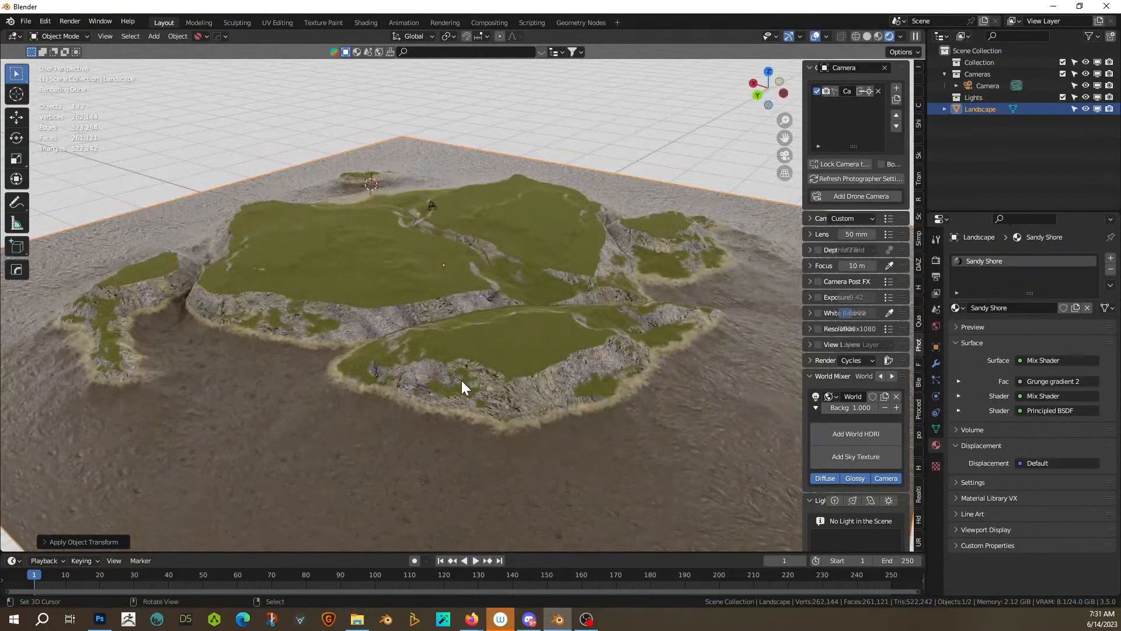
# Step: Display the scene in solid shading and examine the landscape's relief, cliffs and plateaus from several angles
pyautogui.moveTo(405, 393); pyautogui.dragTo(453, 399, button='middle')
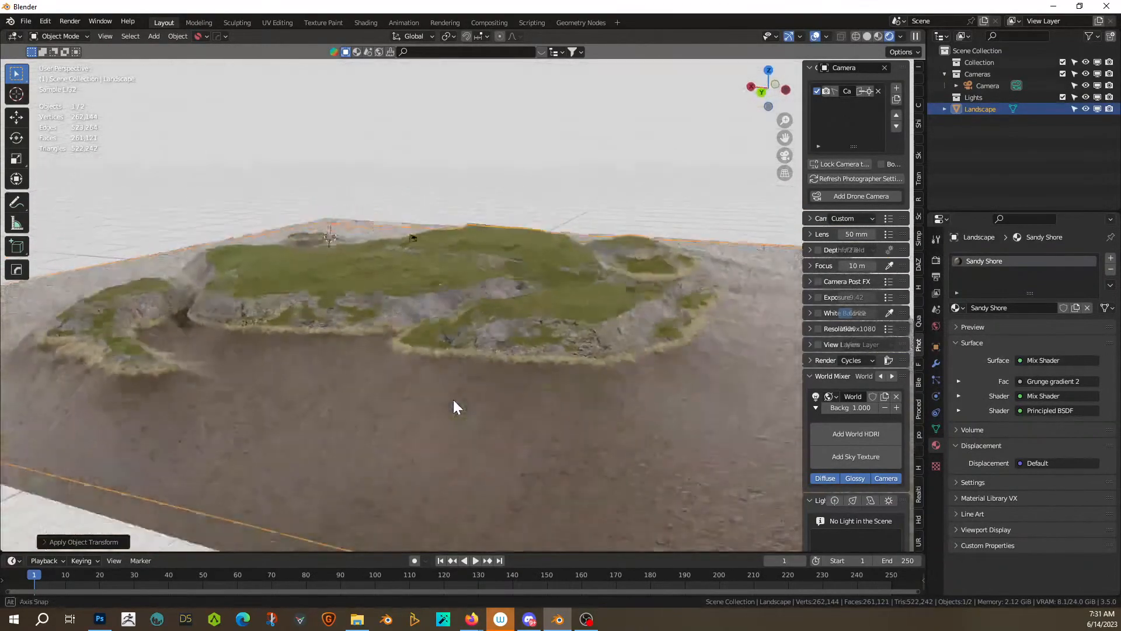
pyautogui.scroll(5, 453, 398)
pyautogui.moveTo(379, 433); pyautogui.dragTo(413, 426, button='middle')
pyautogui.scroll(-3, 458, 431)
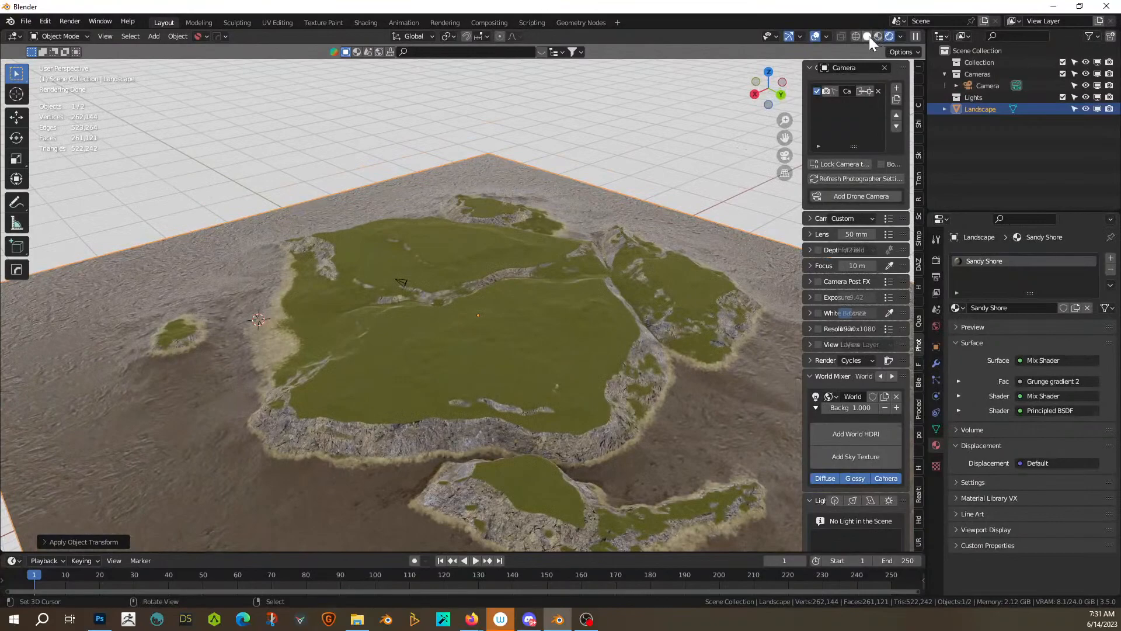
pyautogui.click(868, 36)
pyautogui.moveTo(536, 362); pyautogui.dragTo(427, 365, button='middle')
pyautogui.scroll(-2, 485, 286)
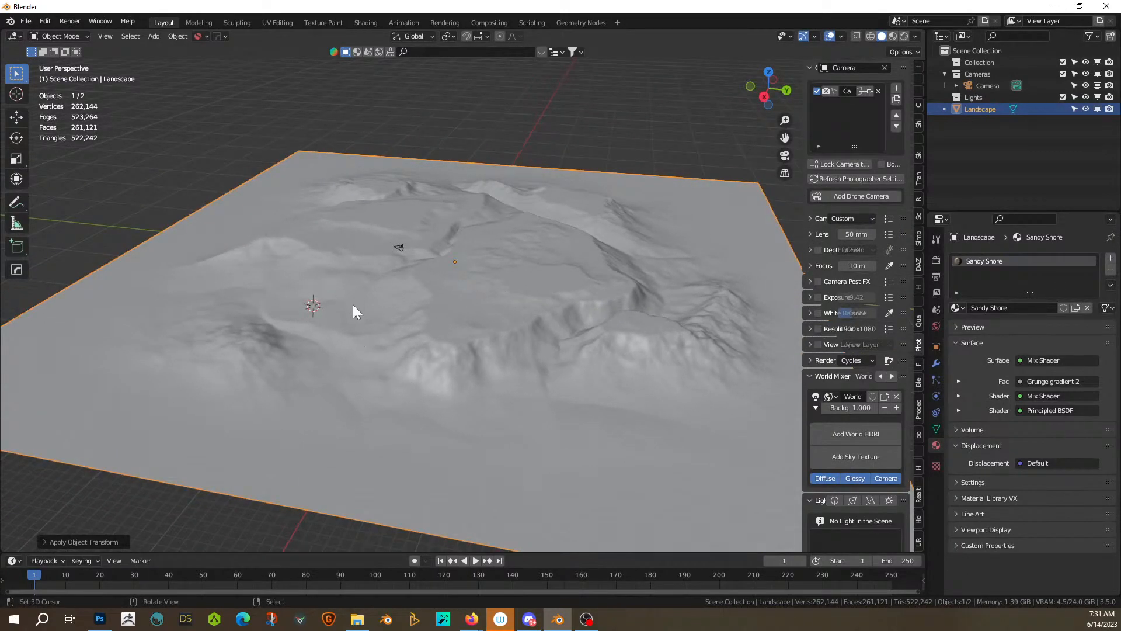
pyautogui.moveTo(460, 262); pyautogui.dragTo(345, 288, button='middle')
pyautogui.scroll(8, 359, 294)
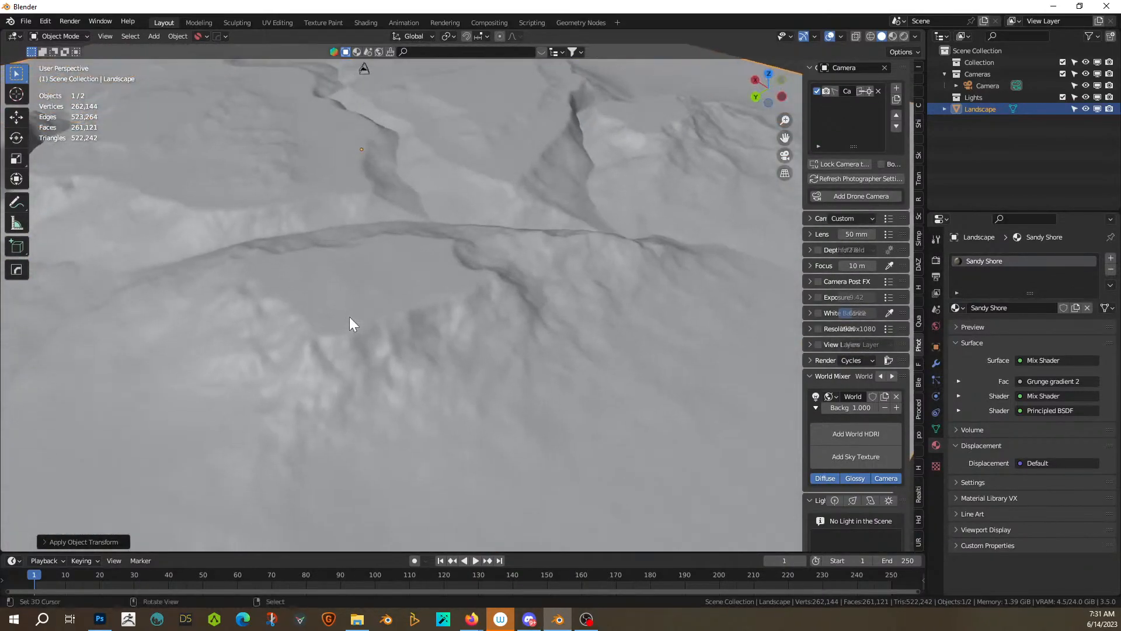
pyautogui.scroll(-7, 350, 317)
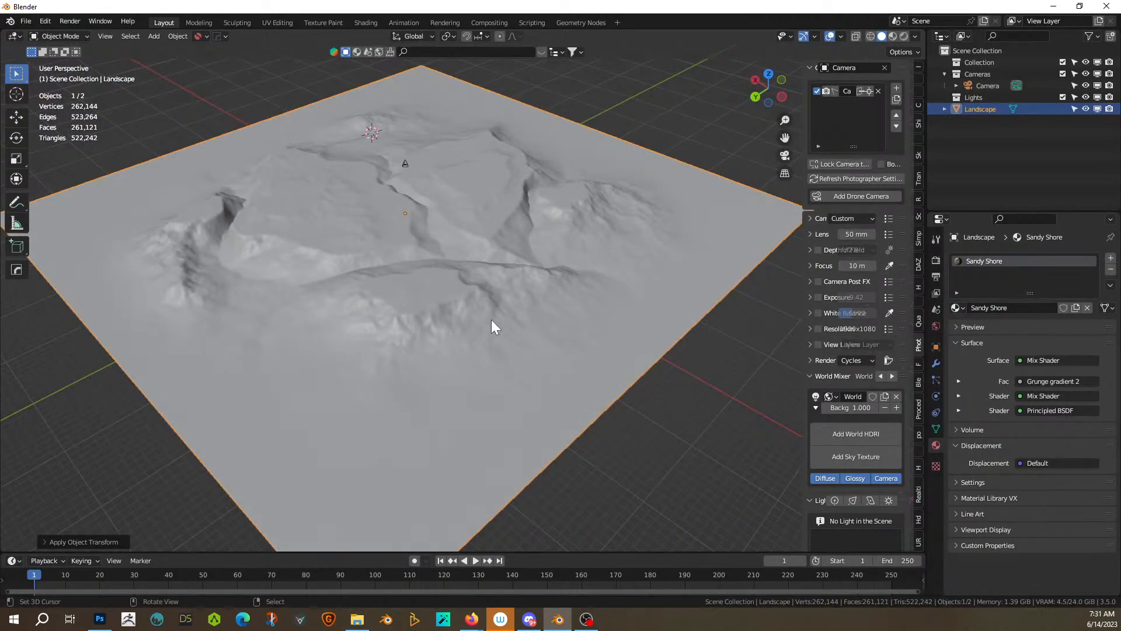
pyautogui.moveTo(482, 335); pyautogui.dragTo(537, 342, button='middle')
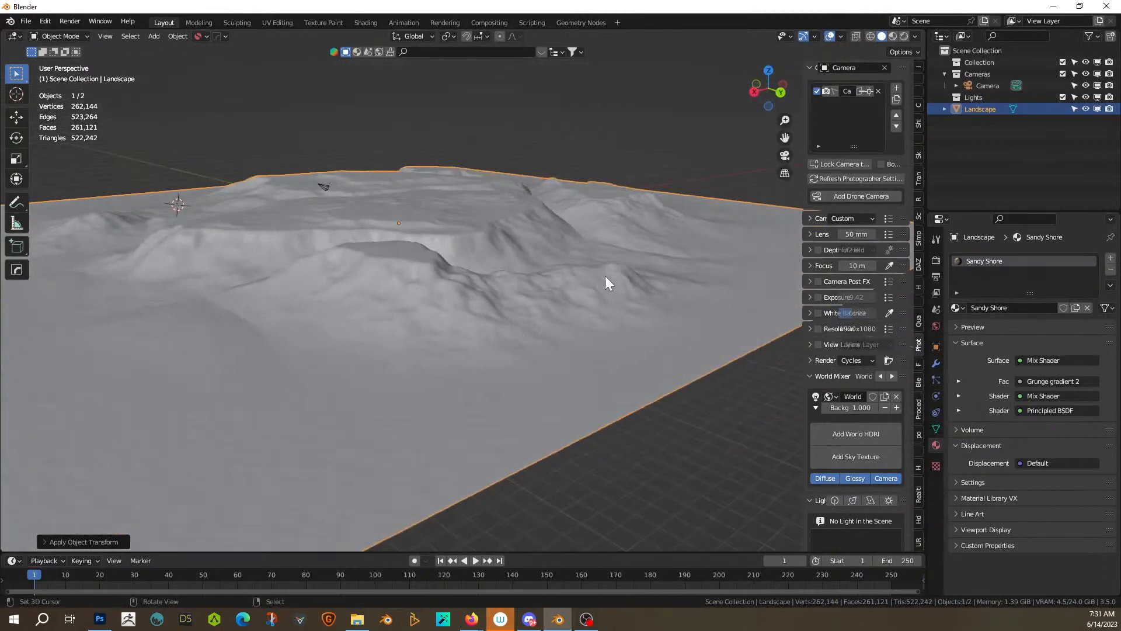
pyautogui.moveTo(480, 290); pyautogui.dragTo(388, 312, button='middle')
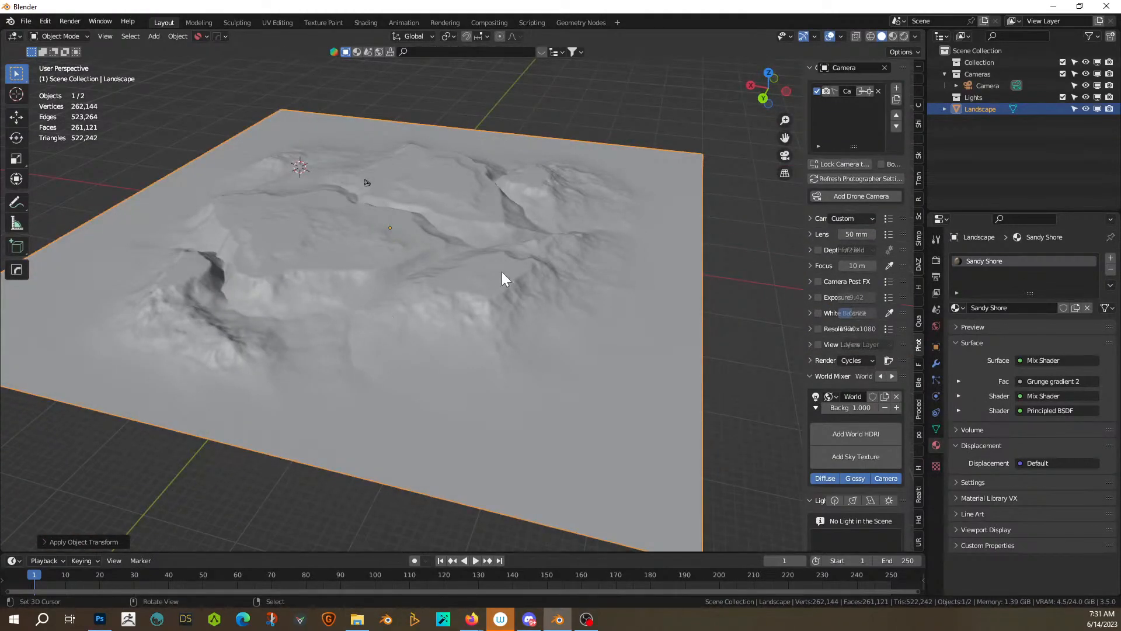
pyautogui.moveTo(502, 274); pyautogui.dragTo(399, 330, button='middle')
pyautogui.scroll(3, 427, 292)
pyautogui.moveTo(466, 300); pyautogui.dragTo(434, 290, button='middle')
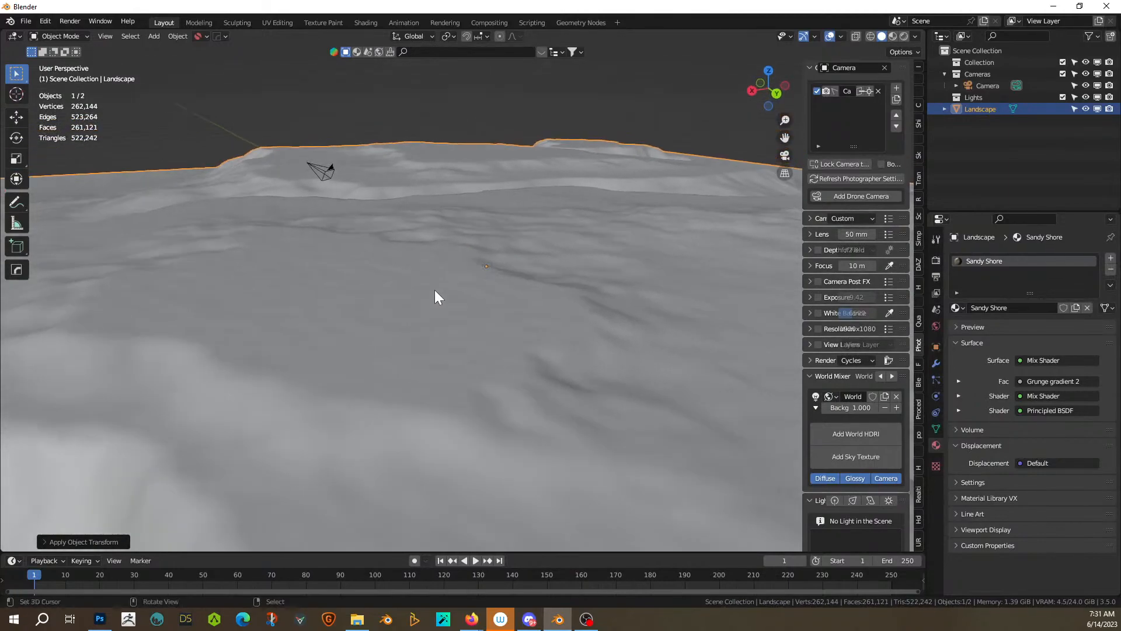
pyautogui.moveTo(195, 209); pyautogui.dragTo(239, 220, button='middle')
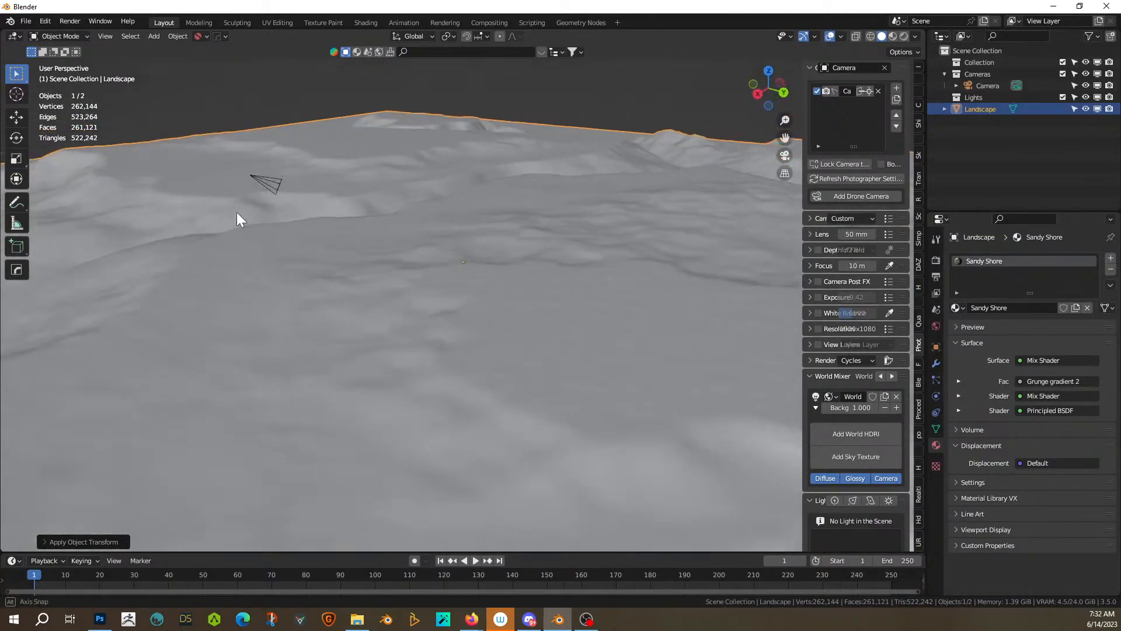
pyautogui.moveTo(762, 208); pyautogui.dragTo(540, 295, button='middle')
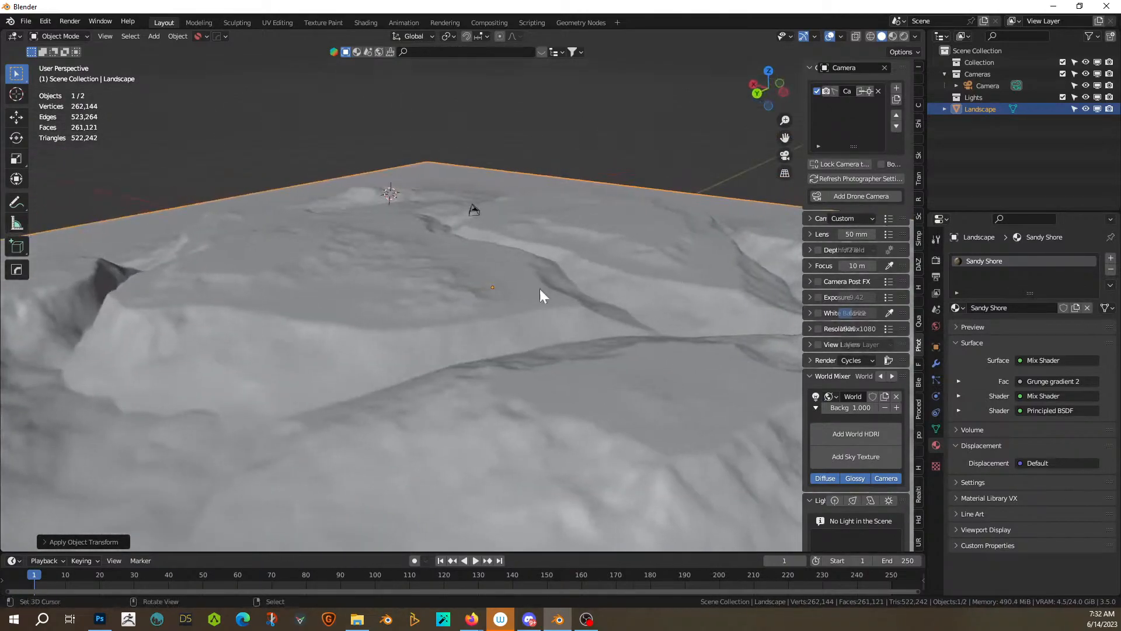
# Step: Return the viewport to rendered shading and examine the landscape's sand, rock and grass materials up close and from afar
pyautogui.click(903, 35)
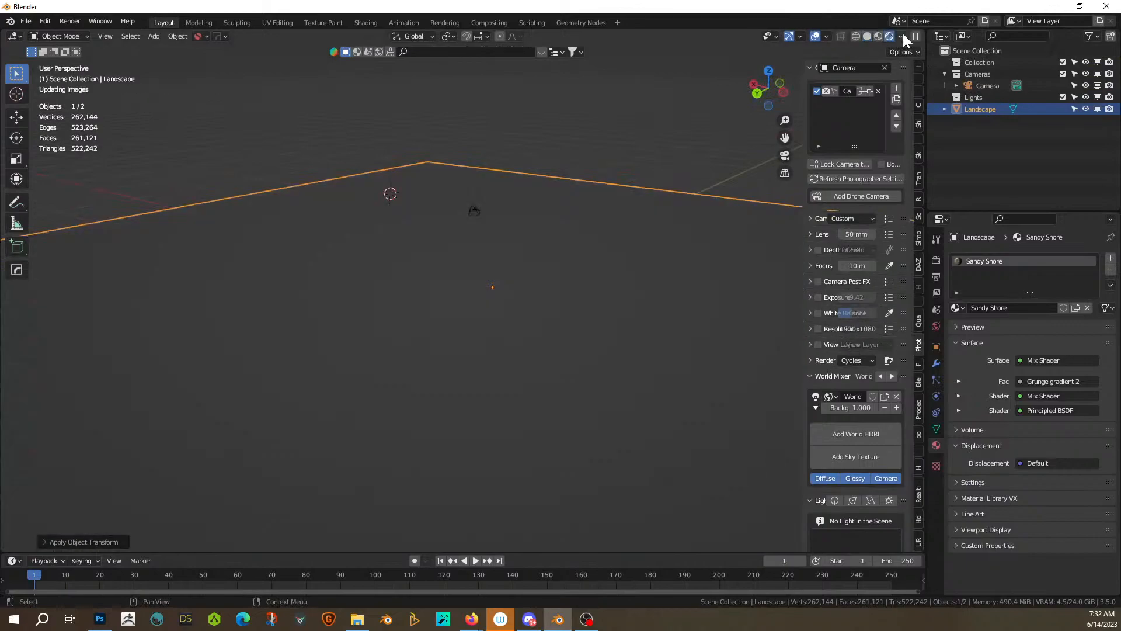
pyautogui.moveTo(526, 407); pyautogui.dragTo(477, 330, button='middle')
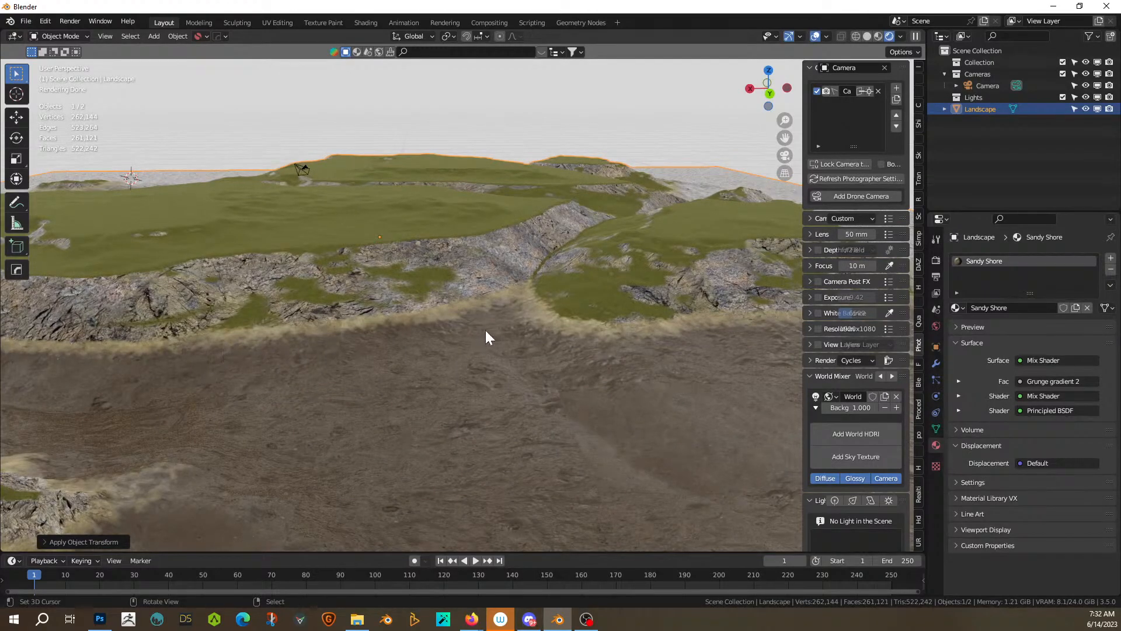
pyautogui.scroll(4, 605, 330)
pyautogui.scroll(-1, 432, 427)
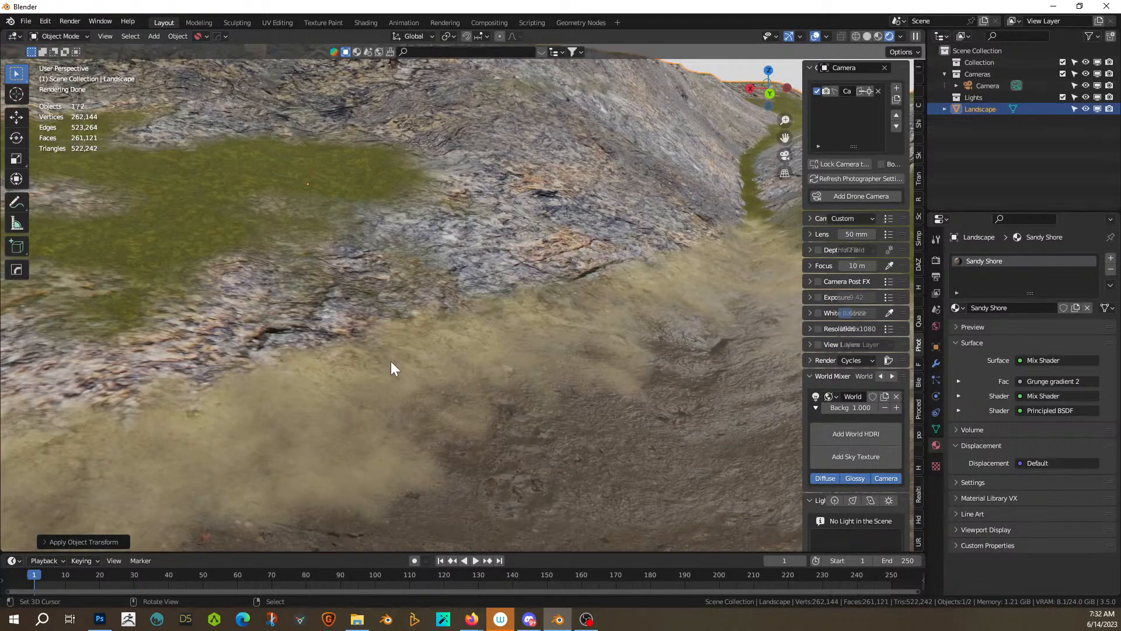
pyautogui.scroll(-3, 439, 256)
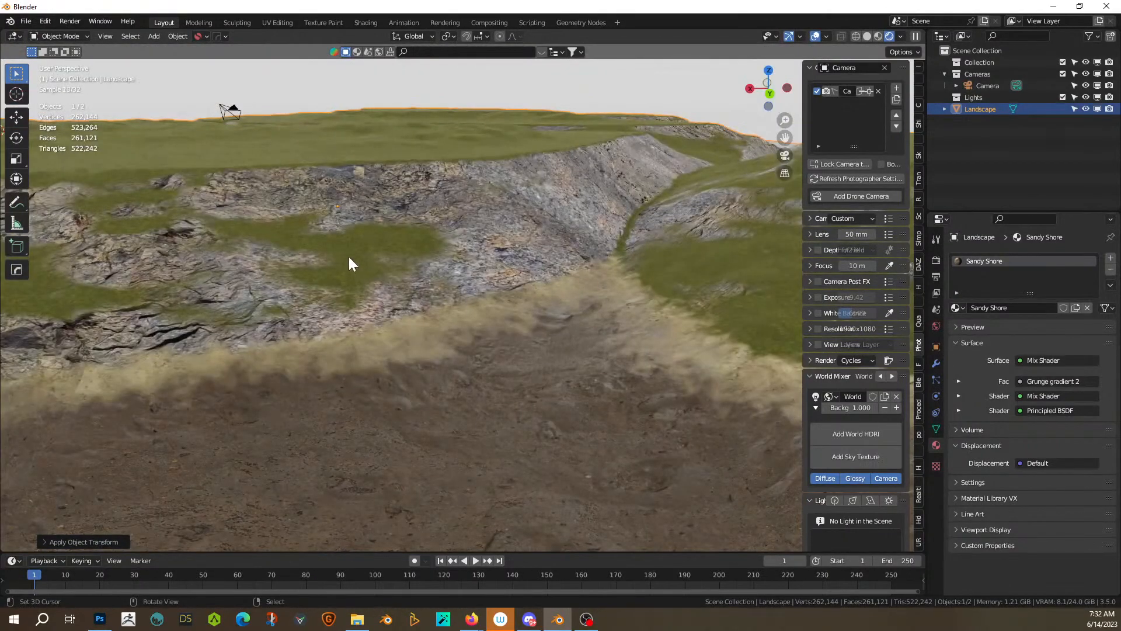
pyautogui.scroll(-2, 422, 255)
pyautogui.moveTo(422, 254); pyautogui.dragTo(429, 298, button='middle')
pyautogui.scroll(5, 429, 298)
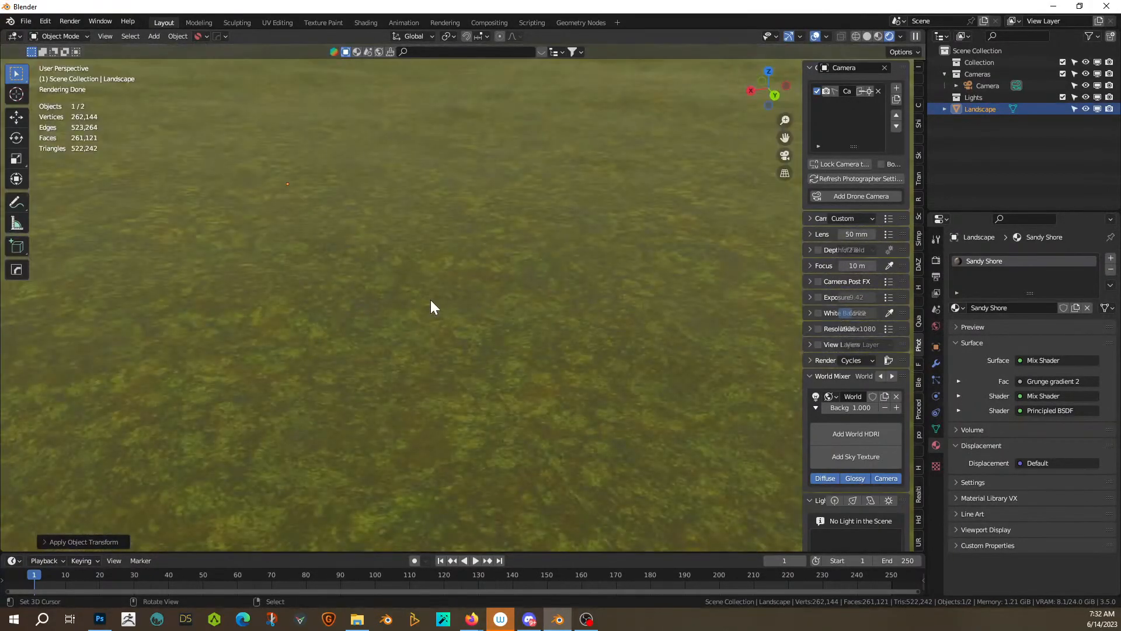
pyautogui.scroll(-5, 430, 300)
pyautogui.moveTo(430, 292); pyautogui.dragTo(73, 290, button='middle')
pyautogui.scroll(-4, 413, 279)
pyautogui.scroll(4, 187, 274)
pyautogui.keyDown('shift'); pyautogui.moveTo(180, 286); pyautogui.dragTo(433, 303, button='middle'); pyautogui.keyUp('shift')
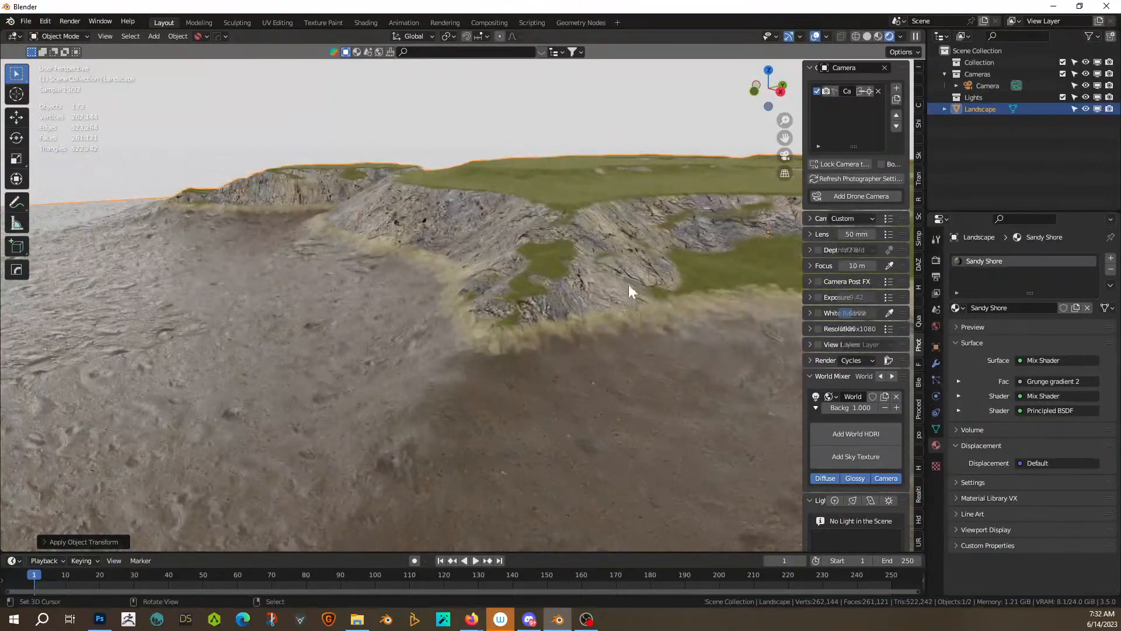
# Step: Show the landscape's transform properties and review its dimensions against the island
pyautogui.click(918, 69)
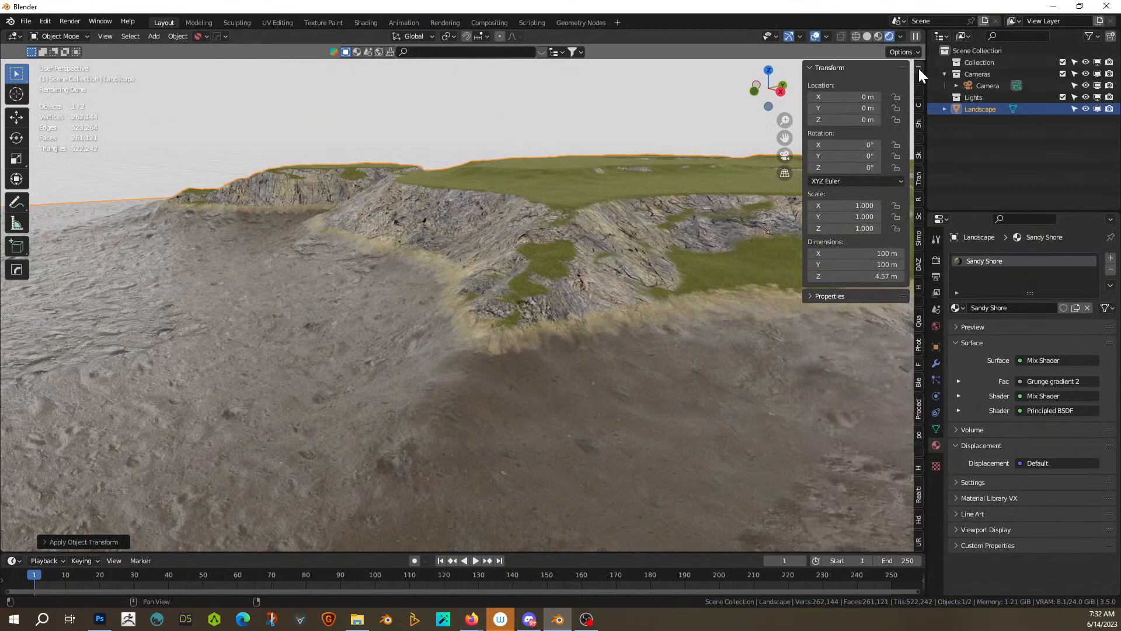
pyautogui.moveTo(506, 307); pyautogui.dragTo(486, 426, button='middle')
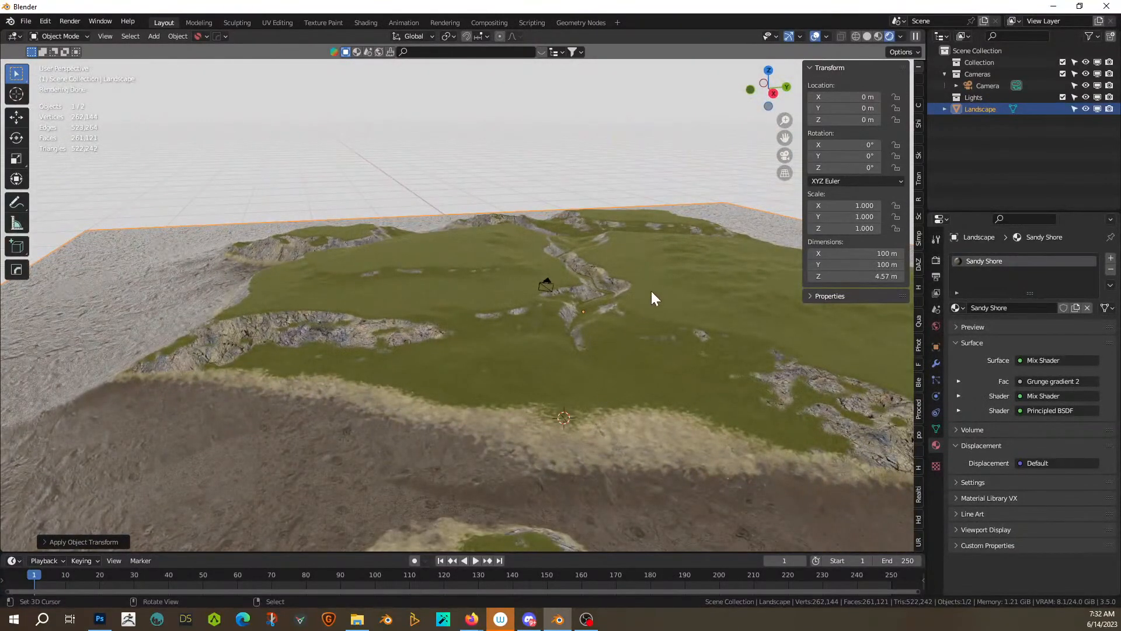
pyautogui.scroll(-3, 665, 299)
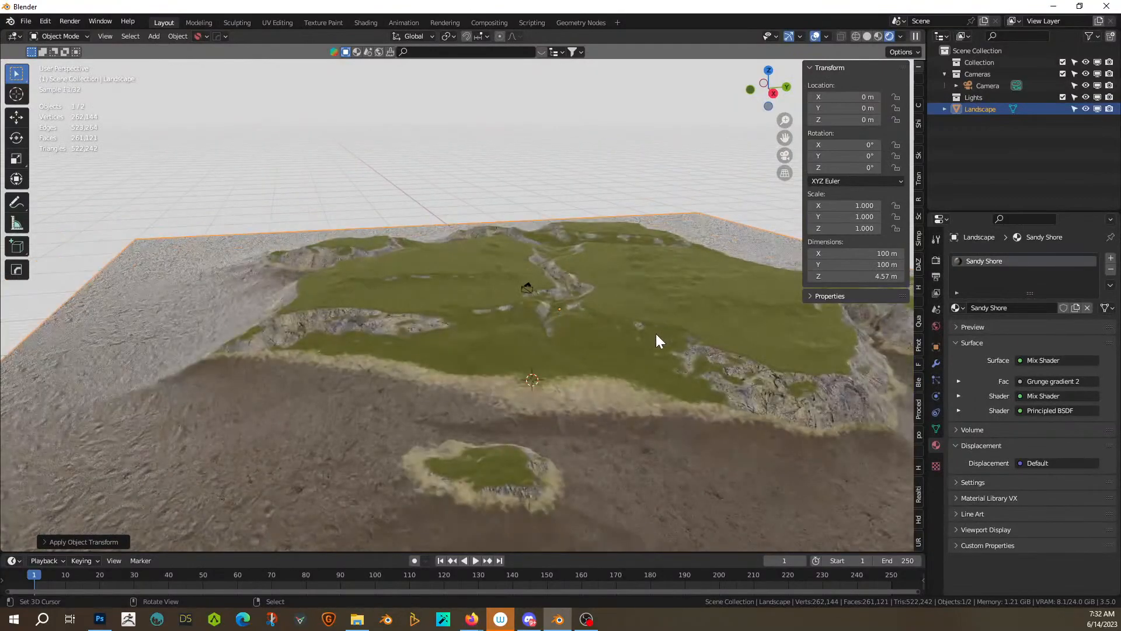
pyautogui.moveTo(651, 335); pyautogui.dragTo(520, 329, button='middle')
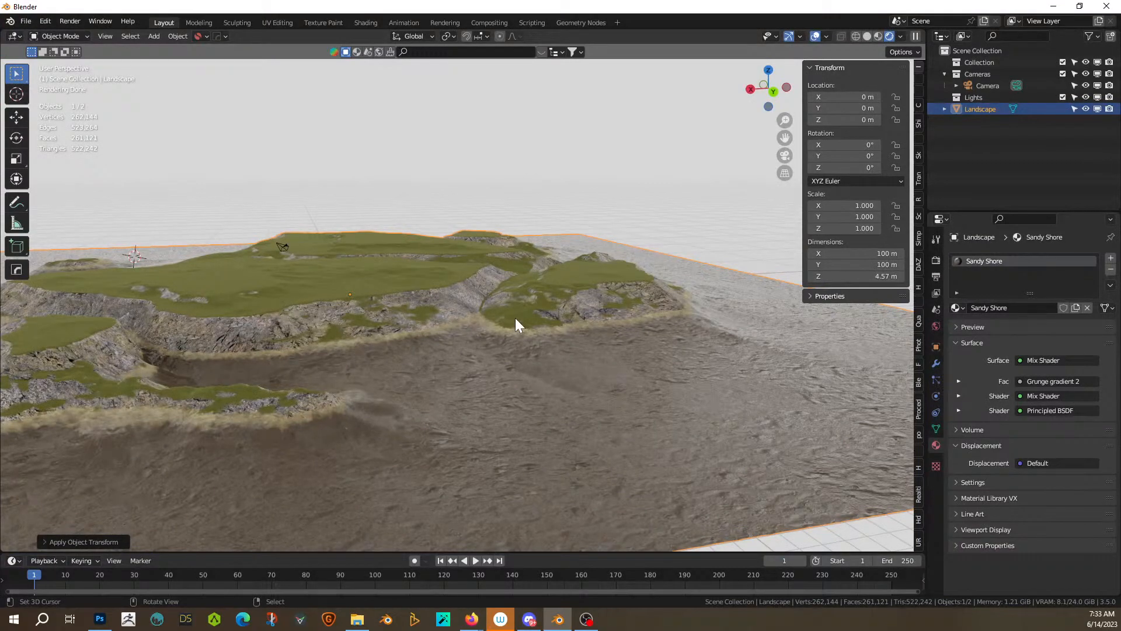
# Step: Add a cube mesh and clear its location so it sits at the world origin
pyautogui.moveTo(407, 366); pyautogui.dragTo(434, 367, button='middle')
pyautogui.hotkey('shift', 'a')
pyautogui.moveTo(434, 367)
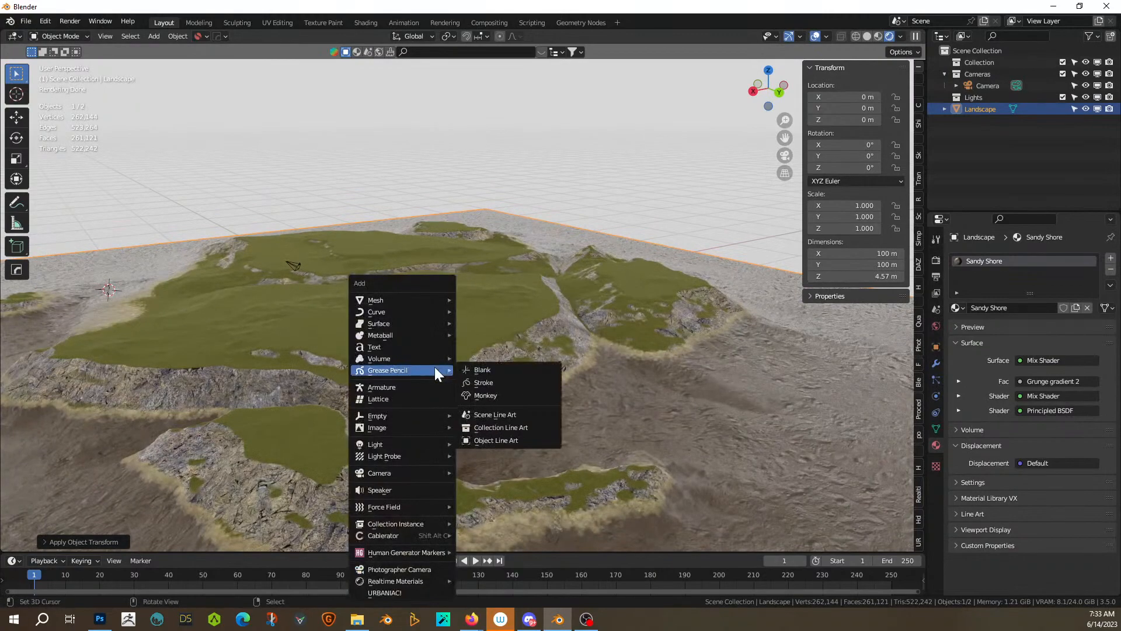
pyautogui.moveTo(436, 299)
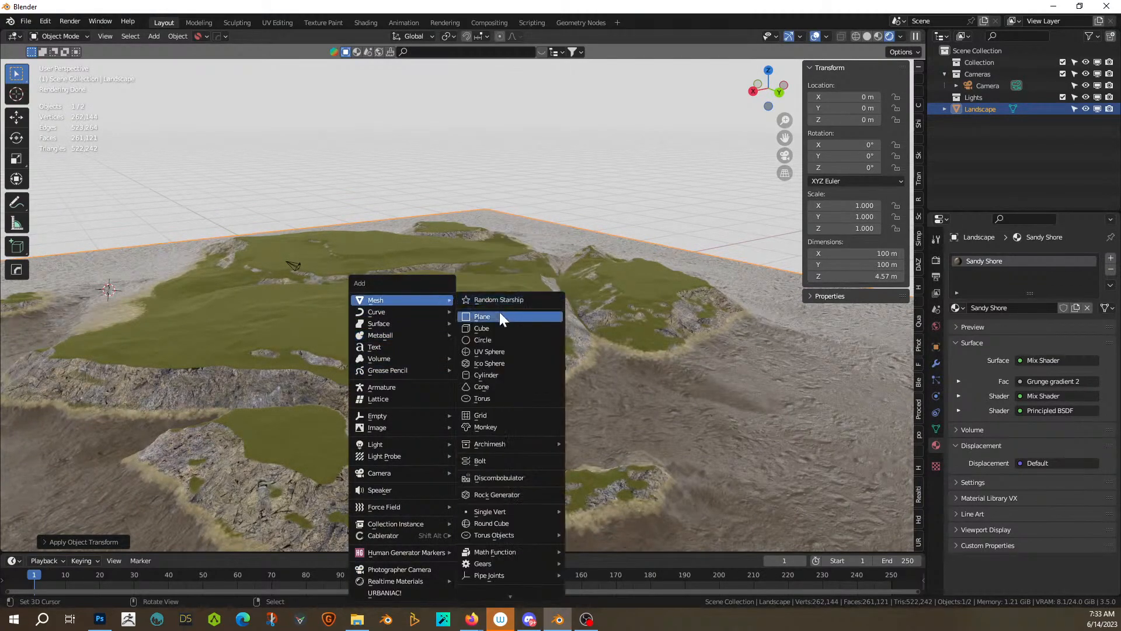
pyautogui.click(499, 324)
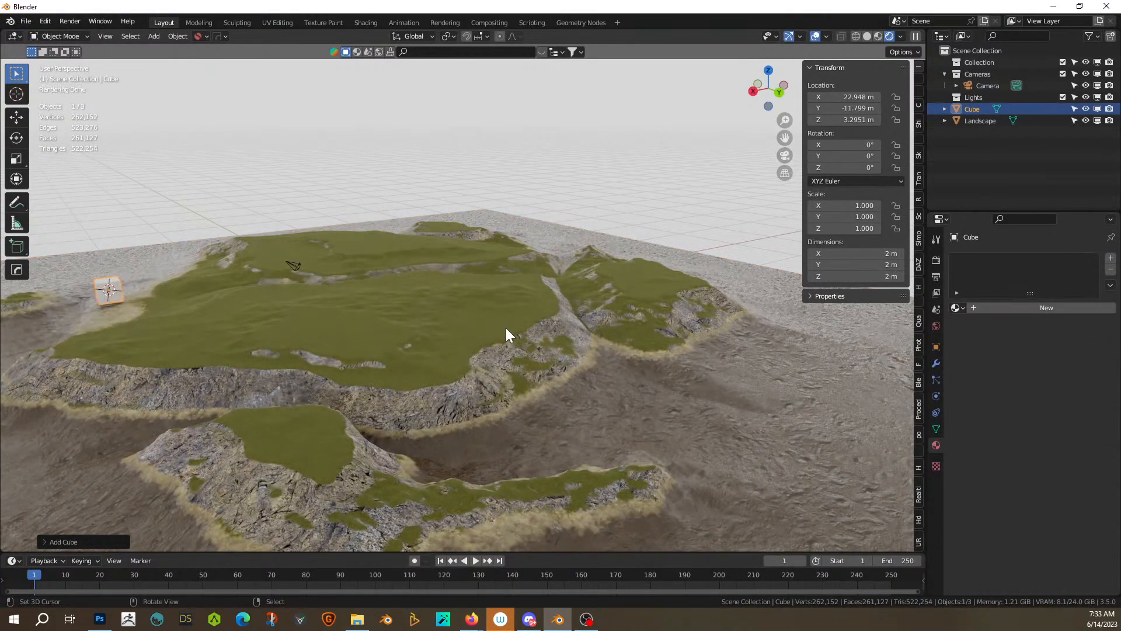
pyautogui.hotkey('alt', 'g')
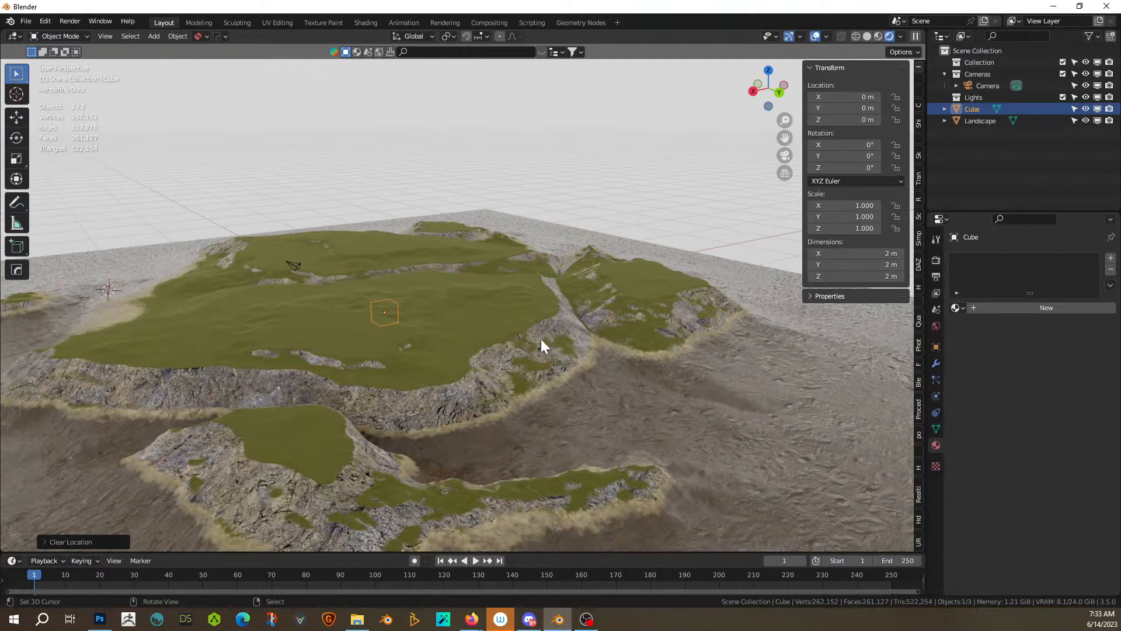
# Step: Scale the cube on X and Y only, to about 107 m per side, so it extends past the landscape's edges
pyautogui.press('s')
pyautogui.hotkey('shift', 'z')
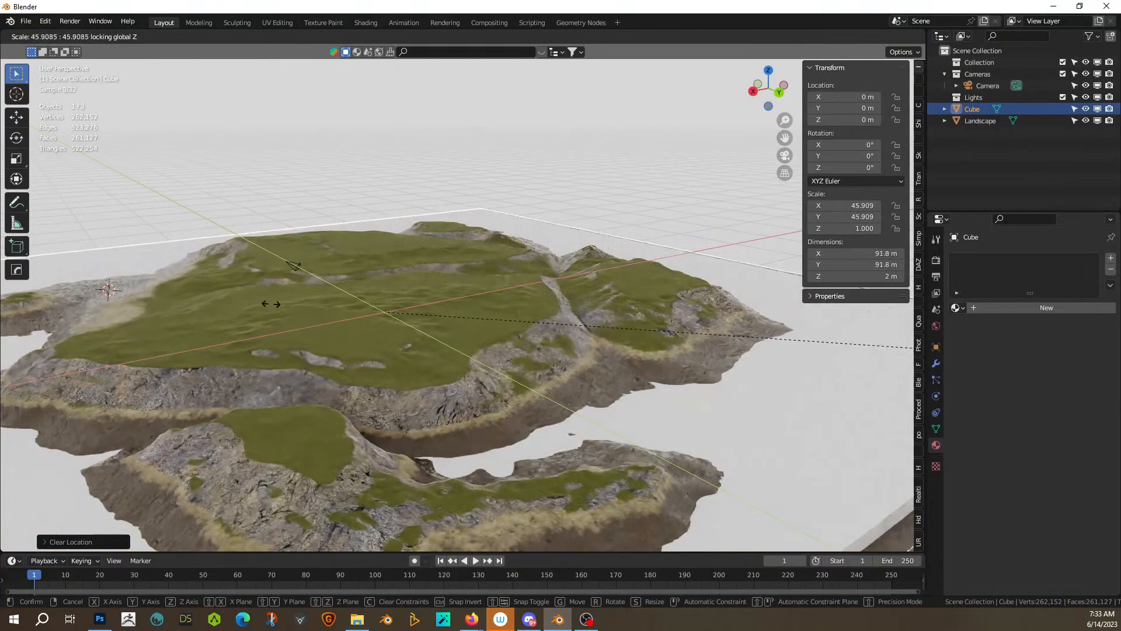
pyautogui.click(271, 304)
pyautogui.scroll(-5, 606, 325)
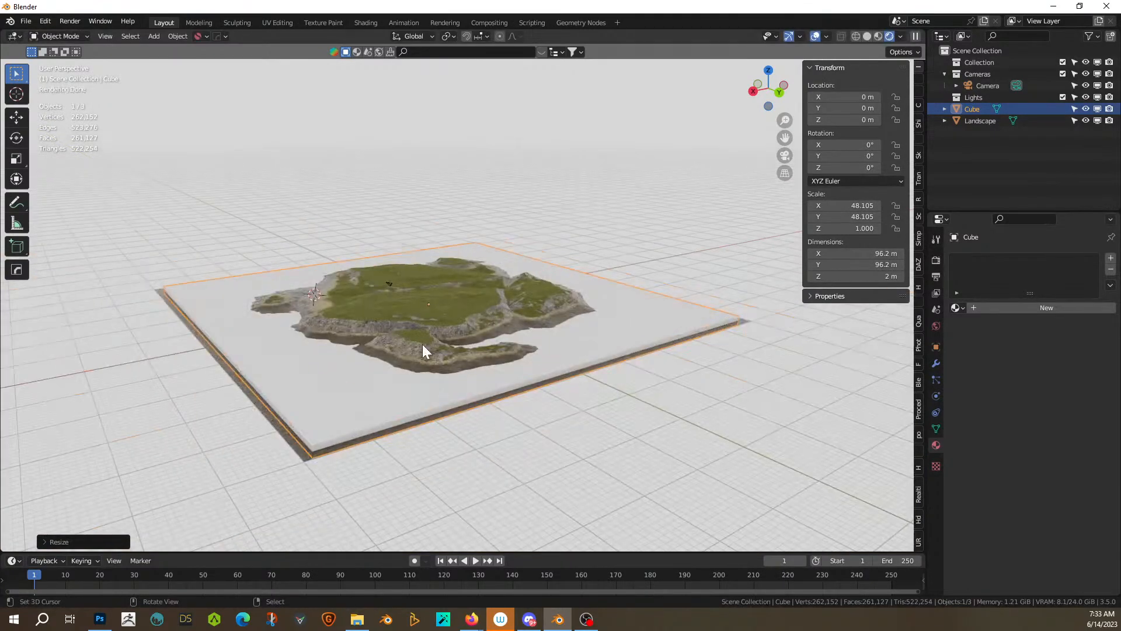
pyautogui.press('KP_7')
pyautogui.press('s')
pyautogui.hotkey('shift', 'z')
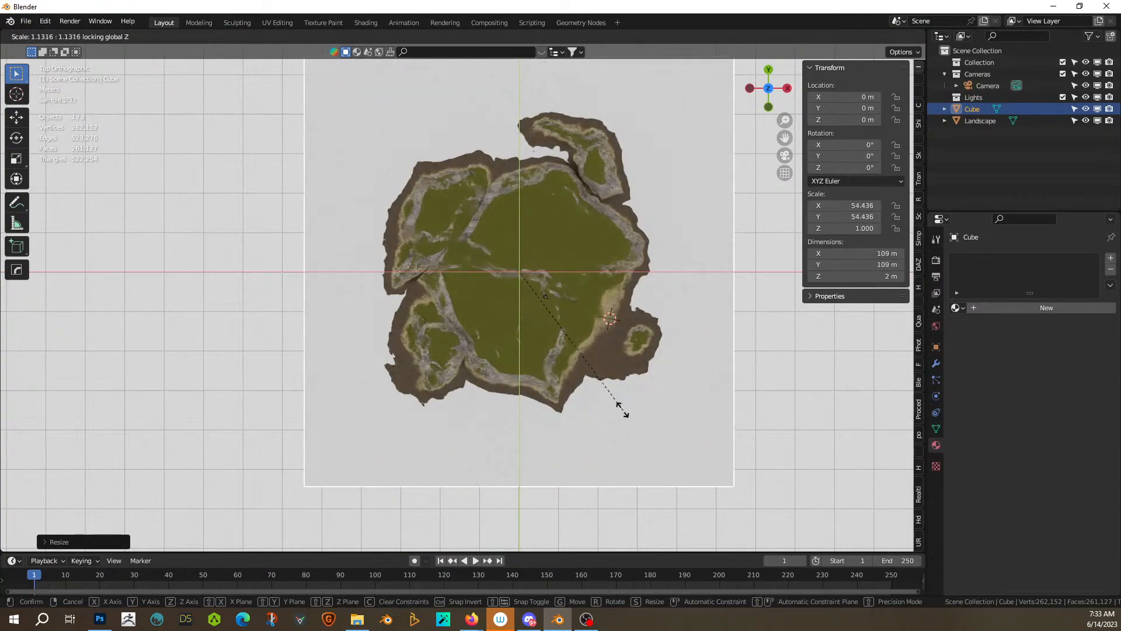
pyautogui.click(621, 408)
# Step: Raise the wide flat cube 0.75 m along the Z axis
pyautogui.moveTo(621, 408); pyautogui.dragTo(619, 328, button='middle')
pyautogui.press('KP_1')
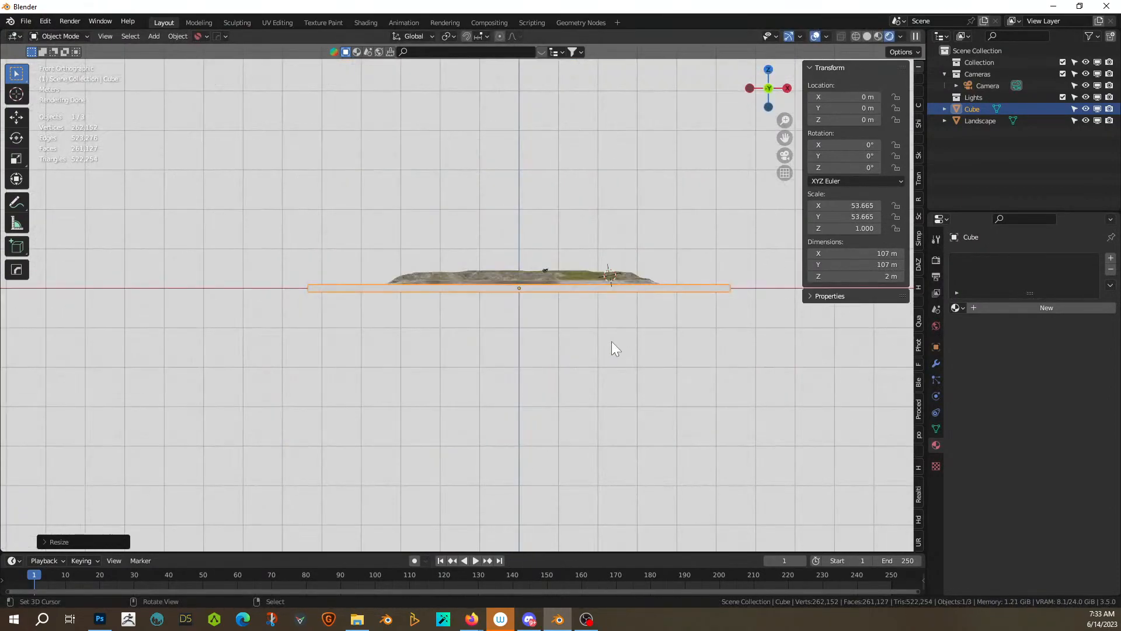
pyautogui.scroll(2, 545, 355)
pyautogui.press('g')
pyautogui.press('z')
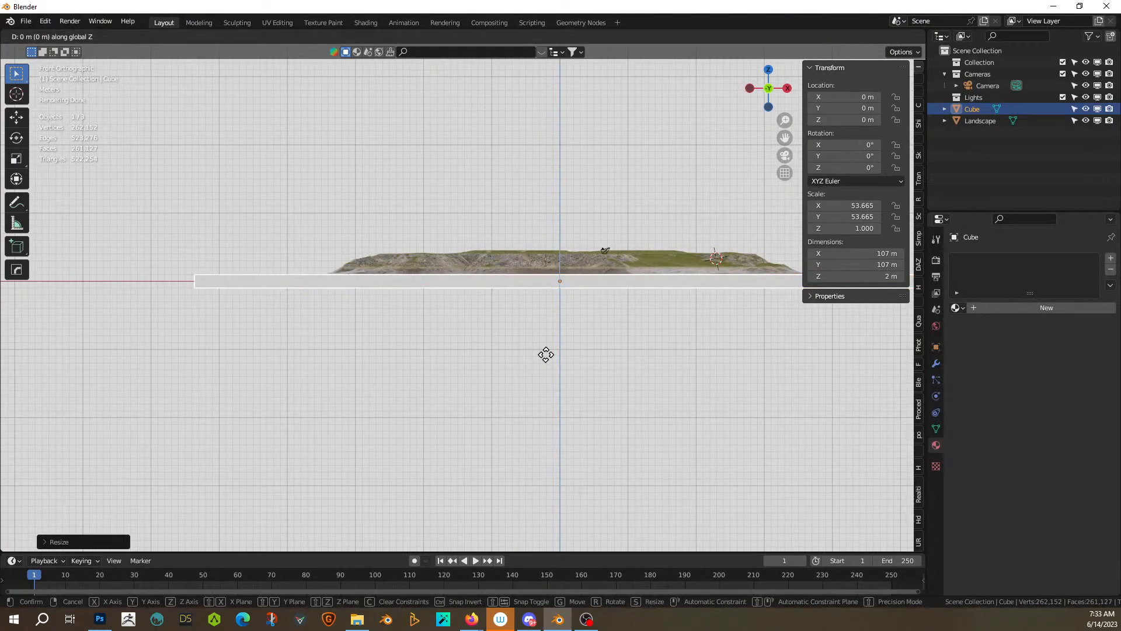
pyautogui.write('.75')
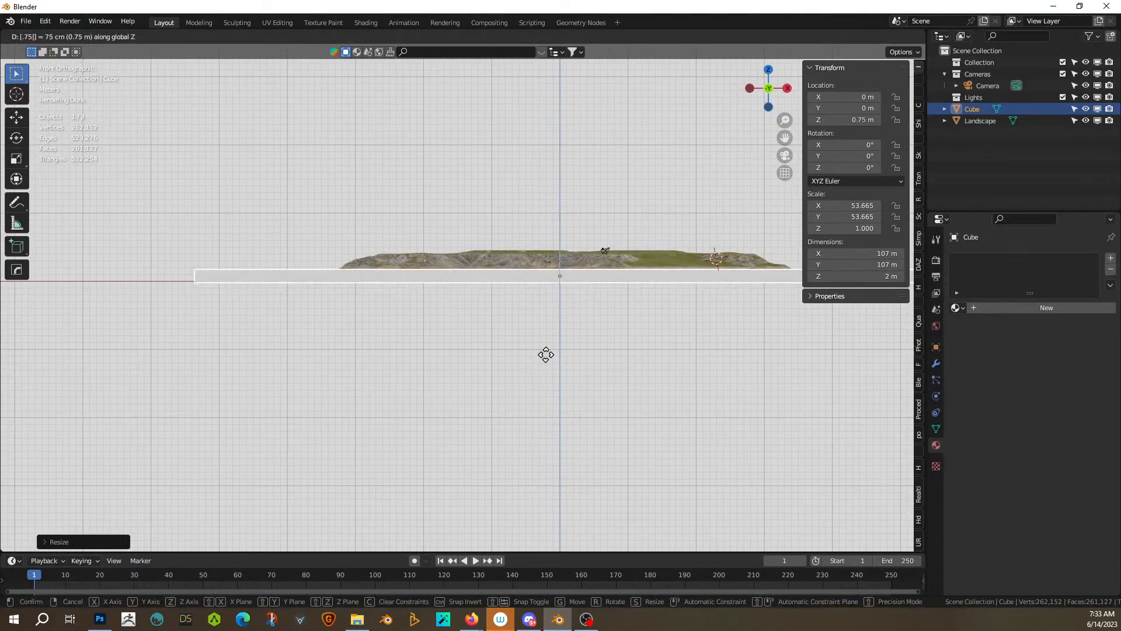
pyautogui.press('Return')
# Step: Lower the cube along Z to about 0.585 m to expose more of the shoreline, and check the coast all around
pyautogui.moveTo(459, 310); pyautogui.dragTo(513, 338, button='middle')
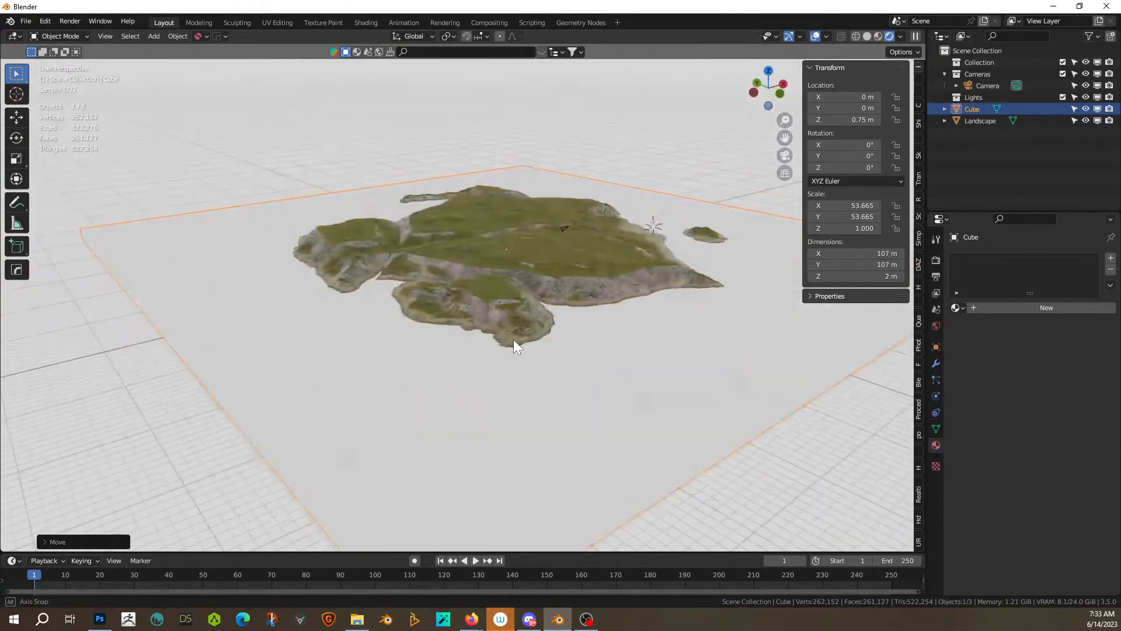
pyautogui.scroll(4, 503, 353)
pyautogui.moveTo(452, 367)
pyautogui.mouseDown(button='middle')
pyautogui.moveTo(425, 377)
pyautogui.moveTo(490, 377)
pyautogui.moveTo(481, 387)
pyautogui.moveTo(502, 391)
pyautogui.moveTo(340, 381)
pyautogui.moveTo(446, 375)
pyautogui.mouseUp(button='middle')
pyautogui.scroll(3, 475, 391)
pyautogui.scroll(2, 474, 387)
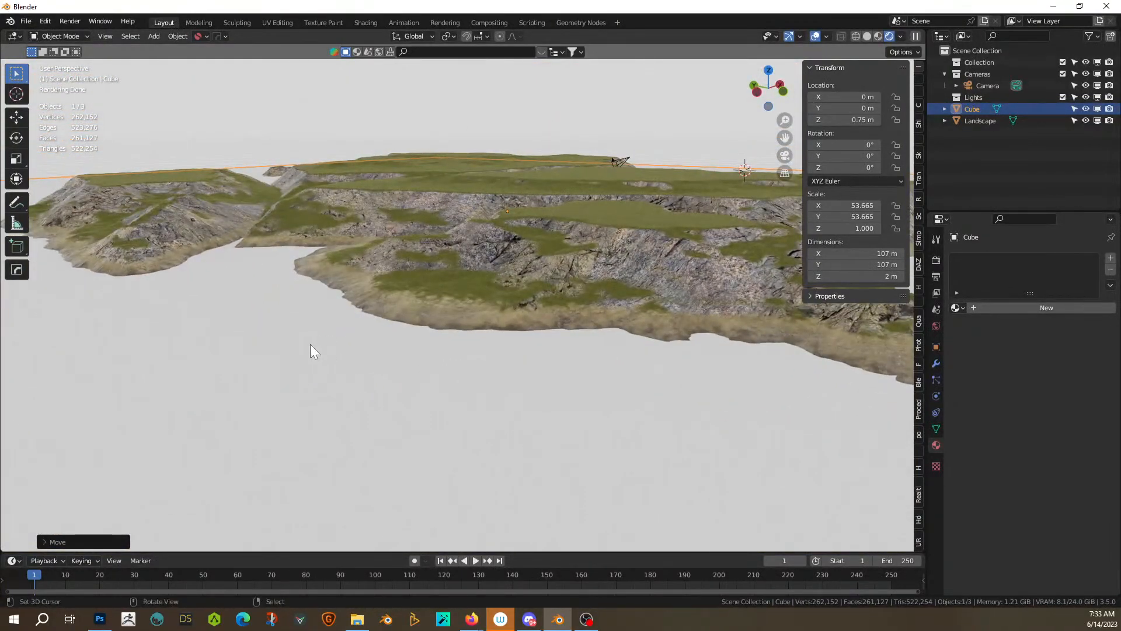
pyautogui.press('g')
pyautogui.press('z')
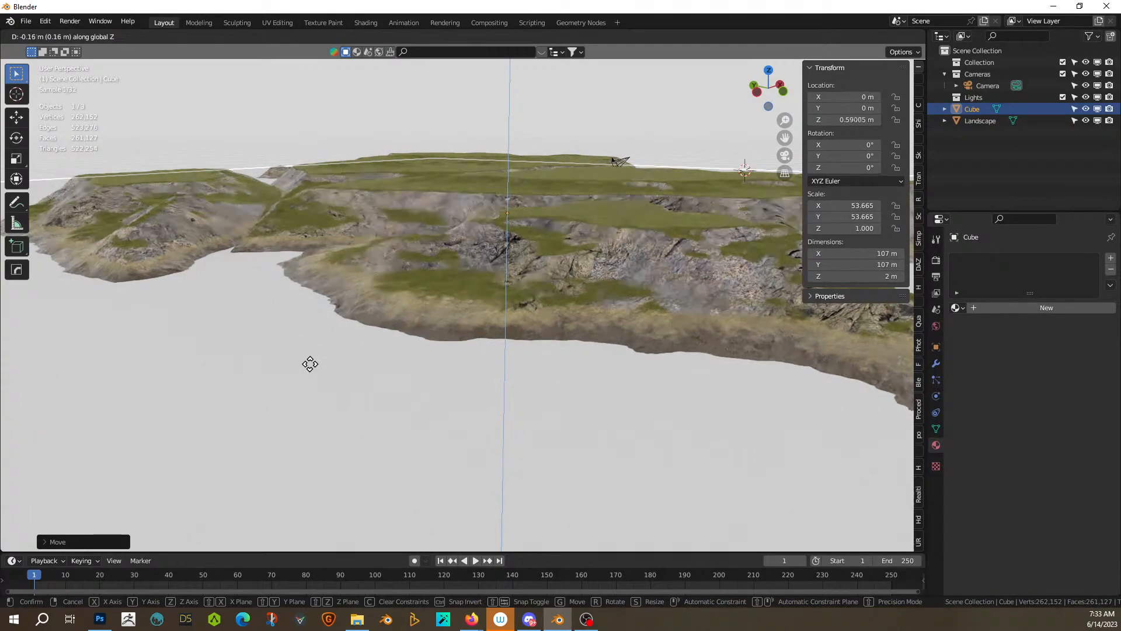
pyautogui.click(310, 364)
pyautogui.moveTo(302, 366); pyautogui.dragTo(350, 389, button='middle')
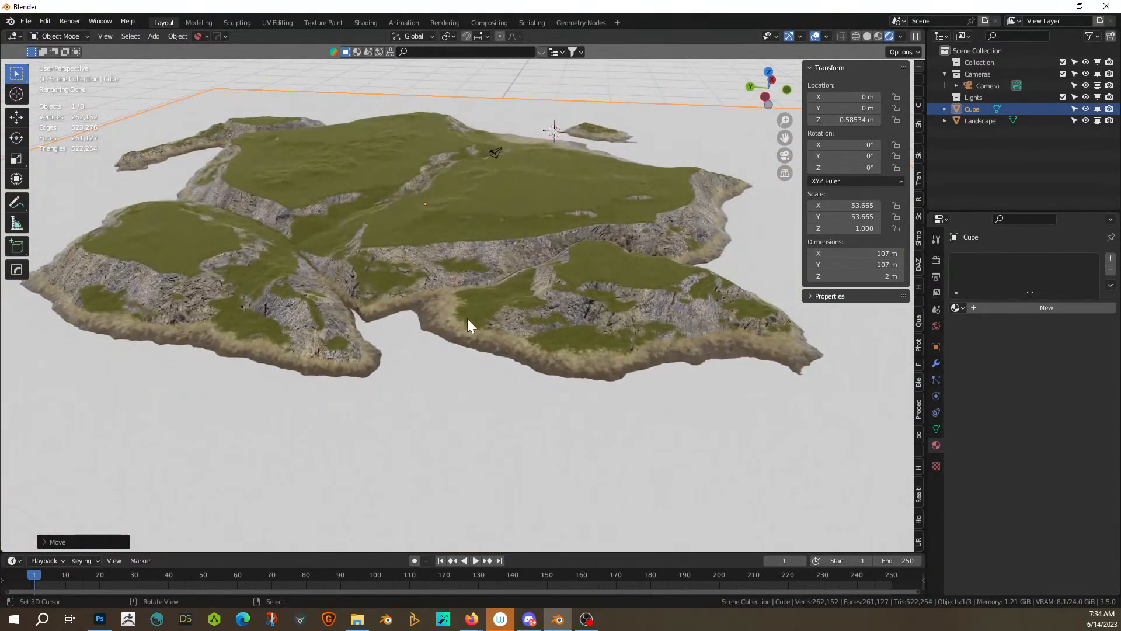
pyautogui.moveTo(467, 320); pyautogui.dragTo(396, 355, button='middle')
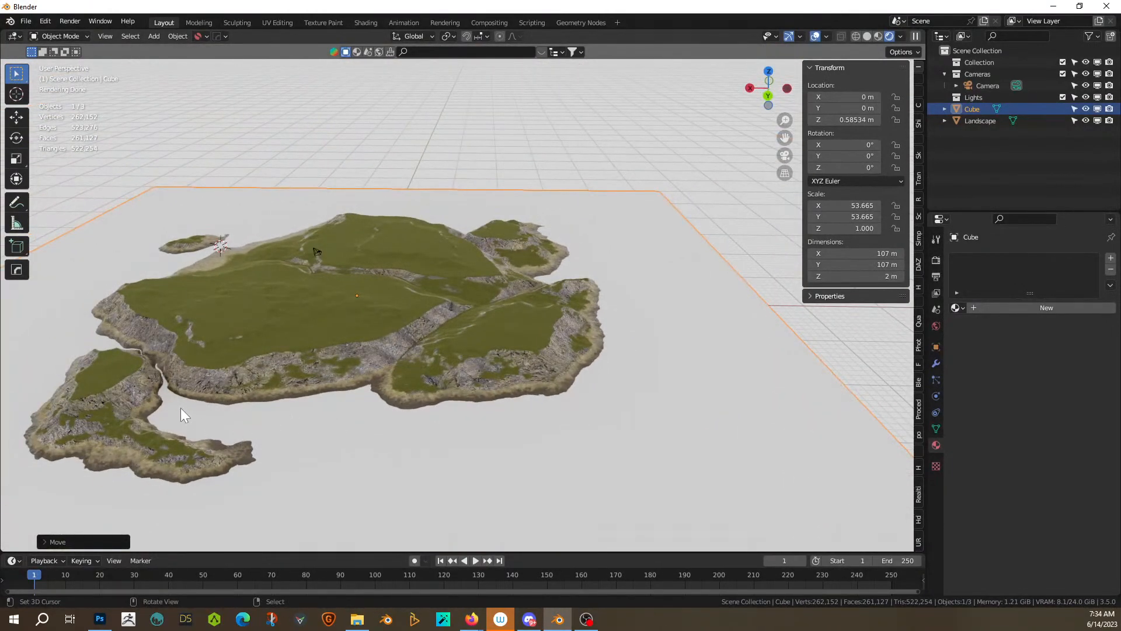
# Step: Check the coastline from several sides and apply Rotation & Scale to the water cube
pyautogui.moveTo(142, 356); pyautogui.dragTo(253, 349, button='middle')
pyautogui.moveTo(192, 408)
pyautogui.mouseDown(button='middle')
pyautogui.moveTo(260, 373)
pyautogui.moveTo(201, 390)
pyautogui.mouseUp(button='middle')
pyautogui.moveTo(195, 384); pyautogui.dragTo(507, 364, button='middle')
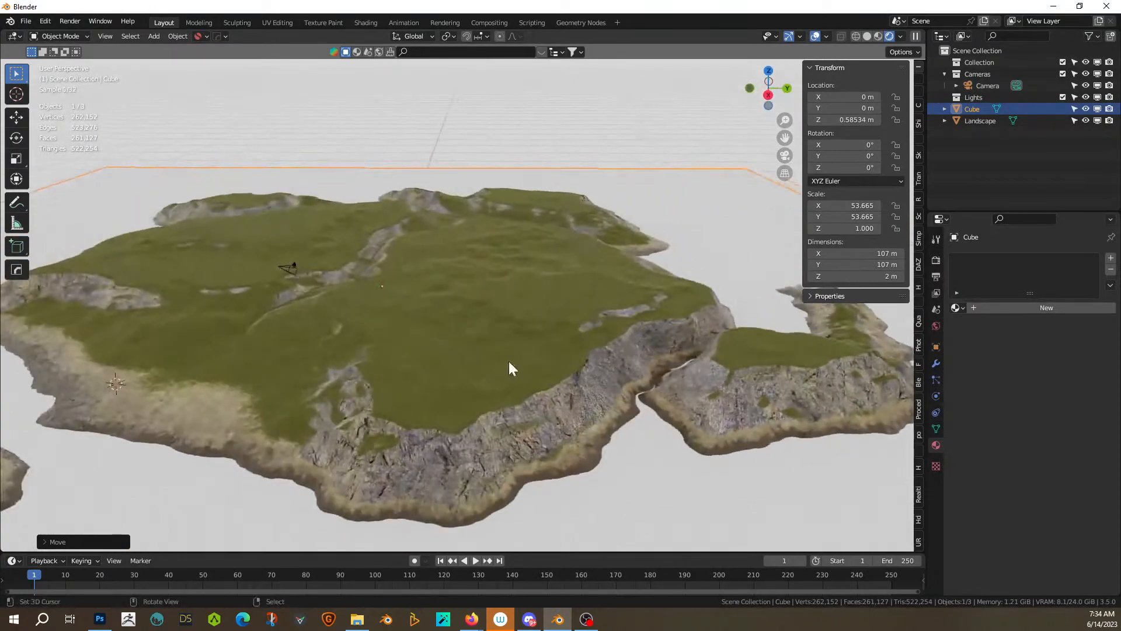
pyautogui.scroll(-4, 413, 380)
pyautogui.moveTo(380, 426); pyautogui.dragTo(407, 401, button='middle')
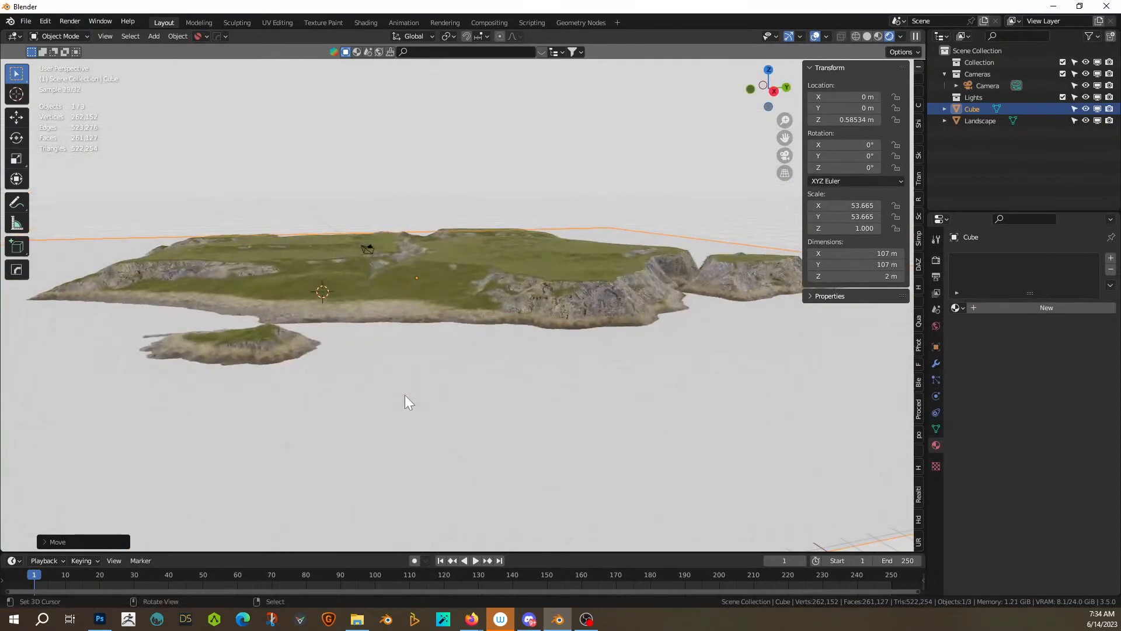
pyautogui.hotkey('ctrl', 'a')
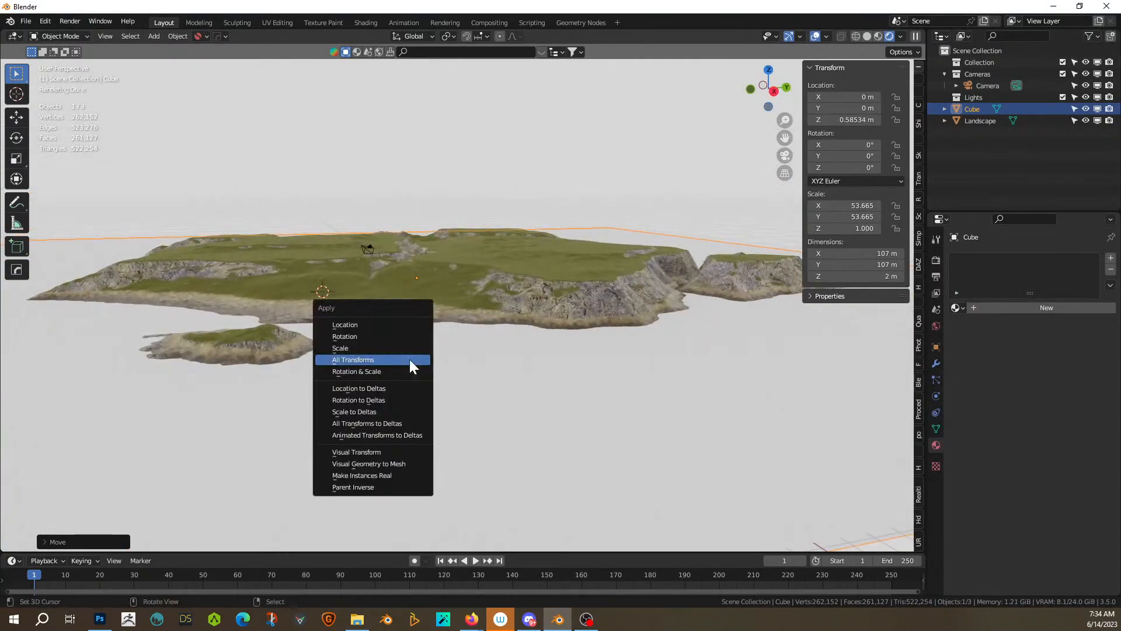
pyautogui.click(383, 371)
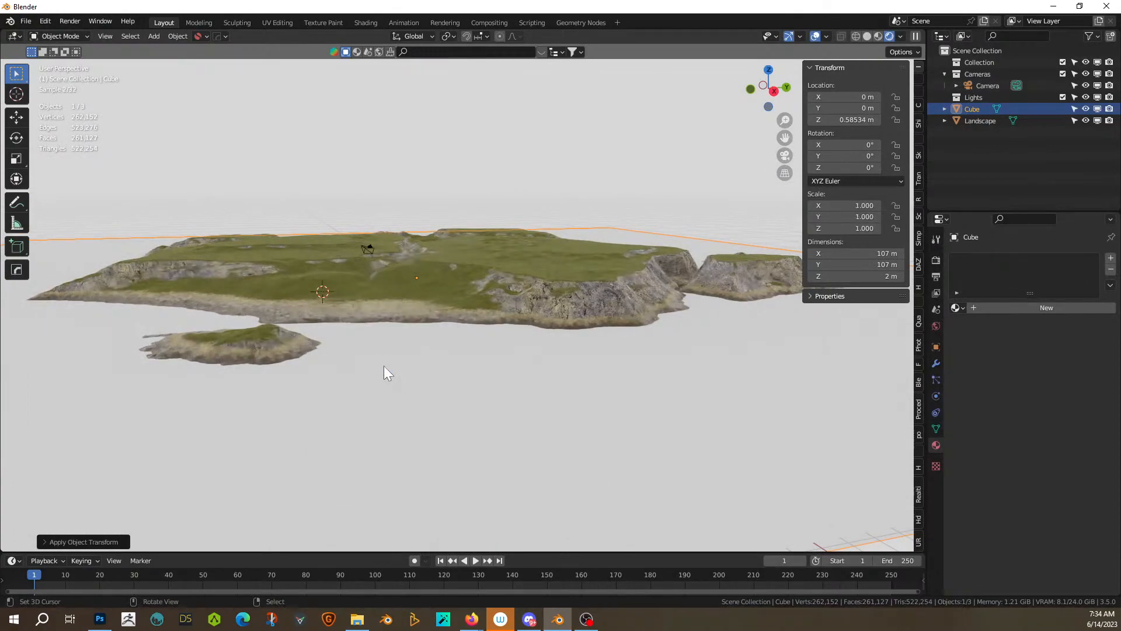
pyautogui.moveTo(365, 334); pyautogui.dragTo(491, 338, button='middle')
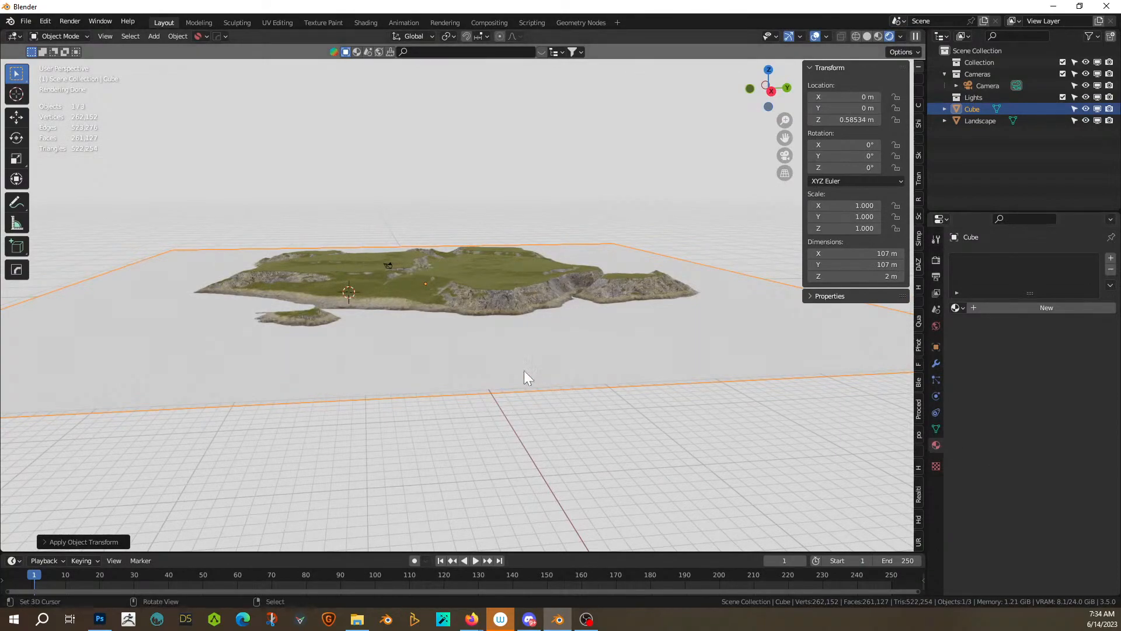
# Step: Start an Append and browse to the Material category inside 230613-1 Livestream Smugglers Cove.blend
pyautogui.press('F4')
pyautogui.click(453, 352)
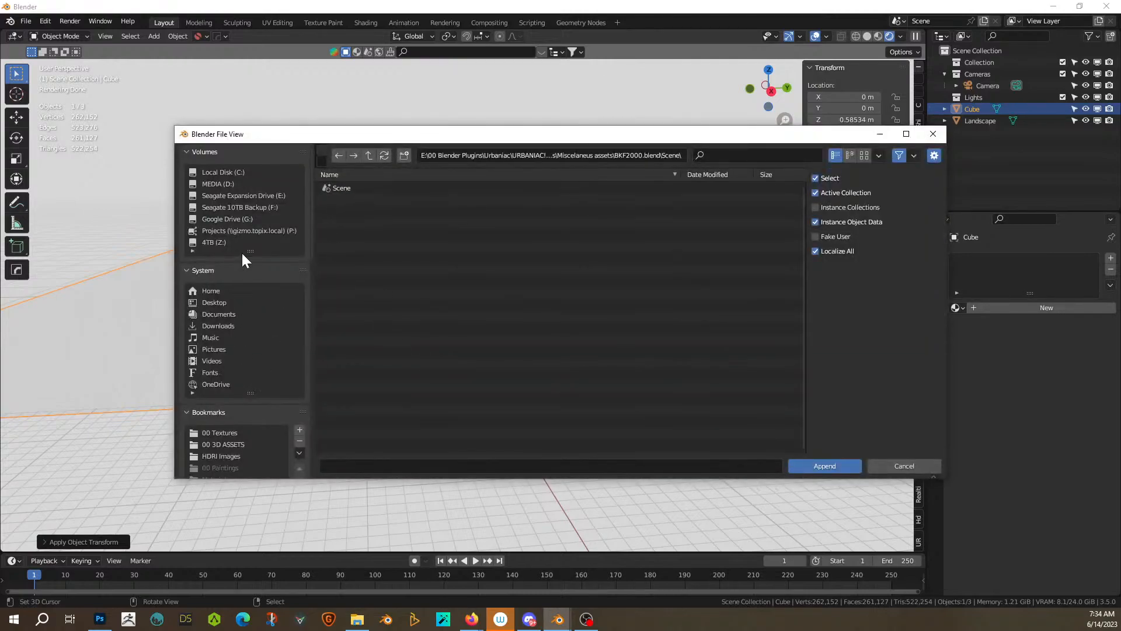
pyautogui.scroll(-5, 243, 406)
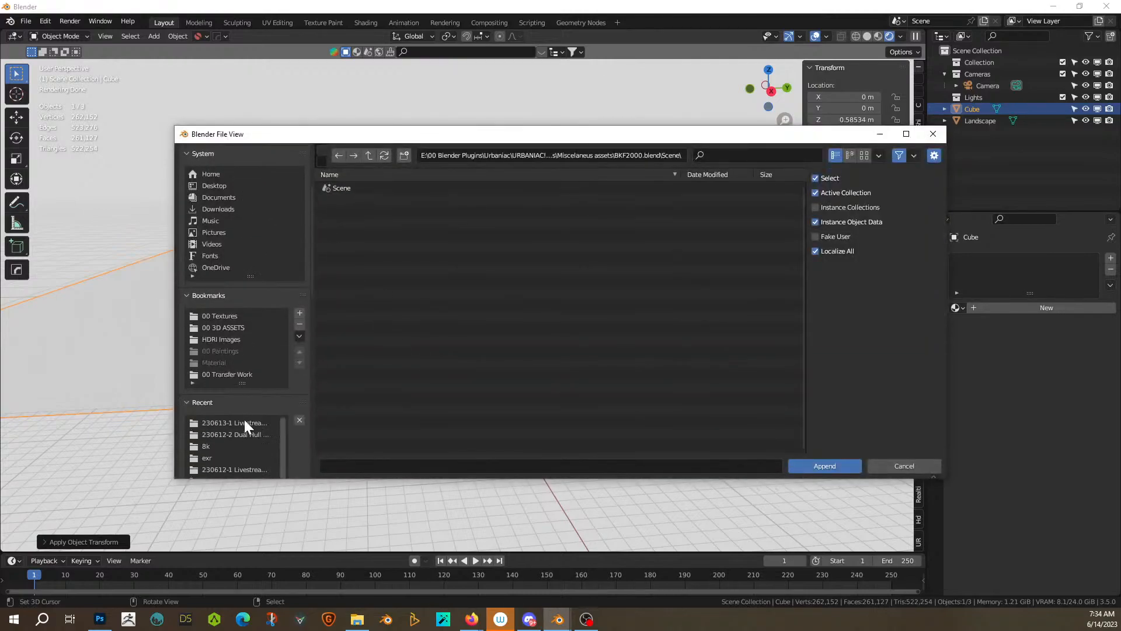
pyautogui.click(245, 418)
pyautogui.doubleClick(408, 190)
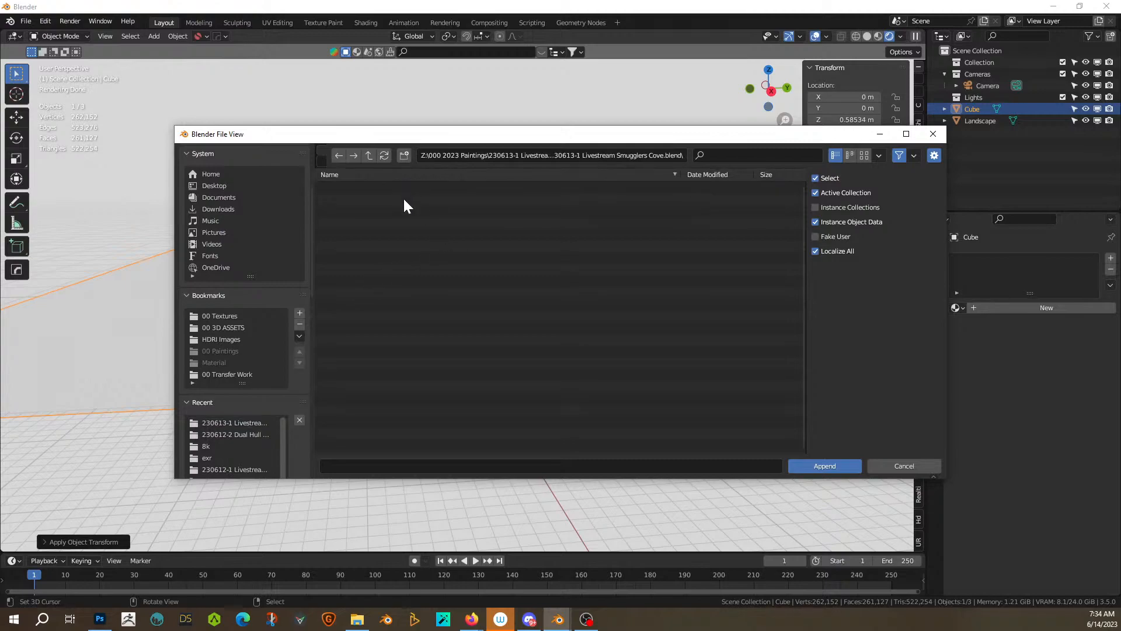
pyautogui.doubleClick(352, 282)
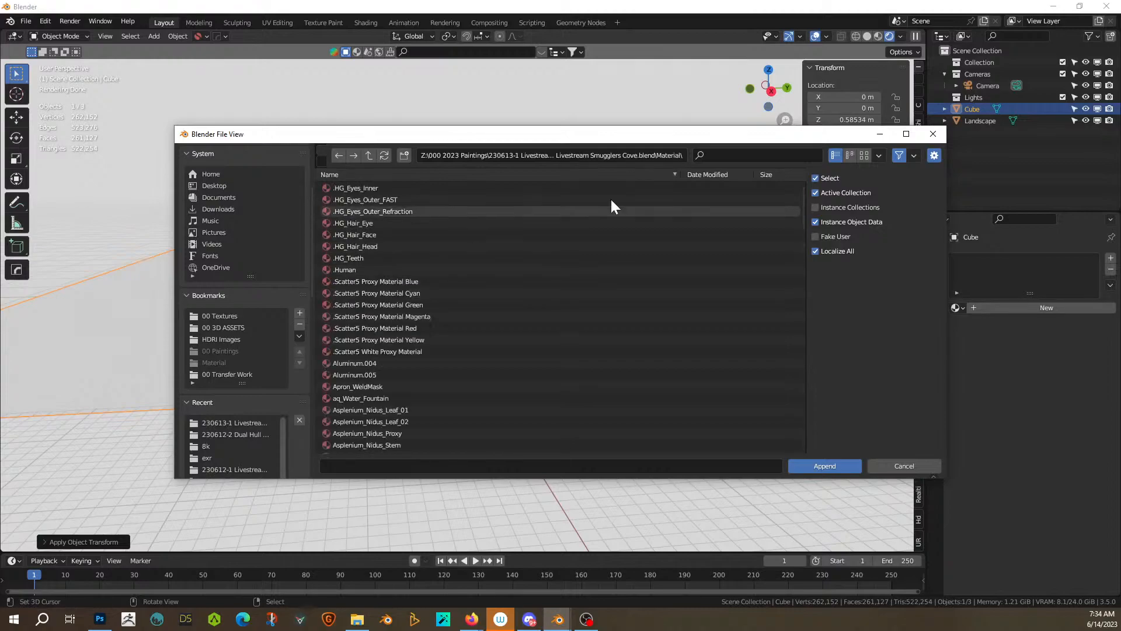
# Step: Filter the materials by "foun" and append aq_Water_Fountain
pyautogui.click(730, 155)
pyautogui.write('four')
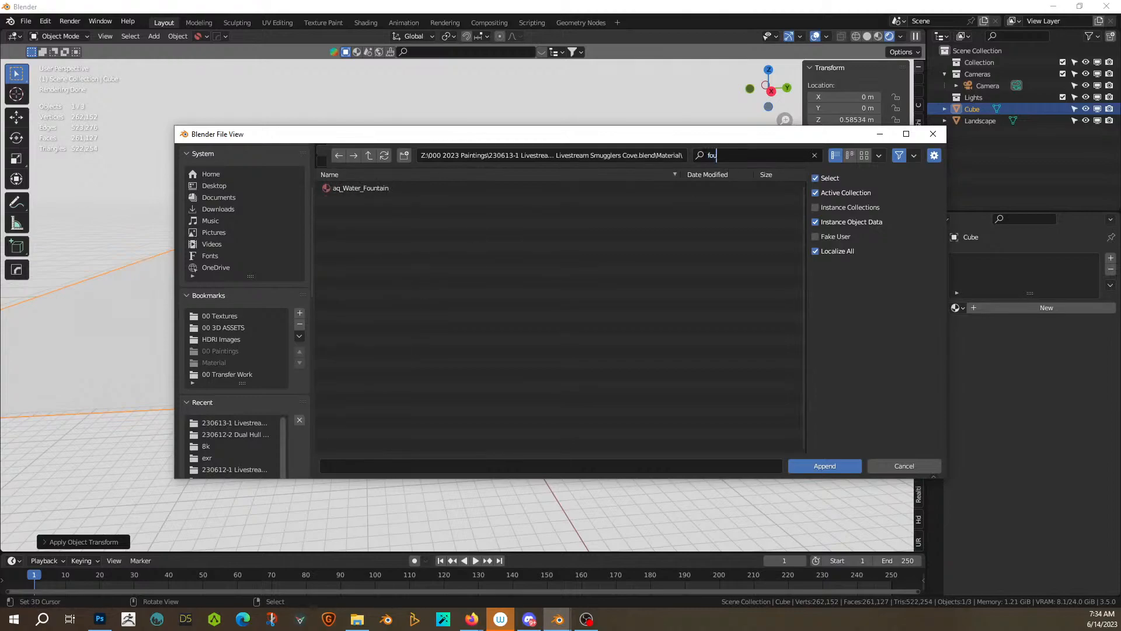
pyautogui.click(344, 189)
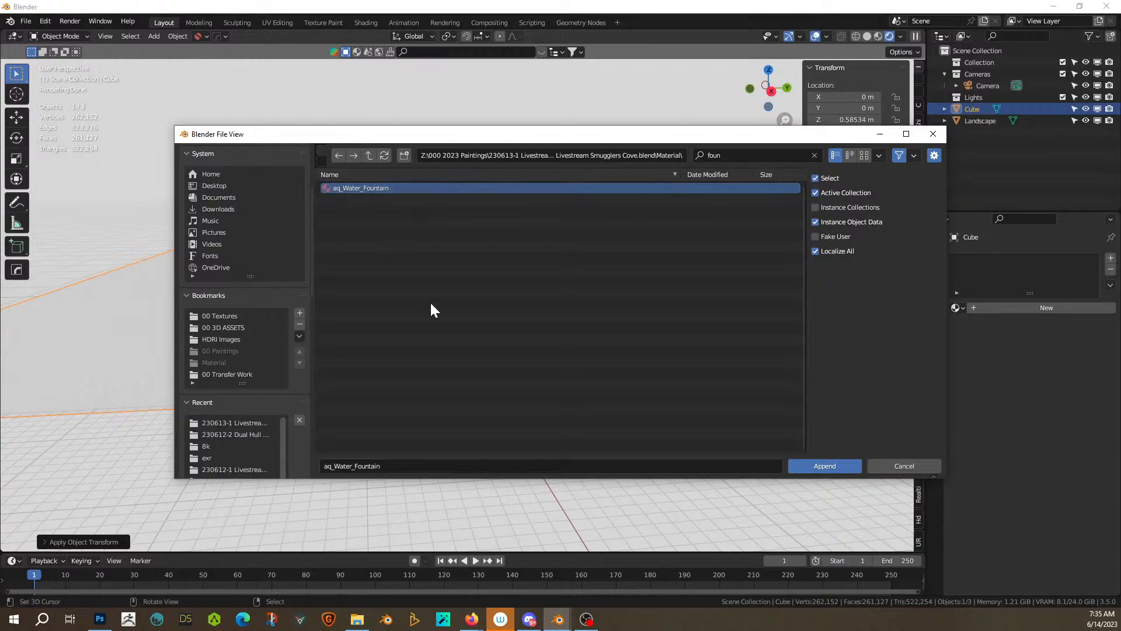
pyautogui.click(830, 469)
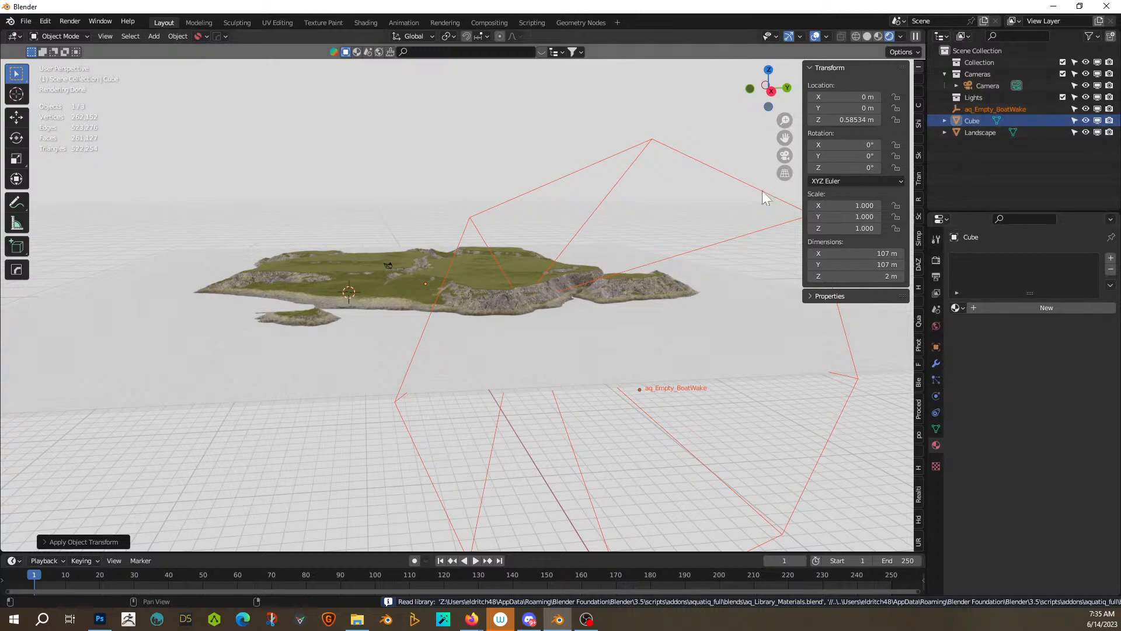
# Step: Delete the aq_Empty_BoatWake empty that came in with the appended material
pyautogui.moveTo(405, 349); pyautogui.dragTo(573, 349, button='middle')
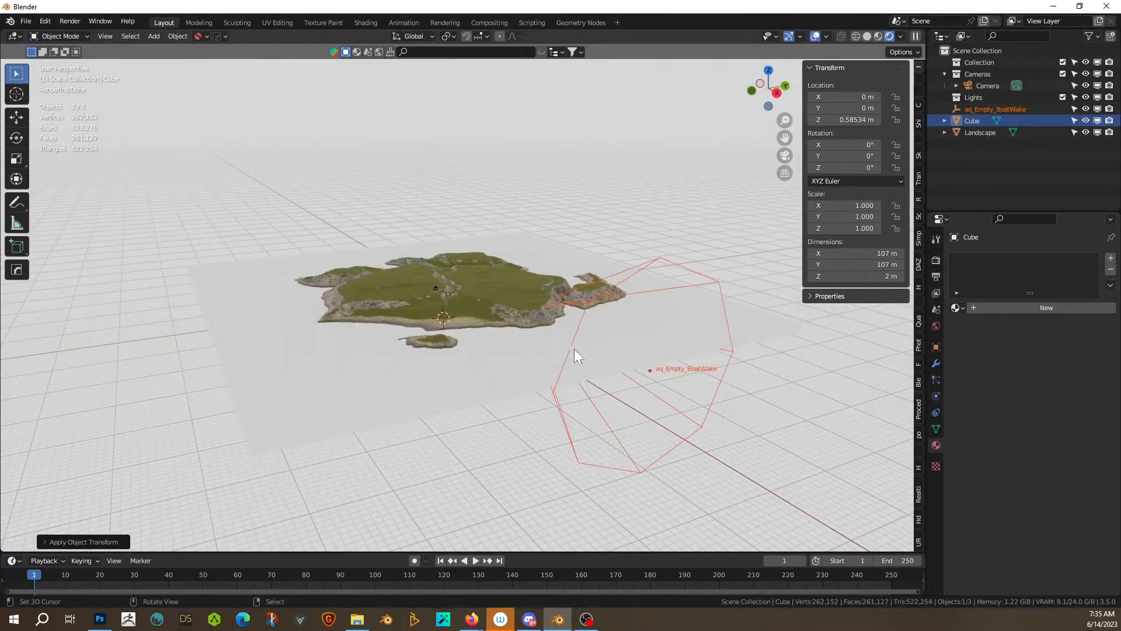
pyautogui.click(656, 264)
pyautogui.press('x')
pyautogui.click(657, 262)
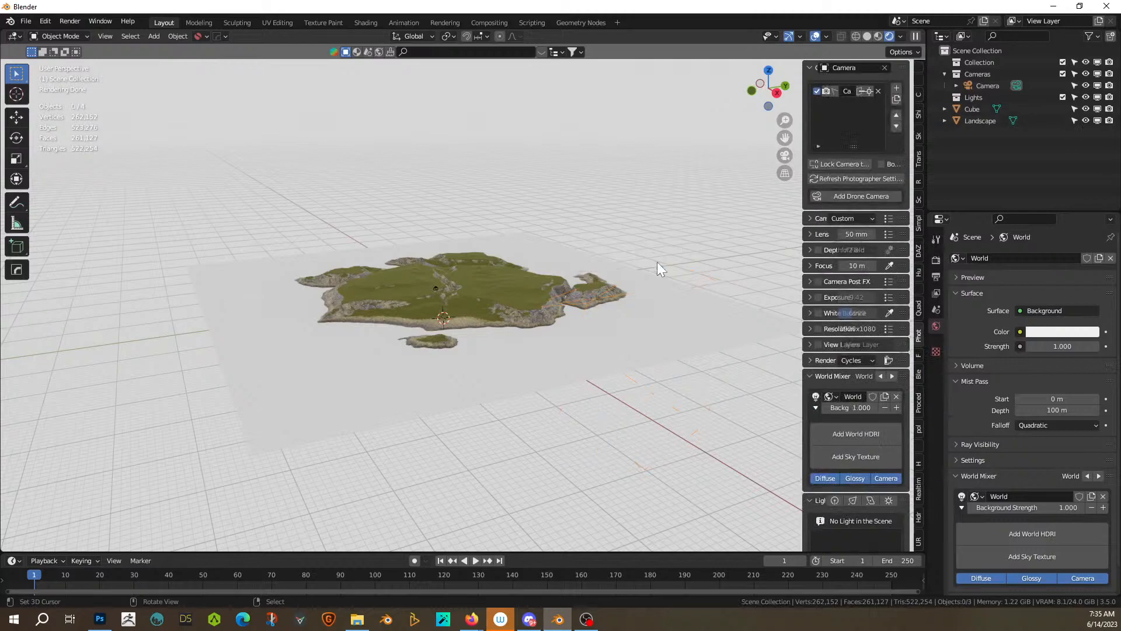
# Step: Assign the aq_Water_Fountain material to the flat cube around the island
pyautogui.click(973, 109)
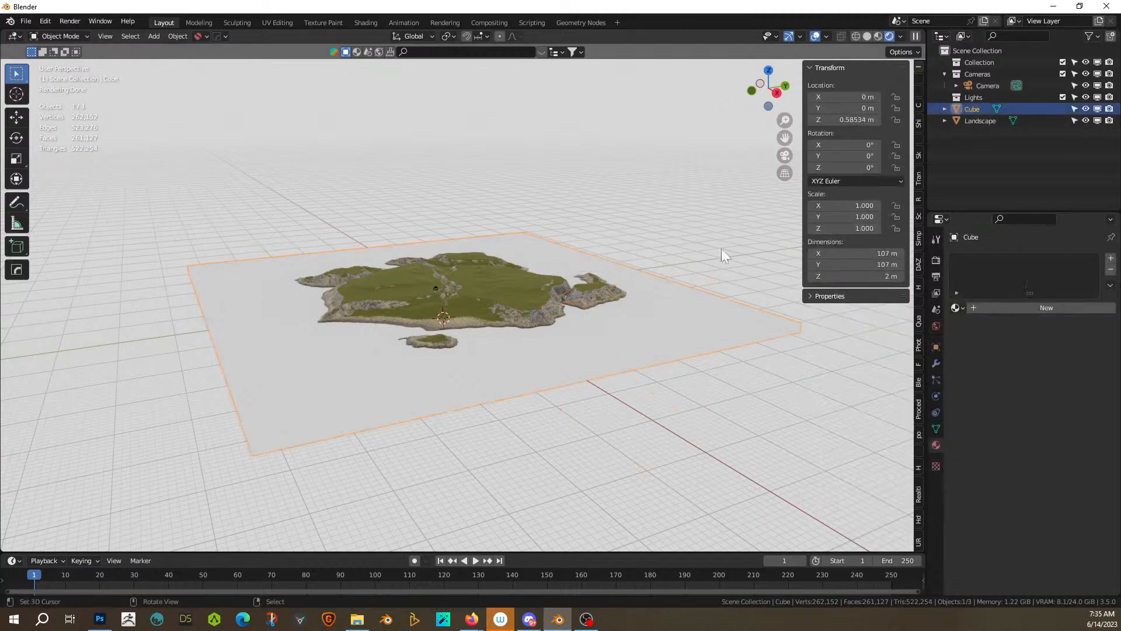
pyautogui.click(958, 307)
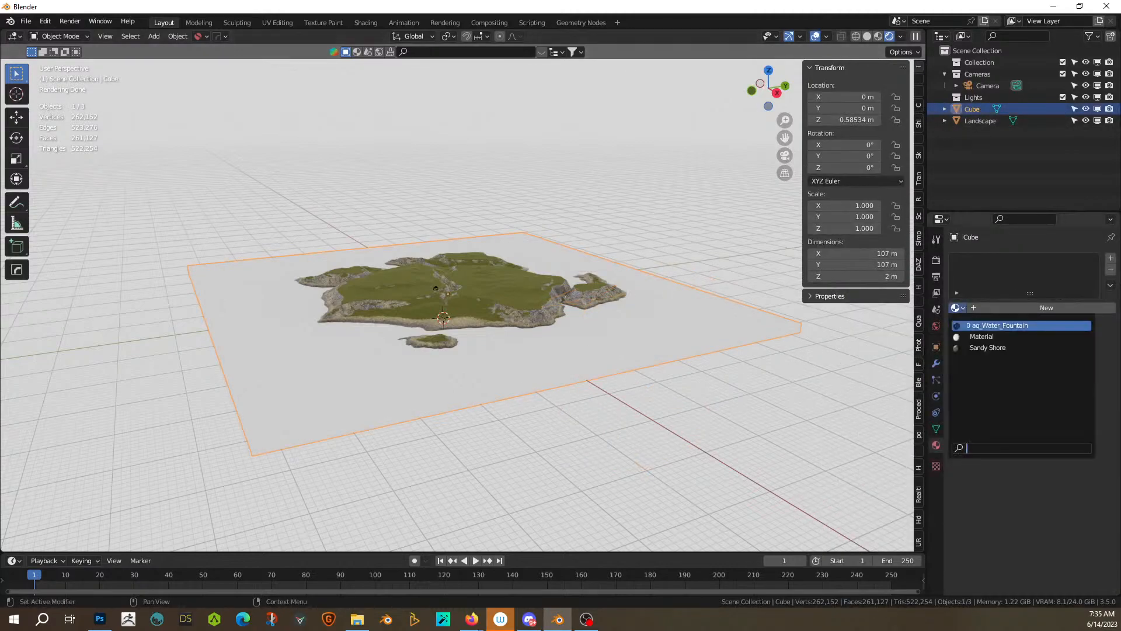
pyautogui.click(984, 324)
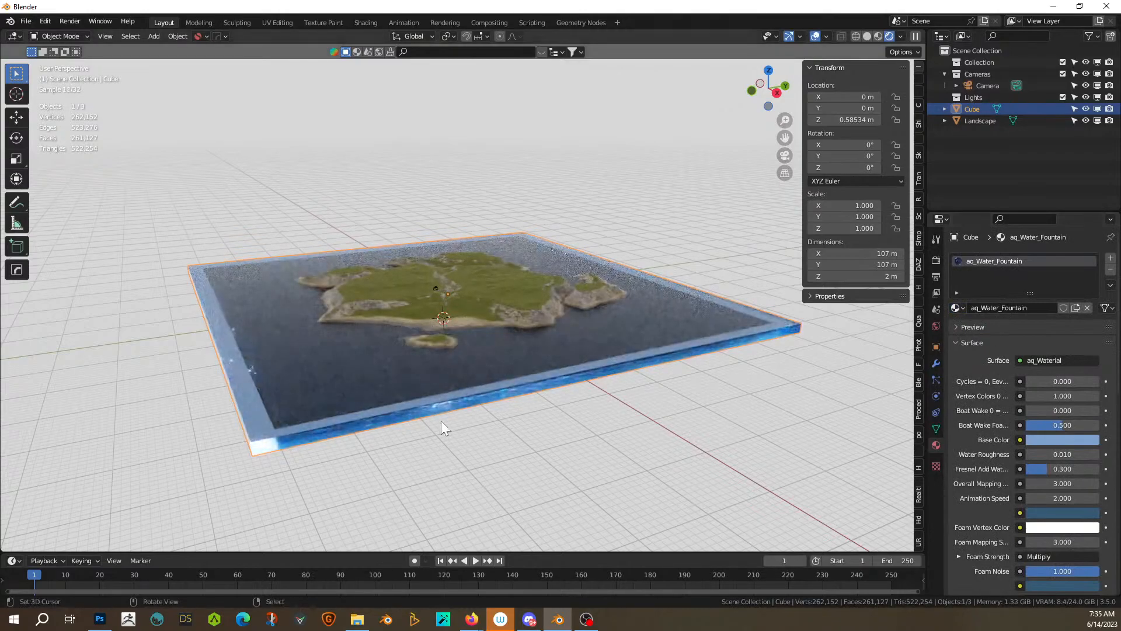
# Step: Examine the rendered water surface and the cube's edges around the island from close up and farther away
pyautogui.scroll(3, 441, 418)
pyautogui.scroll(4, 440, 418)
pyautogui.moveTo(387, 450); pyautogui.dragTo(136, 493, button='middle')
pyautogui.scroll(3, 135, 489)
pyautogui.keyDown('shift'); pyautogui.moveTo(128, 537); pyautogui.dragTo(208, 495, button='middle'); pyautogui.keyUp('shift')
pyautogui.moveTo(273, 448); pyautogui.dragTo(470, 446, button='middle')
pyautogui.scroll(-6, 339, 451)
pyautogui.scroll(1, 353, 452)
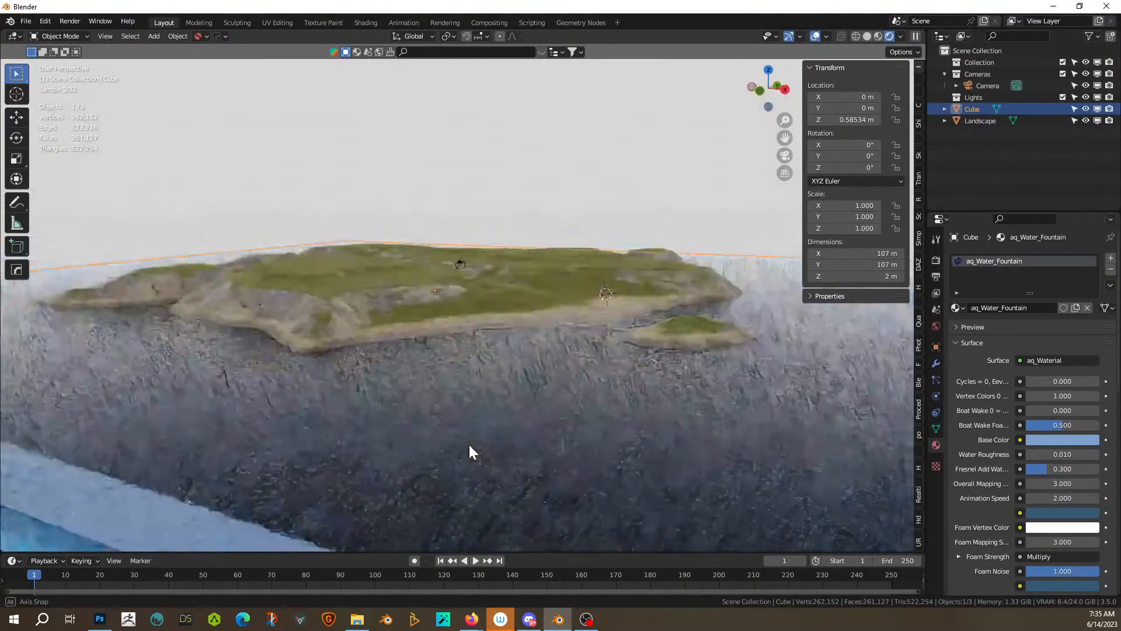
pyautogui.scroll(3, 470, 445)
pyautogui.scroll(-6, 453, 465)
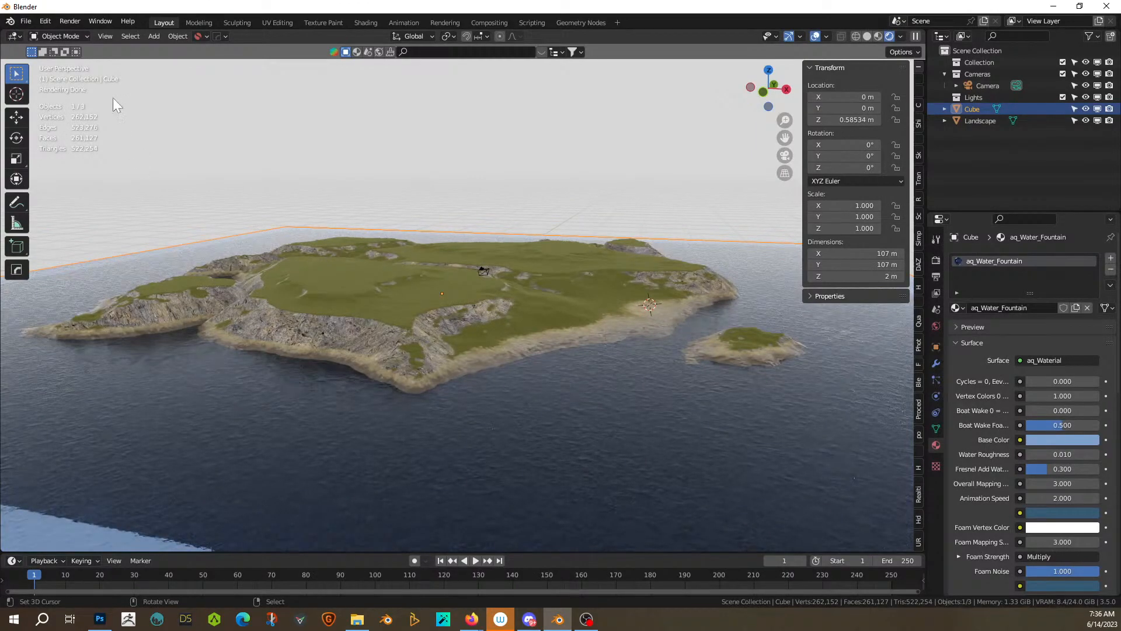
# Step: Start saving under a new name and create the folder "230614-1 Livestream Island" in Z:\000 2023 Paintings
pyautogui.click(26, 22)
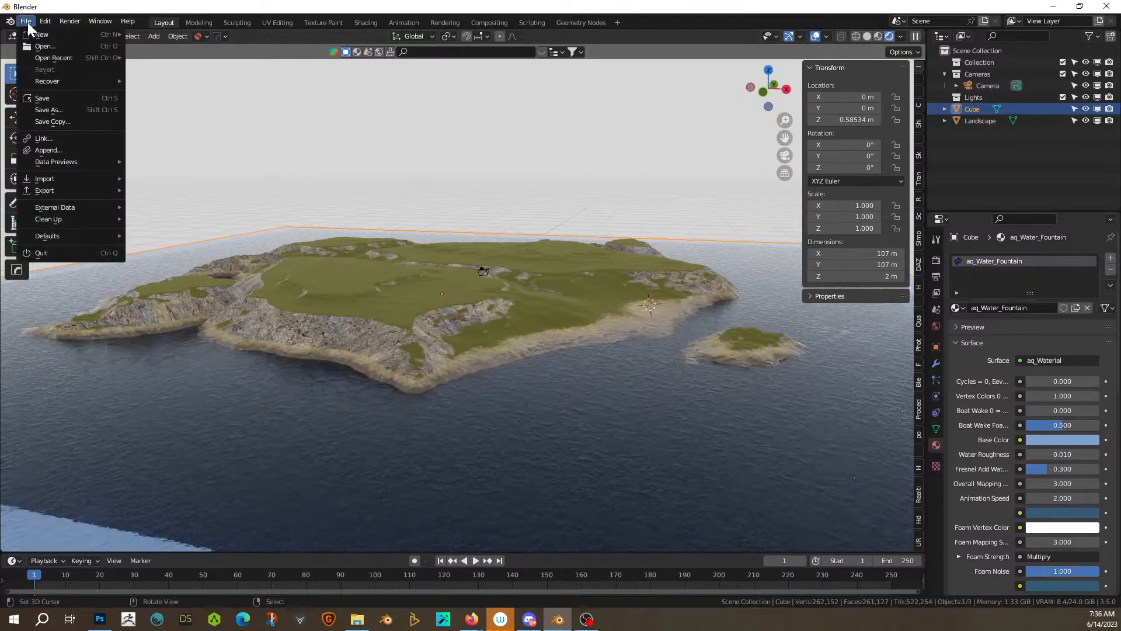
pyautogui.click(54, 114)
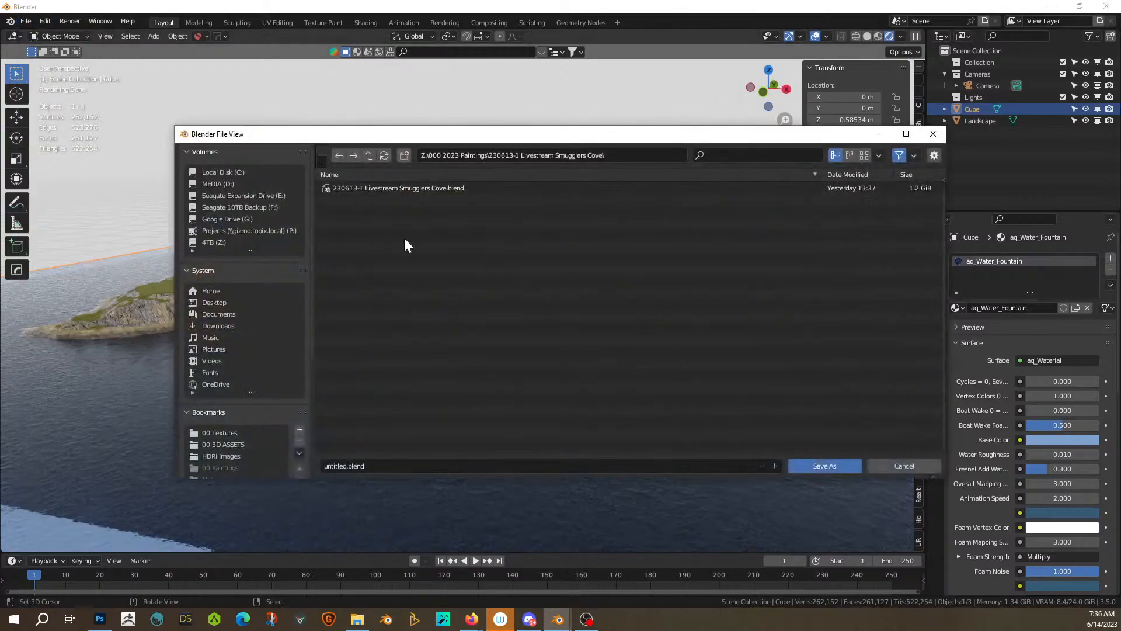
pyautogui.click(371, 154)
pyautogui.click(404, 154)
pyautogui.write('230614-1 Li')
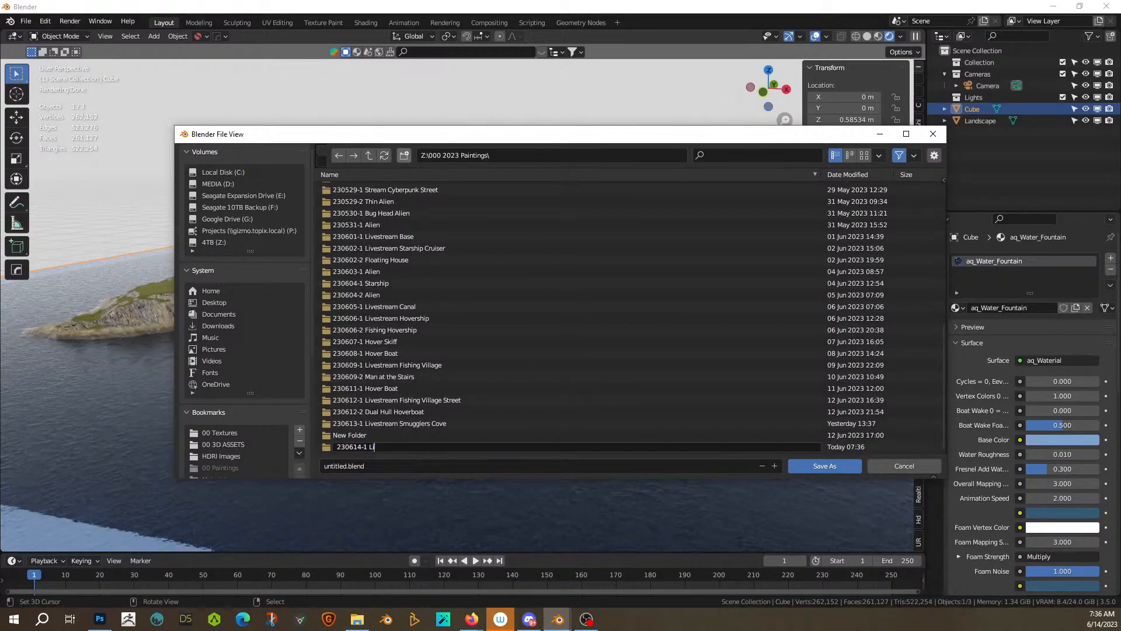
pyautogui.write('vestream Island')
pyautogui.press('Return')
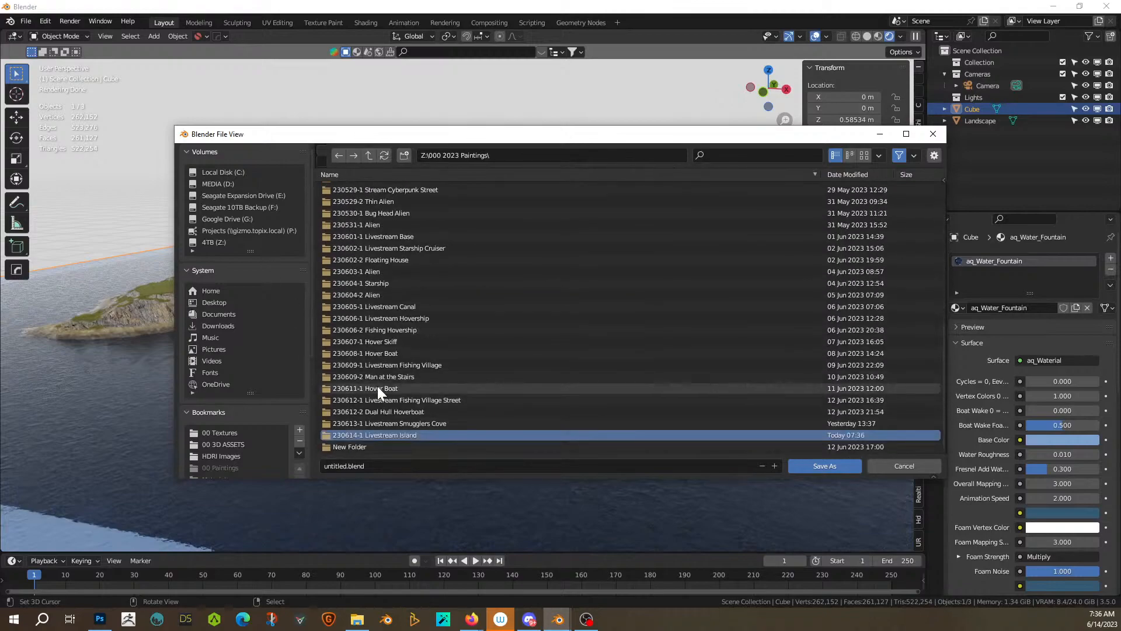
# Step: Save the scene in the new folder as "230614-1 Livestream Island"
pyautogui.click(373, 434)
pyautogui.click(370, 465)
pyautogui.write('230614-1 Livestream Island')
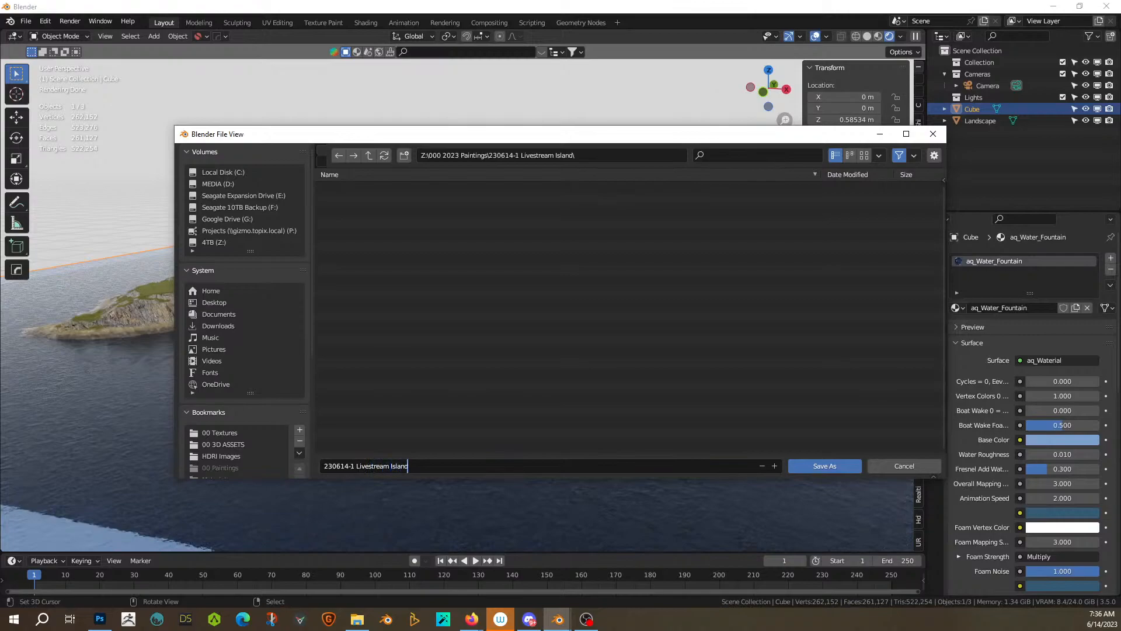
pyautogui.press('Return')
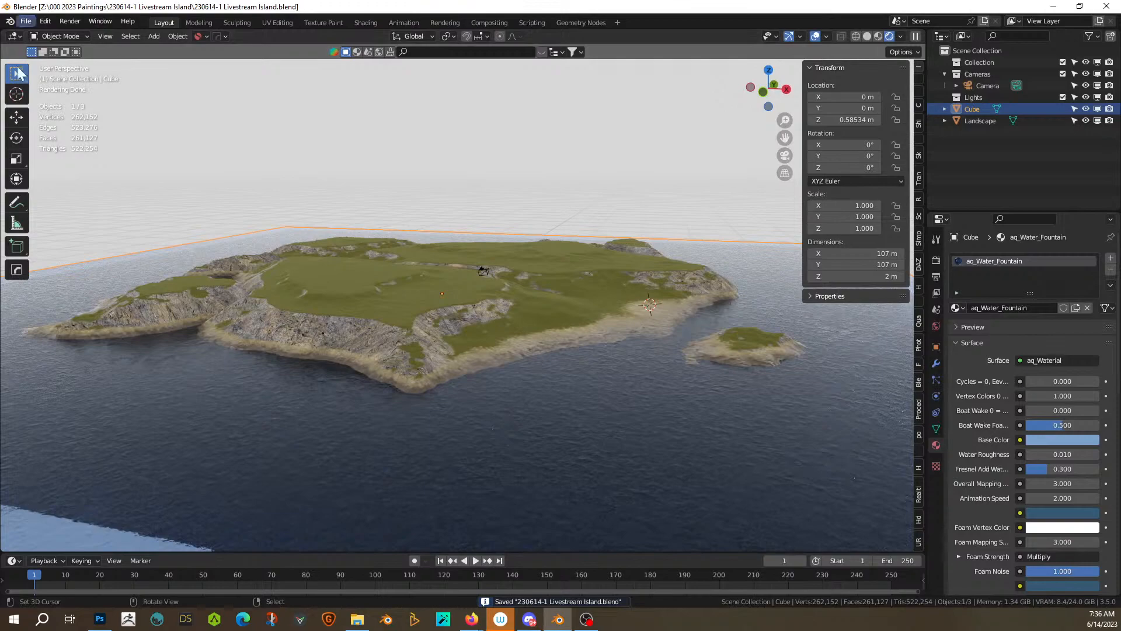
# Step: Examine the island's cliffs, beaches, coves and surrounding water from all sides, both near and far
pyautogui.moveTo(449, 437); pyautogui.dragTo(401, 432, button='middle')
pyautogui.scroll(4, 442, 429)
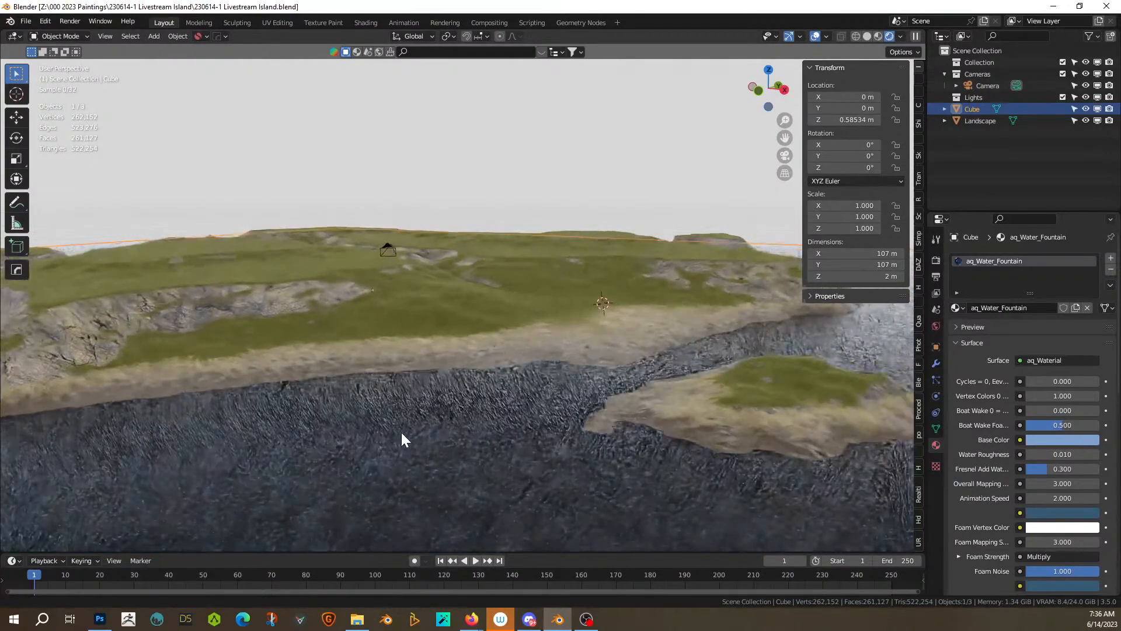
pyautogui.moveTo(404, 477); pyautogui.dragTo(150, 473, button='middle')
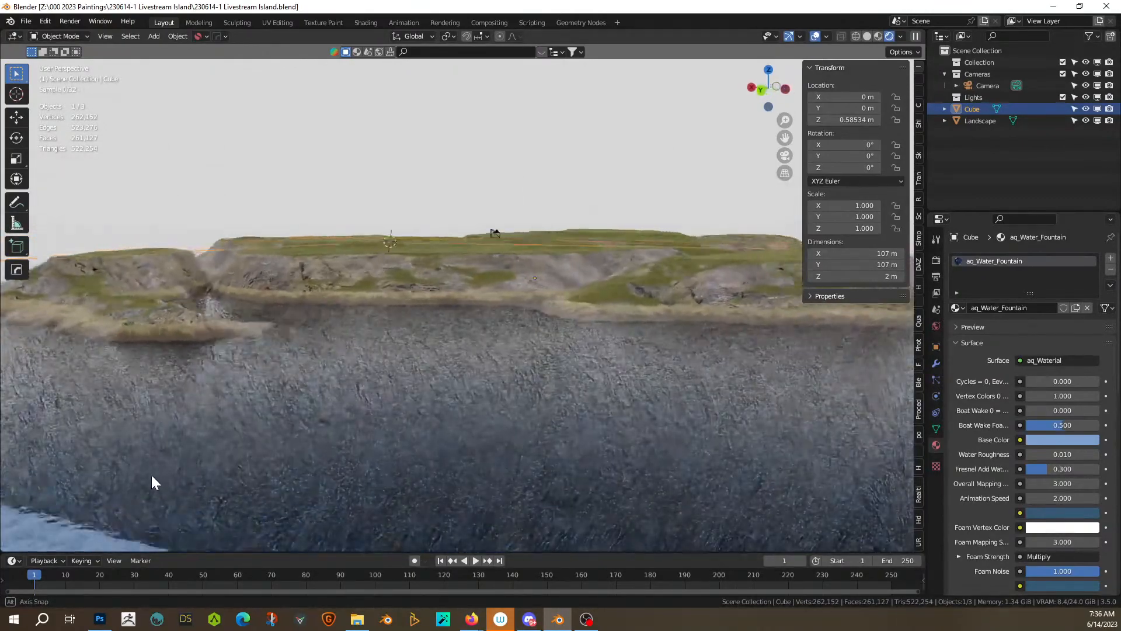
pyautogui.moveTo(268, 452); pyautogui.dragTo(414, 495, button='middle')
pyautogui.scroll(-4, 446, 435)
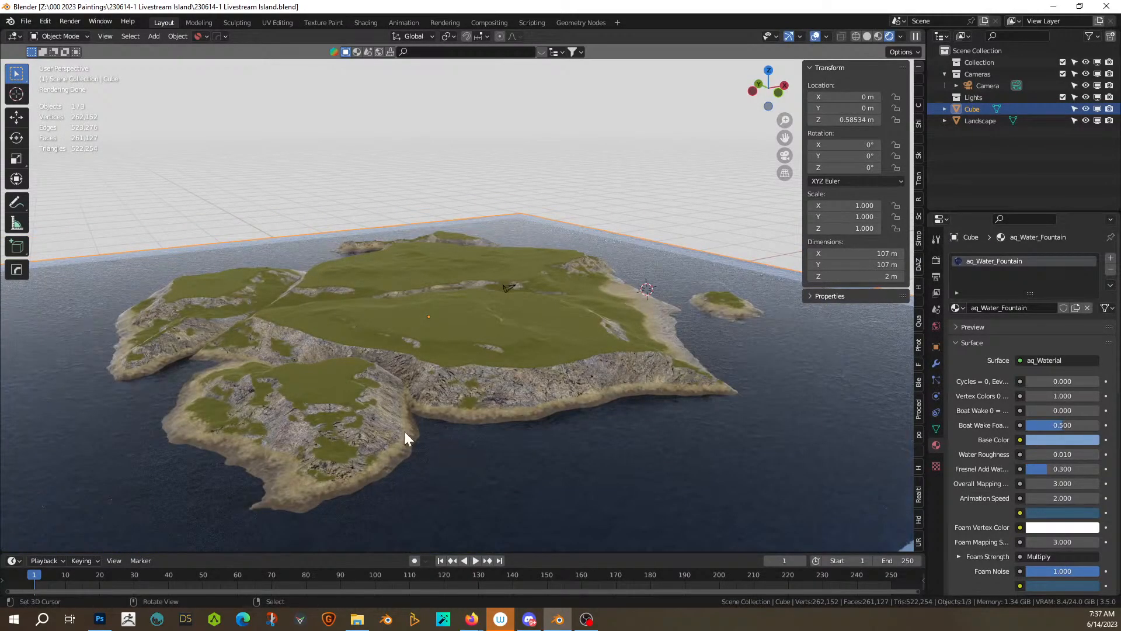
pyautogui.scroll(5, 404, 430)
pyautogui.moveTo(404, 431); pyautogui.dragTo(463, 425, button='middle')
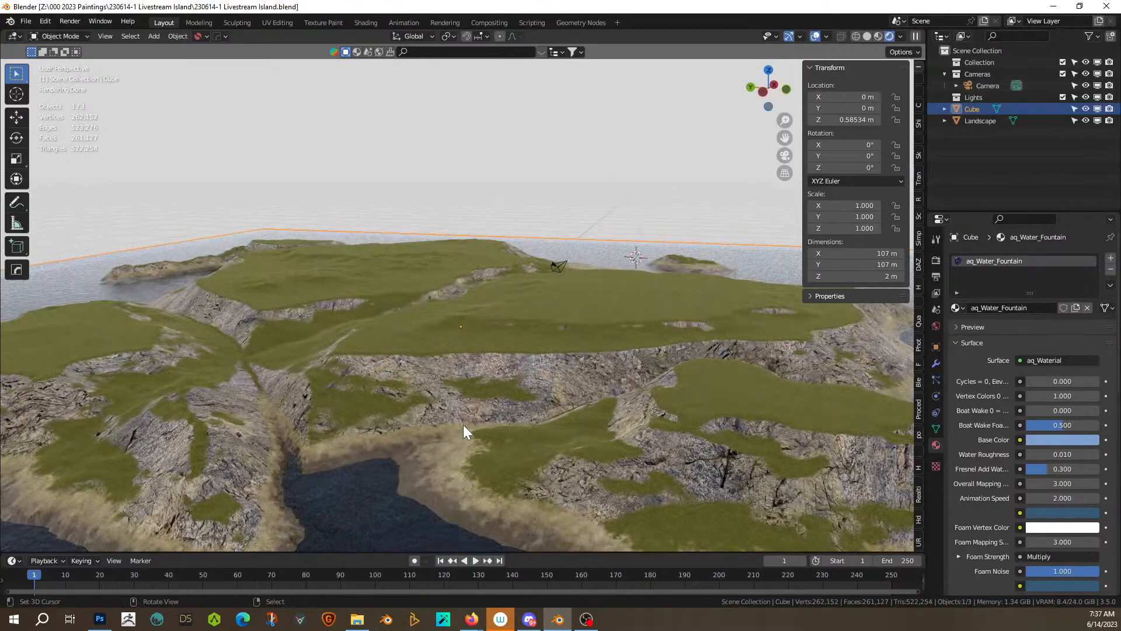
pyautogui.moveTo(463, 425); pyautogui.dragTo(495, 422, button='middle')
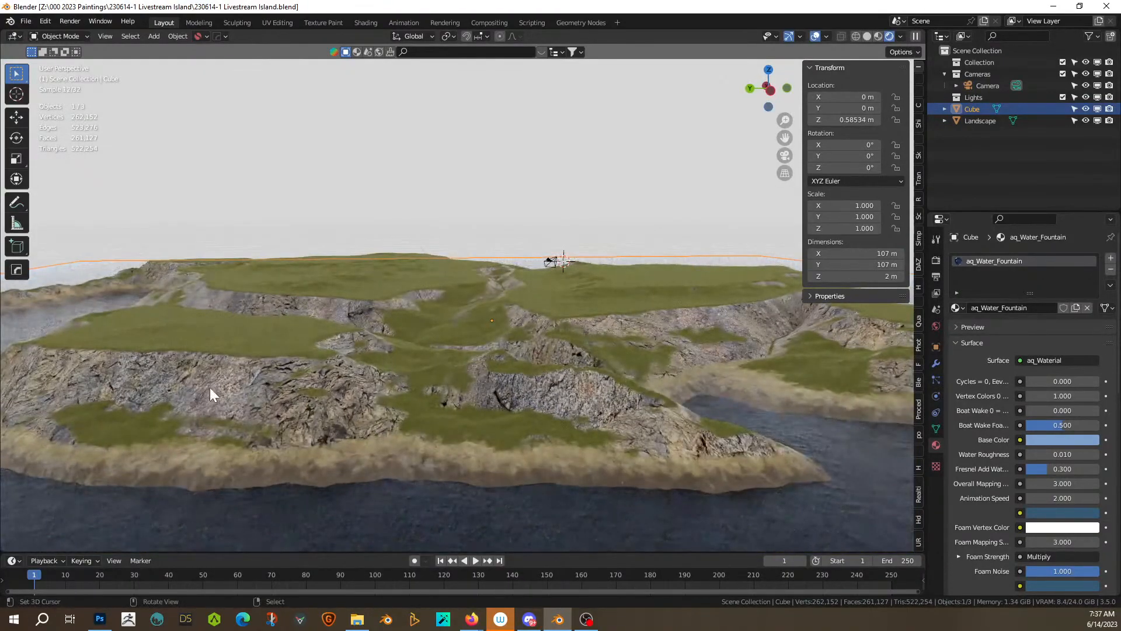
pyautogui.moveTo(562, 270); pyautogui.dragTo(393, 299, button='middle')
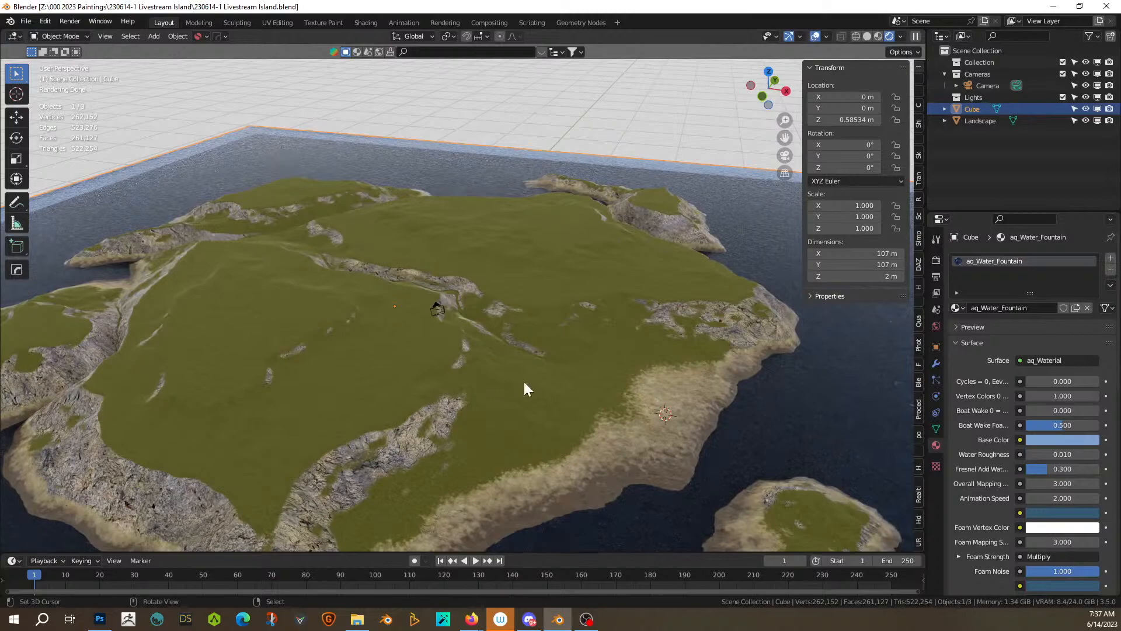
pyautogui.scroll(-2, 523, 381)
pyautogui.moveTo(524, 381); pyautogui.dragTo(509, 373, button='middle')
pyautogui.scroll(2, 509, 374)
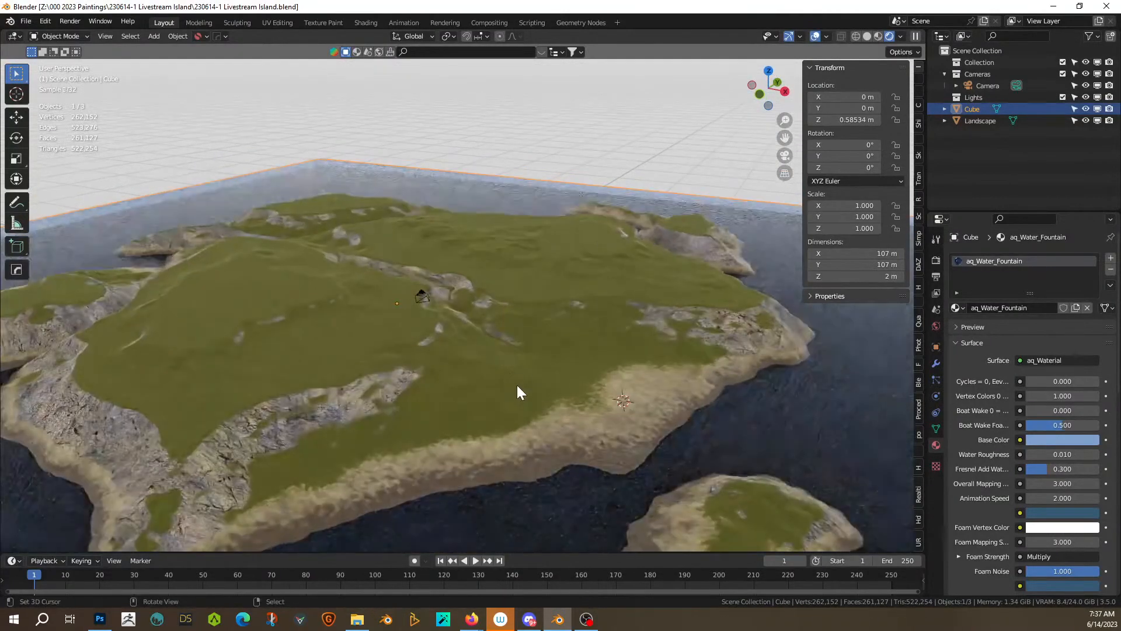
pyautogui.moveTo(576, 423)
pyautogui.mouseDown(button='middle')
pyautogui.moveTo(531, 404)
pyautogui.moveTo(540, 438)
pyautogui.mouseUp(button='middle')
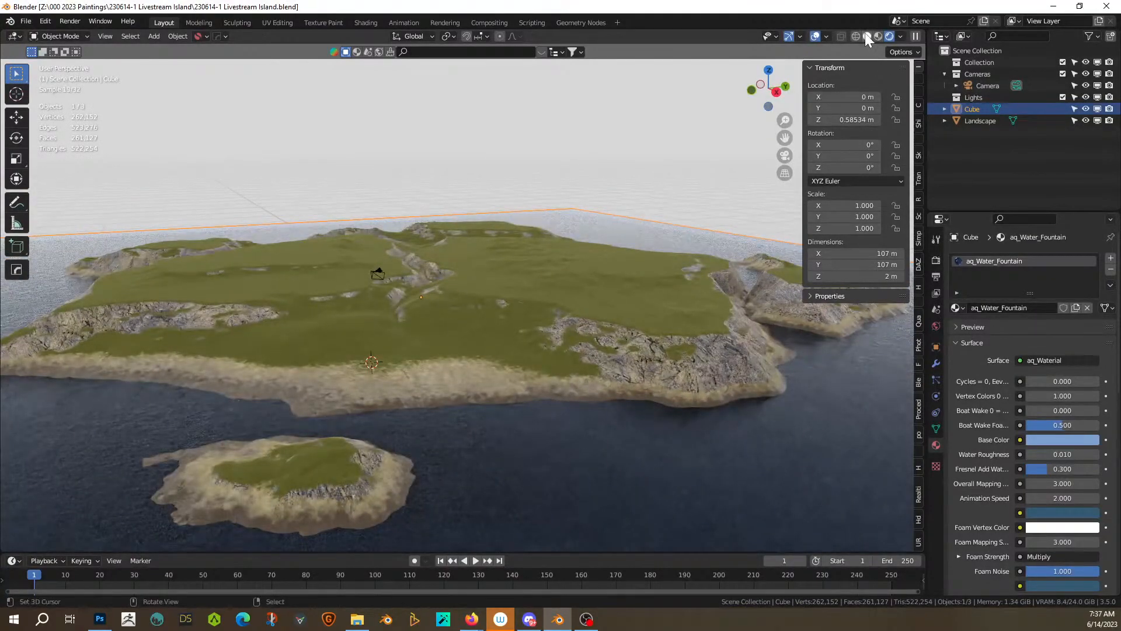
# Step: Switch the viewport to solid shading and pick the landscape terrain as the scatter emitter
pyautogui.click(866, 36)
pyautogui.moveTo(584, 330)
pyautogui.mouseDown(button='middle')
pyautogui.moveTo(555, 358)
pyautogui.moveTo(509, 374)
pyautogui.moveTo(565, 376)
pyautogui.moveTo(556, 367)
pyautogui.moveTo(540, 387)
pyautogui.mouseUp(button='middle')
pyautogui.scroll(2, 540, 387)
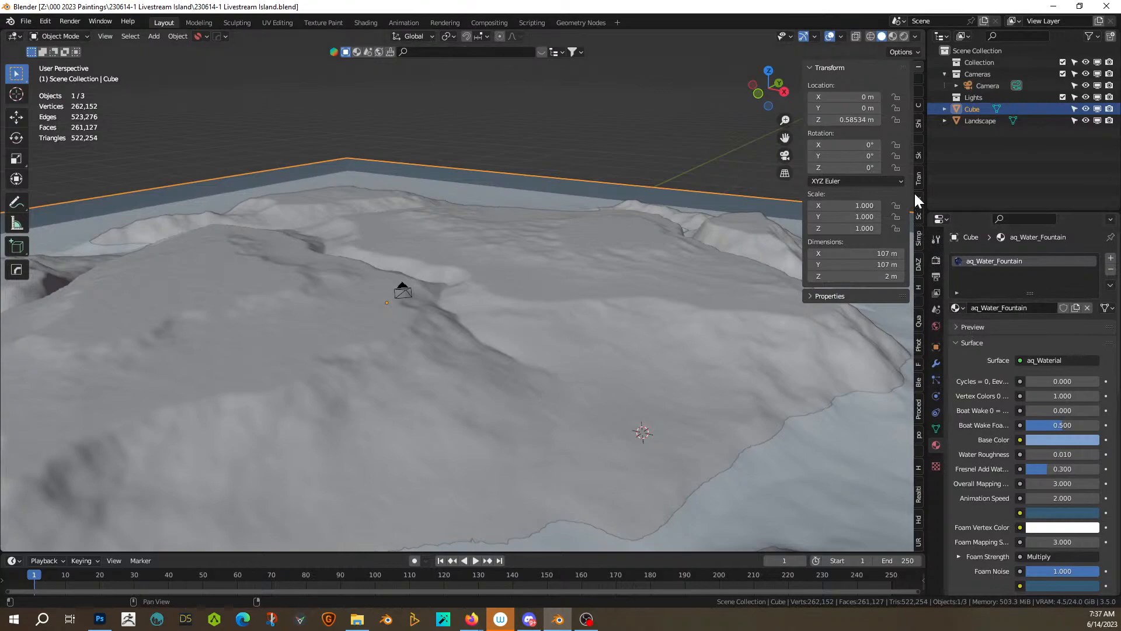
pyautogui.click(919, 215)
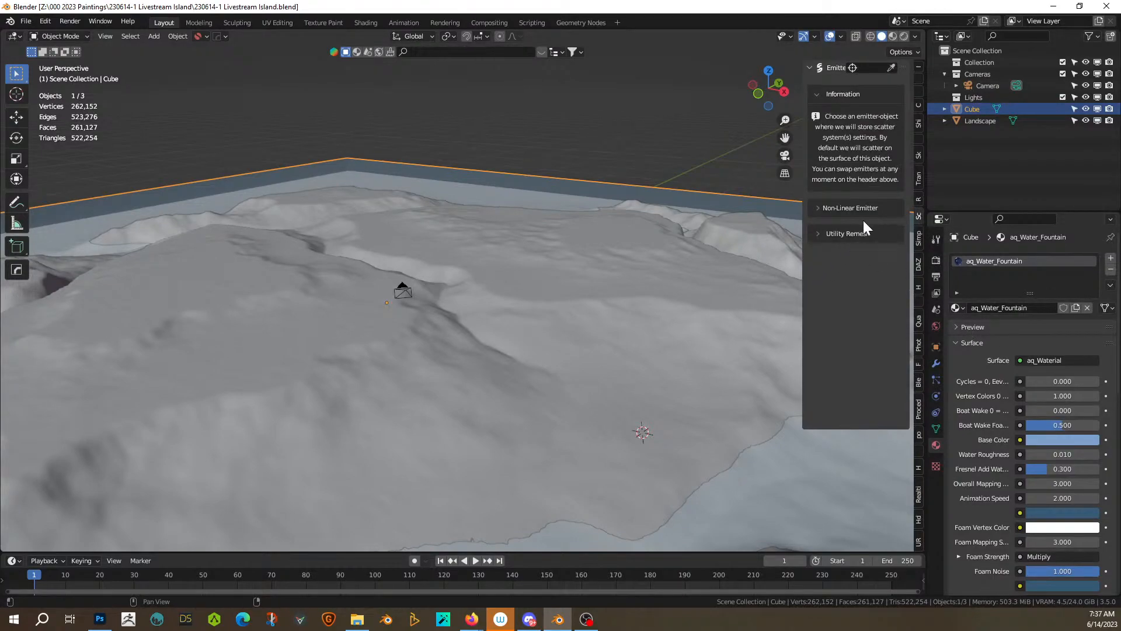
pyautogui.click(891, 68)
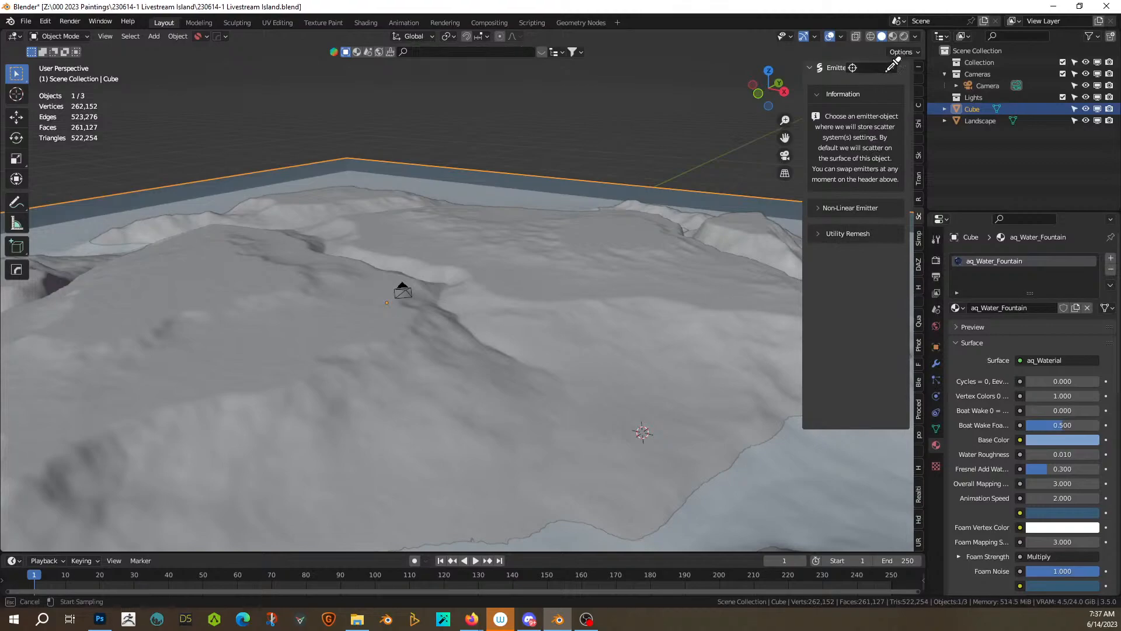
pyautogui.click(302, 289)
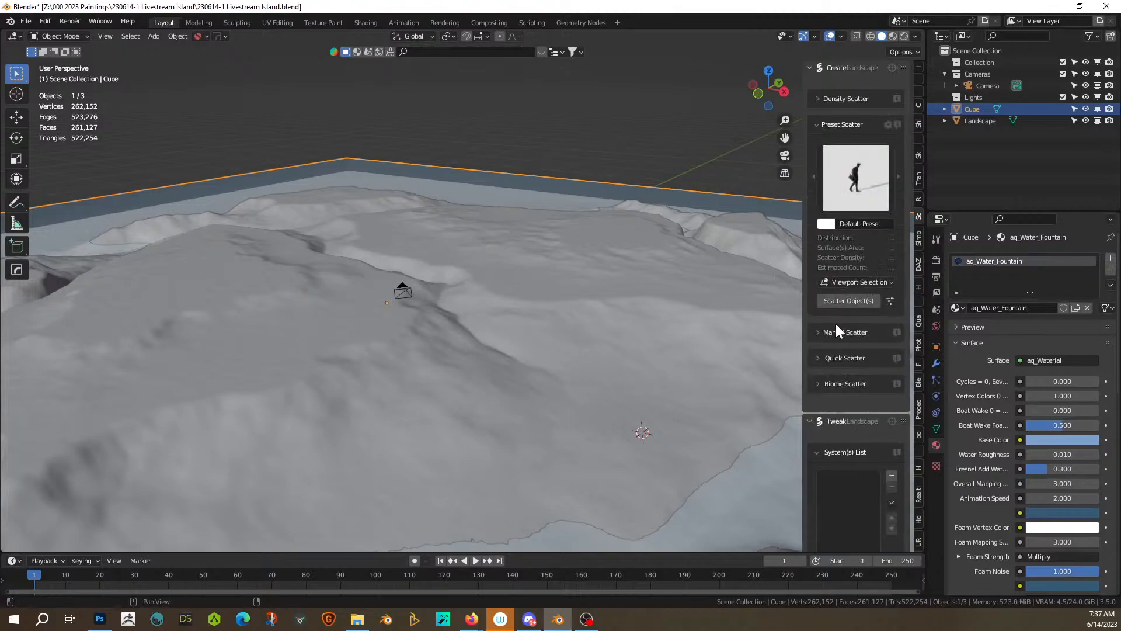
# Step: Open the scatter biome library, reload it and show the Moss Grounds biomes in a widened window
pyautogui.click(816, 384)
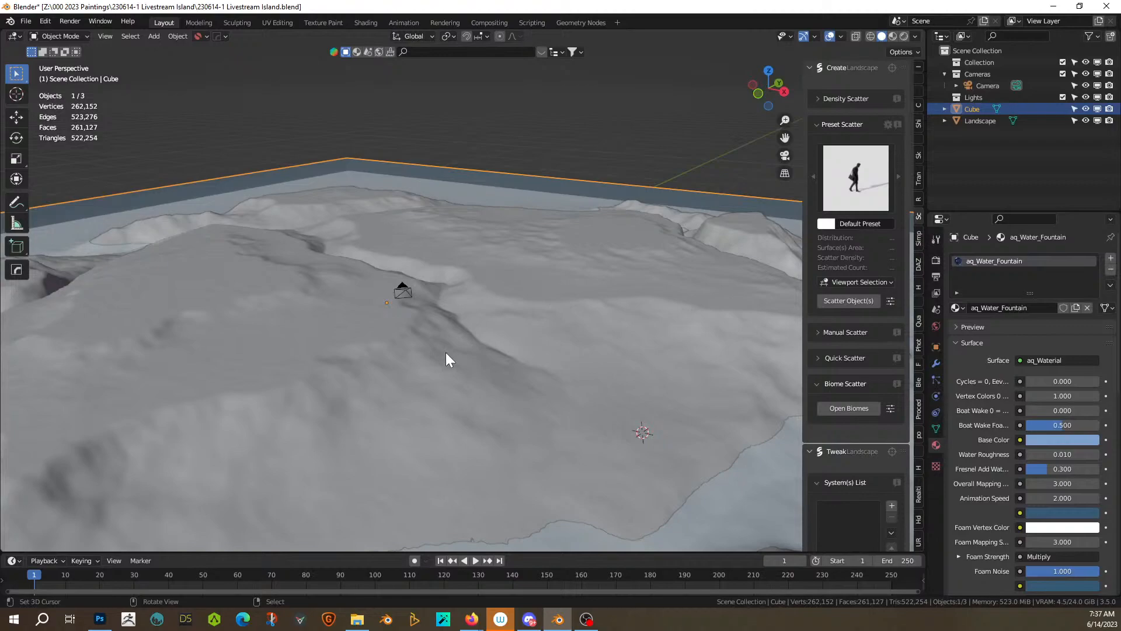
pyautogui.scroll(-2, 412, 379)
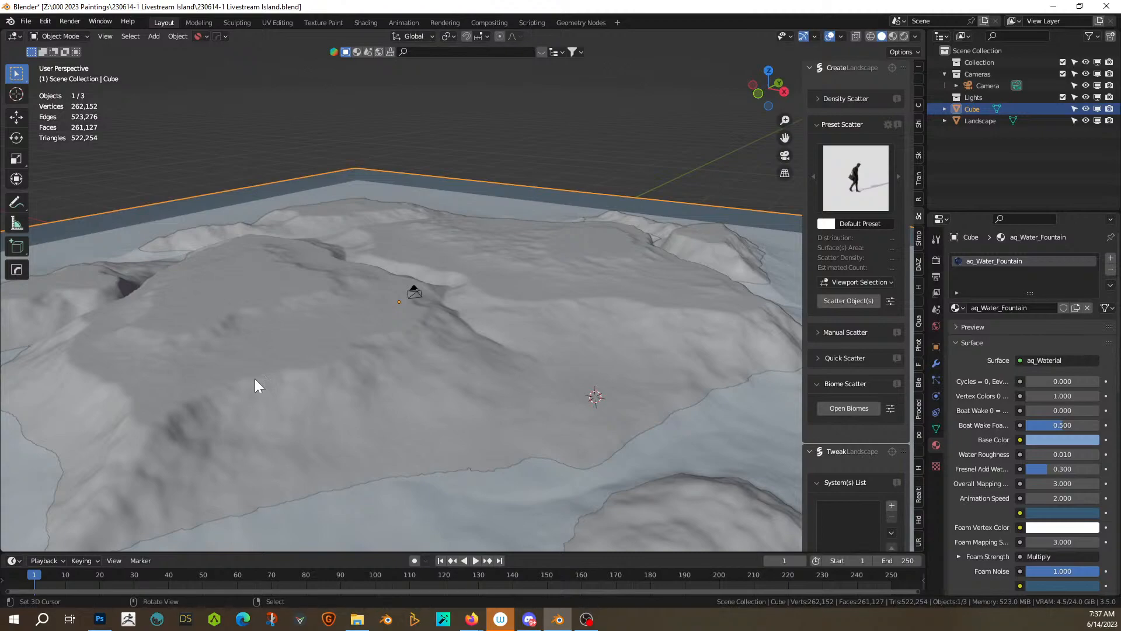
pyautogui.keyDown('shift'); pyautogui.moveTo(280, 380); pyautogui.dragTo(414, 367, button='middle'); pyautogui.keyUp('shift')
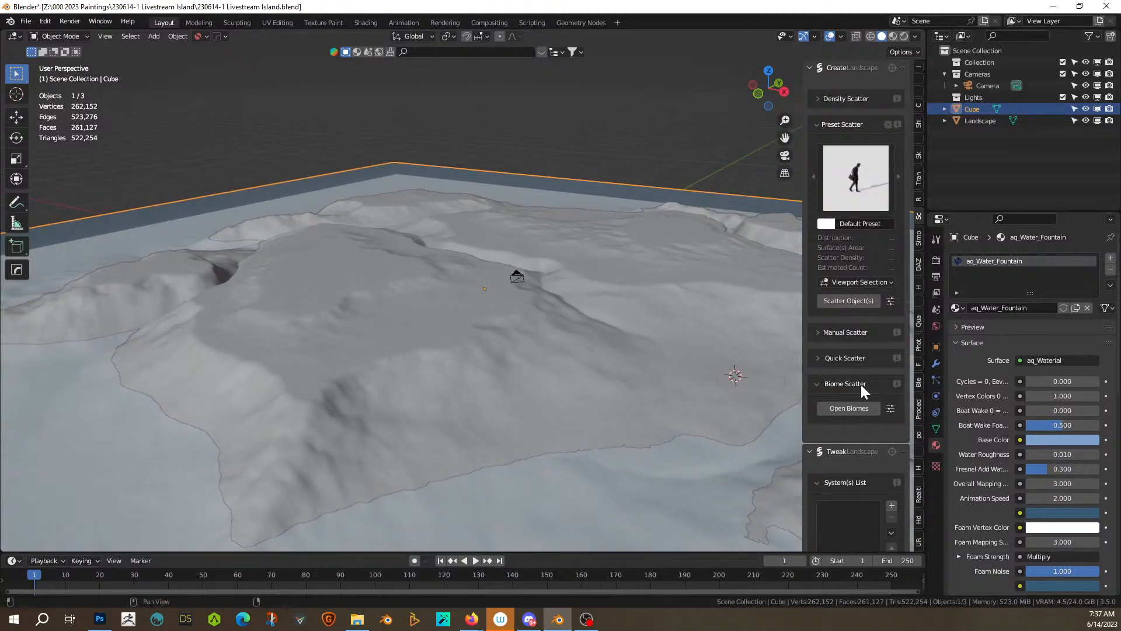
pyautogui.click(831, 404)
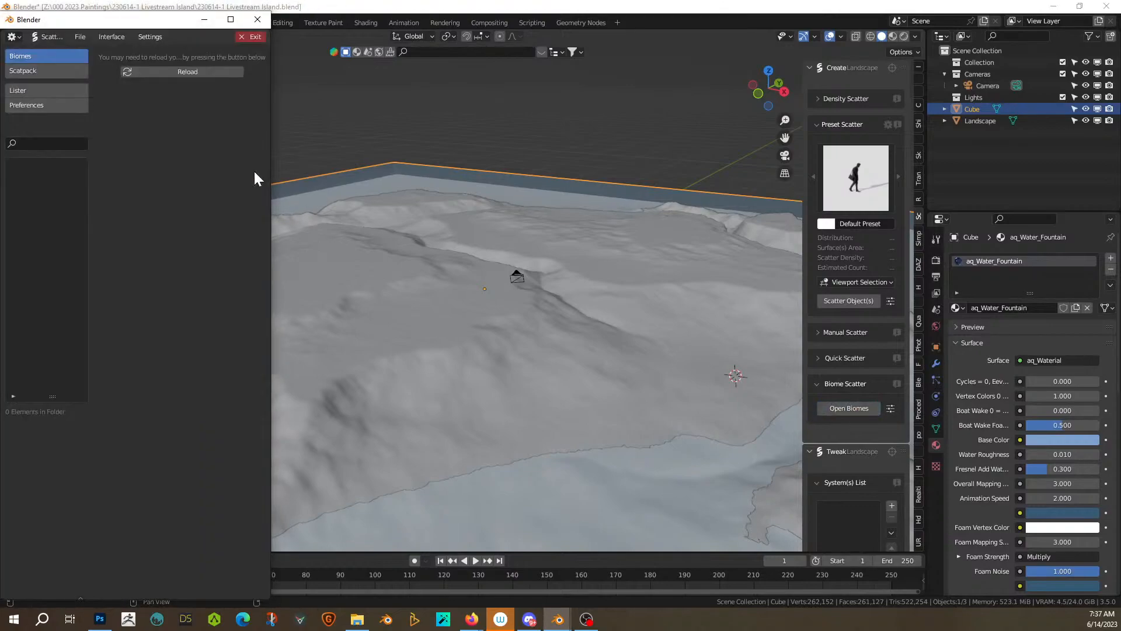
pyautogui.click(171, 74)
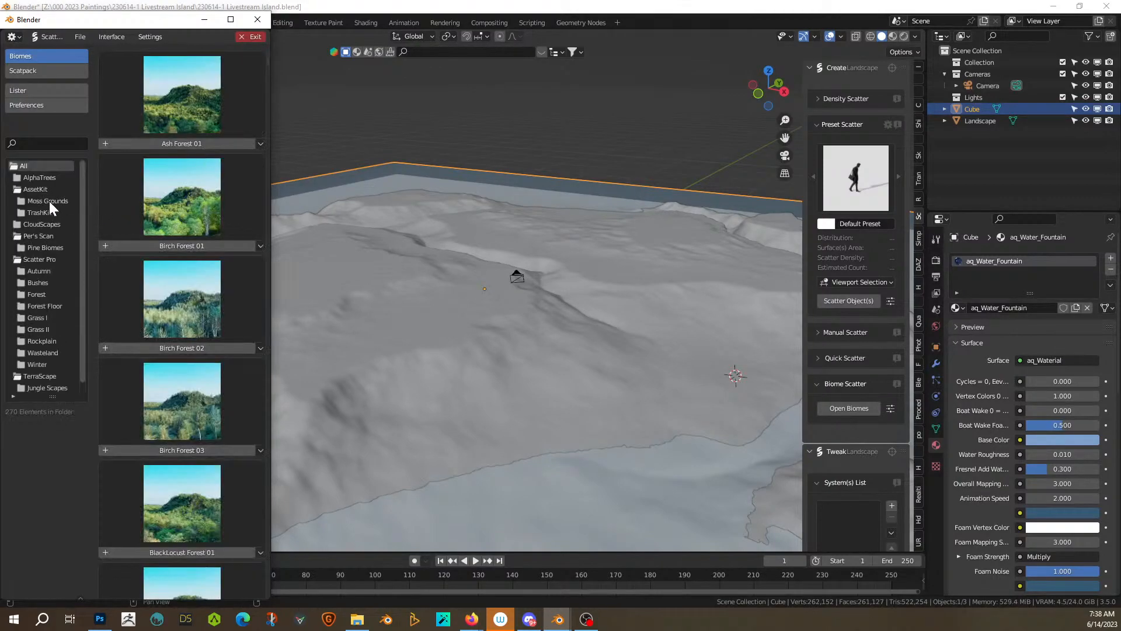
pyautogui.click(49, 202)
pyautogui.moveTo(269, 234); pyautogui.dragTo(595, 244)
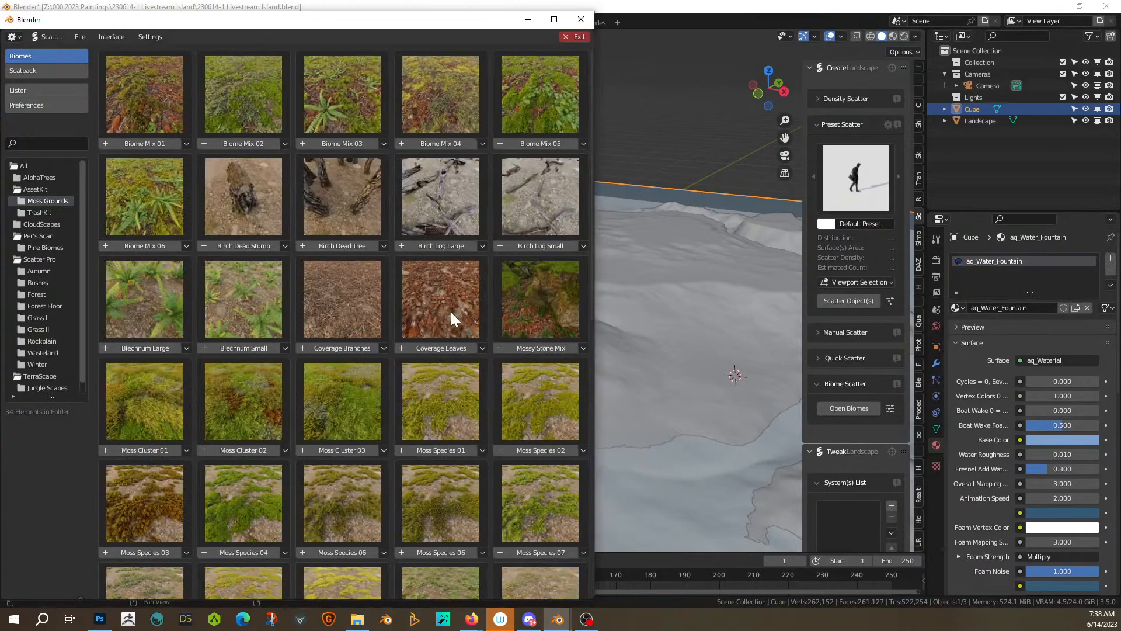
# Step: Browse the Forest Floor and Jungle Scapes biomes, scatter Jungleground 04 on the landscape and close the library
pyautogui.click(43, 310)
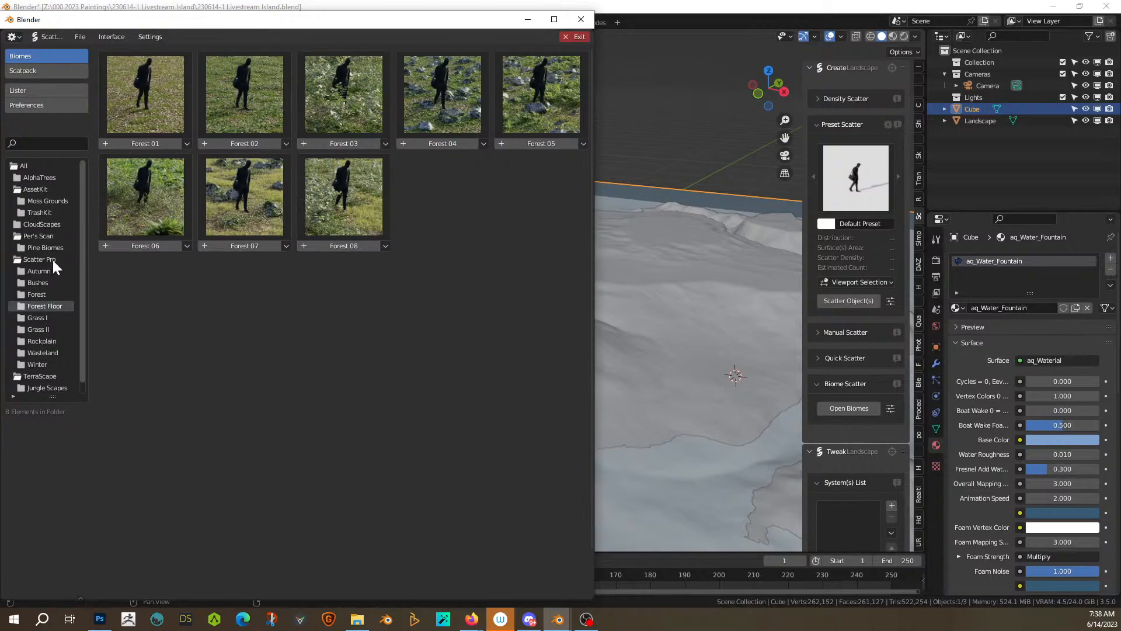
pyautogui.click(51, 388)
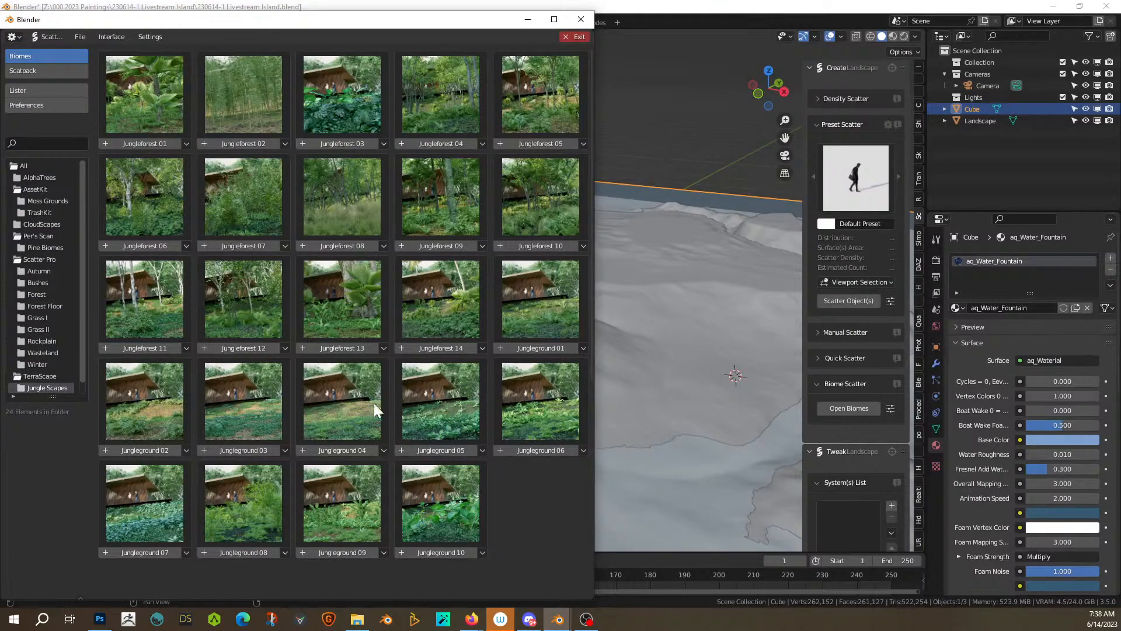
pyautogui.scroll(-2, 374, 408)
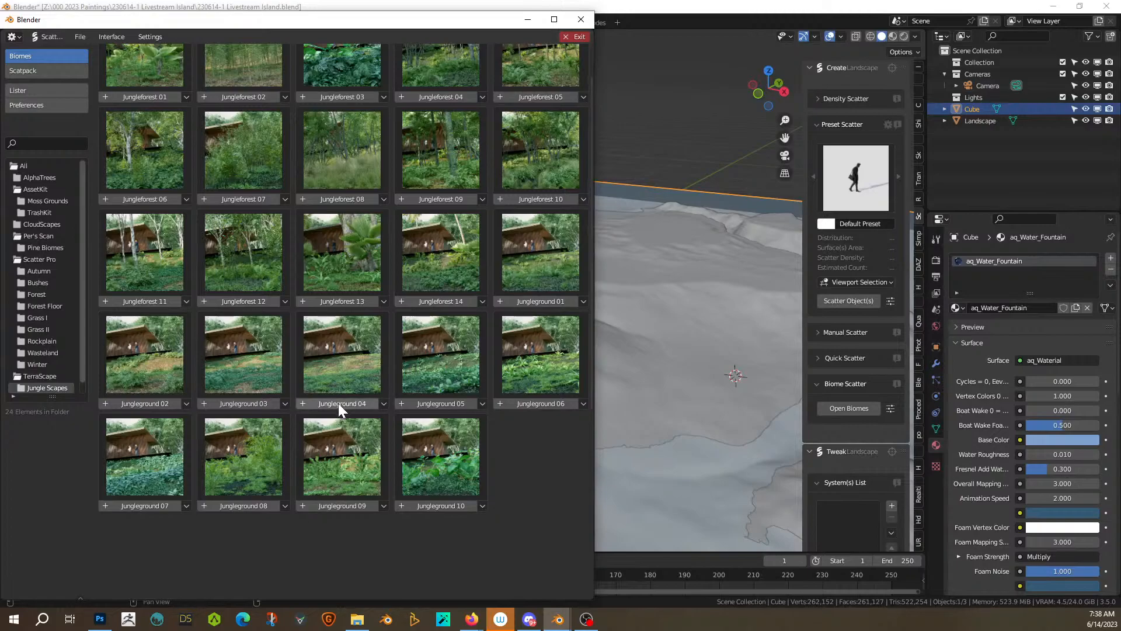
pyautogui.moveTo(339, 404)
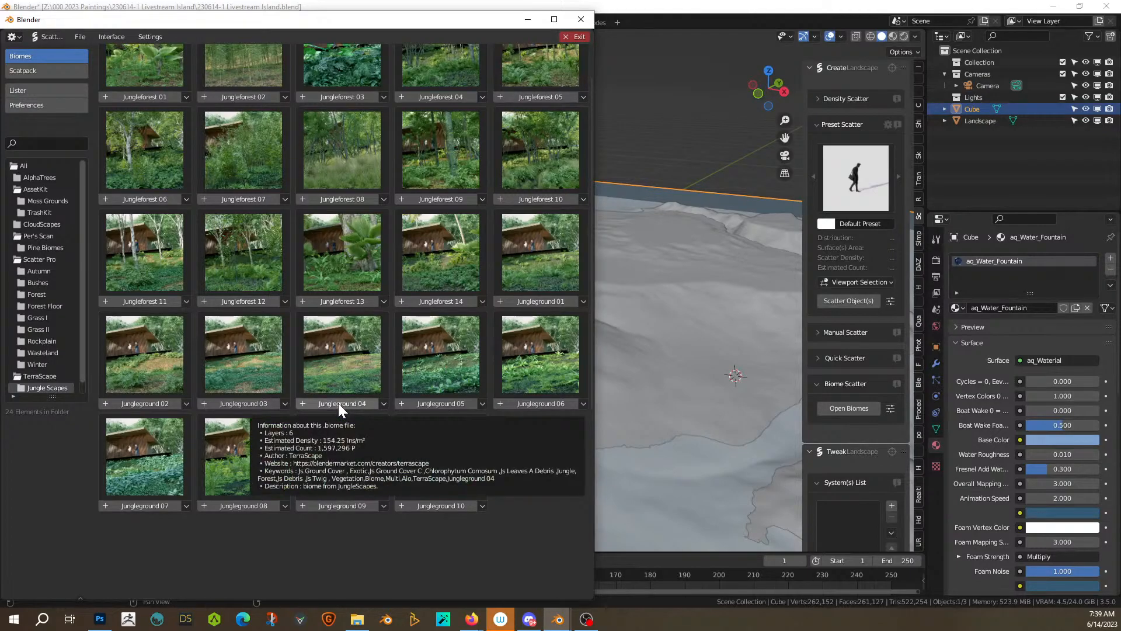
pyautogui.click(338, 403)
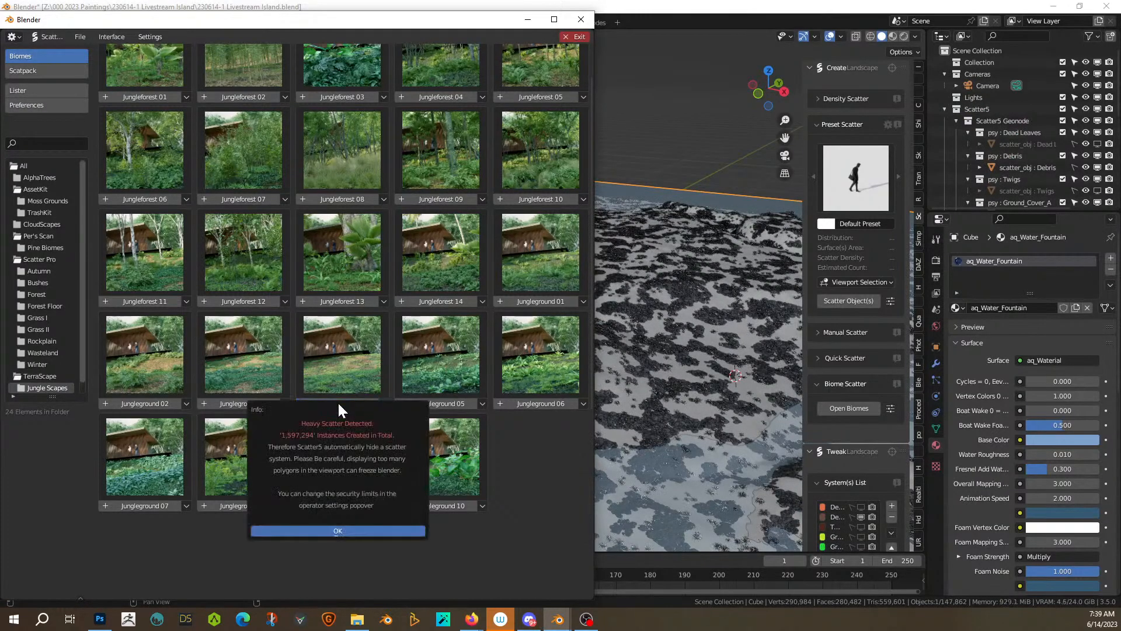
pyautogui.click(320, 530)
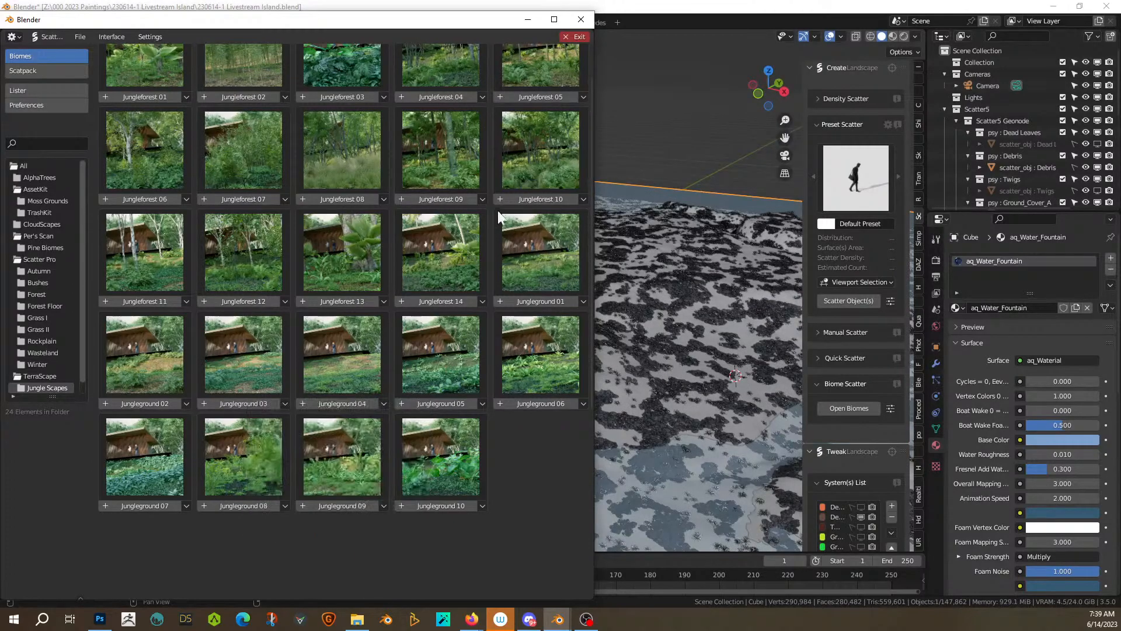
pyautogui.click(578, 37)
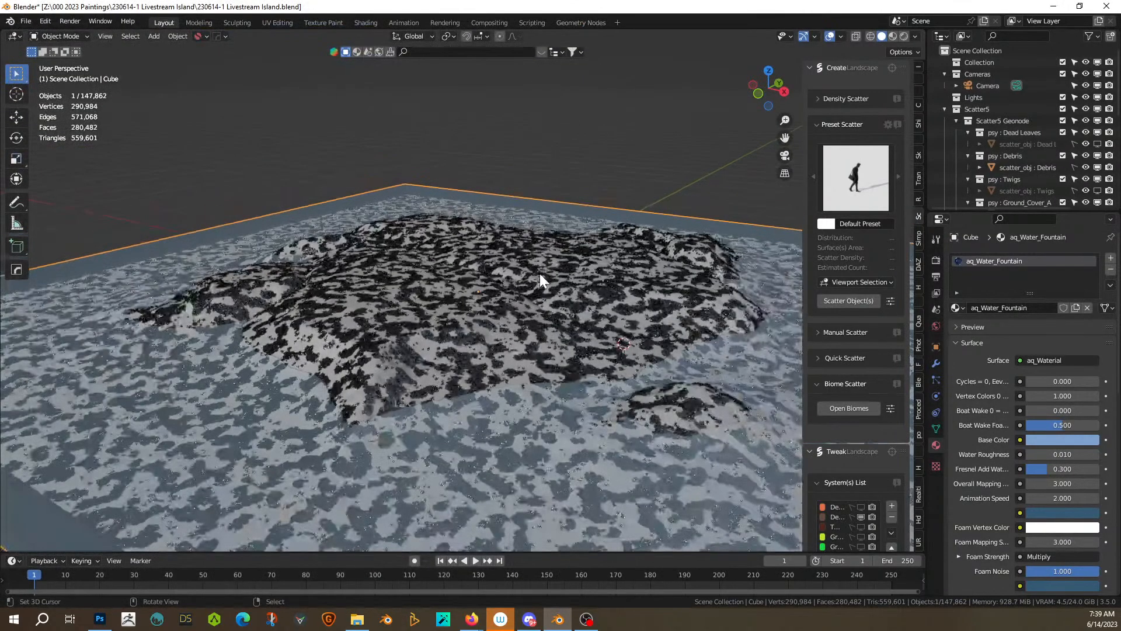
# Step: Hide the Chlorophytum_Comosum scatter system in the viewport
pyautogui.moveTo(539, 274); pyautogui.dragTo(566, 332, button='middle')
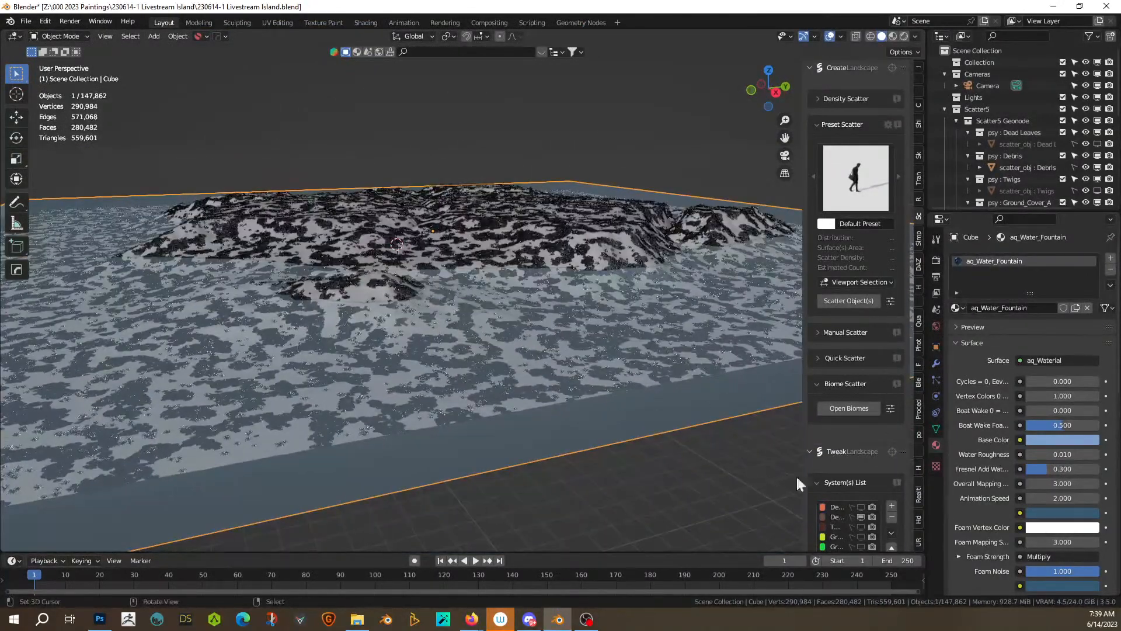
pyautogui.scroll(-3, 857, 473)
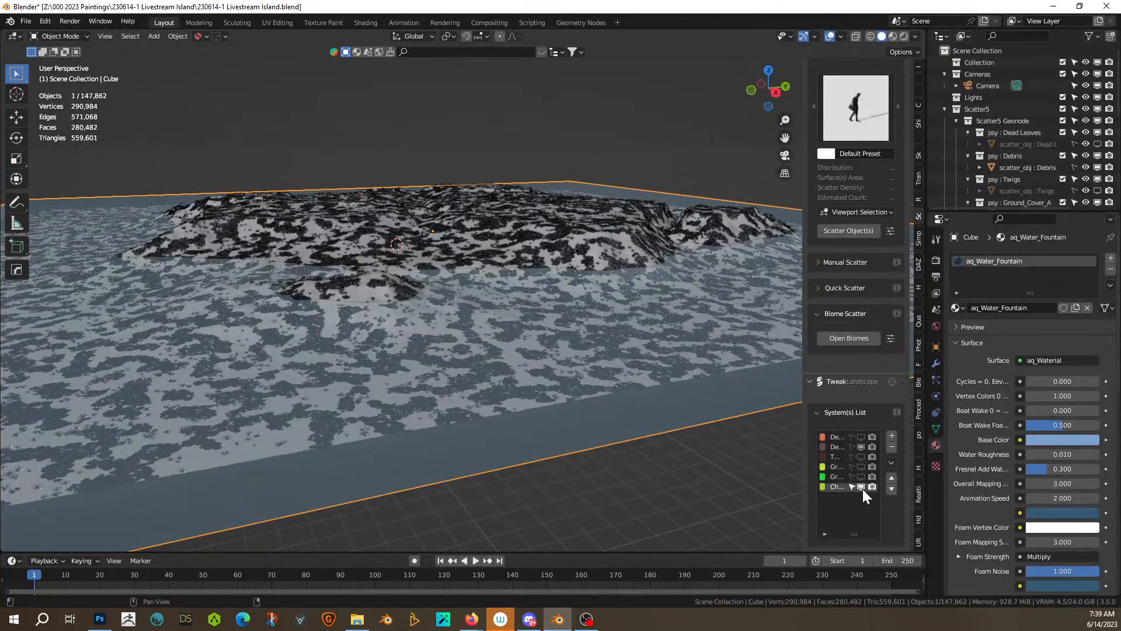
pyautogui.click(860, 486)
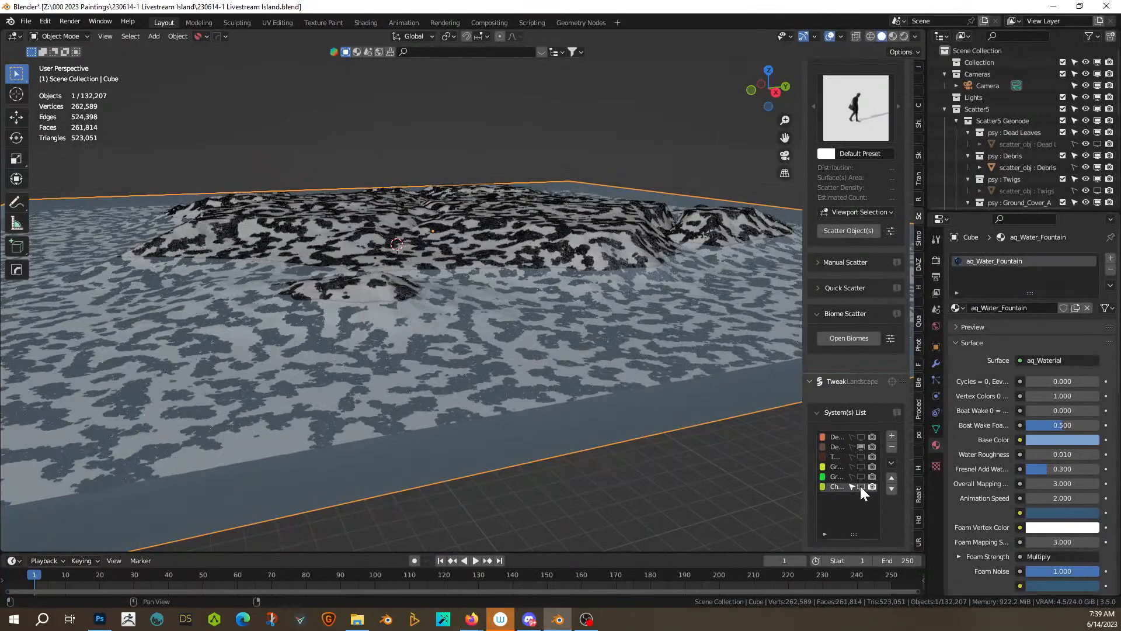
# Step: Enable the abiotic Elevation limit for the Debris scatter system and set its method to Altitude
pyautogui.click(829, 443)
pyautogui.moveTo(804, 402); pyautogui.dragTo(592, 394)
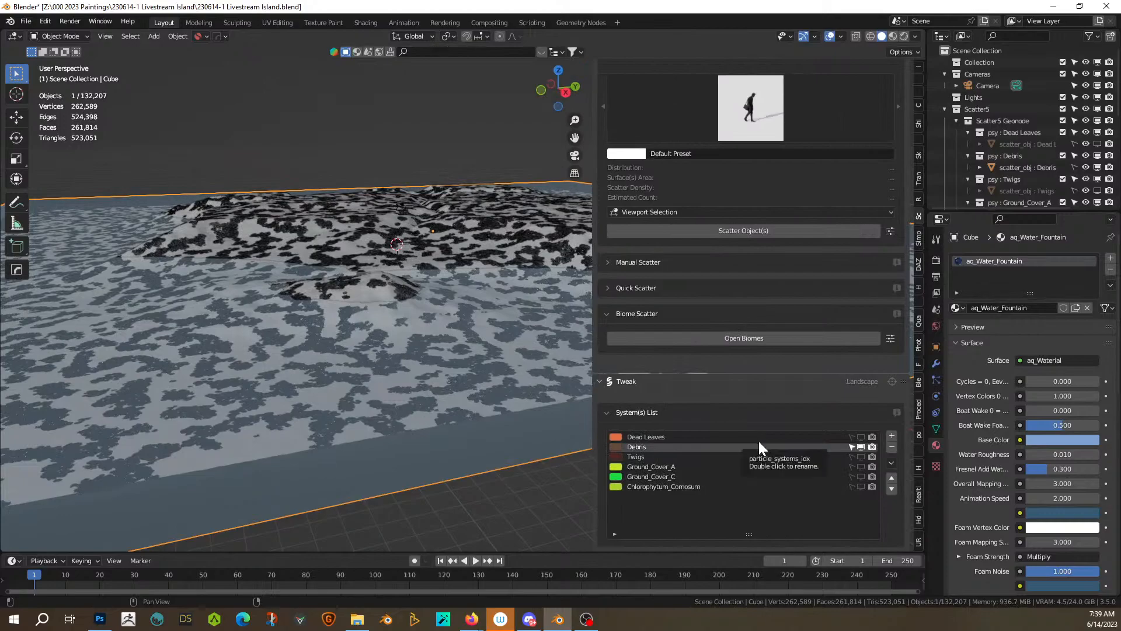
pyautogui.scroll(-7, 775, 468)
pyautogui.scroll(-5, 777, 476)
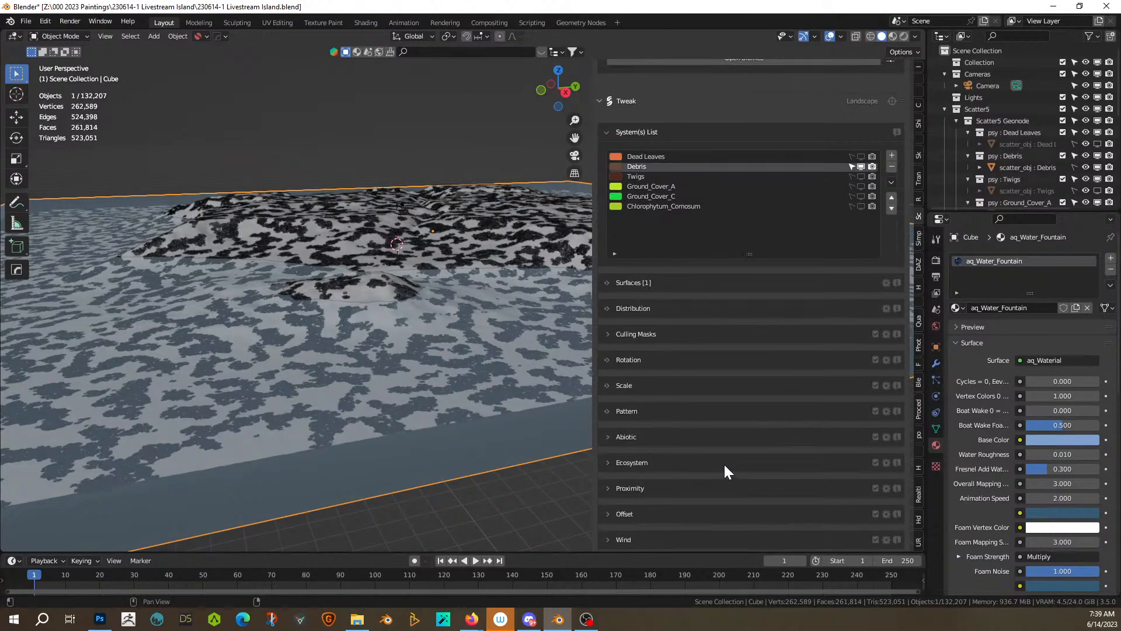
pyautogui.click(605, 437)
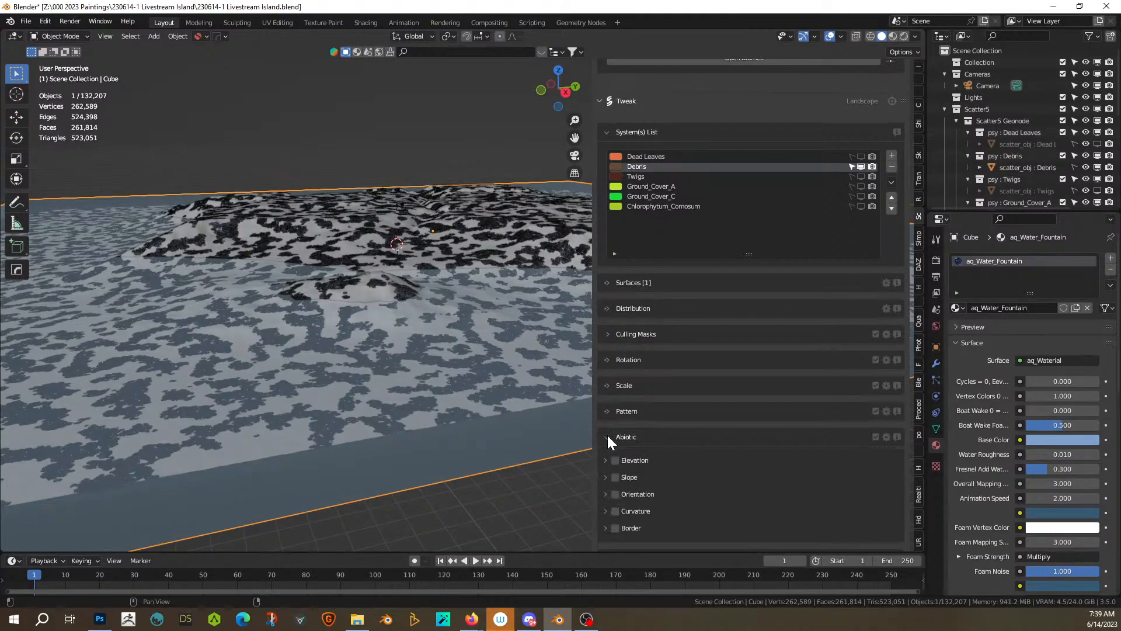
pyautogui.click(615, 460)
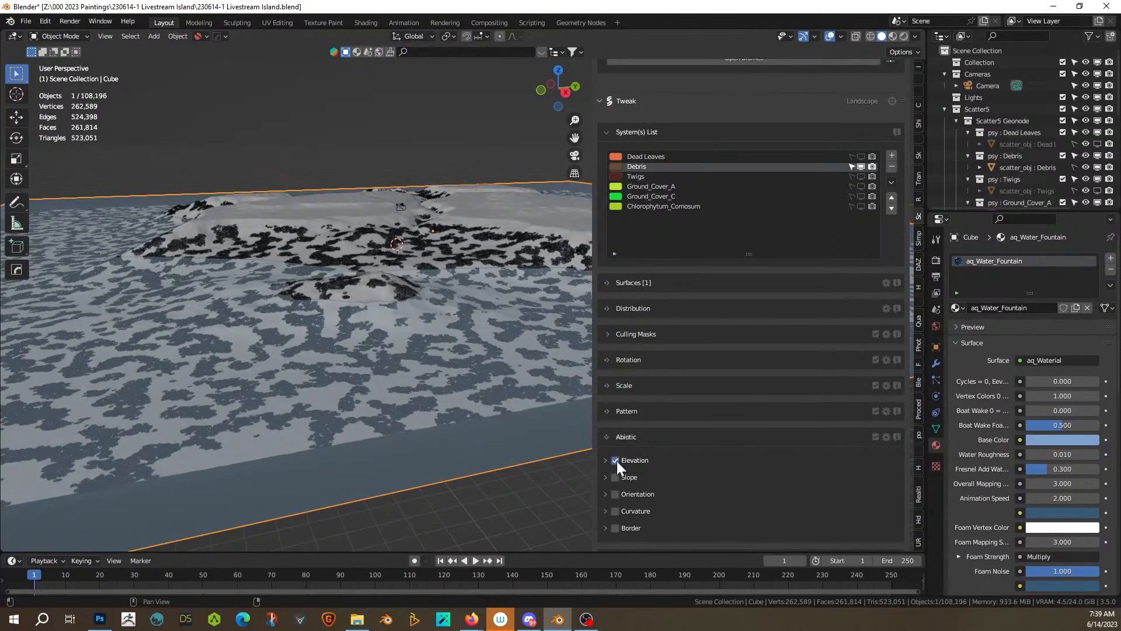
pyautogui.click(608, 461)
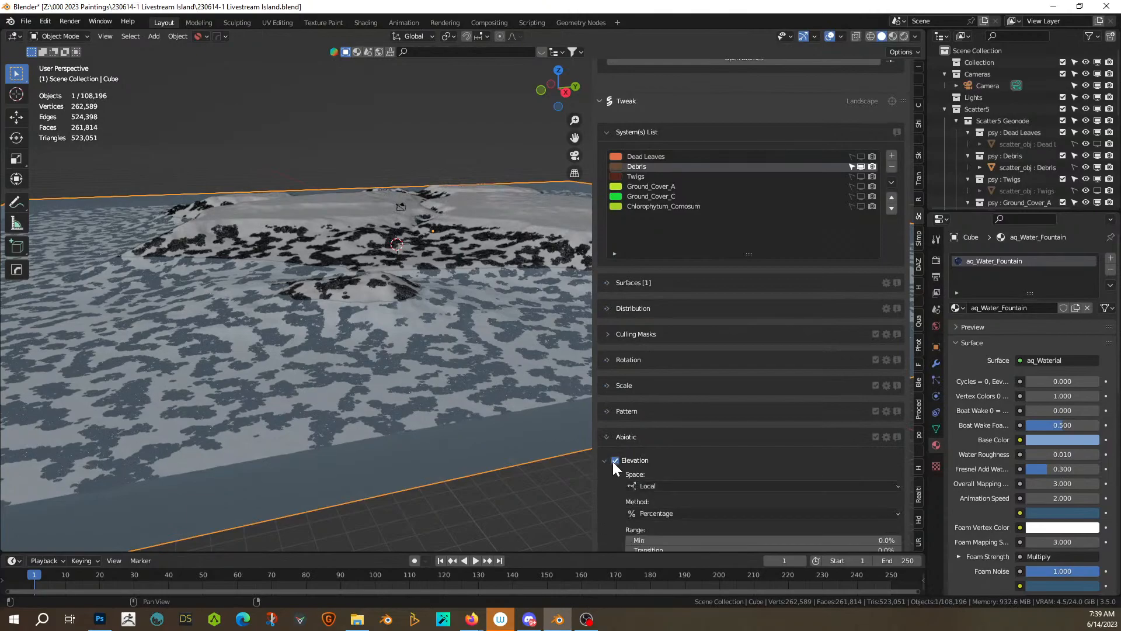
pyautogui.scroll(-3, 724, 489)
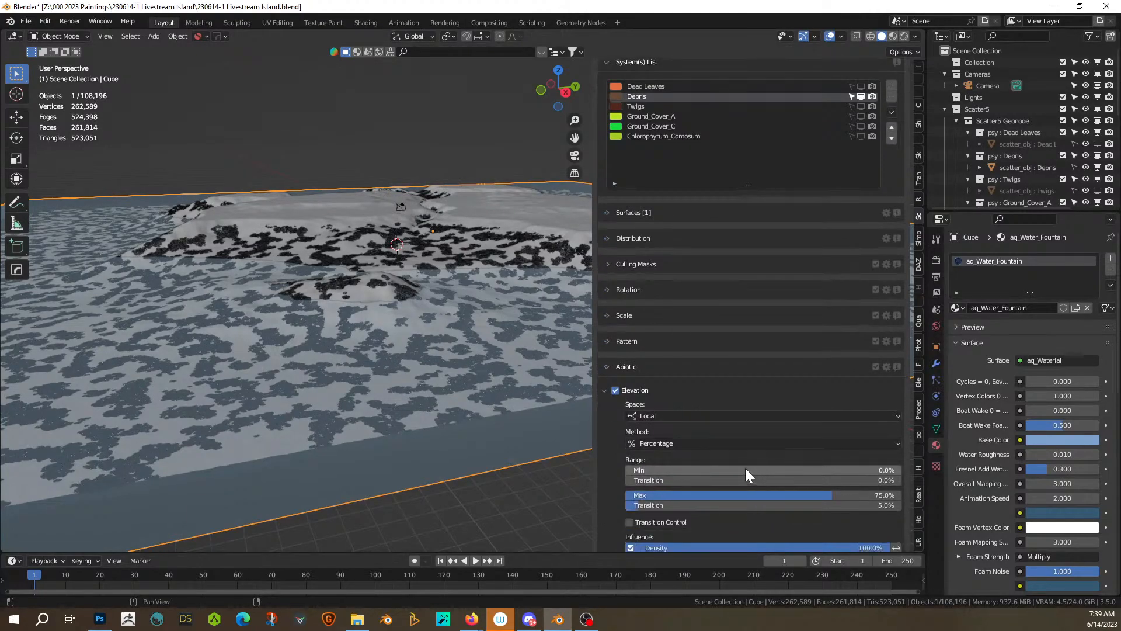
pyautogui.click(666, 444)
pyautogui.click(654, 469)
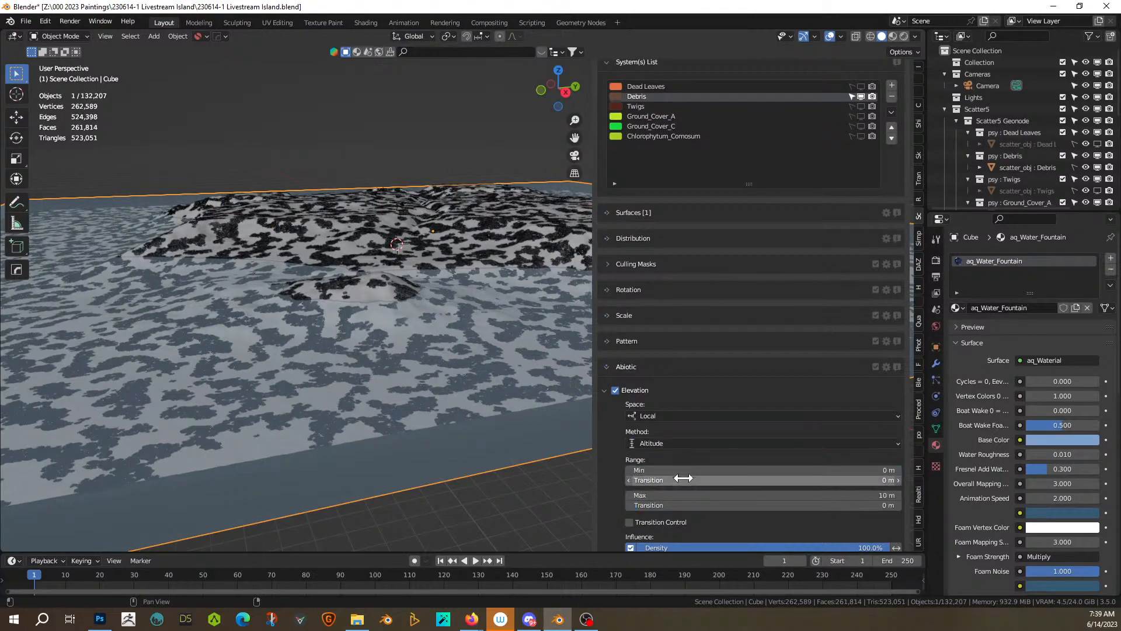
# Step: Adjust the Debris system's minimum altitude to 1.75 m to keep the scatter above the island's waterline
pyautogui.moveTo(673, 474); pyautogui.dragTo(686, 470)
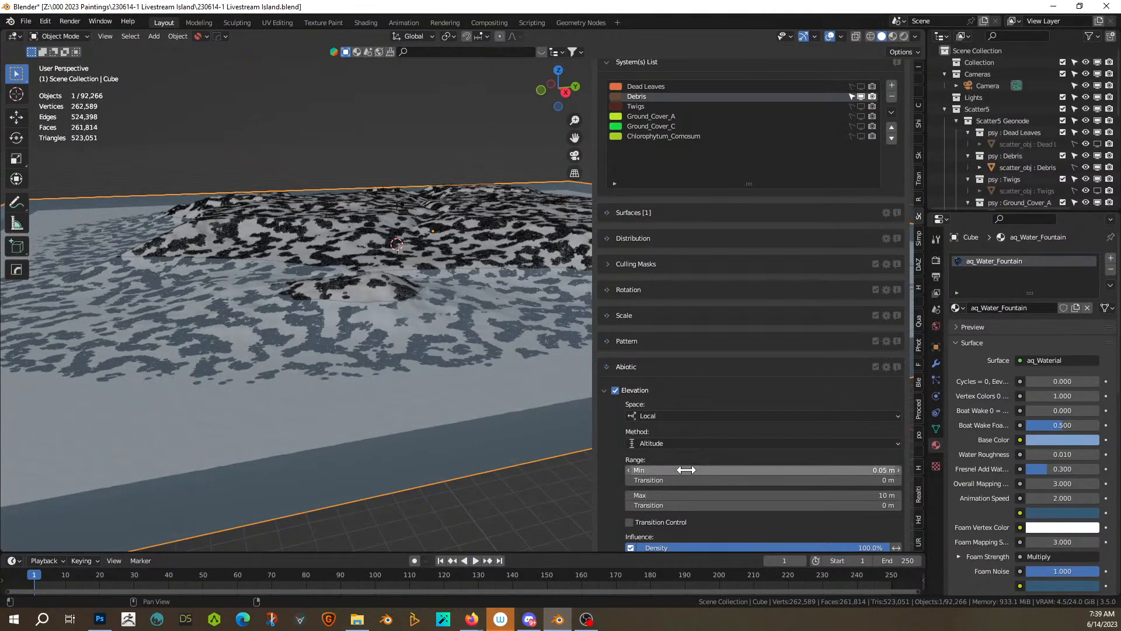
pyautogui.click(686, 469)
pyautogui.write('2')
pyautogui.press('Return')
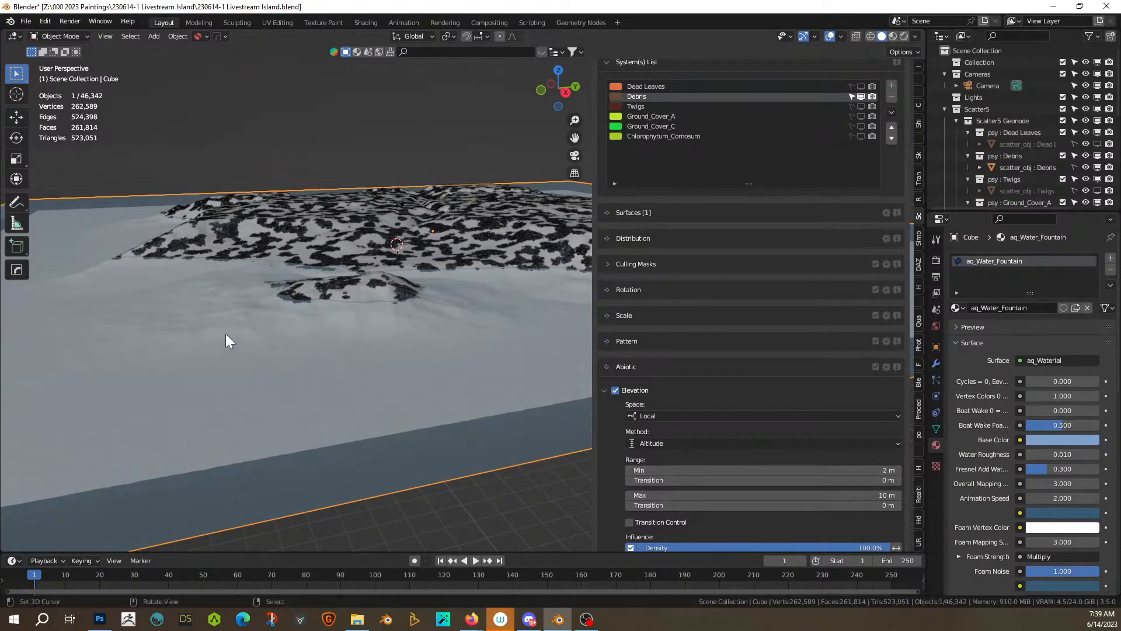
pyautogui.scroll(2, 226, 333)
pyautogui.keyDown('shift'); pyautogui.moveTo(225, 333); pyautogui.dragTo(292, 390, button='middle'); pyautogui.keyUp('shift')
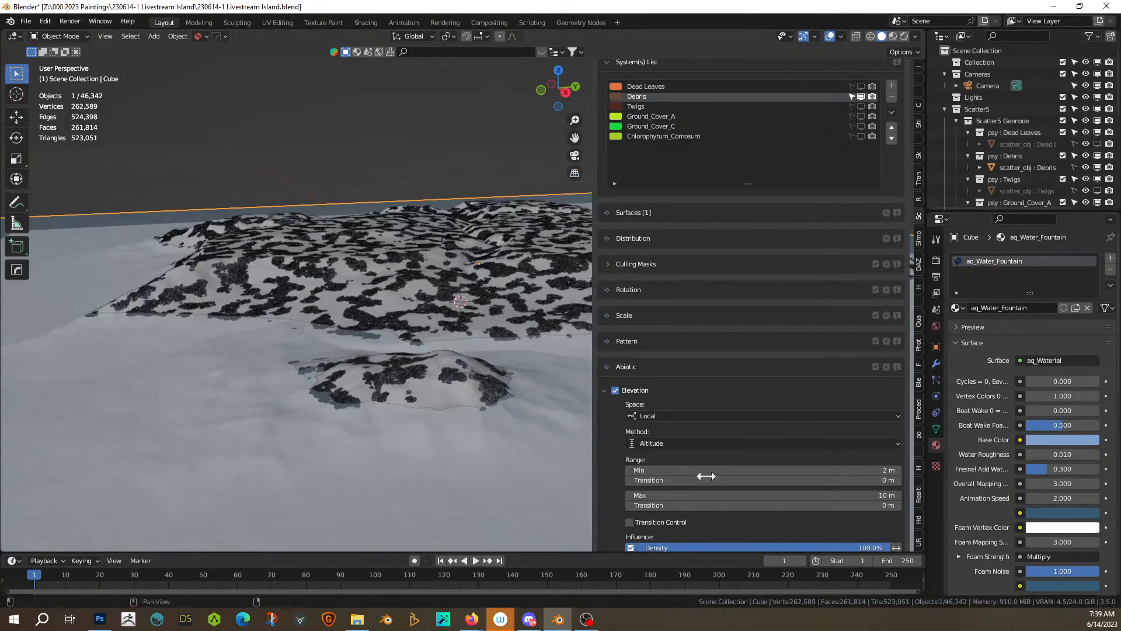
pyautogui.click(785, 471)
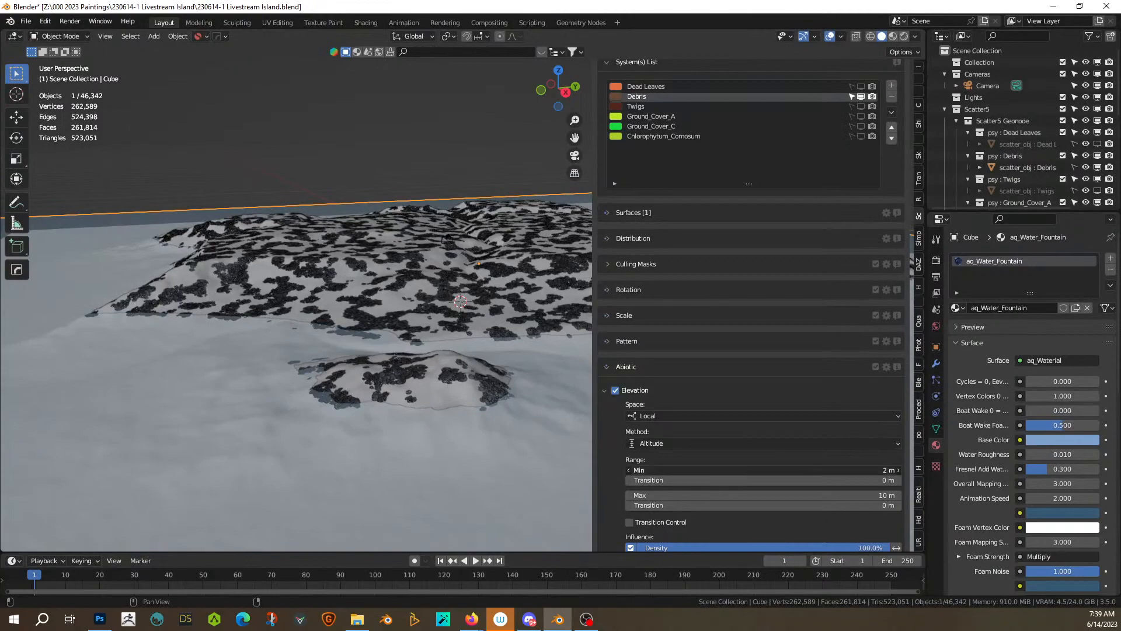
pyautogui.write('1.75')
pyautogui.press('Return')
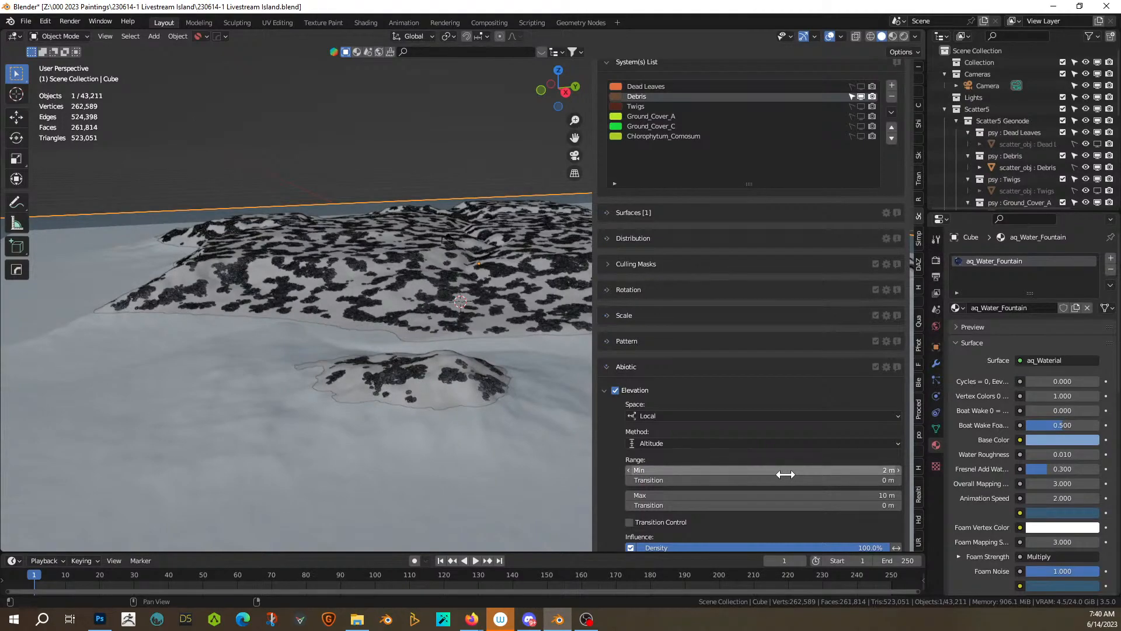
# Step: Set the transition of the Debris system's minimum altitude to 0.2 m and inspect the scatter along the shoreline
pyautogui.click(804, 480)
pyautogui.press('BackSpace')
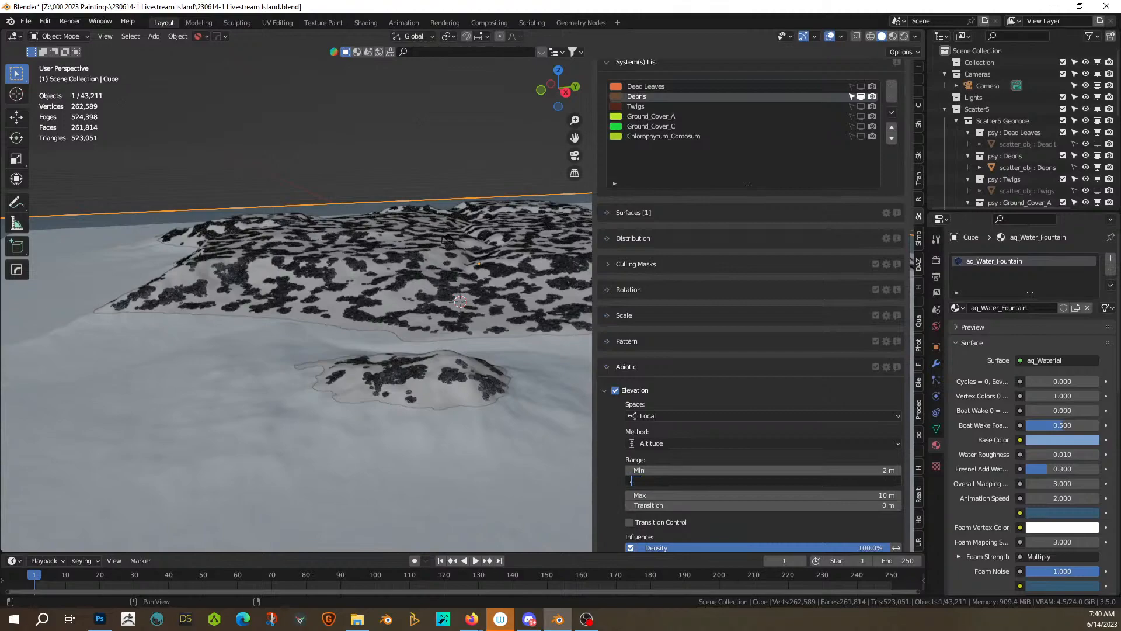
pyautogui.write('0.5')
pyautogui.press('Return')
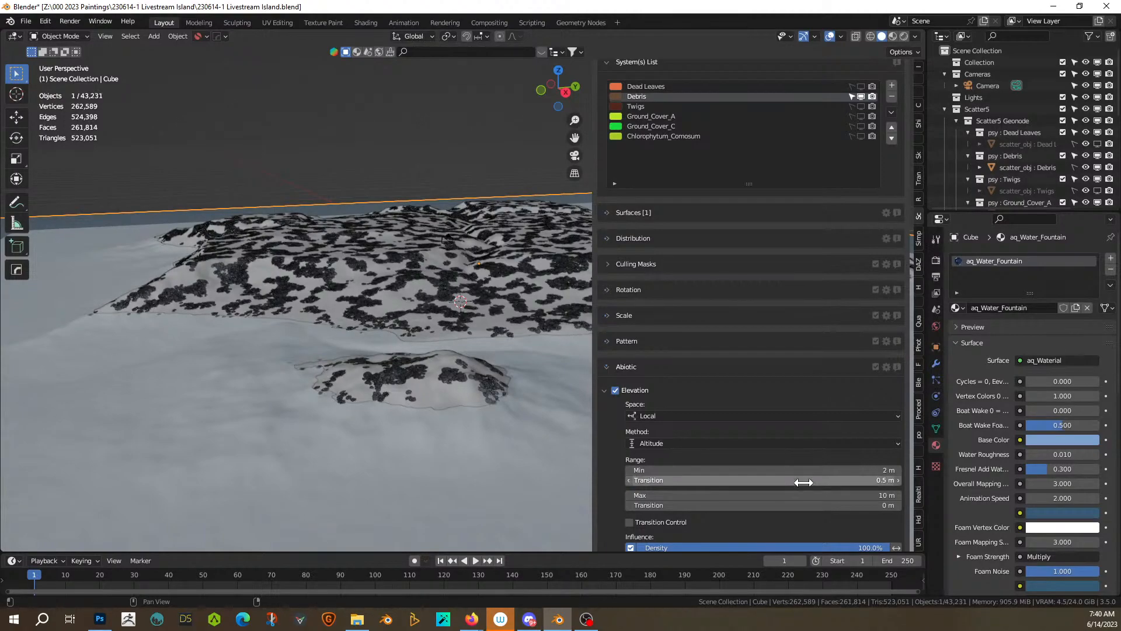
pyautogui.click(804, 482)
pyautogui.write('0.2')
pyautogui.press('Return')
pyautogui.moveTo(356, 331); pyautogui.dragTo(417, 368, button='middle')
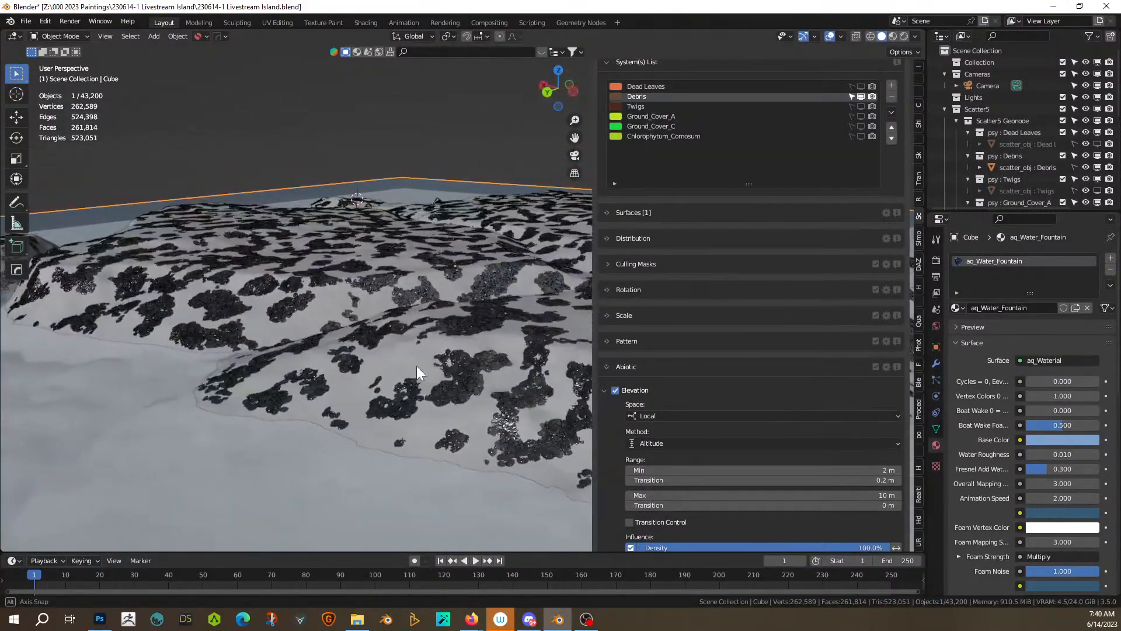
# Step: Set the Debris system's minimum altitude to 2 m and its transition to 0.5 m
pyautogui.click(807, 471)
pyautogui.write('2')
pyautogui.press('Return')
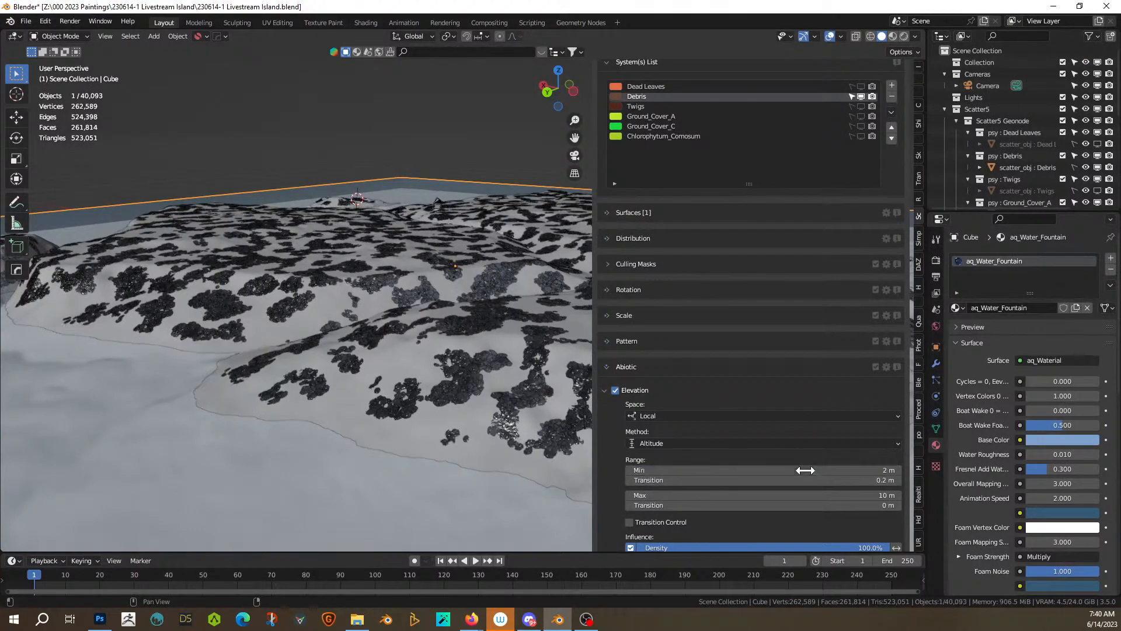
pyautogui.click(818, 480)
pyautogui.write('.5')
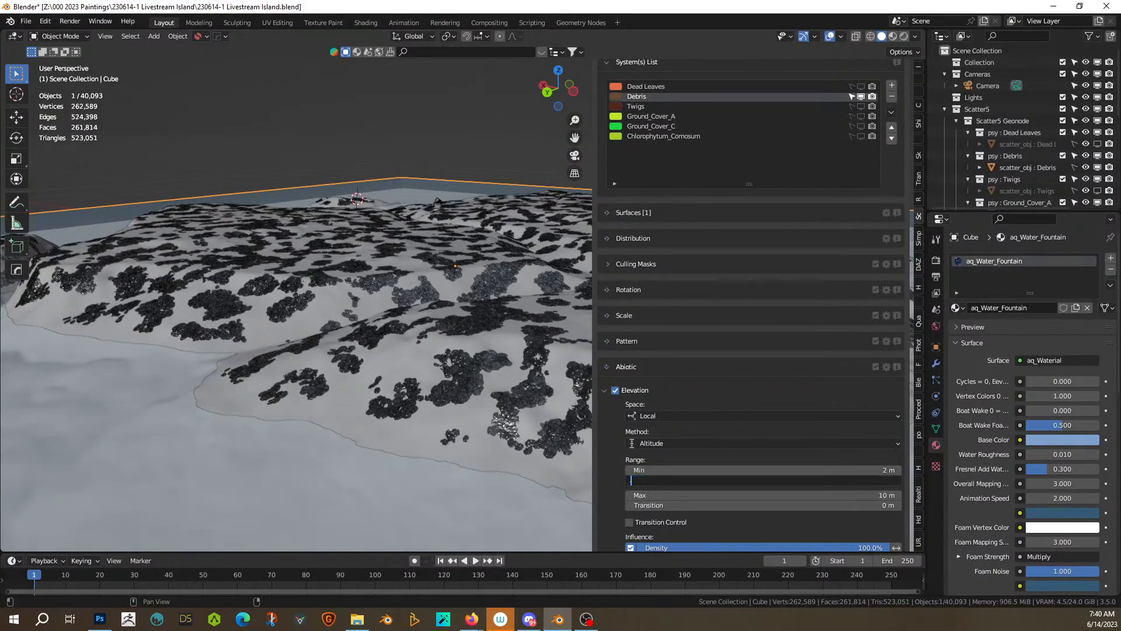
pyautogui.press('Return')
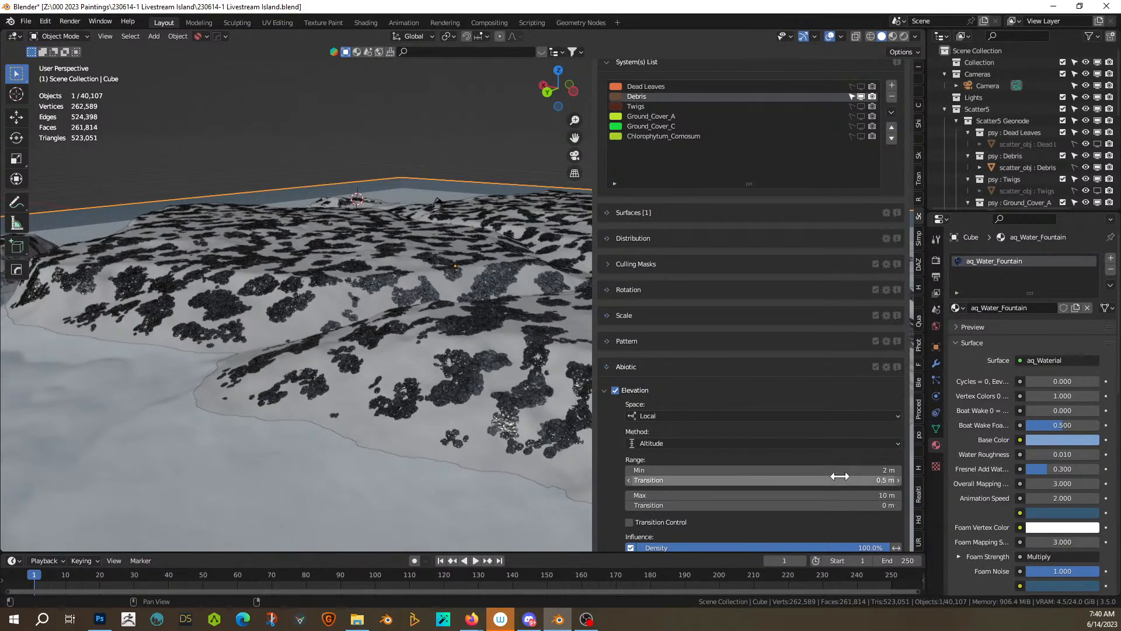
# Step: Set the transition of the Debris system's minimum altitude to 0.75 m
pyautogui.click(840, 479)
pyautogui.write('.75')
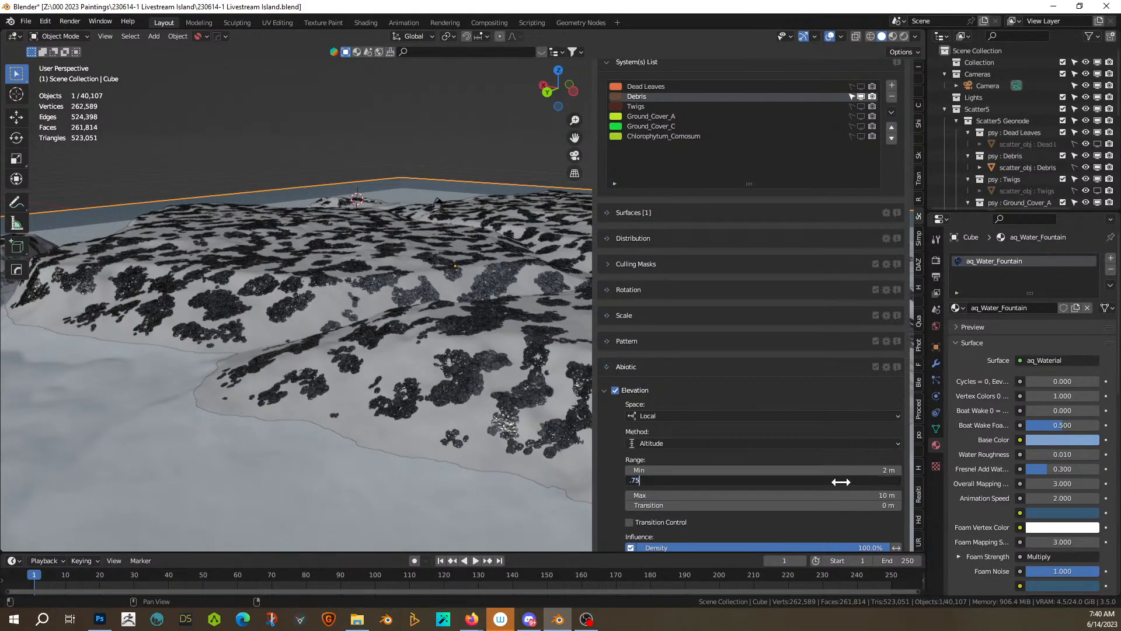
pyautogui.press('Return')
pyautogui.moveTo(419, 471); pyautogui.dragTo(357, 400, button='middle')
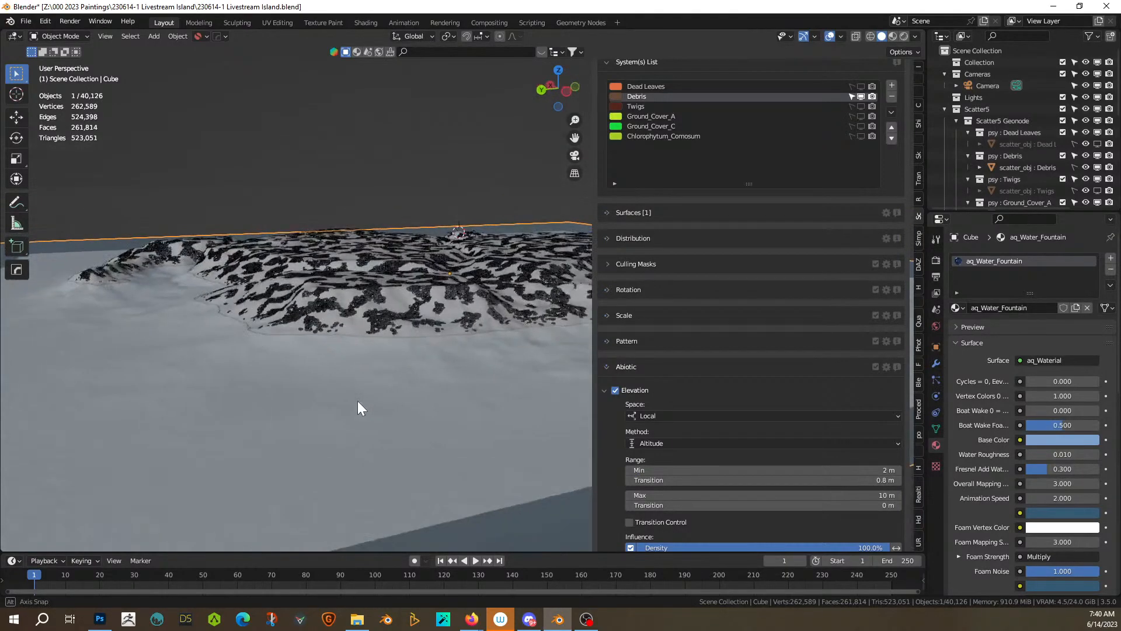
# Step: Switch the viewport to rendered shading and examine the debris scatter along the shoreline up close
pyautogui.click(905, 38)
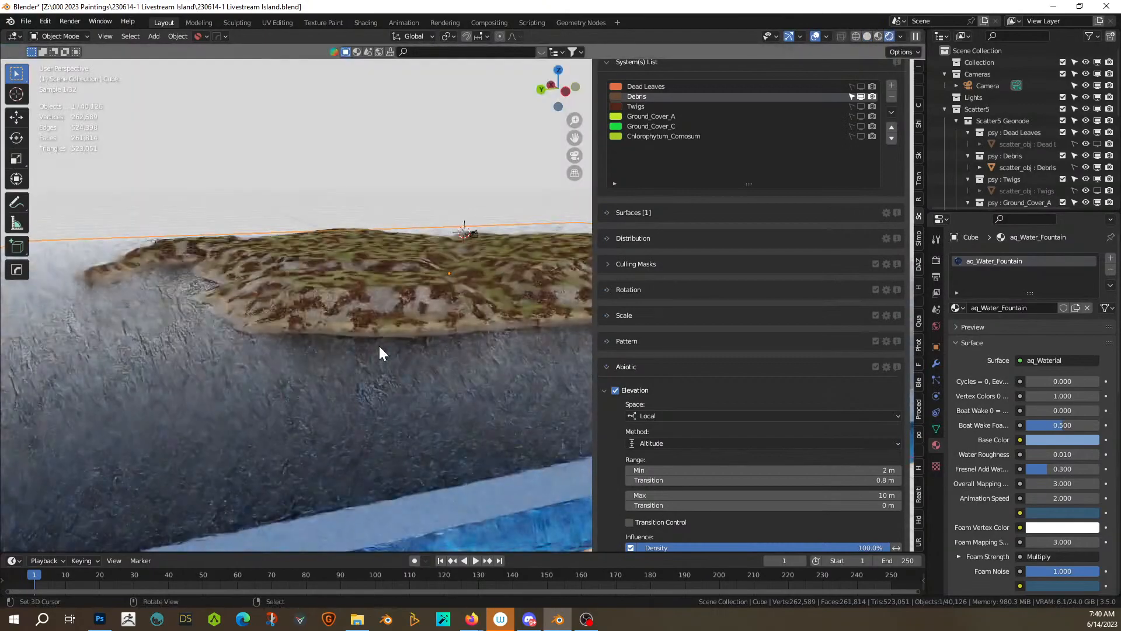
pyautogui.scroll(3, 378, 345)
pyautogui.moveTo(235, 430); pyautogui.dragTo(217, 457, button='middle')
pyautogui.scroll(-3, 217, 457)
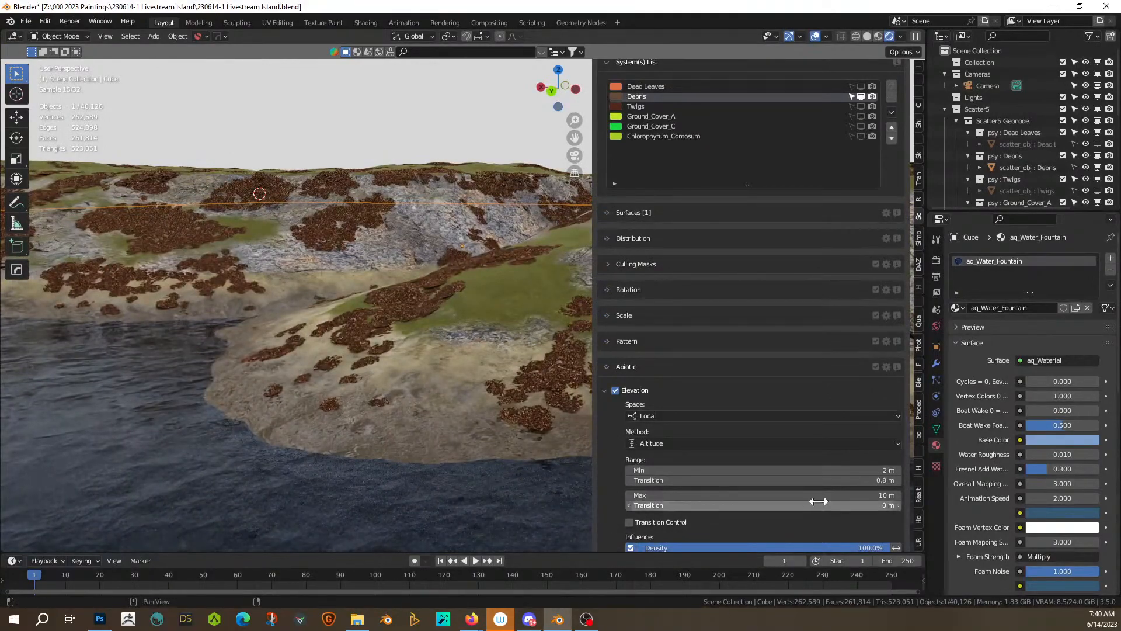
# Step: Set the Debris system's minimum altitude transition to 0.2 m and the minimum altitude to 2.1 m
pyautogui.click(844, 480)
pyautogui.write('.2')
pyautogui.press('Return')
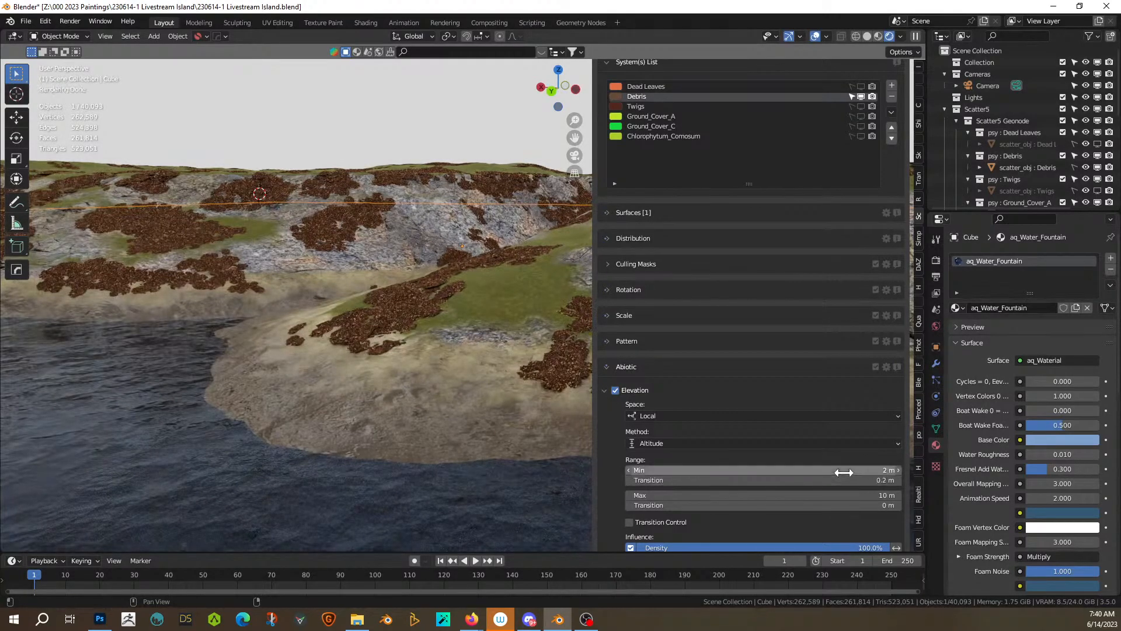
pyautogui.click(841, 470)
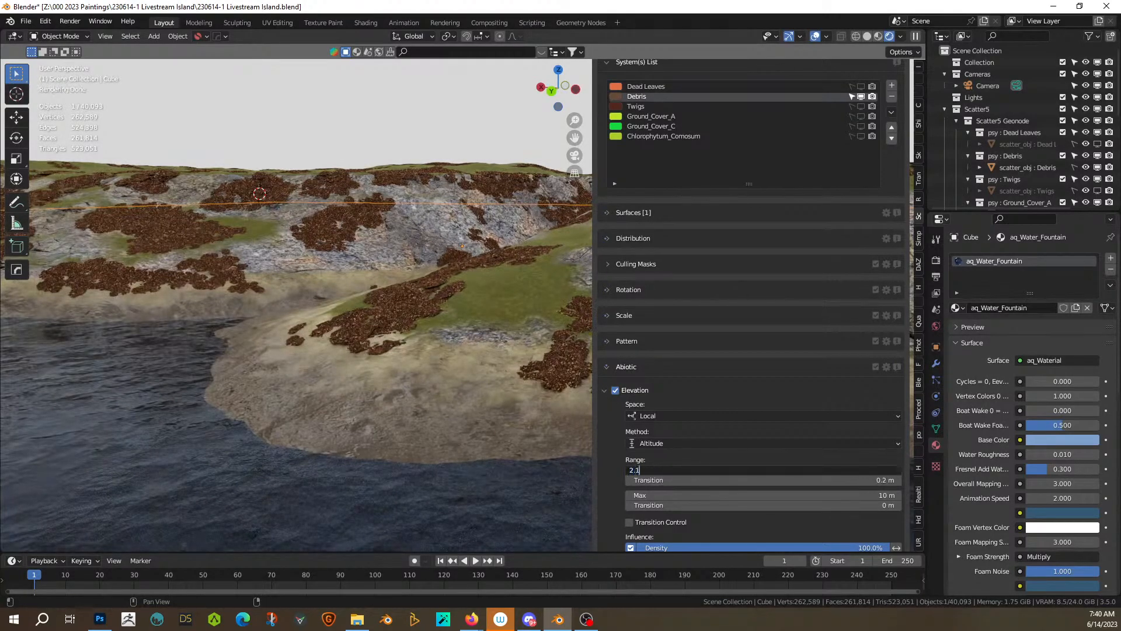
pyautogui.press('Return')
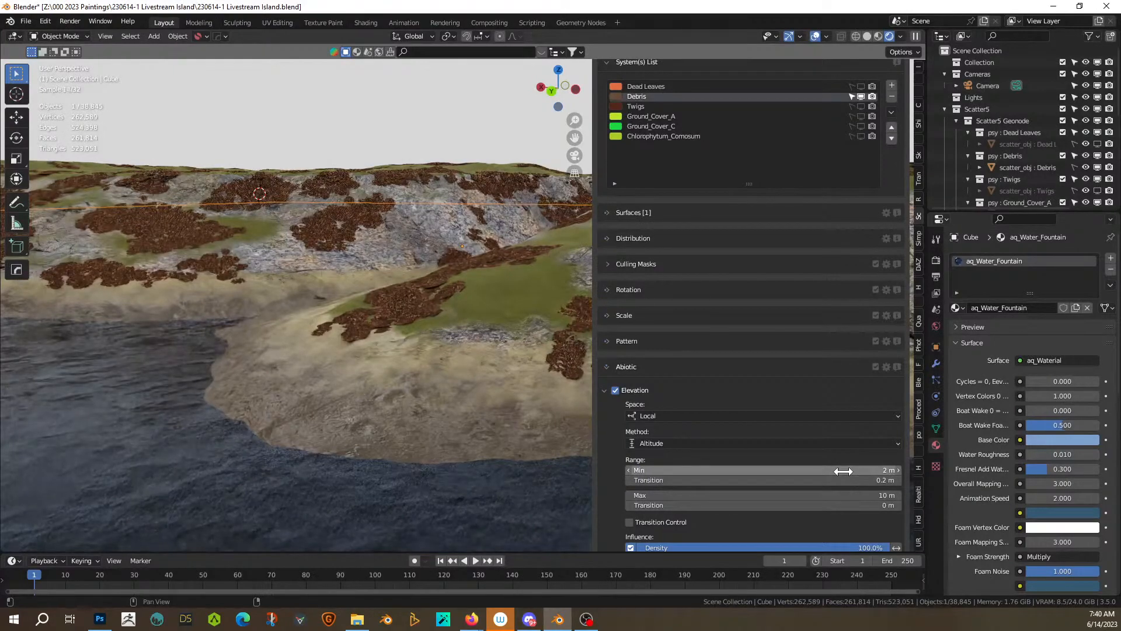
pyautogui.moveTo(277, 469); pyautogui.dragTo(426, 454, button='middle')
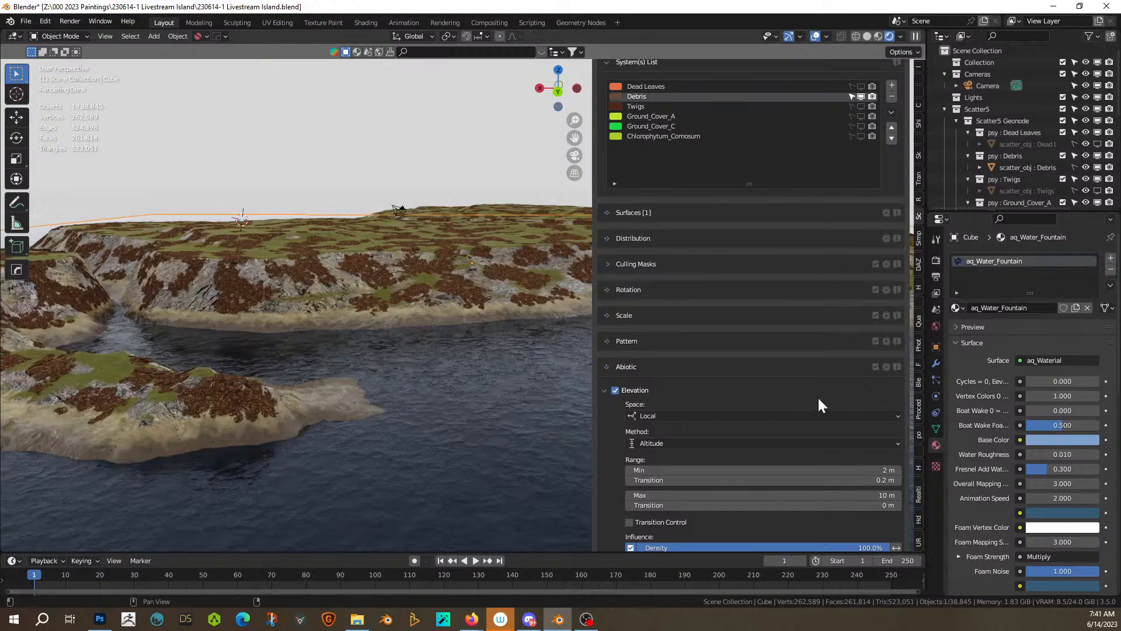
# Step: Enable the abiotic Slope limit for the Debris system and expand its settings to check the maximum angle
pyautogui.scroll(-5, 726, 418)
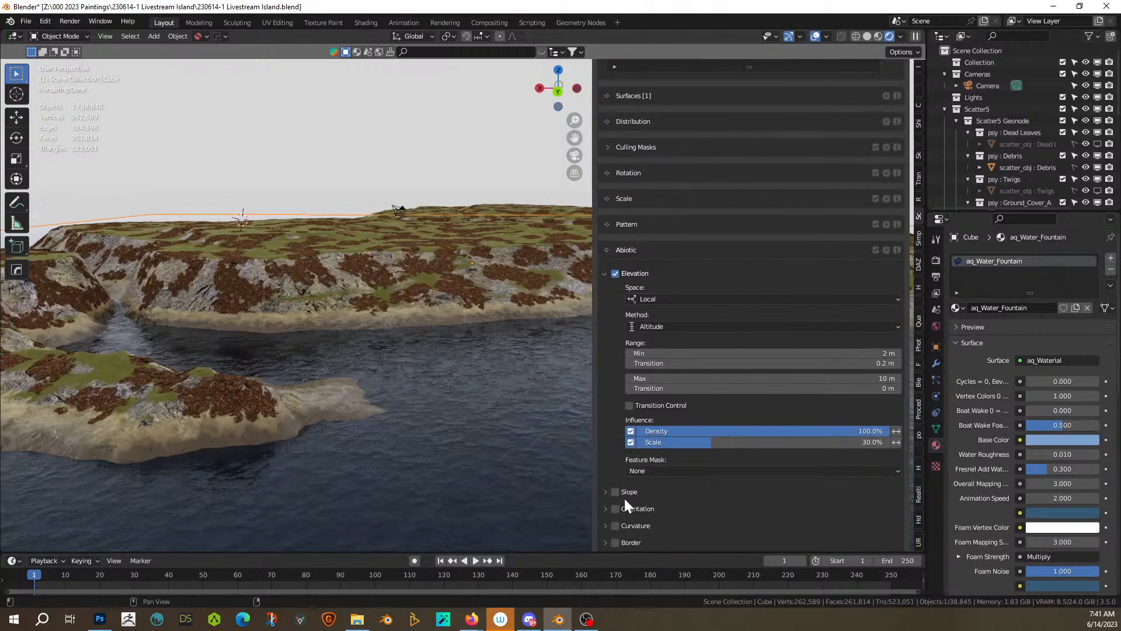
pyautogui.click(618, 492)
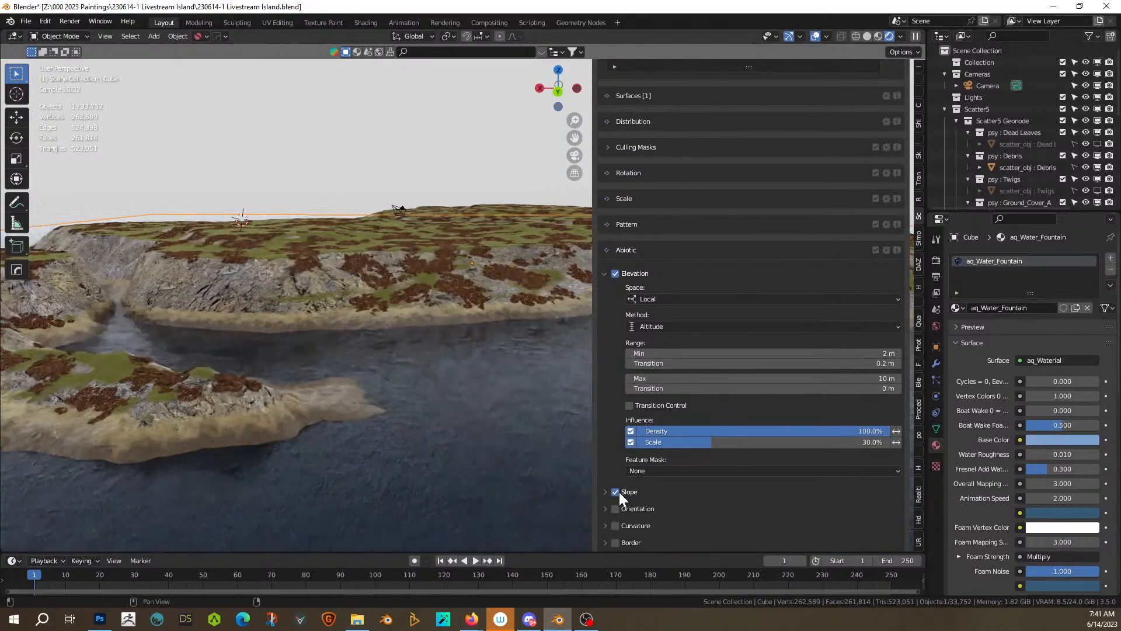
pyautogui.click(605, 491)
pyautogui.scroll(-4, 710, 492)
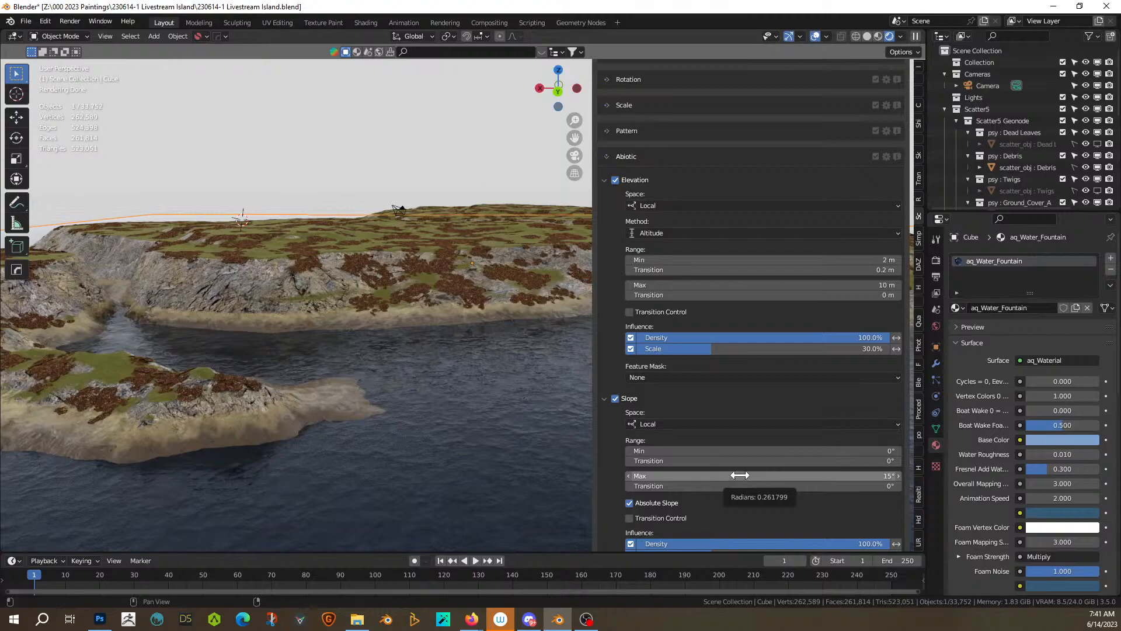
pyautogui.moveTo(355, 399)
pyautogui.mouseDown(button='middle')
pyautogui.moveTo(510, 400)
pyautogui.moveTo(354, 401)
pyautogui.mouseUp(button='middle')
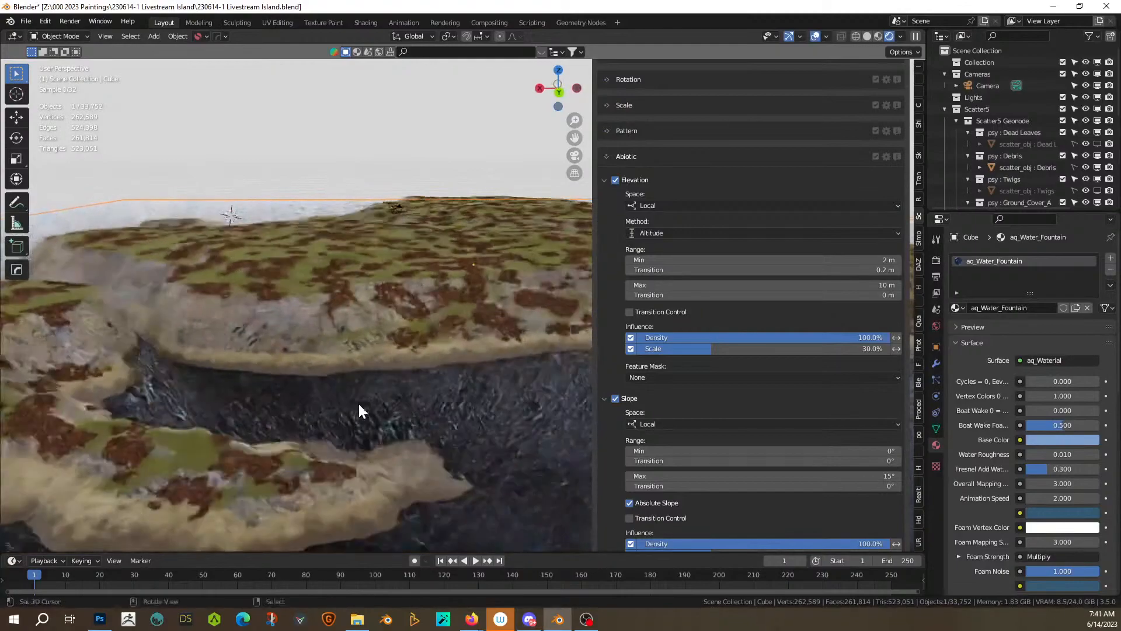
# Step: Make Chlorophytum_Comosum the active, visible scatter system in place of Debris, with the viewport in solid shading
pyautogui.scroll(10, 675, 264)
pyautogui.scroll(5, 675, 264)
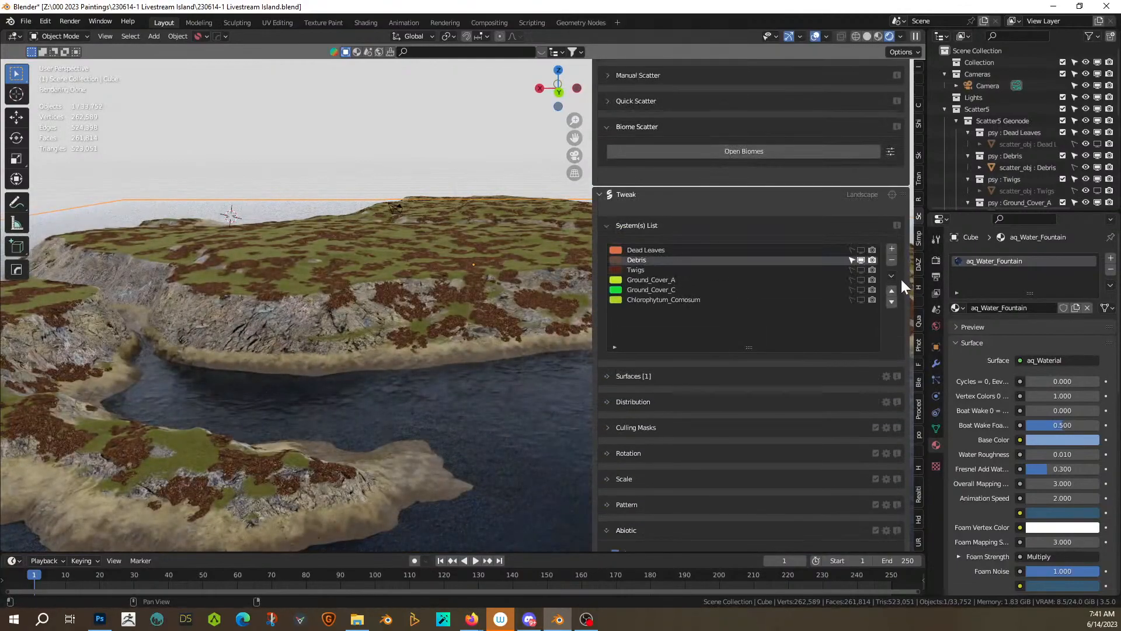
pyautogui.click(861, 299)
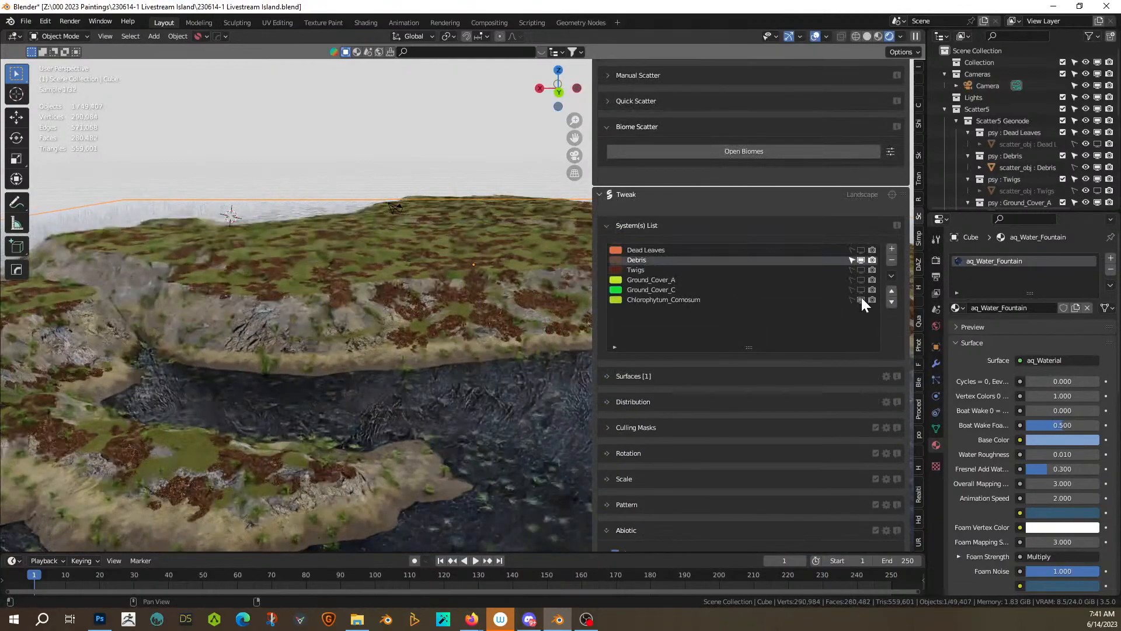
pyautogui.click(660, 300)
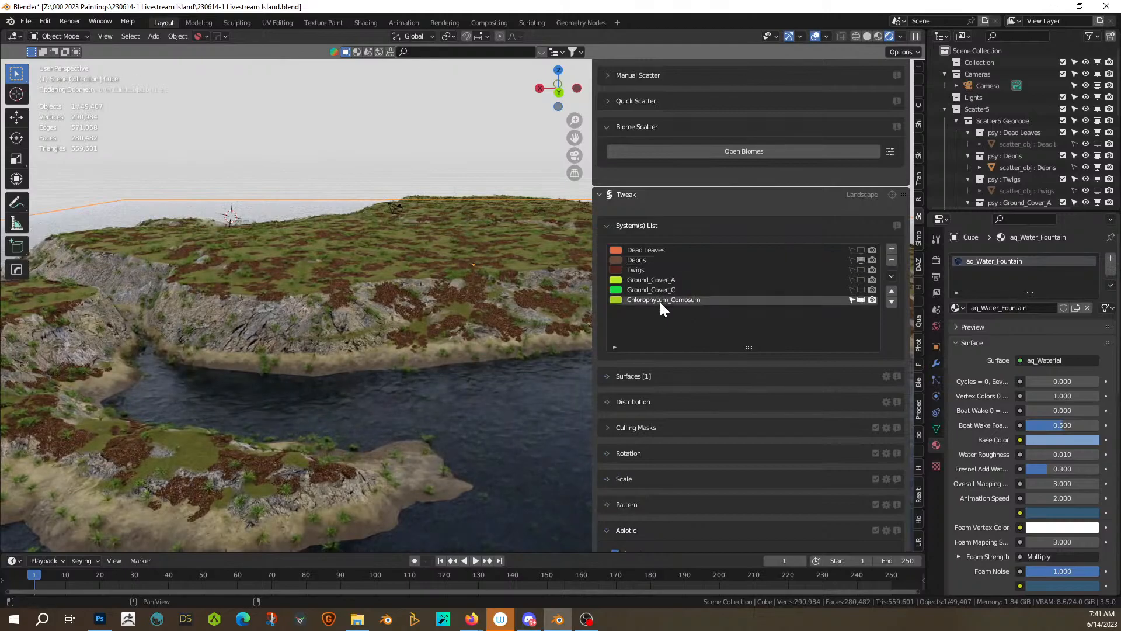
pyautogui.click(867, 36)
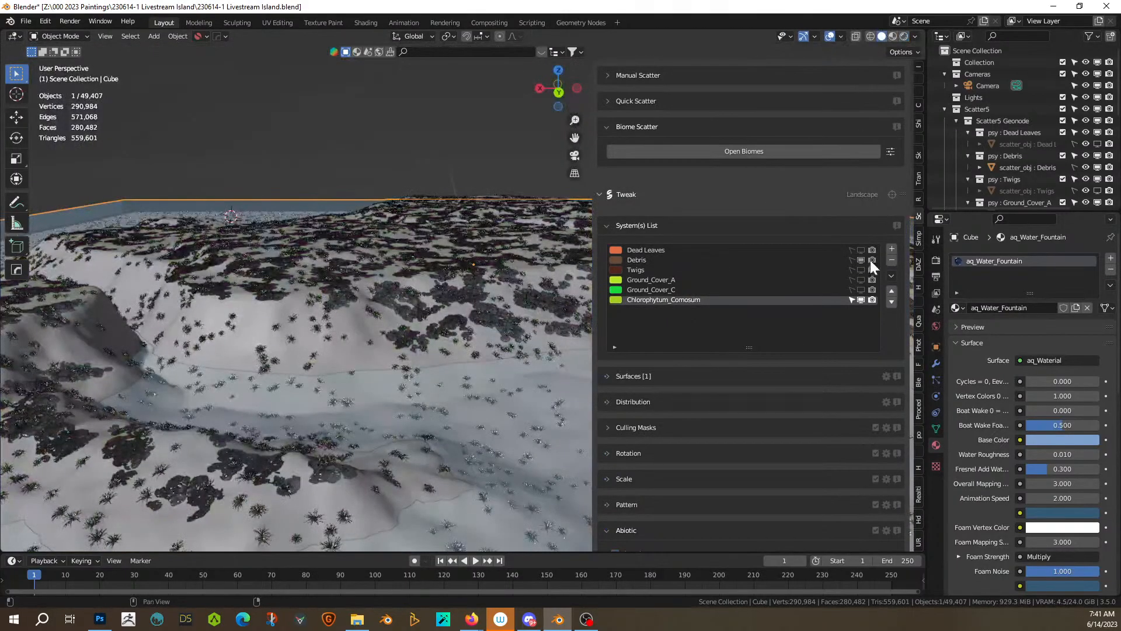
pyautogui.click(861, 259)
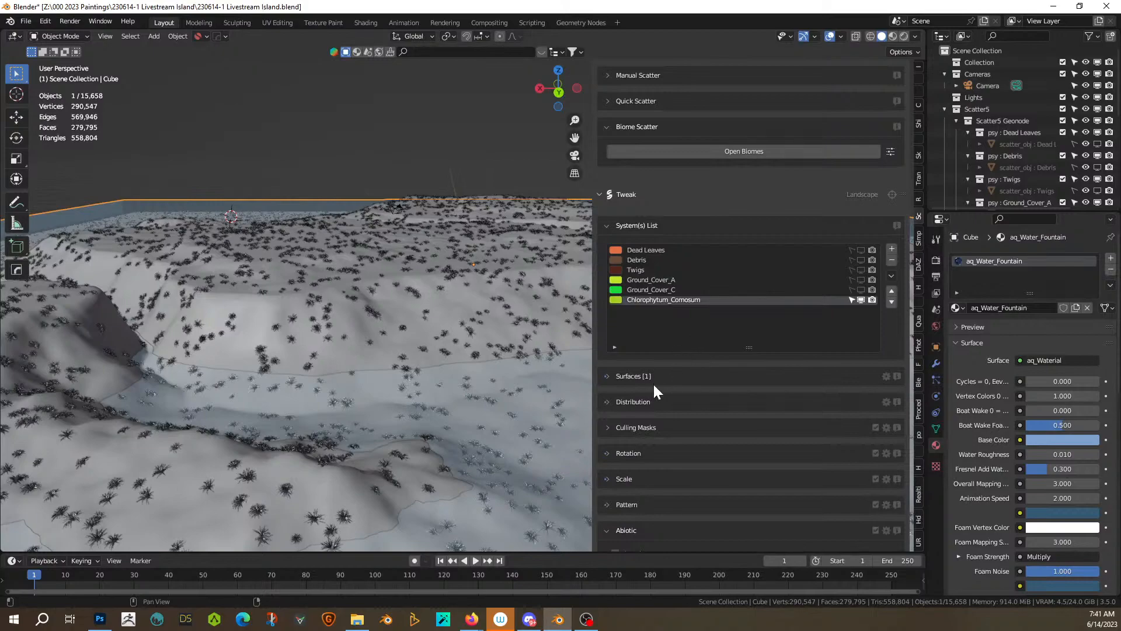
# Step: Enable the abiotic Elevation limit for the Chlorophytum_Comosum scatter system
pyautogui.scroll(-6, 616, 456)
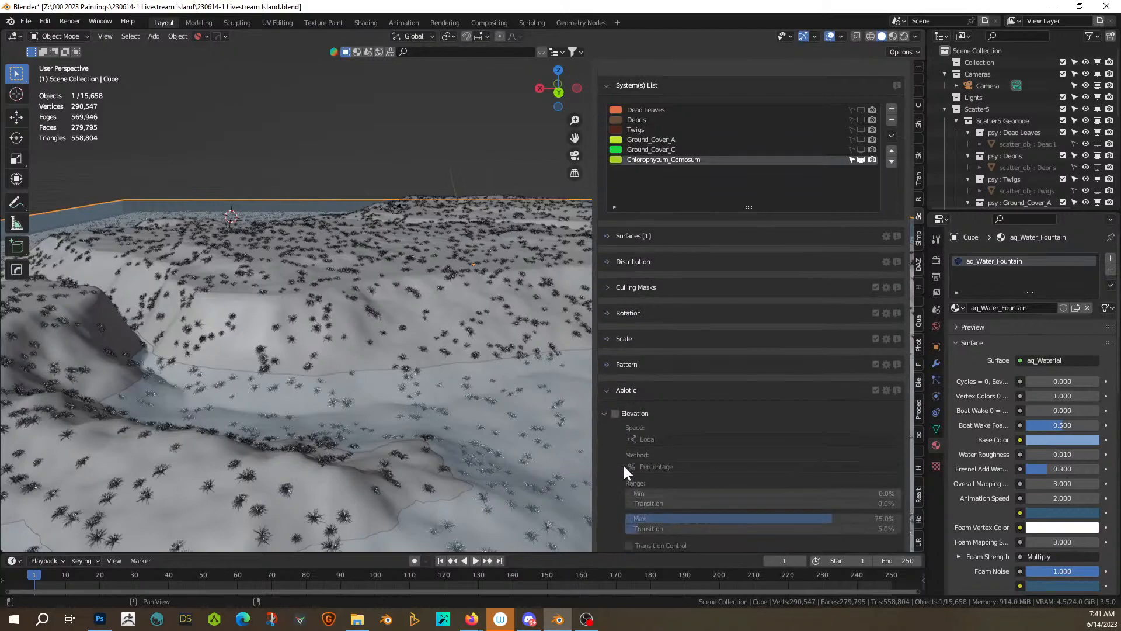
pyautogui.click(615, 413)
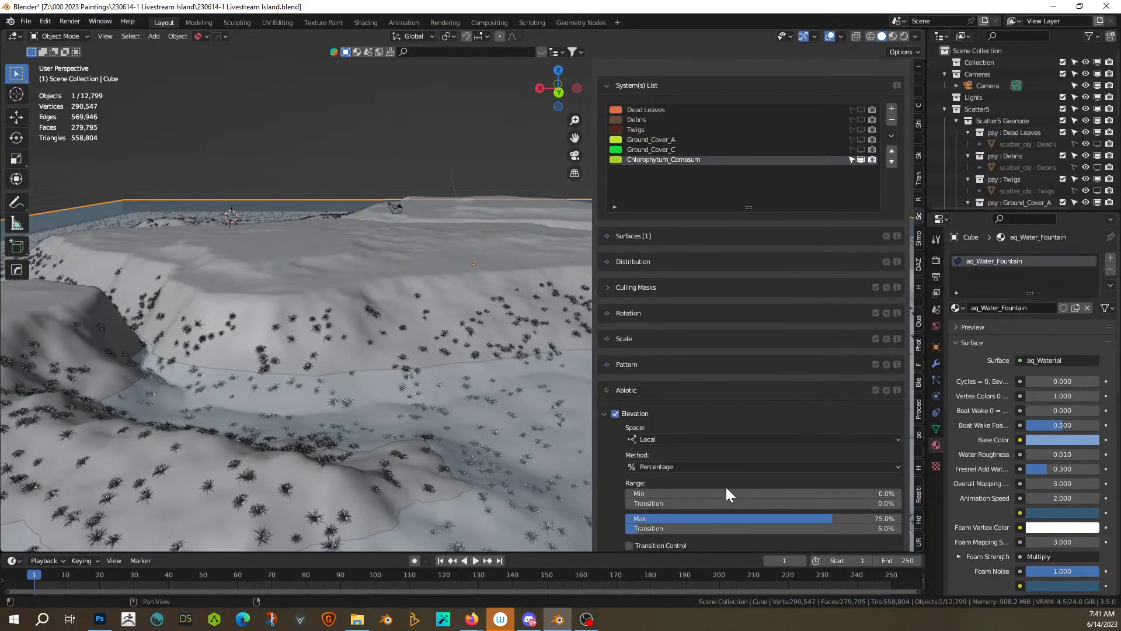
pyautogui.click(705, 494)
pyautogui.write('2.1')
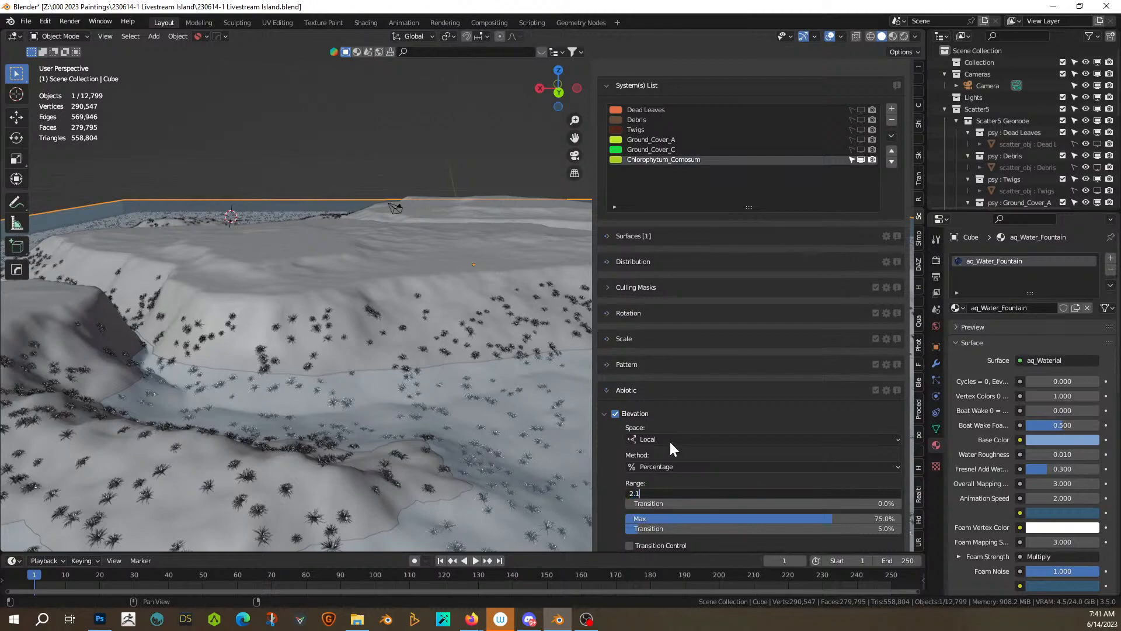
pyautogui.press('Return')
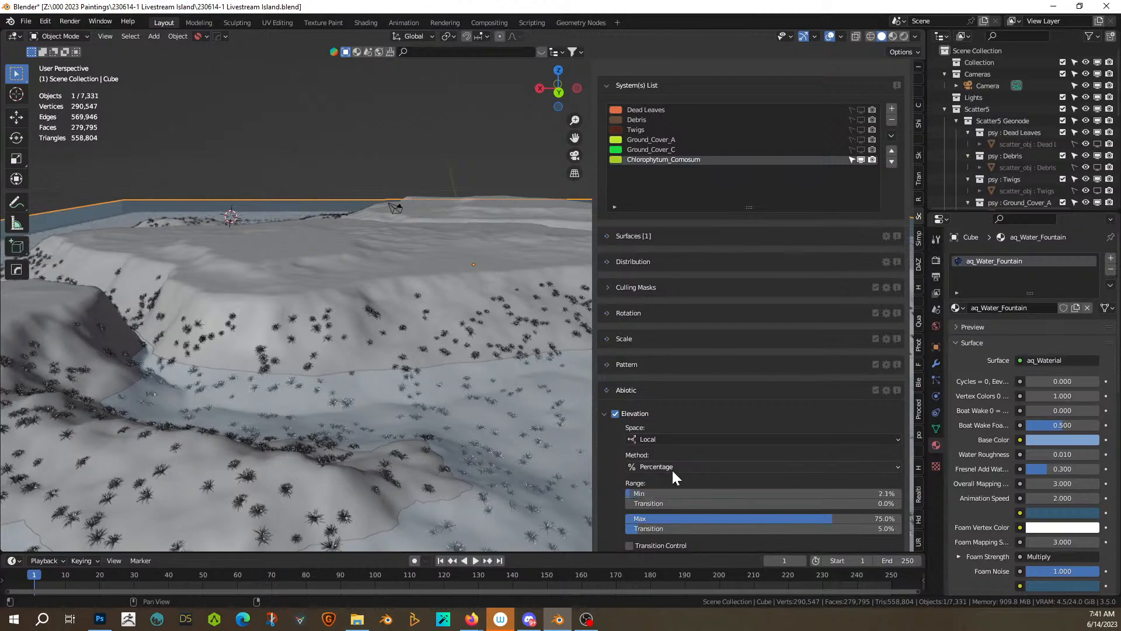
# Step: Set the Chlorophytum_Comosum system's elevation method to Altitude with a minimum of 2.1 m
pyautogui.click(670, 470)
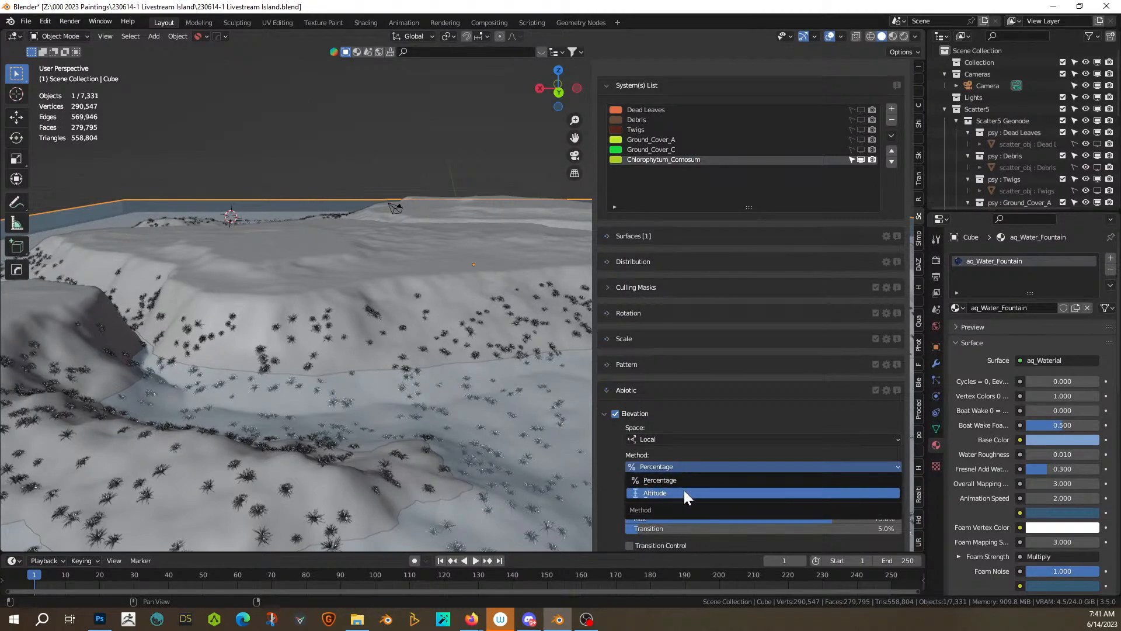
pyautogui.click(670, 493)
pyautogui.scroll(-3, 671, 493)
pyautogui.click(670, 423)
pyautogui.write('2')
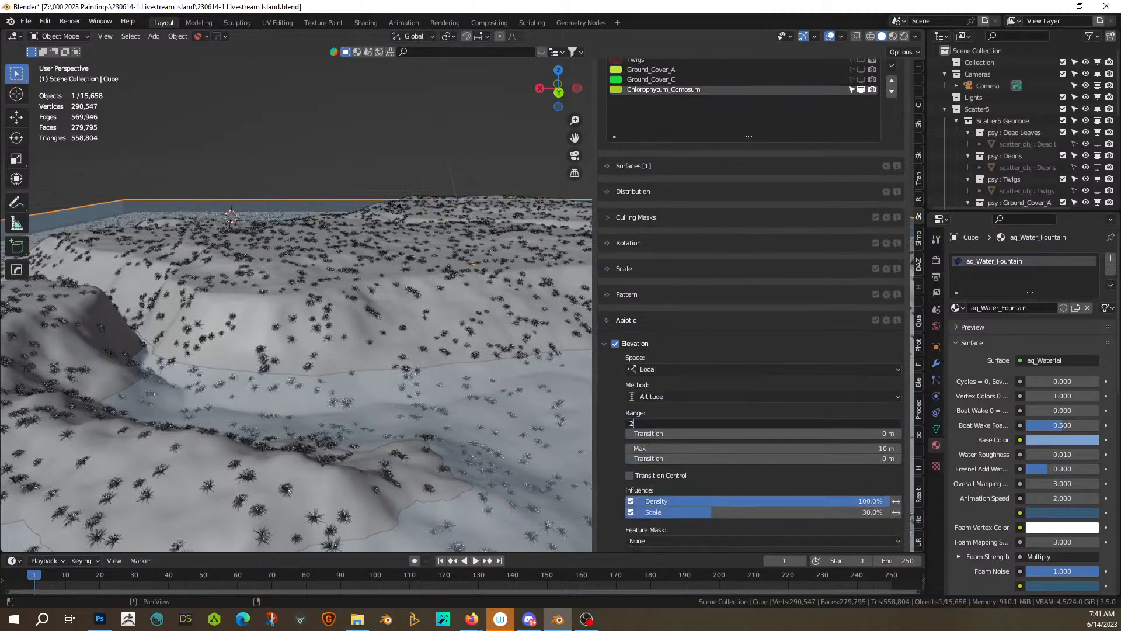
pyautogui.write('.1')
pyautogui.press('Return')
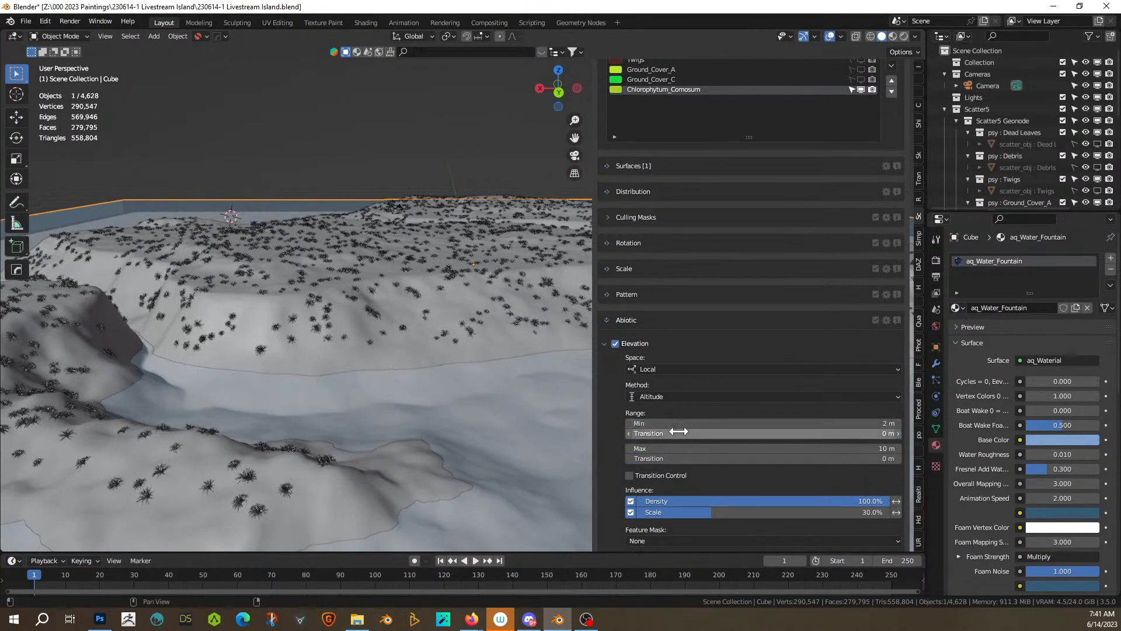
# Step: Set the transition of the Chlorophytum_Comosum system's minimum altitude to 0.2 m
pyautogui.click(672, 435)
pyautogui.press('BackSpace')
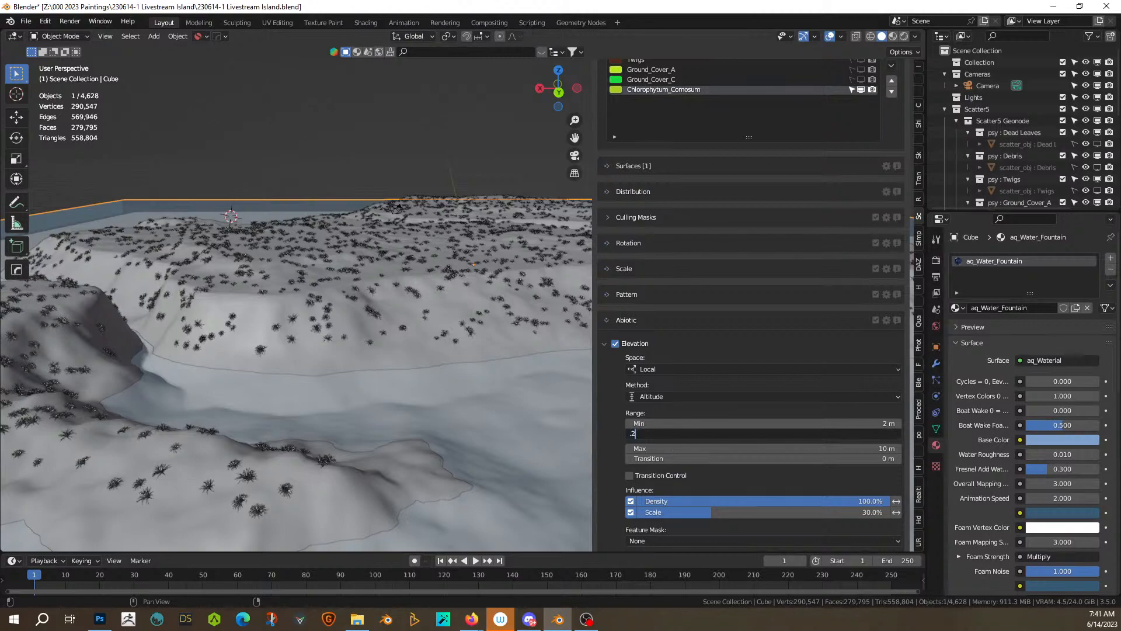
pyautogui.write('.2')
pyautogui.press('Return')
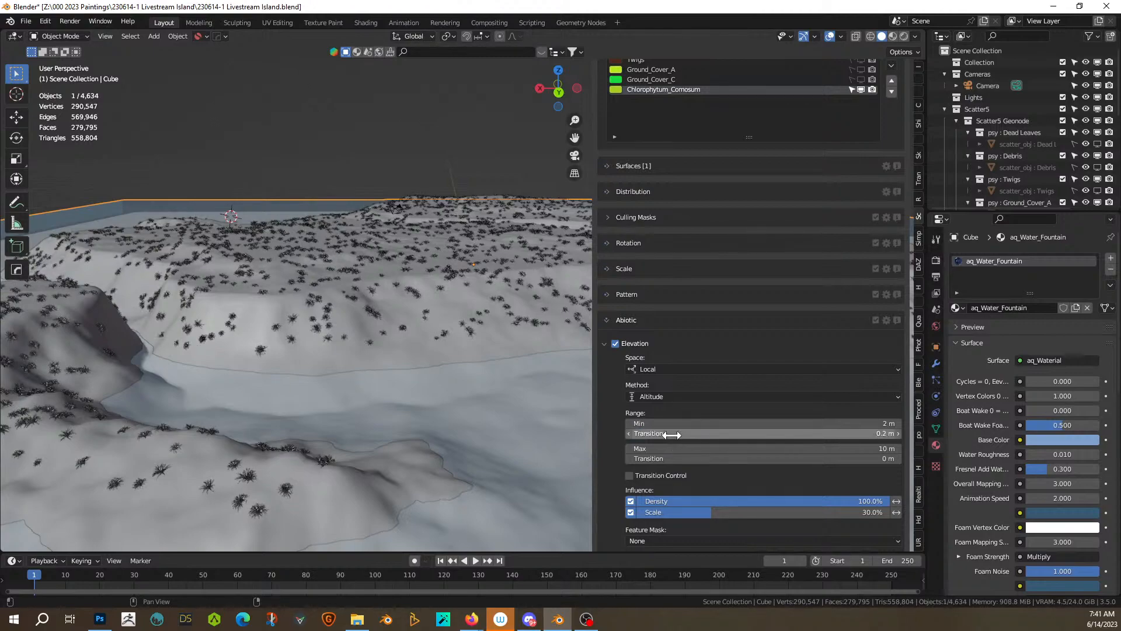
# Step: Enable the abiotic Slope limit for the Chlorophytum_Comosum scatter system
pyautogui.scroll(-2, 699, 451)
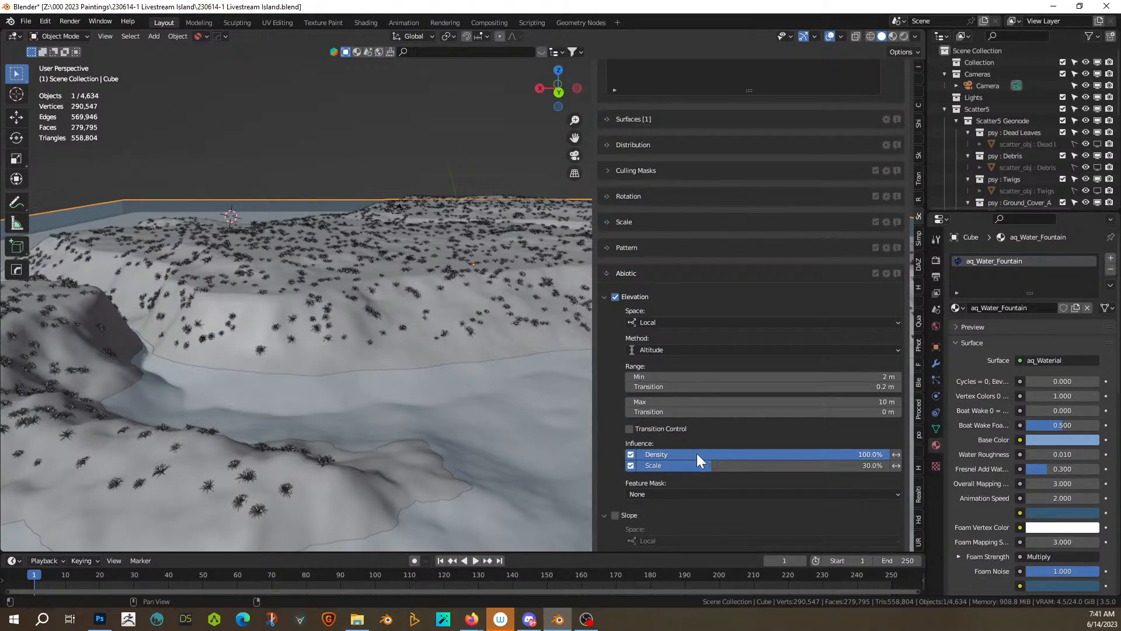
pyautogui.scroll(-4, 694, 454)
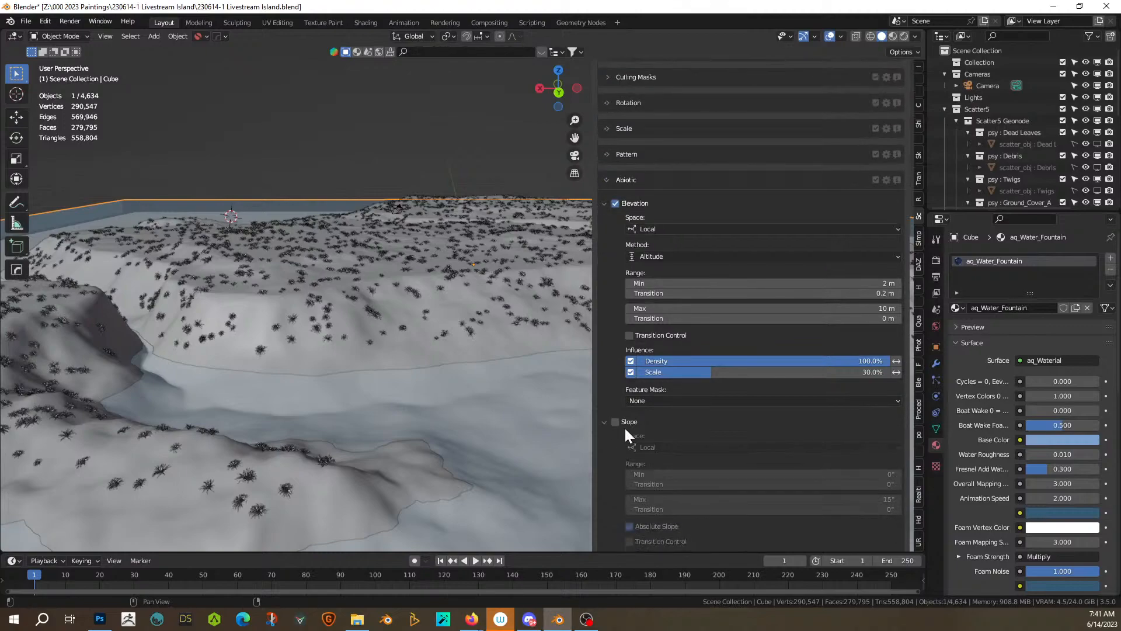
pyautogui.click(615, 422)
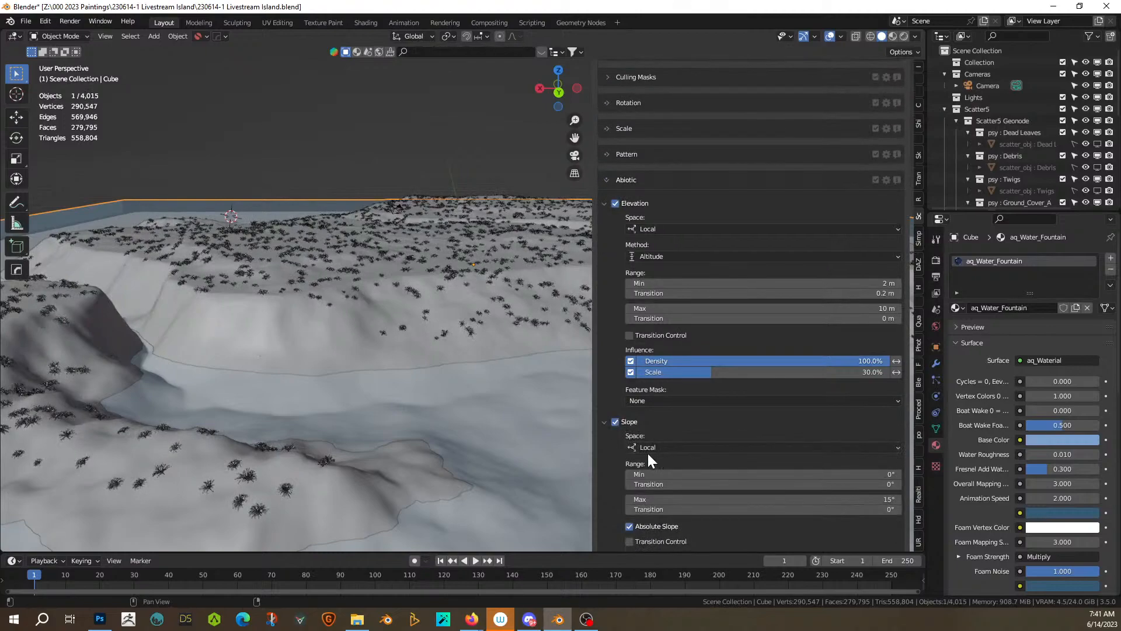
# Step: Switch the viewport to rendered shading and examine the Chlorophytum plants on the island's cliffs up close
pyautogui.click(906, 36)
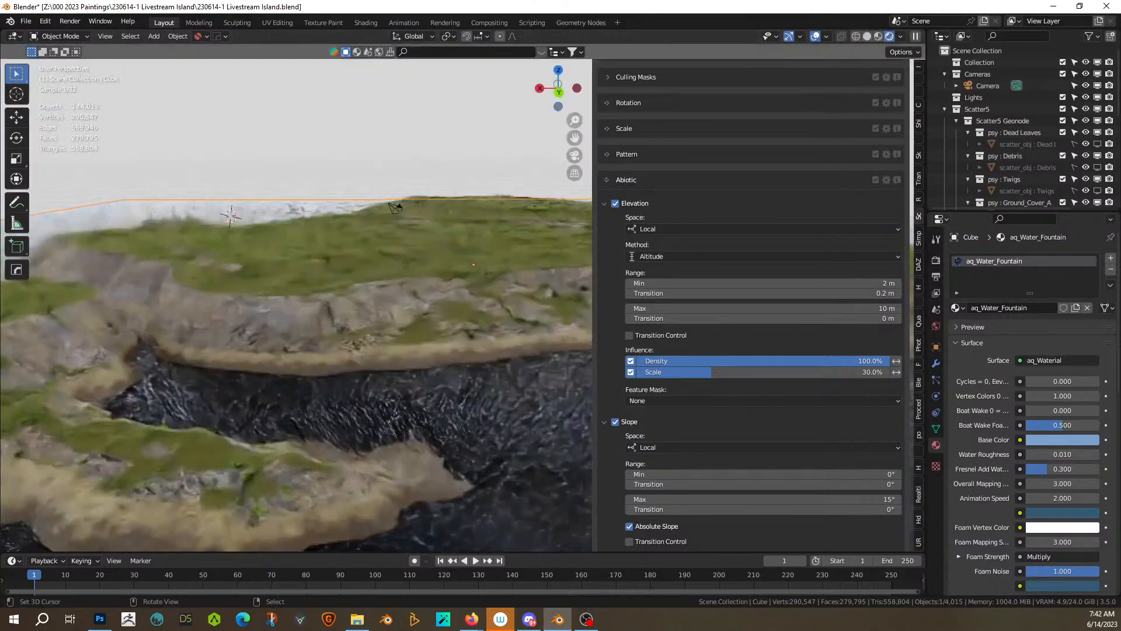
pyautogui.hotkey('alt', 'Tab')
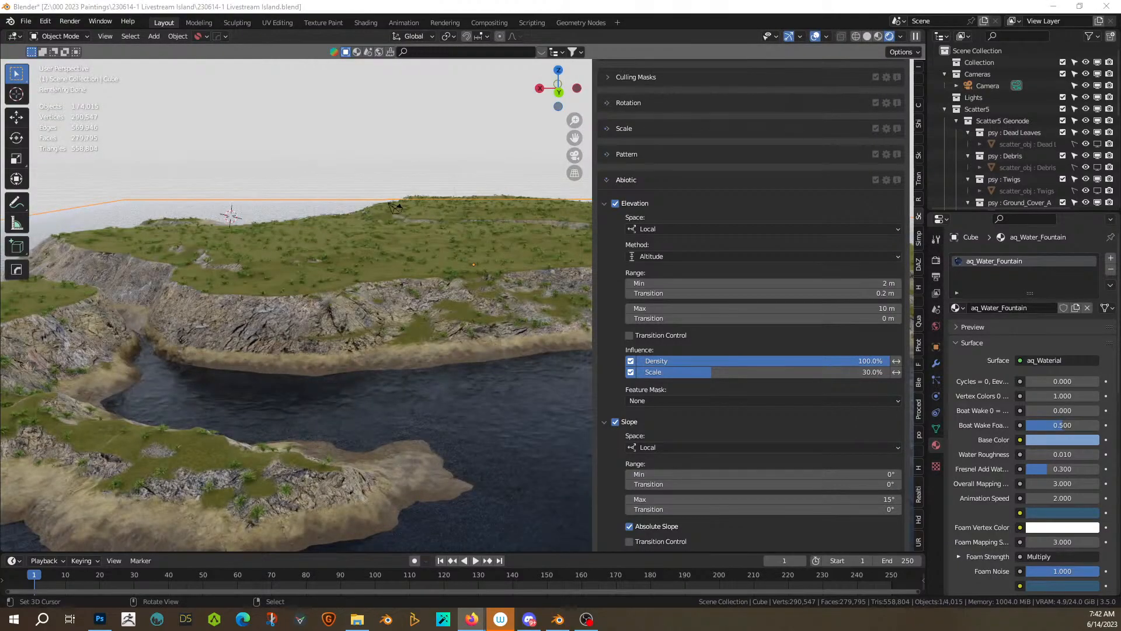
pyautogui.moveTo(481, 208); pyautogui.dragTo(329, 308, button='middle')
pyautogui.scroll(4, 293, 351)
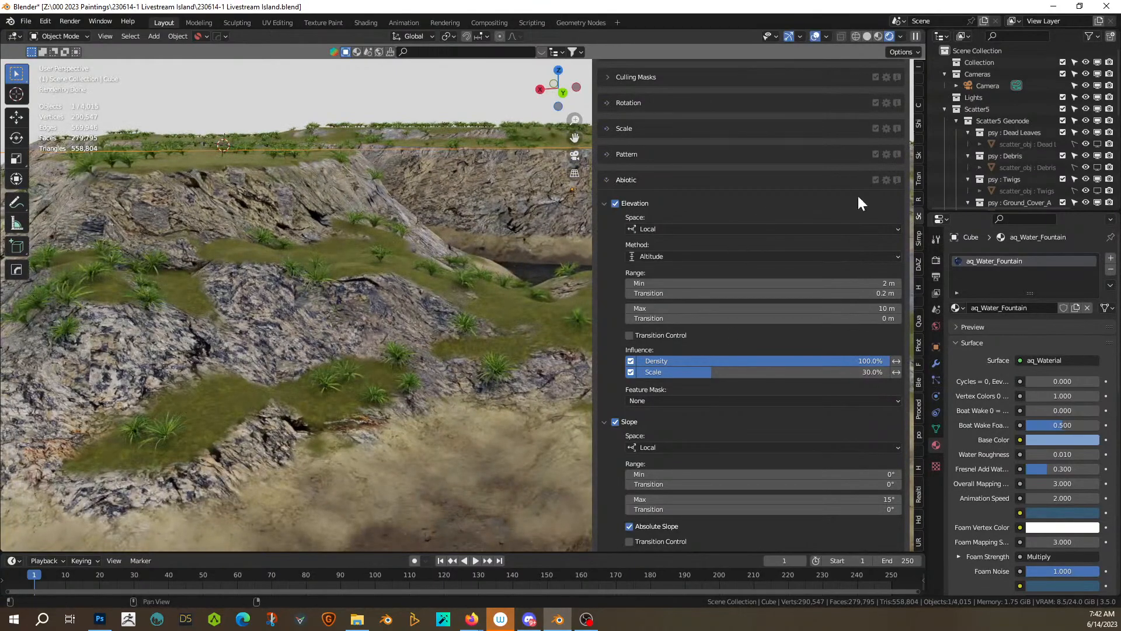
# Step: Hide the Chlorophytum_Comosum scatter system in the viewport and switch the viewport to solid shading
pyautogui.scroll(10, 756, 341)
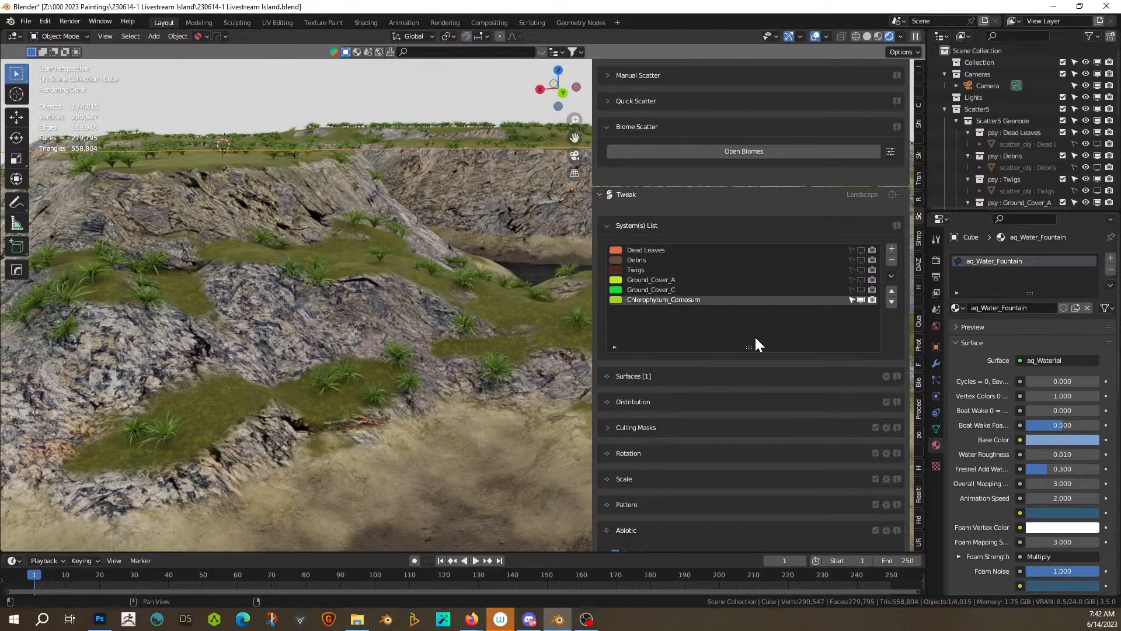
pyautogui.click(863, 299)
pyautogui.click(867, 36)
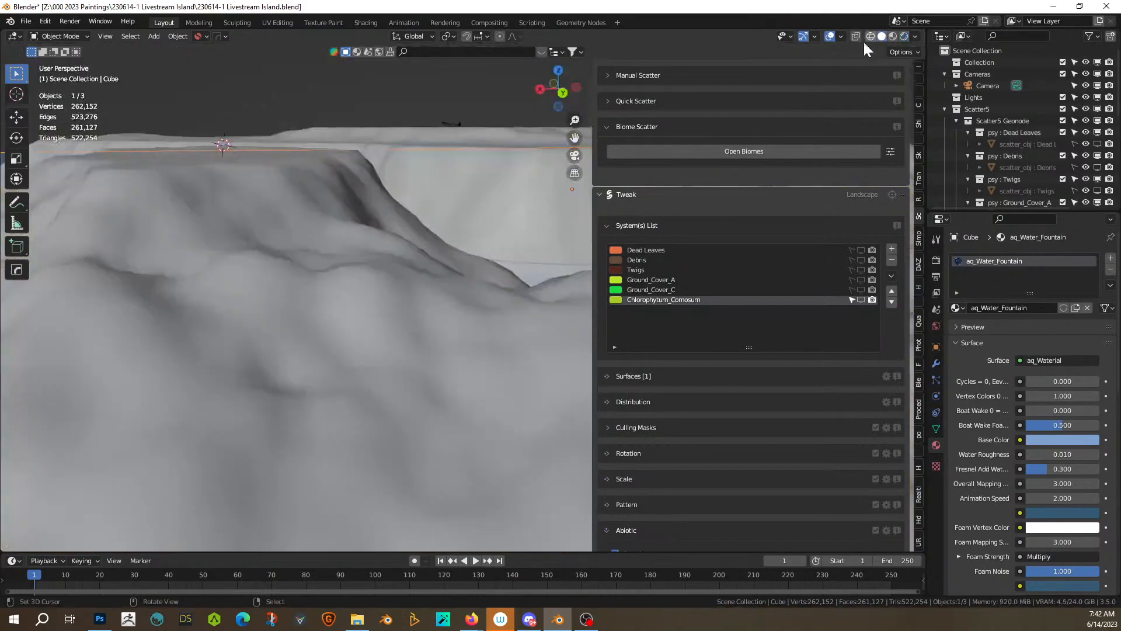
# Step: Enable the abiotic Elevation limit for the Dead Leaves scatter system with the Altitude method
pyautogui.click(659, 249)
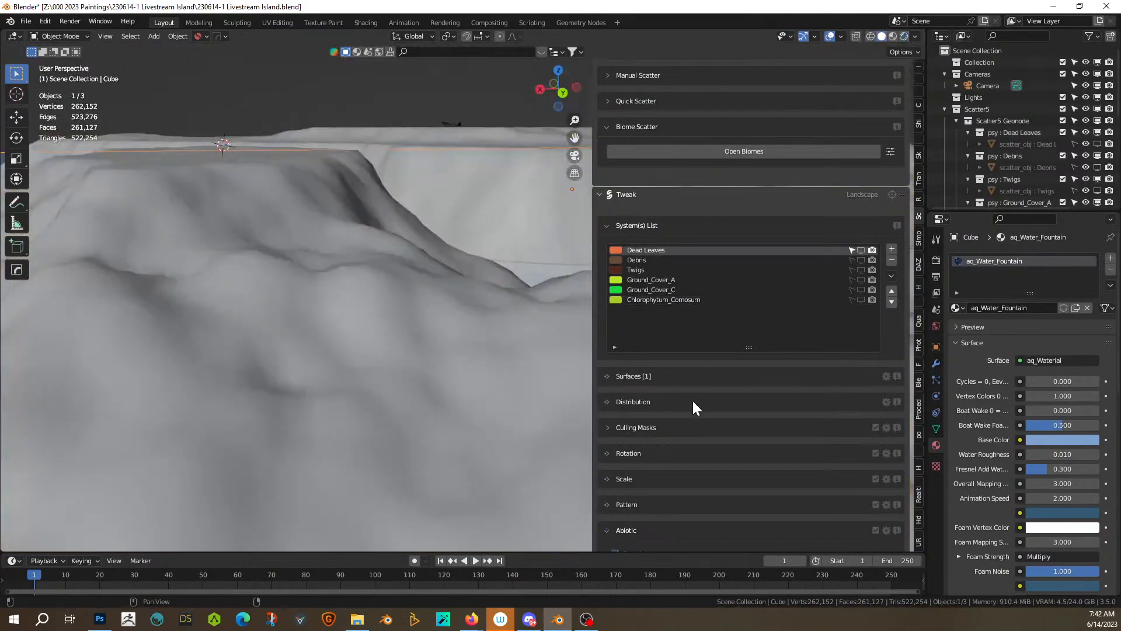
pyautogui.scroll(-5, 654, 432)
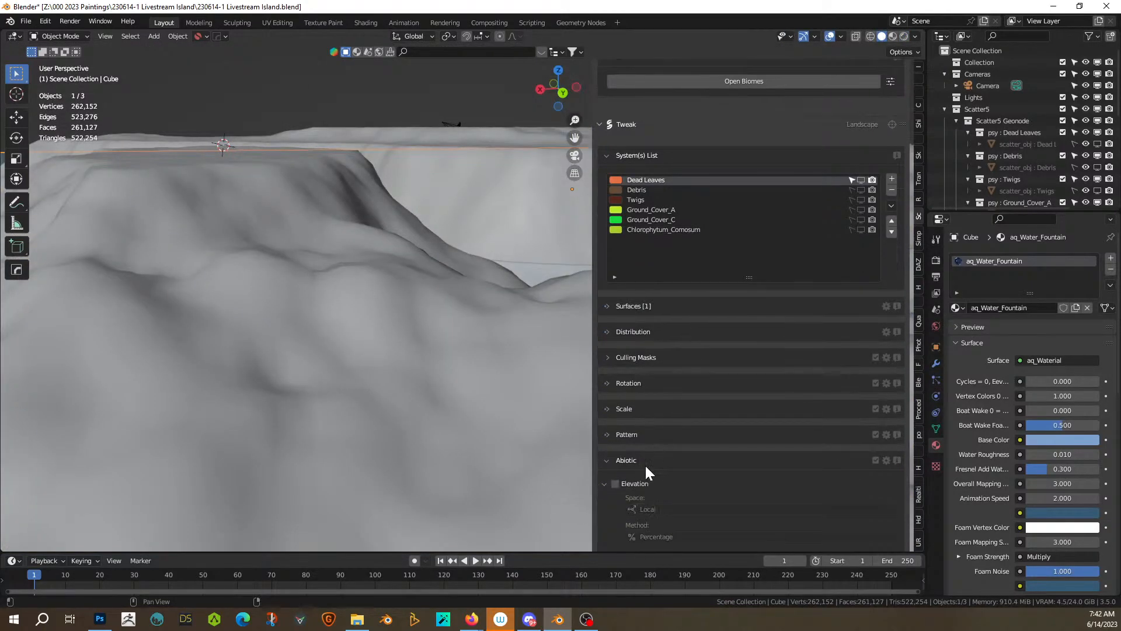
pyautogui.click(615, 437)
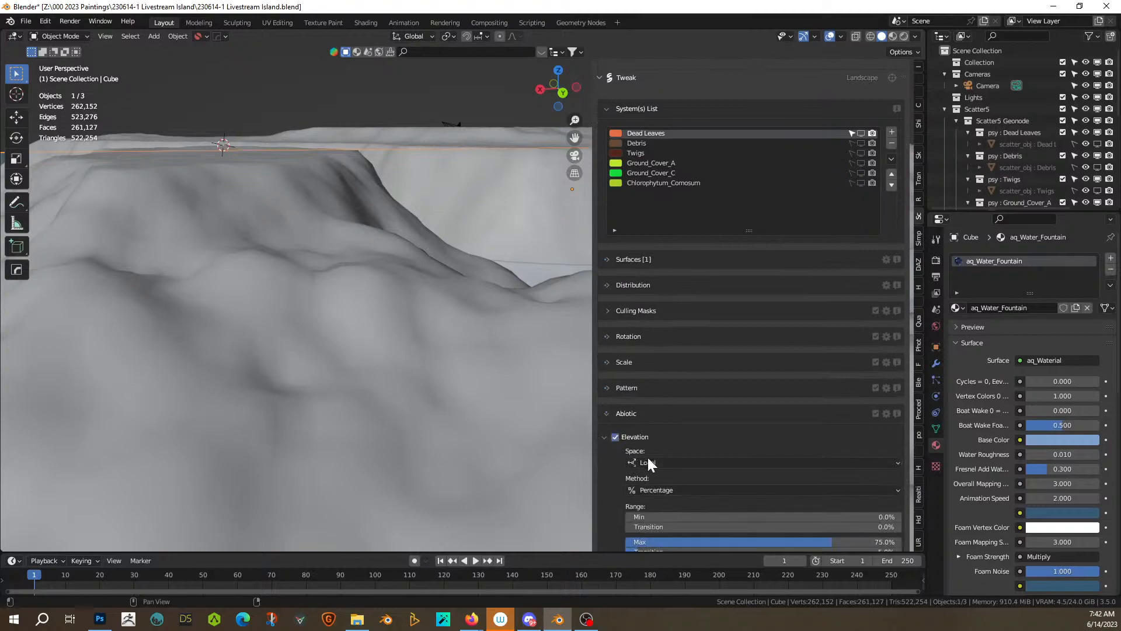
pyautogui.click(663, 489)
pyautogui.click(656, 516)
# Step: Set the Dead Leaves system's minimum altitude to 2 m with a transition of 0.1 m
pyautogui.scroll(-2, 710, 498)
pyautogui.click(714, 470)
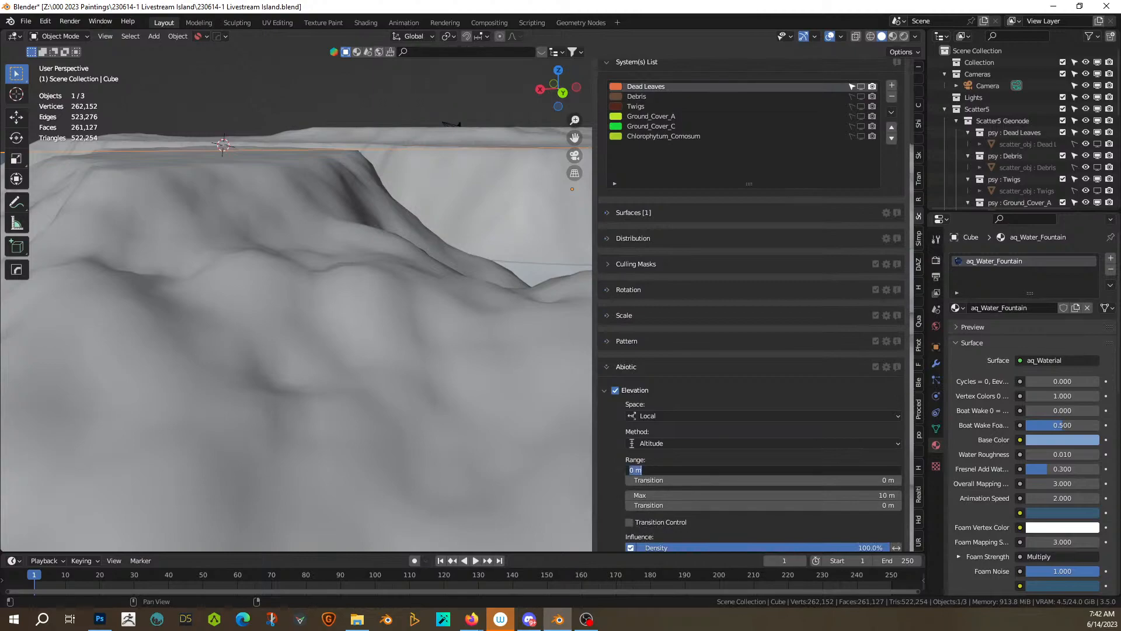
pyautogui.write('2')
pyautogui.press('Return')
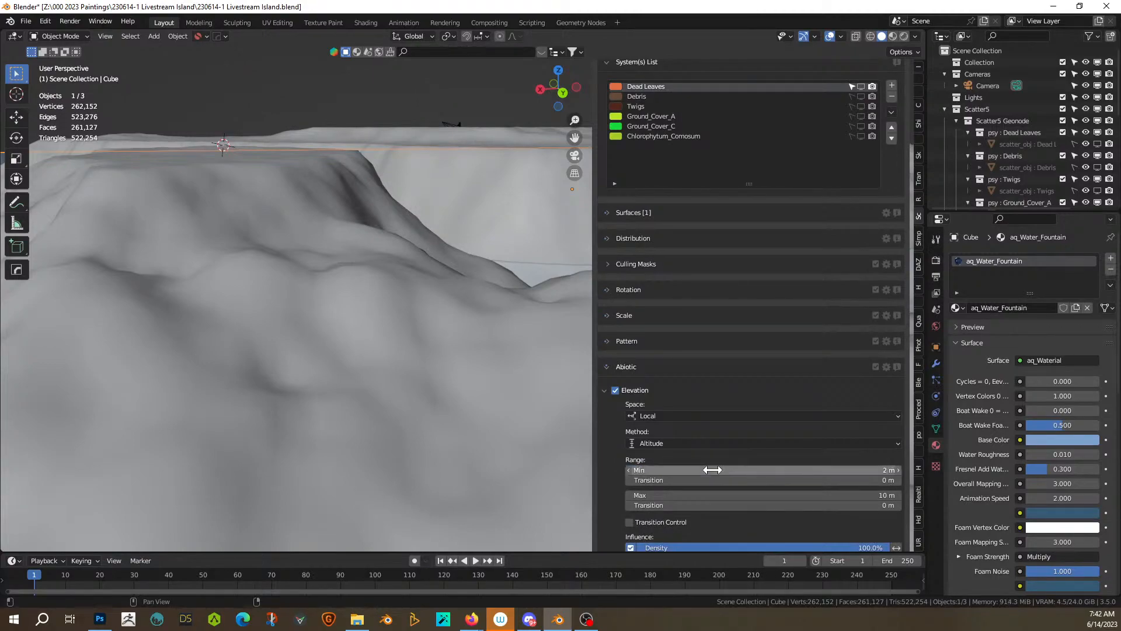
pyautogui.click(712, 480)
pyautogui.write('0.1')
pyautogui.press('Return')
# Step: Enable the abiotic Slope limit for the Dead Leaves system with a maximum of 10°
pyautogui.scroll(-2, 741, 481)
pyautogui.scroll(-2, 705, 499)
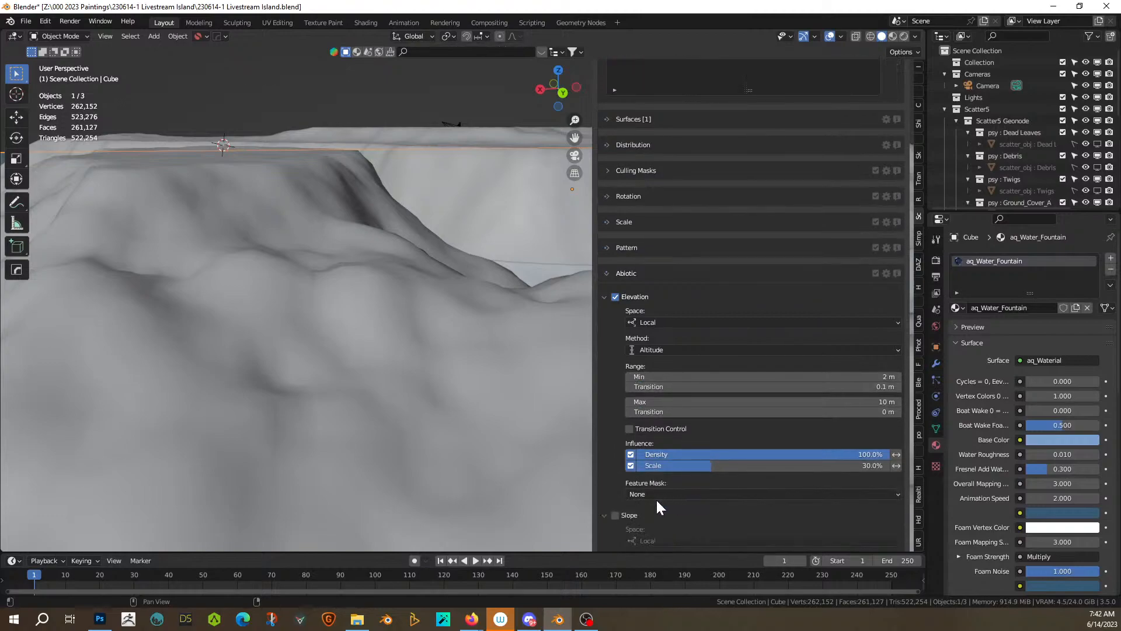
pyautogui.click(615, 515)
pyautogui.scroll(-2, 692, 510)
pyautogui.click(741, 501)
pyautogui.write('10')
pyautogui.press('Return')
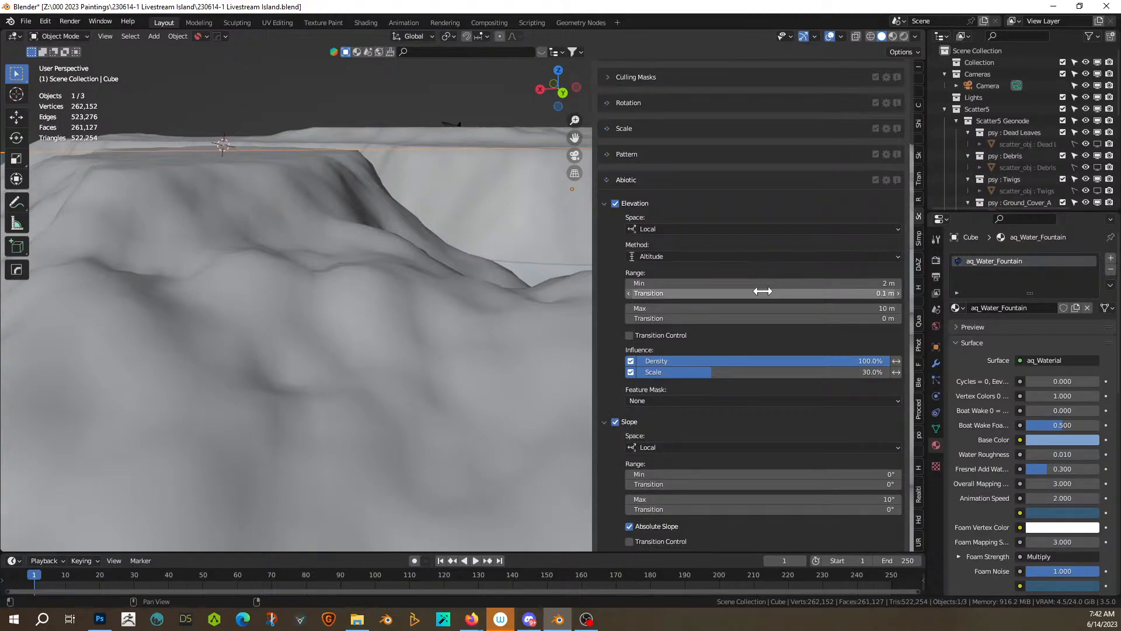
# Step: Halve the Dead Leaves system's distribution density to 48 instances per square metre
pyautogui.scroll(5, 763, 289)
pyautogui.scroll(3, 718, 263)
pyautogui.click(613, 237)
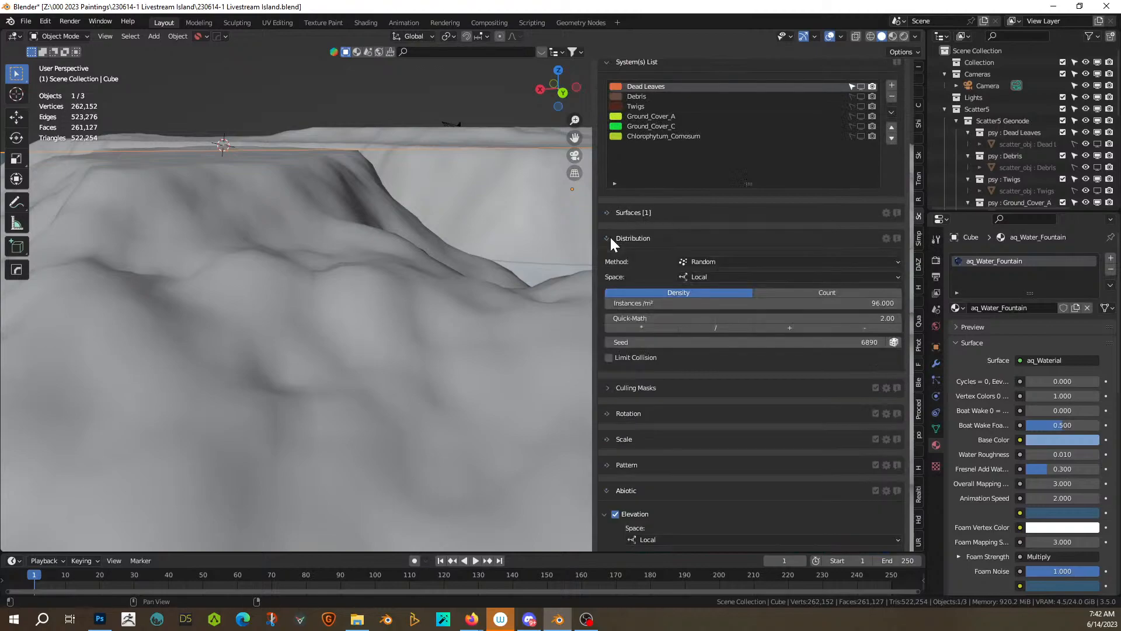
pyautogui.click(718, 328)
# Step: Temporarily show the Dead Leaves system in the viewport and examine its spread over the island
pyautogui.click(862, 87)
pyautogui.scroll(-2, 272, 335)
pyautogui.moveTo(272, 335); pyautogui.dragTo(188, 338, button='middle')
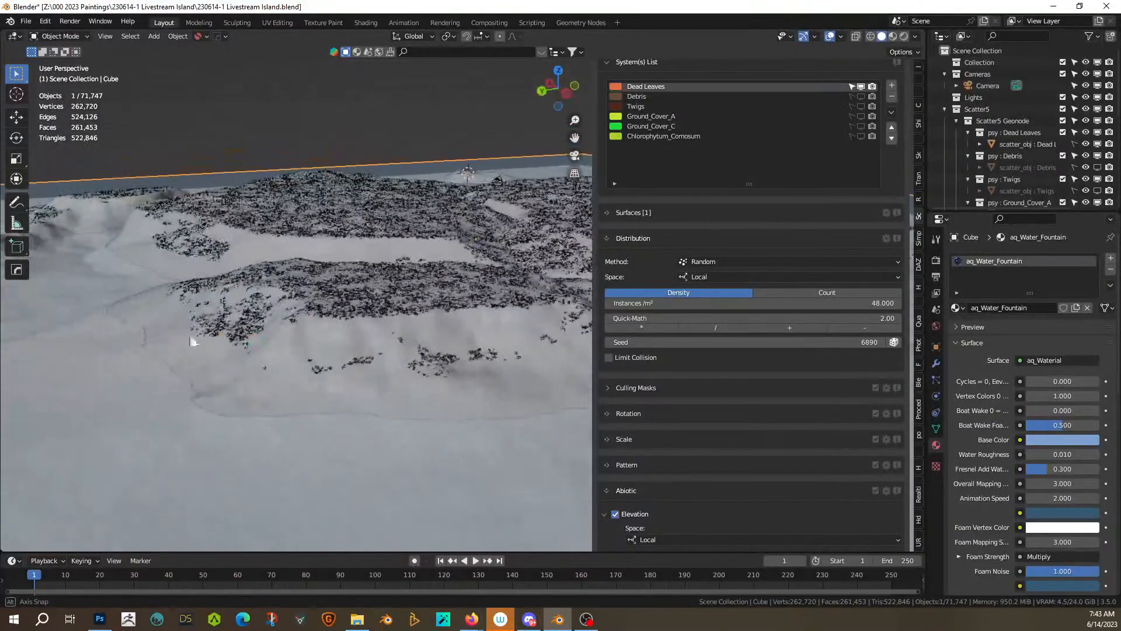
pyautogui.click(859, 86)
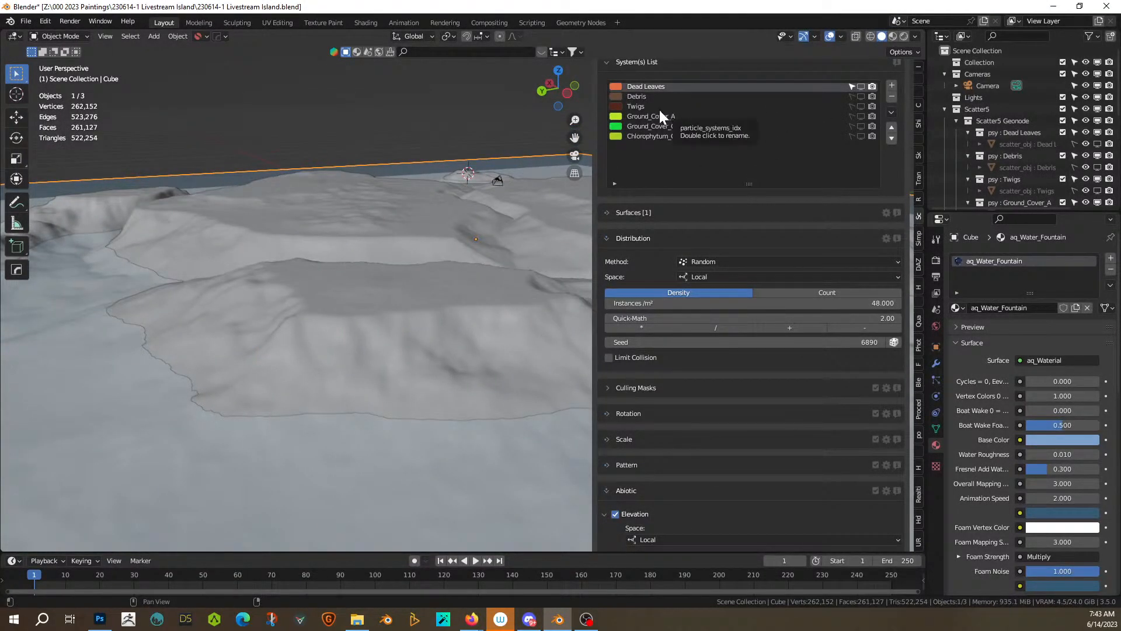
# Step: Remove the Twigs scatter system from the systems list
pyautogui.click(639, 108)
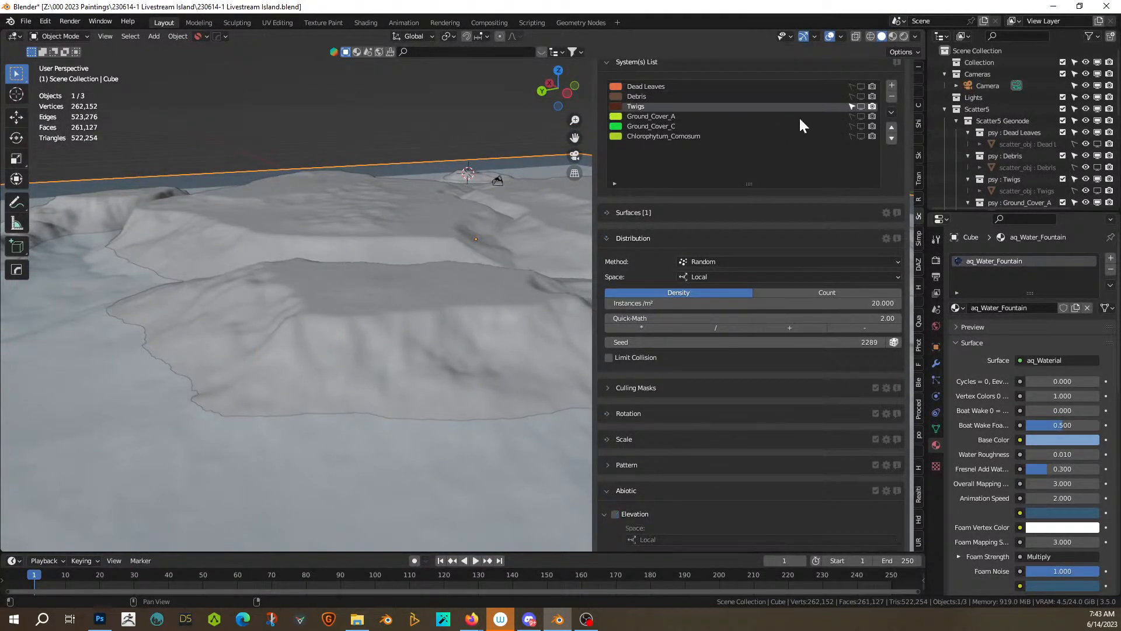
pyautogui.click(895, 97)
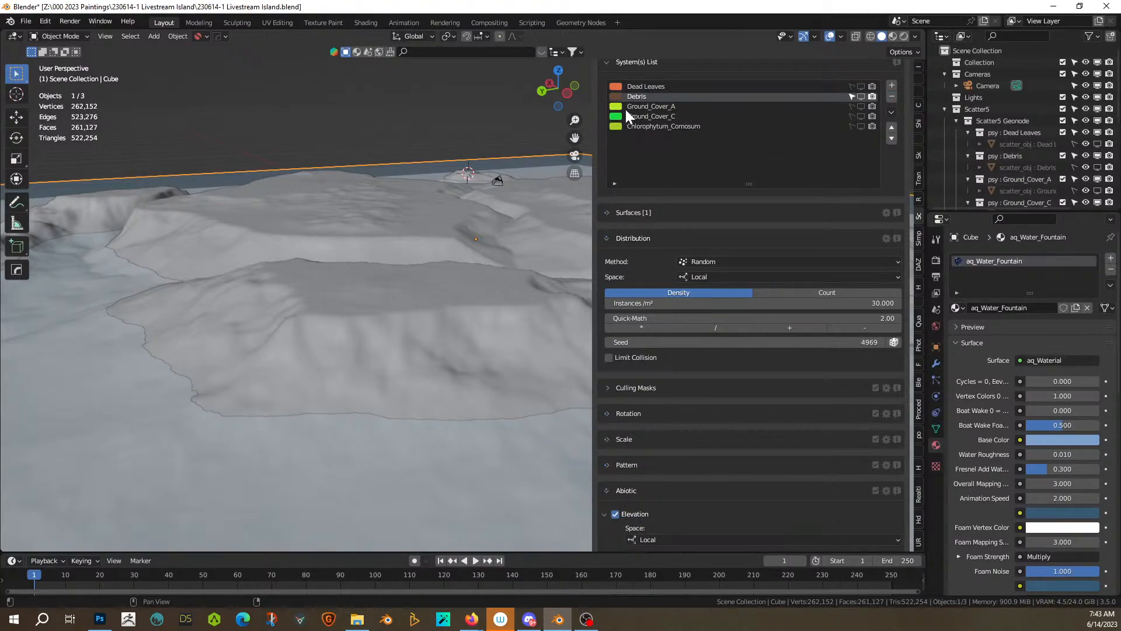
# Step: Enable the abiotic Elevation limit for the Ground_Cover_A system with the Altitude method
pyautogui.click(649, 105)
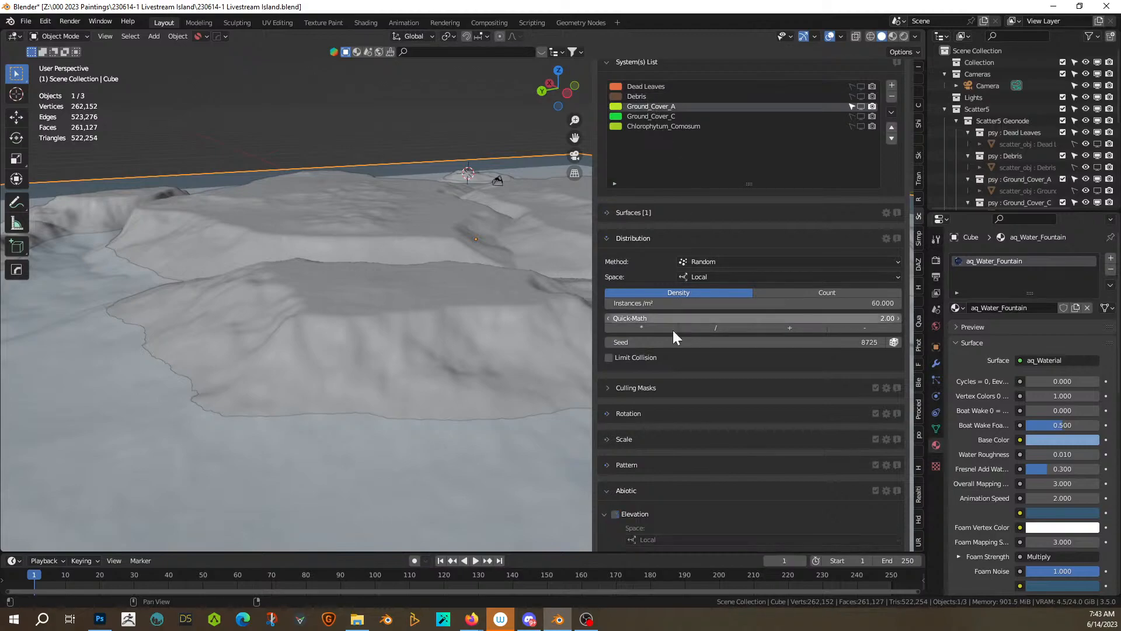
pyautogui.scroll(-2, 621, 432)
pyautogui.click(615, 467)
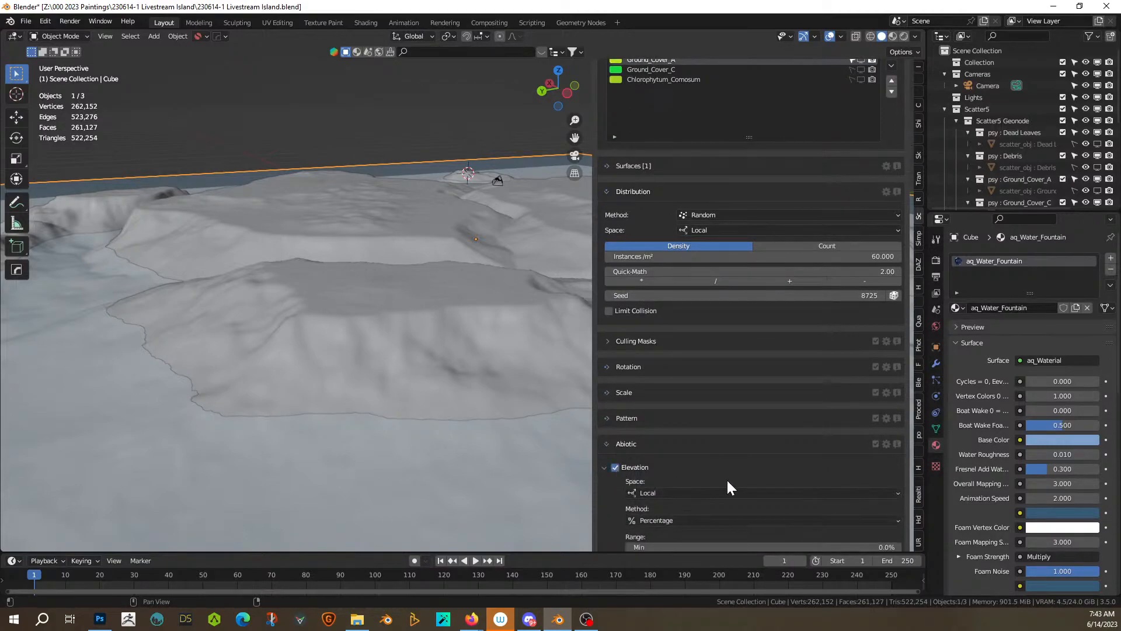
pyautogui.scroll(-2, 728, 488)
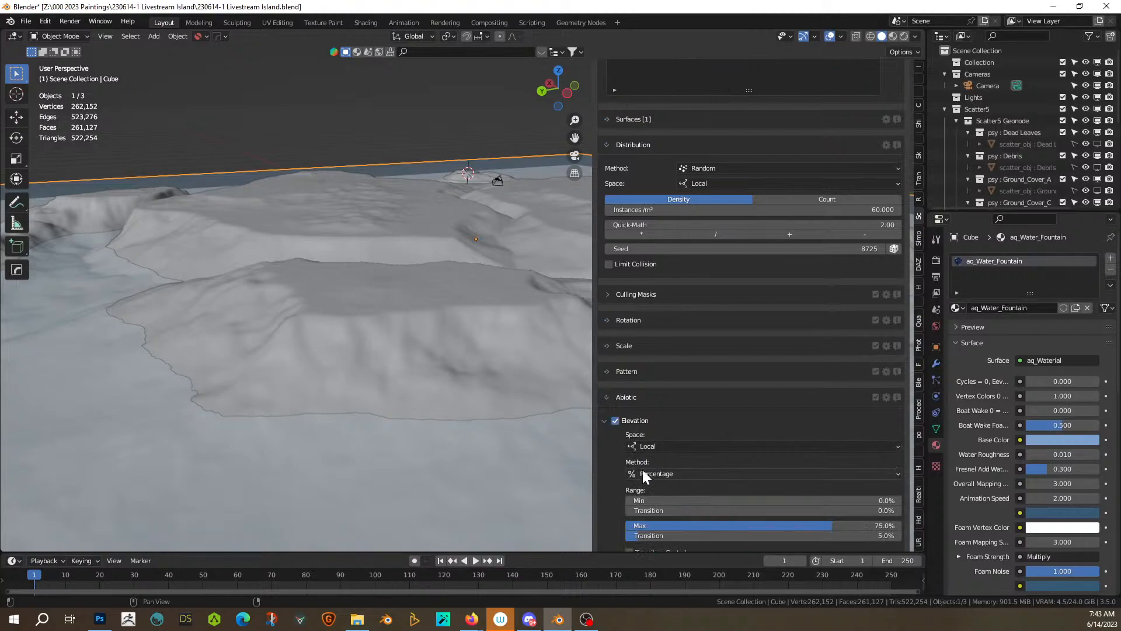
pyautogui.click(649, 445)
pyautogui.click(663, 446)
pyautogui.click(660, 473)
pyautogui.click(660, 500)
# Step: Set the Ground_Cover_A system's minimum altitude to 2 m with a transition of 0.1 m
pyautogui.scroll(-3, 724, 465)
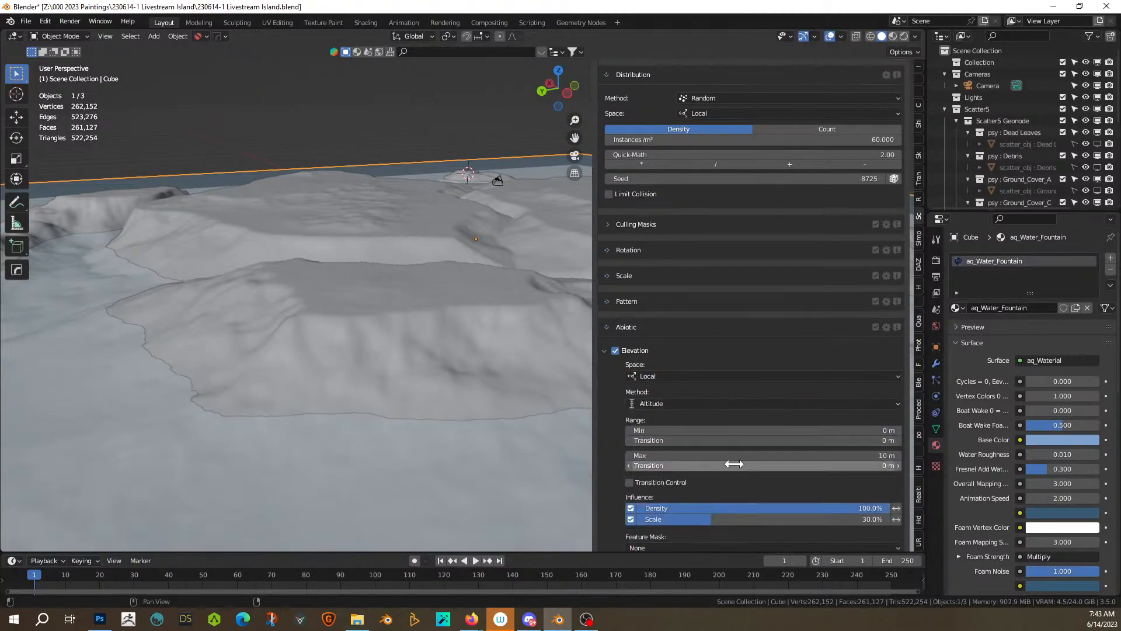
pyautogui.click(751, 431)
pyautogui.write('2')
pyautogui.write('.')
pyautogui.press('Return')
pyautogui.click(716, 442)
pyautogui.write('.1')
pyautogui.press('Return')
# Step: Enable the Slope limit for the Ground_Cover_A system with a maximum of 10° and a maximum transition of 2°
pyautogui.scroll(-2, 717, 440)
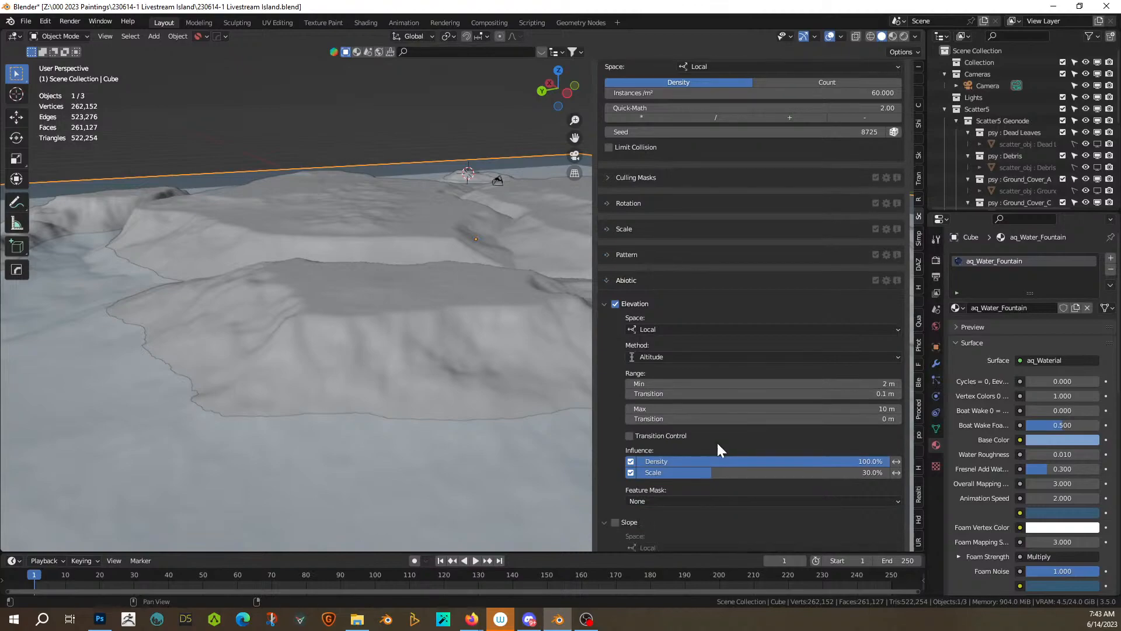
pyautogui.scroll(-1, 718, 445)
pyautogui.click(613, 498)
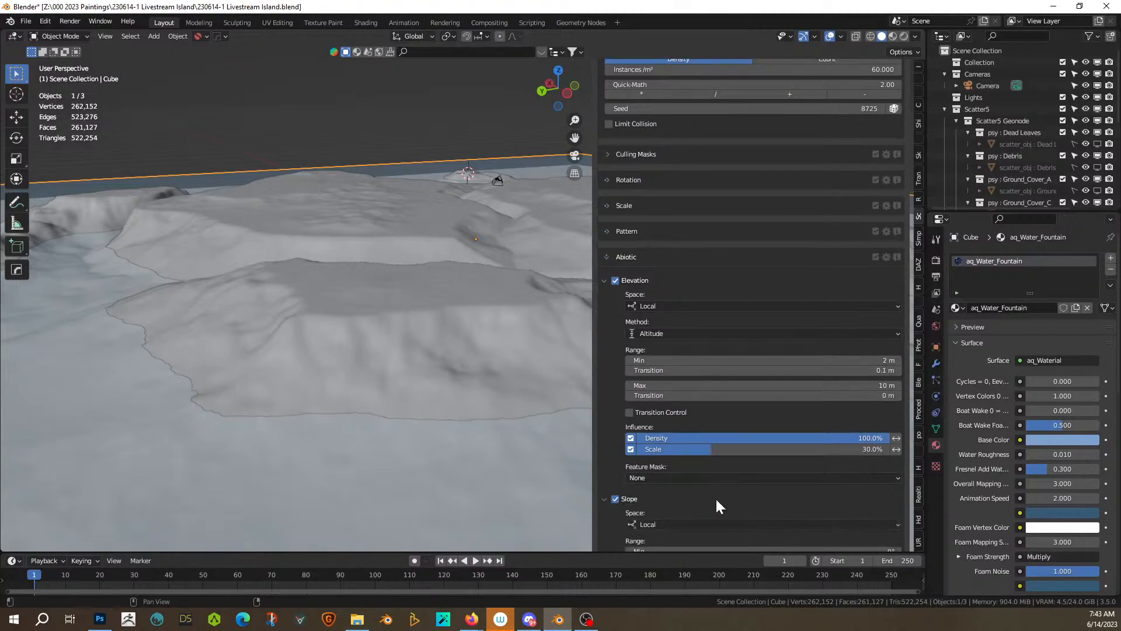
pyautogui.scroll(-4, 724, 500)
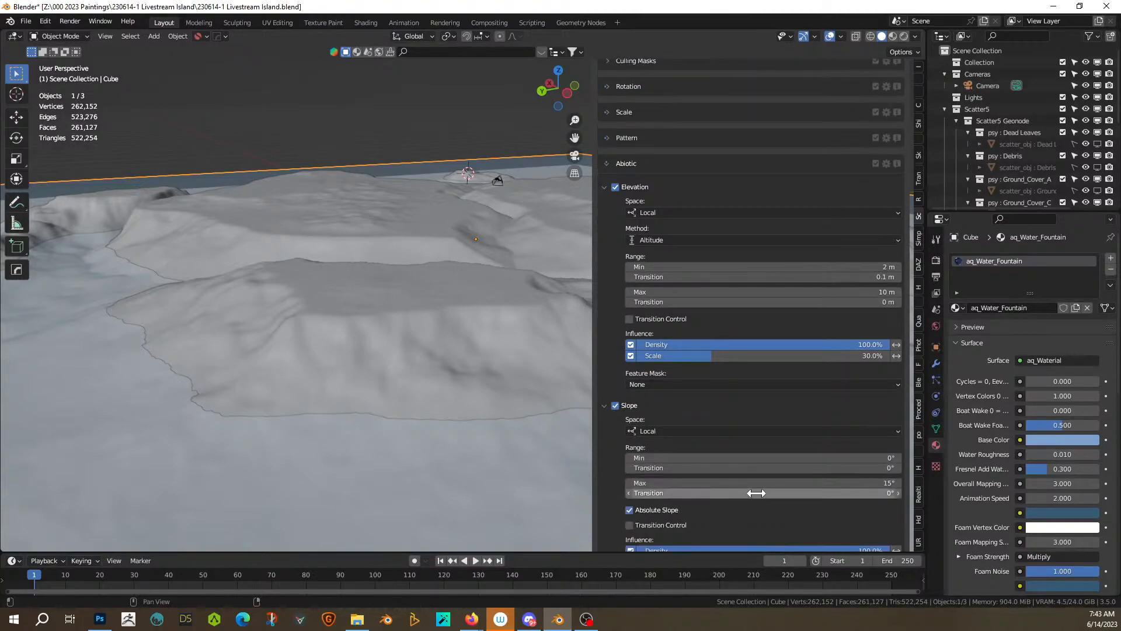
pyautogui.click(750, 483)
pyautogui.write('10')
pyautogui.press('Return')
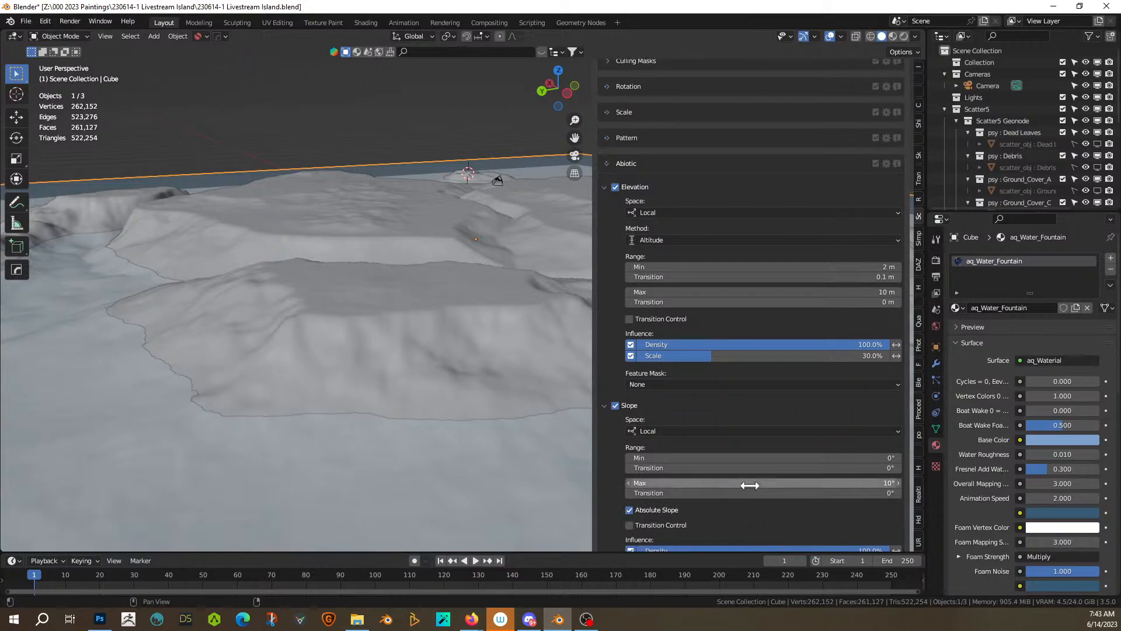
pyautogui.click(680, 493)
pyautogui.press('Return')
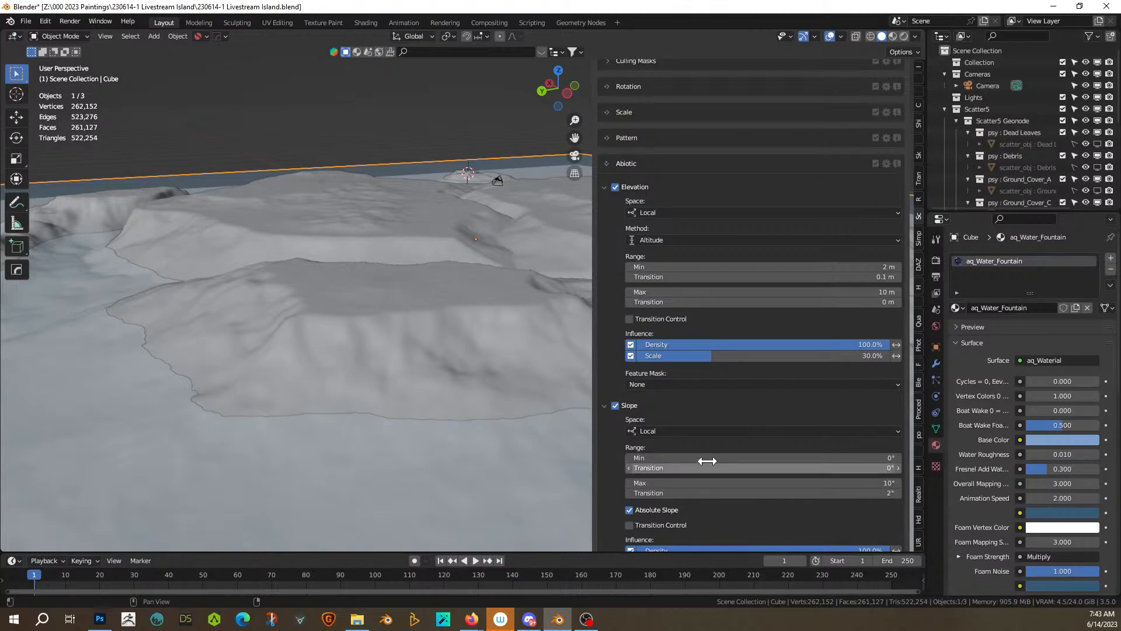
# Step: Temporarily show the Ground_Cover_A system in the viewport and examine its distribution across the island
pyautogui.scroll(8, 712, 461)
pyautogui.scroll(10, 765, 234)
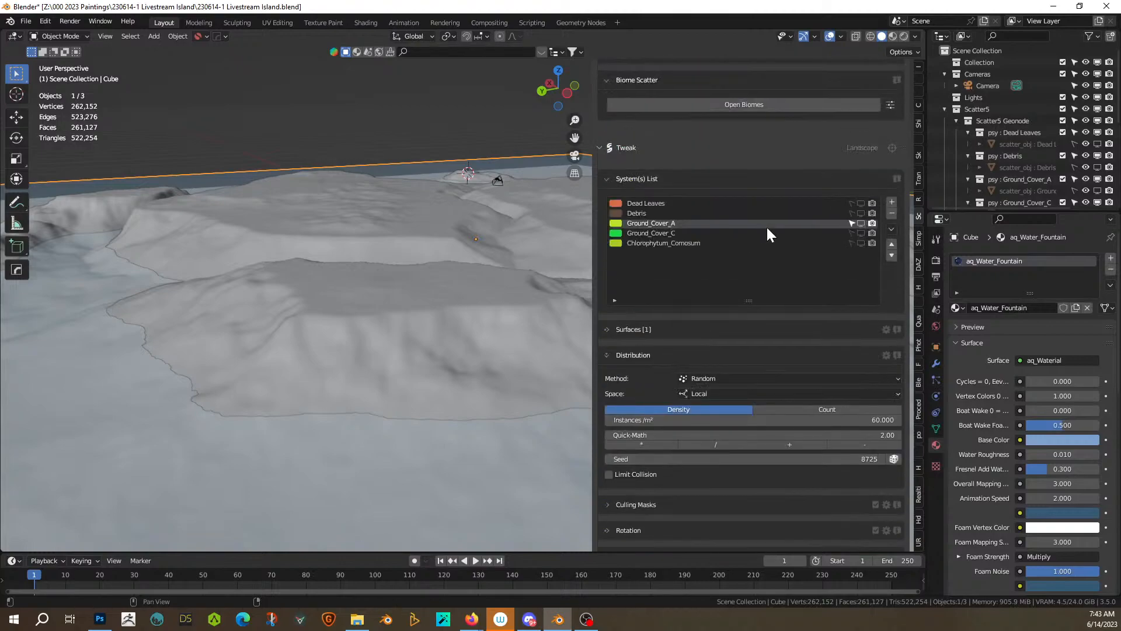
pyautogui.click(861, 223)
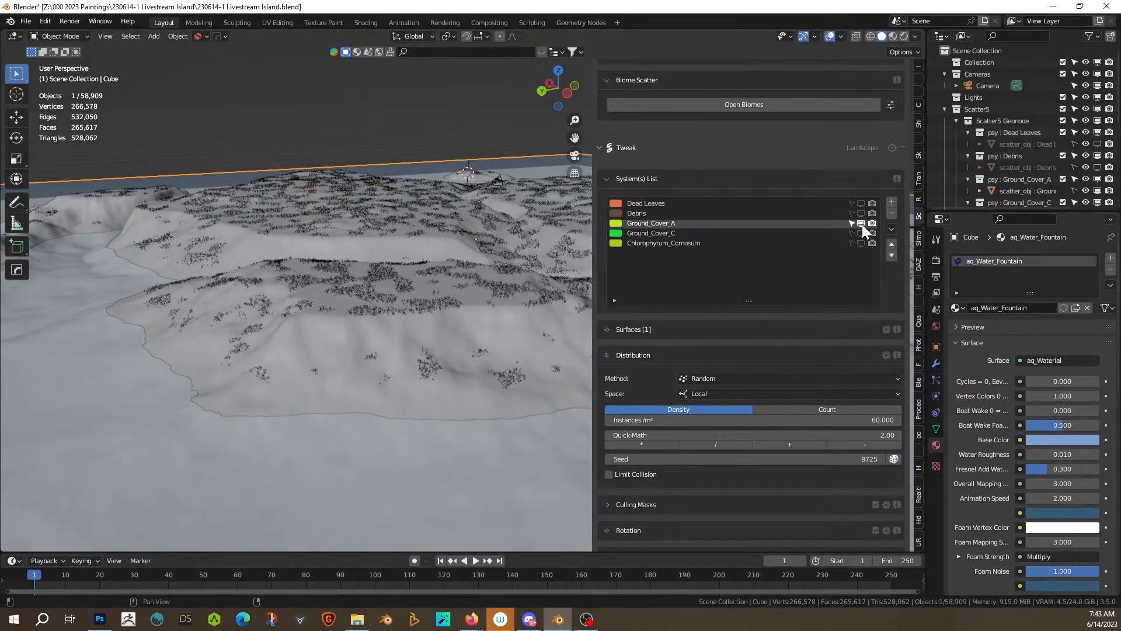
pyautogui.moveTo(468, 251); pyautogui.dragTo(561, 274, button='middle')
pyautogui.click(861, 223)
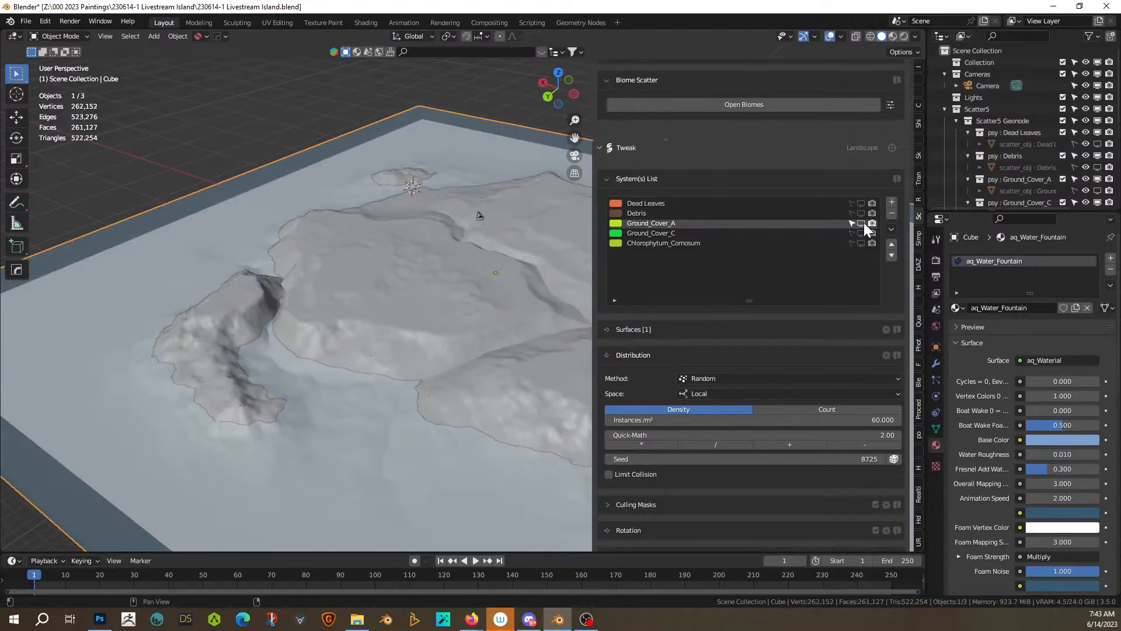
# Step: Enable the abiotic Elevation limit for the Ground_Cover_C system with the Altitude method
pyautogui.click(671, 236)
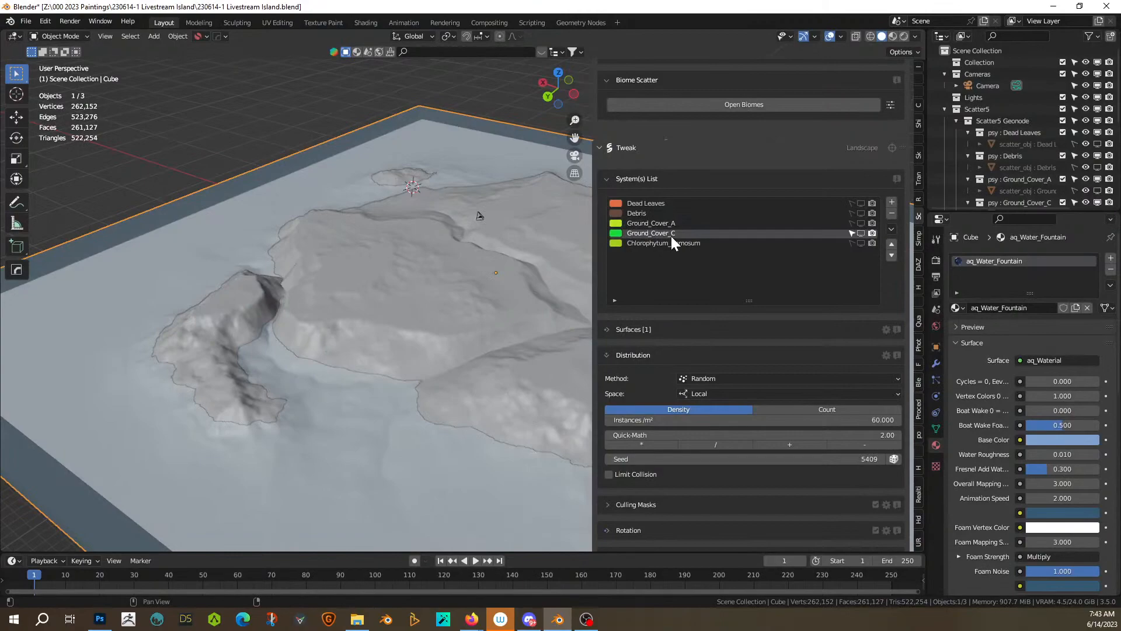
pyautogui.scroll(-6, 717, 438)
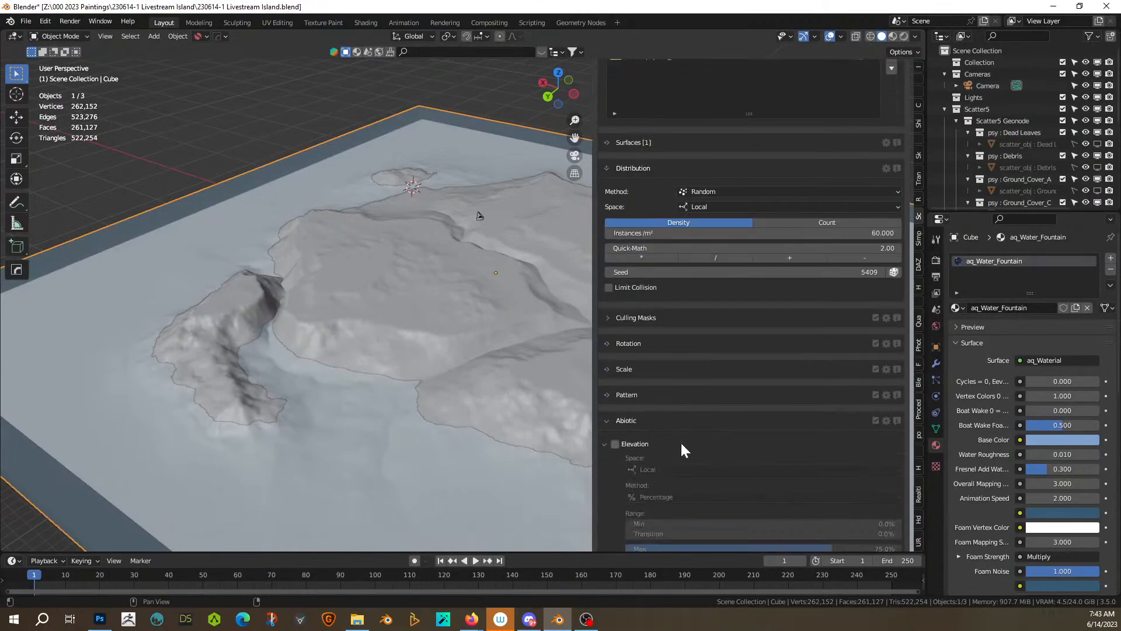
pyautogui.click(615, 446)
pyautogui.scroll(-3, 701, 442)
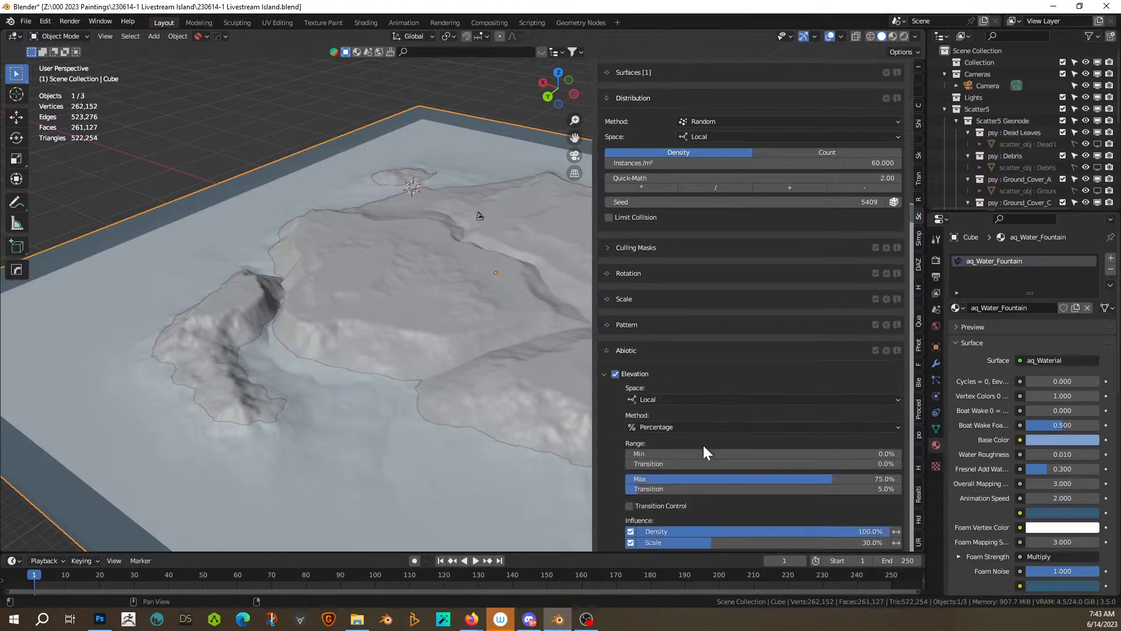
pyautogui.click(653, 426)
pyautogui.click(651, 453)
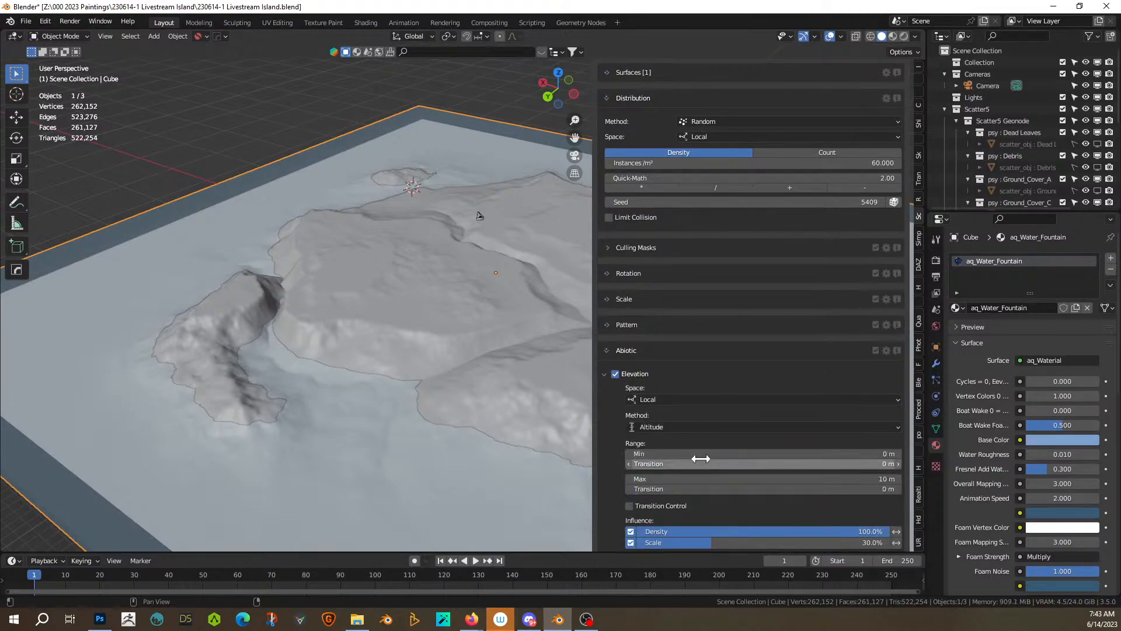
# Step: Set the Ground_Cover_C system's minimum altitude to 2 m with a transition of 0.2 m
pyautogui.scroll(-2, 708, 471)
pyautogui.click(752, 407)
pyautogui.write('2')
pyautogui.press('Return')
pyautogui.click(752, 416)
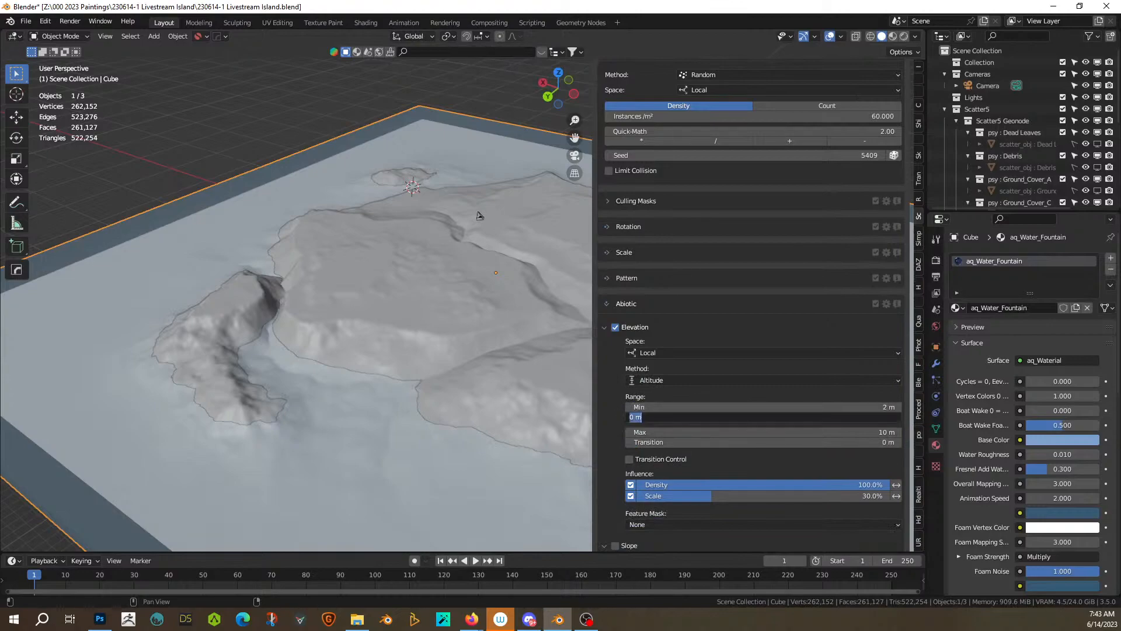
pyautogui.write('0.2')
pyautogui.press('Return')
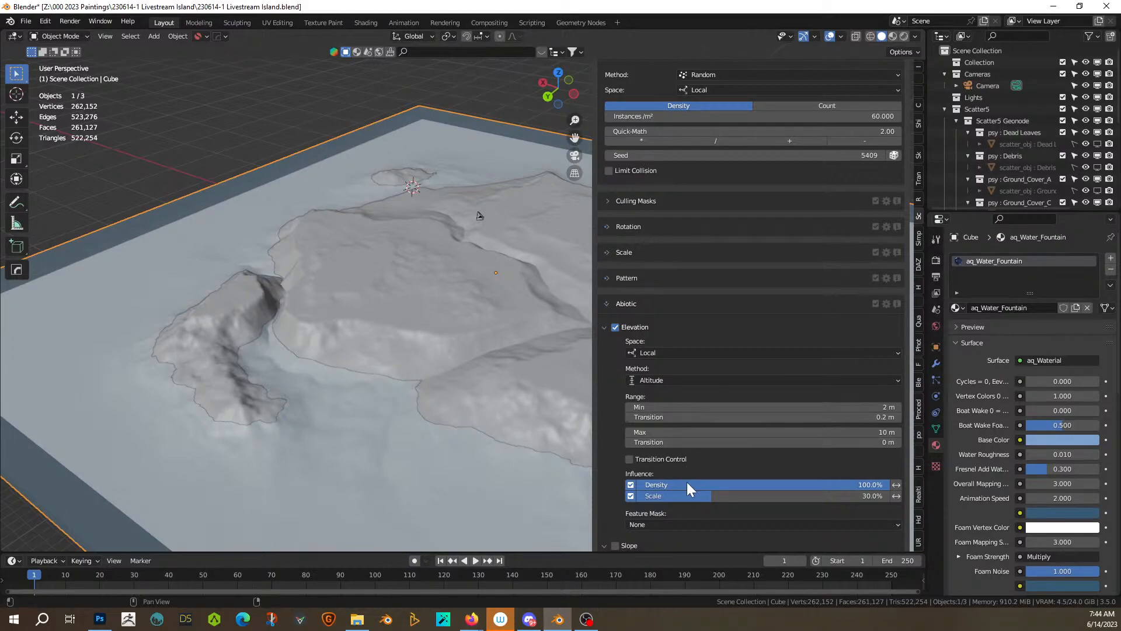
# Step: Enable the Slope limit for the Ground_Cover_C system with a maximum of 12° and a maximum transition of 3°
pyautogui.scroll(-3, 685, 493)
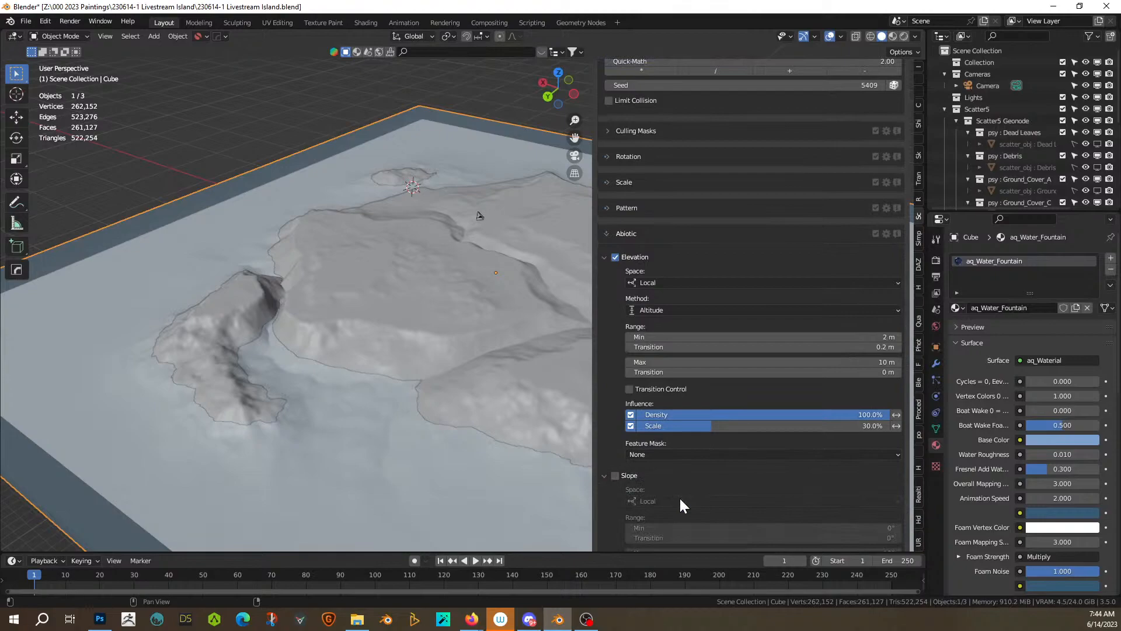
pyautogui.click(616, 475)
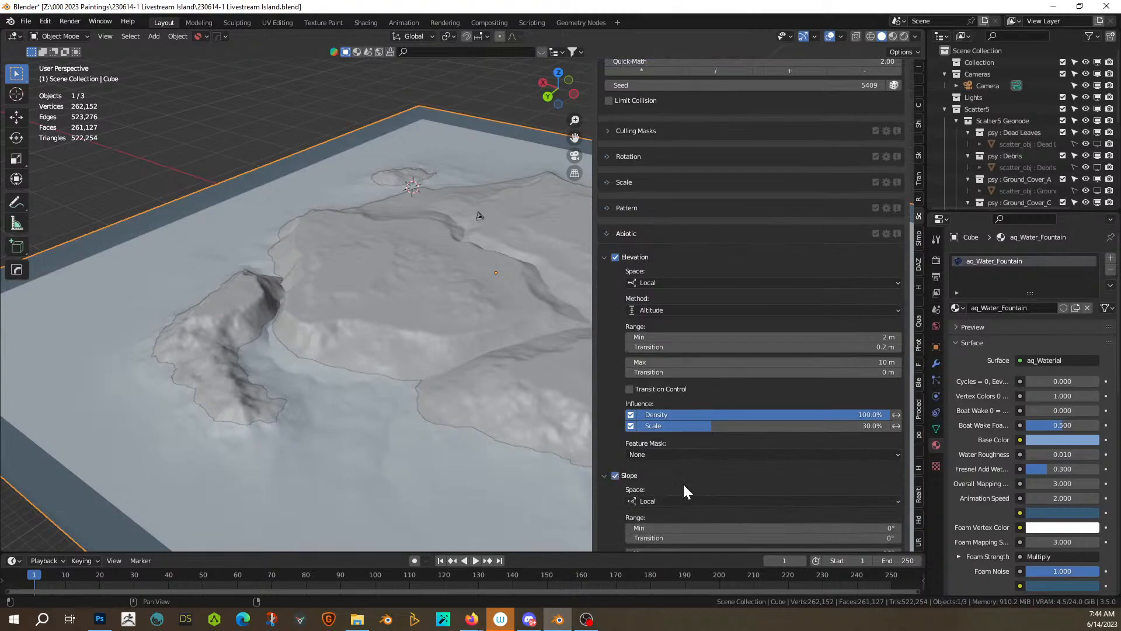
pyautogui.scroll(-2, 724, 479)
pyautogui.click(729, 506)
pyautogui.write('12')
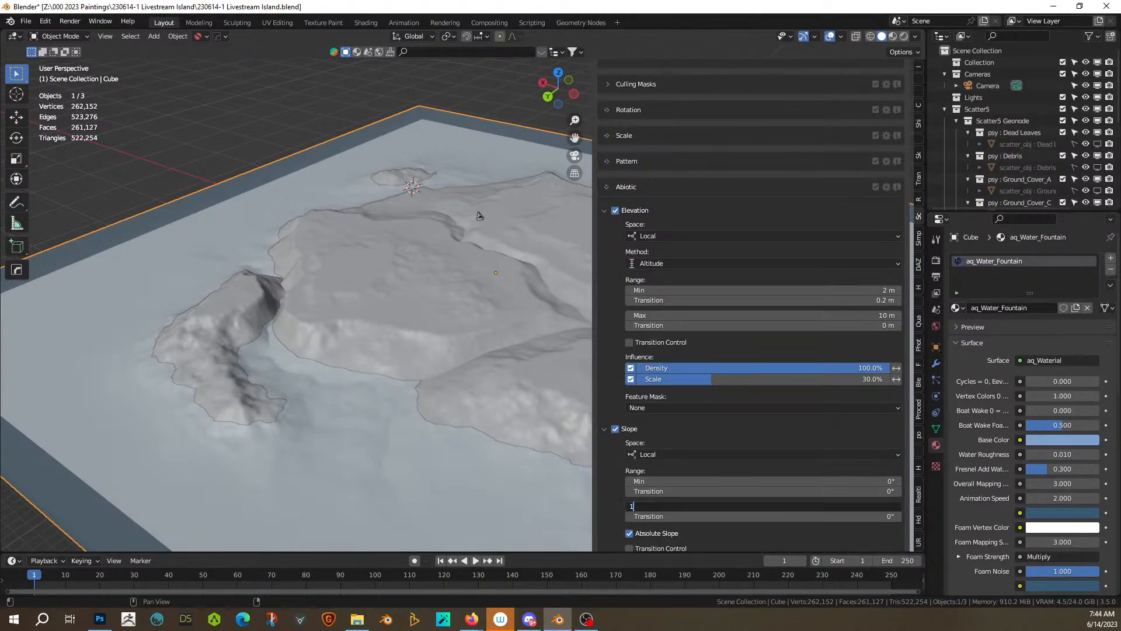
pyautogui.press('Return')
pyautogui.click(738, 517)
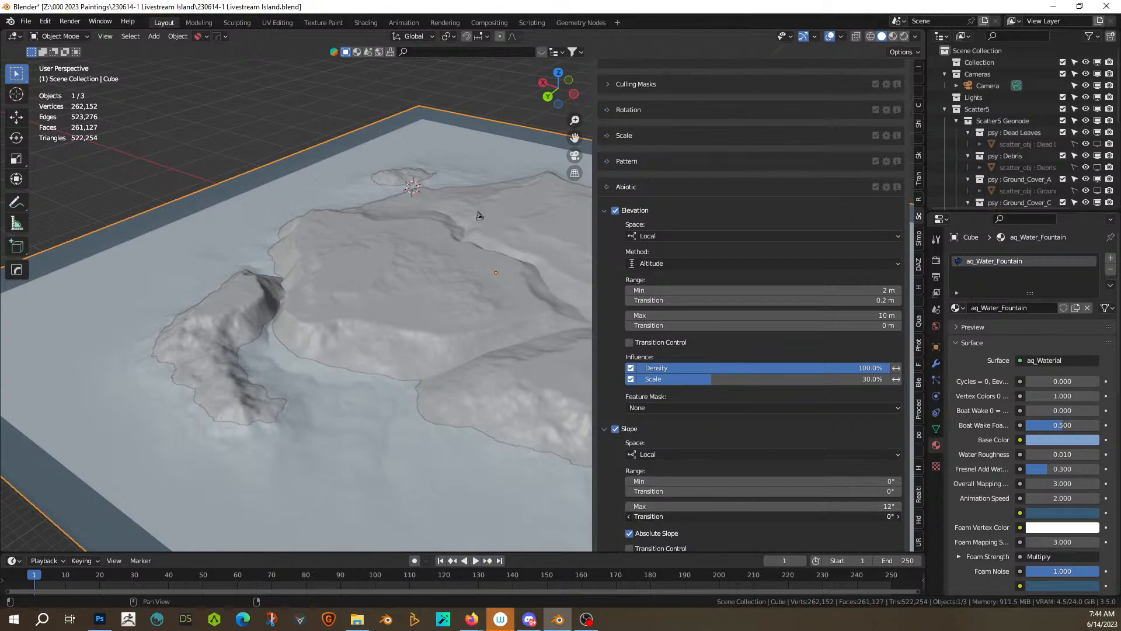
pyautogui.write('3')
pyautogui.press('Return')
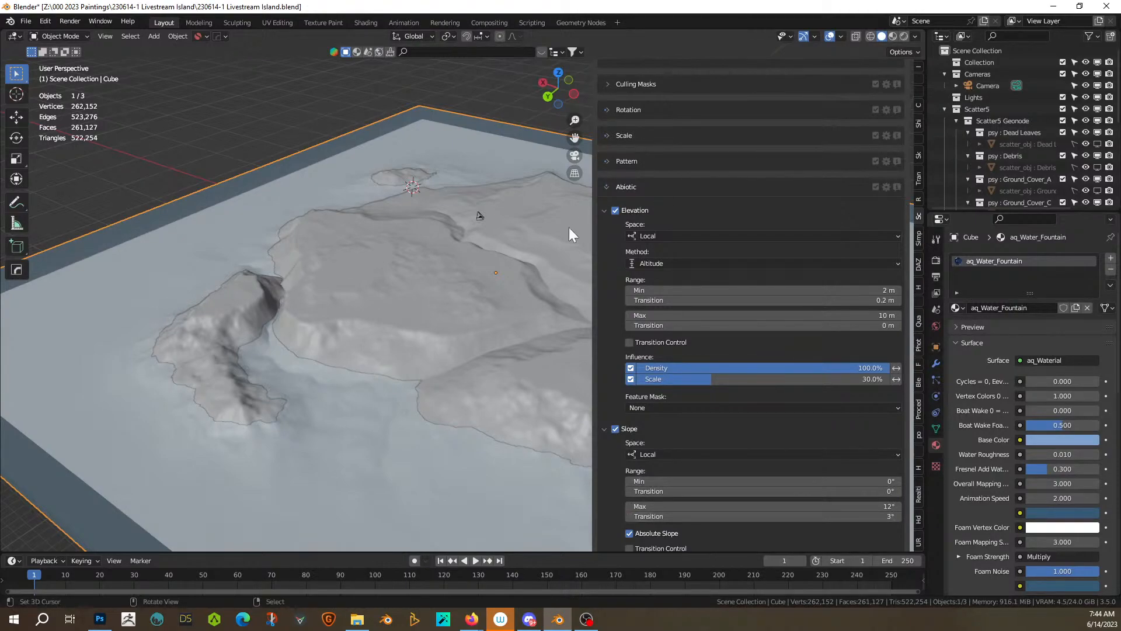
# Step: Show all five scatter systems in the viewport: Ground_Cover_C, Chlorophytum_Comosum, Ground_Cover_A, Debris and Dead Leaves
pyautogui.scroll(10, 739, 241)
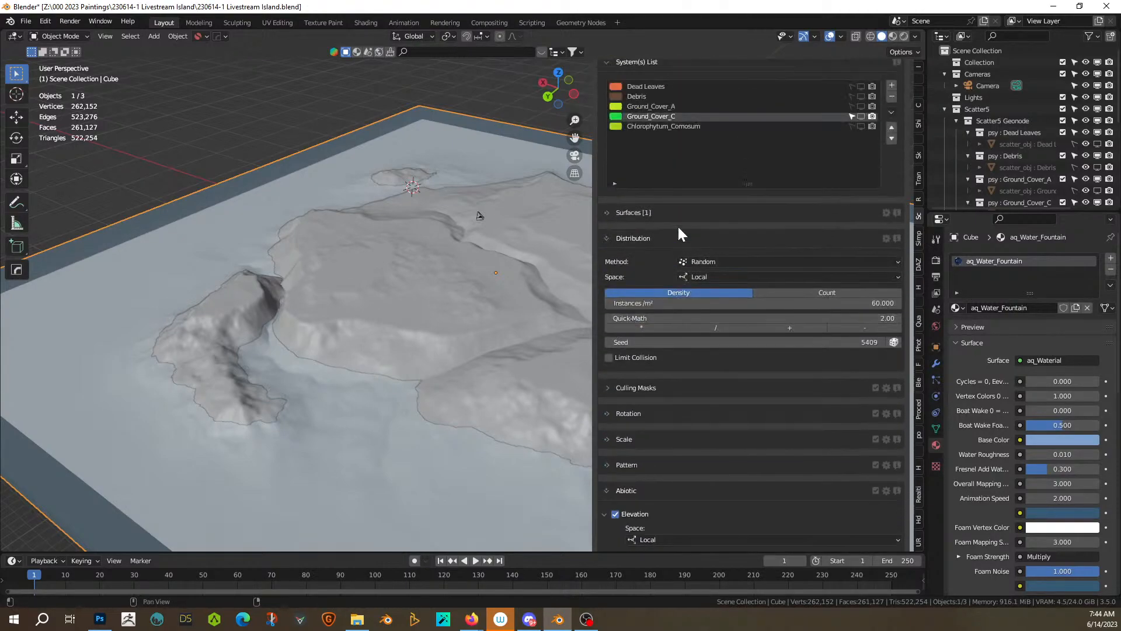
pyautogui.click(861, 209)
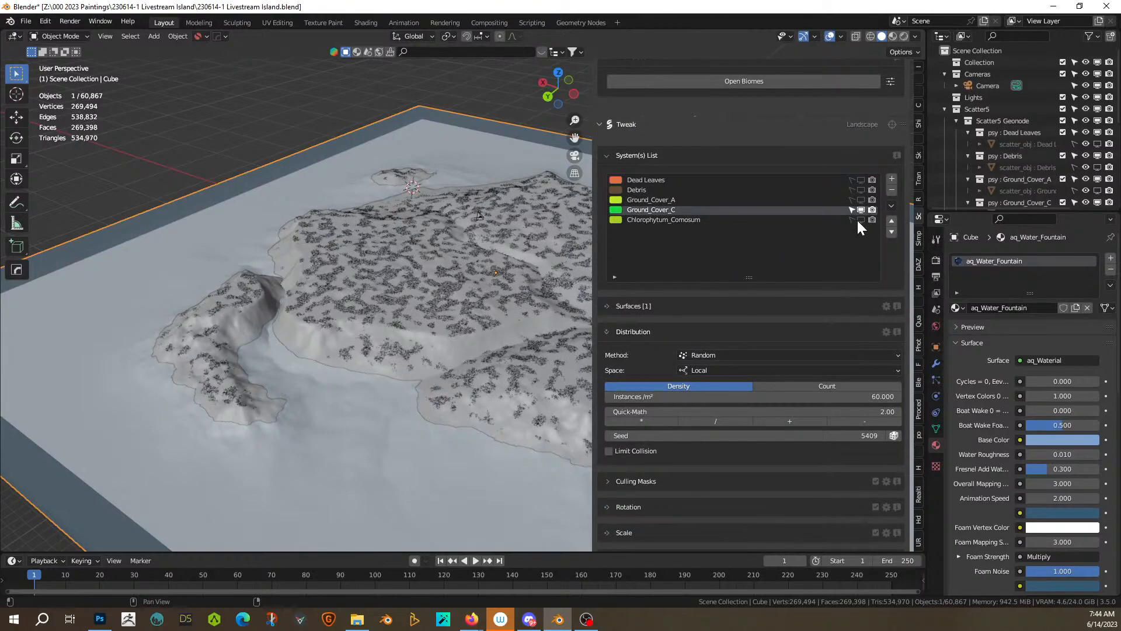
pyautogui.click(860, 219)
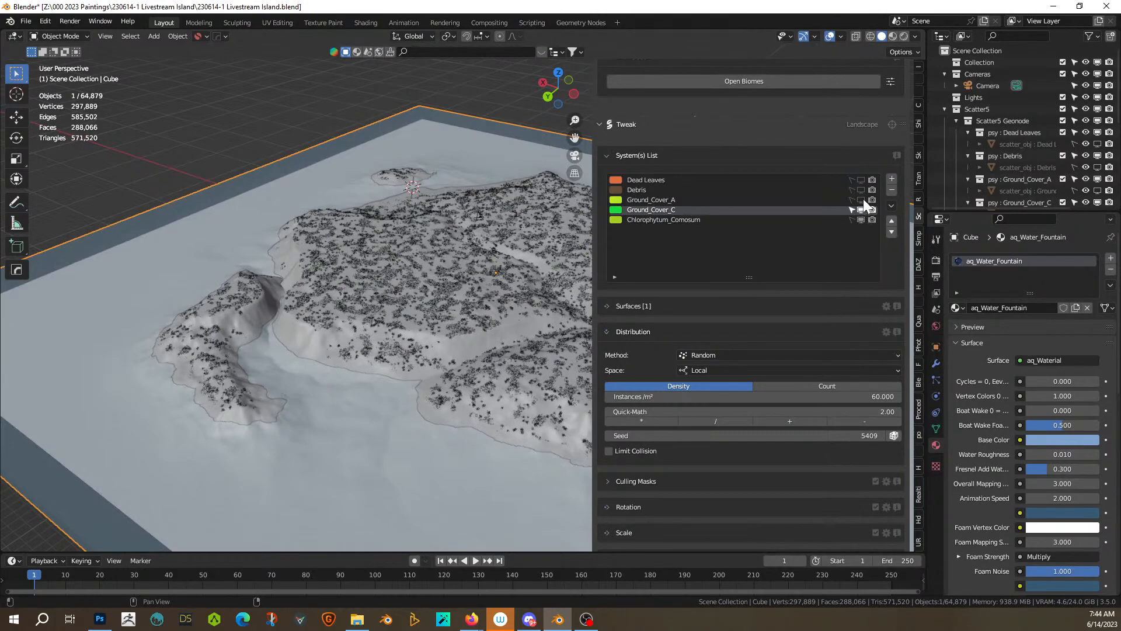
pyautogui.click(861, 199)
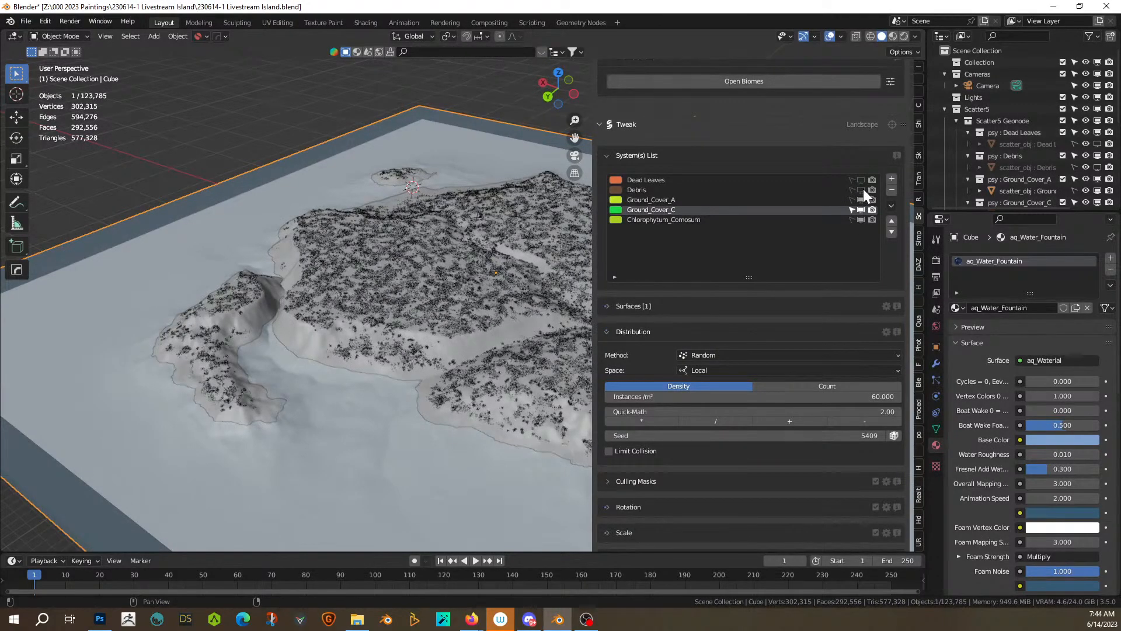
pyautogui.click(862, 189)
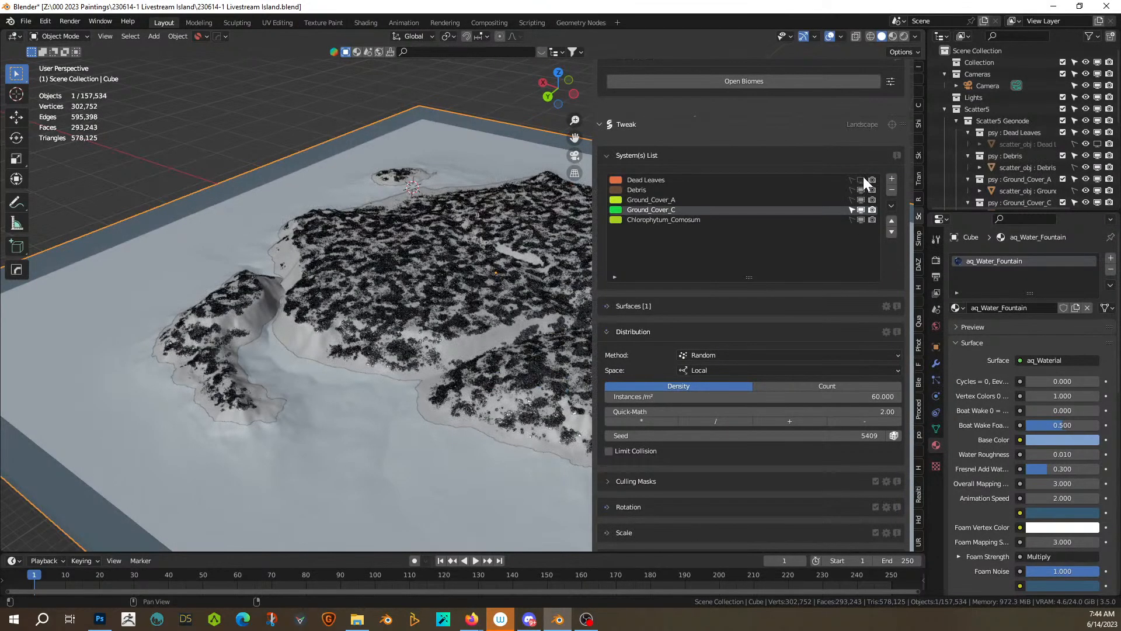
pyautogui.click(861, 179)
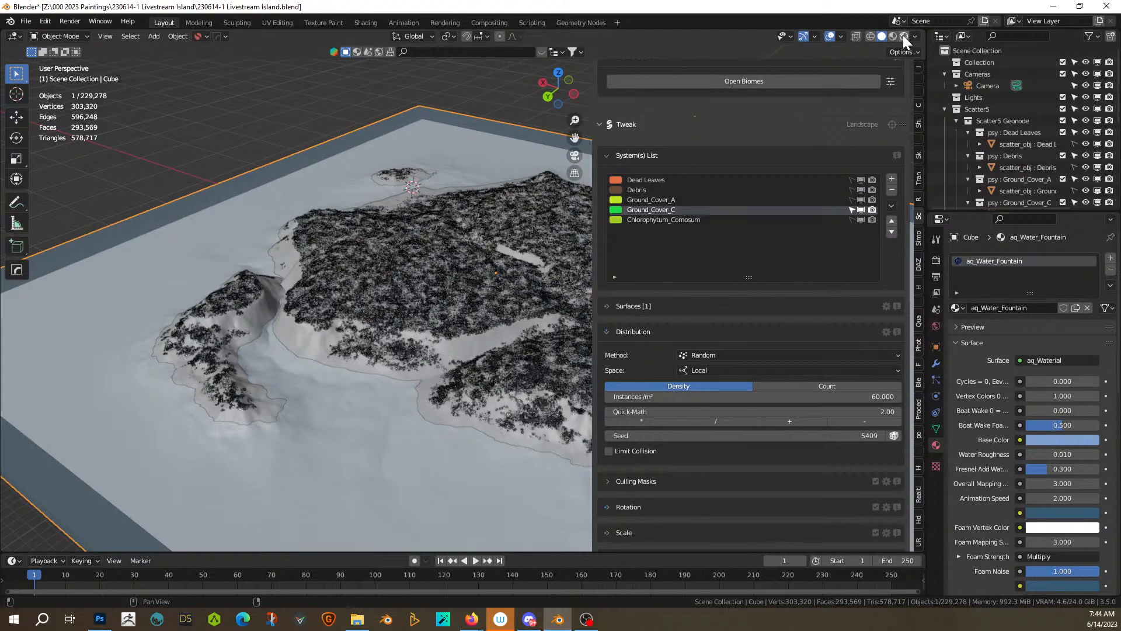
# Step: Switch the viewport to rendered shading and examine the scattered vegetation up close and along the island's cliffs and shore
pyautogui.click(902, 36)
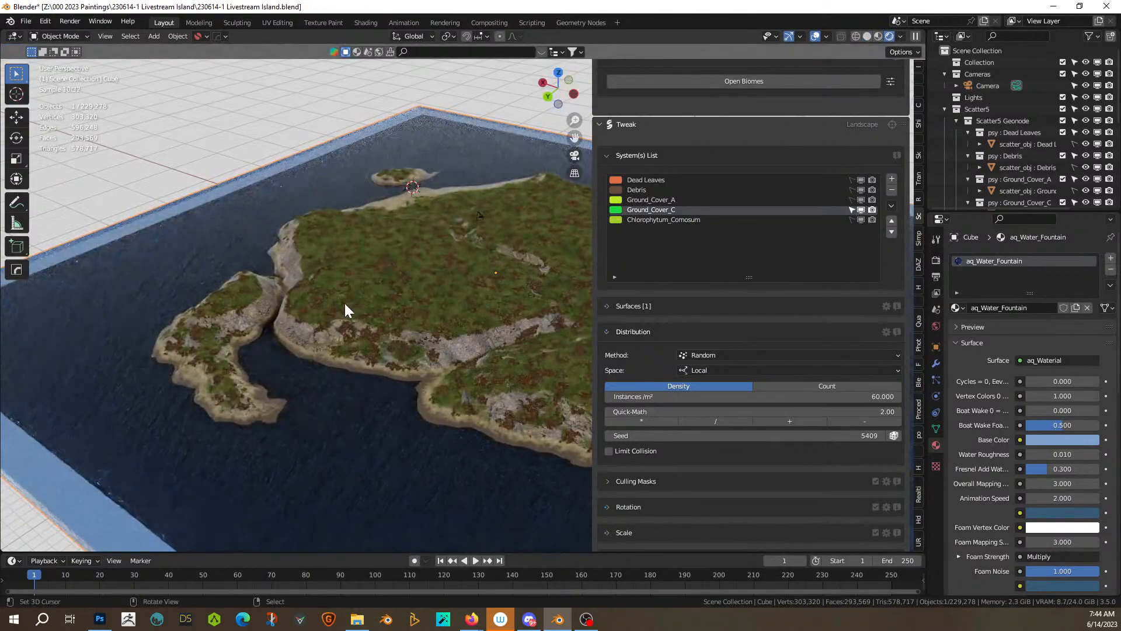
pyautogui.moveTo(344, 301); pyautogui.dragTo(291, 275, button='middle')
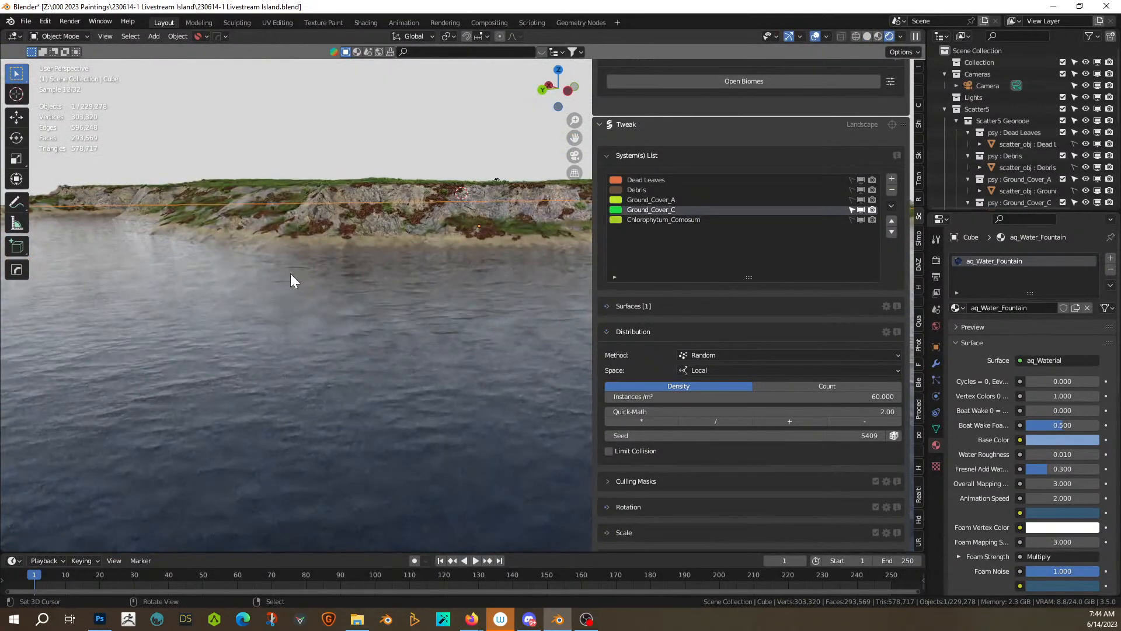
pyautogui.scroll(6, 274, 341)
pyautogui.moveTo(275, 341)
pyautogui.mouseDown(button='middle')
pyautogui.moveTo(254, 345)
pyautogui.moveTo(263, 348)
pyautogui.mouseUp(button='middle')
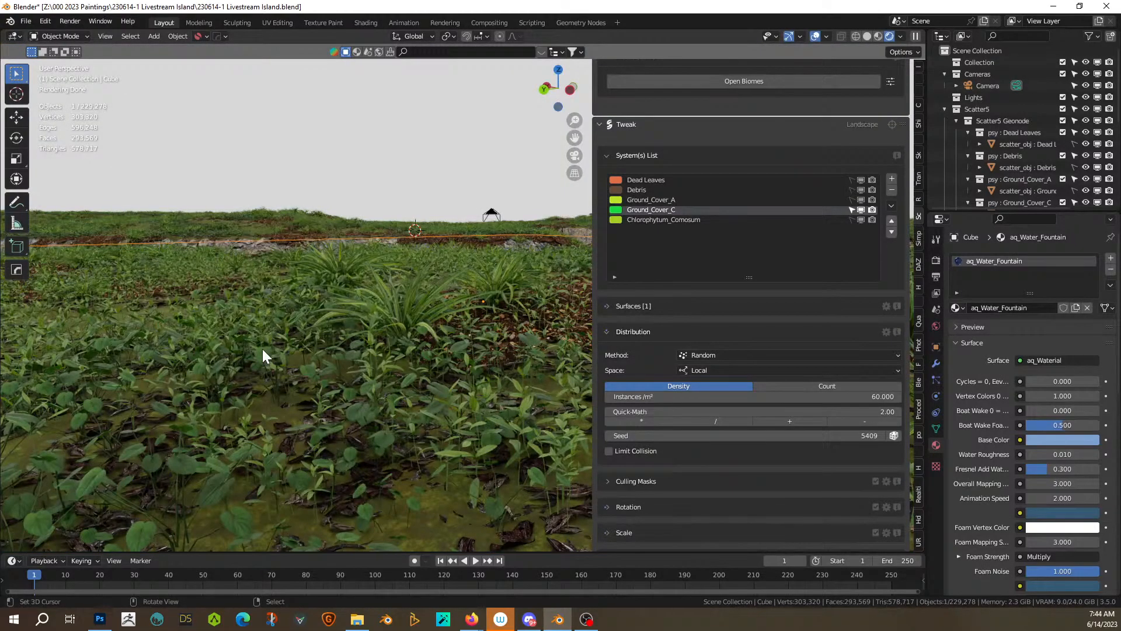
pyautogui.scroll(-3, 262, 350)
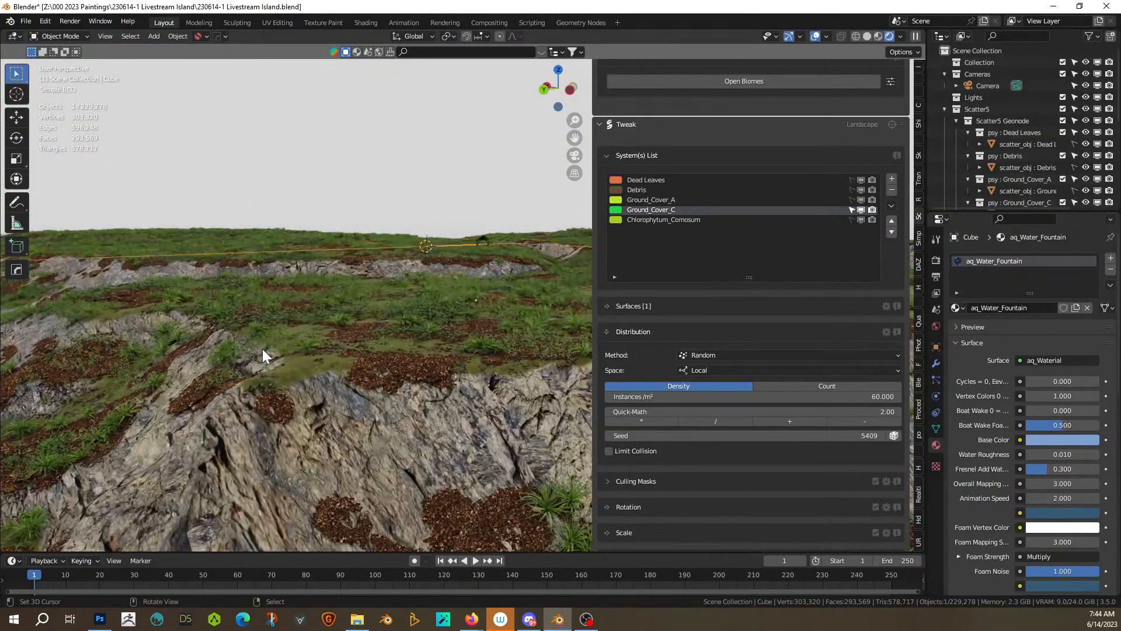
pyautogui.scroll(-5, 261, 349)
pyautogui.moveTo(199, 359); pyautogui.dragTo(246, 365, button='middle')
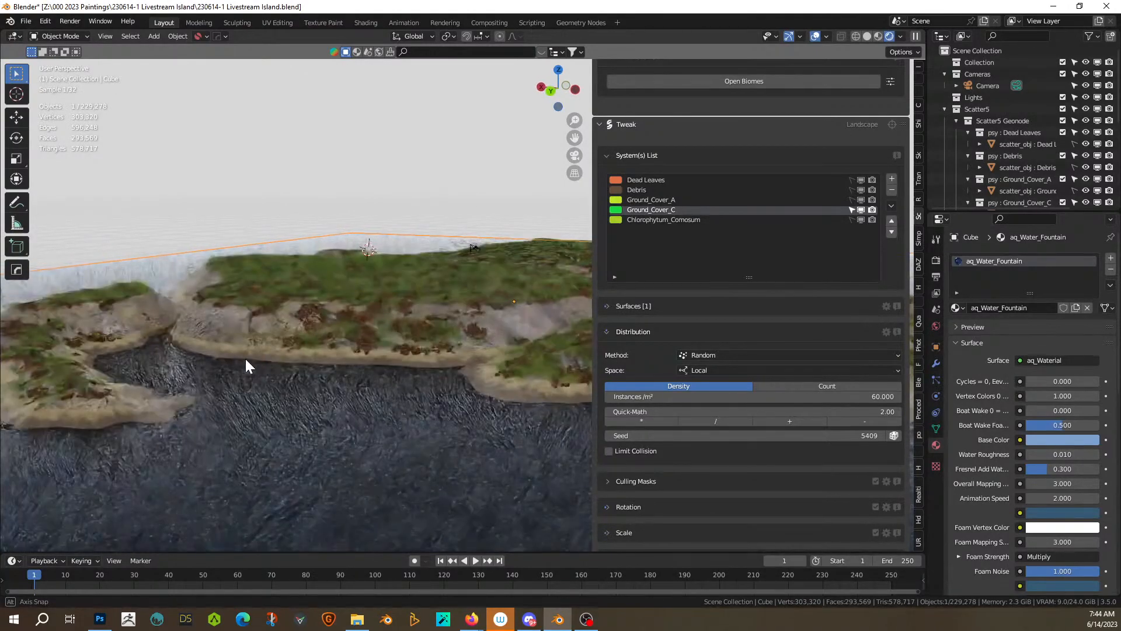
# Step: Halve the Dead Leaves system's density to 24 instances/m² and compare the island with that system hidden and shown
pyautogui.click(646, 180)
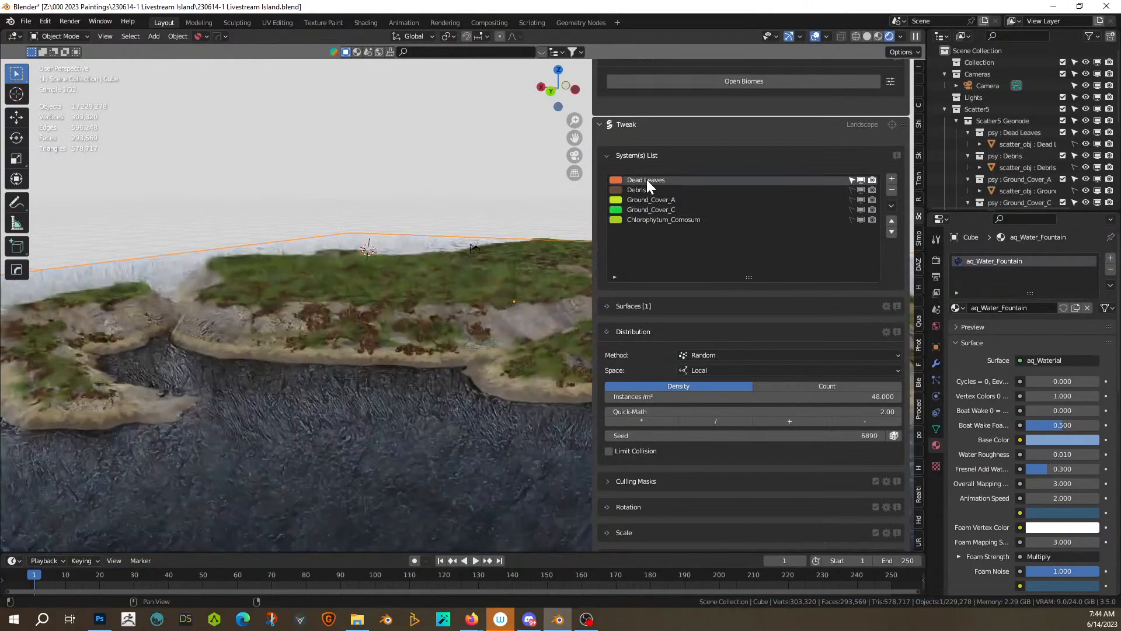
pyautogui.click(720, 419)
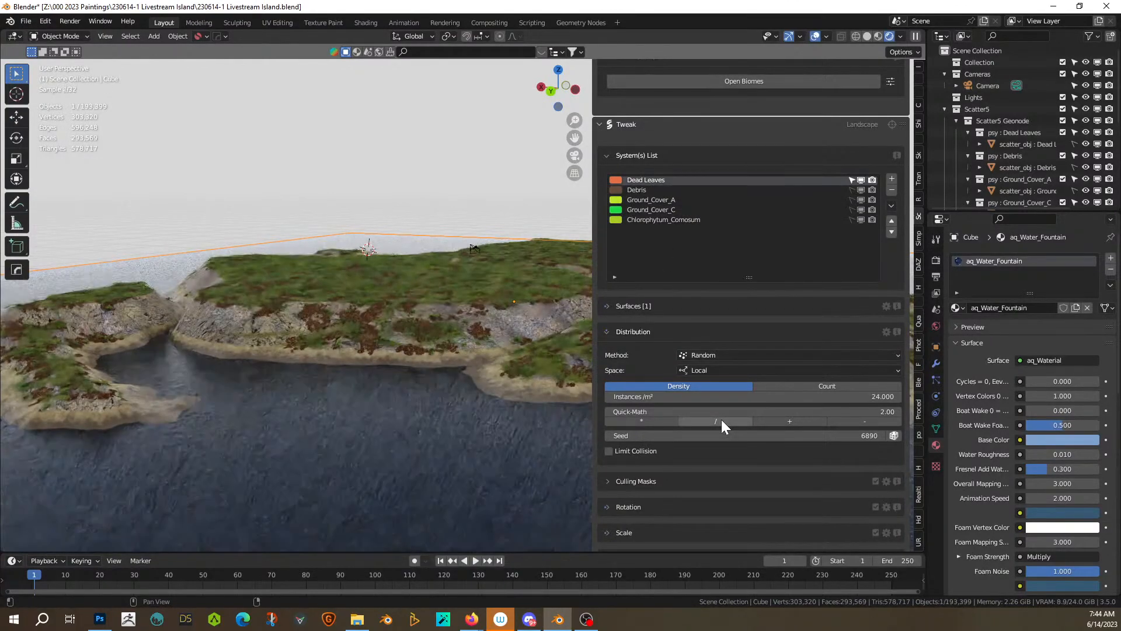
pyautogui.click(862, 181)
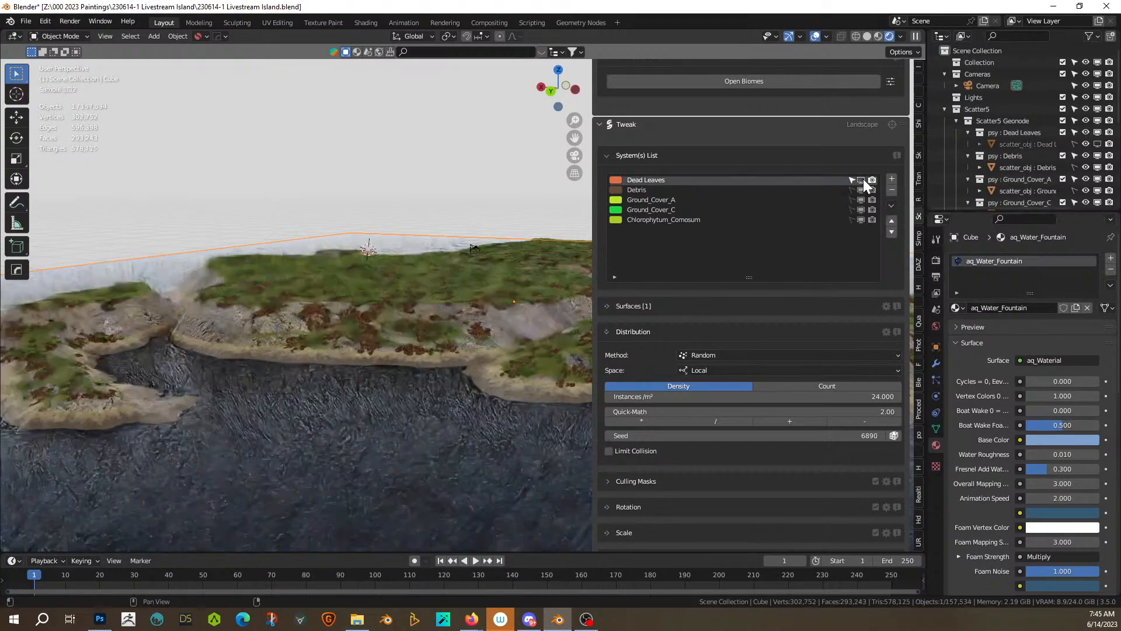
pyautogui.click(862, 181)
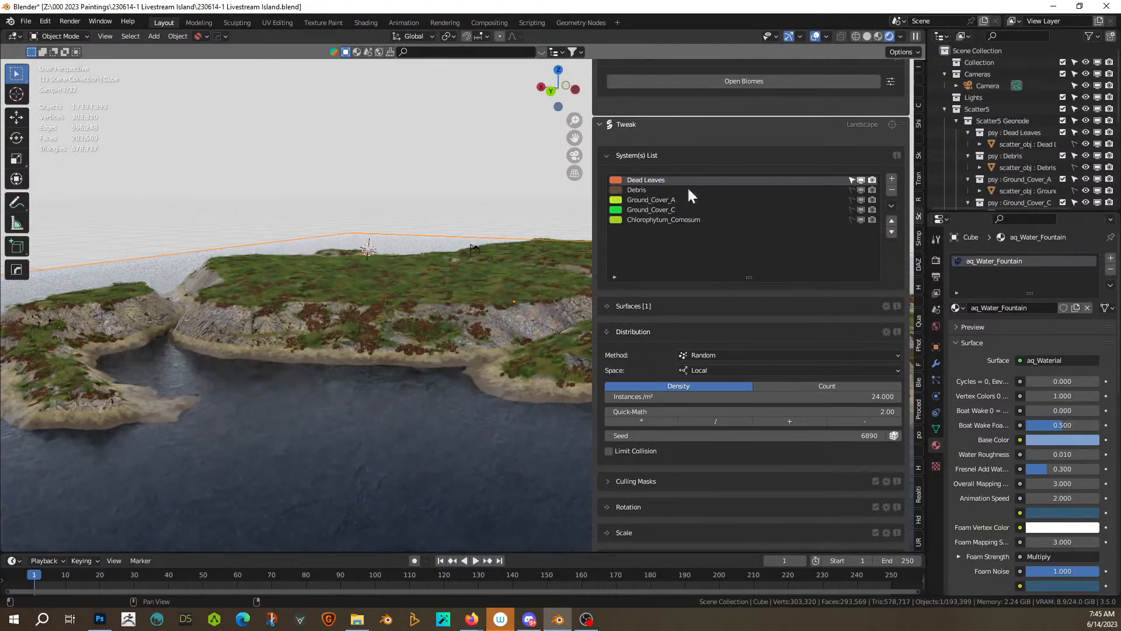
# Step: Reduce the Debris system's density in two halvings to 3.75 instances/m², checking the cliffs between them
pyautogui.click(840, 191)
pyautogui.click(709, 422)
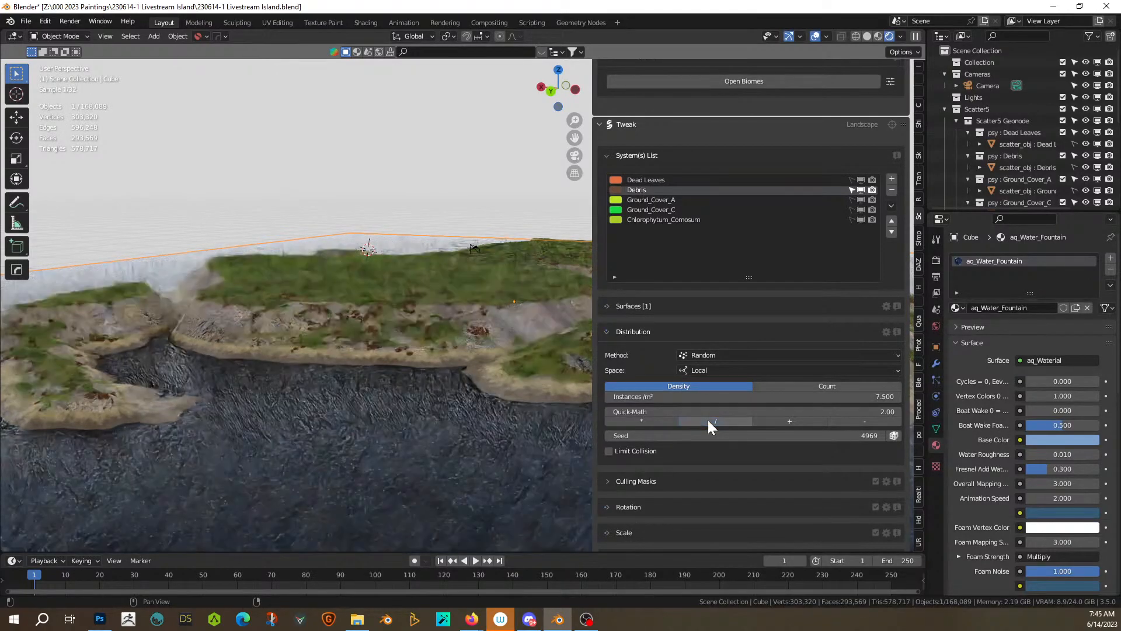
pyautogui.scroll(2, 292, 411)
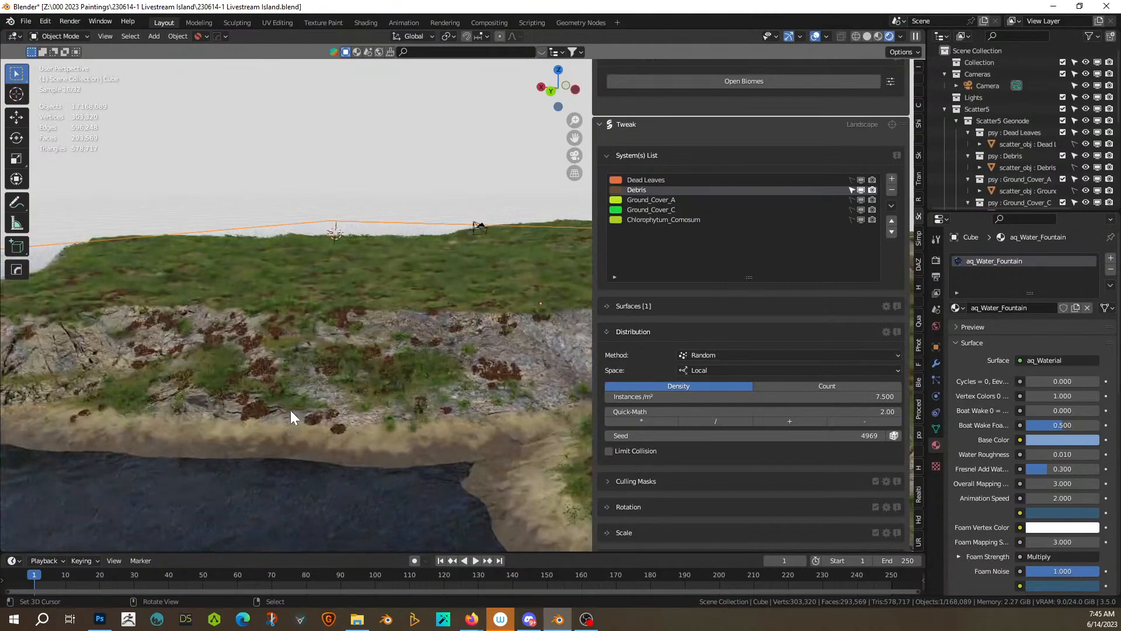
pyautogui.scroll(4, 289, 412)
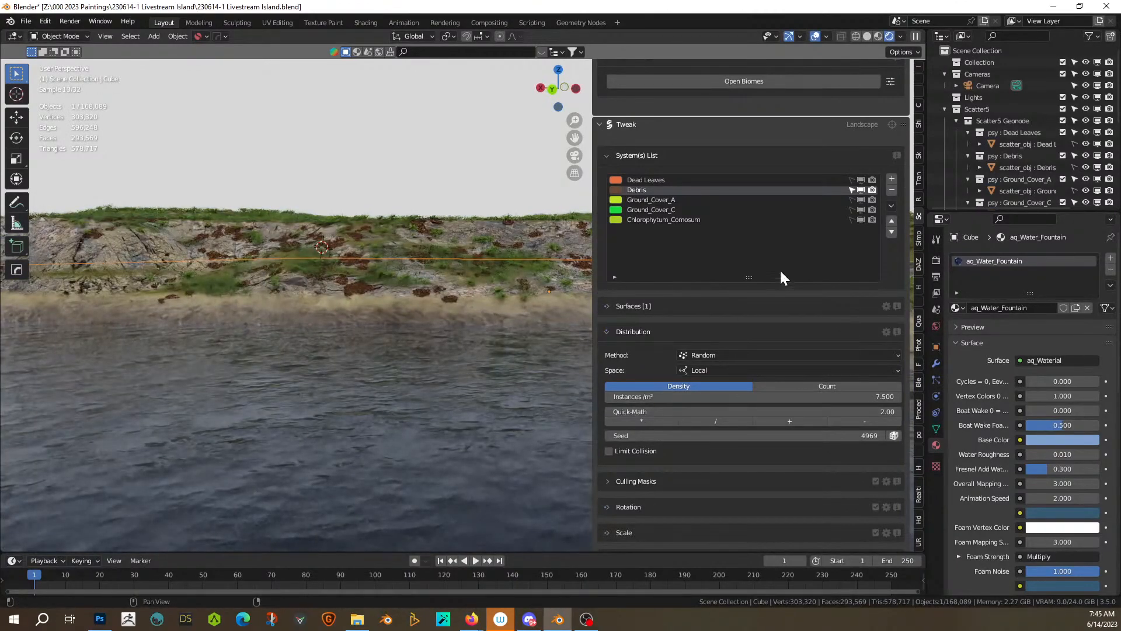
pyautogui.click(722, 420)
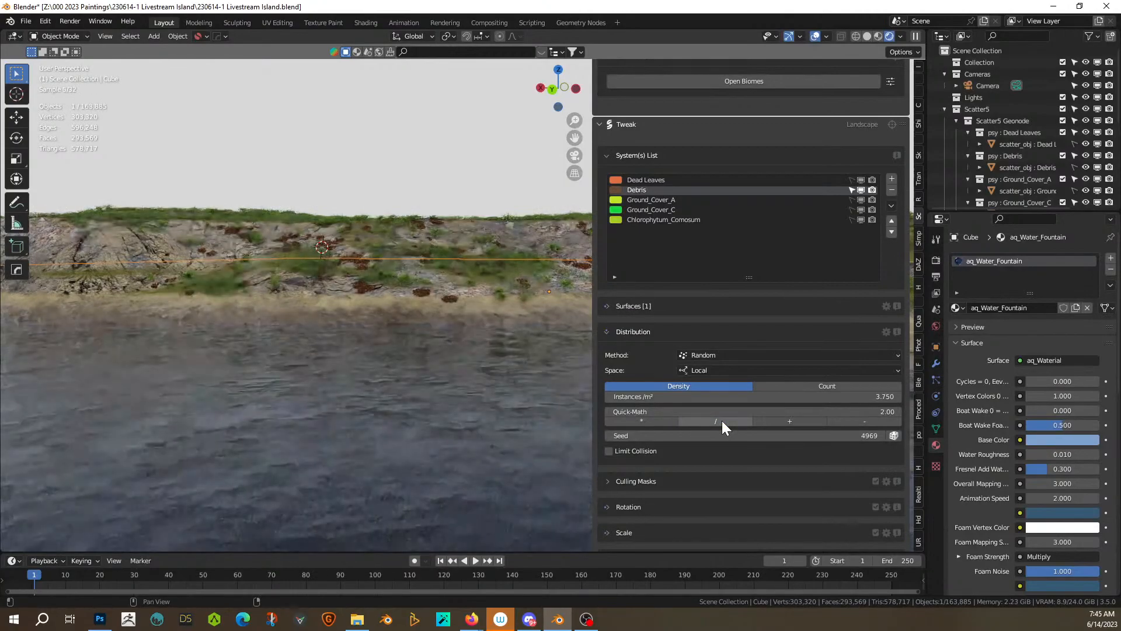
# Step: Check the Debris scatter across the island and remove the Debris system from the scatter systems
pyautogui.moveTo(419, 321); pyautogui.dragTo(533, 307, button='middle')
pyautogui.click(861, 190)
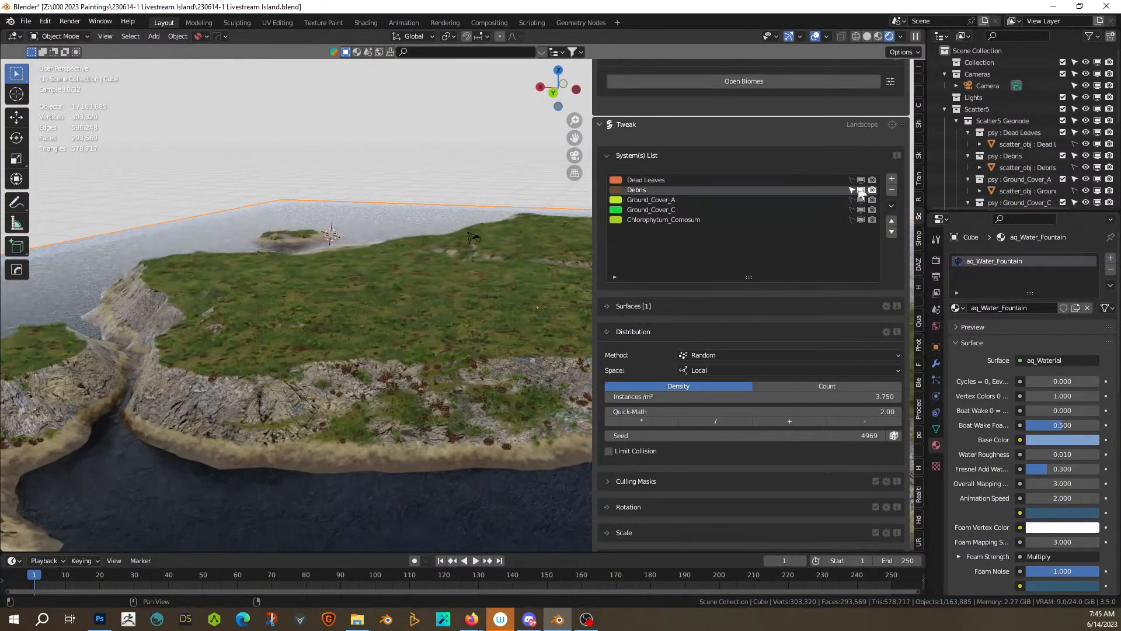
pyautogui.click(891, 191)
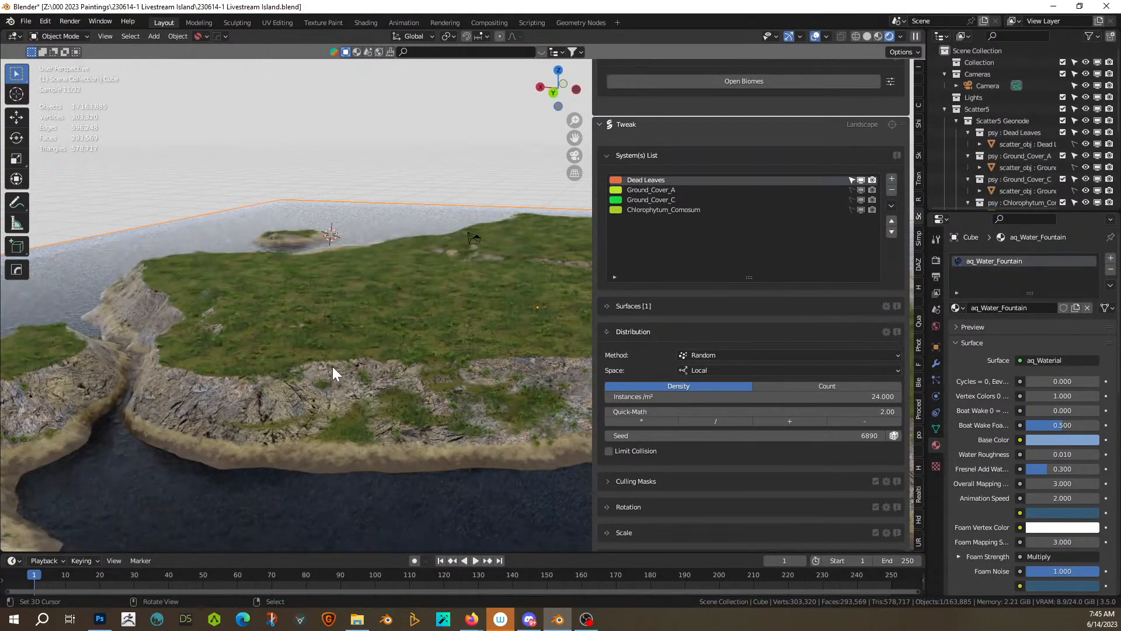
# Step: Open the biome library, widen its window and display the Moss Grounds collection of AssetKit
pyautogui.scroll(6, 737, 314)
pyautogui.click(728, 241)
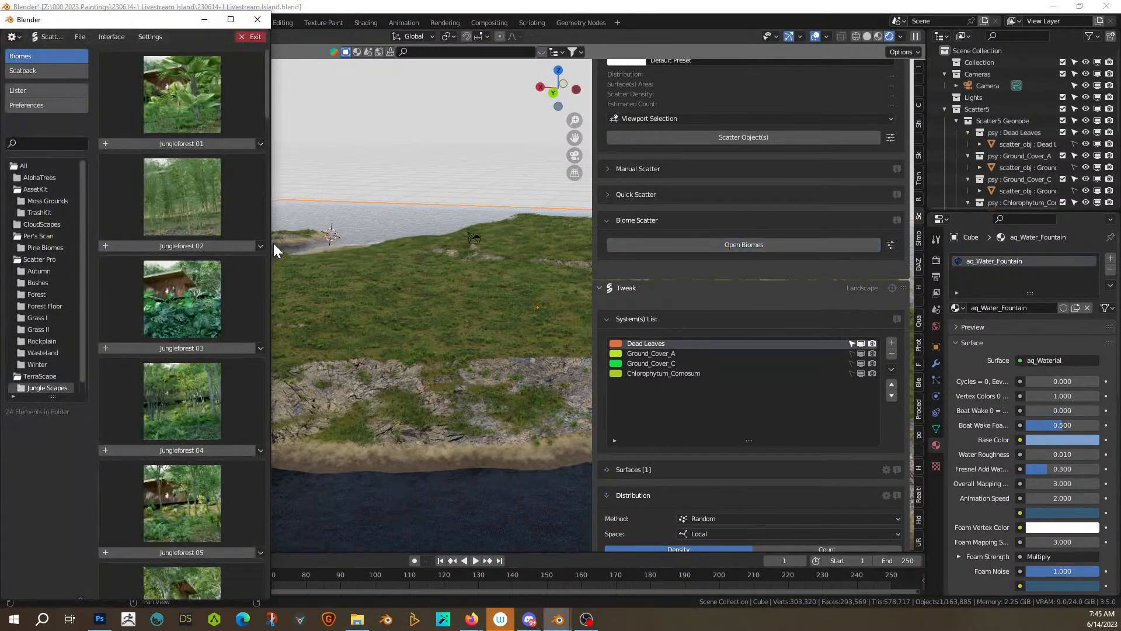
pyautogui.moveTo(270, 240); pyautogui.dragTo(501, 250)
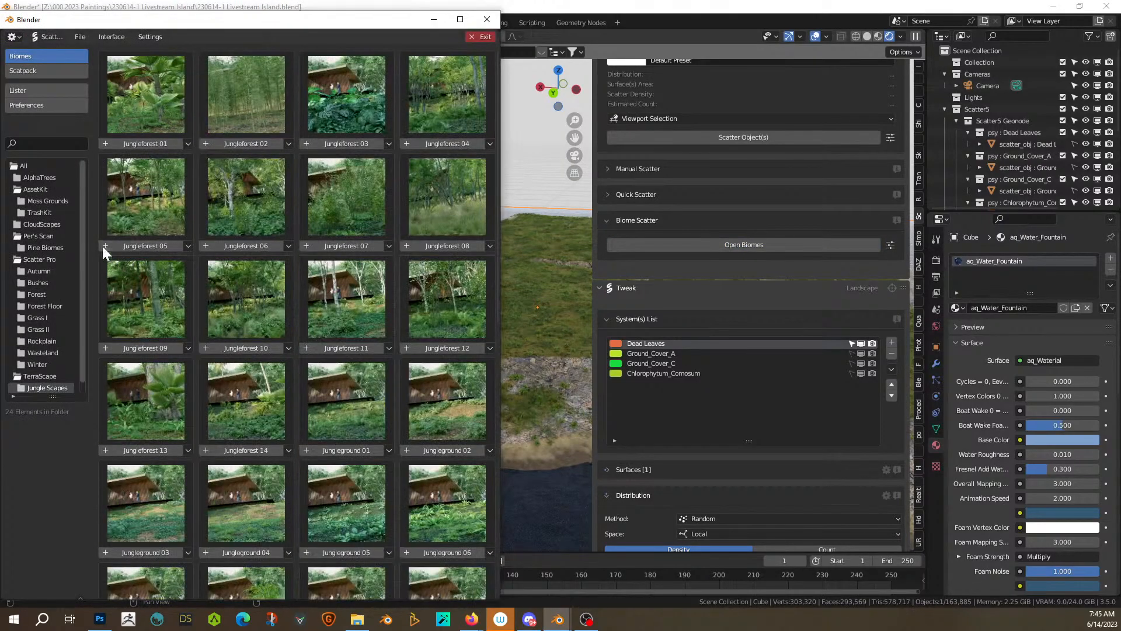
pyautogui.click(35, 202)
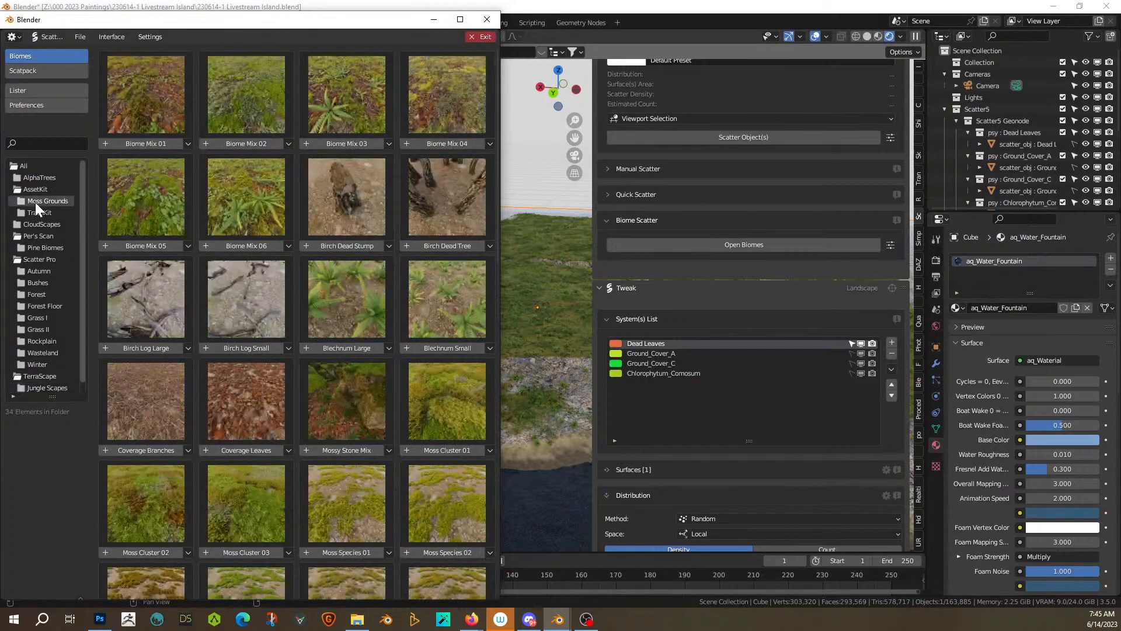
# Step: Scatter the Moss Species 05 biome on the island, dismiss the heavy-scatter notice and close the biome library
pyautogui.scroll(-3, 338, 456)
pyautogui.scroll(-5, 338, 457)
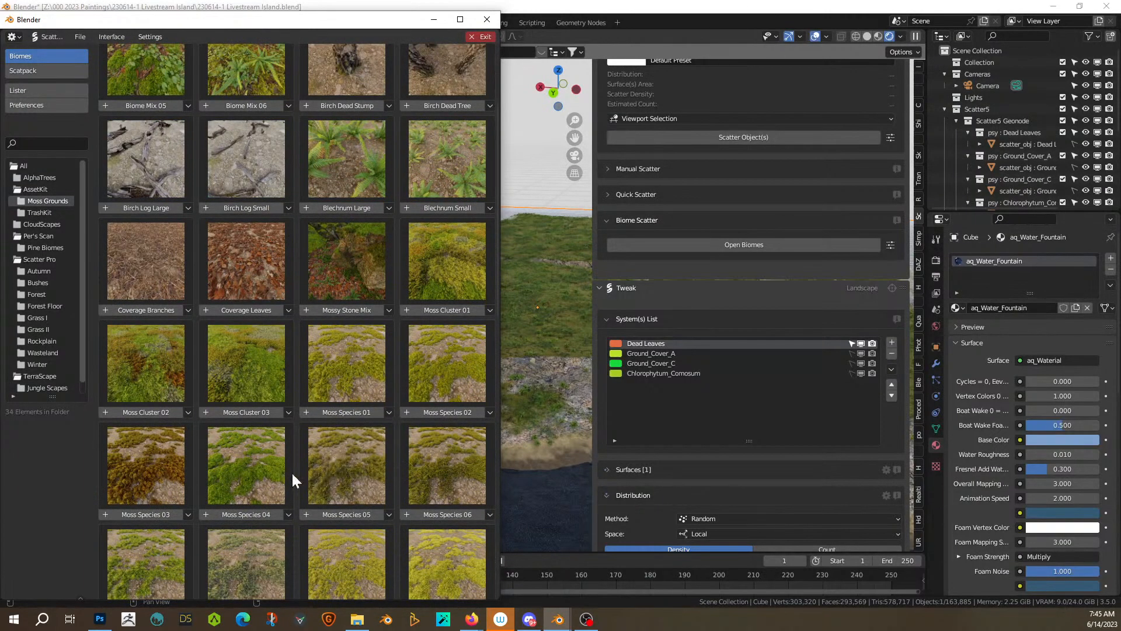
pyautogui.moveTo(344, 517)
pyautogui.click(348, 514)
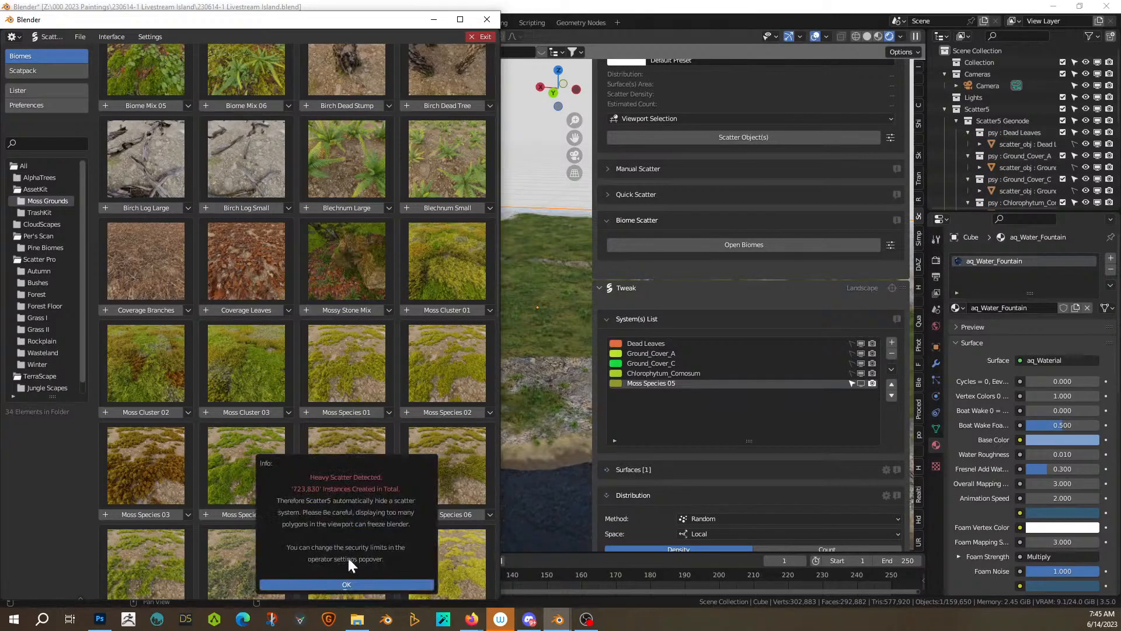
pyautogui.click(344, 584)
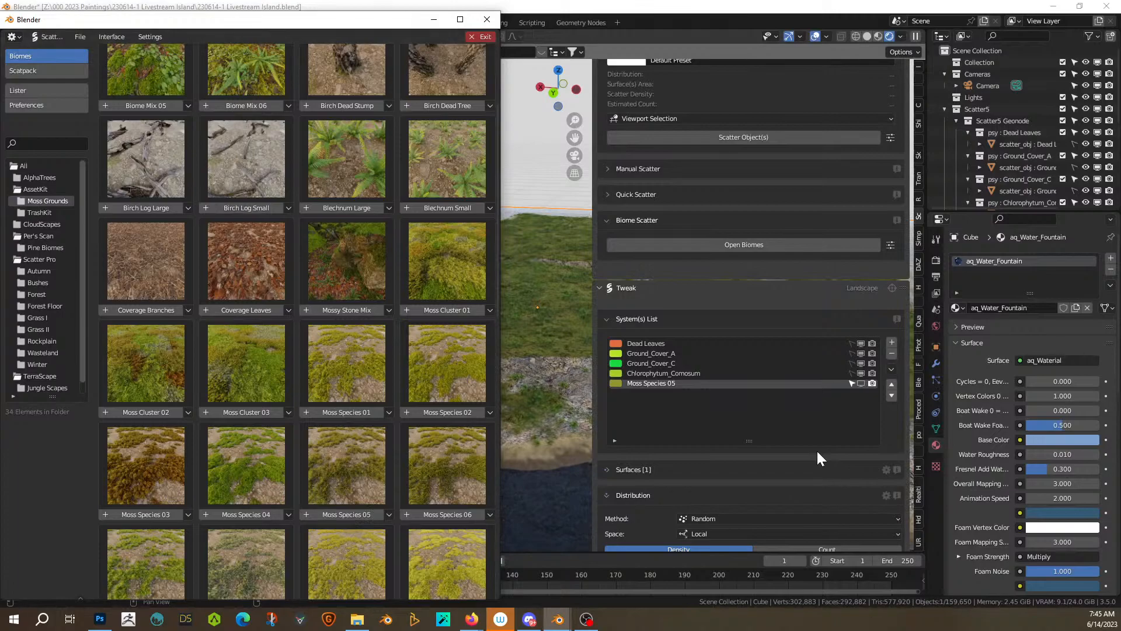
pyautogui.click(487, 20)
# Step: Enable the elevation limit of the Moss Species 05 system and set its method to Altitude
pyautogui.scroll(-6, 827, 412)
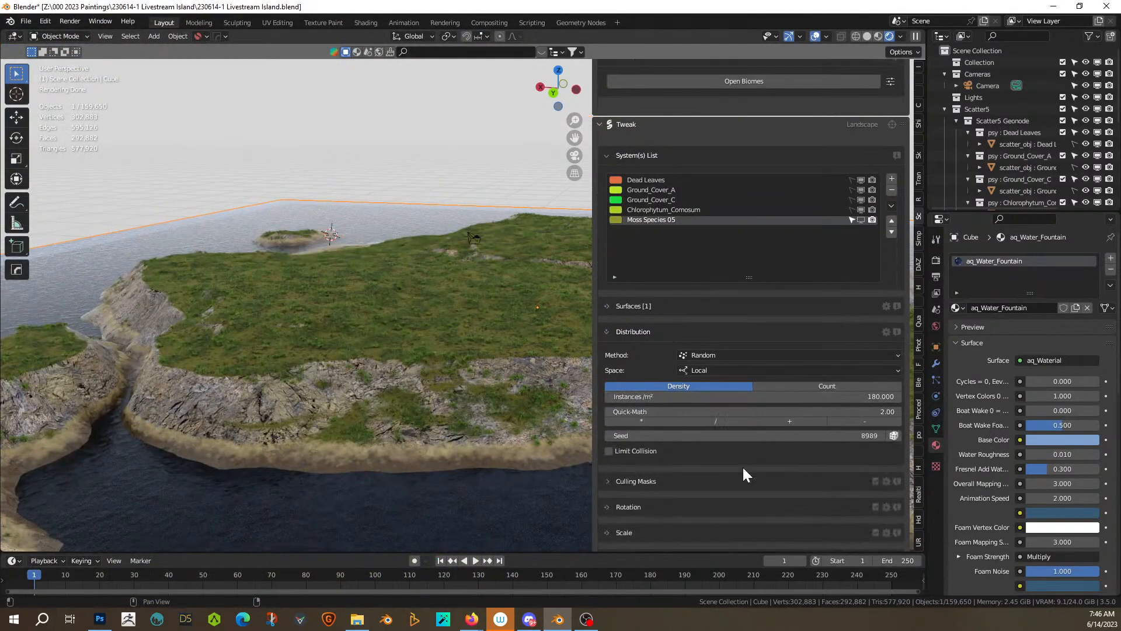
pyautogui.scroll(-8, 682, 450)
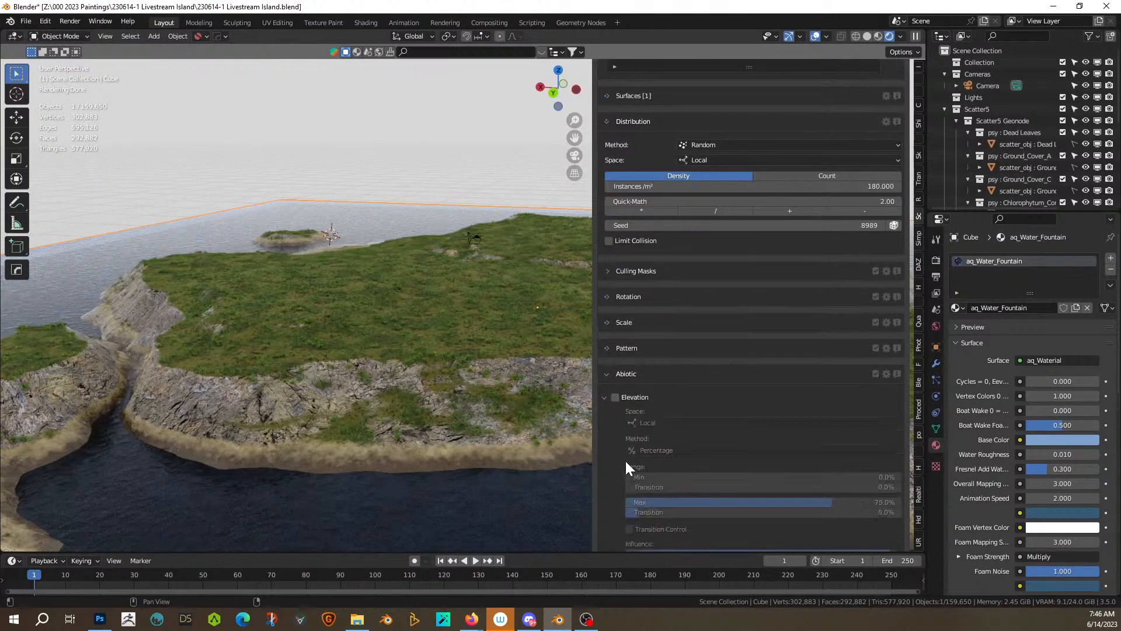
pyautogui.click(617, 397)
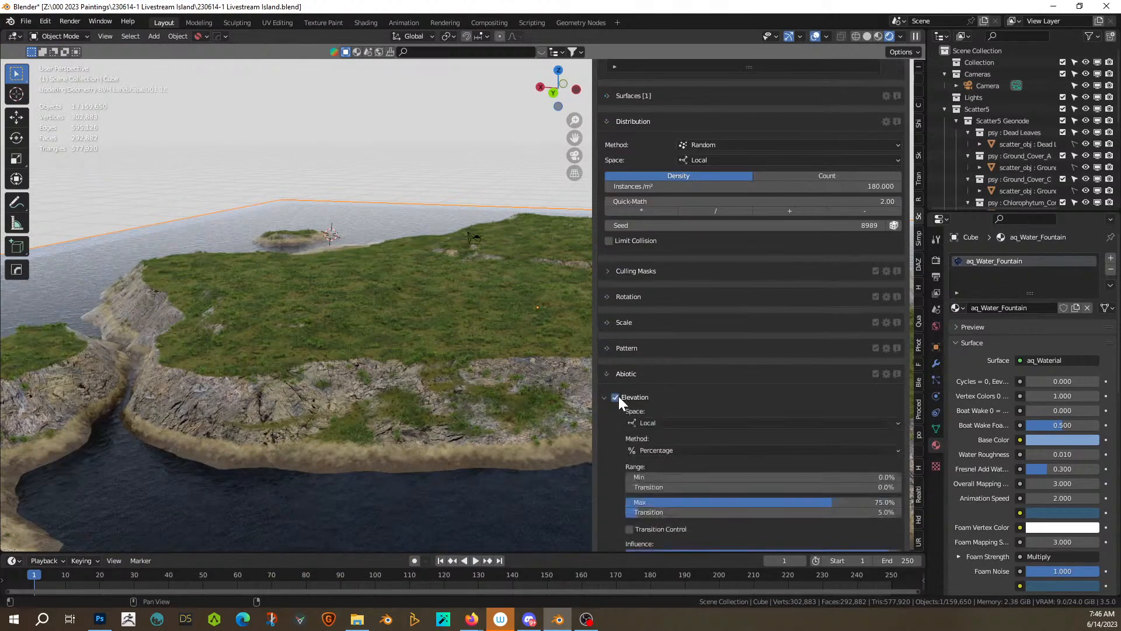
pyautogui.click(654, 449)
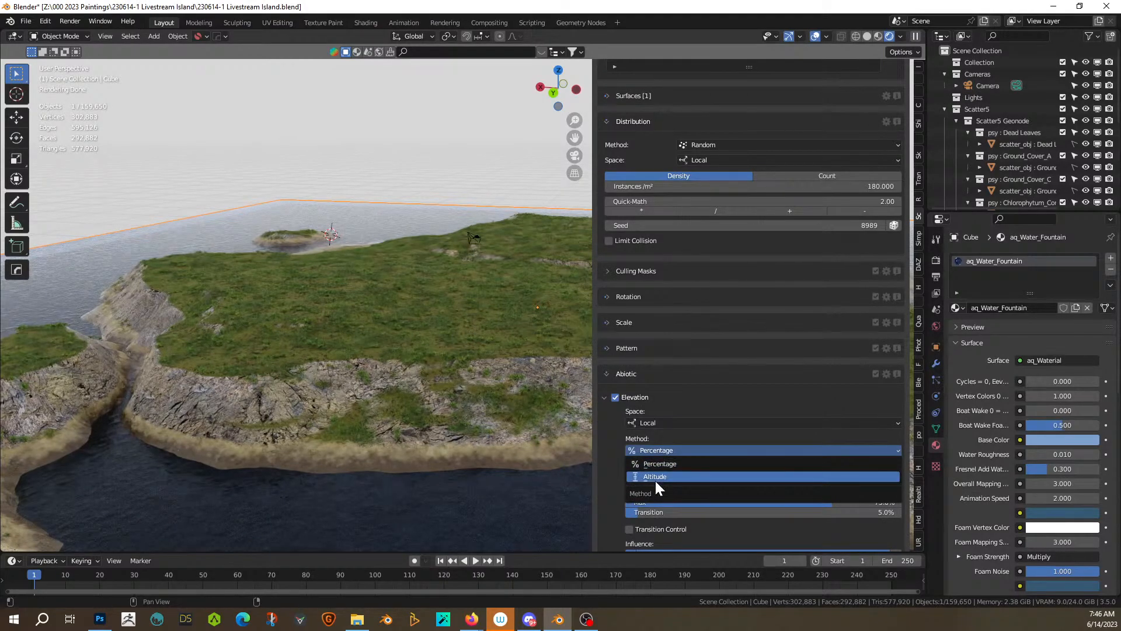
pyautogui.click(655, 480)
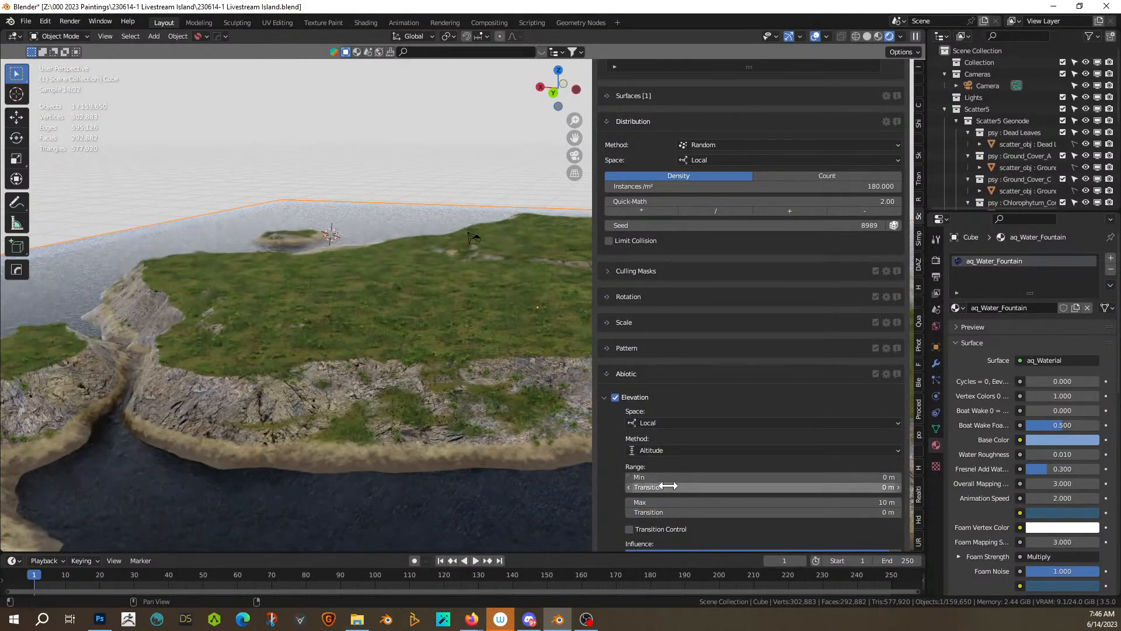
# Step: Set the minimum altitude of Moss Species 05 to 2.2 m with a transition of 0.25 m
pyautogui.click(675, 478)
pyautogui.write('2.2')
pyautogui.press('Return')
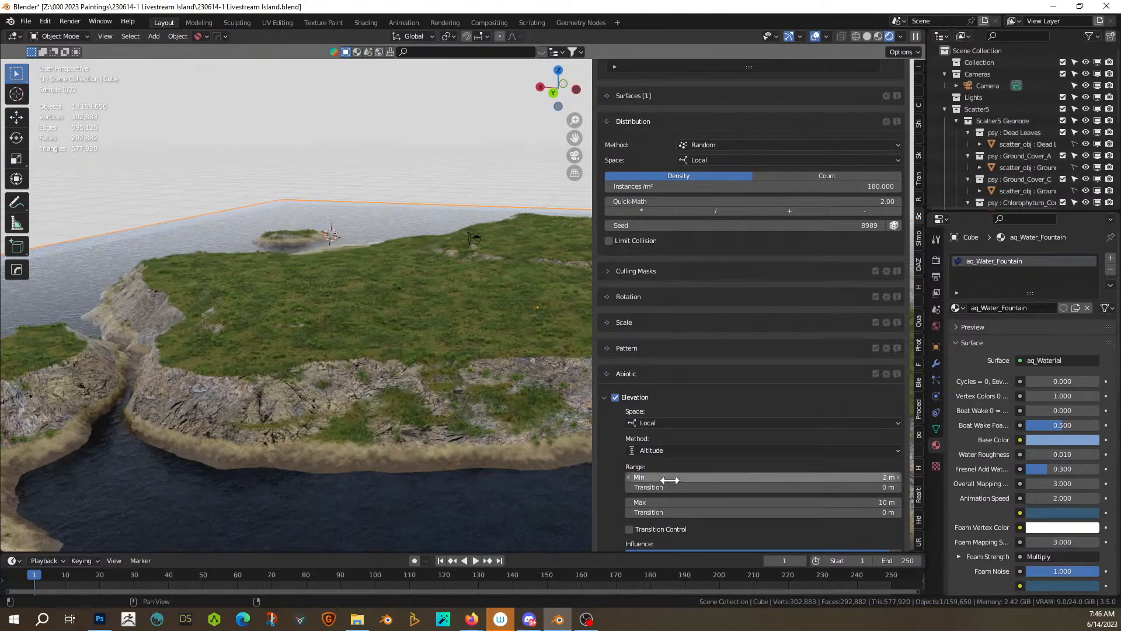
pyautogui.click(680, 488)
pyautogui.write('.25')
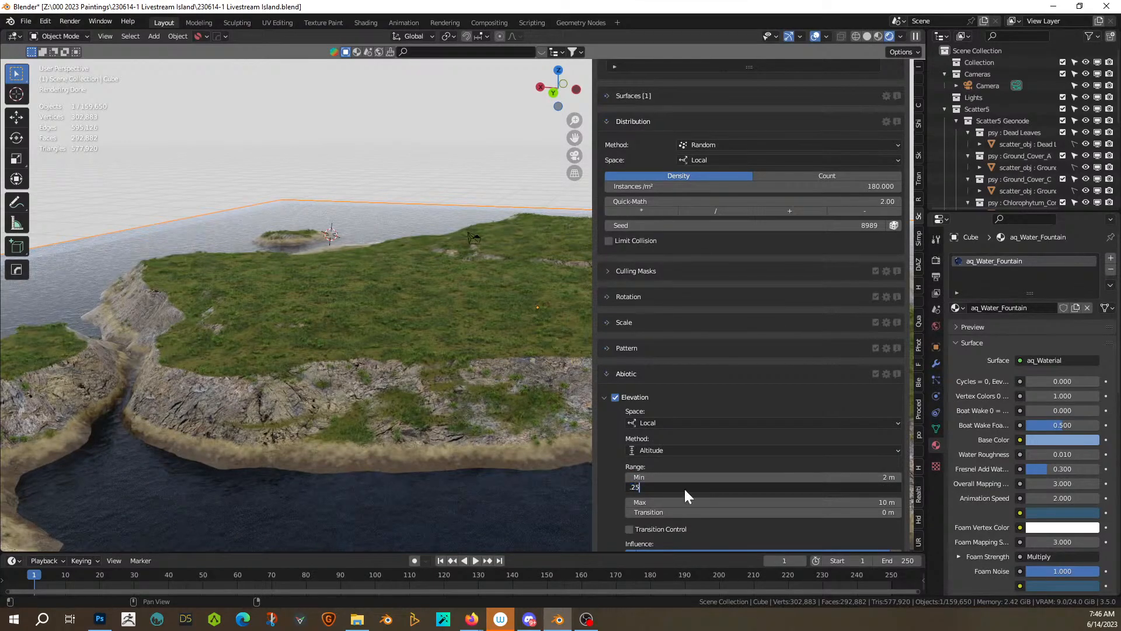
pyautogui.press('Return')
# Step: Enable the slope limit of Moss Species 05 with a maximum of 25° and save the file
pyautogui.scroll(-5, 705, 470)
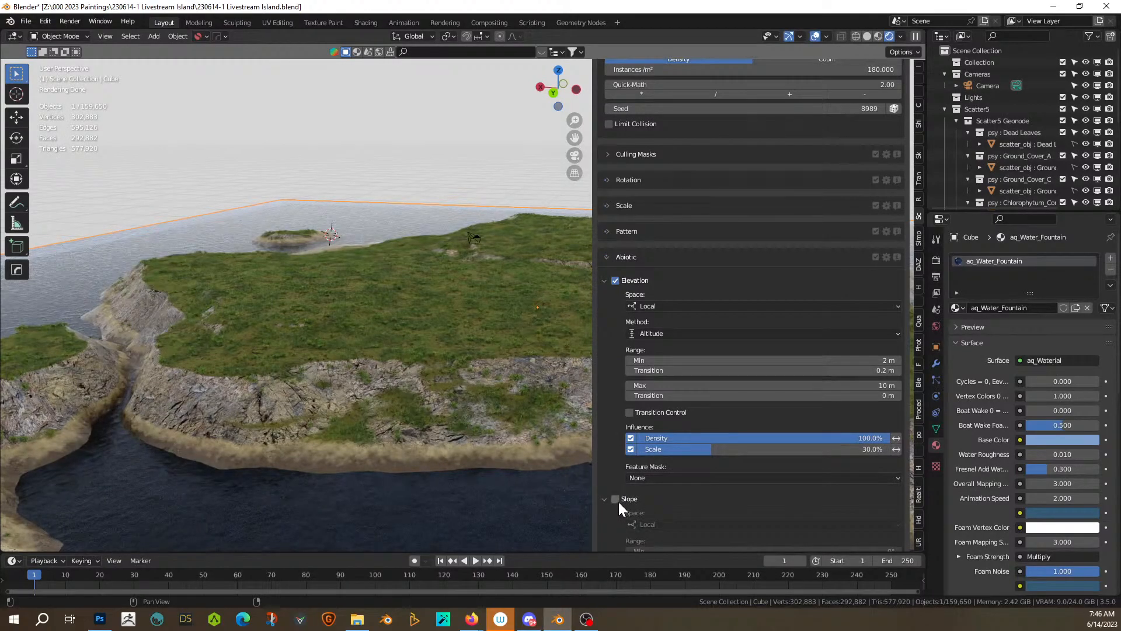
pyautogui.click(617, 501)
pyautogui.scroll(-4, 703, 500)
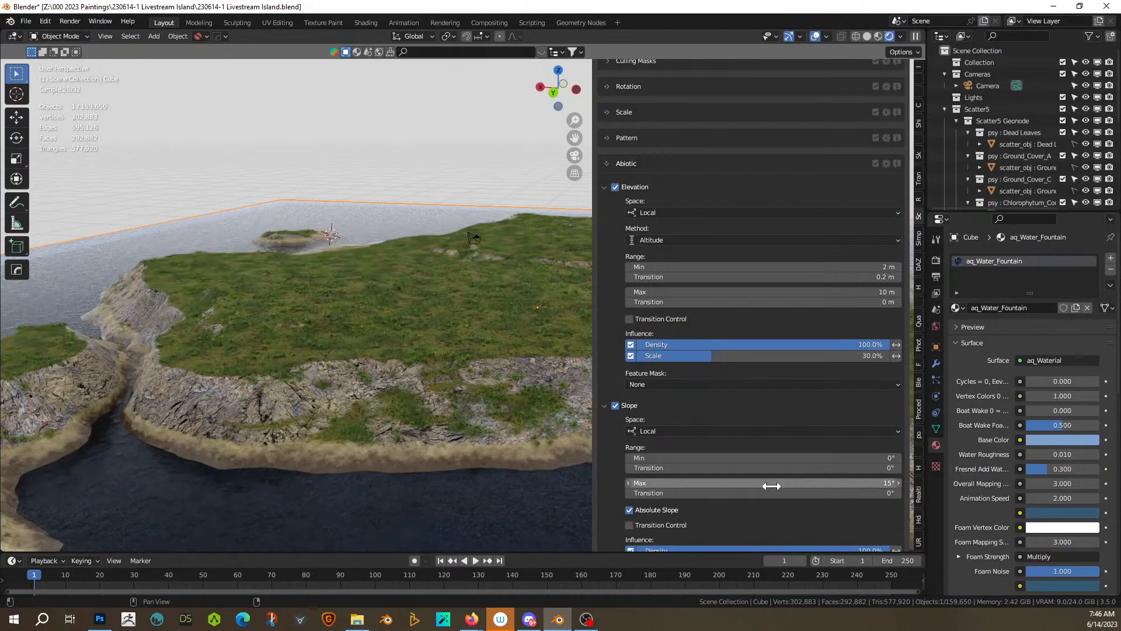
pyautogui.click(772, 486)
pyautogui.write('25')
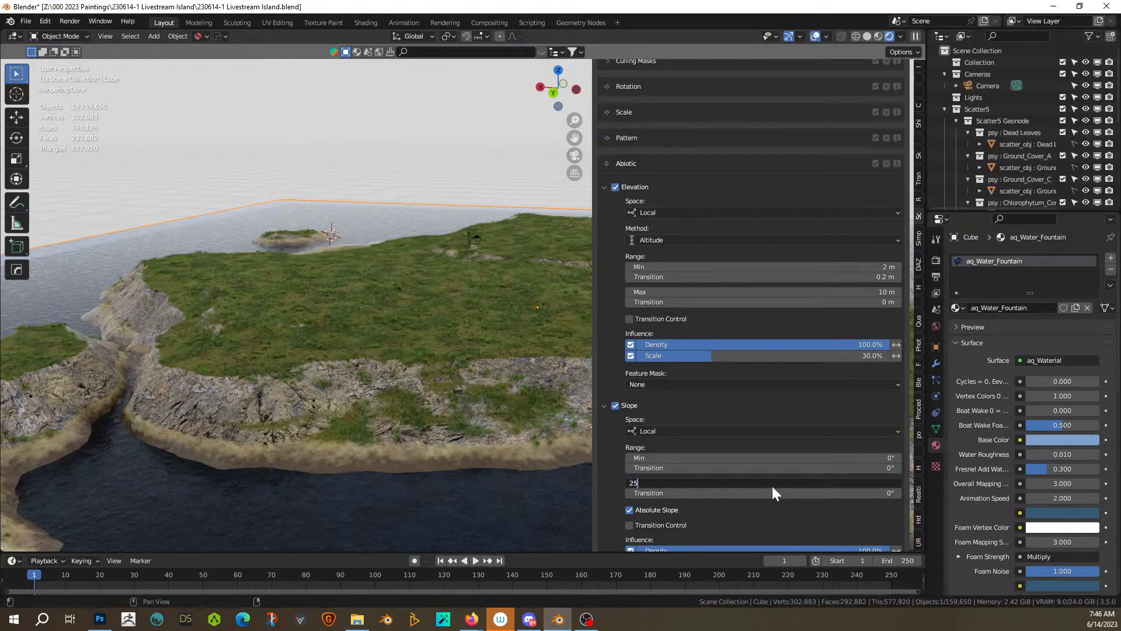
pyautogui.press('Return')
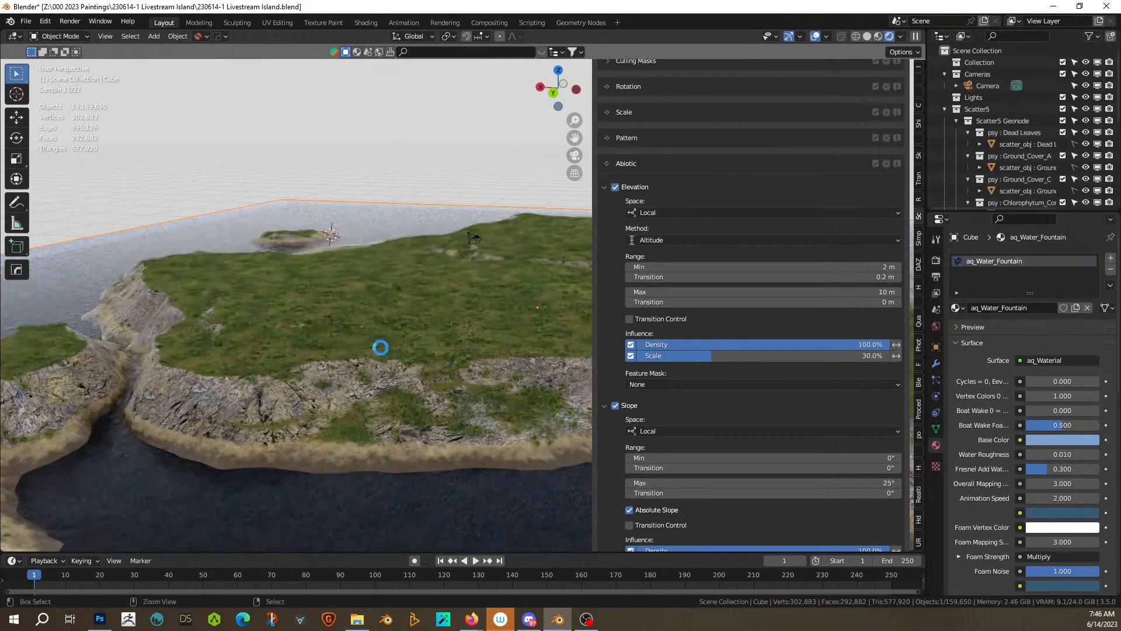
pyautogui.hotkey('ctrl', 's')
# Step: Show the Moss Species 05 system in the viewport and inspect its coverage on the cliffs up close
pyautogui.scroll(8, 790, 164)
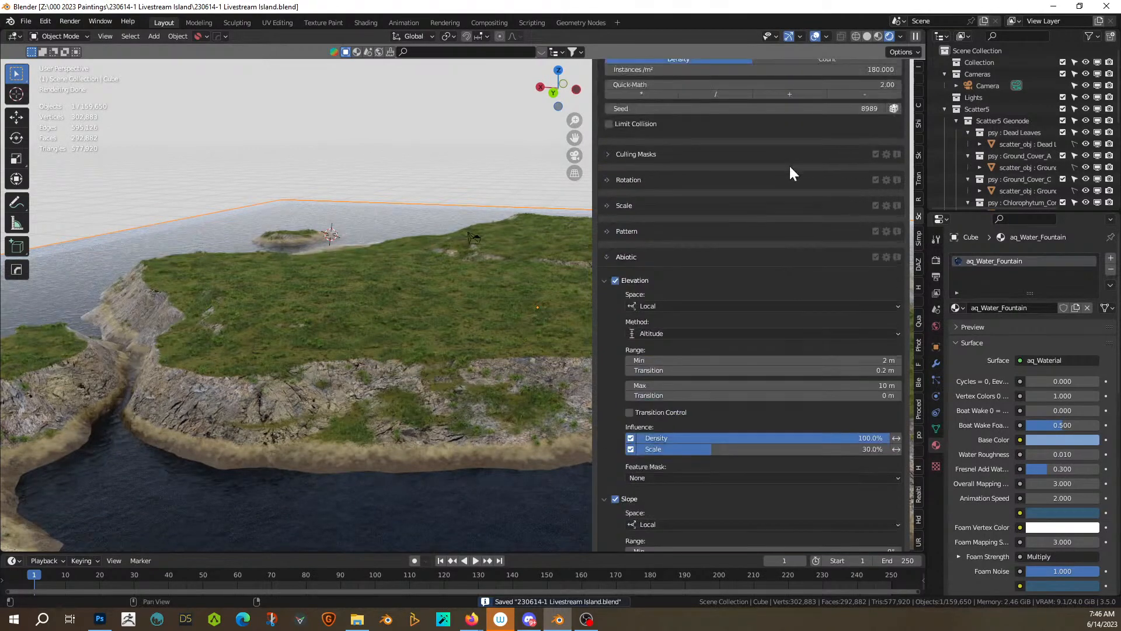
pyautogui.scroll(8, 789, 165)
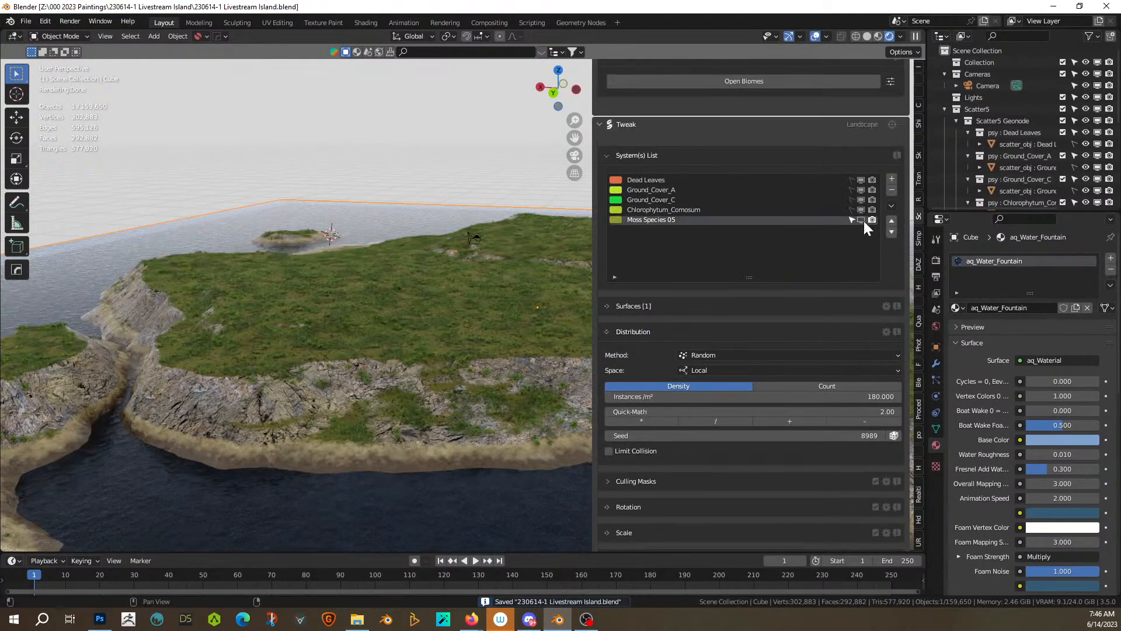
pyautogui.click(863, 220)
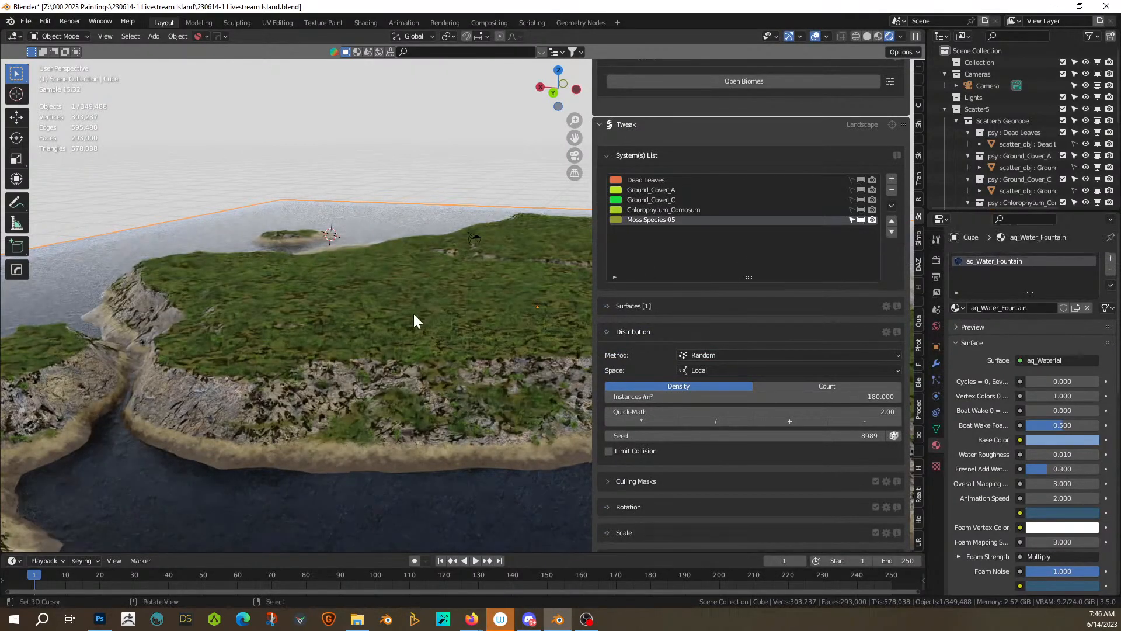
pyautogui.moveTo(415, 329); pyautogui.dragTo(427, 313, button='middle')
pyautogui.scroll(4, 426, 311)
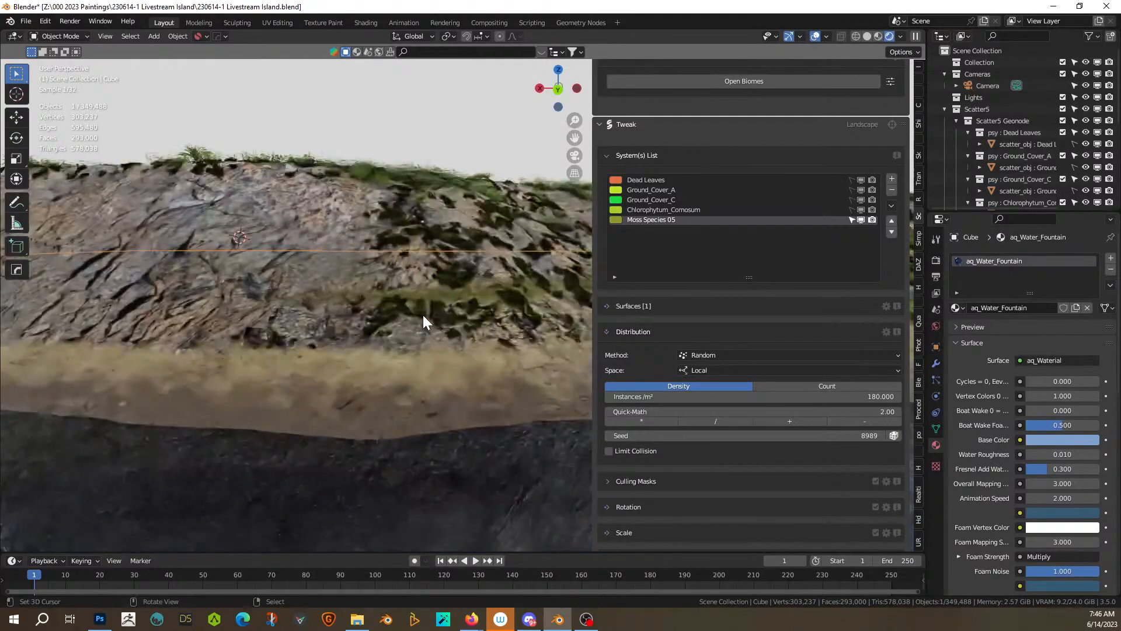
pyautogui.moveTo(404, 325); pyautogui.dragTo(393, 326, button='middle')
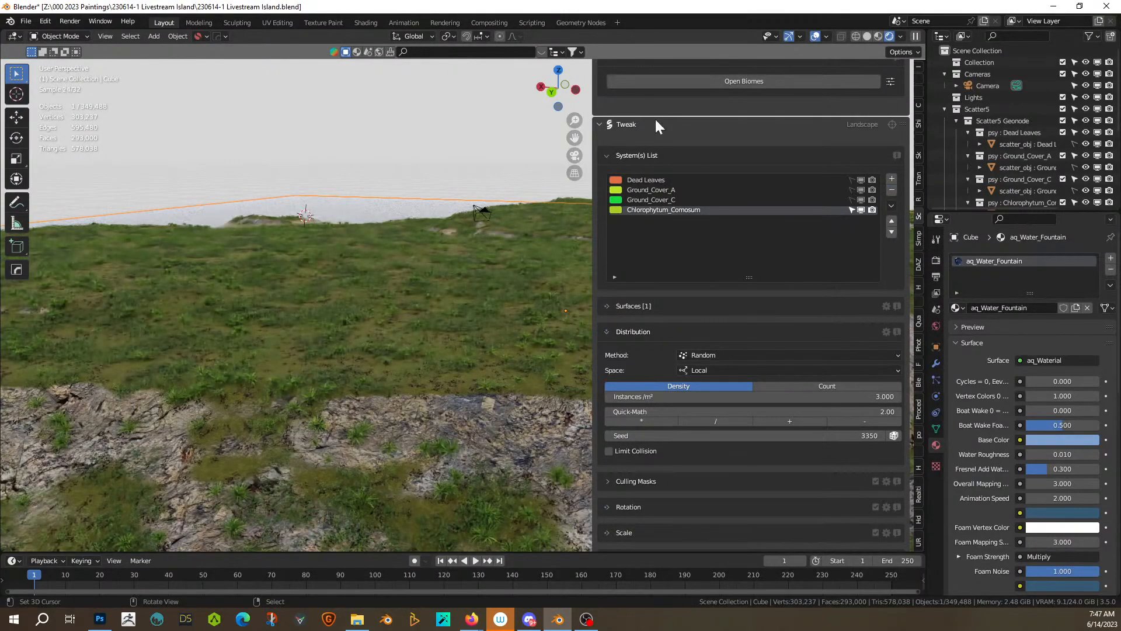
# Step: Switch the viewport to solid shading, open the biome library and widen it to browse the Moss Grounds biomes
pyautogui.click(869, 34)
pyautogui.scroll(5, 727, 126)
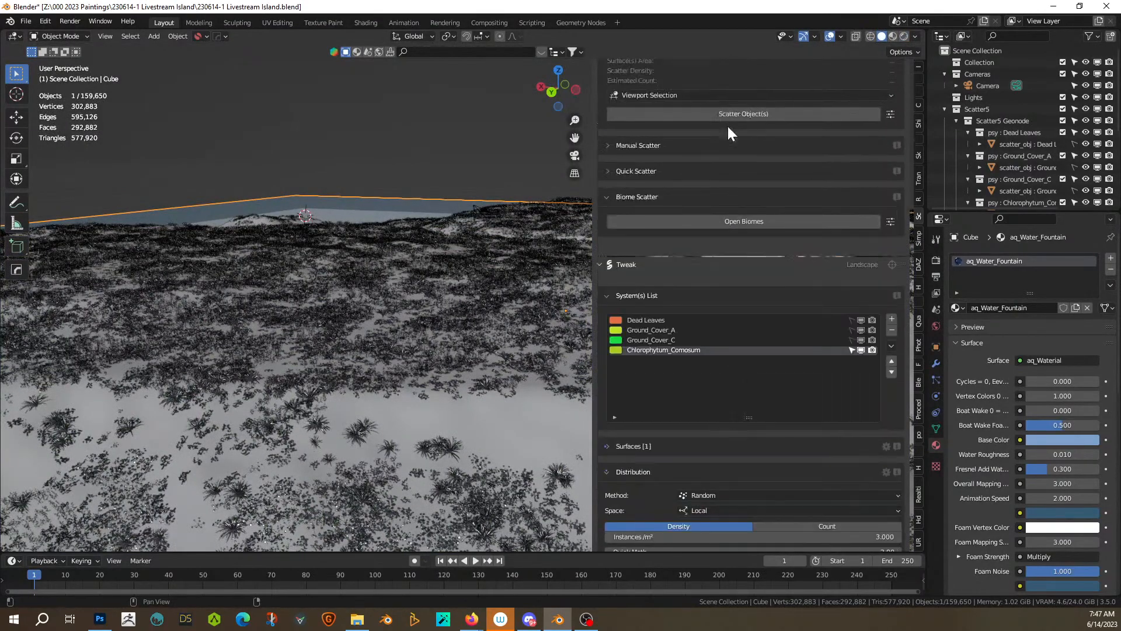
pyautogui.click(713, 221)
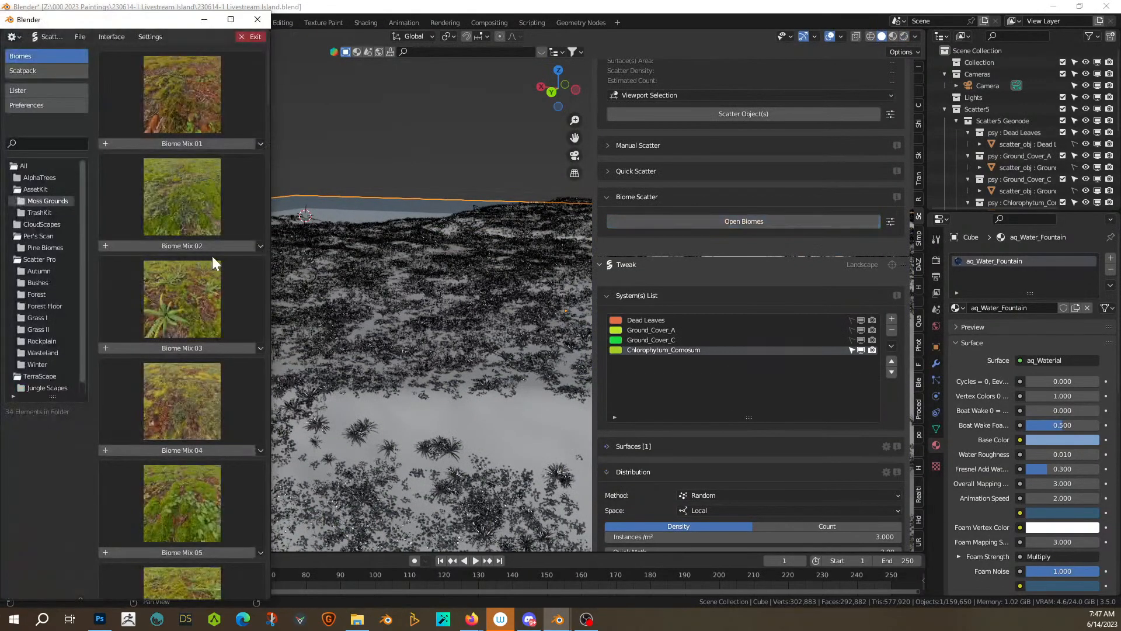
pyautogui.scroll(-10, 220, 345)
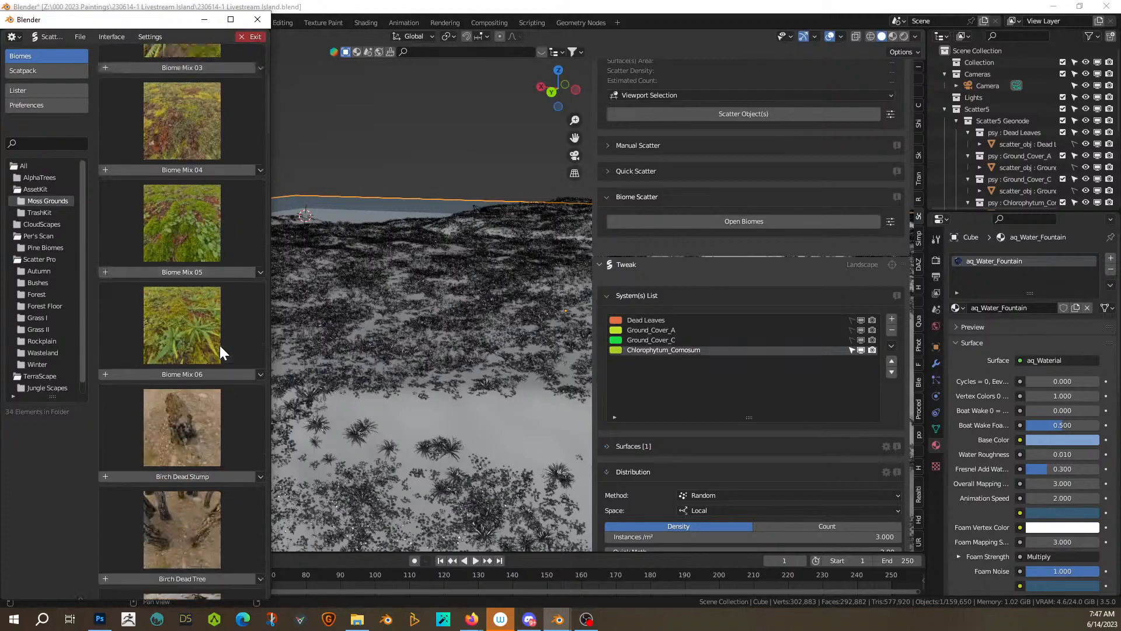
pyautogui.scroll(12, 220, 345)
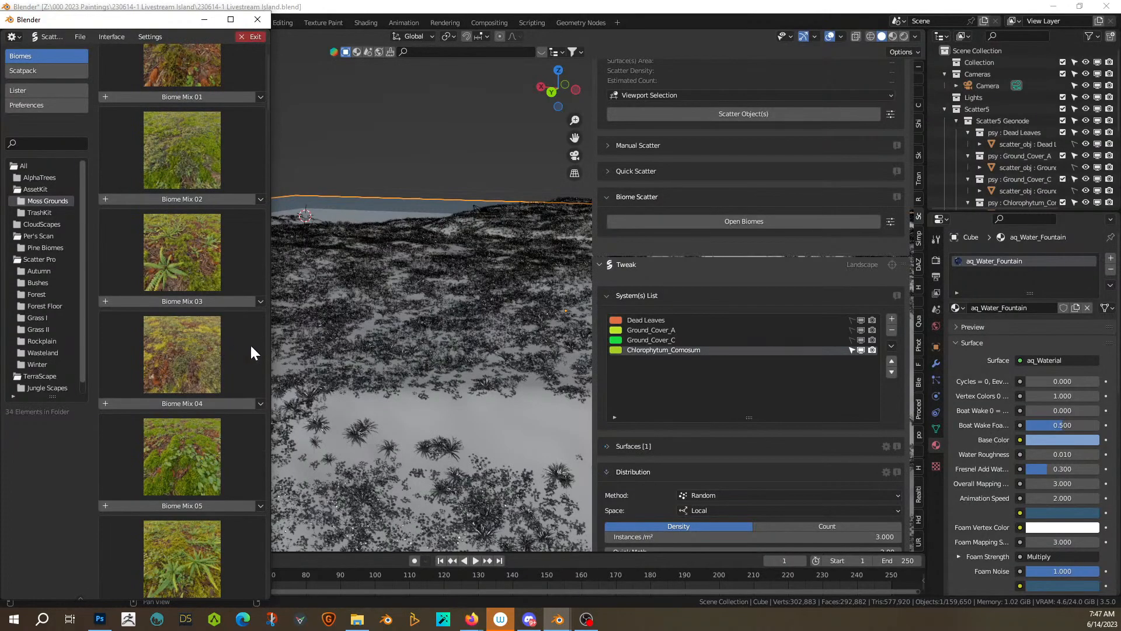
pyautogui.moveTo(271, 336); pyautogui.dragTo(605, 336)
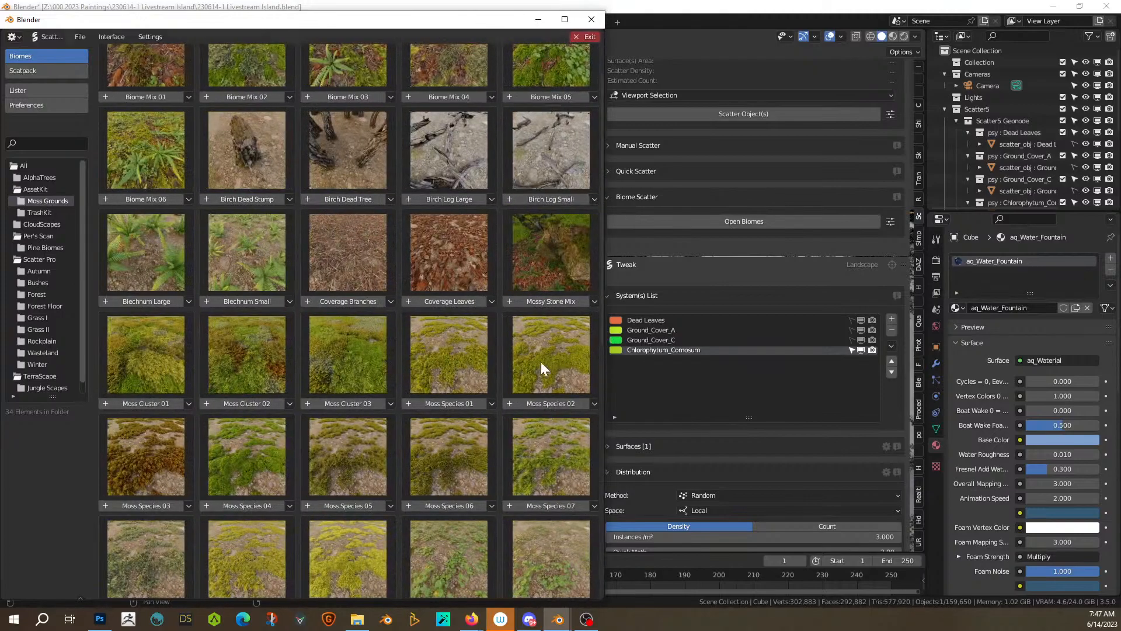
pyautogui.scroll(2, 502, 365)
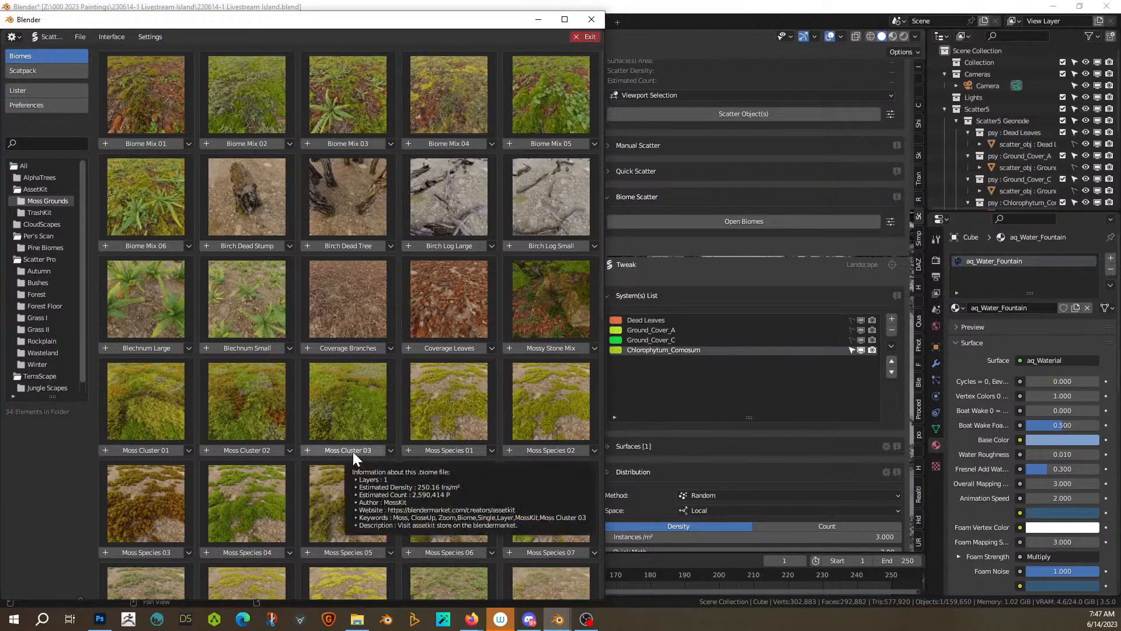
# Step: Scatter the Moss Cluster 01 biome on the island, dismiss the heavy-scatter notice and close the biome library
pyautogui.click(146, 449)
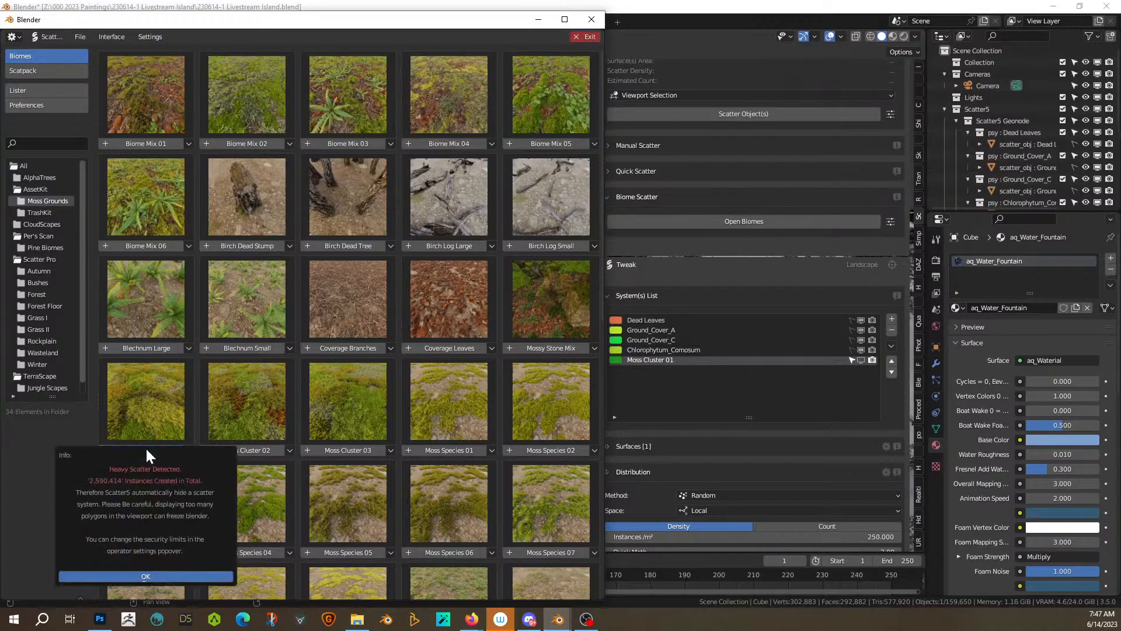
pyautogui.click(148, 576)
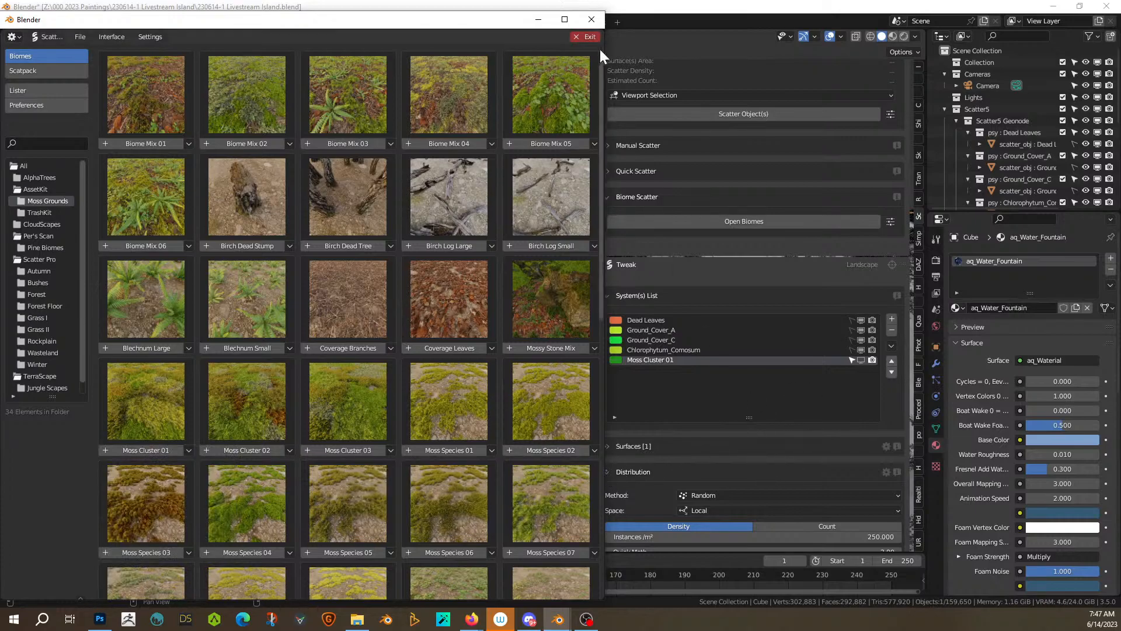
pyautogui.click(584, 37)
pyautogui.click(592, 21)
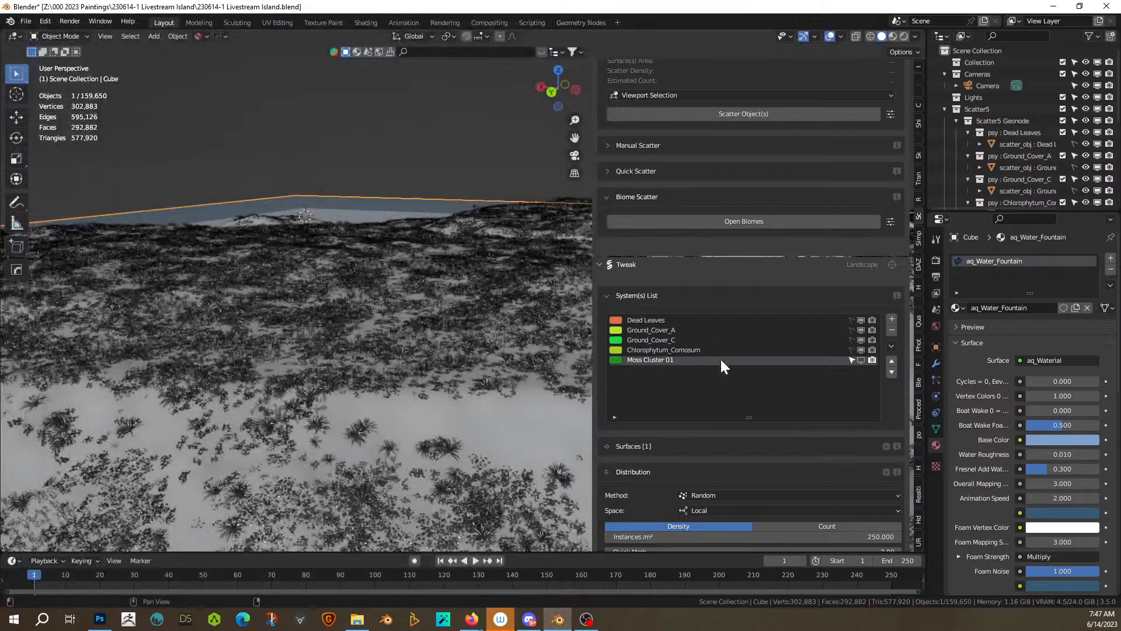
# Step: Enable the elevation limit of the Moss Cluster 01 system and set its method to Altitude
pyautogui.scroll(-6, 721, 368)
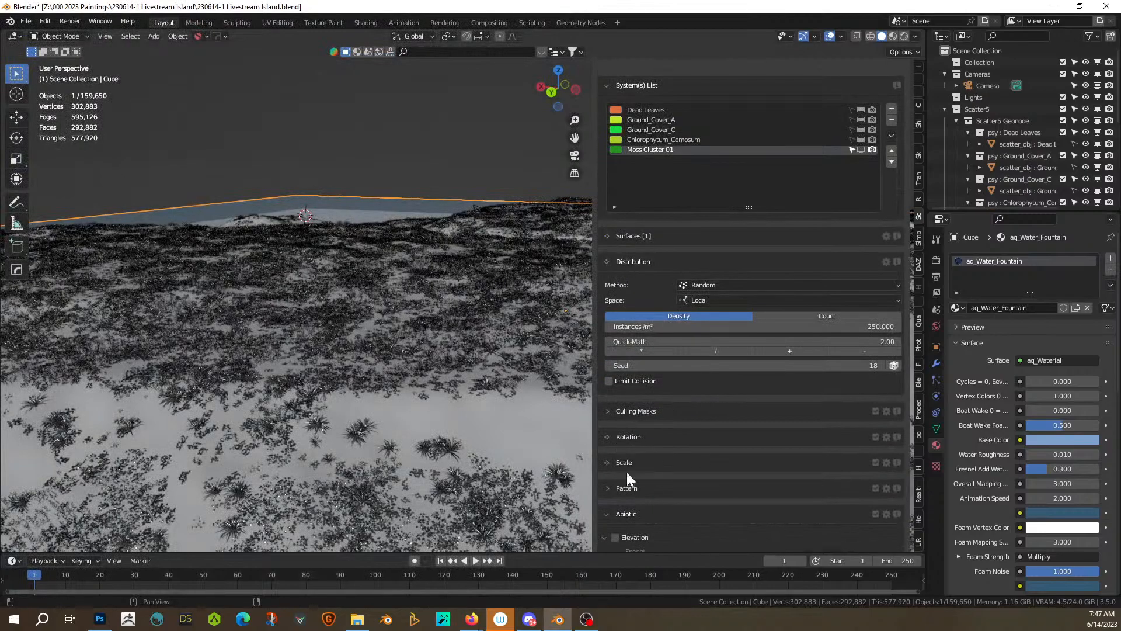
pyautogui.scroll(-4, 622, 461)
pyautogui.click(636, 444)
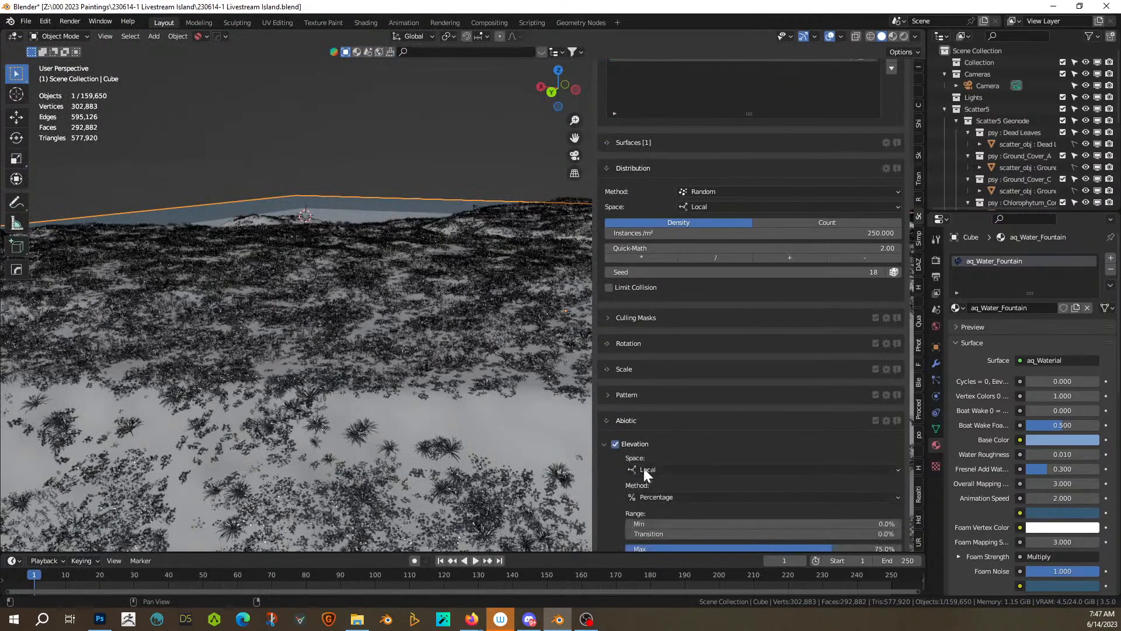
pyautogui.click(656, 496)
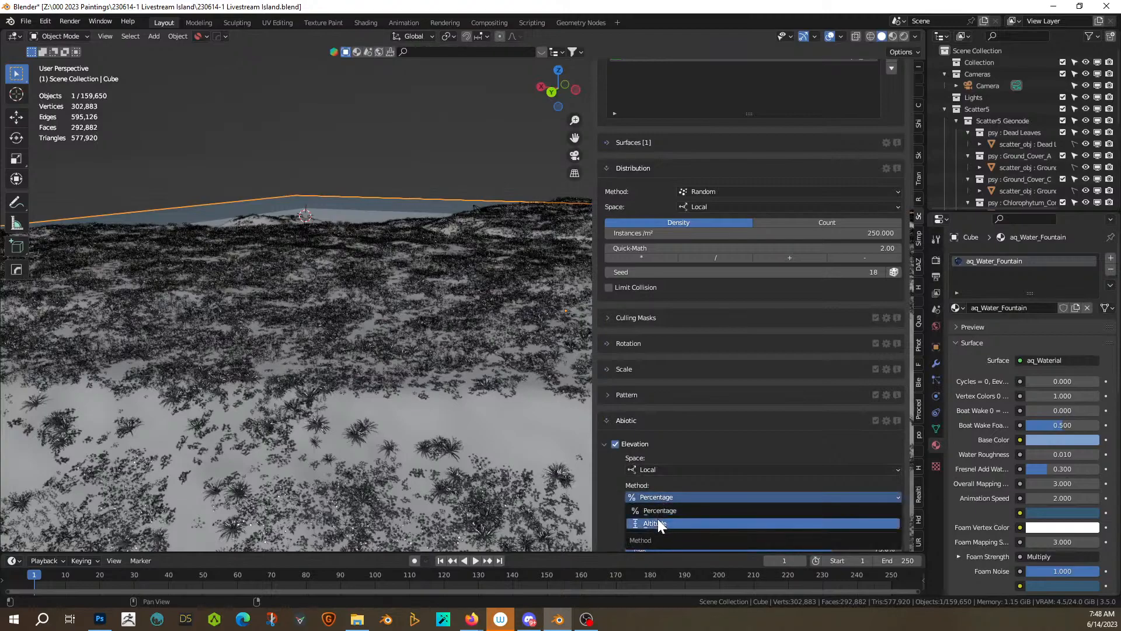
pyautogui.press('Return')
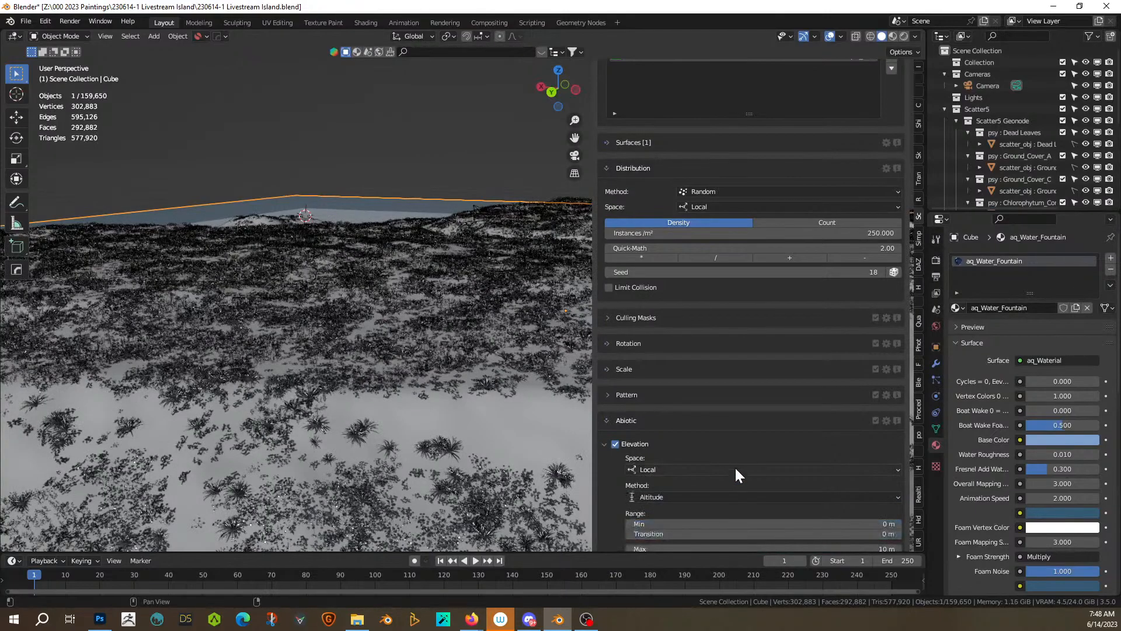
# Step: Set the minimum altitude of Moss Cluster 01 to 2.2 m with a transition of 0.2 m
pyautogui.scroll(-3, 735, 466)
pyautogui.click(699, 454)
pyautogui.write('2.2')
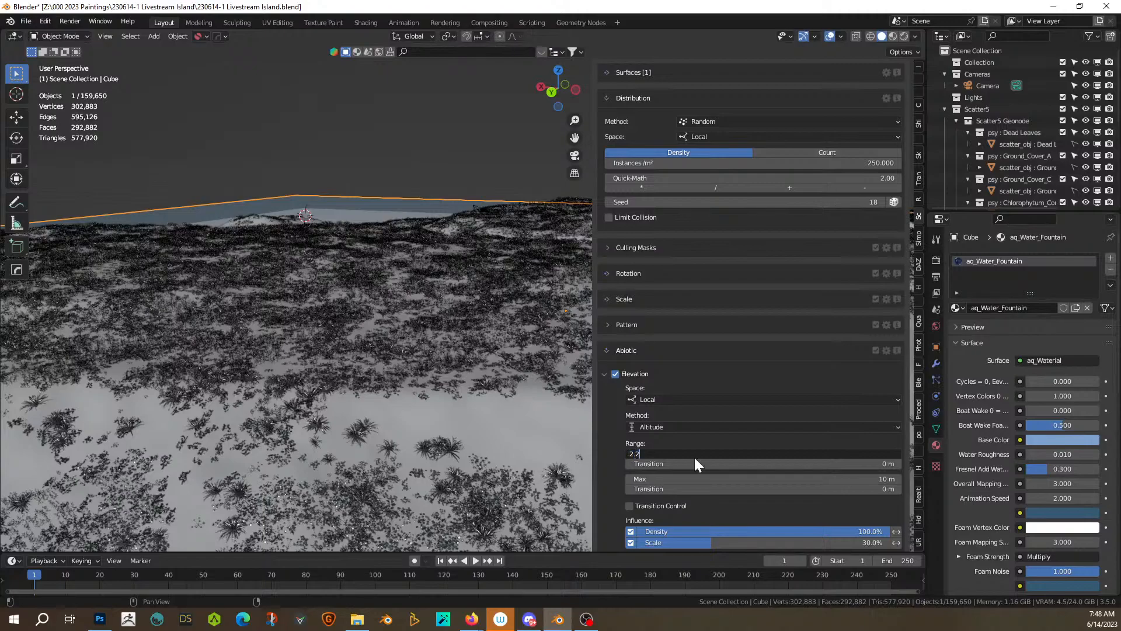
pyautogui.press('Return')
pyautogui.click(699, 464)
pyautogui.write('0.2')
pyautogui.press('Return')
# Step: Enable the slope limit of the Moss Cluster 01 system and save the file
pyautogui.scroll(-5, 680, 505)
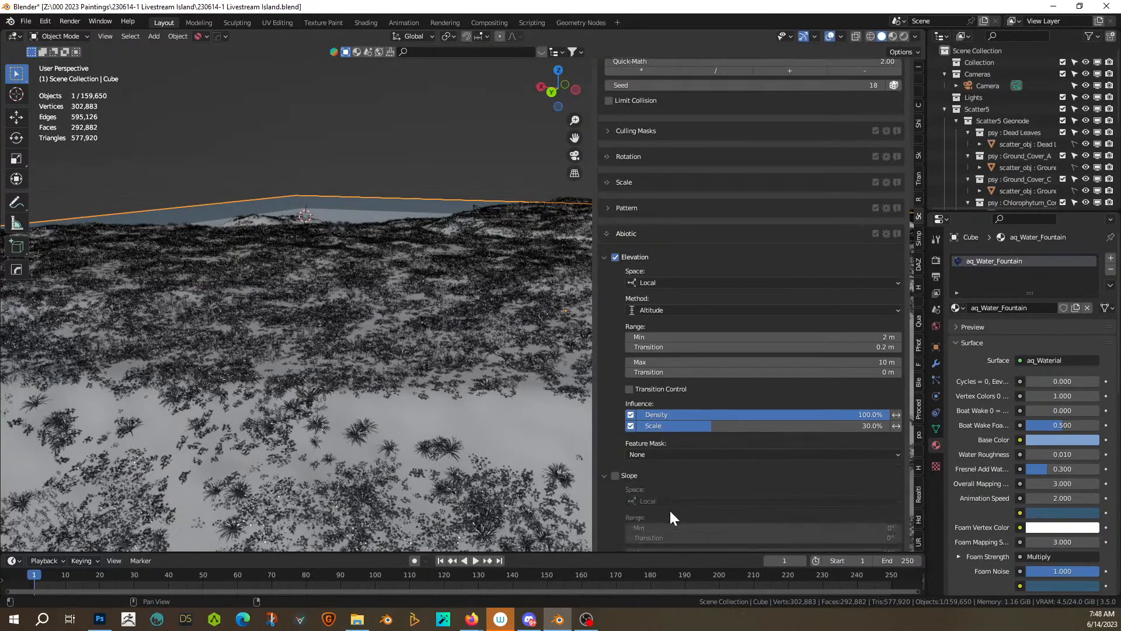
pyautogui.click(615, 475)
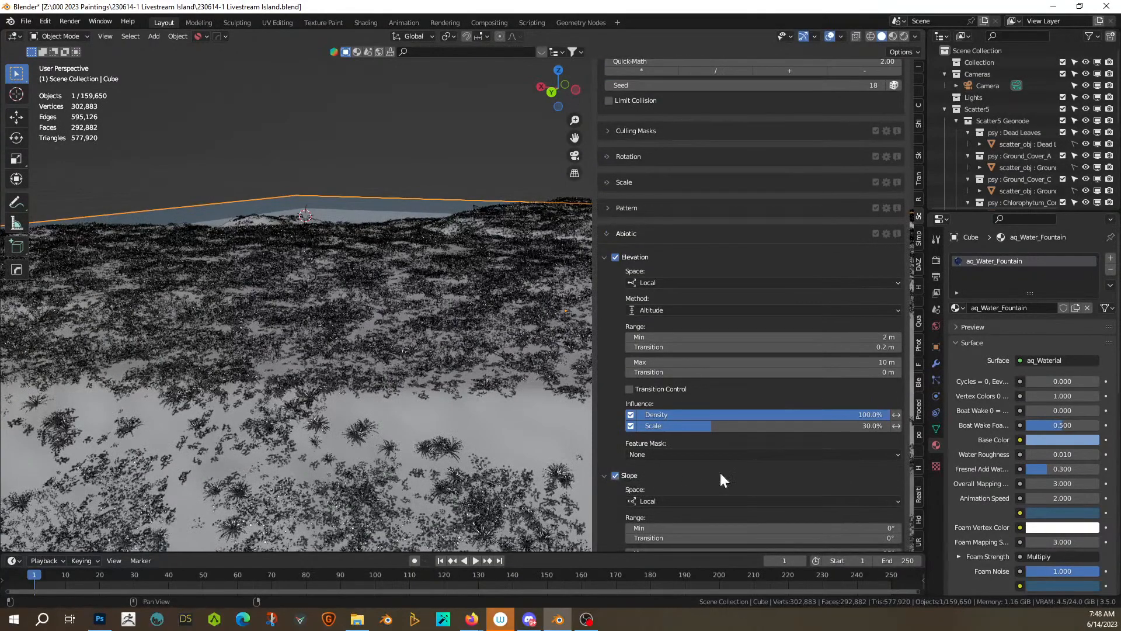
pyautogui.scroll(-3, 719, 470)
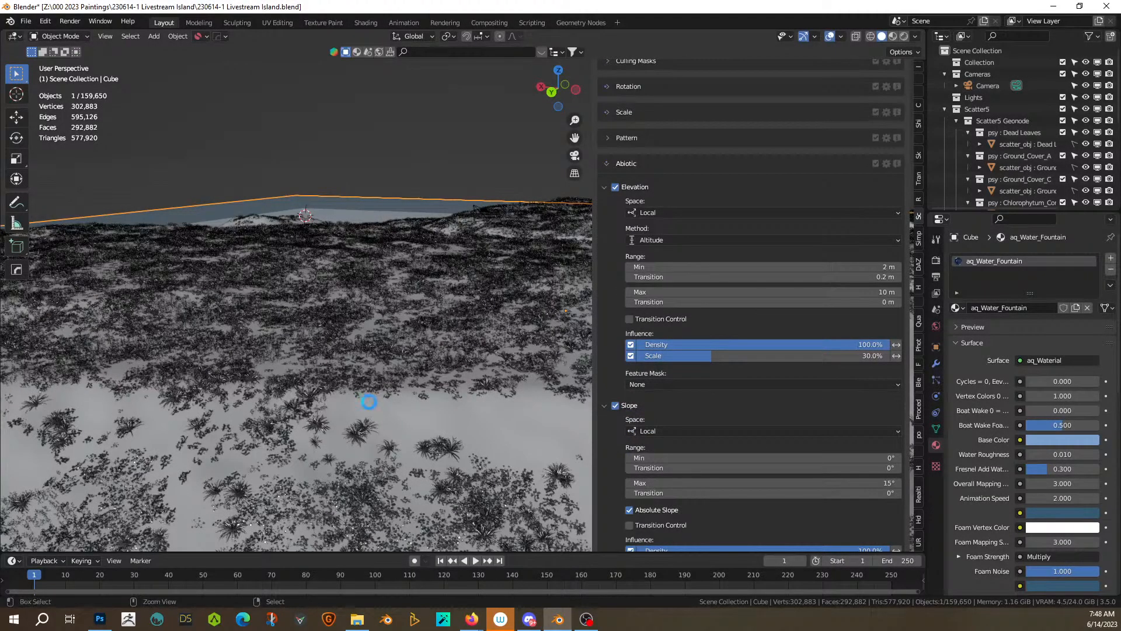
# Step: Make the hidden Moss Cluster 01 system visible in the viewport
pyautogui.scroll(9, 722, 257)
pyautogui.scroll(10, 724, 261)
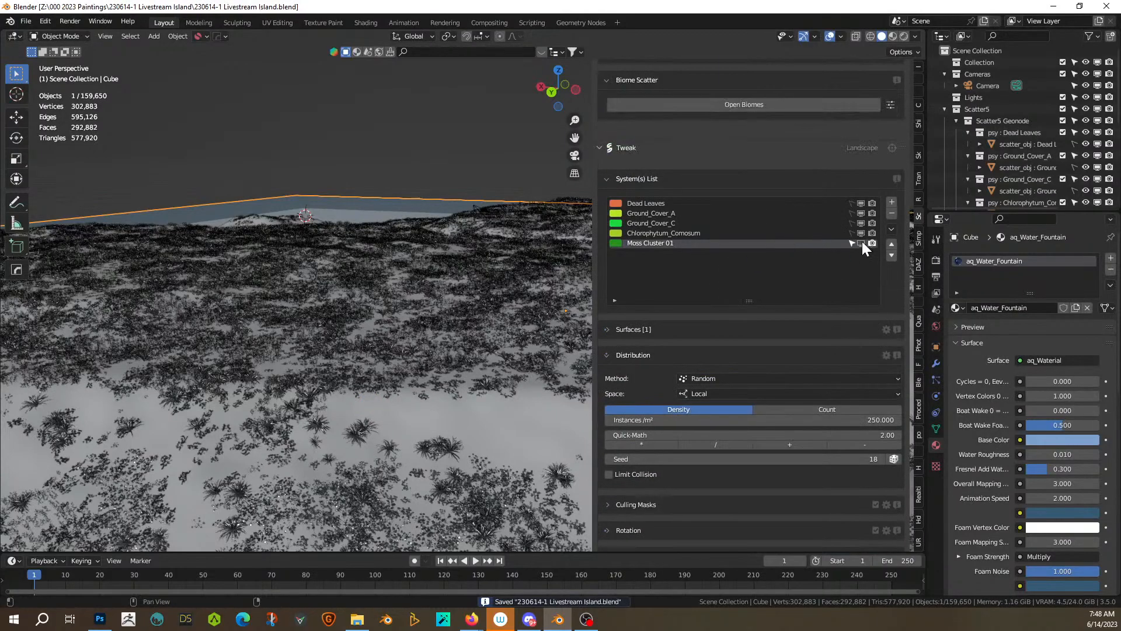
pyautogui.click(862, 242)
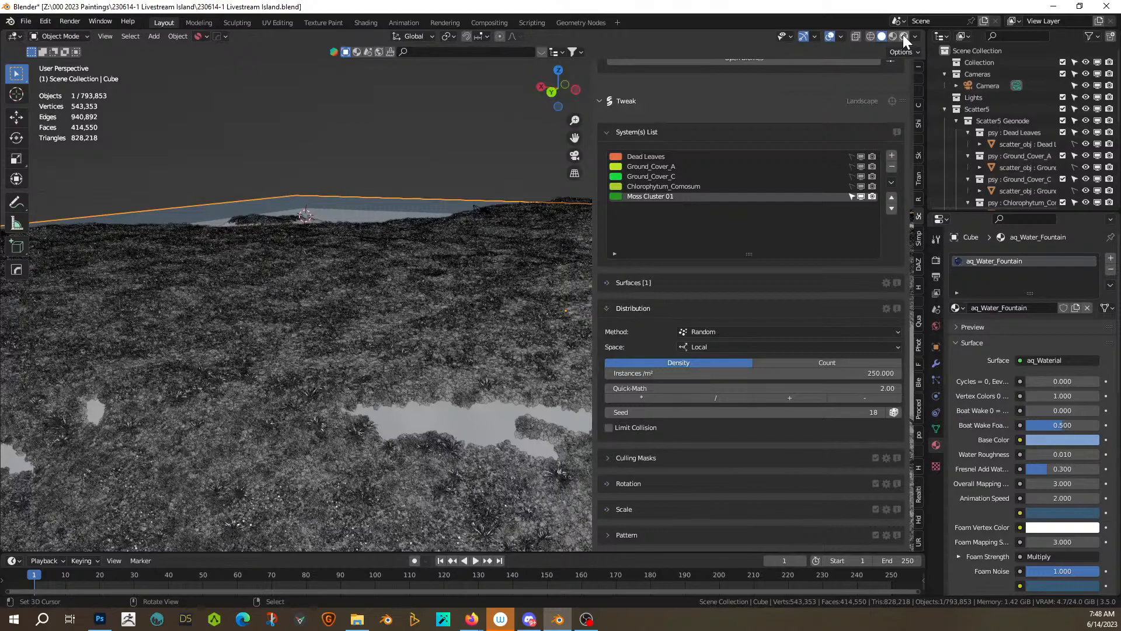
# Step: Show the viewport rendered and halve the Moss Cluster 01 density to 125 instances per square metre
pyautogui.click(903, 35)
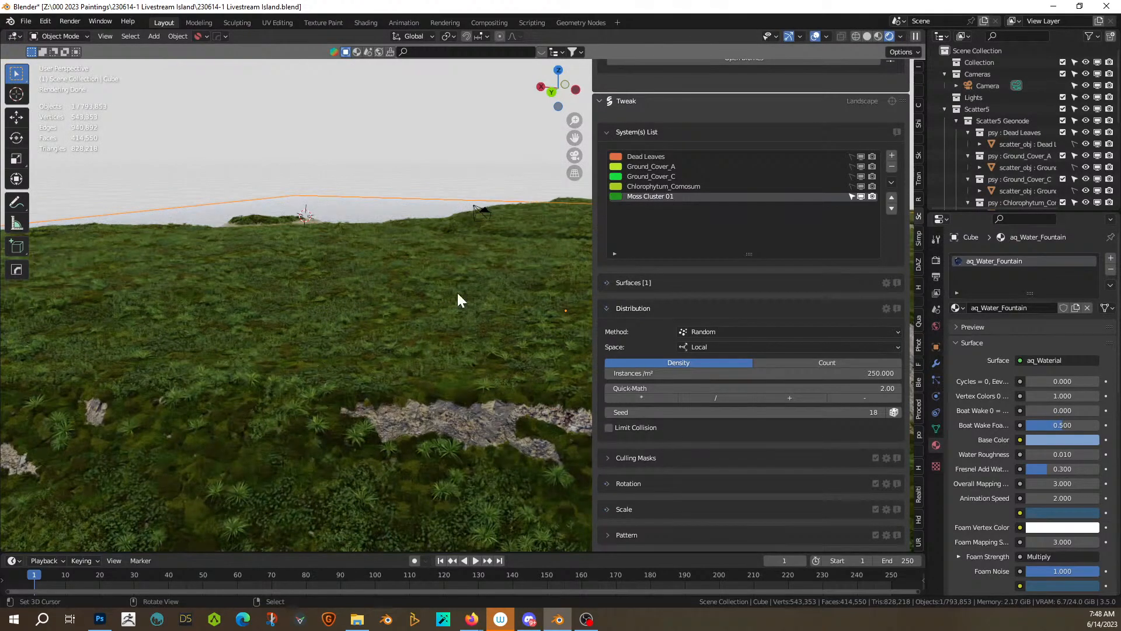
pyautogui.scroll(-4, 457, 291)
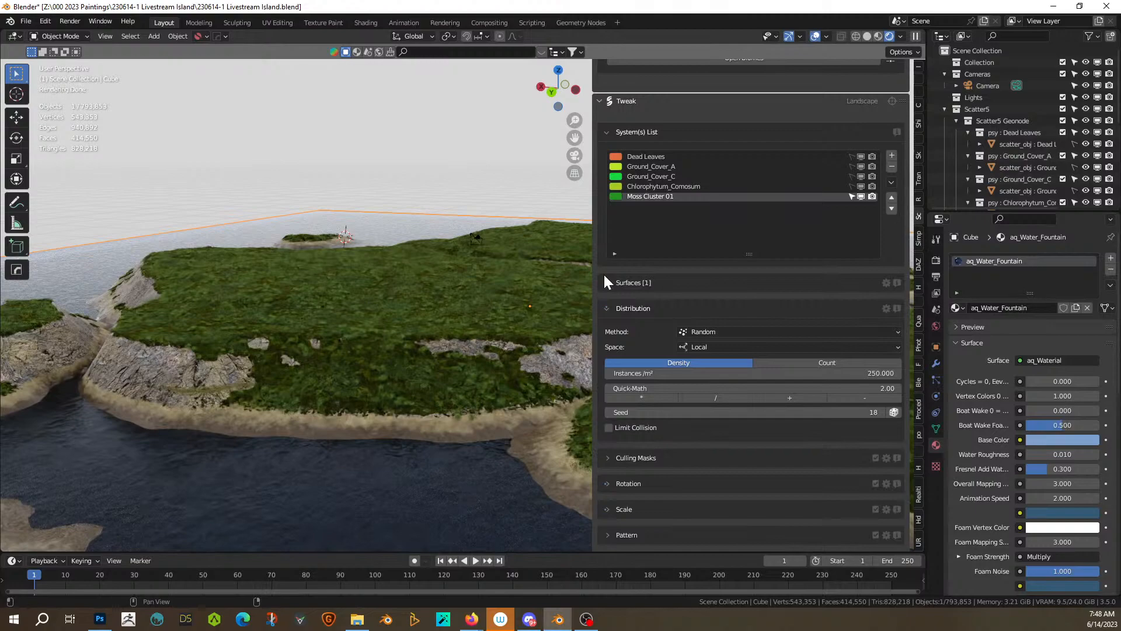
pyautogui.click(716, 398)
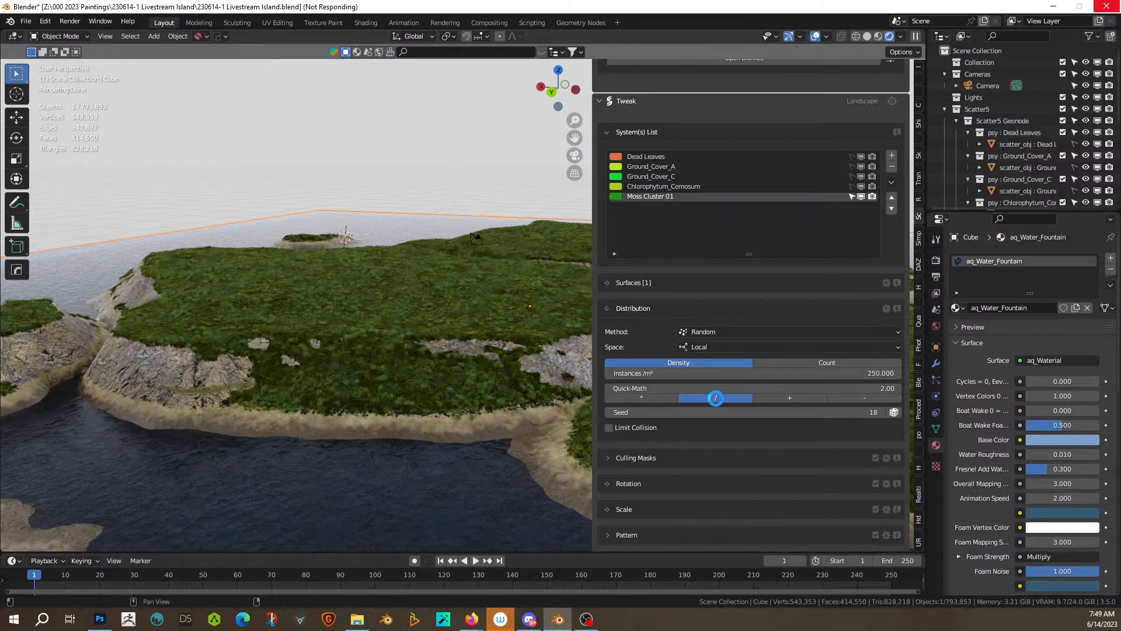
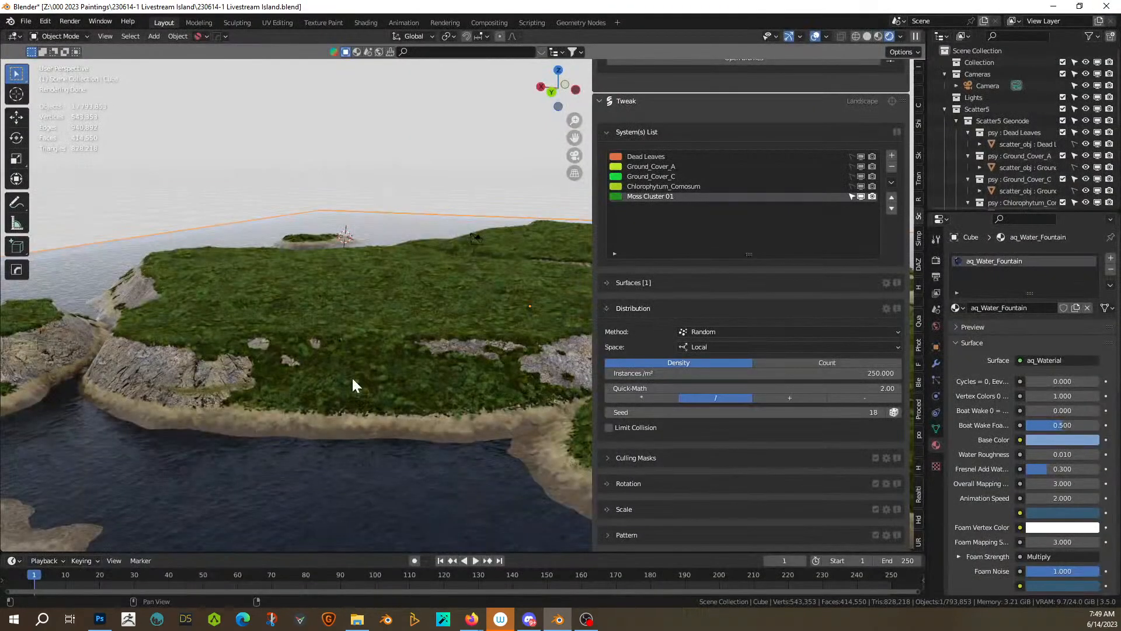
pyautogui.moveTo(371, 417); pyautogui.dragTo(302, 316, button='middle')
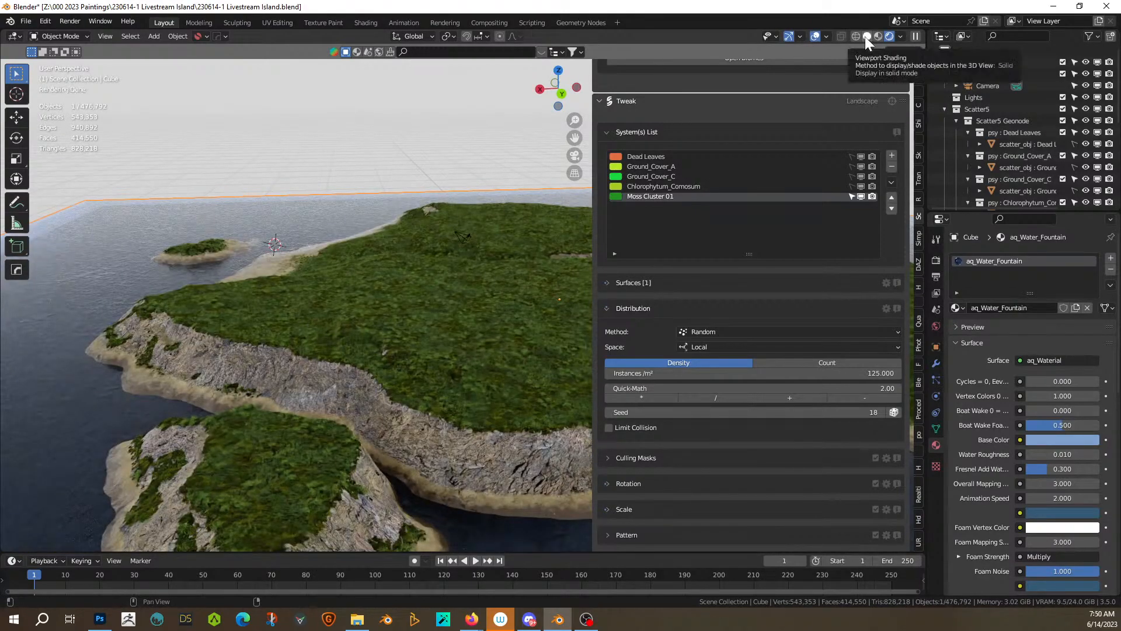
# Step: Hide the Moss Cluster 01 system and the whole Scatter5 collection in the viewport, and narrow the scatter settings sidebar
pyautogui.click(860, 197)
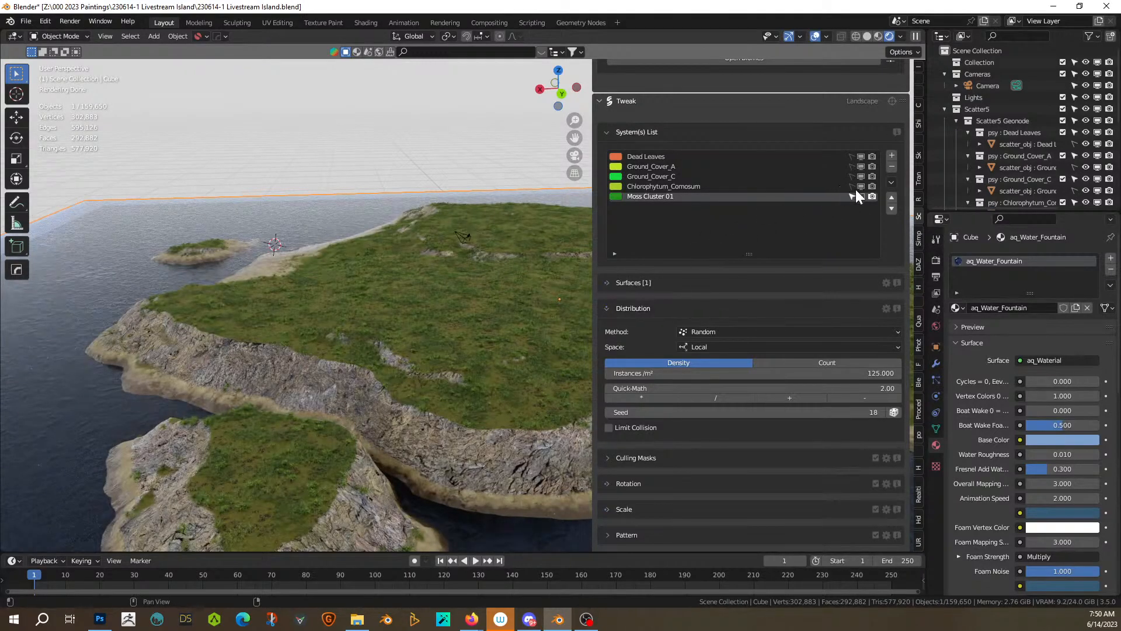
pyautogui.click(1084, 110)
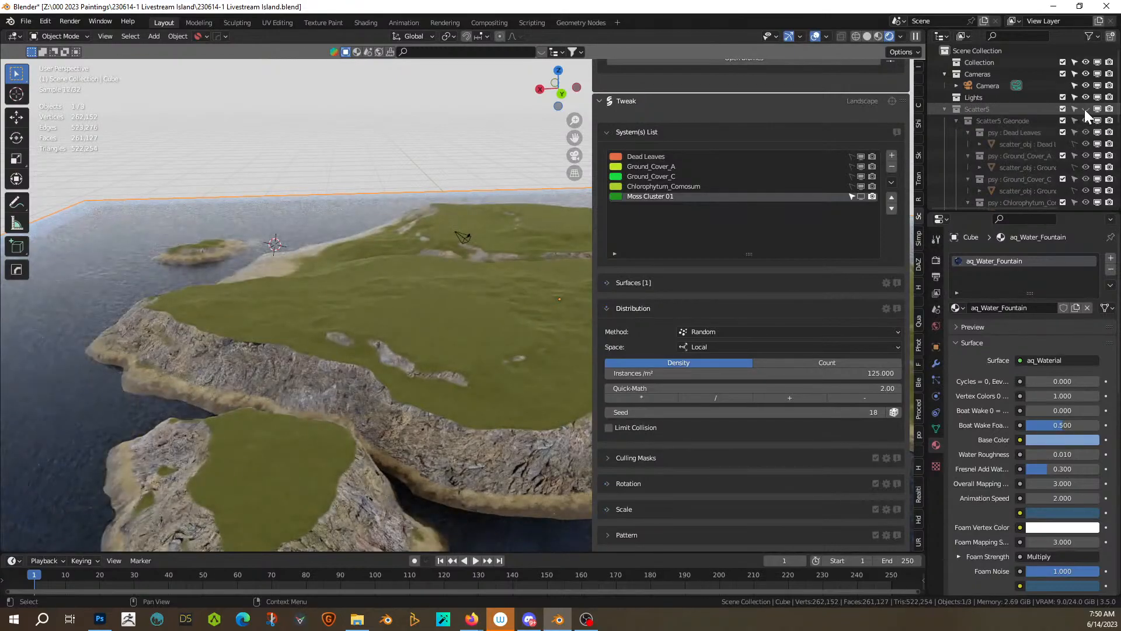
pyautogui.moveTo(524, 269); pyautogui.dragTo(370, 392, button='middle')
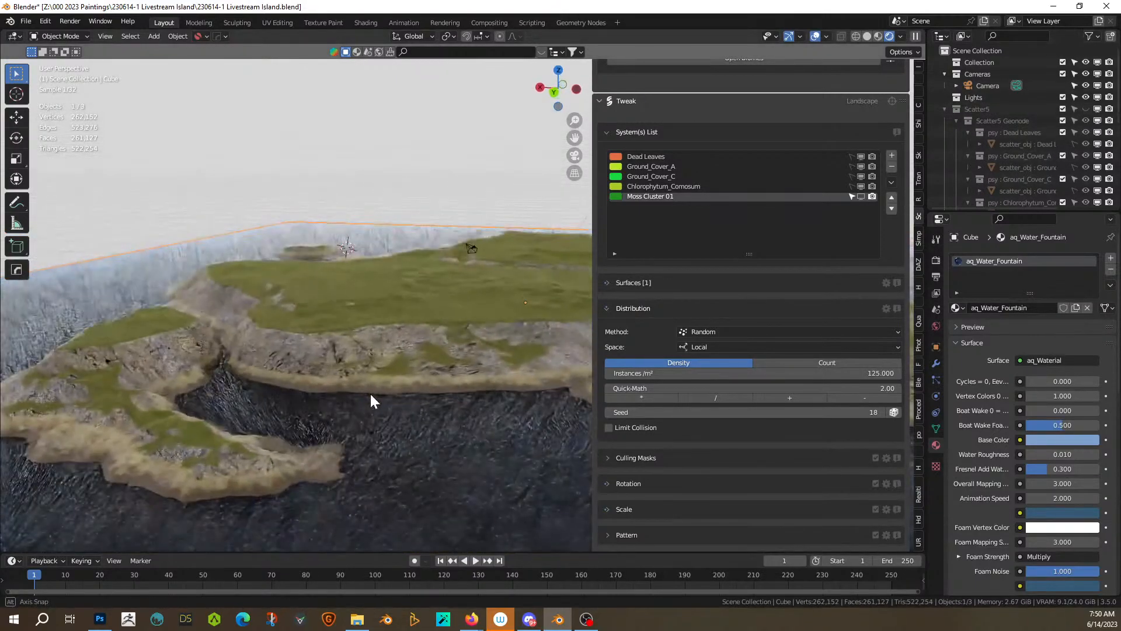
pyautogui.moveTo(593, 187); pyautogui.dragTo(791, 205)
# Step: Examine the bare island terrain, its coastline and the small neighbouring islet from several angles
pyautogui.moveTo(676, 230); pyautogui.dragTo(349, 356, button='middle')
pyautogui.moveTo(376, 348); pyautogui.dragTo(418, 387, button='middle')
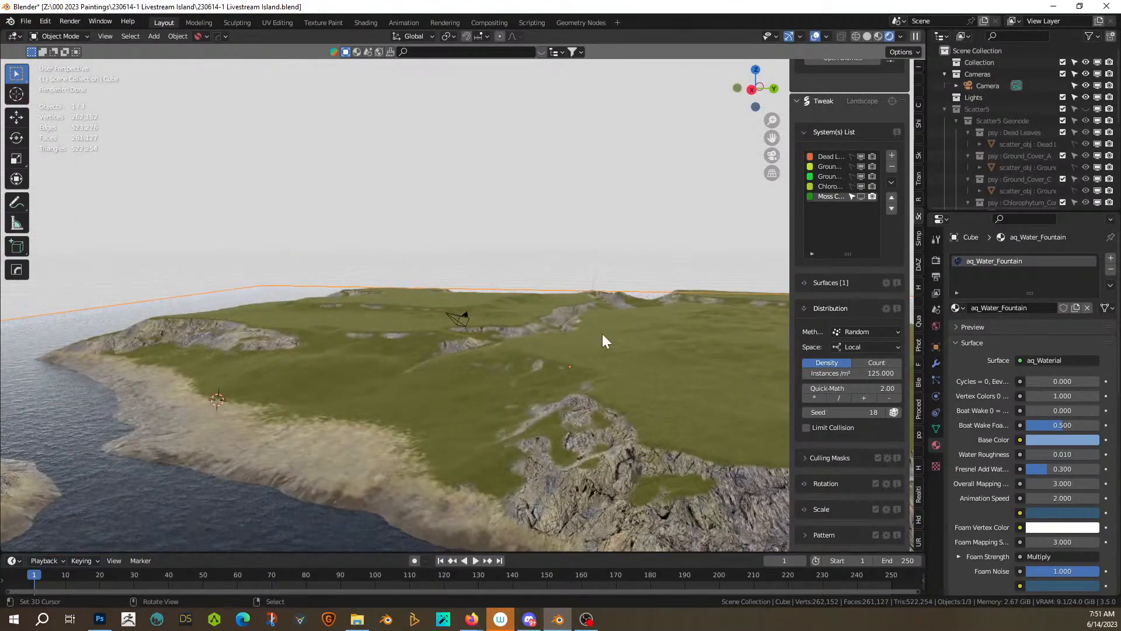
pyautogui.moveTo(570, 351); pyautogui.dragTo(489, 362, button='middle')
pyautogui.scroll(-3, 429, 343)
pyautogui.scroll(3, 439, 364)
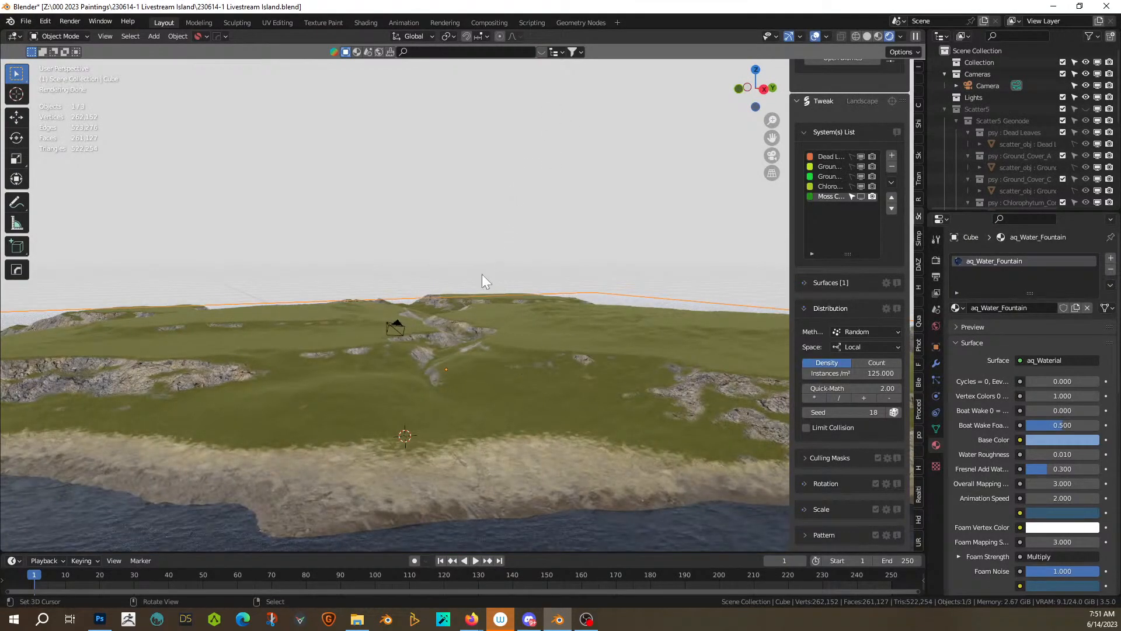
pyautogui.scroll(-2, 496, 357)
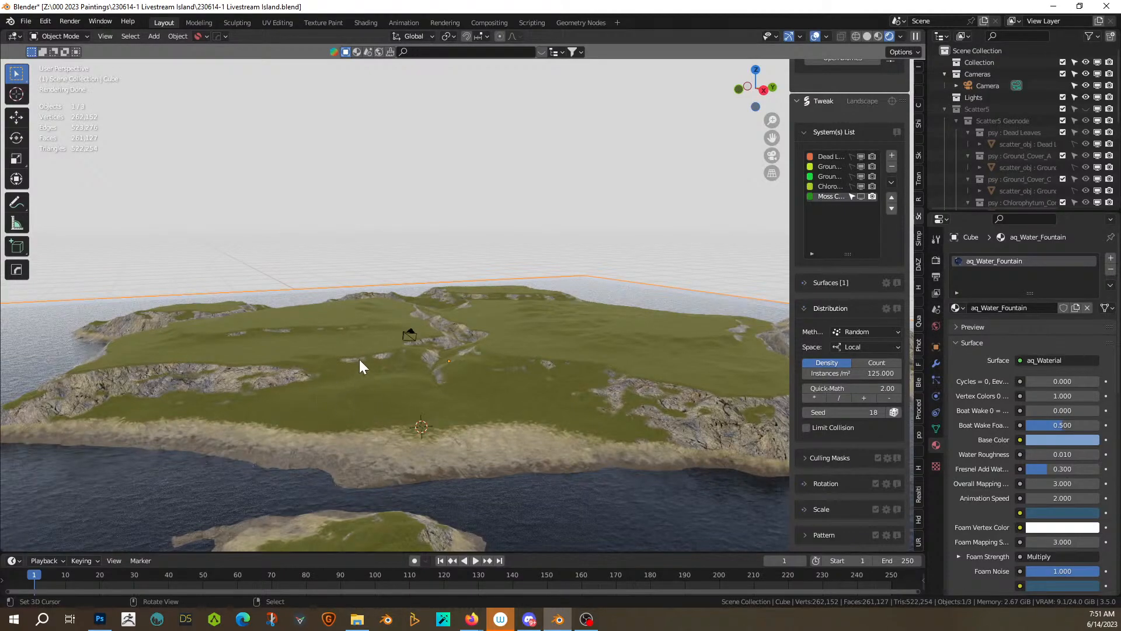
pyautogui.moveTo(322, 382); pyautogui.dragTo(415, 329, button='middle')
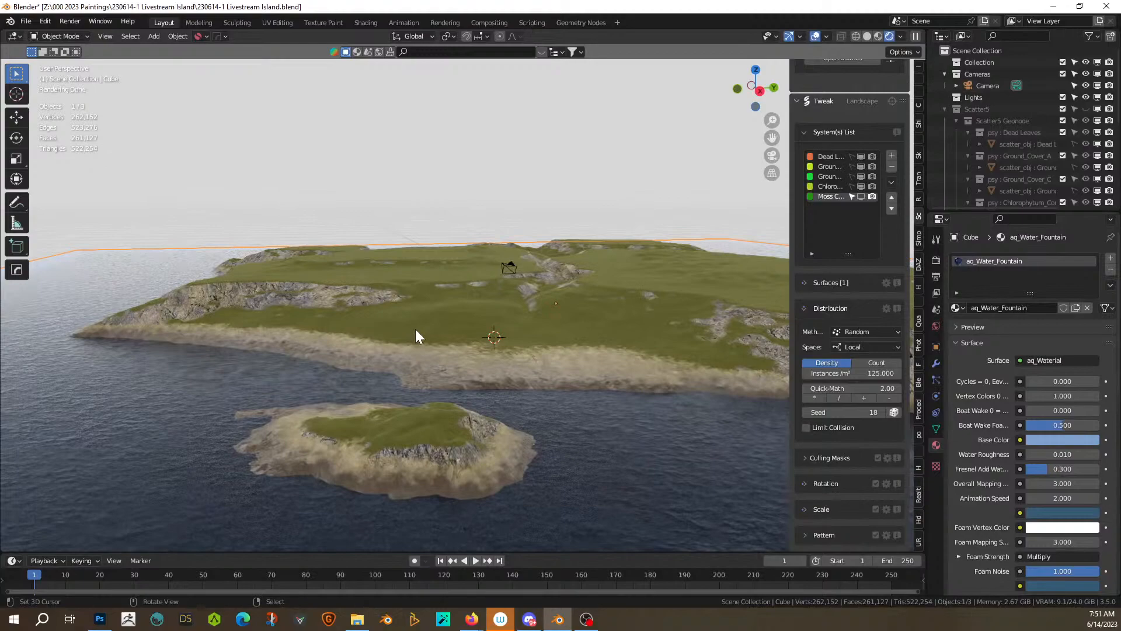
pyautogui.moveTo(416, 330); pyautogui.dragTo(534, 348, button='middle')
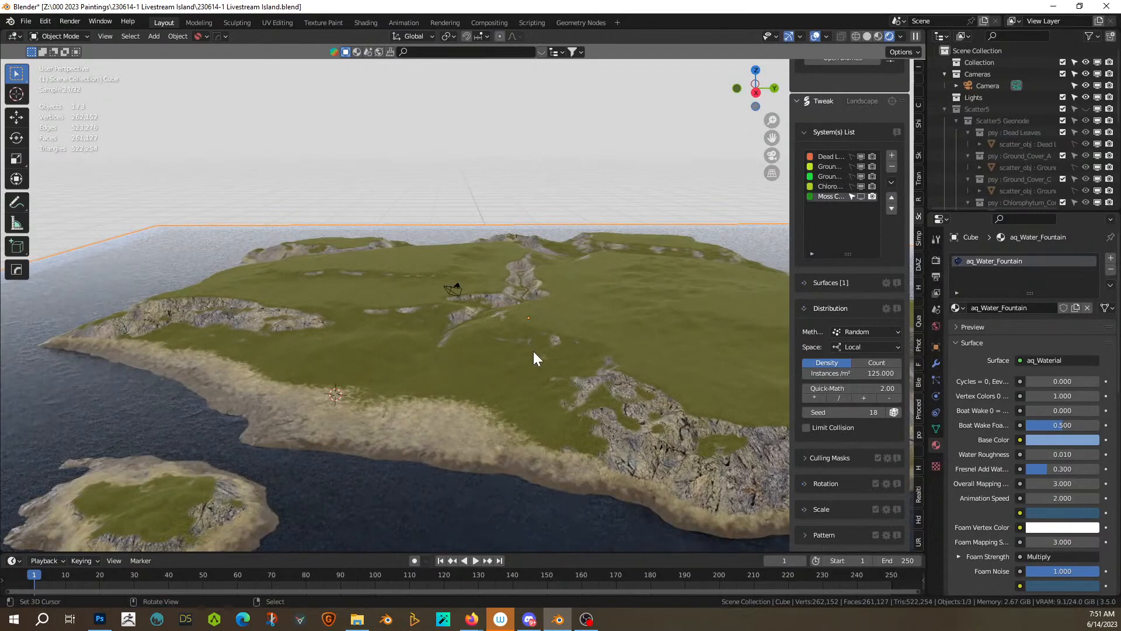
pyautogui.moveTo(566, 341); pyautogui.dragTo(545, 347, button='middle')
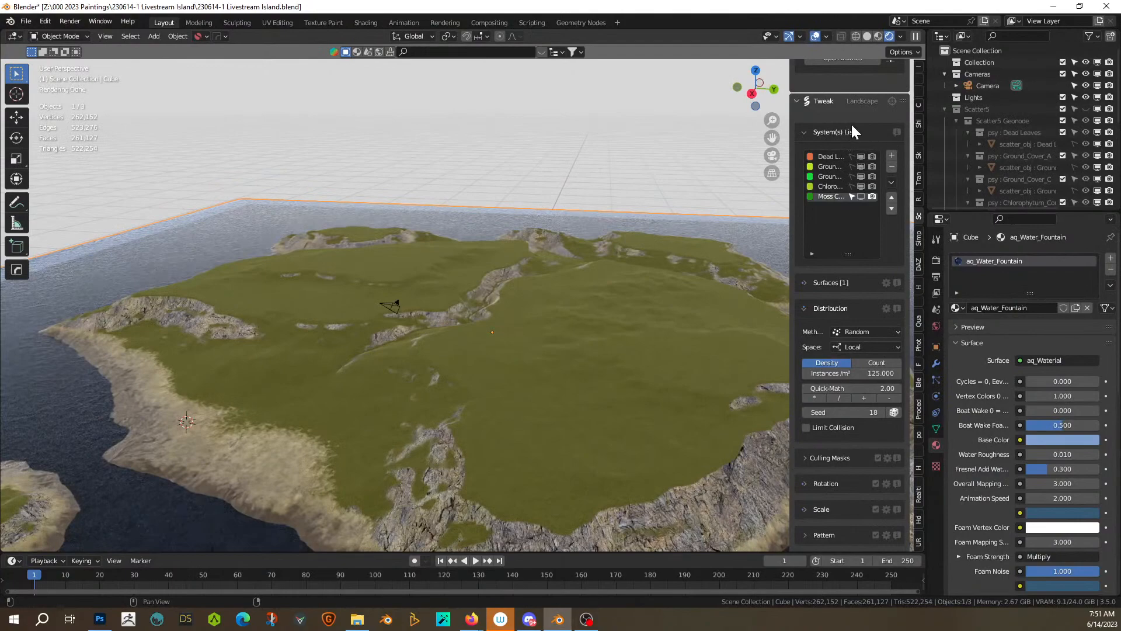
# Step: Switch the viewport to solid shading and split off a second area as an asset browser
pyautogui.click(868, 36)
pyautogui.moveTo(5, 33); pyautogui.dragTo(382, 52)
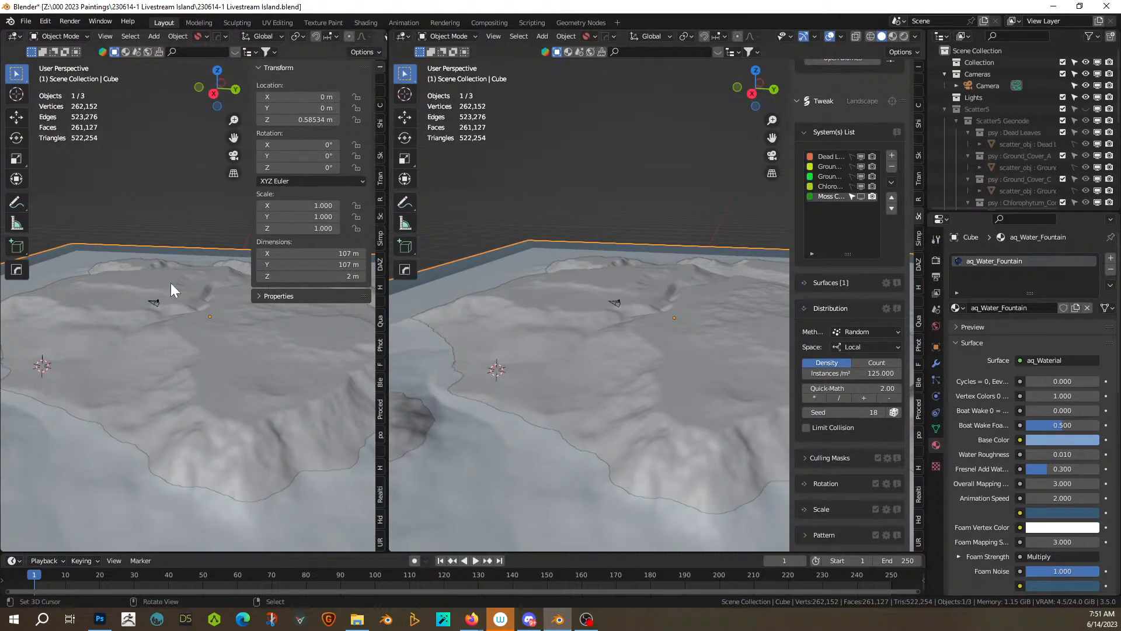
pyautogui.hotkey('shift', 'F1')
pyautogui.hotkey('shift', 'F1')
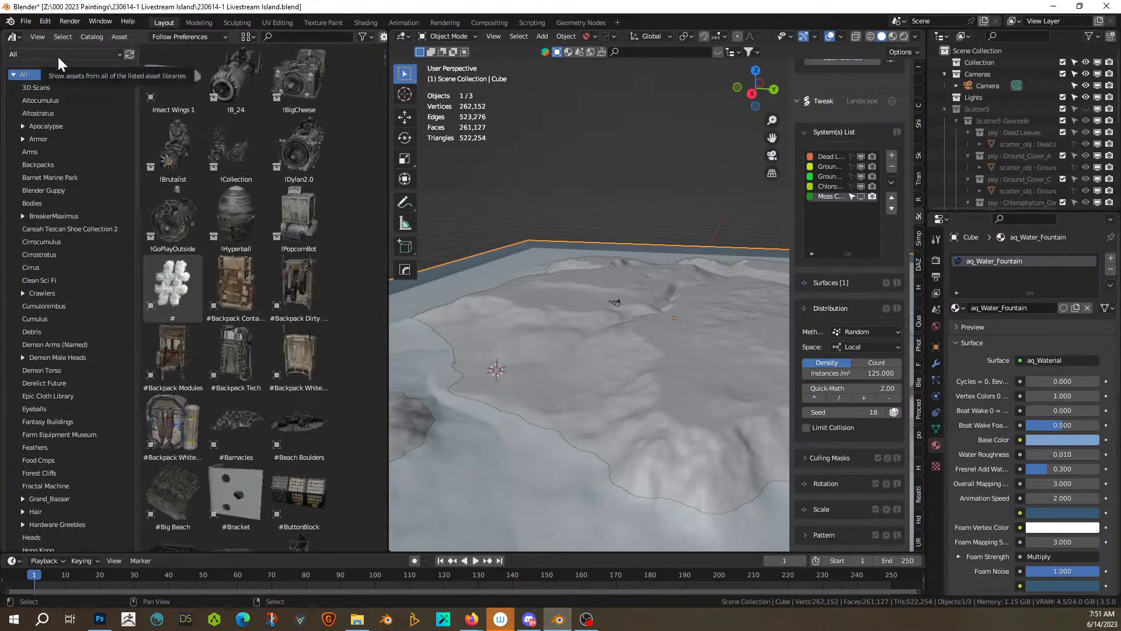
# Step: Choose the Ian Hubert Patreon asset library, look into its Worlds catalog and show its unassigned assets
pyautogui.click(63, 55)
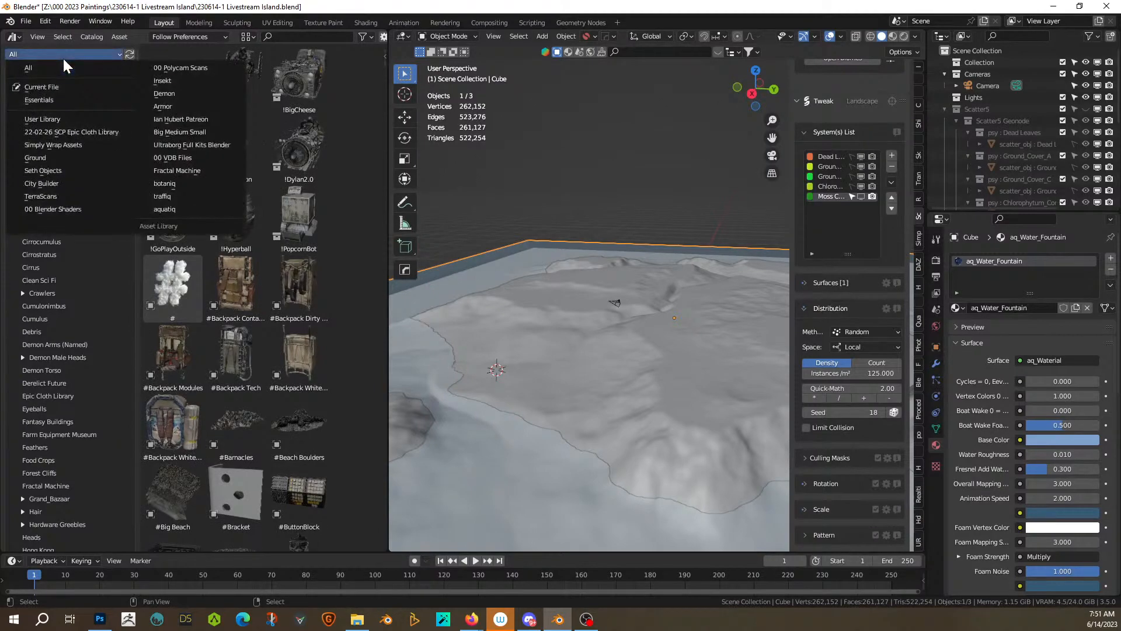
pyautogui.click(222, 116)
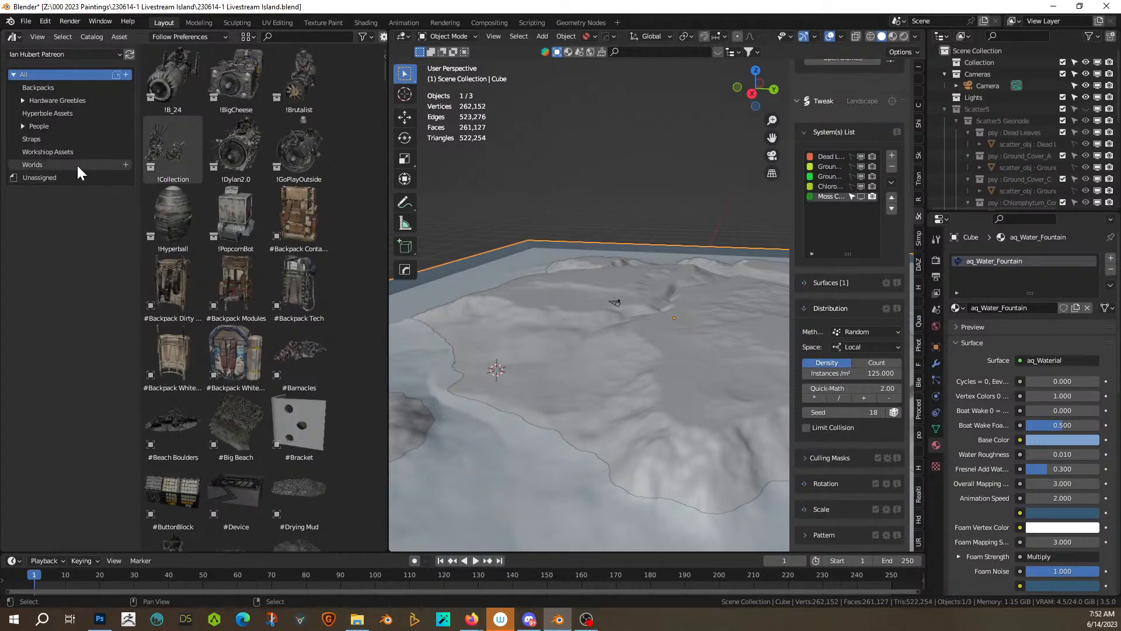
pyautogui.click(36, 165)
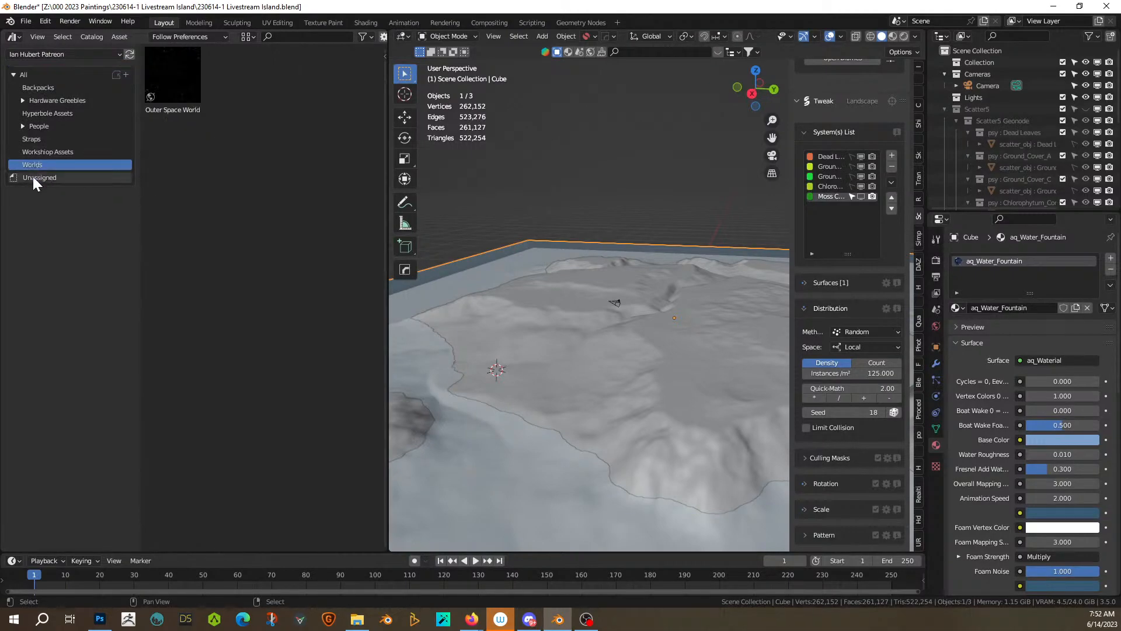
pyautogui.click(32, 176)
# Step: Place the Stump2 asset on the main island's plateau and close the asset browser area
pyautogui.scroll(-2, 261, 275)
pyautogui.scroll(-15, 261, 275)
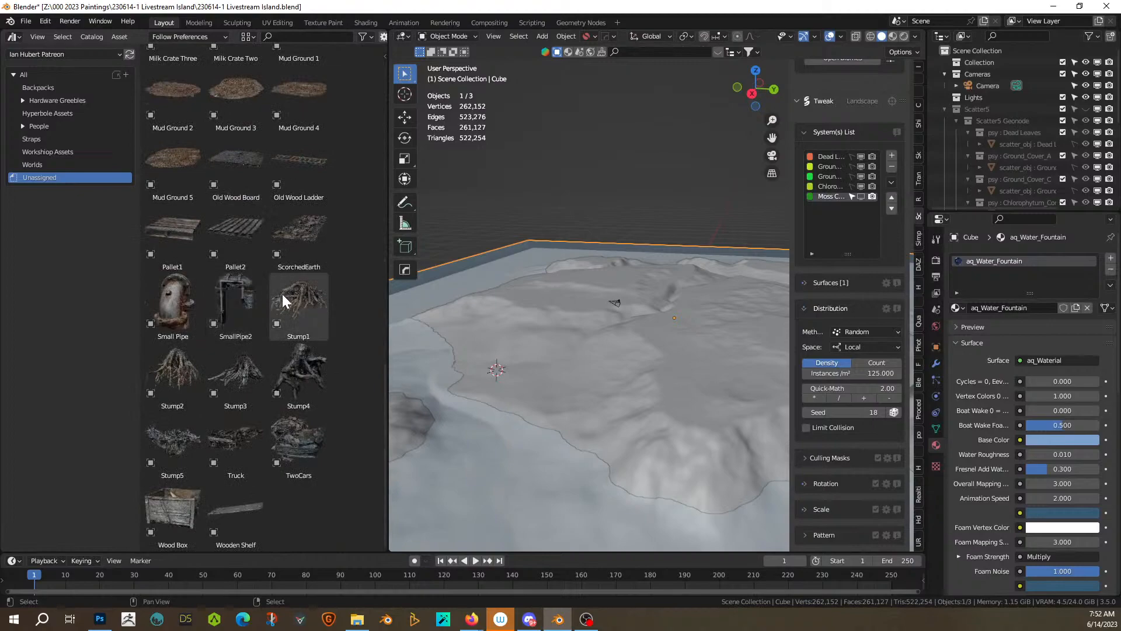
pyautogui.moveTo(195, 366); pyautogui.dragTo(684, 327)
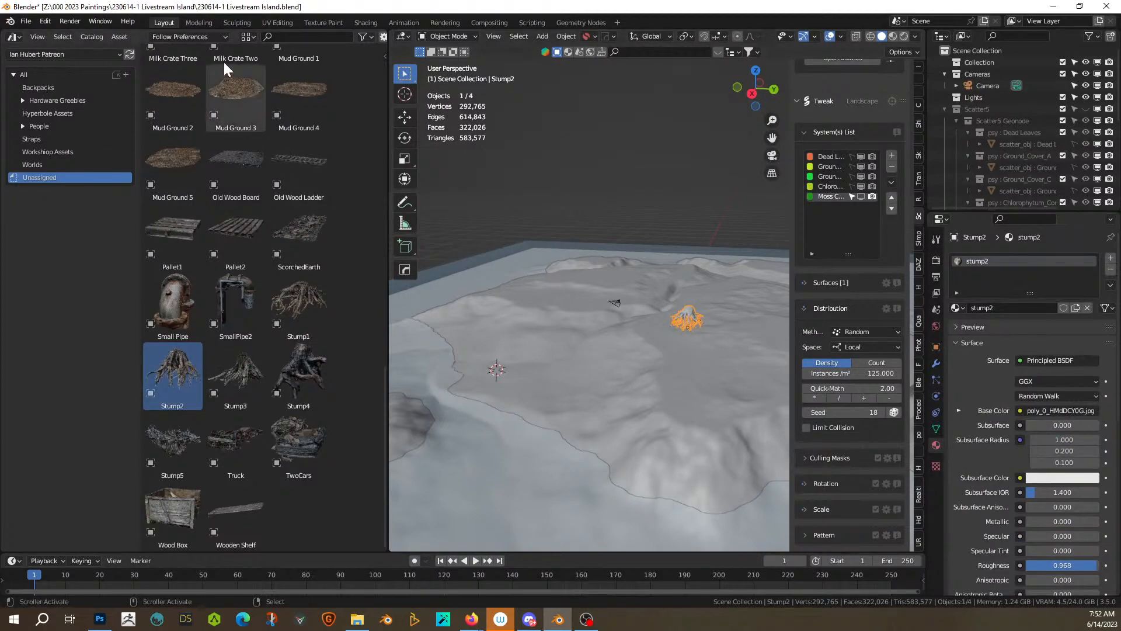
pyautogui.rightClick(139, 37)
pyautogui.click(74, 136)
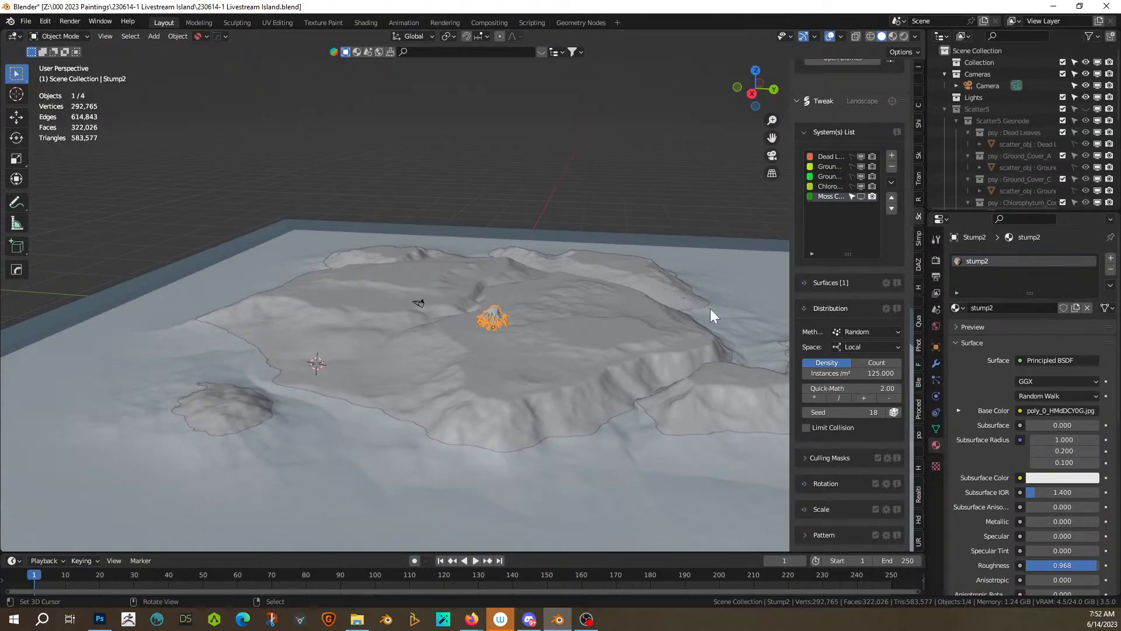
# Step: Scale the stump up uniformly so that its roots span much of the main island
pyautogui.press('s')
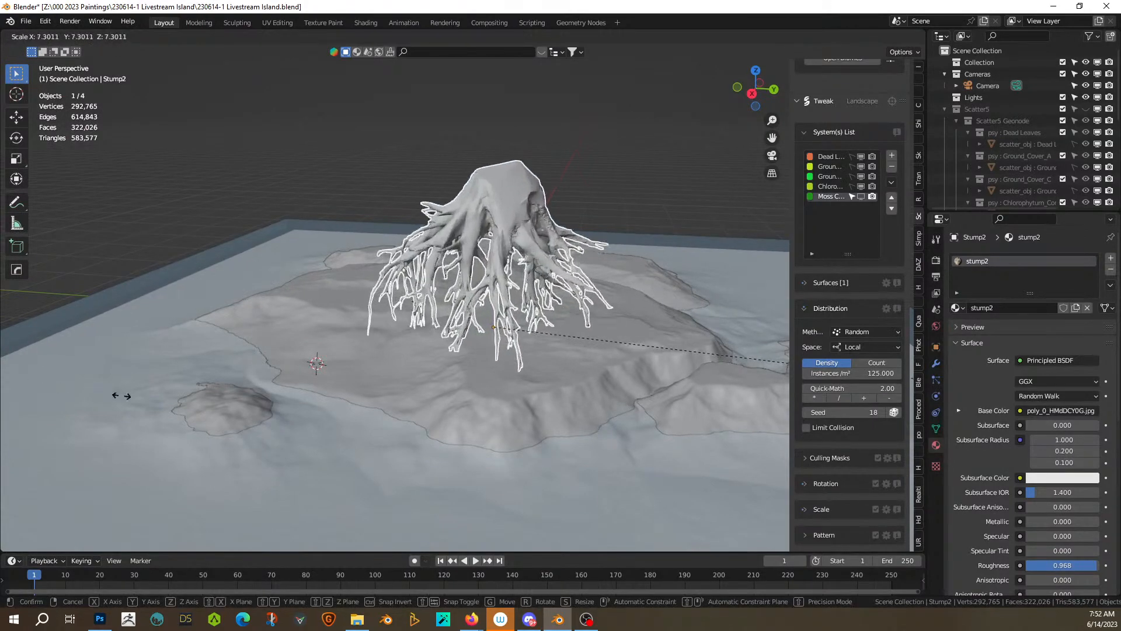
pyautogui.click(363, 429)
pyautogui.moveTo(542, 384); pyautogui.dragTo(433, 405, button='middle')
pyautogui.moveTo(343, 303); pyautogui.dragTo(399, 254, button='middle')
# Step: Move the stump about 13 m along the negative X axis with the Transform tool
pyautogui.click(18, 178)
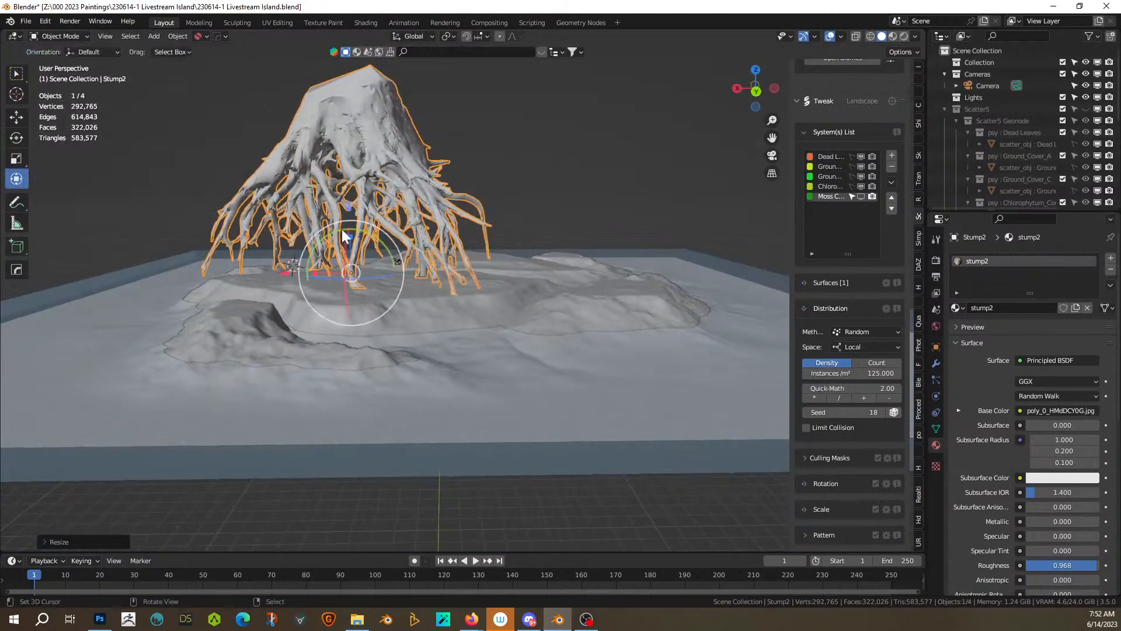
pyautogui.moveTo(295, 269); pyautogui.dragTo(398, 274)
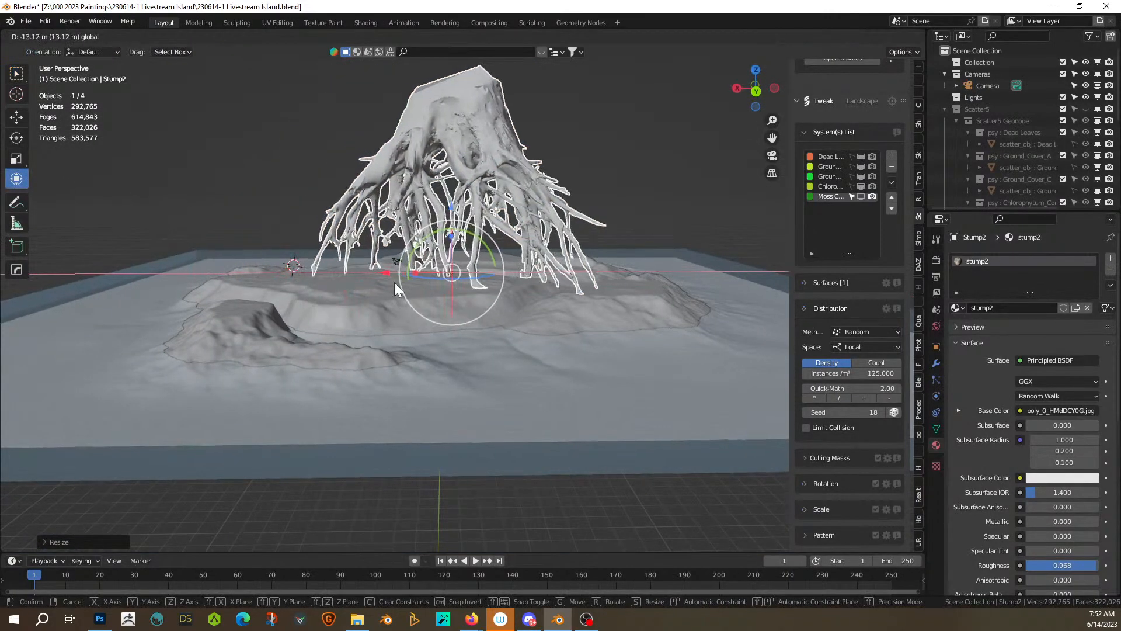
pyautogui.moveTo(467, 219); pyautogui.dragTo(483, 301, button='middle')
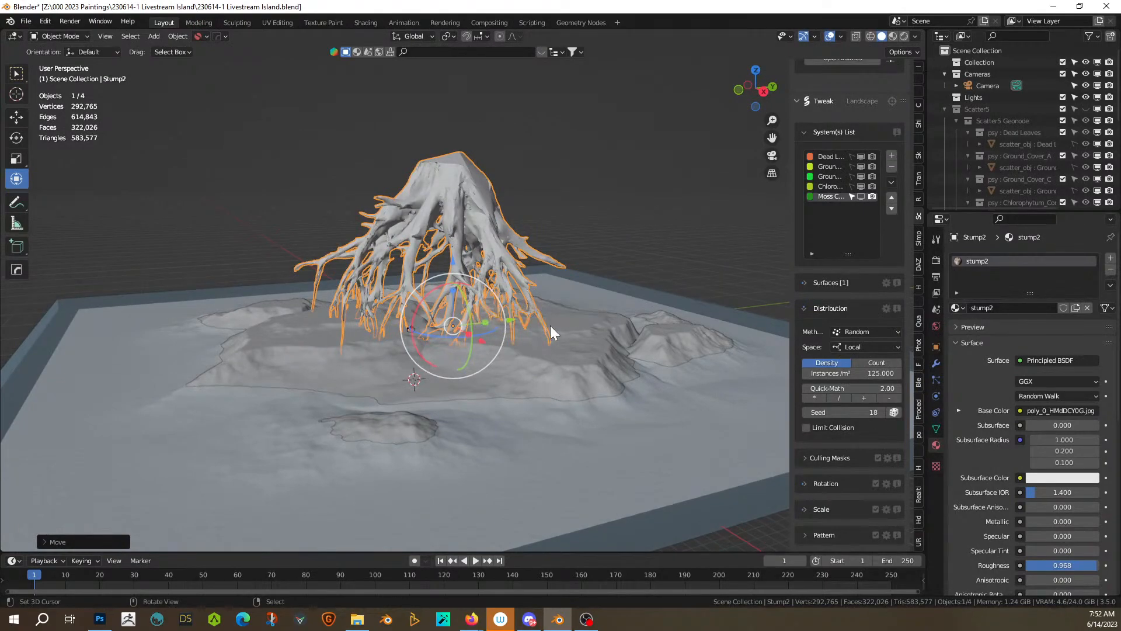
# Step: Inspect the stump's roots and mesh density up close with the wireframe overlay, and turn the overlay off again
pyautogui.moveTo(521, 331); pyautogui.dragTo(598, 349, button='middle')
pyautogui.scroll(3, 587, 349)
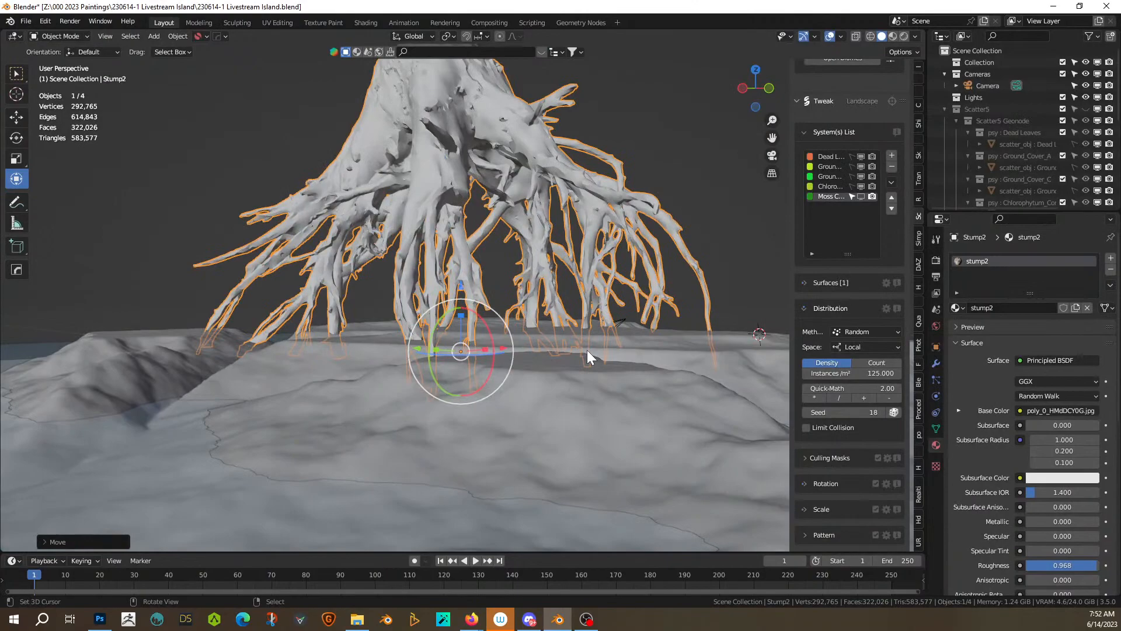
pyautogui.moveTo(446, 381)
pyautogui.mouseDown(button='middle')
pyautogui.moveTo(416, 440)
pyautogui.moveTo(469, 433)
pyautogui.moveTo(295, 444)
pyautogui.moveTo(524, 384)
pyautogui.moveTo(441, 390)
pyautogui.mouseUp(button='middle')
pyautogui.scroll(4, 442, 381)
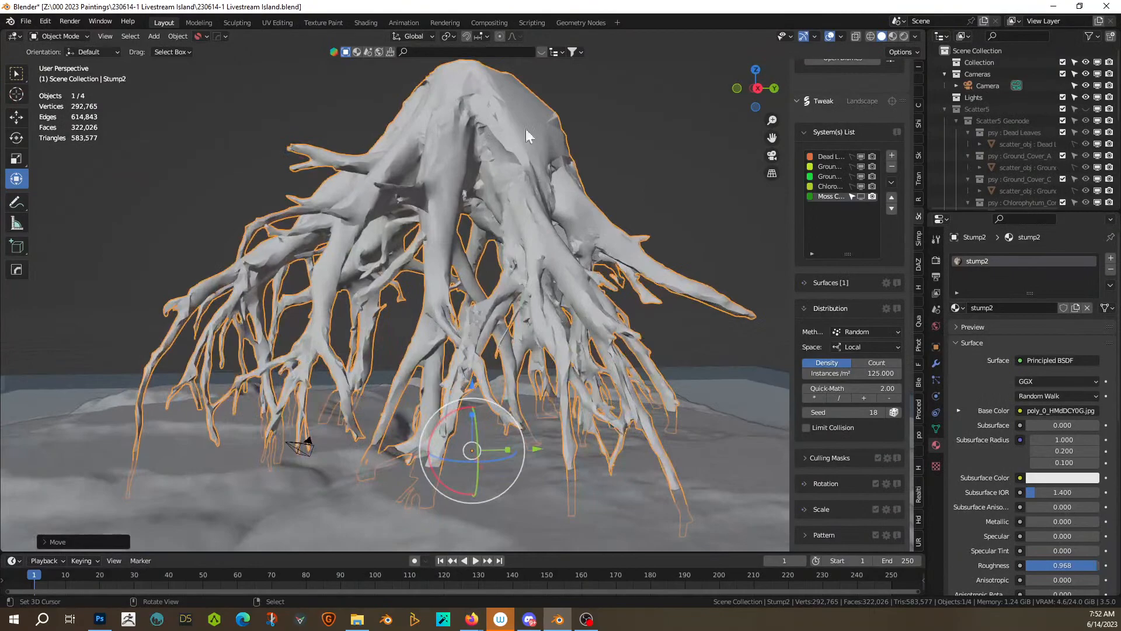
pyautogui.rightClick(495, 77)
pyautogui.hotkey('alt', 'v')
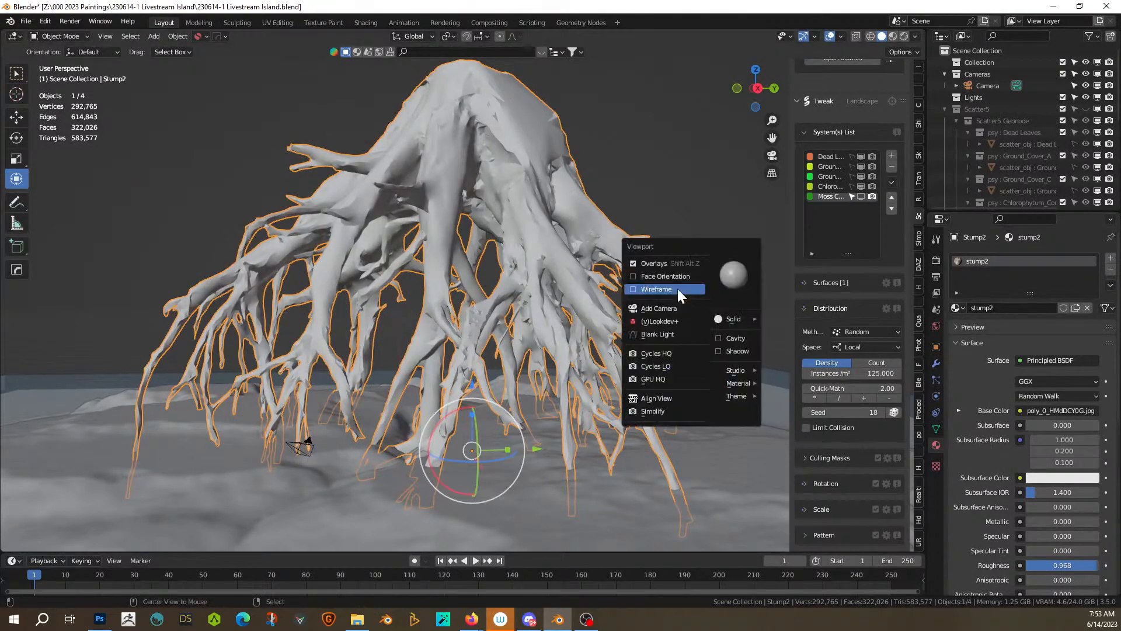
pyautogui.click(677, 288)
pyautogui.scroll(2, 626, 300)
pyautogui.moveTo(622, 303); pyautogui.dragTo(250, 320, button='middle')
pyautogui.scroll(-3, 530, 353)
pyautogui.press('z')
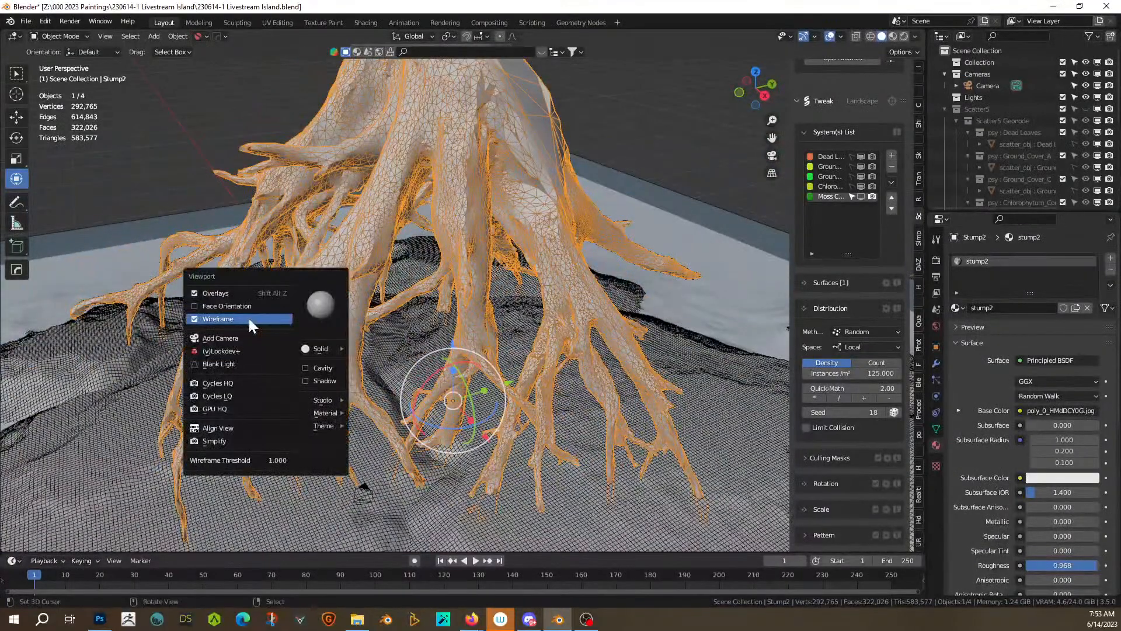
pyautogui.click(249, 318)
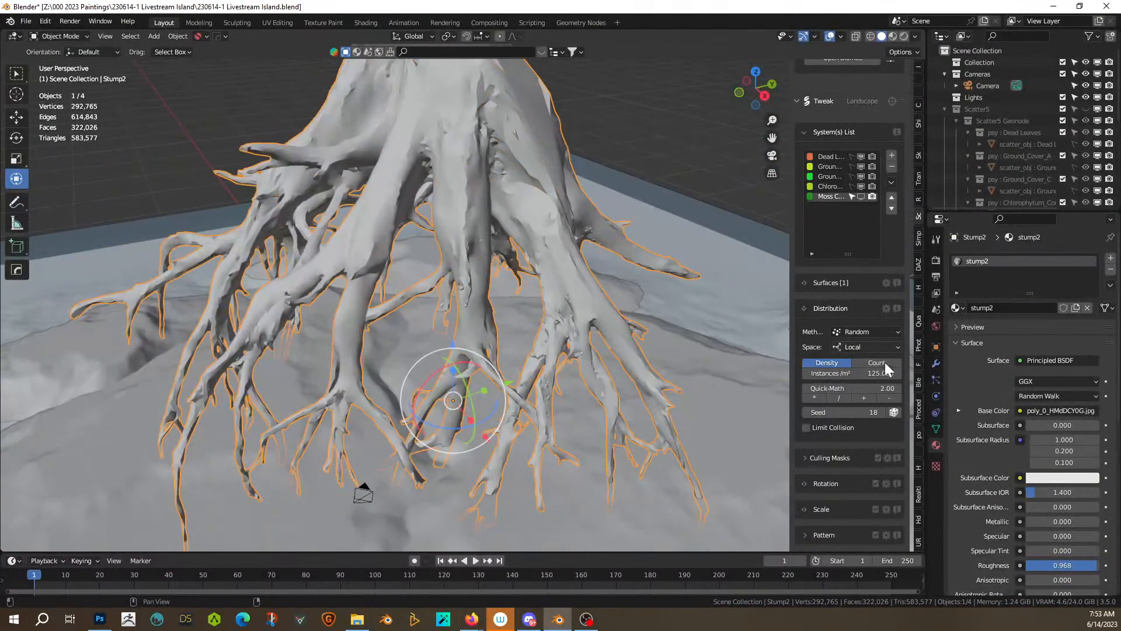
# Step: Remesh the stump with Quad Remesher using a quad count of 25000
pyautogui.click(919, 324)
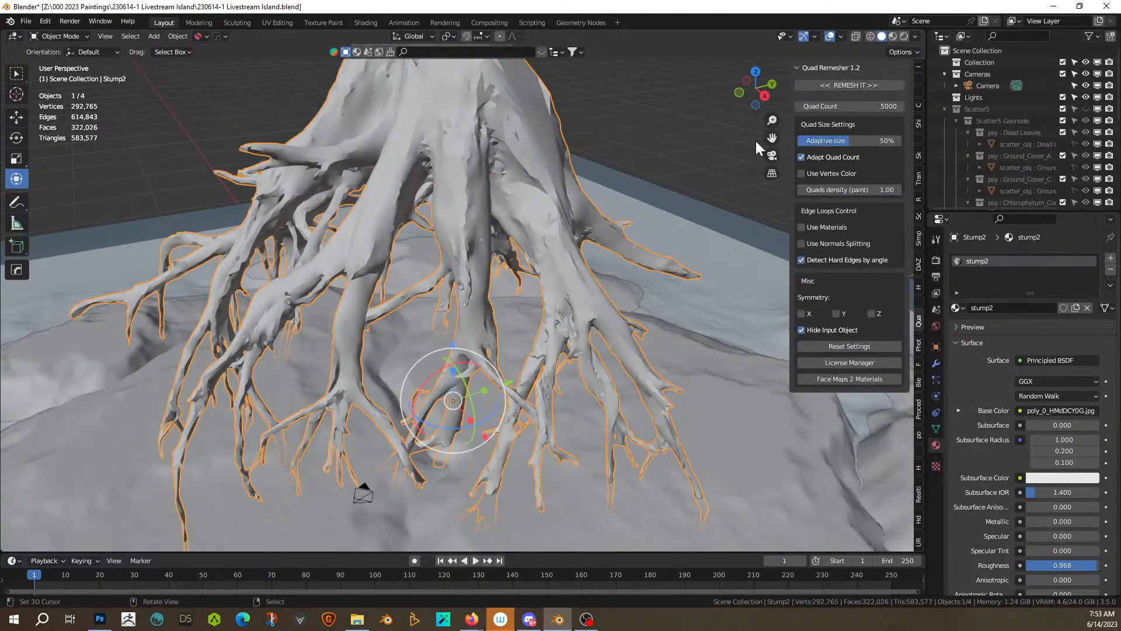
pyautogui.click(849, 106)
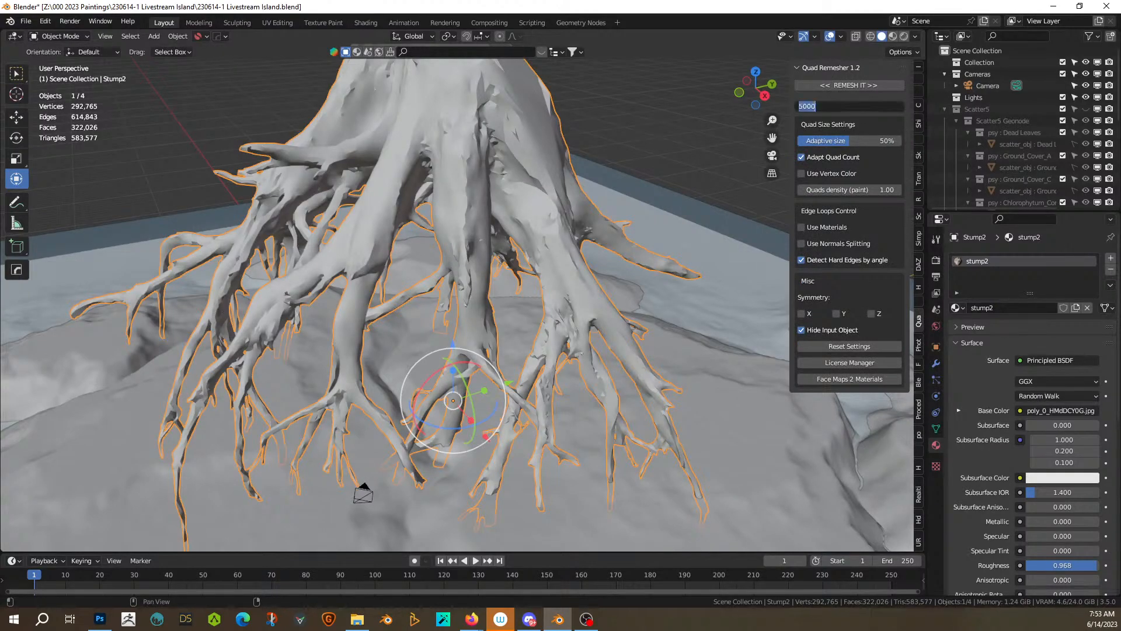
pyautogui.write('25000')
pyautogui.press('Return')
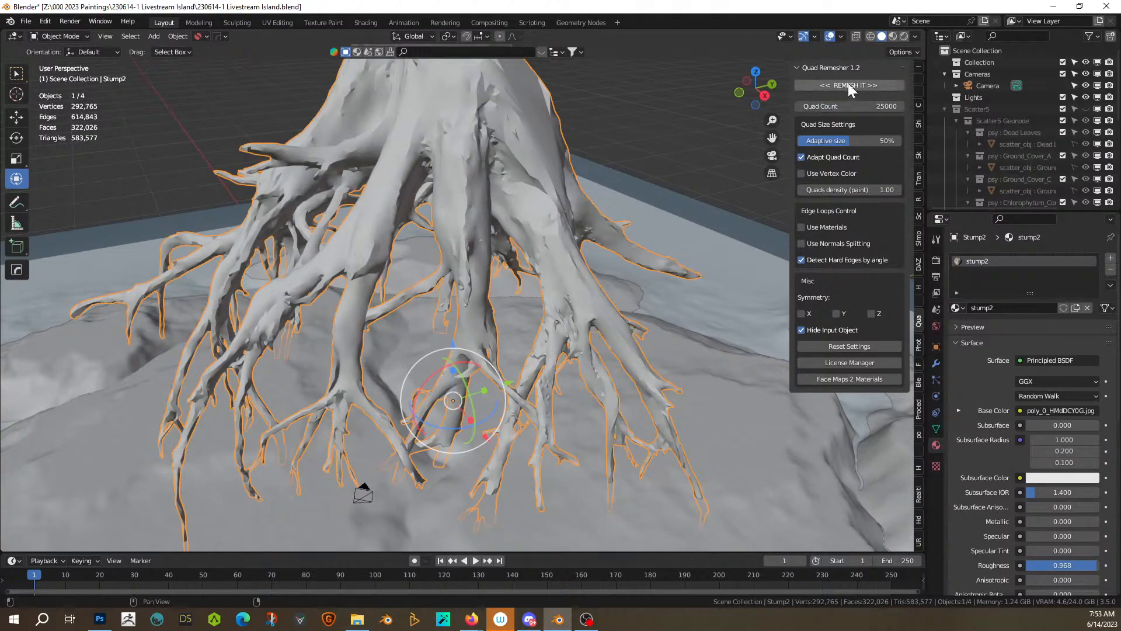
pyautogui.click(848, 85)
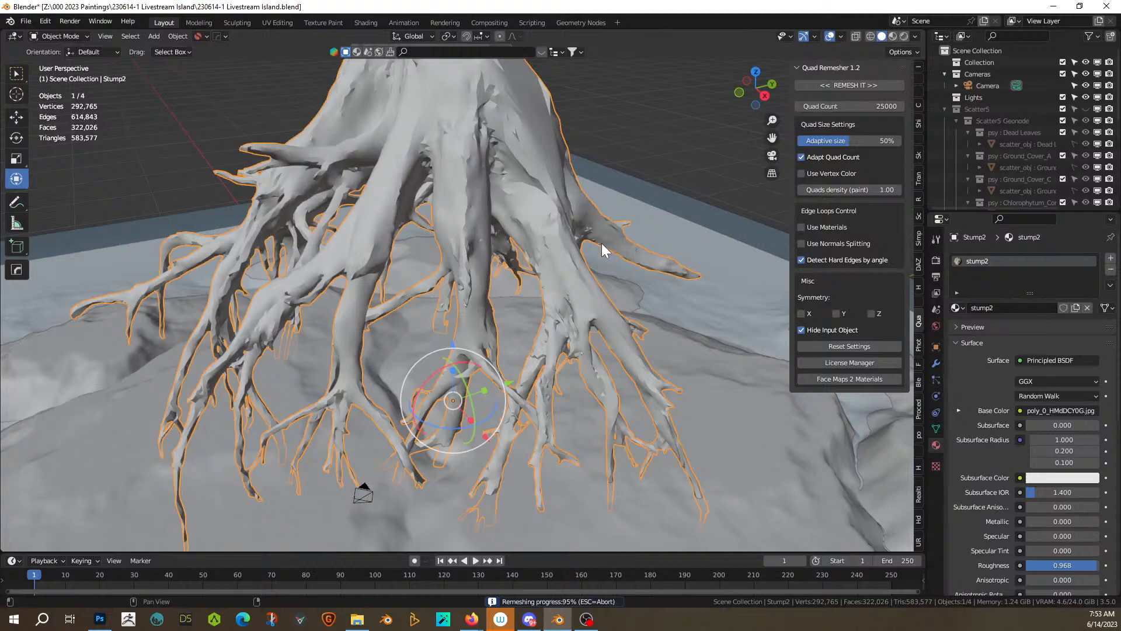
# Step: Inspect the remeshed stump's quad topology in Edit Mode from several sides
pyautogui.moveTo(616, 251); pyautogui.dragTo(448, 231, button='middle')
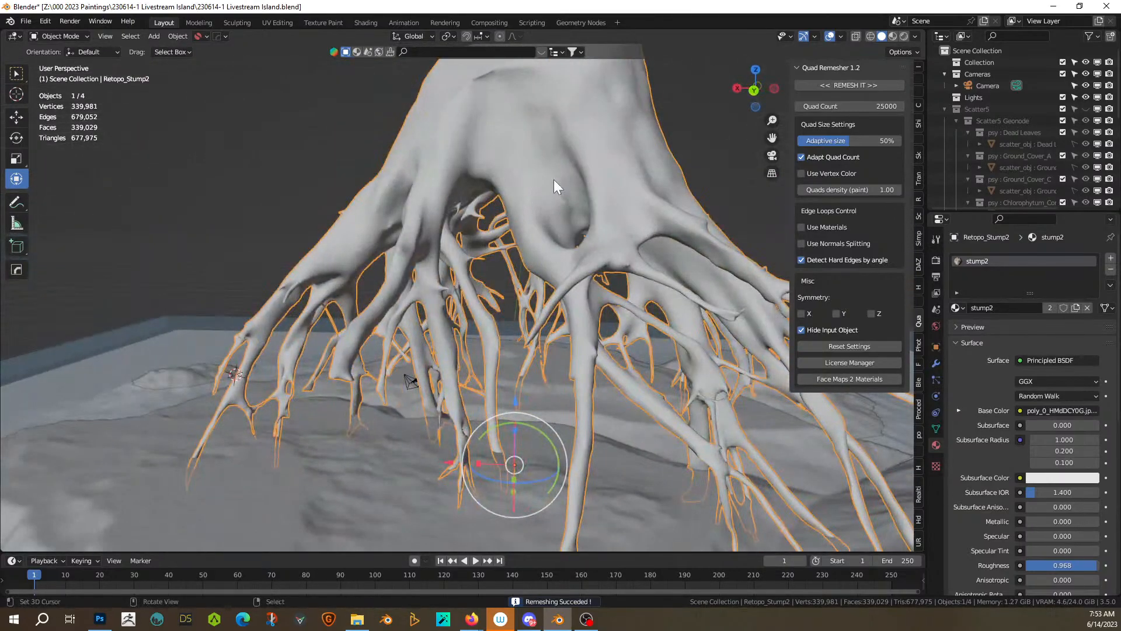
pyautogui.press('Tab')
pyautogui.moveTo(554, 186); pyautogui.dragTo(358, 282, button='middle')
pyautogui.press('Tab')
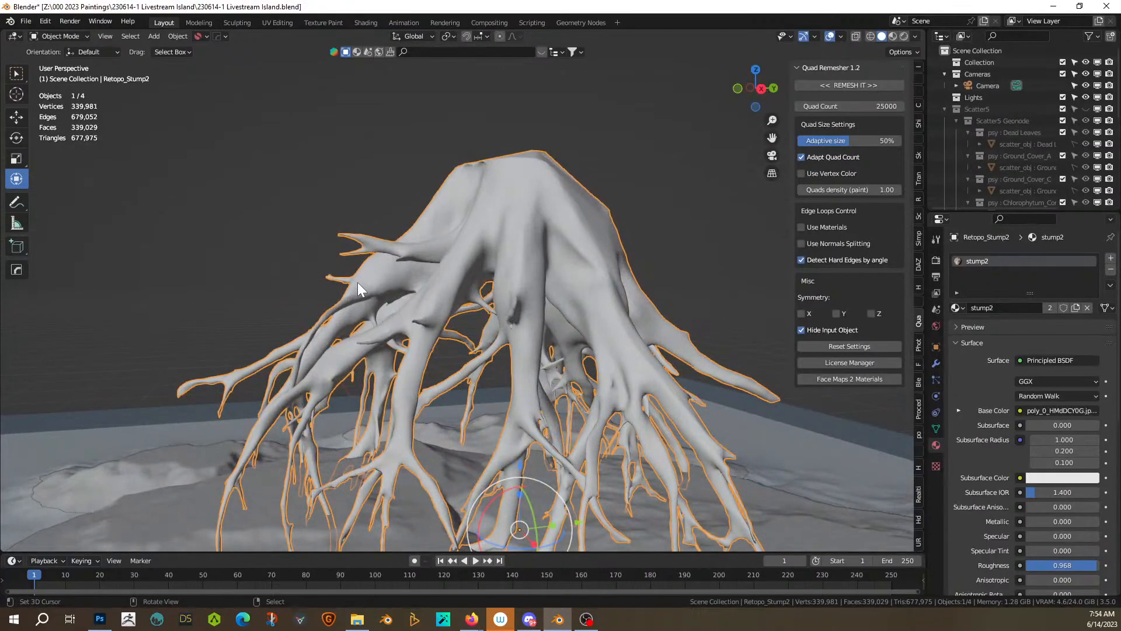
pyautogui.moveTo(559, 293); pyautogui.dragTo(433, 236, button='middle')
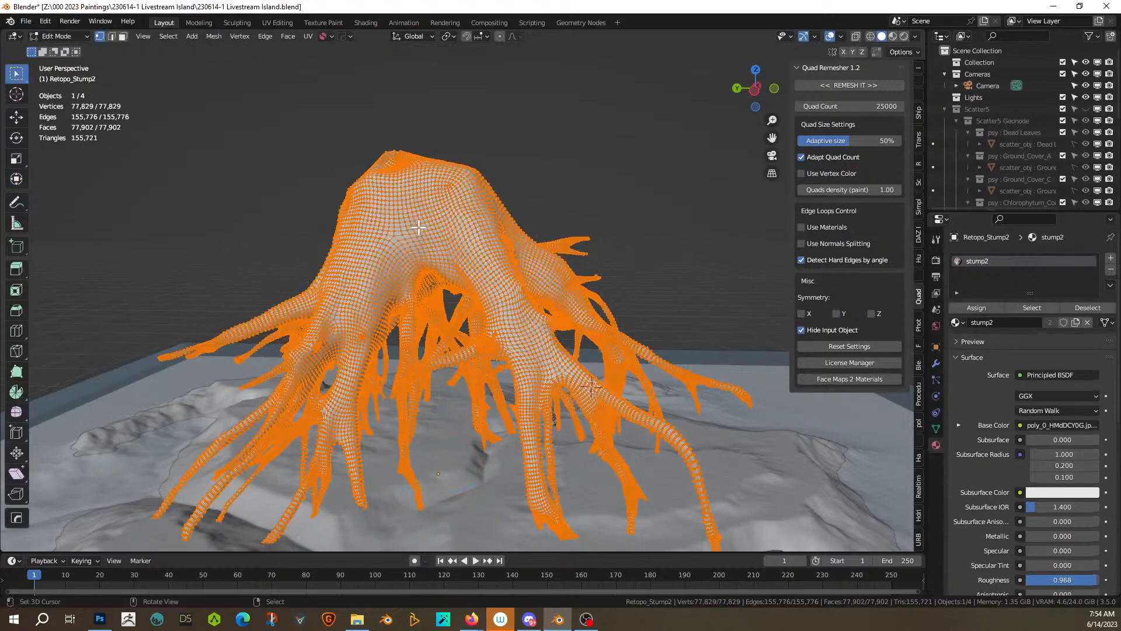
# Step: Apply Random Flow's Quick Displacement to the remeshed stump with a strength of 0.1
pyautogui.hotkey('shift', 'alt', 'q')
pyautogui.moveTo(421, 230)
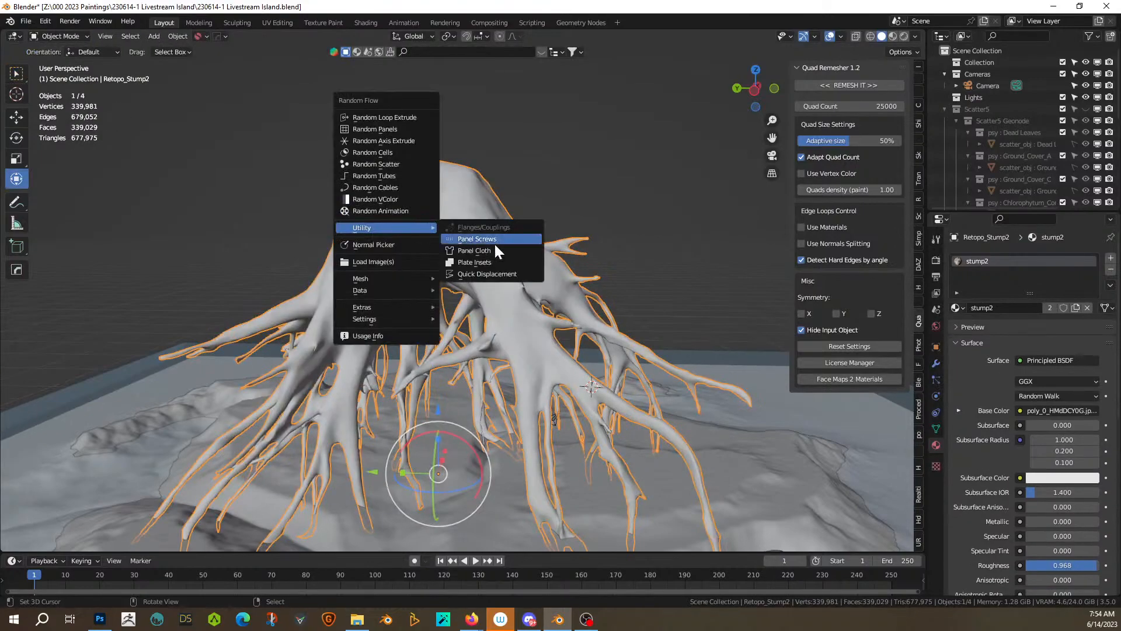
pyautogui.click(508, 275)
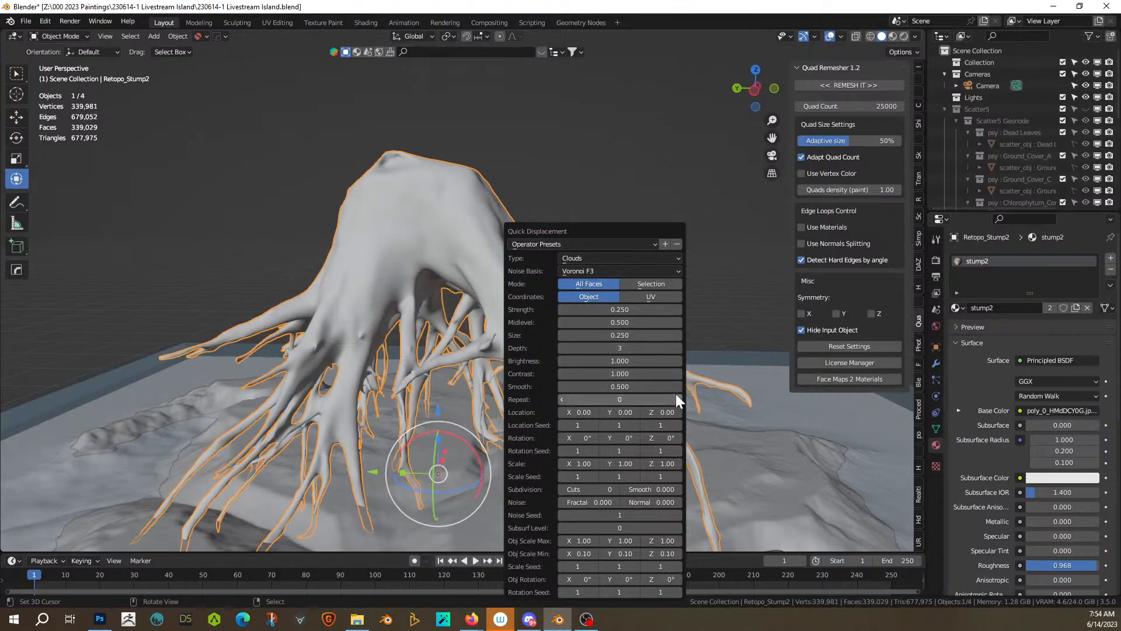
pyautogui.moveTo(622, 309)
pyautogui.mouseDown()
pyautogui.moveTo(642, 309)
pyautogui.moveTo(622, 309)
pyautogui.mouseUp()
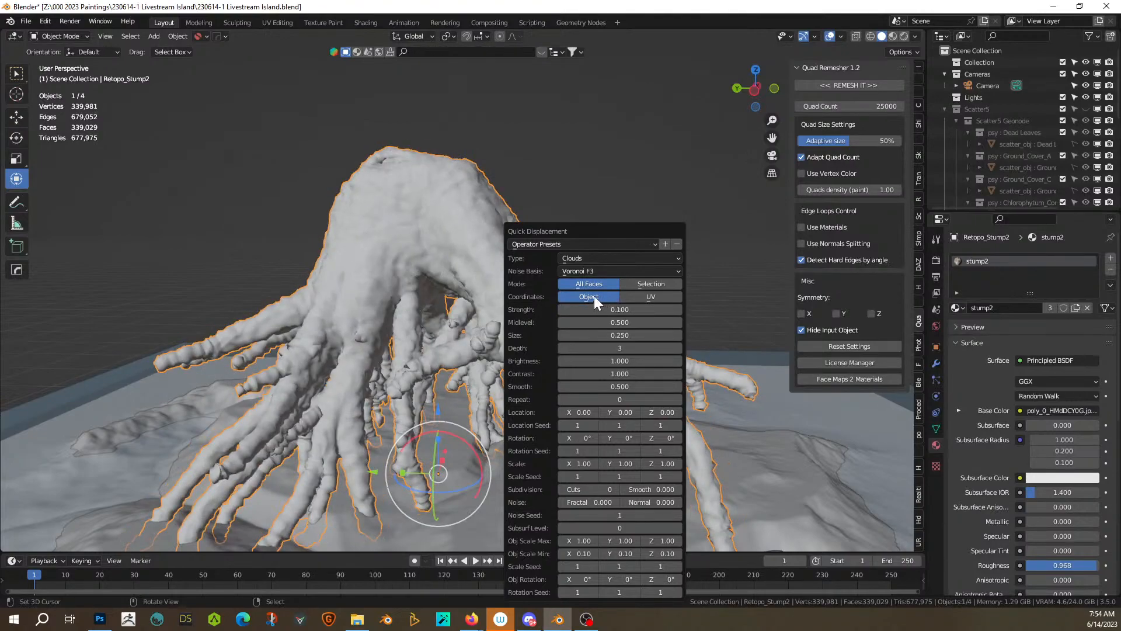
# Step: Try Voronoi Crackle as the displacement's noise basis, settle on Cell Noise, and check the surface from several sides
pyautogui.click(586, 272)
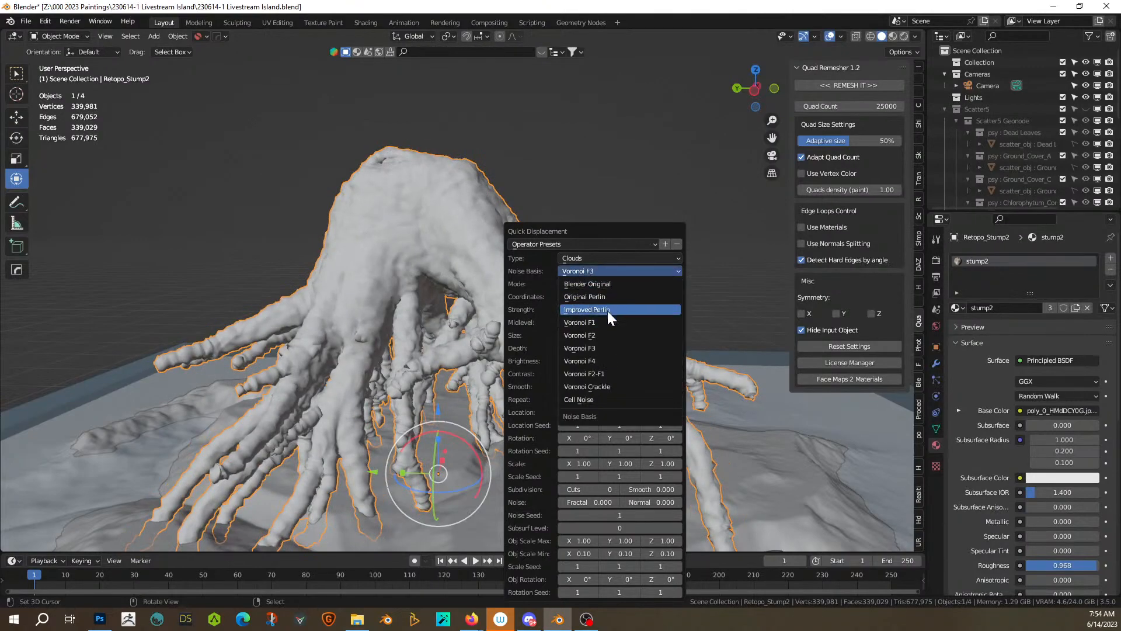
pyautogui.click(600, 387)
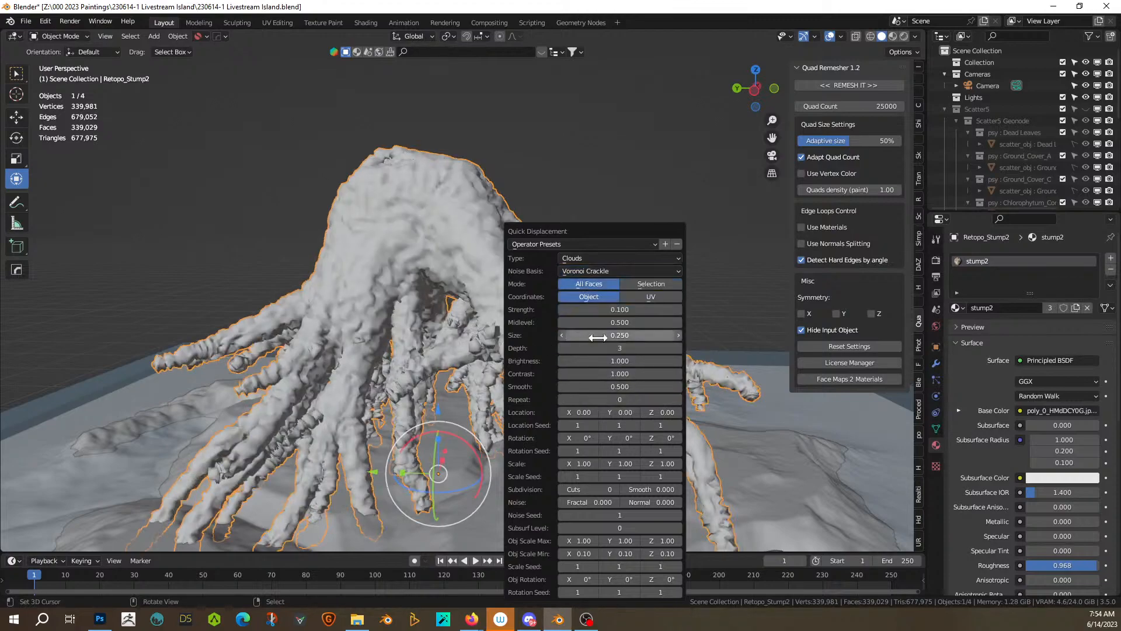
pyautogui.click(606, 272)
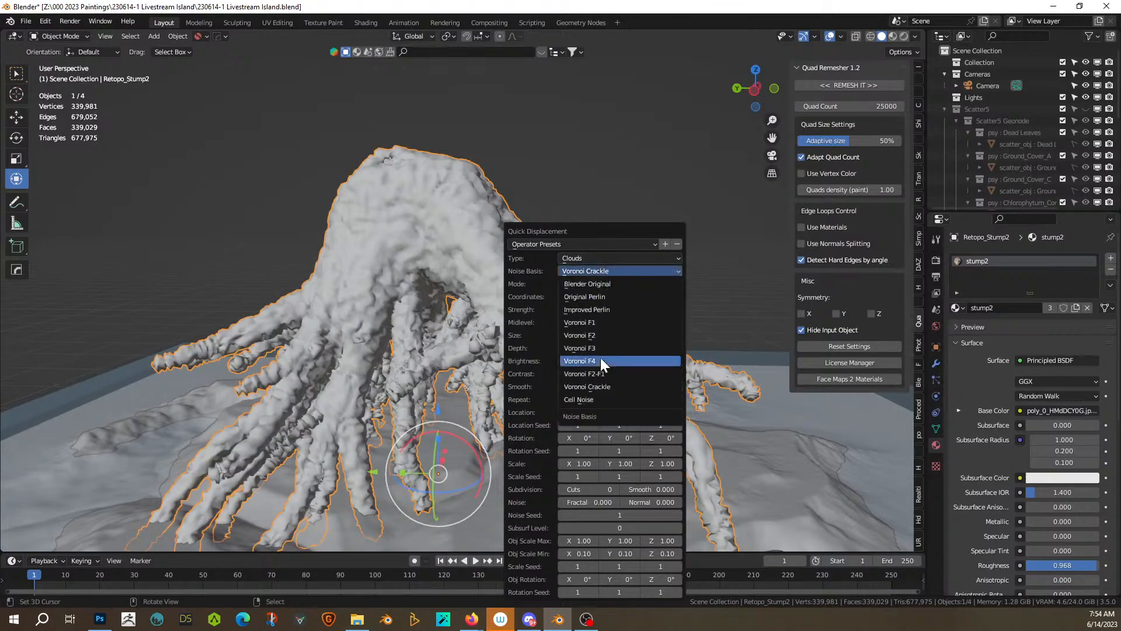
pyautogui.click(592, 399)
pyautogui.moveTo(476, 367); pyautogui.dragTo(684, 299, button='middle')
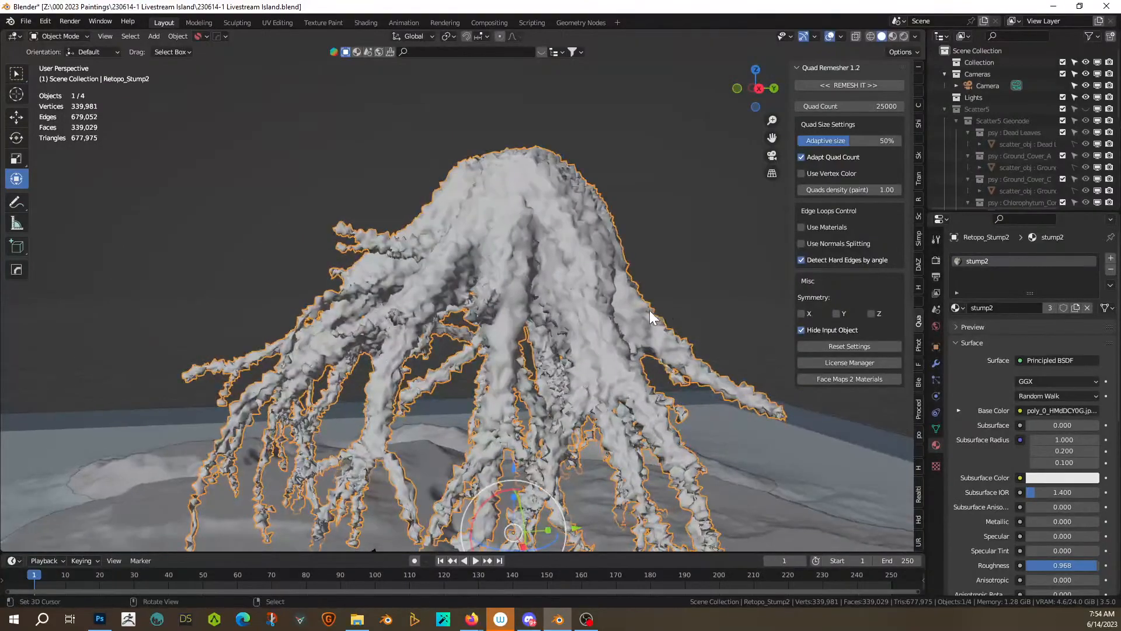
pyautogui.scroll(6, 583, 314)
pyautogui.moveTo(577, 317); pyautogui.dragTo(480, 355, button='middle')
pyautogui.scroll(-5, 510, 352)
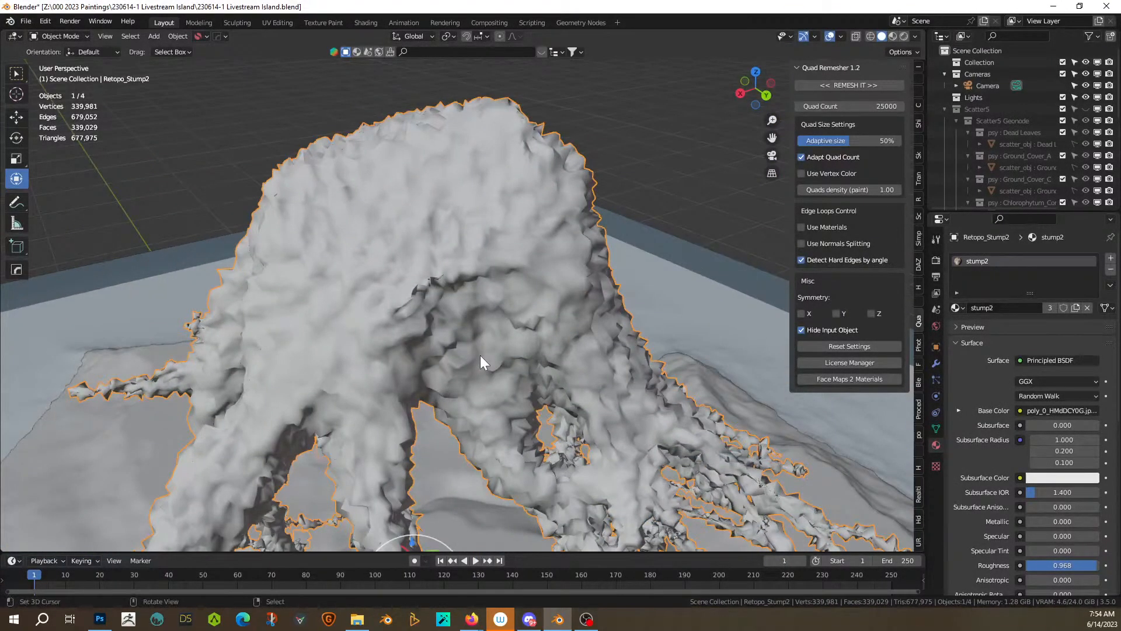
# Step: Set the stump displacement's noise size to 1 and review the bark all around
pyautogui.press('F9')
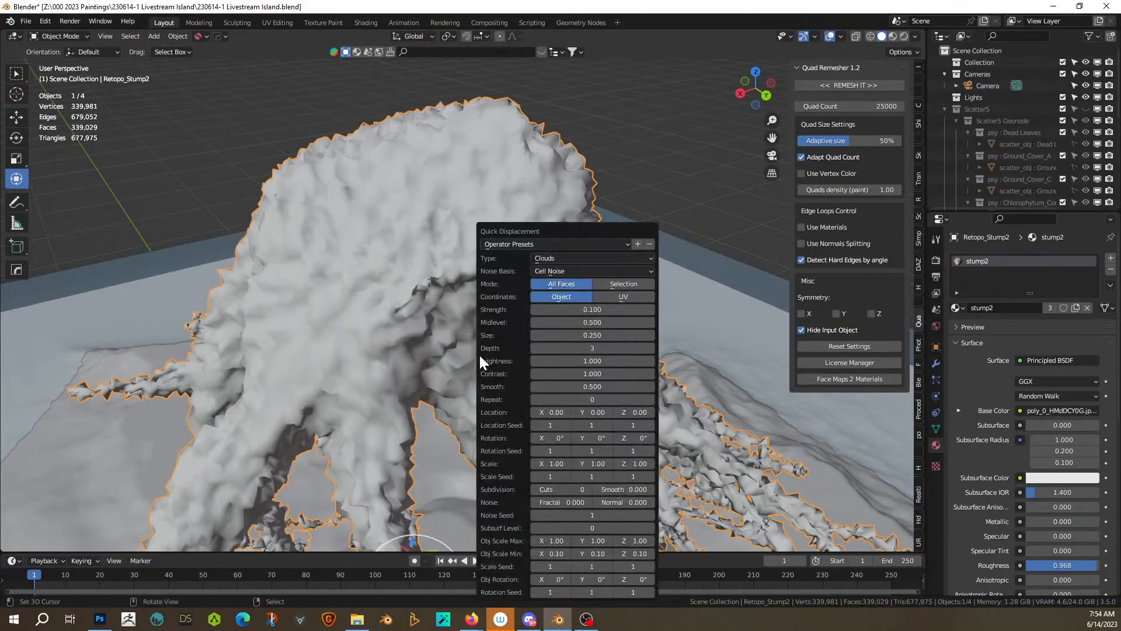
pyautogui.click(610, 310)
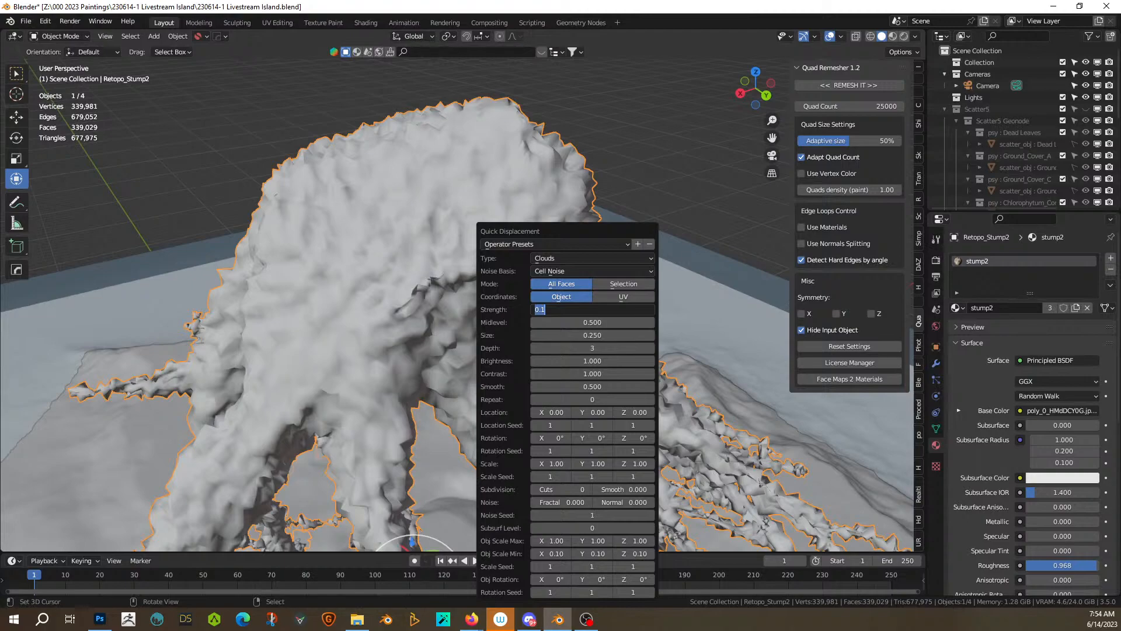
pyautogui.click(584, 335)
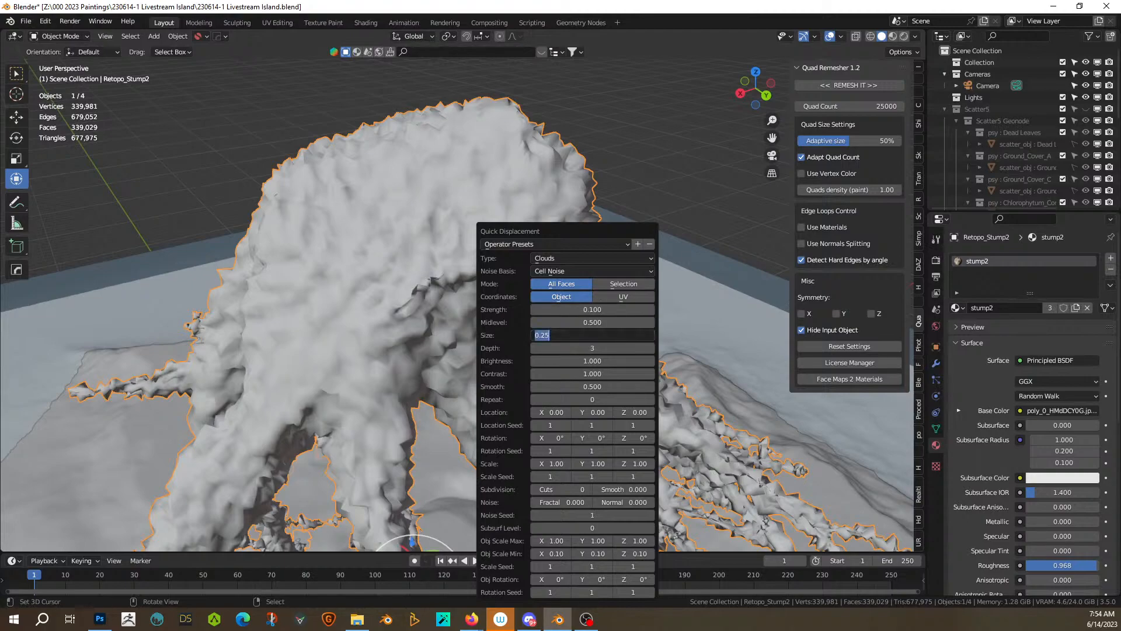
pyautogui.write('1')
pyautogui.press('Return')
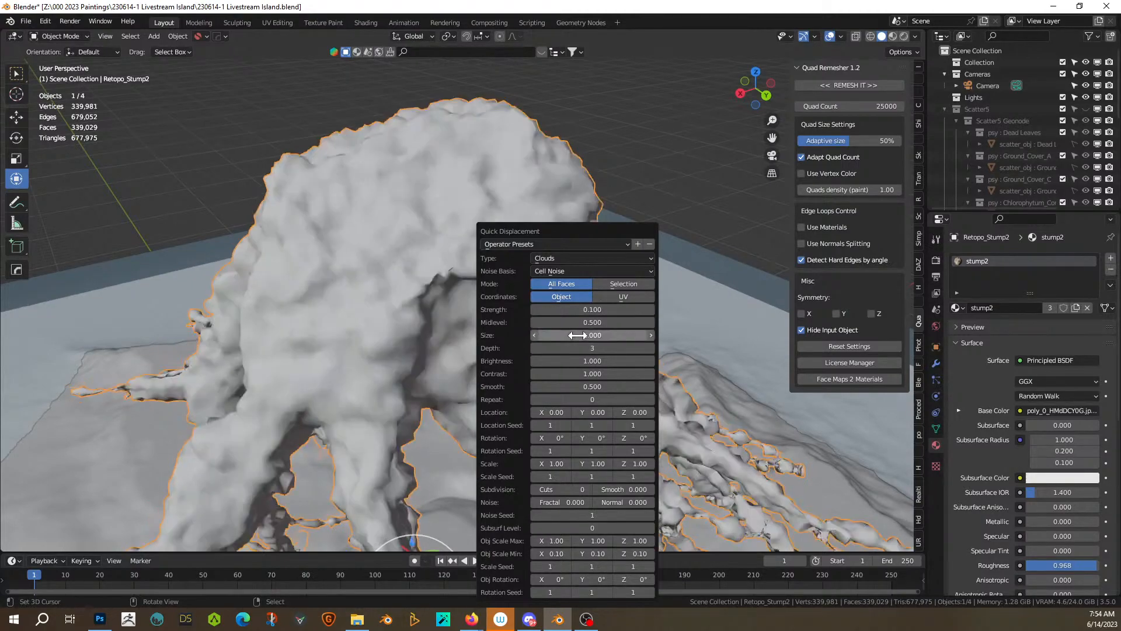
pyautogui.moveTo(381, 359); pyautogui.dragTo(300, 303, button='middle')
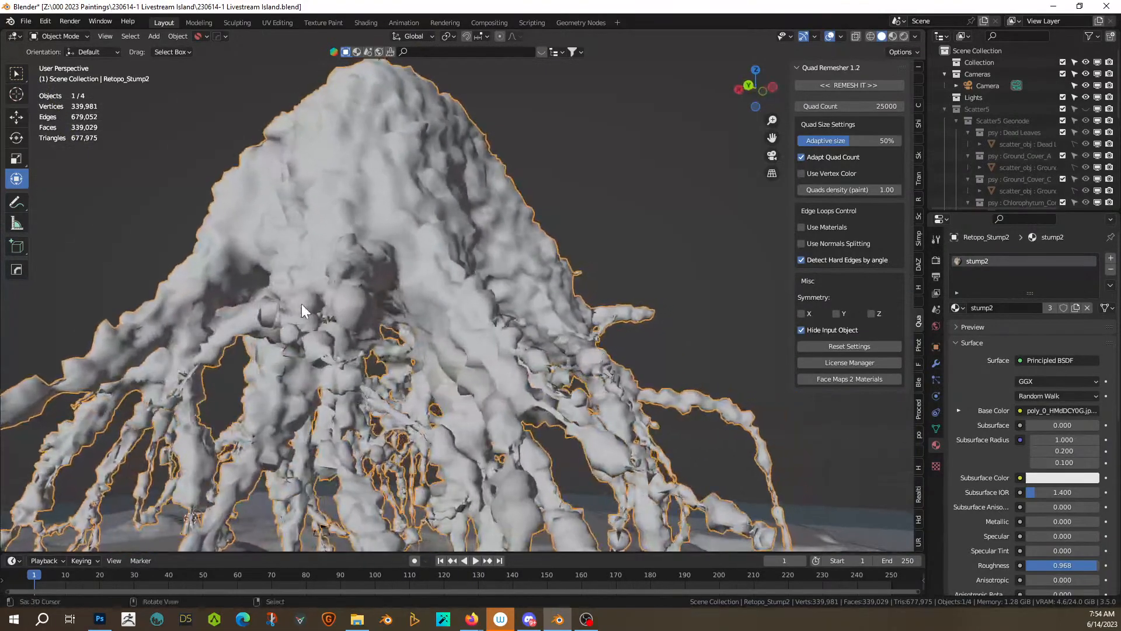
pyautogui.scroll(-5, 300, 303)
pyautogui.moveTo(334, 338); pyautogui.dragTo(304, 332, button='middle')
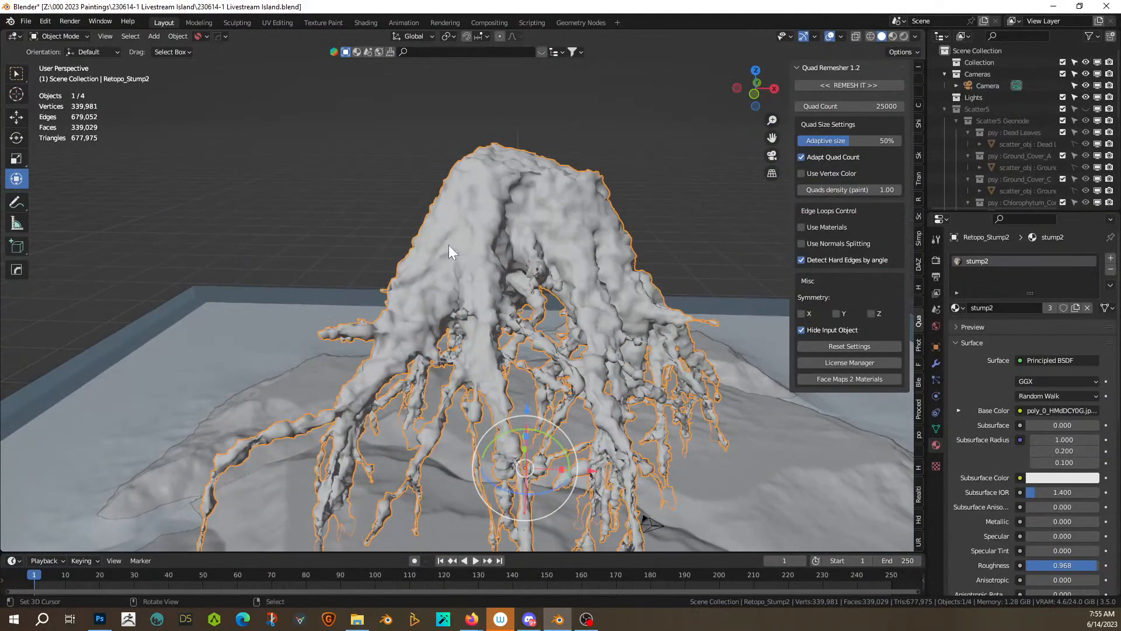
# Step: Switch to the Sculpting workspace with the stump's top in view and choose the Elastic Deform brush
pyautogui.keyDown('shift'); pyautogui.moveTo(485, 262); pyautogui.dragTo(453, 398, button='middle'); pyautogui.keyUp('shift')
pyautogui.scroll(2, 456, 415)
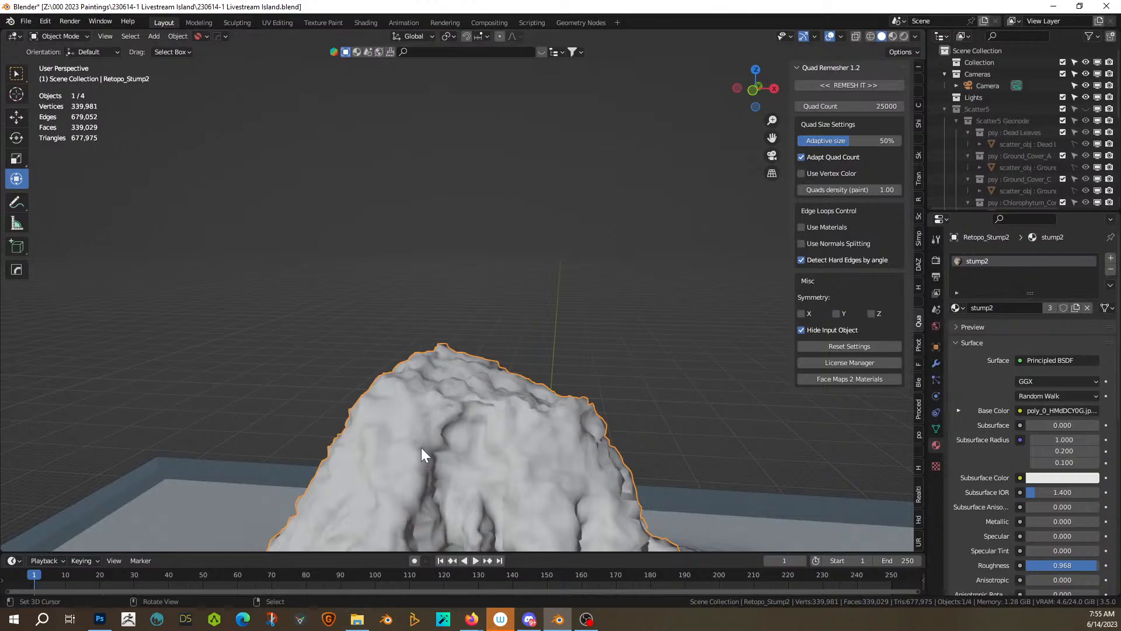
pyautogui.click(240, 23)
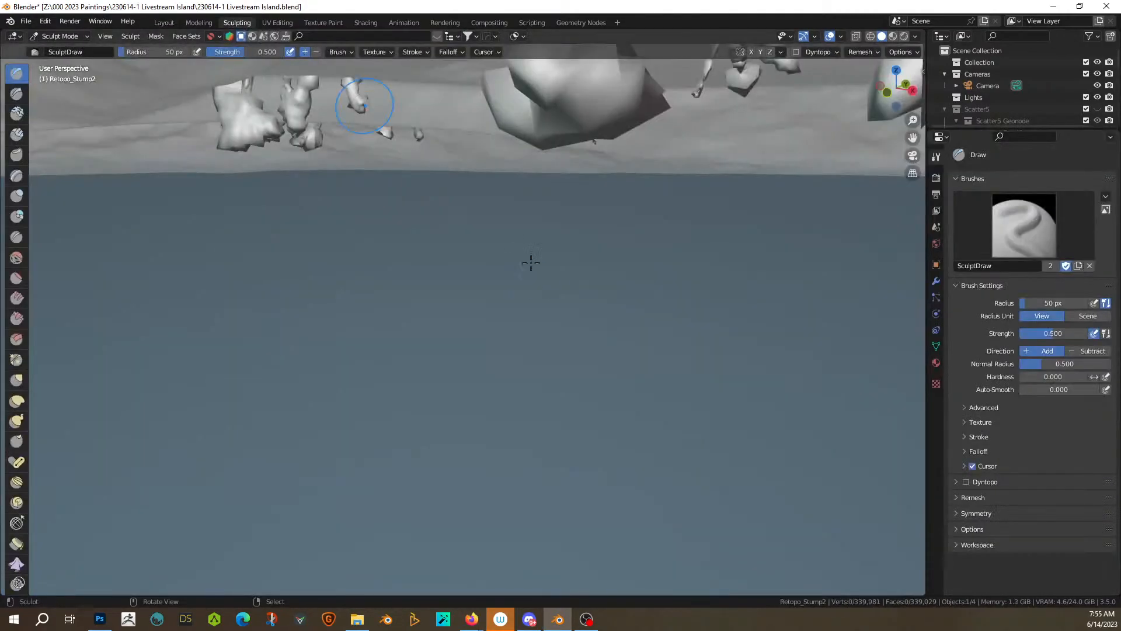
pyautogui.moveTo(562, 278)
pyautogui.mouseDown(button='middle')
pyautogui.moveTo(387, 405)
pyautogui.moveTo(405, 72)
pyautogui.mouseUp(button='middle')
pyautogui.moveTo(396, 412); pyautogui.dragTo(403, 479, button='middle')
pyautogui.keyDown('shift'); pyautogui.moveTo(381, 324); pyautogui.dragTo(413, 494, button='middle'); pyautogui.keyUp('shift')
pyautogui.click(16, 400)
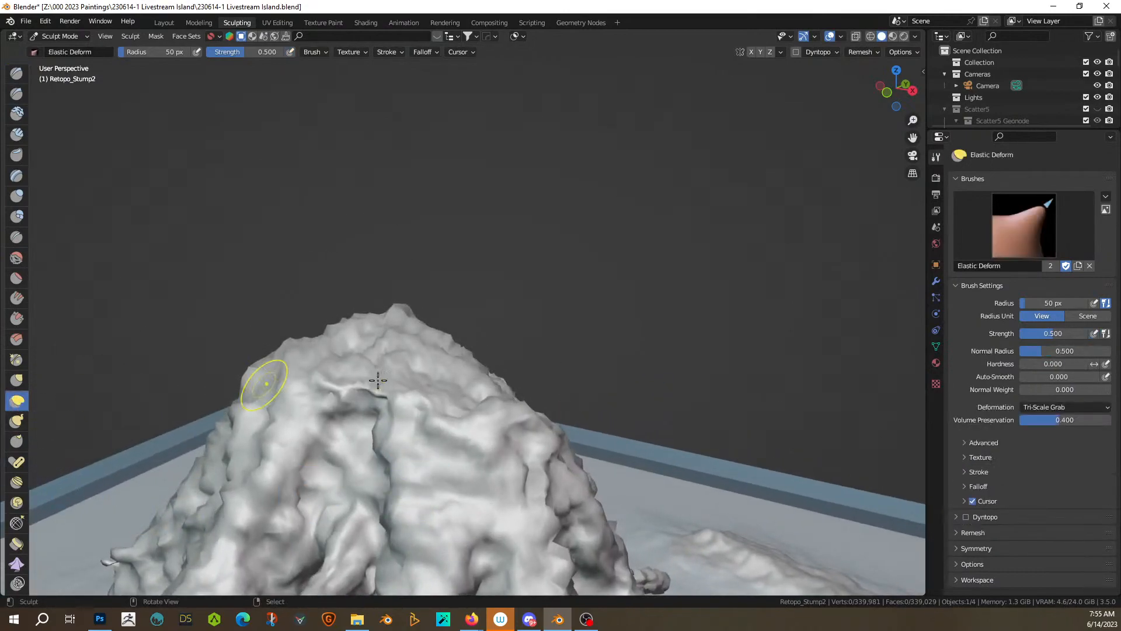
# Step: Enlarge the Elastic Deform brush to a 281 px radius and pull the stump's top upward into a tall peak
pyautogui.press(']')
pyautogui.press(']')
pyautogui.press(']')
pyautogui.press(']')
pyautogui.press(']')
pyautogui.press(']')
pyautogui.press(']')
pyautogui.press(']')
pyautogui.press(']')
pyautogui.press(']')
pyautogui.press(']')
pyautogui.press(']')
pyautogui.press(']')
pyautogui.press(']')
pyautogui.press(']')
pyautogui.press(']')
pyautogui.moveTo(401, 364)
pyautogui.mouseDown()
pyautogui.moveTo(470, 238)
pyautogui.moveTo(437, 187)
pyautogui.moveTo(385, 152)
pyautogui.mouseUp()
pyautogui.moveTo(714, 337); pyautogui.dragTo(563, 263, button='middle')
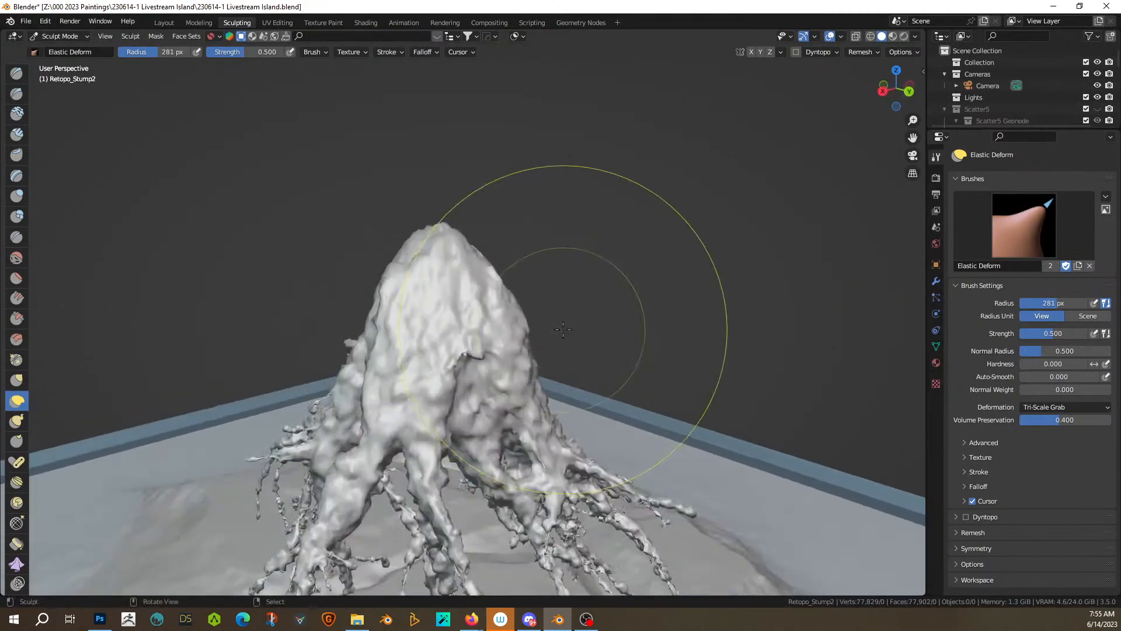
pyautogui.moveTo(436, 234); pyautogui.dragTo(497, 160)
pyautogui.scroll(-2, 523, 233)
pyautogui.moveTo(528, 252); pyautogui.dragTo(640, 238, button='middle')
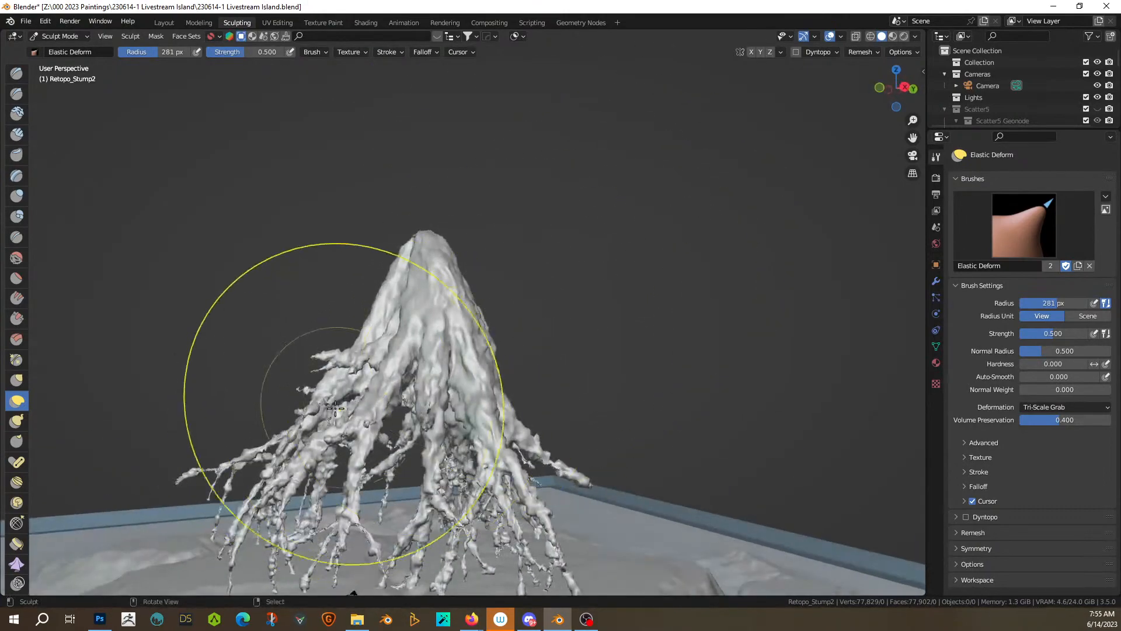
# Step: Pull the stump's roots outward on several sides with the large Elastic Deform brush to widen its base
pyautogui.moveTo(223, 476); pyautogui.dragTo(186, 482)
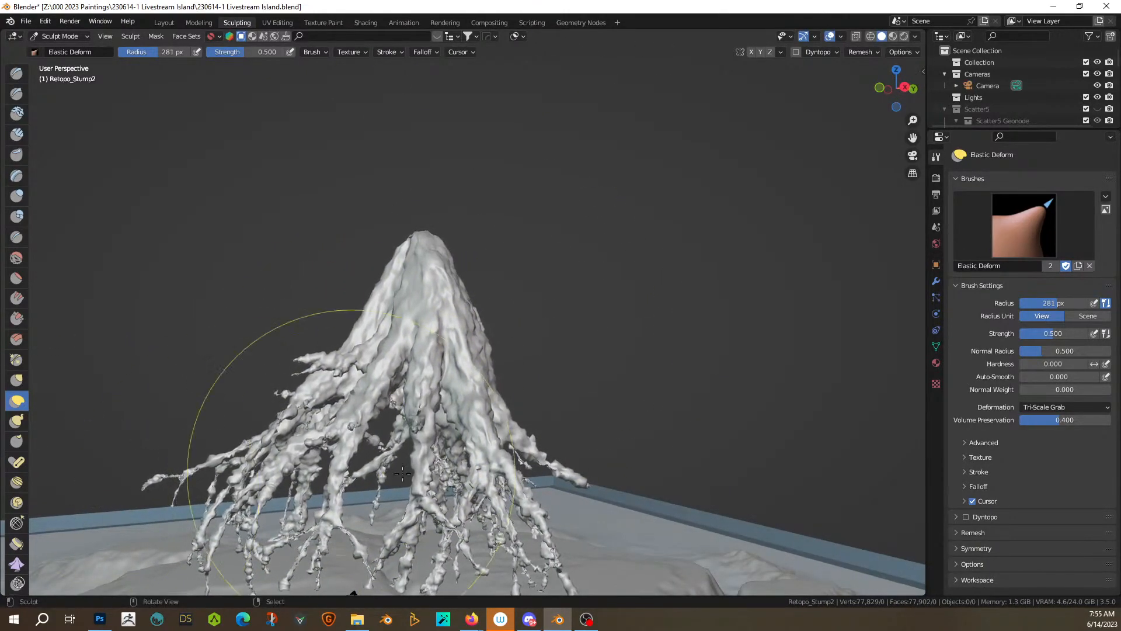
pyautogui.moveTo(631, 490); pyautogui.dragTo(660, 492)
pyautogui.moveTo(556, 470); pyautogui.dragTo(720, 514)
pyautogui.moveTo(719, 513); pyautogui.dragTo(601, 467, button='middle')
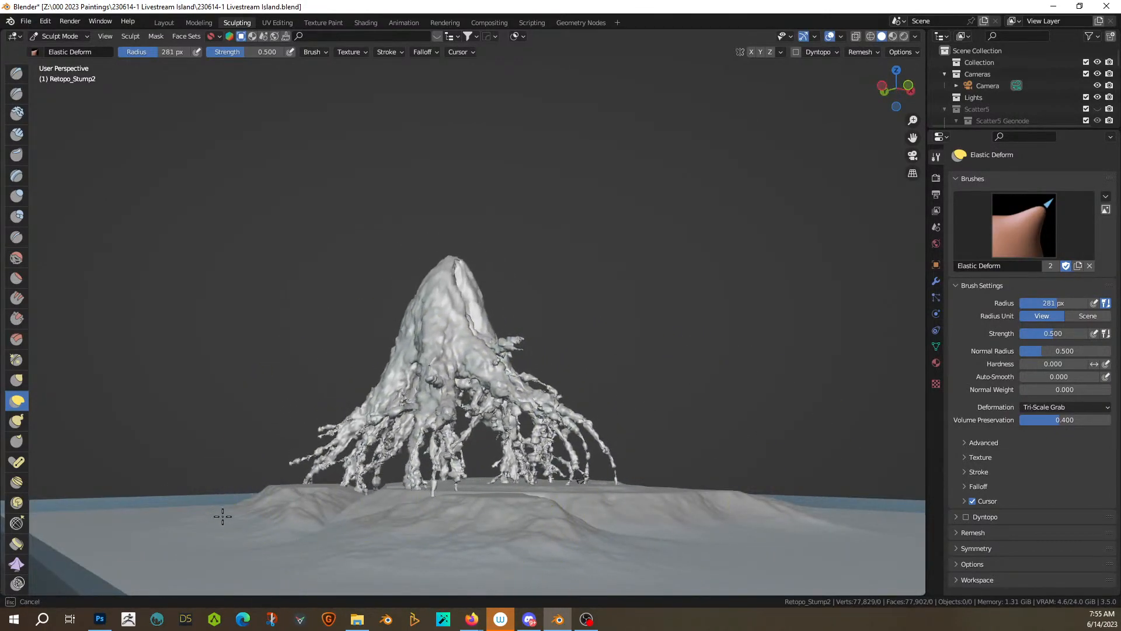
pyautogui.moveTo(205, 501)
pyautogui.mouseDown(button='middle')
pyautogui.moveTo(250, 528)
pyautogui.moveTo(245, 500)
pyautogui.mouseUp(button='middle')
pyautogui.moveTo(275, 485); pyautogui.dragTo(186, 487)
pyautogui.scroll(-4, 278, 500)
pyautogui.moveTo(409, 517); pyautogui.dragTo(429, 575, button='middle')
pyautogui.moveTo(497, 400)
pyautogui.mouseDown()
pyautogui.moveTo(558, 411)
pyautogui.moveTo(496, 389)
pyautogui.moveTo(533, 414)
pyautogui.mouseUp()
# Step: Reduce the Elastic Deform radius to 131 px and drag individual roots outward and down toward the terrain around the stump
pyautogui.press('[')
pyautogui.press('[')
pyautogui.press('[')
pyautogui.press('[')
pyautogui.press('[')
pyautogui.press('[')
pyautogui.press('[')
pyautogui.moveTo(551, 428); pyautogui.dragTo(655, 428, button='middle')
pyautogui.moveTo(415, 402); pyautogui.dragTo(372, 393)
pyautogui.moveTo(372, 393)
pyautogui.mouseDown(button='middle')
pyautogui.moveTo(450, 363)
pyautogui.moveTo(524, 376)
pyautogui.moveTo(514, 408)
pyautogui.mouseUp(button='middle')
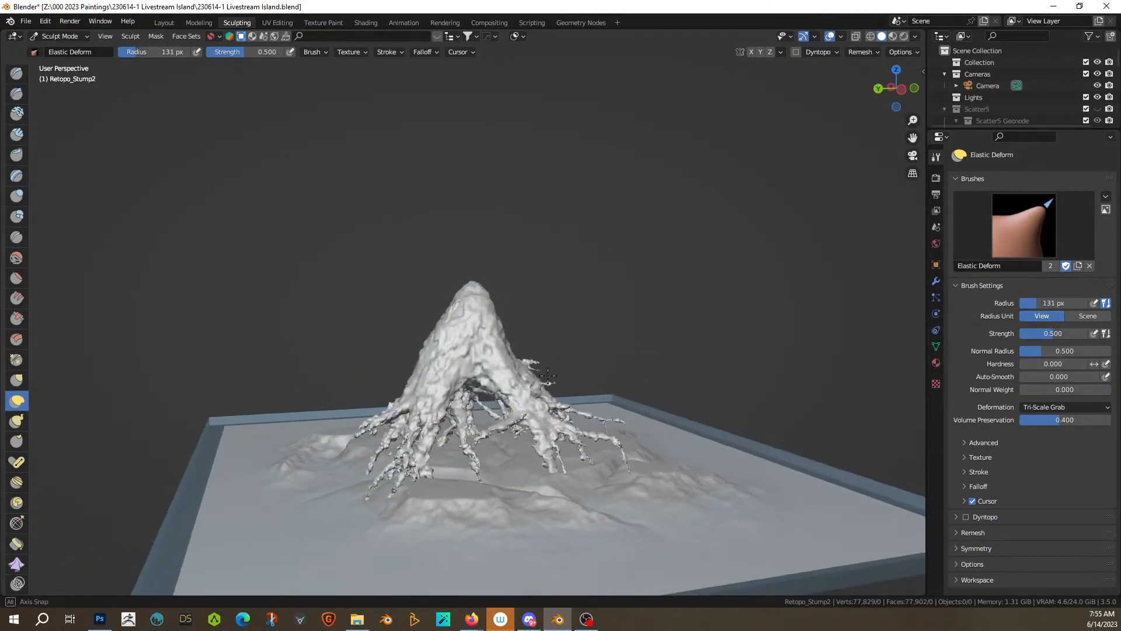
pyautogui.moveTo(375, 458)
pyautogui.mouseDown()
pyautogui.moveTo(292, 530)
pyautogui.moveTo(268, 568)
pyautogui.mouseUp()
pyautogui.moveTo(268, 568)
pyautogui.mouseDown(button='middle')
pyautogui.moveTo(310, 545)
pyautogui.moveTo(380, 587)
pyautogui.moveTo(456, 575)
pyautogui.moveTo(445, 545)
pyautogui.moveTo(393, 593)
pyautogui.mouseUp(button='middle')
pyautogui.moveTo(333, 425)
pyautogui.mouseDown()
pyautogui.moveTo(283, 455)
pyautogui.moveTo(259, 455)
pyautogui.mouseUp()
pyautogui.moveTo(259, 455); pyautogui.dragTo(421, 481, button='middle')
pyautogui.moveTo(376, 435)
pyautogui.mouseDown()
pyautogui.moveTo(376, 446)
pyautogui.moveTo(297, 481)
pyautogui.mouseUp()
pyautogui.moveTo(297, 481); pyautogui.dragTo(441, 439, button='middle')
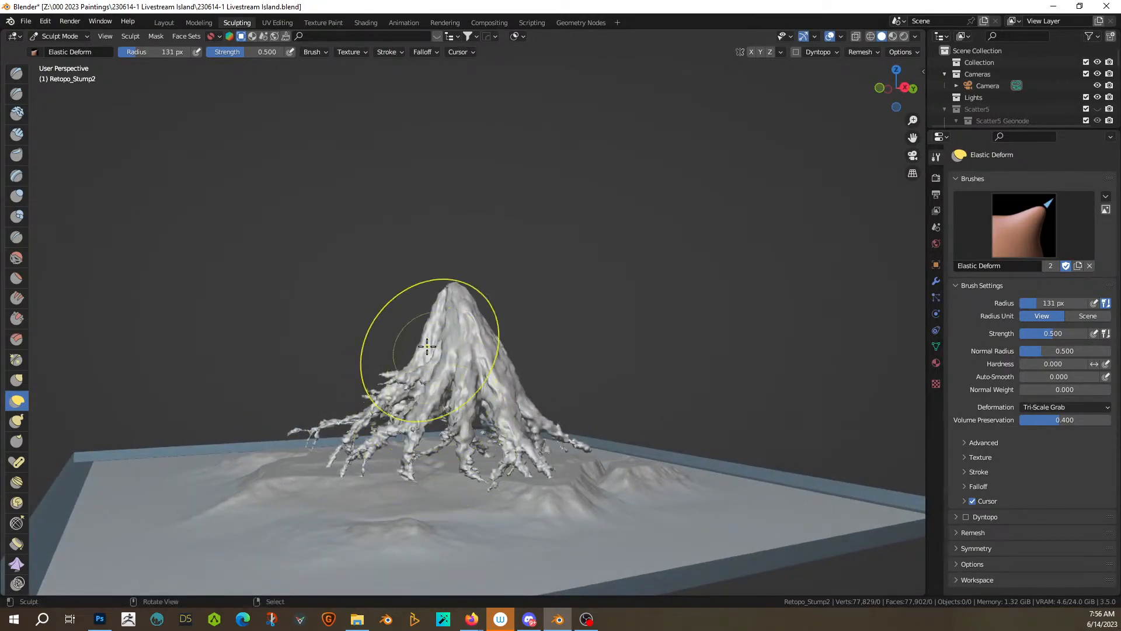
# Step: Return to the Layout workspace and inspect the sculpted stump's mesh up close in Edit Mode
pyautogui.click(159, 24)
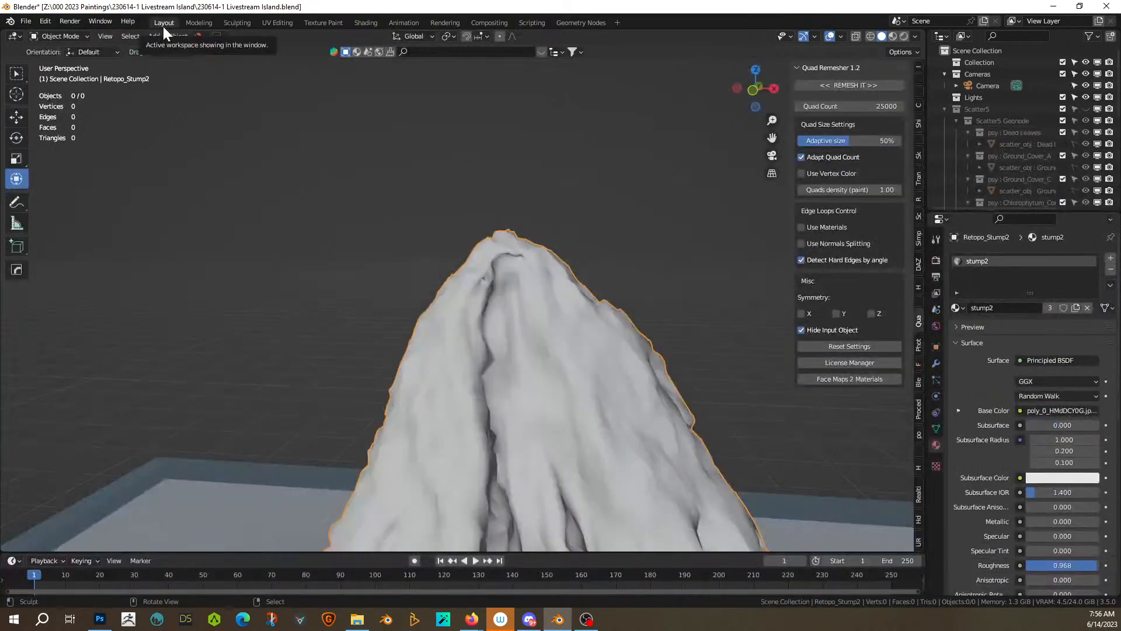
pyautogui.scroll(-5, 506, 384)
pyautogui.moveTo(507, 383); pyautogui.dragTo(402, 256, button='middle')
pyautogui.scroll(4, 447, 367)
pyautogui.rightClick(418, 250)
pyautogui.press('Tab')
pyautogui.scroll(3, 429, 266)
pyautogui.moveTo(430, 268); pyautogui.dragTo(457, 350, button='middle')
pyautogui.press('Tab')
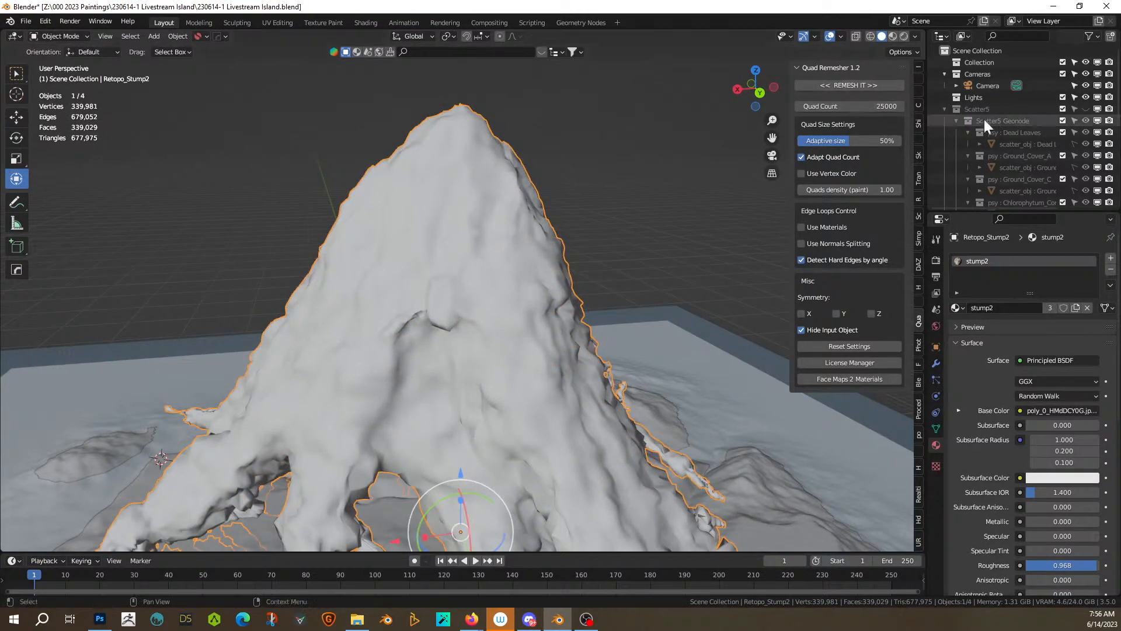
# Step: Collapse the Scatter5 collection, delete the hidden original Stump2 object, and select Retopo_Stump2
pyautogui.click(945, 108)
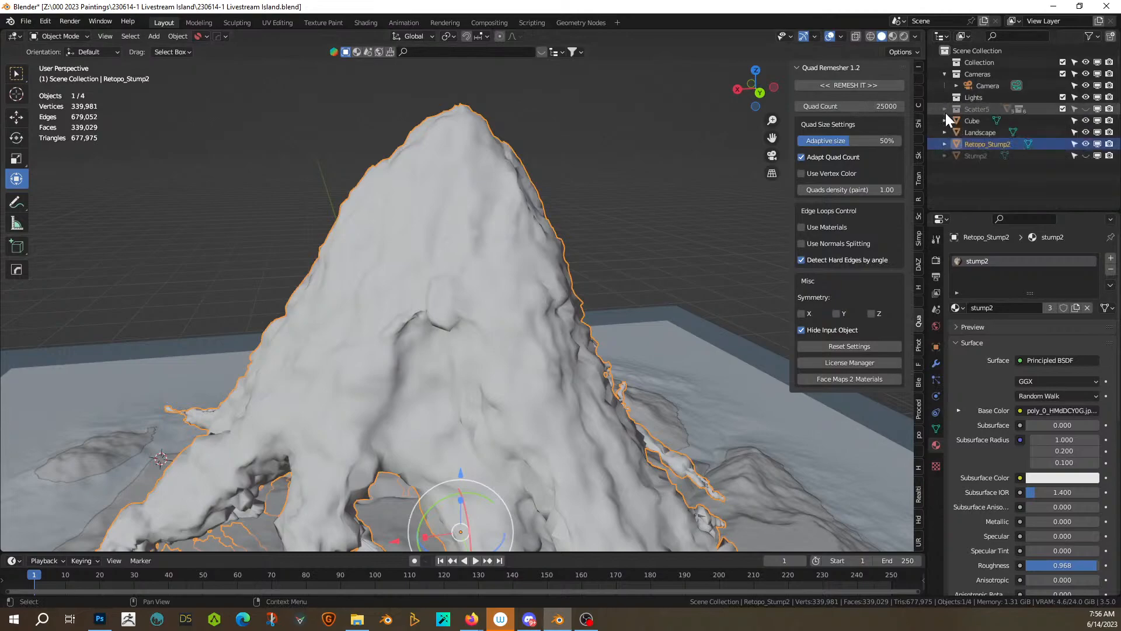
pyautogui.click(979, 155)
pyautogui.rightClick(980, 156)
pyautogui.click(928, 185)
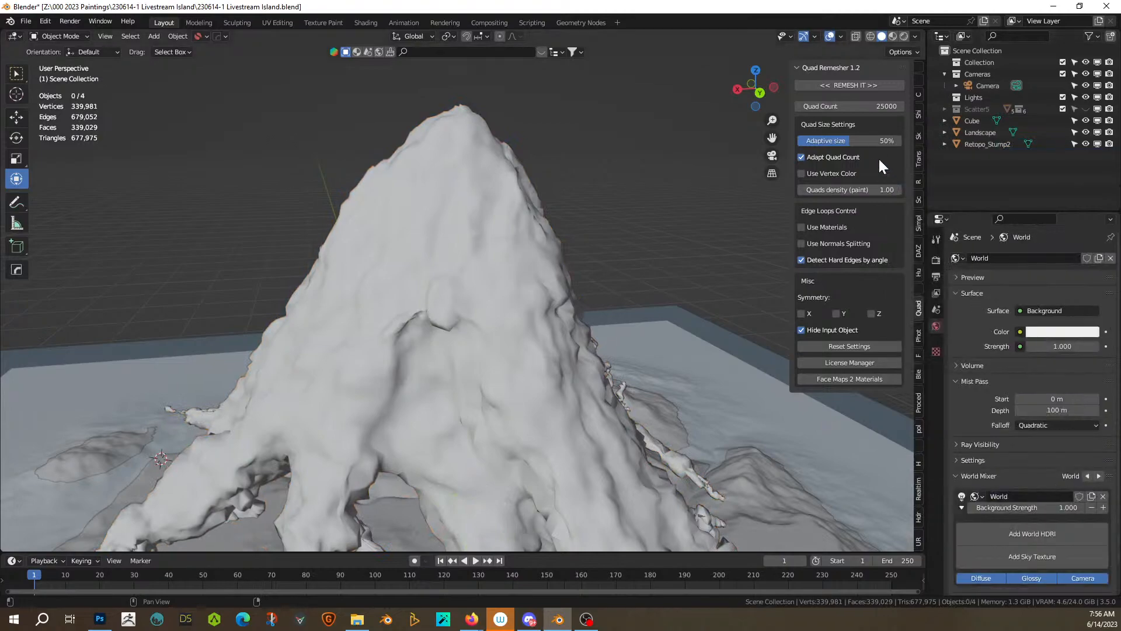
pyautogui.click(415, 168)
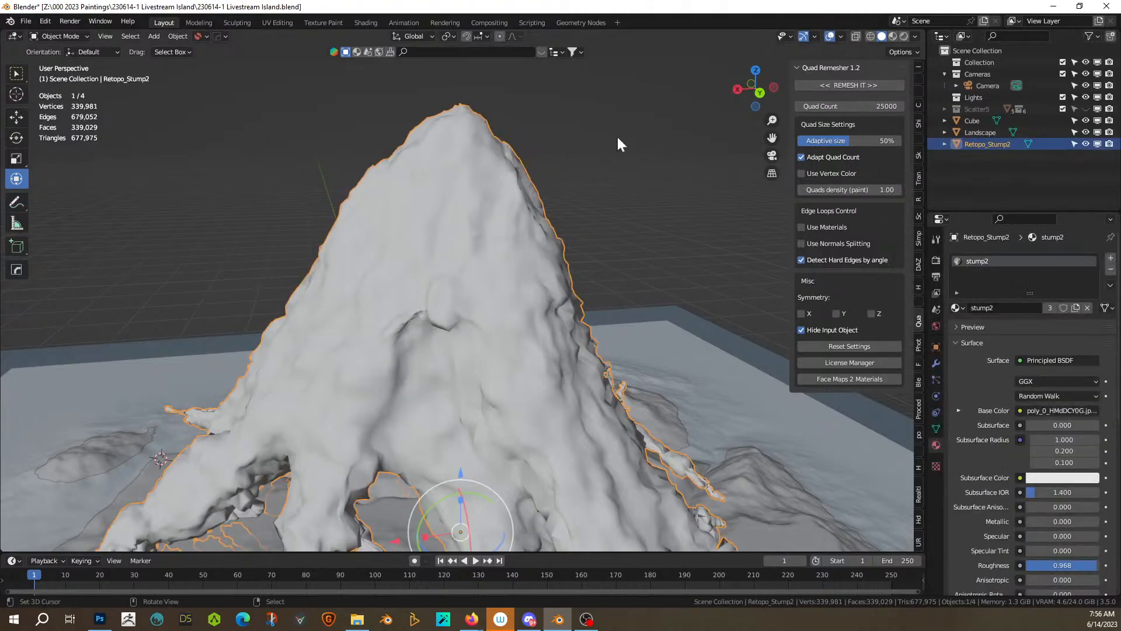
# Step: Try to remesh the stump with Quad Remesher at a quad count of 25000
pyautogui.click(862, 86)
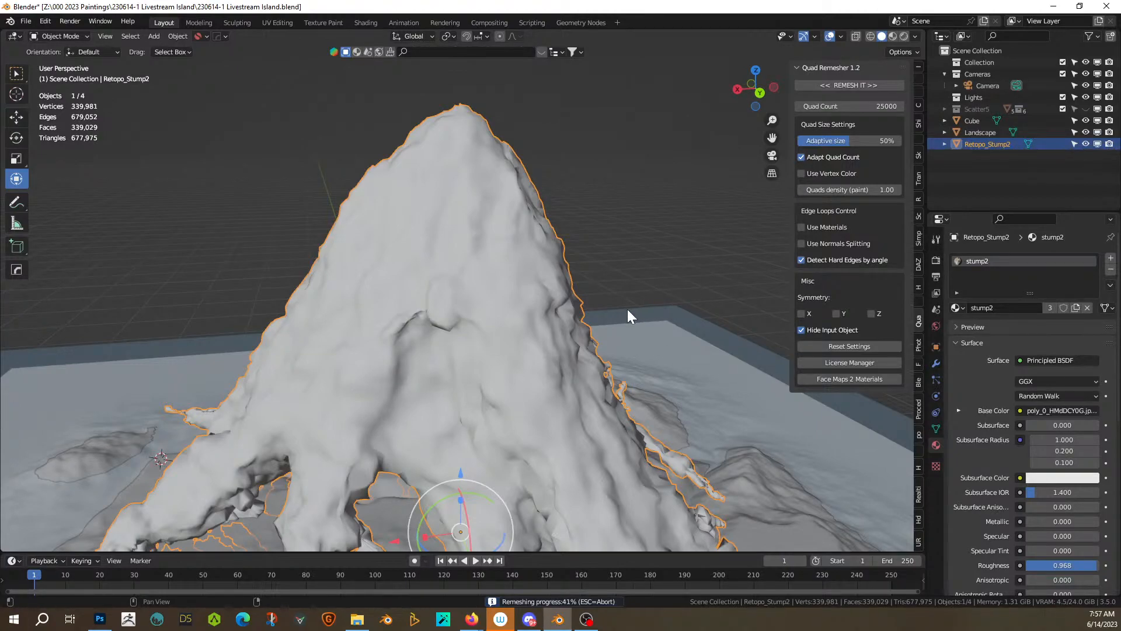
pyautogui.moveTo(627, 309); pyautogui.dragTo(553, 318, button='middle')
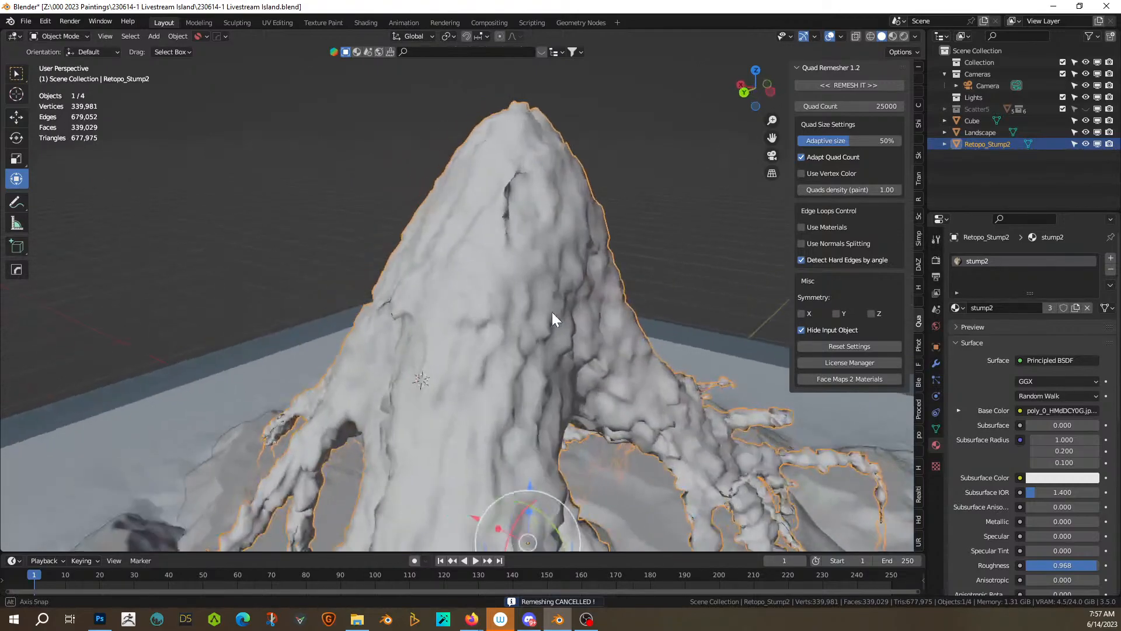
pyautogui.moveTo(533, 274); pyautogui.dragTo(450, 267, button='middle')
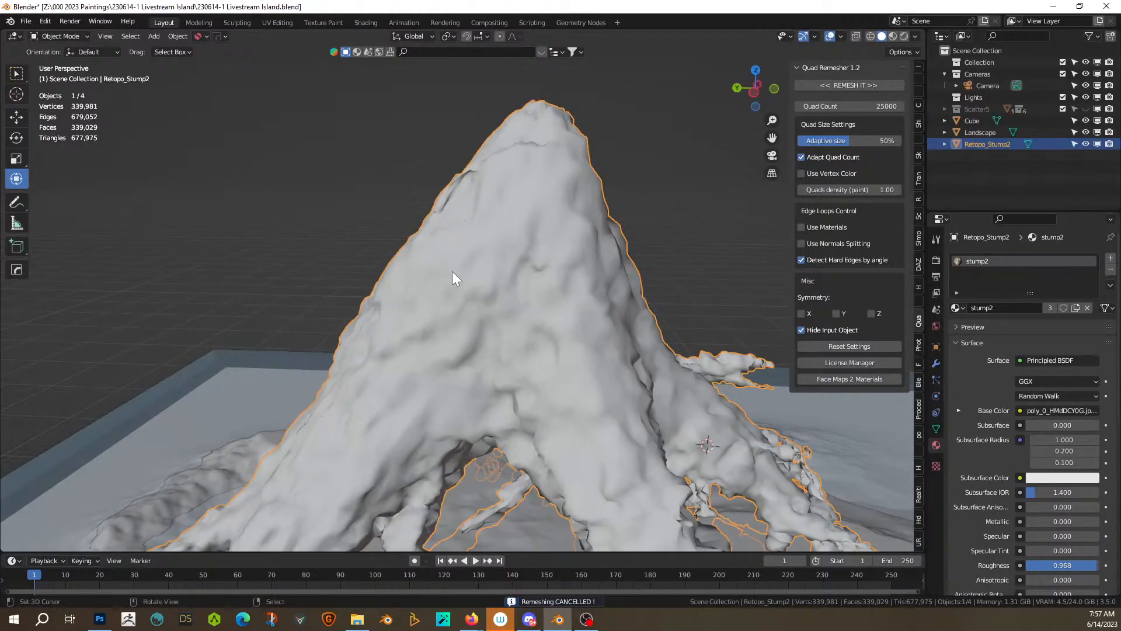
# Step: Examine the stump's surface and mesh density from several sides
pyautogui.scroll(-2, 452, 271)
pyautogui.scroll(2, 452, 271)
pyautogui.scroll(3, 506, 281)
pyautogui.moveTo(500, 285); pyautogui.dragTo(422, 294, button='middle')
pyautogui.press('Tab')
pyautogui.press('Tab')
pyautogui.scroll(-3, 489, 296)
pyautogui.moveTo(499, 296); pyautogui.dragTo(581, 274, button='middle')
pyautogui.scroll(2, 514, 296)
pyautogui.moveTo(514, 297); pyautogui.dragTo(551, 300, button='middle')
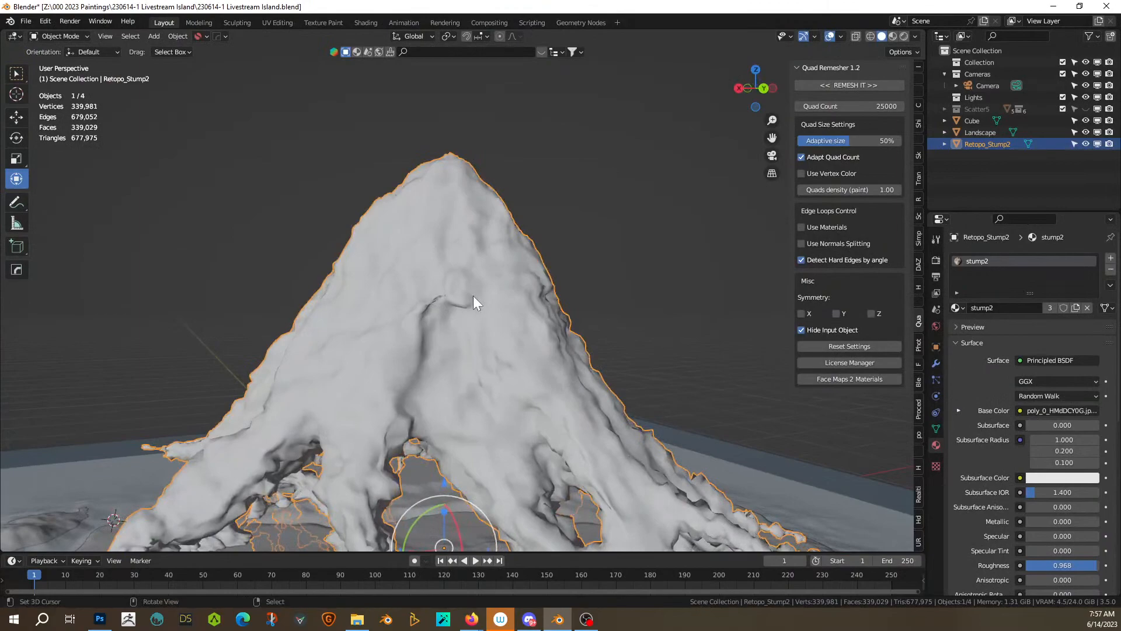
# Step: Apply Random Flow's Quick Displacement to the stump with a strength of 0.05 and 1 subdivision cut
pyautogui.hotkey('shift', 'v')
pyautogui.moveTo(473, 295)
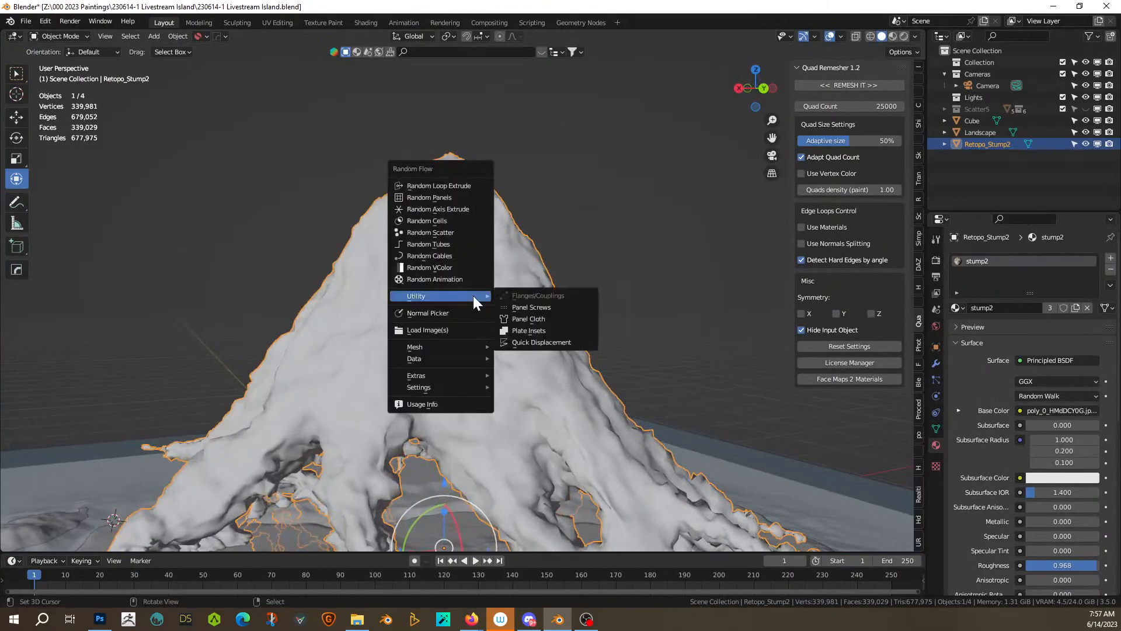
pyautogui.click(542, 341)
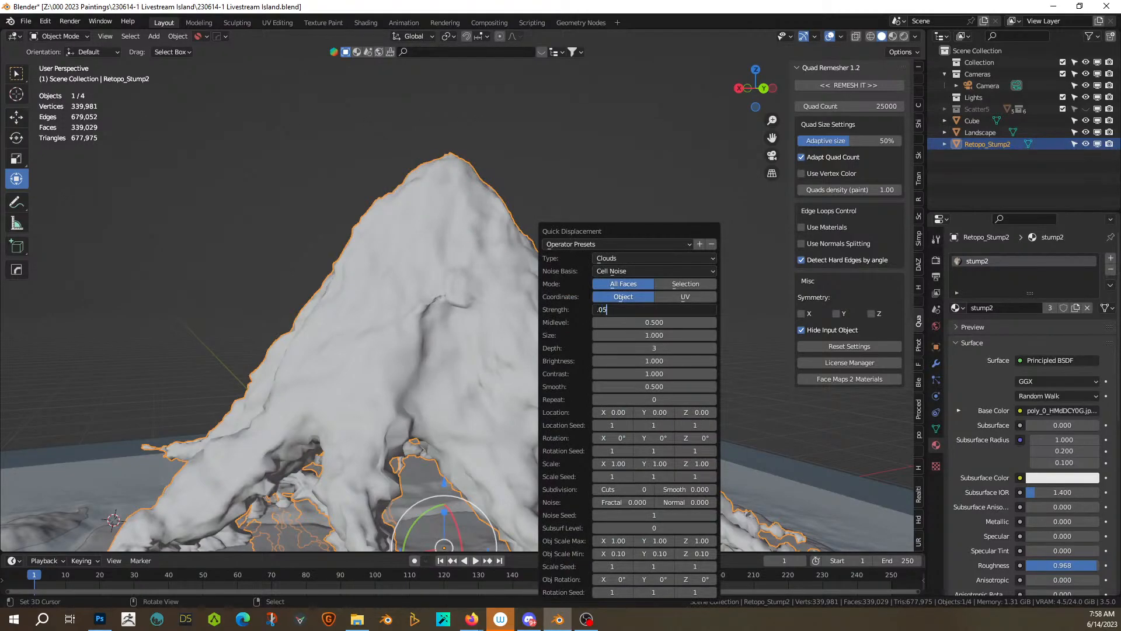
pyautogui.press('Return')
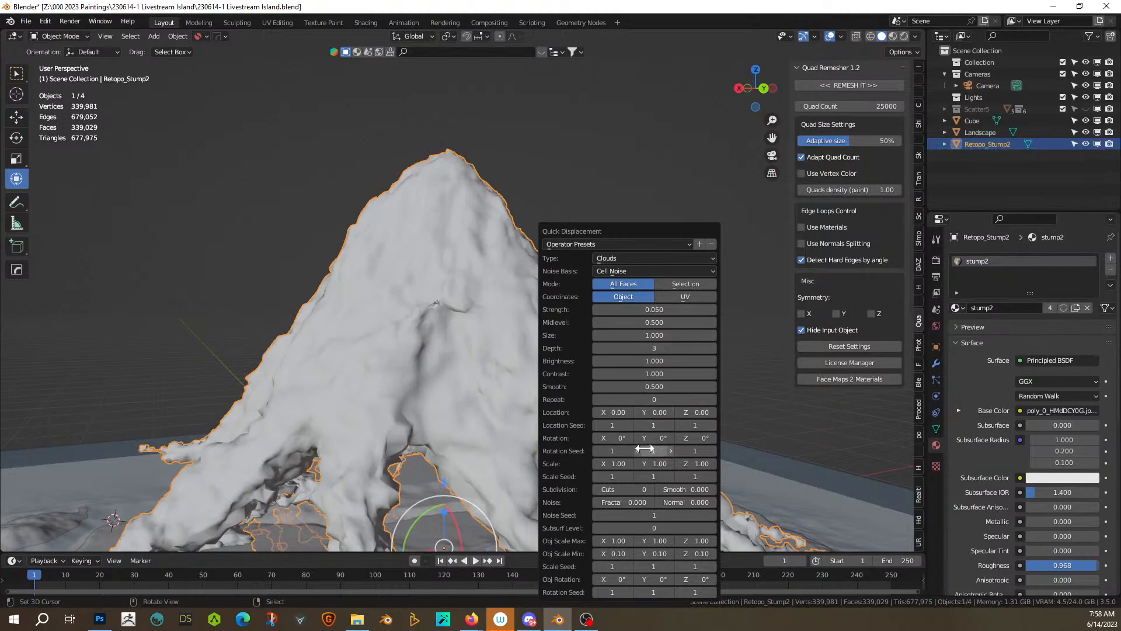
pyautogui.click(650, 489)
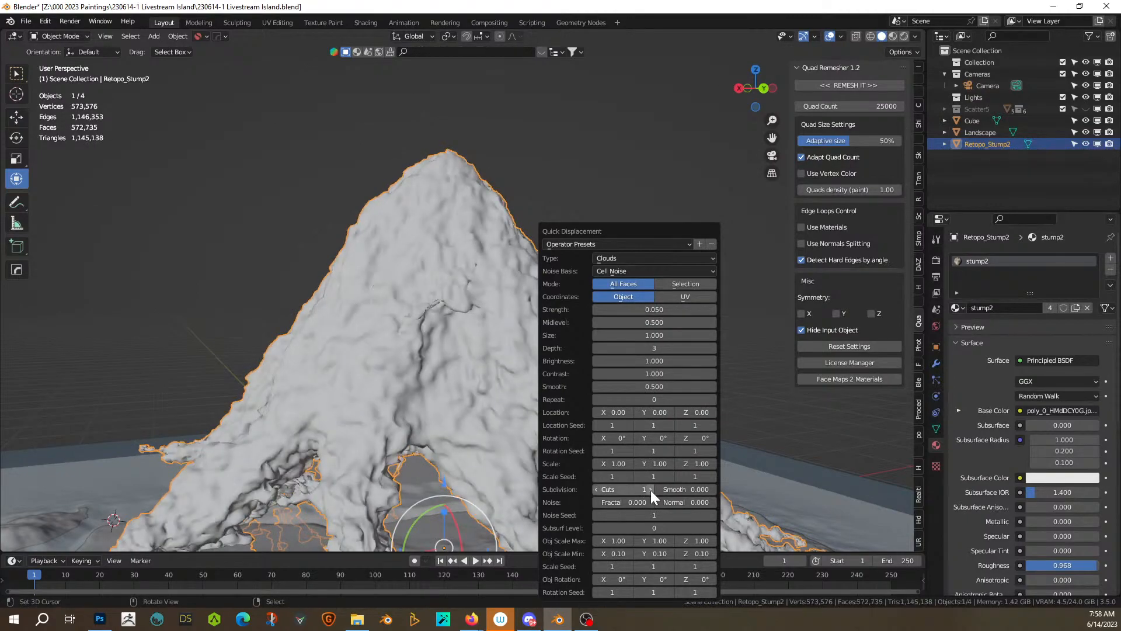
# Step: Examine the displaced bumps on the stump and its roots from several sides
pyautogui.moveTo(402, 396); pyautogui.dragTo(603, 391, button='middle')
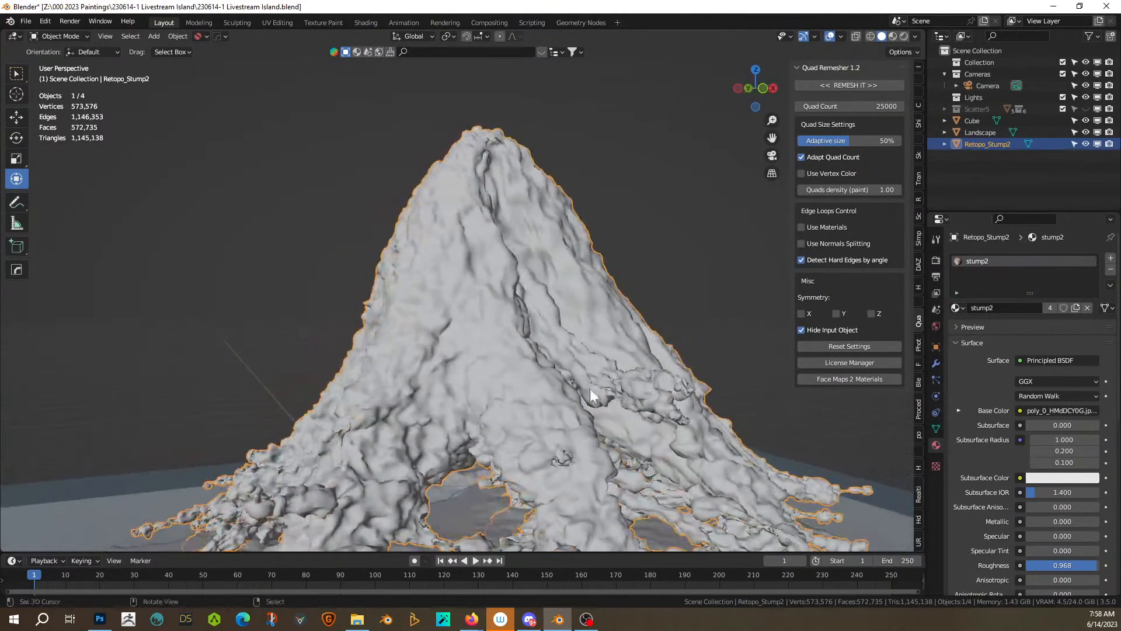
pyautogui.scroll(3, 524, 366)
pyautogui.moveTo(524, 366); pyautogui.dragTo(703, 359, button='middle')
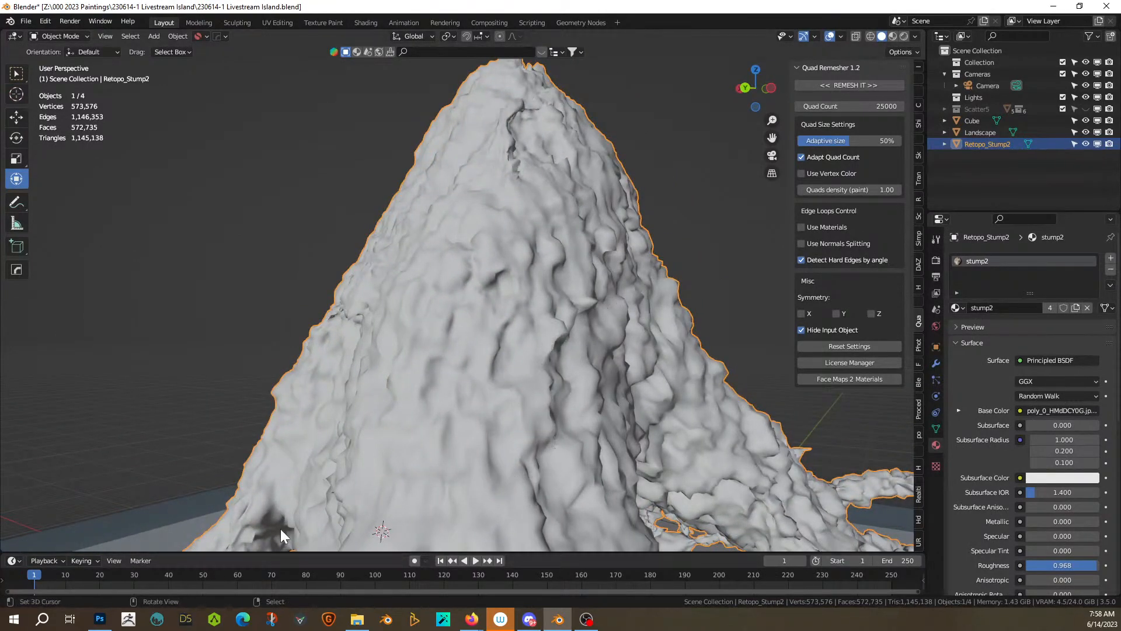
pyautogui.scroll(-3, 506, 322)
pyautogui.moveTo(507, 321); pyautogui.dragTo(284, 290, button='middle')
pyautogui.scroll(-3, 398, 309)
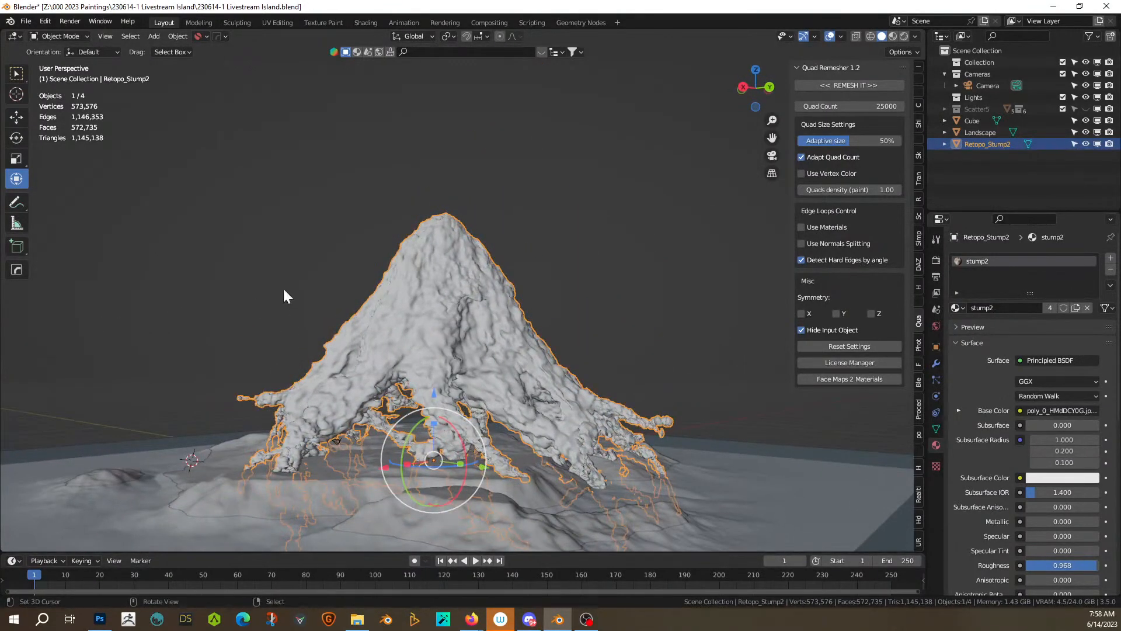
pyautogui.click(554, 233)
pyautogui.moveTo(554, 232); pyautogui.dragTo(180, 230, button='middle')
pyautogui.moveTo(458, 300); pyautogui.dragTo(554, 296, button='middle')
# Step: Raise the stump about 3.2 m along the Z axis in front view and save the file
pyautogui.press('KP_1')
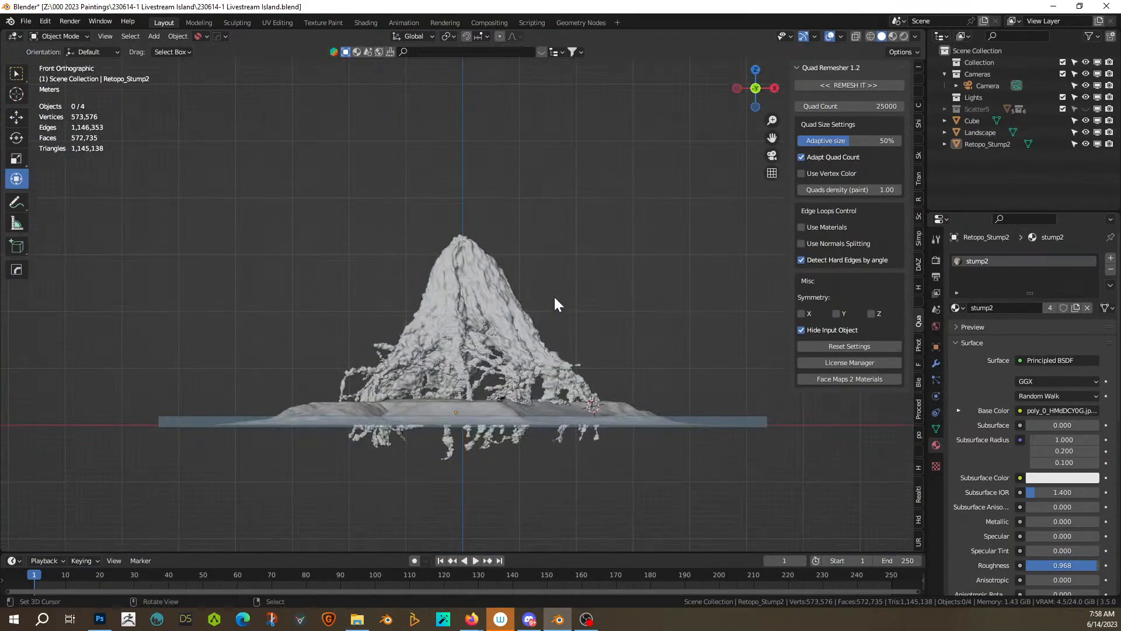
pyautogui.click(470, 293)
pyautogui.press('g')
pyautogui.press('z')
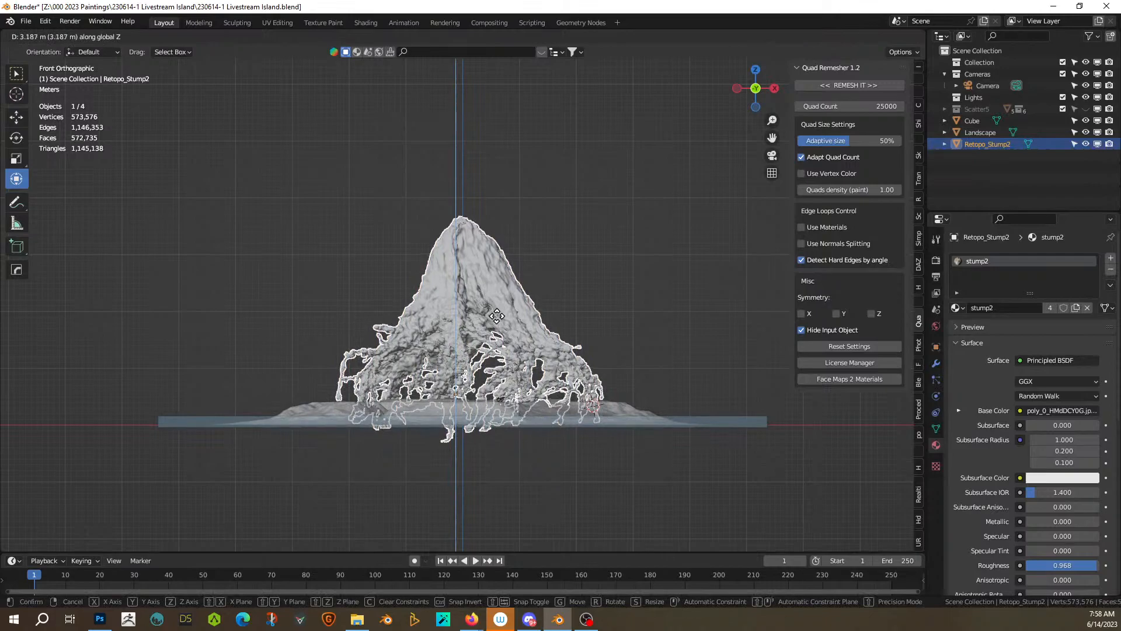
pyautogui.click(497, 317)
pyautogui.moveTo(498, 318); pyautogui.dragTo(450, 325, button='middle')
pyautogui.click(340, 271)
pyautogui.moveTo(339, 271); pyautogui.dragTo(457, 247, button='middle')
pyautogui.scroll(3, 458, 251)
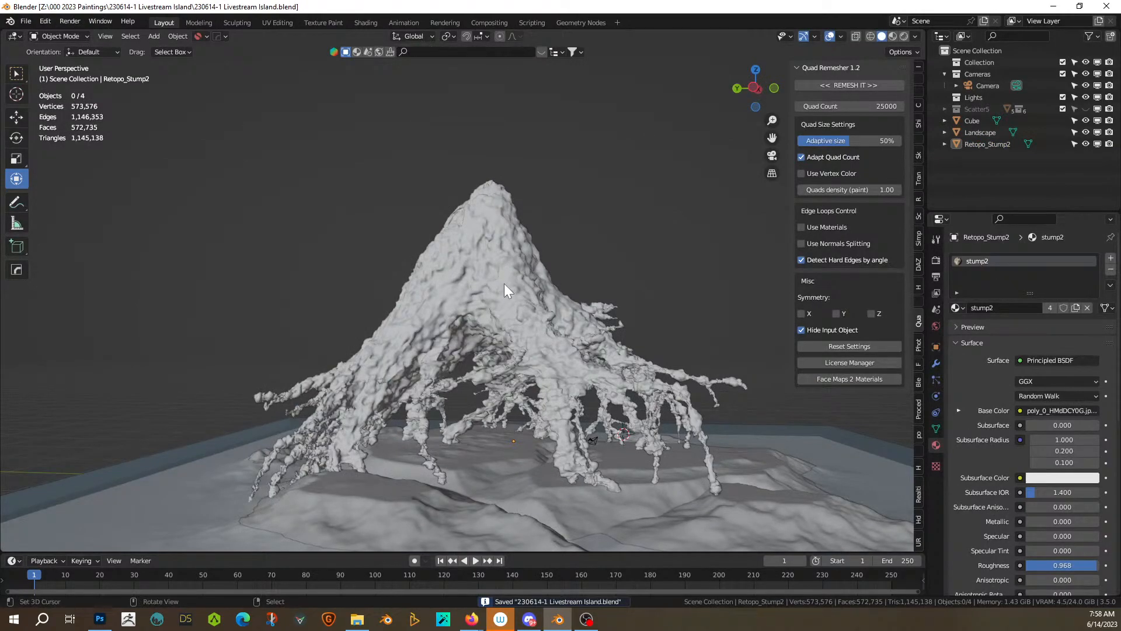
# Step: Unwrap the stump's whole mesh with Cube Projection in Edit Mode and return to Object Mode
pyautogui.moveTo(503, 282); pyautogui.dragTo(521, 299, button='middle')
pyautogui.scroll(3, 517, 296)
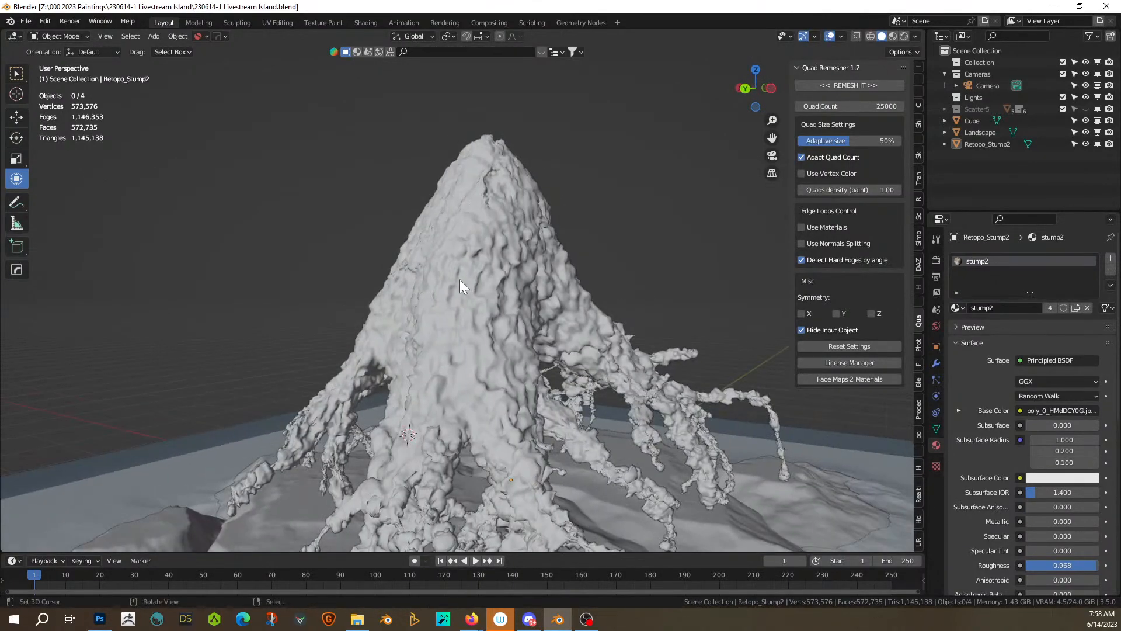
pyautogui.press('Tab')
pyautogui.press('u')
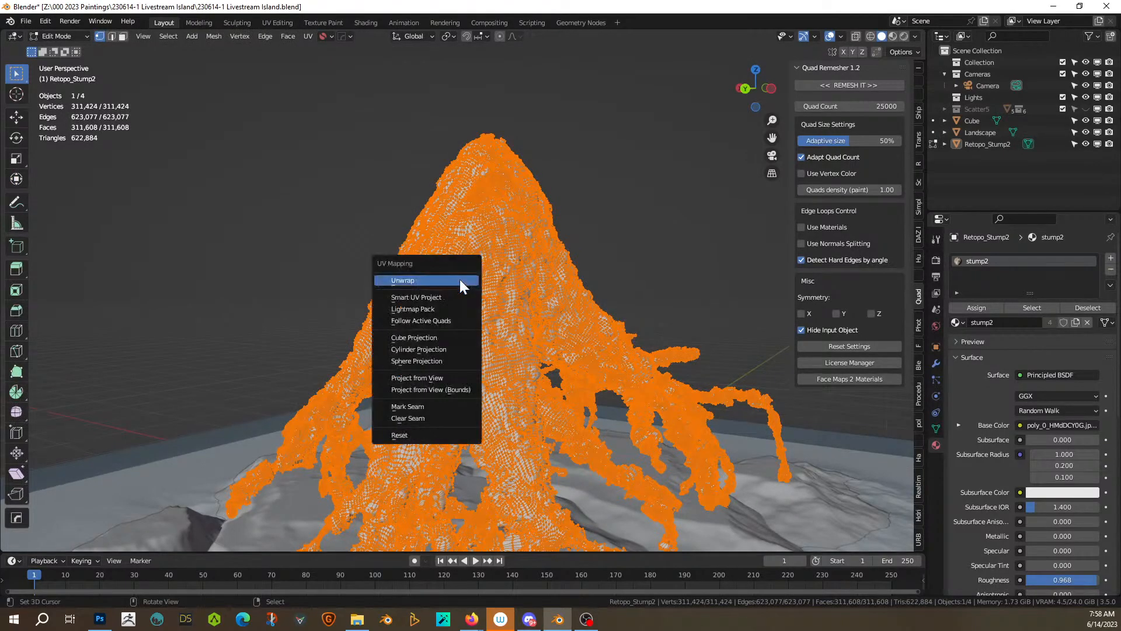
pyautogui.click(435, 336)
pyautogui.press('Tab')
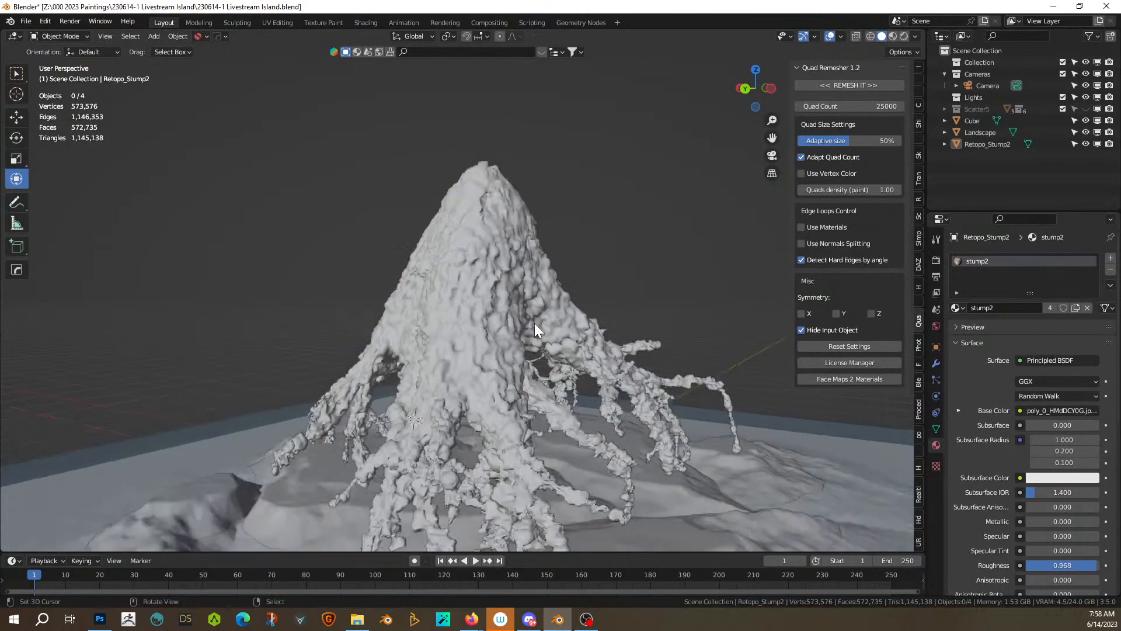
# Step: Replace the stump's material with Sandy Shore and show the scene in rendered shading
pyautogui.scroll(-2, 534, 323)
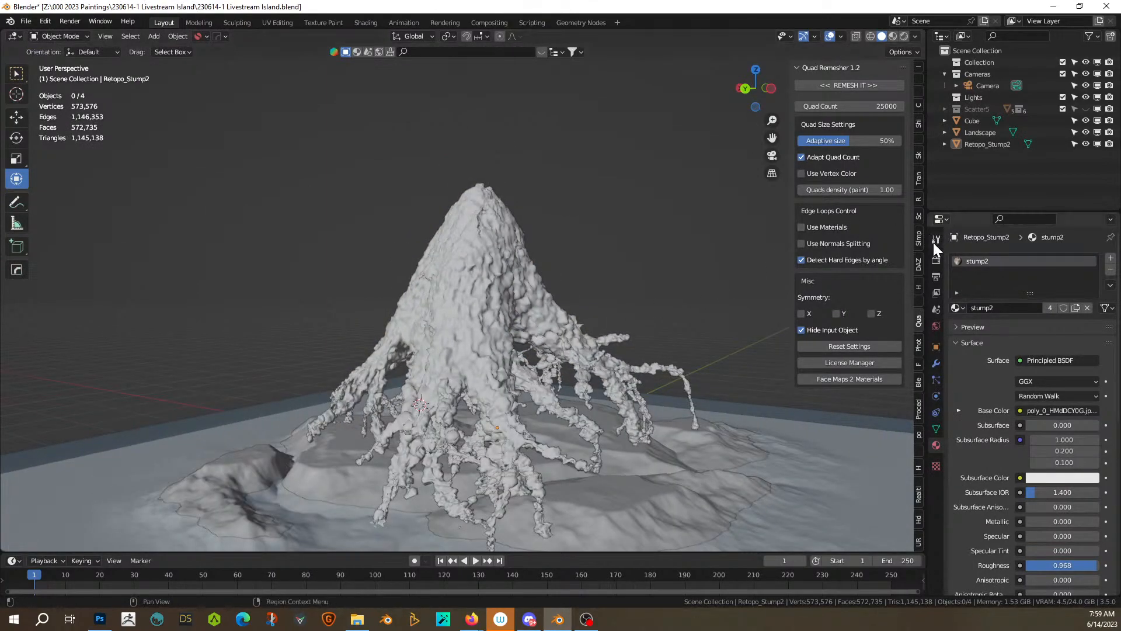
pyautogui.click(962, 309)
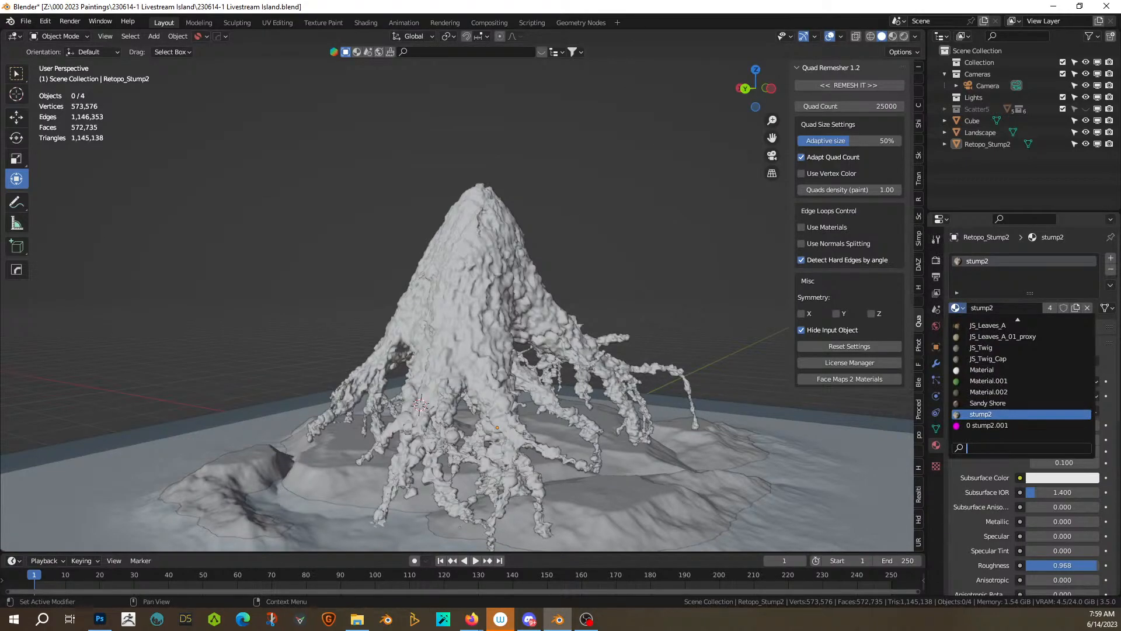
pyautogui.write('sa')
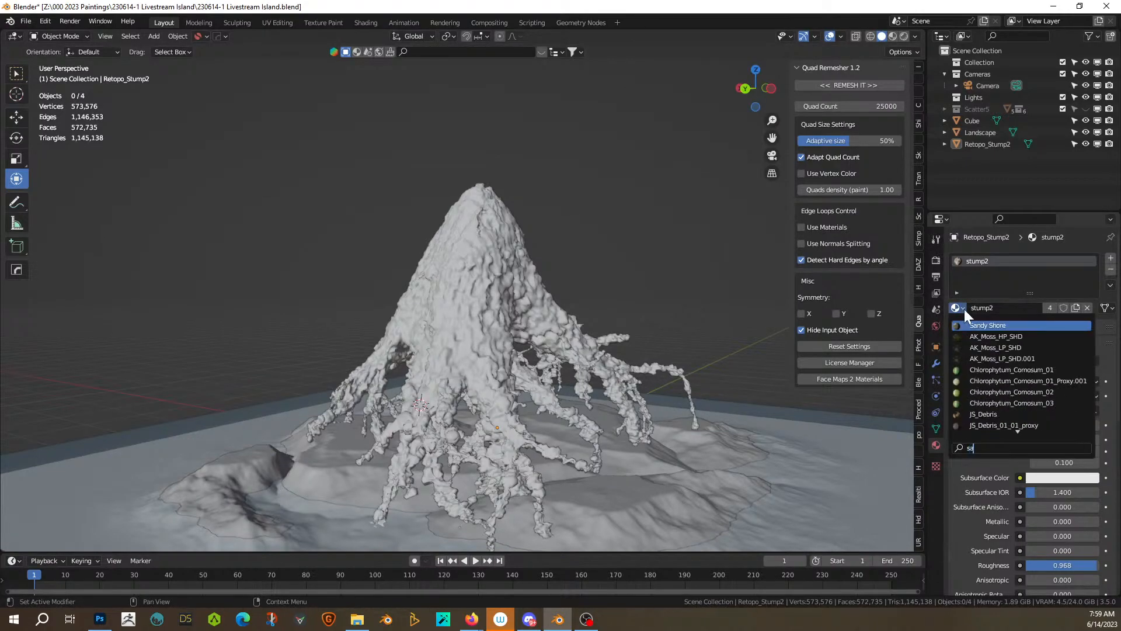
pyautogui.press('Return')
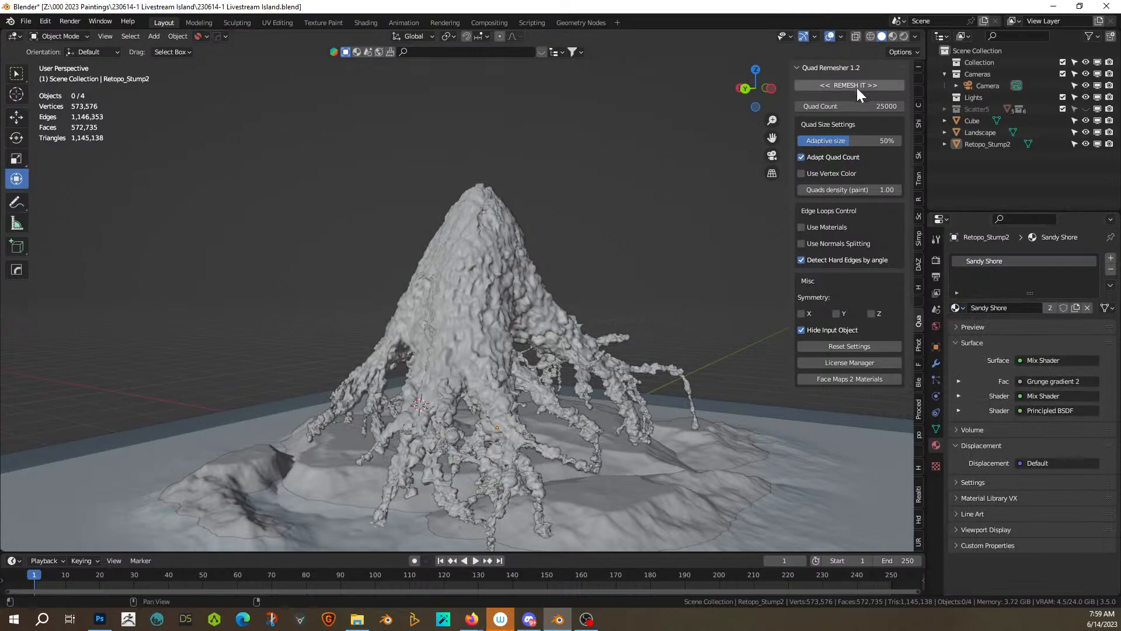
pyautogui.click(888, 37)
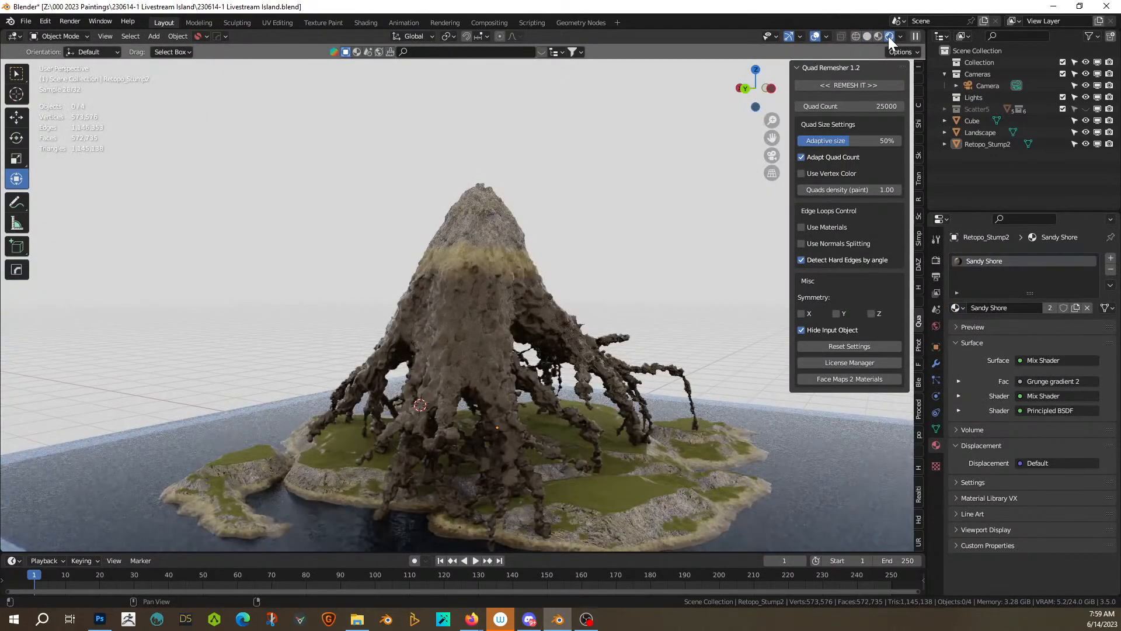
pyautogui.moveTo(657, 309); pyautogui.dragTo(323, 303, button='middle')
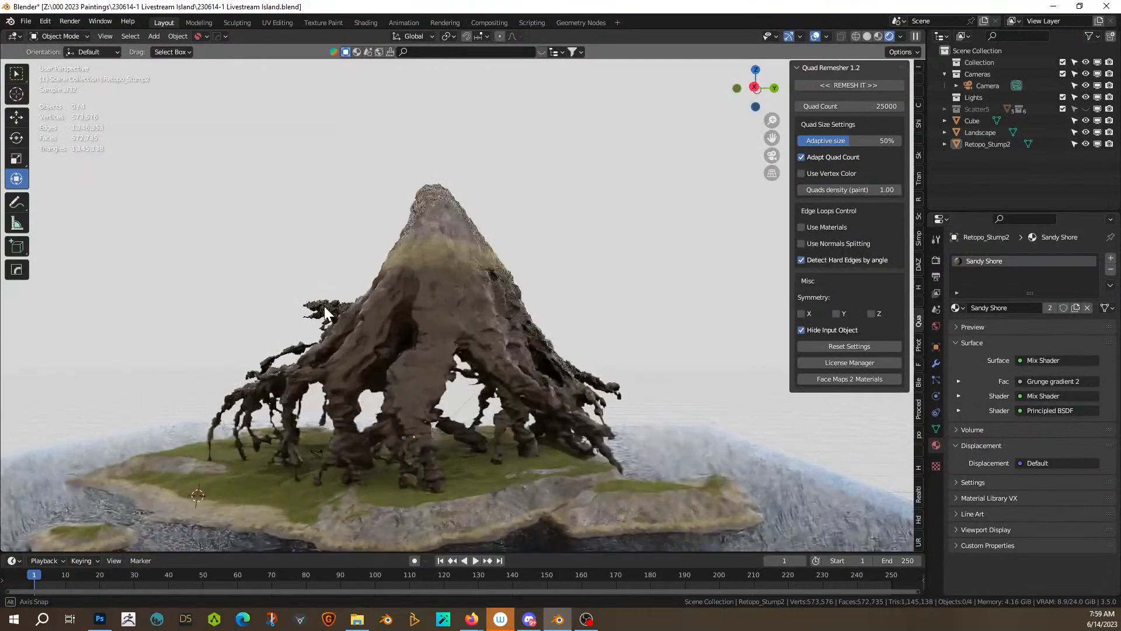
# Step: Give the selected stump its own copy of the Sandy Shore material and rename it Stump Thing
pyautogui.click(462, 287)
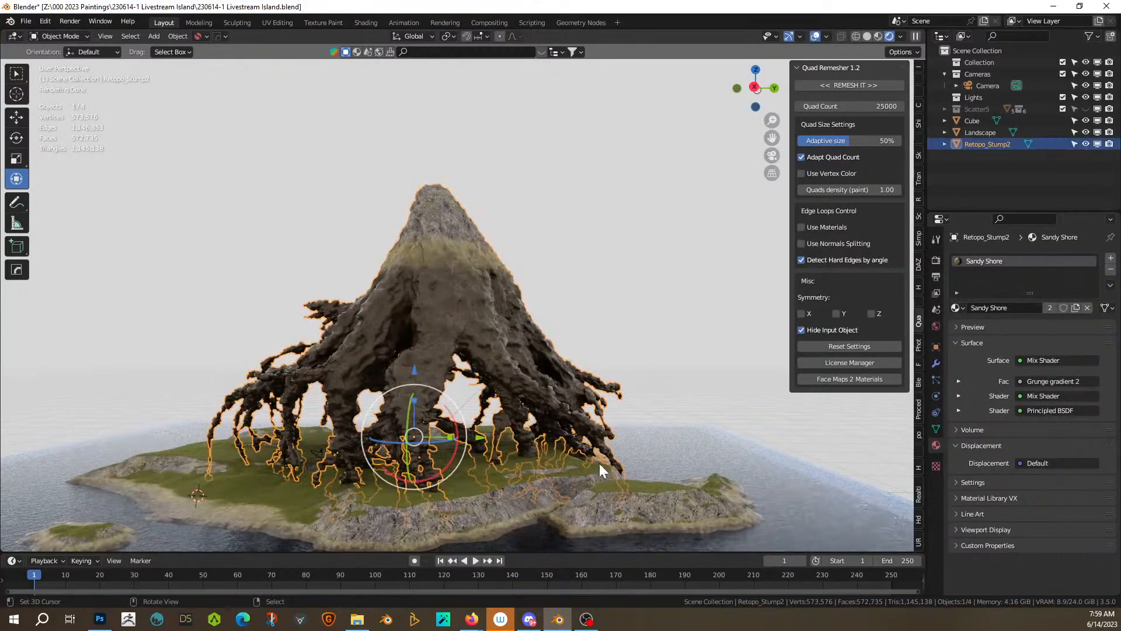
pyautogui.click(664, 511)
pyautogui.click(431, 330)
pyautogui.moveTo(434, 328); pyautogui.dragTo(545, 395, button='middle')
pyautogui.scroll(3, 539, 342)
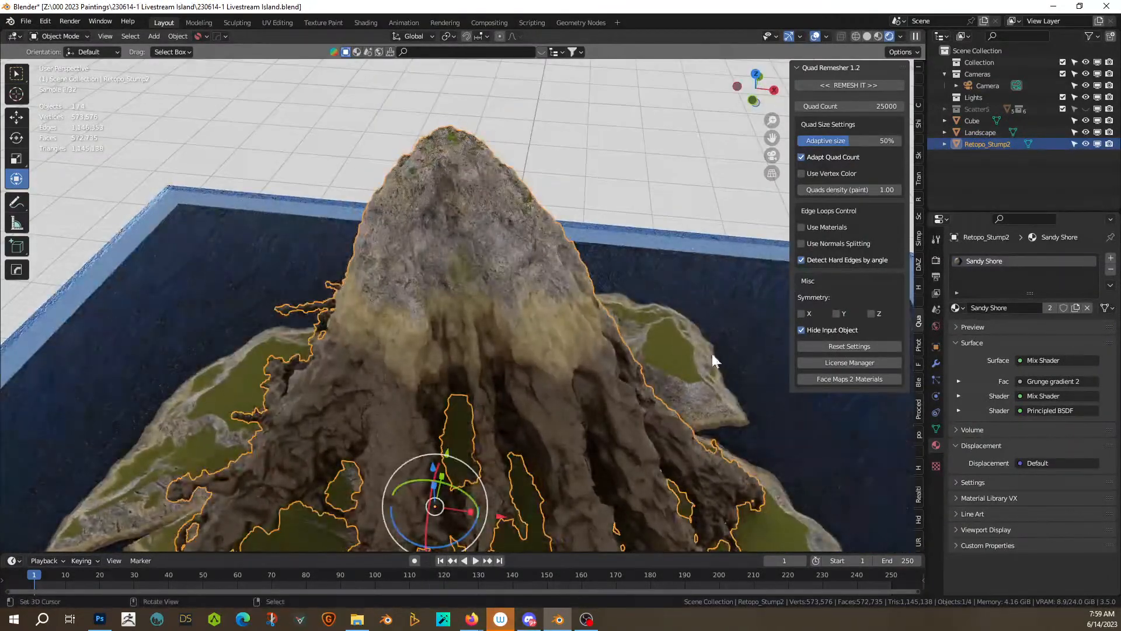
pyautogui.click(1049, 309)
pyautogui.click(1018, 310)
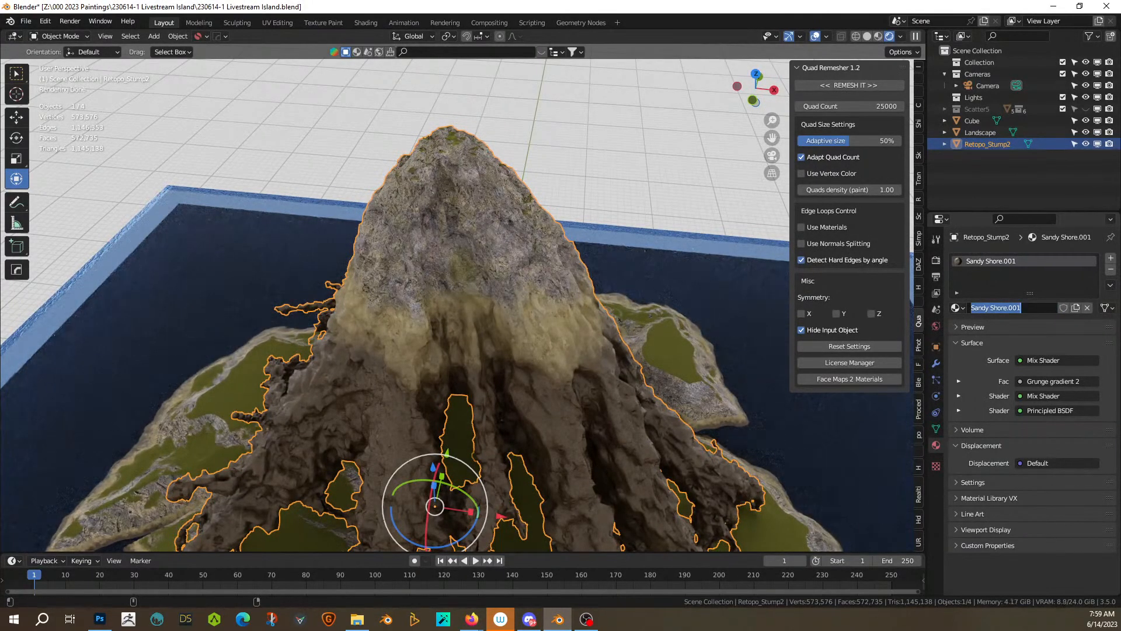
pyautogui.press('Return')
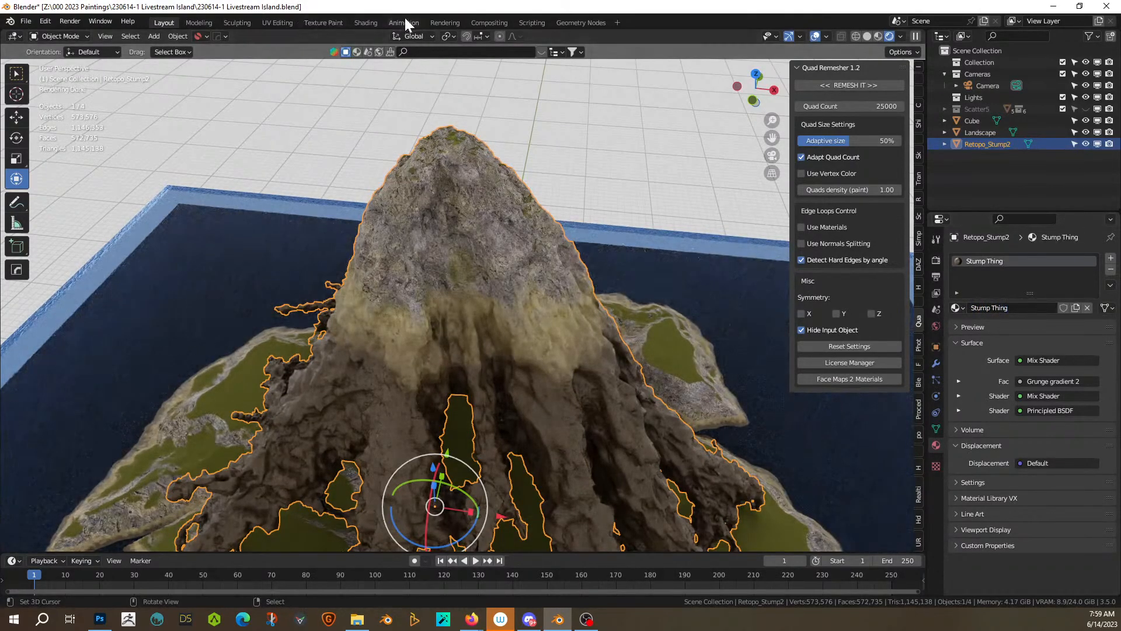
# Step: In the Shading workspace, set Z to 4.9 on the Stump Thing grunge gradient node that feeds the Invert node
pyautogui.click(361, 22)
pyautogui.keyDown('shift'); pyautogui.moveTo(637, 239); pyautogui.dragTo(609, 50, button='middle'); pyautogui.keyUp('shift')
pyautogui.moveTo(667, 177); pyautogui.dragTo(564, 161, button='middle')
pyautogui.moveTo(631, 404); pyautogui.dragTo(222, 366, button='middle')
pyautogui.scroll(-4, 638, 454)
pyautogui.scroll(-5, 638, 454)
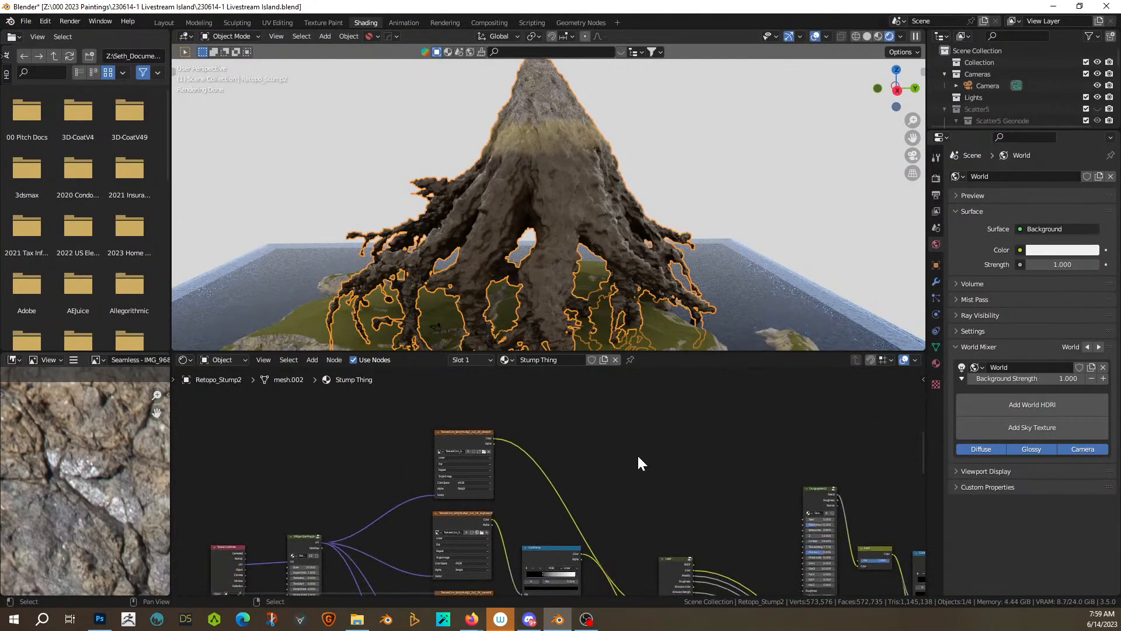
pyautogui.moveTo(638, 455); pyautogui.dragTo(426, 383, button='middle')
pyautogui.moveTo(674, 402); pyautogui.dragTo(698, 429, button='middle')
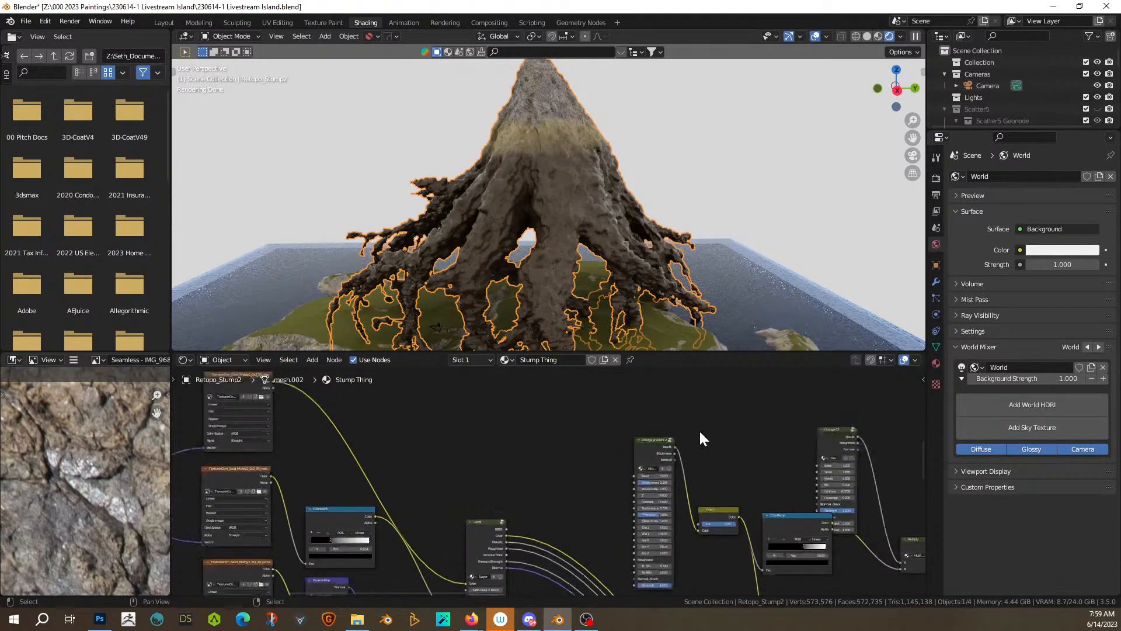
pyautogui.scroll(4, 685, 433)
pyautogui.scroll(1, 527, 401)
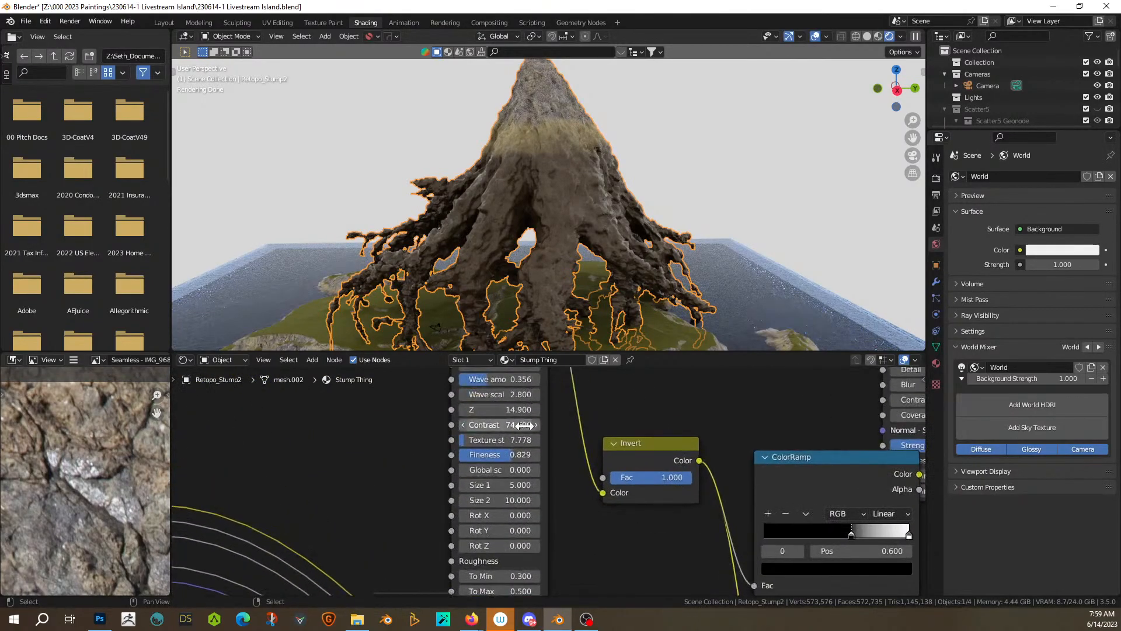
pyautogui.moveTo(507, 409); pyautogui.dragTo(443, 409)
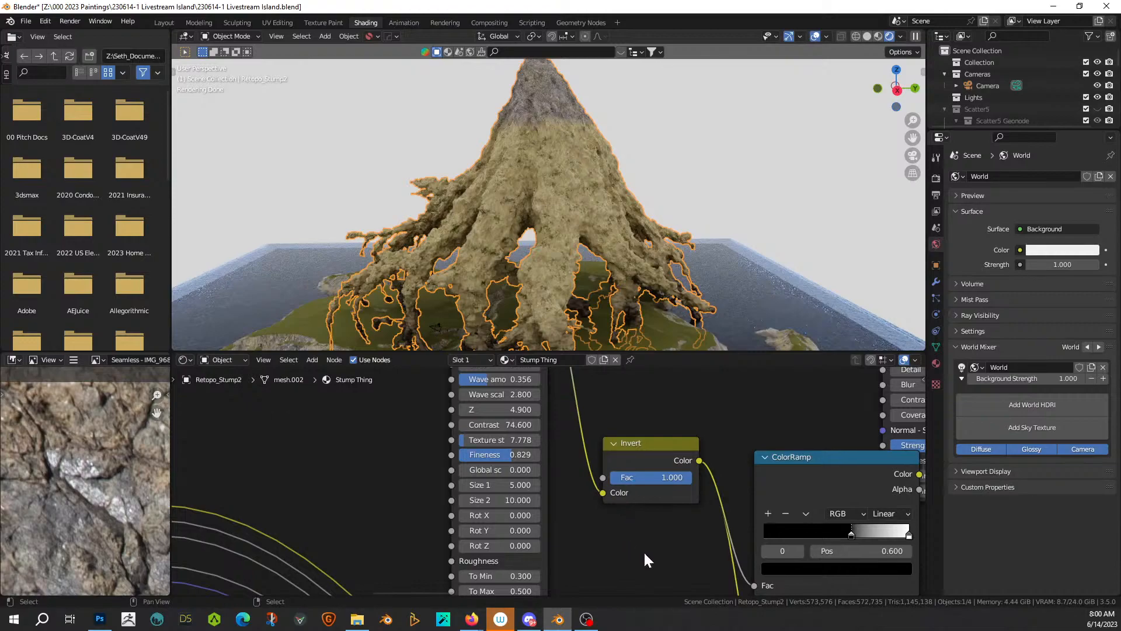
# Step: Set Z to 3.7 on the other grunge gradient node, the one located beyond the first Mix Shader
pyautogui.moveTo(668, 555); pyautogui.dragTo(300, 475, button='middle')
pyautogui.scroll(-2, 879, 454)
pyautogui.scroll(-1, 879, 454)
pyautogui.moveTo(849, 427); pyautogui.dragTo(173, 590, button='middle')
pyautogui.scroll(-10, 848, 412)
pyautogui.moveTo(822, 414); pyautogui.dragTo(393, 478, button='middle')
pyautogui.scroll(10, 798, 483)
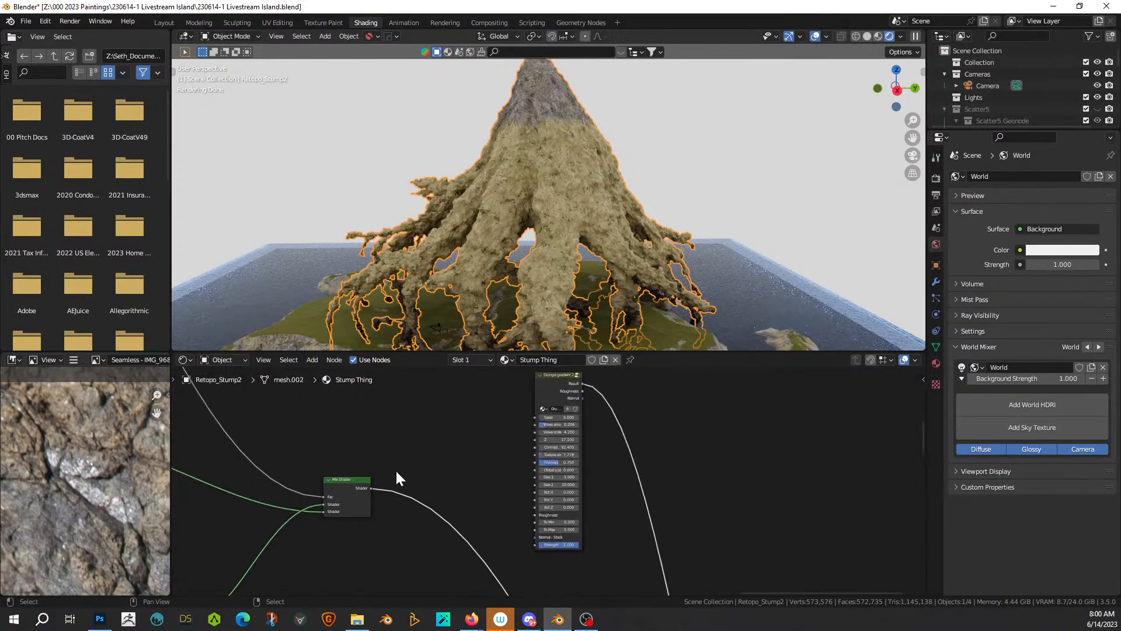
pyautogui.scroll(2, 636, 442)
pyautogui.scroll(1, 581, 434)
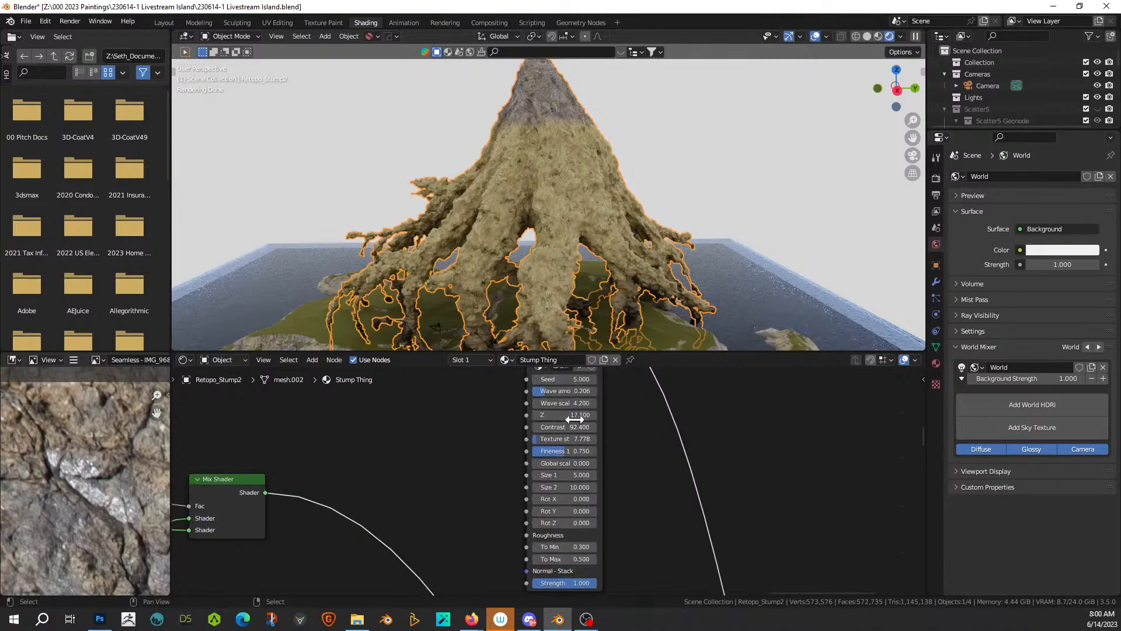
pyautogui.moveTo(564, 415); pyautogui.dragTo(421, 415)
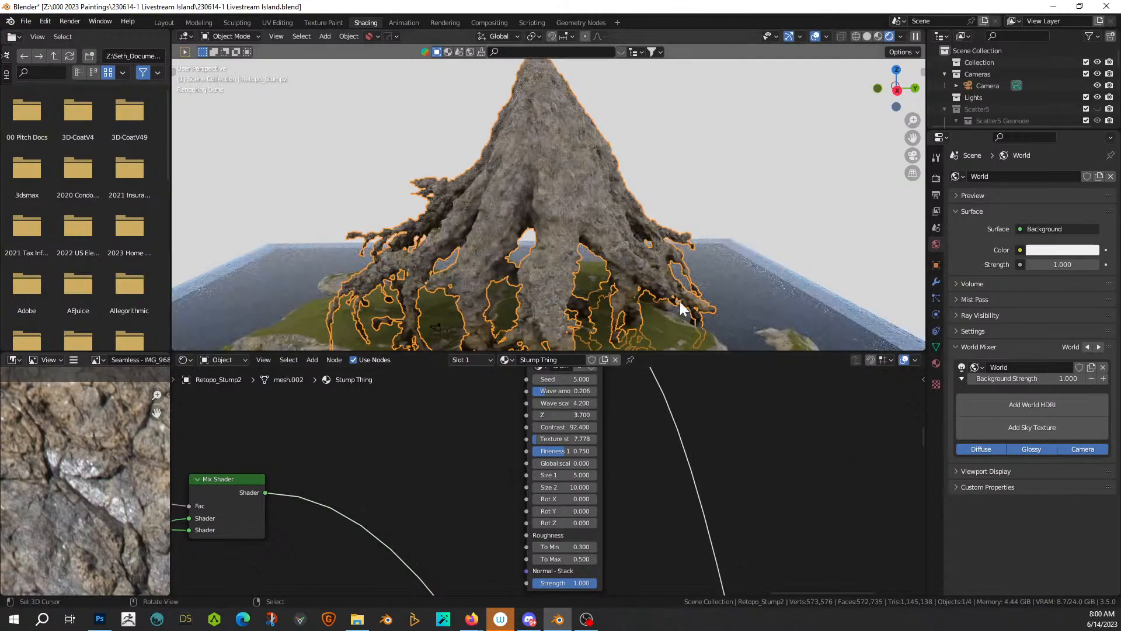
pyautogui.moveTo(773, 237); pyautogui.dragTo(908, 257, button='middle')
pyautogui.scroll(3, 667, 223)
pyautogui.scroll(2, 665, 227)
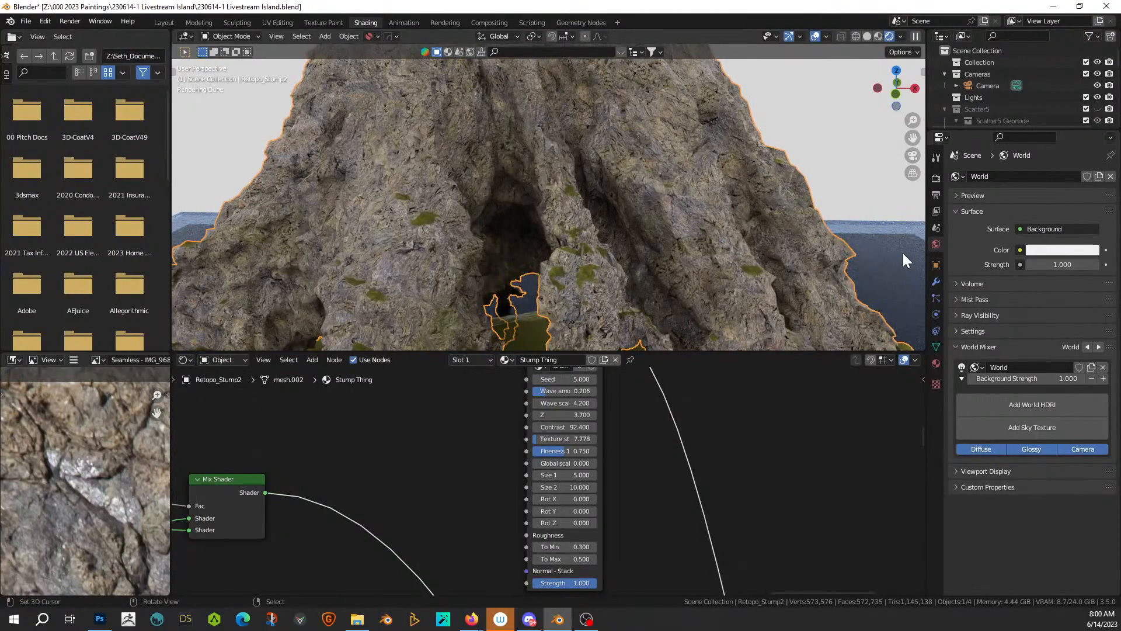
# Step: In the Stump Thing material, move the black stop of the ColorRamp fed by Separate XYZ to position 0.118
pyautogui.moveTo(502, 210); pyautogui.dragTo(625, 212, button='middle')
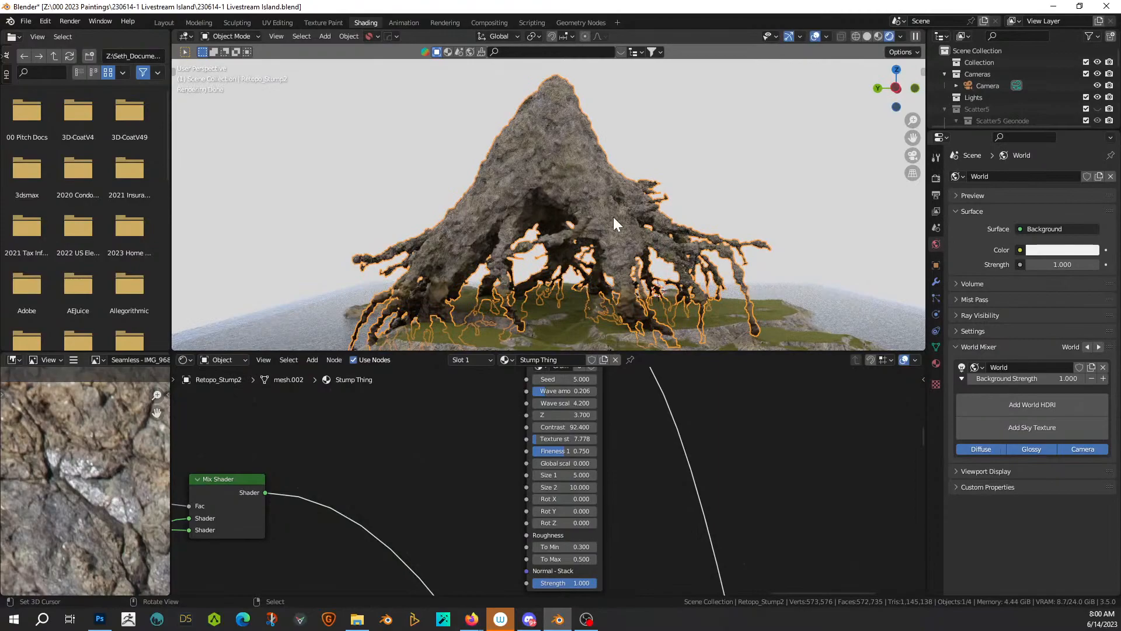
pyautogui.moveTo(654, 303); pyautogui.dragTo(714, 299, button='middle')
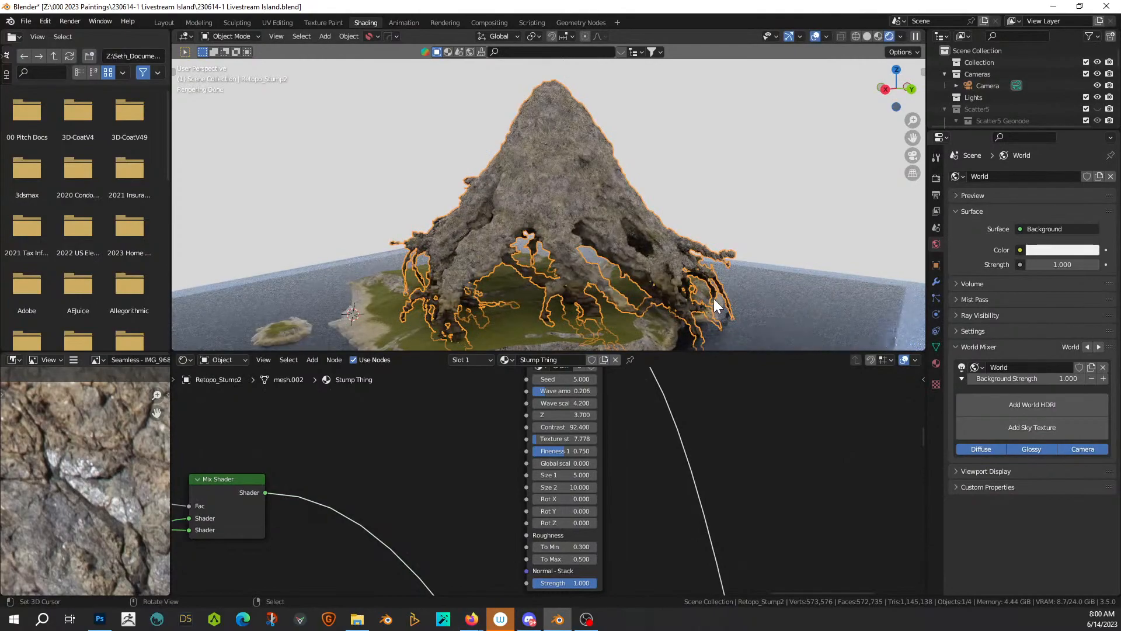
pyautogui.scroll(3, 672, 297)
pyautogui.moveTo(621, 263); pyautogui.dragTo(635, 252, button='middle')
pyautogui.scroll(-1, 637, 251)
pyautogui.keyDown('shift'); pyautogui.moveTo(449, 425); pyautogui.dragTo(713, 453, button='middle'); pyautogui.keyUp('shift')
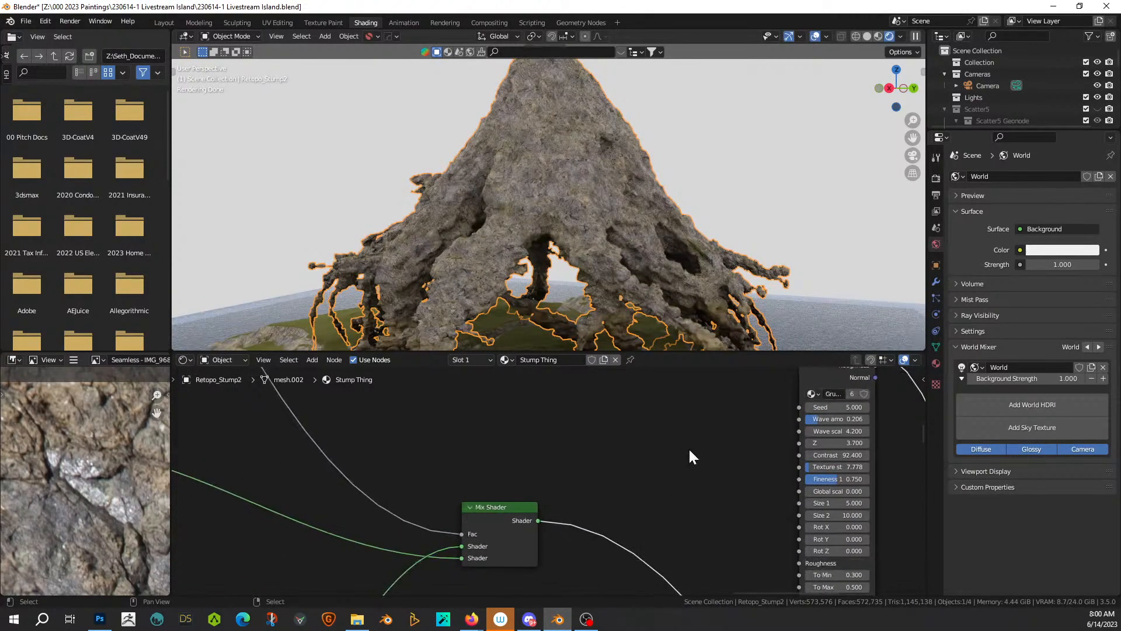
pyautogui.moveTo(611, 450); pyautogui.dragTo(801, 532, button='middle')
pyautogui.moveTo(809, 432); pyautogui.dragTo(479, 418, button='middle')
pyautogui.scroll(4, 528, 503)
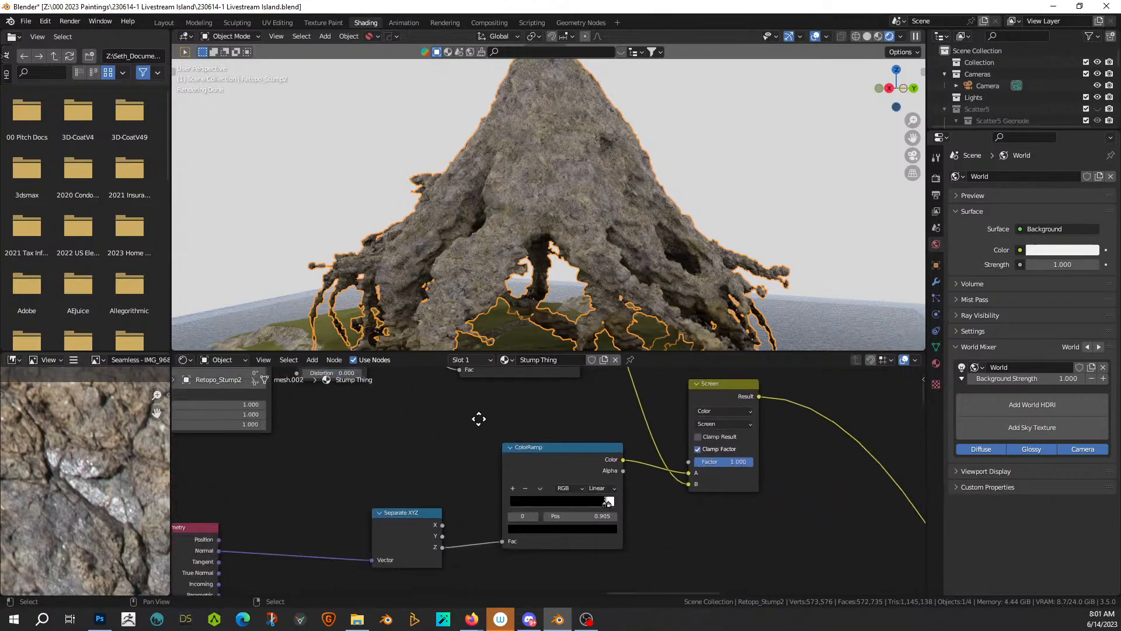
pyautogui.moveTo(603, 504); pyautogui.dragTo(516, 513)
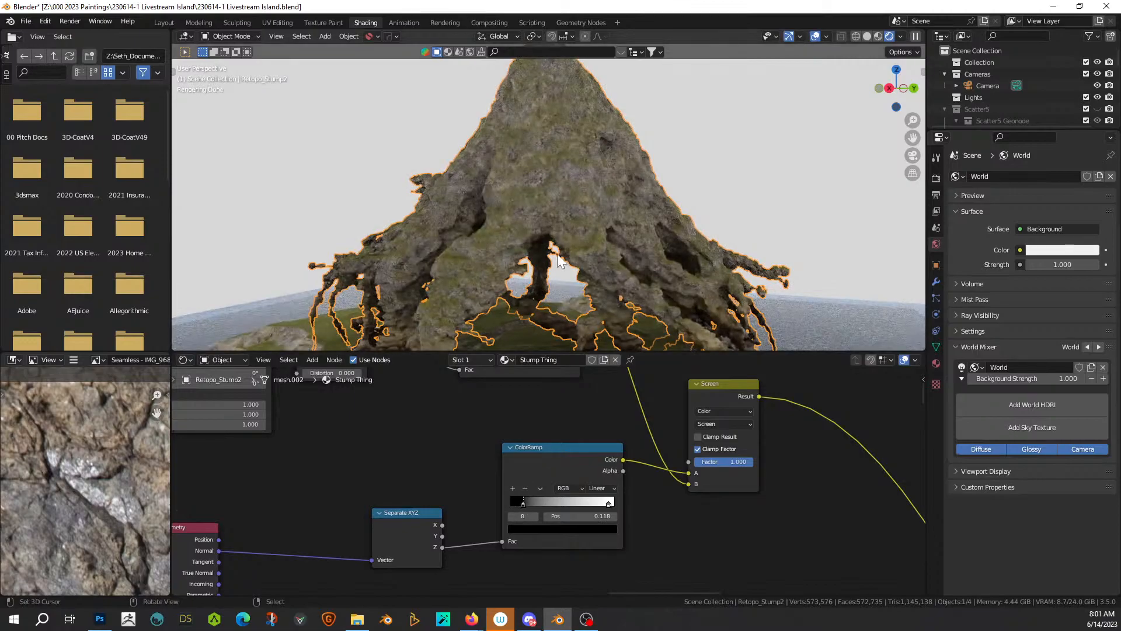
# Step: Deselect the stump and examine its moss coverage and root shapes from several sides and distances
pyautogui.scroll(-4, 557, 254)
pyautogui.moveTo(557, 254); pyautogui.dragTo(579, 232, button='middle')
pyautogui.click(785, 174)
pyautogui.scroll(2, 755, 198)
pyautogui.moveTo(755, 198); pyautogui.dragTo(577, 195, button='middle')
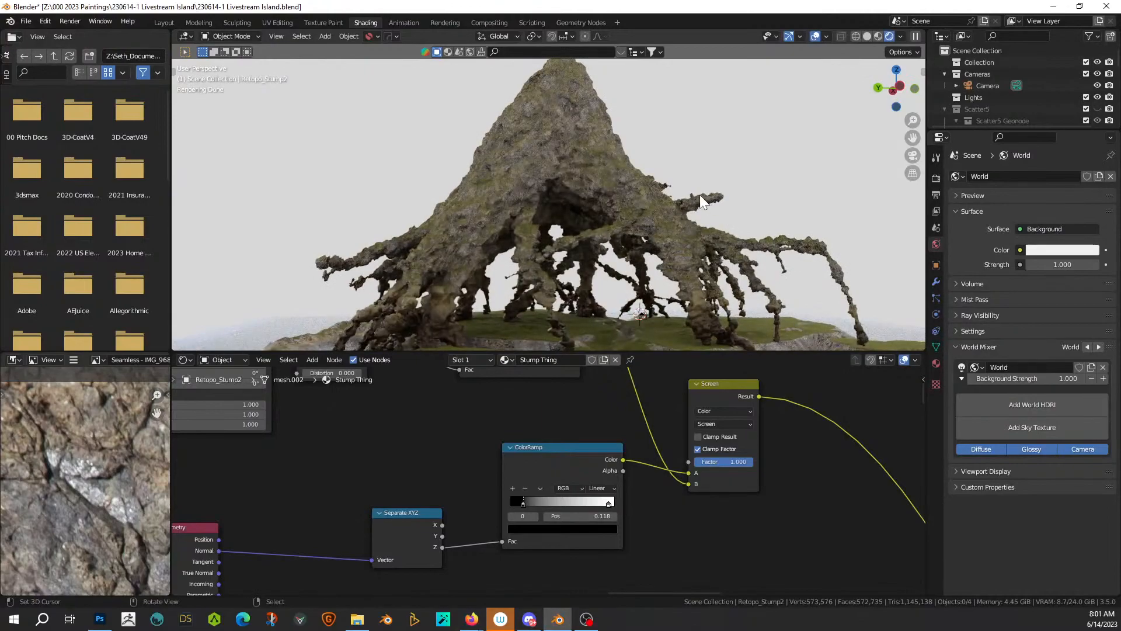
pyautogui.scroll(2, 619, 174)
pyautogui.moveTo(618, 173); pyautogui.dragTo(698, 170, button='middle')
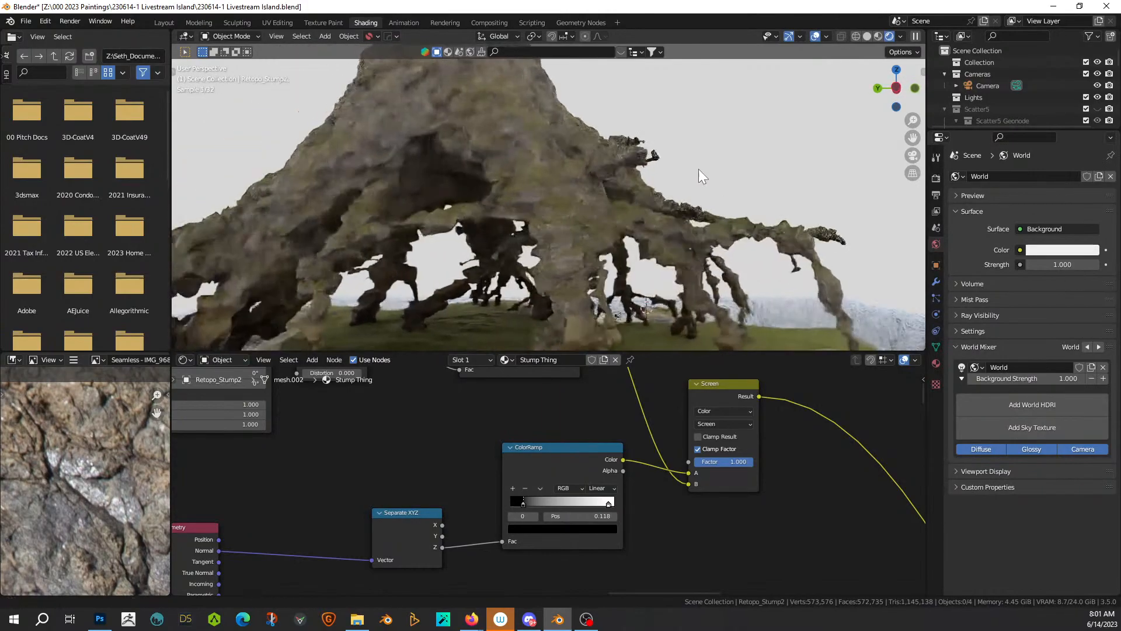
pyautogui.moveTo(573, 173); pyautogui.dragTo(615, 178, button='middle')
pyautogui.scroll(-3, 597, 181)
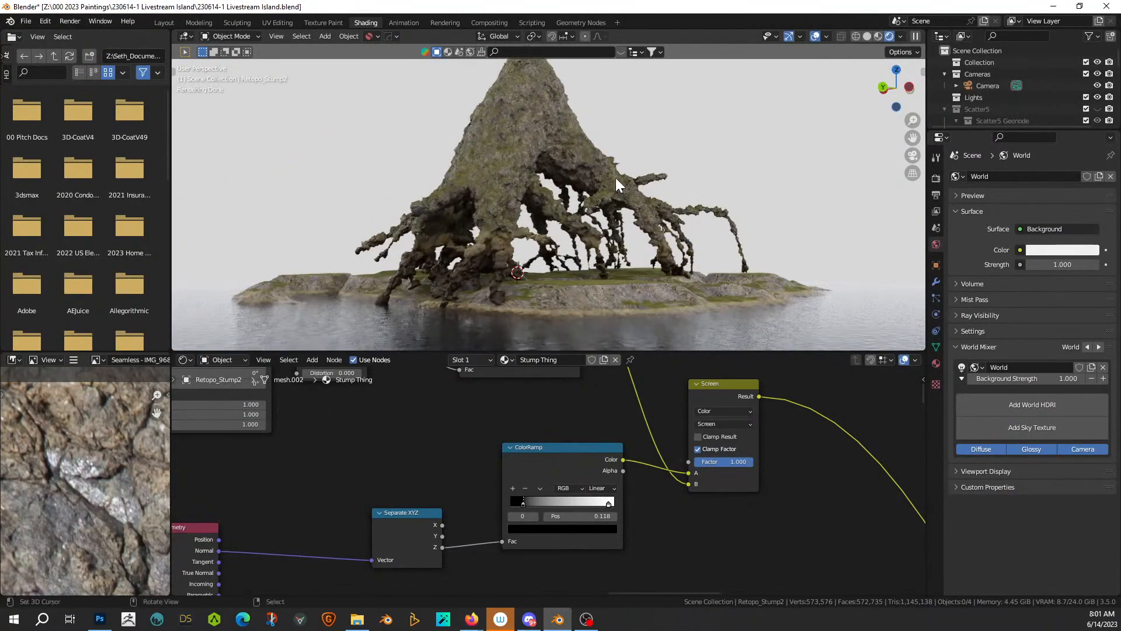
pyautogui.scroll(3, 611, 184)
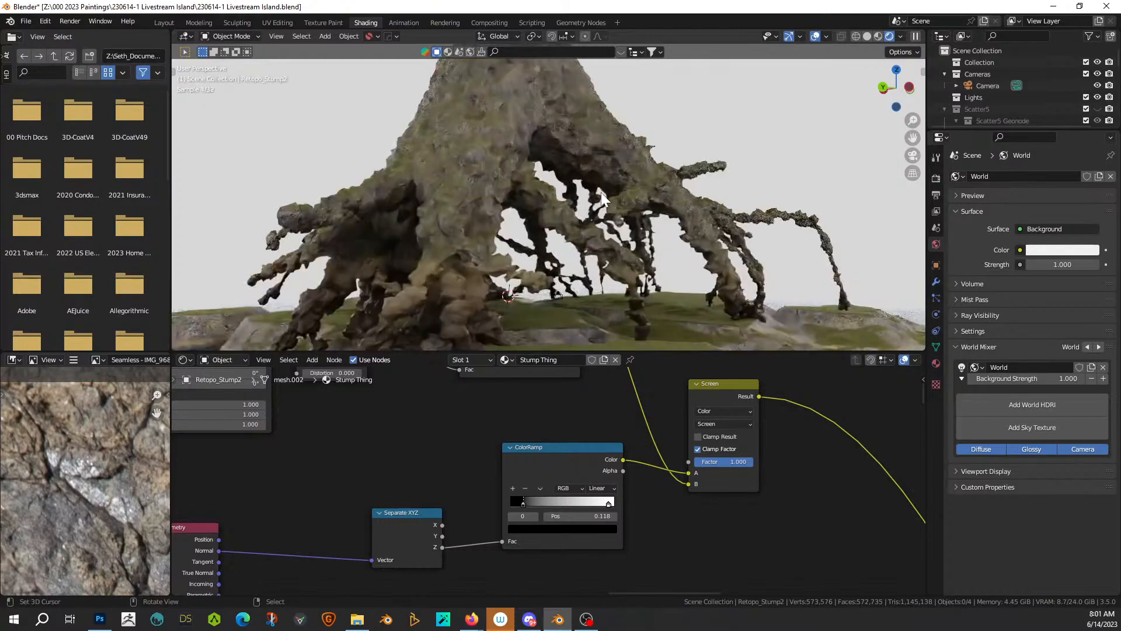
pyautogui.moveTo(594, 182); pyautogui.dragTo(589, 185, button='middle')
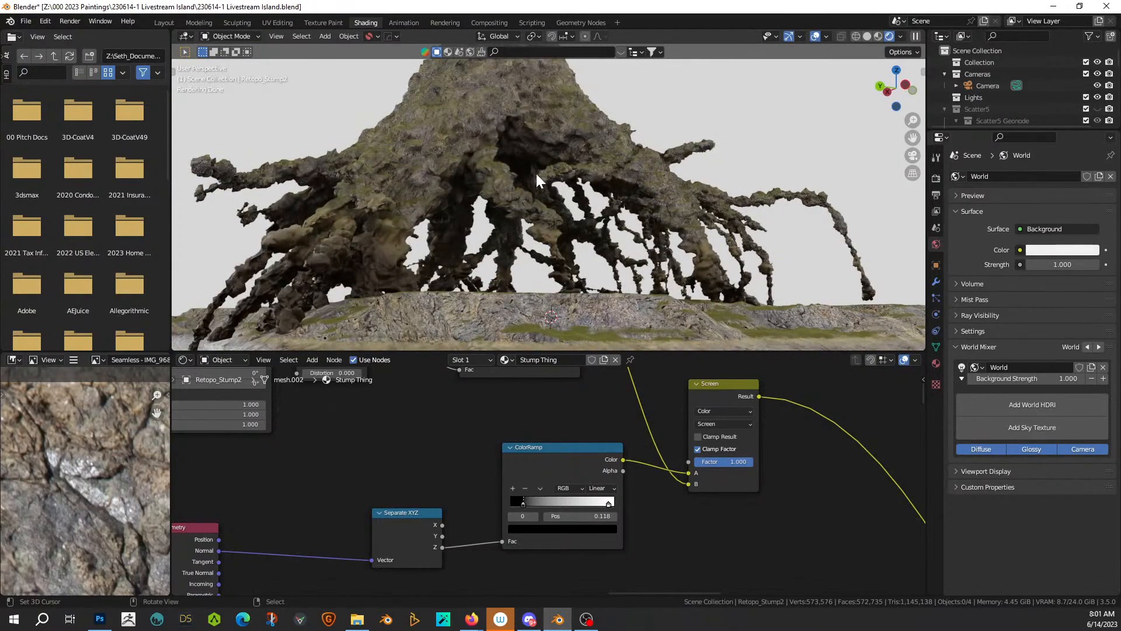
pyautogui.moveTo(527, 159); pyautogui.dragTo(489, 157, button='middle')
# Step: Add a Smooth modifier to the stump and set its Repeat to 3
pyautogui.click(523, 147)
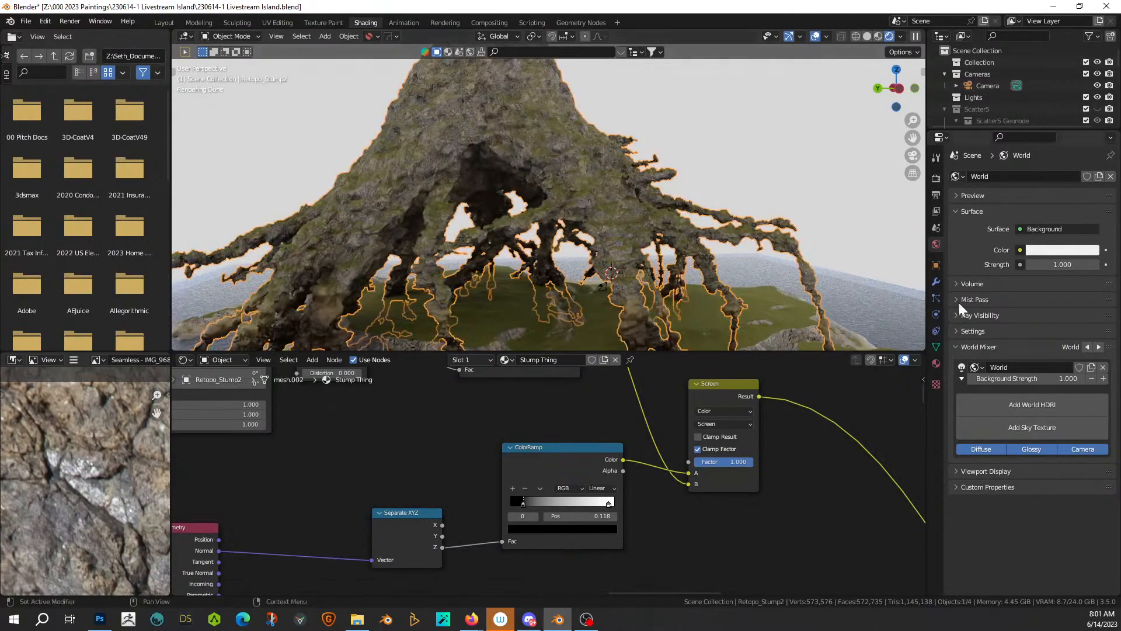
pyautogui.click(937, 282)
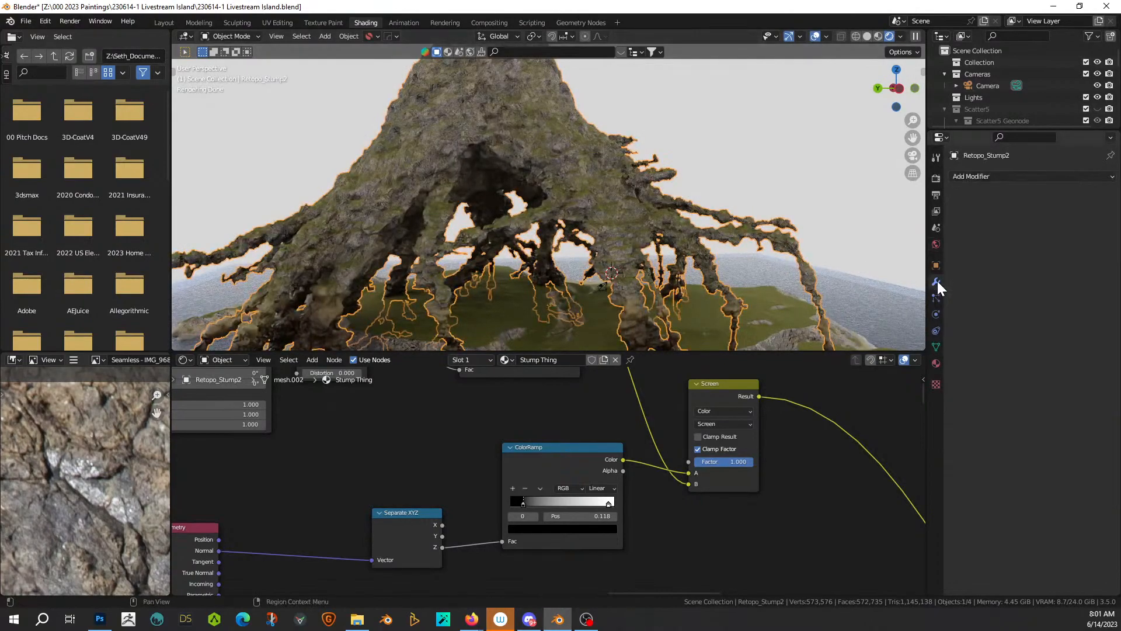
pyautogui.click(972, 177)
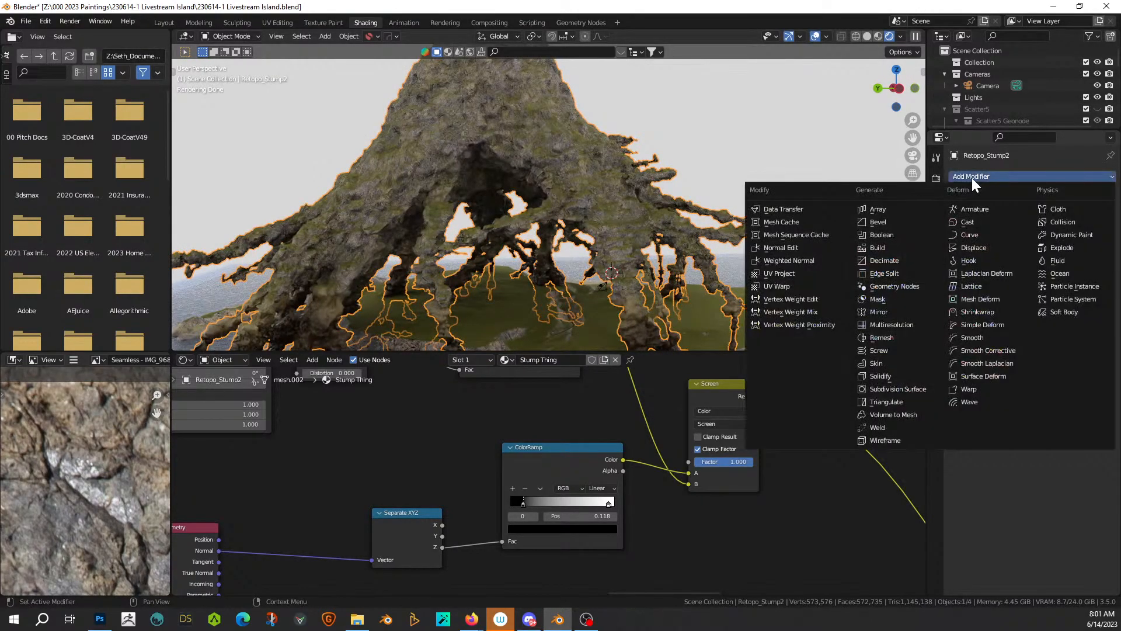
pyautogui.click(986, 336)
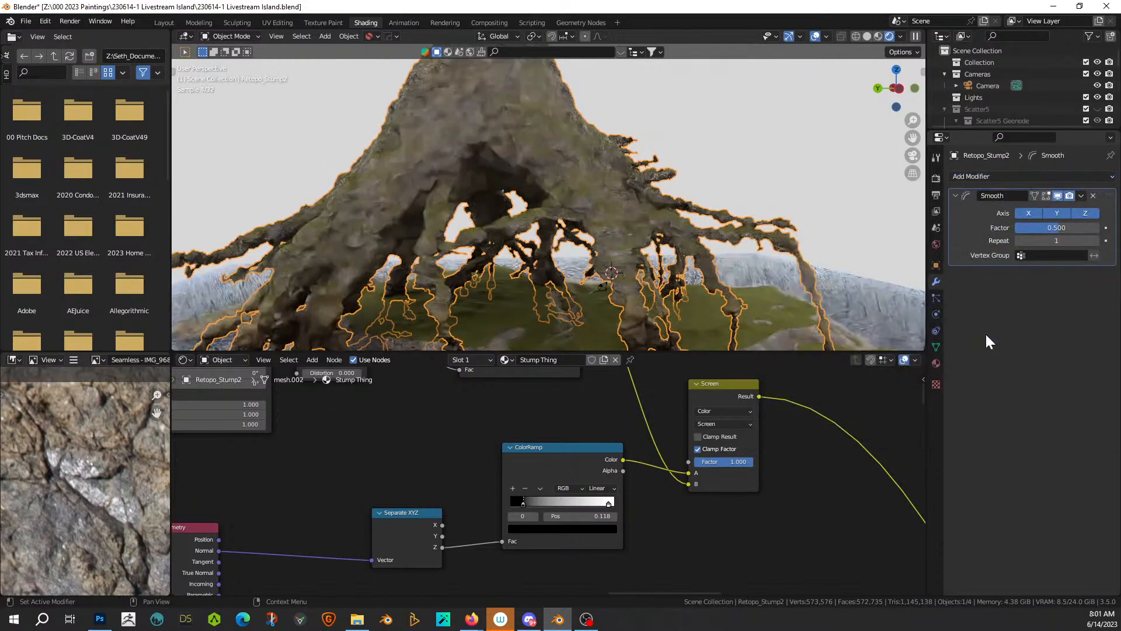
pyautogui.click(1095, 241)
pyautogui.click(1095, 241)
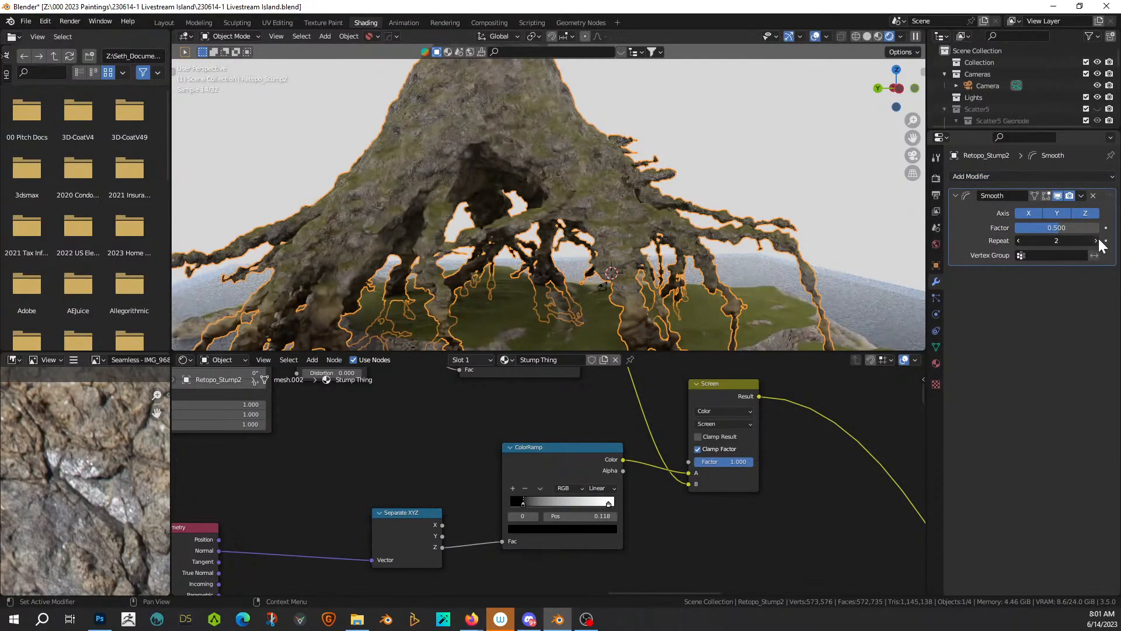
# Step: Deselect the stump and examine its smoothed surface and roots from around the island
pyautogui.moveTo(555, 228); pyautogui.dragTo(558, 198, button='middle')
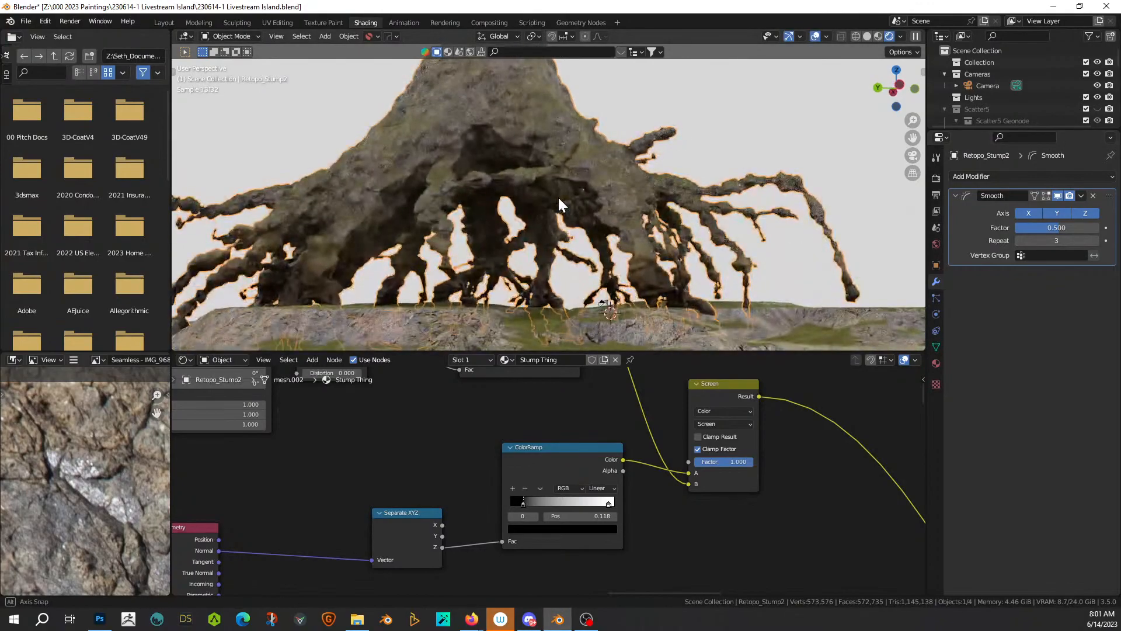
pyautogui.click(766, 114)
pyautogui.moveTo(637, 166); pyautogui.dragTo(848, 175, button='middle')
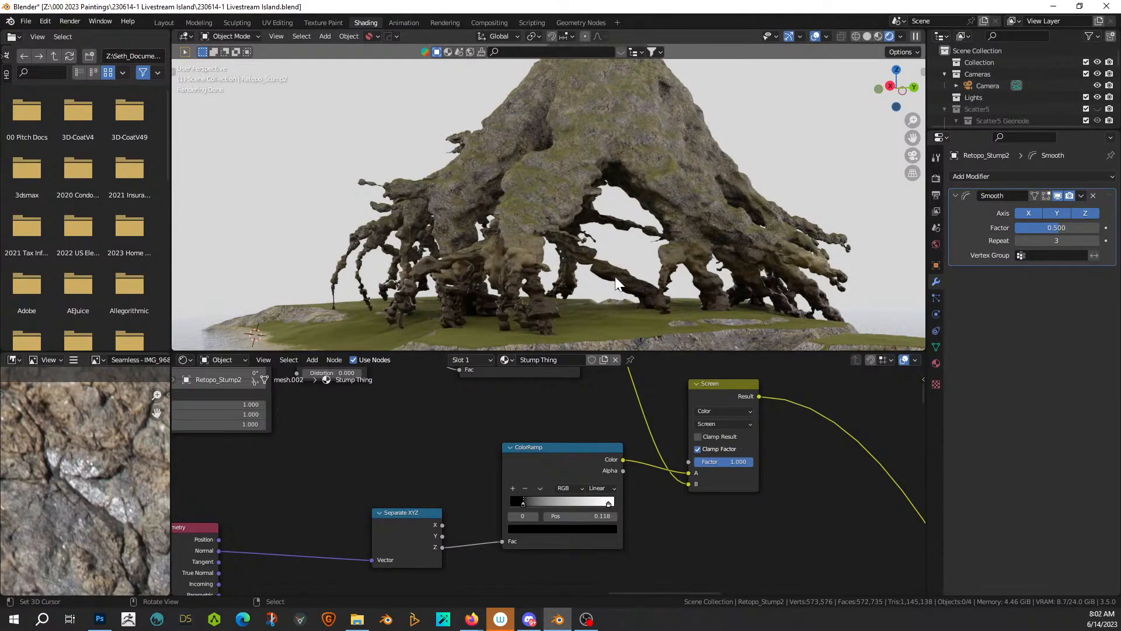
pyautogui.moveTo(463, 241)
pyautogui.mouseDown(button='middle')
pyautogui.moveTo(446, 264)
pyautogui.moveTo(506, 261)
pyautogui.moveTo(422, 251)
pyautogui.moveTo(541, 251)
pyautogui.moveTo(468, 244)
pyautogui.mouseUp(button='middle')
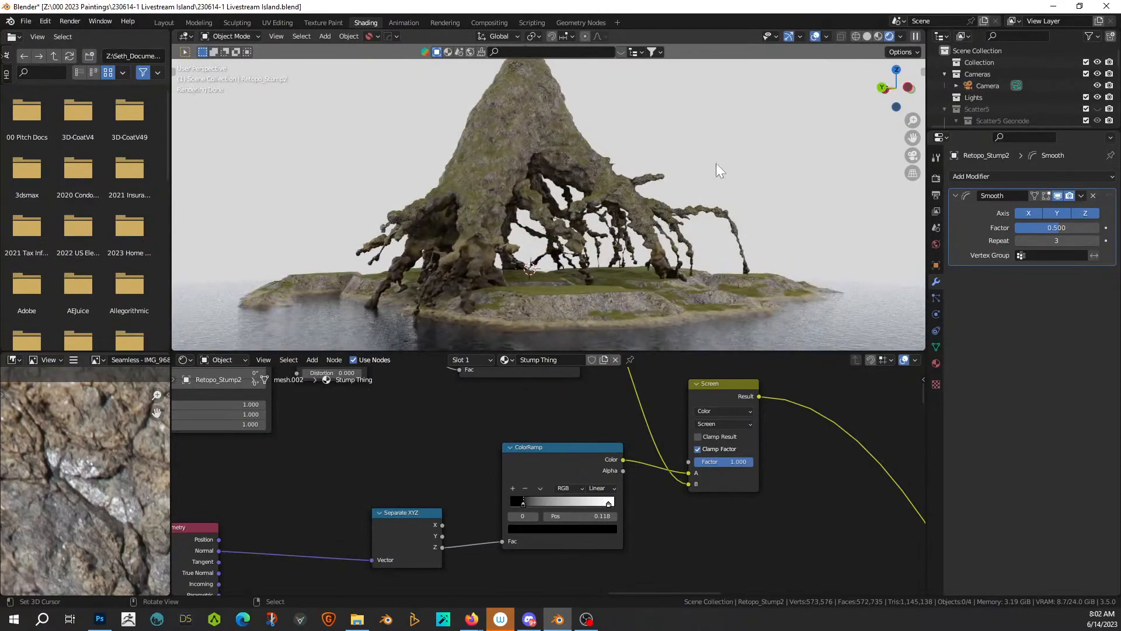
pyautogui.moveTo(688, 186); pyautogui.dragTo(583, 188, button='middle')
pyautogui.scroll(2, 663, 181)
pyautogui.moveTo(703, 193); pyautogui.dragTo(635, 175, button='middle')
pyautogui.scroll(2, 577, 202)
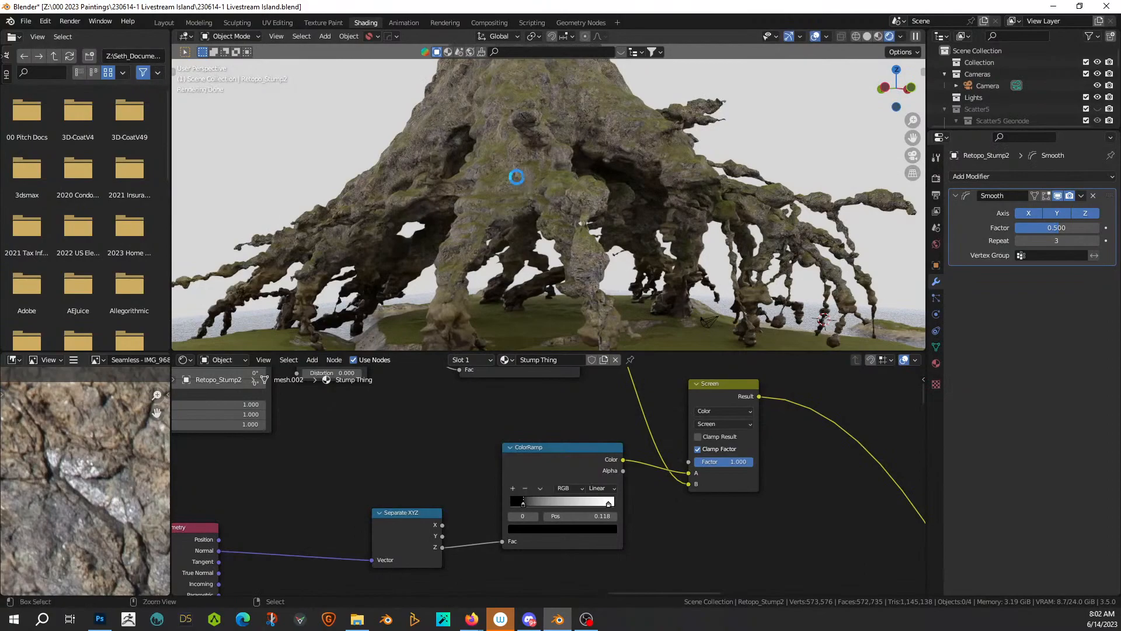
# Step: Save the file and show the Scatter5 collection in the Layout workspace's viewport
pyautogui.hotkey('ctrl', 's')
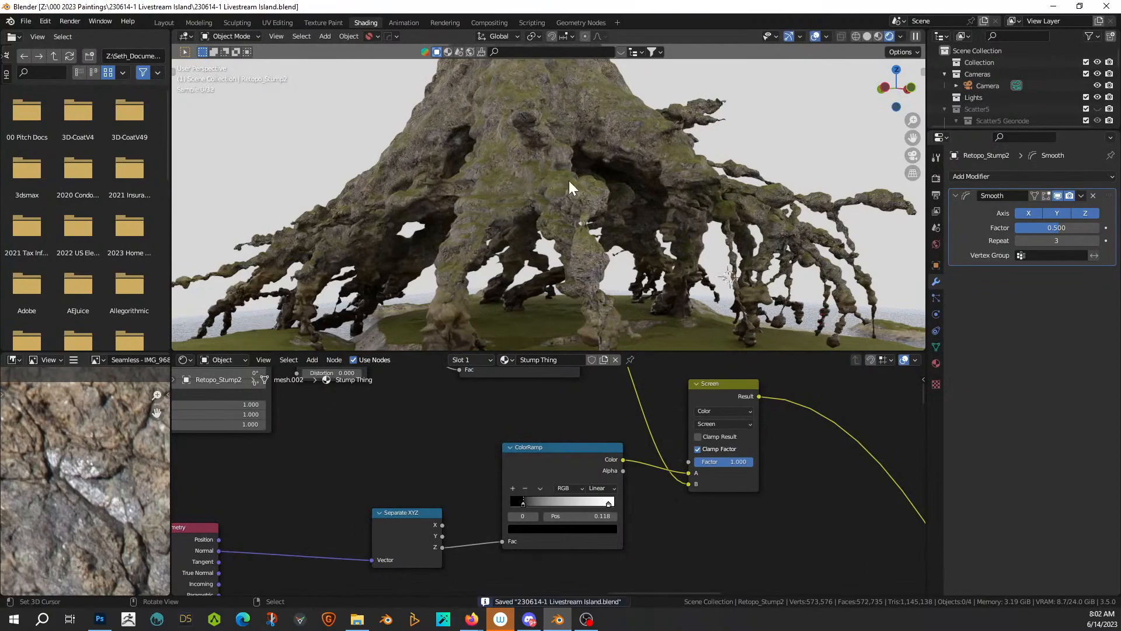
pyautogui.scroll(-3, 569, 180)
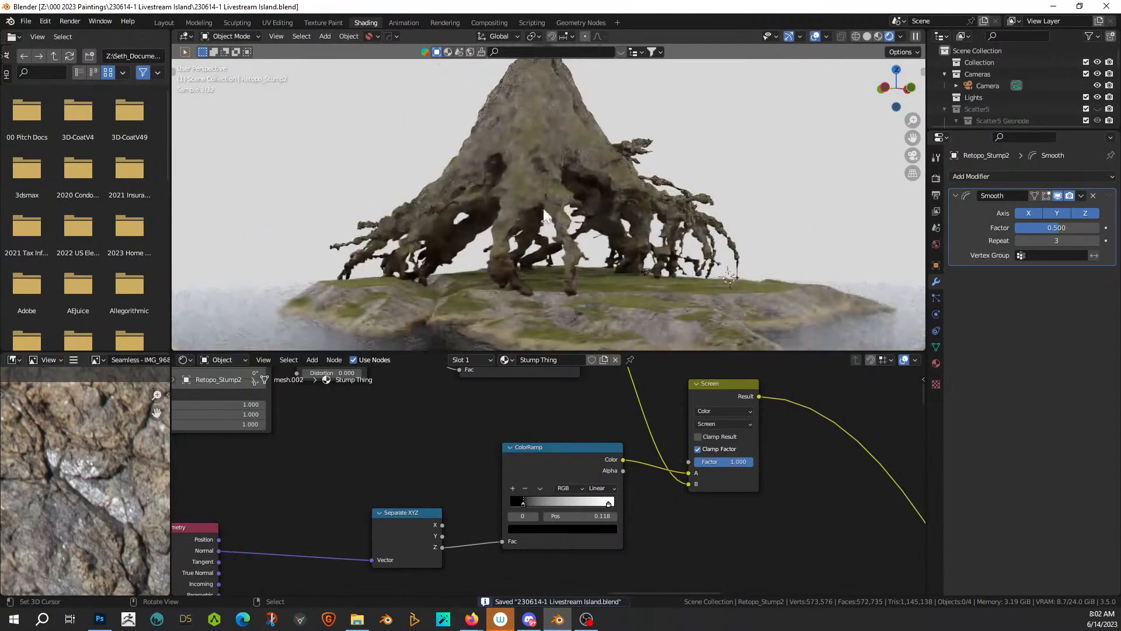
pyautogui.click(163, 24)
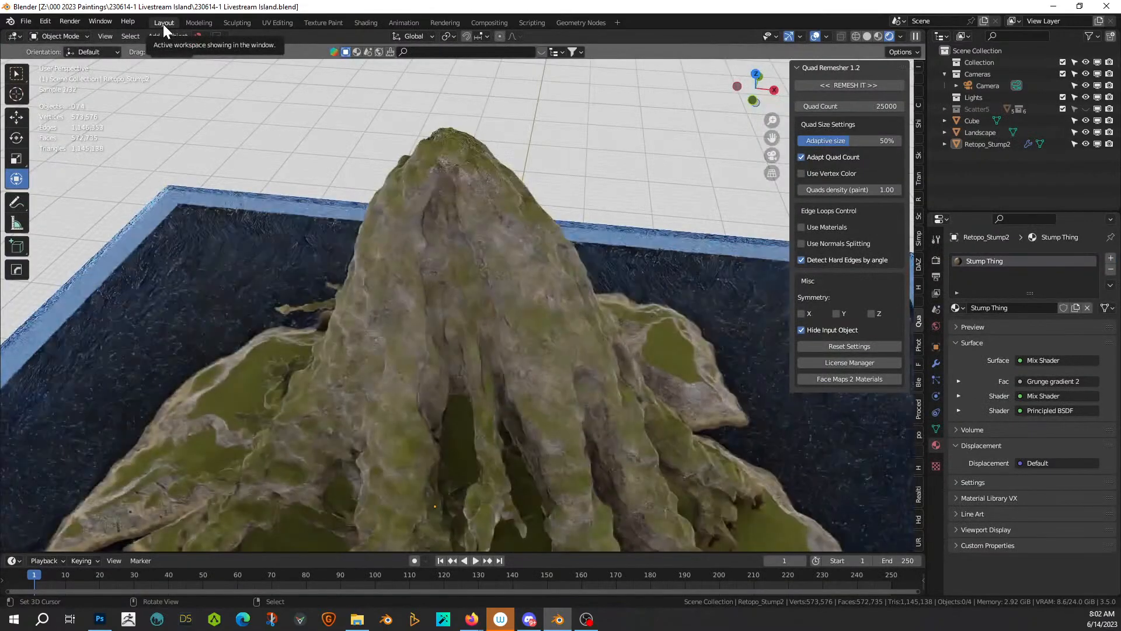
pyautogui.moveTo(621, 165); pyautogui.dragTo(640, 238, button='middle')
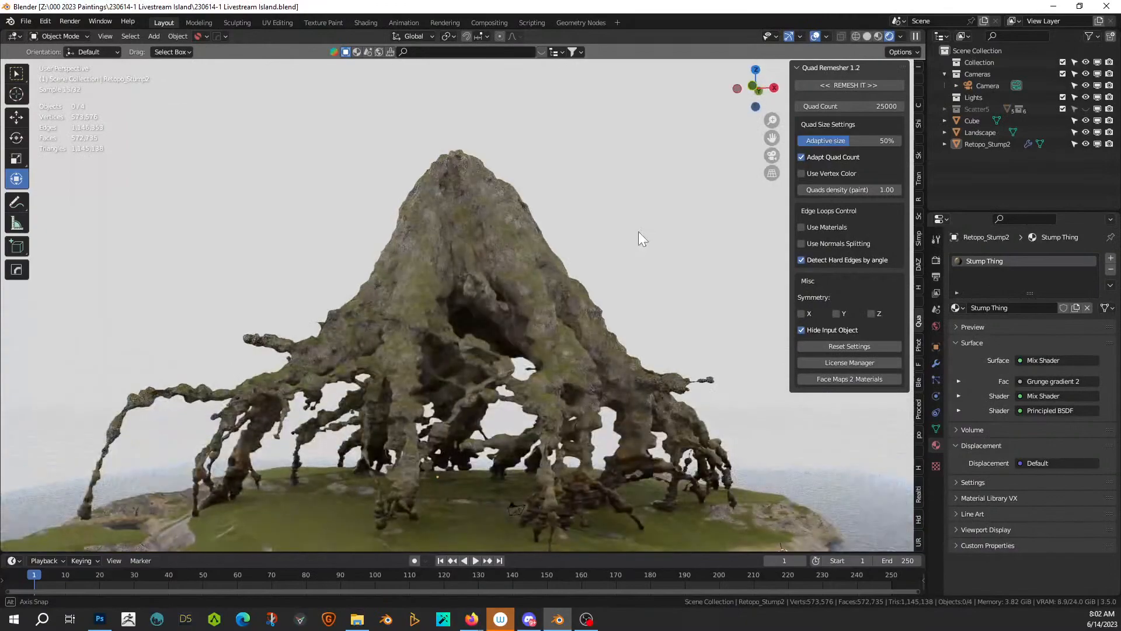
pyautogui.click(1084, 107)
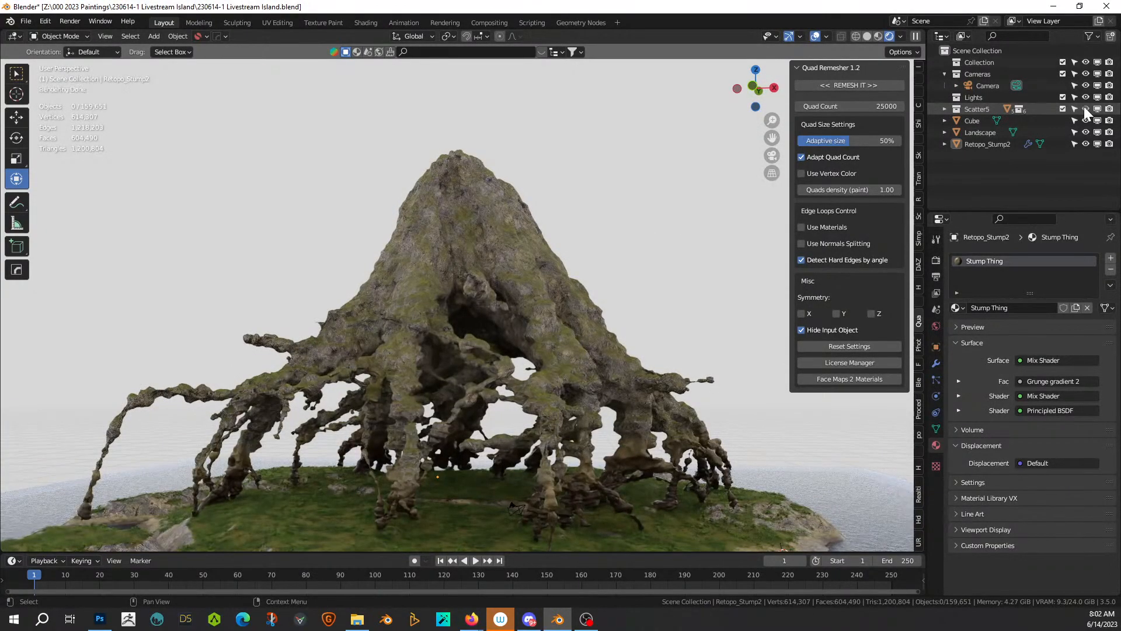
pyautogui.scroll(5, 727, 257)
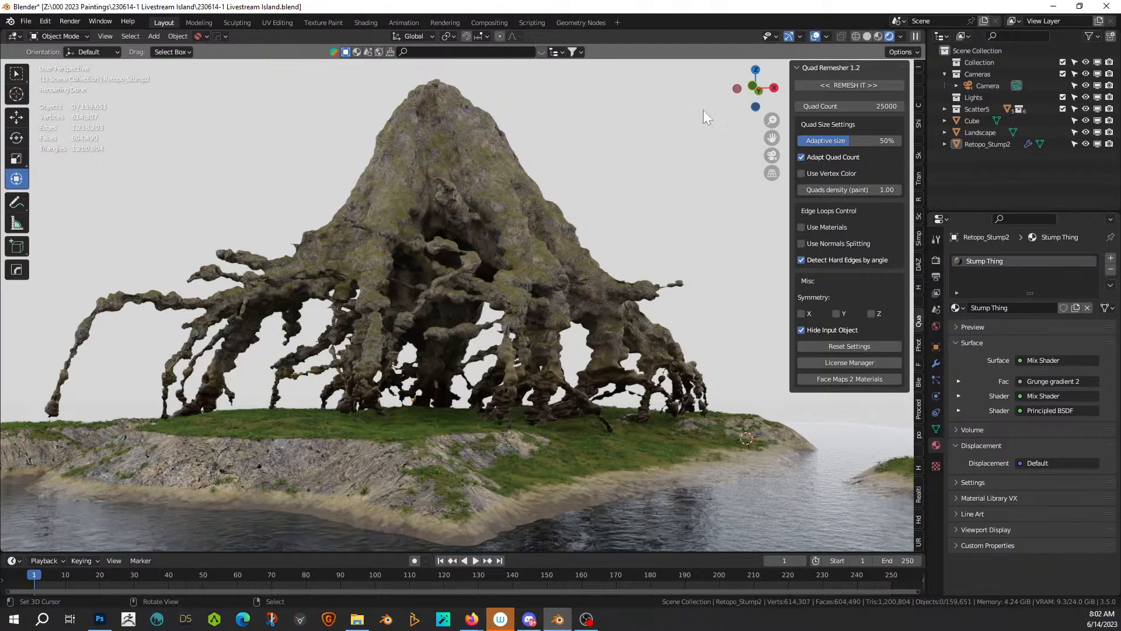
pyautogui.scroll(5, 531, 338)
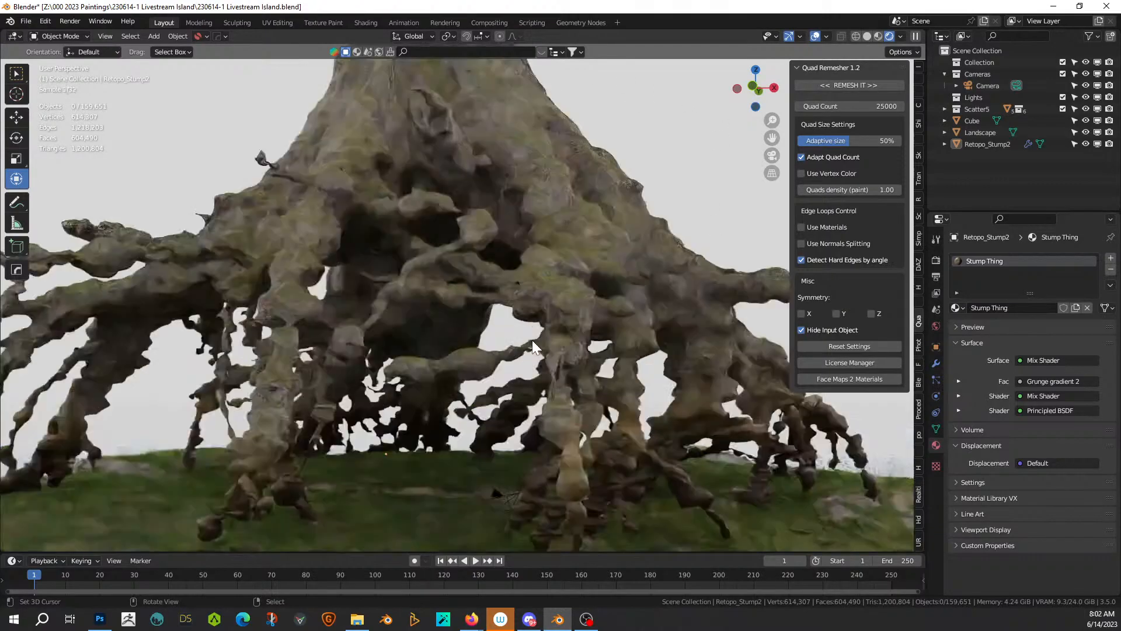
pyautogui.moveTo(506, 331); pyautogui.dragTo(535, 330, button='middle')
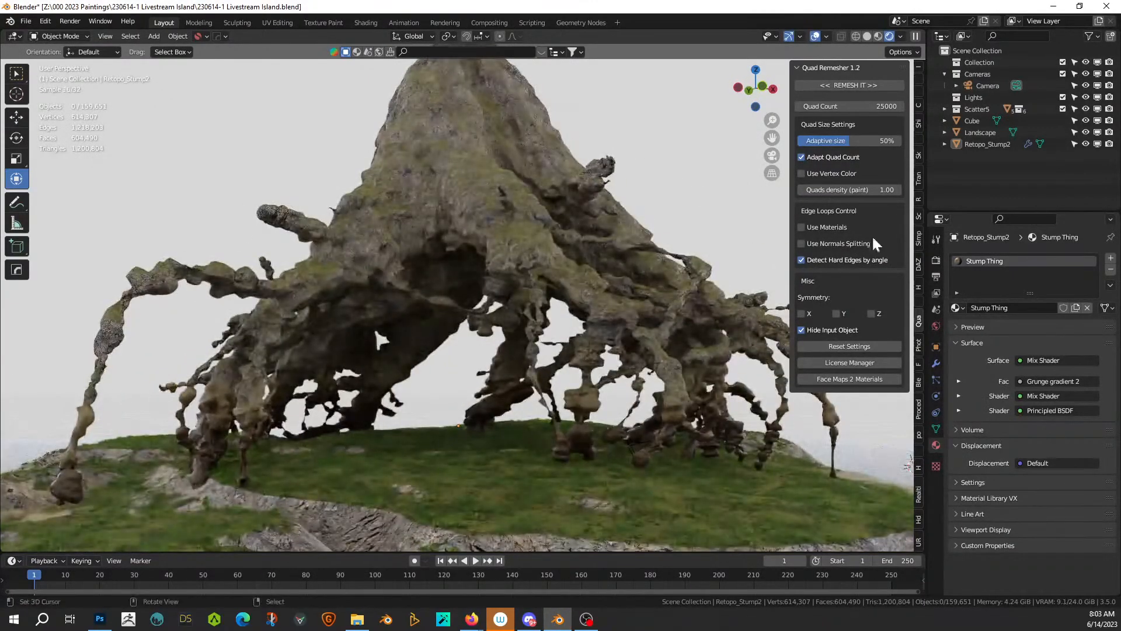
# Step: Switch the viewport to solid shading and make Retopo_Stump2 the Scatter5 emitter object
pyautogui.click(867, 35)
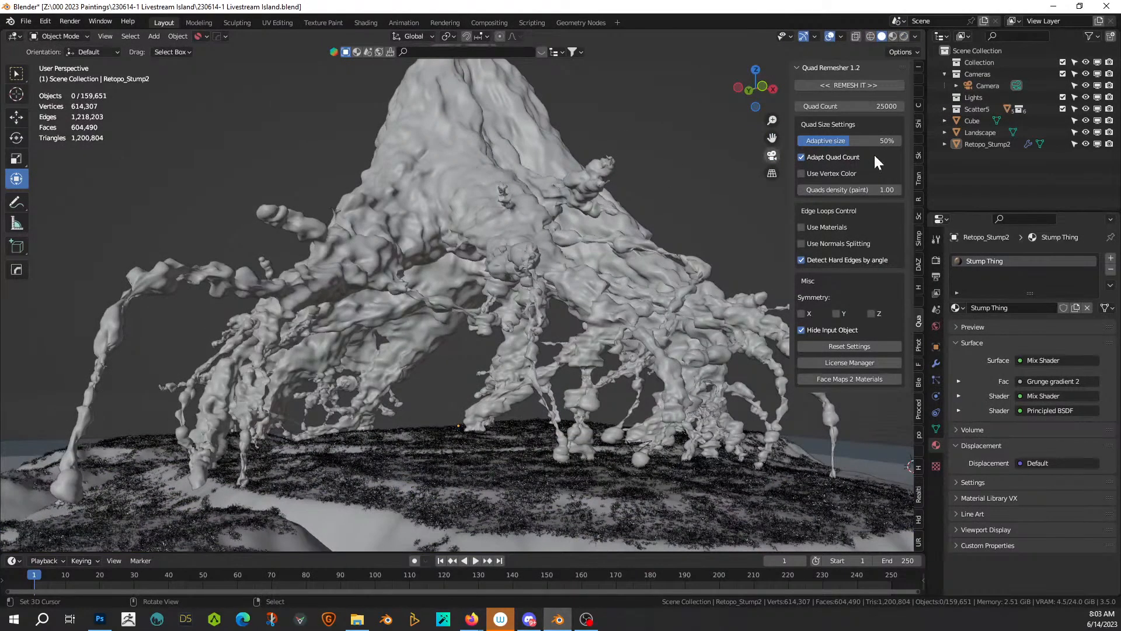
pyautogui.click(474, 201)
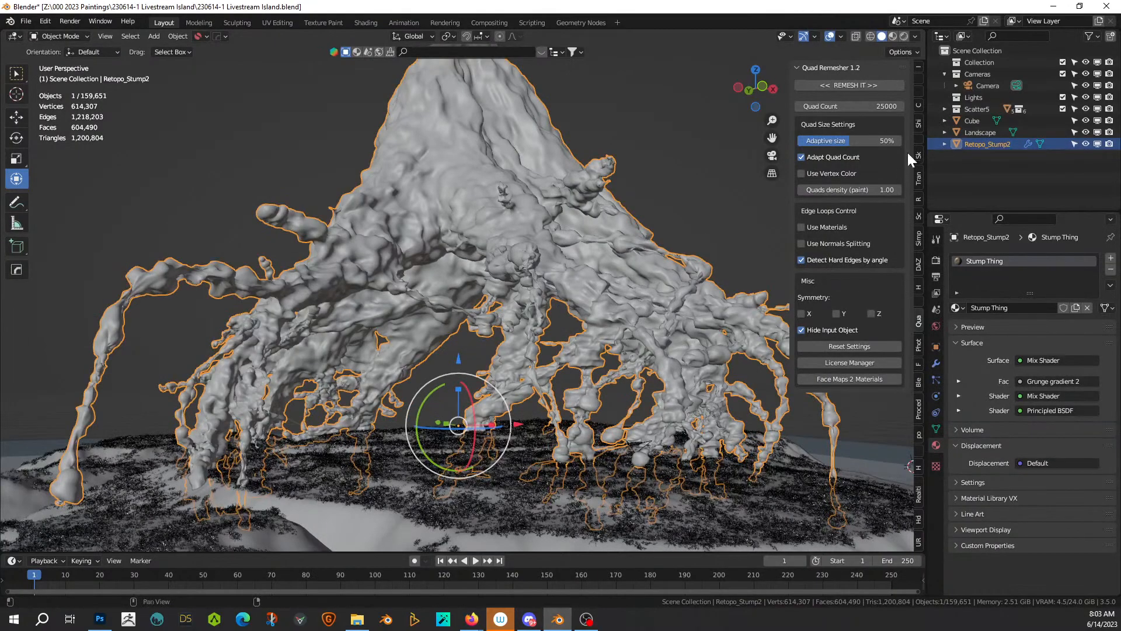
pyautogui.click(919, 218)
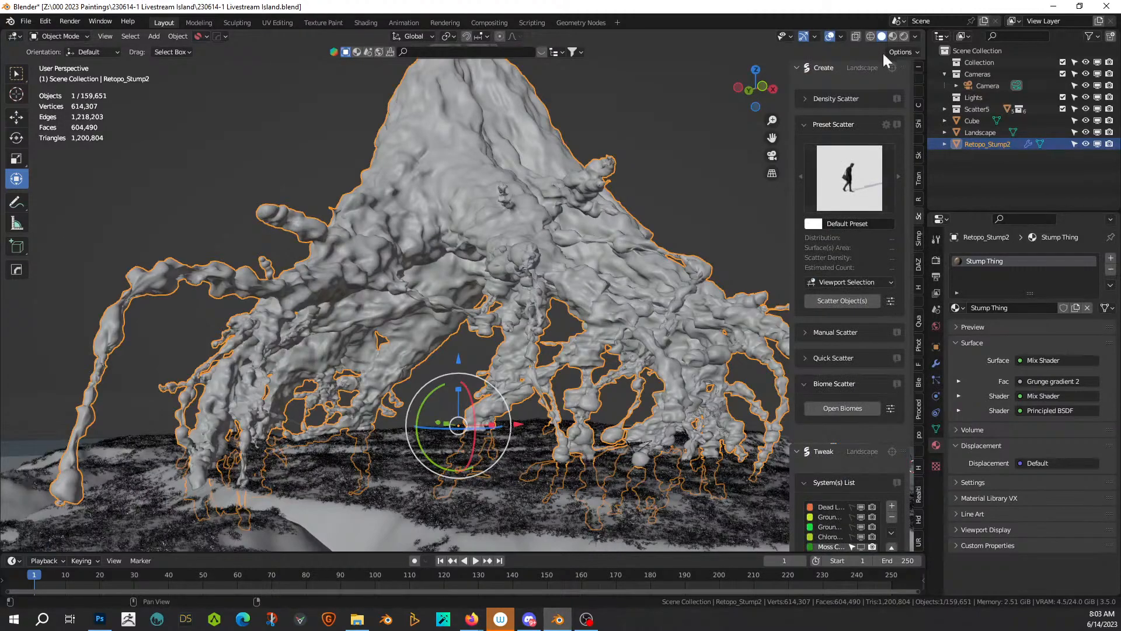
pyautogui.click(892, 66)
pyautogui.click(888, 67)
pyautogui.click(475, 123)
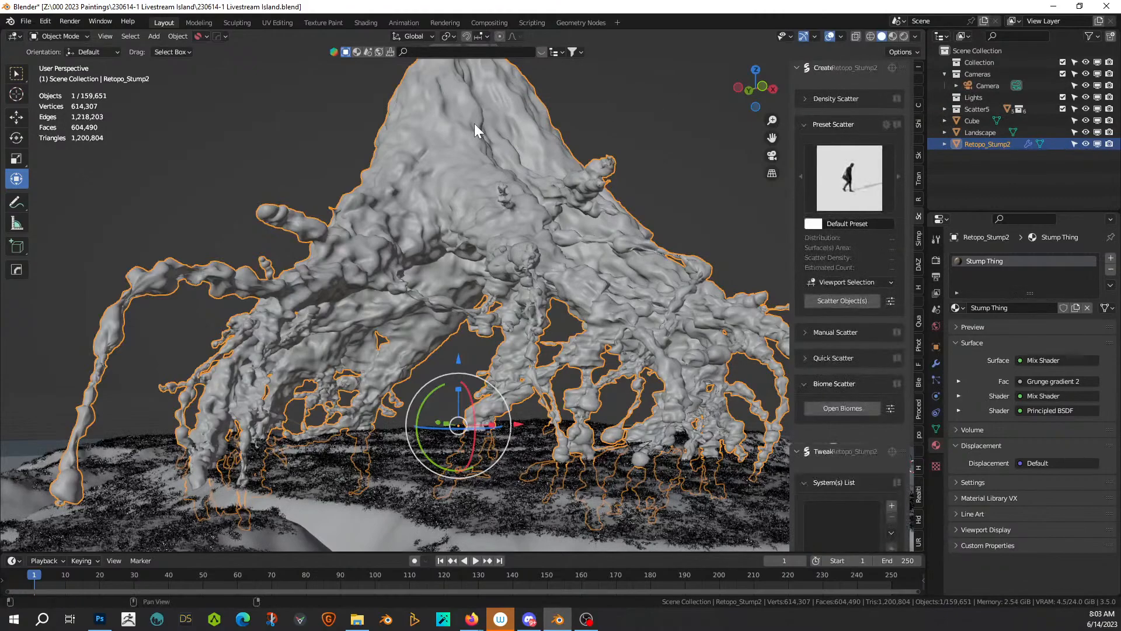
# Step: Try to scatter the Mossy Stone Mix biome from Moss Grounds over the stump and apply the stump's transform
pyautogui.click(842, 406)
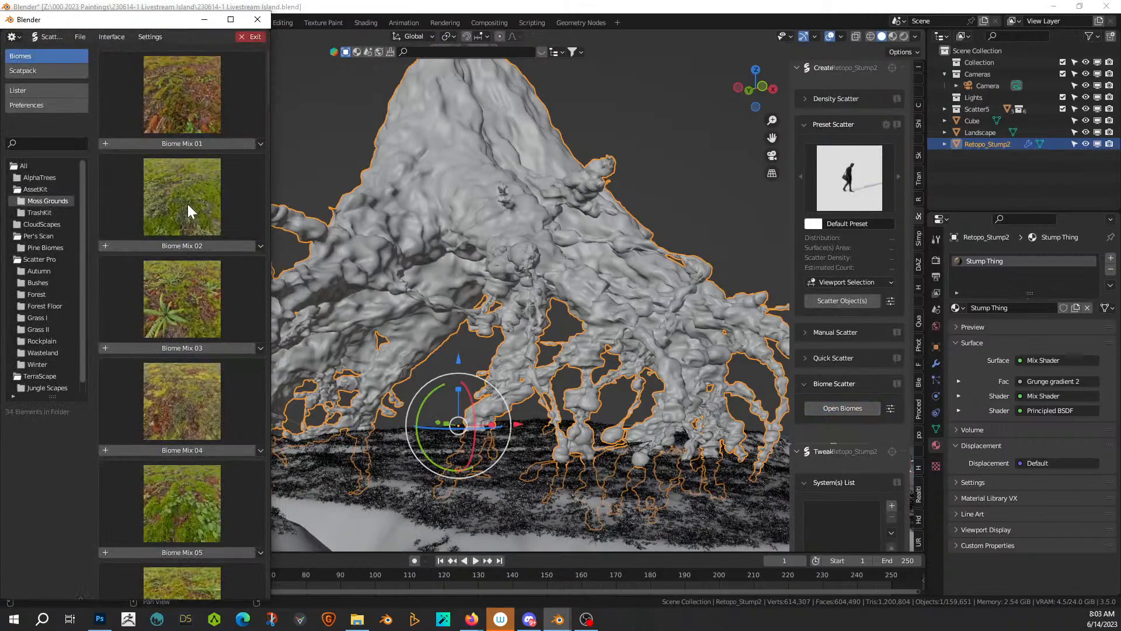
pyautogui.moveTo(271, 280); pyautogui.dragTo(567, 291)
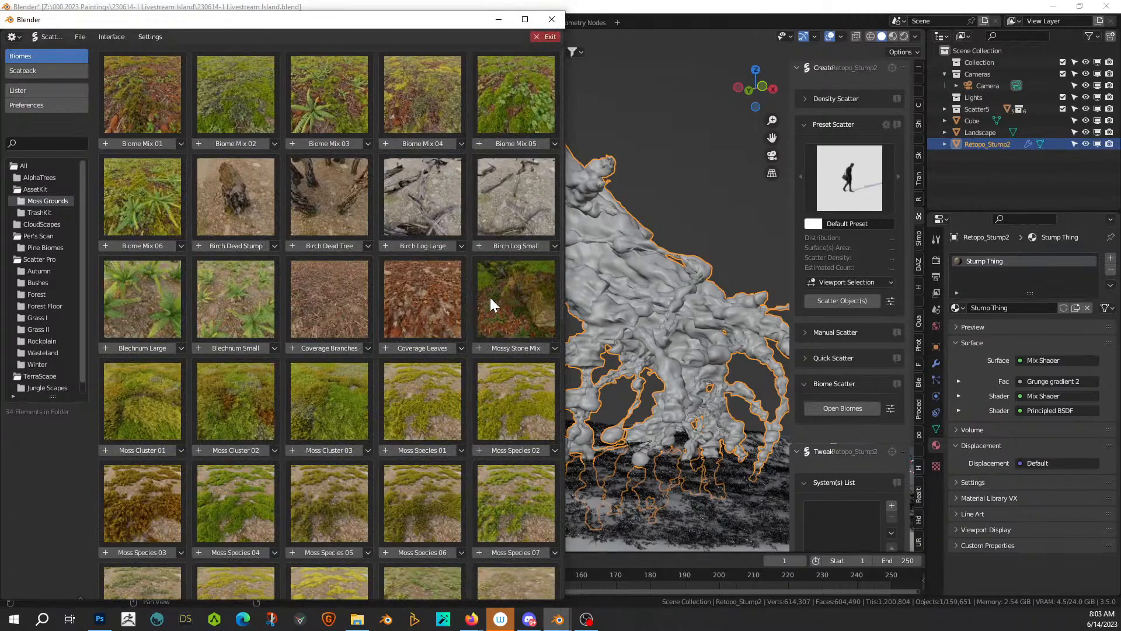
pyautogui.scroll(-5, 489, 296)
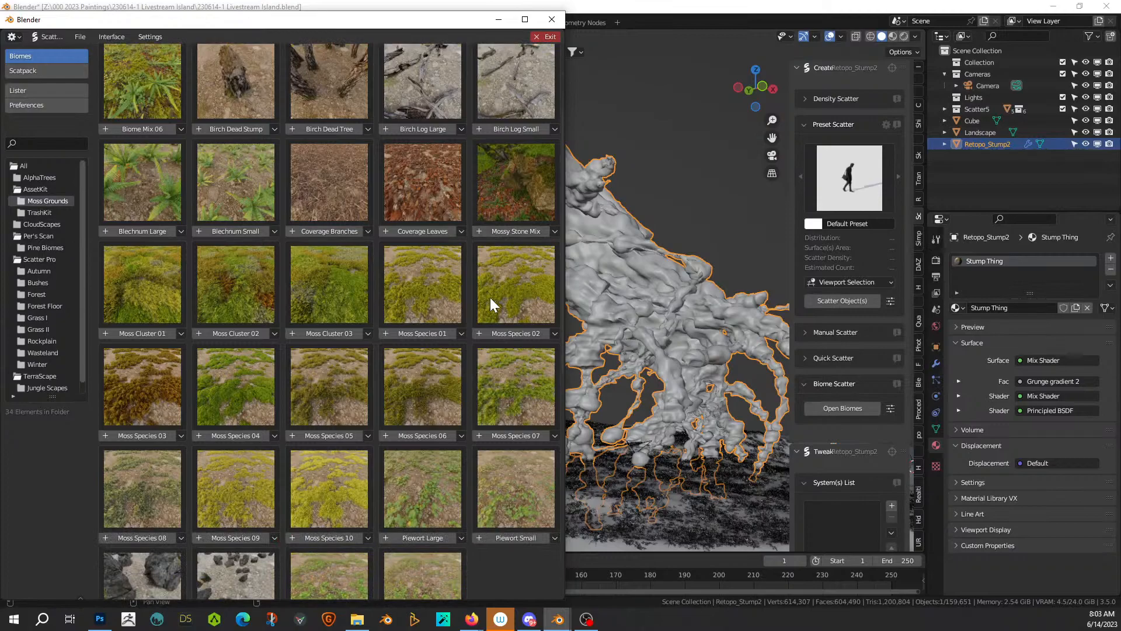
pyautogui.moveTo(528, 228)
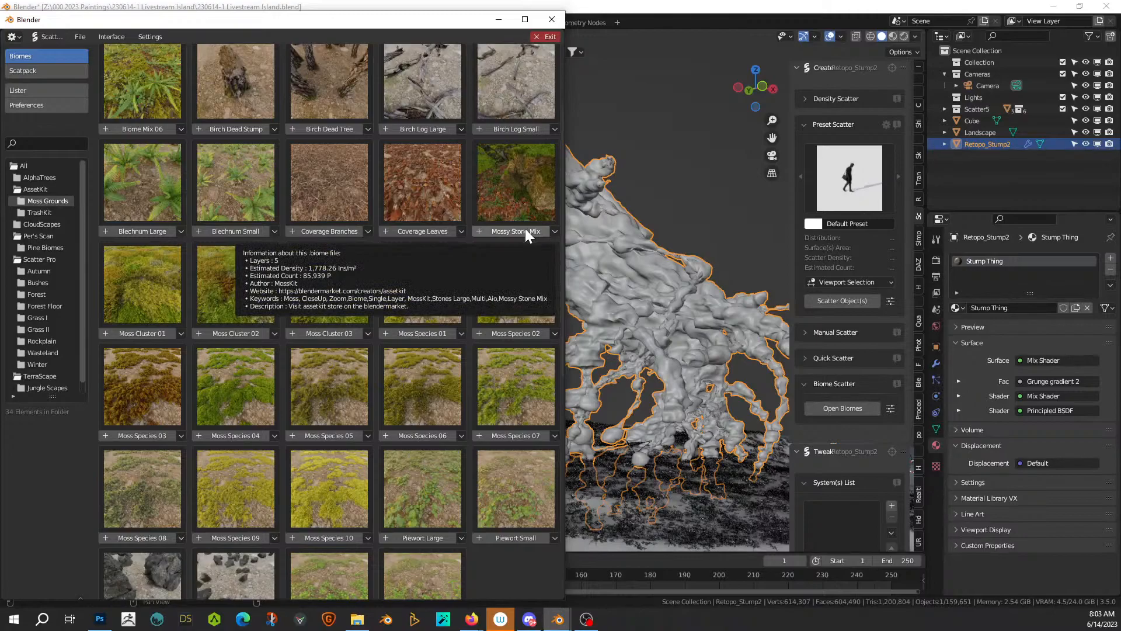
pyautogui.click(524, 229)
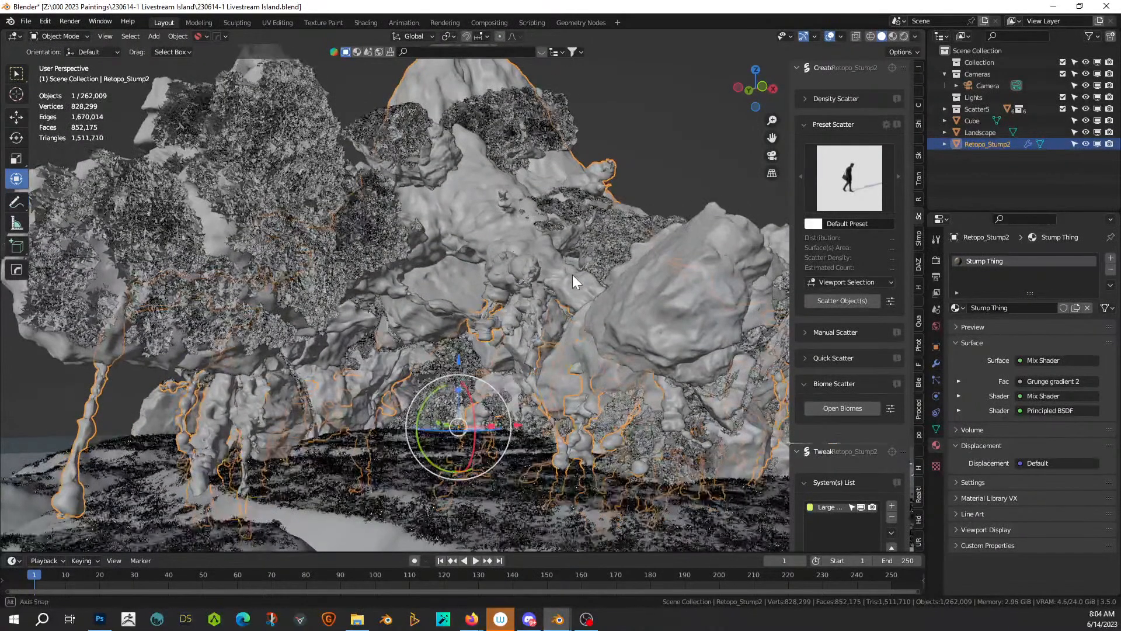
pyautogui.moveTo(572, 282); pyautogui.dragTo(846, 255, button='middle')
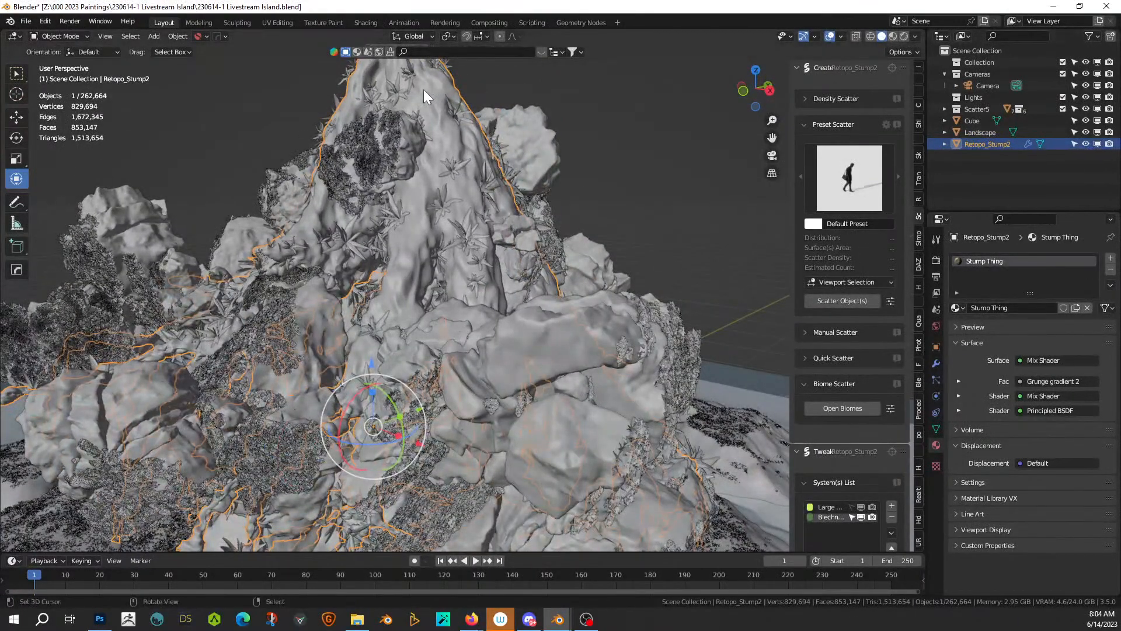
pyautogui.hotkey('ctrl', 'a')
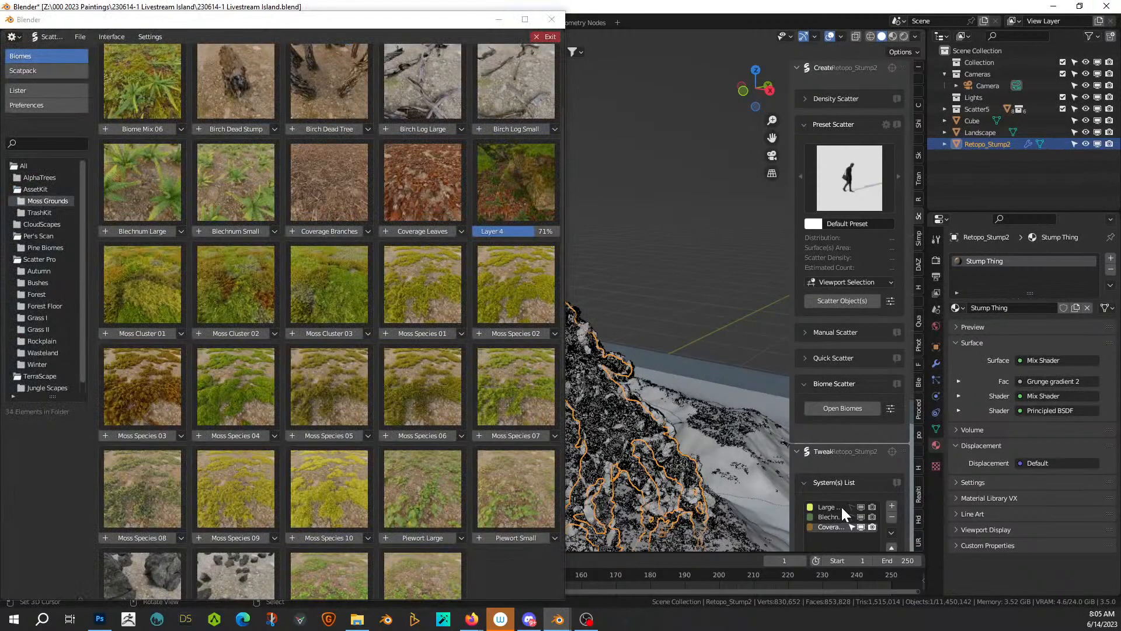
pyautogui.click(551, 21)
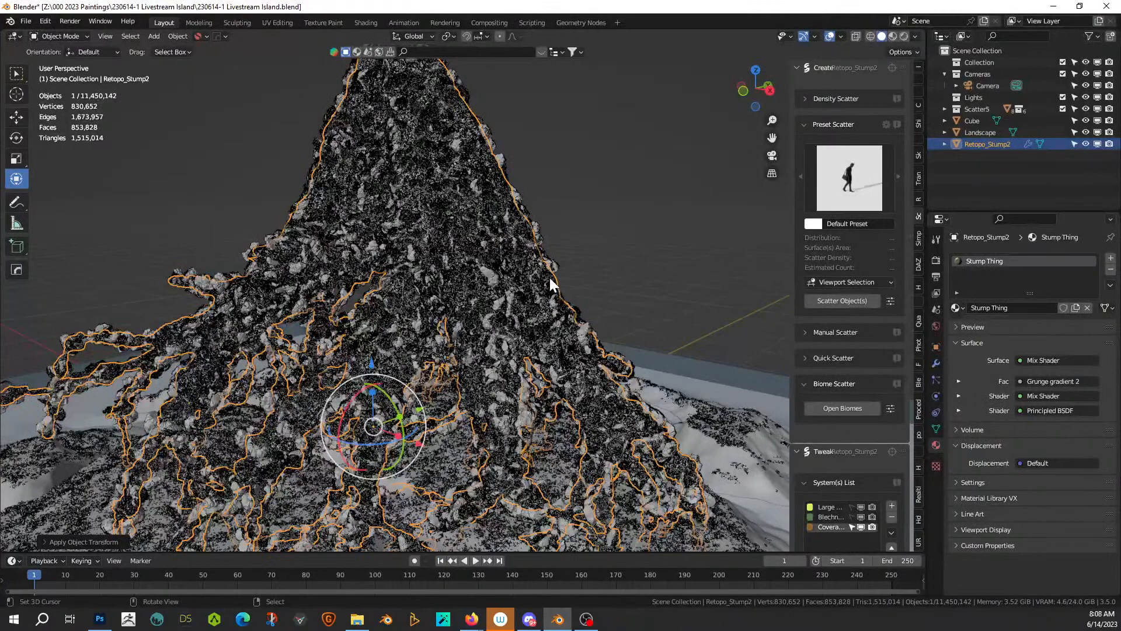
# Step: Close the unresponsive Blender session and relaunch Blender
pyautogui.rightClick(552, 620)
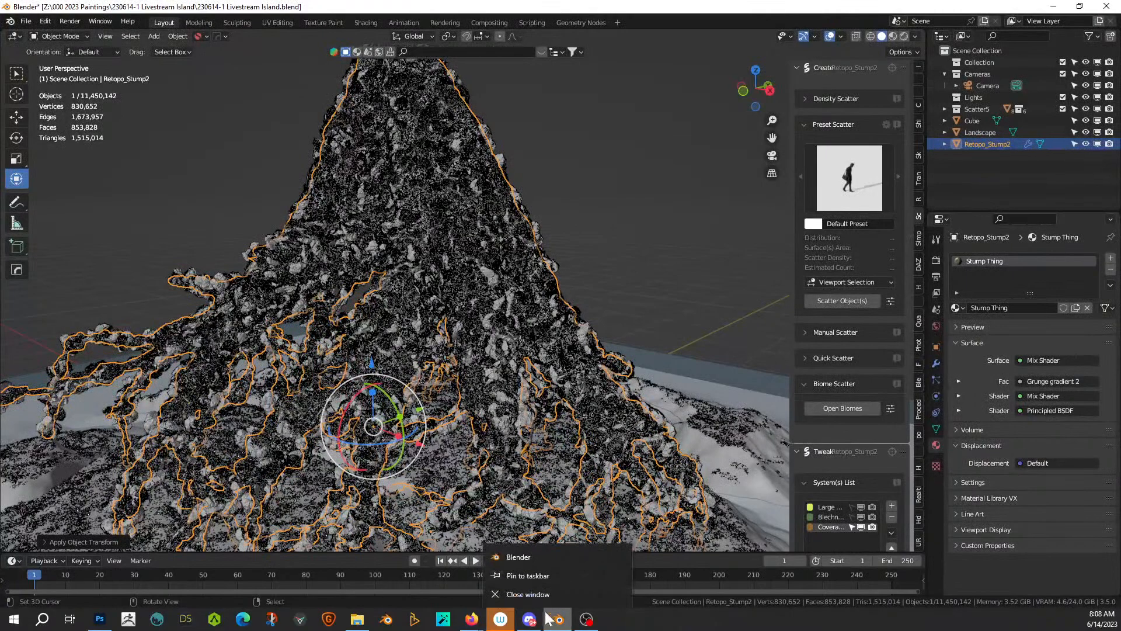
pyautogui.click(531, 593)
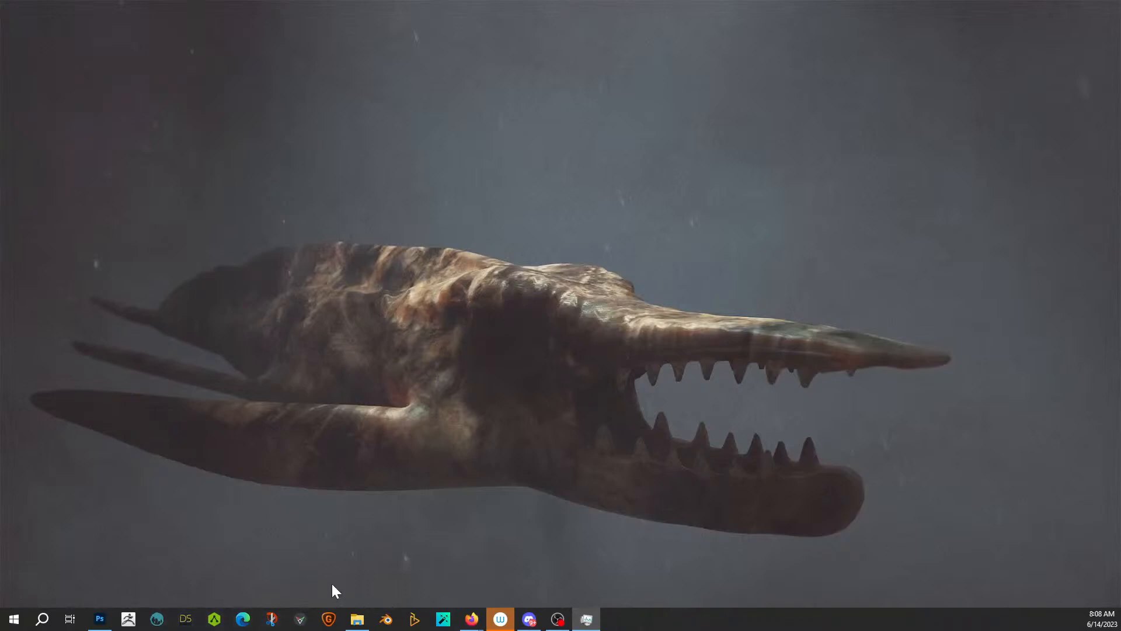
pyautogui.click(383, 621)
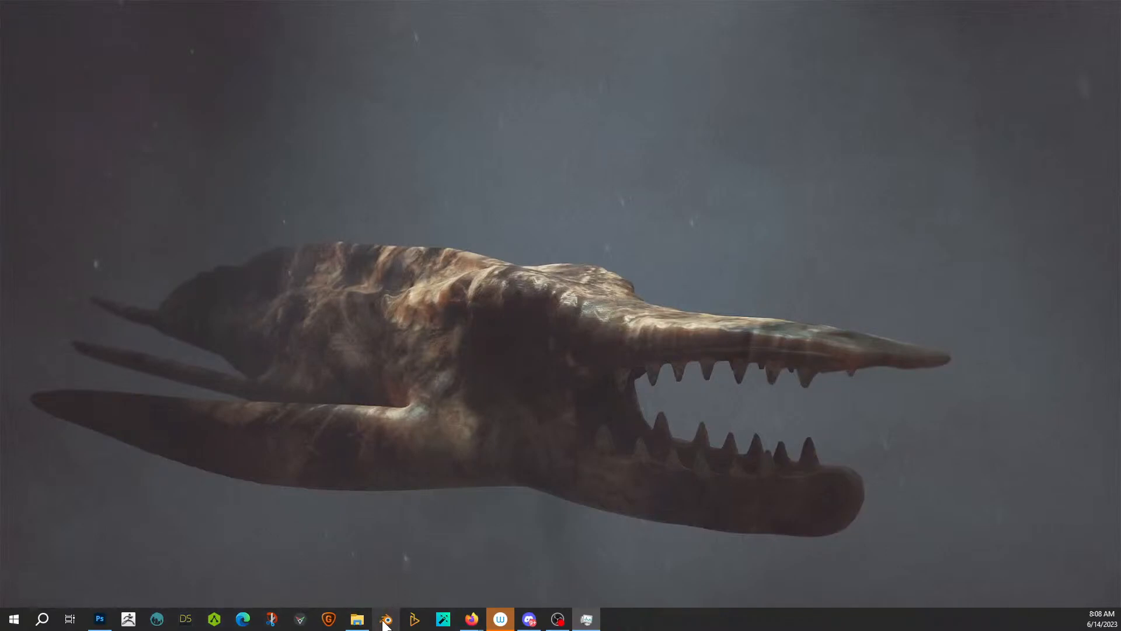
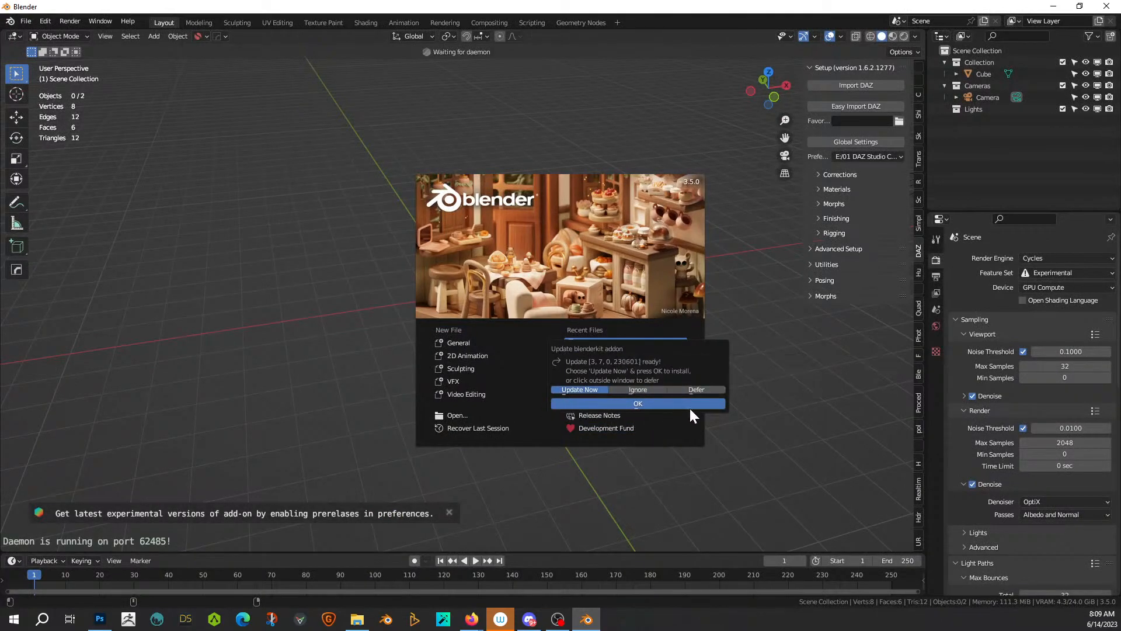
# Step: Defer the BlenderKit add-on update and open the recent file 230614-1 Livestream Island.blend
pyautogui.click(697, 389)
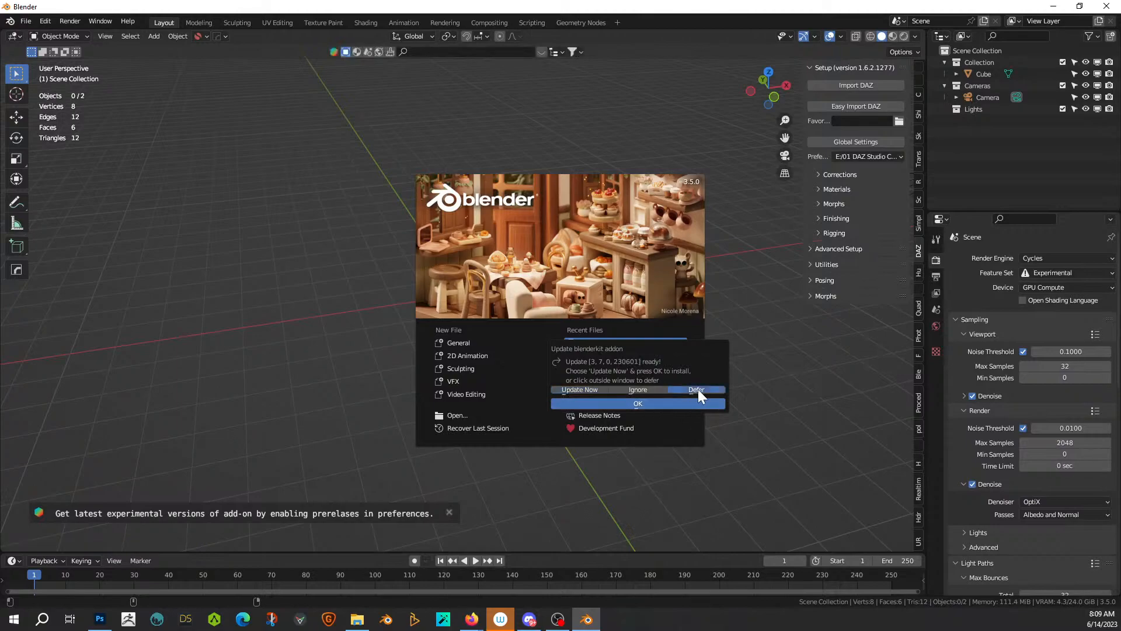
pyautogui.click(627, 405)
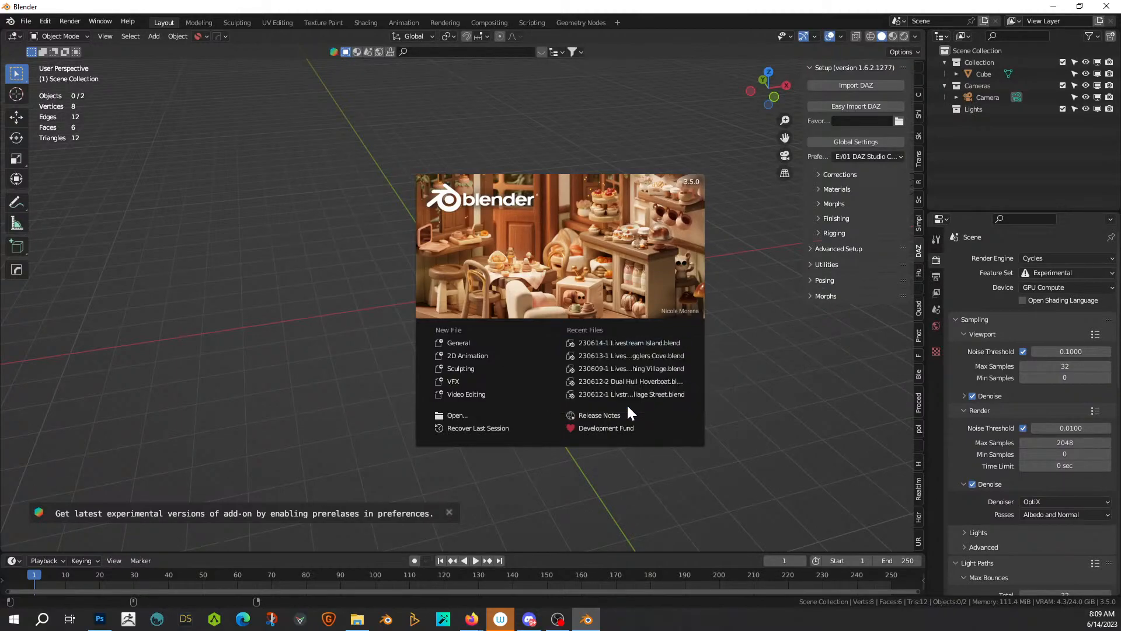
pyautogui.click(639, 344)
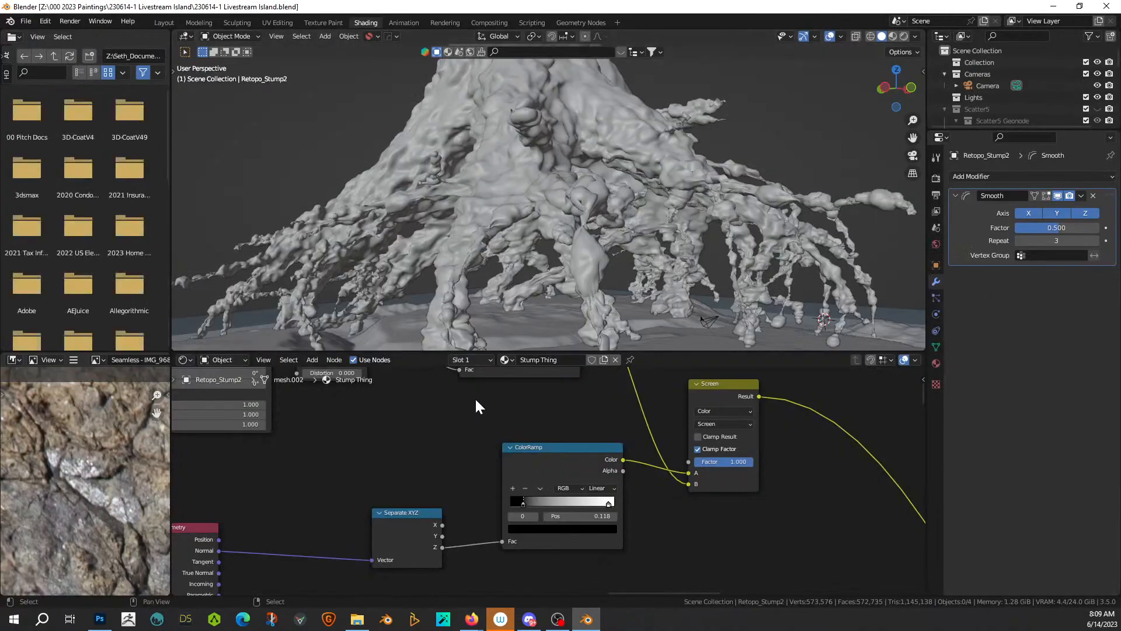
# Step: Select the stump and apply its rotation and scale
pyautogui.scroll(-3, 479, 278)
pyautogui.scroll(-2, 495, 231)
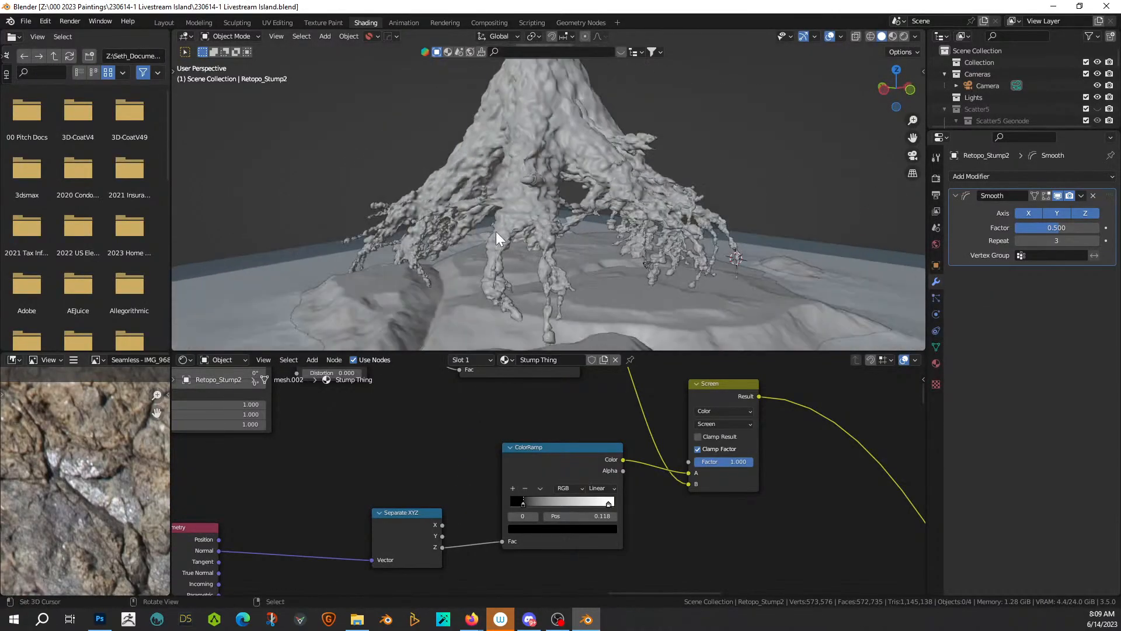
pyautogui.scroll(-2, 496, 231)
pyautogui.click(526, 121)
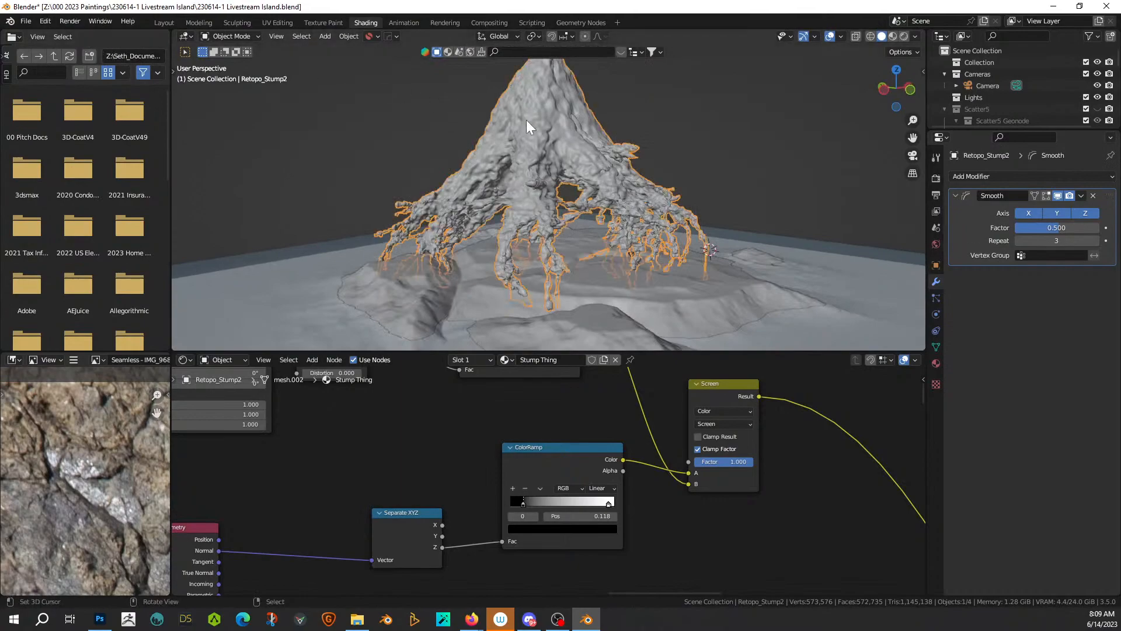
pyautogui.hotkey('ctrl', 'a')
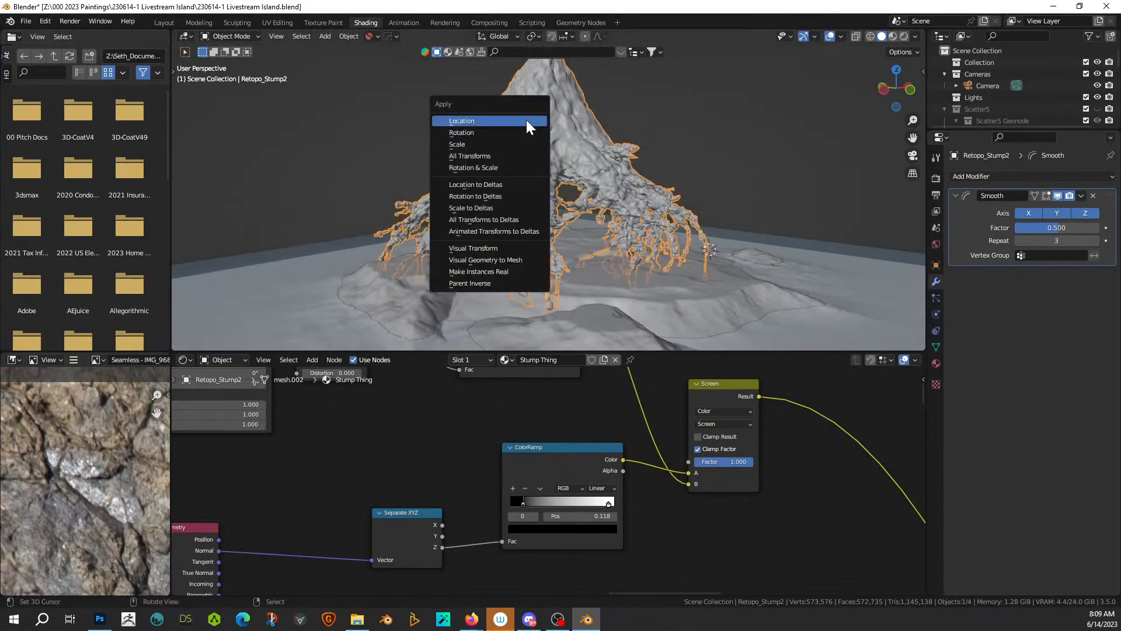
pyautogui.click(495, 170)
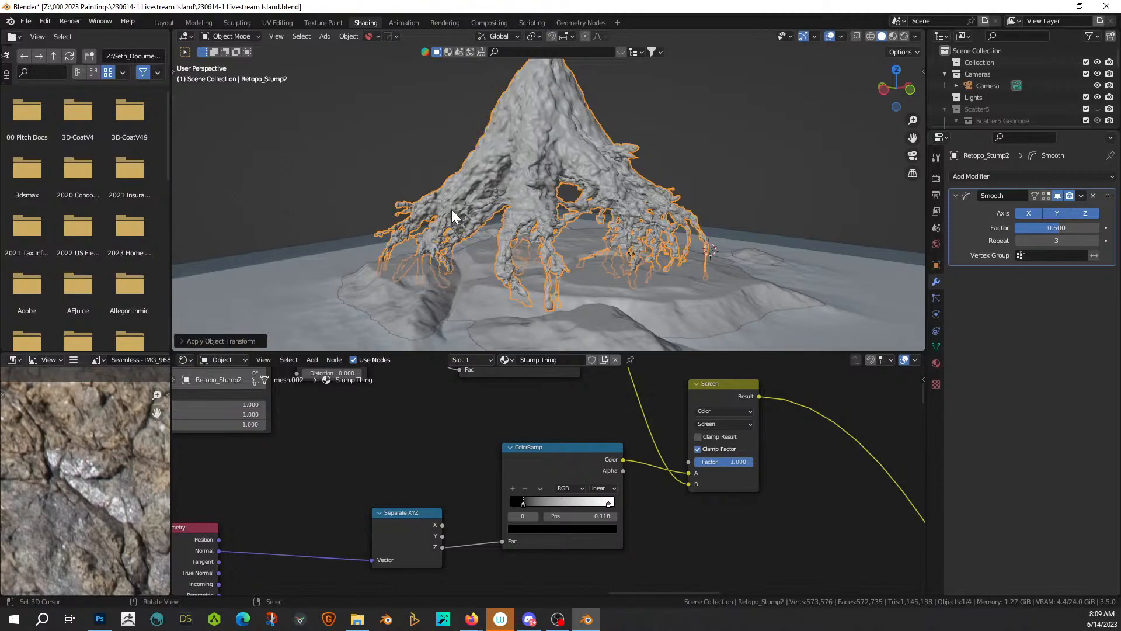
# Step: Switch to the Layout workspace and set Retopo_Stump2 as the Scatter5 emitter object
pyautogui.click(164, 22)
pyautogui.moveTo(588, 341); pyautogui.dragTo(537, 281, button='middle')
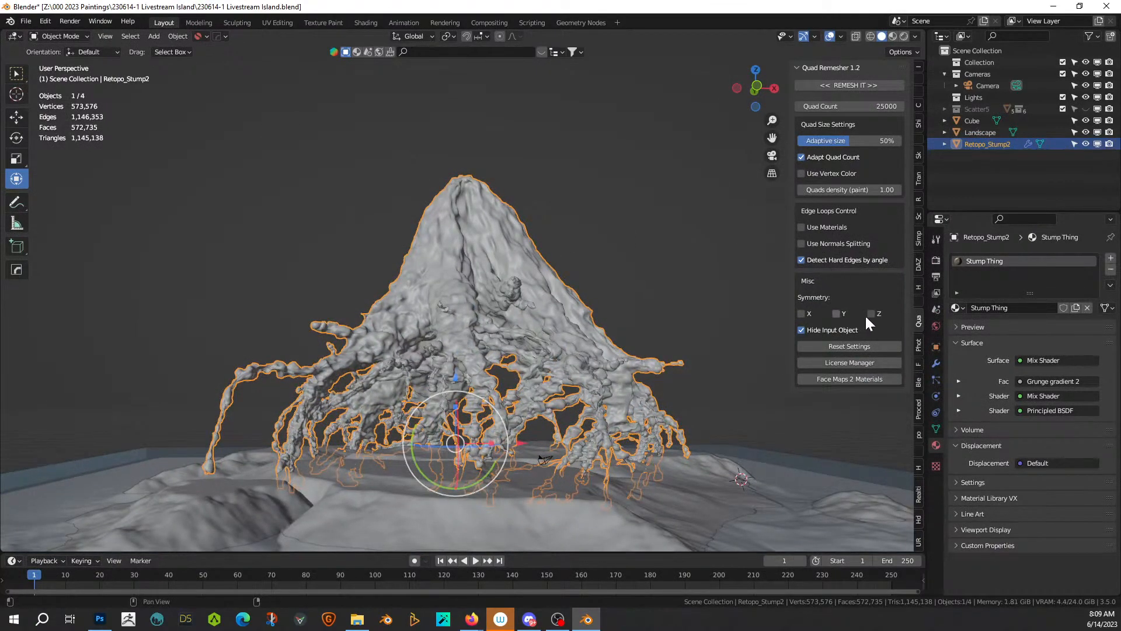
pyautogui.click(919, 216)
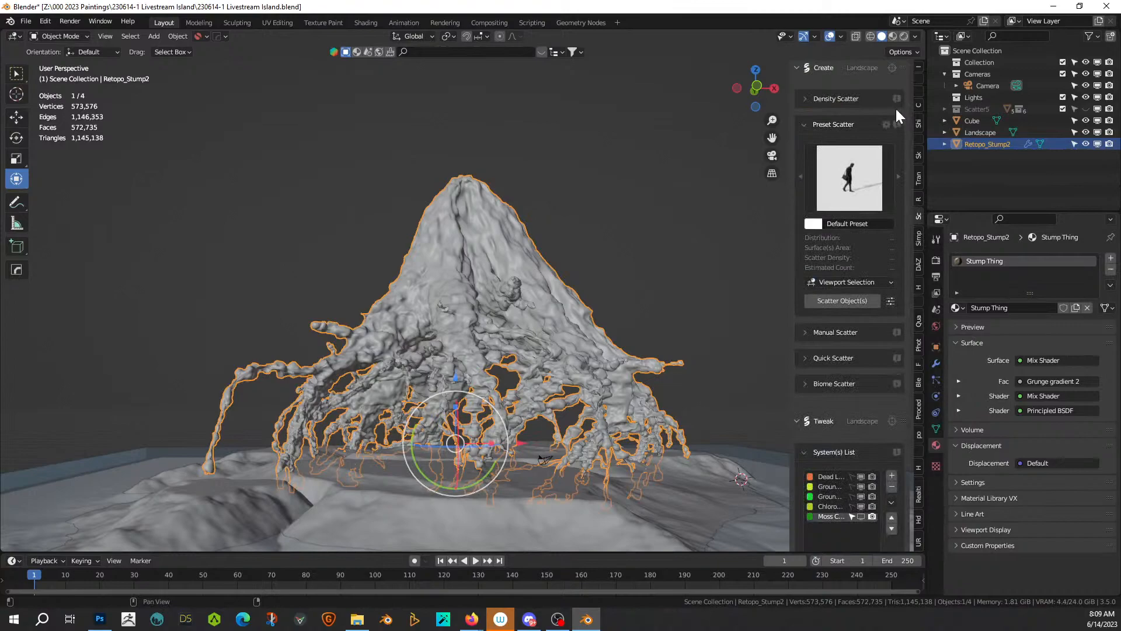
pyautogui.click(890, 68)
pyautogui.click(891, 68)
pyautogui.click(468, 219)
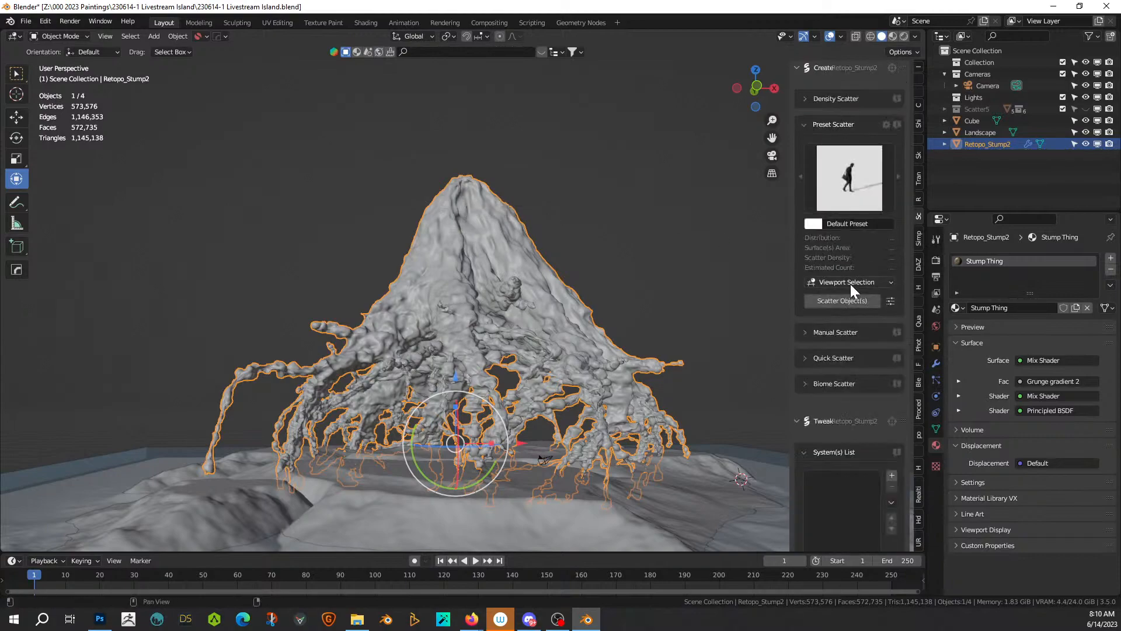
# Step: Open the Scatter5 biome library and browse the TerraScape Jungle Scapes biomes in a widened window
pyautogui.click(806, 384)
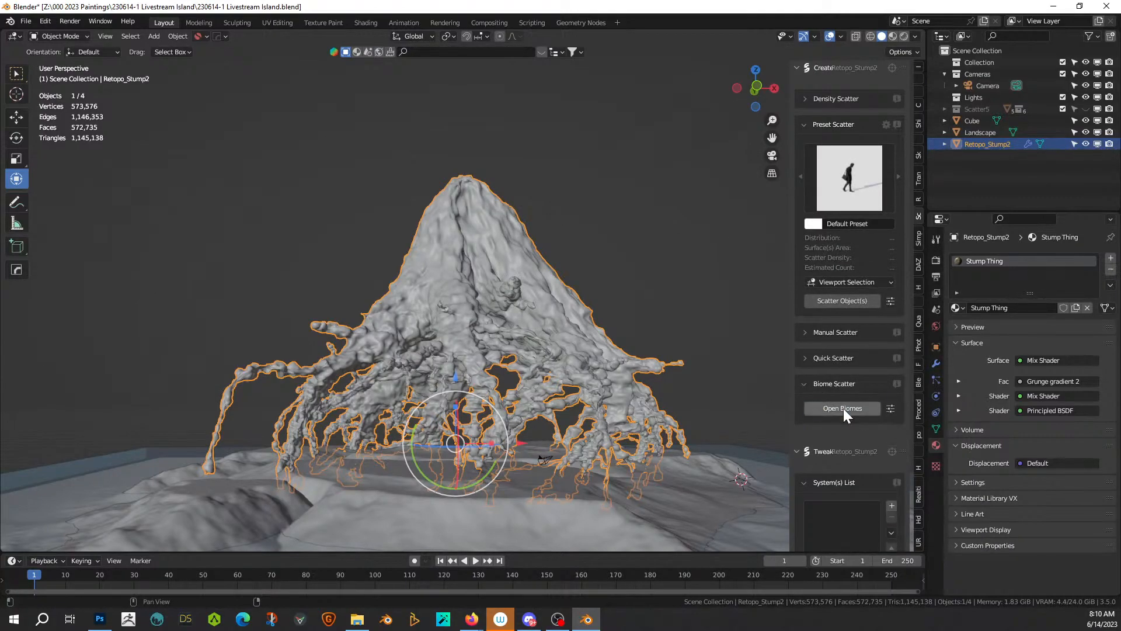
pyautogui.click(842, 408)
pyautogui.click(203, 72)
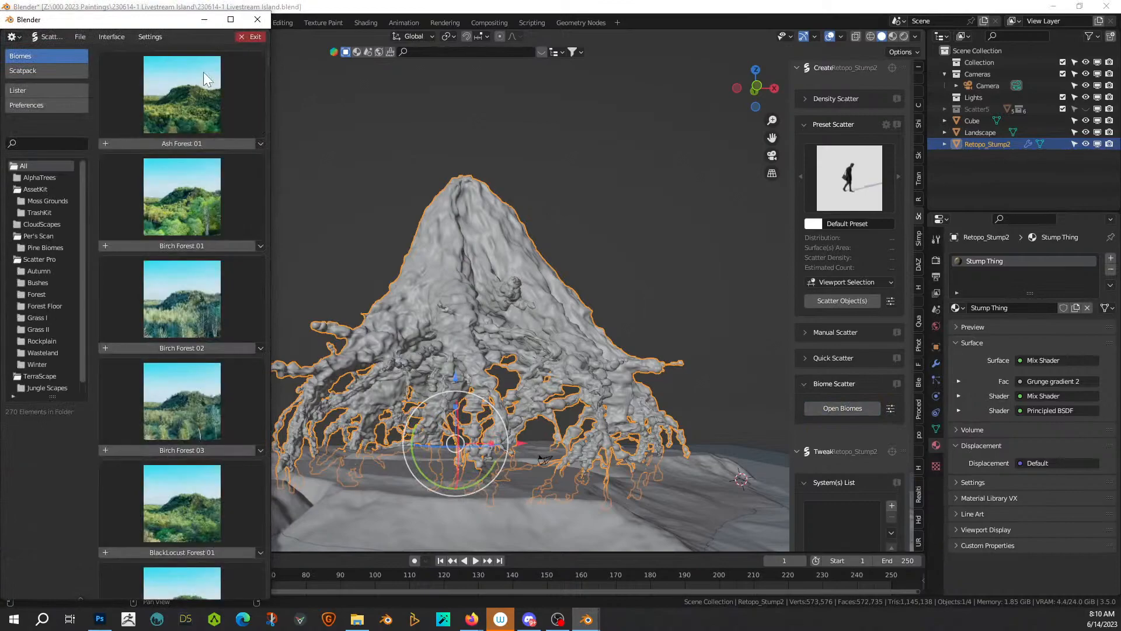
pyautogui.click(50, 306)
pyautogui.scroll(-1, 44, 337)
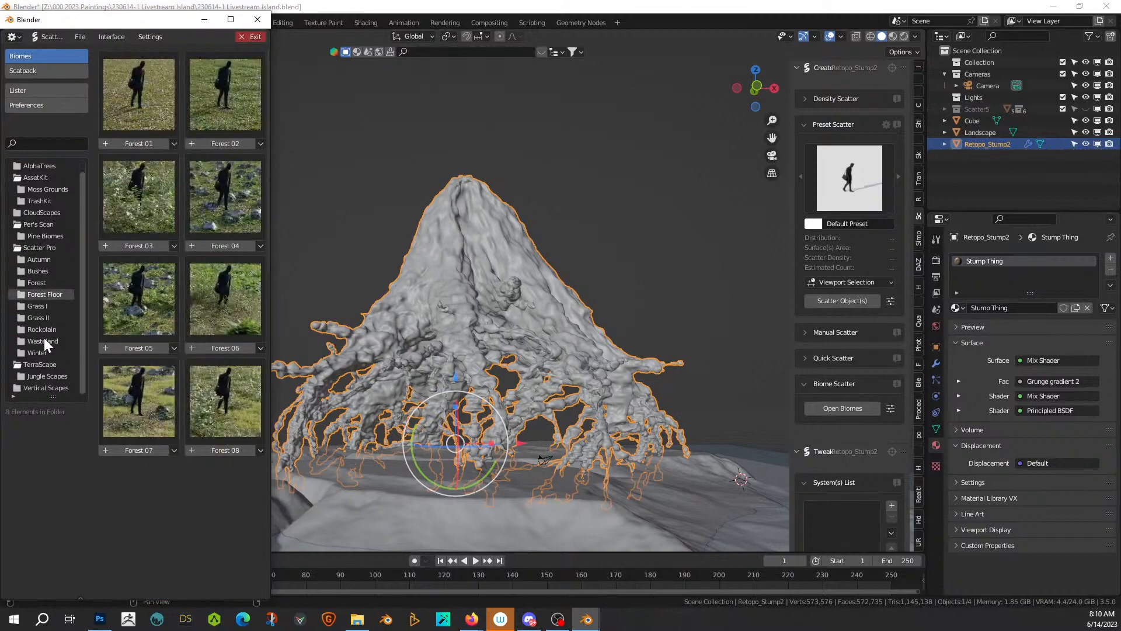
pyautogui.click(45, 375)
pyautogui.scroll(-3, 189, 339)
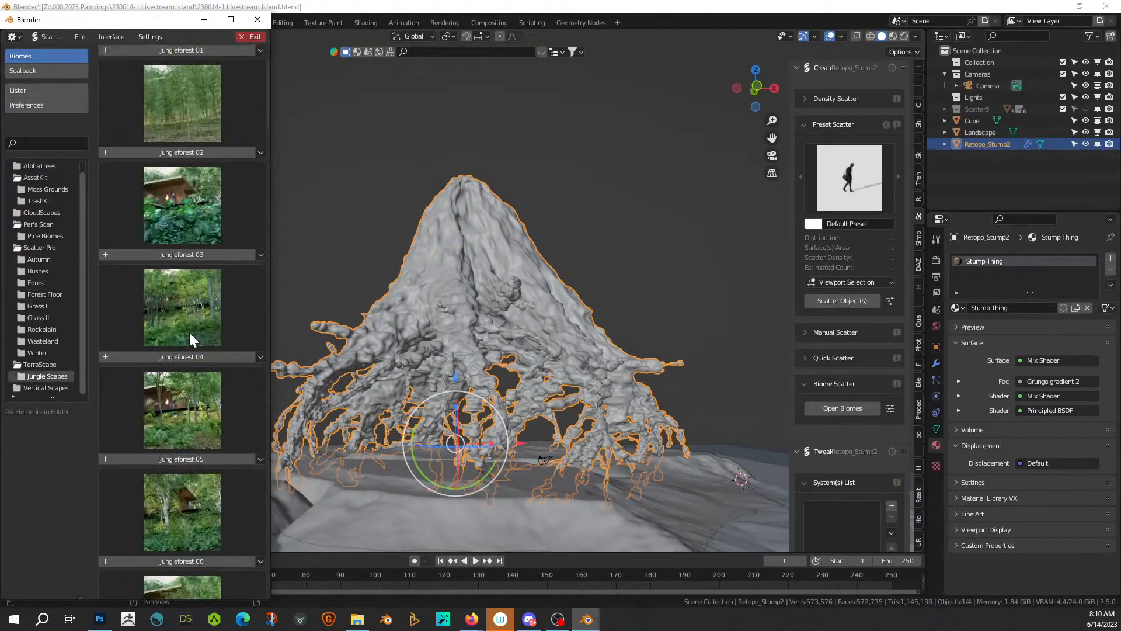
pyautogui.scroll(-5, 193, 363)
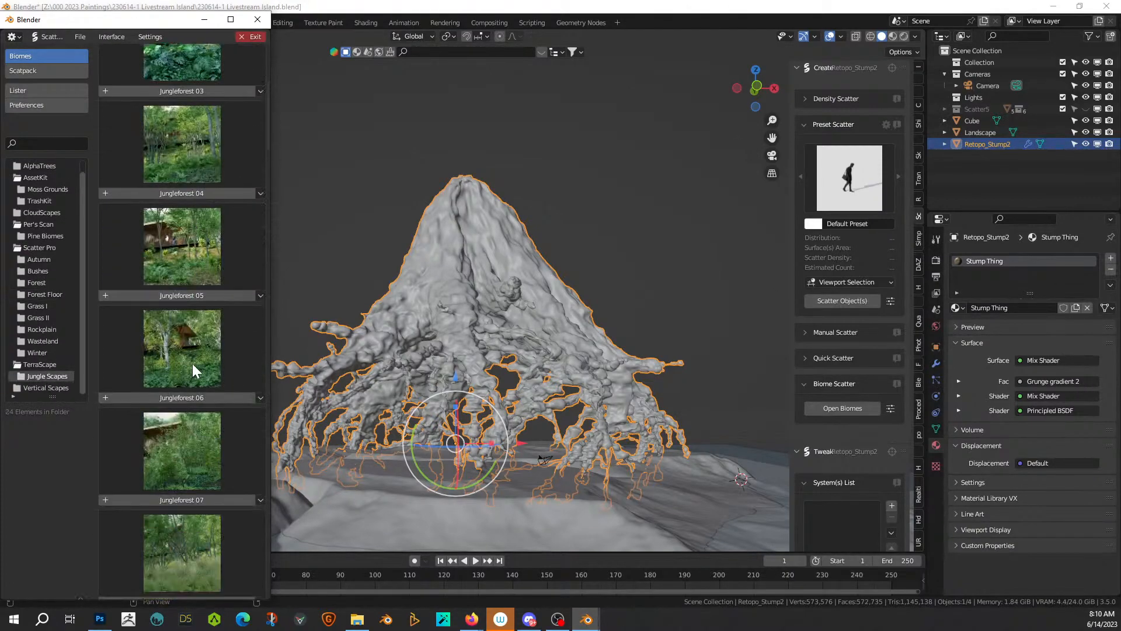
pyautogui.scroll(-6, 191, 363)
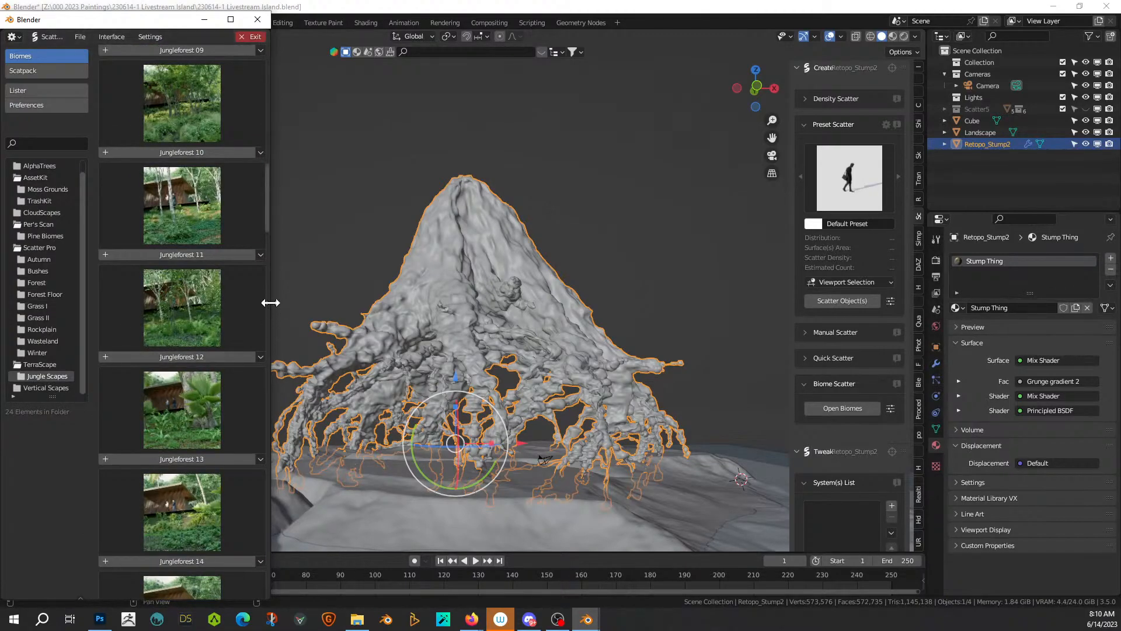
pyautogui.moveTo(274, 305); pyautogui.dragTo(650, 290)
pyautogui.scroll(6, 510, 247)
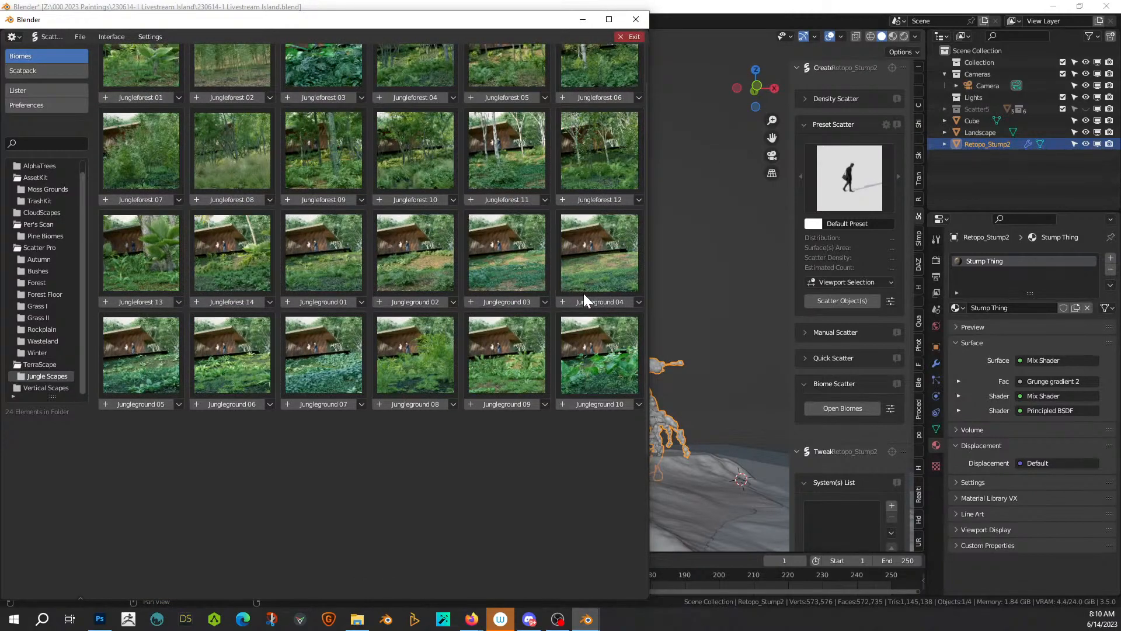
# Step: Scatter the Jungleground 06 biome over the stump and inspect the stump up close and from another side
pyautogui.click(232, 404)
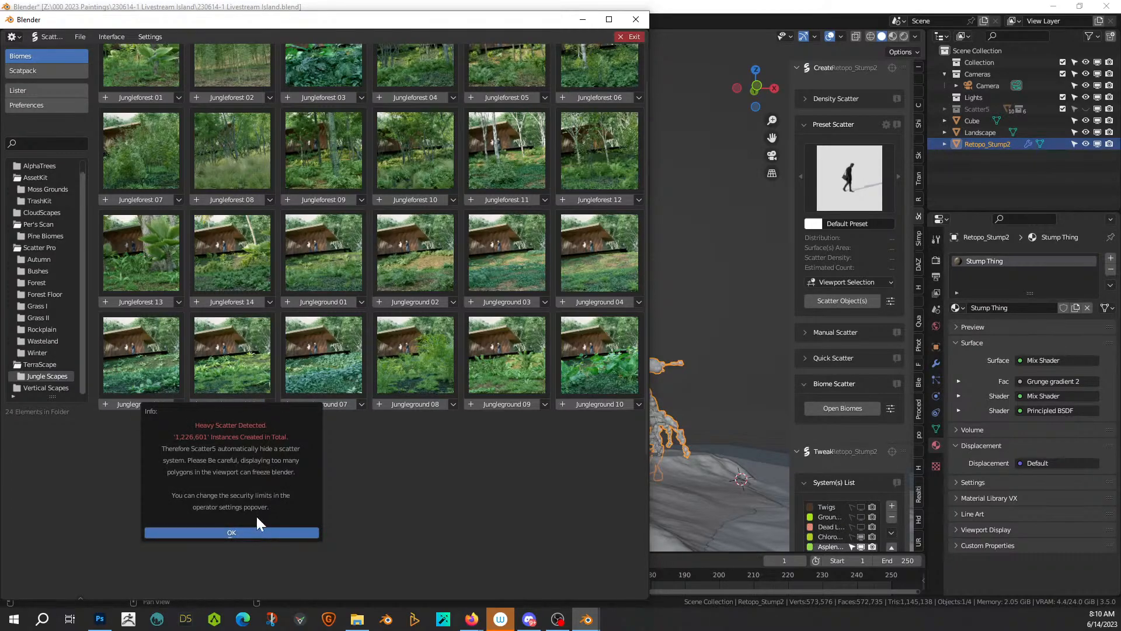
pyautogui.click(249, 531)
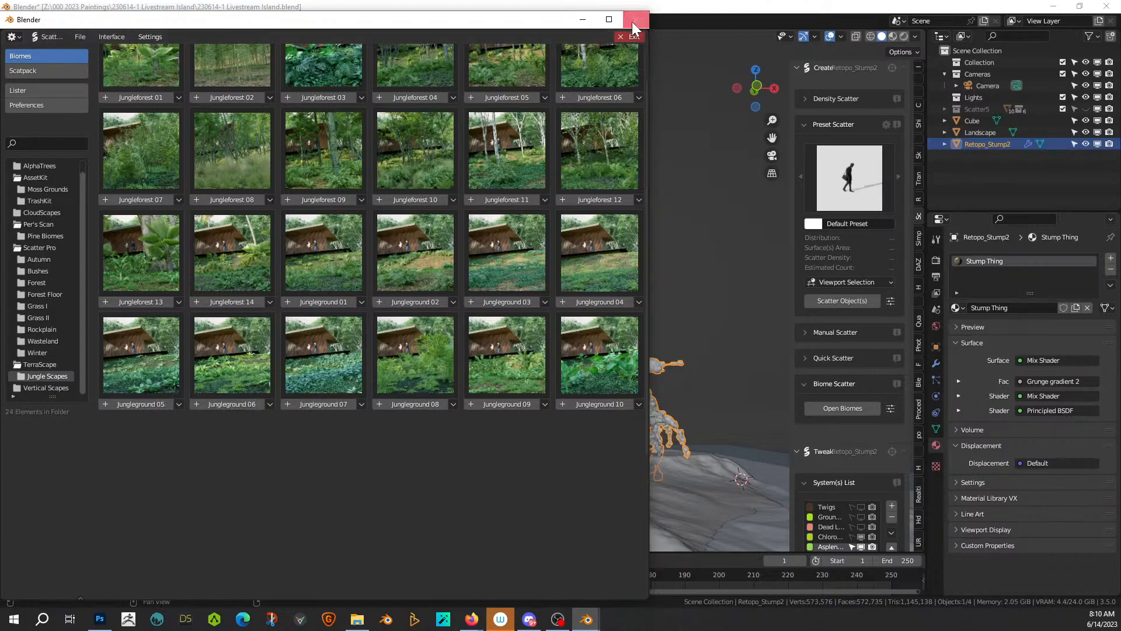
pyautogui.click(632, 36)
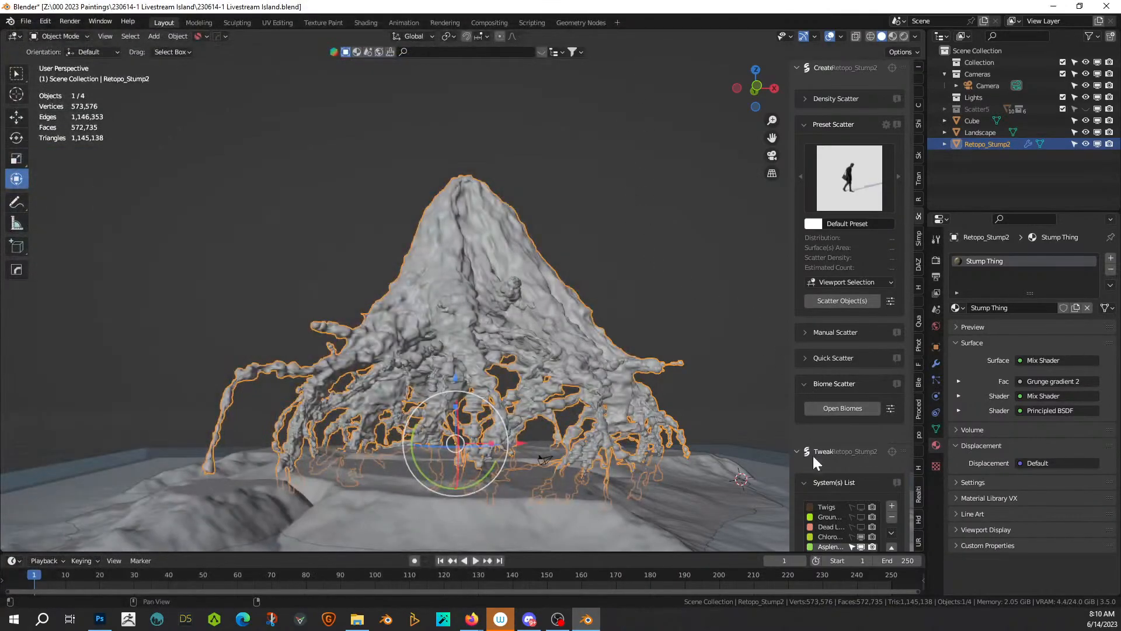
pyautogui.scroll(-4, 623, 326)
pyautogui.scroll(10, 557, 362)
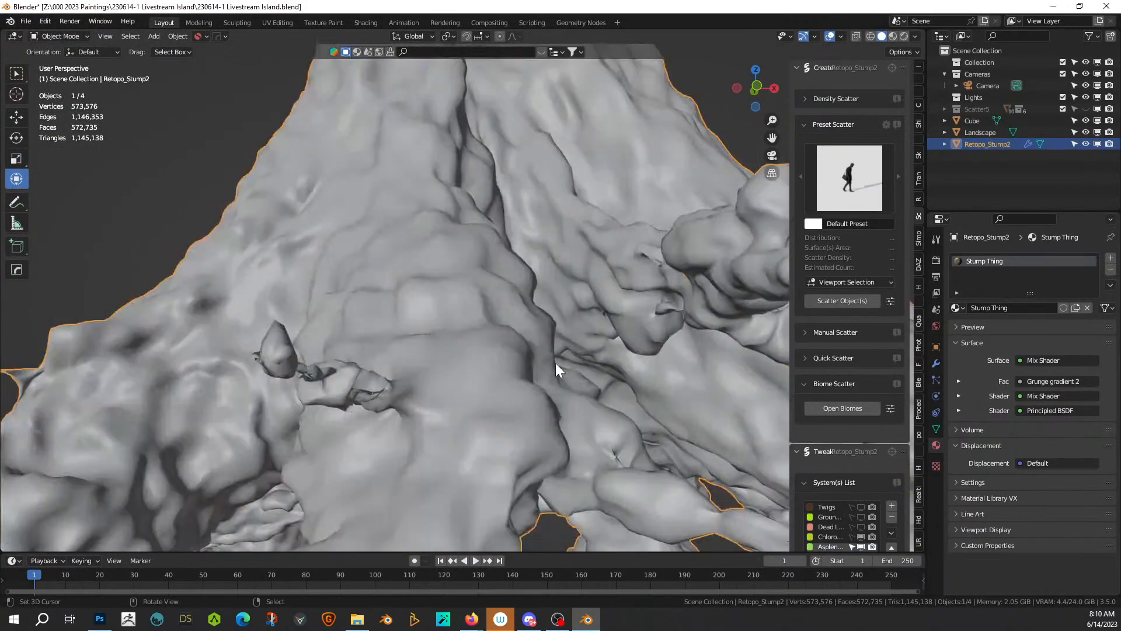
pyautogui.scroll(-8, 555, 363)
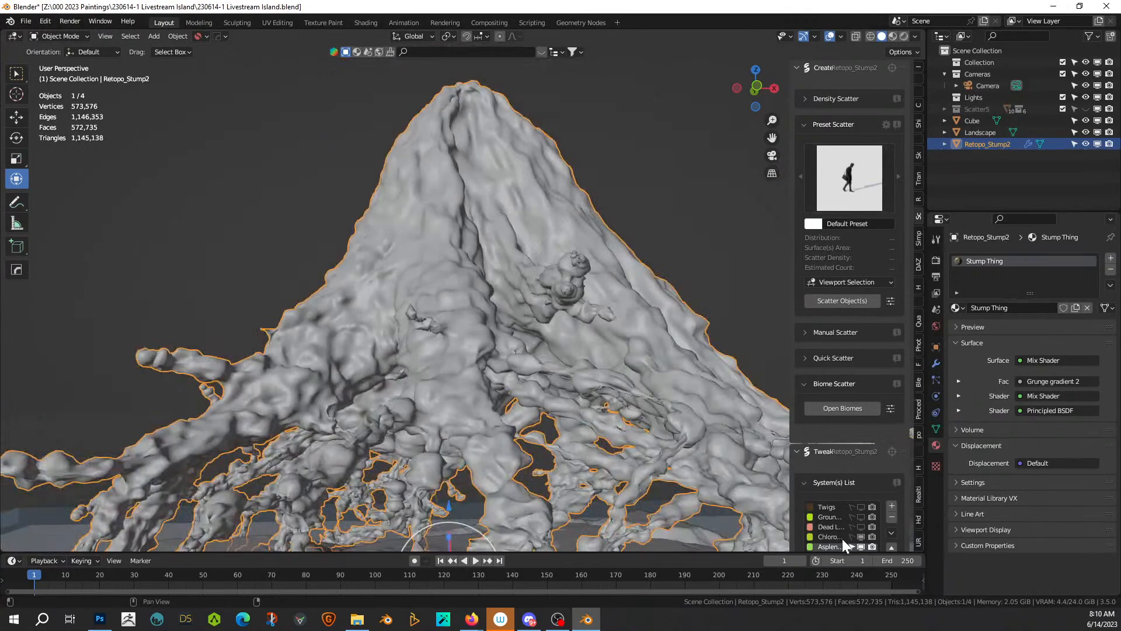
pyautogui.scroll(-4, 583, 373)
pyautogui.moveTo(584, 374); pyautogui.dragTo(630, 412, button='middle')
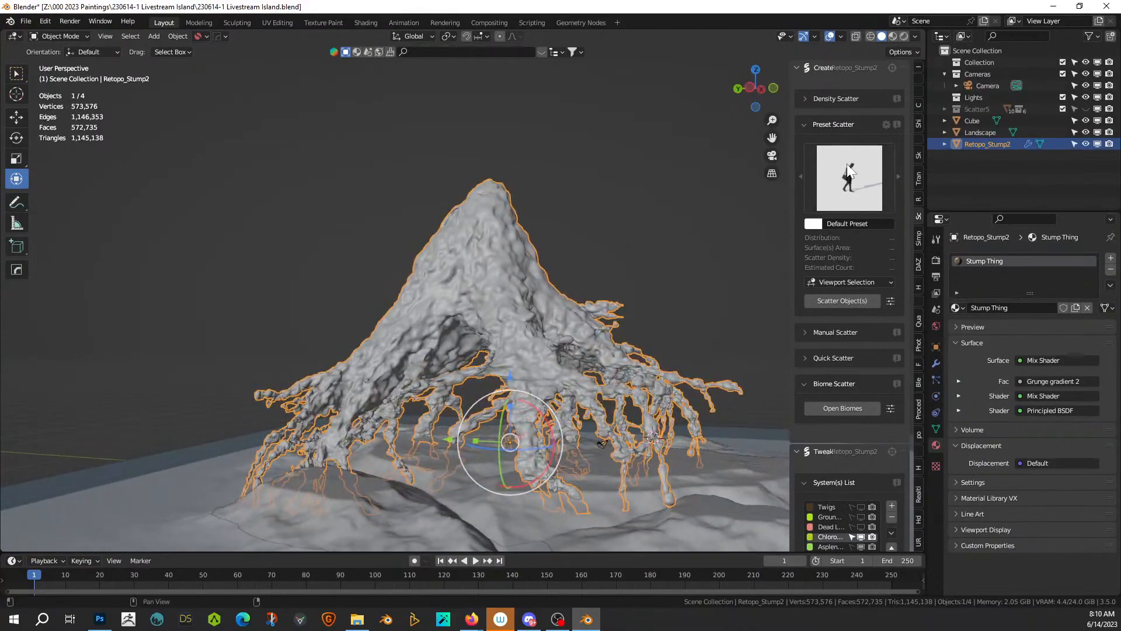
# Step: Preview the scene in rendered shading, unhide the Scatter5 collection and inspect the plants scattered over the stump up close
pyautogui.click(903, 34)
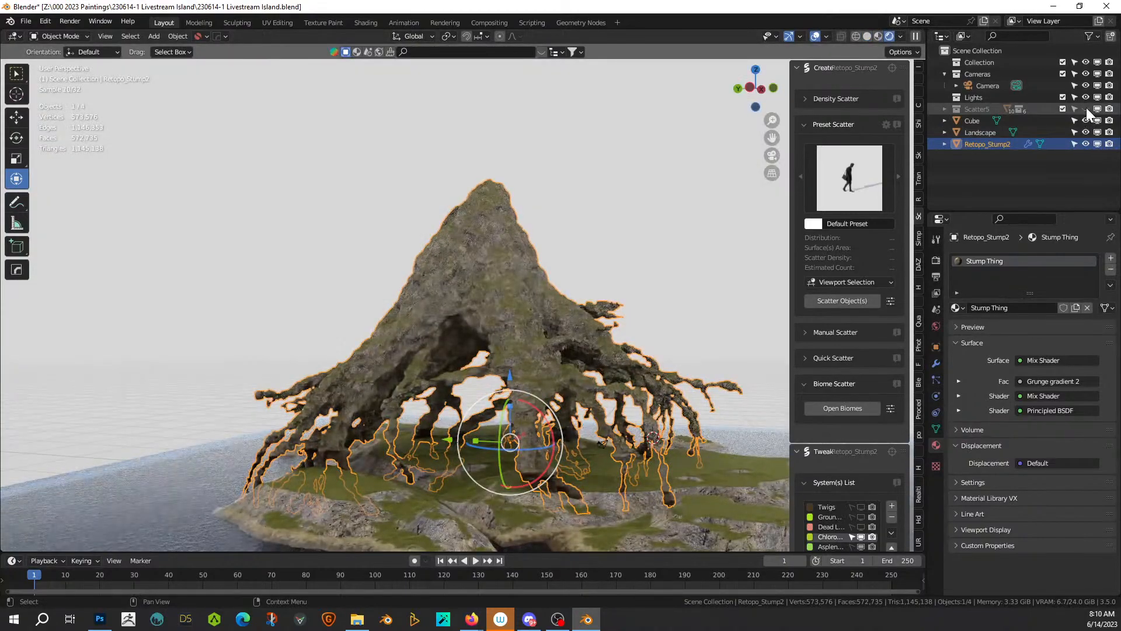
pyautogui.click(1085, 109)
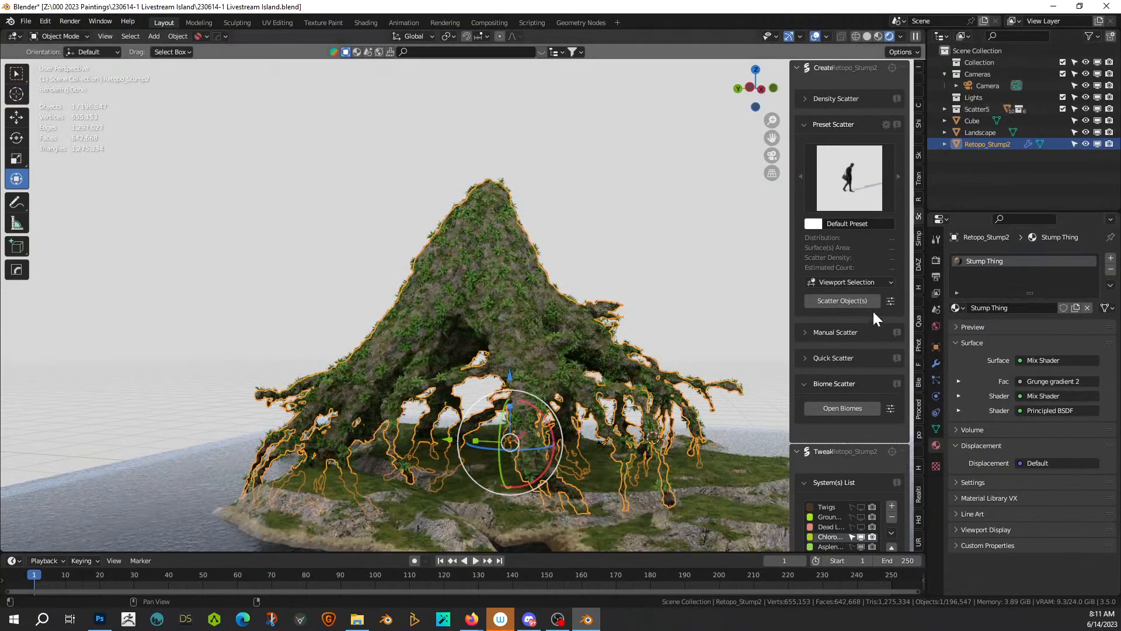
pyautogui.moveTo(334, 335); pyautogui.dragTo(379, 347, button='middle')
pyautogui.scroll(1, 379, 347)
pyautogui.scroll(3, 379, 348)
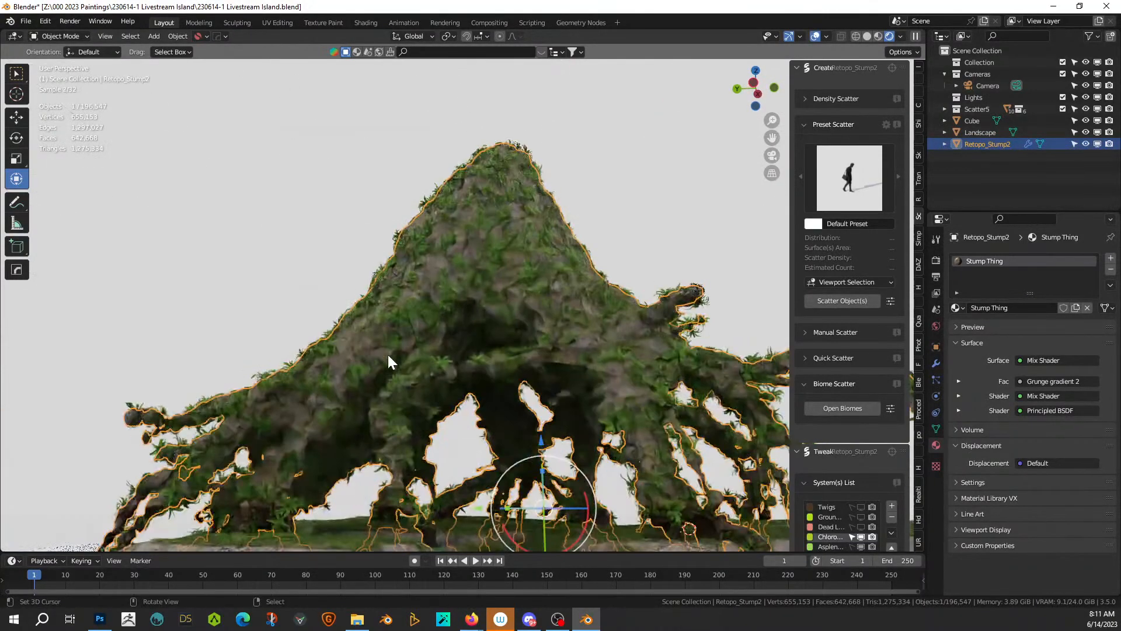
pyautogui.moveTo(449, 368)
pyautogui.mouseDown(button='middle')
pyautogui.moveTo(458, 373)
pyautogui.moveTo(447, 363)
pyautogui.mouseUp(button='middle')
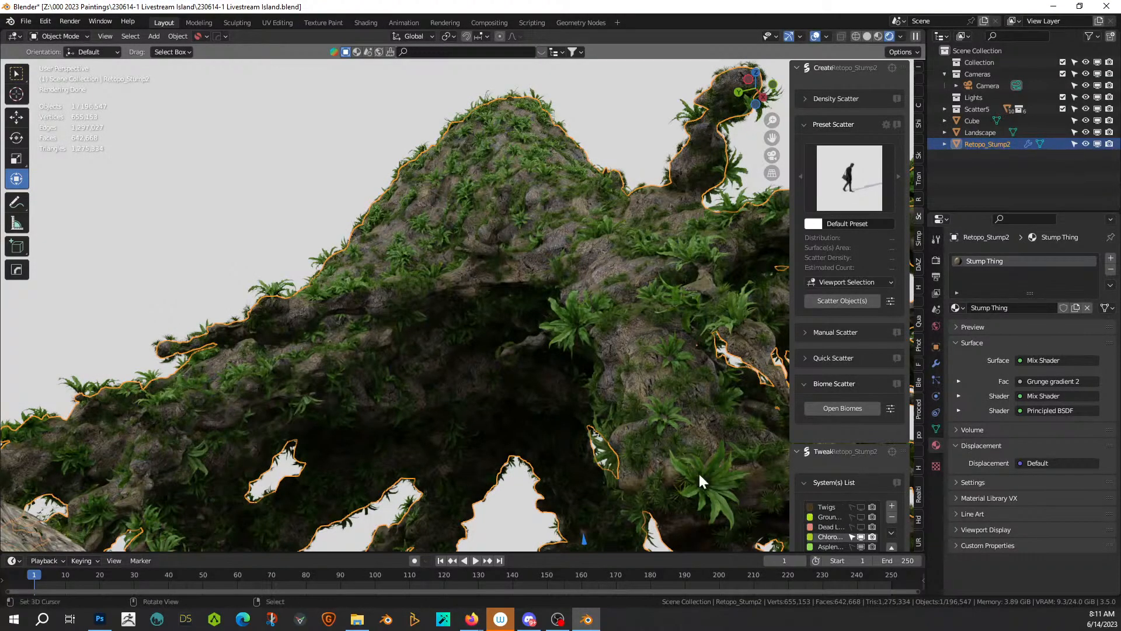
pyautogui.scroll(-3, 690, 348)
pyautogui.scroll(-3, 839, 400)
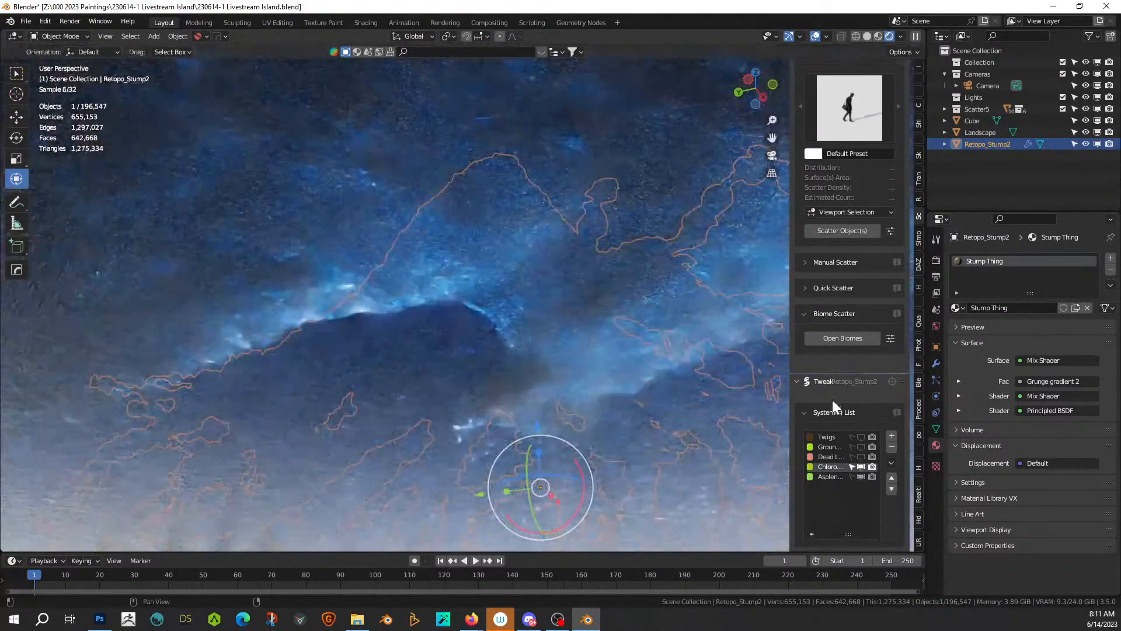
pyautogui.scroll(2, 584, 321)
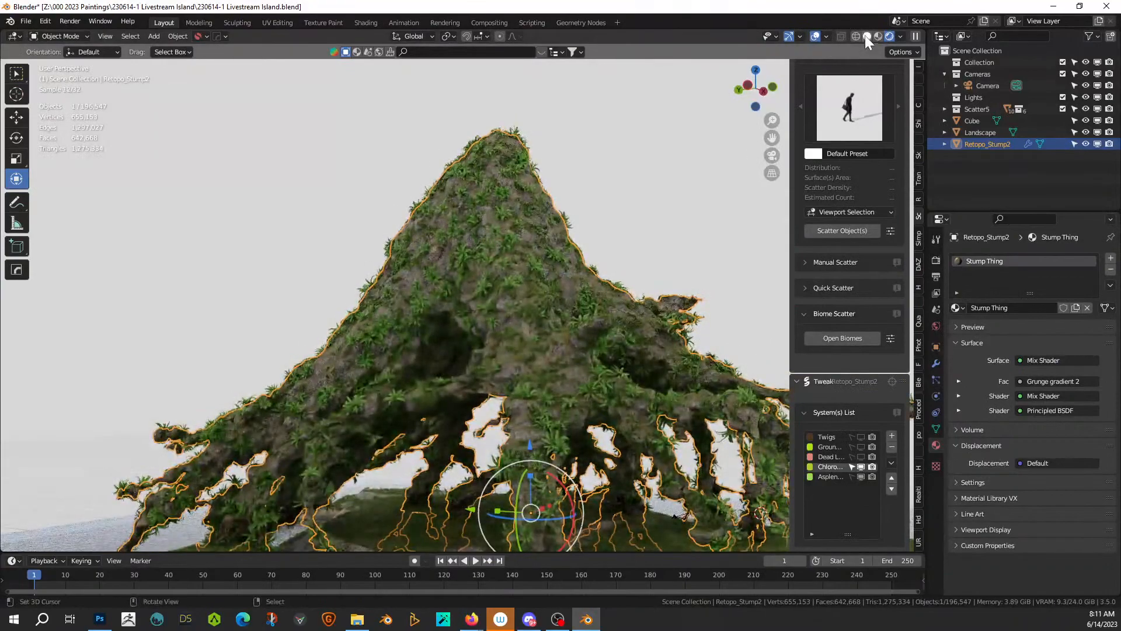
# Step: Return to solid shading and enable the abiotic Slope filter for the Chloro... scatter system, showing its settings
pyautogui.click(865, 36)
pyautogui.scroll(-5, 845, 457)
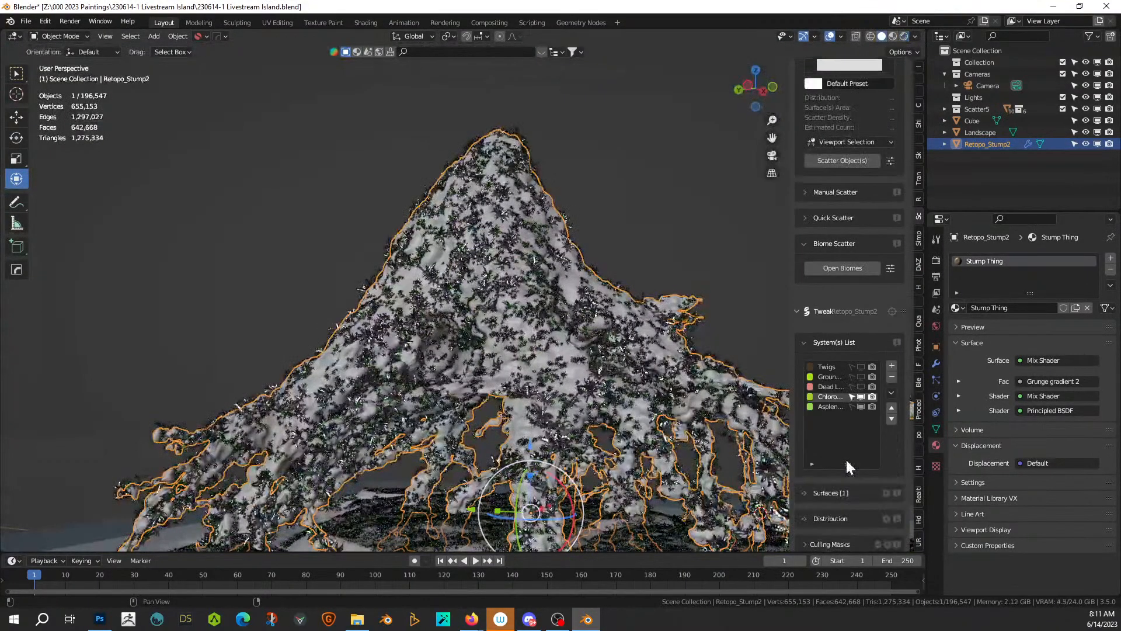
pyautogui.scroll(-7, 845, 458)
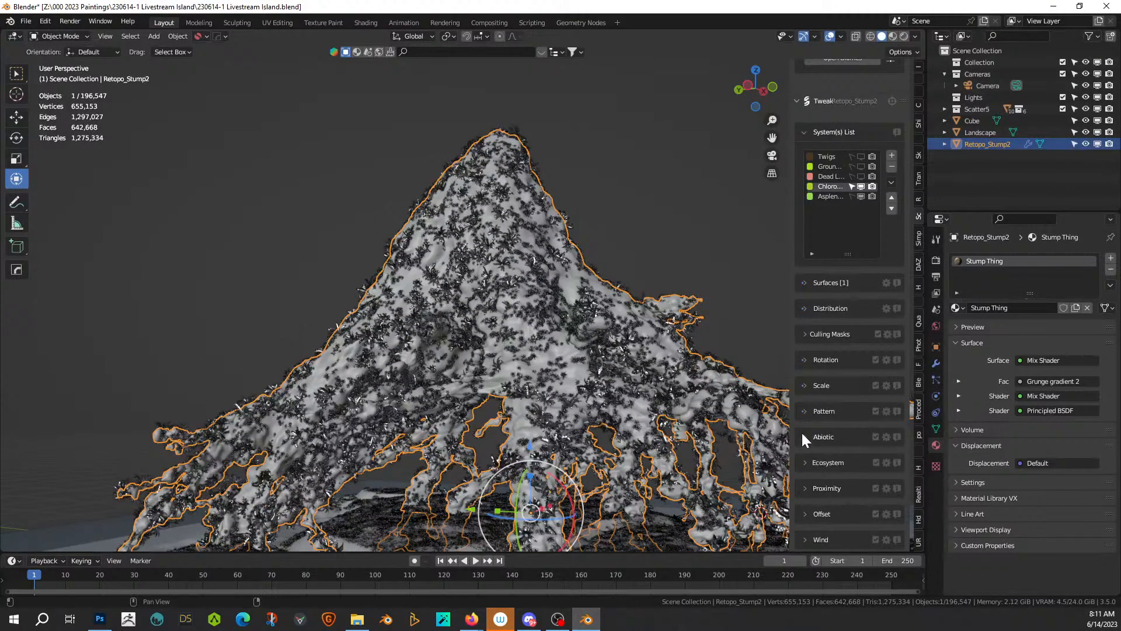
pyautogui.click(815, 439)
pyautogui.scroll(-1, 821, 457)
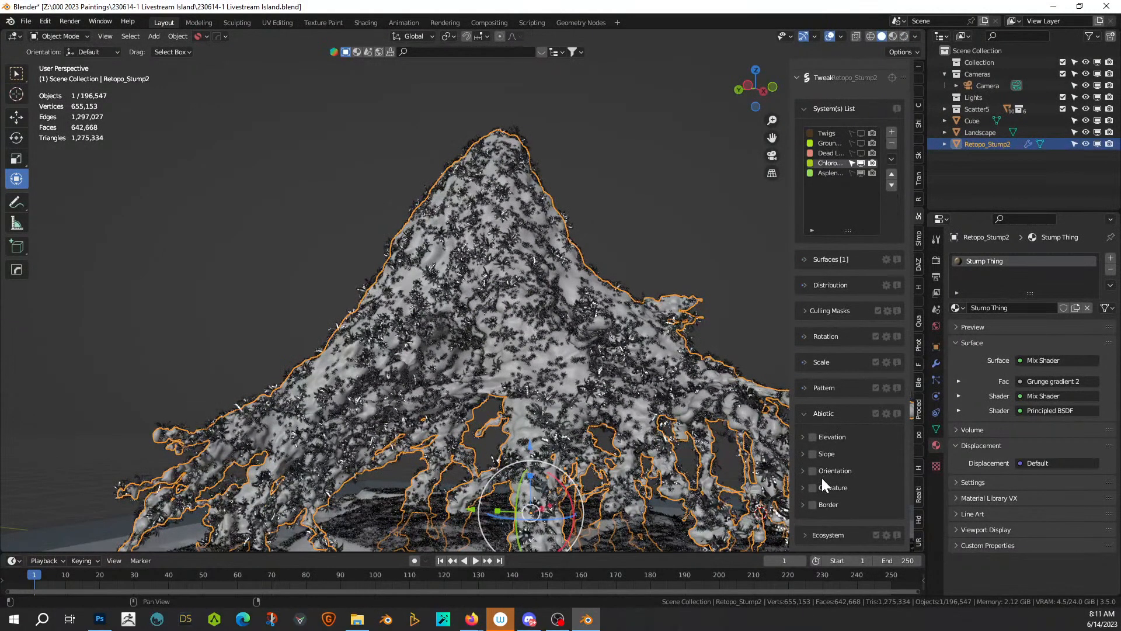
pyautogui.click(813, 454)
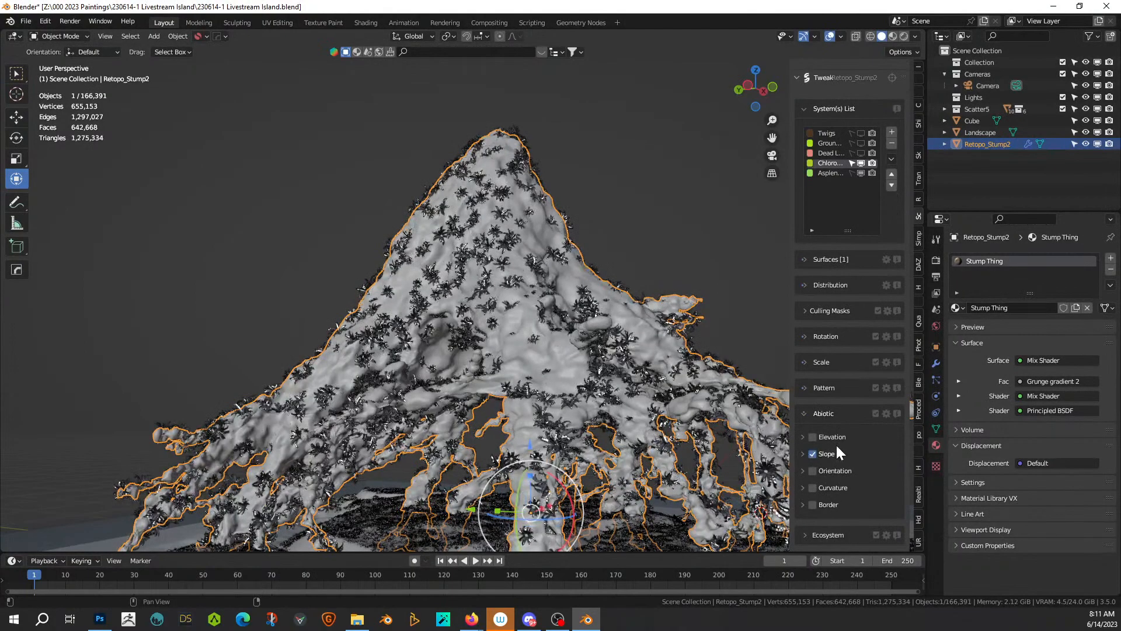
pyautogui.click(802, 453)
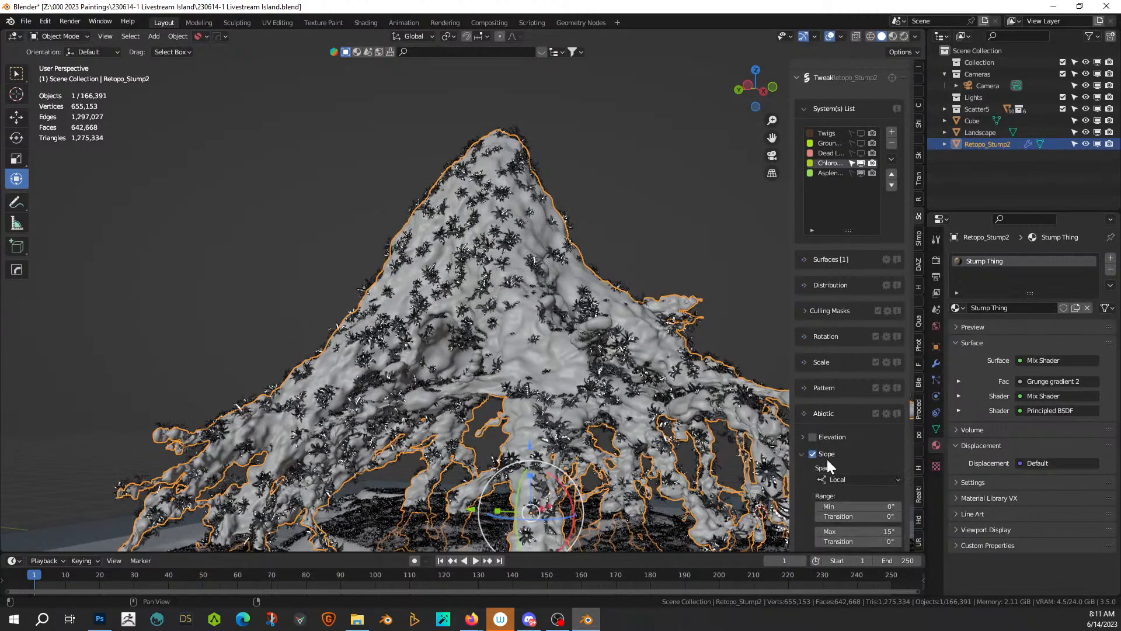
# Step: Turn off Absolute Slope in the slope filter and check the plant placement from another side of the stump
pyautogui.scroll(-6, 839, 464)
pyautogui.scroll(-3, 870, 488)
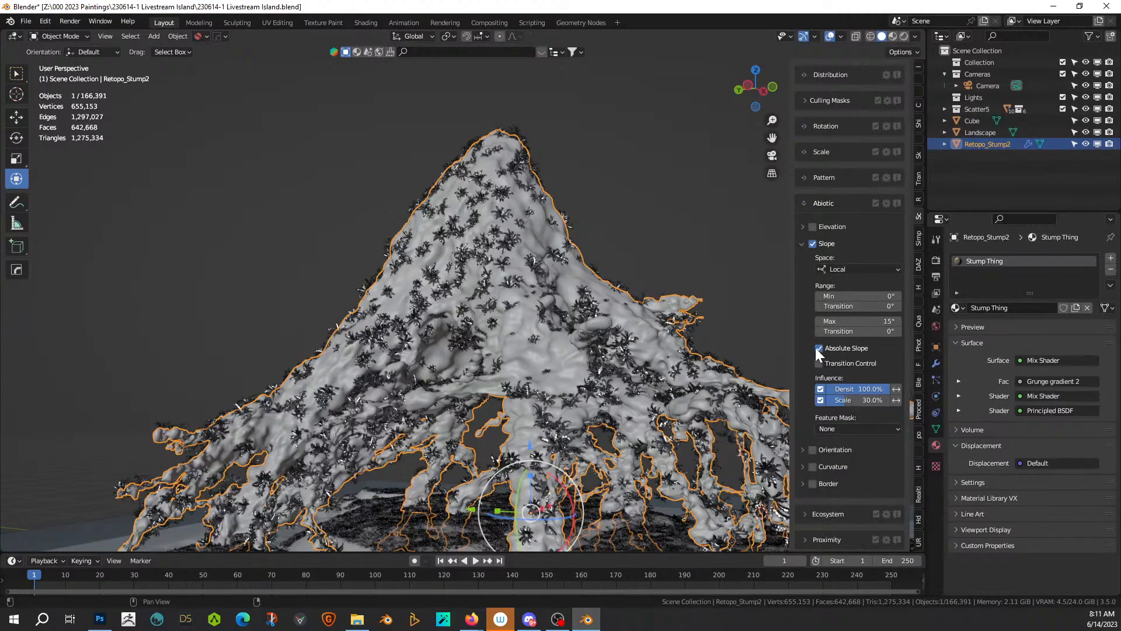
pyautogui.click(819, 348)
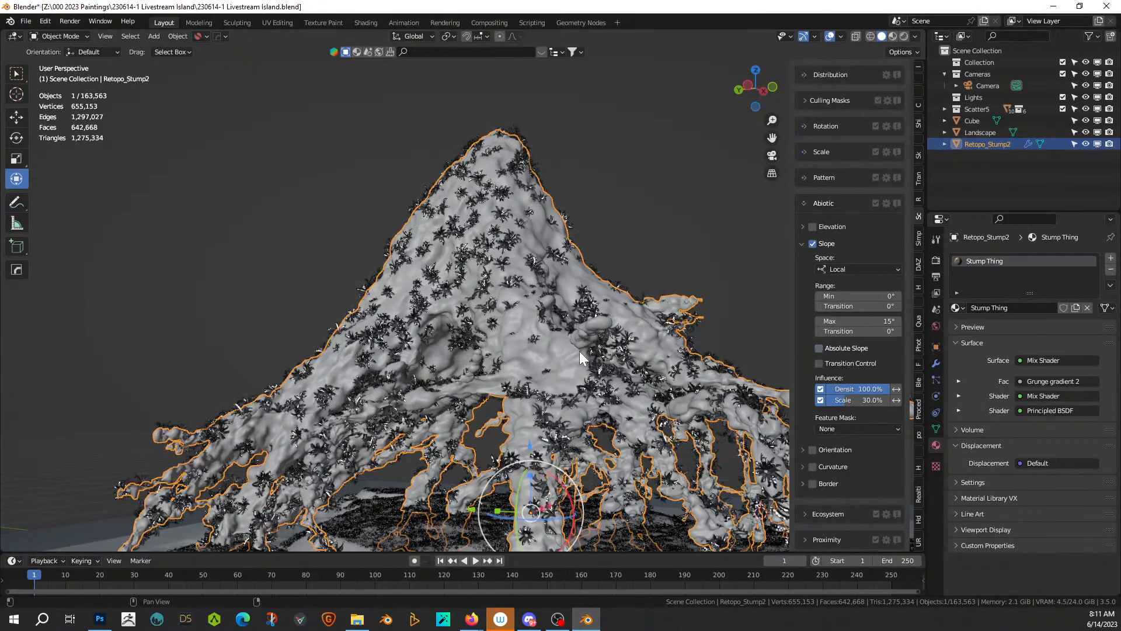
pyautogui.moveTo(561, 334); pyautogui.dragTo(549, 345, button='middle')
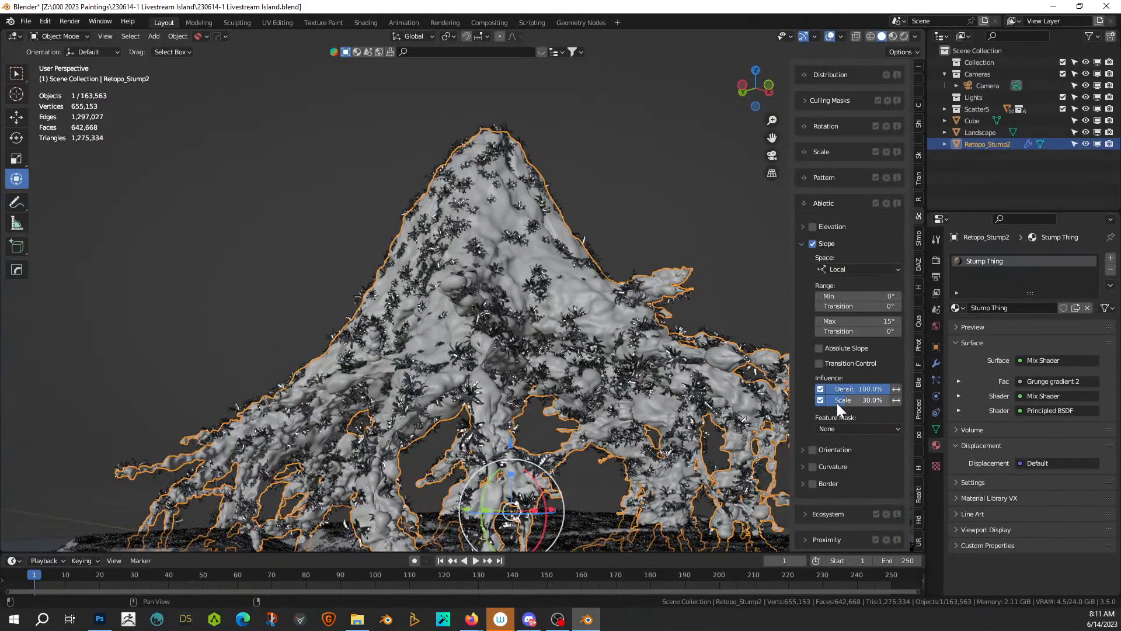
pyautogui.scroll(-1, 838, 411)
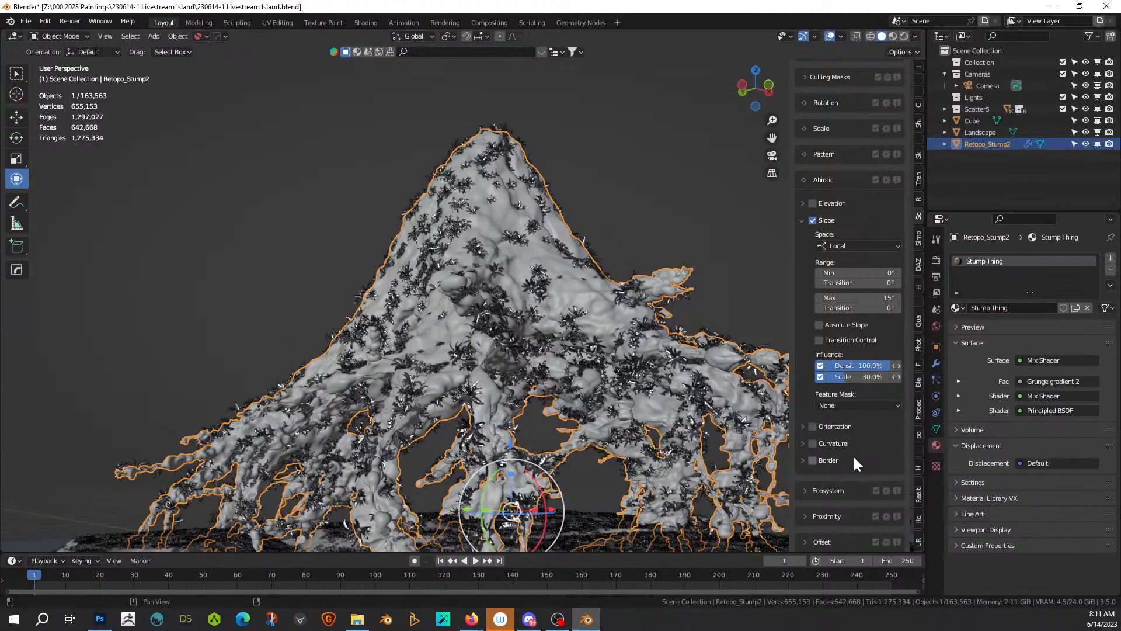
# Step: Enable the abiotic Orientation filter, adjust its angle direction freehand and check the plants from the stump's other side
pyautogui.click(801, 426)
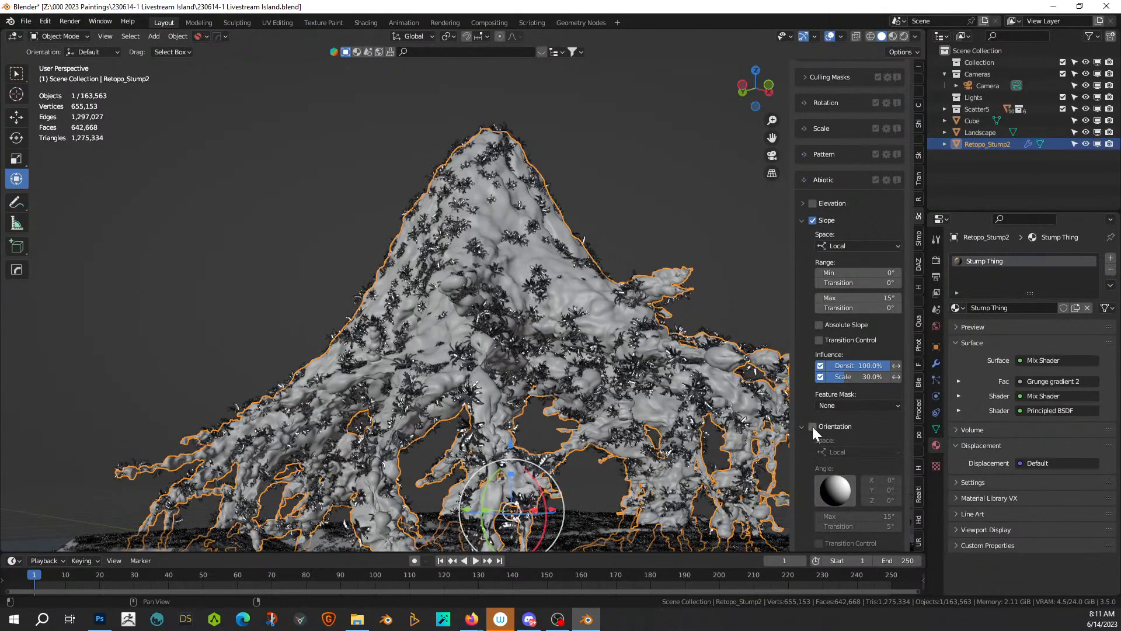
pyautogui.click(812, 427)
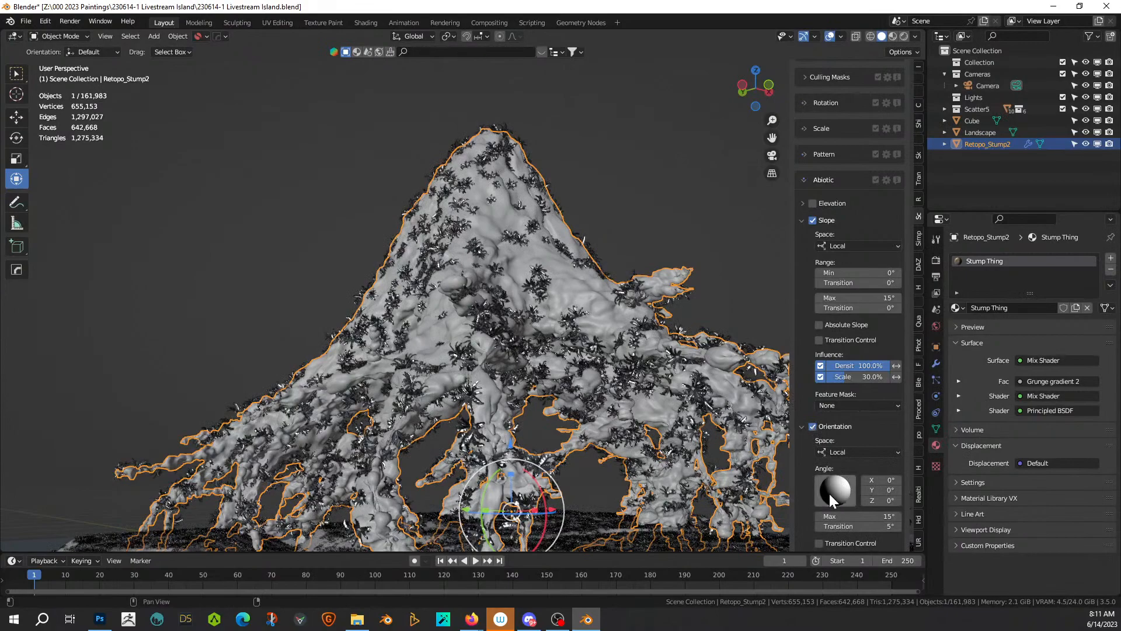
pyautogui.moveTo(829, 491); pyautogui.dragTo(849, 428)
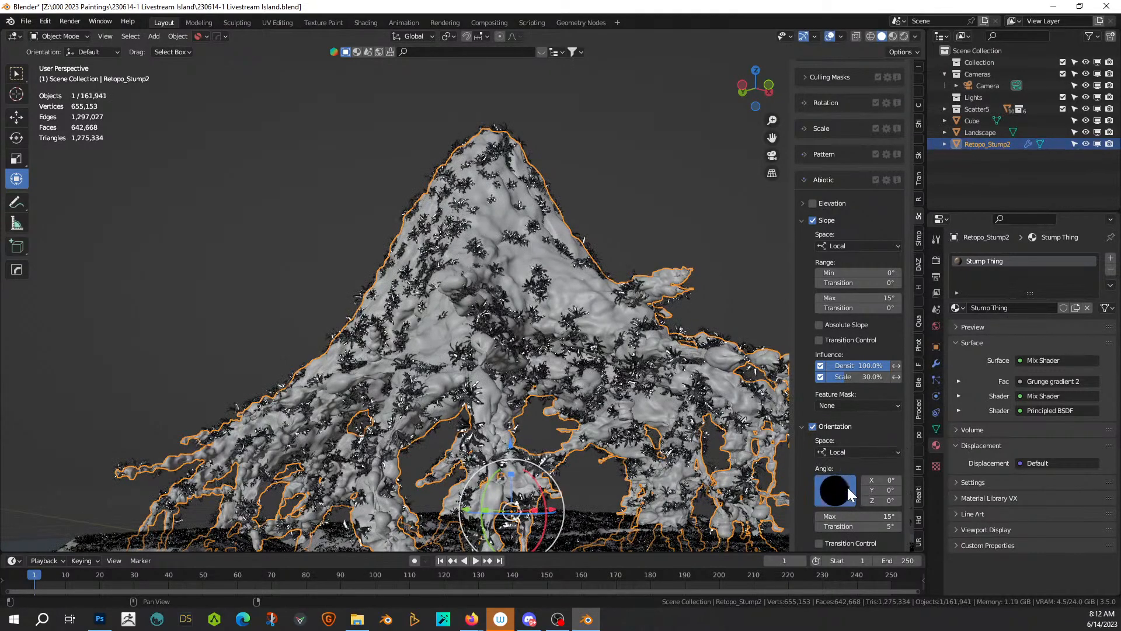
pyautogui.moveTo(825, 482); pyautogui.dragTo(825, 484)
pyautogui.moveTo(646, 357); pyautogui.dragTo(624, 320, button='middle')
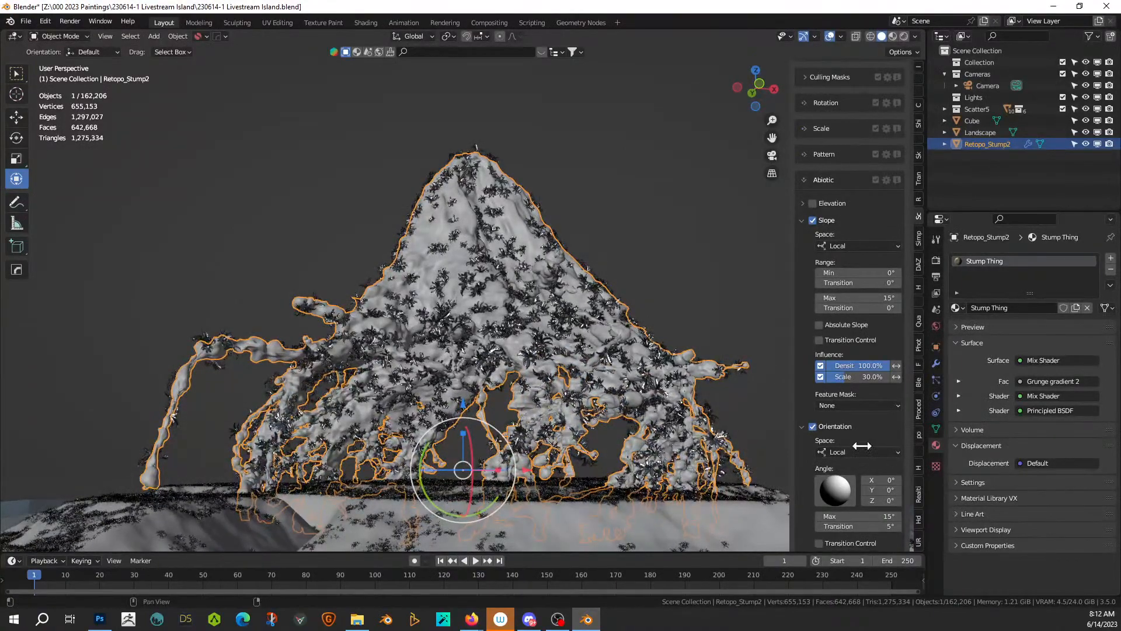
# Step: Review the scatter system's distribution settings and its elevation, slope and orientation filter options
pyautogui.scroll(-2, 863, 445)
pyautogui.scroll(8, 863, 443)
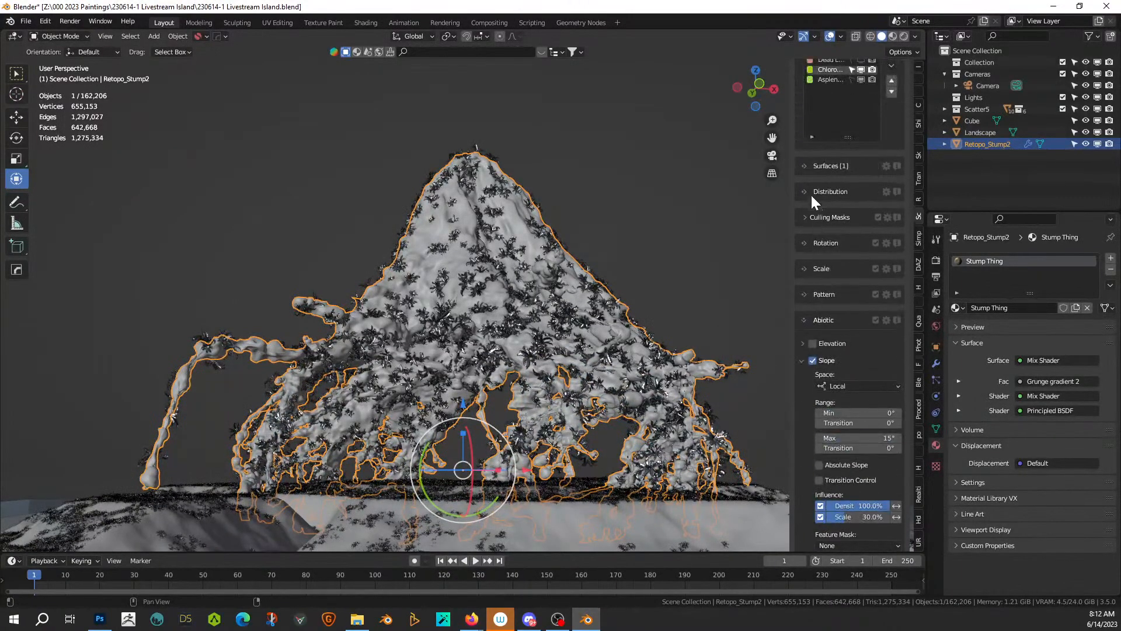
pyautogui.click(807, 191)
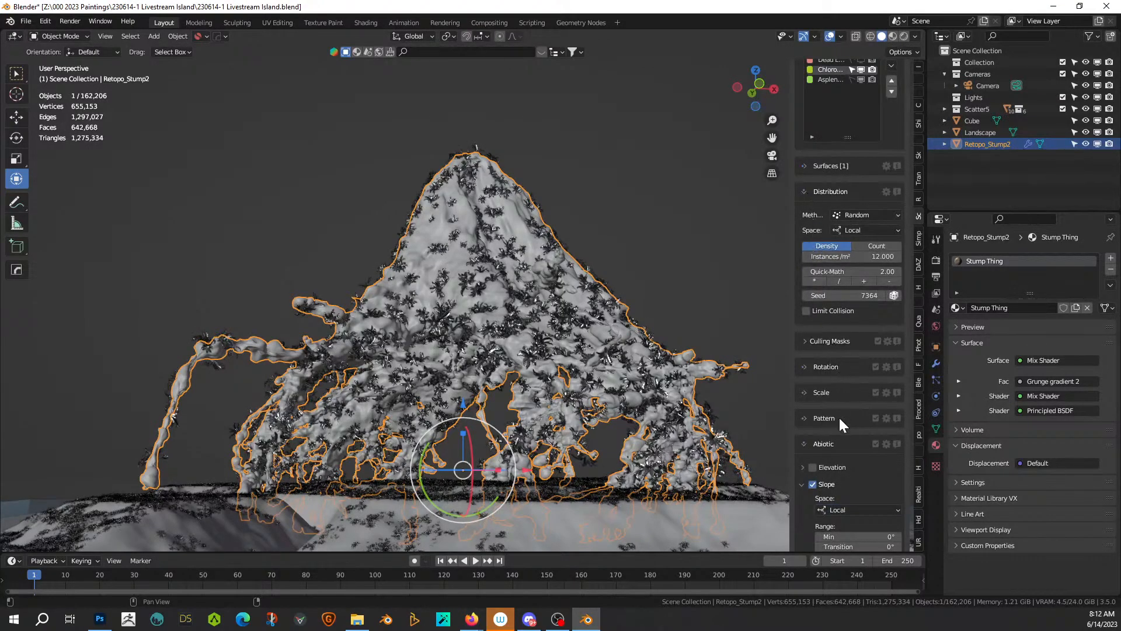
pyautogui.scroll(-2, 840, 435)
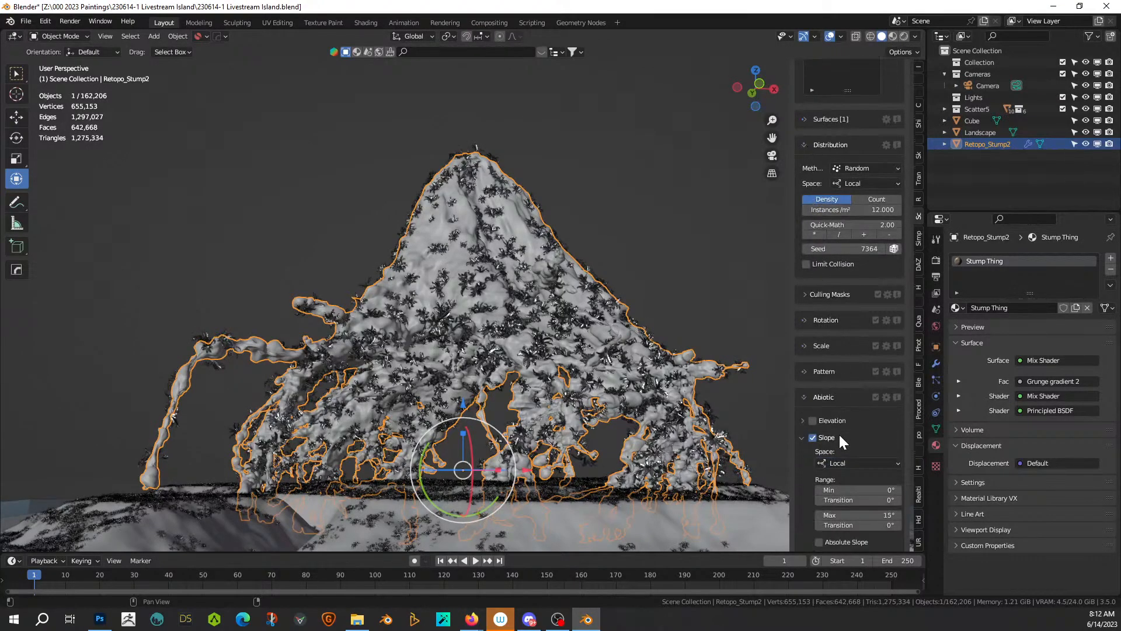
pyautogui.click(802, 419)
pyautogui.scroll(-4, 832, 434)
pyautogui.scroll(-5, 832, 435)
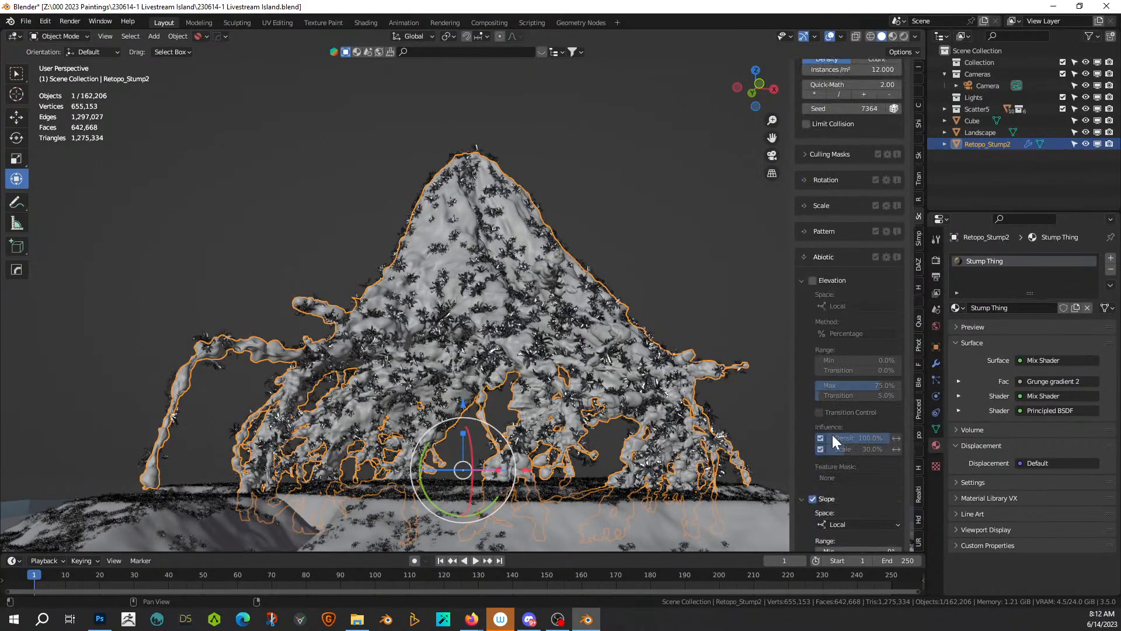
pyautogui.scroll(-15, 831, 434)
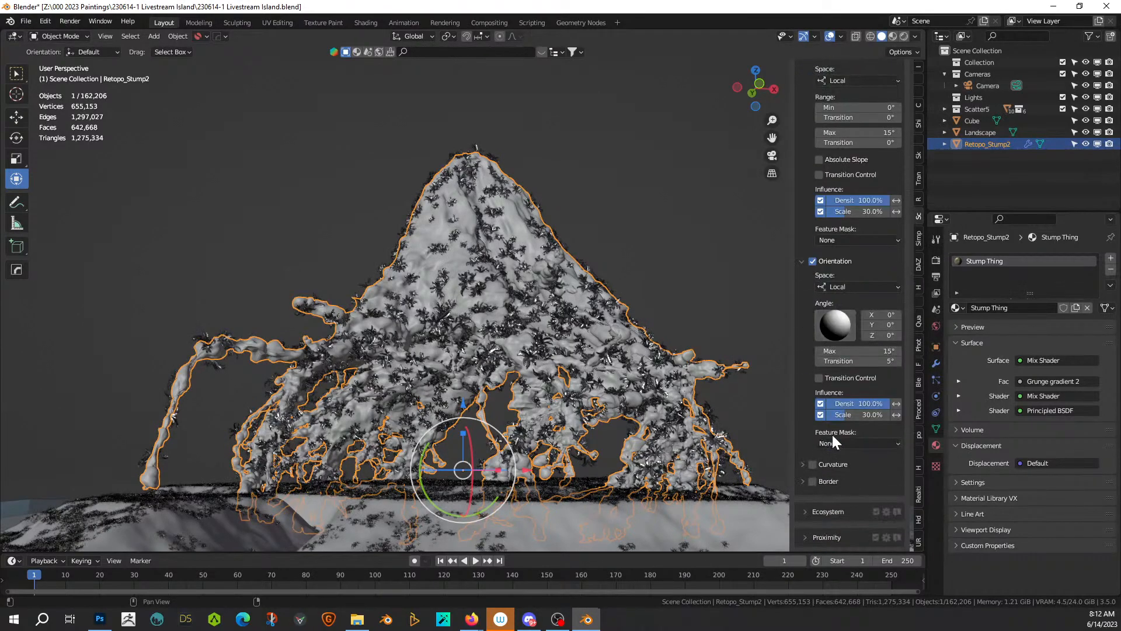
# Step: Examine the Curvature and Ecosystem options of the scatter system, then collapse the abiotic settings
pyautogui.scroll(-4, 832, 435)
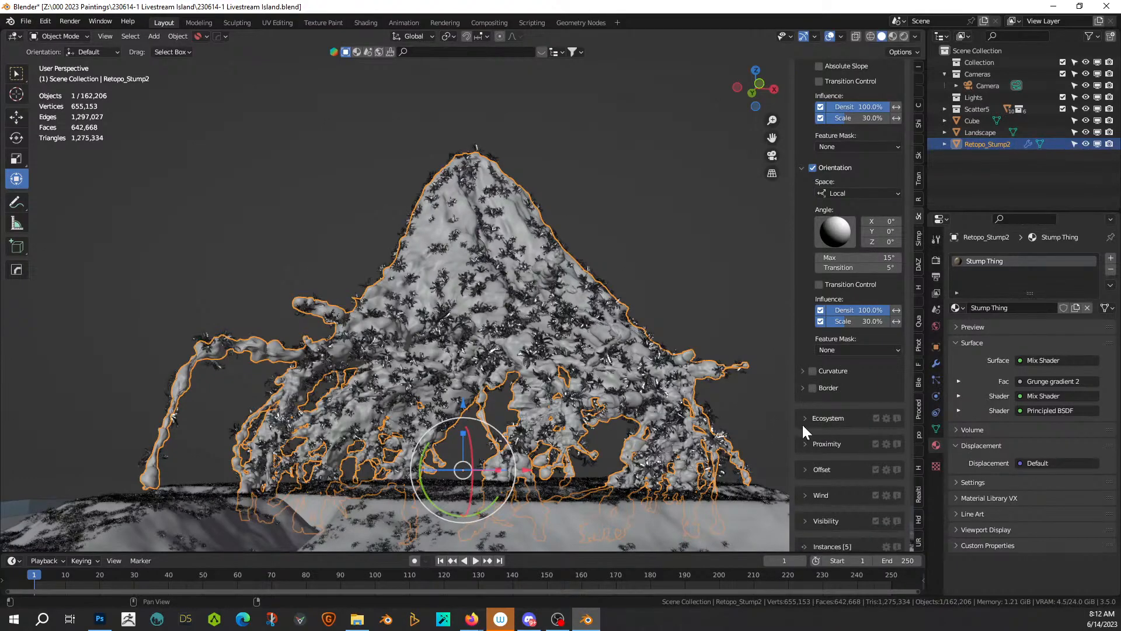
pyautogui.click(803, 370)
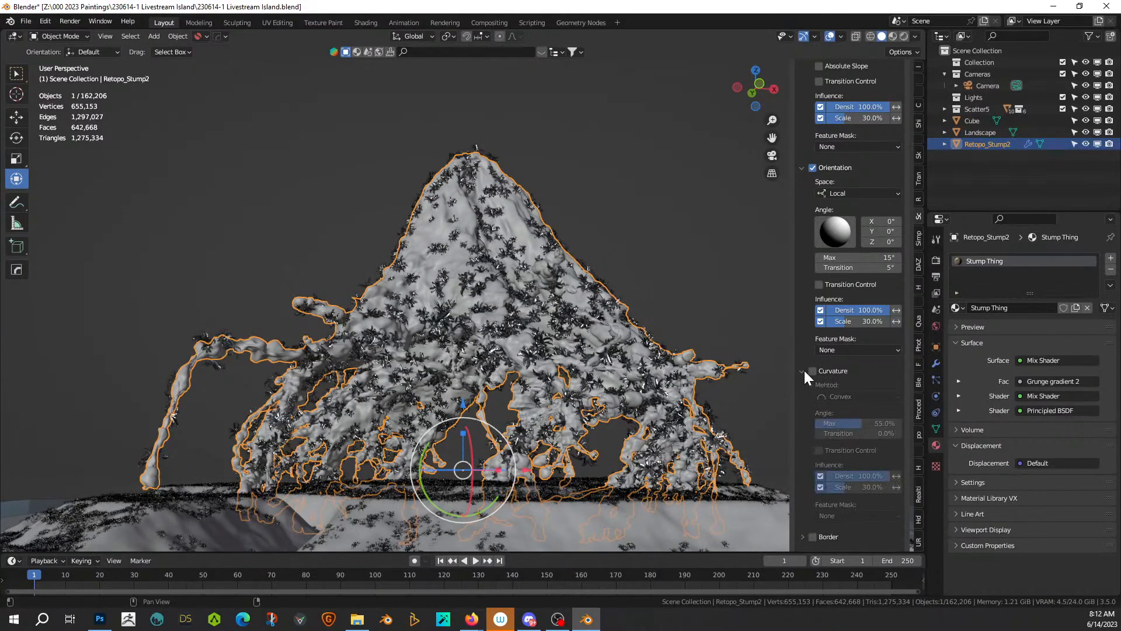
pyautogui.scroll(-1, 835, 412)
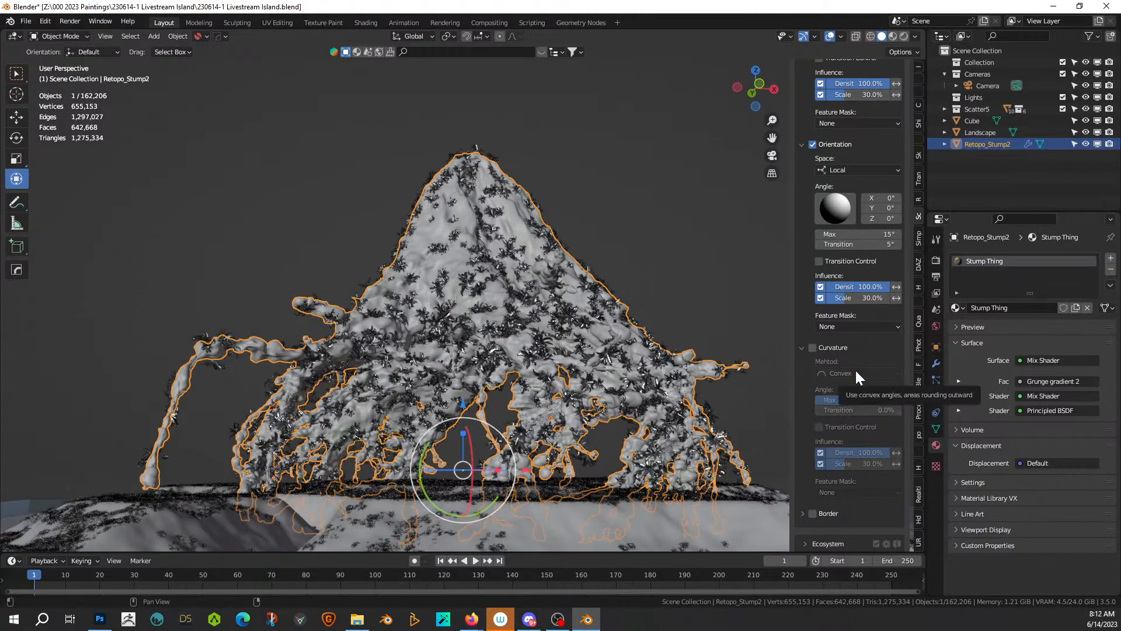
pyautogui.scroll(-1, 856, 390)
pyautogui.scroll(-6, 856, 390)
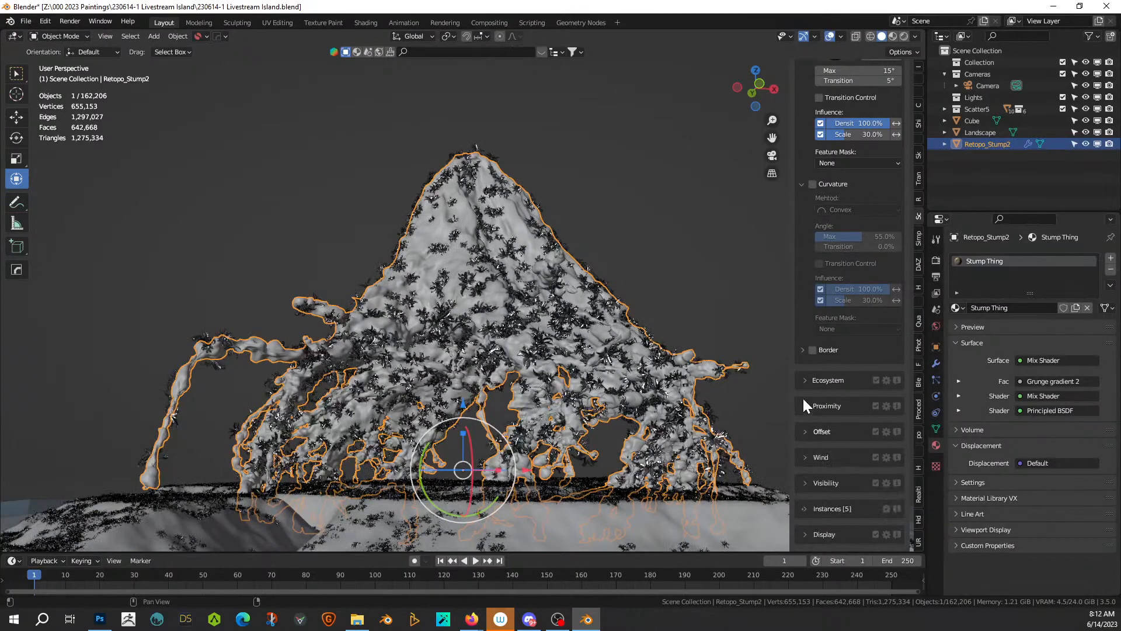
pyautogui.click(804, 380)
pyautogui.click(804, 380)
pyautogui.scroll(5, 807, 371)
pyautogui.scroll(13, 830, 362)
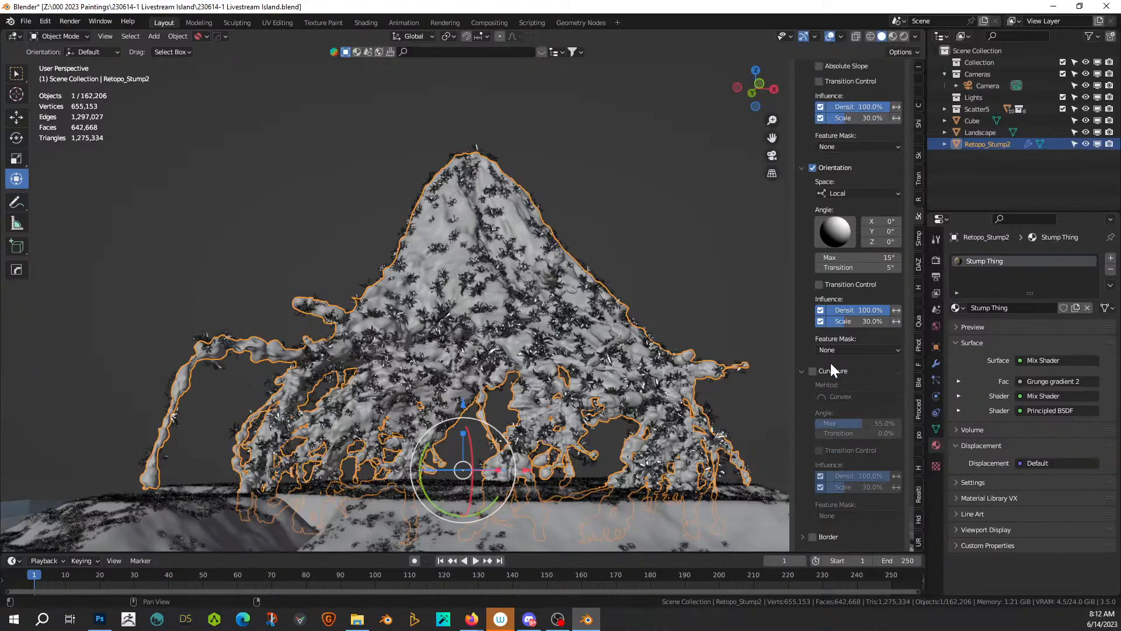
pyautogui.scroll(4, 831, 350)
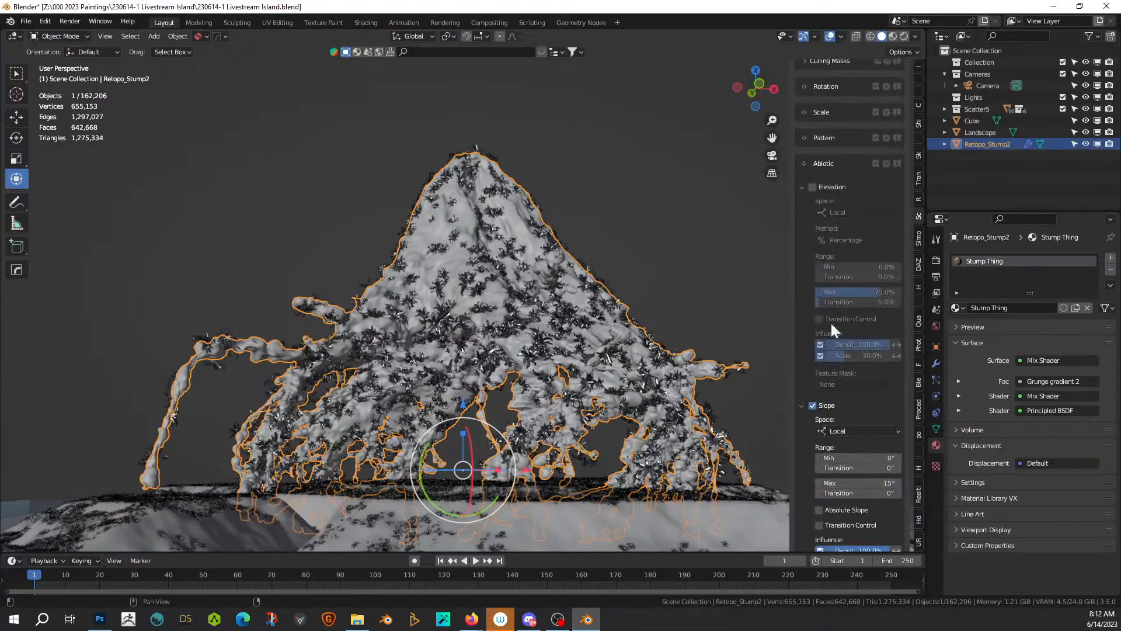
pyautogui.click(807, 164)
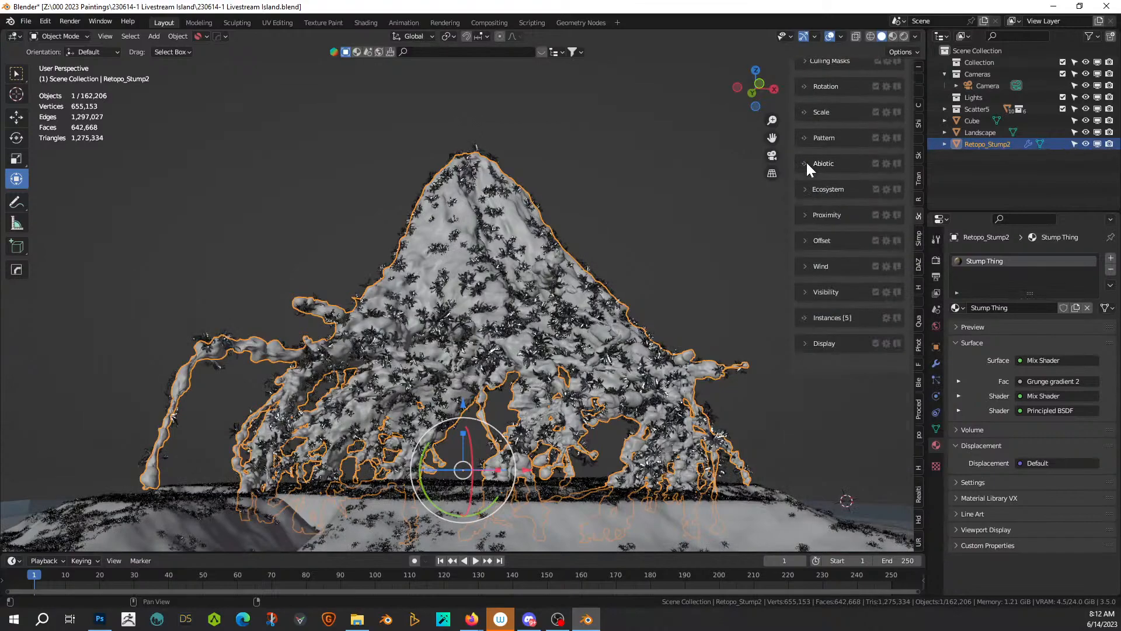
pyautogui.scroll(3, 861, 266)
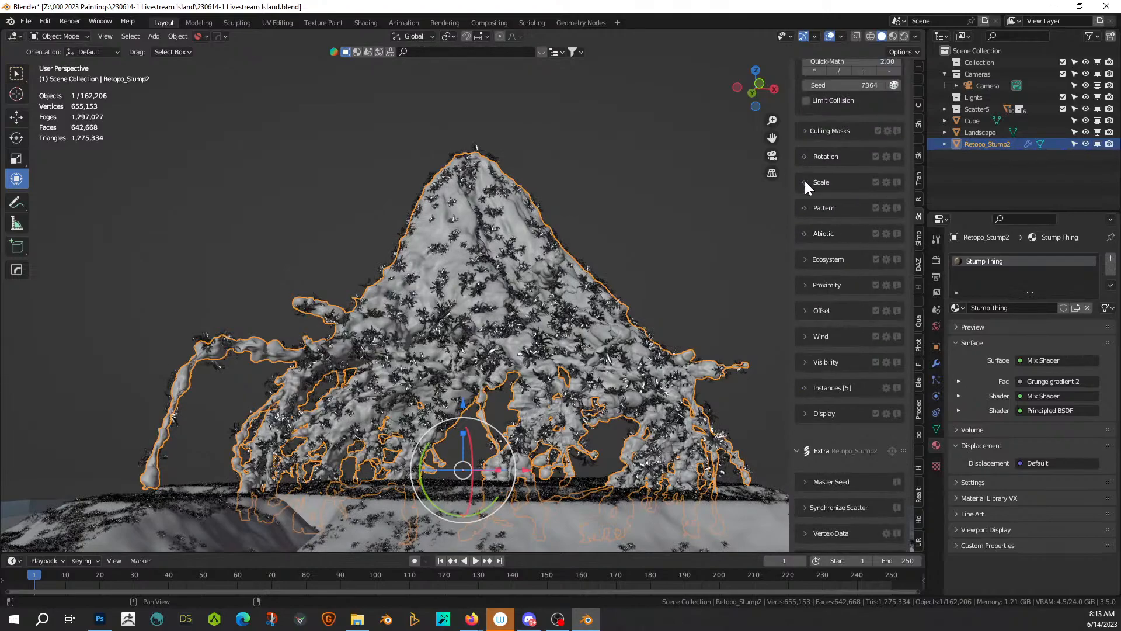
# Step: Enable the Upward-Obstruction culling mask for the scatter system, inspect the stump's plants up close and show the mask's collection option
pyautogui.click(806, 132)
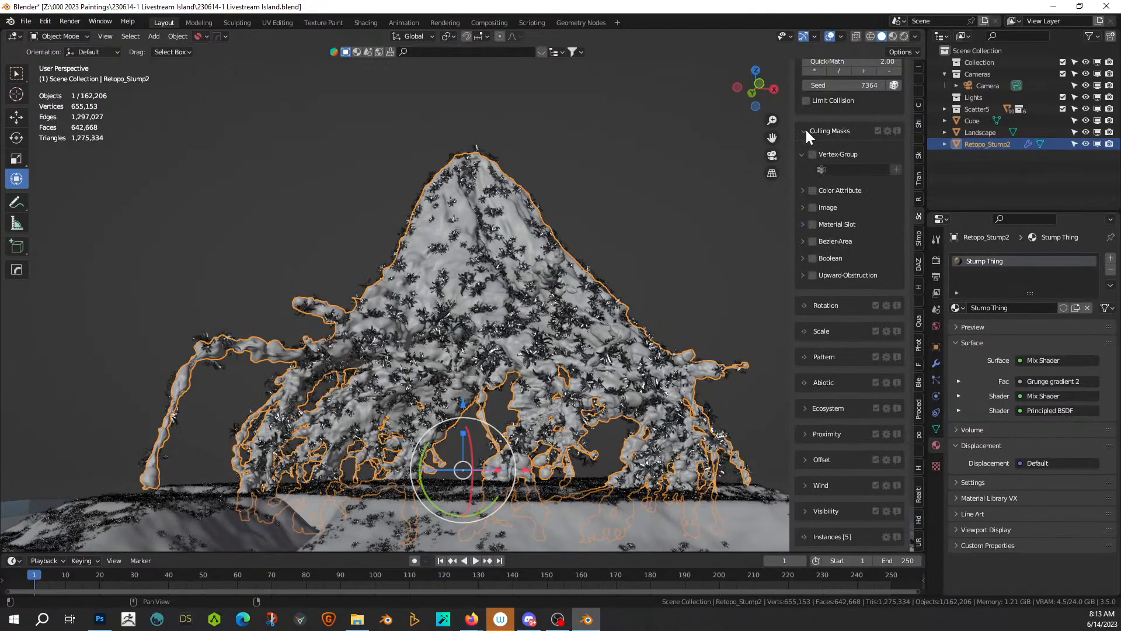
pyautogui.click(814, 274)
pyautogui.moveTo(709, 248); pyautogui.dragTo(561, 295, button='middle')
pyautogui.scroll(4, 508, 295)
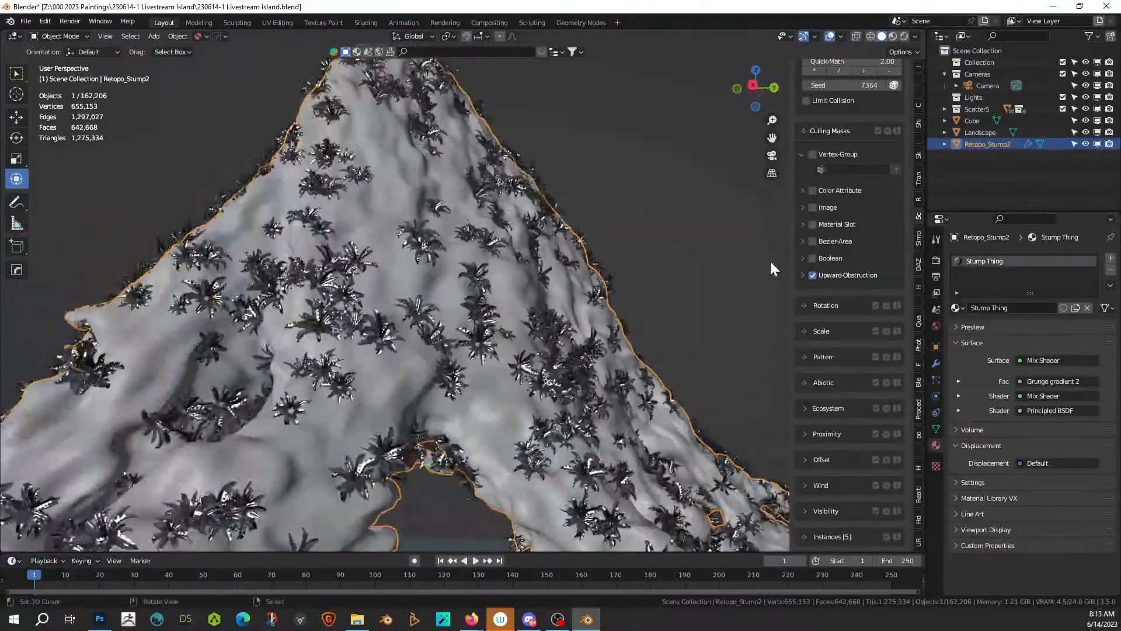
pyautogui.click(801, 274)
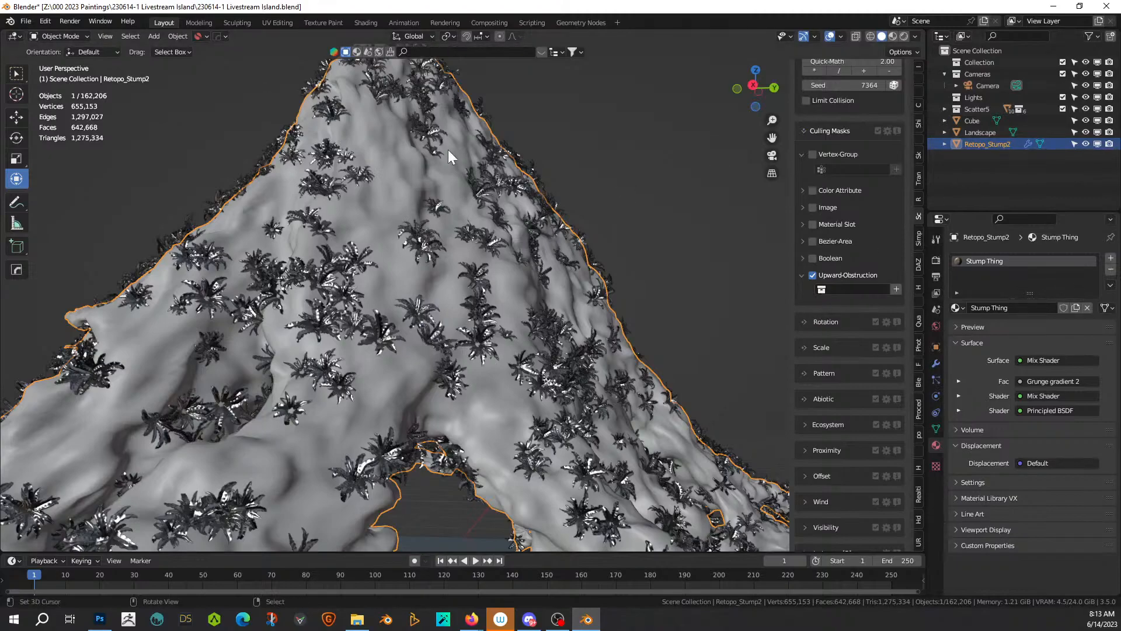
# Step: Move the stump object into a new collection named Stump
pyautogui.press('m')
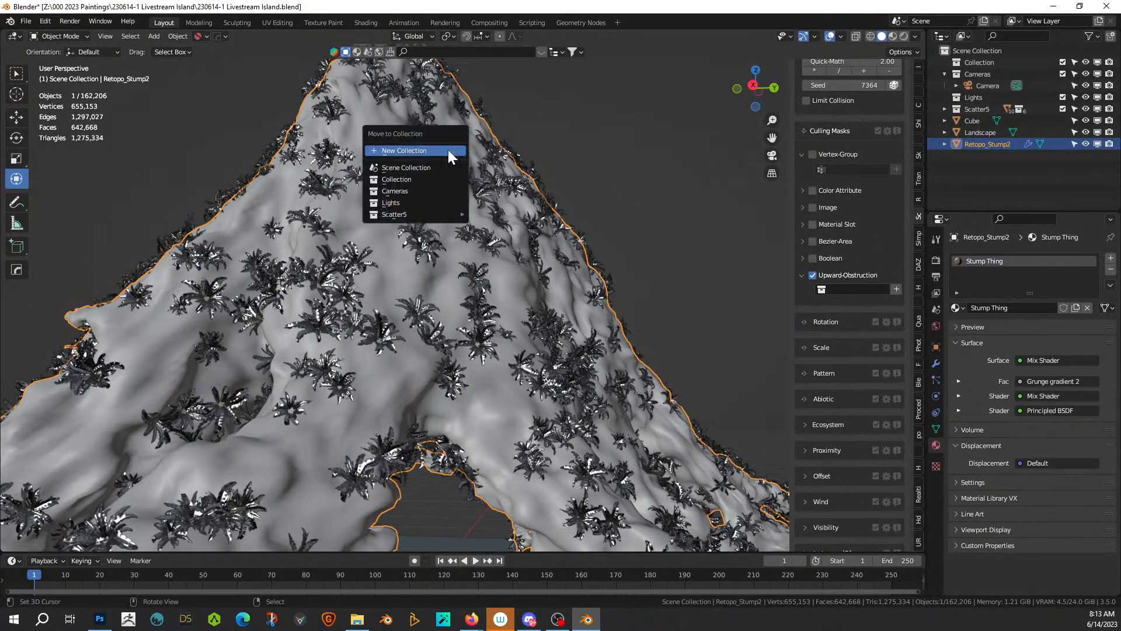
pyautogui.click(447, 150)
pyautogui.write('Stump')
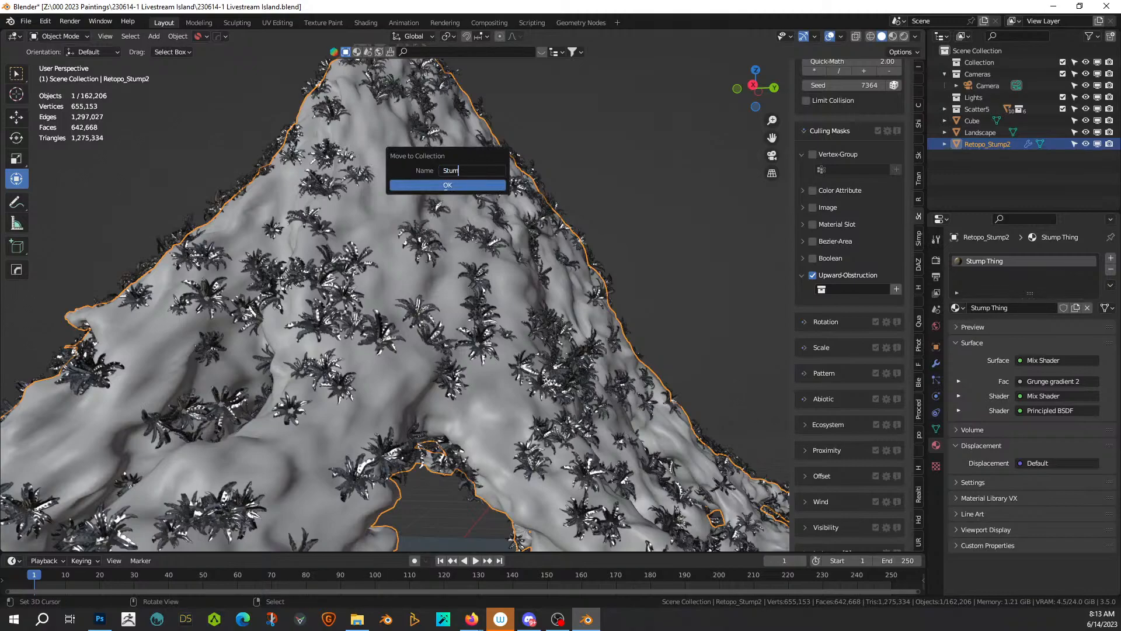
pyautogui.click(466, 183)
# Step: Assign the Stump collection to the Upward-Obstruction mask and inspect how the plants are distributed around the stump
pyautogui.click(853, 289)
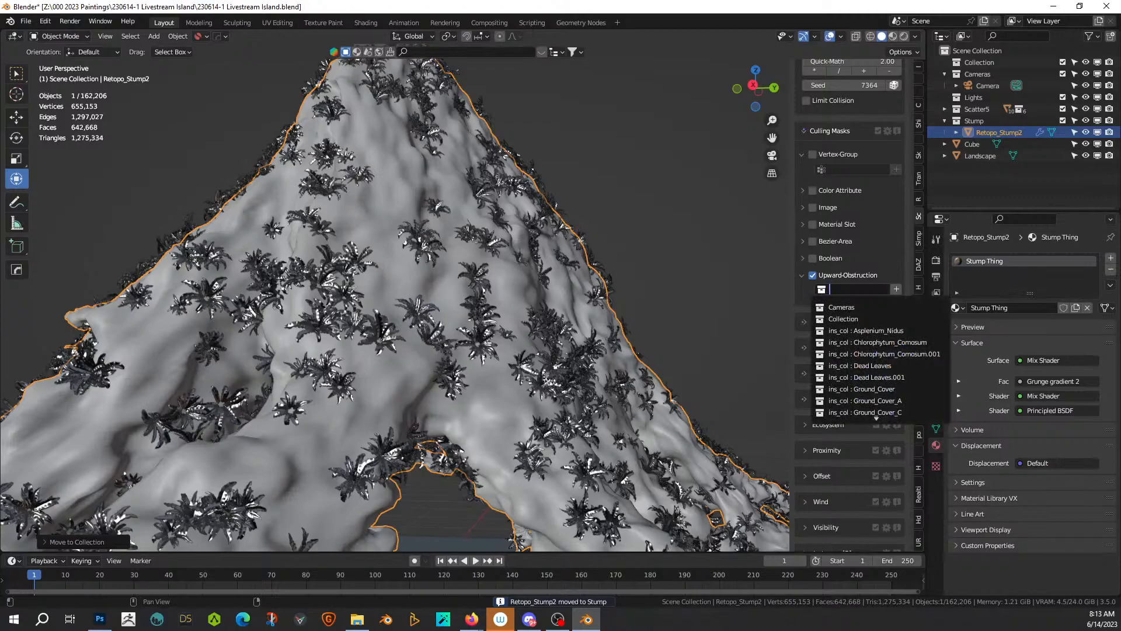
pyautogui.write('stump')
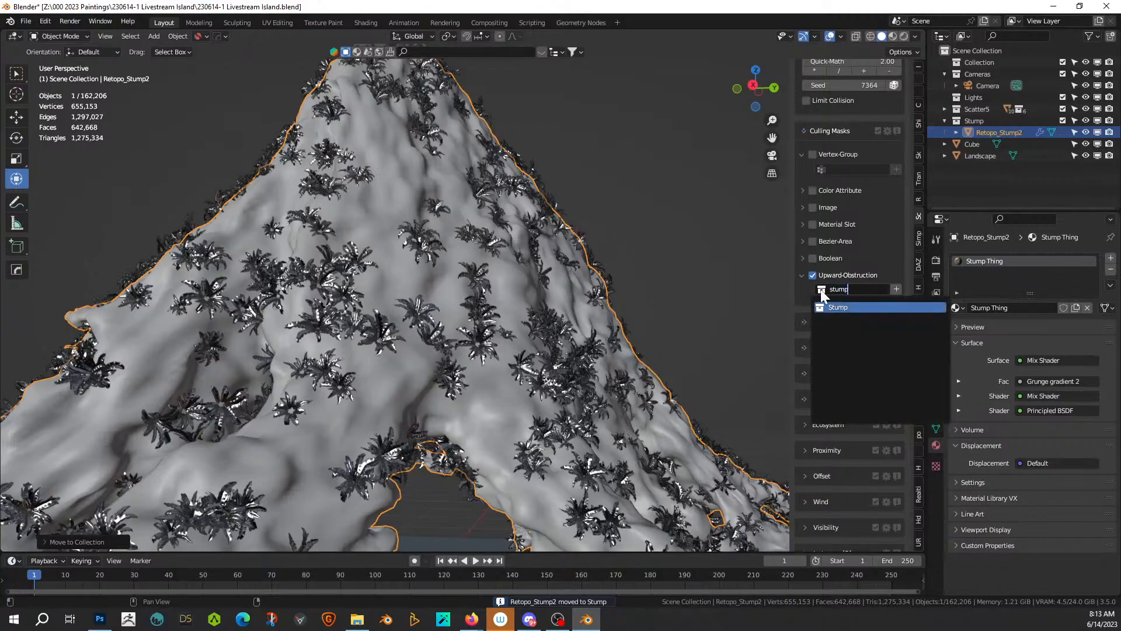
pyautogui.press('Return')
pyautogui.moveTo(537, 327)
pyautogui.mouseDown(button='middle')
pyautogui.moveTo(541, 261)
pyautogui.moveTo(531, 317)
pyautogui.mouseUp(button='middle')
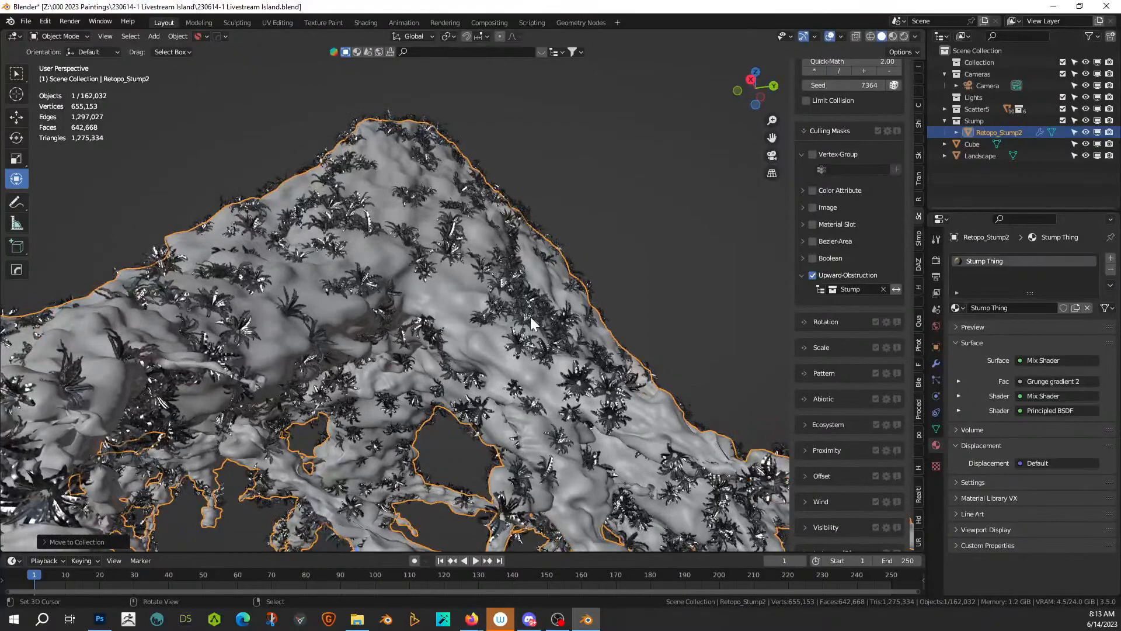
pyautogui.press('KP_Divide')
pyautogui.moveTo(370, 306); pyautogui.dragTo(467, 304, button='middle')
pyautogui.press('KP_Divide')
pyautogui.press('KP_Decimal')
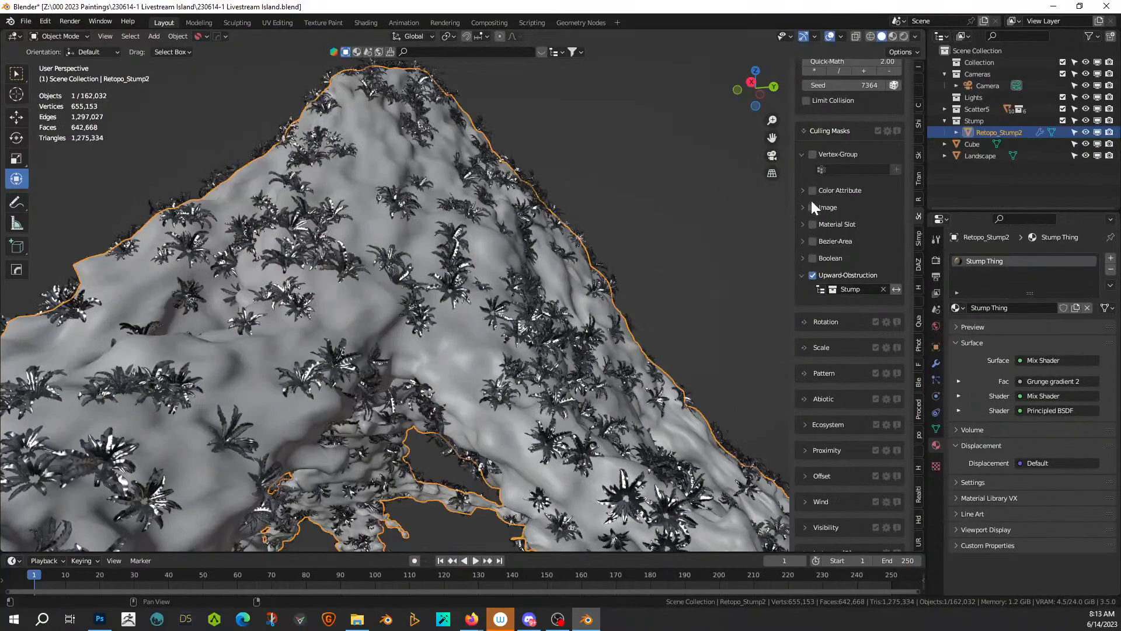
# Step: Disable the Upward-Obstruction mask, check the whole stump and save the file
pyautogui.click(811, 275)
pyautogui.scroll(-5, 551, 268)
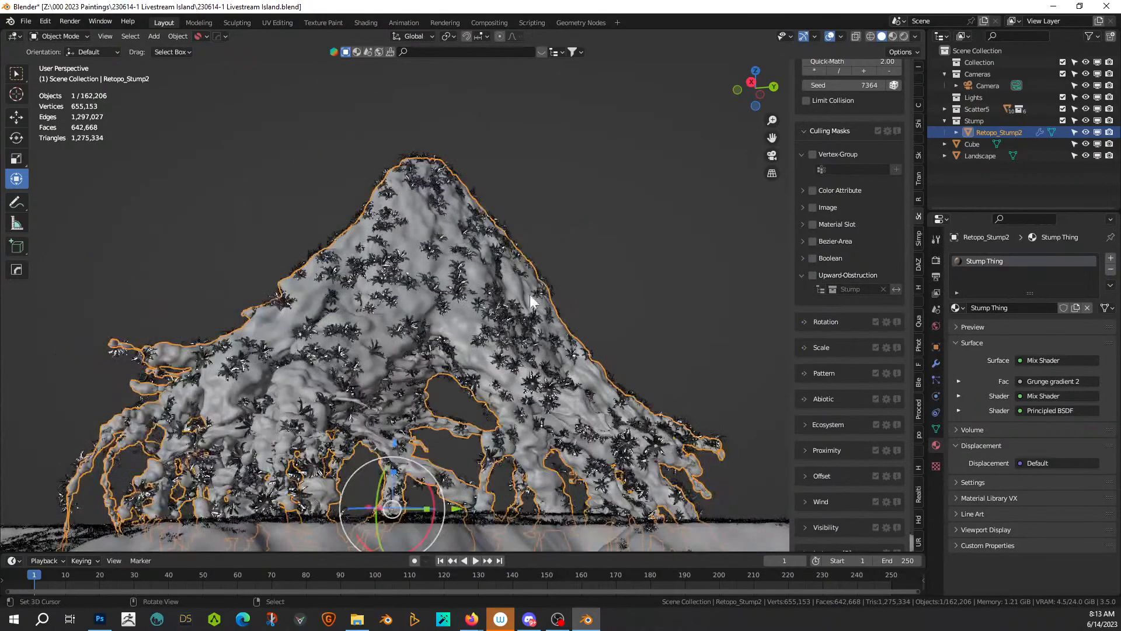
pyautogui.moveTo(531, 292); pyautogui.dragTo(528, 295, button='middle')
pyautogui.hotkey('ctrl', 's')
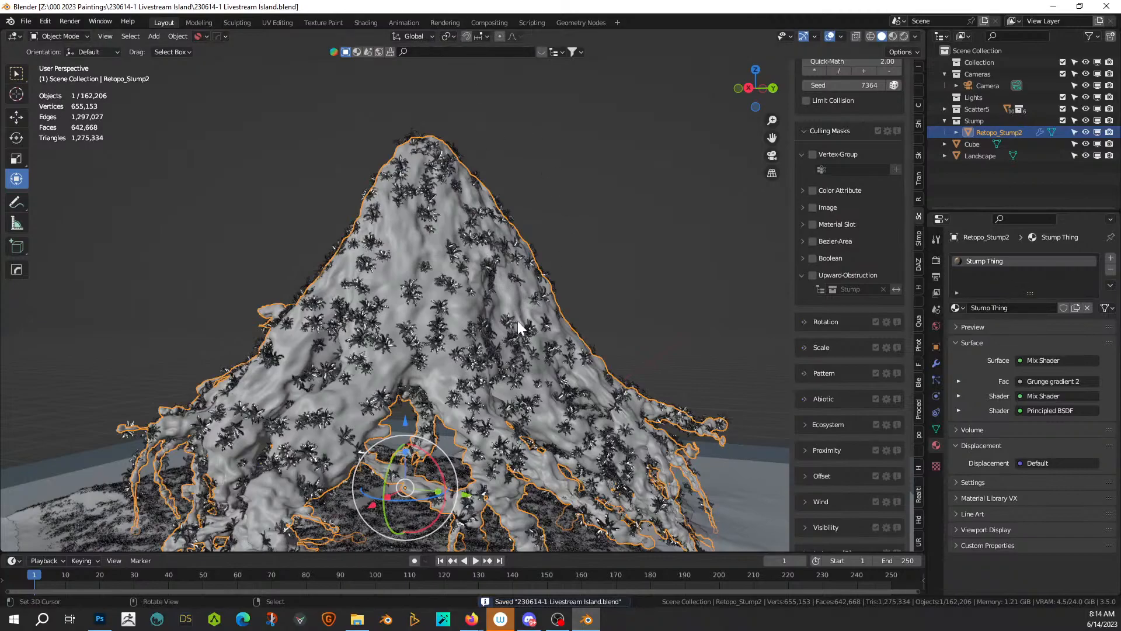
# Step: Preview the planted stump in rendered shading and widen the sidebar so the full scatter system names can be read
pyautogui.moveTo(519, 337); pyautogui.dragTo(774, 296, button='middle')
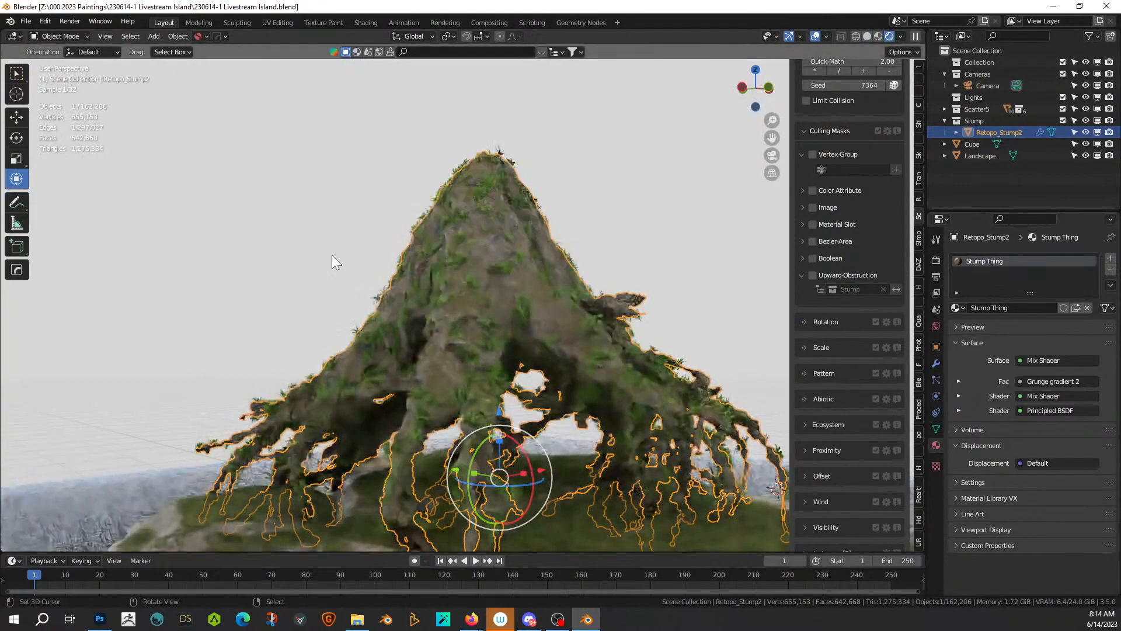
pyautogui.scroll(-2, 332, 373)
pyautogui.moveTo(351, 383); pyautogui.dragTo(311, 370, button='middle')
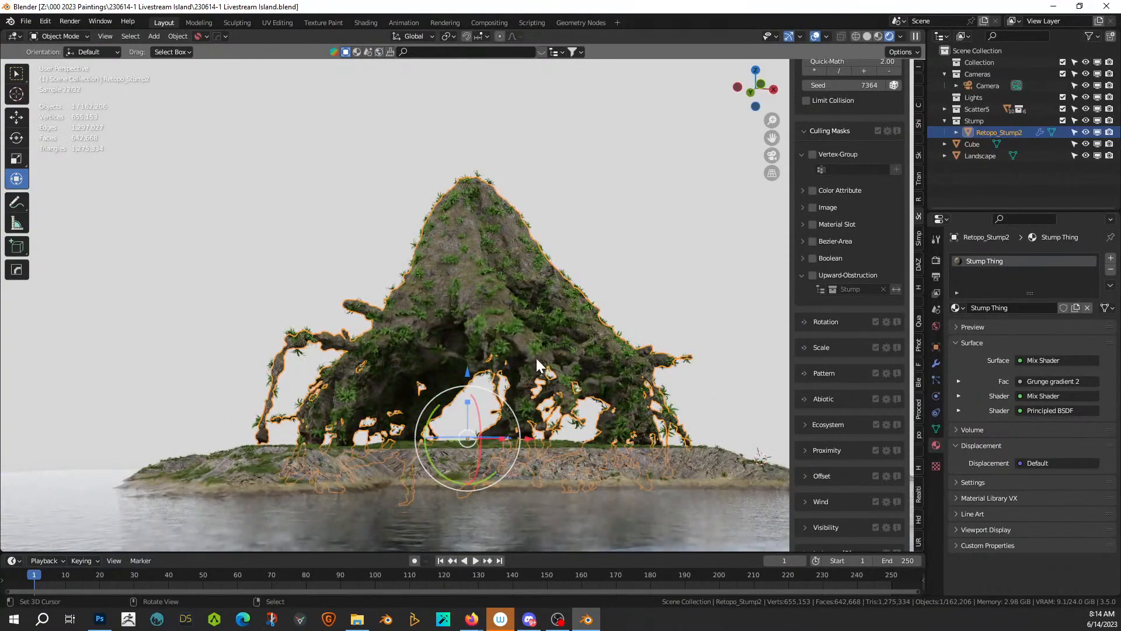
pyautogui.scroll(2, 536, 359)
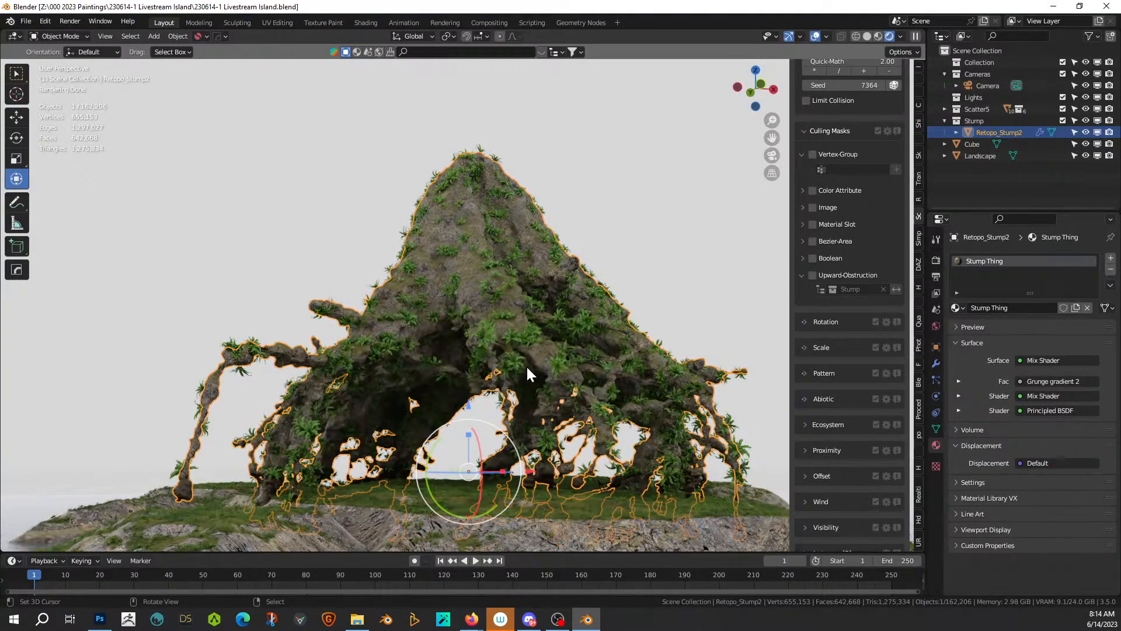
pyautogui.scroll(12, 817, 198)
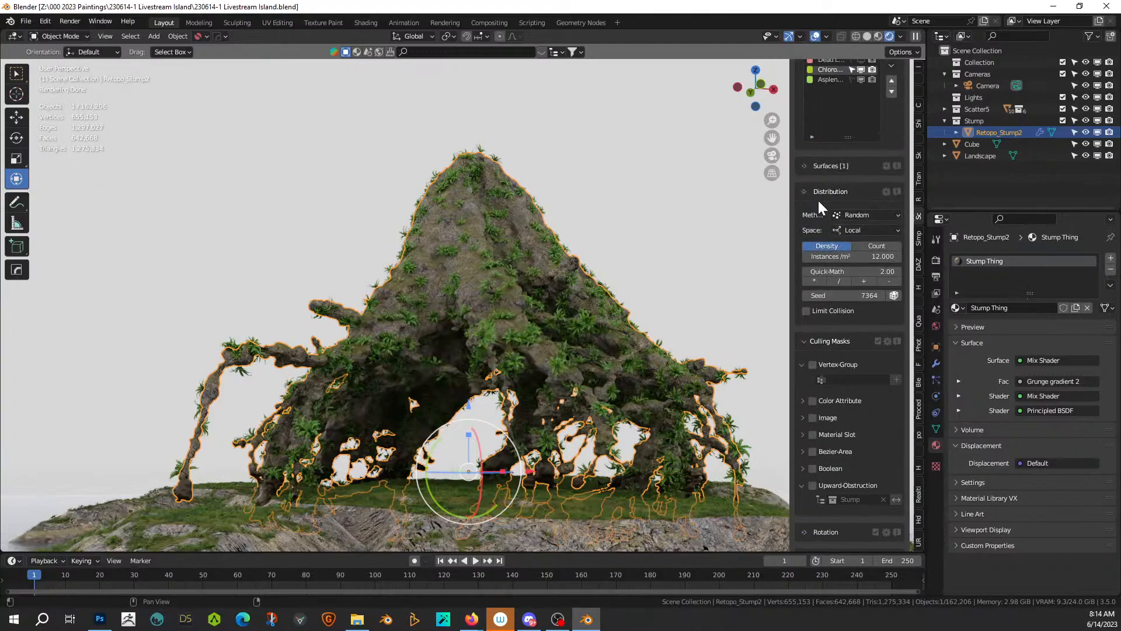
pyautogui.moveTo(791, 181); pyautogui.dragTo(689, 183)
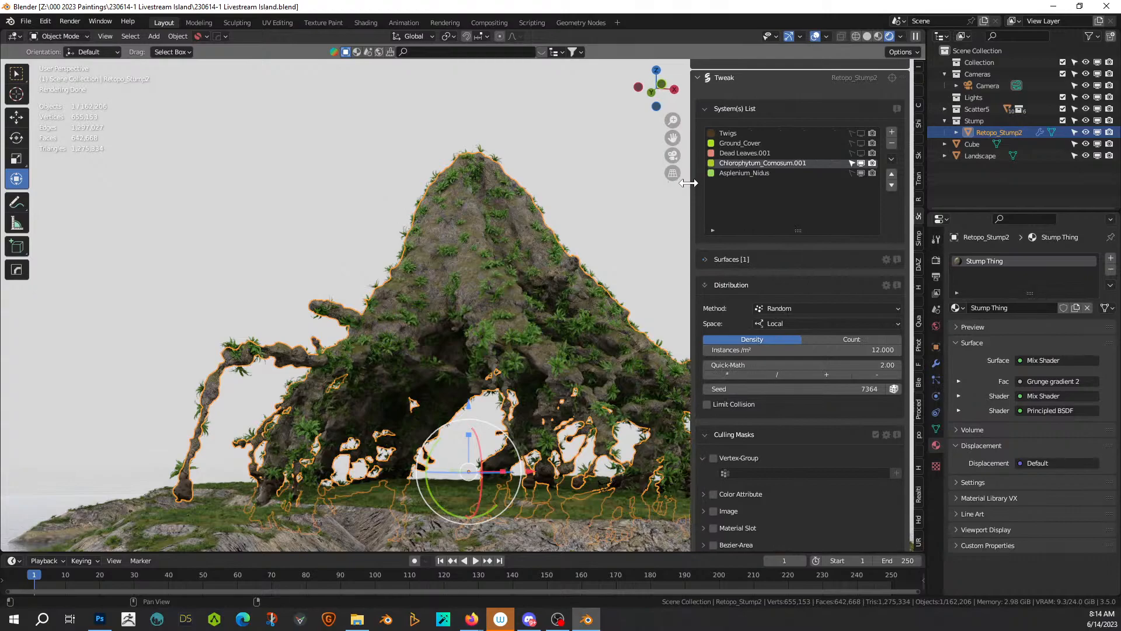
# Step: Toggle the viewport display of Chlorophytum_Comosum.001 and Asplenium_Nidus off and on to compare their plants on the stump
pyautogui.click(863, 163)
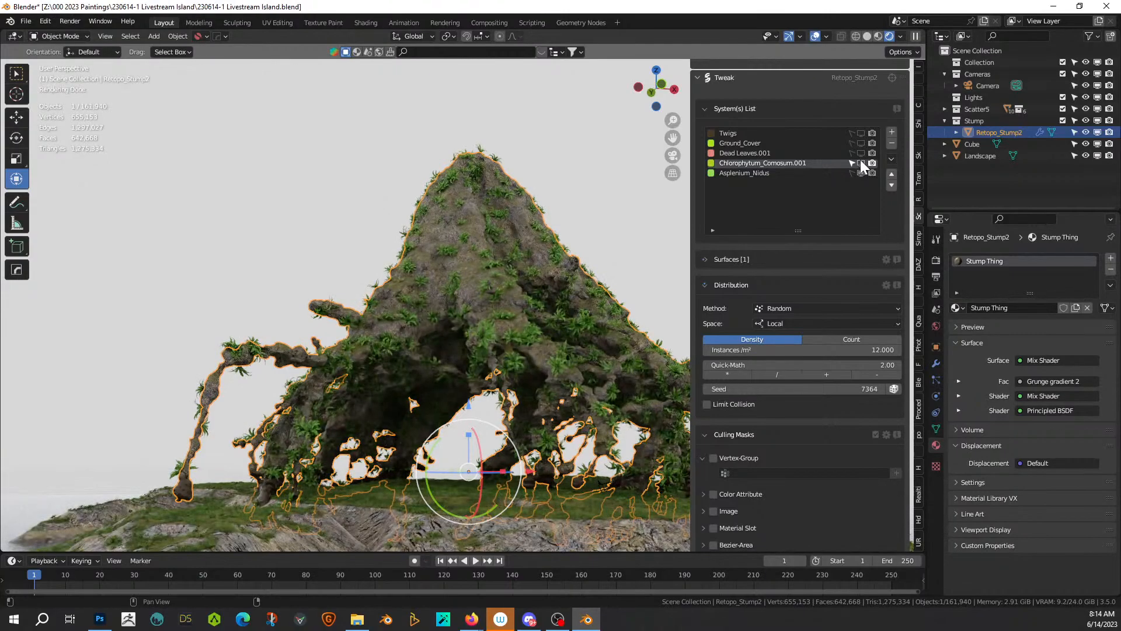
pyautogui.click(861, 163)
pyautogui.click(860, 173)
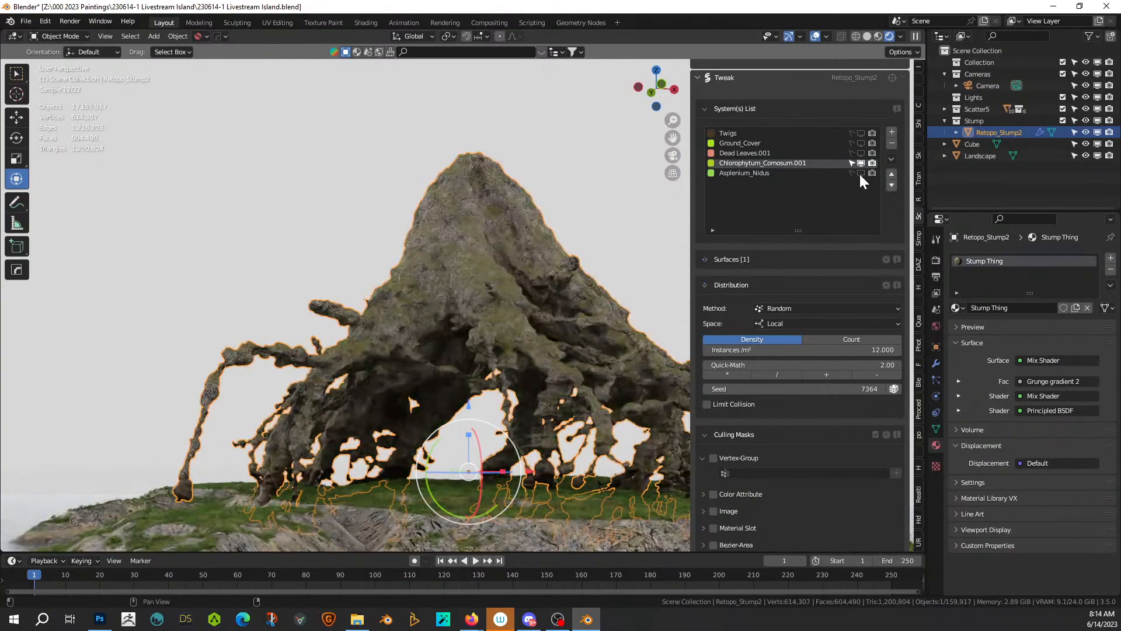
pyautogui.scroll(2, 528, 318)
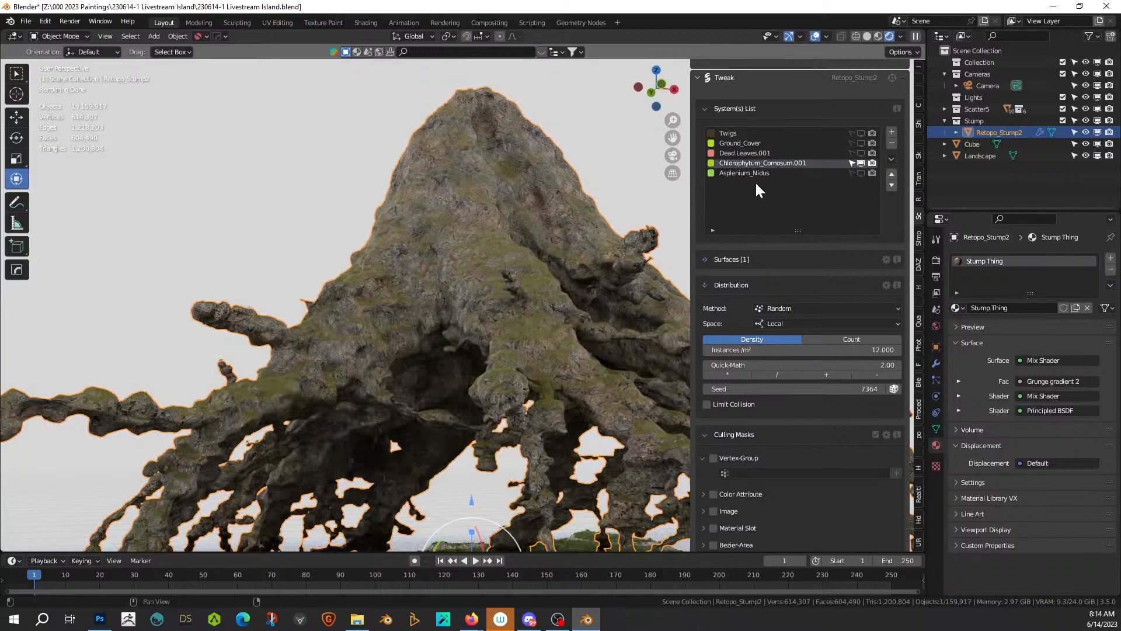
pyautogui.click(860, 174)
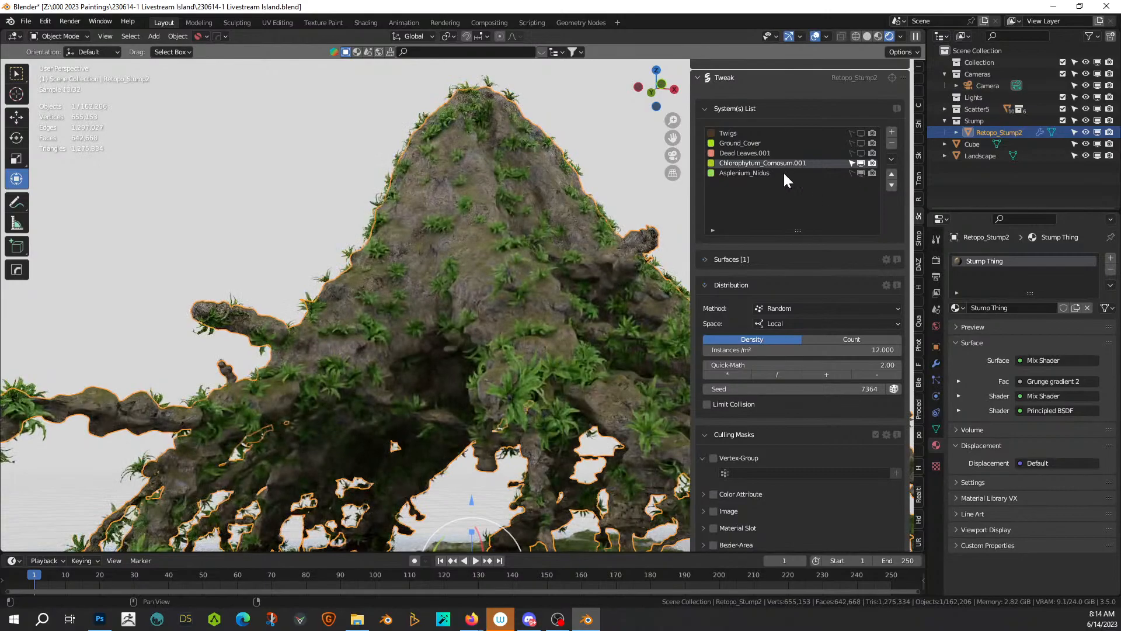
# Step: Make Asplenium_Nidus the active scatter system and inspect its plants on the stump up close
pyautogui.click(741, 174)
pyautogui.moveTo(496, 274); pyautogui.dragTo(517, 289, button='middle')
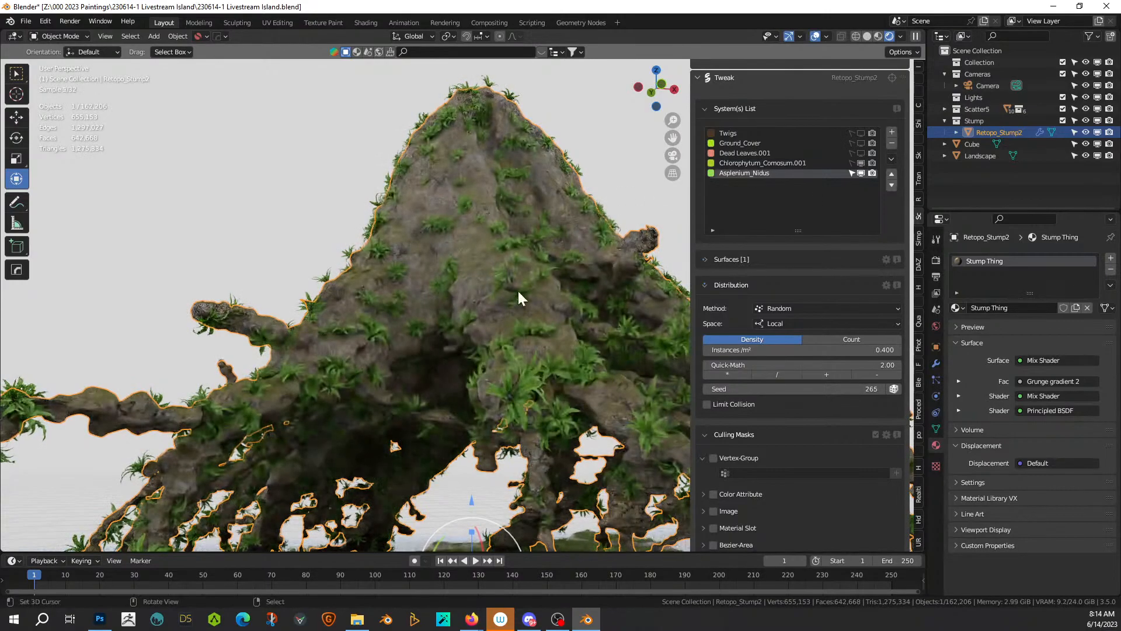
pyautogui.scroll(6, 497, 328)
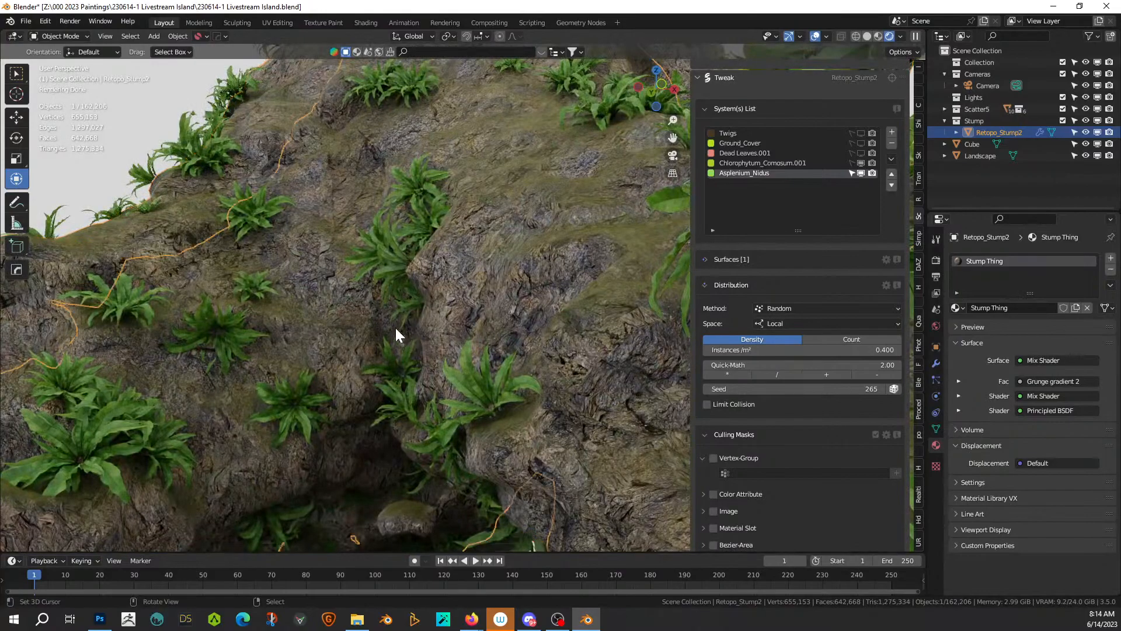
pyautogui.scroll(-7, 394, 327)
pyautogui.moveTo(383, 358); pyautogui.dragTo(401, 359, button='middle')
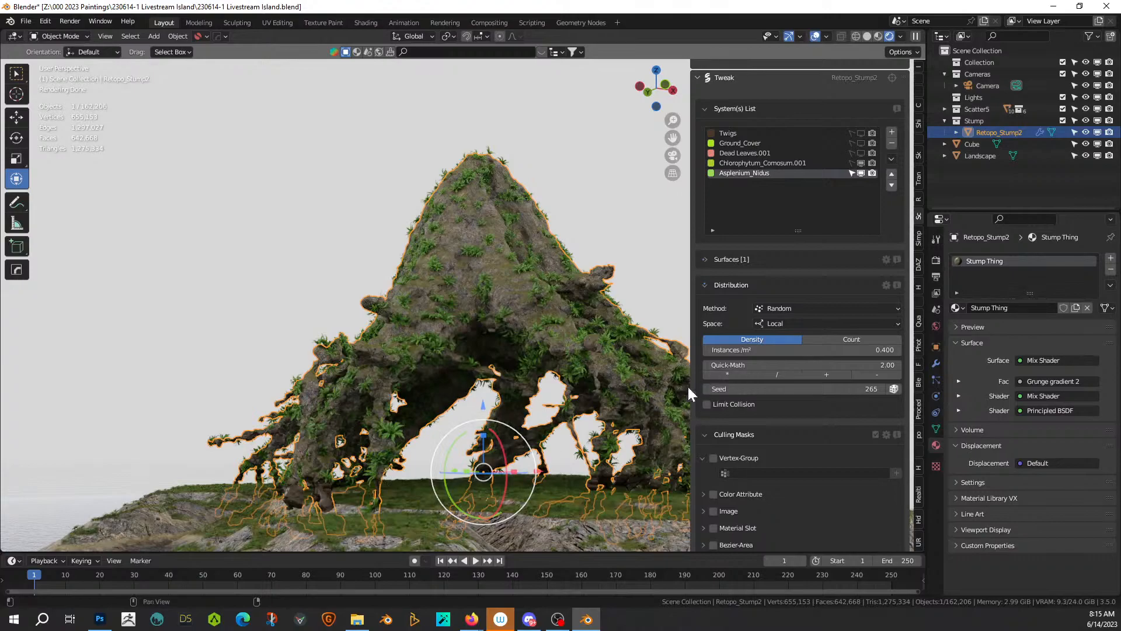
# Step: Copy the selected Asplenium_Nidus scatter system
pyautogui.scroll(3, 816, 221)
pyautogui.scroll(10, 816, 216)
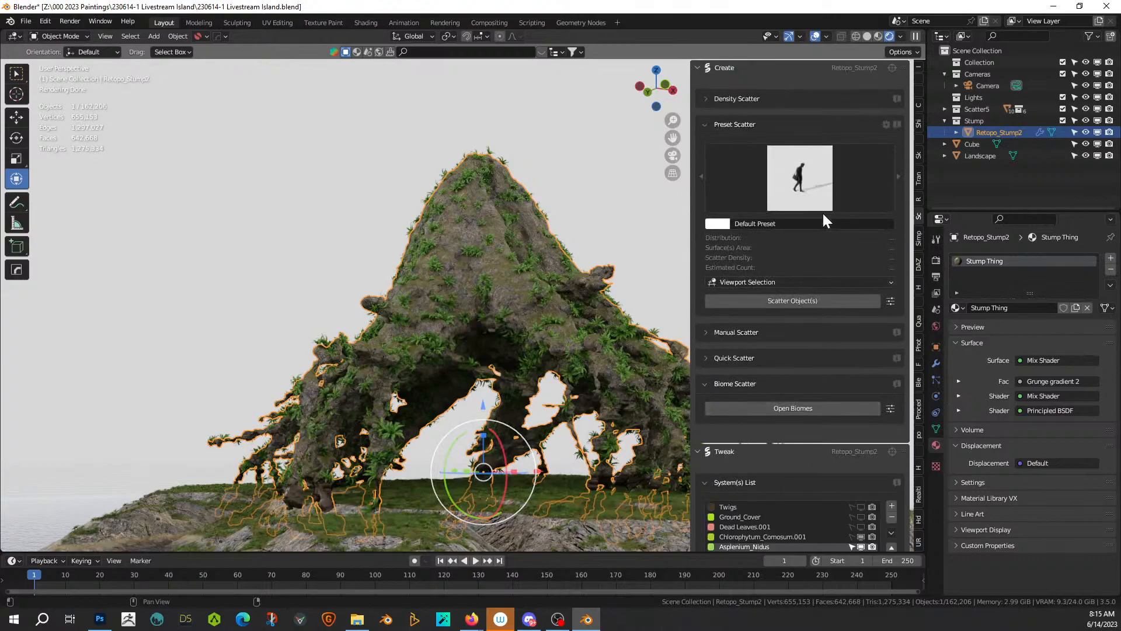
pyautogui.click(891, 463)
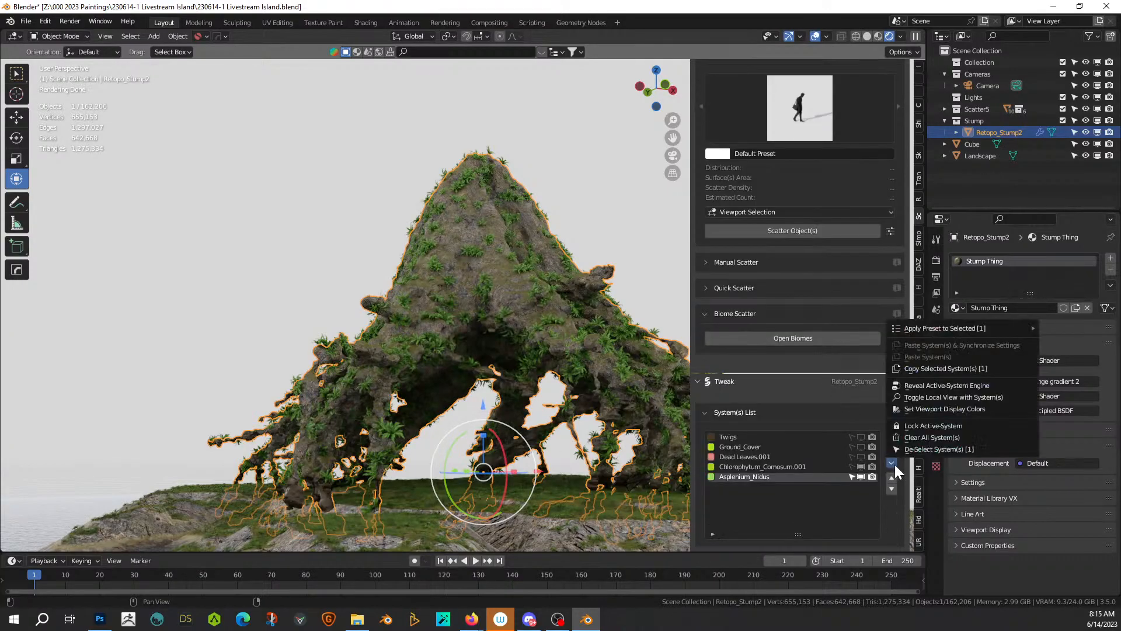
pyautogui.click(943, 369)
# Step: Switch the scatter emitter to the Landscape object and paste the copied system into its system list
pyautogui.scroll(3, 826, 278)
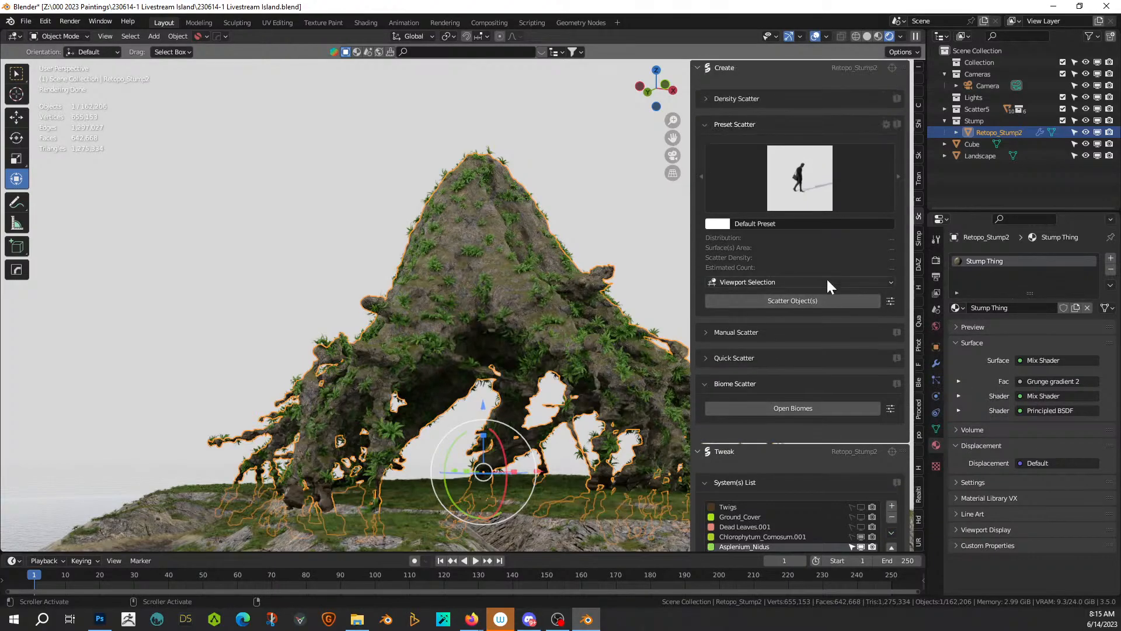
pyautogui.click(892, 67)
pyautogui.click(891, 67)
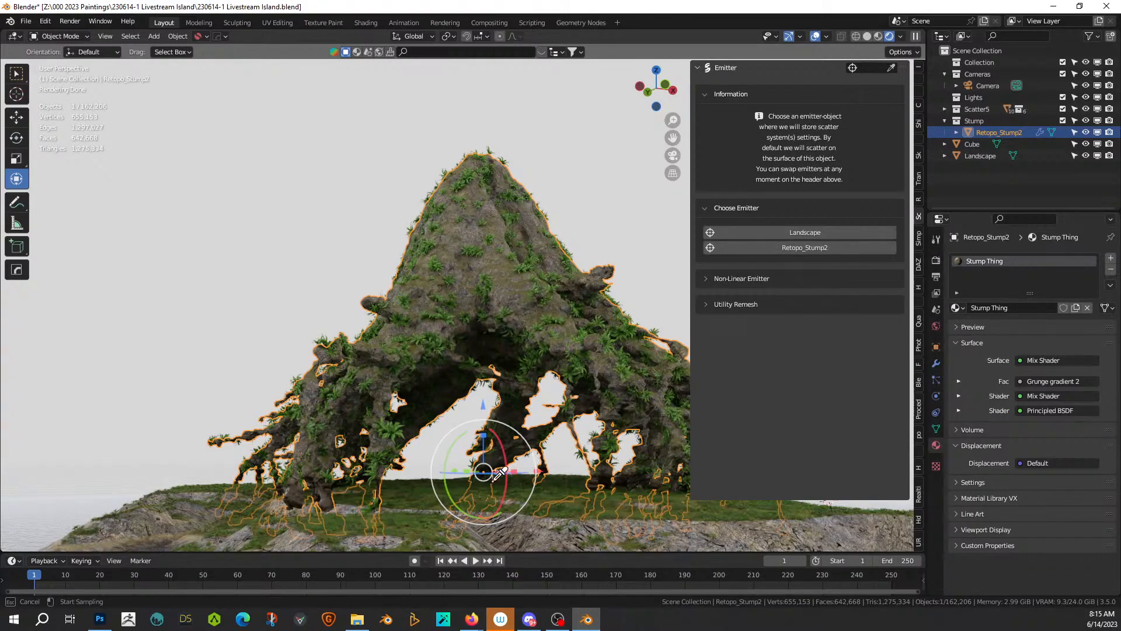
pyautogui.click(418, 499)
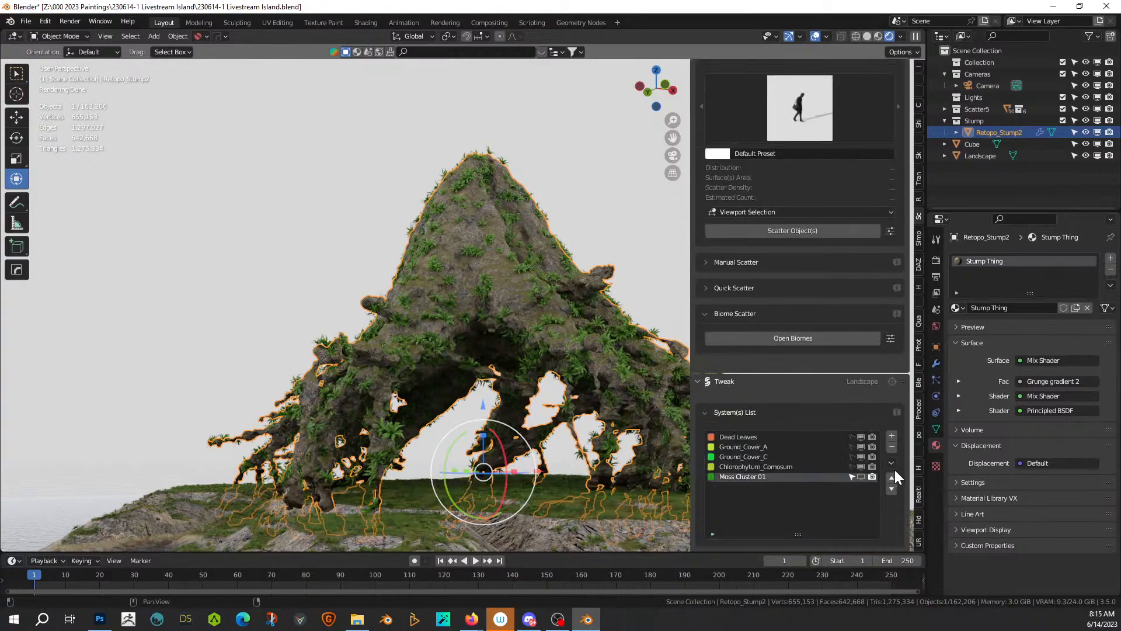
pyautogui.click(892, 462)
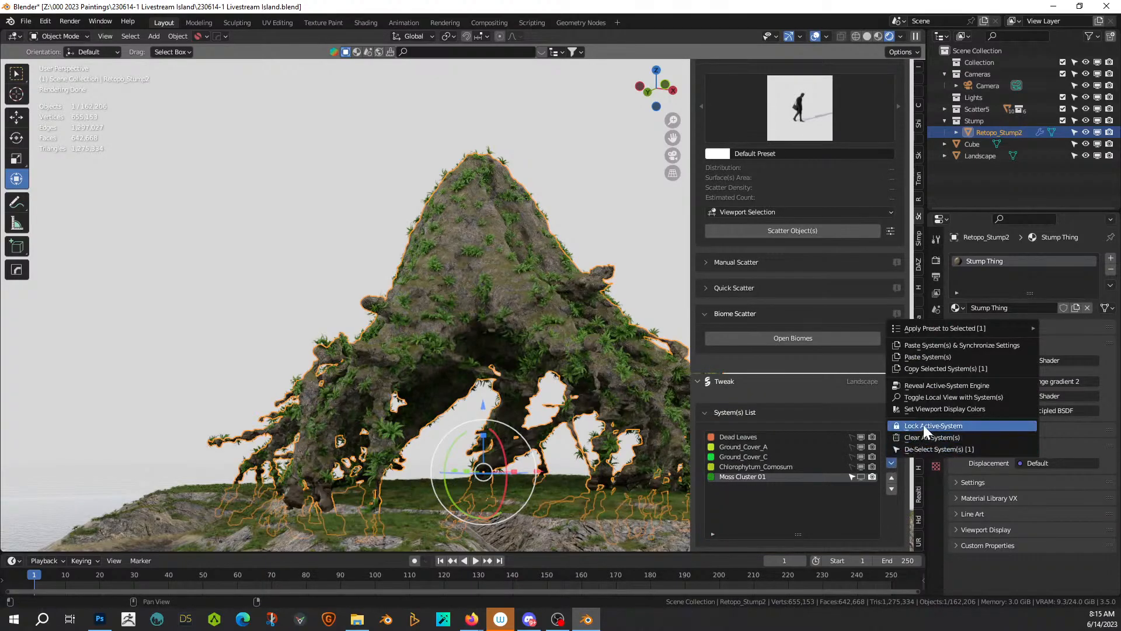
pyautogui.click(934, 359)
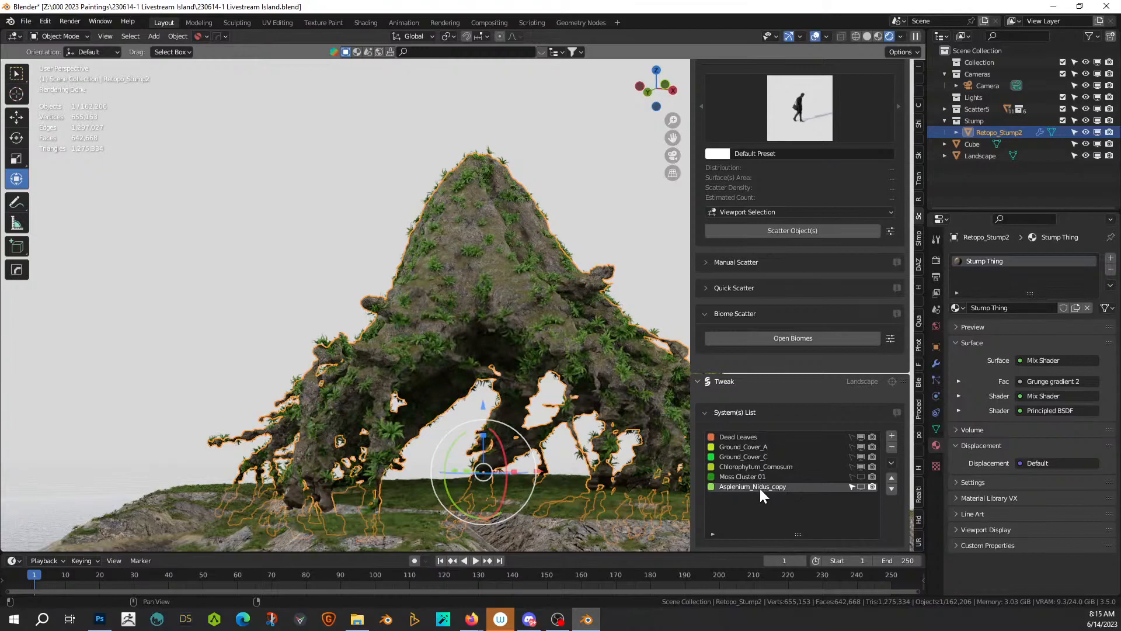
# Step: Enable the abiotic Elevation filter for the pasted Asplenium_Nidus system and set its method to Altitude
pyautogui.scroll(-8, 762, 492)
pyautogui.scroll(-10, 758, 496)
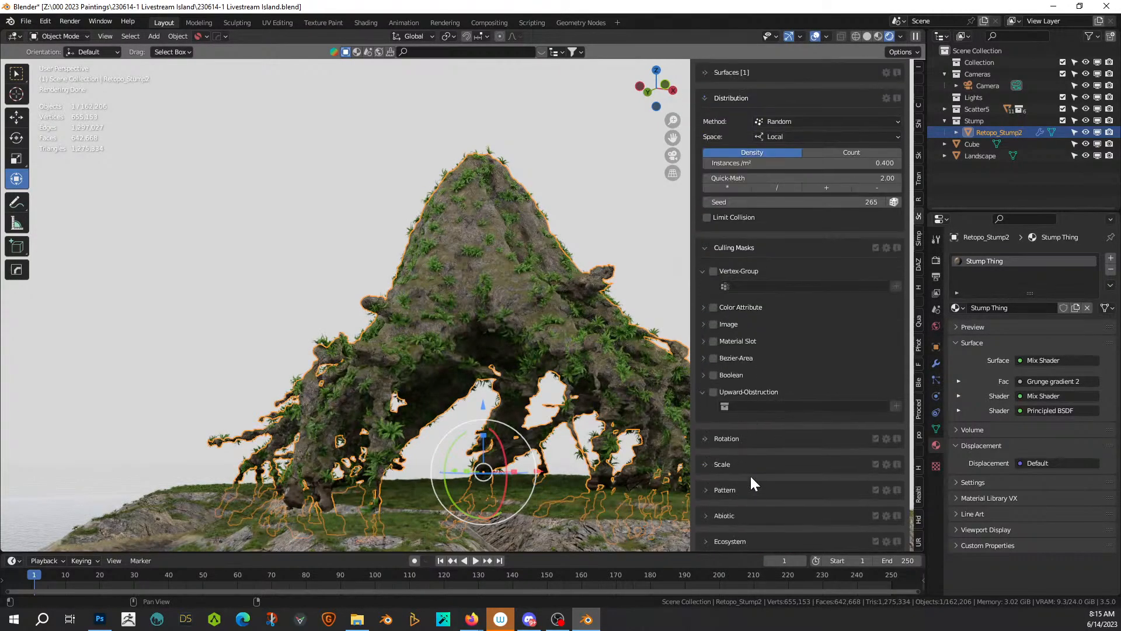
pyautogui.click(706, 514)
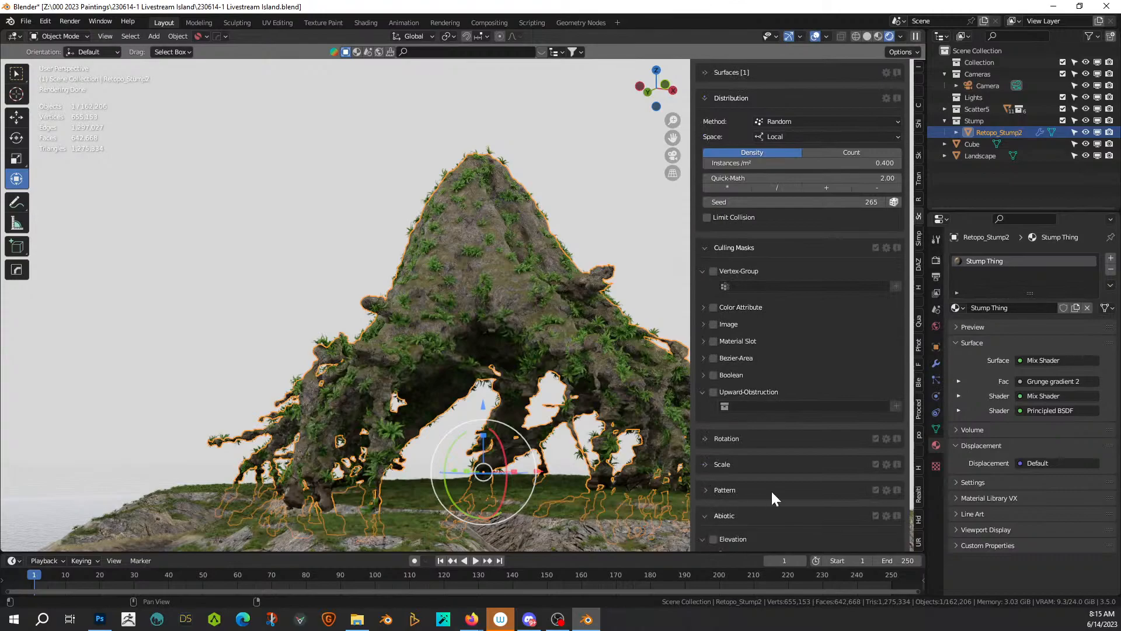
pyautogui.scroll(-3, 771, 490)
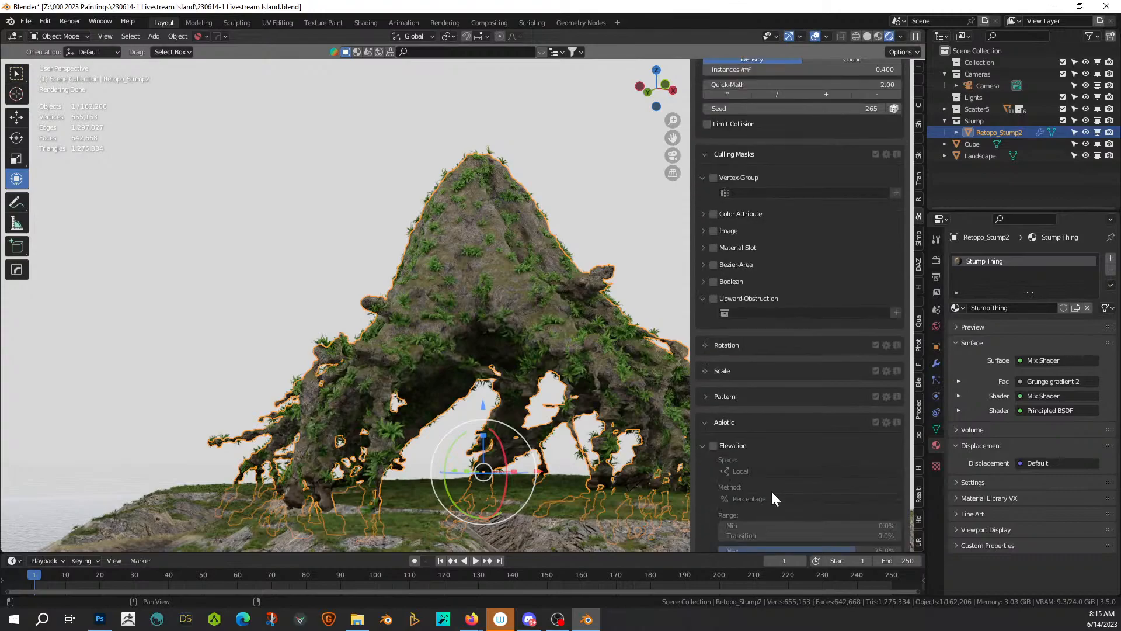
pyautogui.click(713, 446)
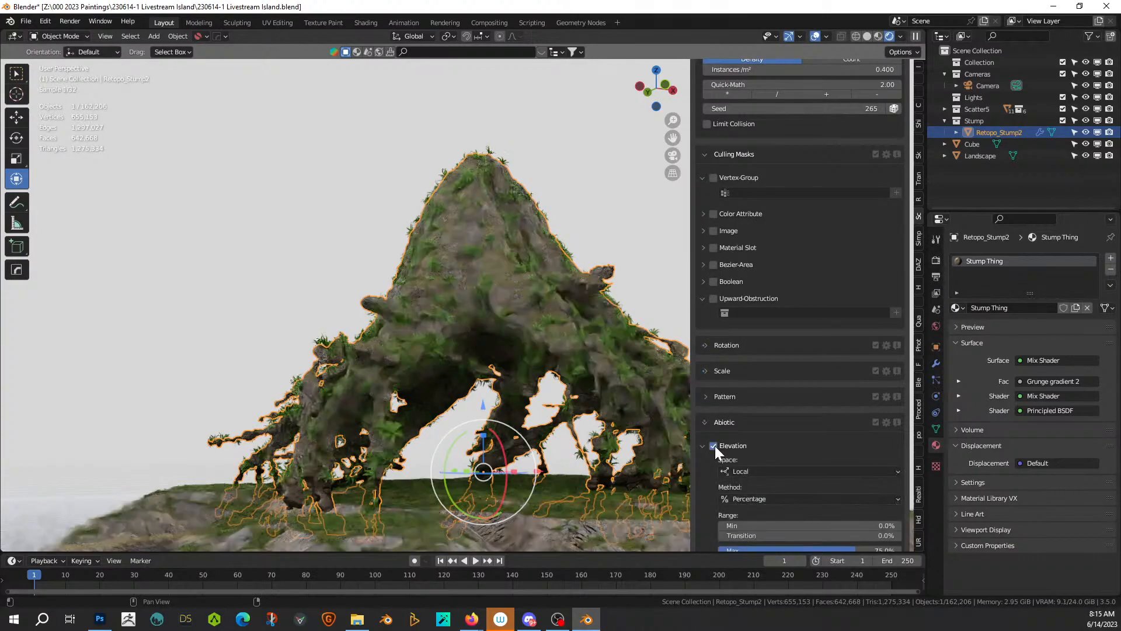
pyautogui.click(769, 497)
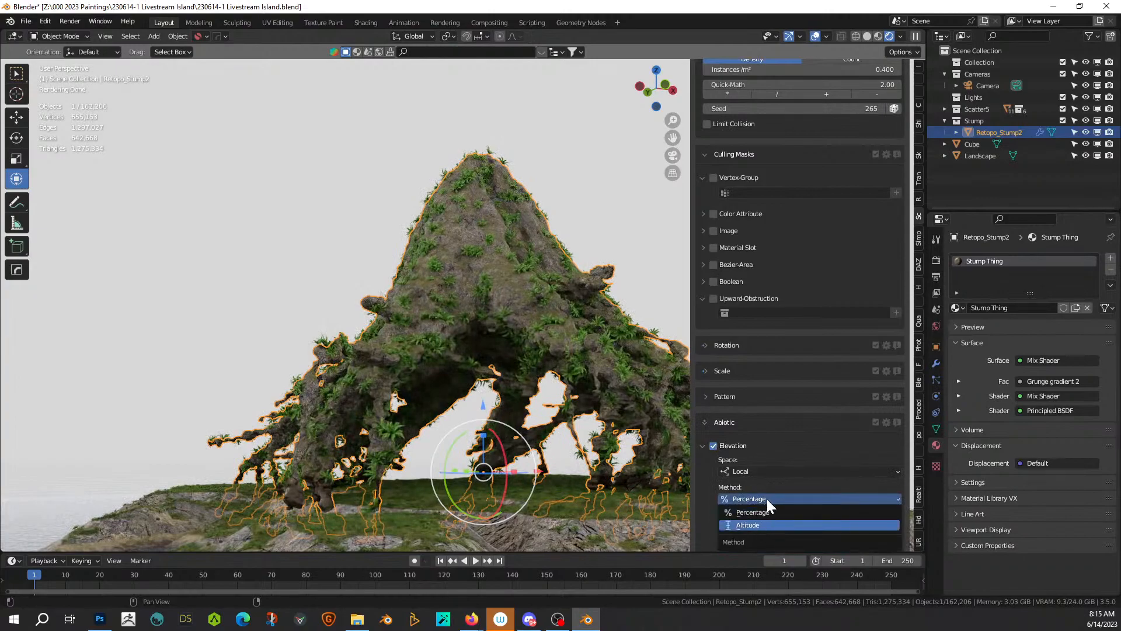
pyautogui.click(779, 524)
pyautogui.scroll(-3, 815, 497)
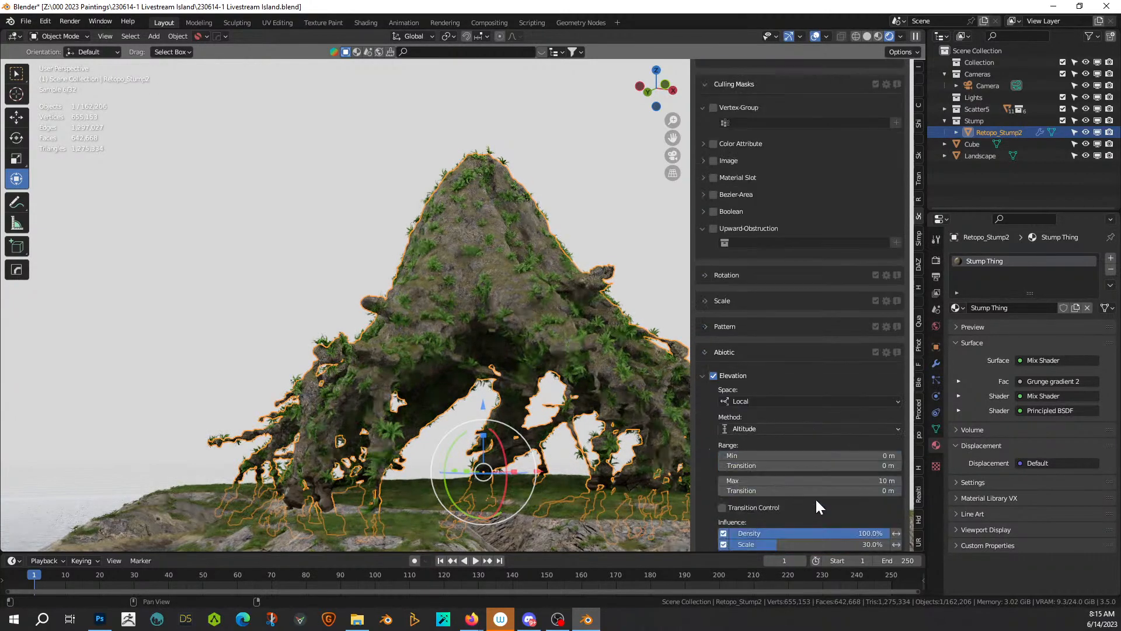
# Step: Set the elevation filter's minimum altitude to 2 m and its minimum transition to 0.25 m
pyautogui.click(808, 455)
pyautogui.write('2.2')
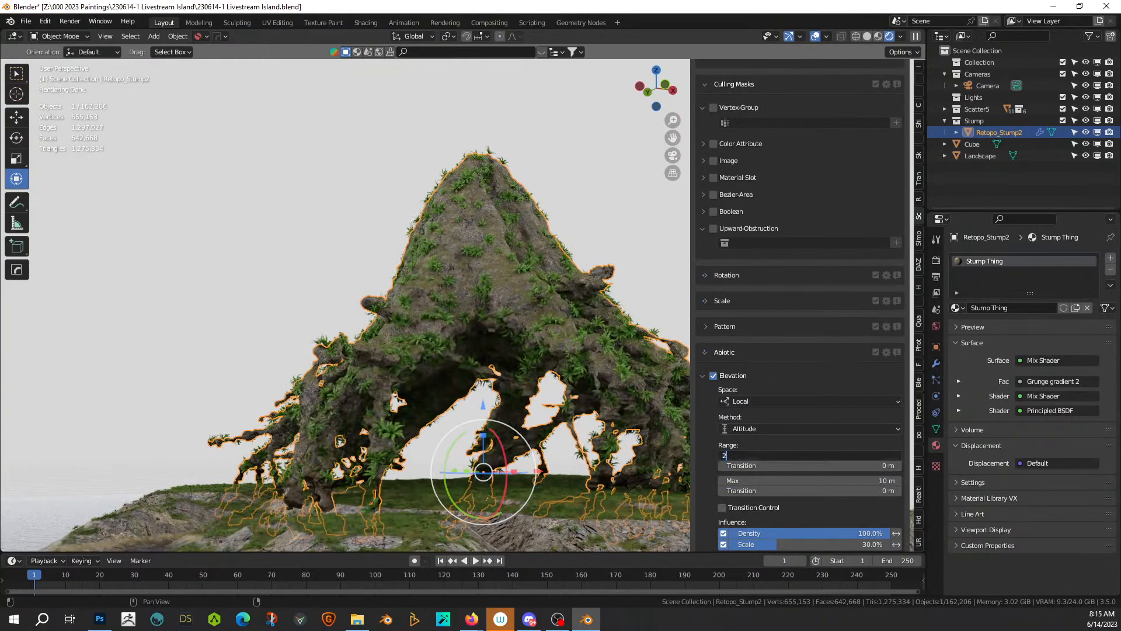
pyautogui.press('Return')
pyautogui.click(808, 465)
pyautogui.press('BackSpace')
pyautogui.write('0.2')
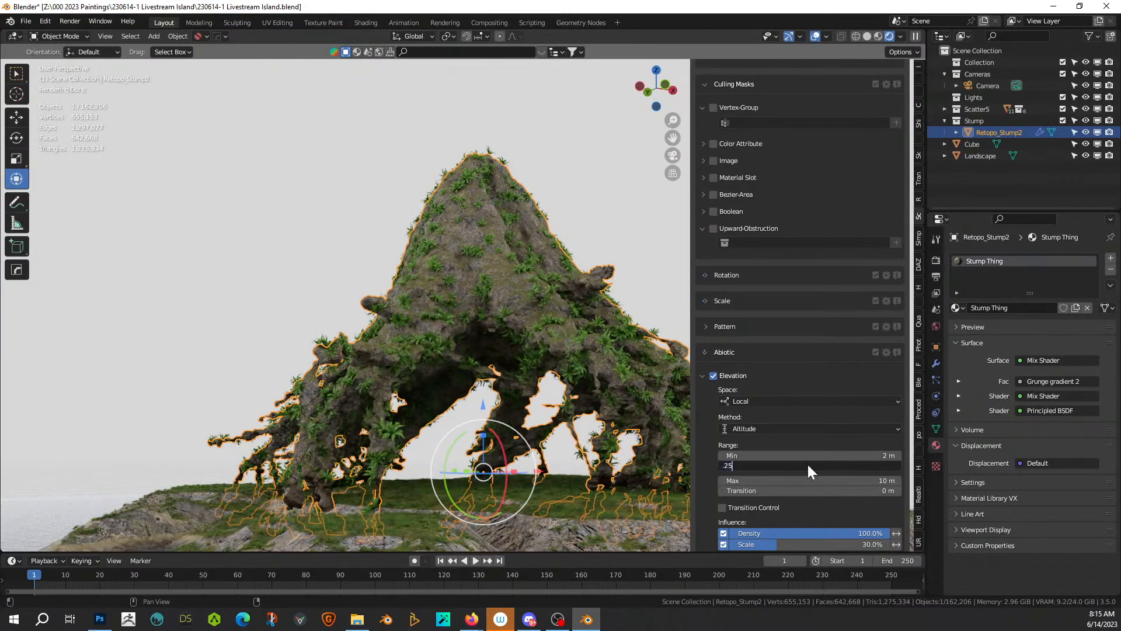
pyautogui.press('Return')
# Step: Enable the Slope filter for the same system, with a maximum of 5° and a maximum transition of 1°
pyautogui.scroll(-3, 777, 490)
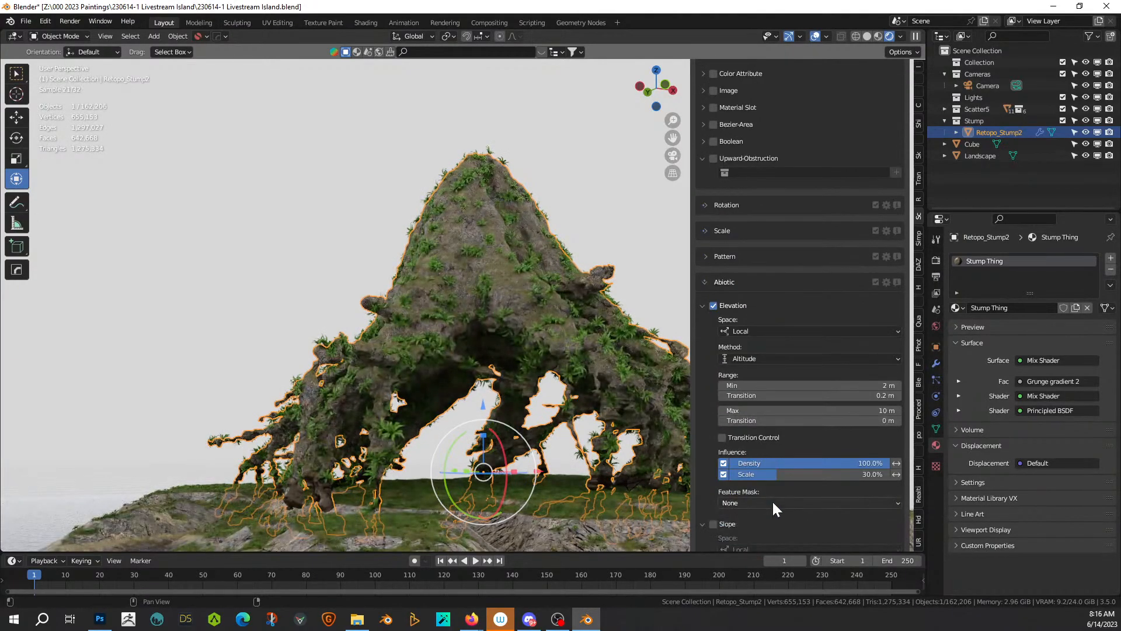
pyautogui.click(714, 525)
pyautogui.scroll(-2, 835, 523)
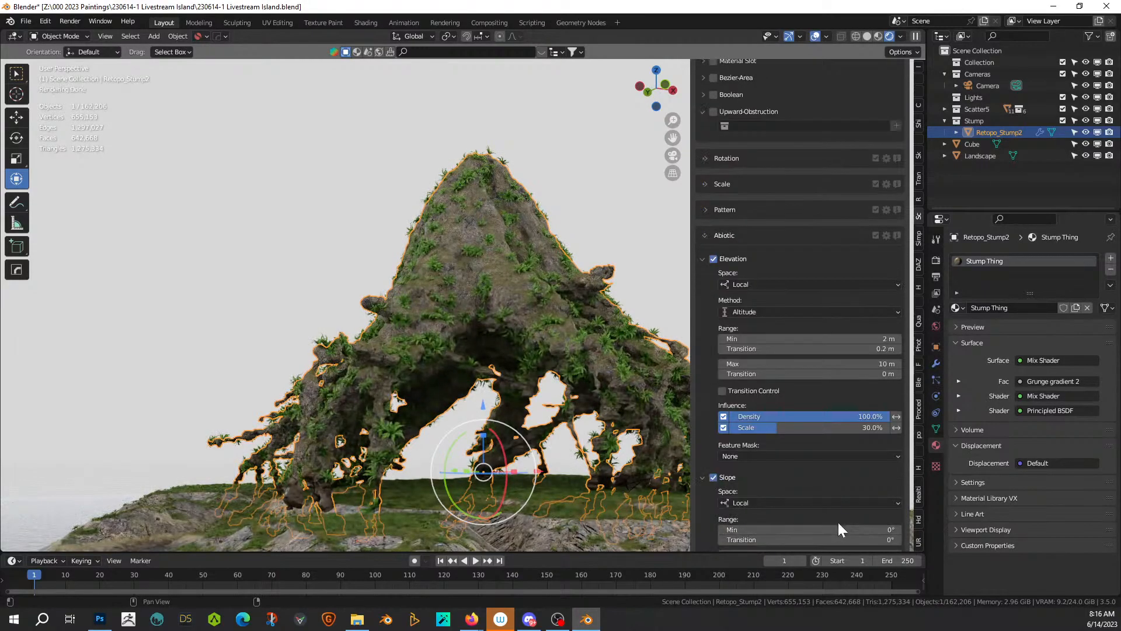
pyautogui.scroll(-3, 838, 522)
pyautogui.click(809, 485)
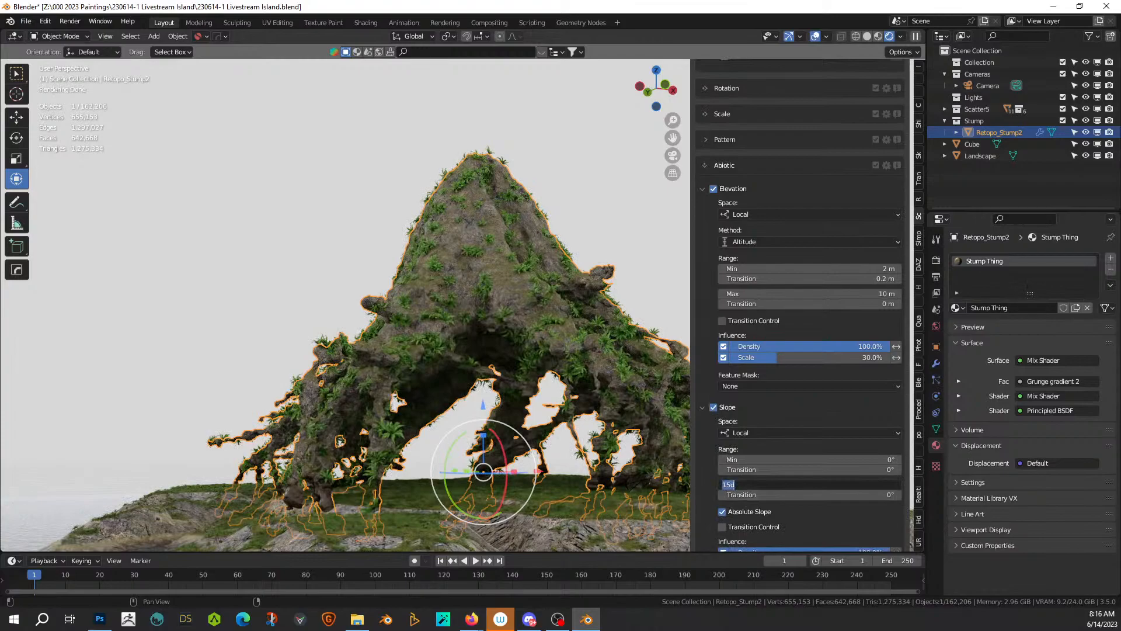
pyautogui.write('5')
pyautogui.click(852, 495)
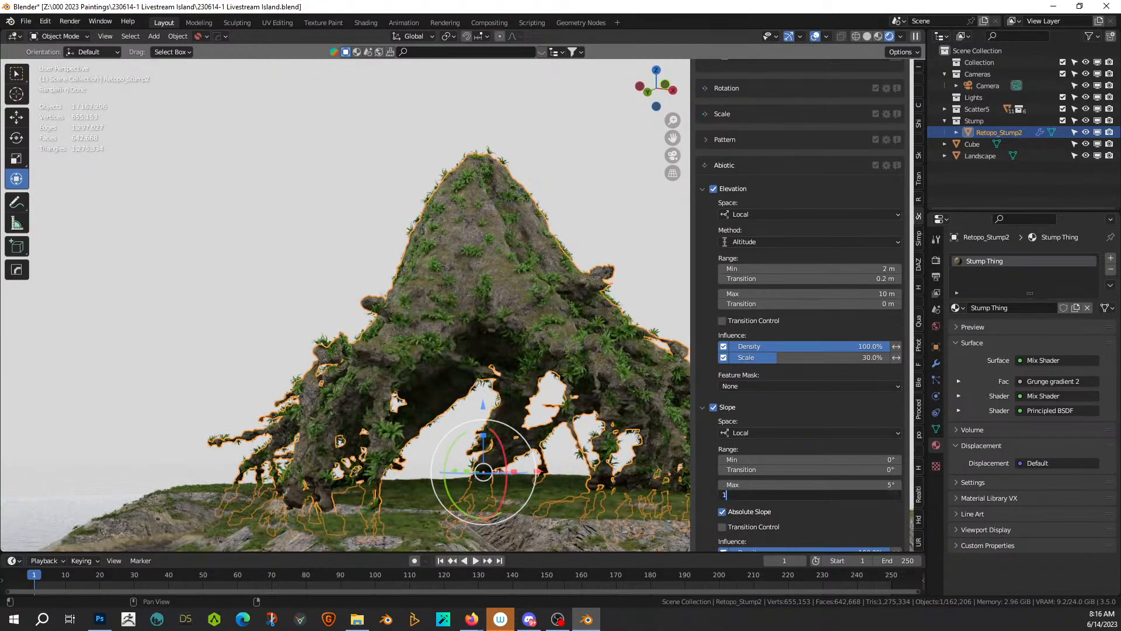
pyautogui.write('1')
pyautogui.press('Return')
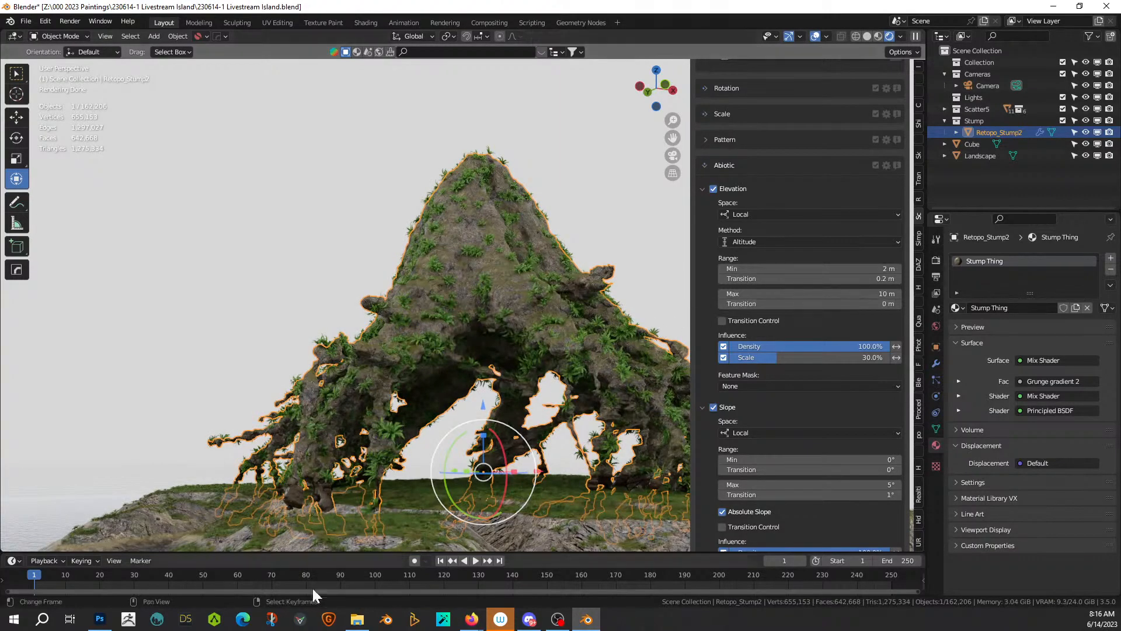
# Step: Turn on viewport display of the Asplenium_Nidus_copy system on the landscape and save the file
pyautogui.scroll(3, 821, 283)
pyautogui.scroll(20, 821, 282)
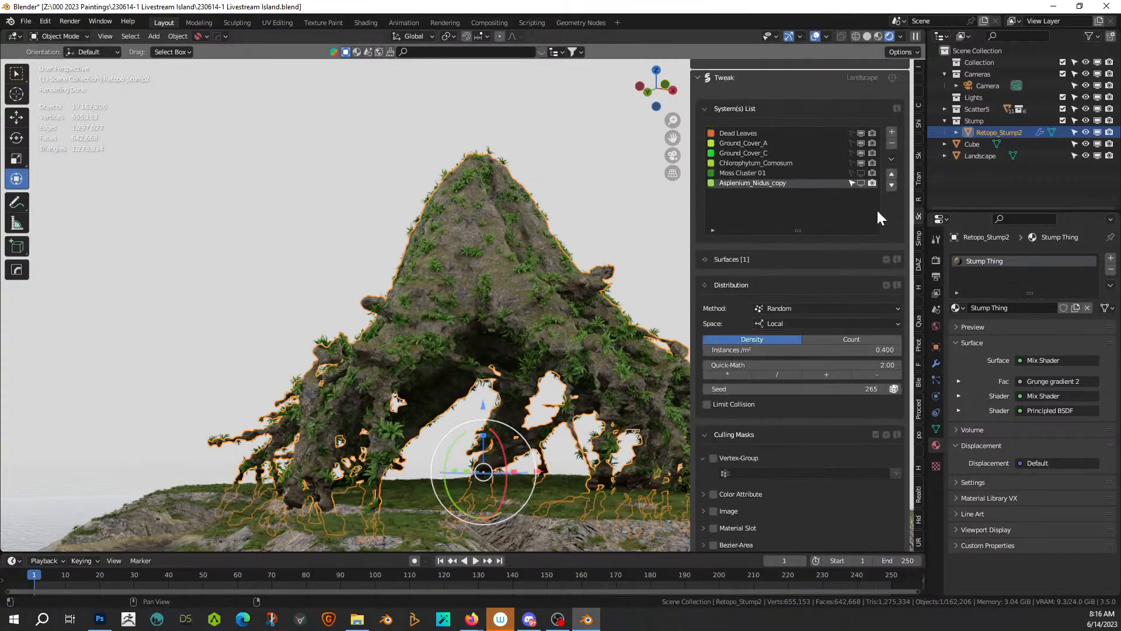
pyautogui.click(861, 183)
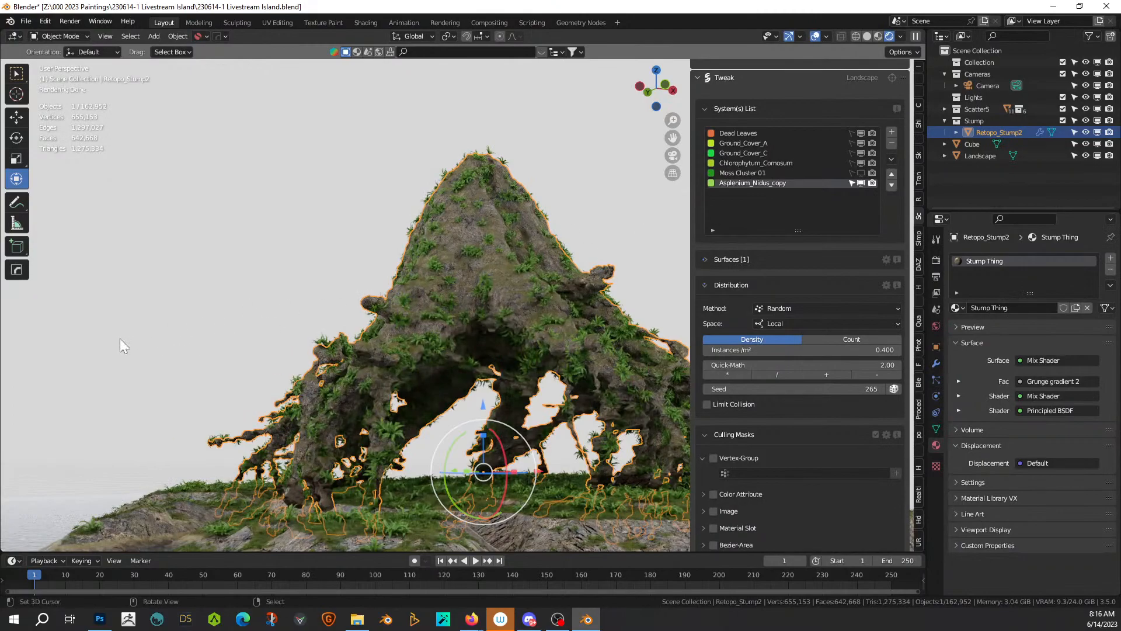
pyautogui.click(253, 345)
pyautogui.scroll(-3, 282, 337)
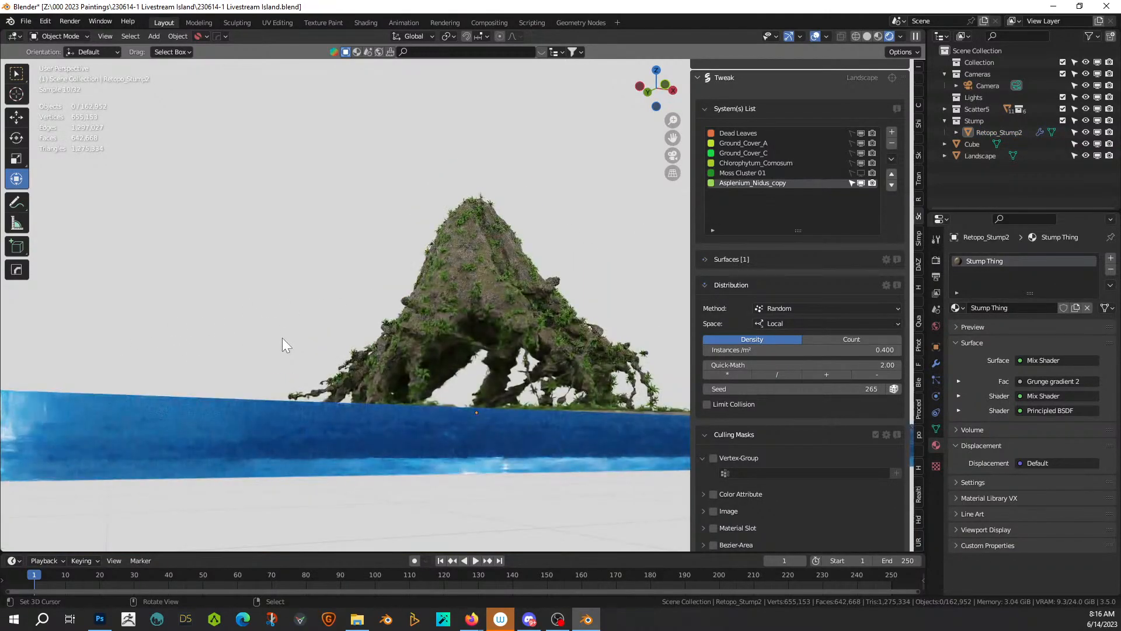
pyautogui.moveTo(311, 334); pyautogui.dragTo(320, 339, button='middle')
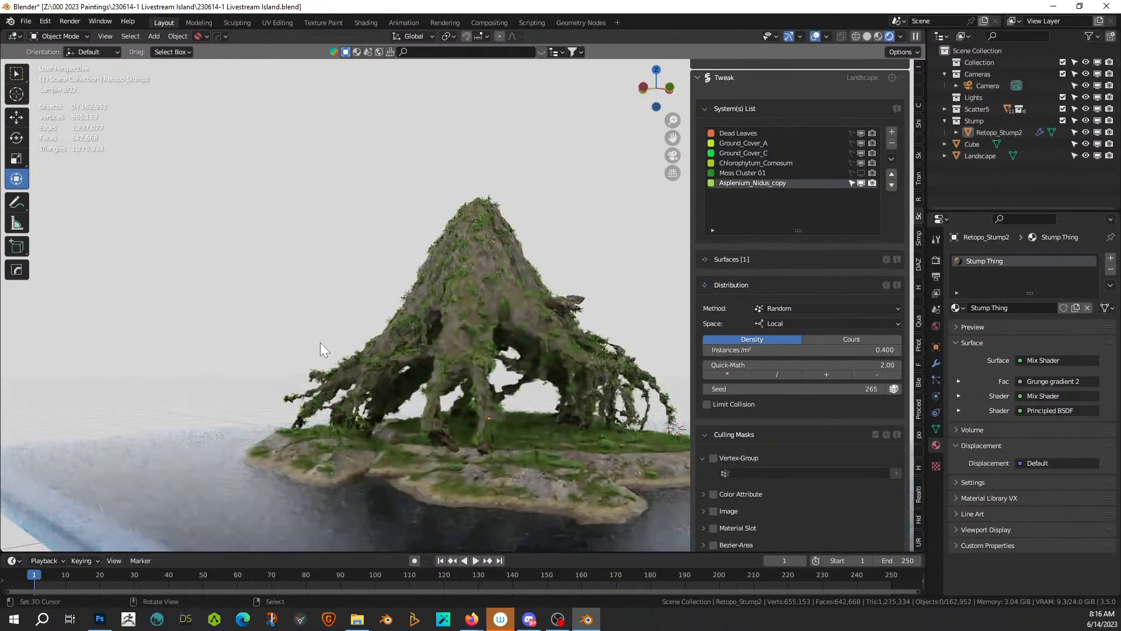
pyautogui.scroll(2, 320, 342)
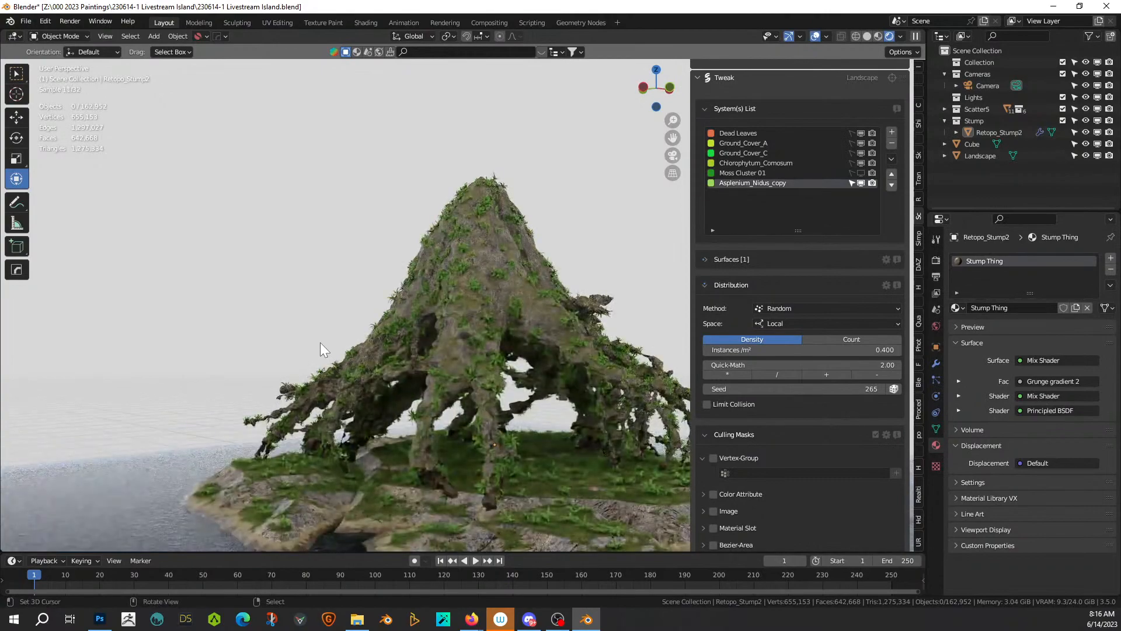
pyautogui.moveTo(320, 343); pyautogui.dragTo(283, 330, button='middle')
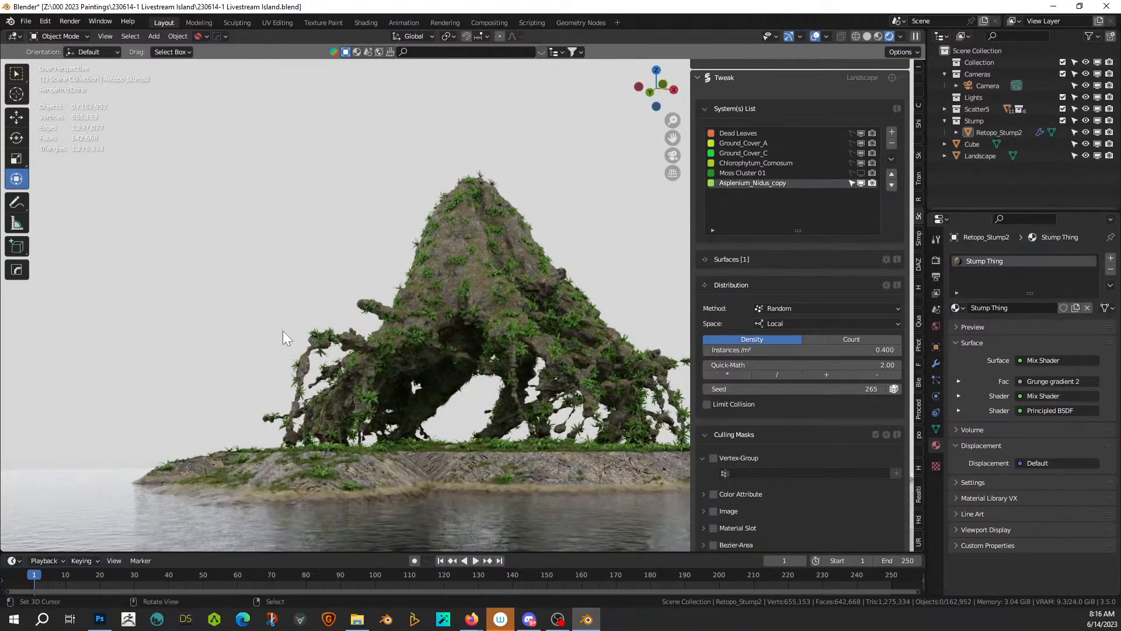
pyautogui.hotkey('ctrl', 's')
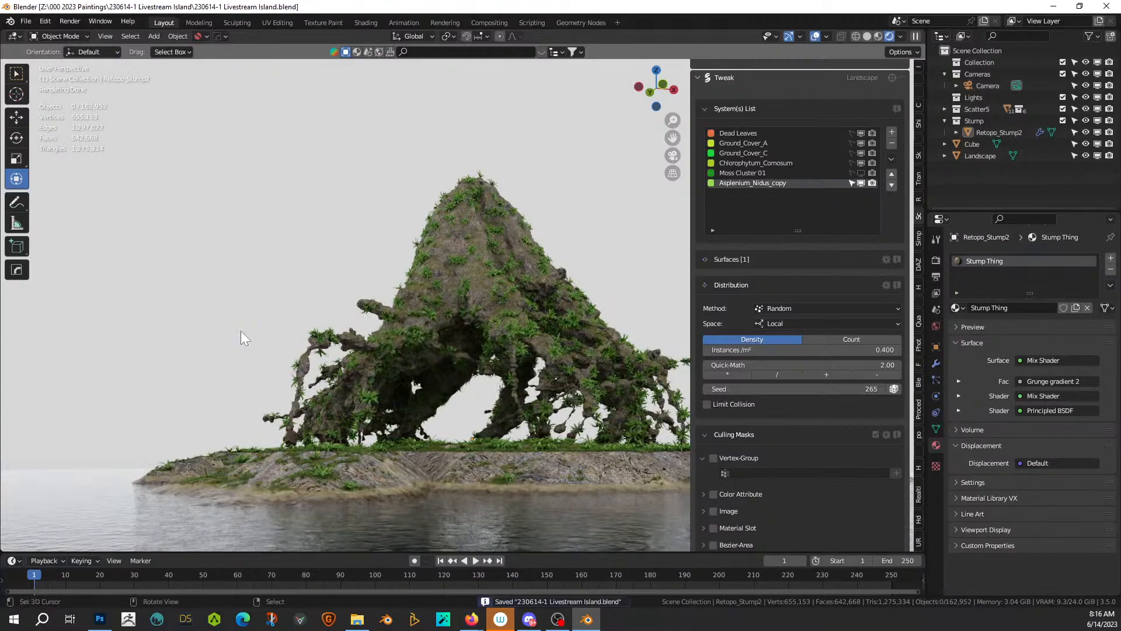
# Step: Hide the Scatter5 collection and isolate Retopo_Stump2 in local view, seen from below in solid shading
pyautogui.click(481, 274)
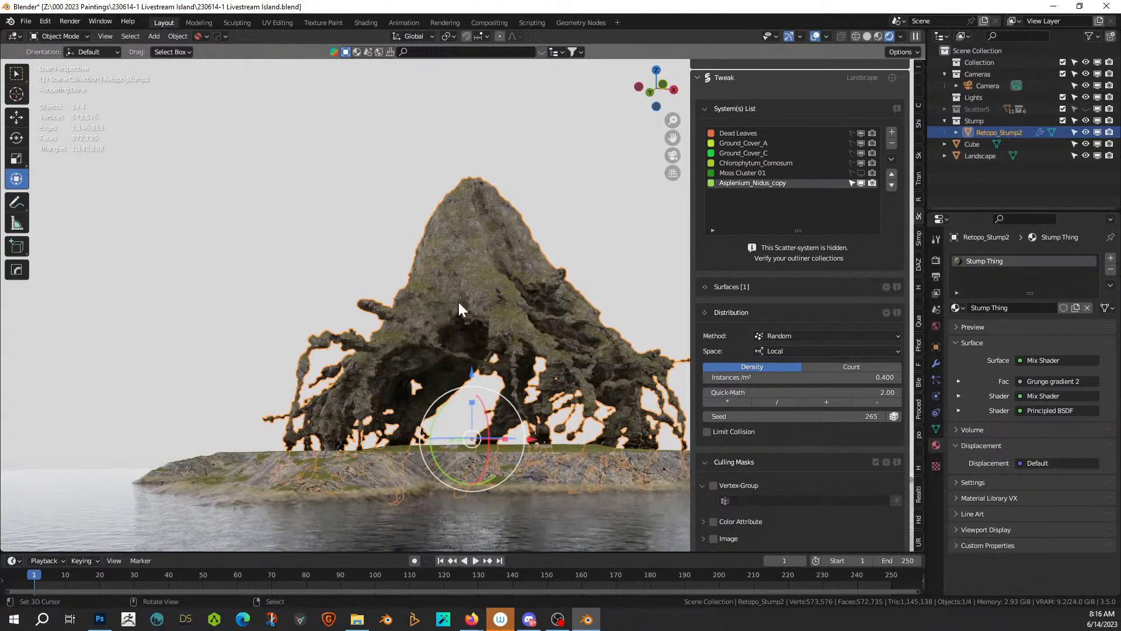
pyautogui.press('KP_Divide')
pyautogui.moveTo(457, 302); pyautogui.dragTo(444, 229, button='middle')
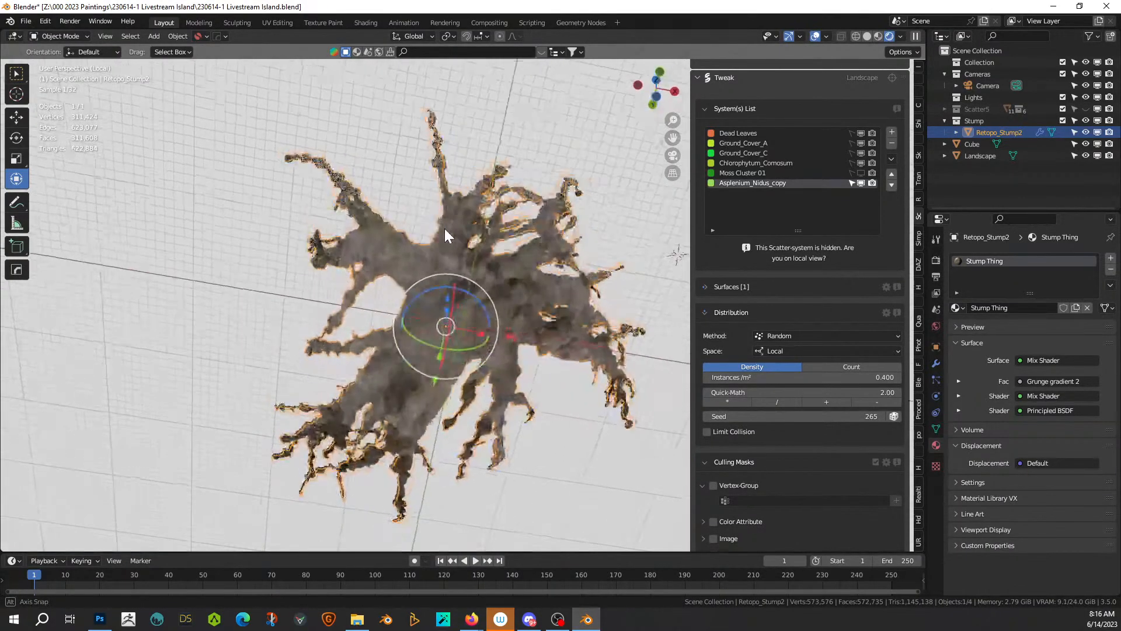
pyautogui.click(867, 36)
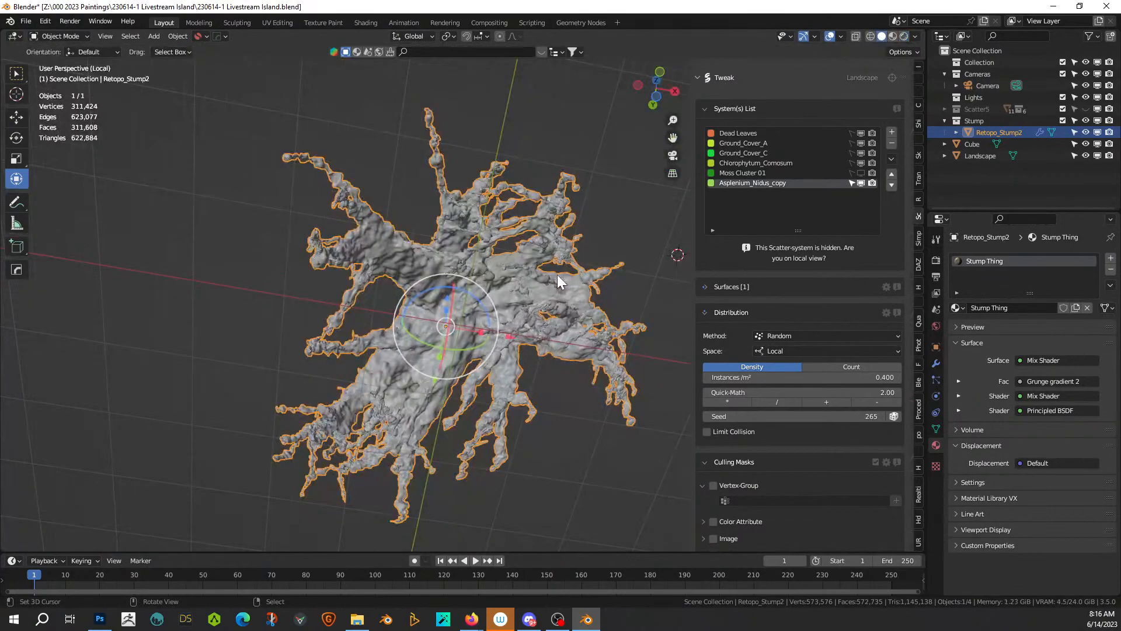
pyautogui.press('KP_7')
pyautogui.press('ctrl+KP_7')
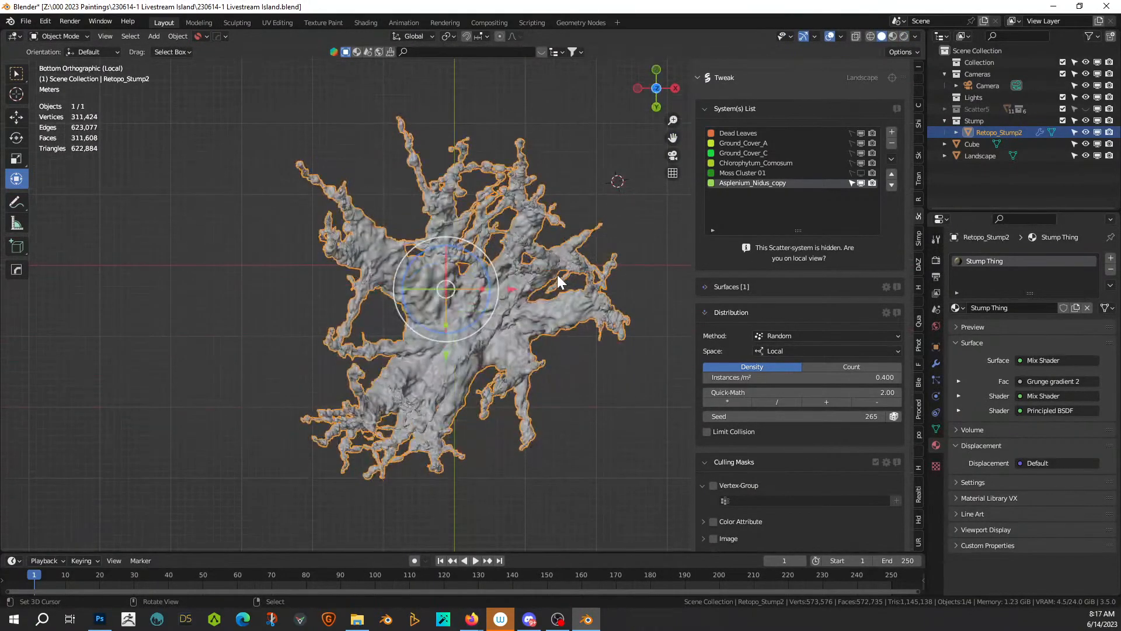
pyautogui.scroll(6, 557, 274)
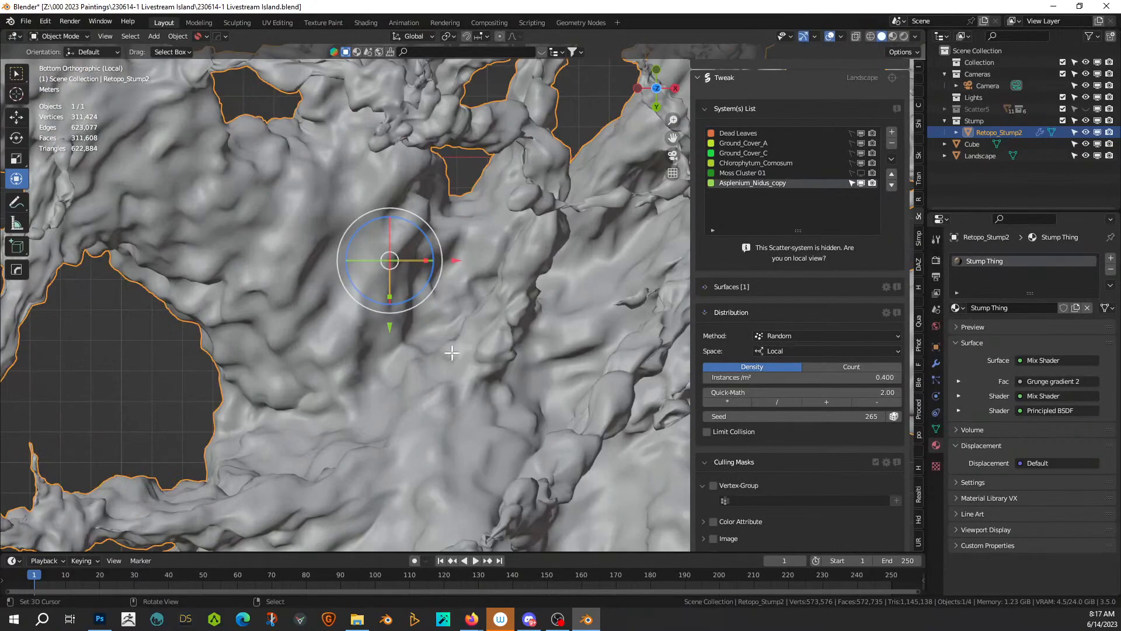
# Step: In Edit Mode, clear the selection and circle-select several small vertex patches spread across the stump's underside, then return to Object Mode
pyautogui.press('Tab')
pyautogui.hotkey('alt', 'a')
pyautogui.press('c')
pyautogui.moveTo(271, 257); pyautogui.dragTo(310, 206)
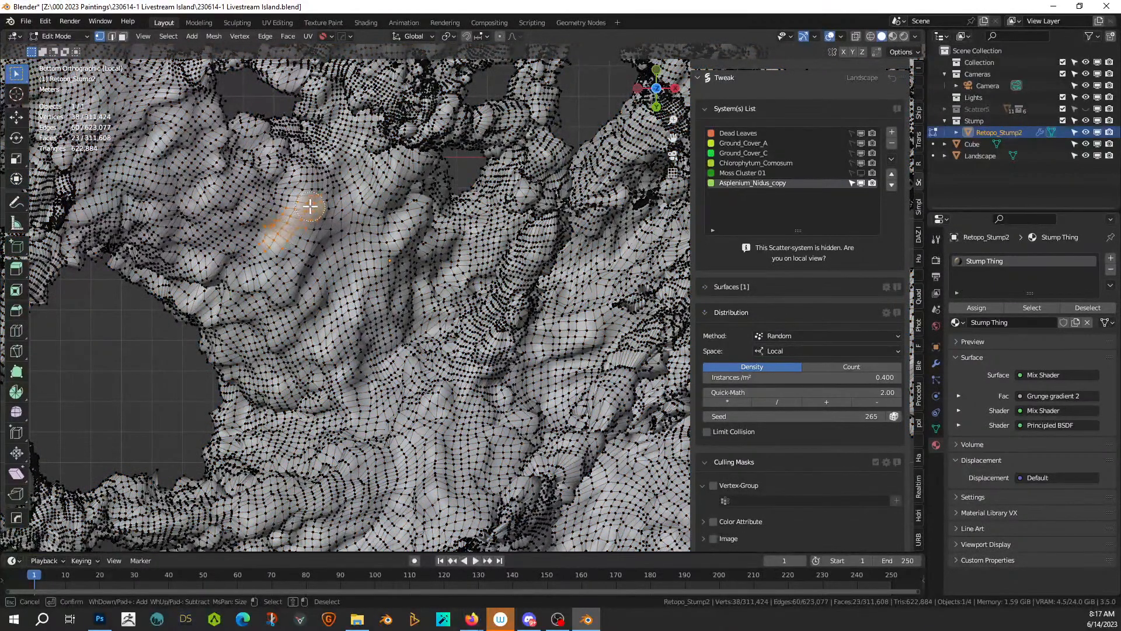
pyautogui.rightClick(310, 205)
pyautogui.press('c')
pyautogui.moveTo(306, 250)
pyautogui.mouseDown()
pyautogui.moveTo(292, 251)
pyautogui.moveTo(325, 193)
pyautogui.moveTo(286, 207)
pyautogui.moveTo(275, 242)
pyautogui.mouseUp()
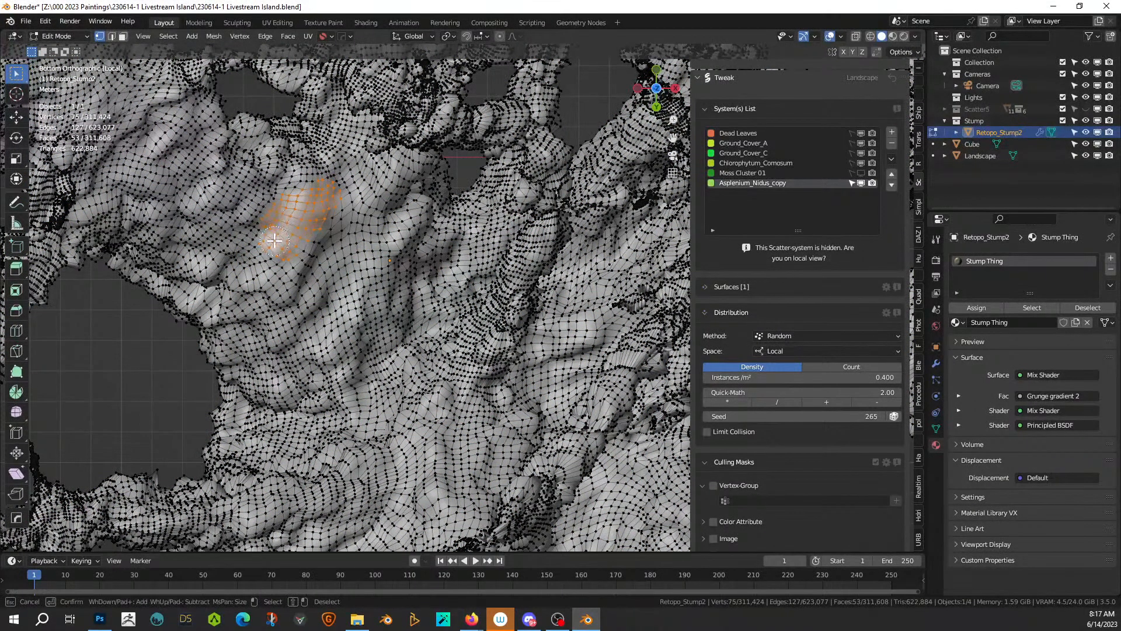
pyautogui.rightClick(334, 268)
pyautogui.scroll(-1, 334, 268)
pyautogui.press('c')
pyautogui.moveTo(441, 435)
pyautogui.mouseDown()
pyautogui.moveTo(397, 447)
pyautogui.moveTo(407, 424)
pyautogui.moveTo(444, 429)
pyautogui.mouseUp()
pyautogui.rightClick(448, 423)
pyautogui.scroll(-1, 448, 423)
pyautogui.keyDown('shift'); pyautogui.moveTo(447, 424); pyautogui.dragTo(260, 365, button='middle'); pyautogui.keyUp('shift')
pyautogui.press('c')
pyautogui.moveTo(454, 412)
pyautogui.mouseDown()
pyautogui.moveTo(413, 411)
pyautogui.moveTo(433, 397)
pyautogui.mouseUp()
pyautogui.rightClick(434, 397)
pyautogui.moveTo(433, 397)
pyautogui.mouseDown(button='middle')
pyautogui.moveTo(553, 428)
pyautogui.moveTo(445, 384)
pyautogui.mouseUp(button='middle')
pyautogui.press('c')
pyautogui.moveTo(496, 231)
pyautogui.mouseDown()
pyautogui.moveTo(534, 223)
pyautogui.moveTo(540, 237)
pyautogui.moveTo(495, 221)
pyautogui.moveTo(467, 229)
pyautogui.moveTo(520, 211)
pyautogui.mouseUp()
pyautogui.rightClick(527, 266)
pyautogui.moveTo(527, 266); pyautogui.dragTo(260, 251, button='middle')
pyautogui.press('c')
pyautogui.moveTo(260, 251)
pyautogui.mouseDown()
pyautogui.moveTo(292, 245)
pyautogui.moveTo(248, 260)
pyautogui.mouseUp()
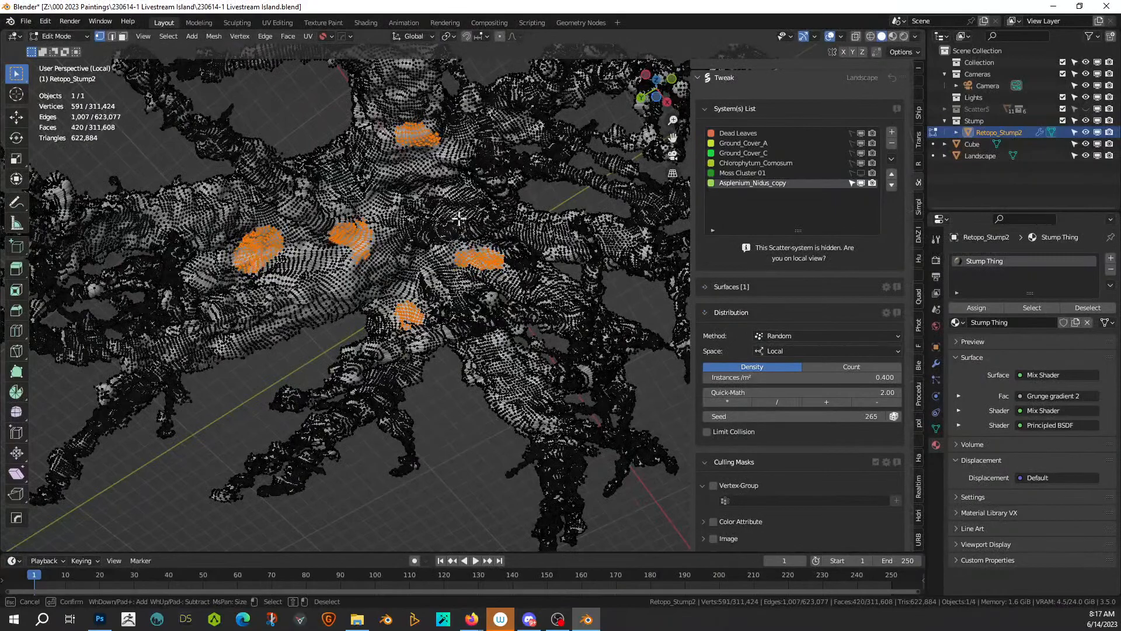
pyautogui.rightClick(494, 258)
pyautogui.moveTo(494, 259); pyautogui.dragTo(405, 349, button='middle')
pyautogui.press('c')
pyautogui.moveTo(408, 345); pyautogui.dragTo(424, 330)
pyautogui.rightClick(494, 310)
pyautogui.moveTo(494, 309)
pyautogui.mouseDown(button='middle')
pyautogui.moveTo(403, 390)
pyautogui.moveTo(366, 370)
pyautogui.moveTo(327, 383)
pyautogui.moveTo(295, 196)
pyautogui.mouseUp(button='middle')
pyautogui.moveTo(289, 155); pyautogui.dragTo(422, 377, button='middle')
pyautogui.press('Tab')
# Step: Run Random Flow's Random Cables on the stump and set the origin seed to 2
pyautogui.scroll(-4, 422, 380)
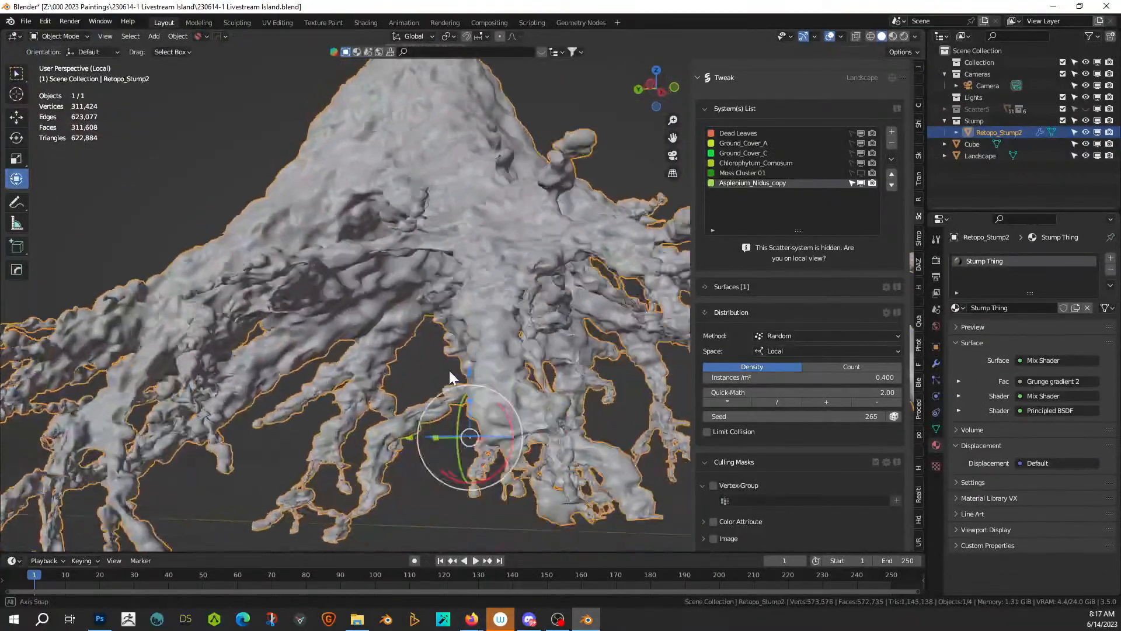
pyautogui.hotkey('shift', 'q')
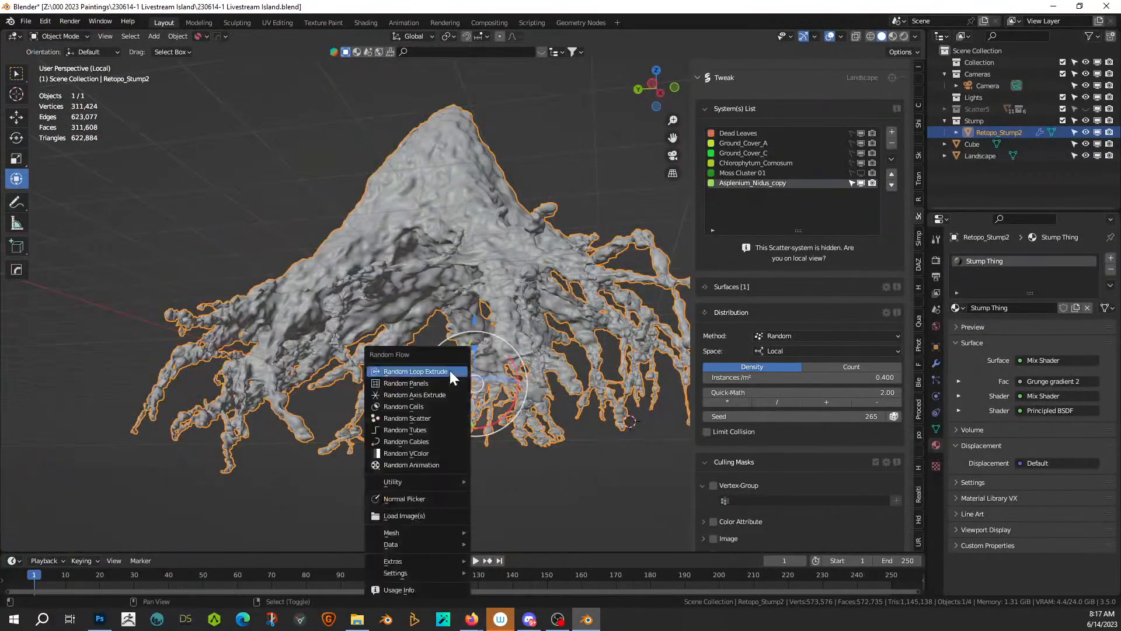
pyautogui.click(427, 441)
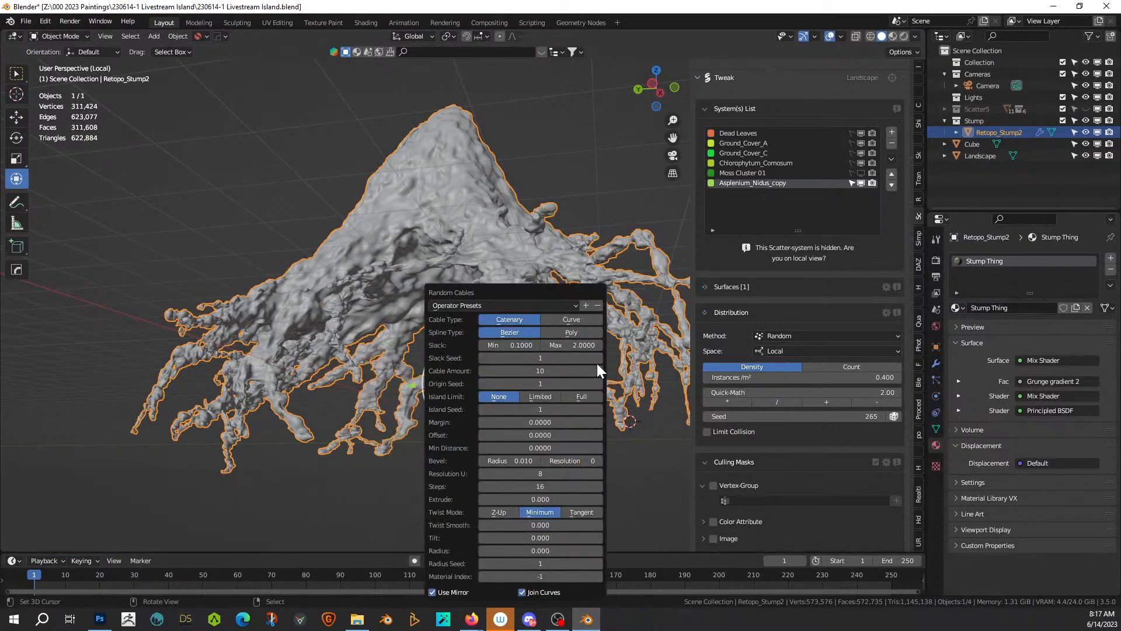
pyautogui.click(597, 383)
pyautogui.moveTo(535, 287); pyautogui.dragTo(261, 151)
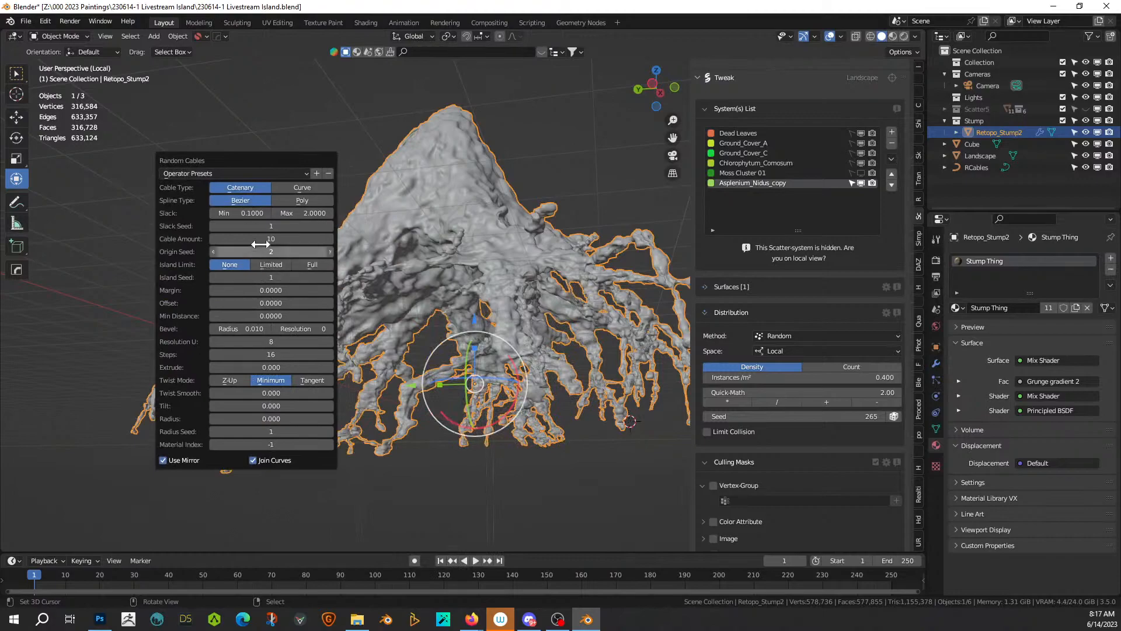
# Step: Set the cable amount to 50 and the cables' bevel radius to 0.025
pyautogui.click(281, 236)
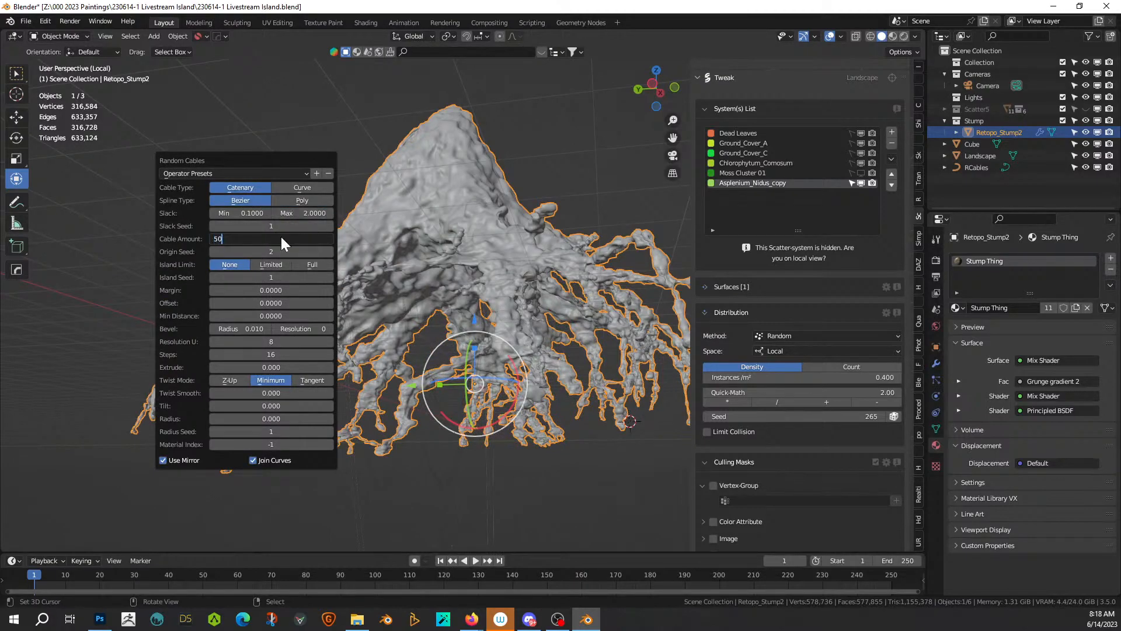
pyautogui.press('Return')
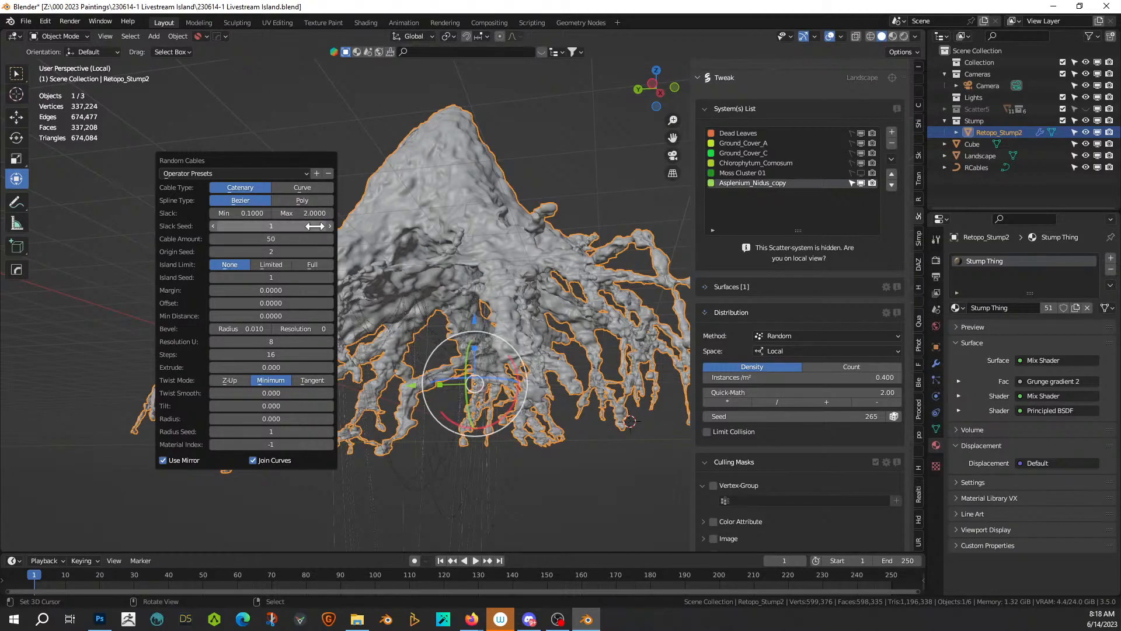
pyautogui.click(248, 328)
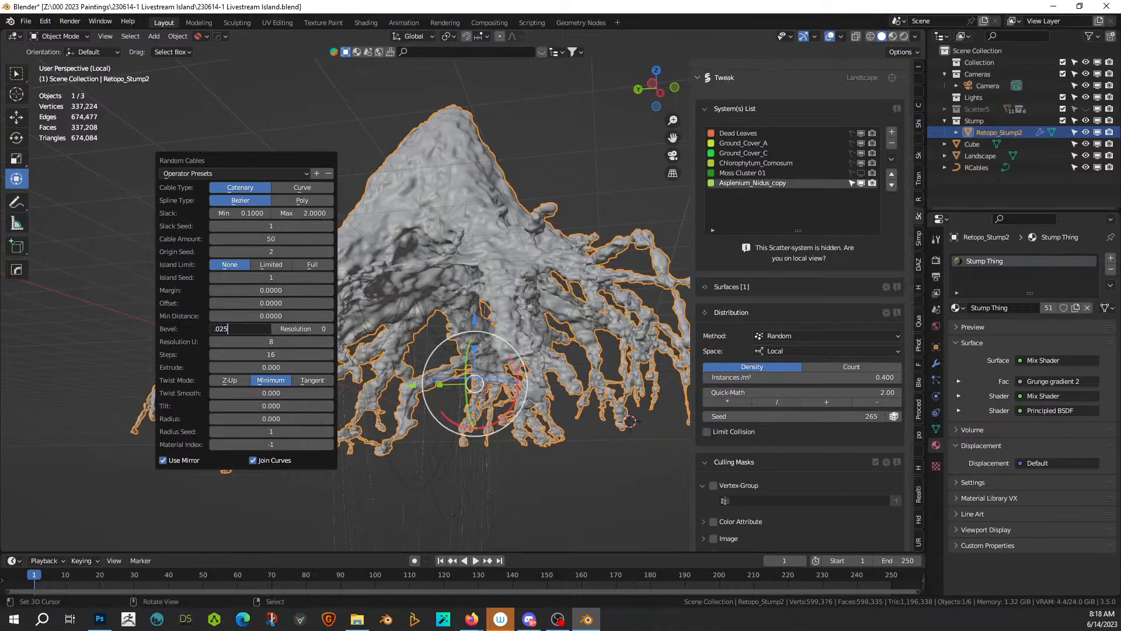
pyautogui.press('Return')
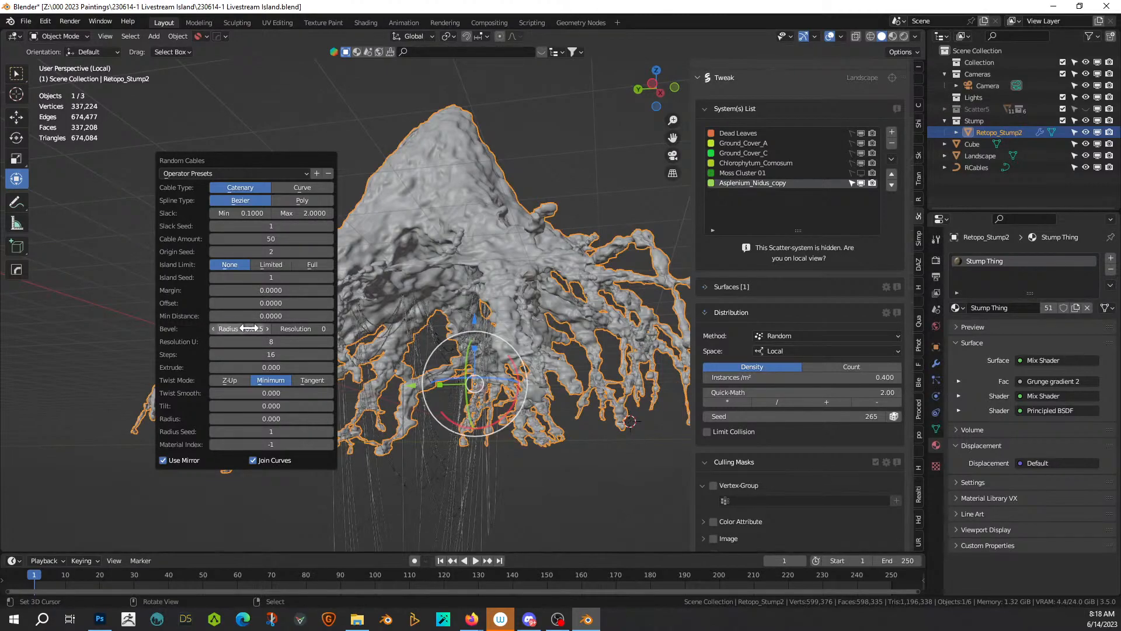
# Step: Try larger maximum slack values for the random cables, first 5 and finally 7
pyautogui.click(301, 214)
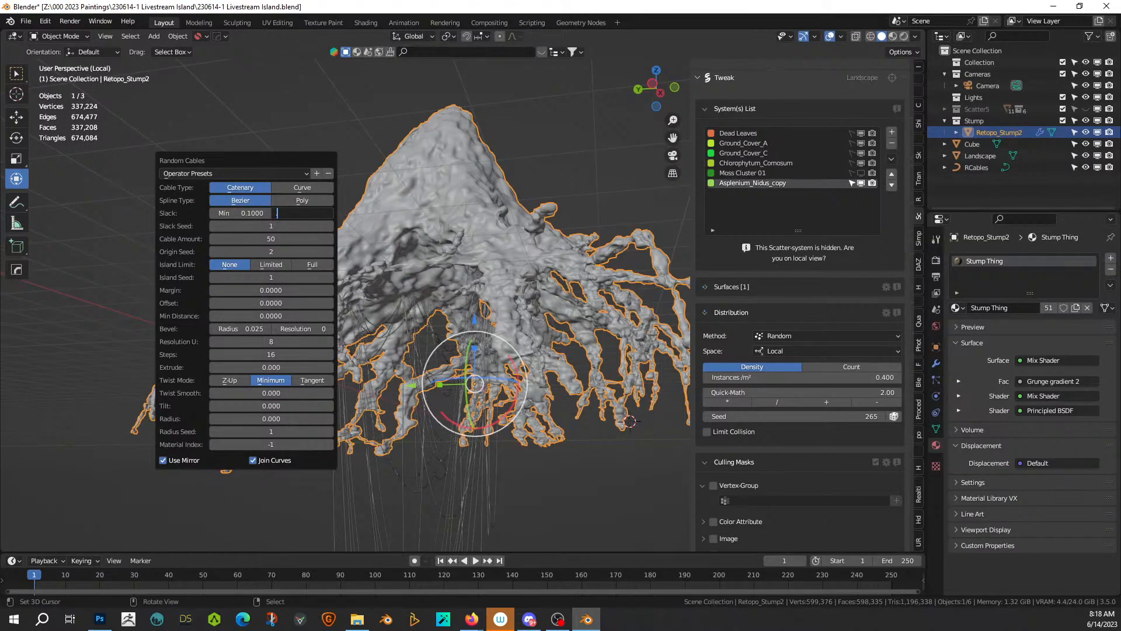
pyautogui.press('Return')
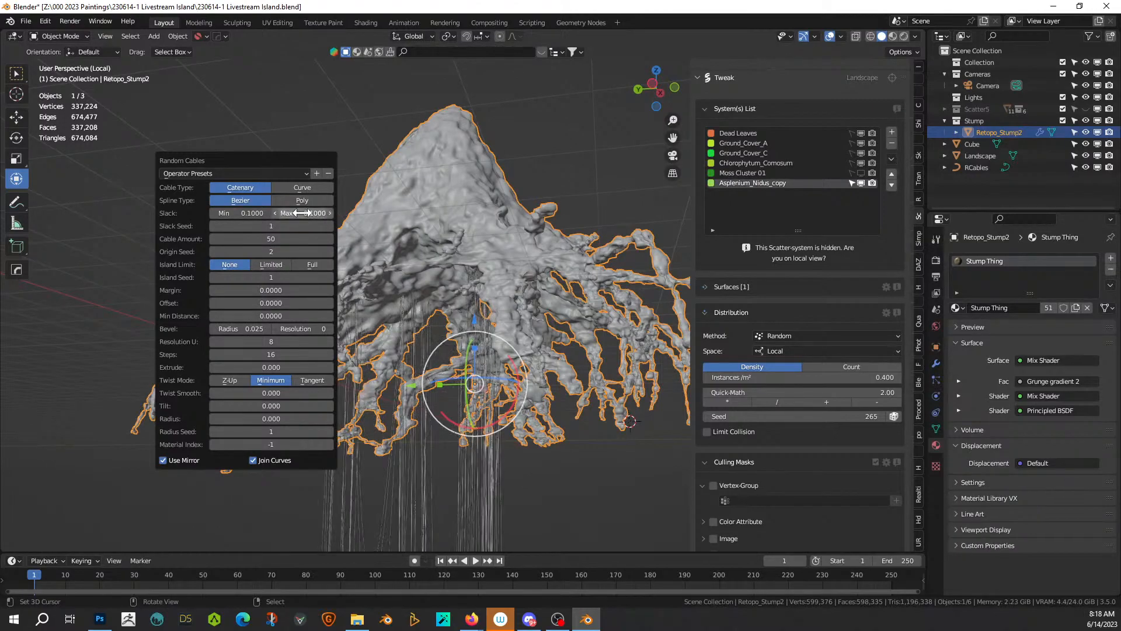
pyautogui.click(301, 213)
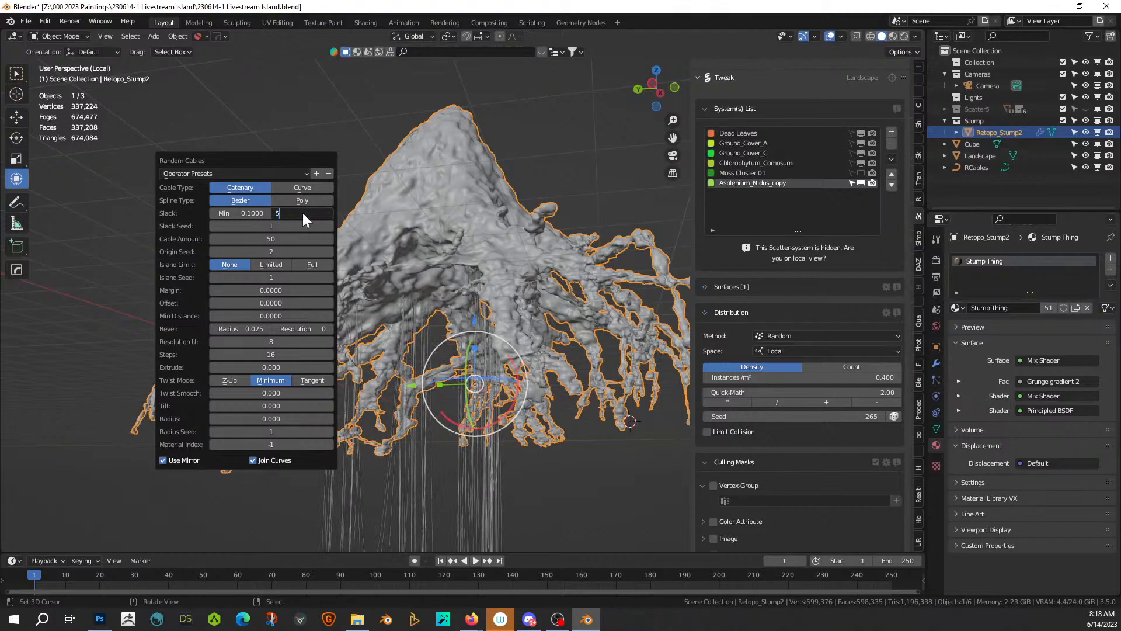
pyautogui.press('Return')
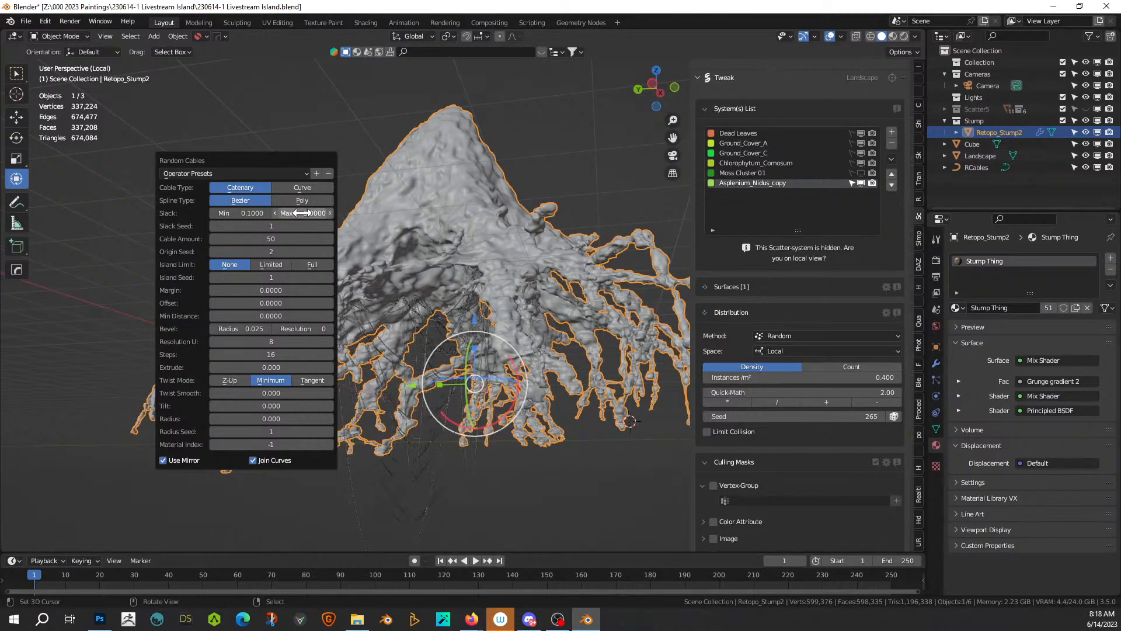
pyautogui.click(302, 213)
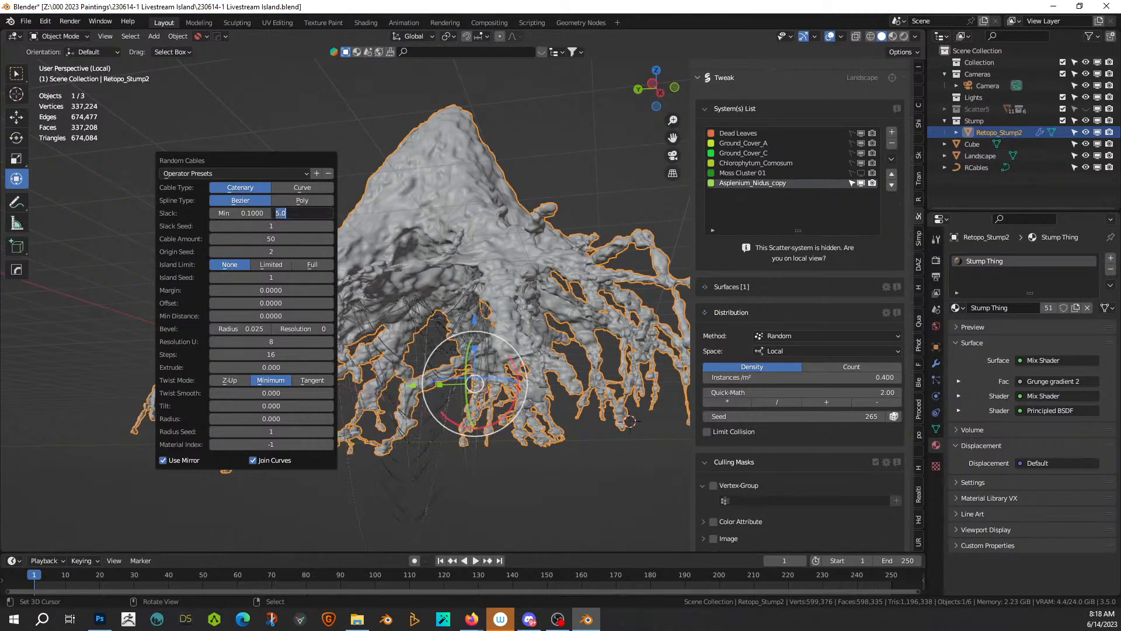
pyautogui.write('7')
pyautogui.press('Return')
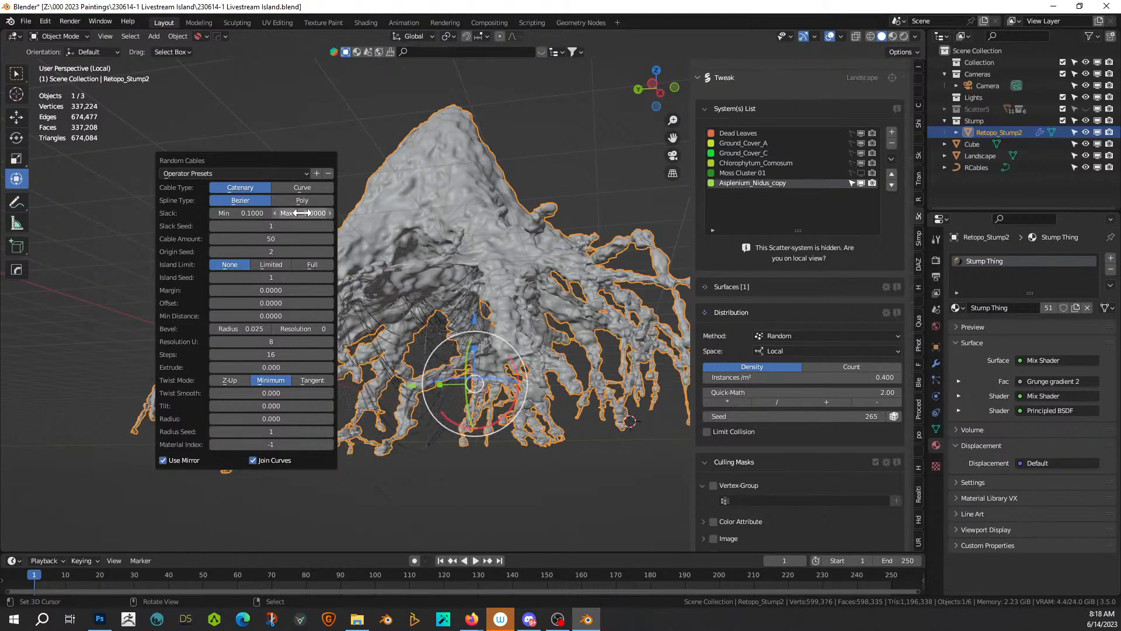
# Step: Set the random cables' amount to 100
pyautogui.click(431, 175)
pyautogui.moveTo(431, 175); pyautogui.dragTo(507, 201, button='middle')
pyautogui.scroll(3, 479, 248)
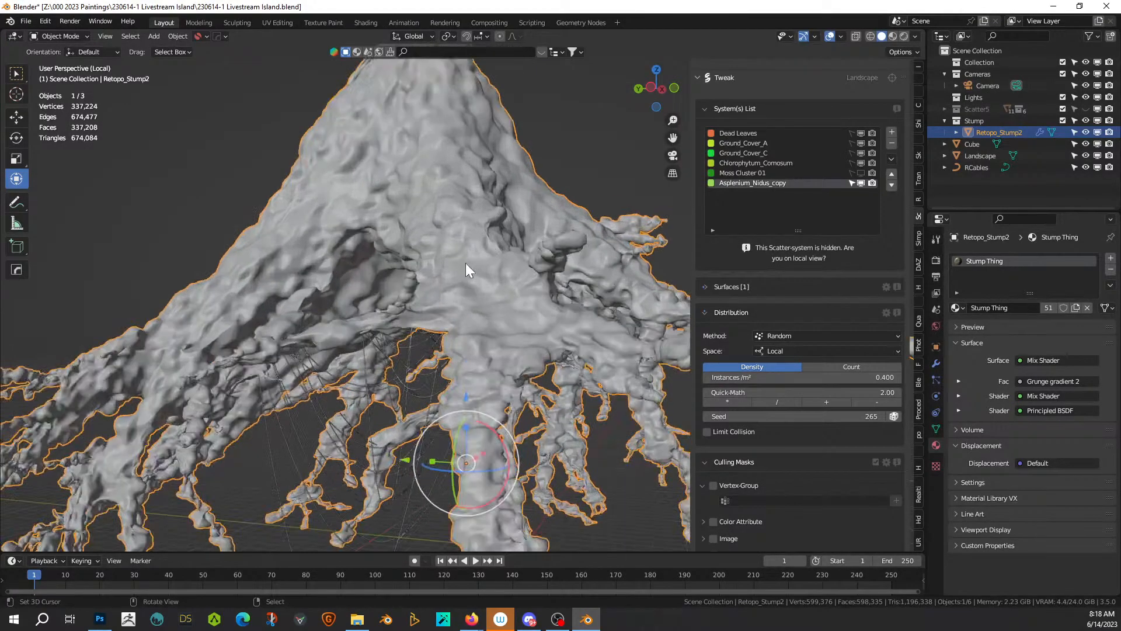
pyautogui.moveTo(432, 283)
pyautogui.mouseDown(button='middle')
pyautogui.moveTo(448, 264)
pyautogui.moveTo(428, 263)
pyautogui.moveTo(449, 271)
pyautogui.mouseUp(button='middle')
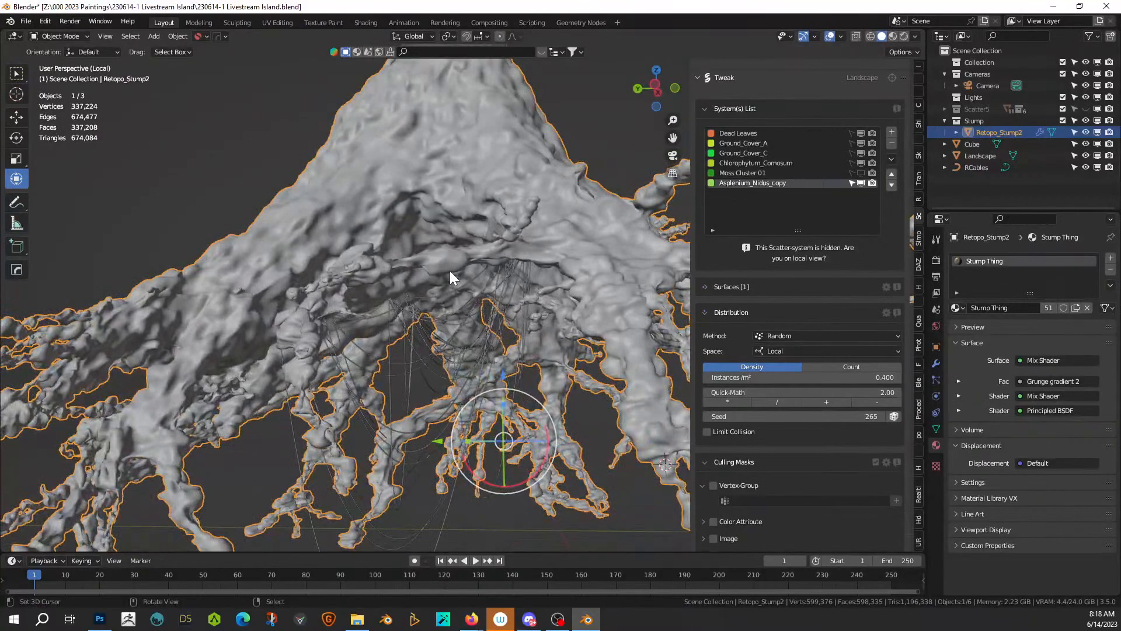
pyautogui.press('F9')
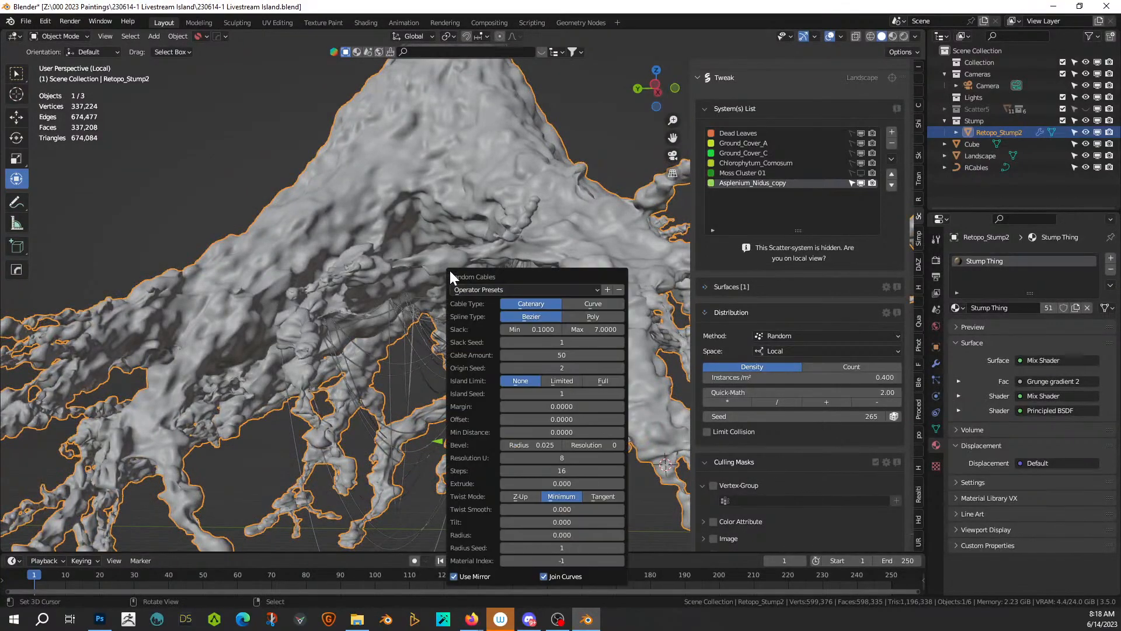
pyautogui.click(556, 354)
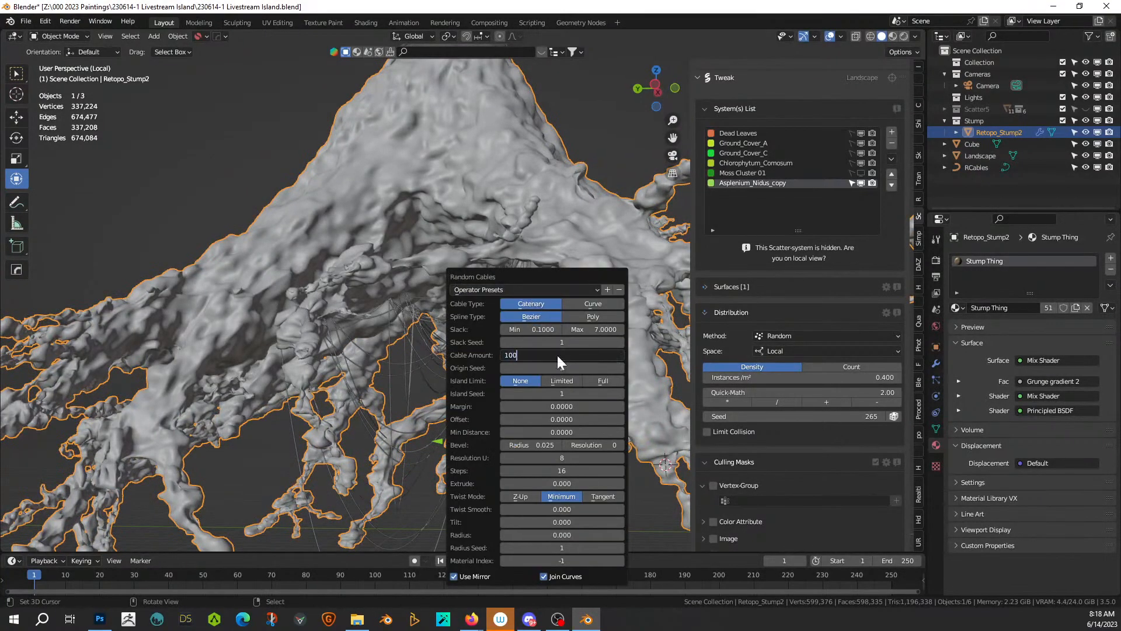
pyautogui.press('Return')
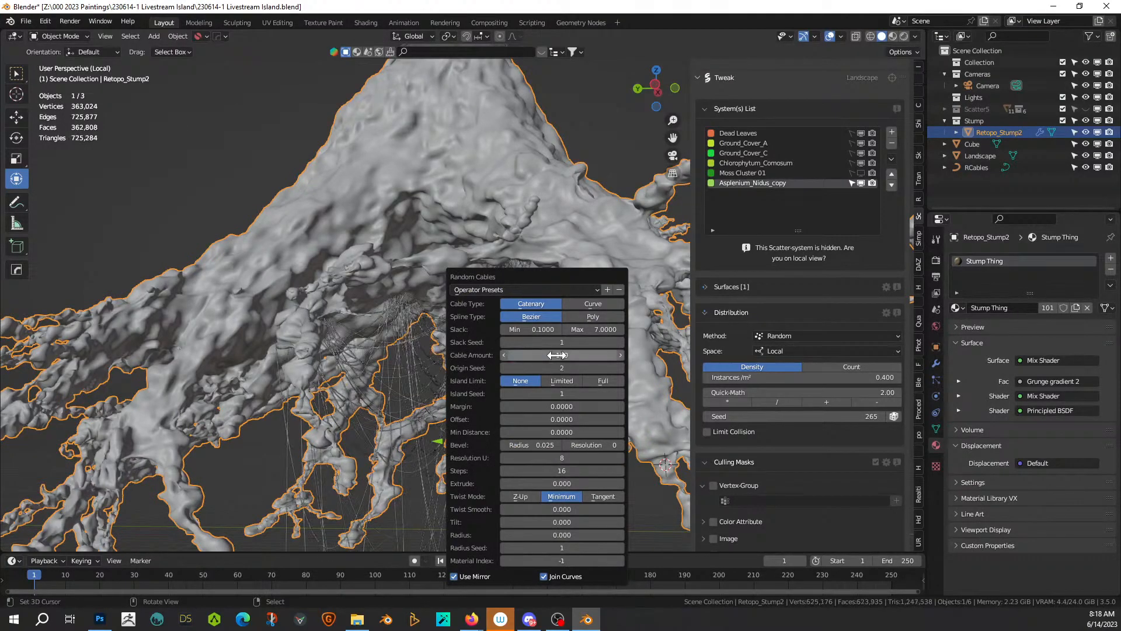
# Step: Set the random cables' slack range to a minimum of 3 and a maximum of 10
pyautogui.moveTo(189, 246); pyautogui.dragTo(33, 274, button='middle')
pyautogui.scroll(-3, 221, 313)
pyautogui.scroll(-1, 220, 314)
pyautogui.moveTo(220, 313); pyautogui.dragTo(131, 301, button='middle')
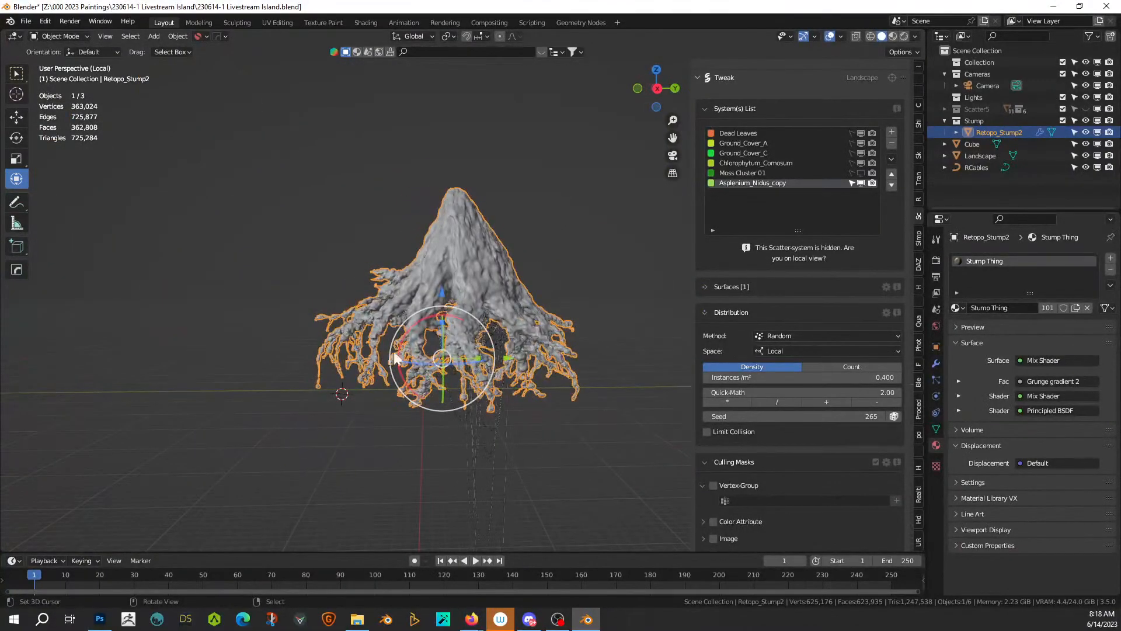
pyautogui.scroll(-3, 374, 353)
pyautogui.moveTo(422, 355); pyautogui.dragTo(662, 318, button='middle')
pyautogui.scroll(5, 377, 348)
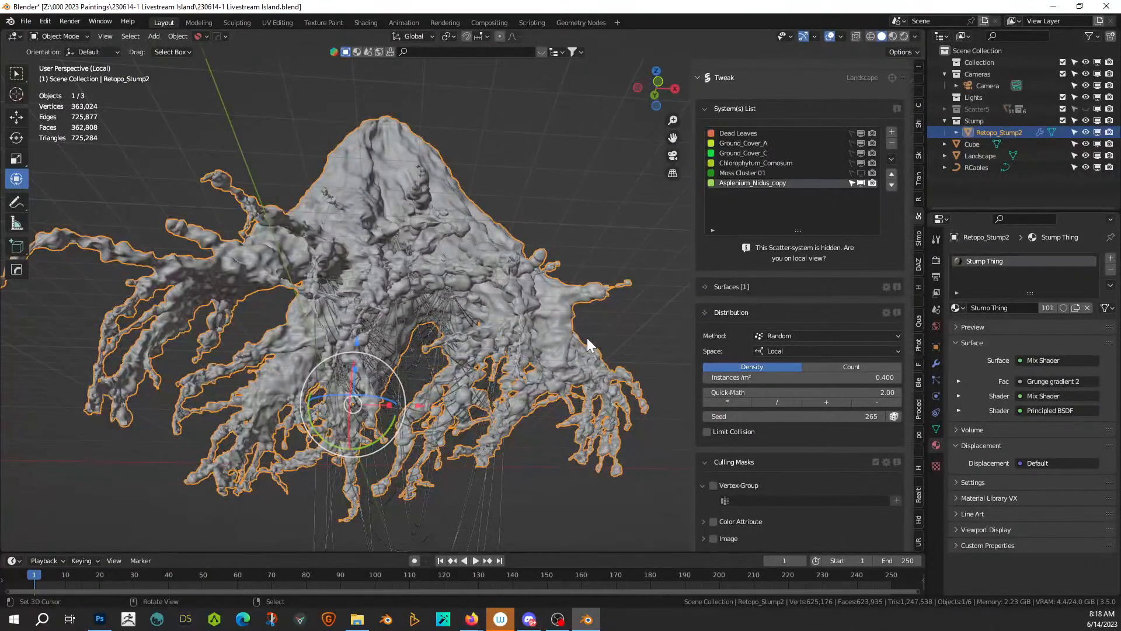
pyautogui.press('F9')
pyautogui.click(733, 345)
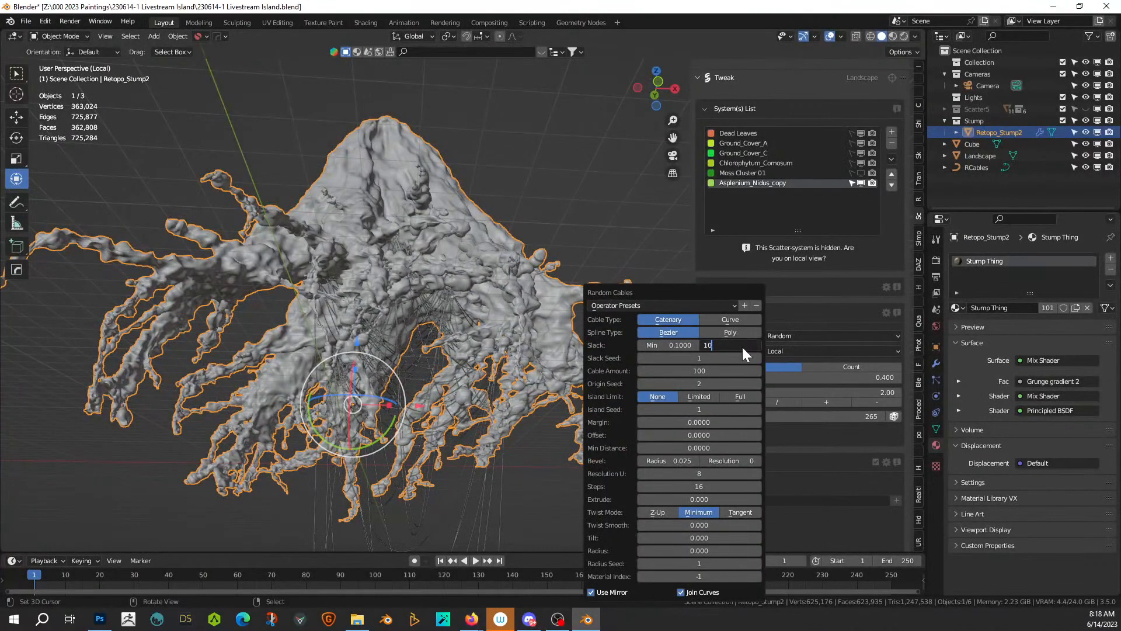
pyautogui.press('Return')
pyautogui.click(698, 345)
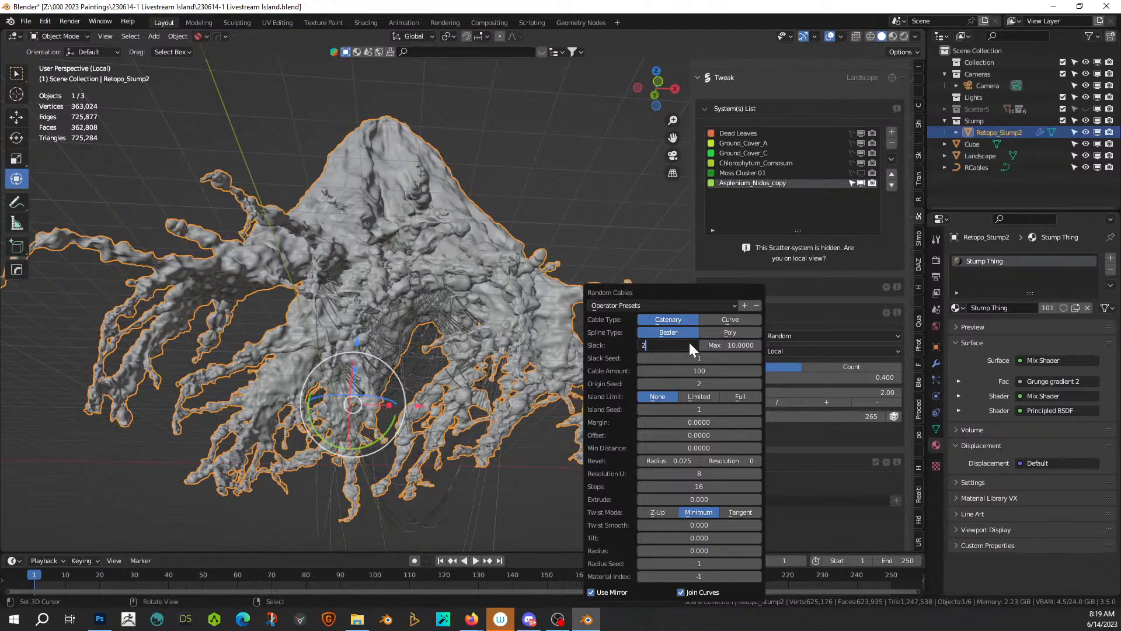
pyautogui.press('Return')
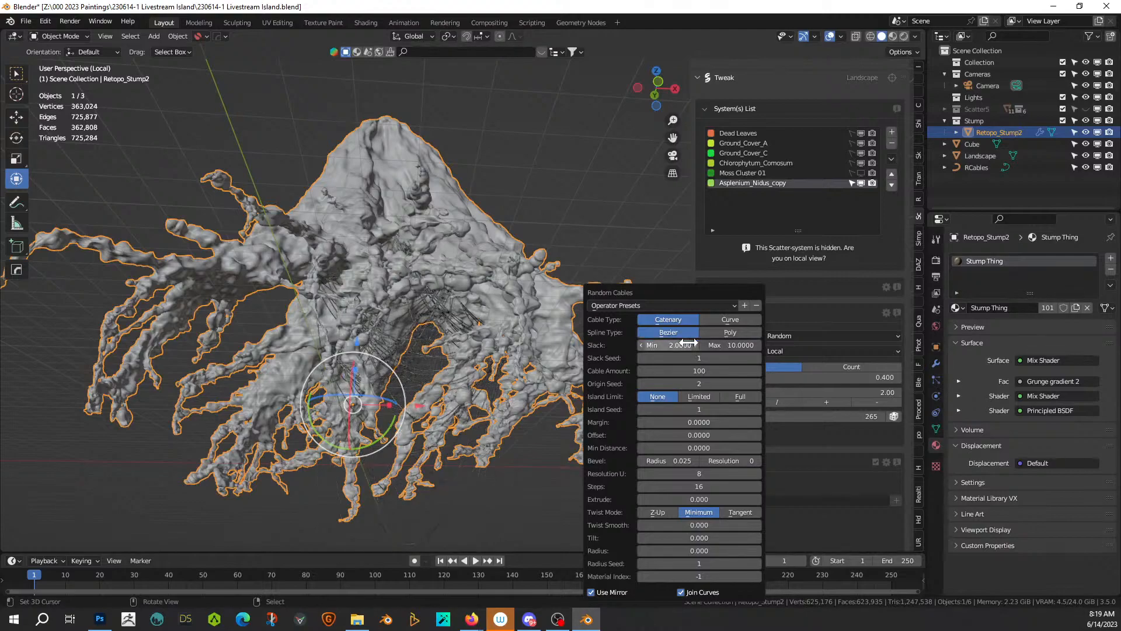
pyautogui.click(688, 345)
pyautogui.press('Return')
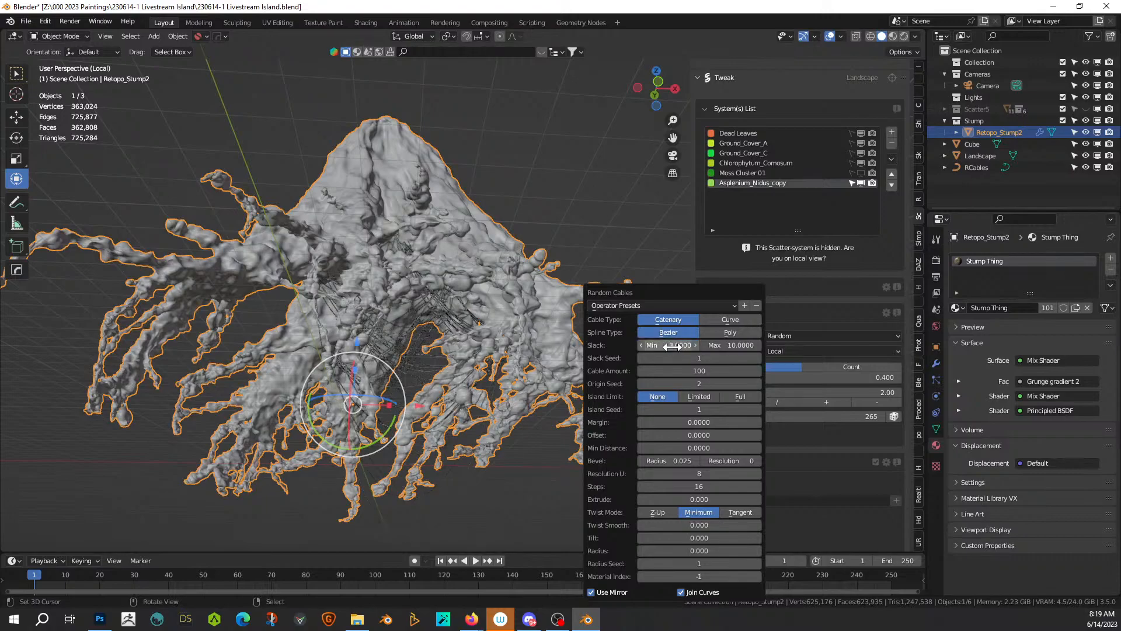
# Step: Leave local view, select the RCables curves under the stump, and save the file
pyautogui.moveTo(422, 231); pyautogui.dragTo(404, 250, button='middle')
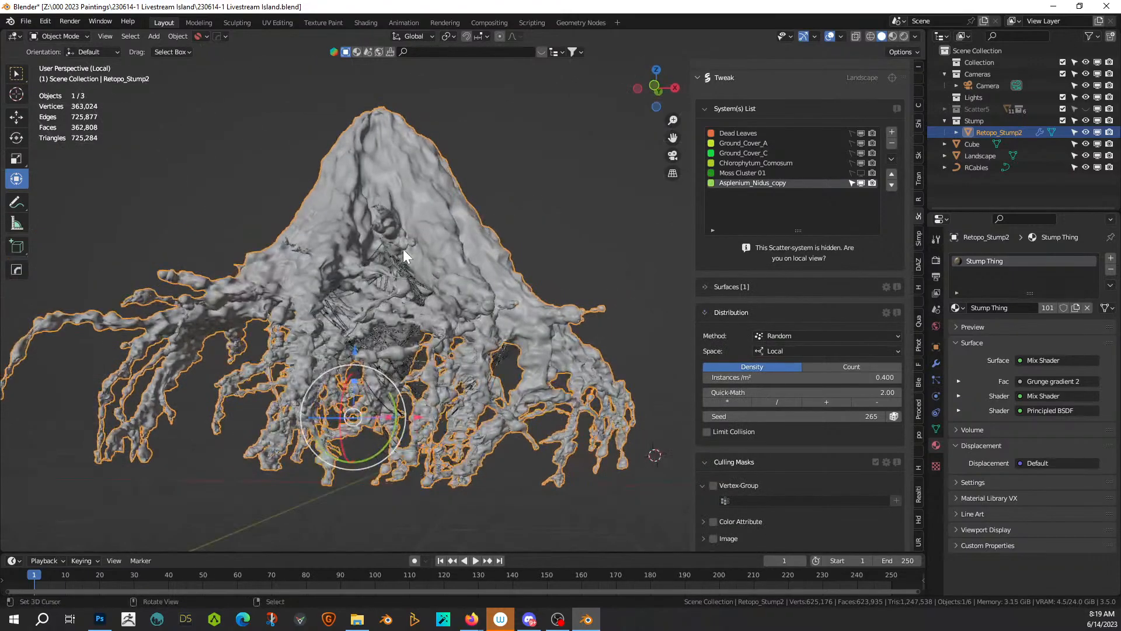
pyautogui.press('KP_Divide')
pyautogui.scroll(4, 455, 289)
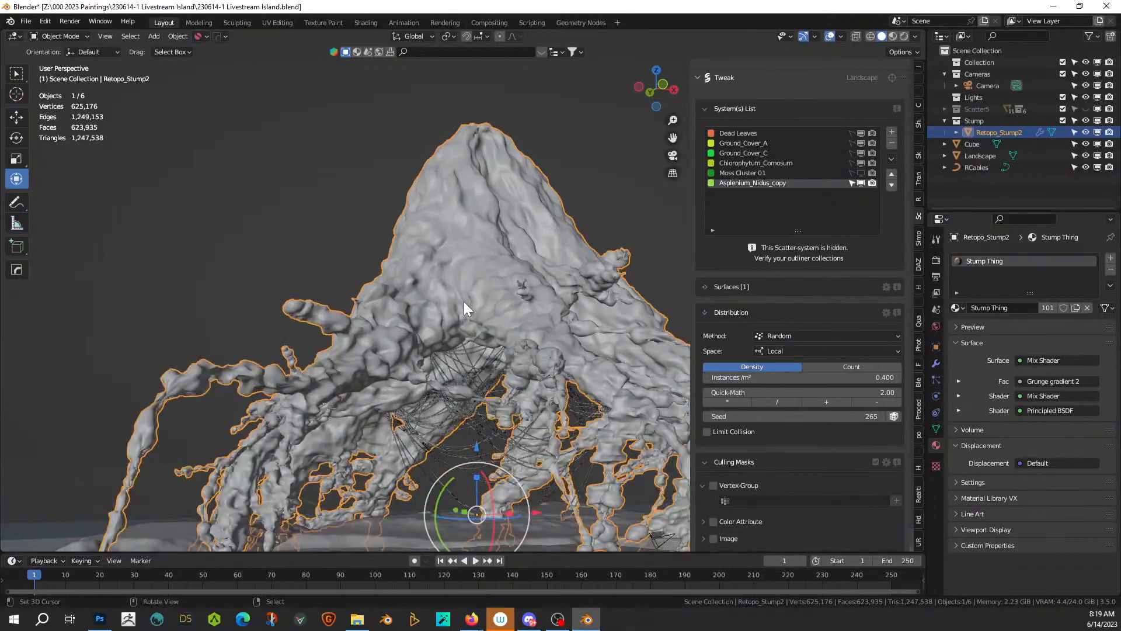
pyautogui.moveTo(433, 299); pyautogui.dragTo(354, 284, button='middle')
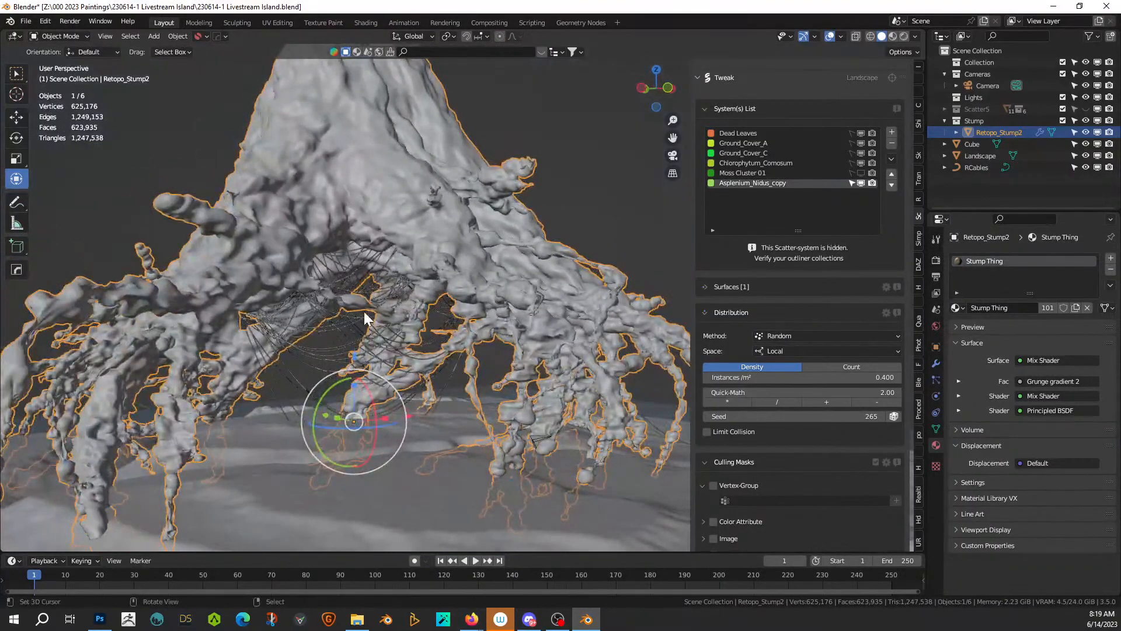
pyautogui.keyDown('shift'); pyautogui.click(357, 275); pyautogui.keyUp('shift')
pyautogui.press('KP_Decimal')
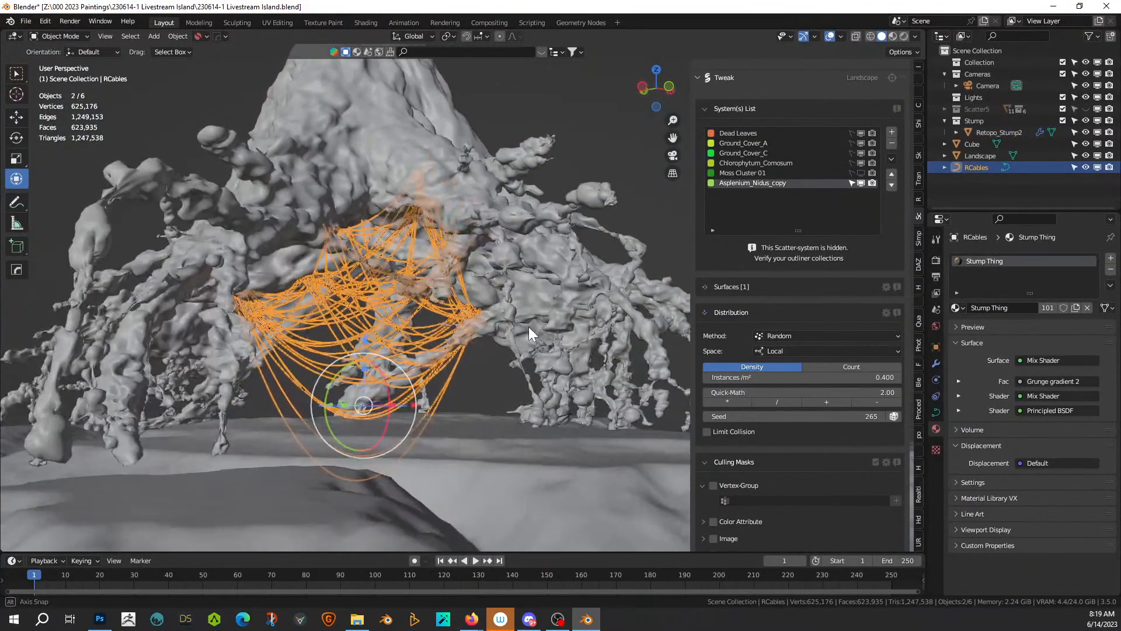
pyautogui.hotkey('ctrl', 's')
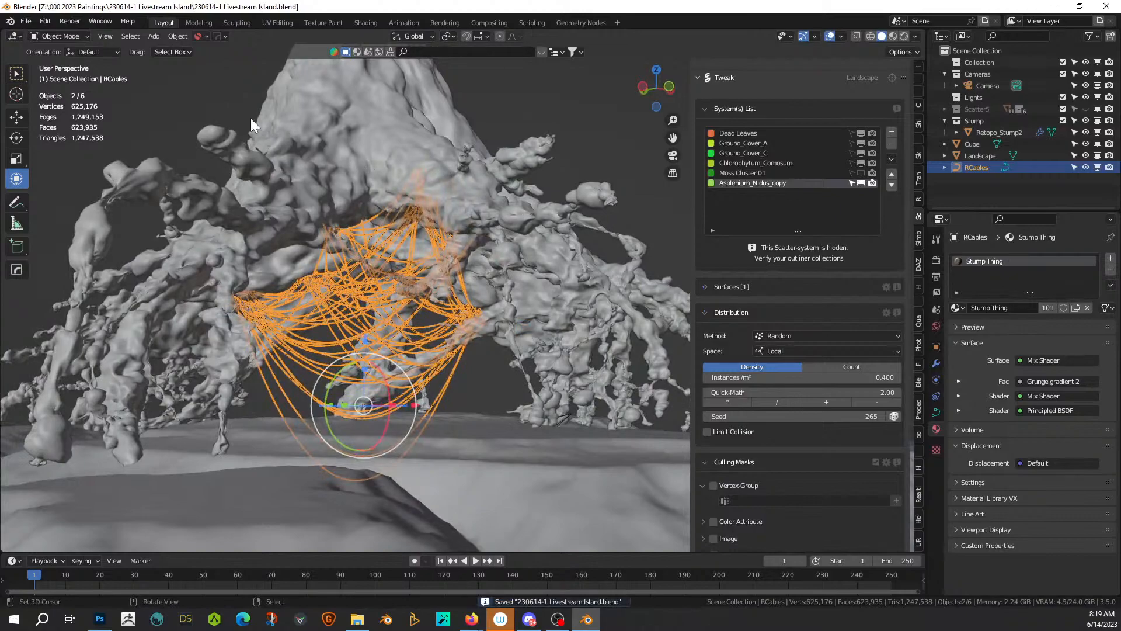
# Step: Switch to rendered shading and examine how the cables hang beneath the stump
pyautogui.click(226, 113)
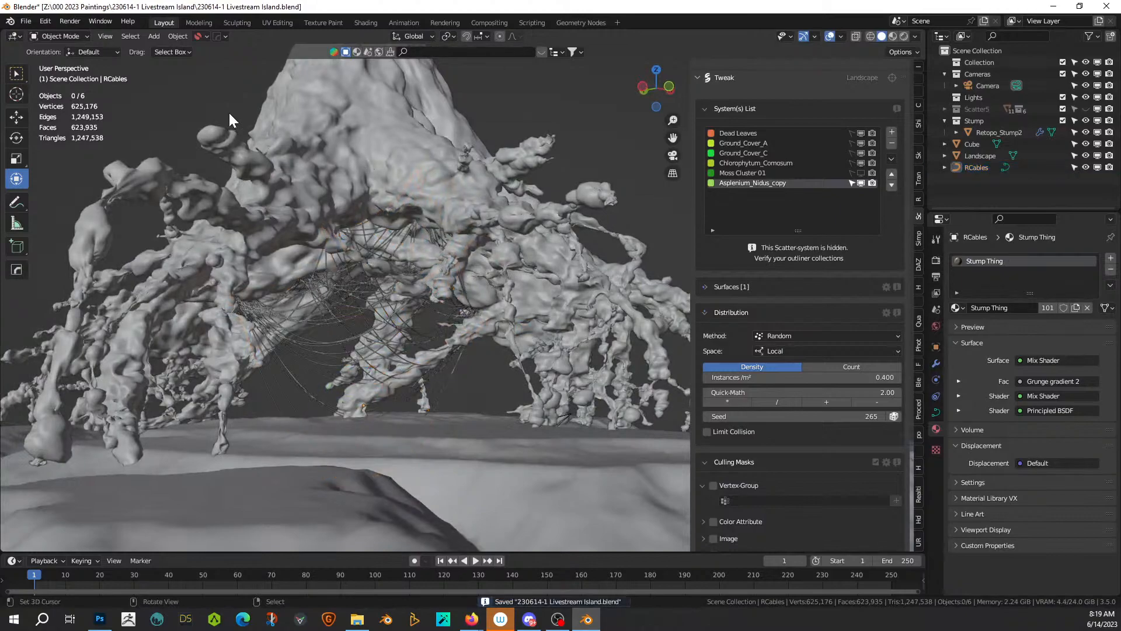
pyautogui.click(903, 36)
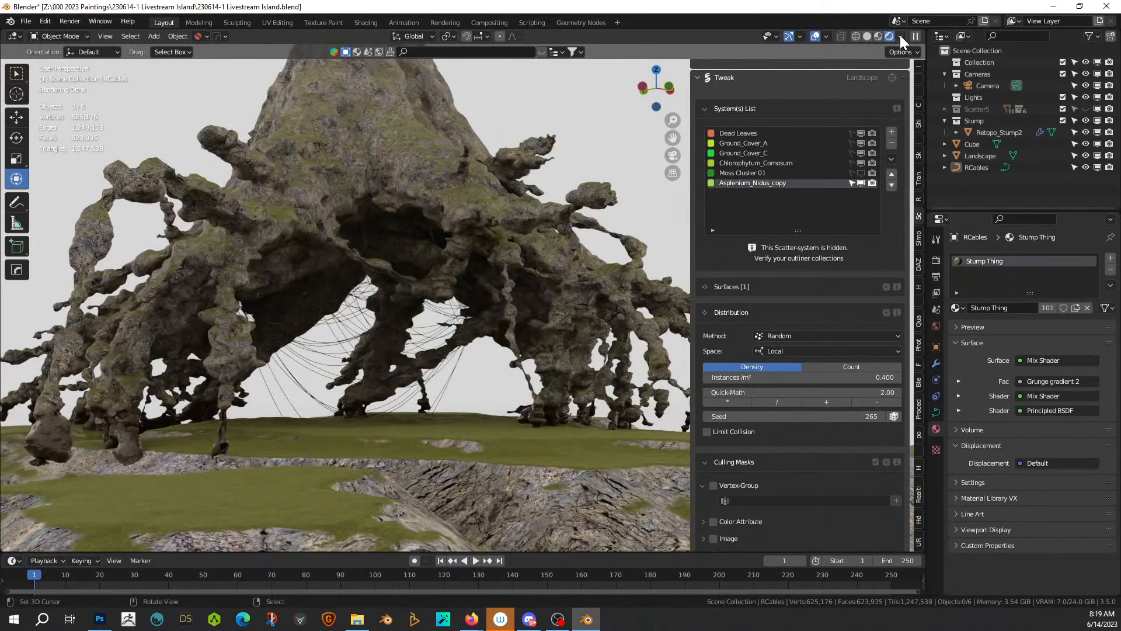
pyautogui.moveTo(195, 331); pyautogui.dragTo(469, 330, button='middle')
pyautogui.click(454, 373)
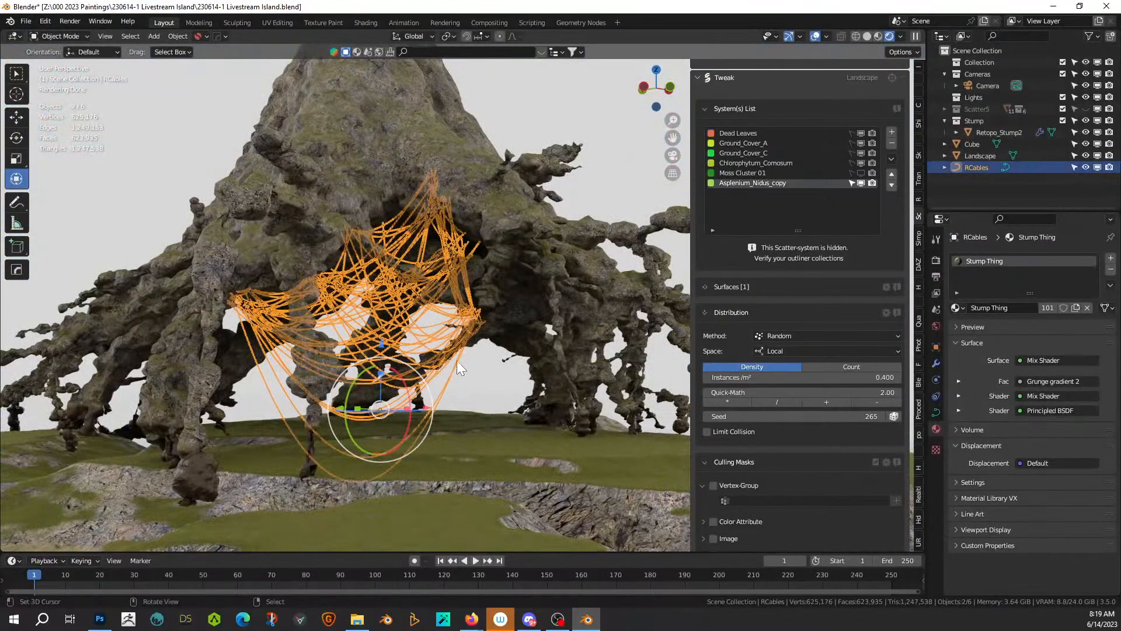
# Step: Isolate Retopo_Stump2 in local view and show its underside in solid shading from the bottom orthographic view
pyautogui.click(469, 191)
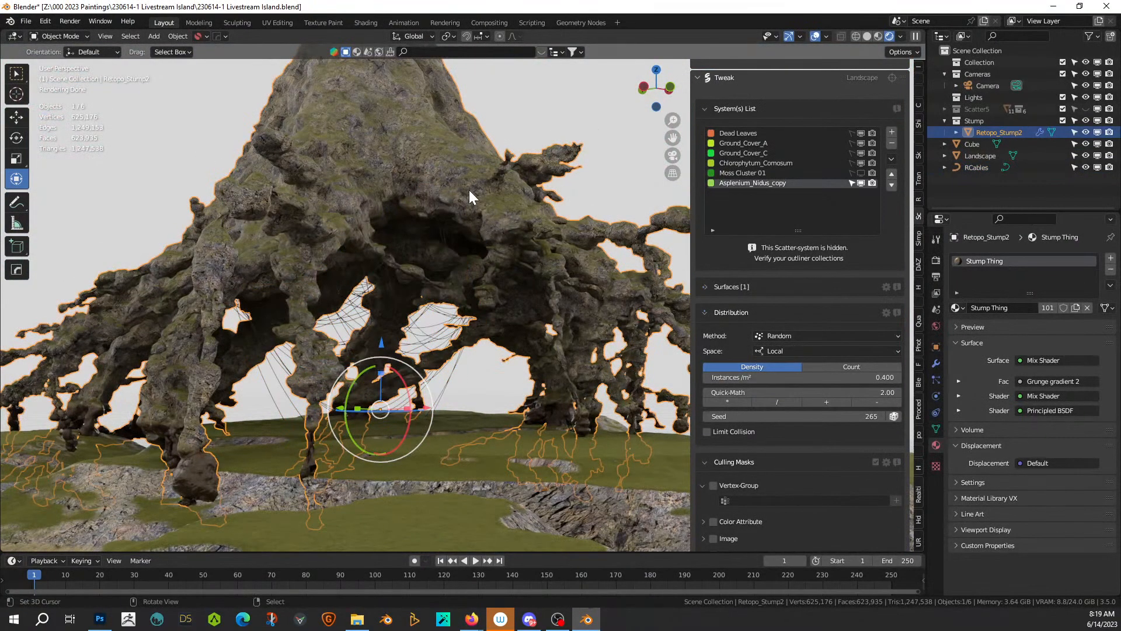
pyautogui.press('KP_Divide')
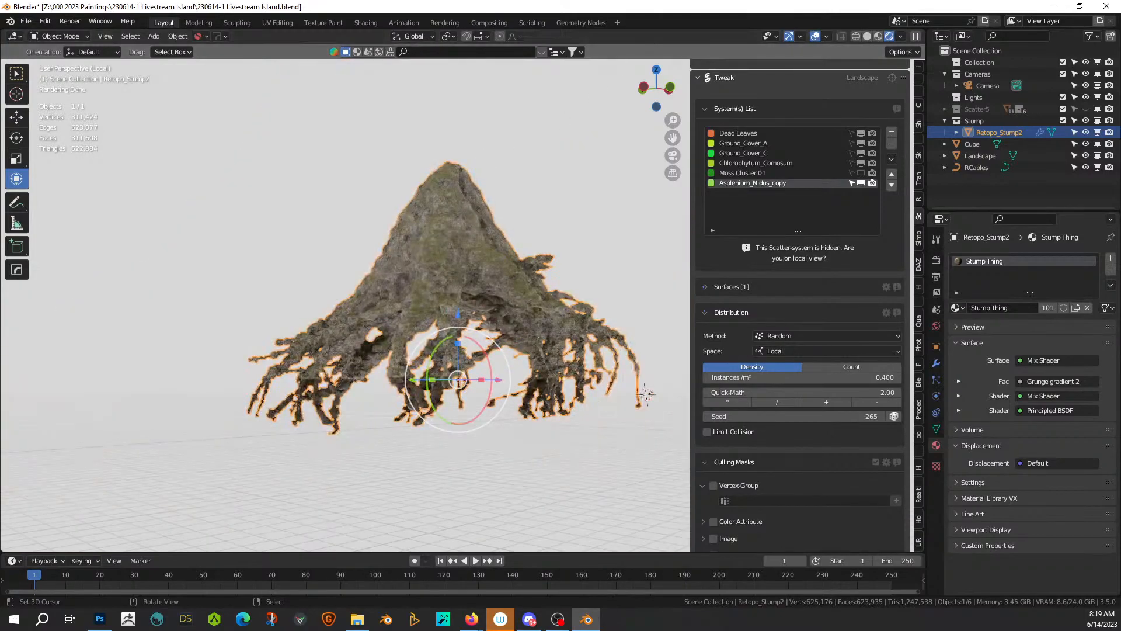
pyautogui.click(868, 36)
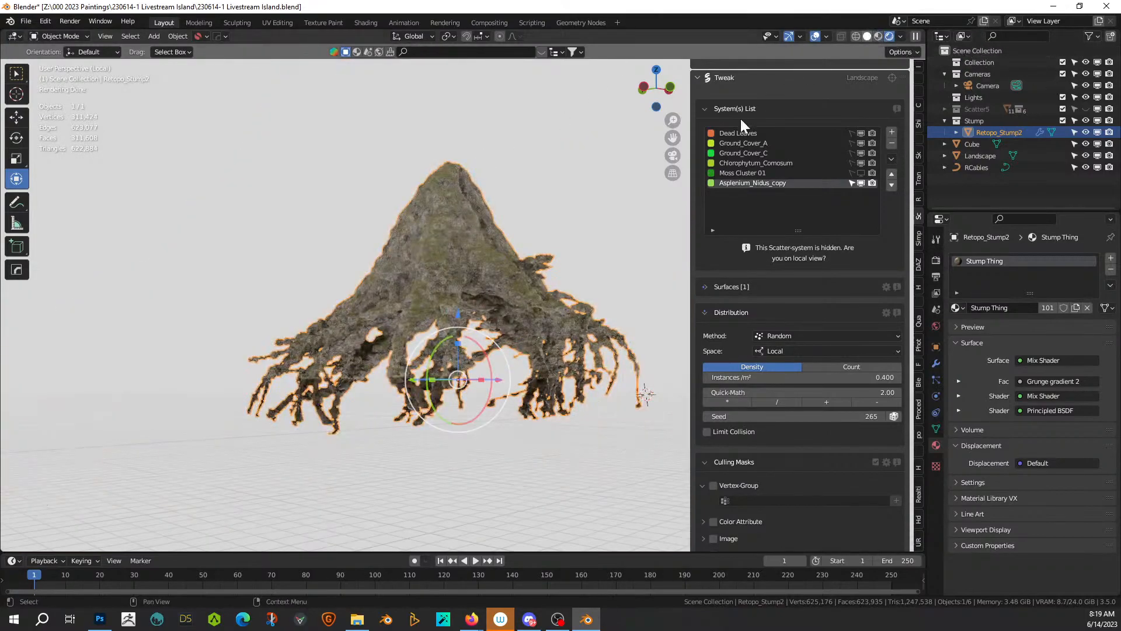
pyautogui.press('KP_5')
pyautogui.press('ctrl+KP_7')
pyautogui.scroll(5, 382, 338)
pyautogui.keyDown('shift'); pyautogui.moveTo(377, 369); pyautogui.dragTo(257, 324, button='middle'); pyautogui.keyUp('shift')
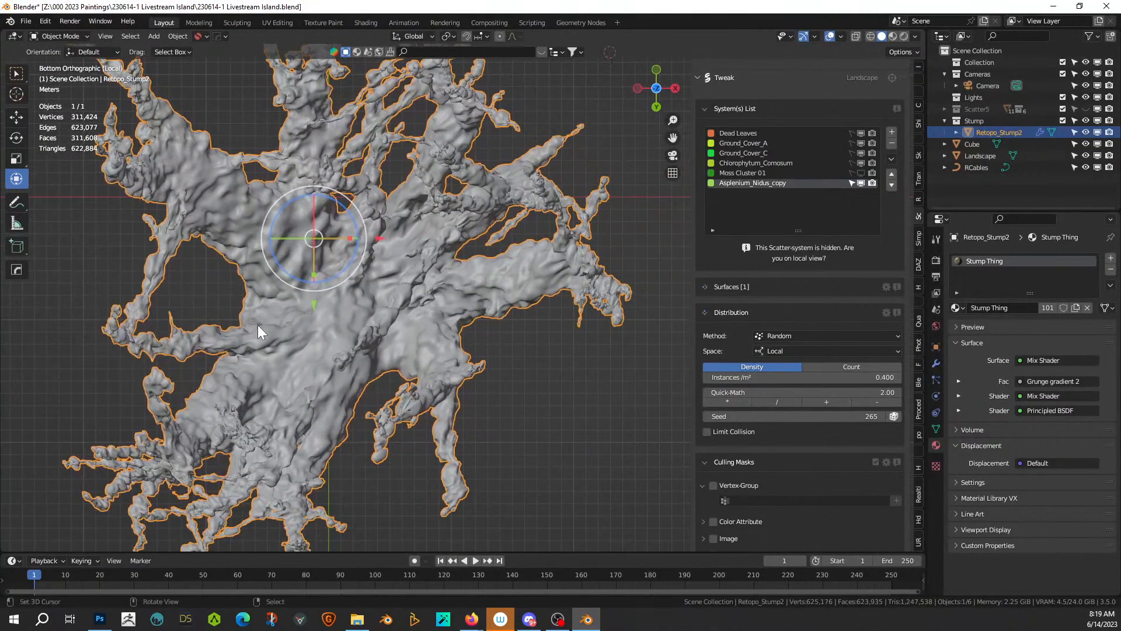
# Step: In Edit Mode, replace the vertex selection with new circle-selected patches across the stump's underside, then return to Object Mode
pyautogui.press('Tab')
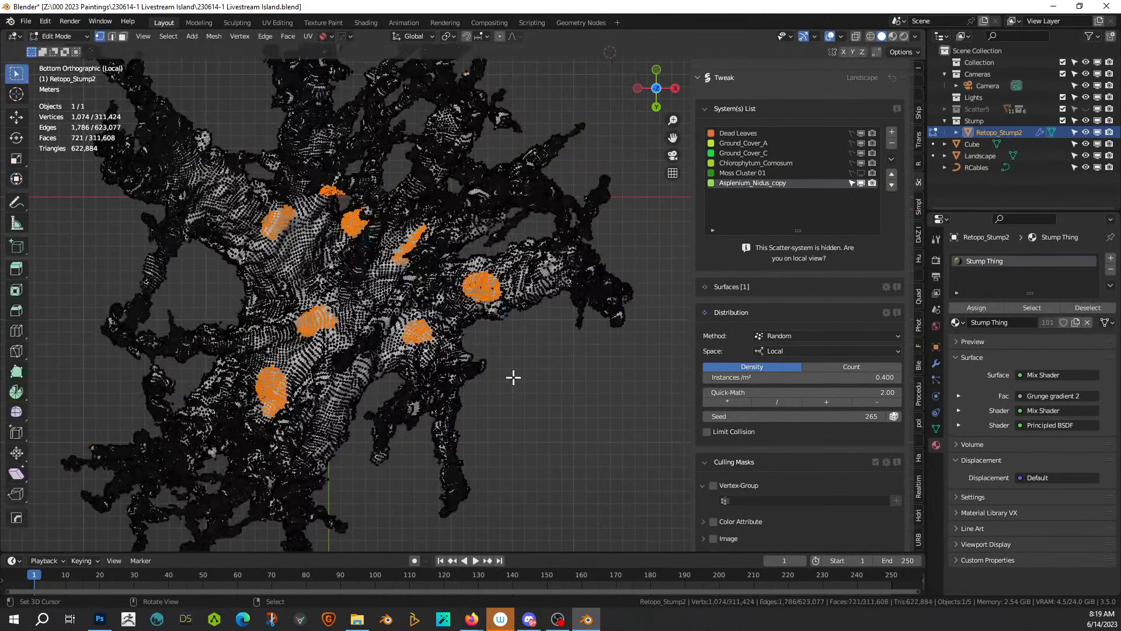
pyautogui.hotkey('alt', 'a')
pyautogui.press('c')
pyautogui.moveTo(336, 411); pyautogui.dragTo(346, 390)
pyautogui.moveTo(245, 221); pyautogui.dragTo(232, 207)
pyautogui.moveTo(488, 251); pyautogui.dragTo(516, 279)
pyautogui.moveTo(382, 285)
pyautogui.mouseDown()
pyautogui.moveTo(371, 271)
pyautogui.moveTo(365, 298)
pyautogui.moveTo(374, 266)
pyautogui.moveTo(390, 264)
pyautogui.mouseUp()
pyautogui.moveTo(284, 350)
pyautogui.mouseDown()
pyautogui.moveTo(256, 378)
pyautogui.moveTo(284, 356)
pyautogui.mouseUp()
pyautogui.press('Escape')
pyautogui.moveTo(500, 358); pyautogui.dragTo(475, 399, button='middle')
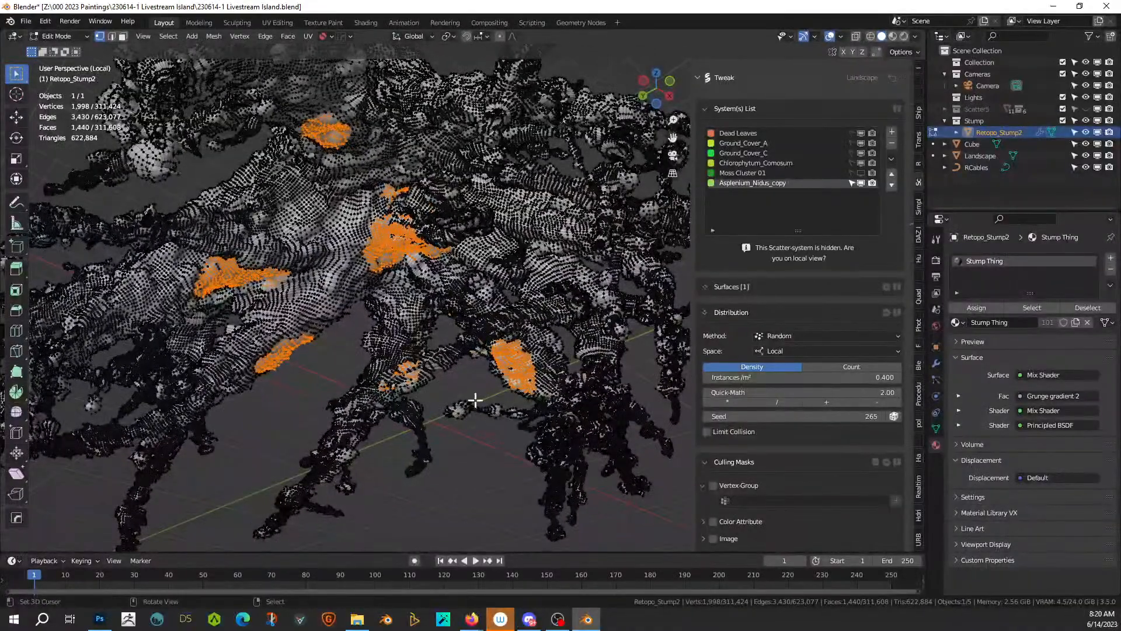
pyautogui.press('Tab')
# Step: Run Random Cables on the stump again for a second set, with the cable amount set to 50
pyautogui.hotkey('ctrl', 'alt', 'x')
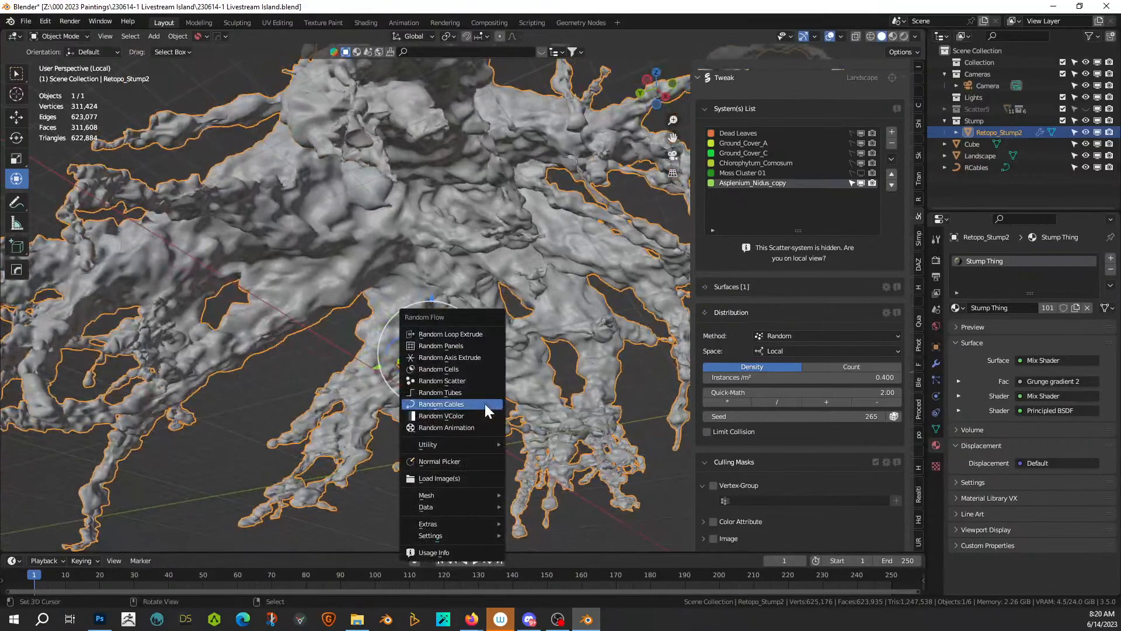
pyautogui.click(484, 404)
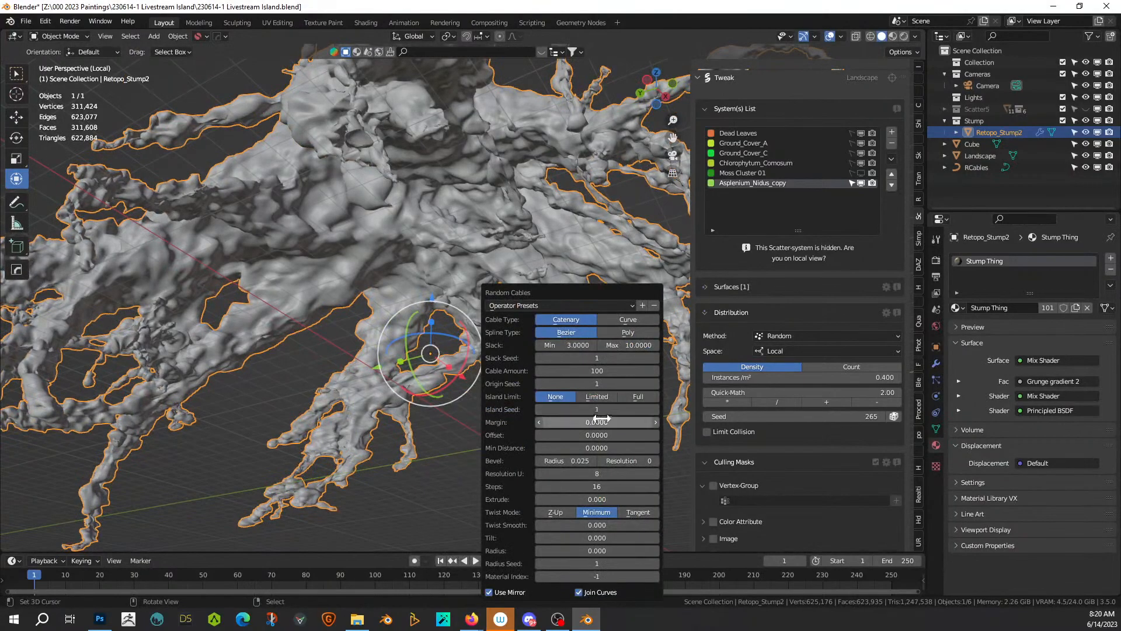
pyautogui.click(653, 374)
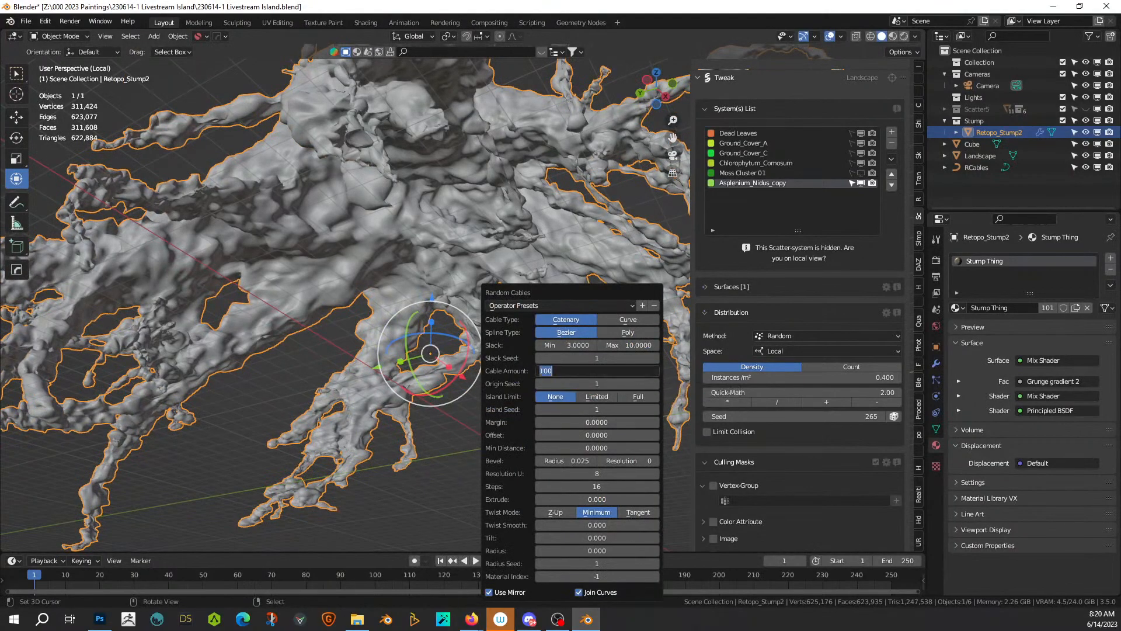
pyautogui.write('50')
pyautogui.press('Return')
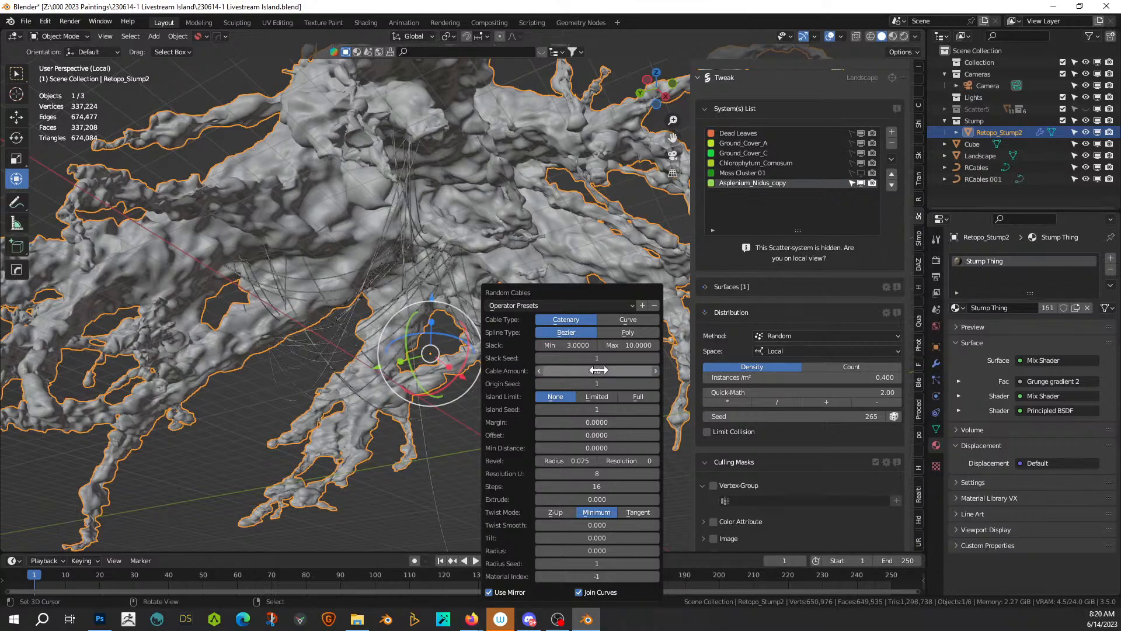
# Step: Leave local view to bring back the whole scene around the stump, and save the file
pyautogui.moveTo(293, 318); pyautogui.dragTo(323, 367, button='middle')
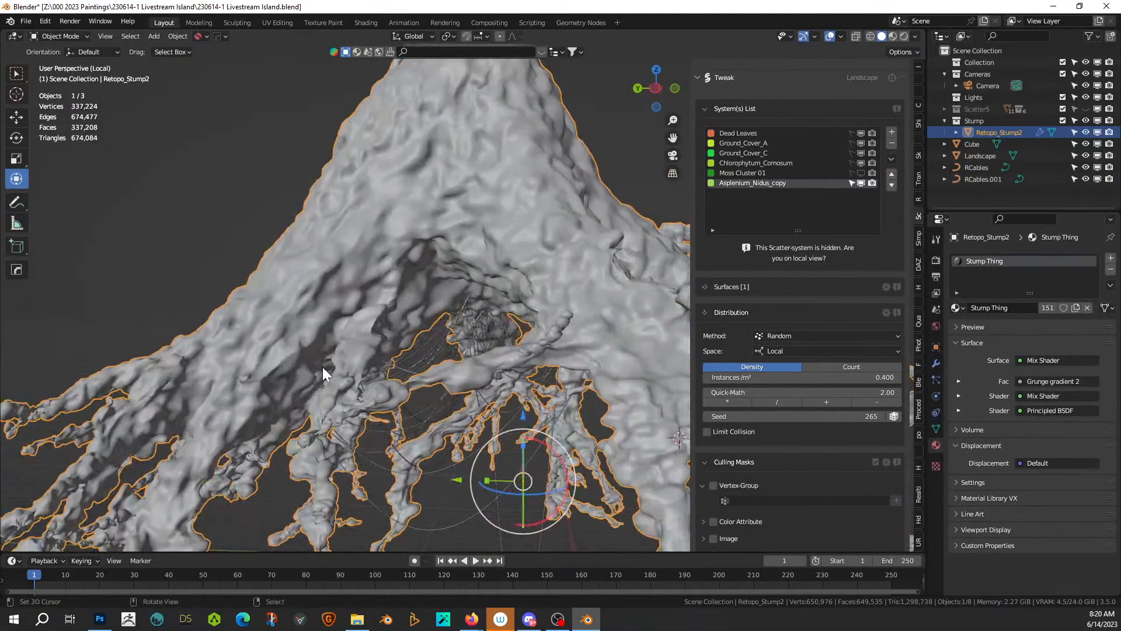
pyautogui.press('KP_Divide')
pyautogui.moveTo(422, 431); pyautogui.dragTo(482, 433, button='middle')
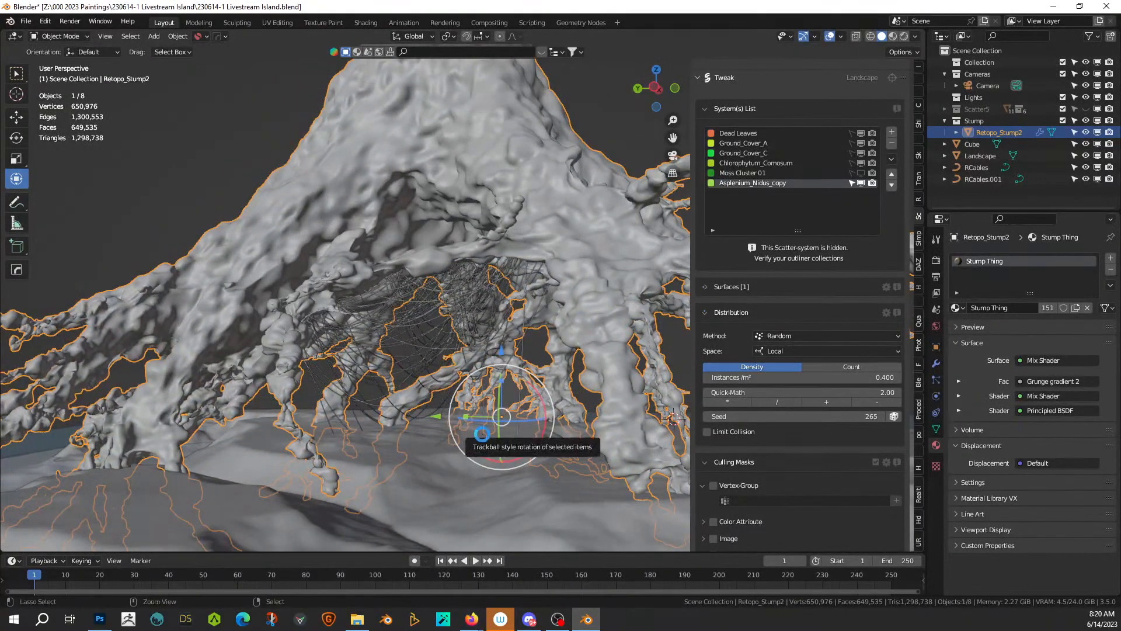
pyautogui.hotkey('ctrl', 's')
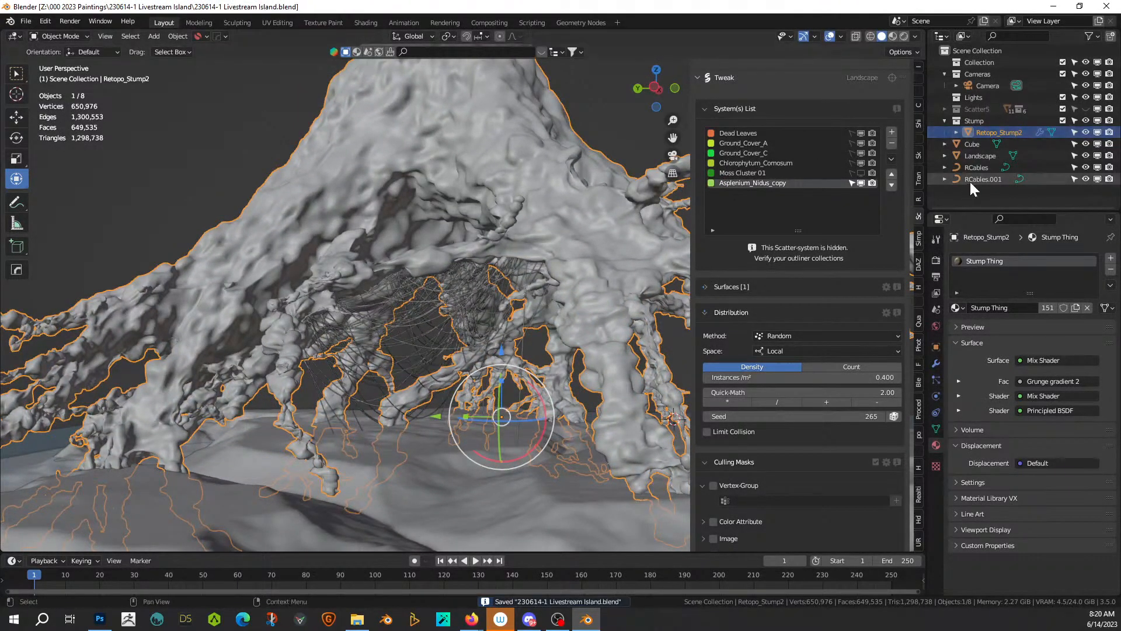
# Step: Join the cable curves RCables and RCables.001 into a single object
pyautogui.click(993, 167)
pyautogui.keyDown('shift'); pyautogui.click(985, 181); pyautogui.keyUp('shift')
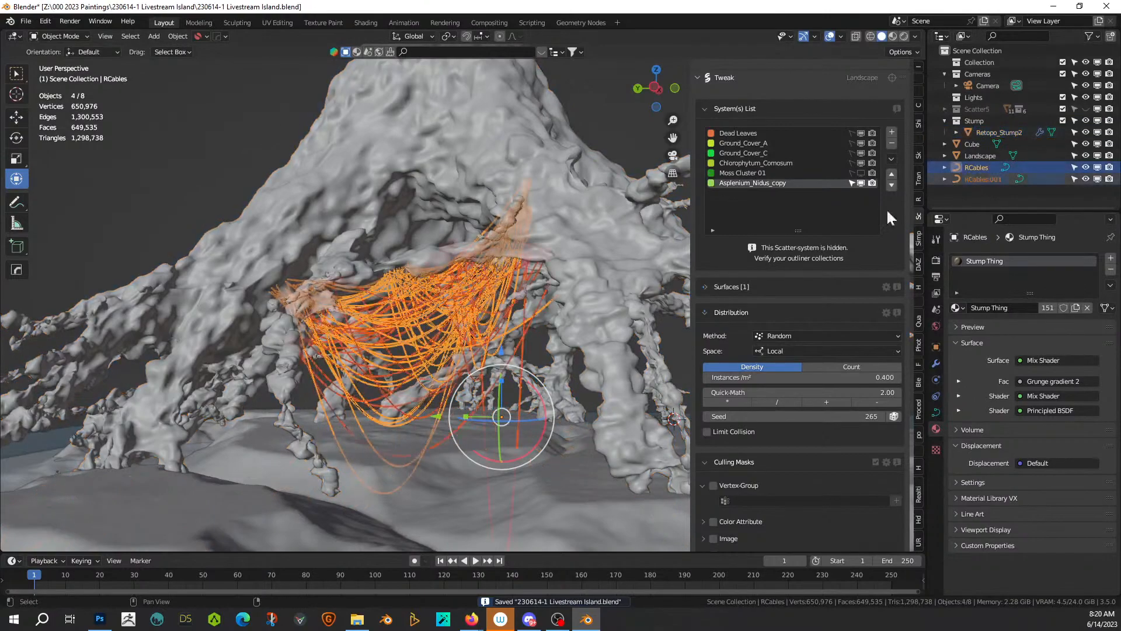
pyautogui.press('Delete')
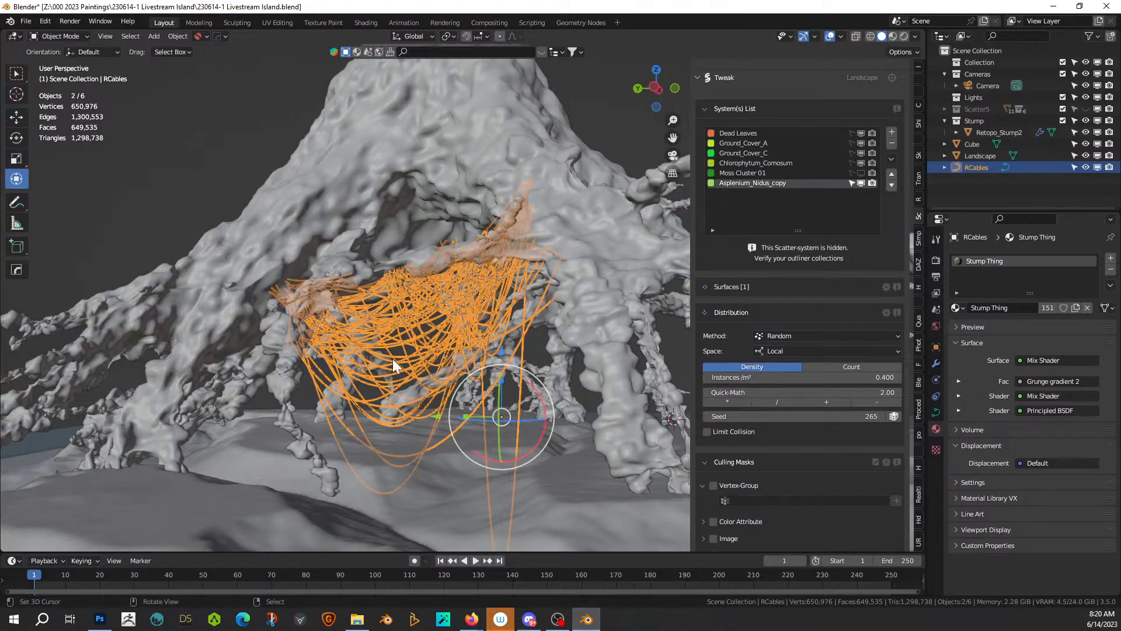
# Step: Convert the joined RCables curves to a mesh with HardOps
pyautogui.scroll(3, 393, 359)
pyautogui.moveTo(380, 359); pyautogui.dragTo(391, 324, button='middle')
pyautogui.press('q')
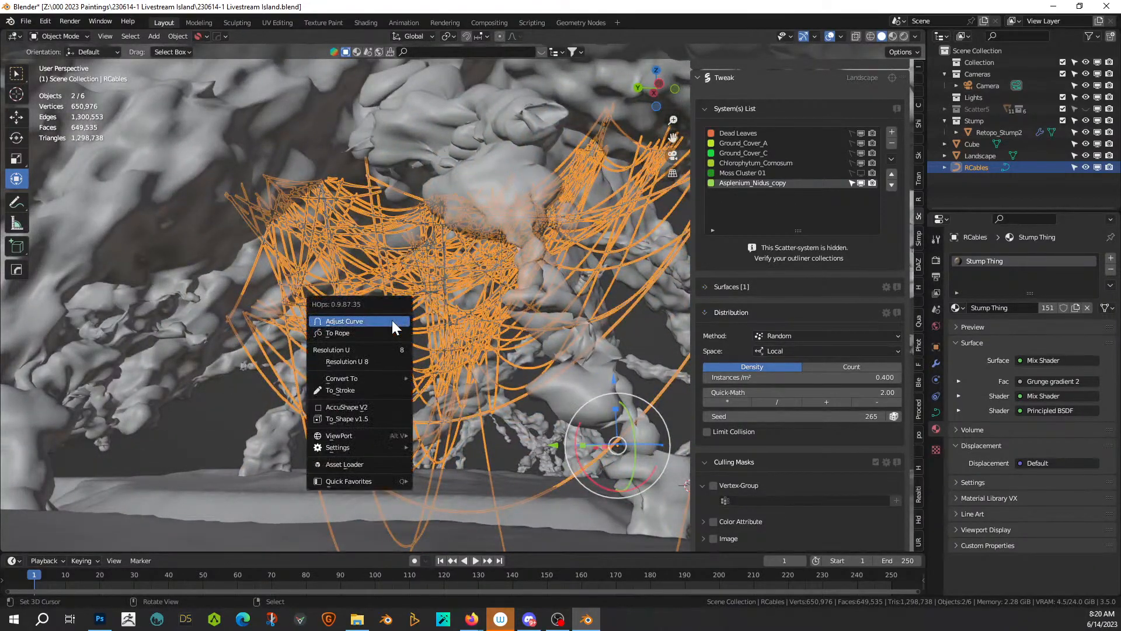
pyautogui.moveTo(377, 376)
pyautogui.click(465, 395)
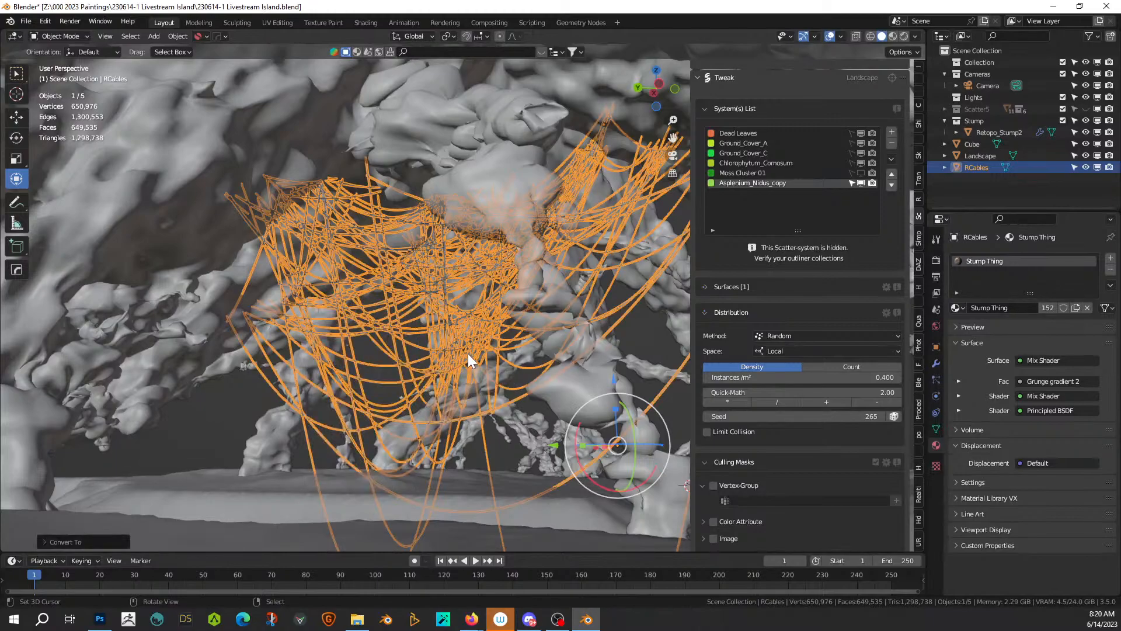
# Step: Unwrap the entire cable mesh with Cube Projection in Edit Mode, then return to Object Mode
pyautogui.press('Tab')
pyautogui.press('a')
pyautogui.press('u')
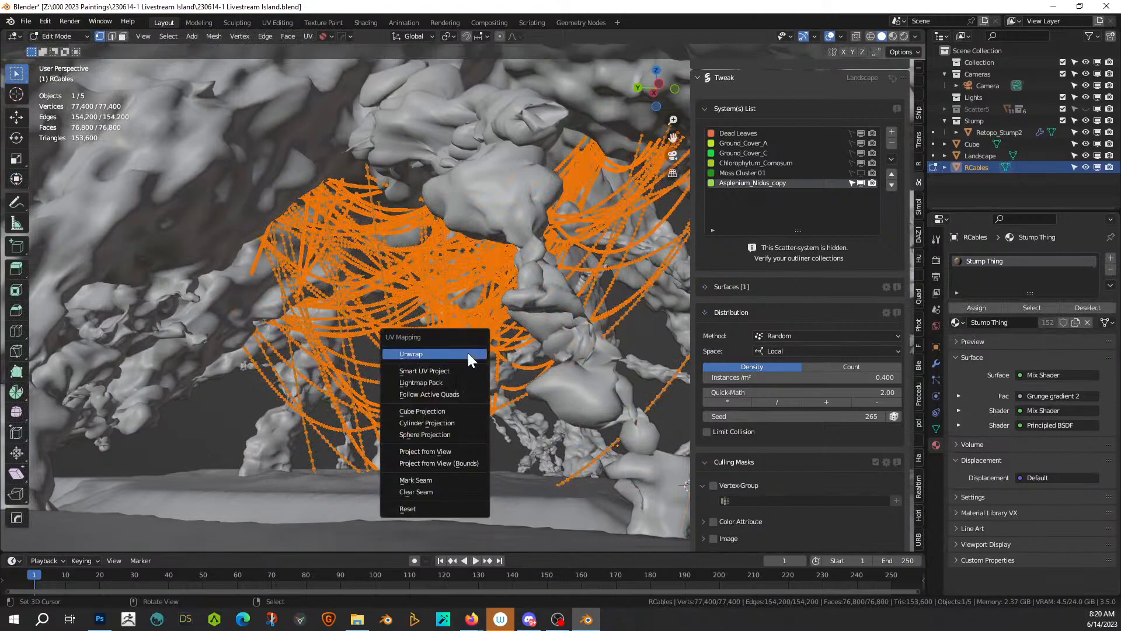
pyautogui.click(439, 411)
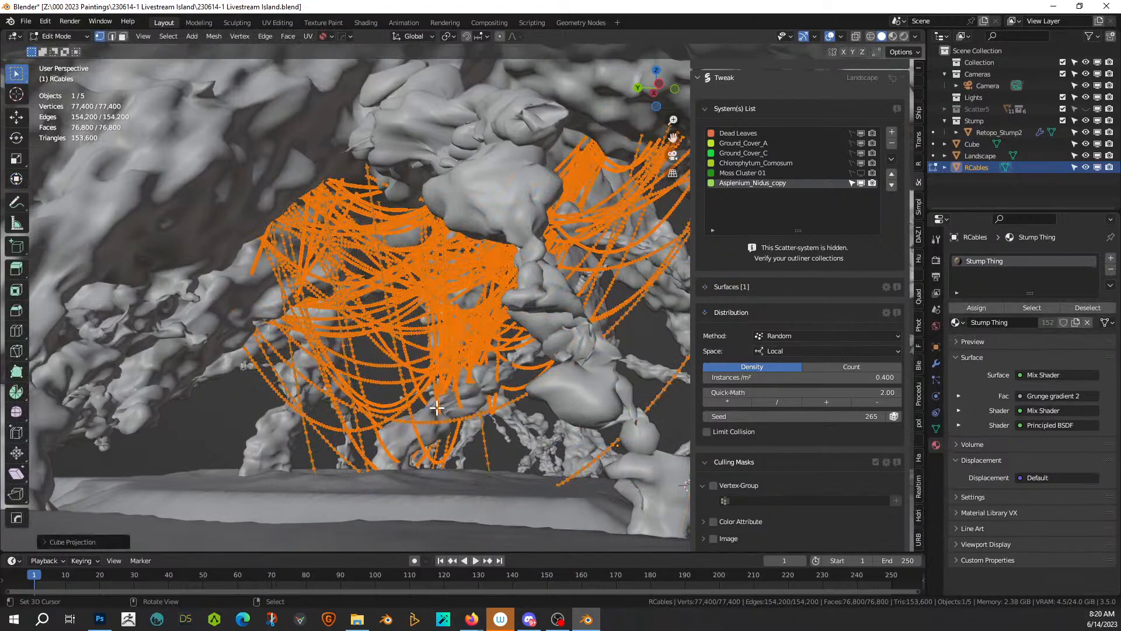
pyautogui.press('Tab')
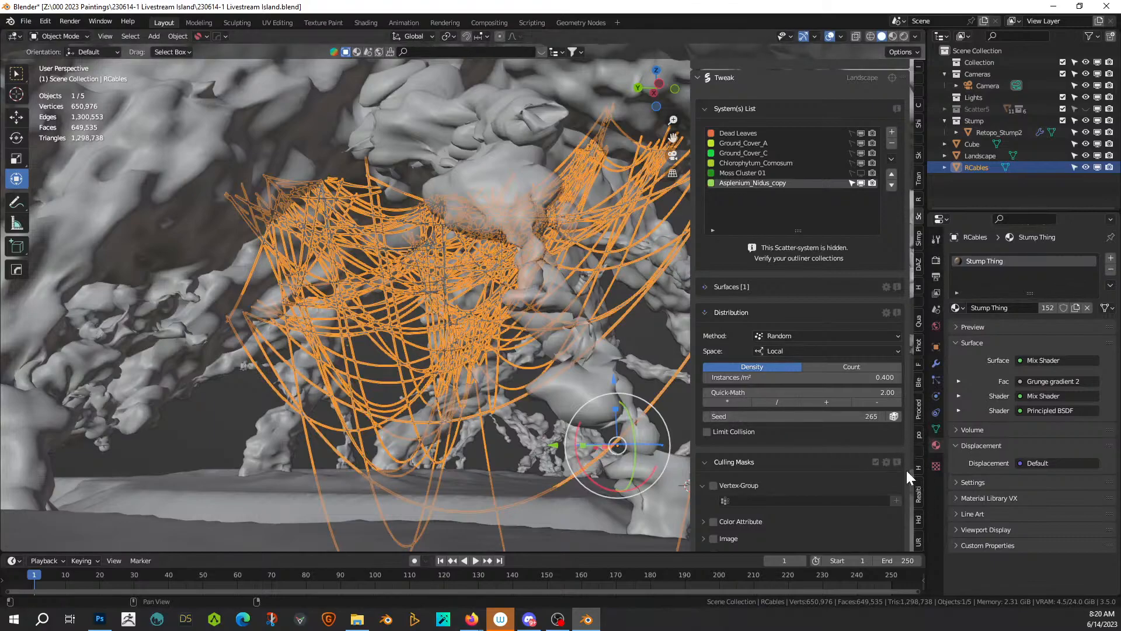
# Step: Assign the Seth_Rock_and_Grass_Ground_Material from the Seth Materials KIT OPS pack to the cables
pyautogui.click(919, 455)
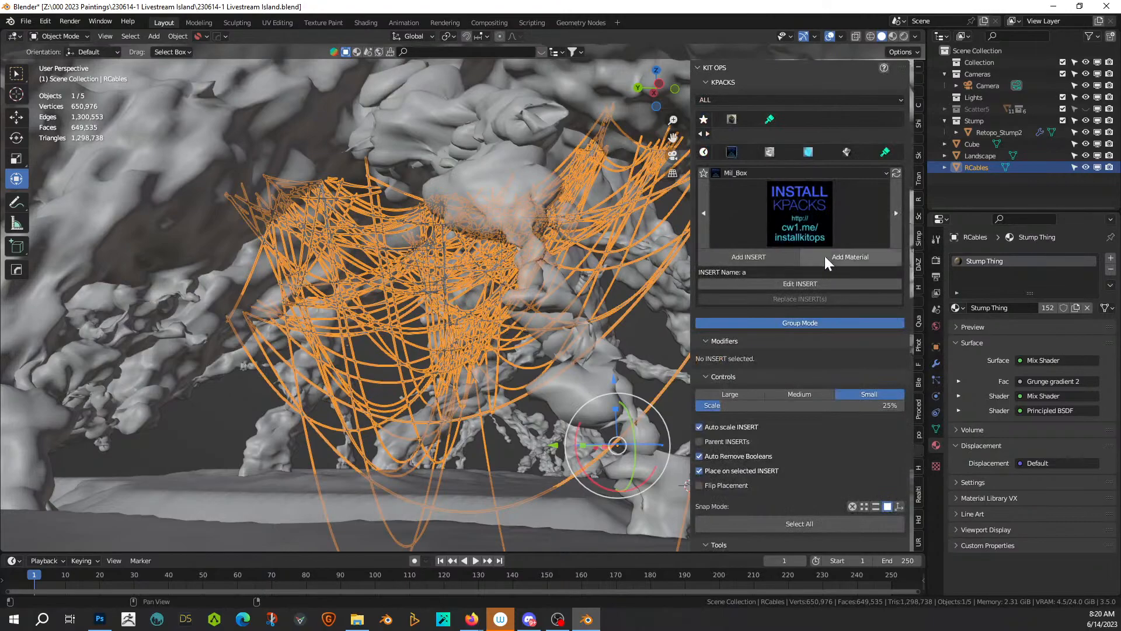
pyautogui.click(730, 118)
pyautogui.click(796, 226)
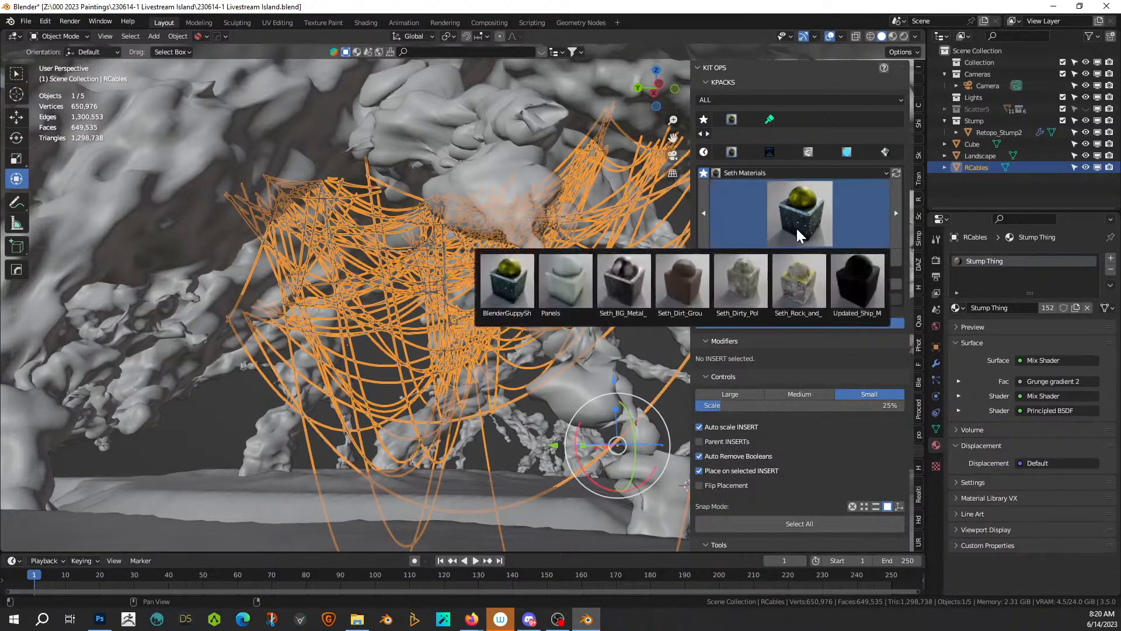
pyautogui.click(805, 295)
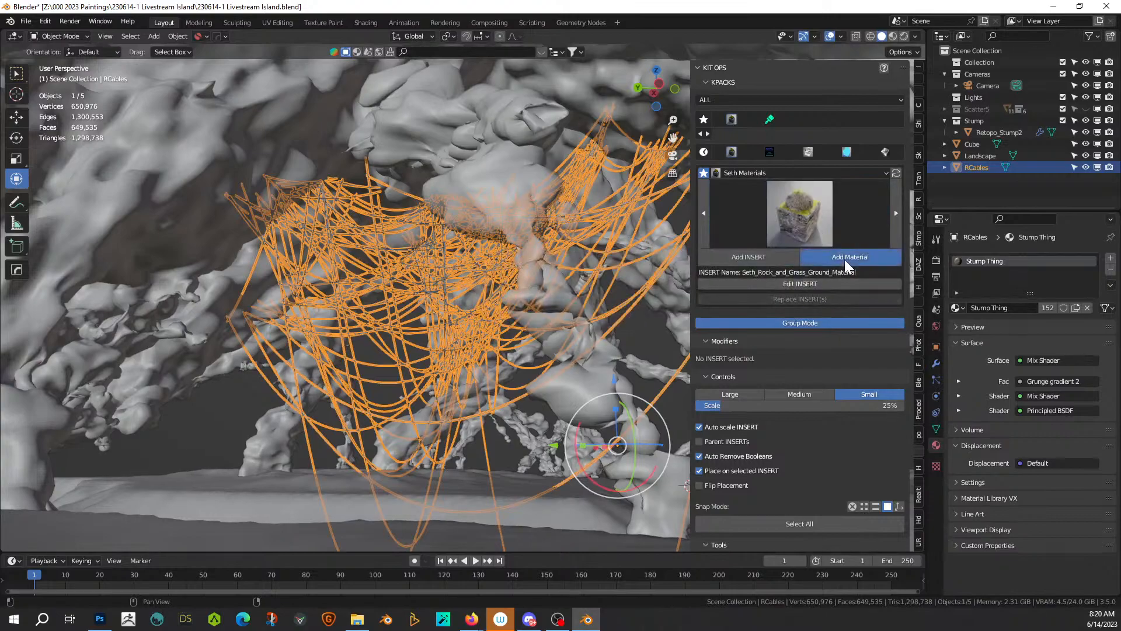
pyautogui.click(844, 260)
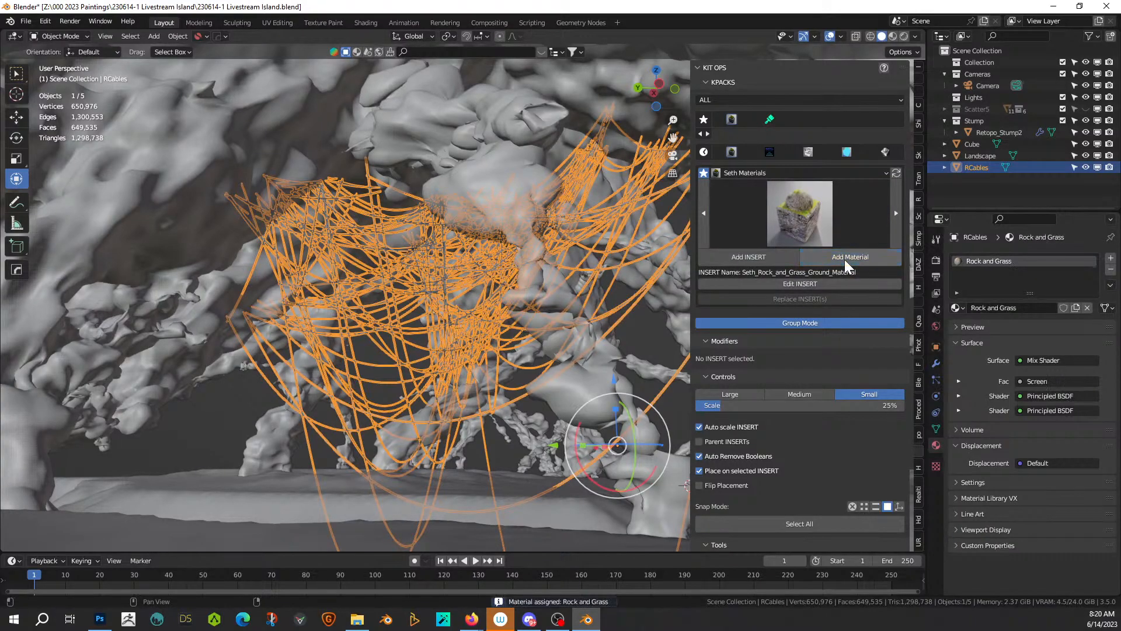
# Step: Switch to rendered shading, deselect the cables and examine their material up close and from farther away
pyautogui.click(904, 36)
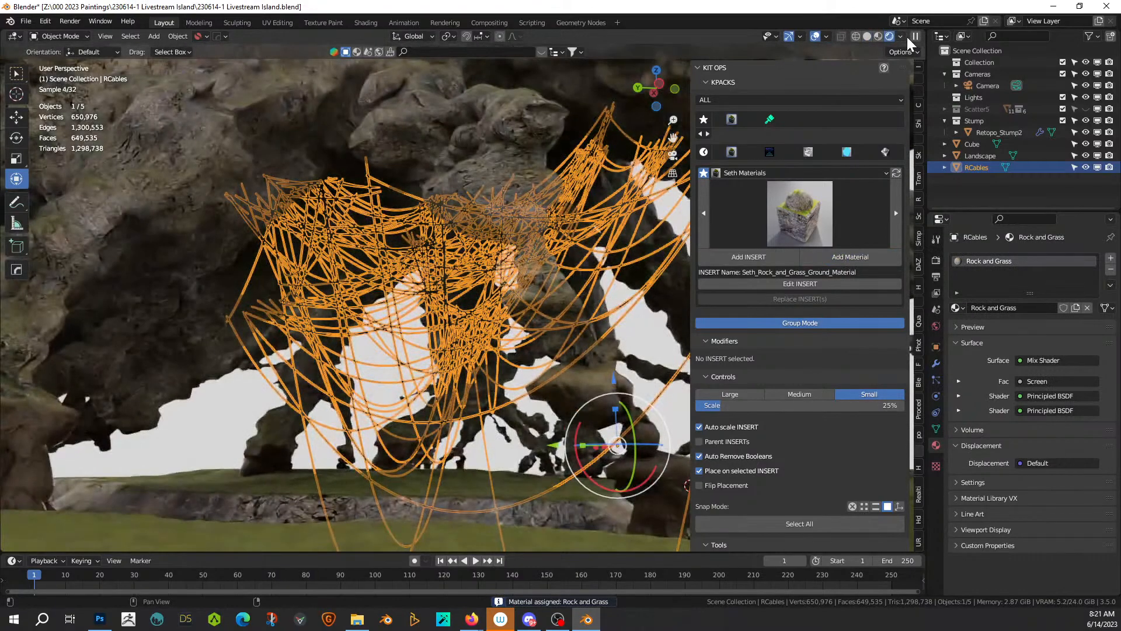
pyautogui.click(245, 409)
pyautogui.scroll(5, 245, 409)
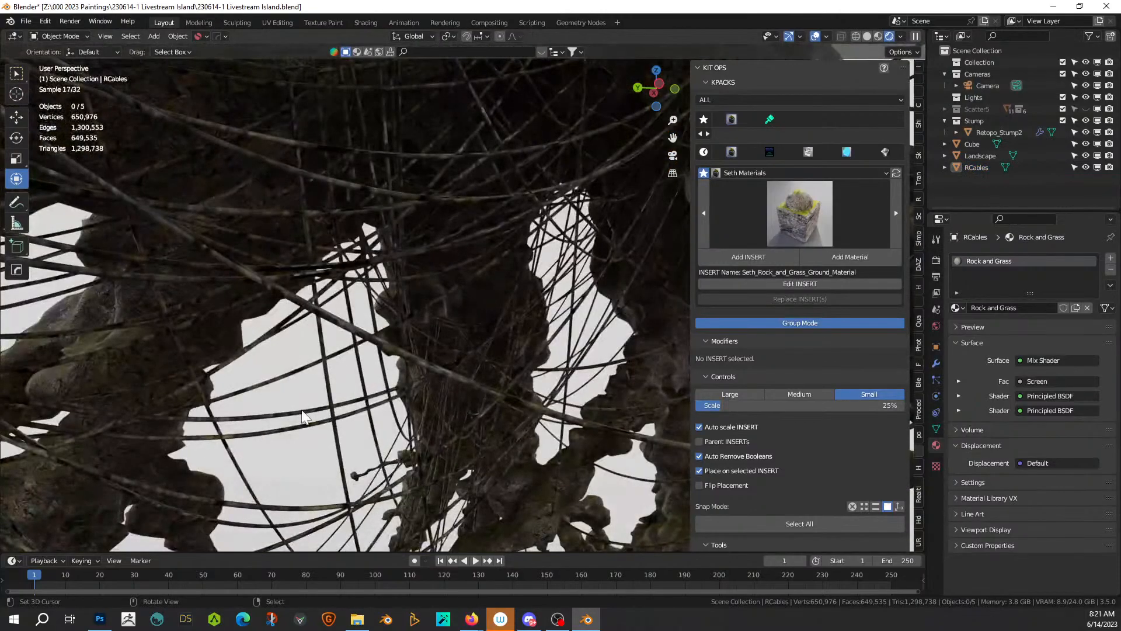
pyautogui.scroll(-6, 300, 407)
pyautogui.moveTo(301, 409)
pyautogui.mouseDown(button='middle')
pyautogui.moveTo(131, 422)
pyautogui.moveTo(286, 420)
pyautogui.mouseUp(button='middle')
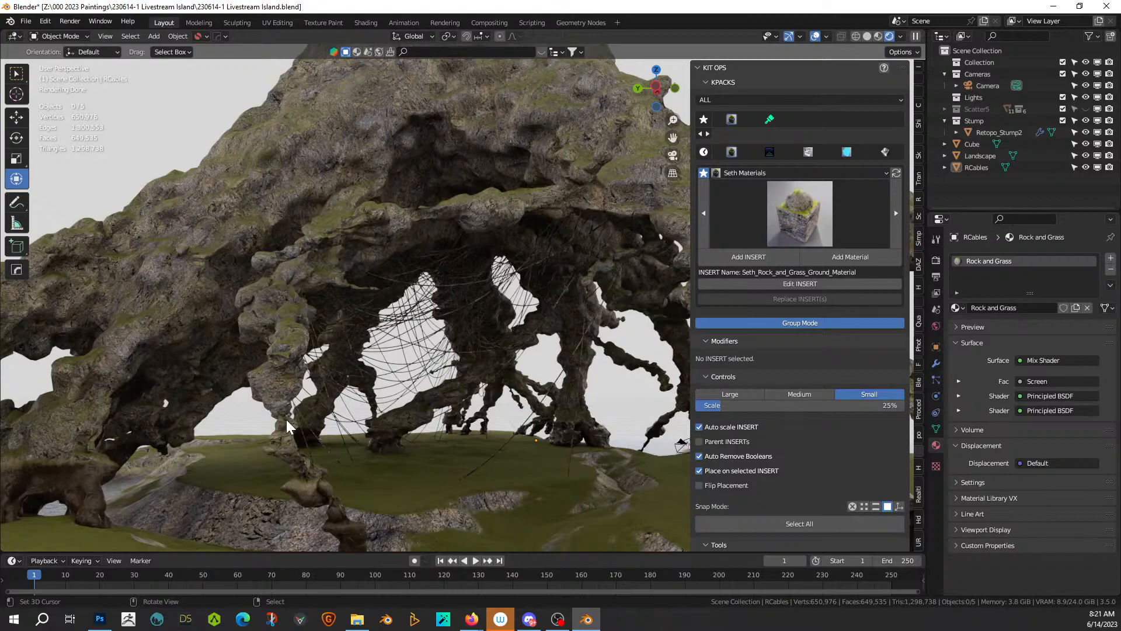
# Step: Choose Pothos (B) from the vine category as the botaniq asset to spawn
pyautogui.click(390, 337)
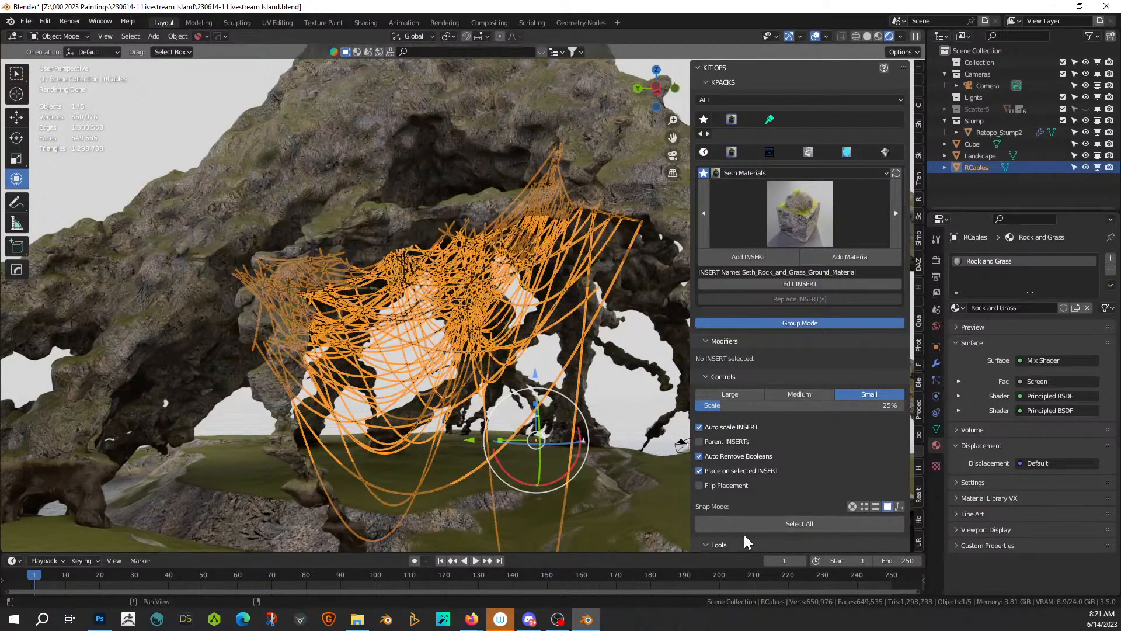
pyautogui.click(920, 437)
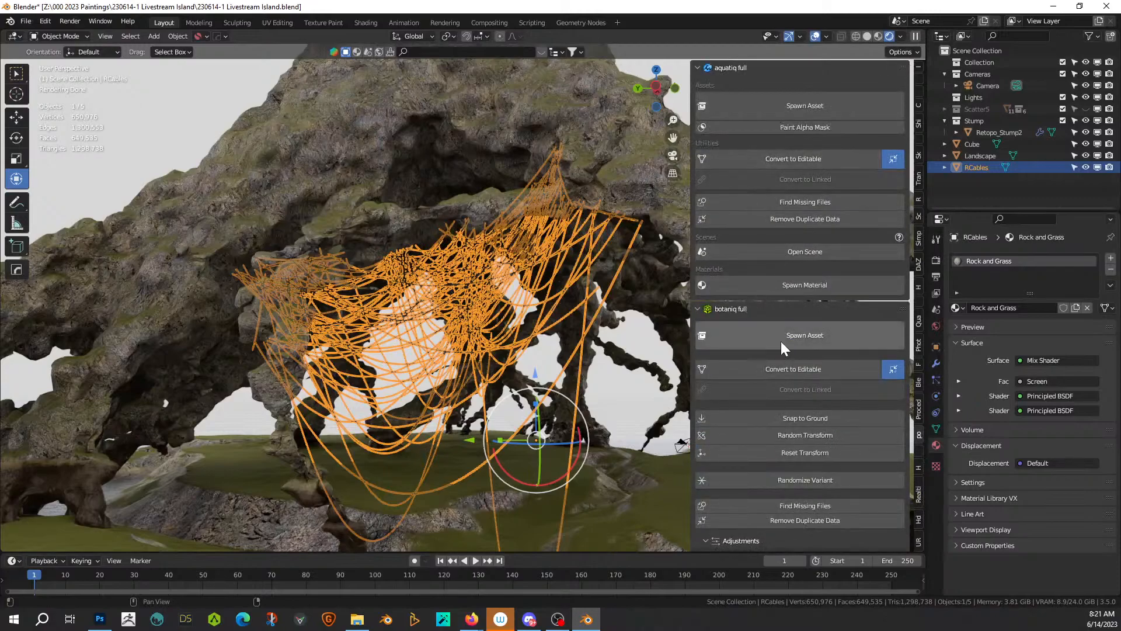
pyautogui.click(781, 341)
pyautogui.click(762, 392)
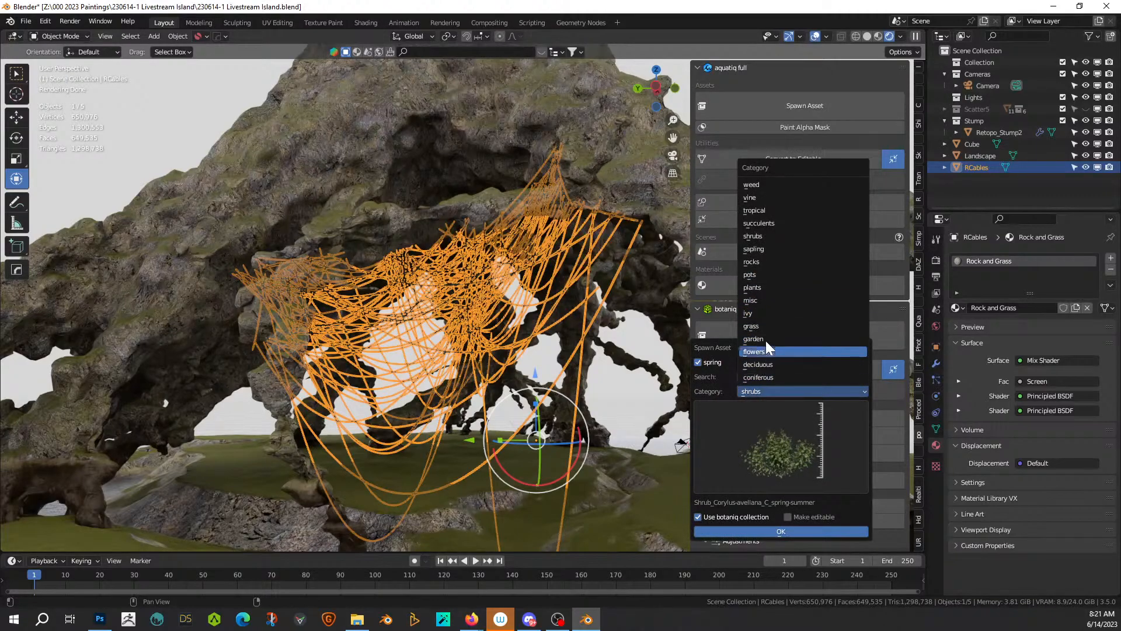
pyautogui.click(763, 200)
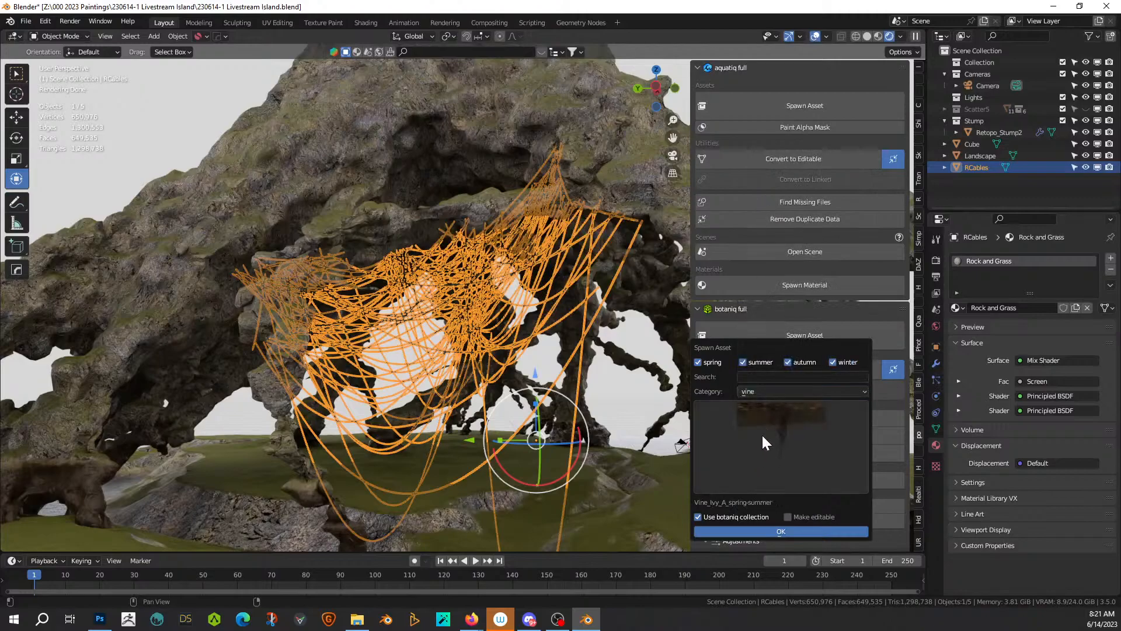
pyautogui.click(763, 436)
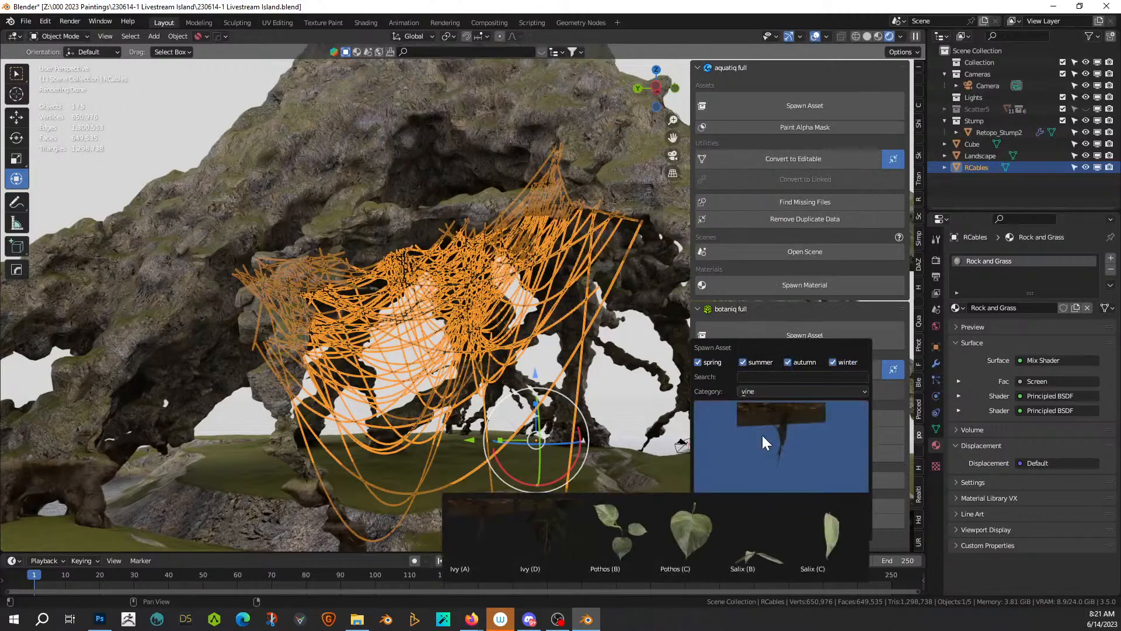
pyautogui.click(621, 545)
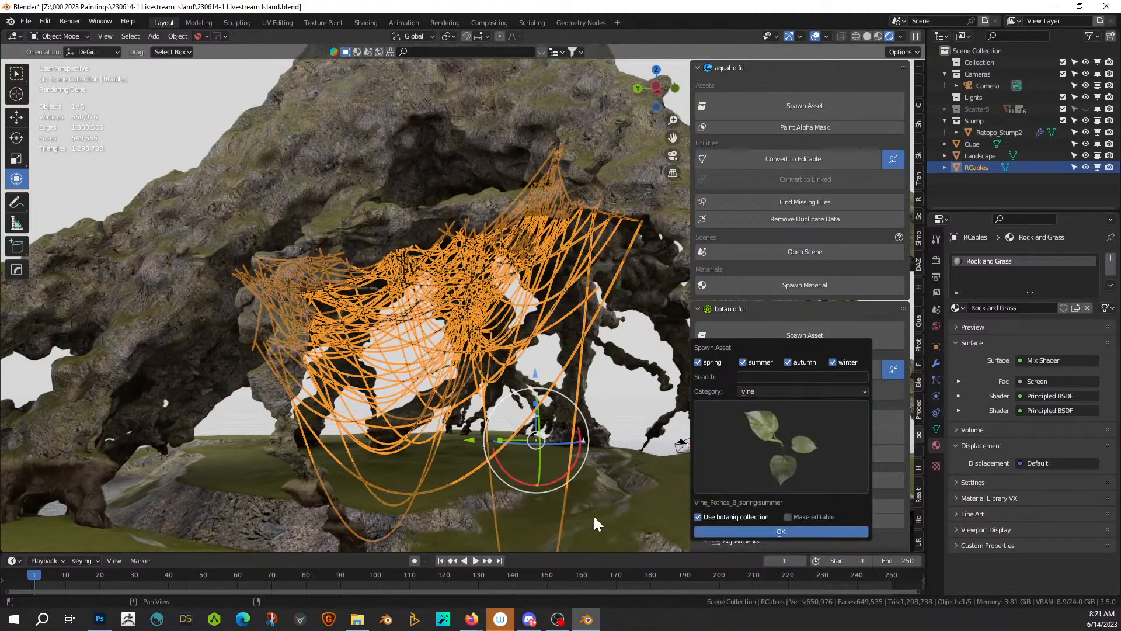
pyautogui.keyDown('shift'); pyautogui.moveTo(560, 488); pyautogui.dragTo(471, 455, button='middle'); pyautogui.keyUp('shift')
pyautogui.scroll(-2, 554, 457)
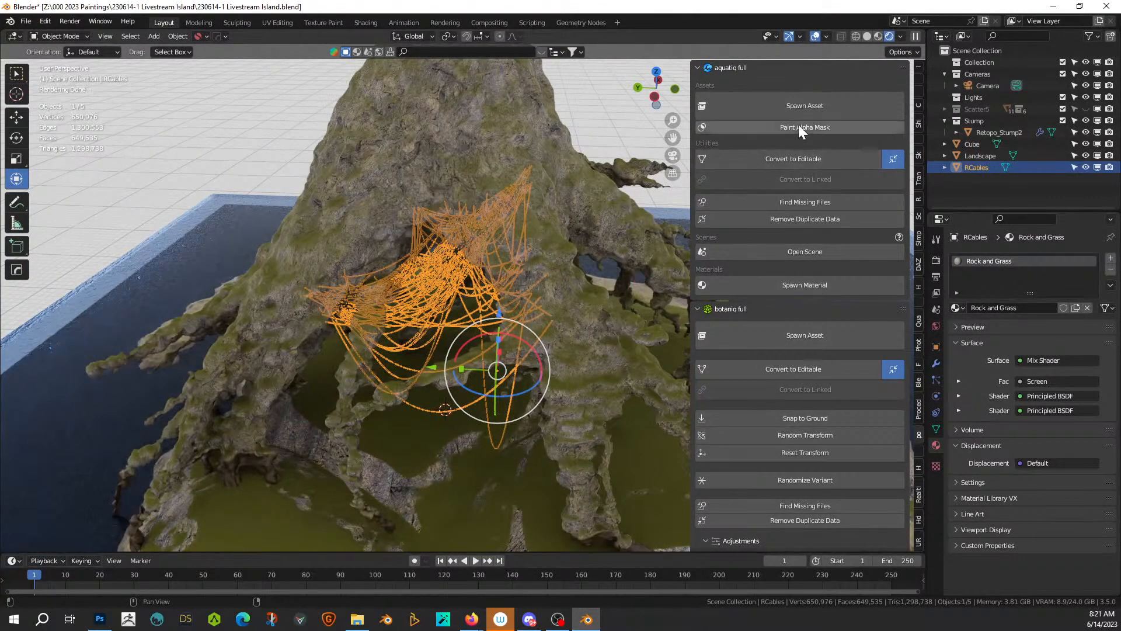
# Step: Spawn the Vine_Pothos_B asset with Make editable enabled, and frame it beneath the hanging cables
pyautogui.click(819, 333)
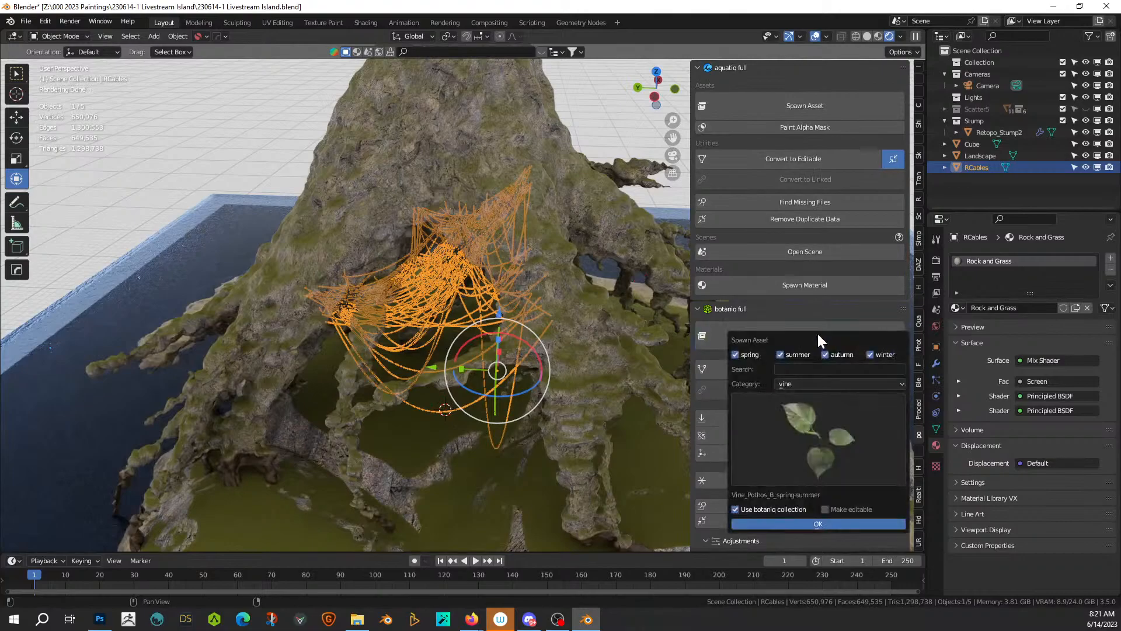
pyautogui.click(825, 509)
pyautogui.click(798, 524)
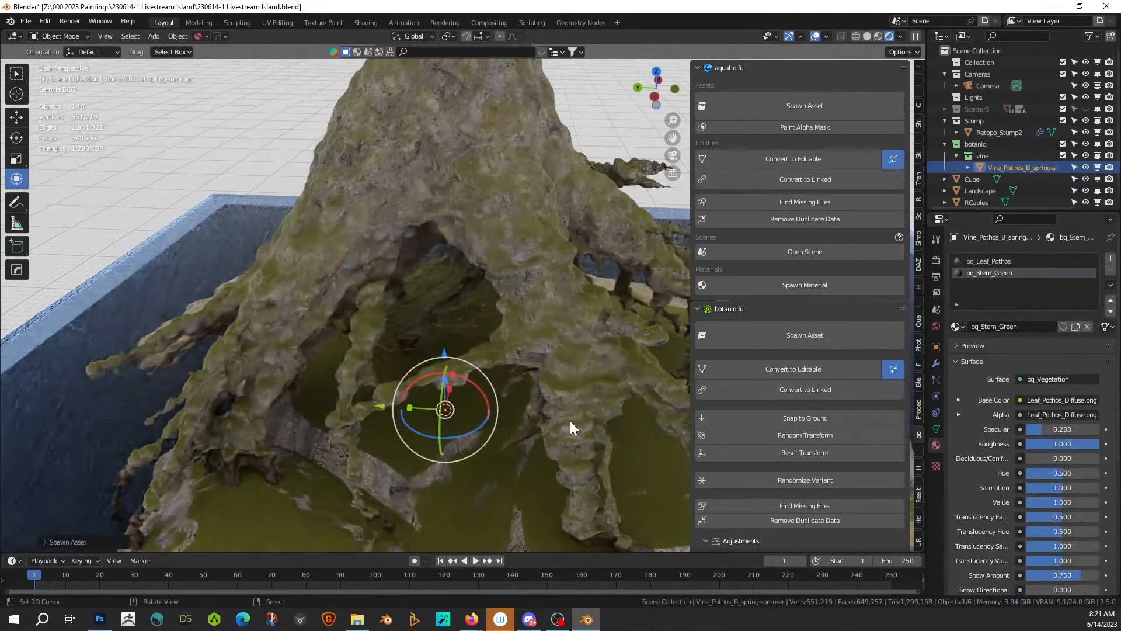
pyautogui.press('KP_Decimal')
pyautogui.scroll(-8, 551, 433)
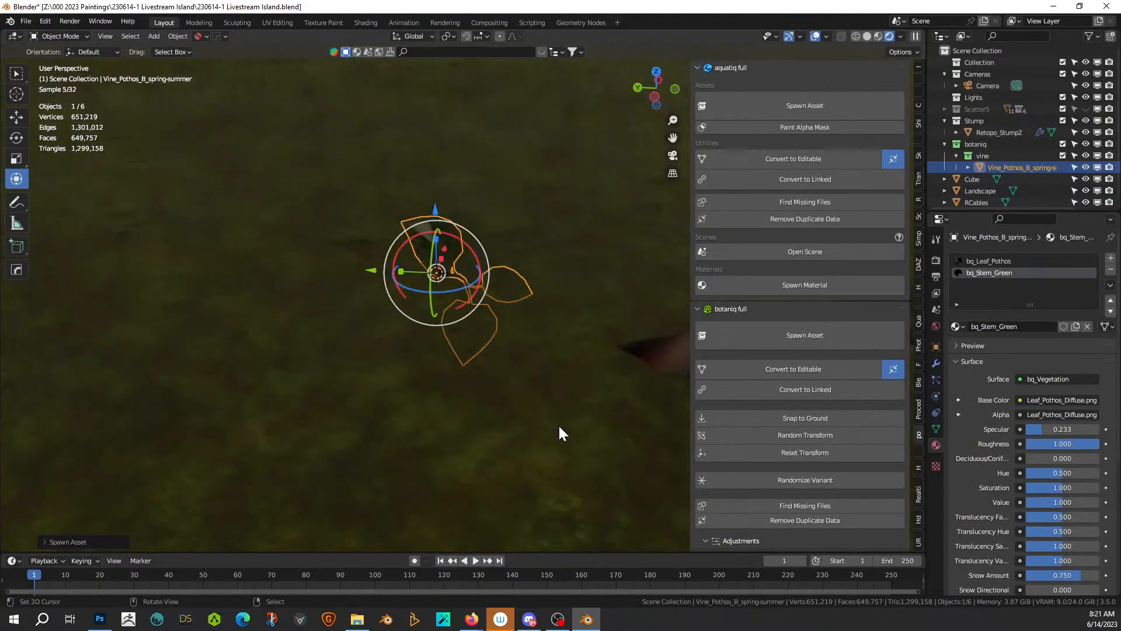
pyautogui.moveTo(565, 422); pyautogui.dragTo(557, 357, button='middle')
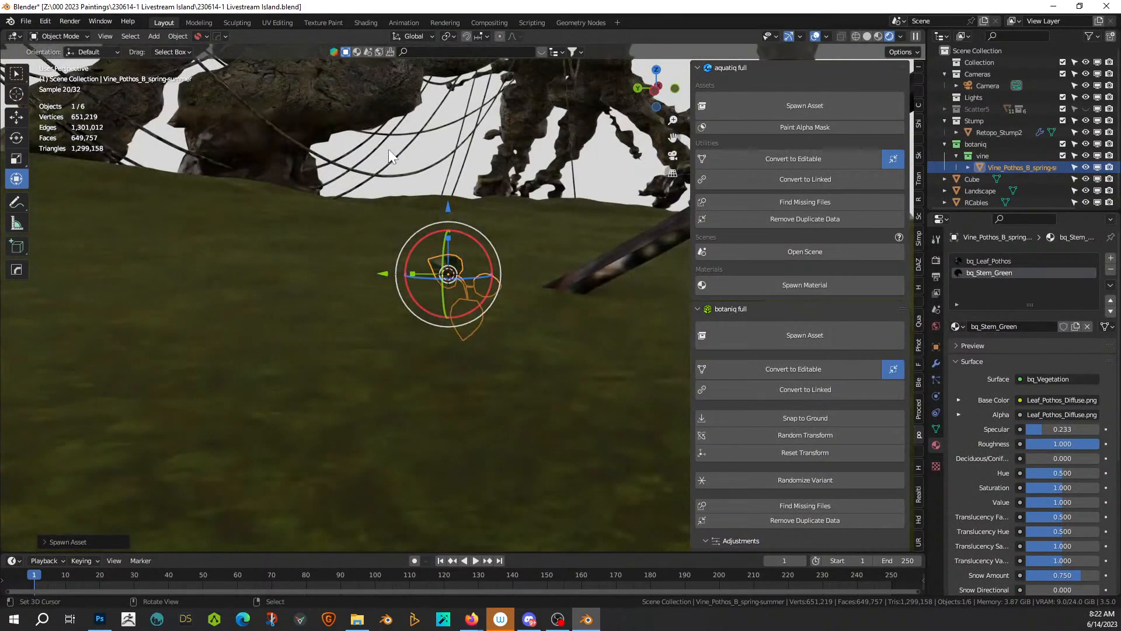
pyautogui.keyDown('shift'); pyautogui.moveTo(417, 214); pyautogui.dragTo(424, 297, button='middle'); pyautogui.keyUp('shift')
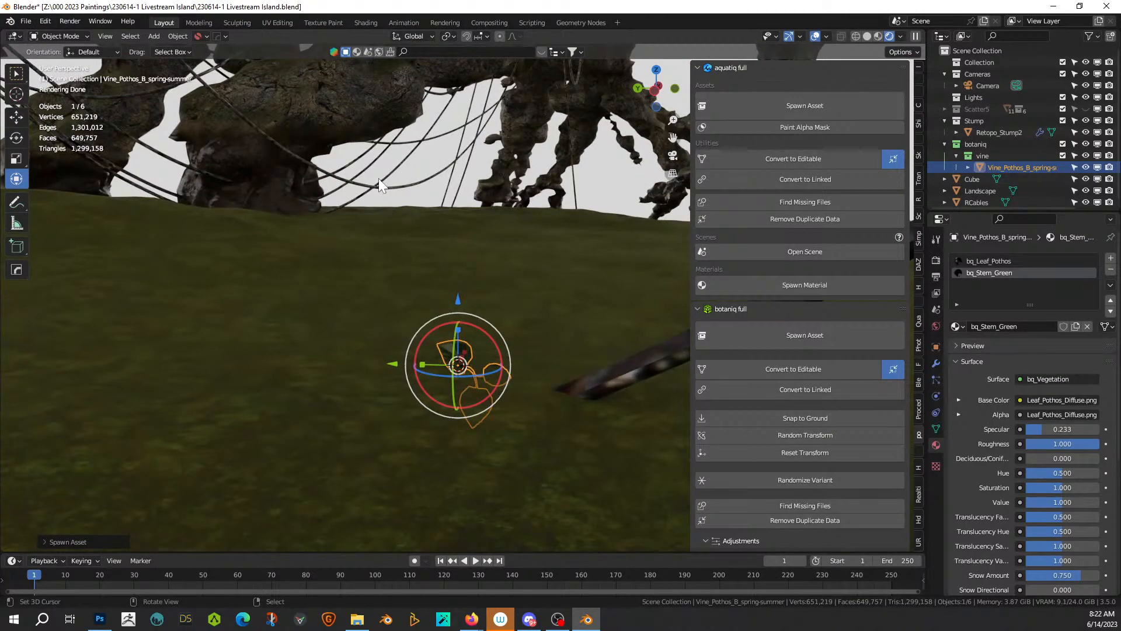
# Step: Set the RCables mesh as the new scatter emitter by picking it in the viewport
pyautogui.click(419, 180)
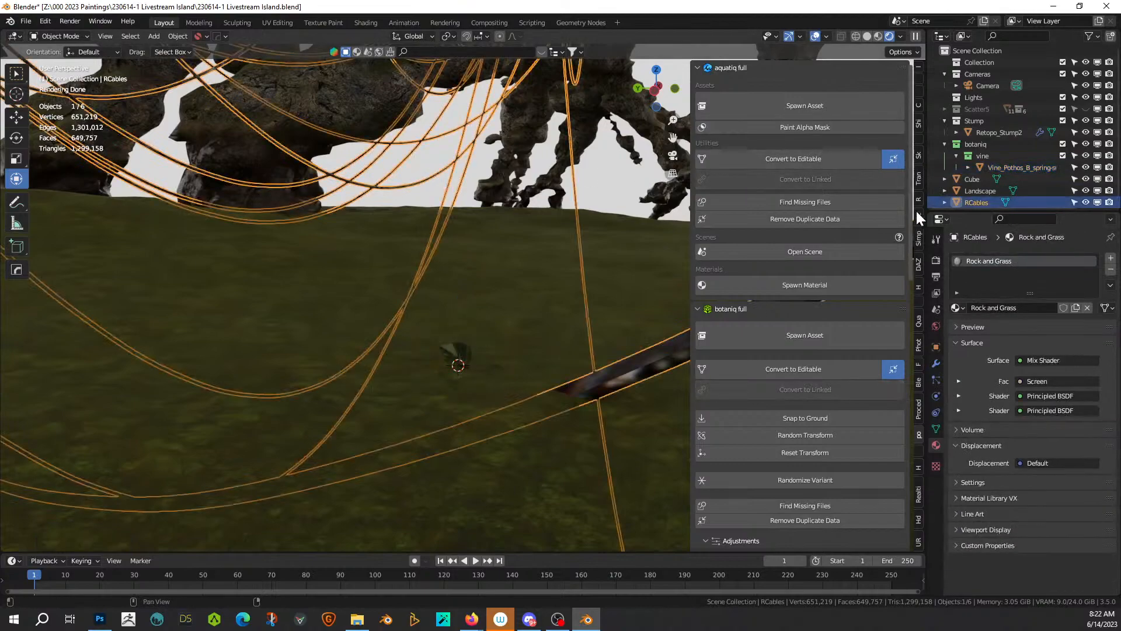
pyautogui.click(917, 139)
pyautogui.click(917, 157)
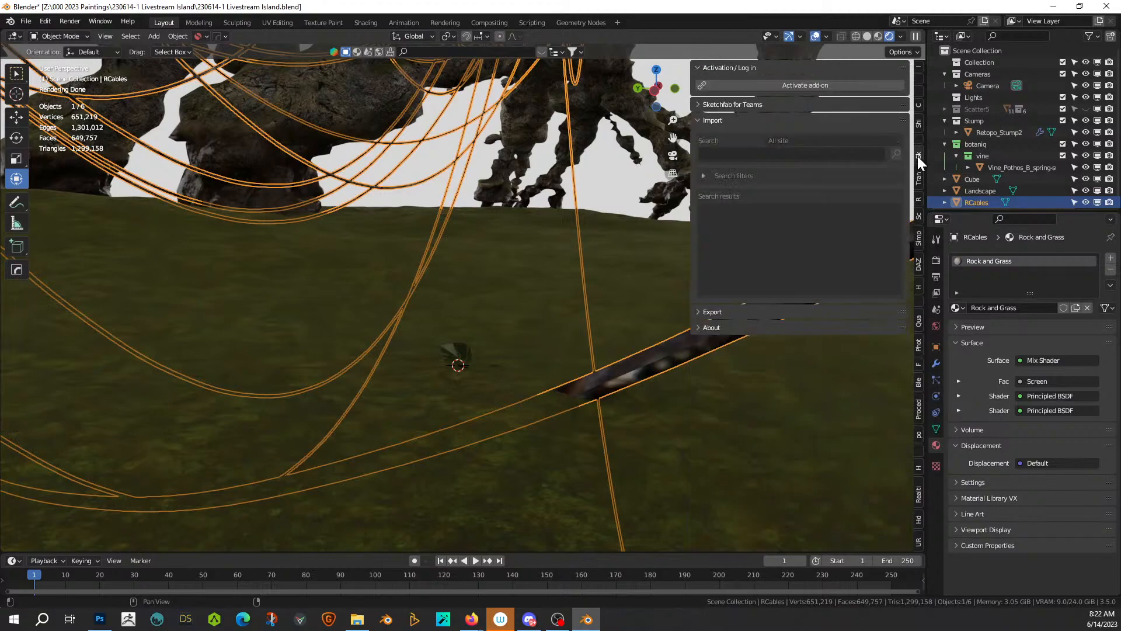
pyautogui.click(919, 224)
pyautogui.click(893, 68)
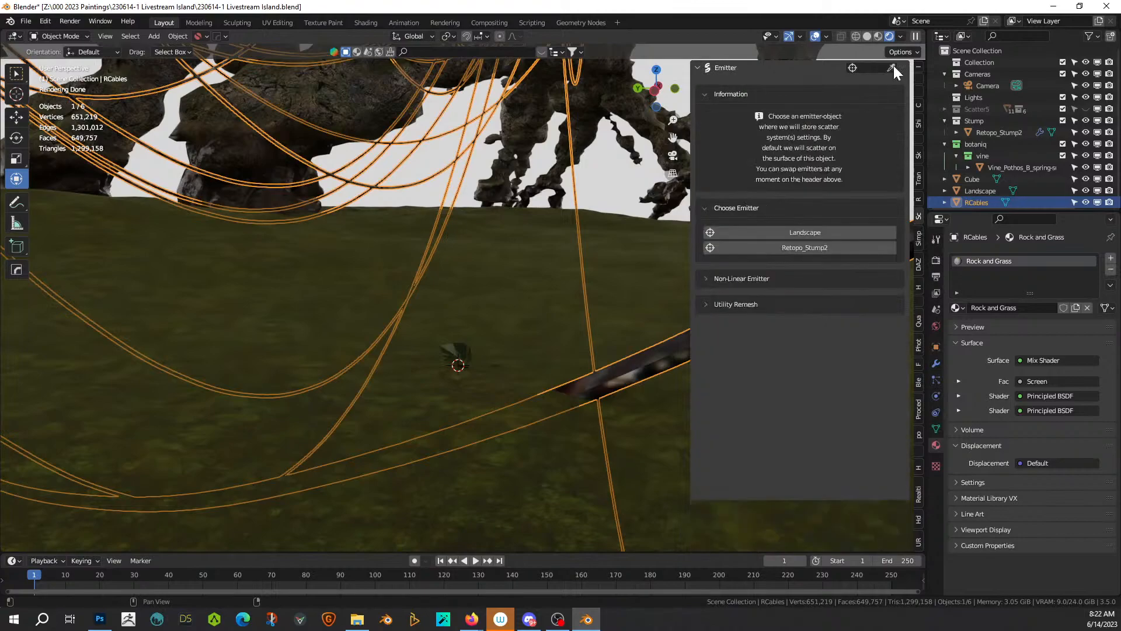
pyautogui.click(891, 67)
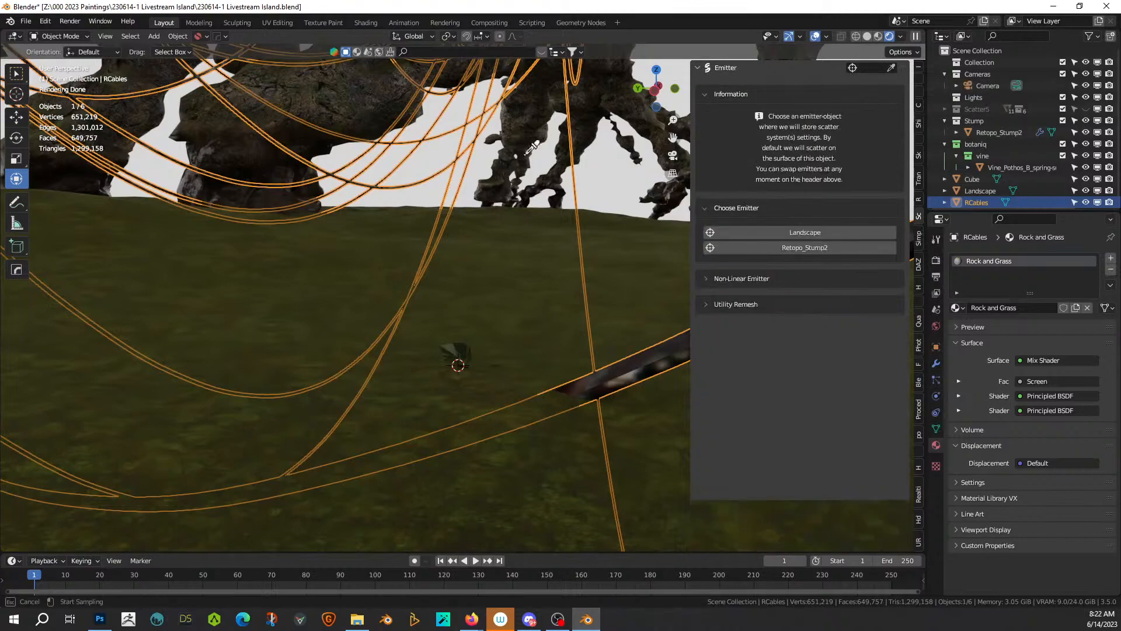
pyautogui.click(475, 153)
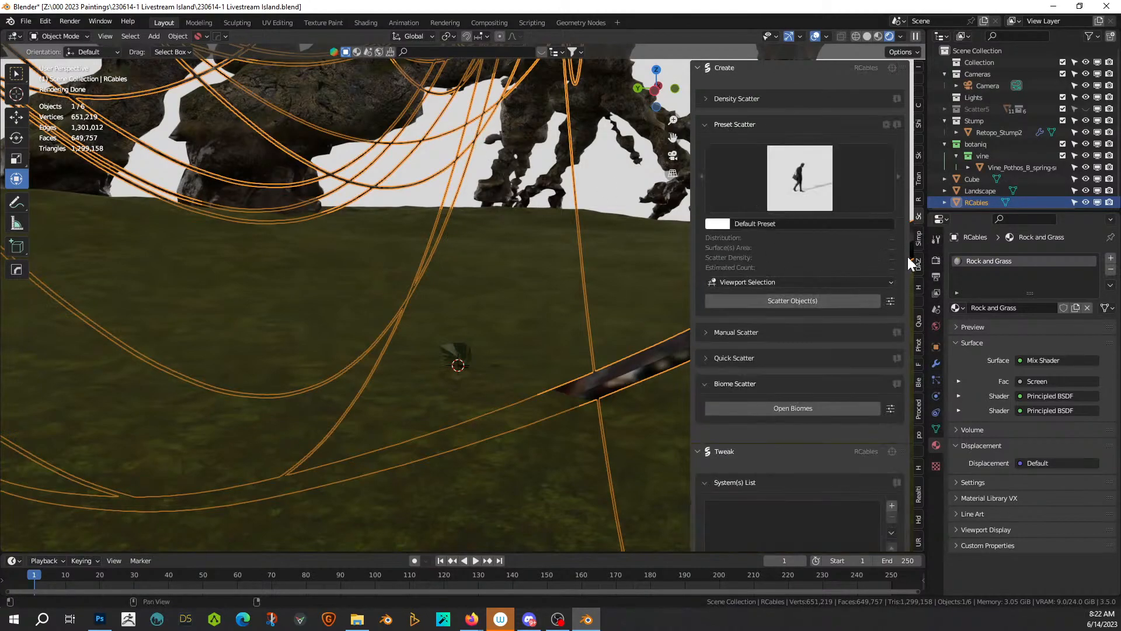
# Step: Scatter the Vine_Pothos_B object on the cables using the 11 Pattern preset
pyautogui.click(1007, 167)
pyautogui.click(783, 183)
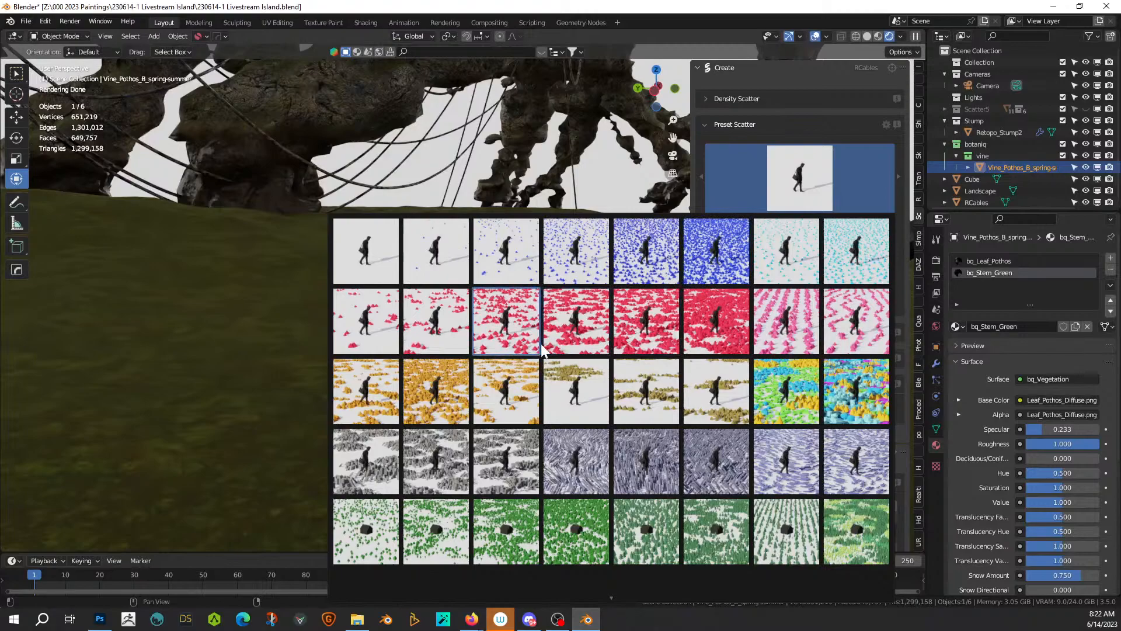
pyautogui.click(559, 351)
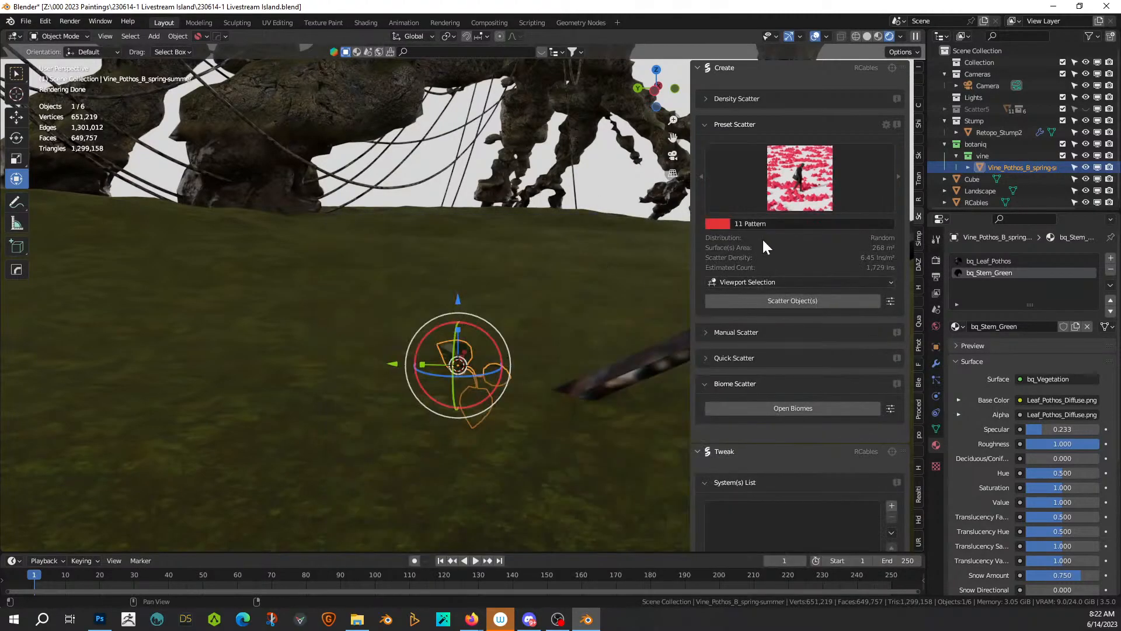
pyautogui.click(791, 300)
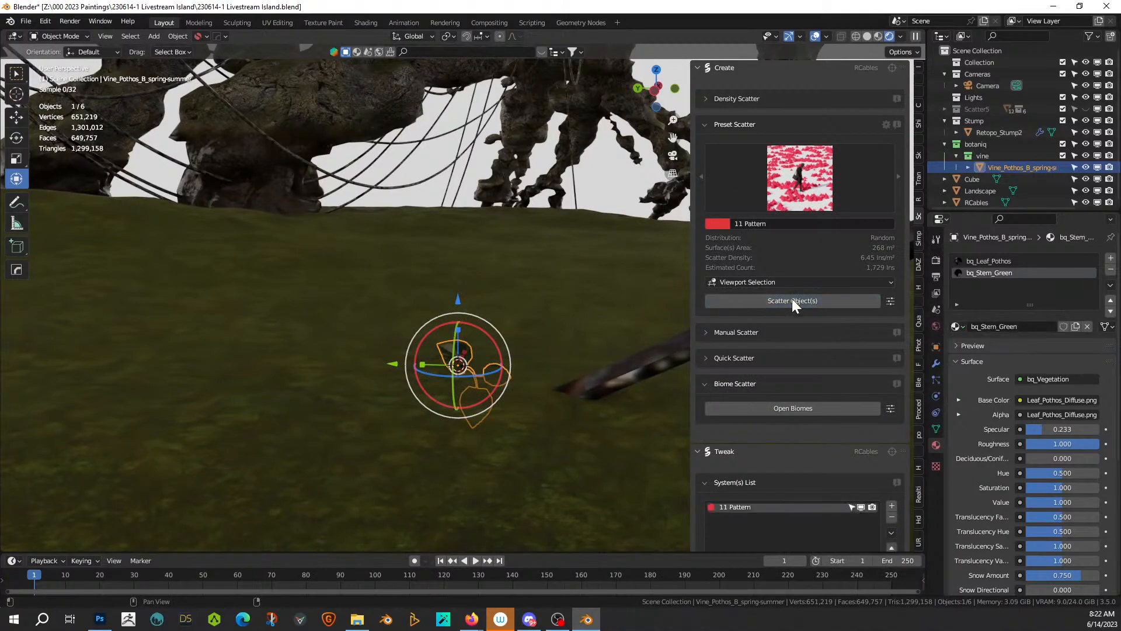
# Step: Select the RCables mesh and unhide the Scatter5 collection
pyautogui.scroll(-3, 539, 206)
pyautogui.moveTo(538, 206); pyautogui.dragTo(484, 204, button='middle')
pyautogui.scroll(-2, 552, 232)
pyautogui.scroll(-2, 553, 232)
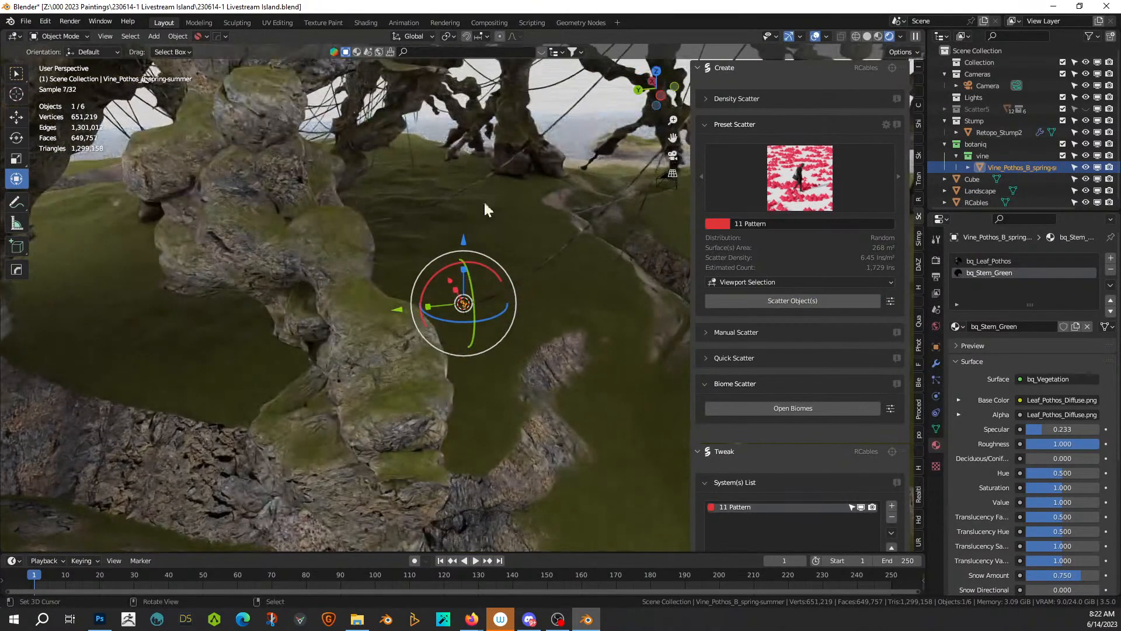
pyautogui.click(505, 162)
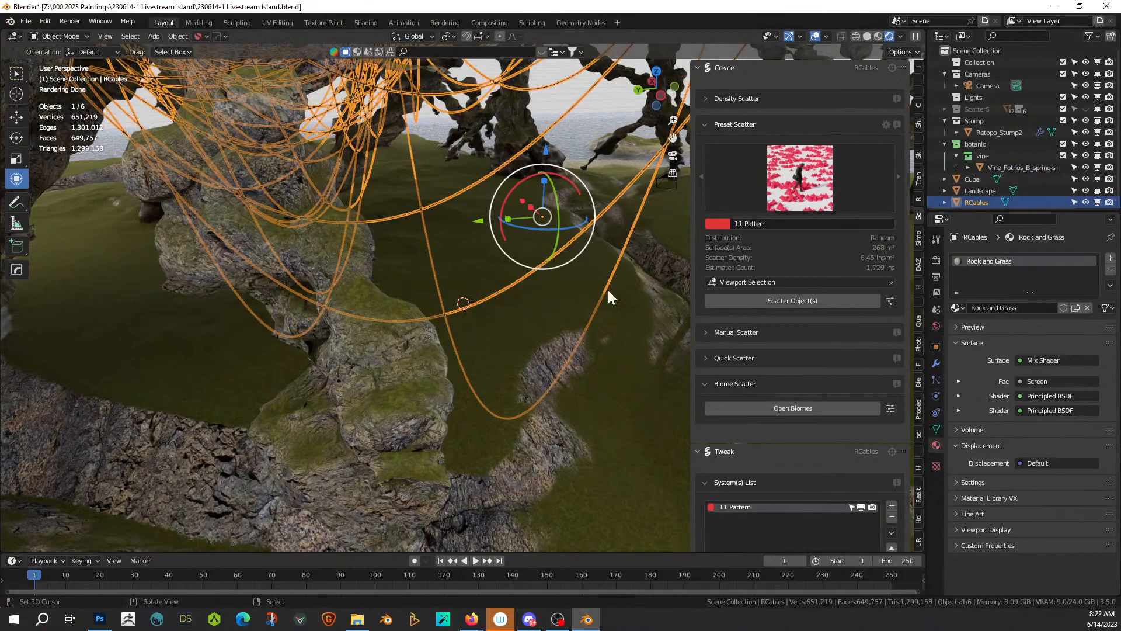
pyautogui.scroll(-8, 755, 431)
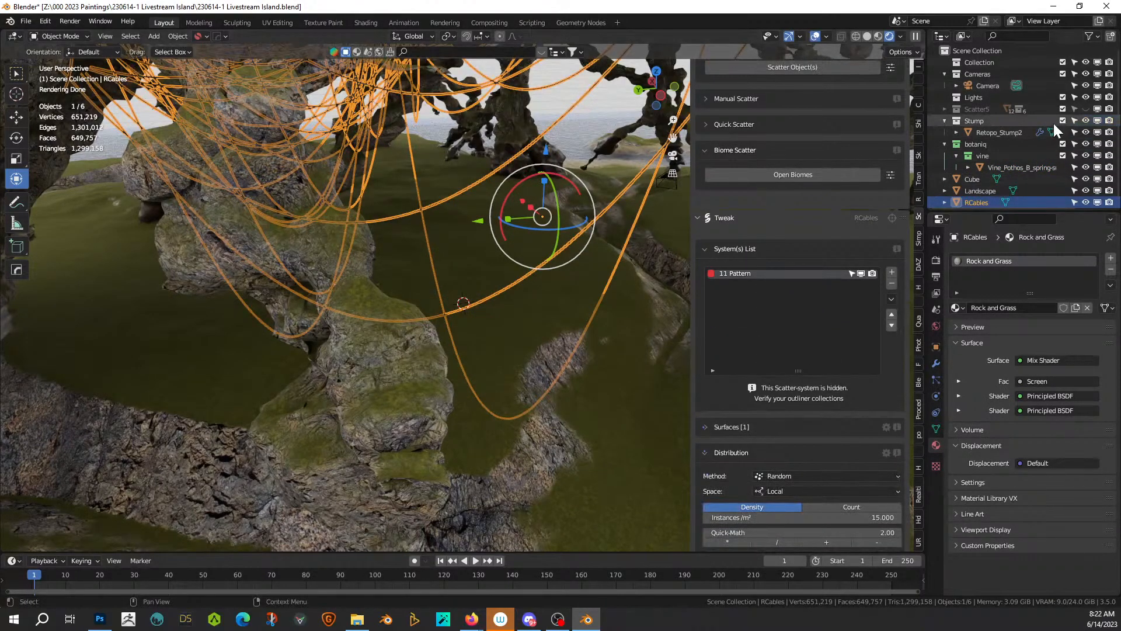
pyautogui.click(1086, 109)
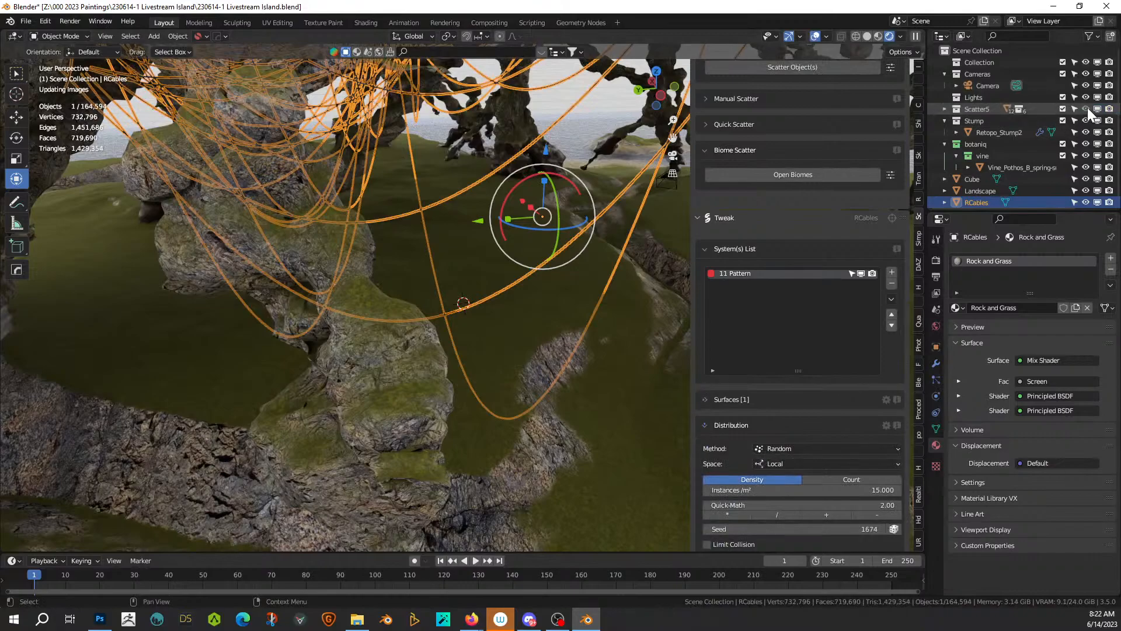
# Step: View the cables from ground level among the plants and reselect the RCables mesh
pyautogui.moveTo(538, 248); pyautogui.dragTo(489, 316, button='middle')
pyautogui.click(75, 237)
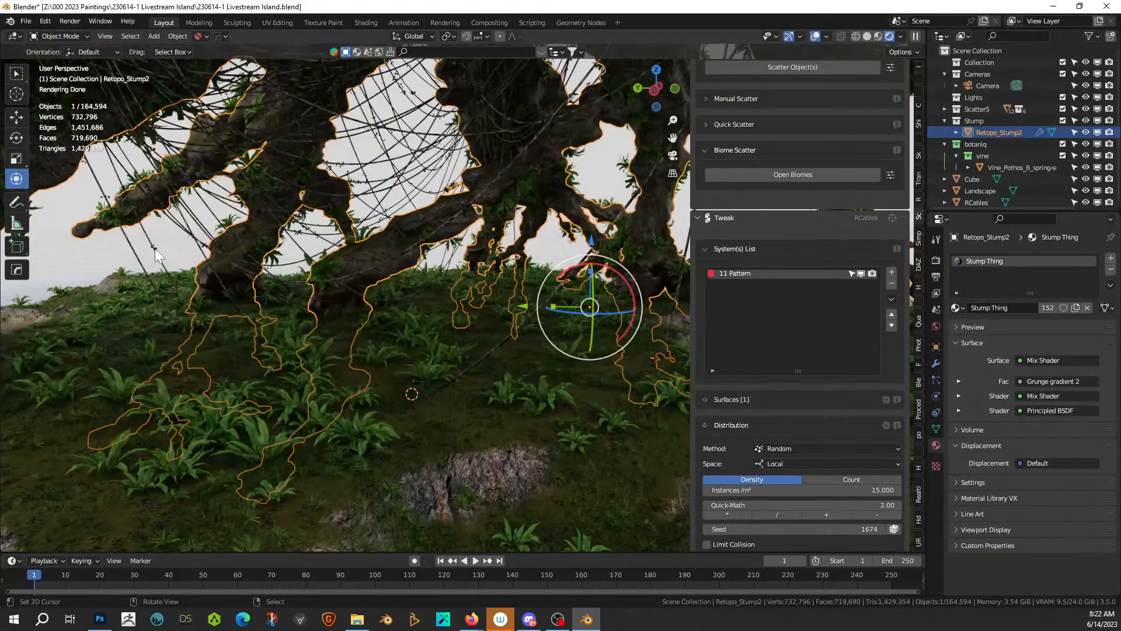
pyautogui.click(155, 247)
pyautogui.moveTo(402, 247); pyautogui.dragTo(412, 276, button='middle')
pyautogui.scroll(-2, 829, 433)
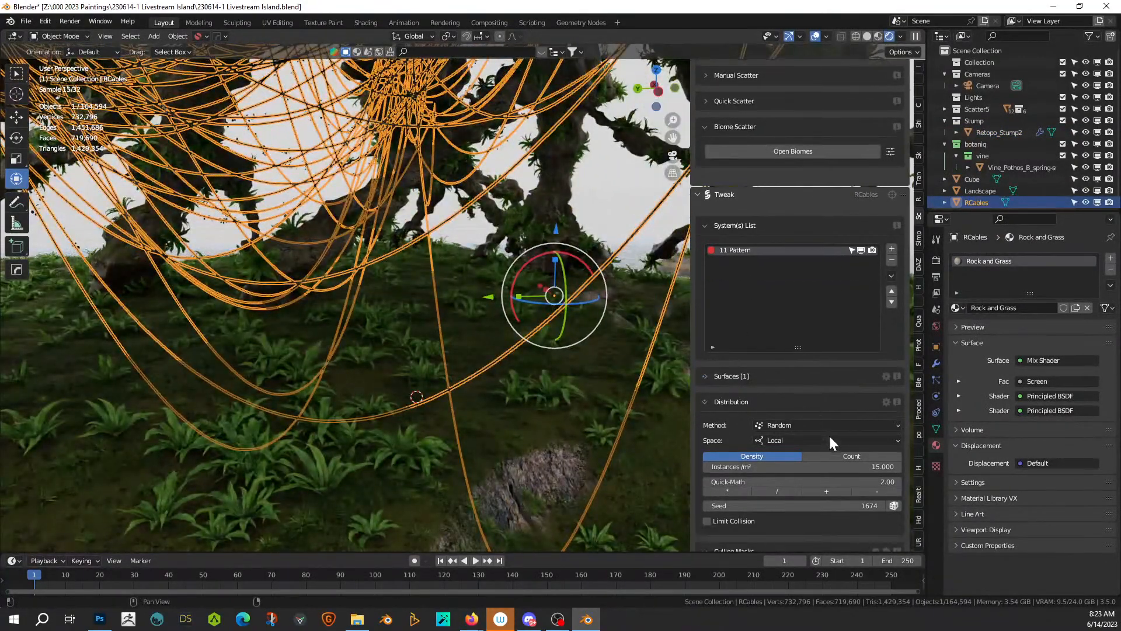
# Step: Collapse the Culling Masks settings and expand the Scale settings of the 11 Pattern scatter system
pyautogui.scroll(-8, 777, 468)
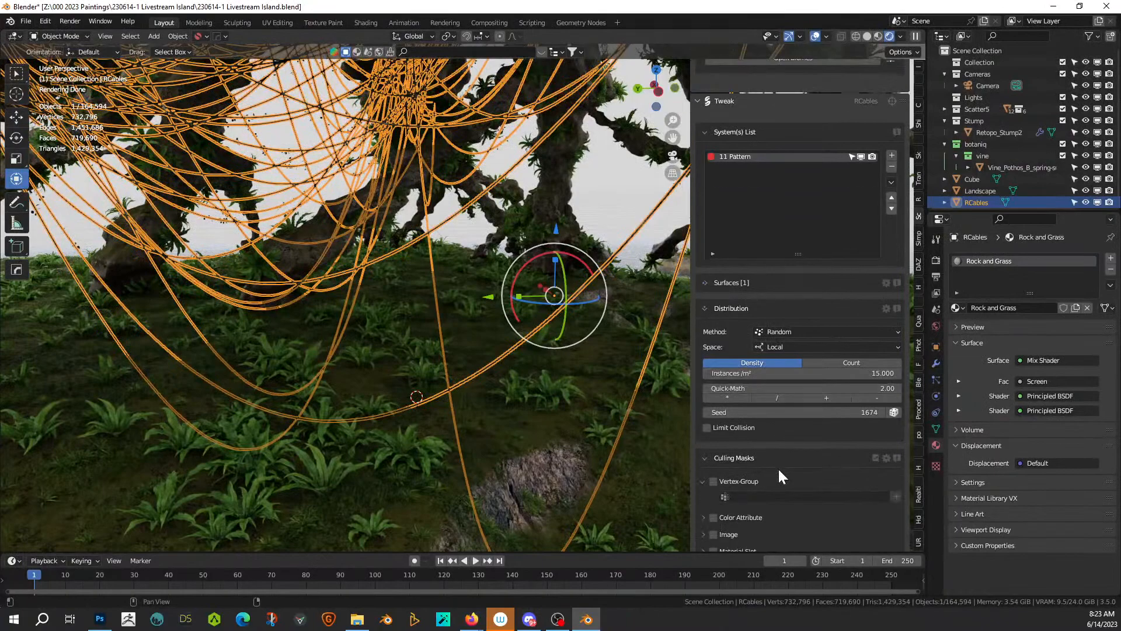
pyautogui.scroll(3, 776, 355)
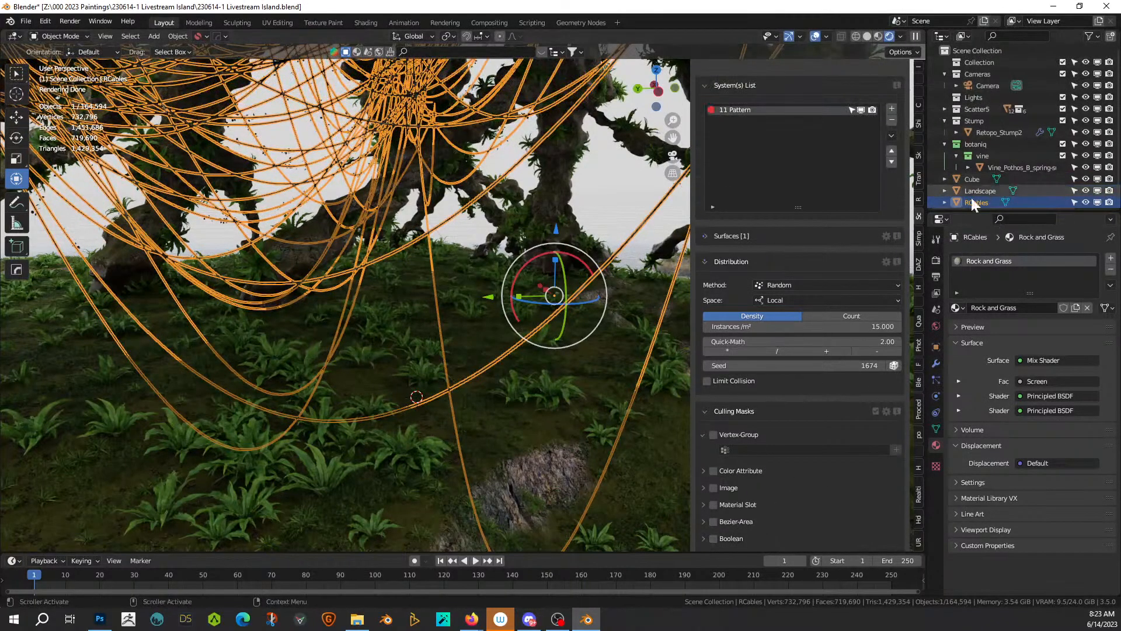
pyautogui.scroll(-1, 780, 437)
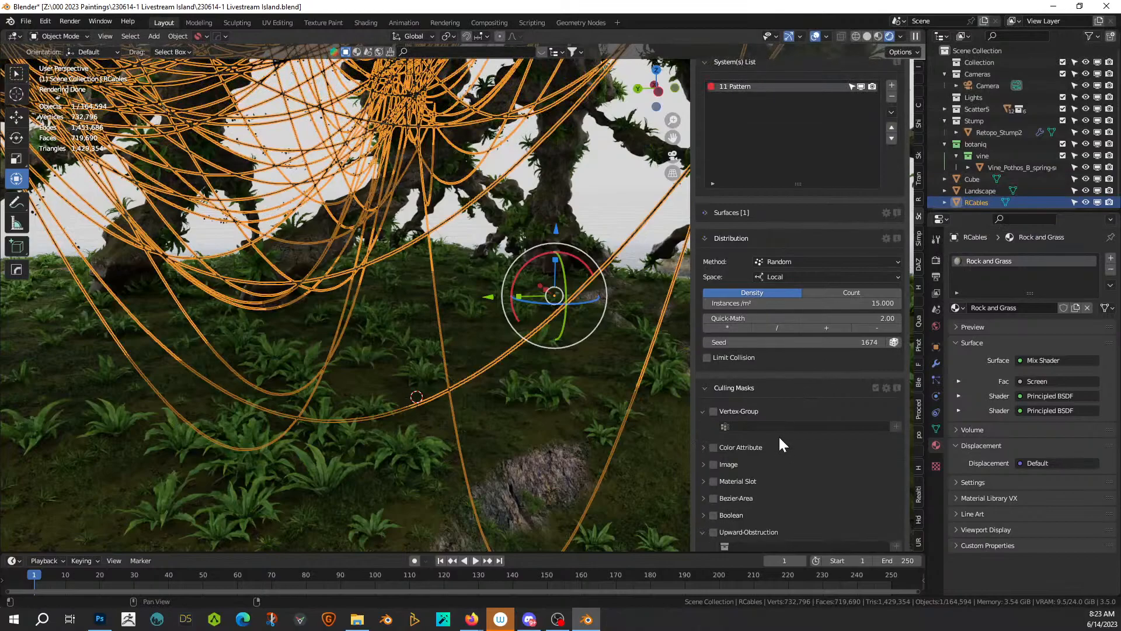
pyautogui.click(707, 388)
pyautogui.click(711, 439)
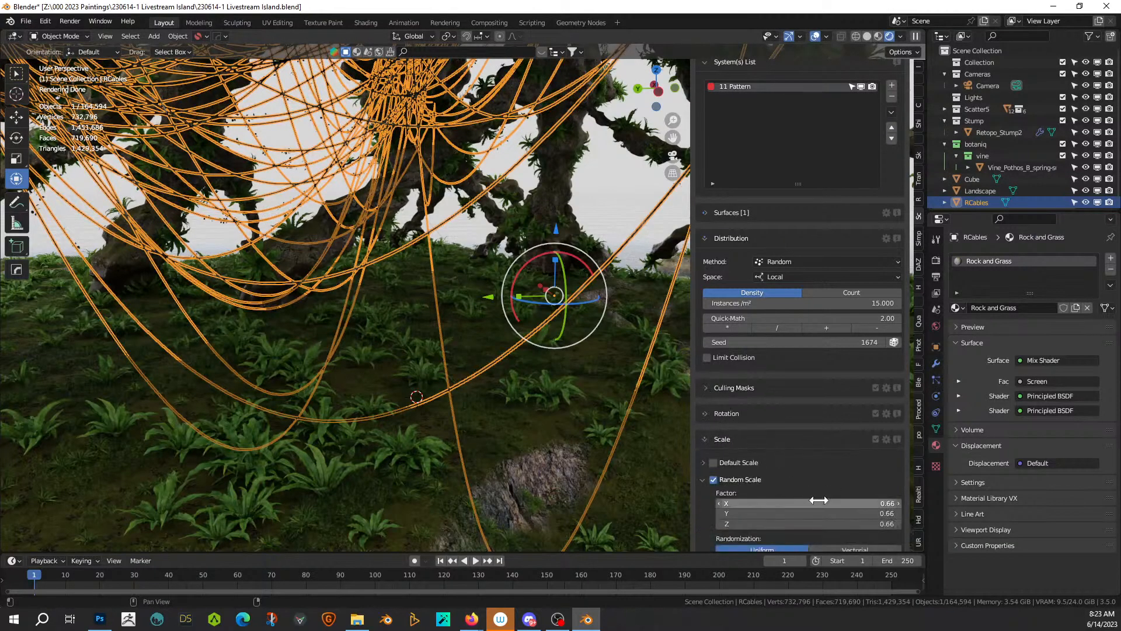
# Step: Try a Random Scale factor of 3 for the scattered vine leaves and raise it to 5 on X, Y and Z
pyautogui.scroll(-2, 785, 513)
pyautogui.moveTo(876, 456); pyautogui.dragTo(876, 477)
pyautogui.write('3')
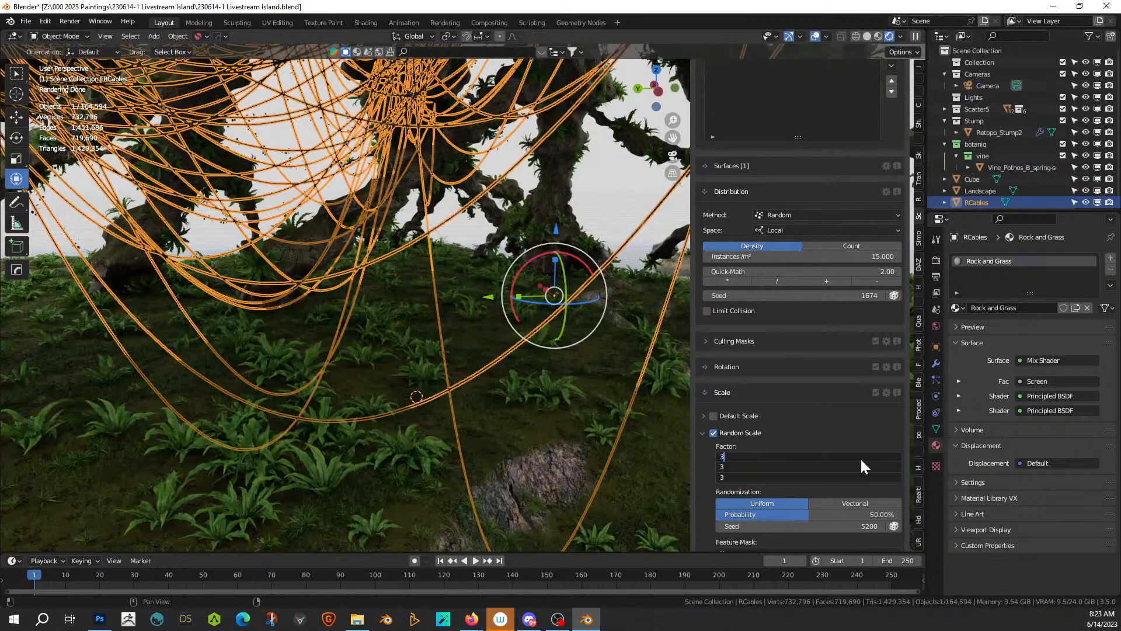
pyautogui.press('Return')
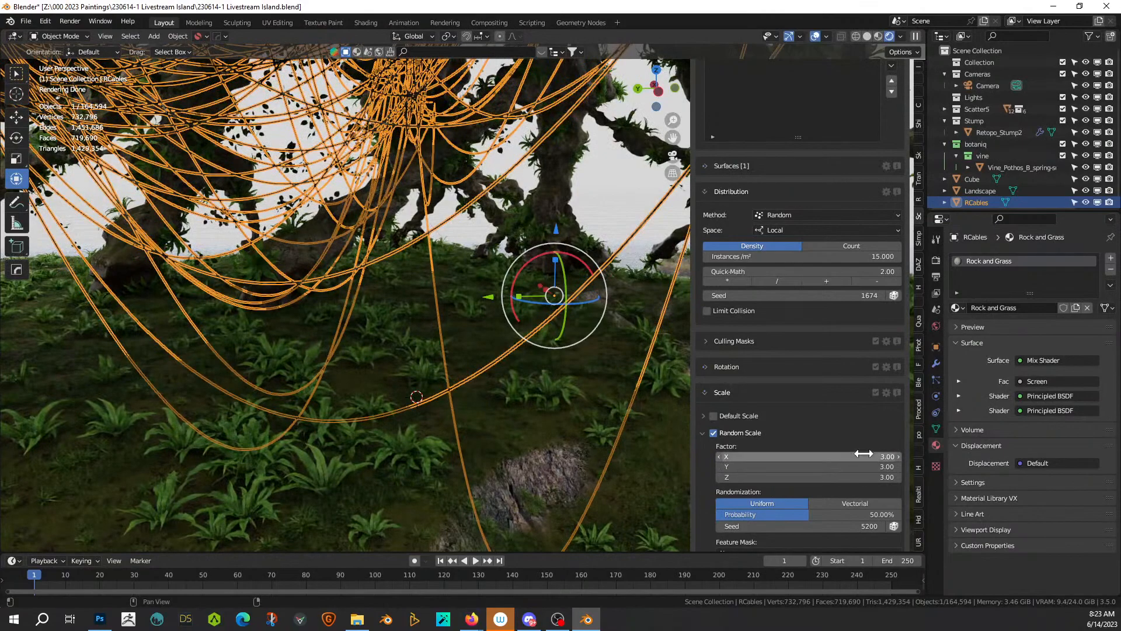
pyautogui.moveTo(863, 454); pyautogui.dragTo(863, 476)
pyautogui.write('5')
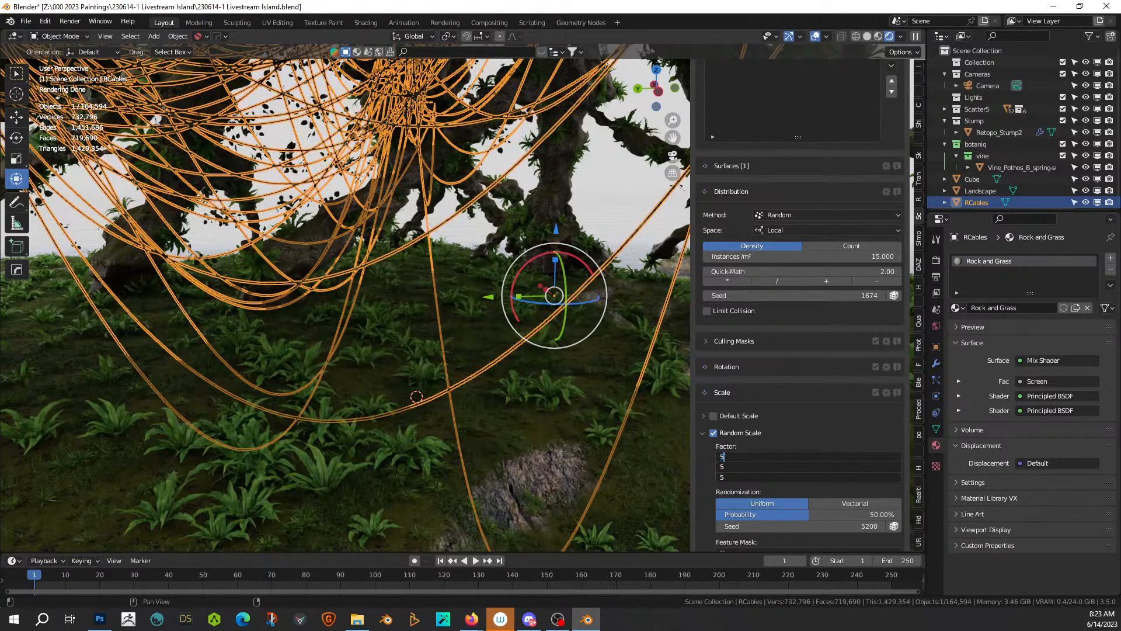
pyautogui.press('Return')
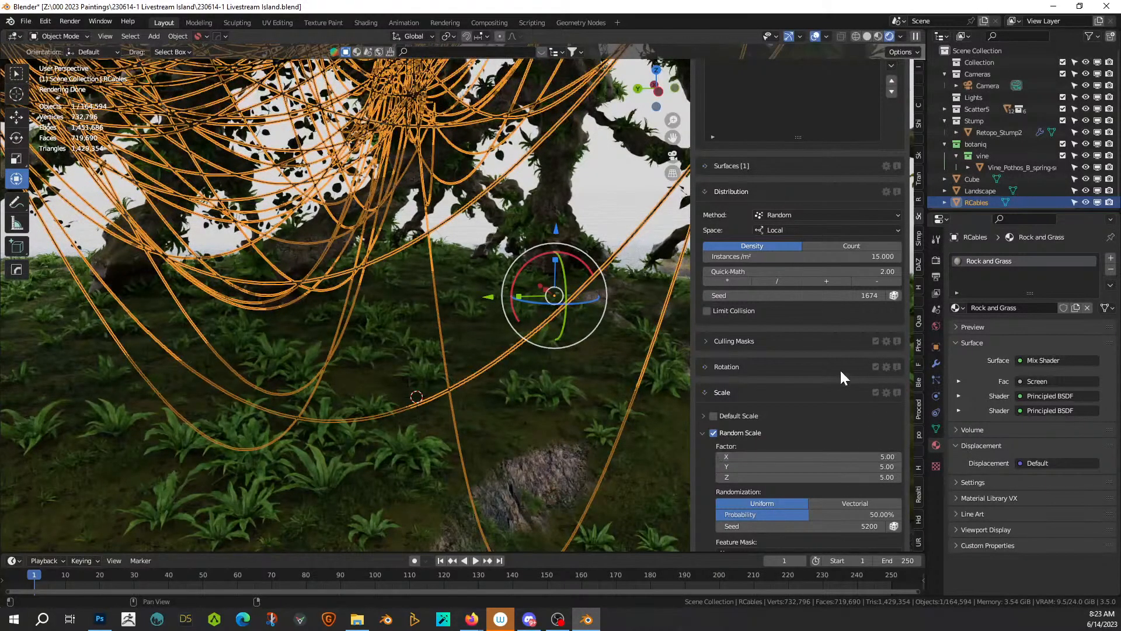
pyautogui.scroll(-3, 841, 502)
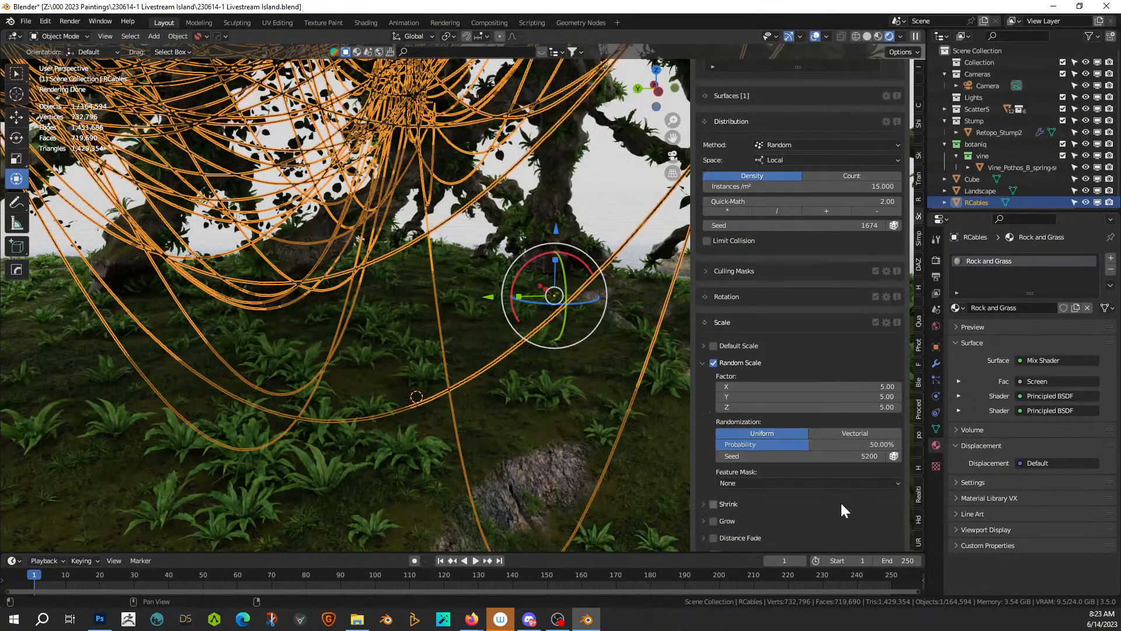
pyautogui.click(703, 504)
pyautogui.scroll(-3, 787, 507)
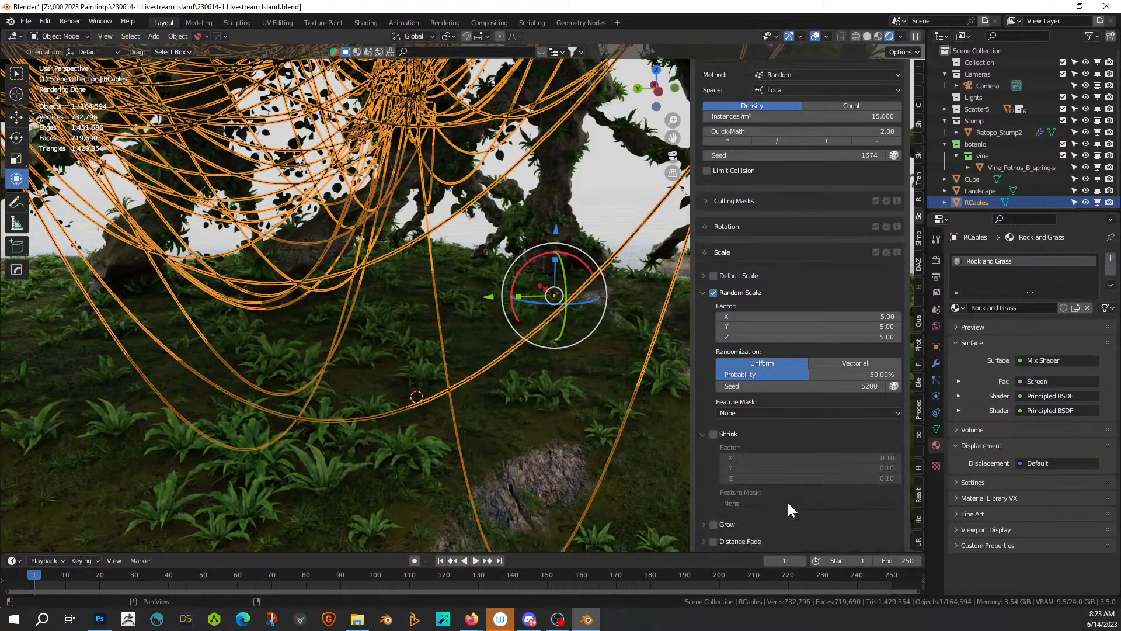
pyautogui.scroll(-2, 788, 503)
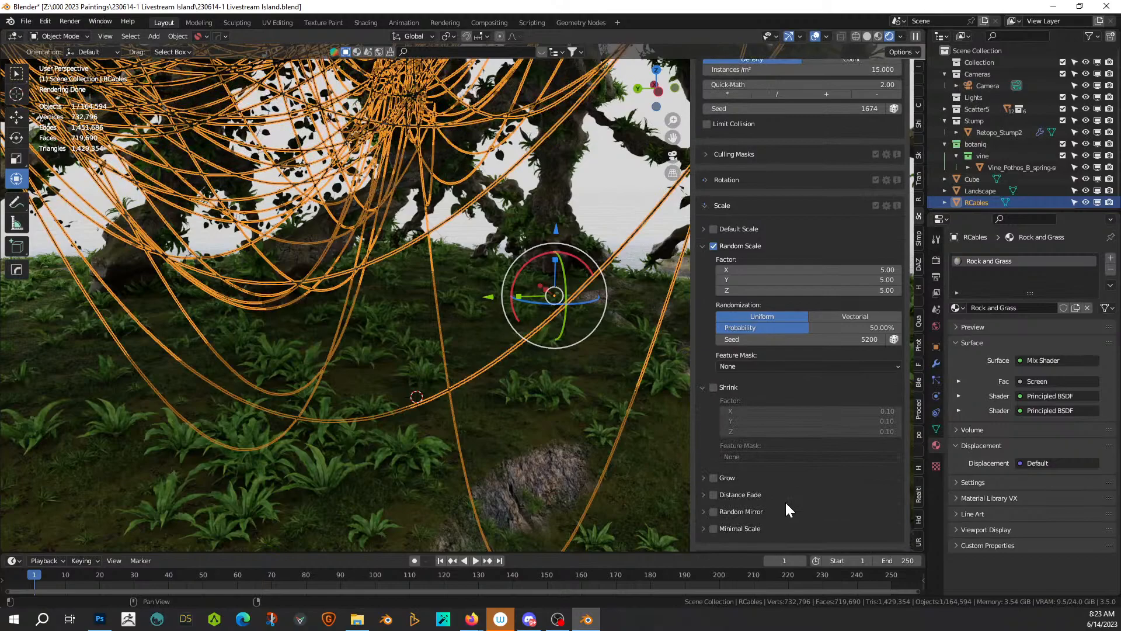
# Step: Double the scatter density on the cables three times to reach 120 instances per m²
pyautogui.scroll(6, 786, 499)
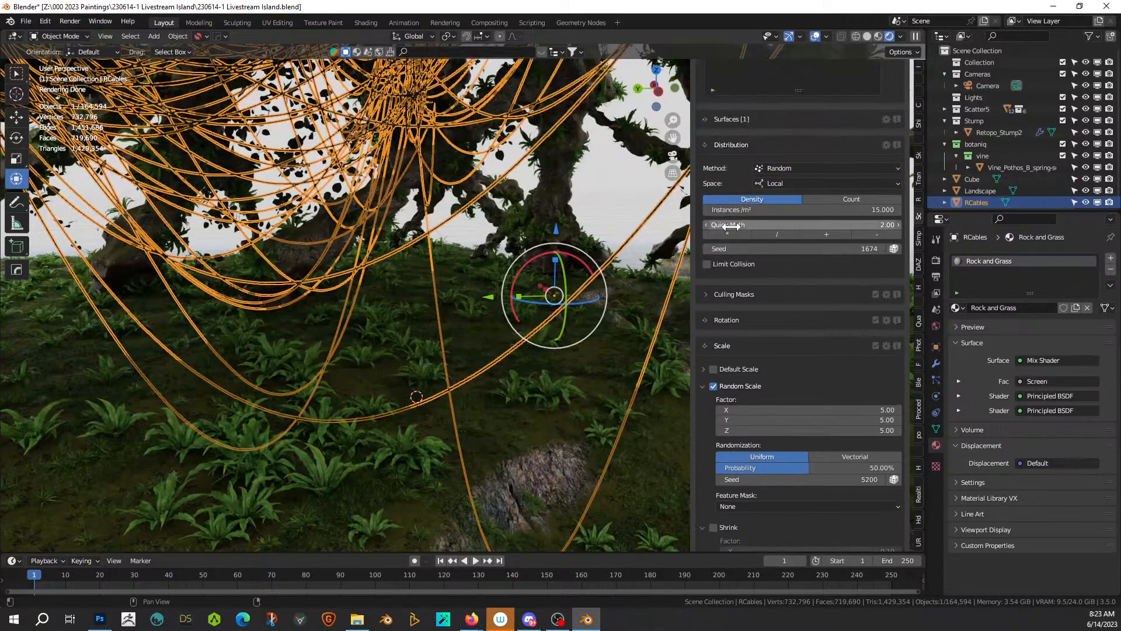
pyautogui.click(731, 232)
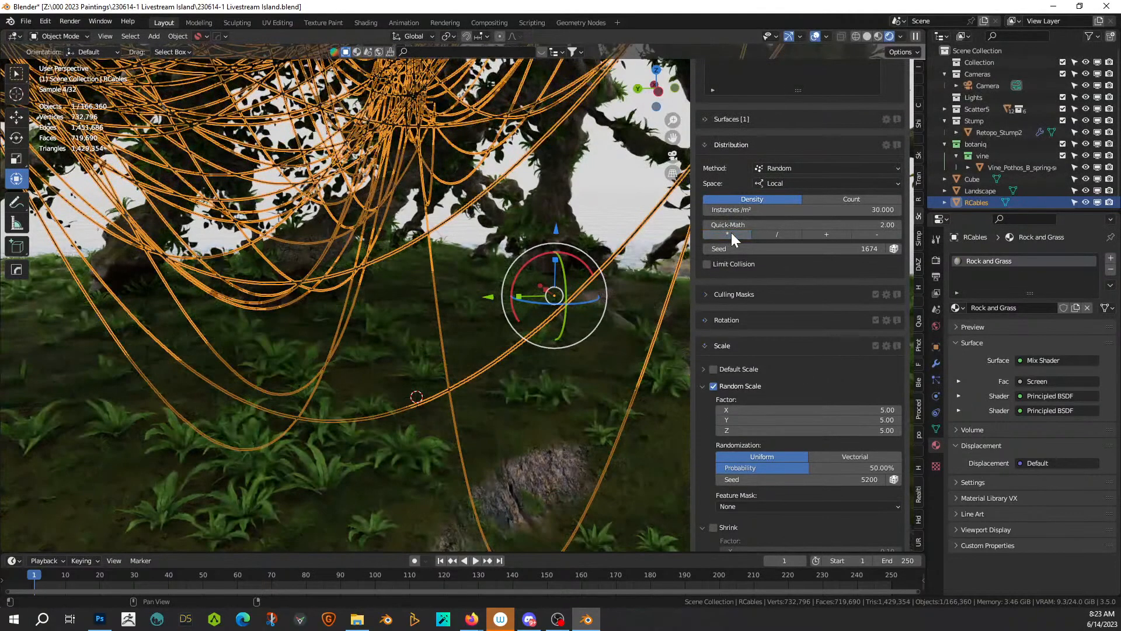
pyautogui.click(731, 232)
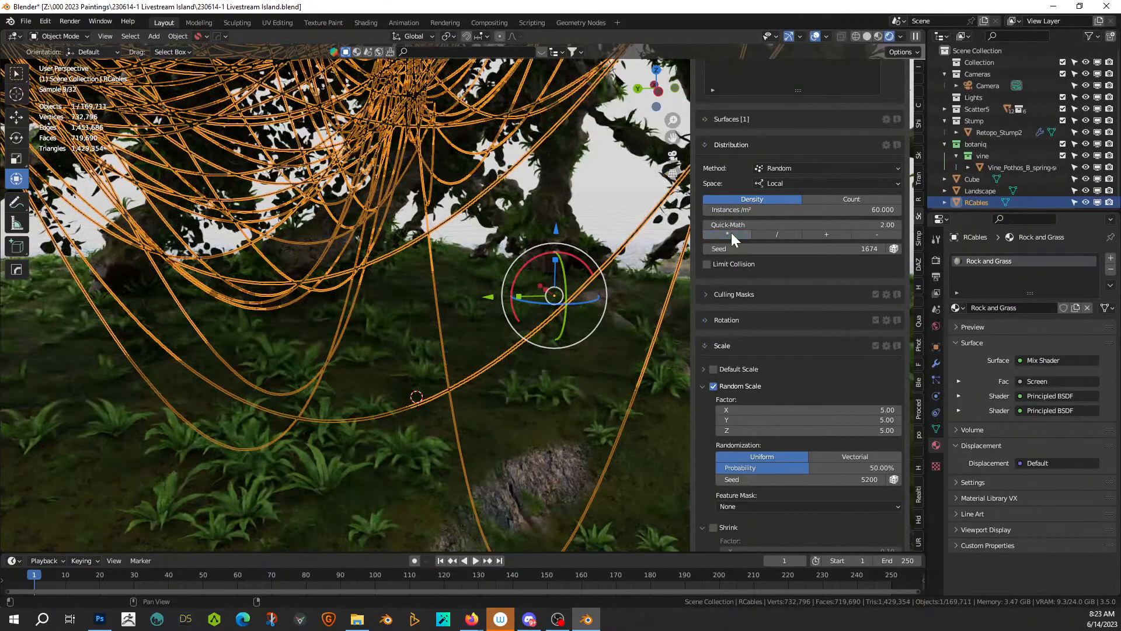
pyautogui.click(731, 232)
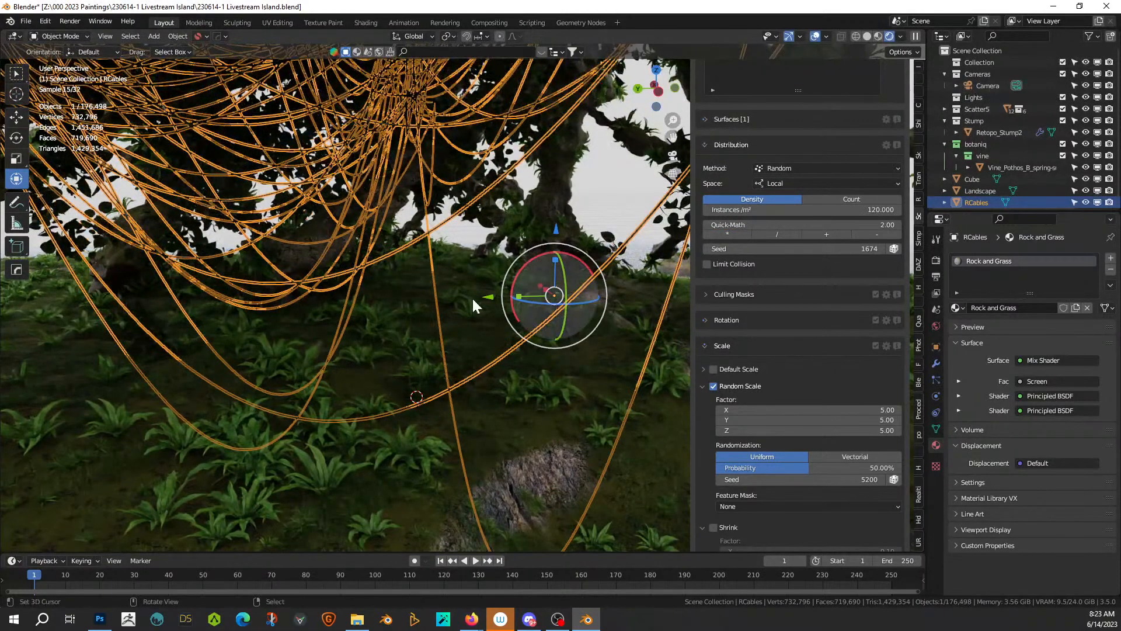
# Step: Deselect the cables, inspect the leaves from around the mountain, and double the scatter density to 240 instances per m²
pyautogui.press('KP_Decimal')
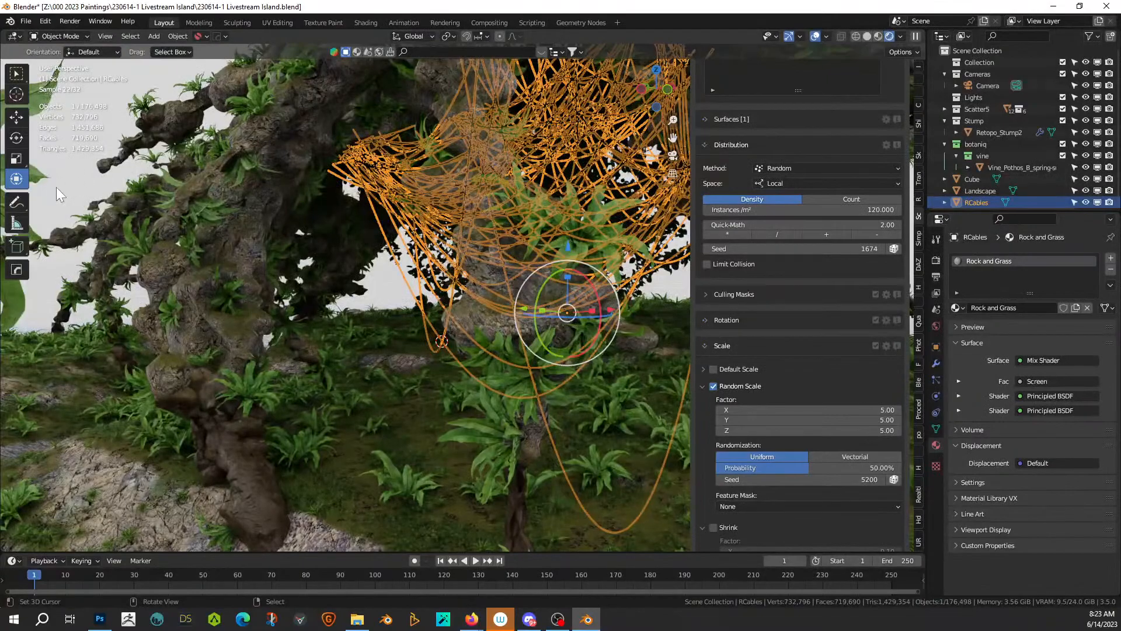
pyautogui.click(380, 257)
pyautogui.scroll(-5, 493, 261)
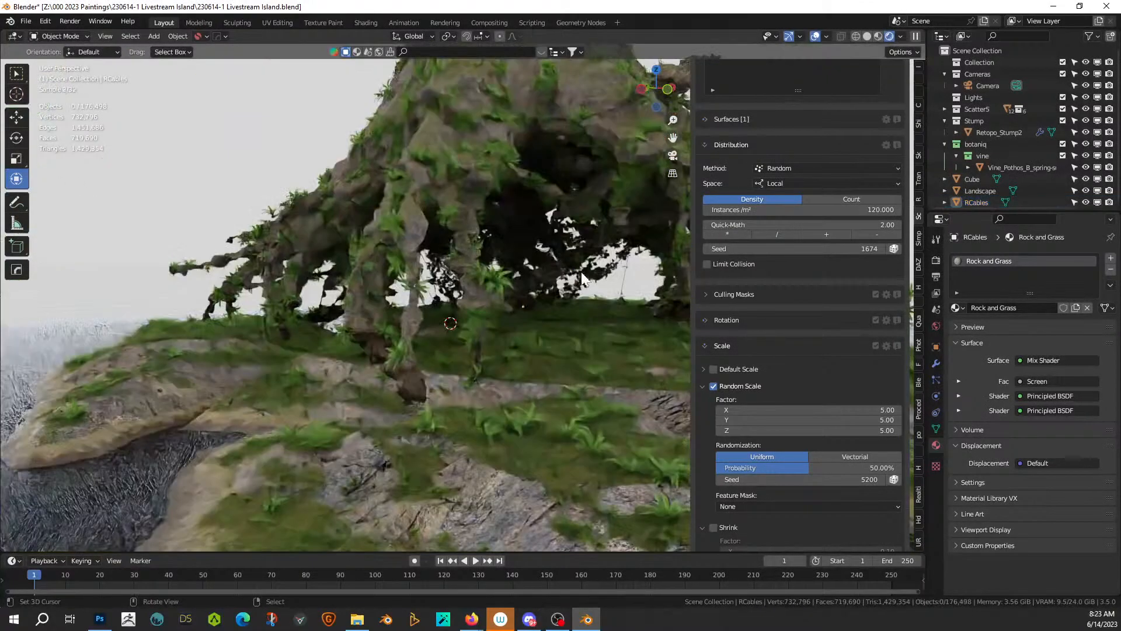
pyautogui.moveTo(493, 260); pyautogui.dragTo(448, 268, button='middle')
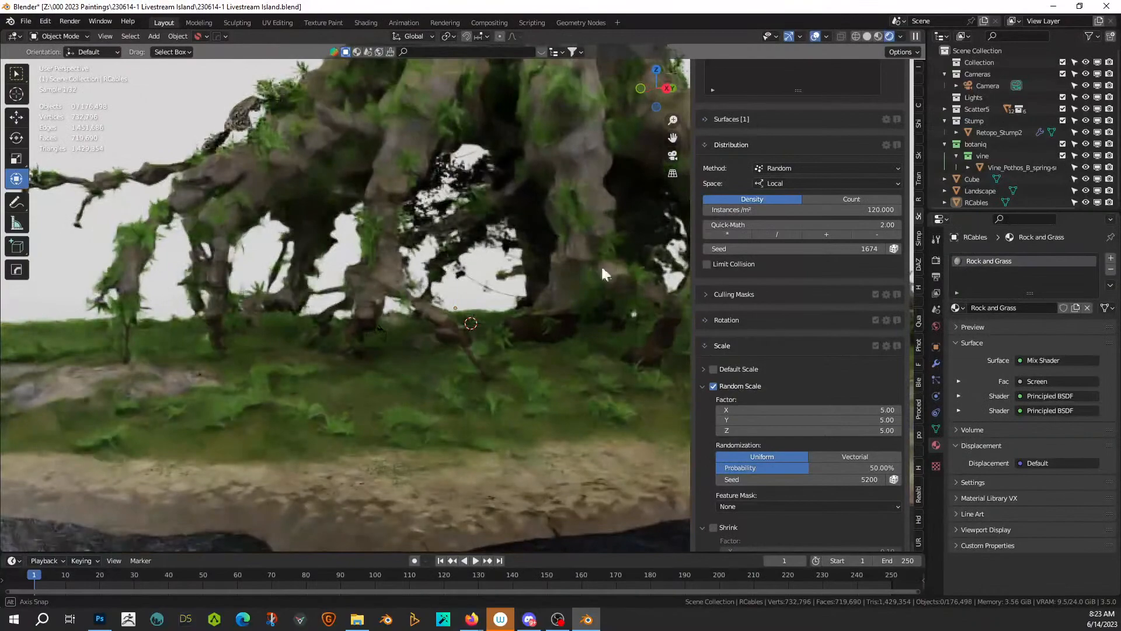
pyautogui.click(727, 234)
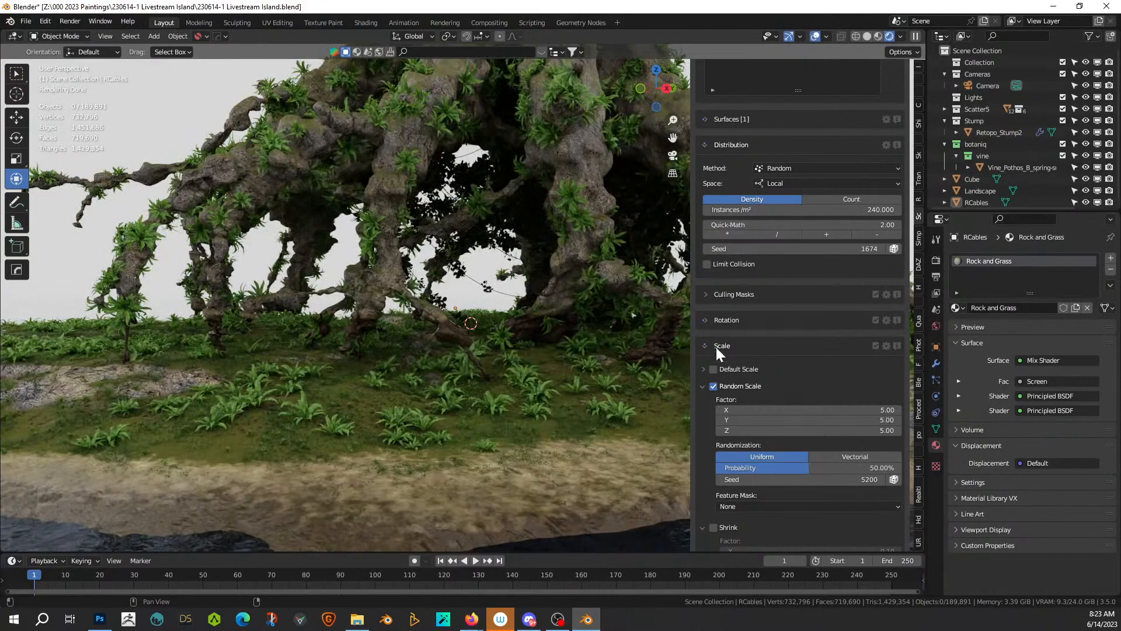
# Step: Collapse the Scale and Abiotic settings, look over the remaining scatter settings and examine the leafy cables
pyautogui.scroll(-3, 833, 366)
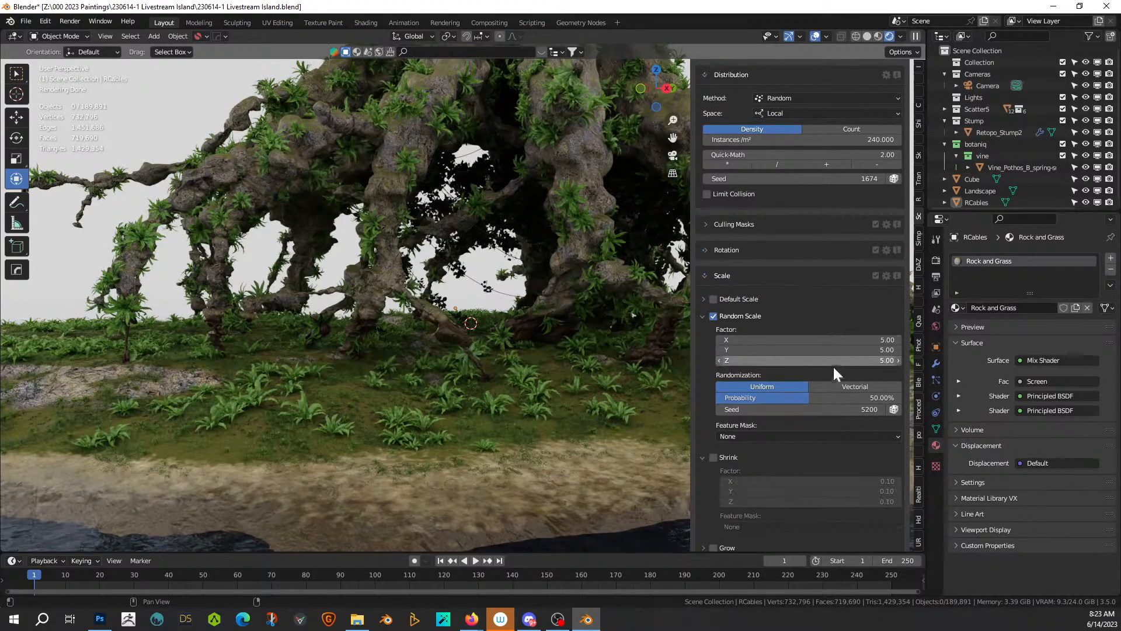
pyautogui.click(706, 273)
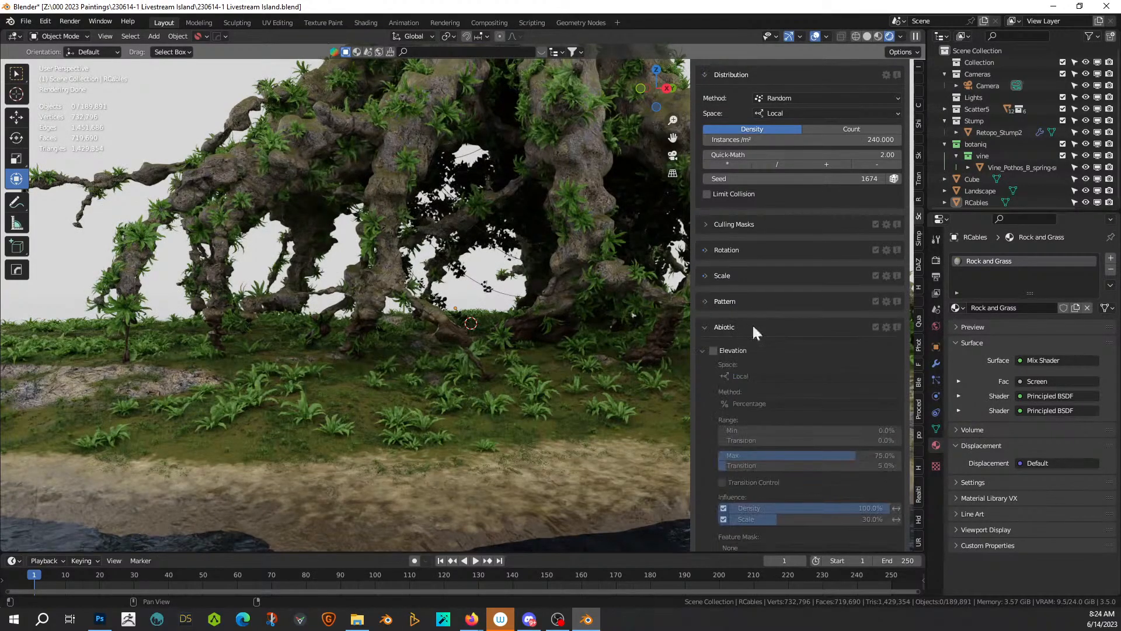
pyautogui.click(708, 328)
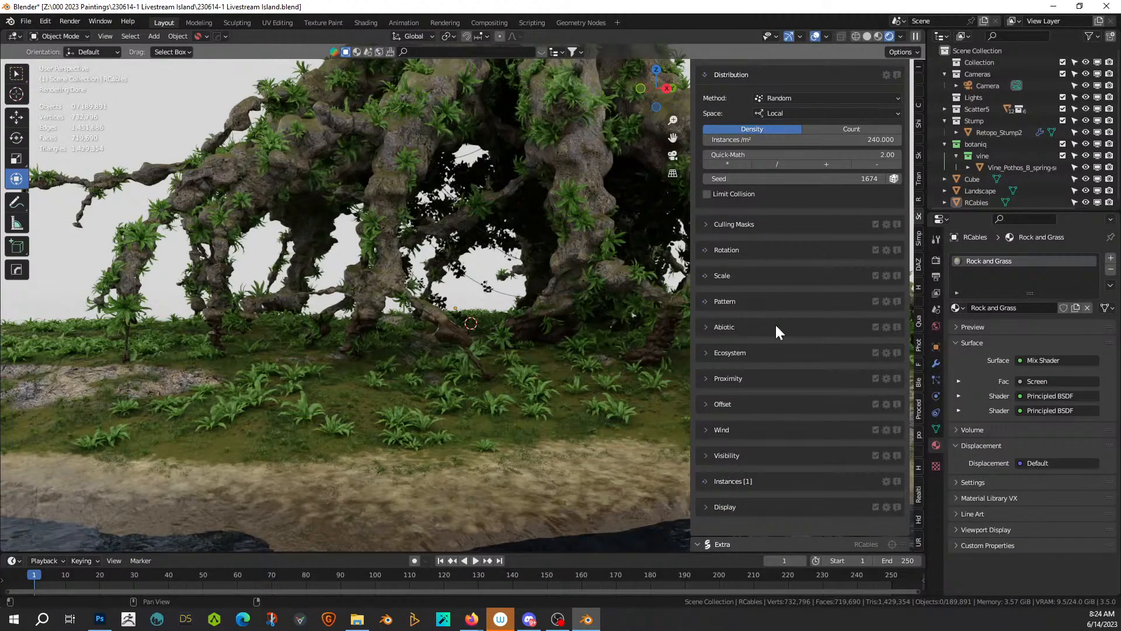
pyautogui.scroll(-7, 778, 403)
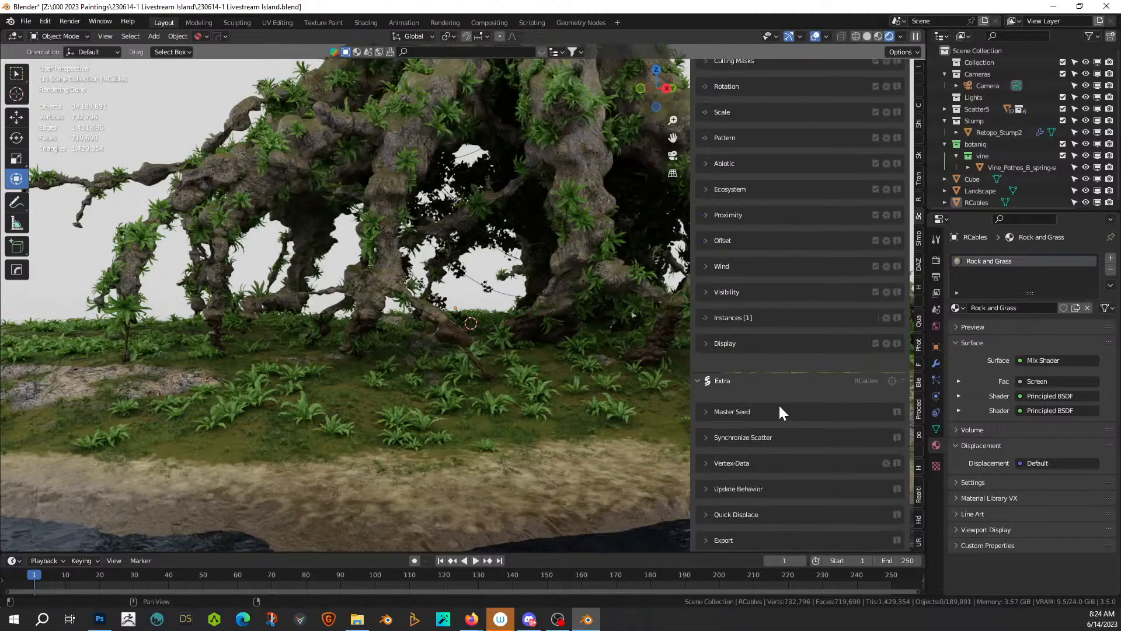
pyautogui.scroll(-4, 780, 407)
pyautogui.scroll(12, 780, 404)
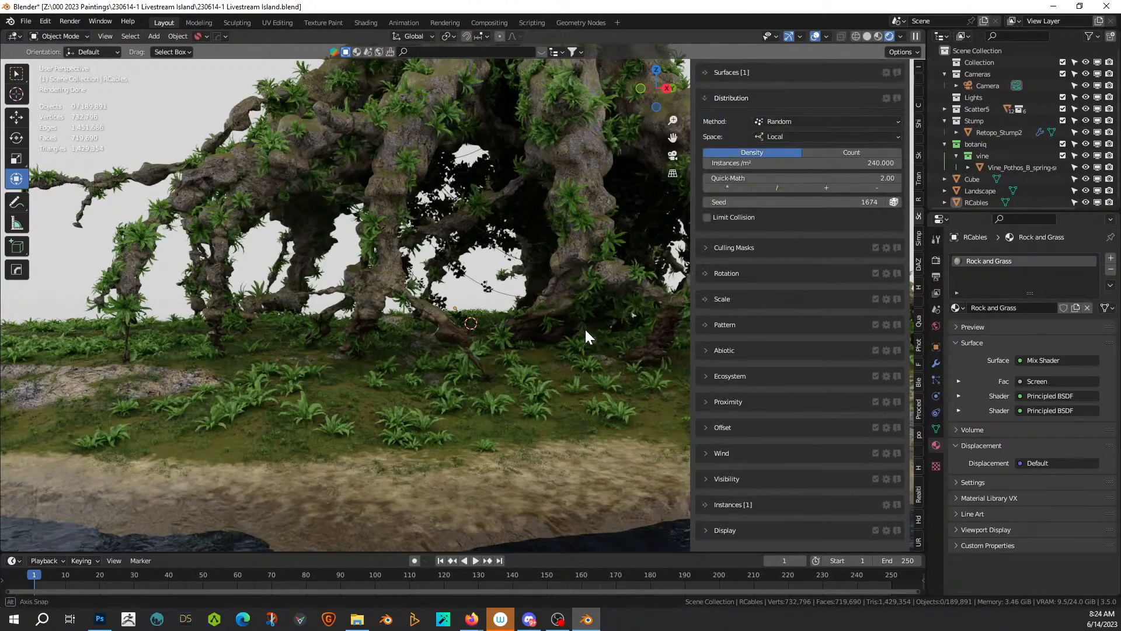
pyautogui.scroll(4, 584, 327)
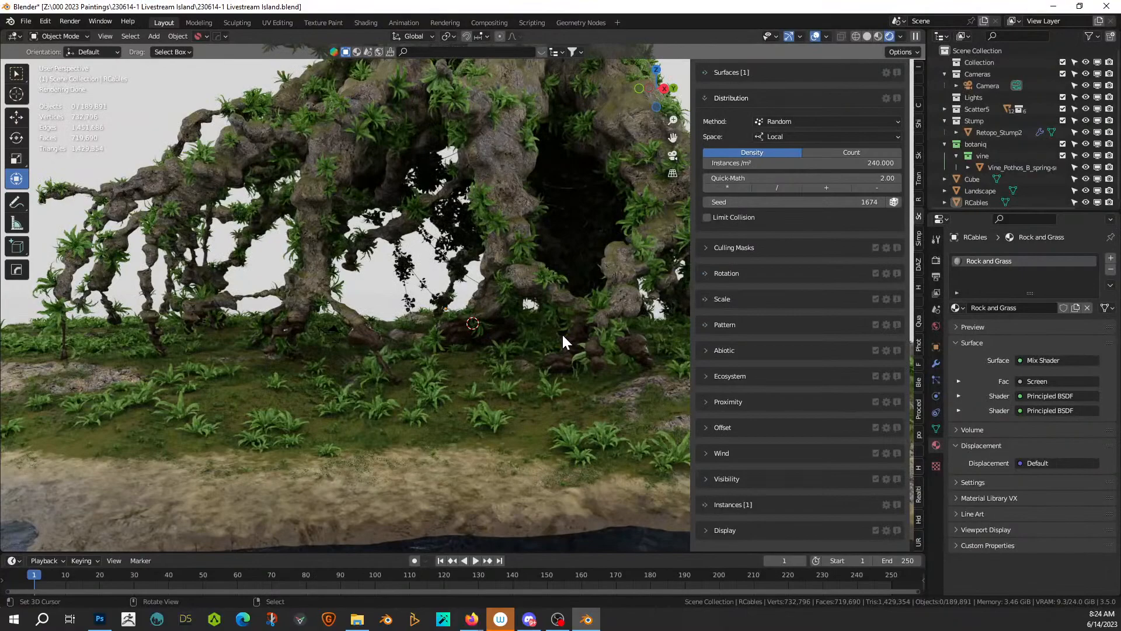
# Step: Show the botaniq asset tools
pyautogui.click(920, 434)
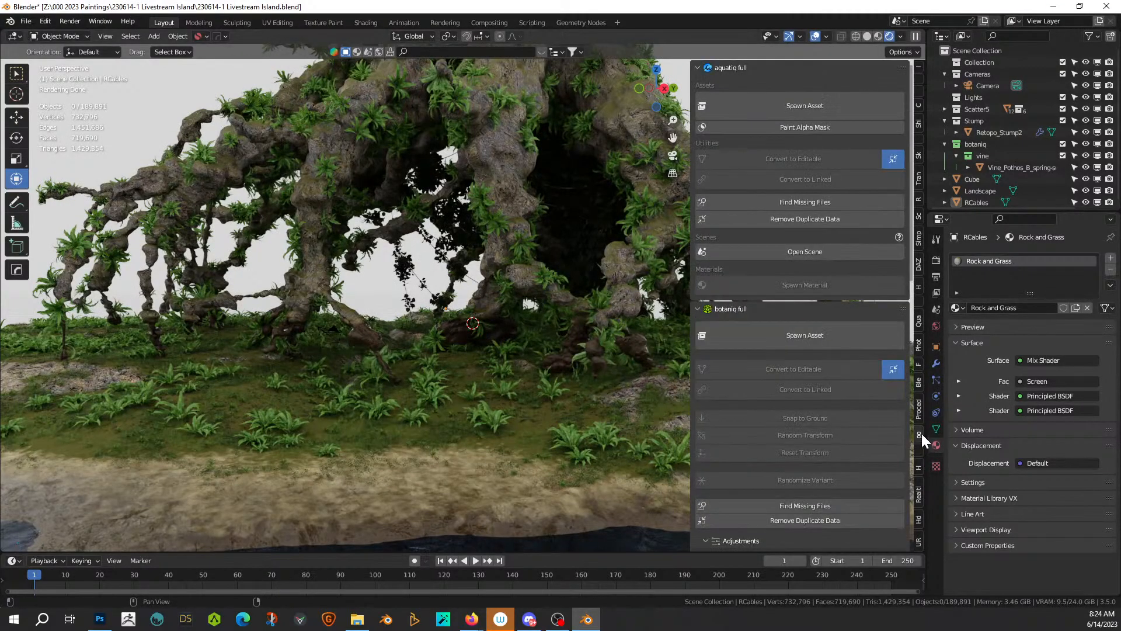
# Step: Browse the flowers category thumbnails in botaniq's asset spawner for a suitable flower
pyautogui.click(775, 332)
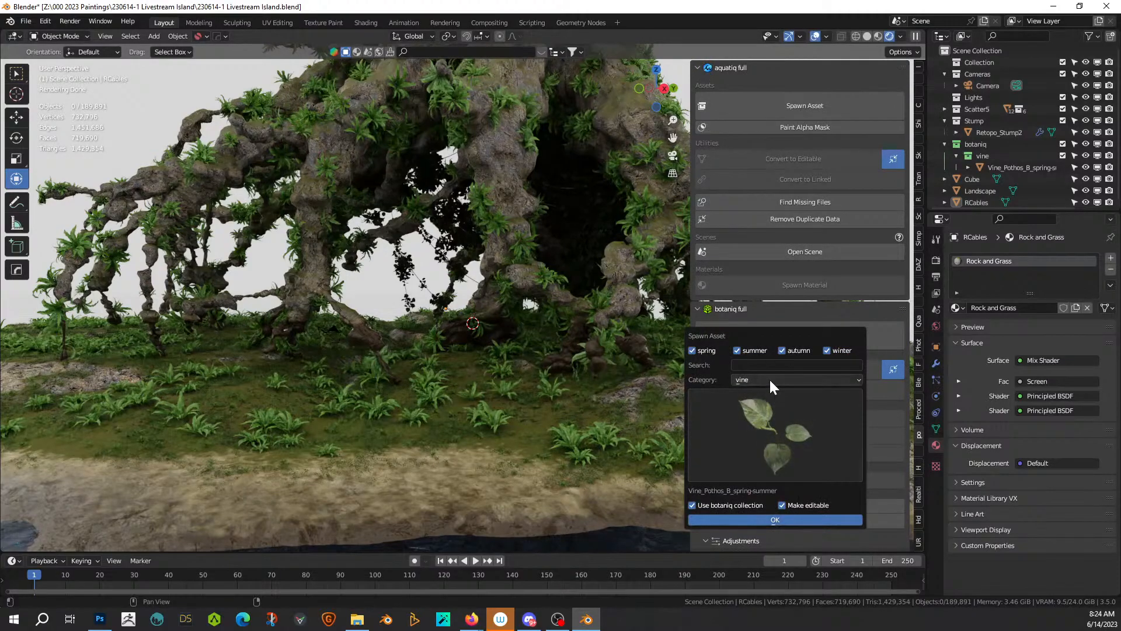
pyautogui.click(769, 378)
pyautogui.click(764, 341)
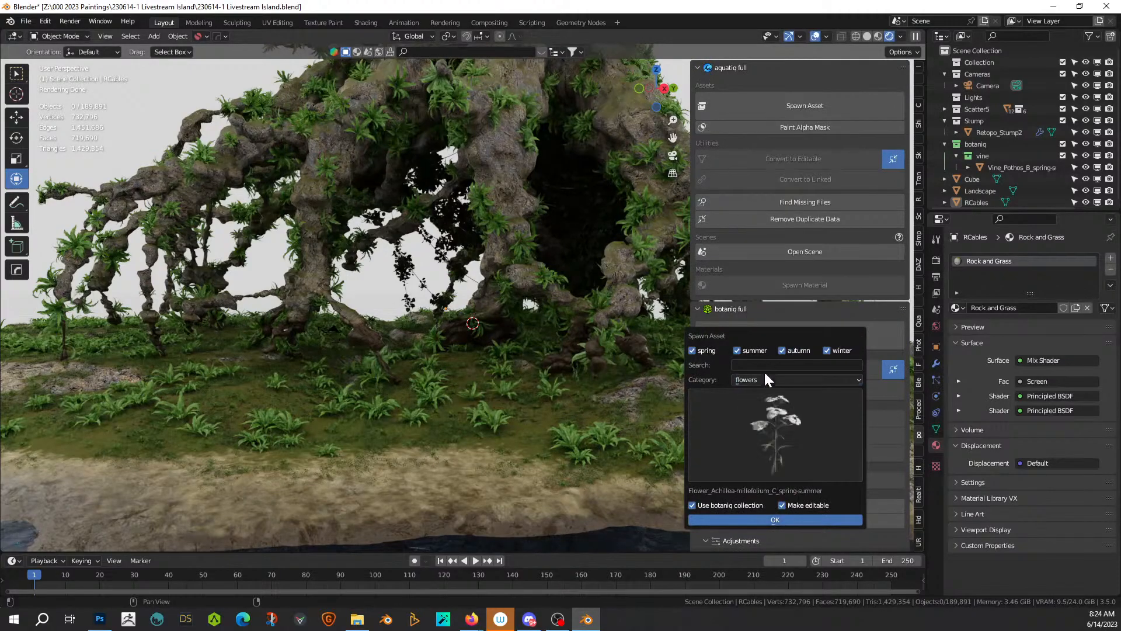
pyautogui.click(762, 426)
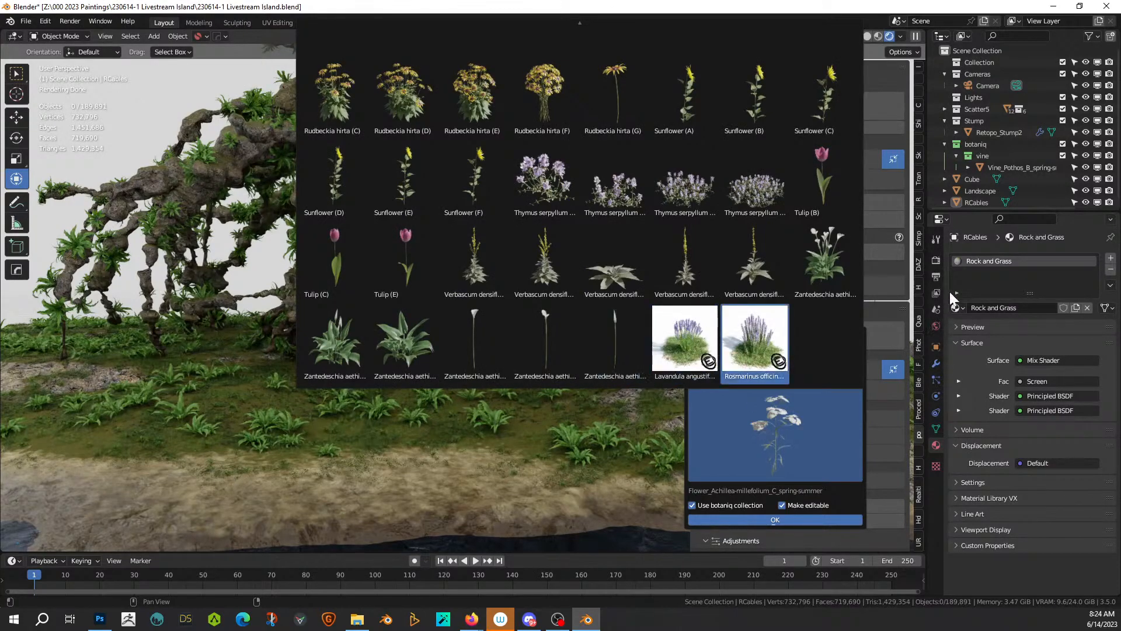
pyautogui.click(782, 453)
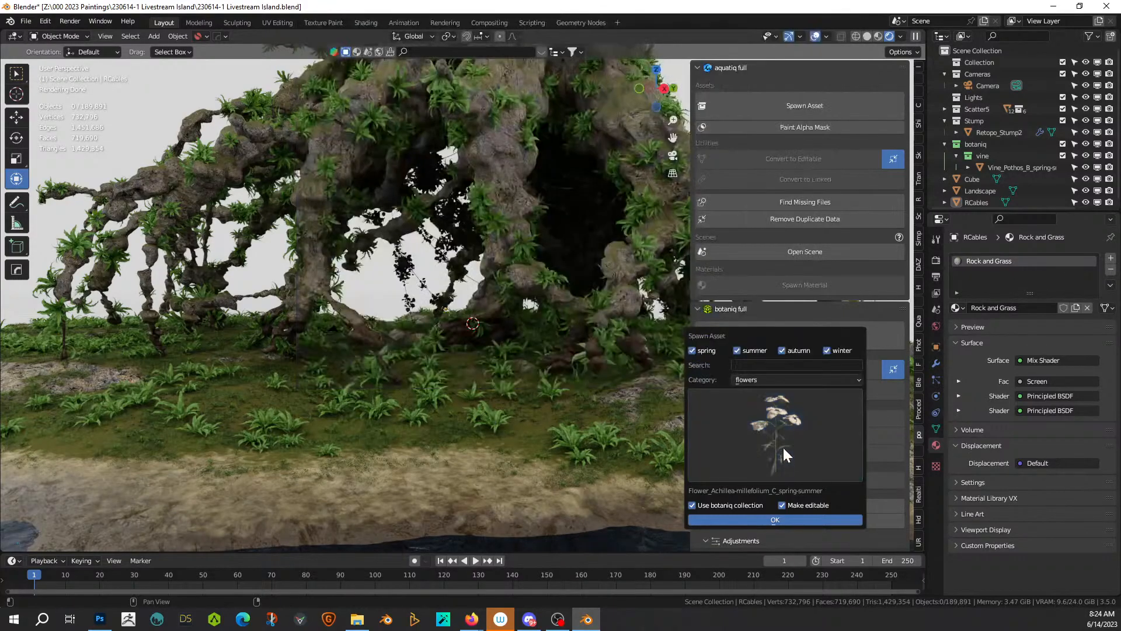
# Step: Spawn the botaniq Red clover (B) asset from the weed category as an editable object in the botaniq collection
pyautogui.click(773, 380)
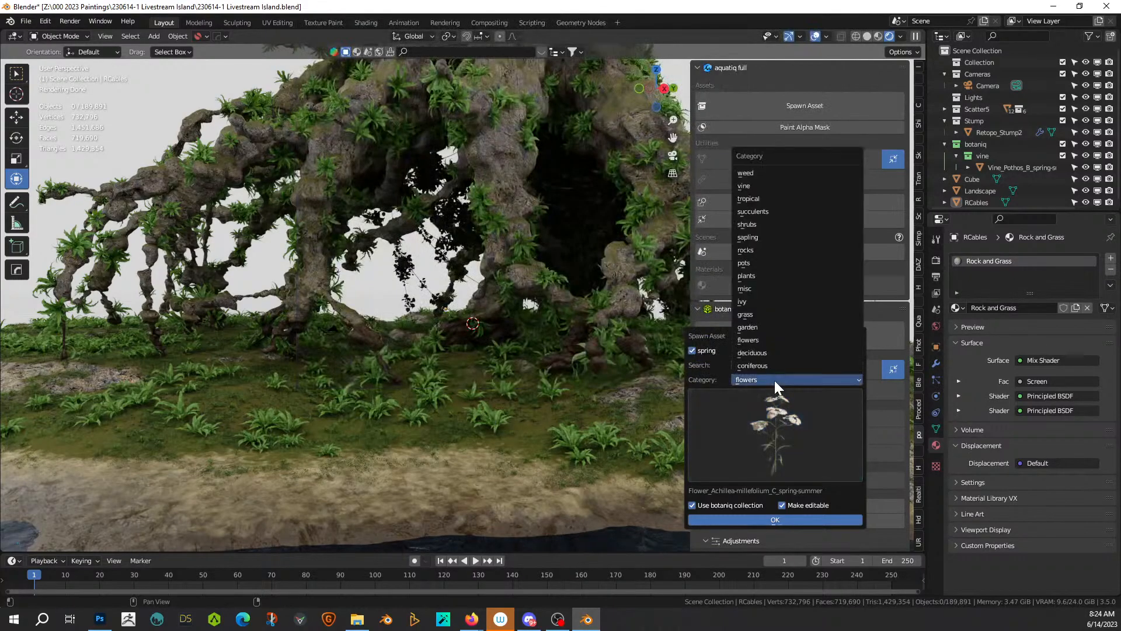
pyautogui.click(750, 174)
pyautogui.click(771, 453)
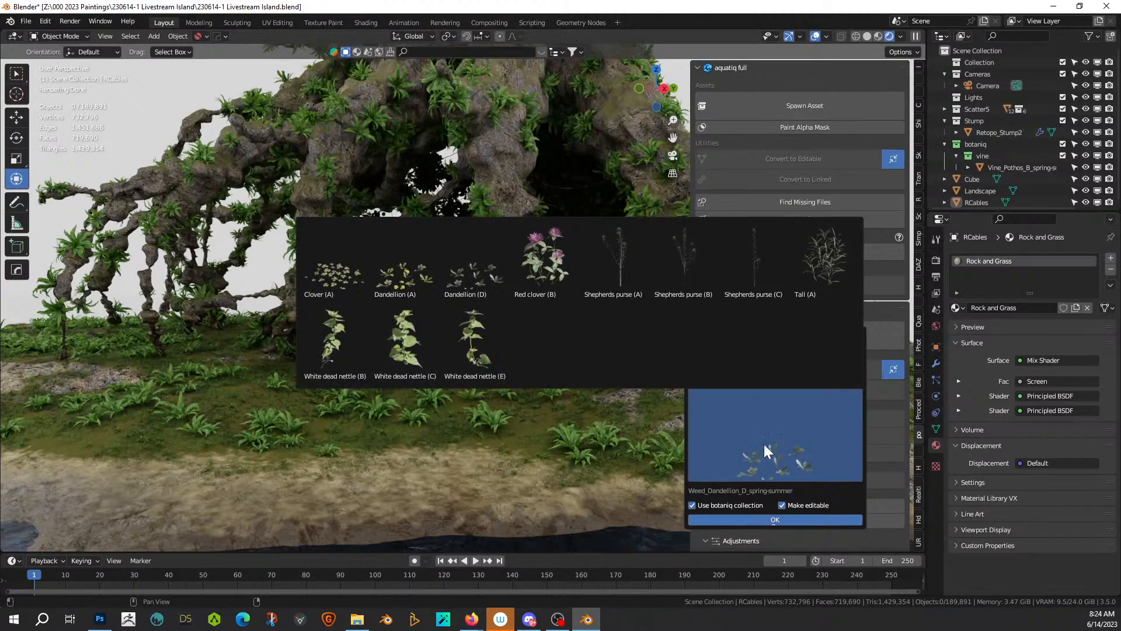
pyautogui.click(558, 274)
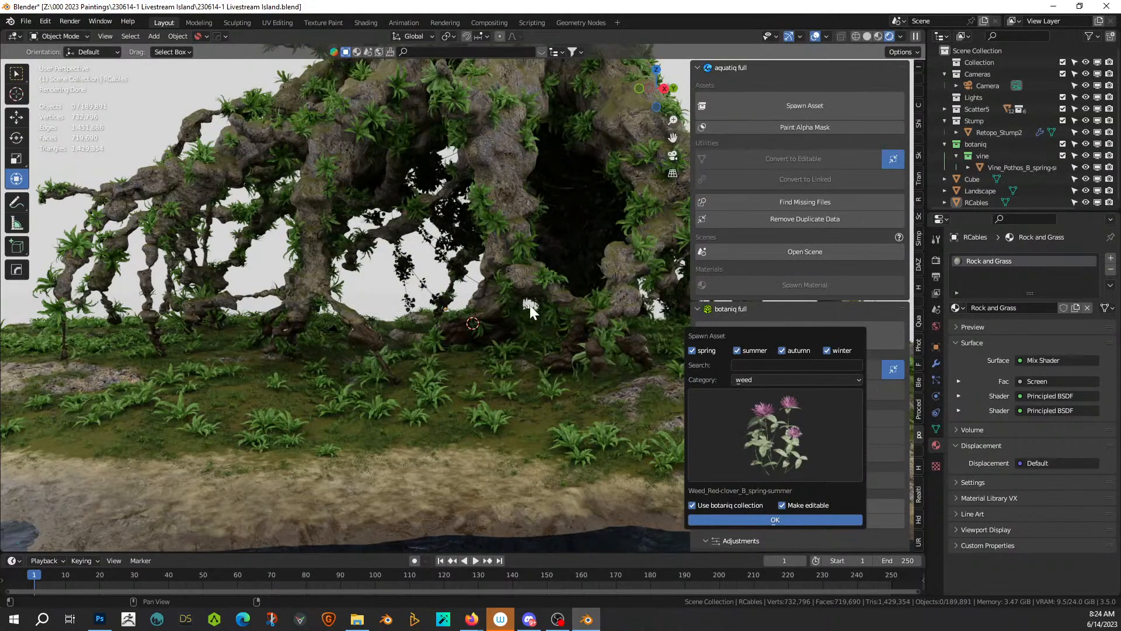
pyautogui.click(544, 323)
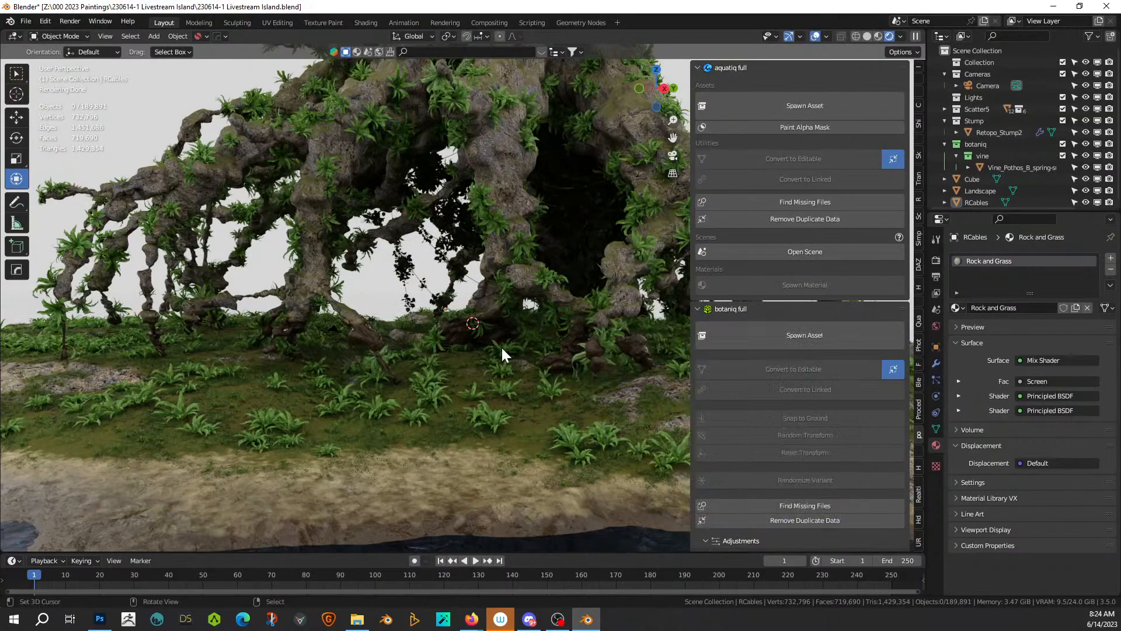
pyautogui.scroll(-4, 502, 349)
pyautogui.moveTo(783, 334); pyautogui.dragTo(692, 369, button='middle')
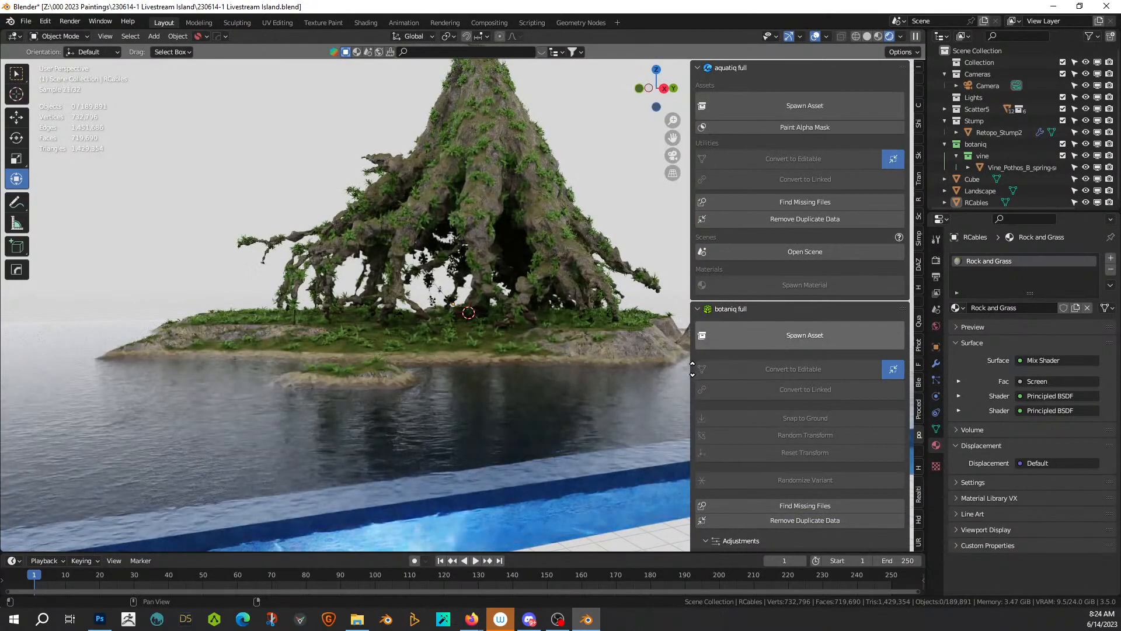
pyautogui.click(797, 333)
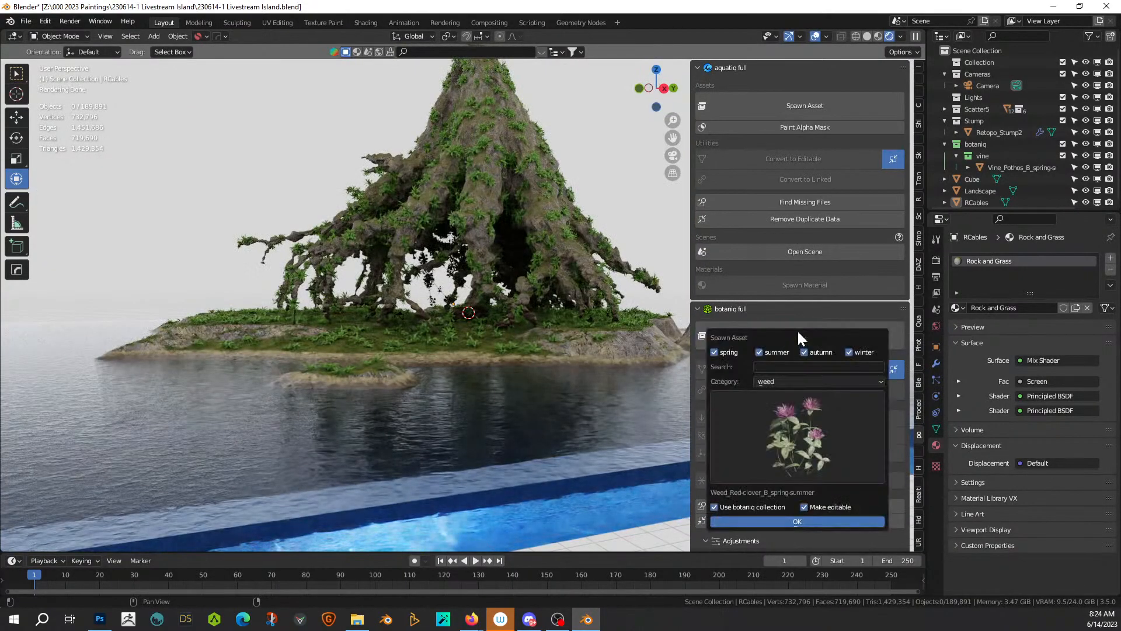
pyautogui.click(764, 521)
# Step: Isolate the spawned red clover in local view, inspect it, and switch the viewport to solid shading
pyautogui.press('KP_Divide')
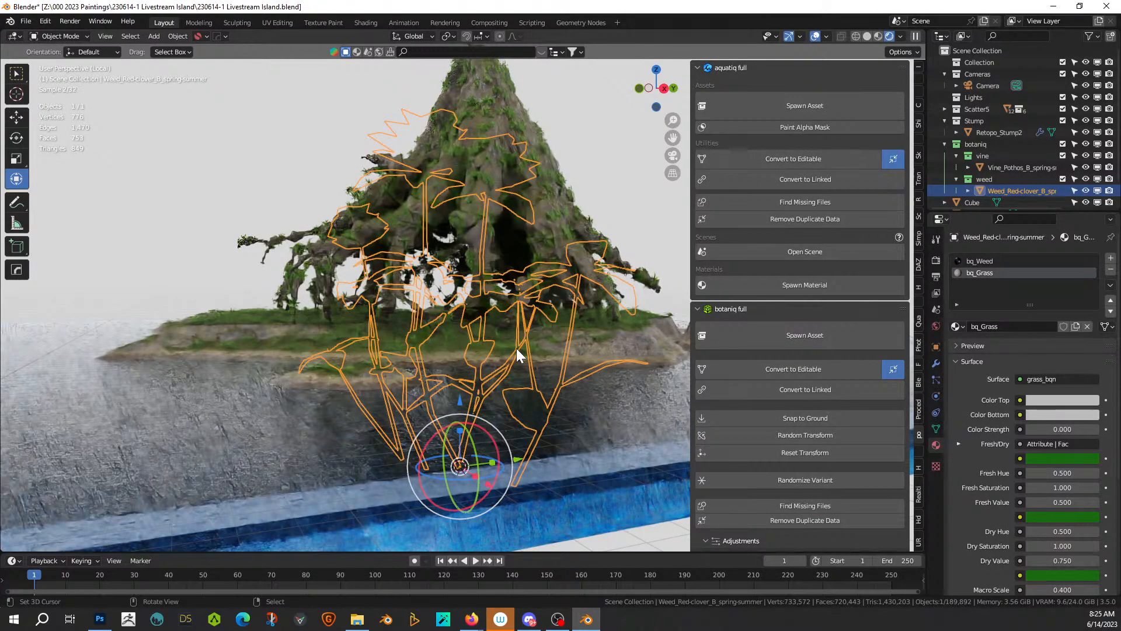
pyautogui.moveTo(509, 336); pyautogui.dragTo(401, 342, button='middle')
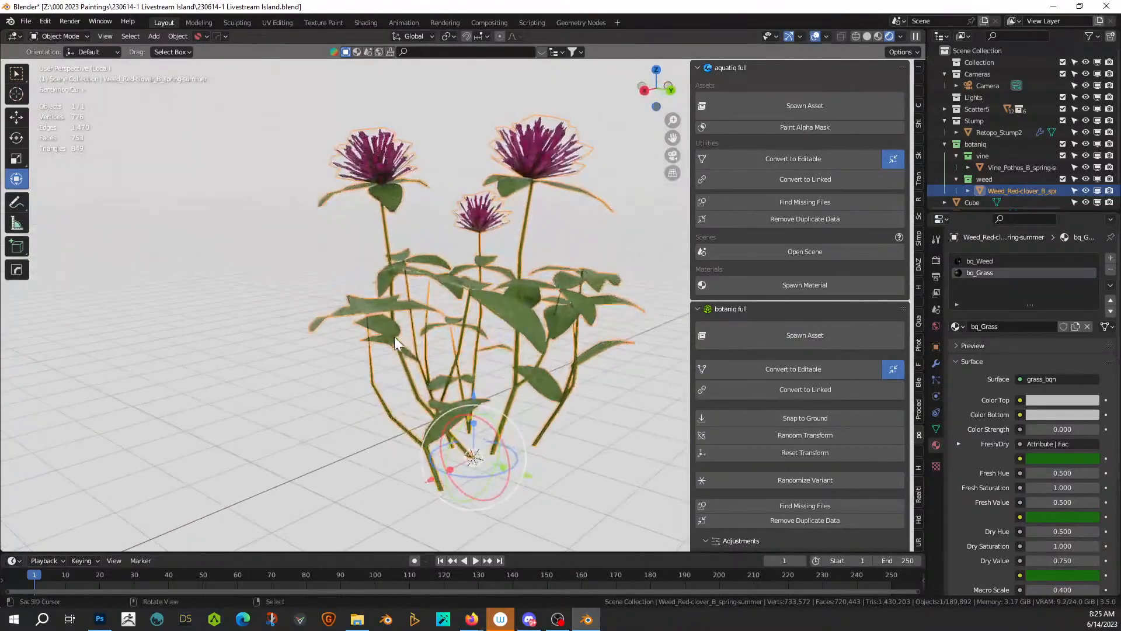
pyautogui.click(299, 255)
pyautogui.click(361, 156)
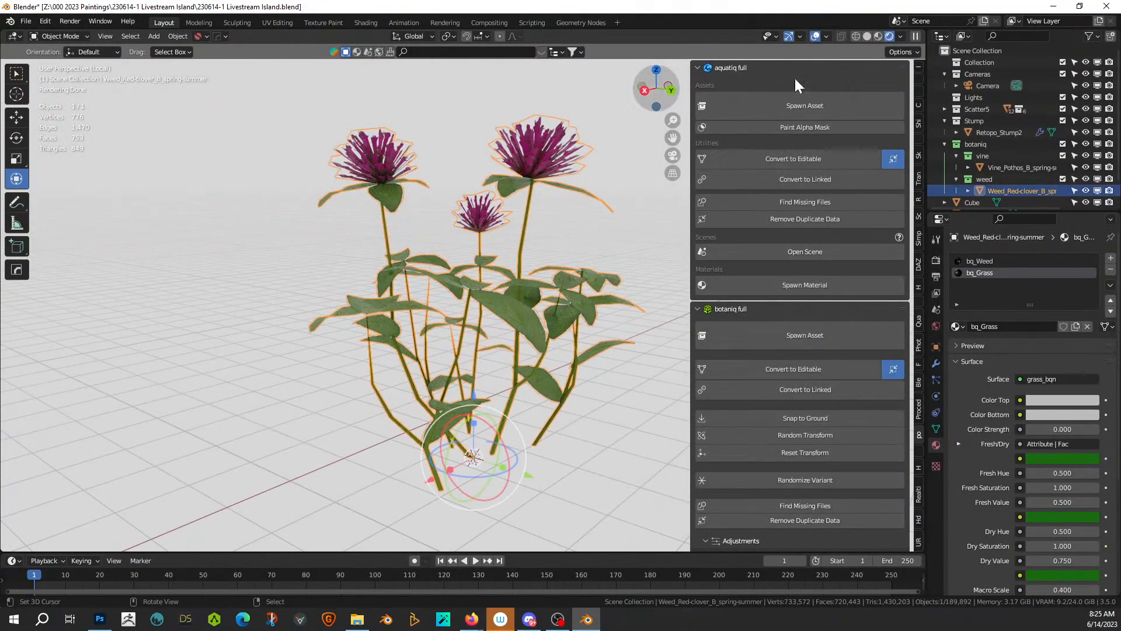
pyautogui.click(867, 33)
pyautogui.moveTo(576, 248)
pyautogui.mouseDown(button='middle')
pyautogui.moveTo(623, 243)
pyautogui.moveTo(590, 245)
pyautogui.mouseUp(button='middle')
# Step: Delete all the clover's vertices below the flower heads, selecting stems and lower leaves through the mesh from the front
pyautogui.press('Tab')
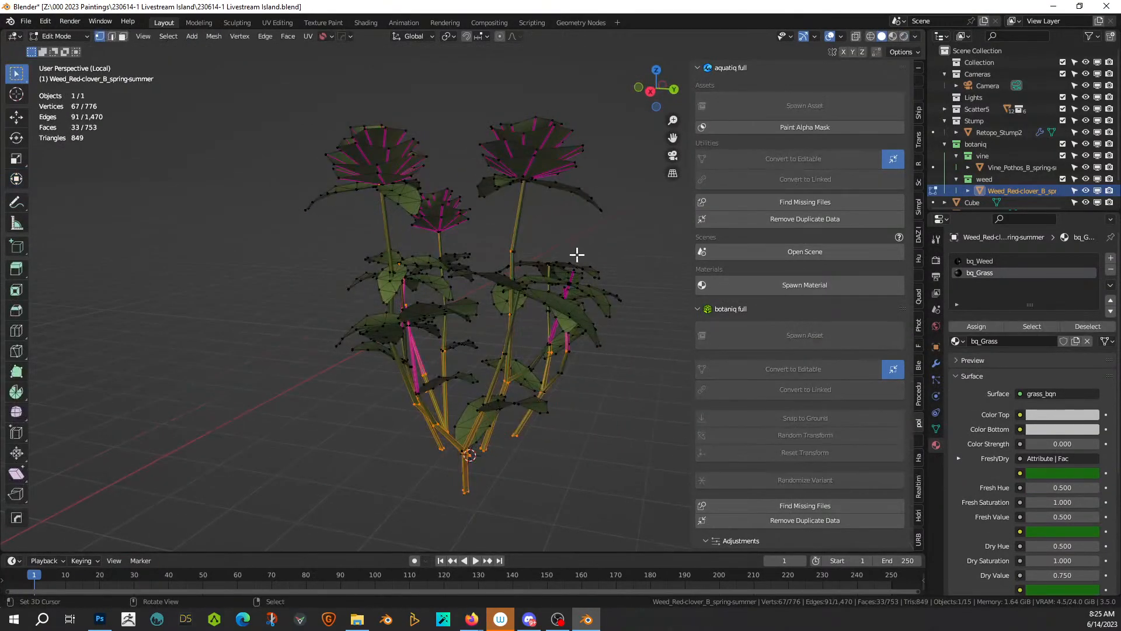
pyautogui.press('KP_1')
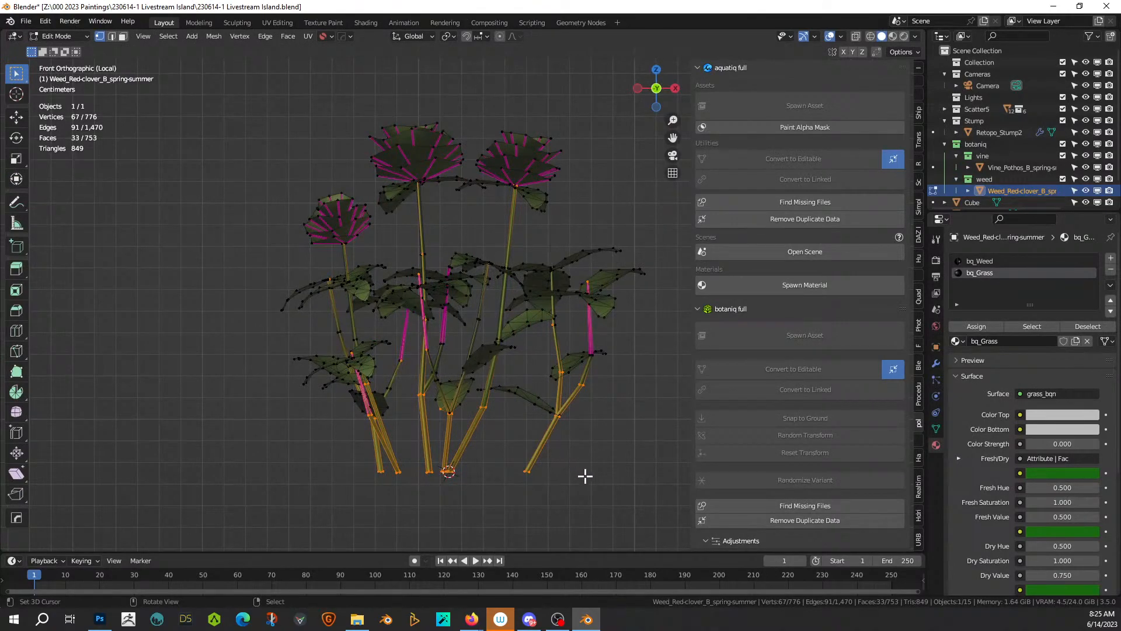
pyautogui.hotkey('alt', 'z')
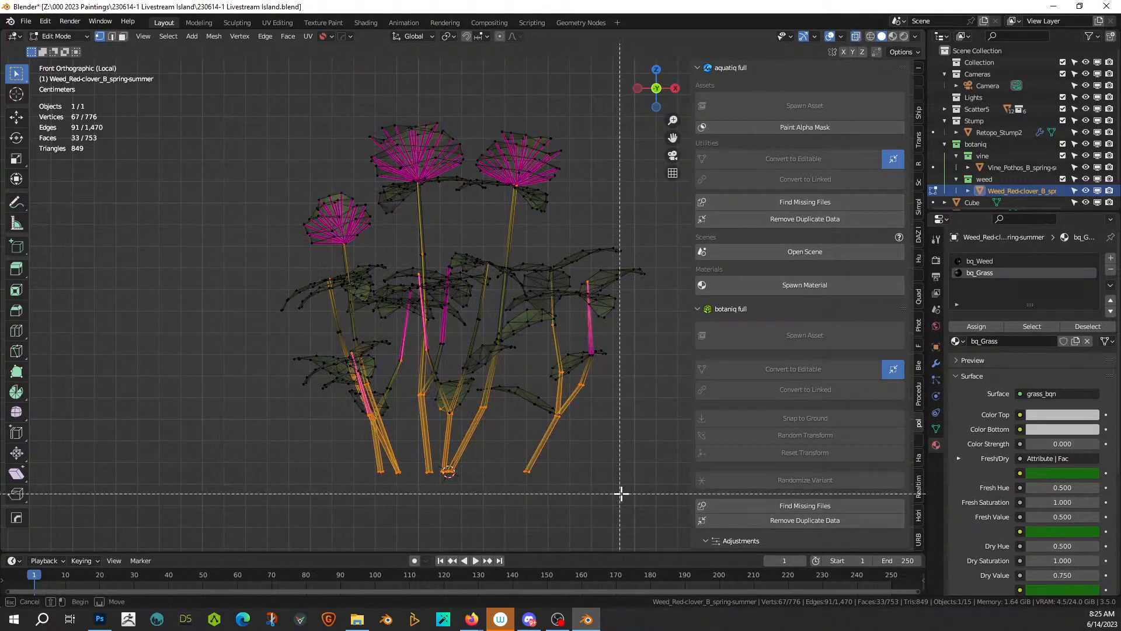
pyautogui.hotkey('alt', 'a')
pyautogui.moveTo(629, 500); pyautogui.dragTo(260, 250)
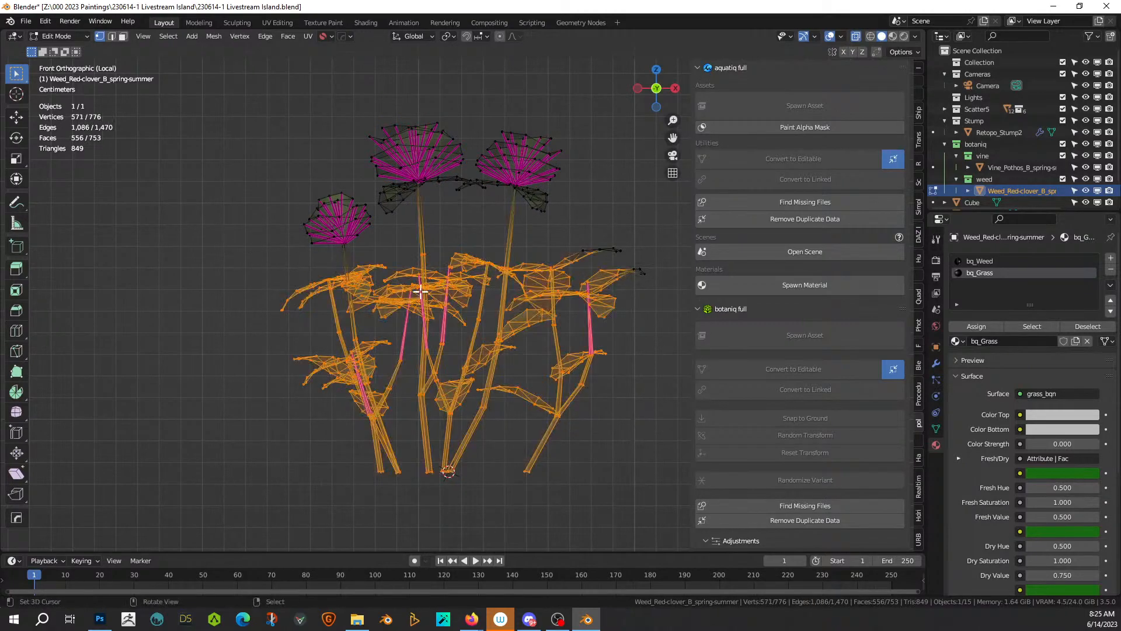
pyautogui.keyDown('shift'); pyautogui.moveTo(578, 237); pyautogui.dragTo(659, 287); pyautogui.keyUp('shift')
pyautogui.press('x')
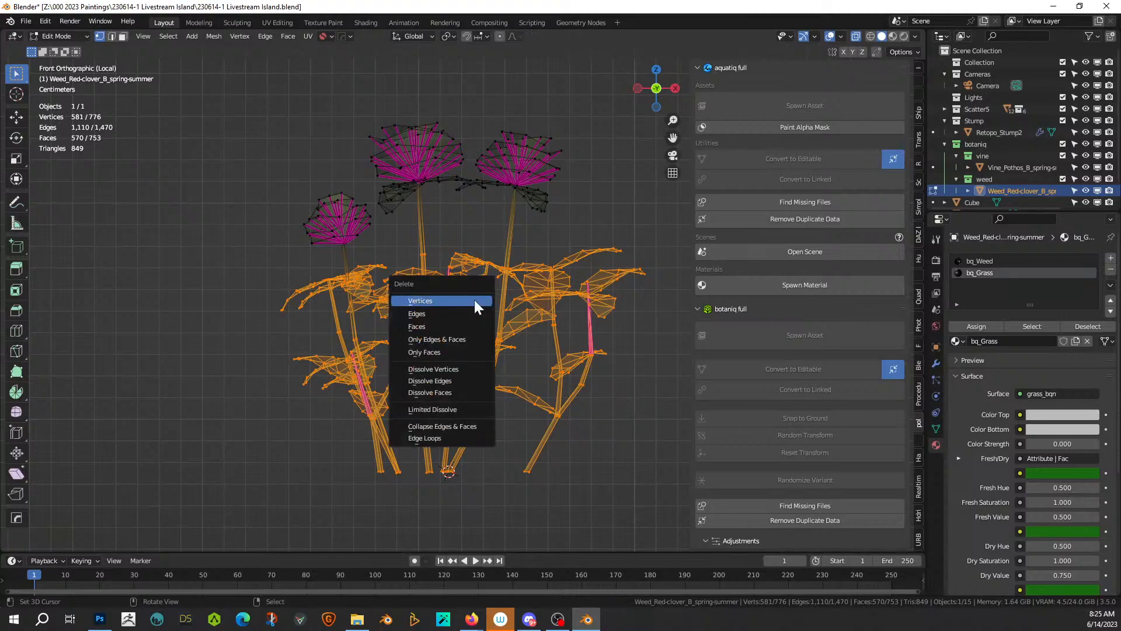
pyautogui.click(472, 299)
pyautogui.press('Tab')
# Step: Turn off X-ray and inspect the remaining clover flower heads in rendered shading
pyautogui.moveTo(474, 299); pyautogui.dragTo(533, 414, button='middle')
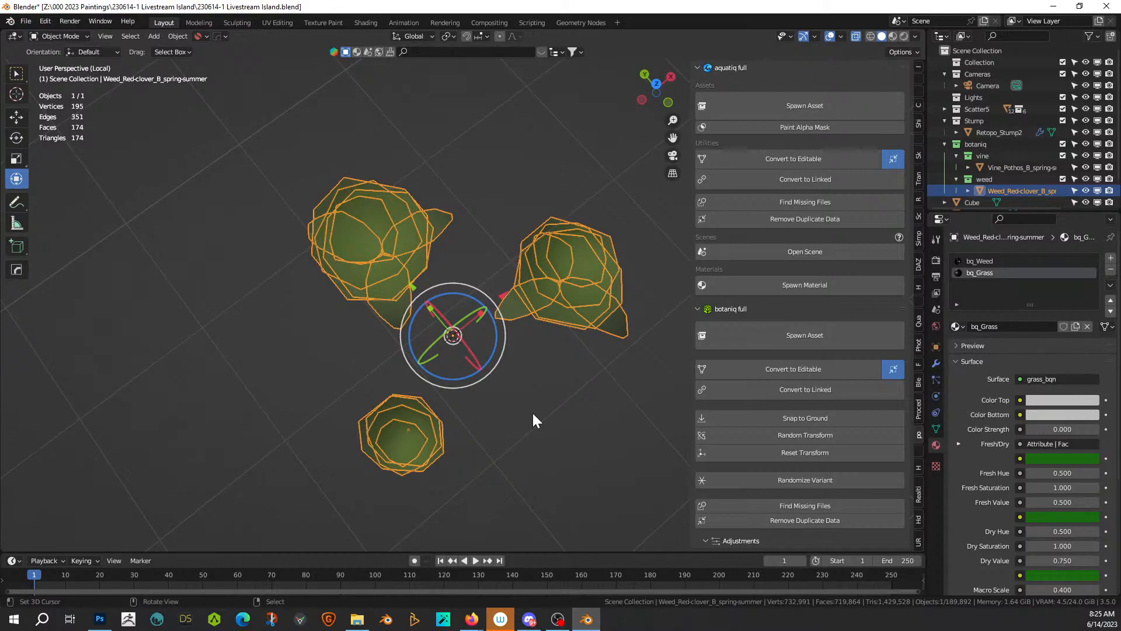
pyautogui.hotkey('alt', 'z')
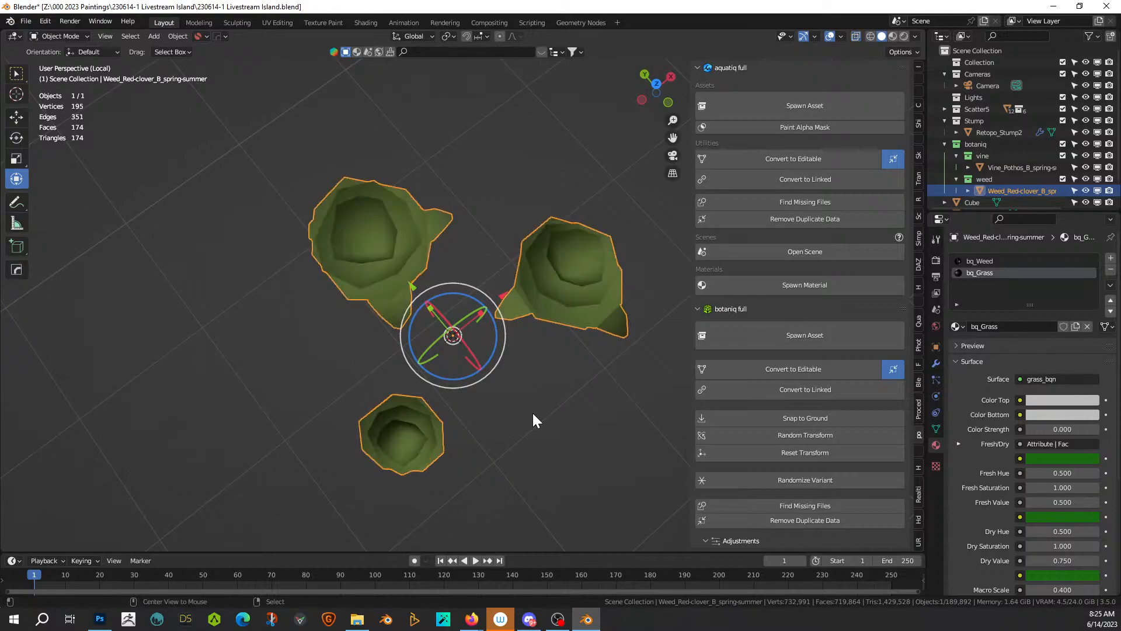
pyautogui.click(903, 37)
pyautogui.moveTo(630, 374)
pyautogui.mouseDown(button='middle')
pyautogui.moveTo(493, 303)
pyautogui.moveTo(488, 273)
pyautogui.mouseUp(button='middle')
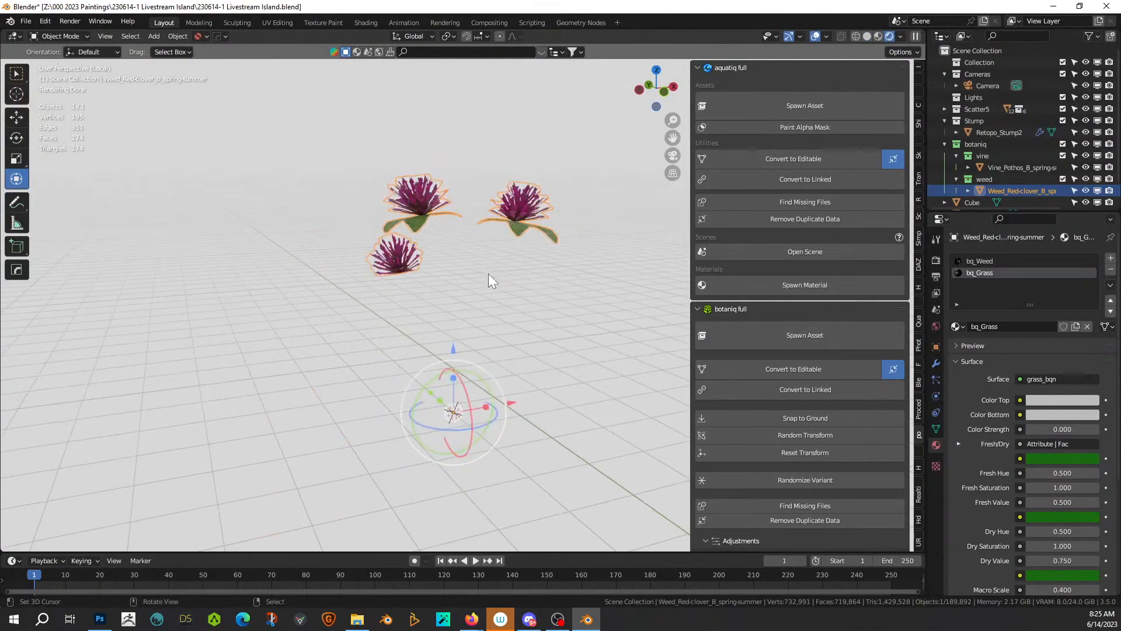
pyautogui.scroll(3, 454, 296)
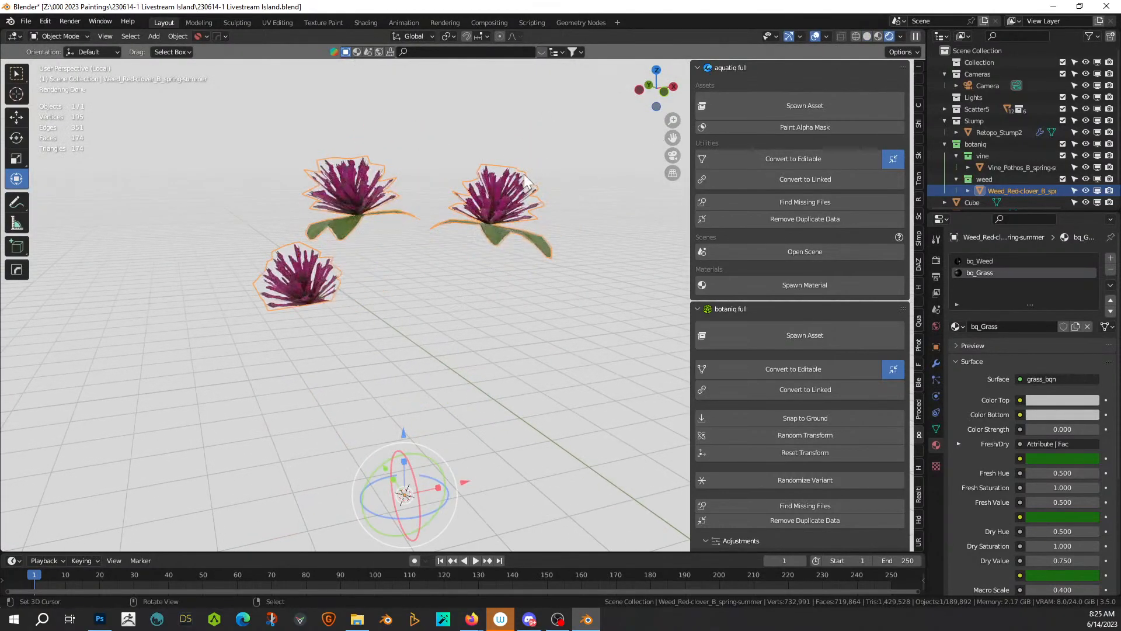
# Step: Delete the small flower head and one of the two larger ones with their leaves, keeping a single bloom
pyautogui.press('Tab')
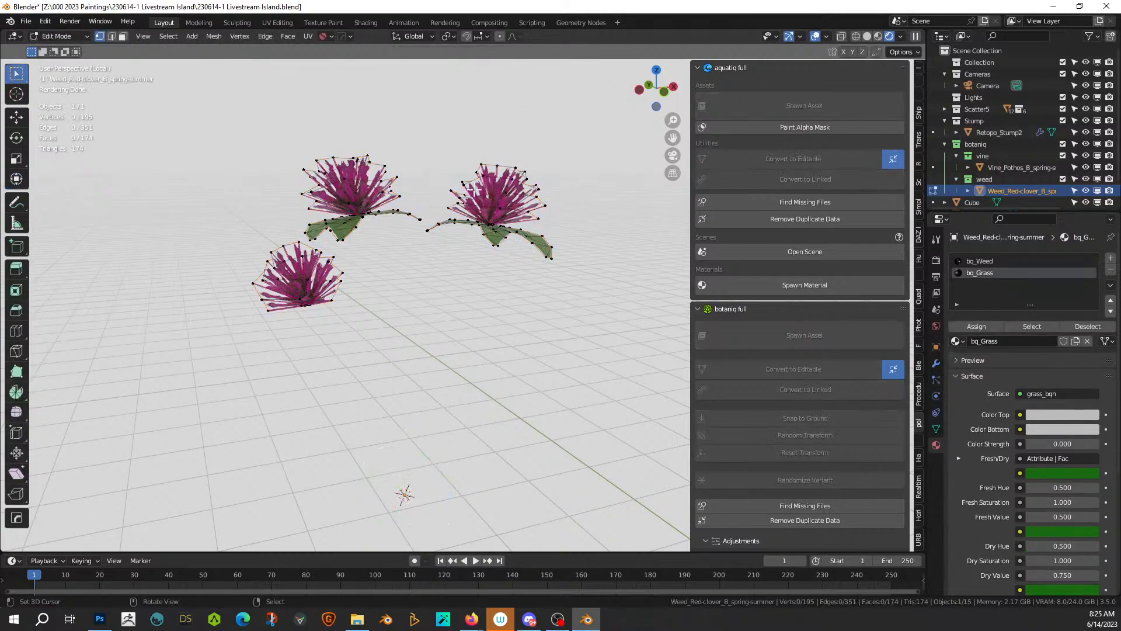
pyautogui.press('3')
pyautogui.click(501, 202)
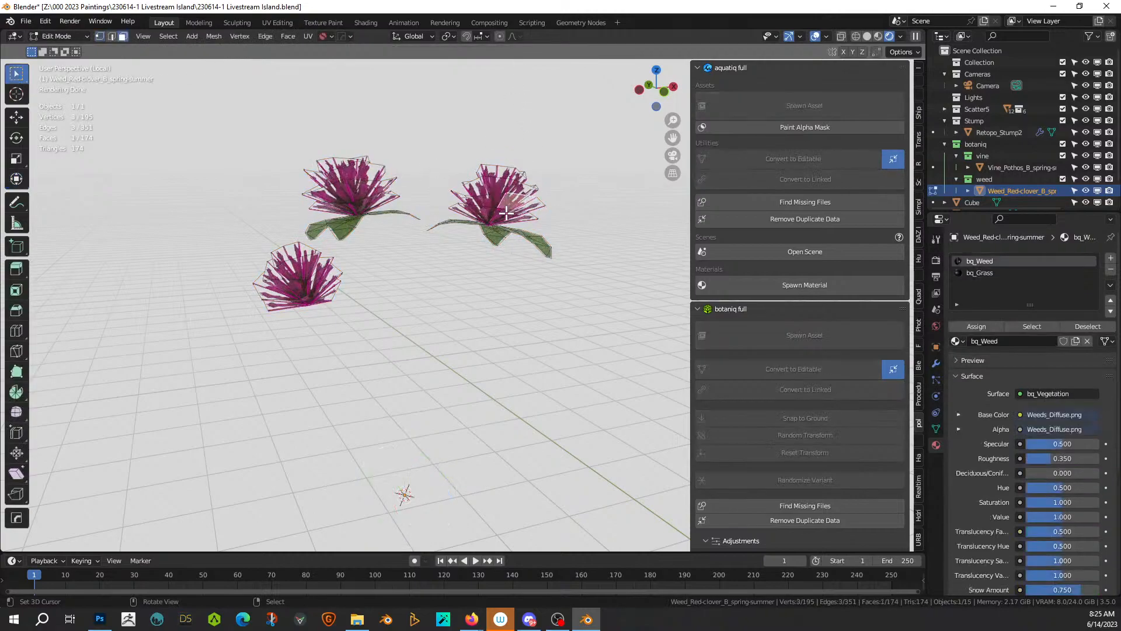
pyautogui.keyDown('shift'); pyautogui.click(307, 277); pyautogui.keyUp('shift')
pyautogui.hotkey('ctrl', 'l')
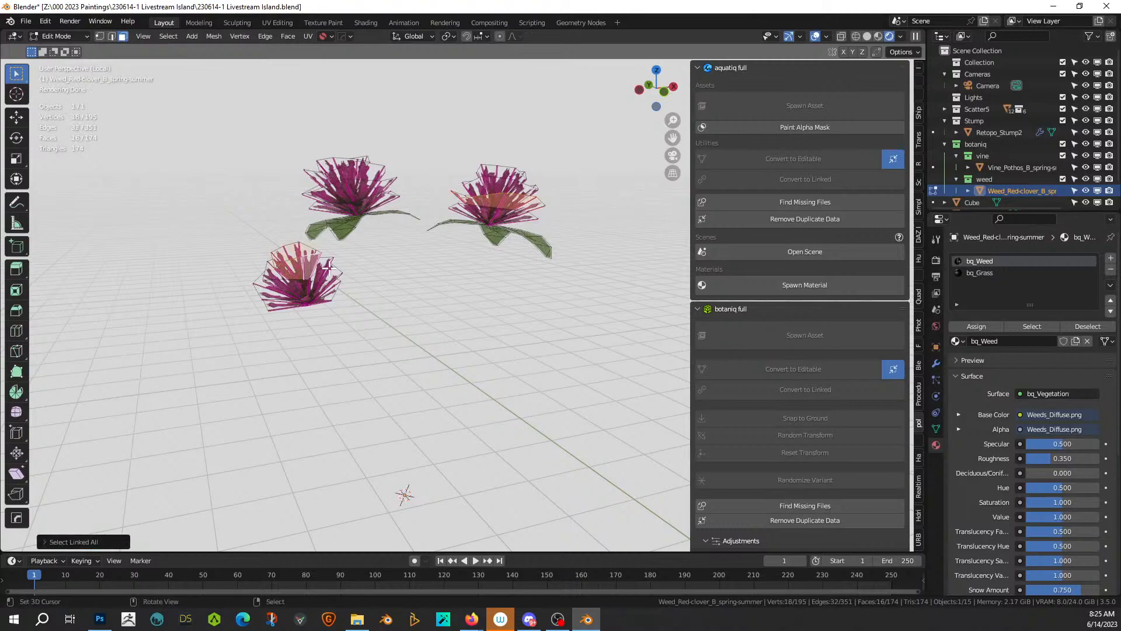
pyautogui.moveTo(423, 142); pyautogui.dragTo(589, 306)
pyautogui.press('b')
pyautogui.moveTo(405, 341); pyautogui.dragTo(246, 257)
pyautogui.hotkey('ctrl', 'l')
pyautogui.press('x')
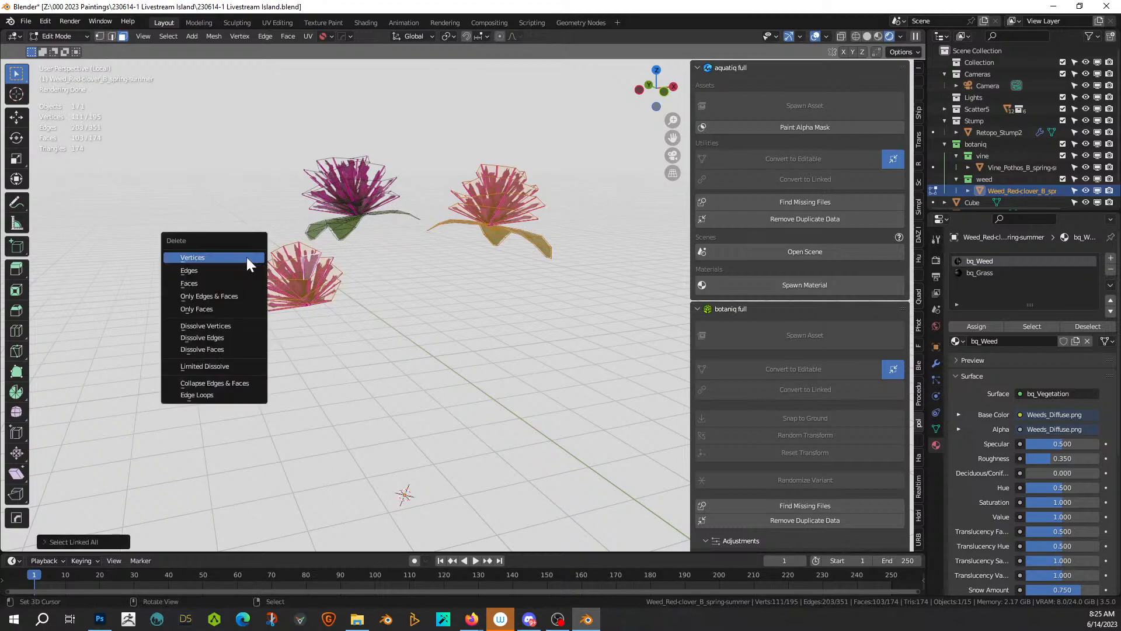
pyautogui.click(248, 259)
pyautogui.press('Tab')
pyautogui.scroll(1, 410, 246)
# Step: Delete the stray vertices left behind by the two removed flower heads, using solid shading with X-ray
pyautogui.press('Tab')
pyautogui.rightClick(334, 194)
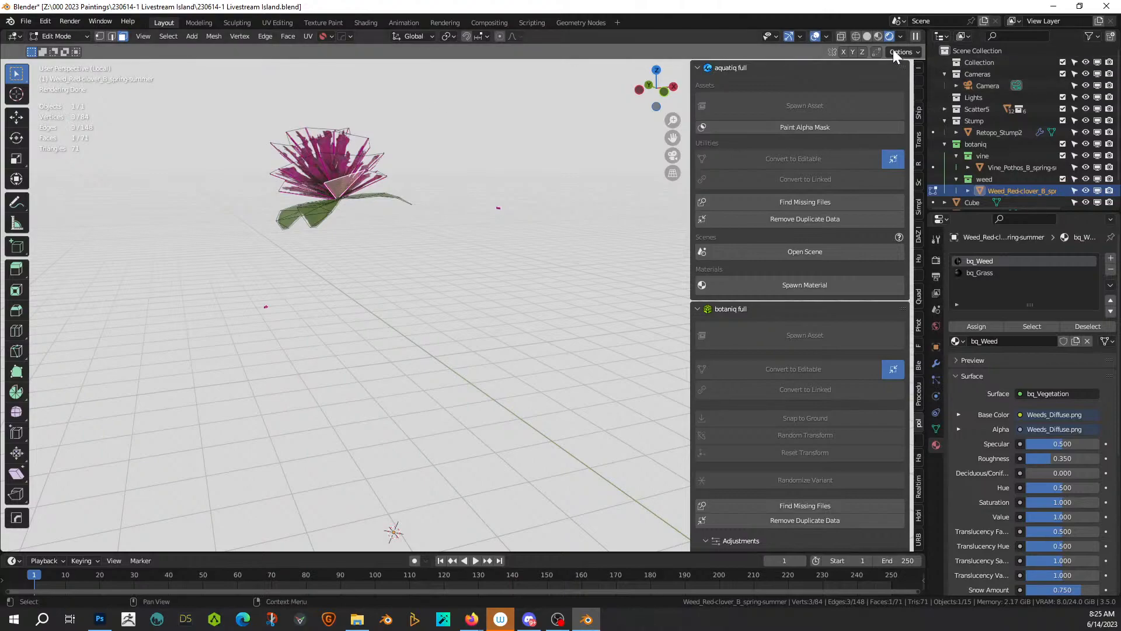
pyautogui.click(869, 35)
pyautogui.scroll(3, 491, 222)
pyautogui.press('Tab')
pyautogui.press('Tab')
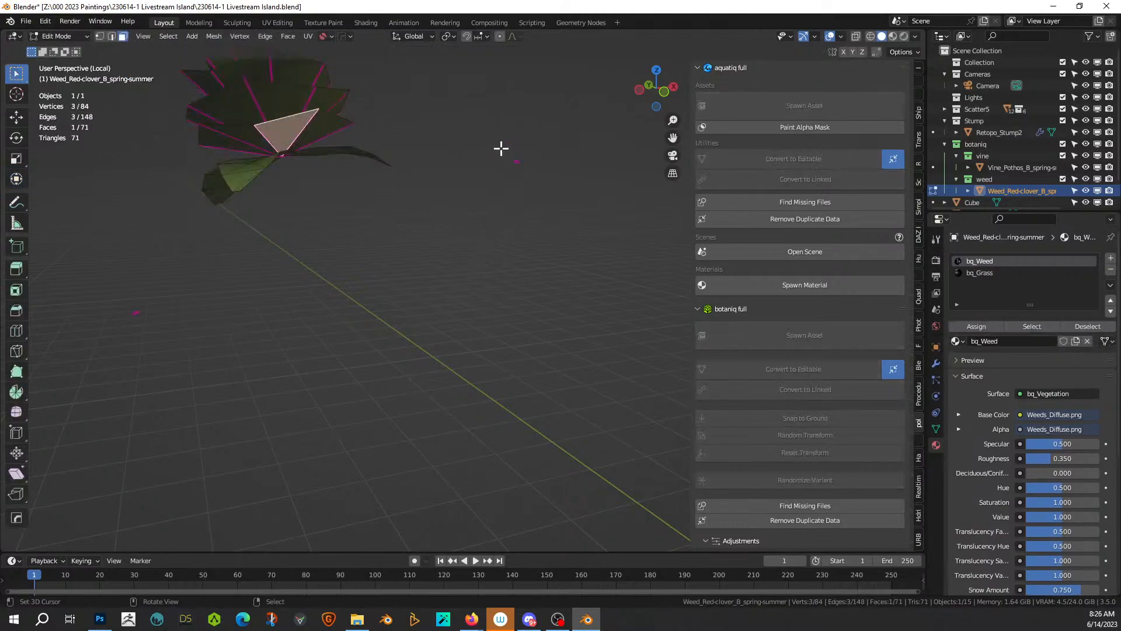
pyautogui.hotkey('alt', 'z')
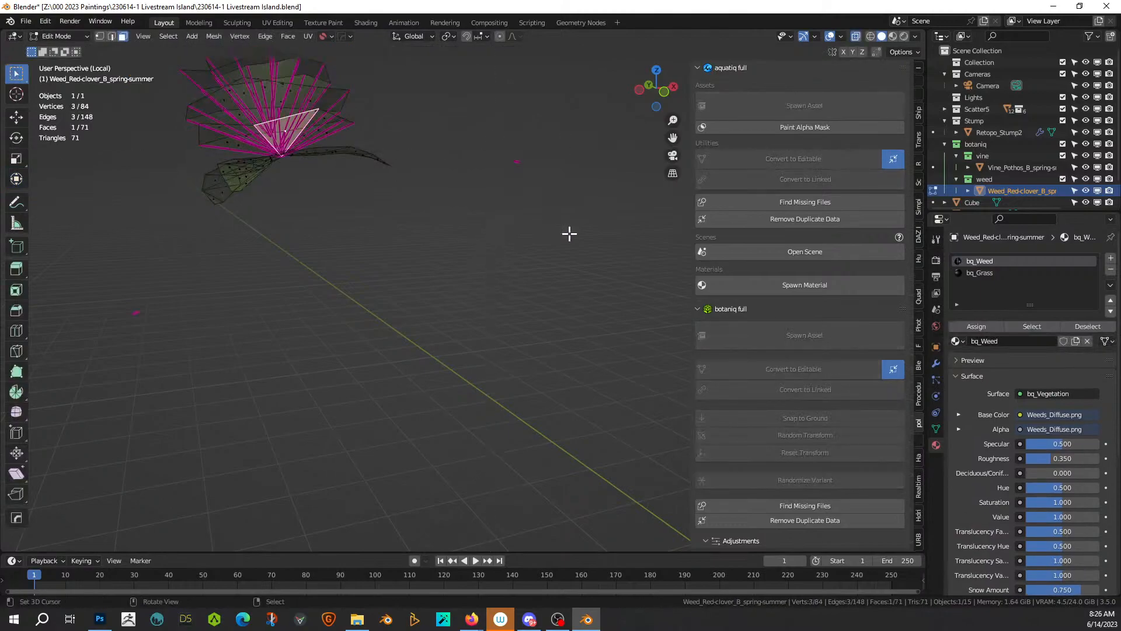
pyautogui.hotkey('alt', 'a')
pyautogui.press('1')
pyautogui.moveTo(475, 134); pyautogui.dragTo(582, 242)
pyautogui.press('b')
pyautogui.moveTo(201, 372); pyautogui.dragTo(201, 372)
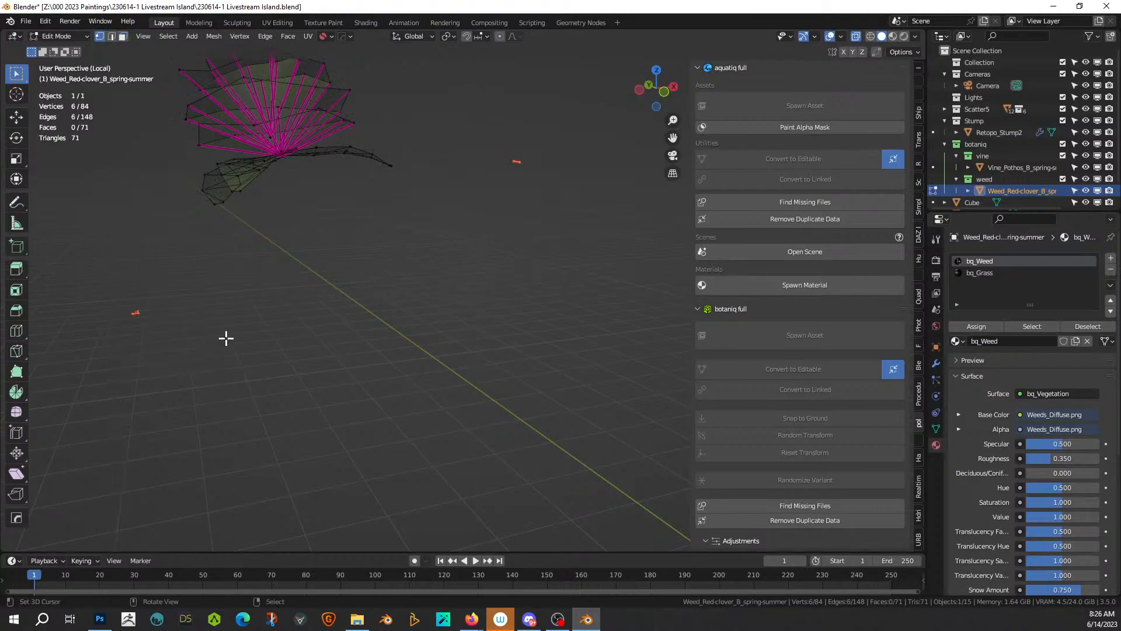
pyautogui.press('x')
pyautogui.click(226, 337)
# Step: Snap the 3D cursor to the vertex at the bloom's base and set the object's origin to the 3D cursor
pyautogui.moveTo(288, 263); pyautogui.dragTo(341, 222, button='middle')
pyautogui.click(312, 209)
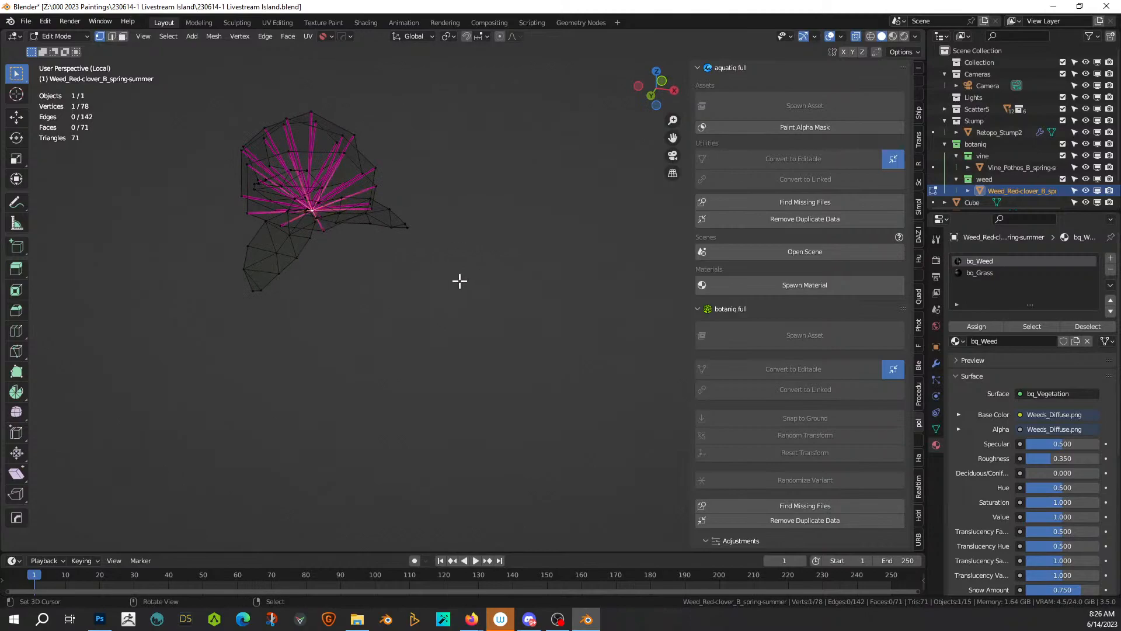
pyautogui.hotkey('shift', 's')
pyautogui.press('2')
pyautogui.press('Tab')
pyautogui.click(172, 37)
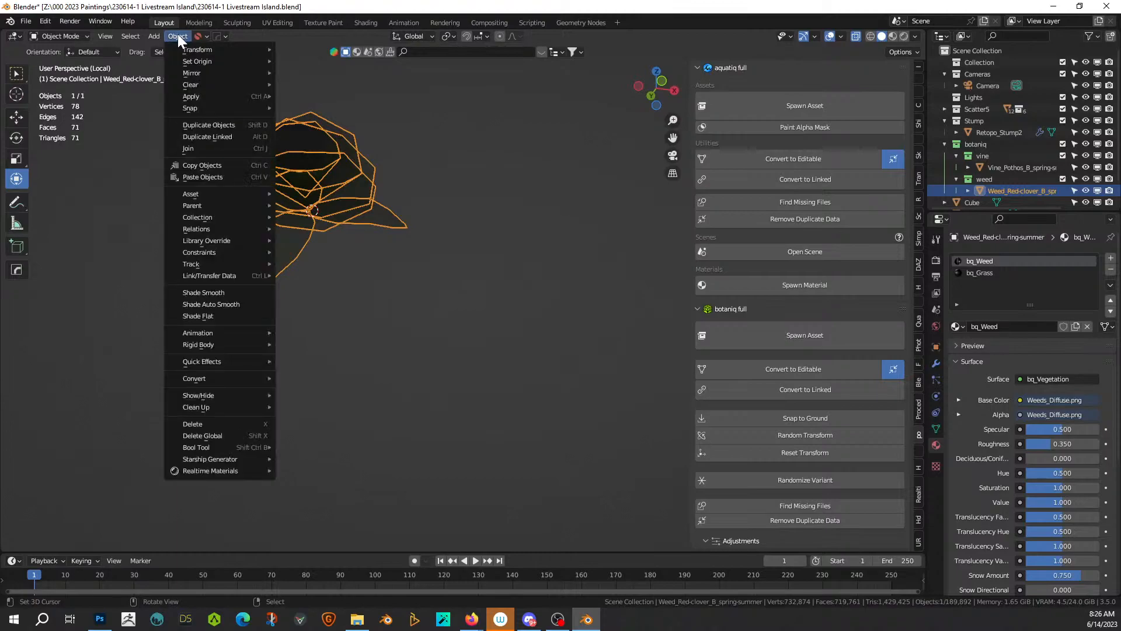
pyautogui.moveTo(188, 61)
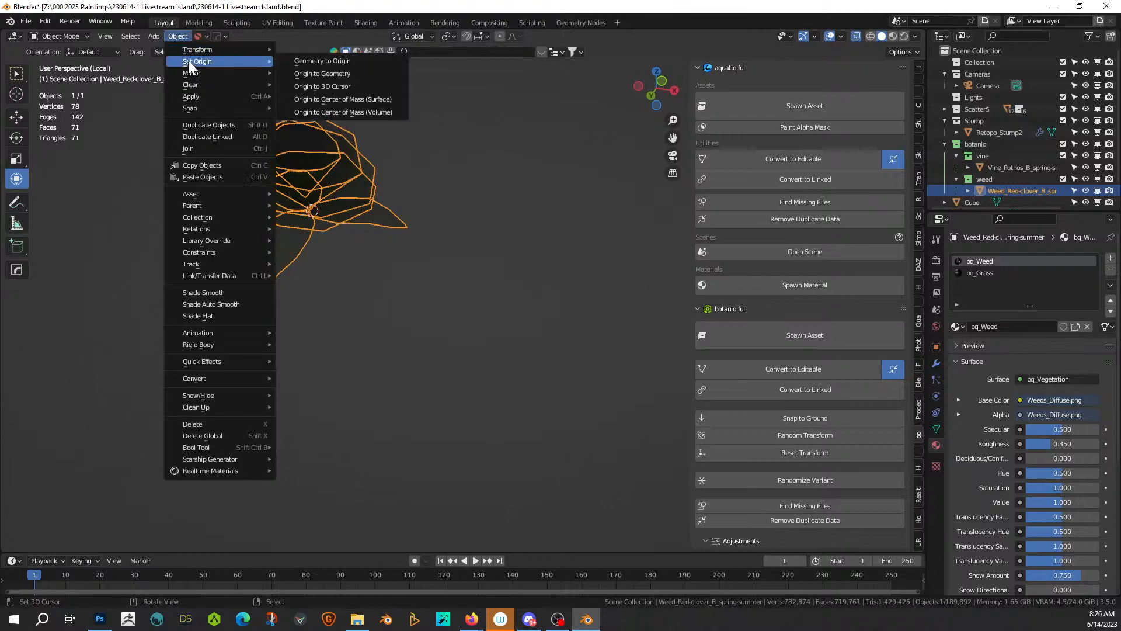
pyautogui.click(368, 86)
# Step: Check the bloom's new origin and exit local view to return to the full island scene
pyautogui.moveTo(434, 233); pyautogui.dragTo(482, 310, button='middle')
pyautogui.scroll(-3, 483, 304)
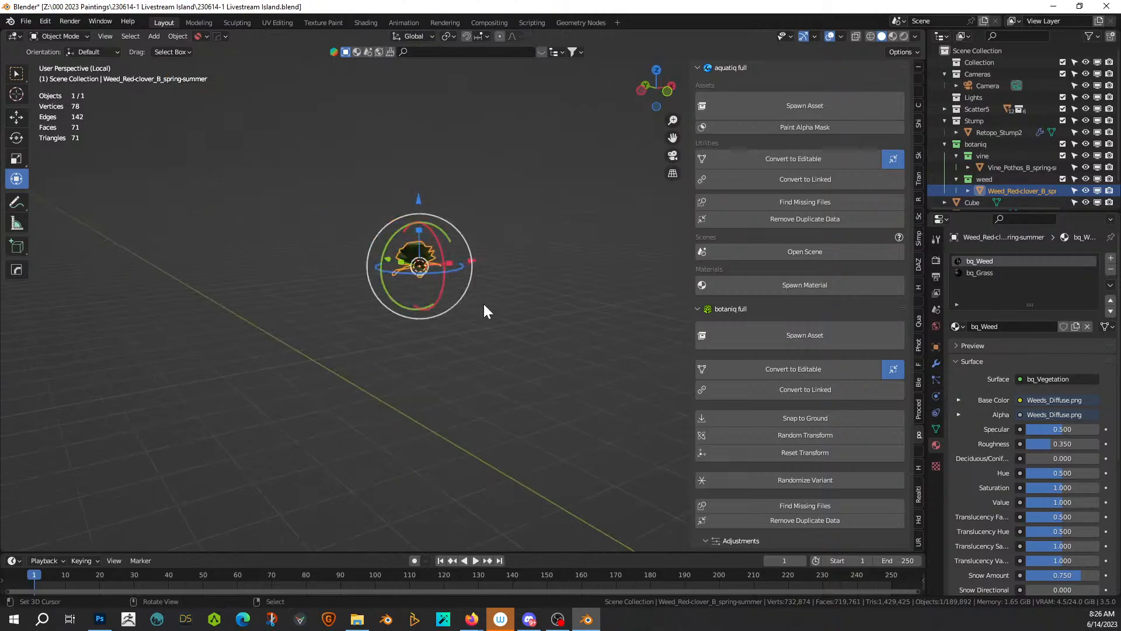
pyautogui.press('KP_Divide')
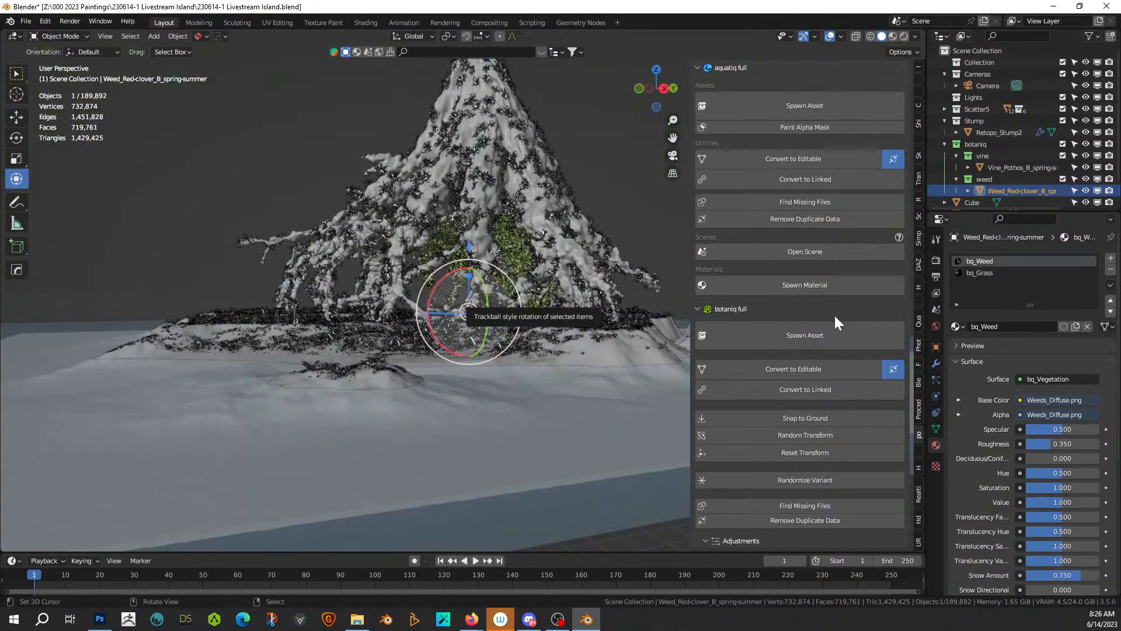
# Step: Scatter the selected red clover bloom over the RCables vines using the 04 Random scatter preset
pyautogui.scroll(3, 560, 342)
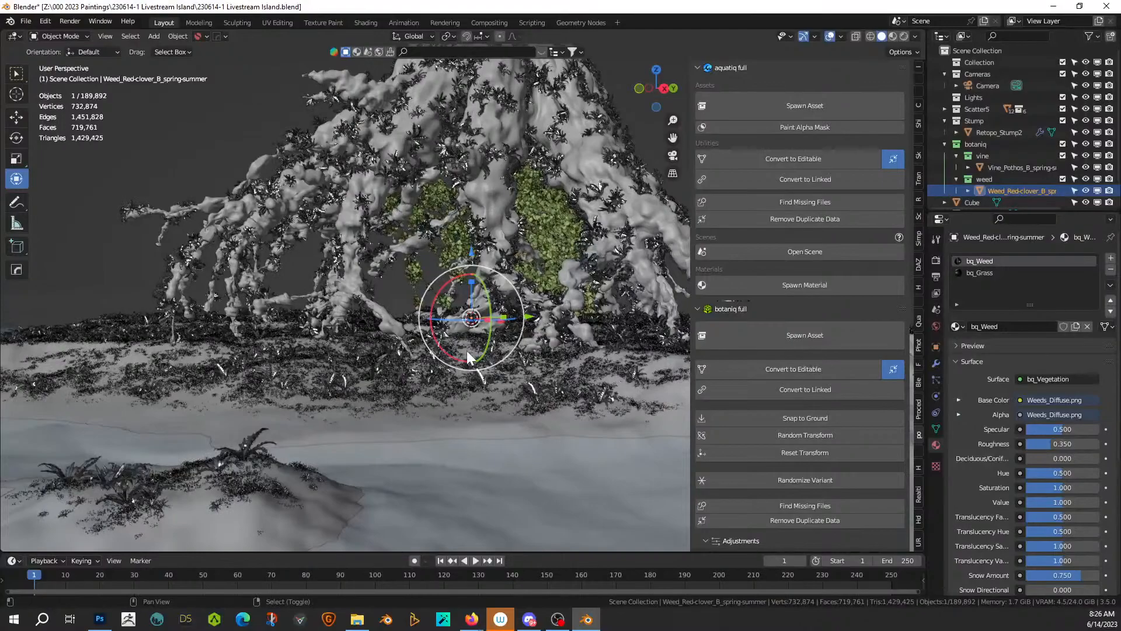
pyautogui.scroll(3, 461, 362)
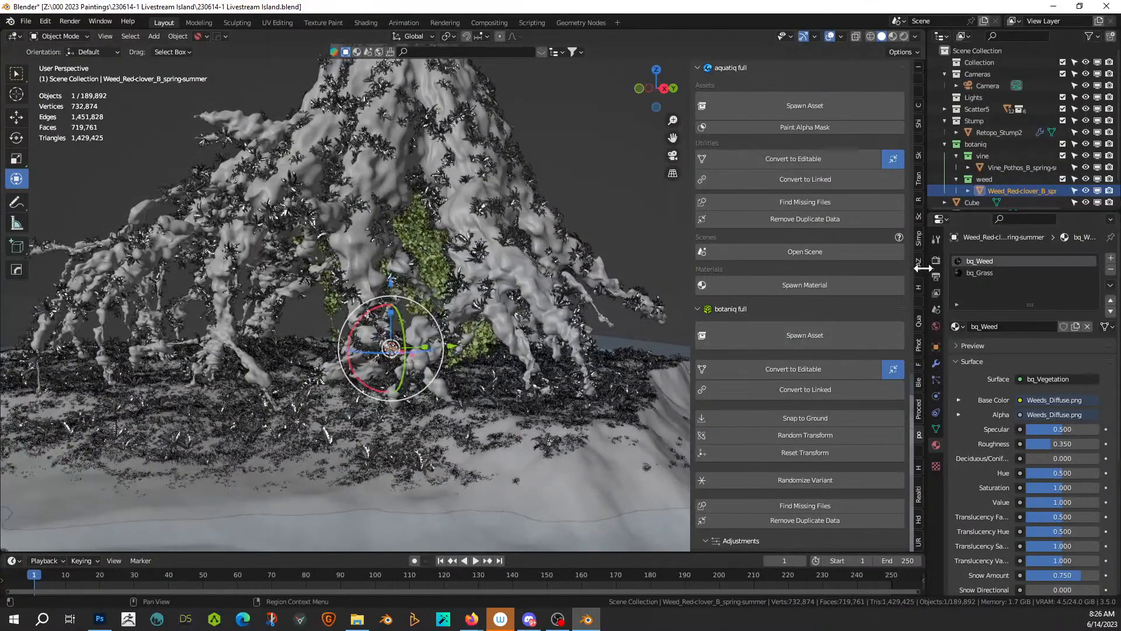
pyautogui.click(919, 217)
pyautogui.click(813, 195)
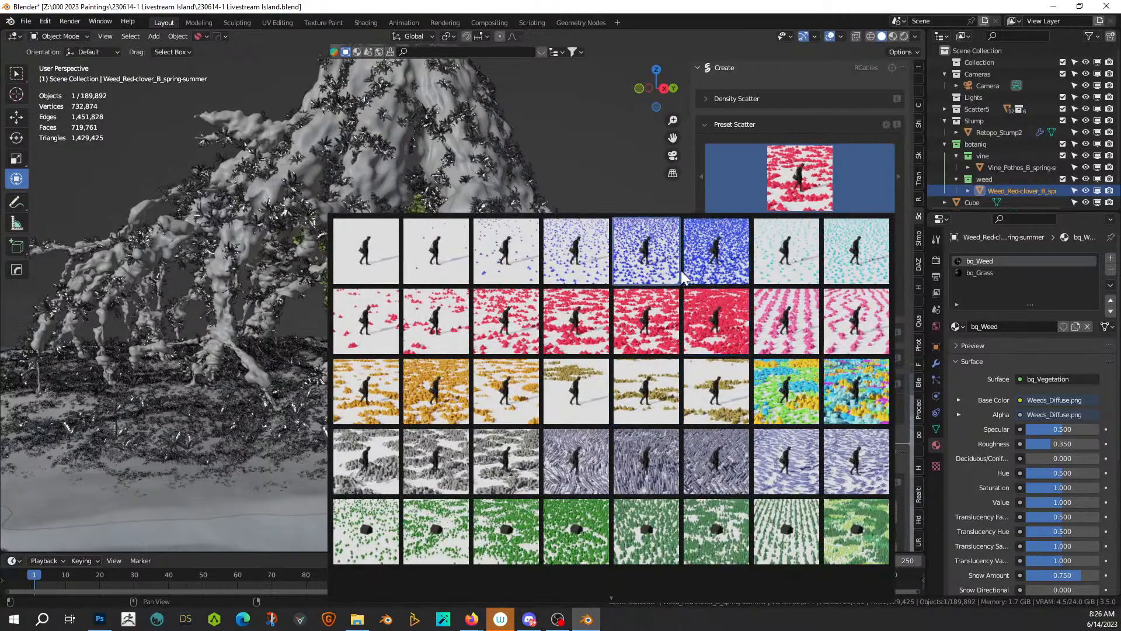
pyautogui.click(756, 307)
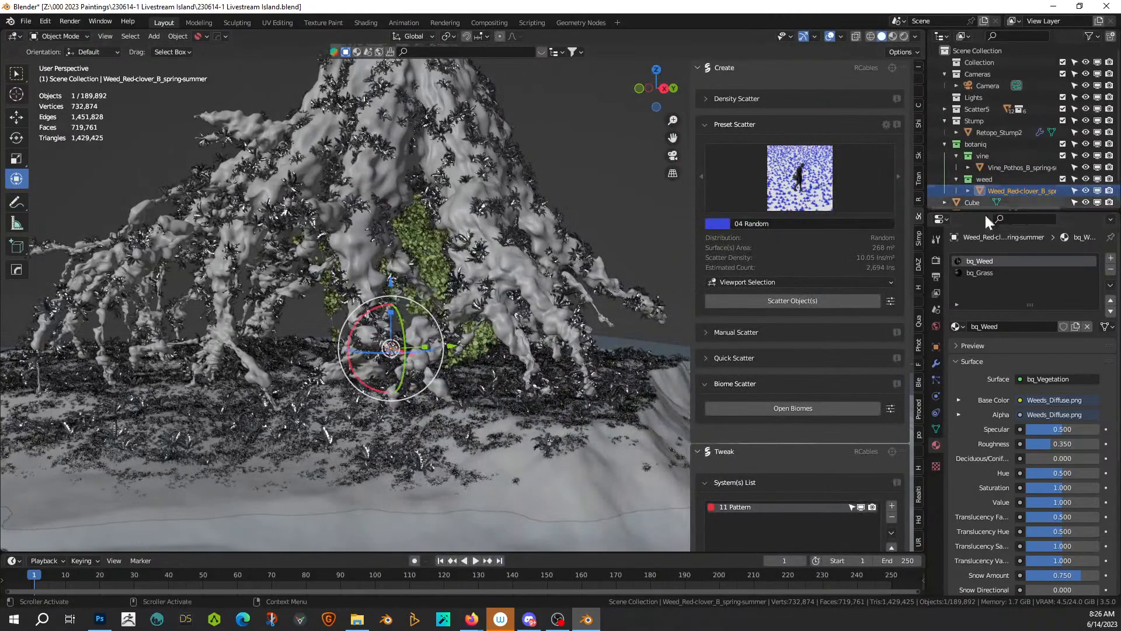
pyautogui.click(777, 298)
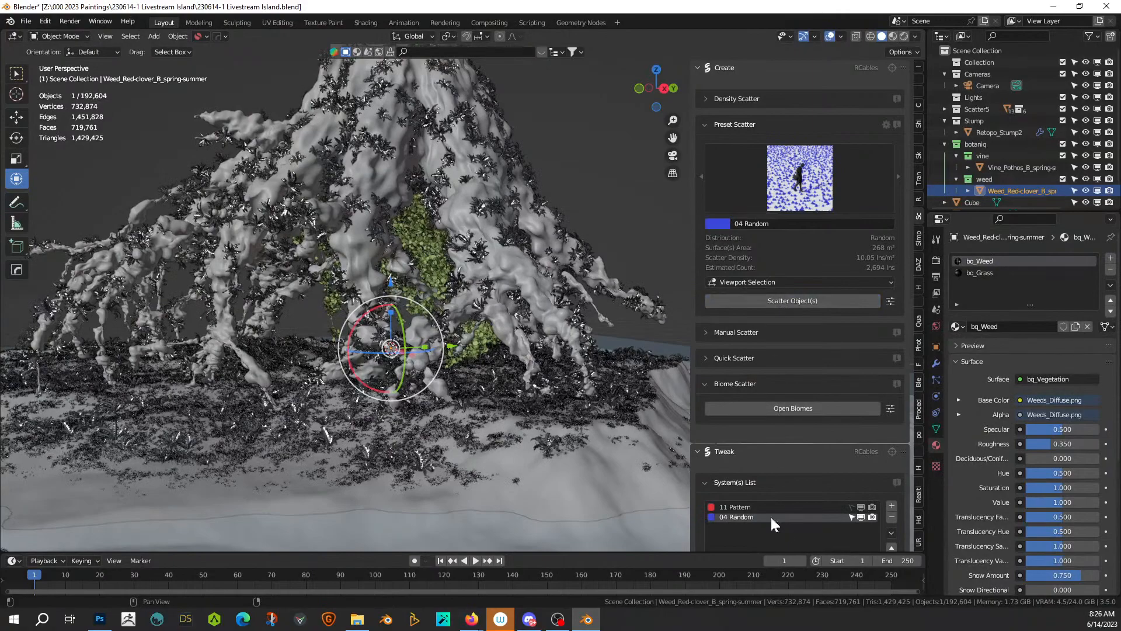
# Step: Set the random scale factor of the 04 Random scatter system to 8 on X, Y and Z
pyautogui.scroll(5, 413, 354)
pyautogui.scroll(2, 413, 354)
pyautogui.moveTo(414, 354); pyautogui.dragTo(450, 355, button='middle')
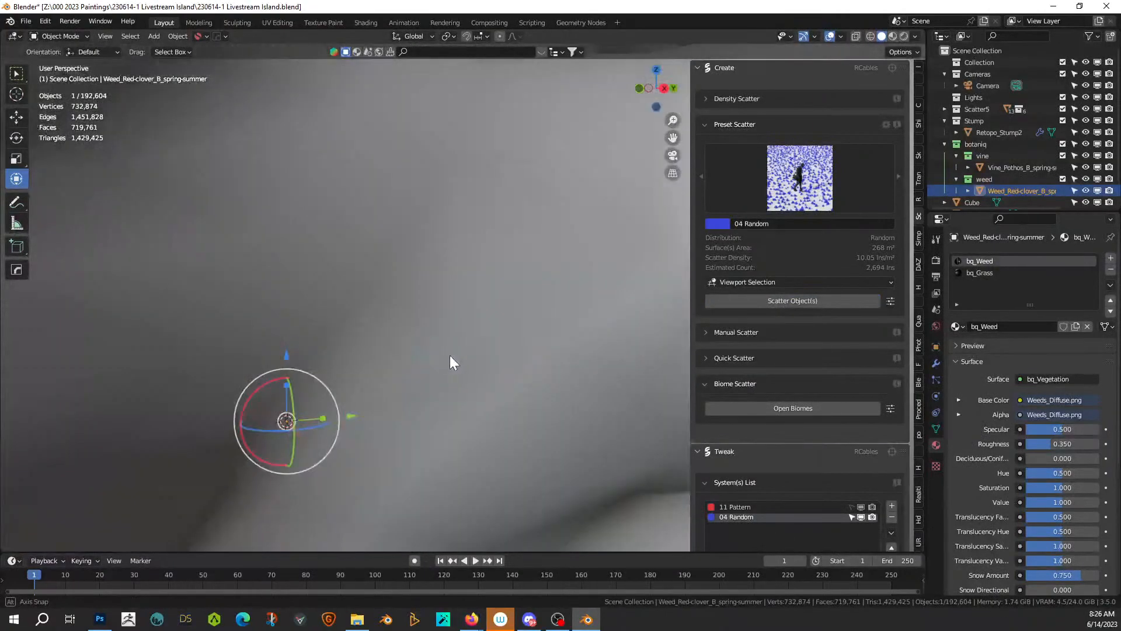
pyautogui.scroll(2, 450, 355)
pyautogui.scroll(1, 449, 355)
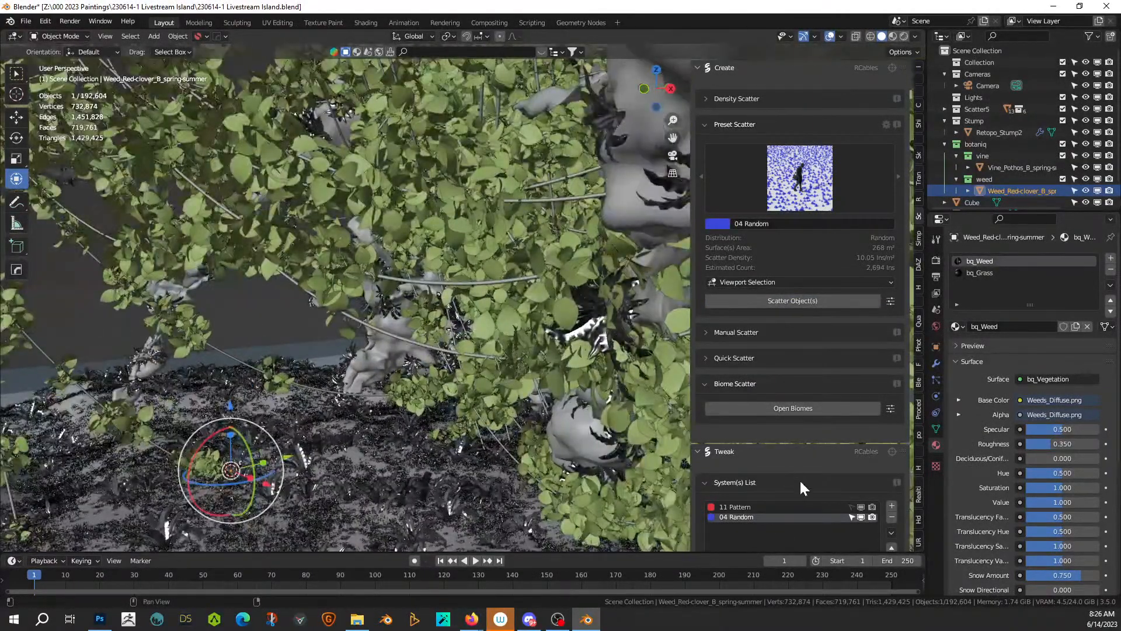
pyautogui.scroll(-5, 812, 513)
pyautogui.scroll(-10, 812, 516)
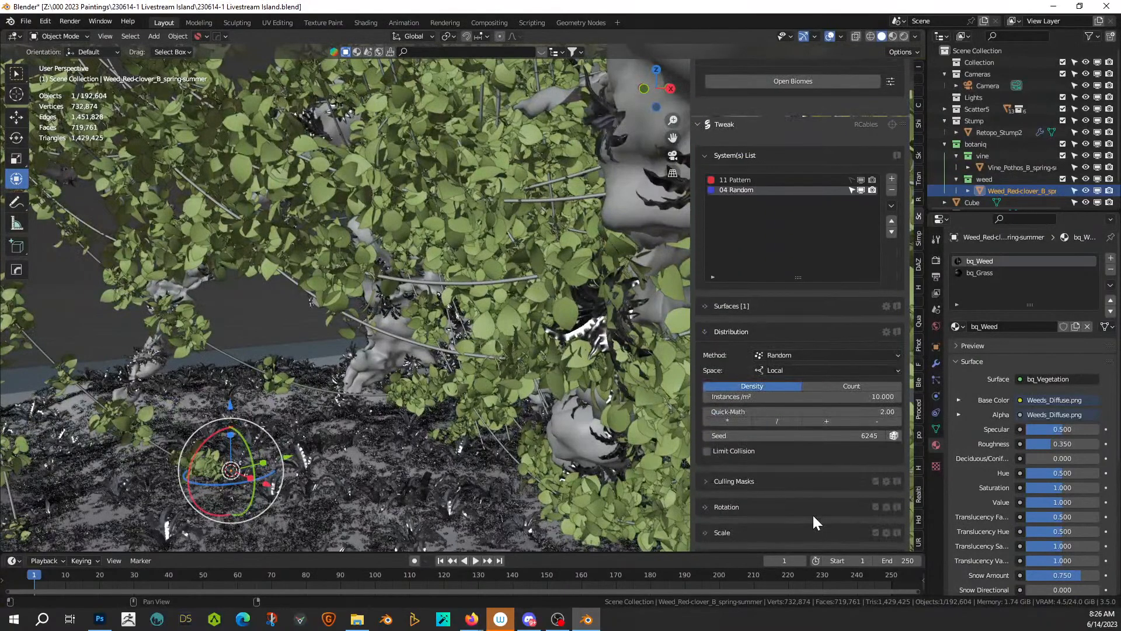
pyautogui.click(706, 437)
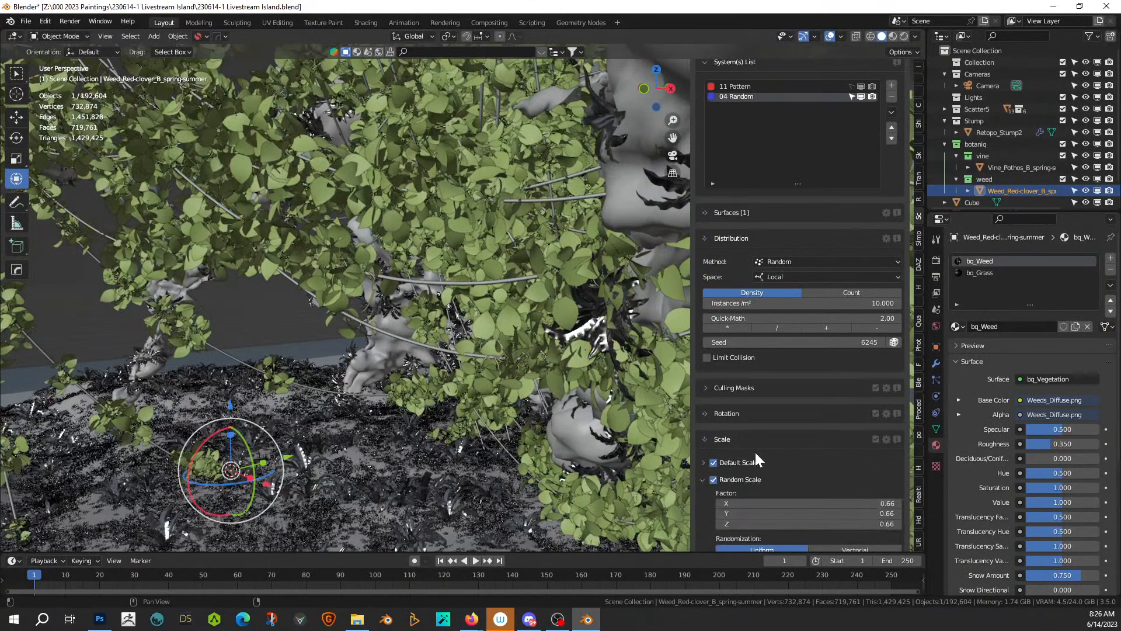
pyautogui.moveTo(869, 505); pyautogui.dragTo(869, 523)
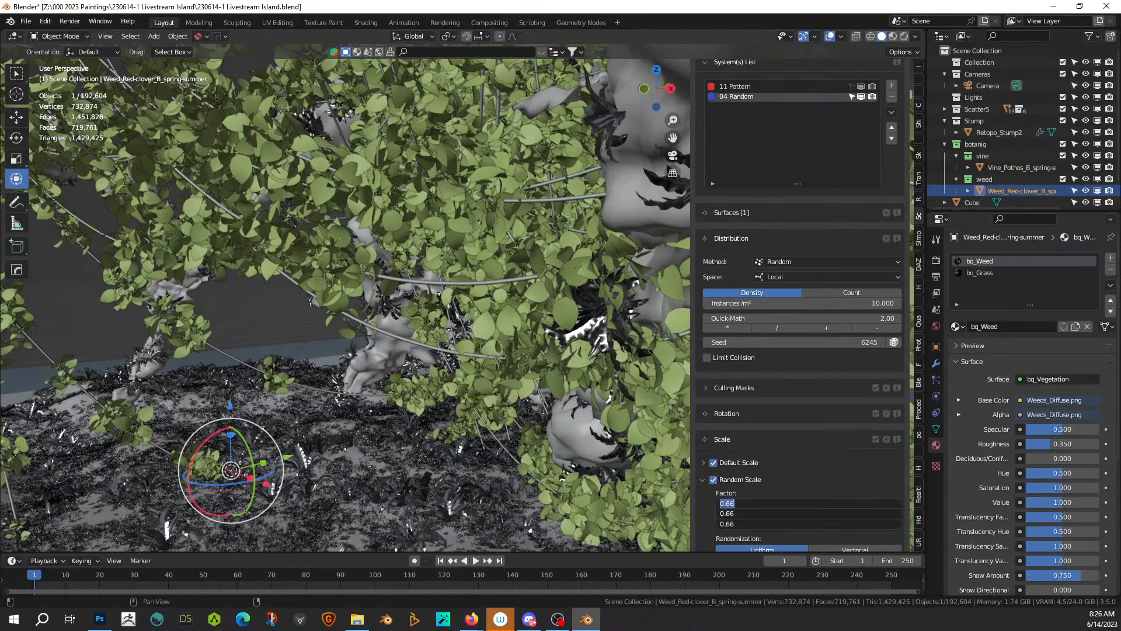
pyautogui.write('5')
pyautogui.press('Return')
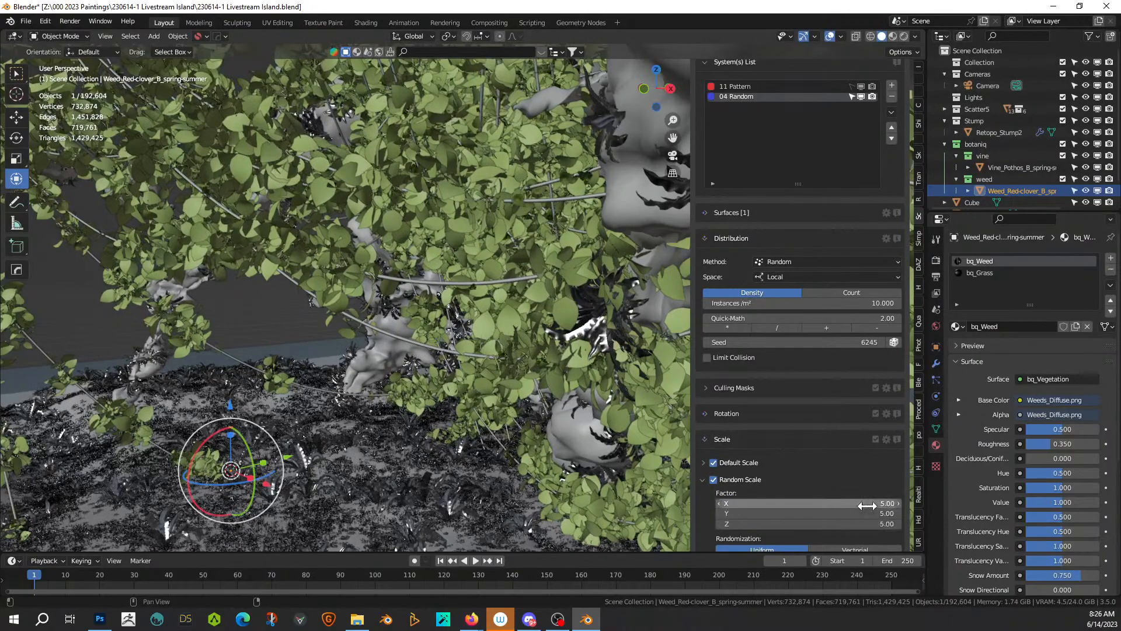
pyautogui.moveTo(866, 506); pyautogui.dragTo(866, 524)
pyautogui.press('Return')
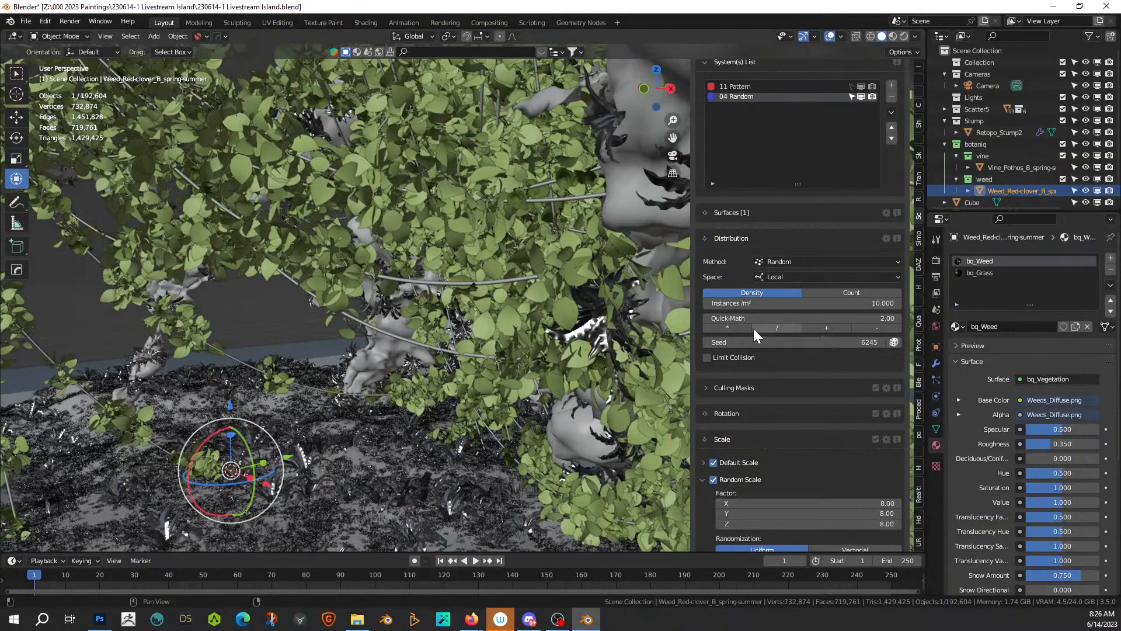
# Step: Double the 04 Random scatter density twice with Quick-Math to reach 40 instances per square metre
pyautogui.click(733, 328)
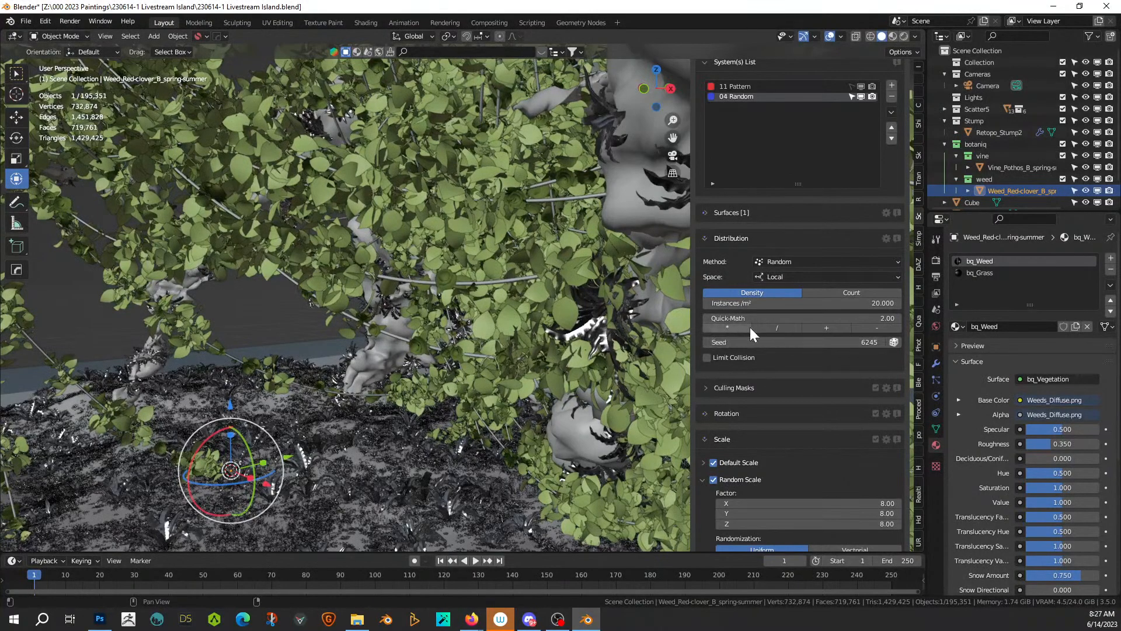
pyautogui.click(728, 328)
pyautogui.moveTo(584, 327); pyautogui.dragTo(527, 338, button='middle')
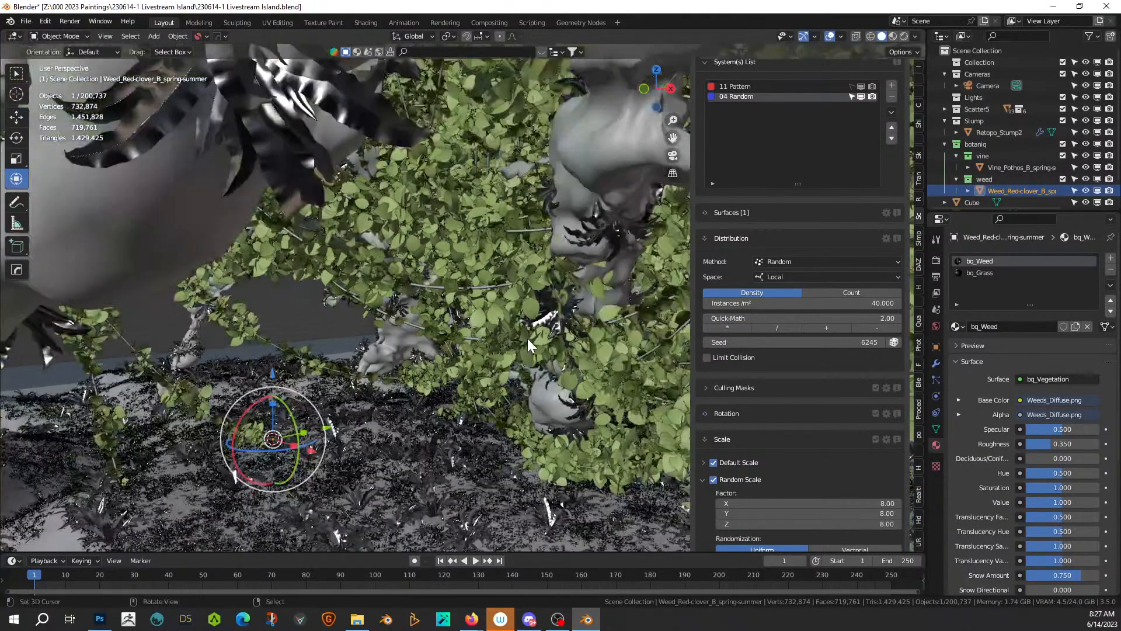
# Step: Examine the clover blooms scattered on the hanging vines in rendered shading, both close up and from across the island
pyautogui.click(903, 37)
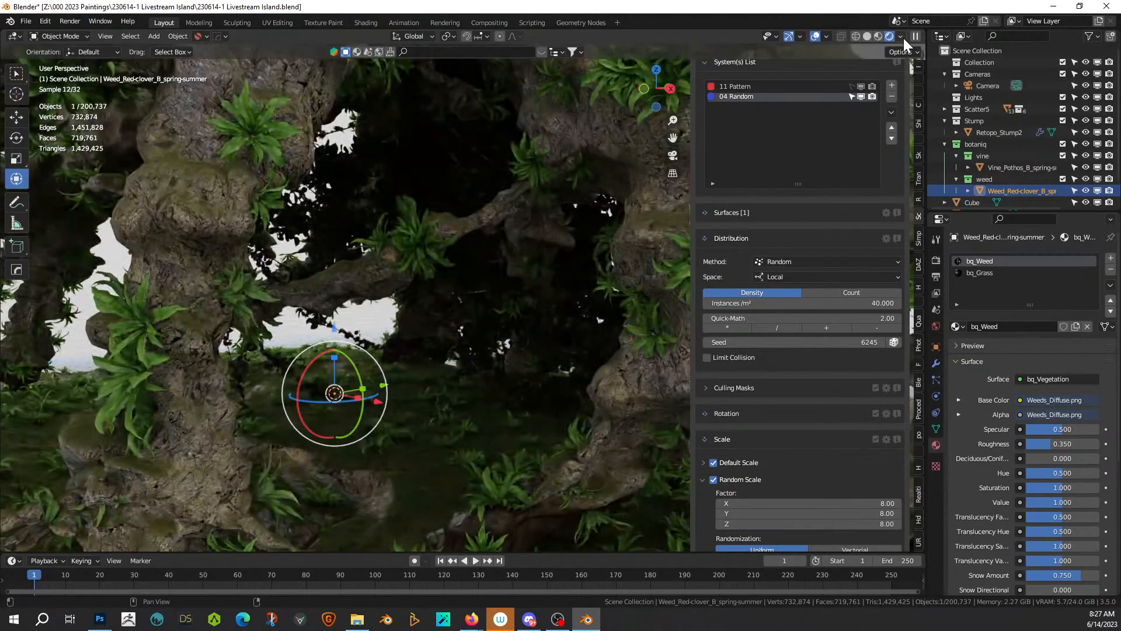
pyautogui.moveTo(356, 351); pyautogui.dragTo(516, 363, button='middle')
pyautogui.scroll(6, 516, 363)
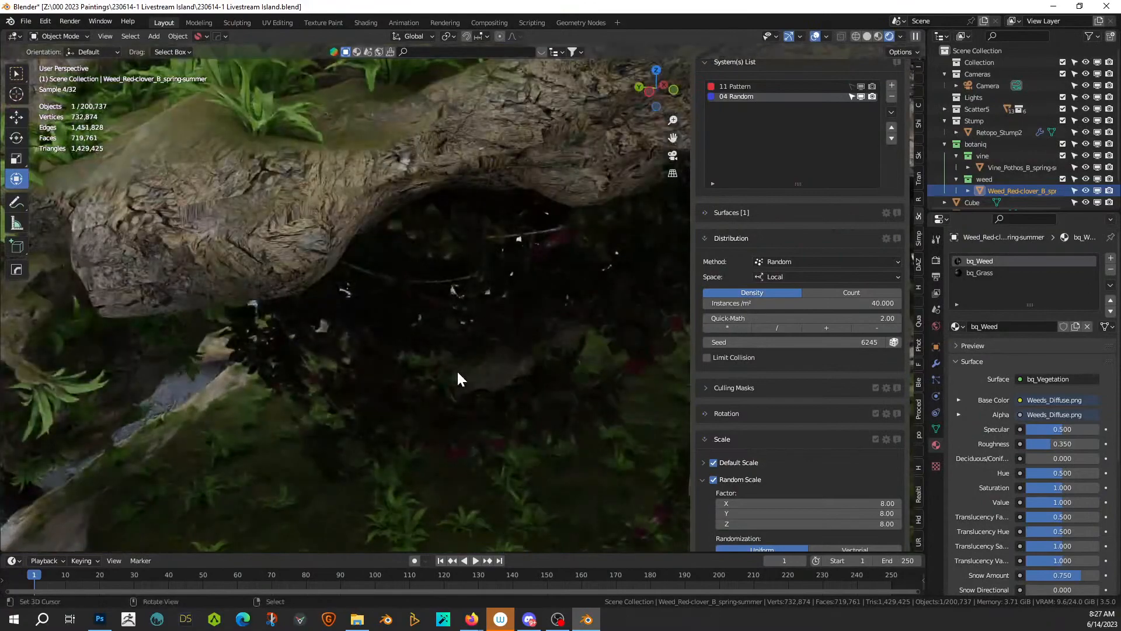
pyautogui.scroll(3, 457, 370)
pyautogui.scroll(3, 374, 415)
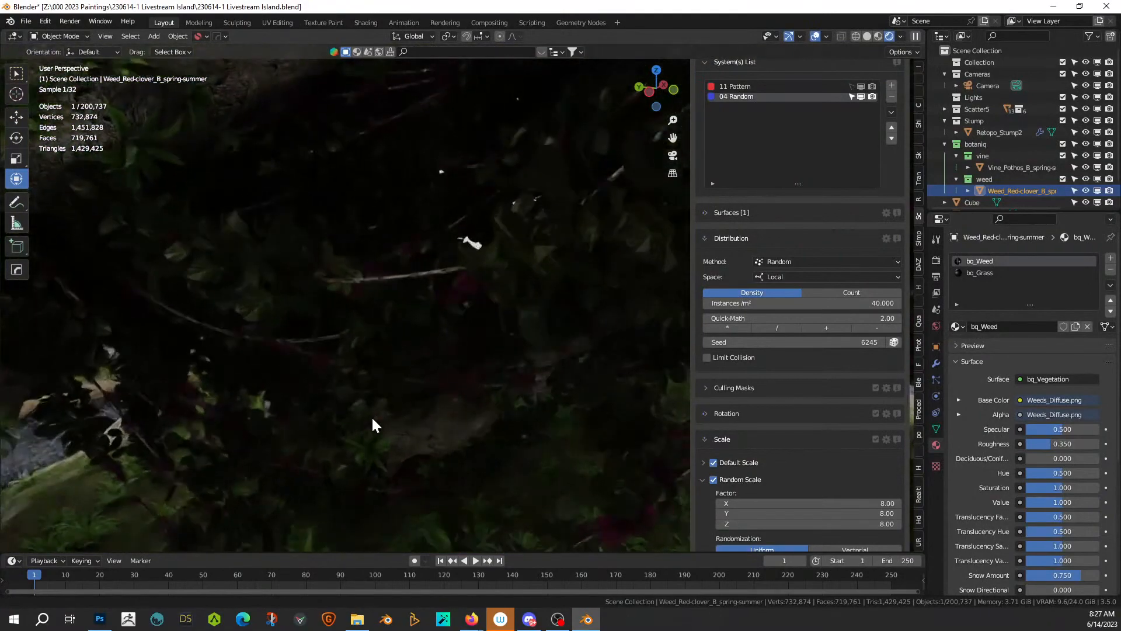
pyautogui.scroll(-4, 414, 383)
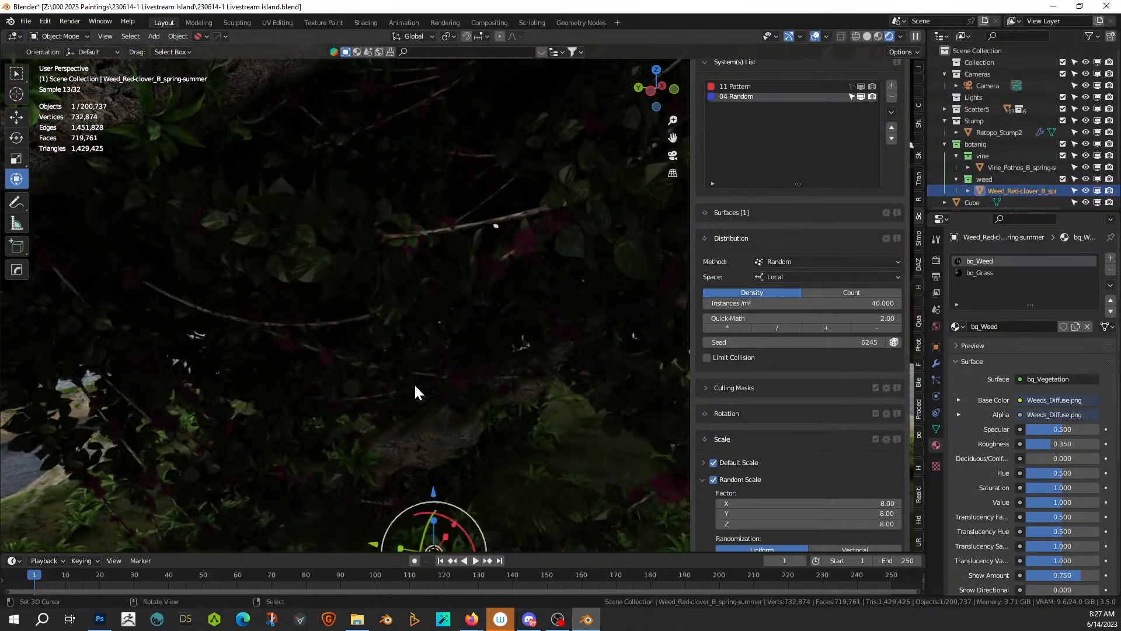
pyautogui.scroll(-8, 413, 383)
pyautogui.moveTo(417, 382); pyautogui.dragTo(418, 366, button='middle')
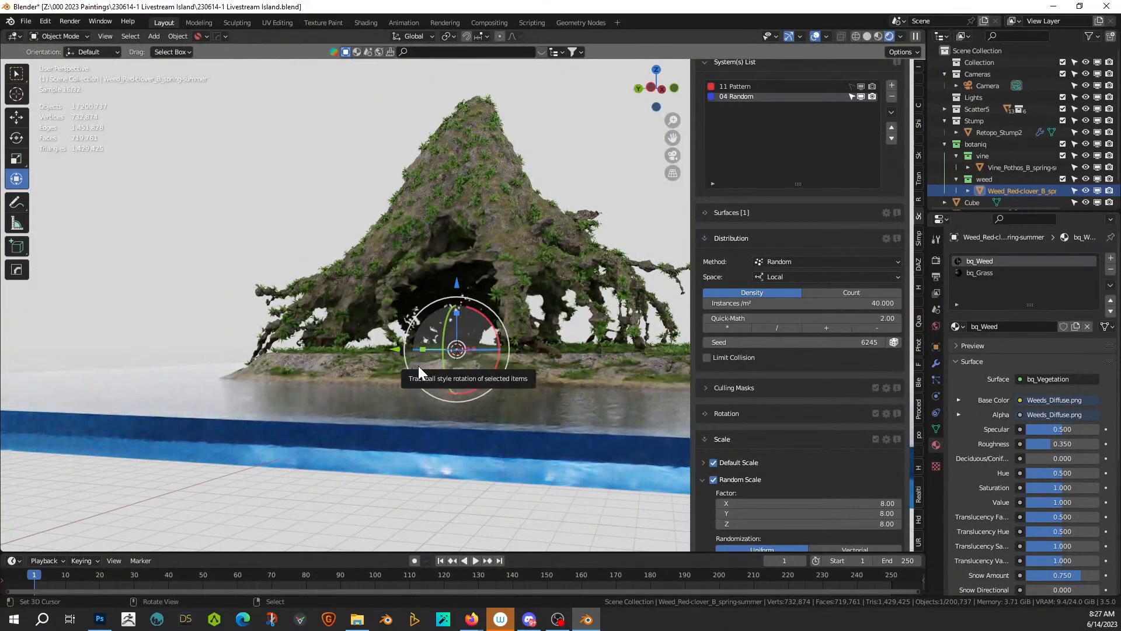
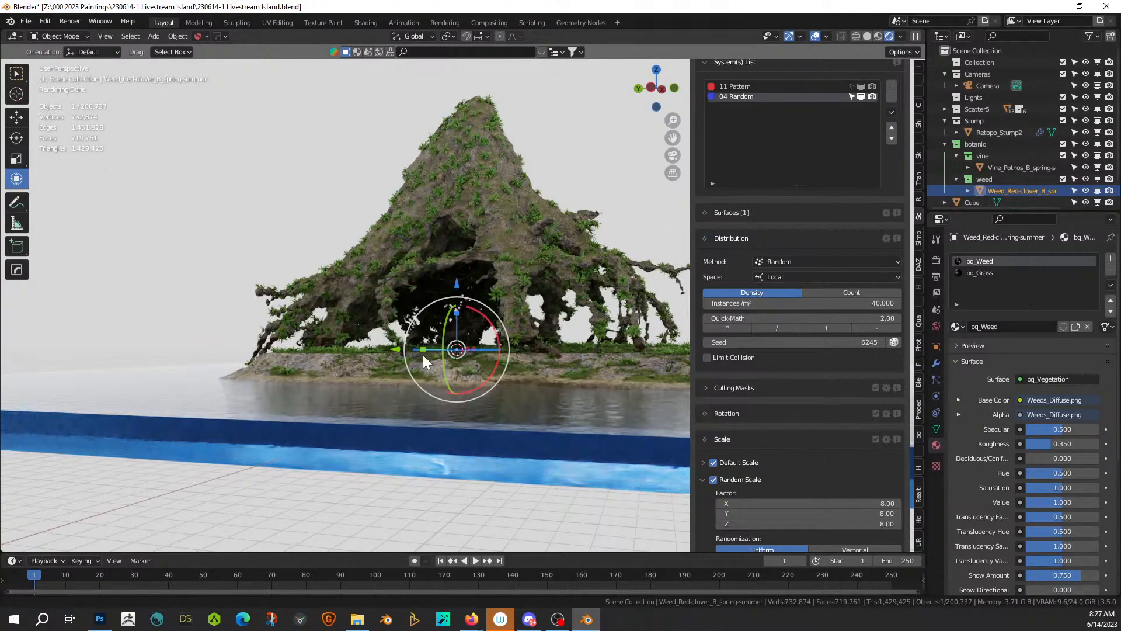
pyautogui.scroll(8, 418, 356)
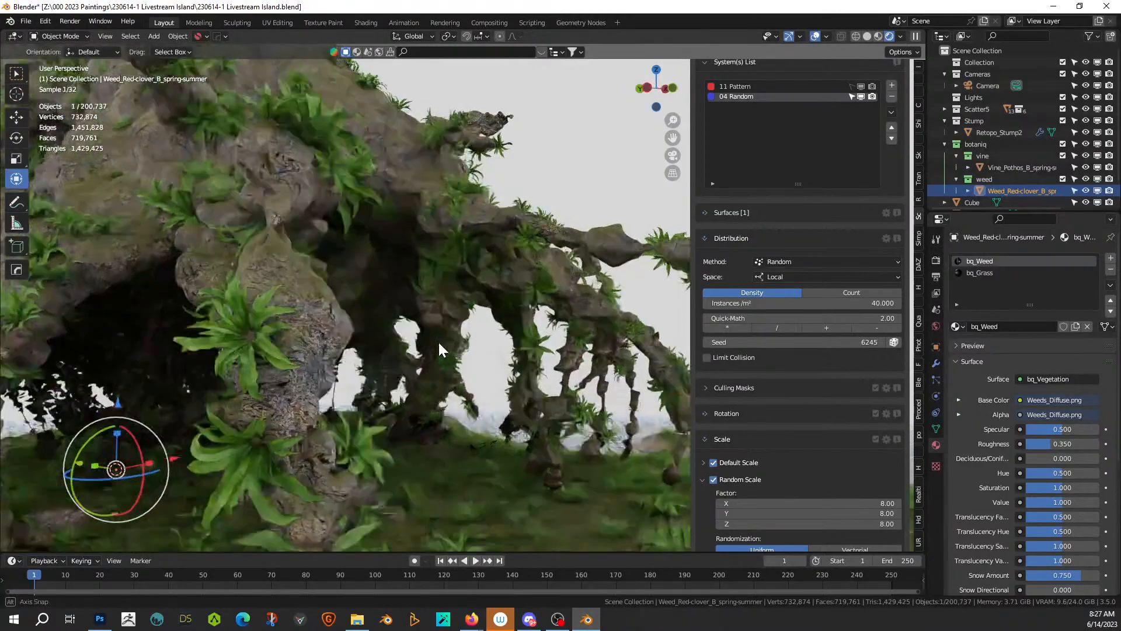
pyautogui.scroll(-5, 441, 349)
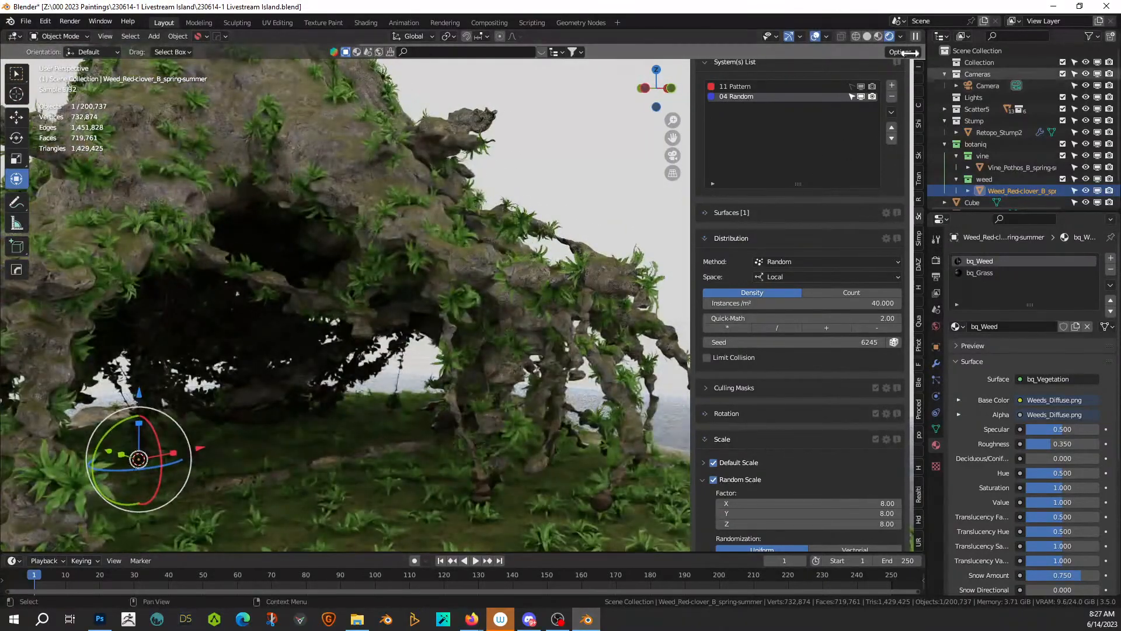
# Step: Switch the viewport to solid shading and hide the Scatter5 collection to expose the bare stump and cables
pyautogui.press('z')
pyautogui.moveTo(363, 320); pyautogui.dragTo(457, 320, button='middle')
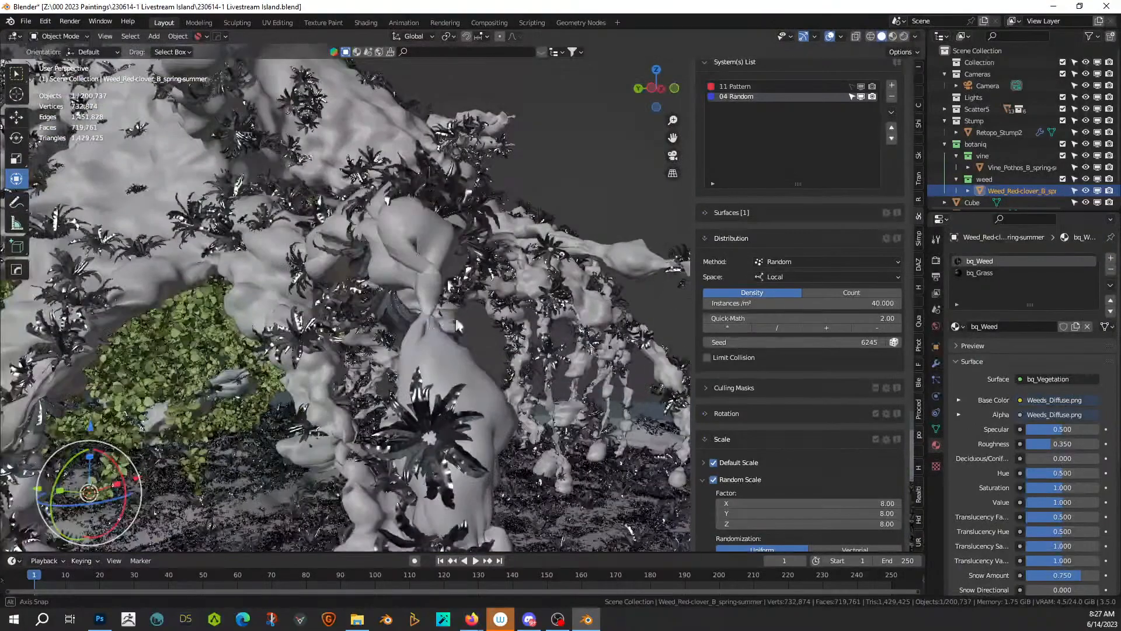
pyautogui.click(1075, 109)
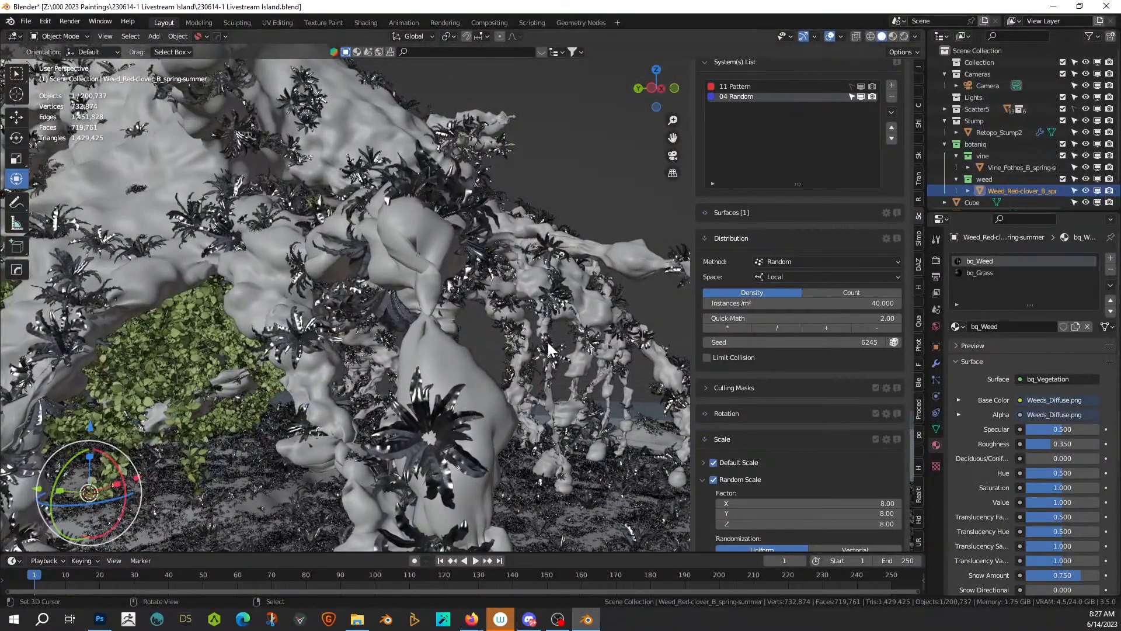
pyautogui.click(1087, 108)
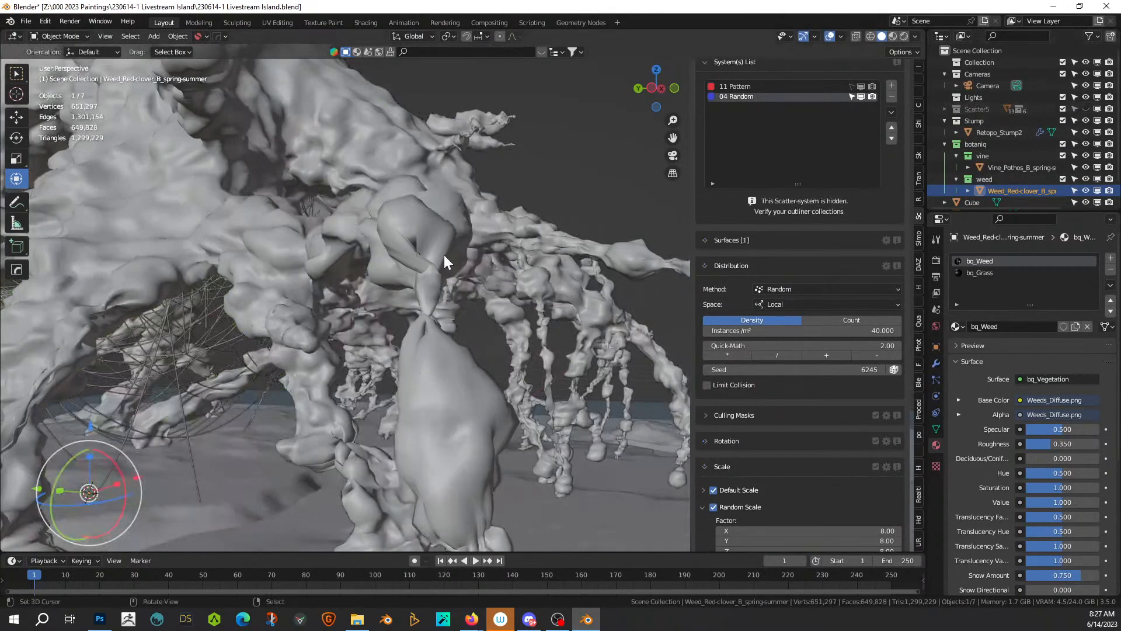
# Step: Create a Cablerator cable hanging between two points on the stump's roots, with width 0.044 and tension 5.254
pyautogui.moveTo(444, 254); pyautogui.dragTo(433, 256, button='middle')
pyautogui.hotkey('alt', 'shift', 'c')
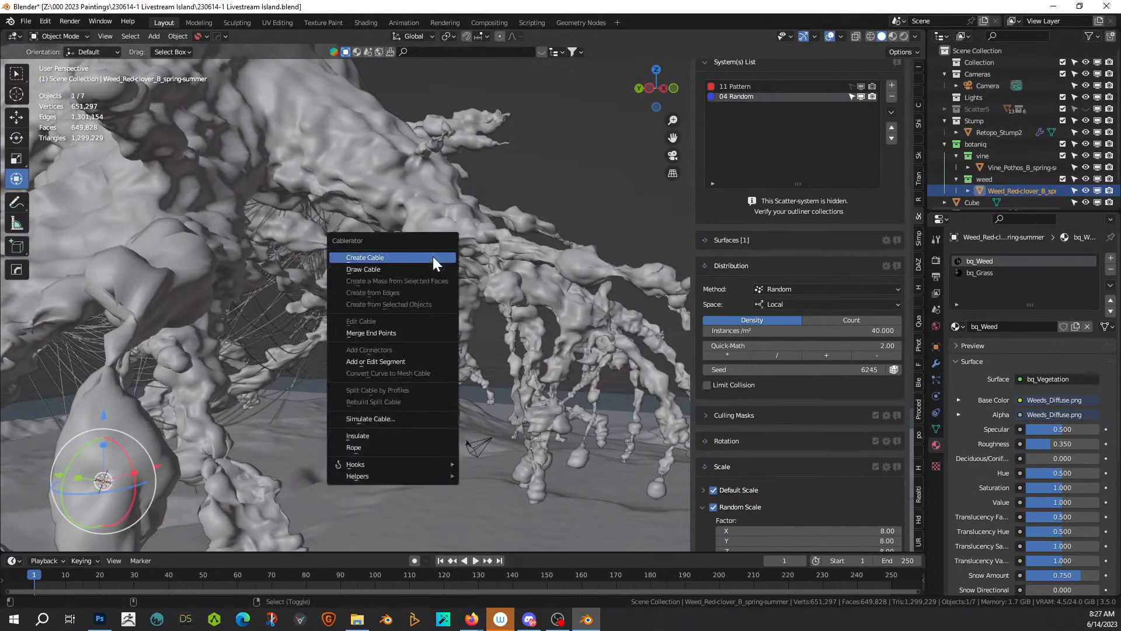
pyautogui.click(433, 257)
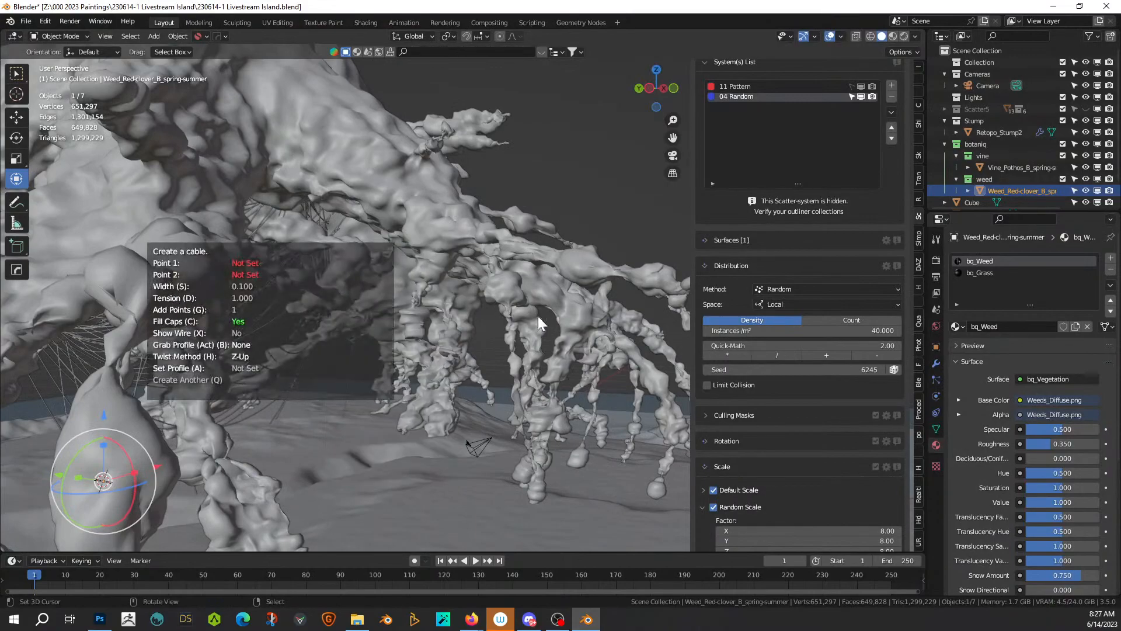
pyautogui.click(575, 275)
pyautogui.moveTo(520, 355); pyautogui.dragTo(404, 355, button='middle')
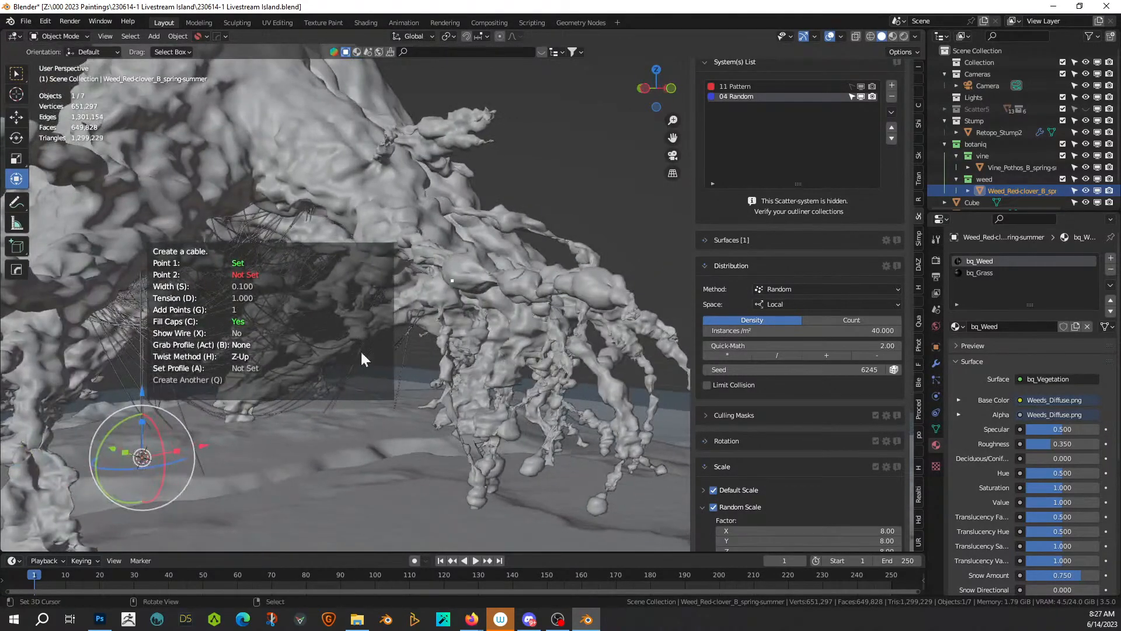
pyautogui.click(30, 302)
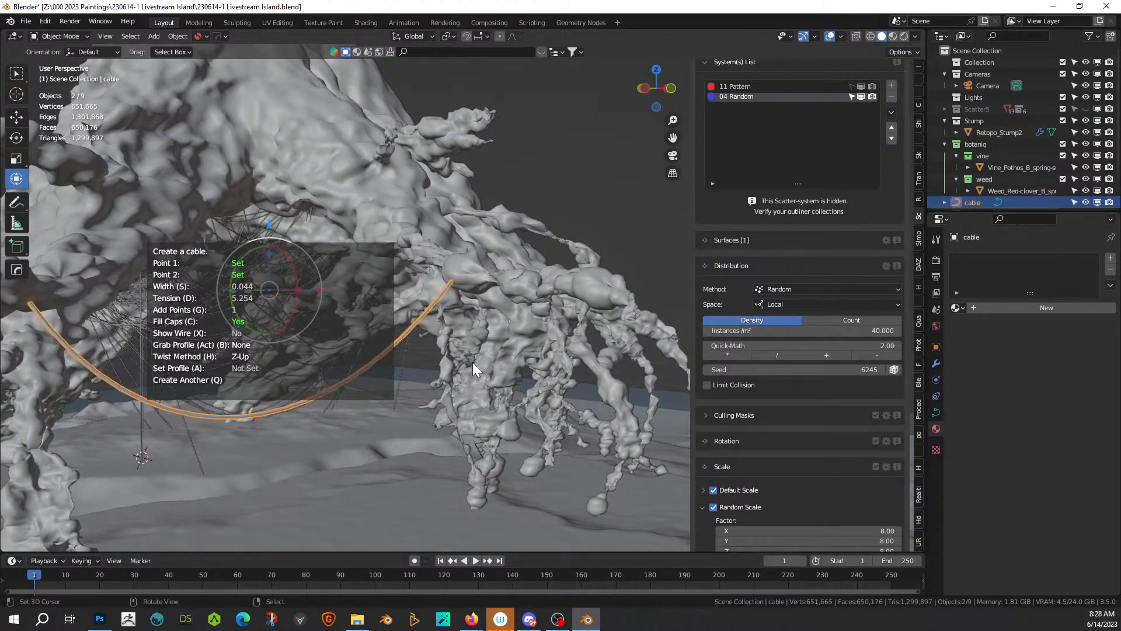
pyautogui.click(540, 402)
pyautogui.click(532, 403)
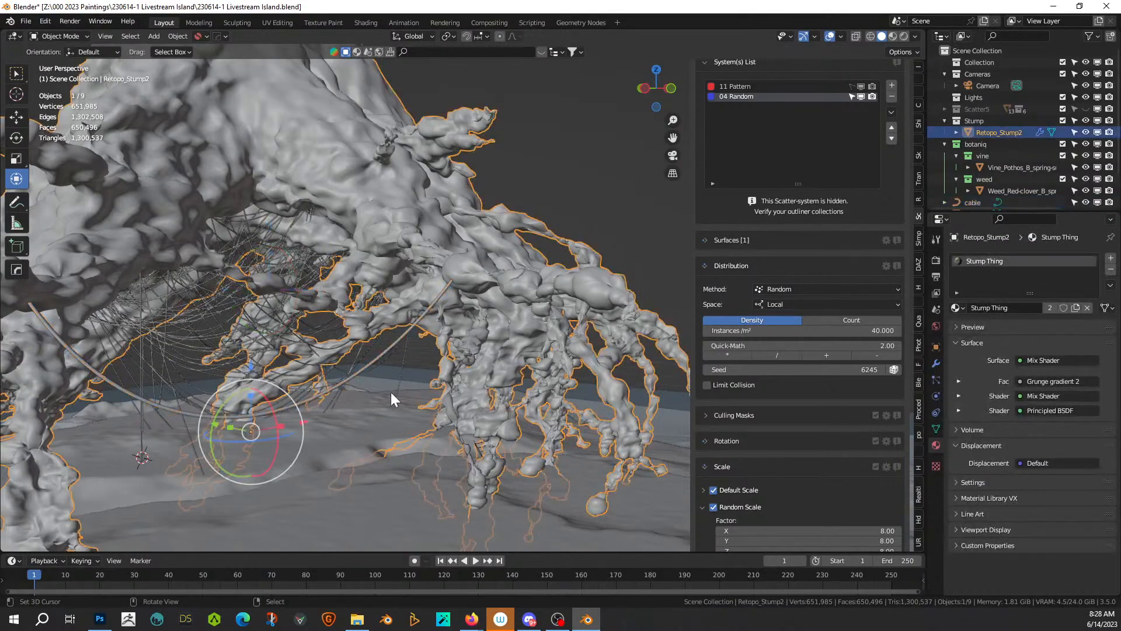
# Step: Select the new hanging cable and convert it from a curve to a mesh
pyautogui.click(394, 342)
pyautogui.press('q')
pyautogui.moveTo(395, 342)
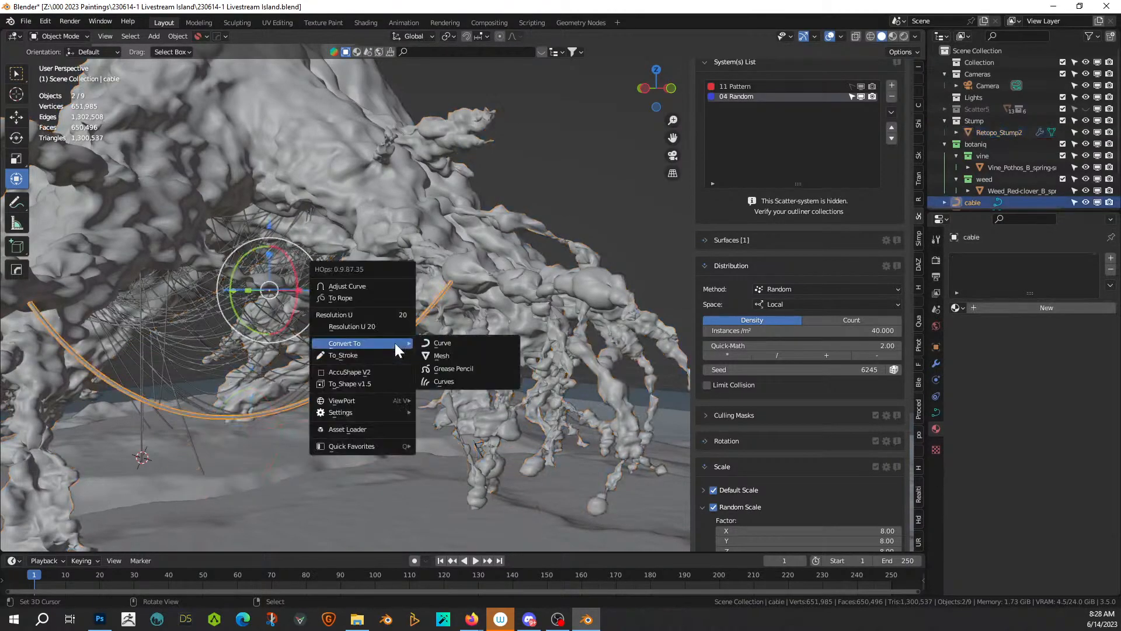
pyautogui.click(470, 358)
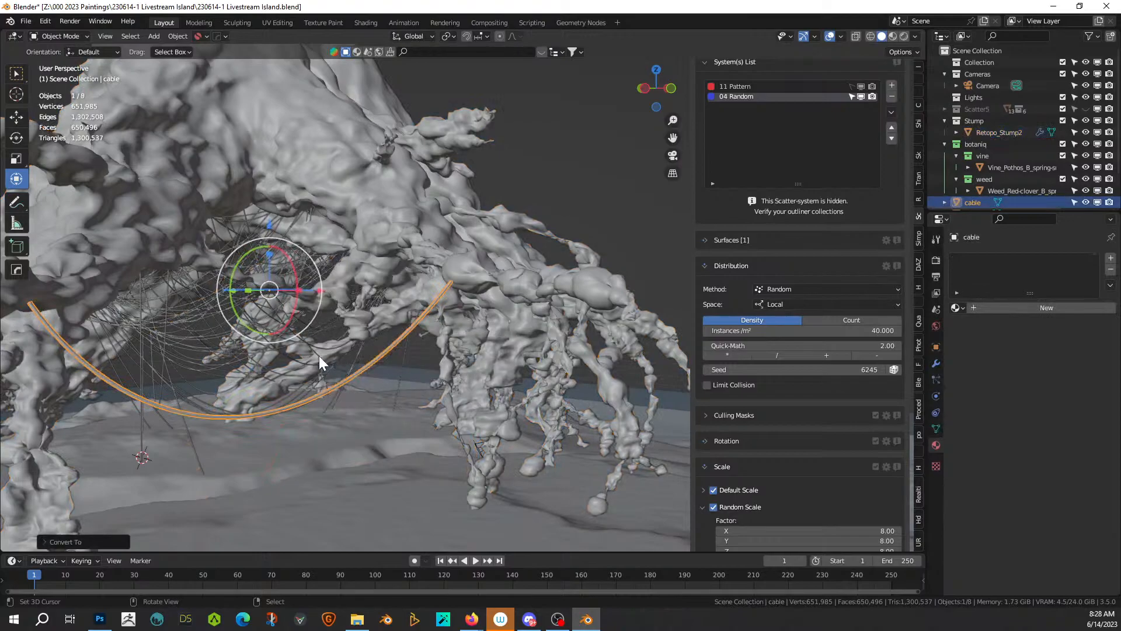
# Step: Join the cable mesh into the RCables object and show the scene with the Scatter5 collection in rendered shading
pyautogui.keyDown('shift'); pyautogui.click(199, 307); pyautogui.keyUp('shift')
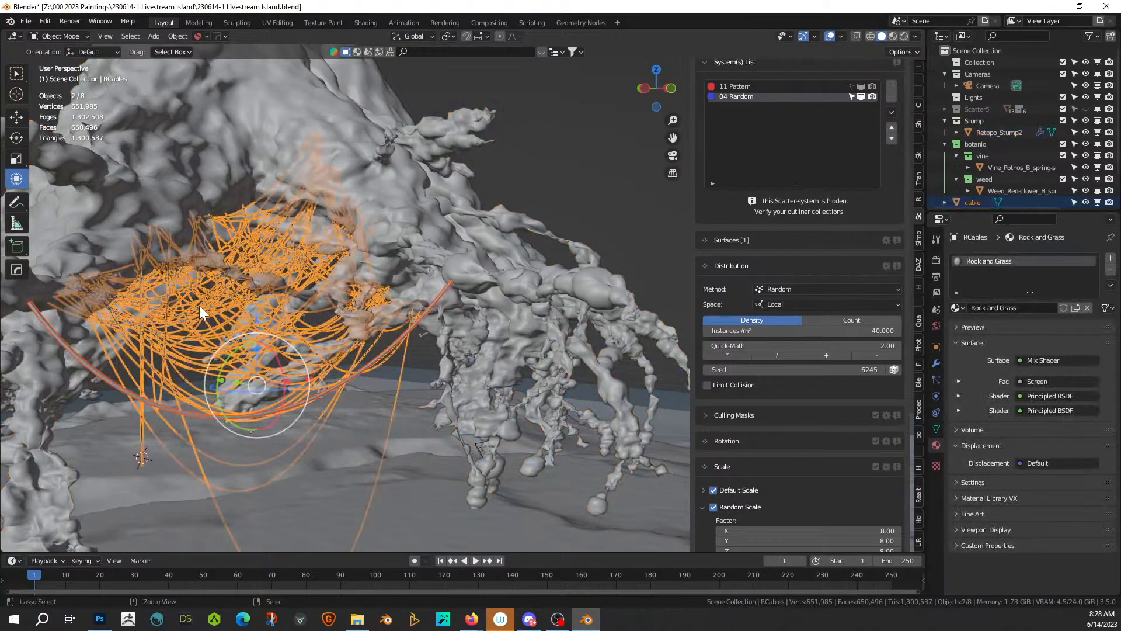
pyautogui.hotkey('ctrl', 'j')
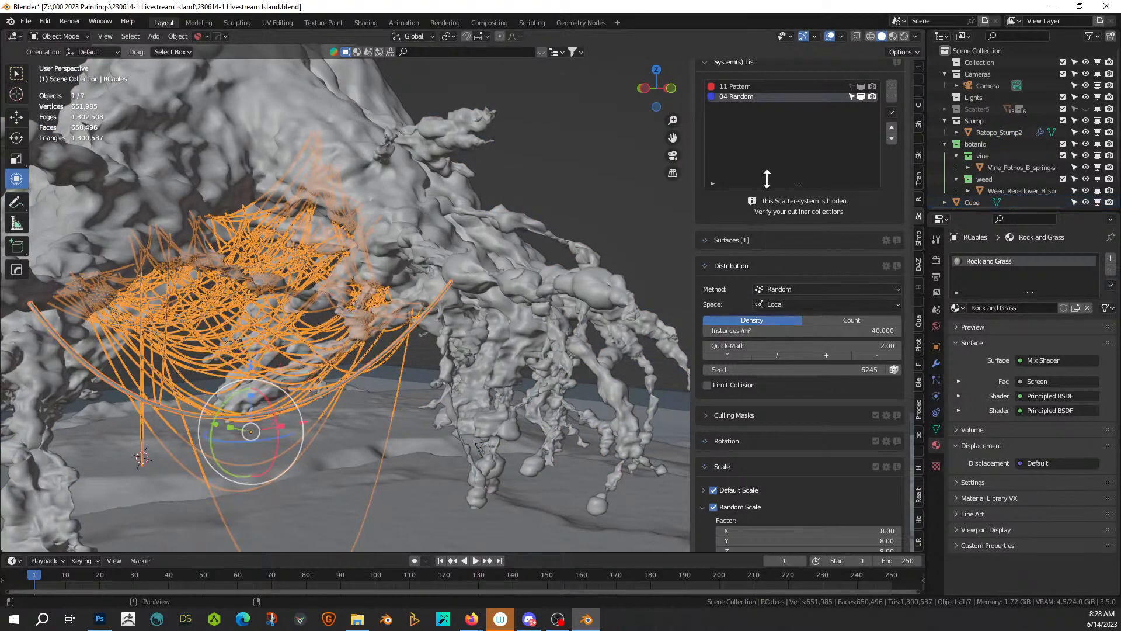
pyautogui.click(902, 37)
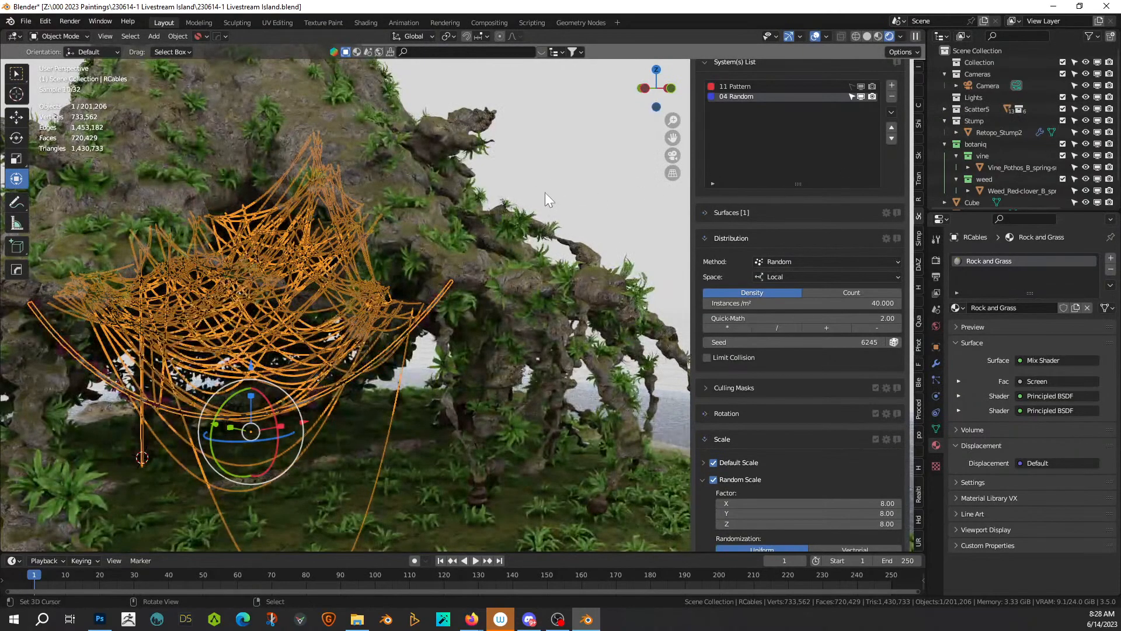
# Step: Deselect the cables and inspect the rendered foliage beneath the stump from several sides for gaps
pyautogui.click(524, 209)
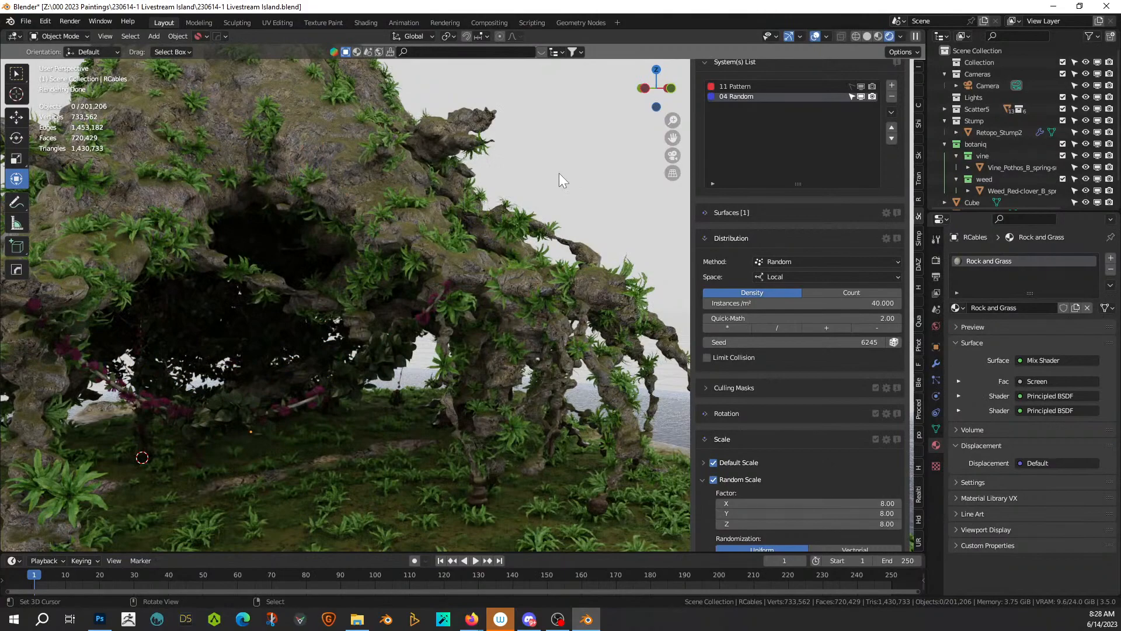
pyautogui.scroll(-5, 397, 385)
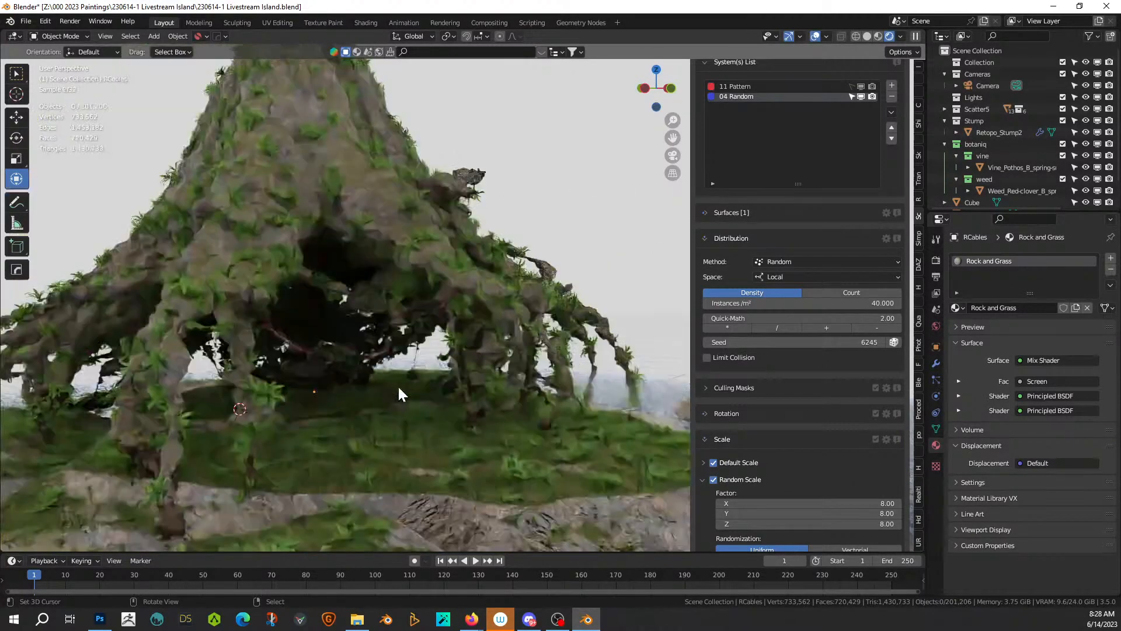
pyautogui.scroll(7, 399, 386)
pyautogui.moveTo(223, 448); pyautogui.dragTo(287, 420, button='middle')
pyautogui.scroll(-2, 238, 421)
pyautogui.scroll(-4, 245, 421)
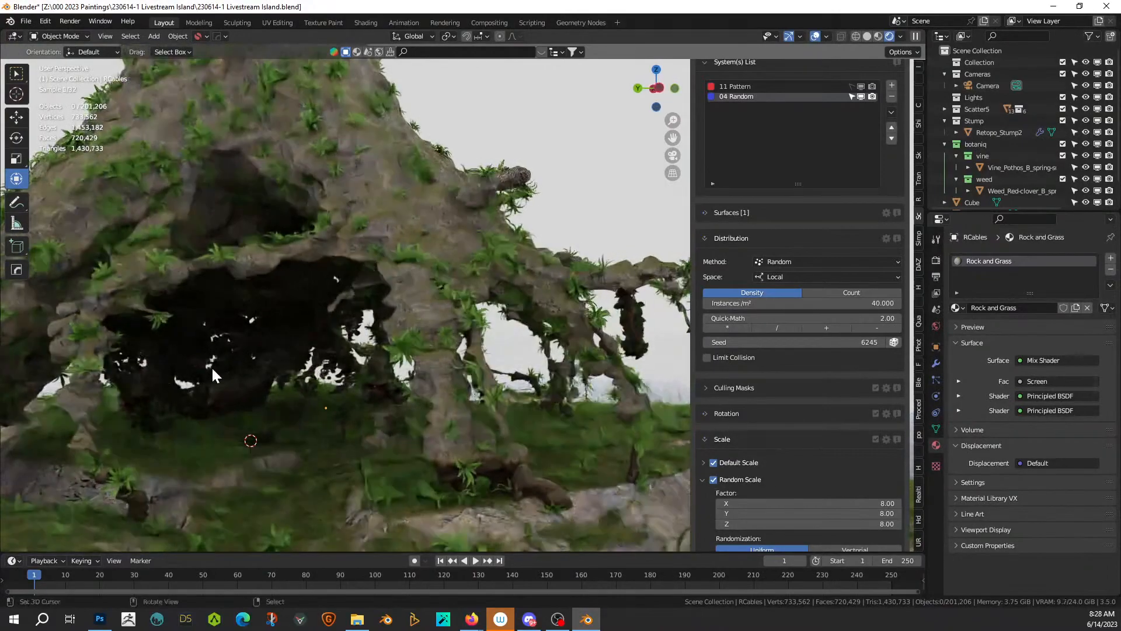
# Step: Switch the viewport to solid shading, hide the Scatter5 collection and isolate Retopo_Stump2 in local view
pyautogui.click(879, 37)
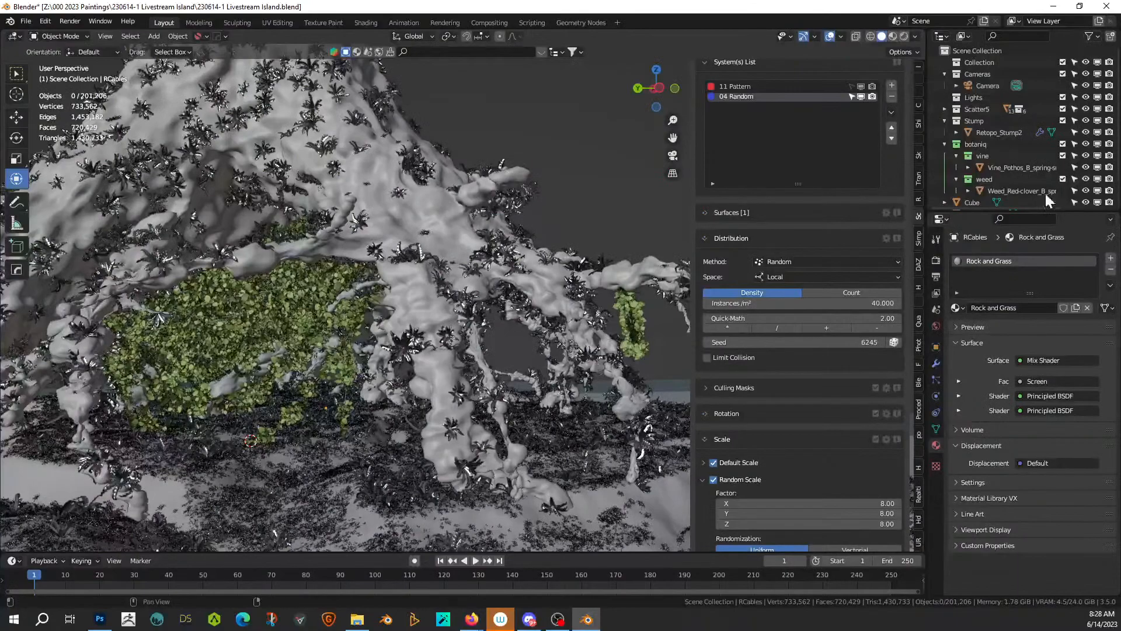
pyautogui.click(1085, 109)
pyautogui.moveTo(176, 334); pyautogui.dragTo(195, 344, button='middle')
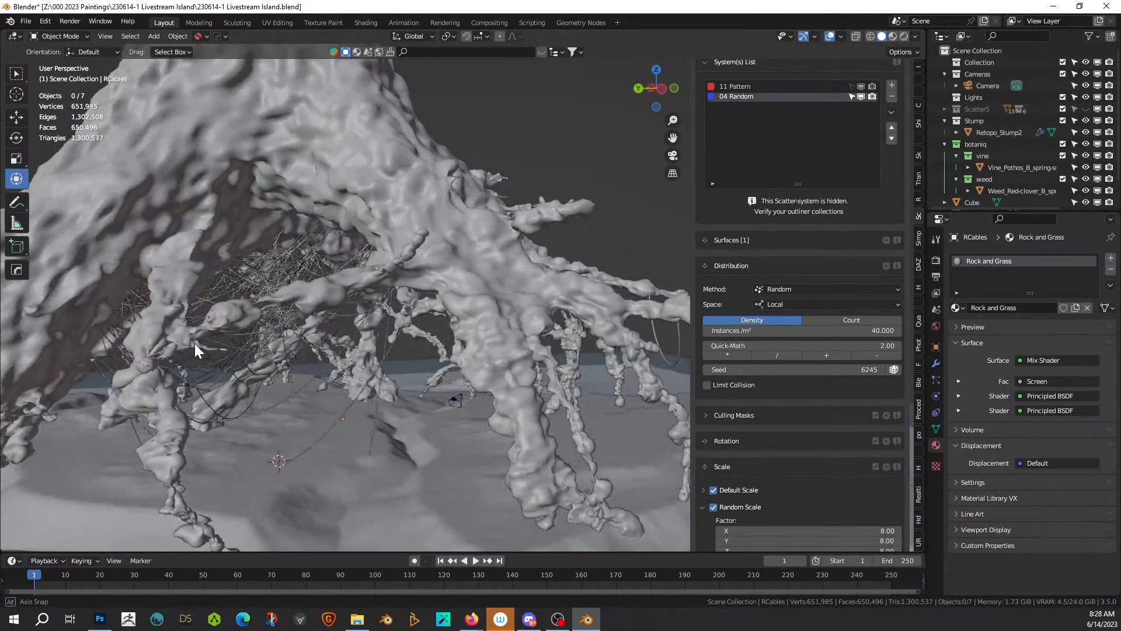
pyautogui.click(250, 314)
pyautogui.press('KP_Divide')
pyautogui.scroll(6, 250, 313)
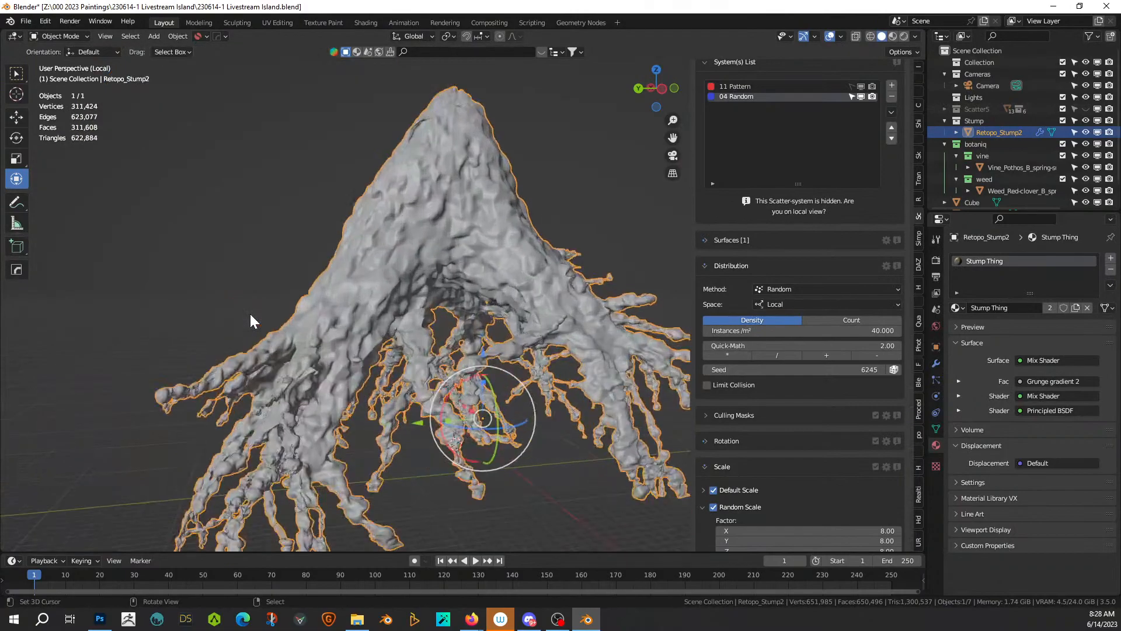
# Step: Create a Cablerator cable between two of the stump's roots, with width 0.057 and tension 4.505
pyautogui.keyDown('shift'); pyautogui.moveTo(278, 370); pyautogui.dragTo(254, 285, button='middle'); pyautogui.keyUp('shift')
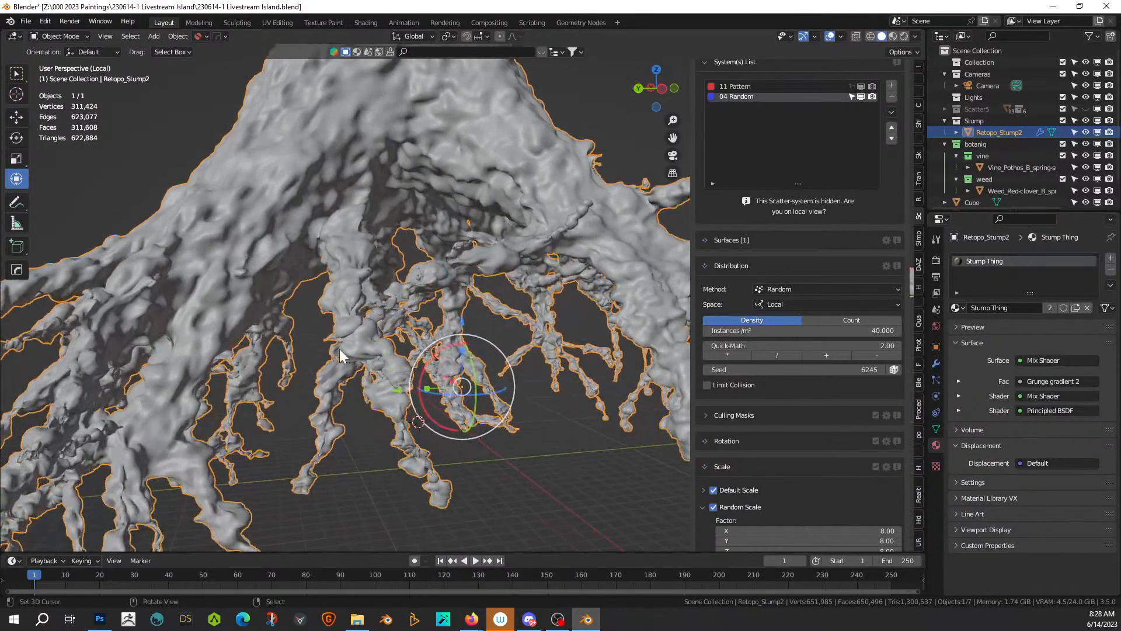
pyautogui.hotkey('shift', 'alt', 'c')
pyautogui.click(339, 349)
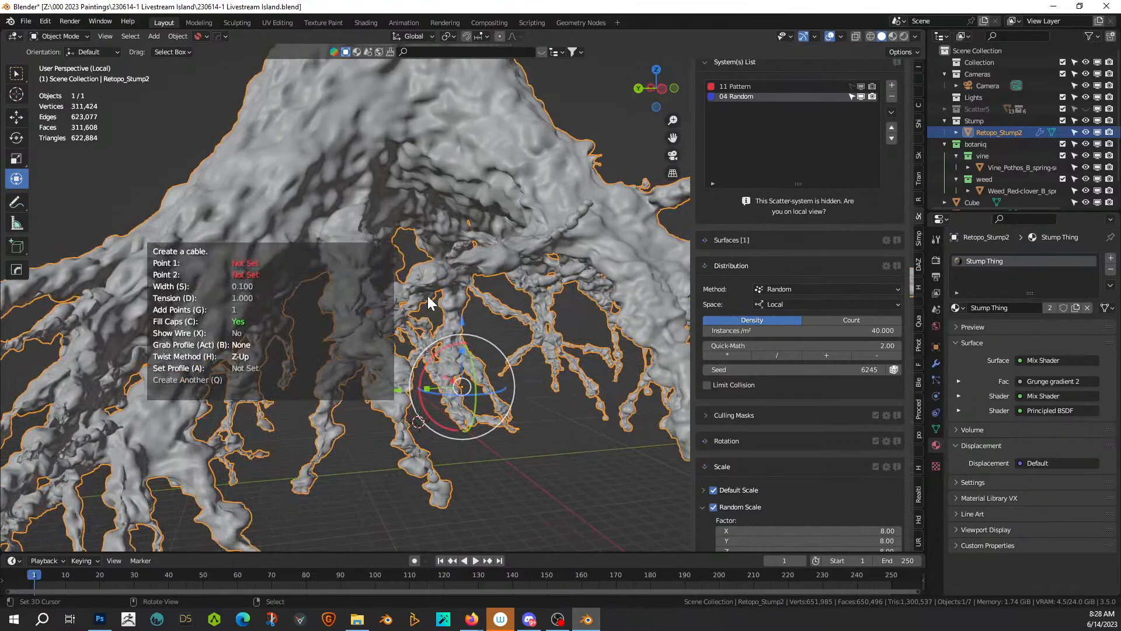
pyautogui.click(447, 280)
pyautogui.click(633, 319)
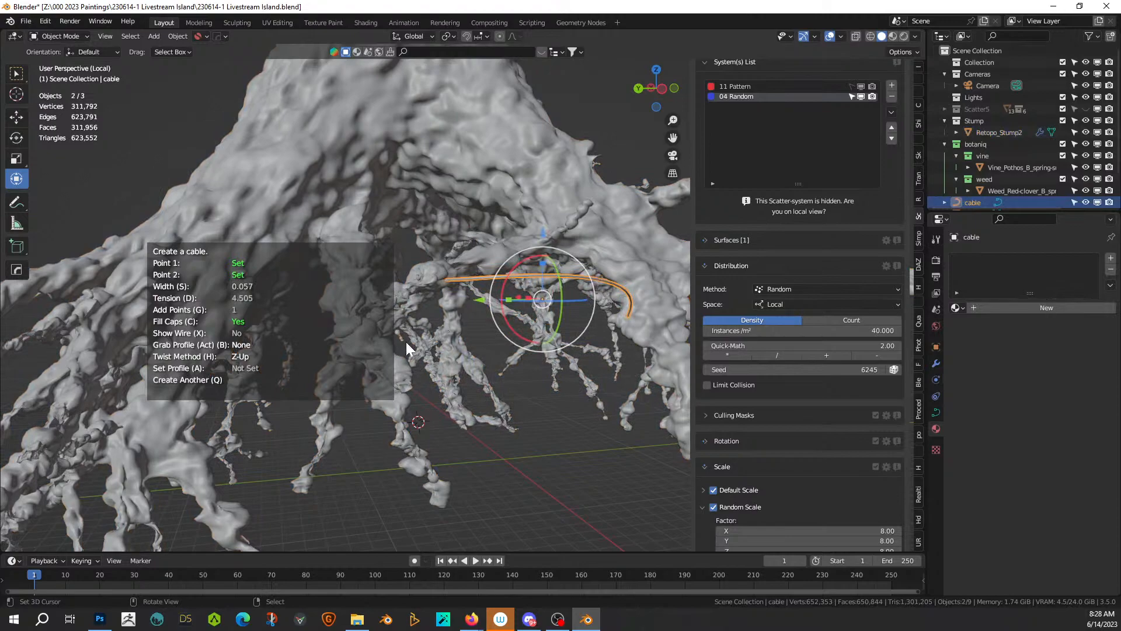
# Step: Create two more cables of width 0.057 spanning the stump's cavity between its inner surfaces and roots
pyautogui.press('q')
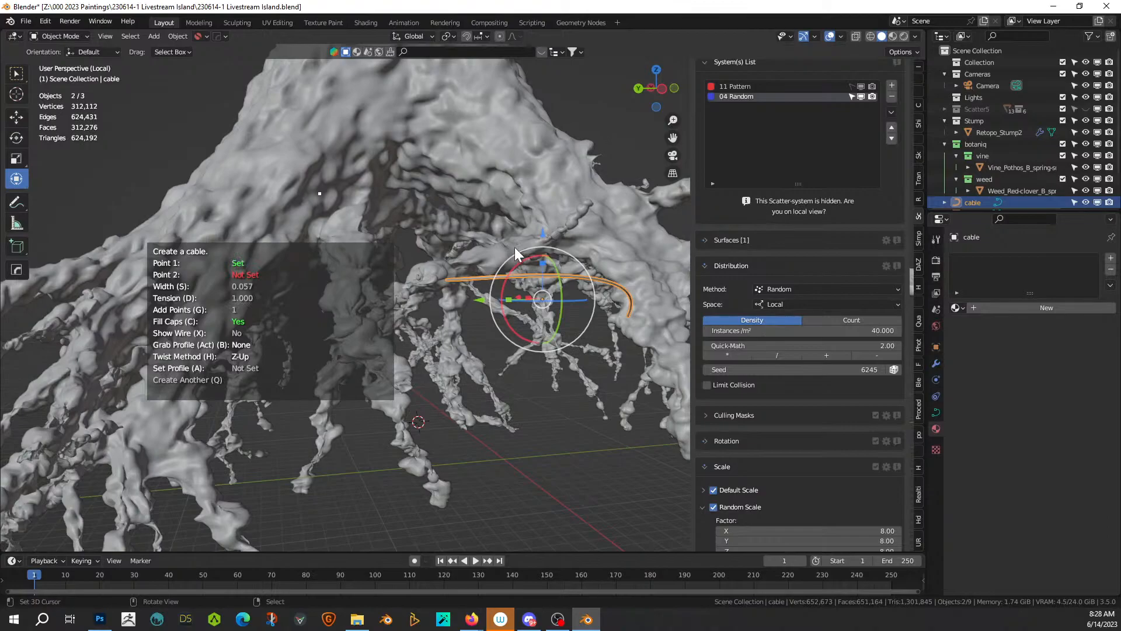
pyautogui.click(514, 247)
pyautogui.press('q')
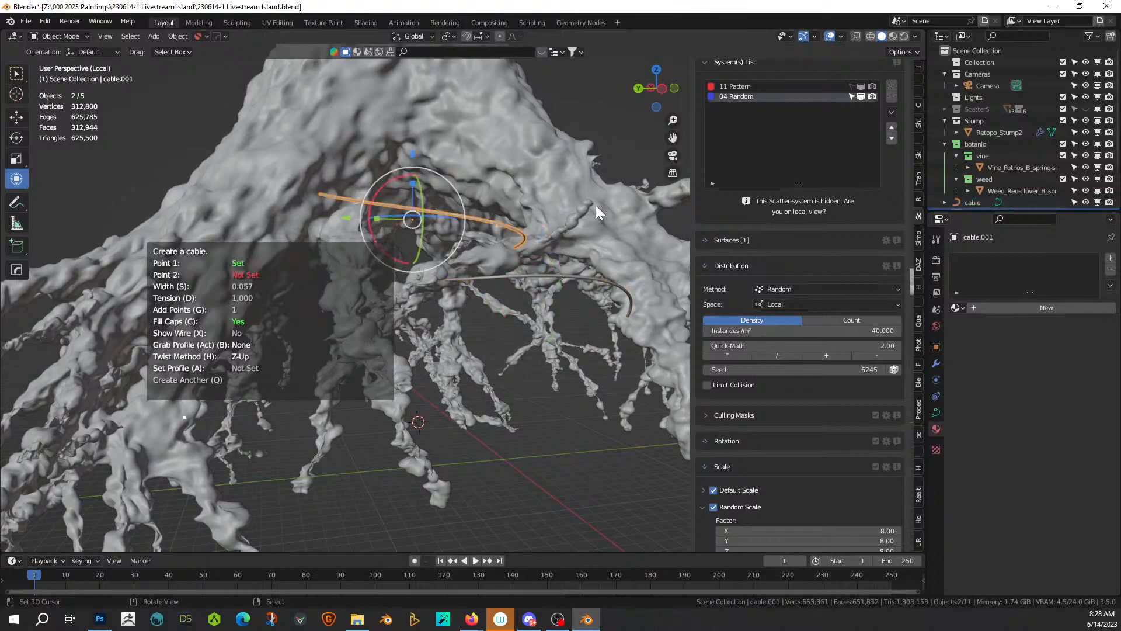
pyautogui.click(551, 204)
pyautogui.moveTo(544, 304); pyautogui.dragTo(584, 308, button='middle')
# Step: Create a fourth cable from a front root to the cavity's upper edge, with width 0.057 and tension 9.210
pyautogui.press('q')
pyautogui.moveTo(408, 243); pyautogui.dragTo(542, 316, button='middle')
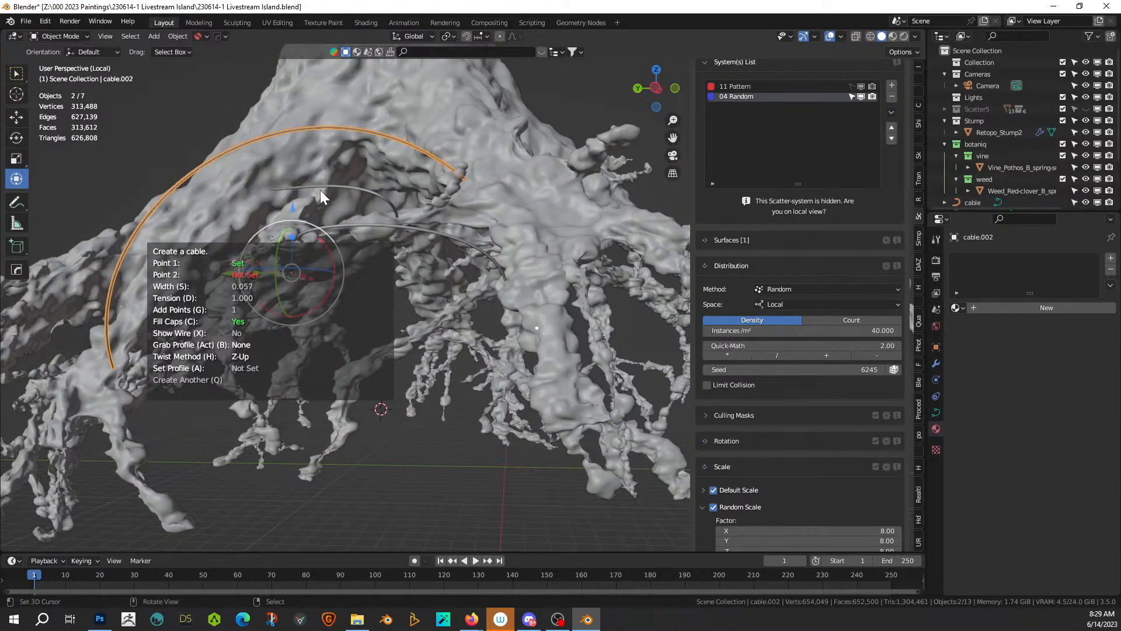
pyautogui.click(317, 170)
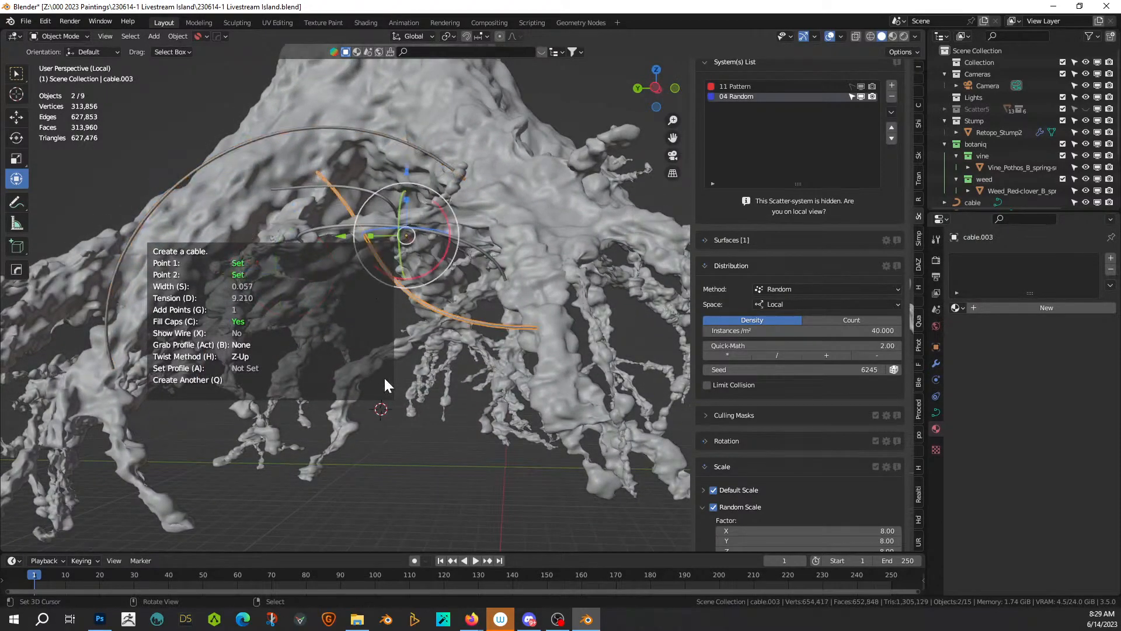
pyautogui.click(412, 428)
# Step: Run Simulate Cable on the fourth cable with expand length 0 and curve points multiplier 1, then save the file
pyautogui.hotkey('shift', 'alt', 'c')
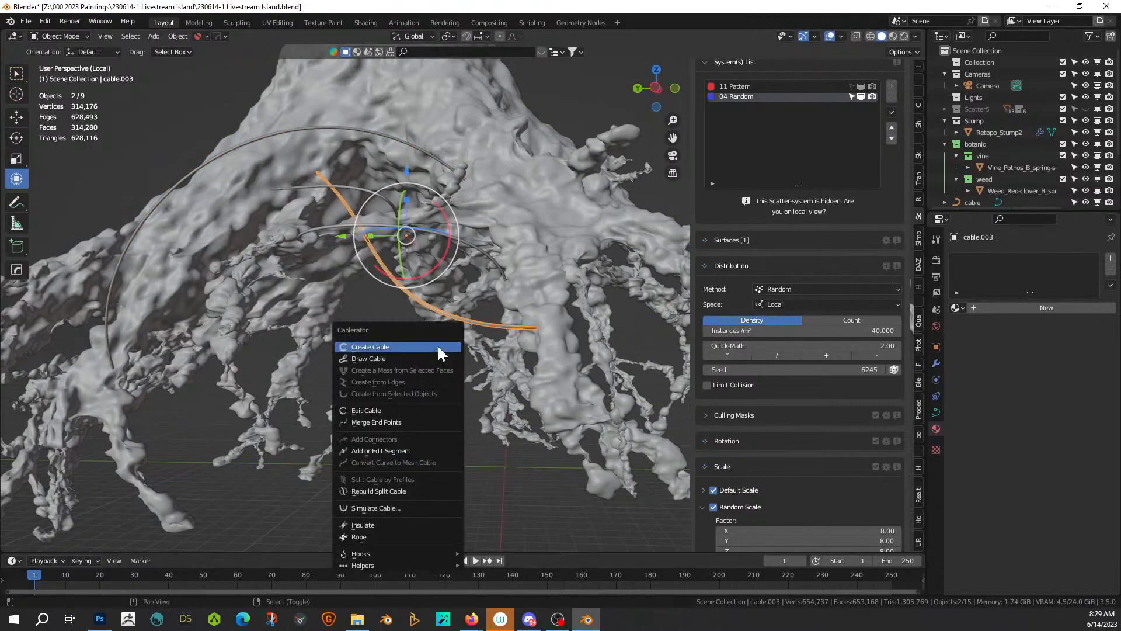
pyautogui.click(397, 508)
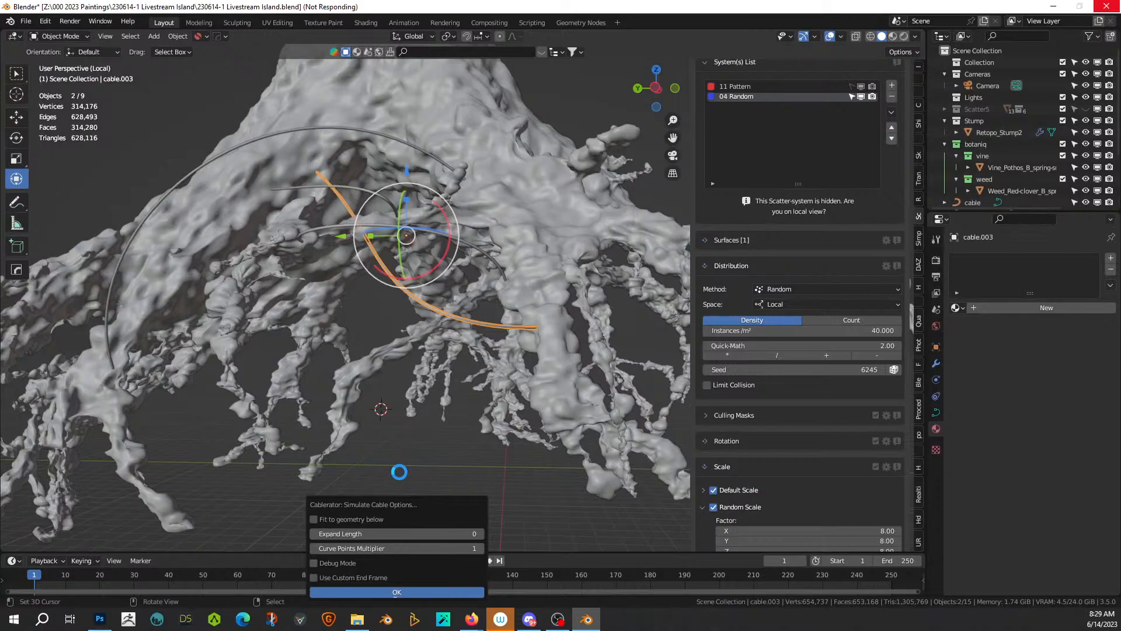
pyautogui.click(404, 593)
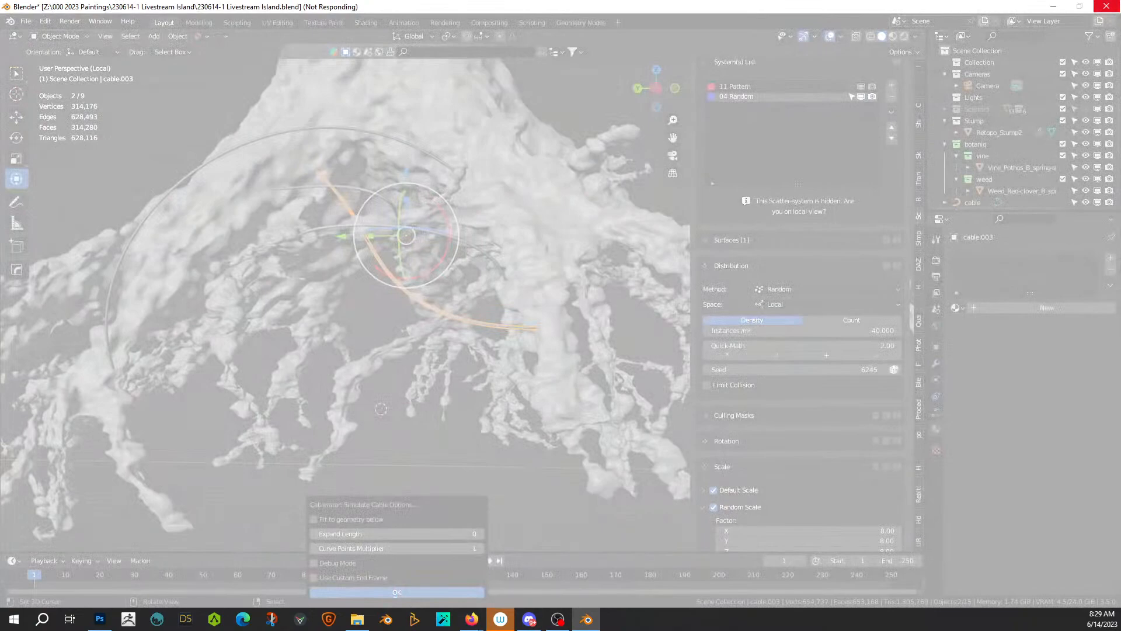
pyautogui.hotkey('alt', 'Tab')
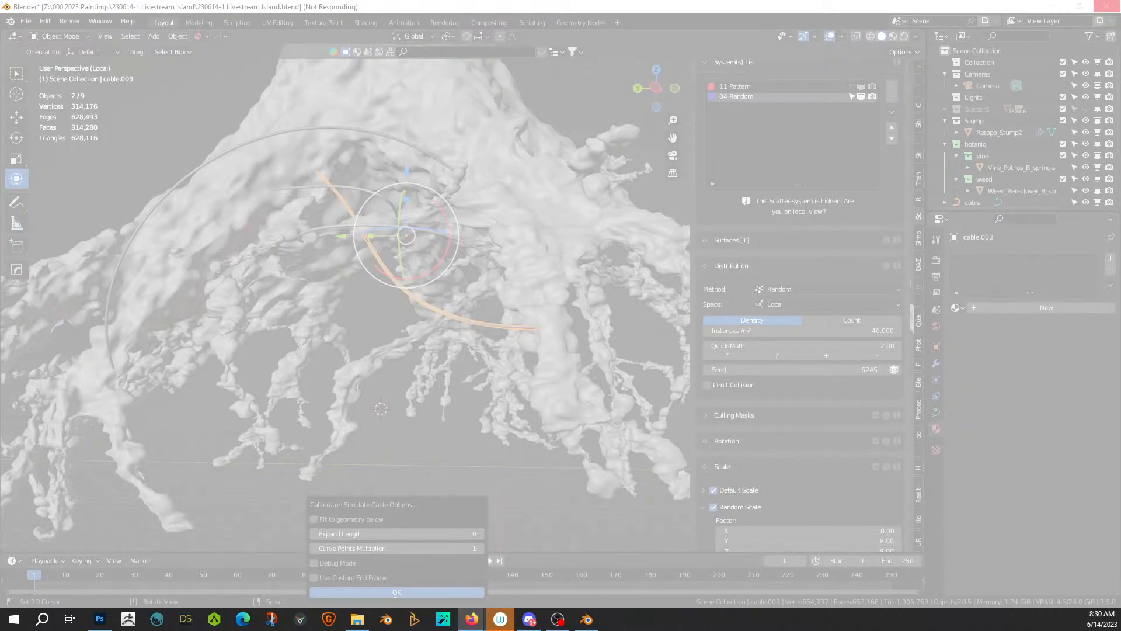
pyautogui.click(410, 270)
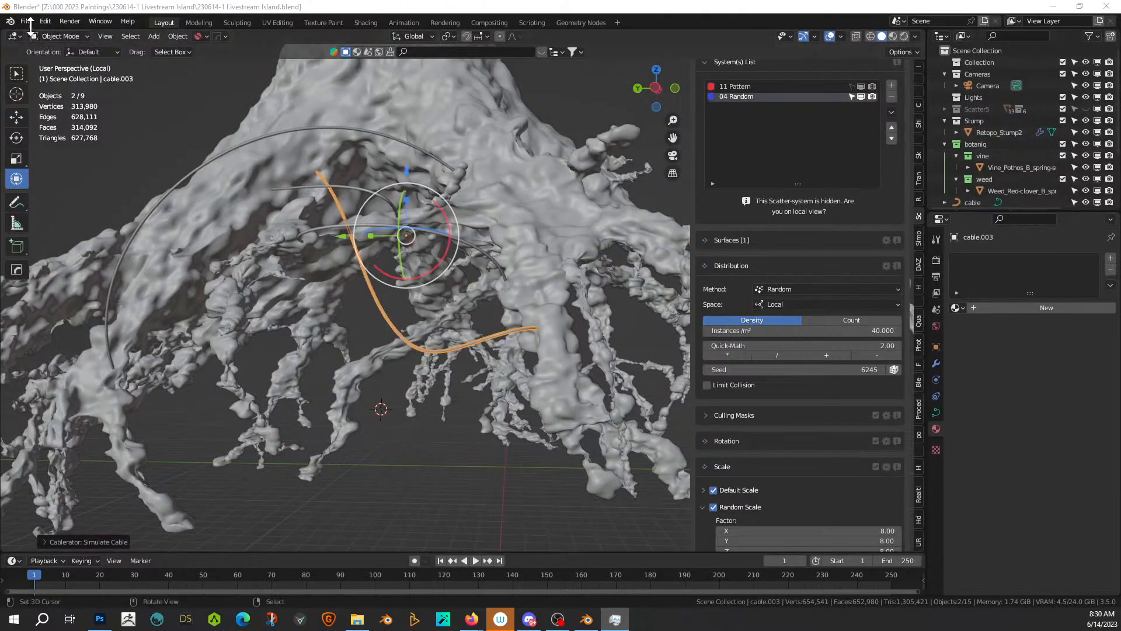
pyautogui.click(30, 21)
pyautogui.click(36, 98)
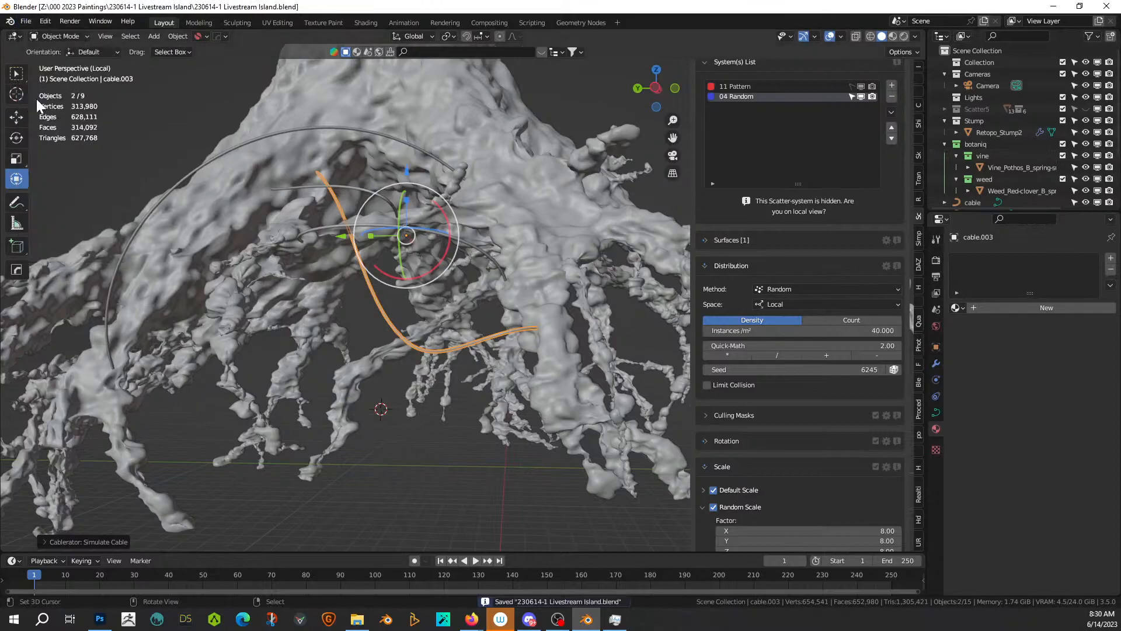
# Step: Run Simulate Cable on the long cable arching over the cavity so that it hangs down
pyautogui.moveTo(440, 218); pyautogui.dragTo(453, 243, button='middle')
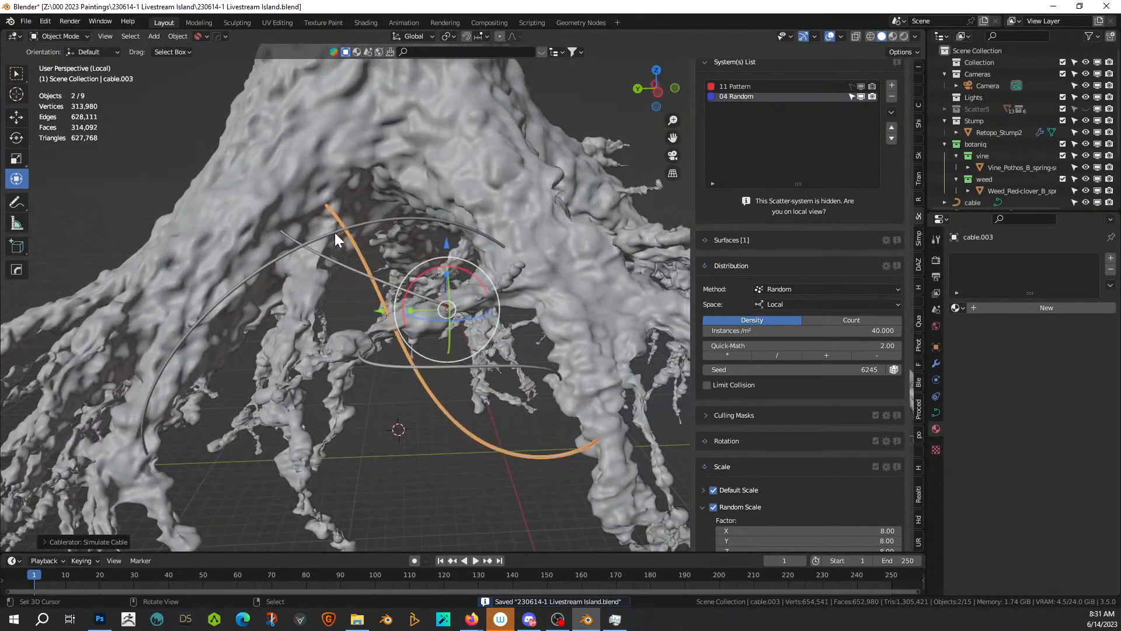
pyautogui.click(335, 232)
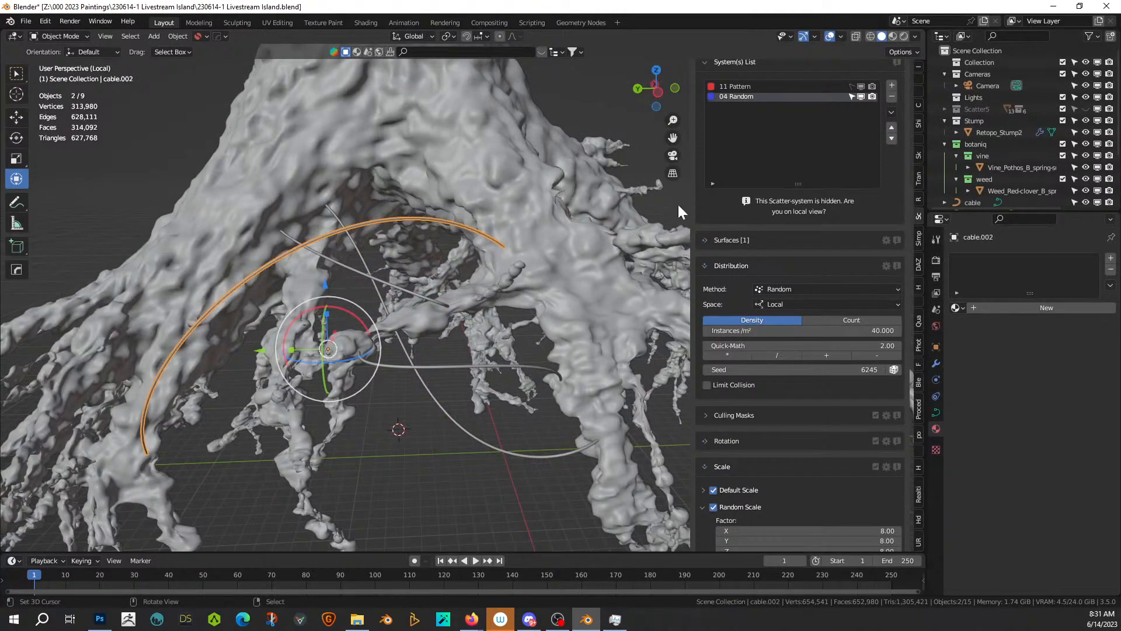
pyautogui.hotkey('shift', 'alt', 'c')
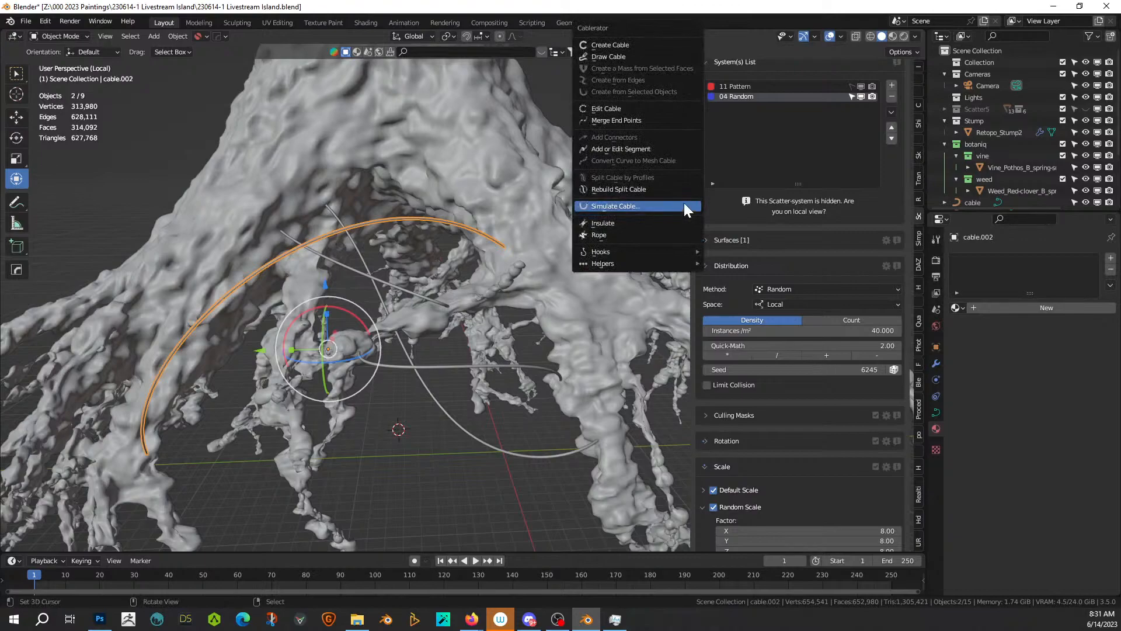
pyautogui.click(646, 204)
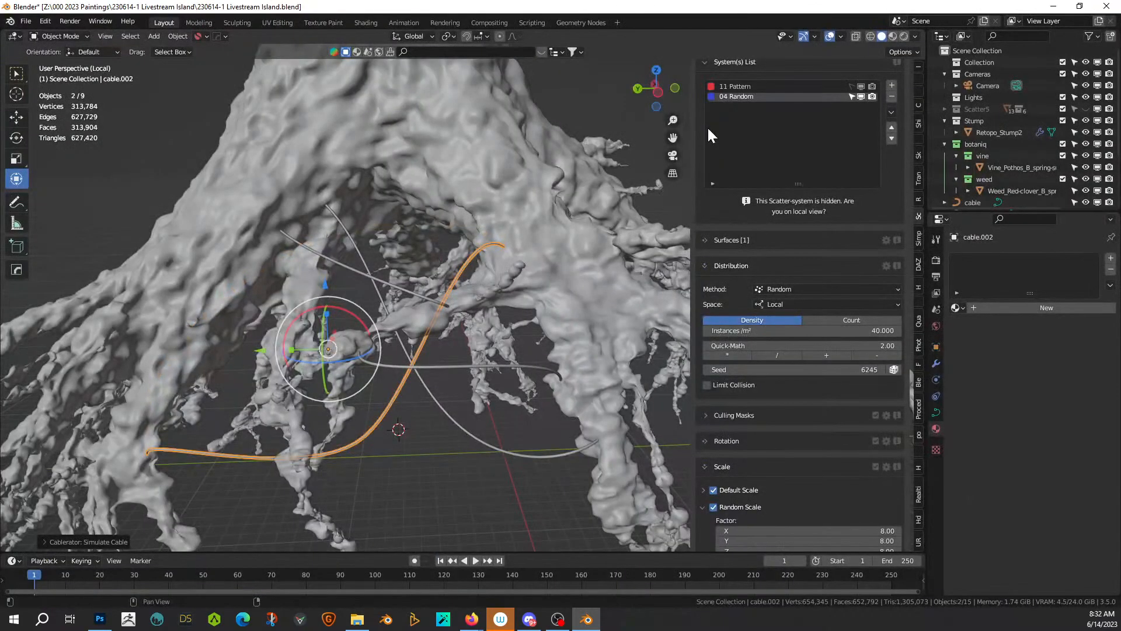
# Step: Join the four new cables into one curve object and convert it to a mesh
pyautogui.moveTo(430, 425); pyautogui.dragTo(407, 395, button='middle')
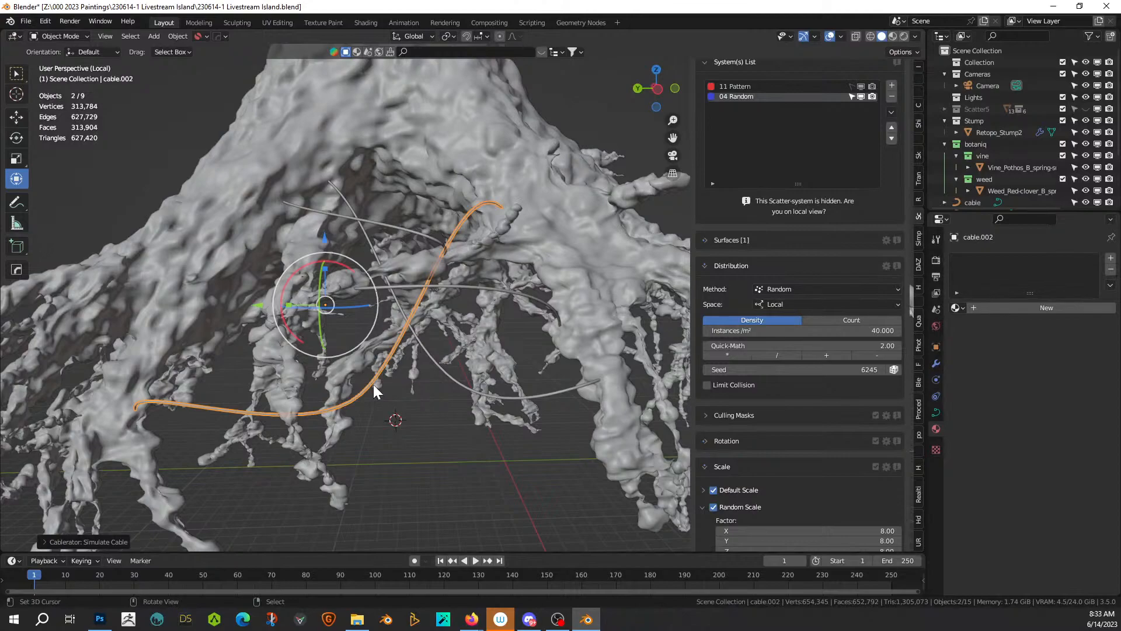
pyautogui.keyDown('shift'); pyautogui.click(431, 356); pyautogui.keyUp('shift')
pyautogui.keyDown('shift'); pyautogui.click(398, 284); pyautogui.keyUp('shift')
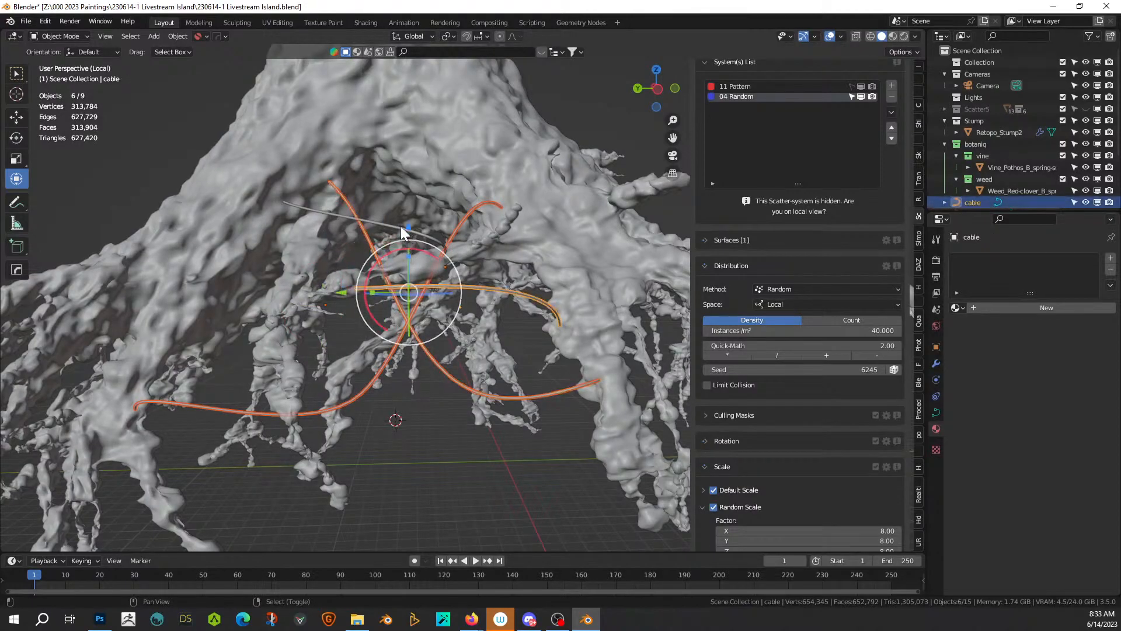
pyautogui.keyDown('shift'); pyautogui.click(397, 226); pyautogui.keyUp('shift')
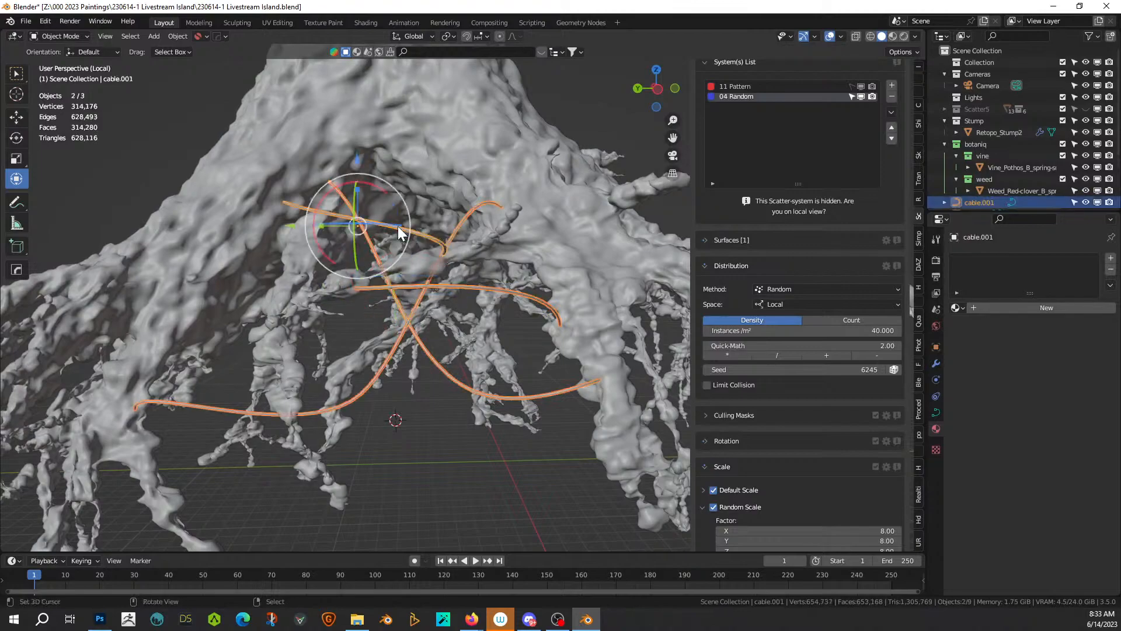
pyautogui.press('q')
pyautogui.moveTo(397, 226)
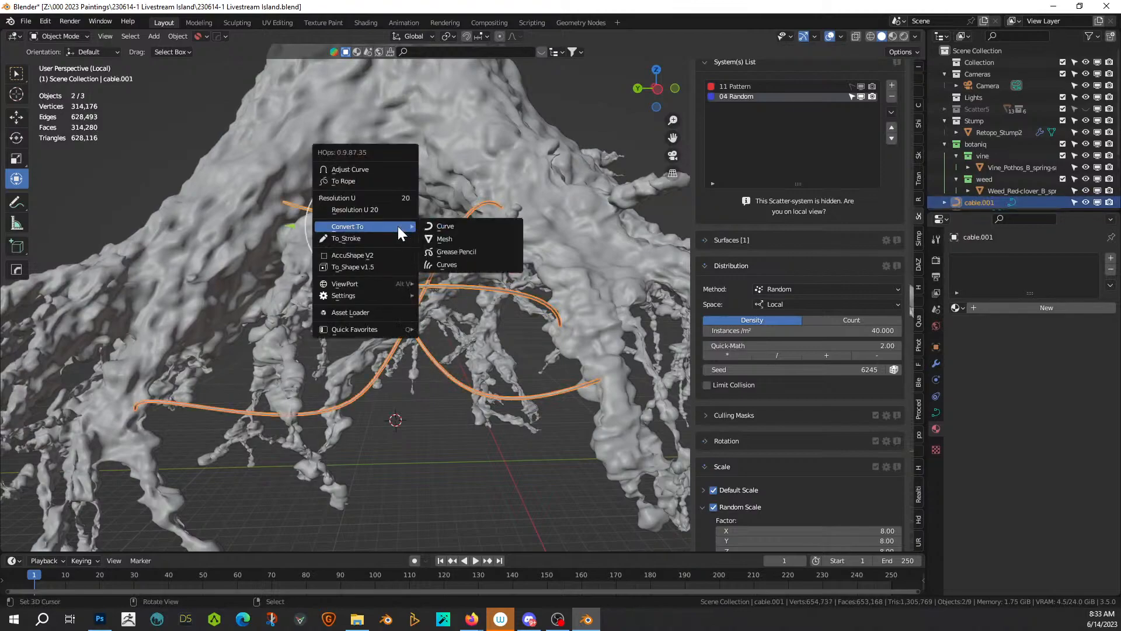
pyautogui.click(443, 240)
pyautogui.moveTo(561, 370); pyautogui.dragTo(441, 386, button='middle')
# Step: Leave local view and unwrap the entire new cable mesh with Cube Projection
pyautogui.press('KP_Divide')
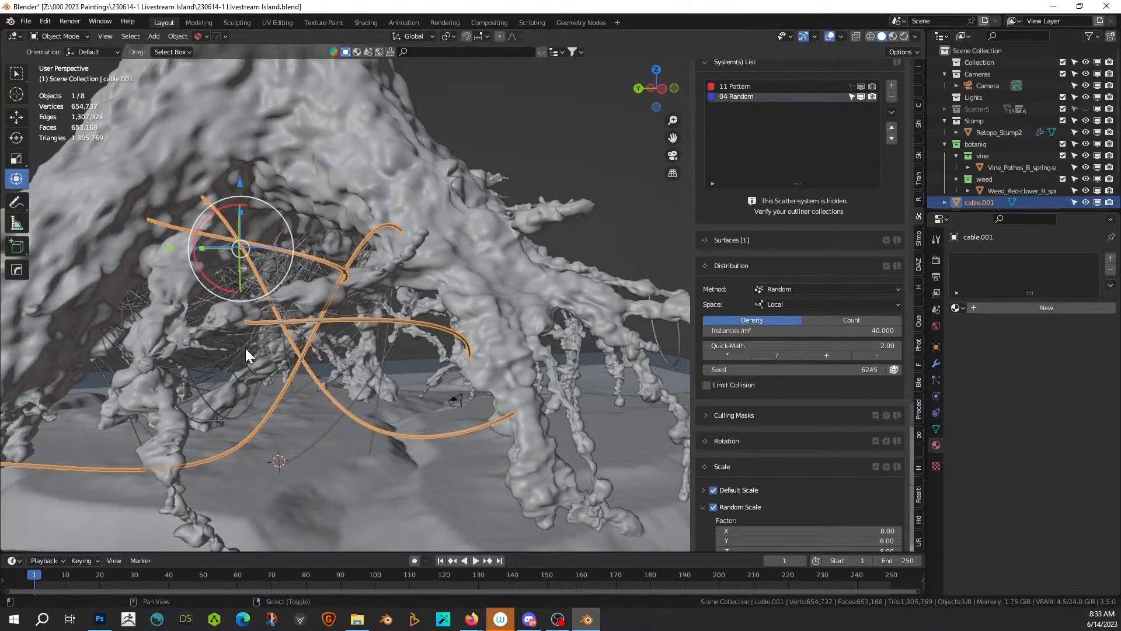
pyautogui.press('Tab')
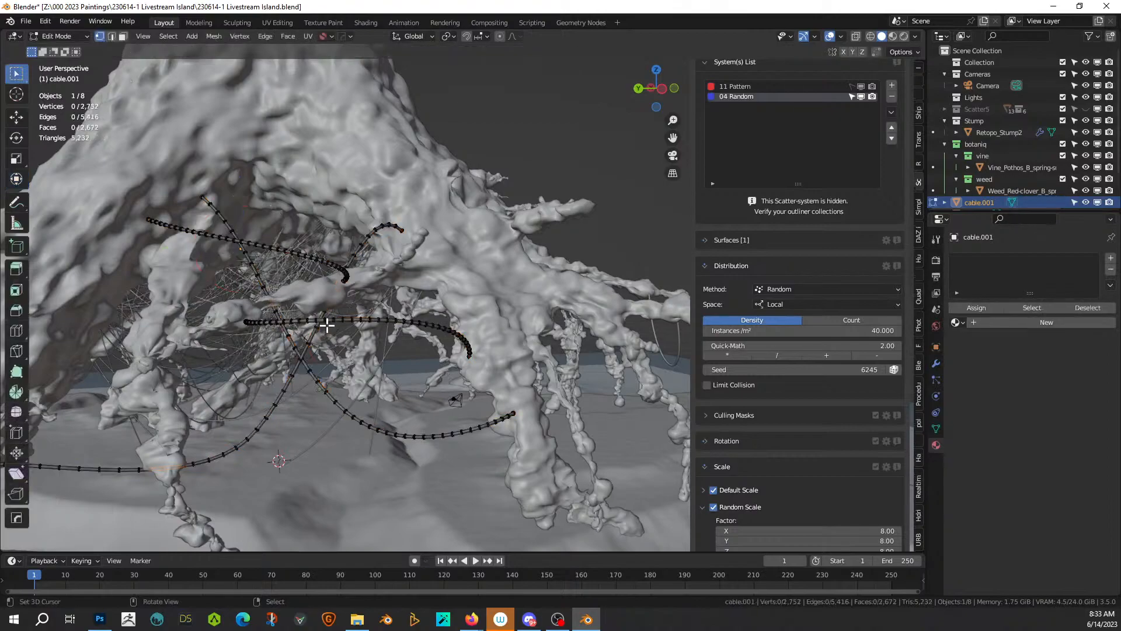
pyautogui.rightClick(327, 325)
pyautogui.click(327, 324)
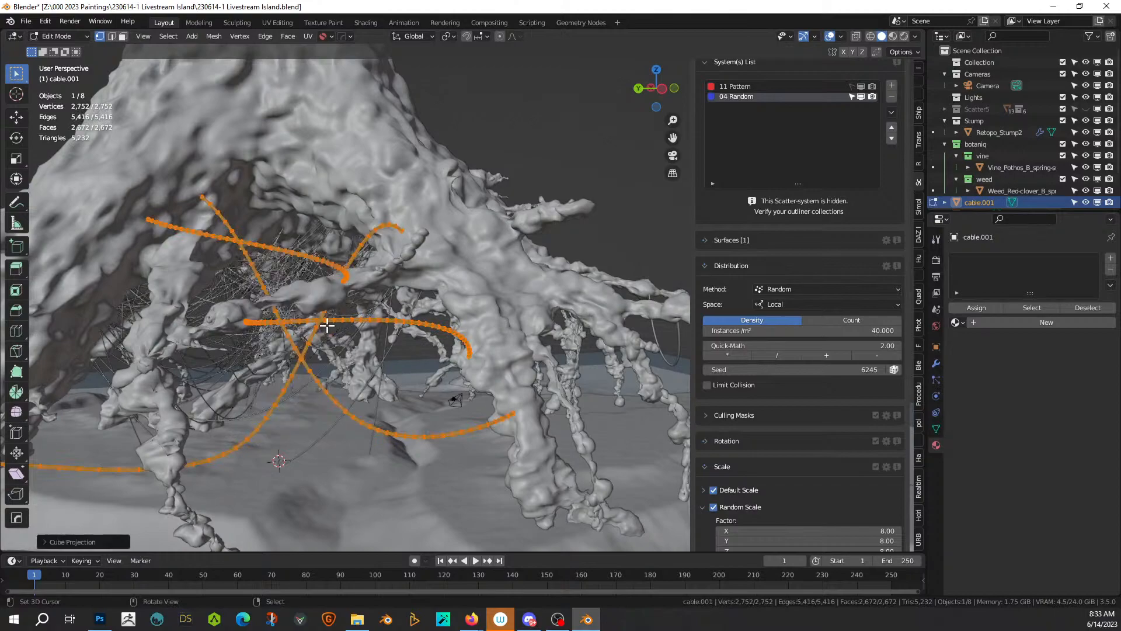
pyautogui.press('Tab')
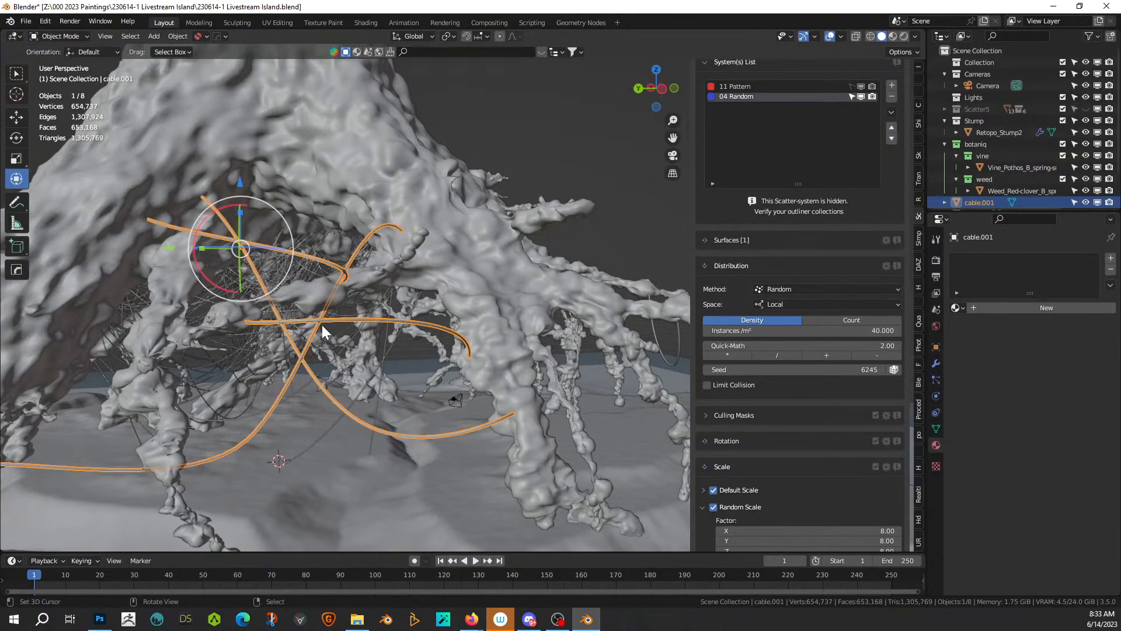
# Step: Join the four-cable mesh into RCables, then show it deselected in rendered shading with the Scatter5 collection visible
pyautogui.keyDown('shift'); pyautogui.click(208, 401); pyautogui.keyUp('shift')
pyautogui.hotkey('ctrl', 'j')
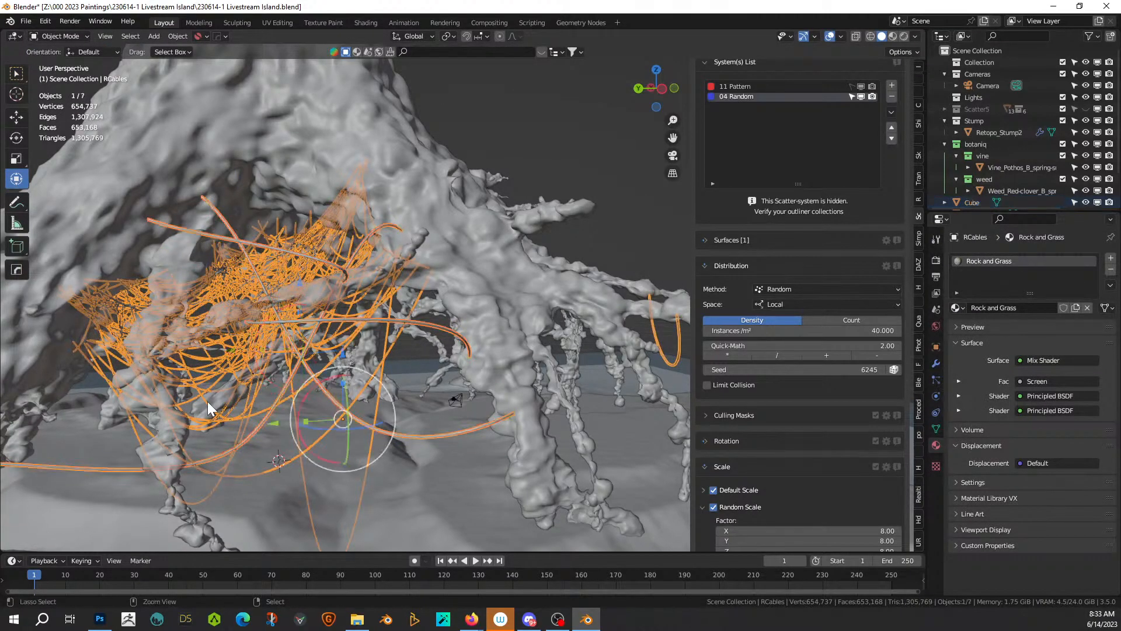
pyautogui.click(902, 36)
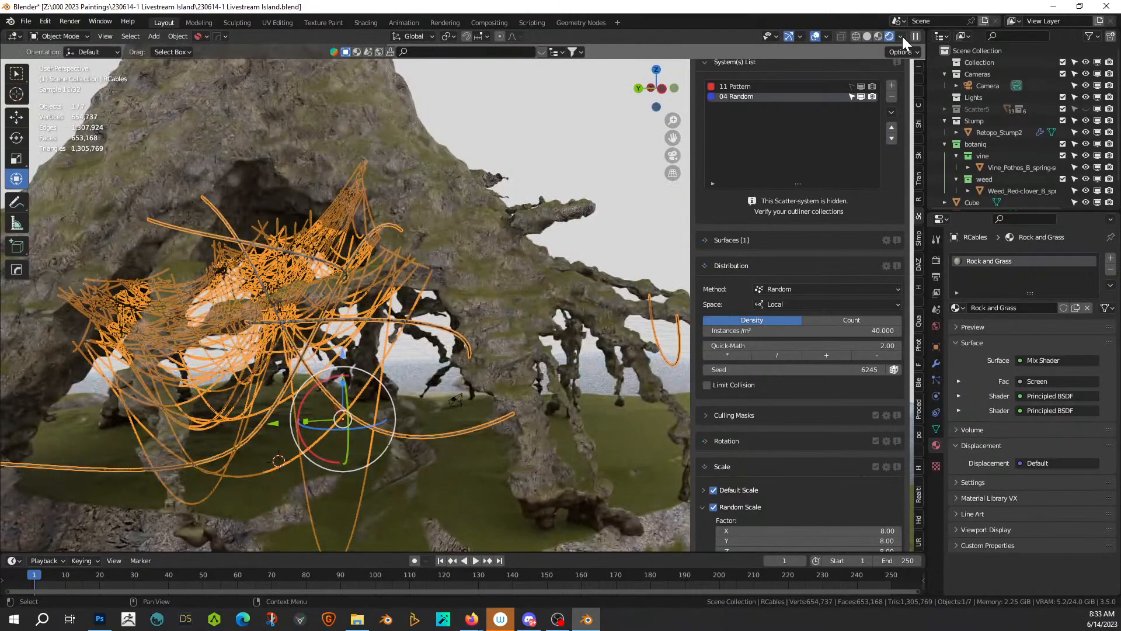
pyautogui.click(1085, 109)
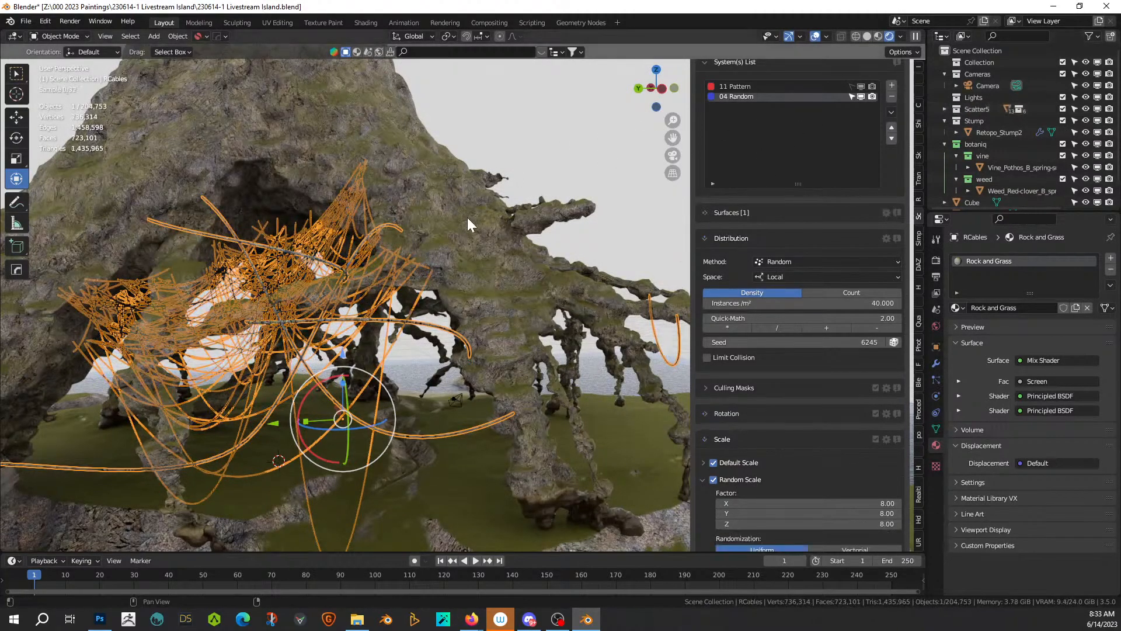
pyautogui.click(544, 149)
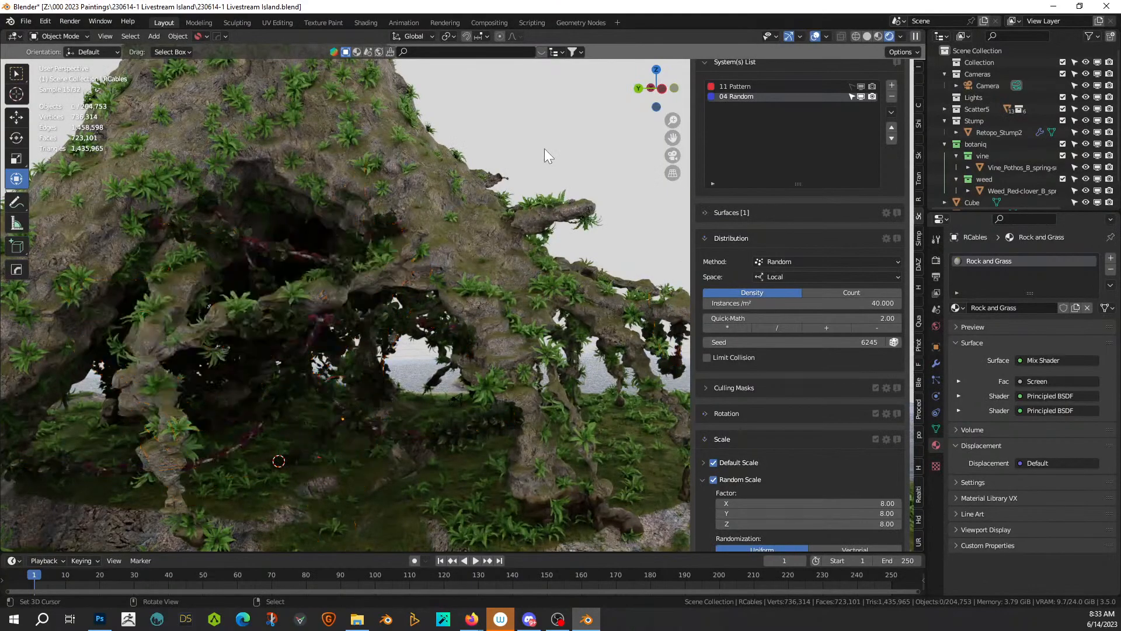
# Step: Save the file with the whole island in view
pyautogui.scroll(-5, 523, 240)
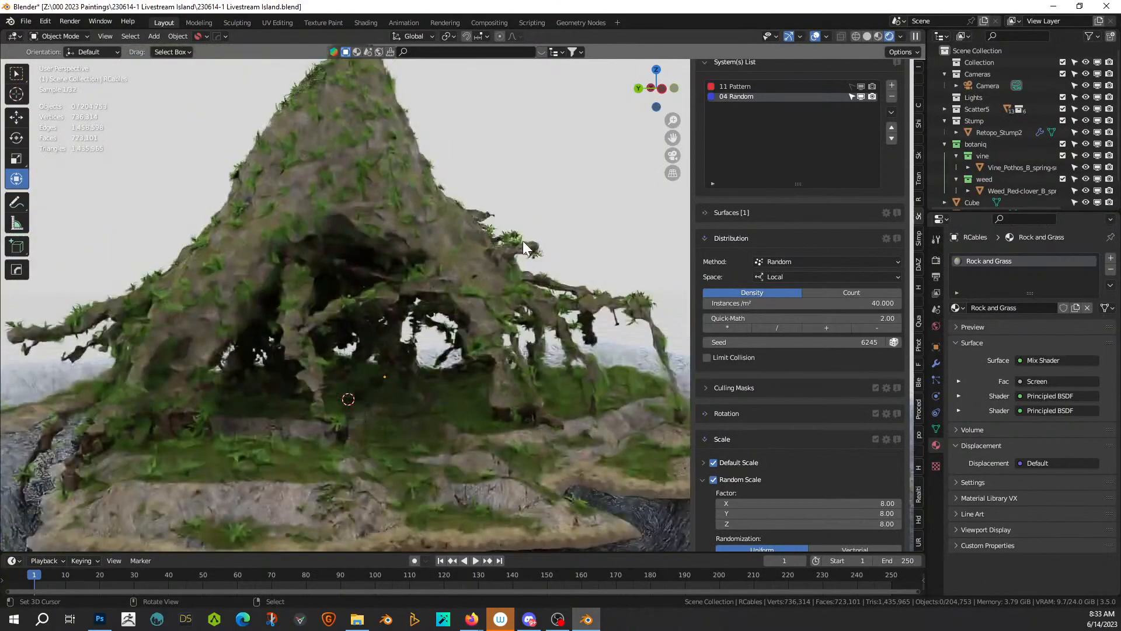
pyautogui.moveTo(505, 240); pyautogui.dragTo(450, 236, button='middle')
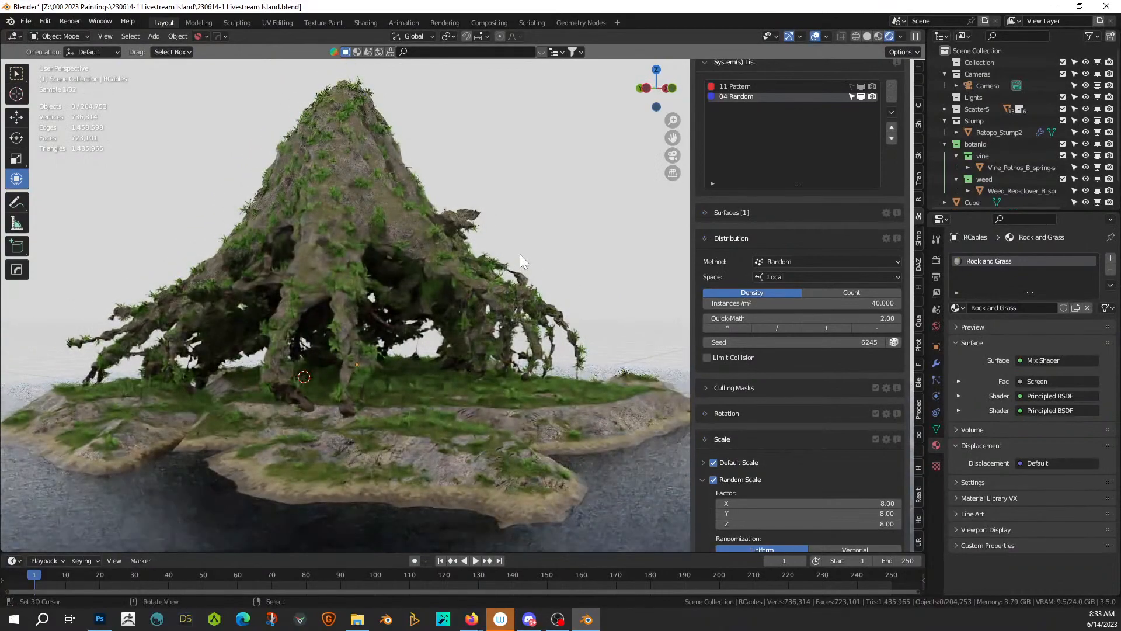
pyautogui.hotkey('ctrl', 's')
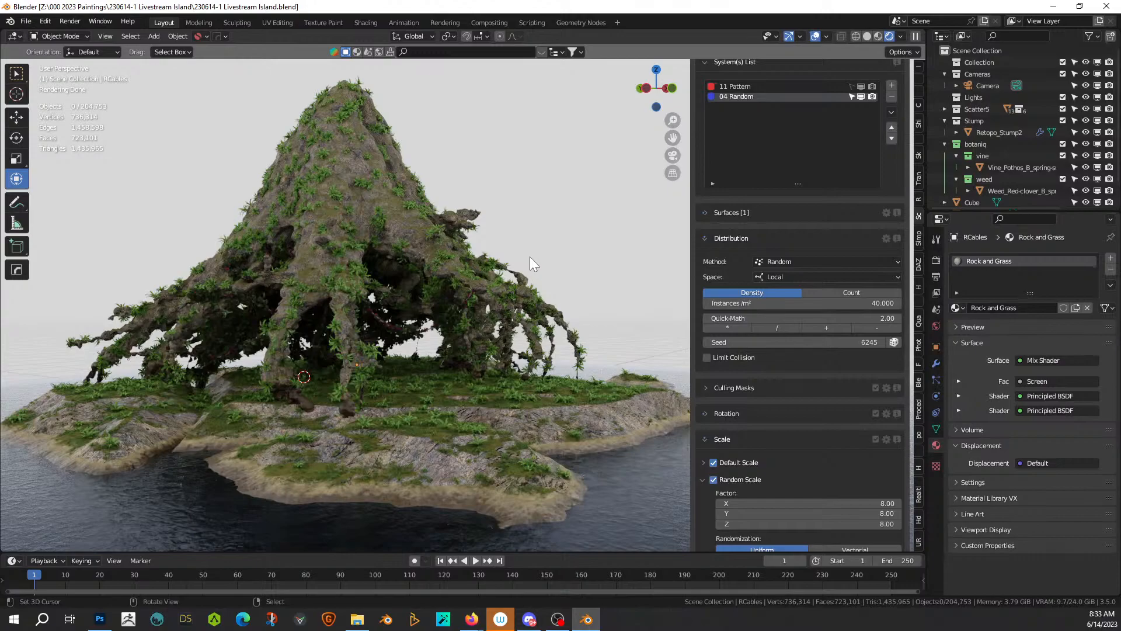
# Step: Examine the foliage on the stump, its peak and the island from several sides in rendered shading, close up and from a distance
pyautogui.moveTo(534, 277); pyautogui.dragTo(470, 317, button='middle')
pyautogui.scroll(5, 515, 327)
pyautogui.scroll(-5, 471, 317)
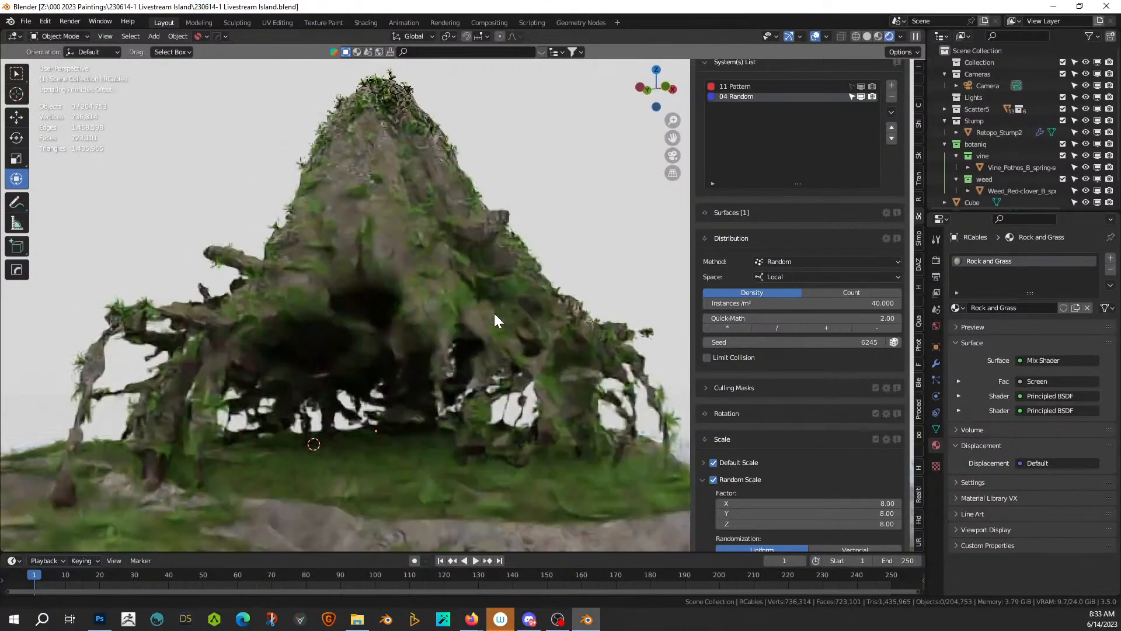
pyautogui.moveTo(432, 325); pyautogui.dragTo(523, 331, button='middle')
pyautogui.scroll(2, 431, 326)
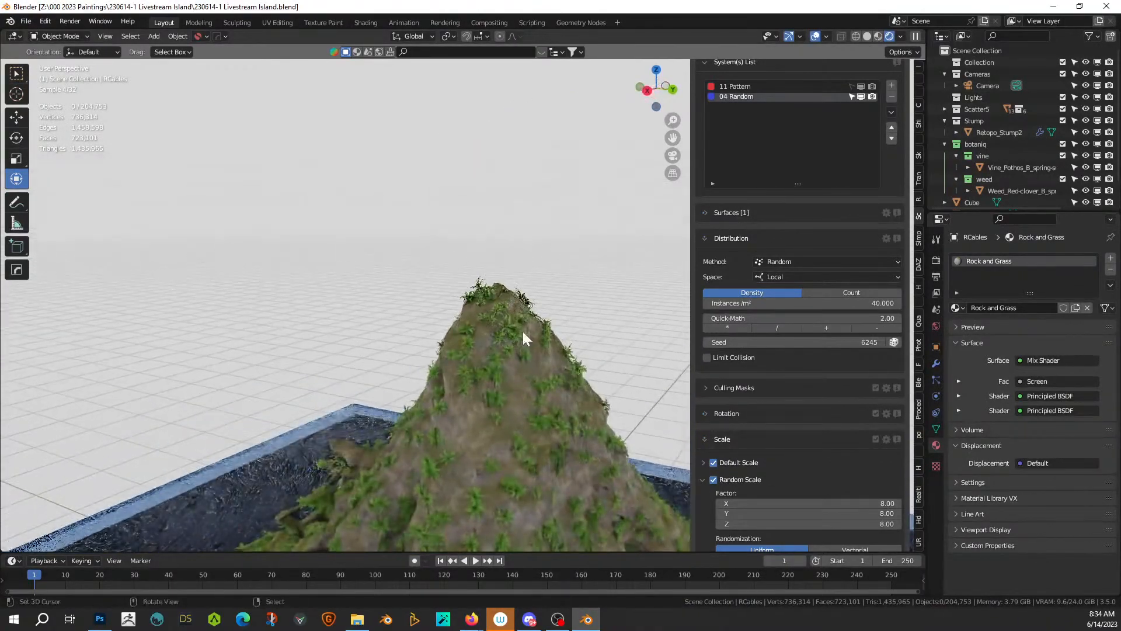
pyautogui.scroll(4, 523, 331)
pyautogui.moveTo(449, 338); pyautogui.dragTo(492, 348, button='middle')
pyautogui.scroll(-4, 469, 375)
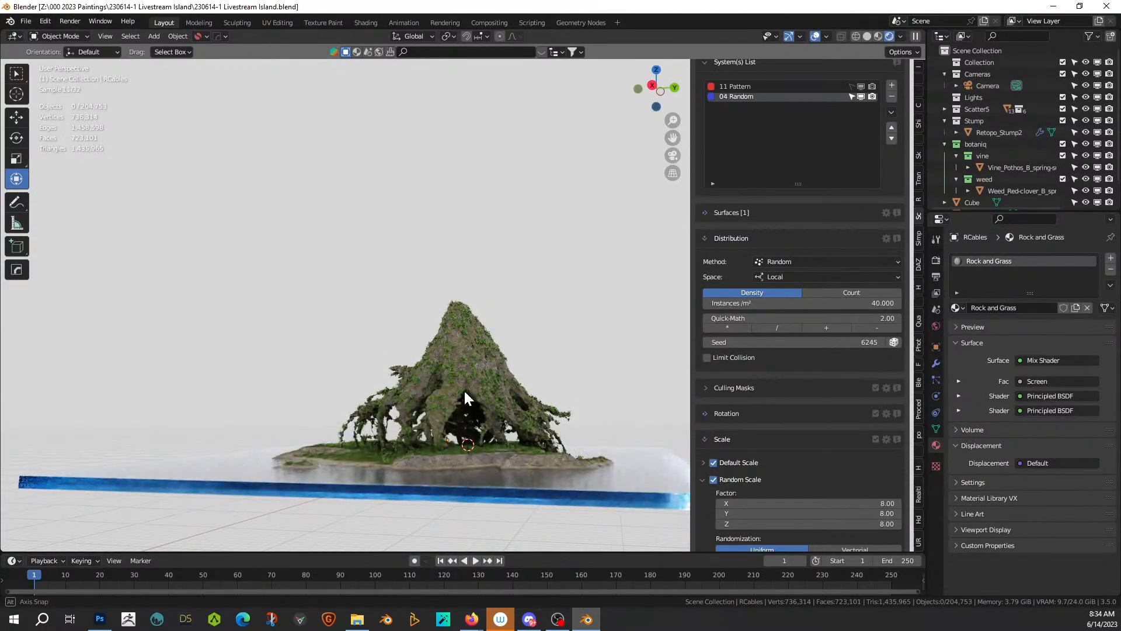
pyautogui.moveTo(467, 432); pyautogui.dragTo(472, 436, button='middle')
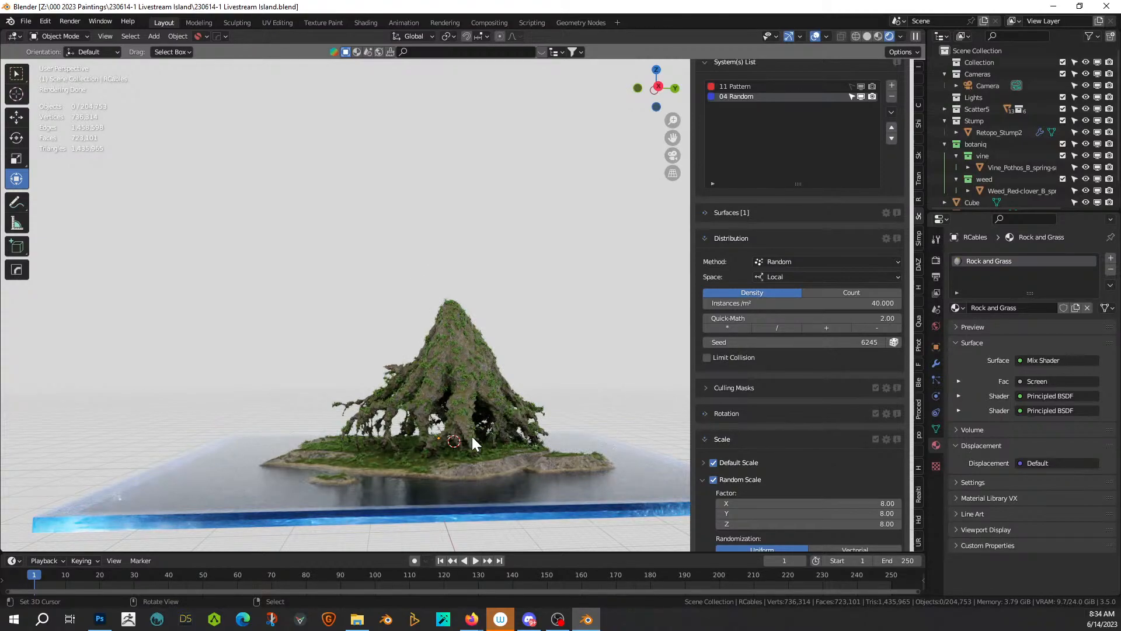
pyautogui.moveTo(509, 470); pyautogui.dragTo(458, 492, button='middle')
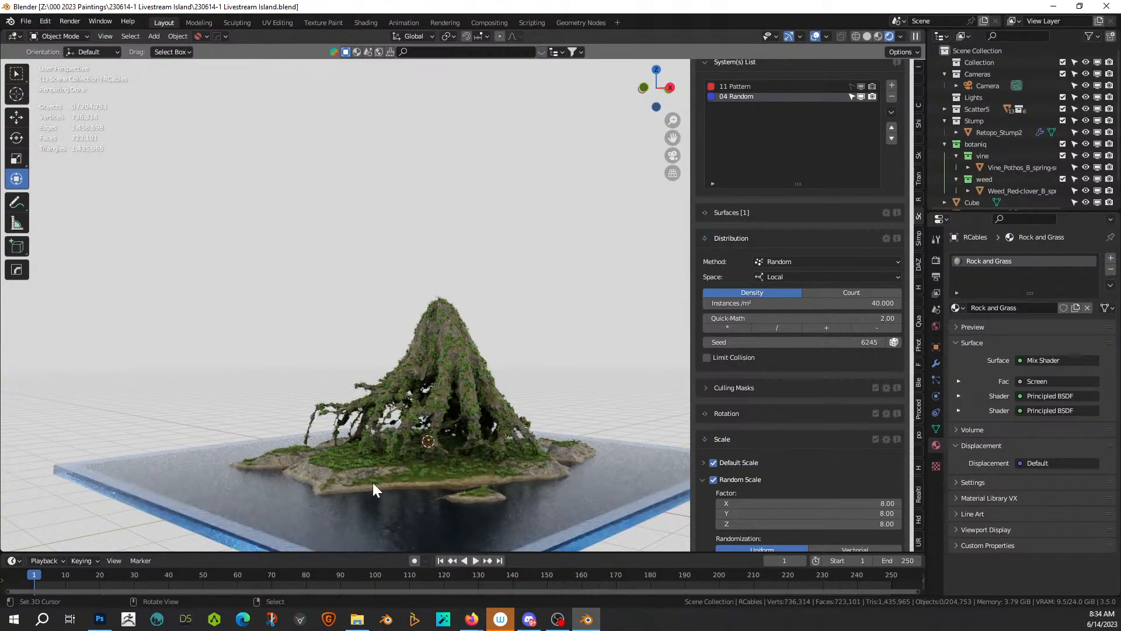
# Step: Switch to solid shading and generate a new female human with HumGen at the 3D cursor on the island's front ground
pyautogui.hotkey('ctrl', 'z')
pyautogui.press('z')
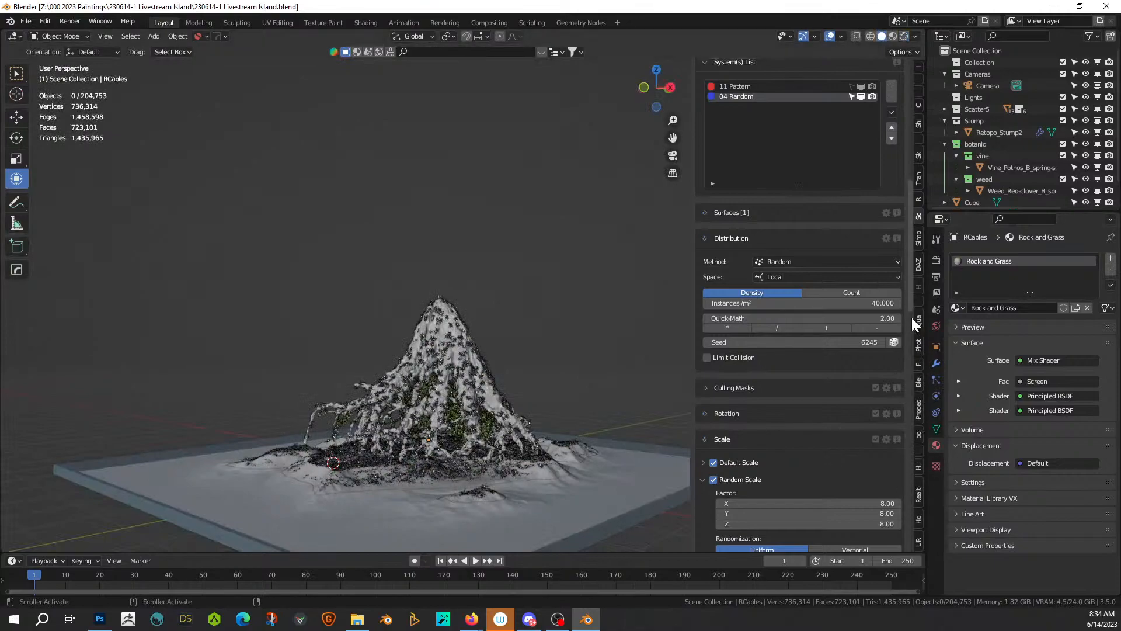
pyautogui.click(917, 284)
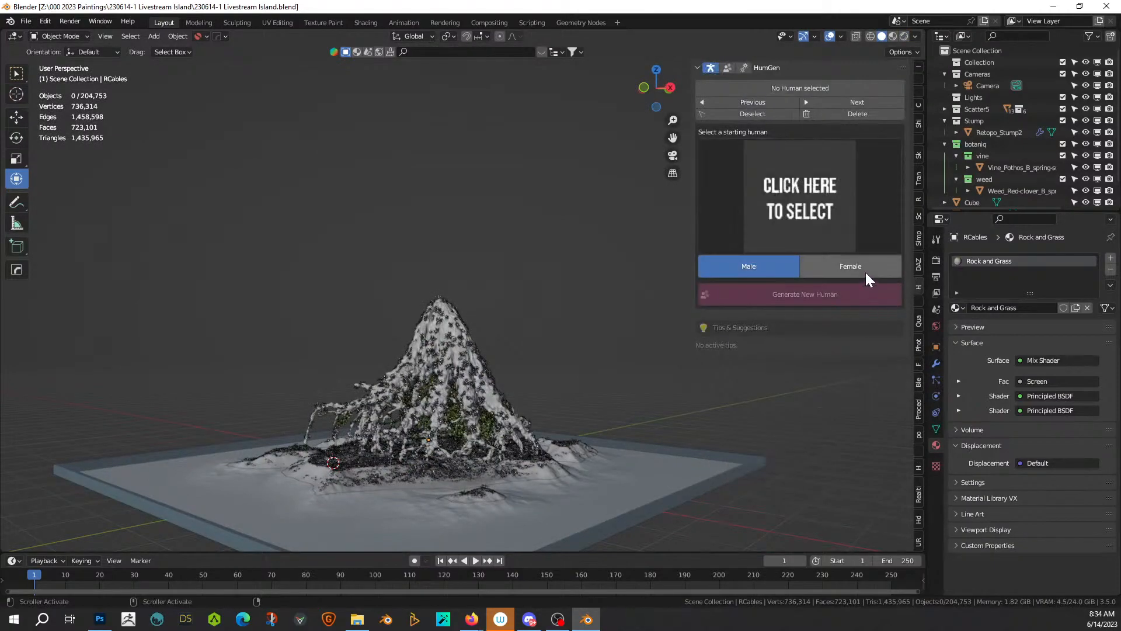
pyautogui.click(842, 263)
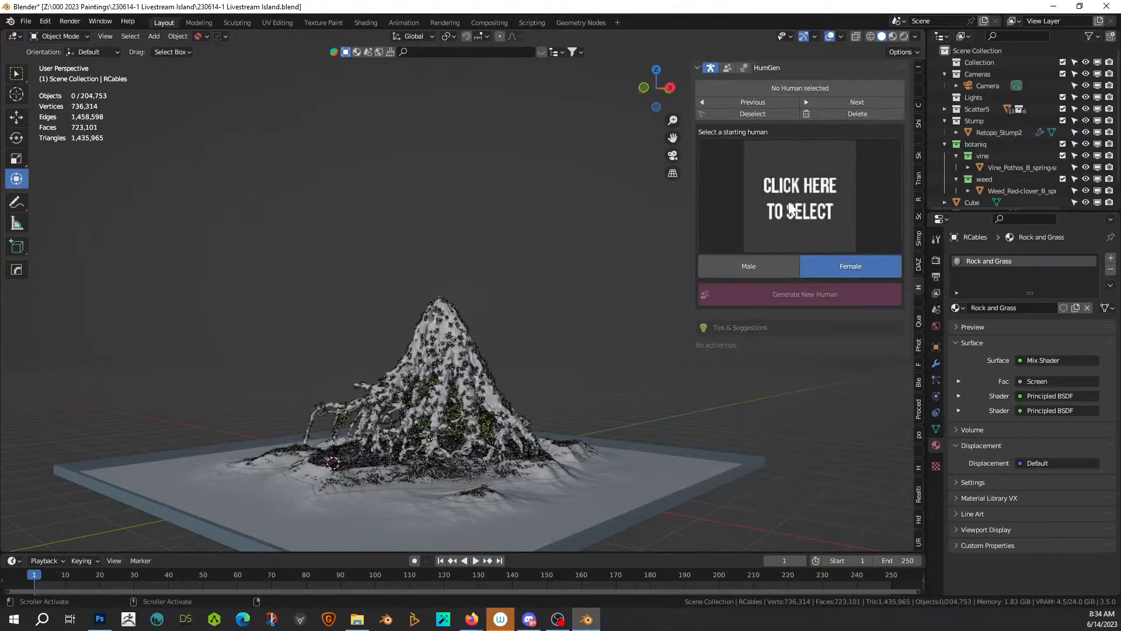
pyautogui.click(775, 189)
pyautogui.click(505, 295)
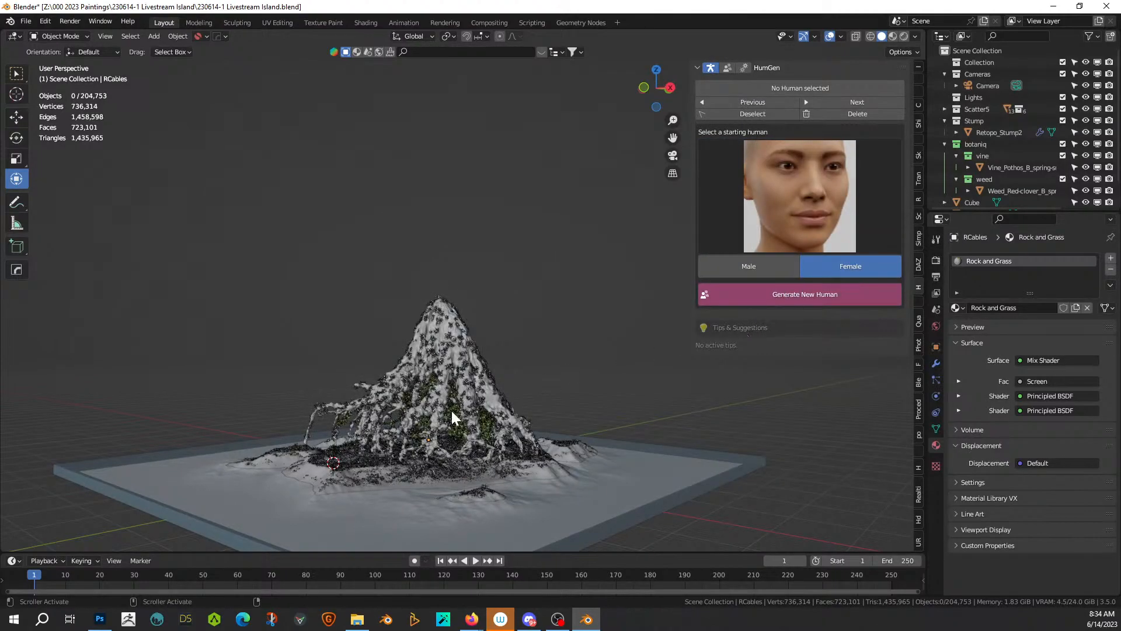
# Step: Frame the new human, compare her scale with the stump, and save the file
pyautogui.press('KP_Decimal')
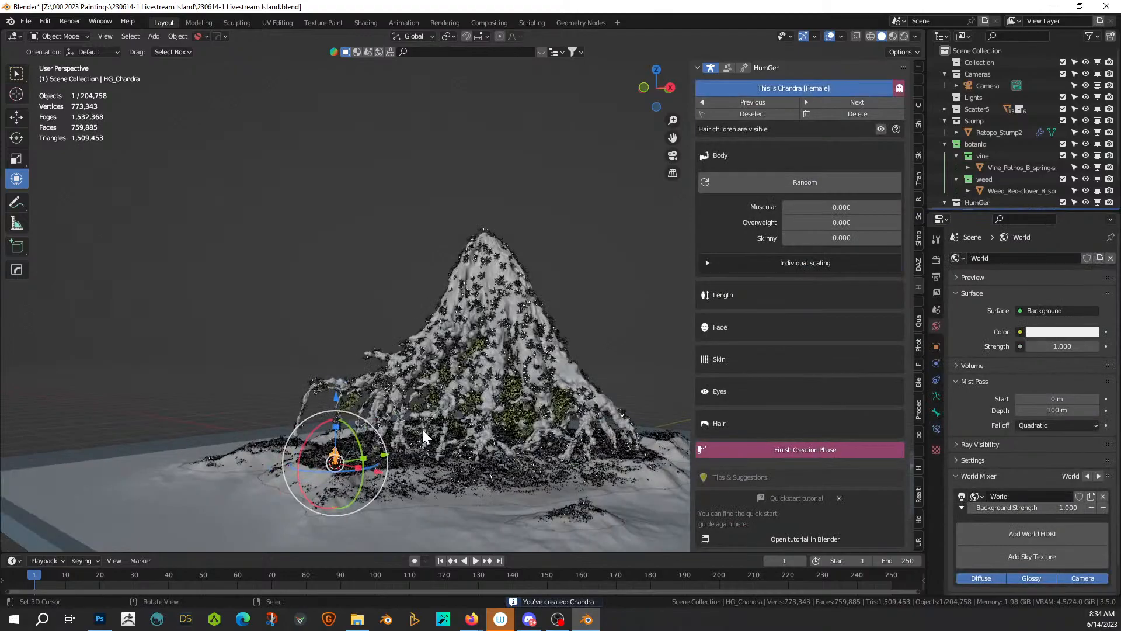
pyautogui.moveTo(429, 427); pyautogui.dragTo(508, 433, button='middle')
pyautogui.scroll(-3, 472, 425)
pyautogui.scroll(-3, 472, 425)
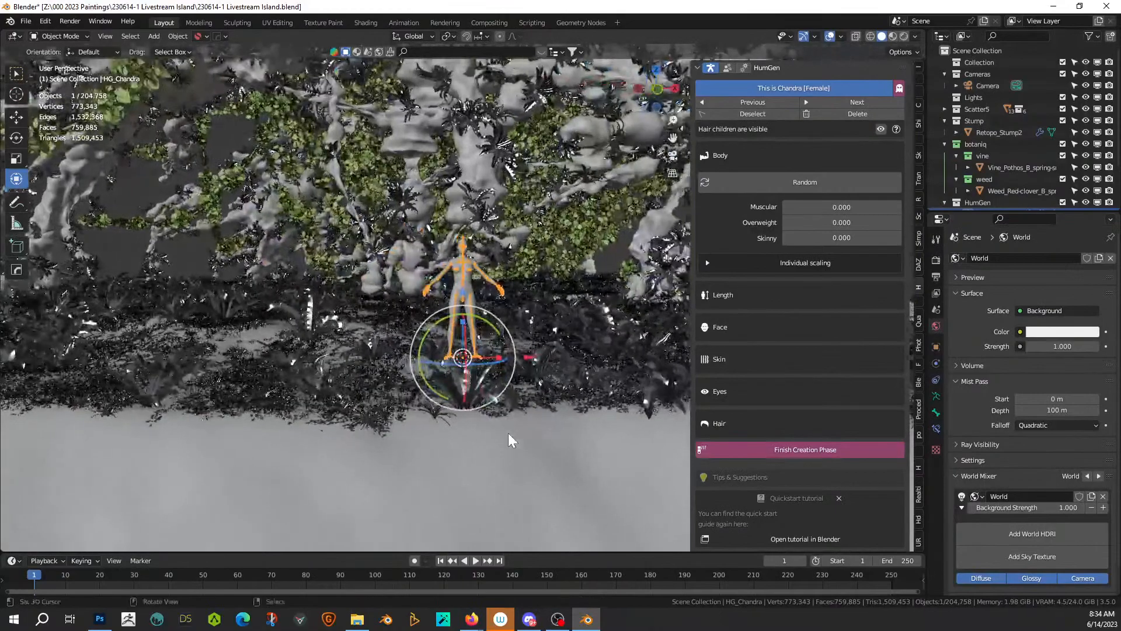
pyautogui.scroll(-5, 508, 433)
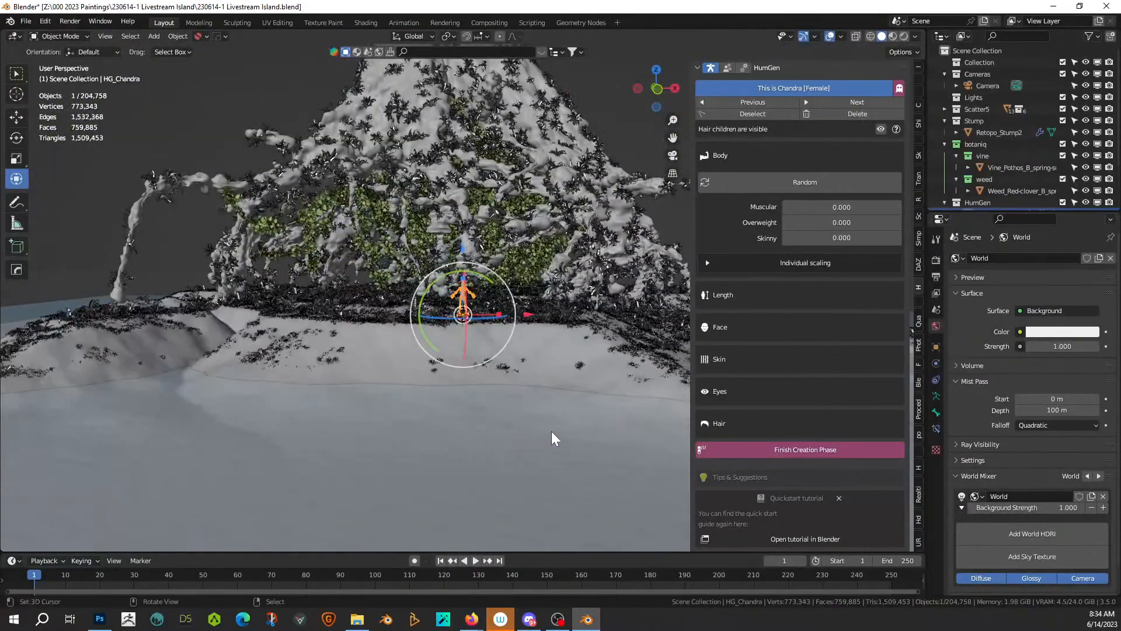
pyautogui.moveTo(549, 432); pyautogui.dragTo(561, 429, button='middle')
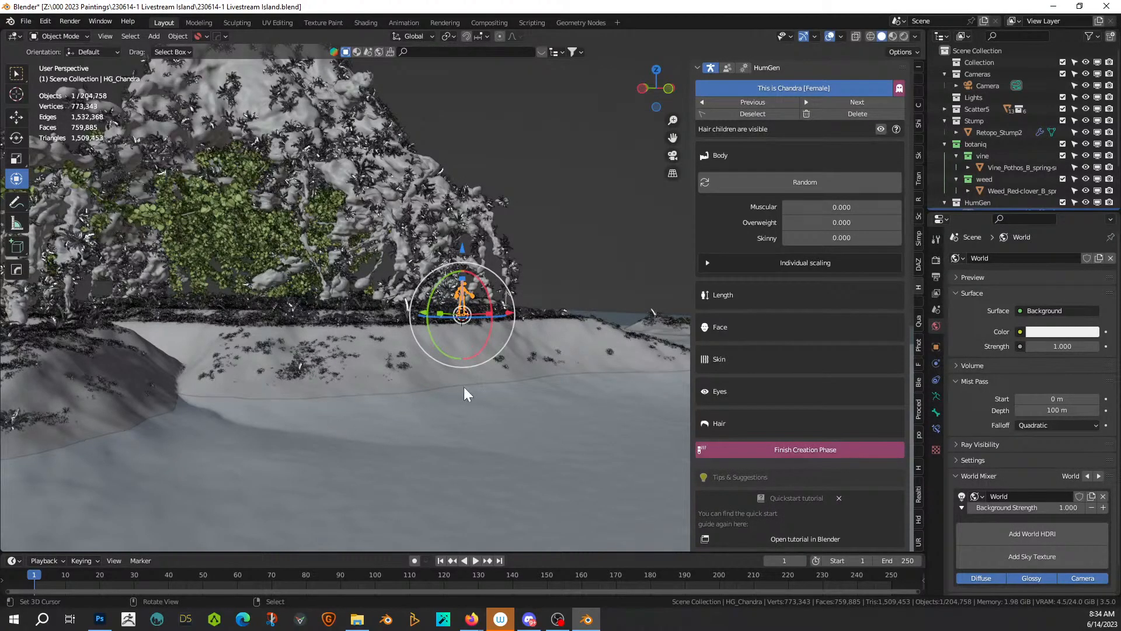
pyautogui.scroll(-2, 463, 386)
pyautogui.hotkey('ctrl', 's')
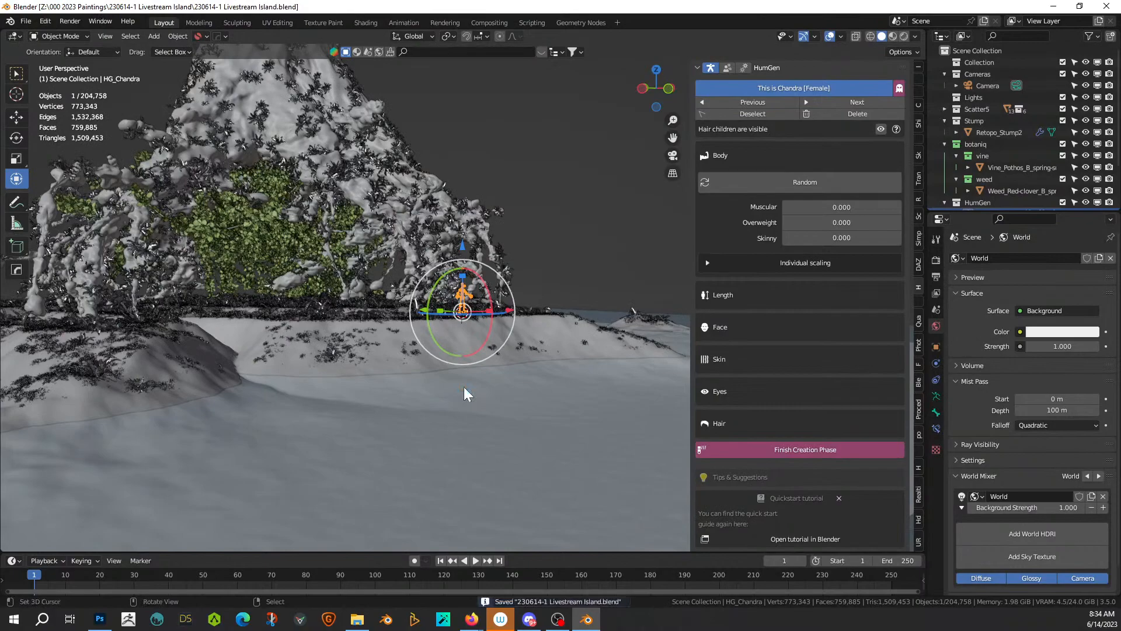
# Step: Deselect the human figure and hide the Scatter5 collection in the viewport
pyautogui.scroll(3, 464, 386)
pyautogui.moveTo(429, 384); pyautogui.dragTo(390, 383, button='middle')
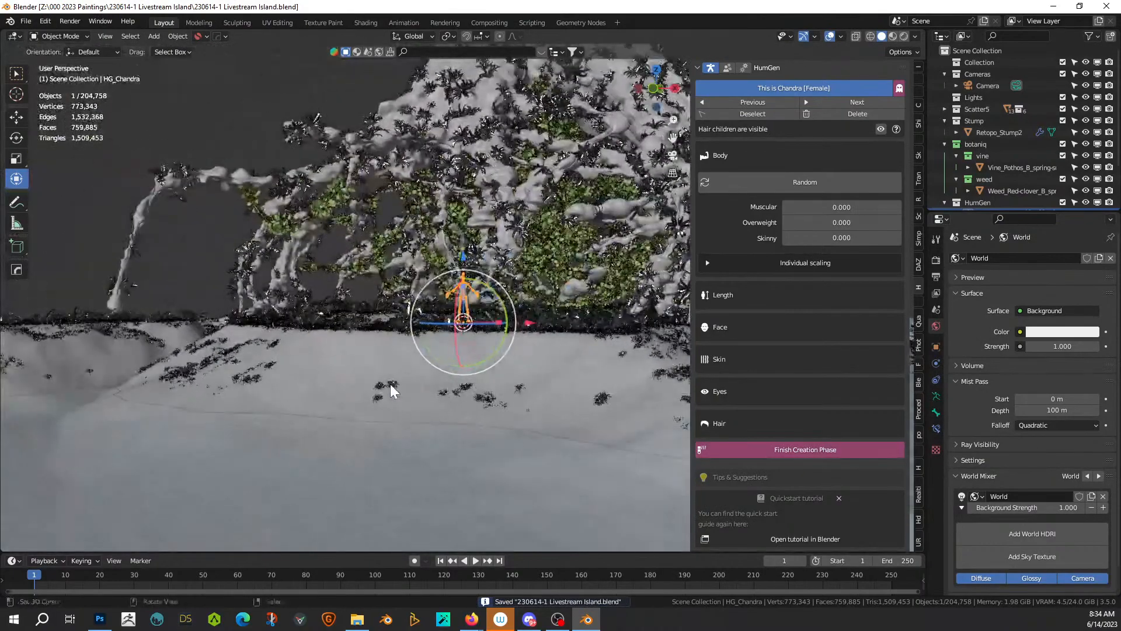
pyautogui.keyDown('shift'); pyautogui.moveTo(384, 433); pyautogui.dragTo(356, 453, button='middle'); pyautogui.keyUp('shift')
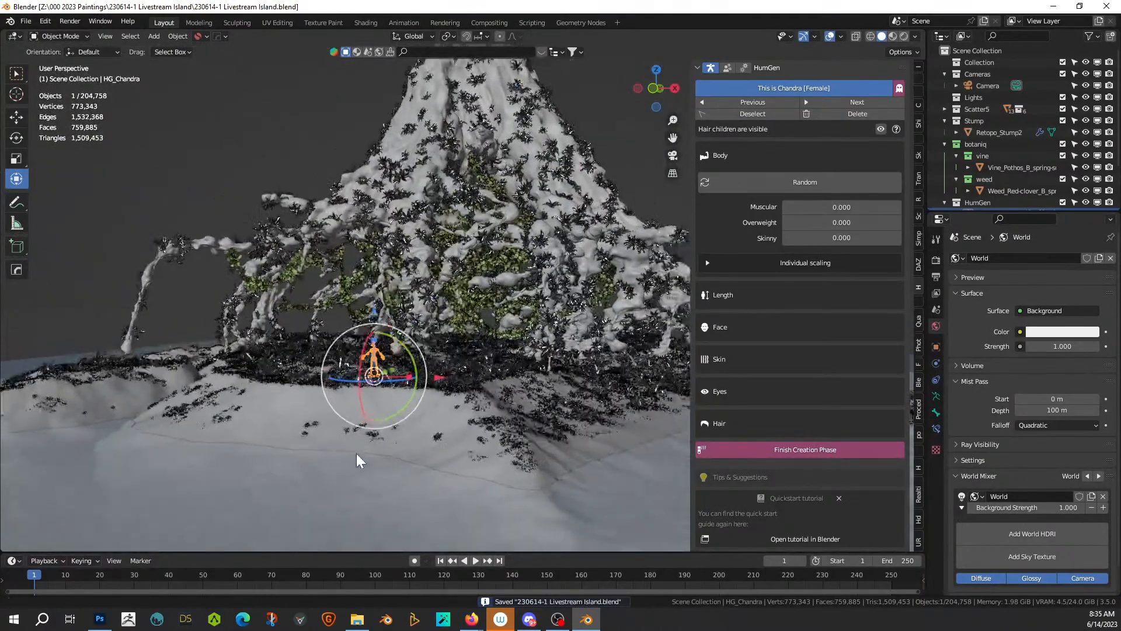
pyautogui.click(219, 194)
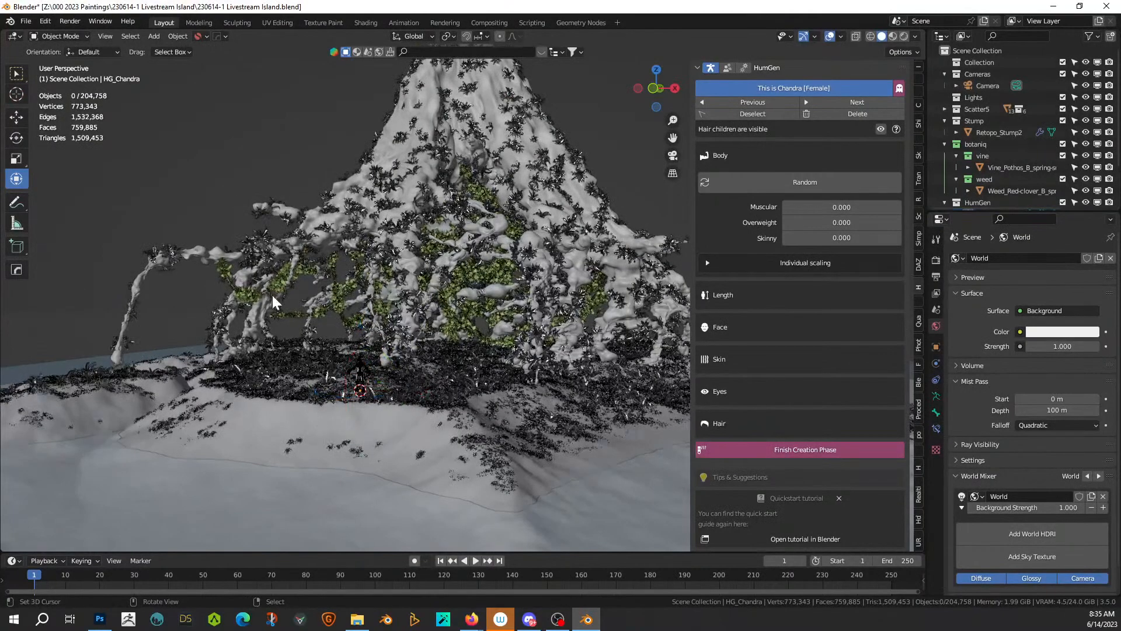
pyautogui.scroll(-2, 271, 294)
pyautogui.moveTo(298, 301)
pyautogui.mouseDown(button='middle')
pyautogui.moveTo(309, 303)
pyautogui.moveTo(299, 306)
pyautogui.mouseUp(button='middle')
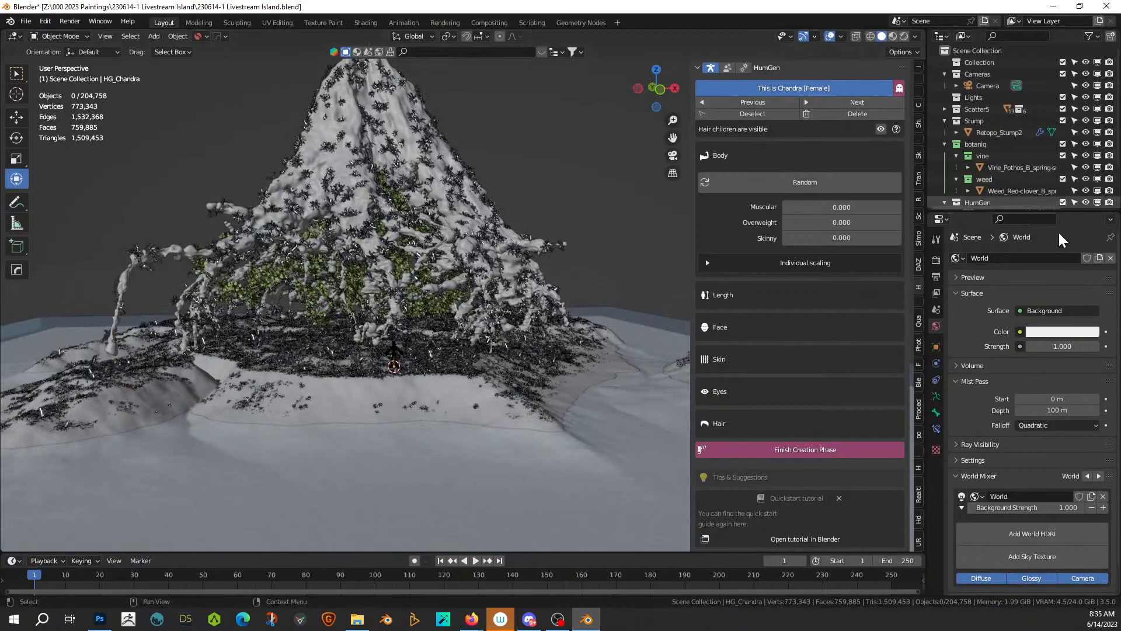
pyautogui.click(1085, 109)
# Step: Examine the bare stump, its hanging roots and the surrounding island from several angles, using the human figure as a scale reference
pyautogui.moveTo(372, 345); pyautogui.dragTo(398, 407, button='middle')
pyautogui.scroll(2, 374, 364)
pyautogui.scroll(-2, 452, 390)
pyautogui.scroll(2, 452, 394)
pyautogui.scroll(-2, 450, 405)
pyautogui.scroll(2, 399, 409)
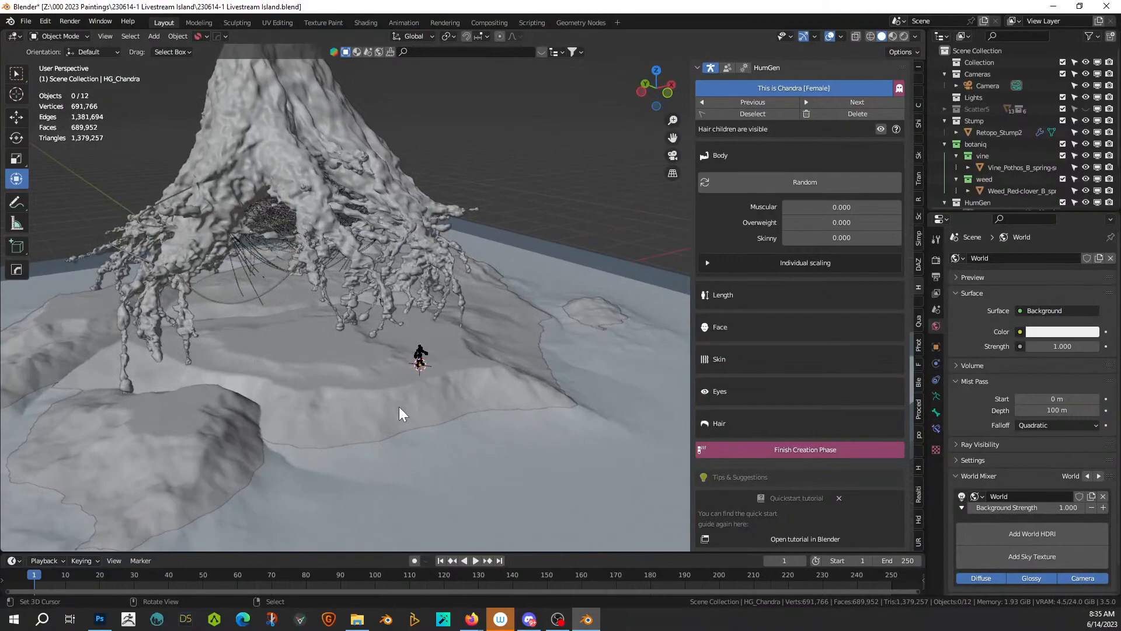
pyautogui.scroll(-3, 373, 366)
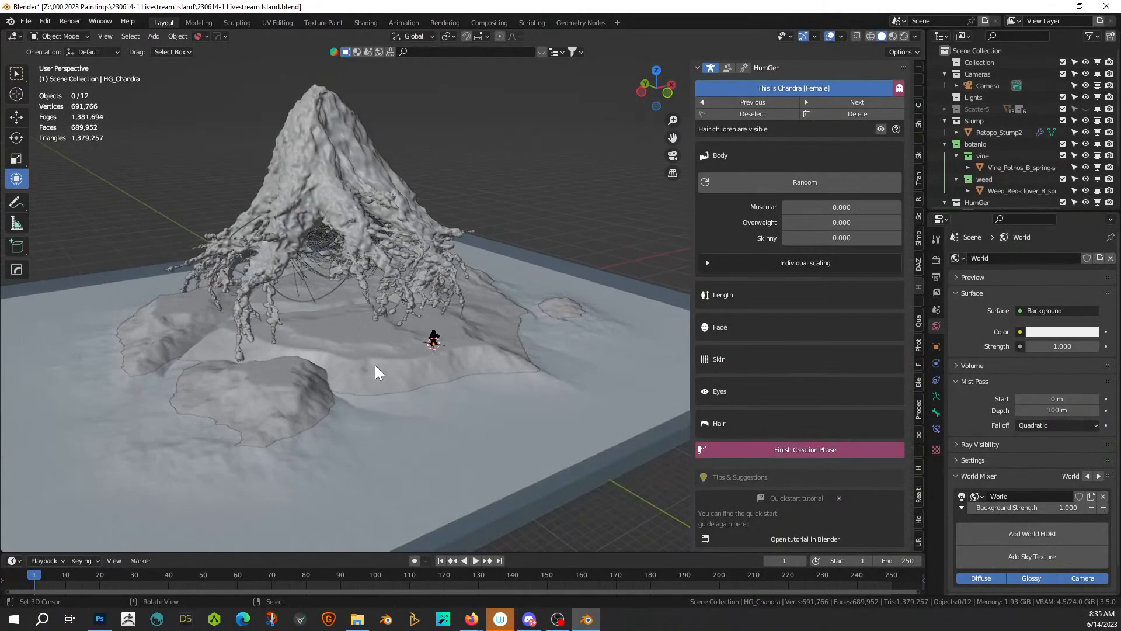
pyautogui.moveTo(377, 366); pyautogui.dragTo(336, 358, button='middle')
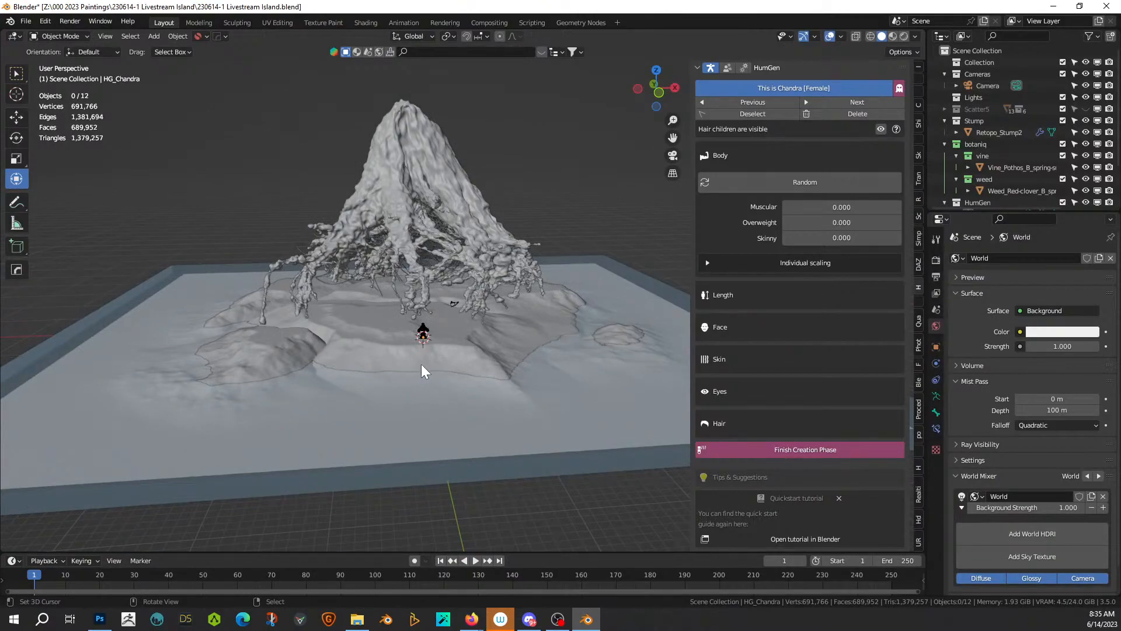
pyautogui.moveTo(493, 351); pyautogui.dragTo(344, 403, button='middle')
pyautogui.scroll(3, 423, 402)
pyautogui.scroll(1, 423, 402)
pyautogui.keyDown('shift'); pyautogui.moveTo(368, 403); pyautogui.dragTo(468, 400, button='middle'); pyautogui.keyUp('shift')
pyautogui.scroll(1, 460, 420)
pyautogui.keyDown('shift'); pyautogui.moveTo(371, 408); pyautogui.dragTo(582, 404, button='middle'); pyautogui.keyUp('shift')
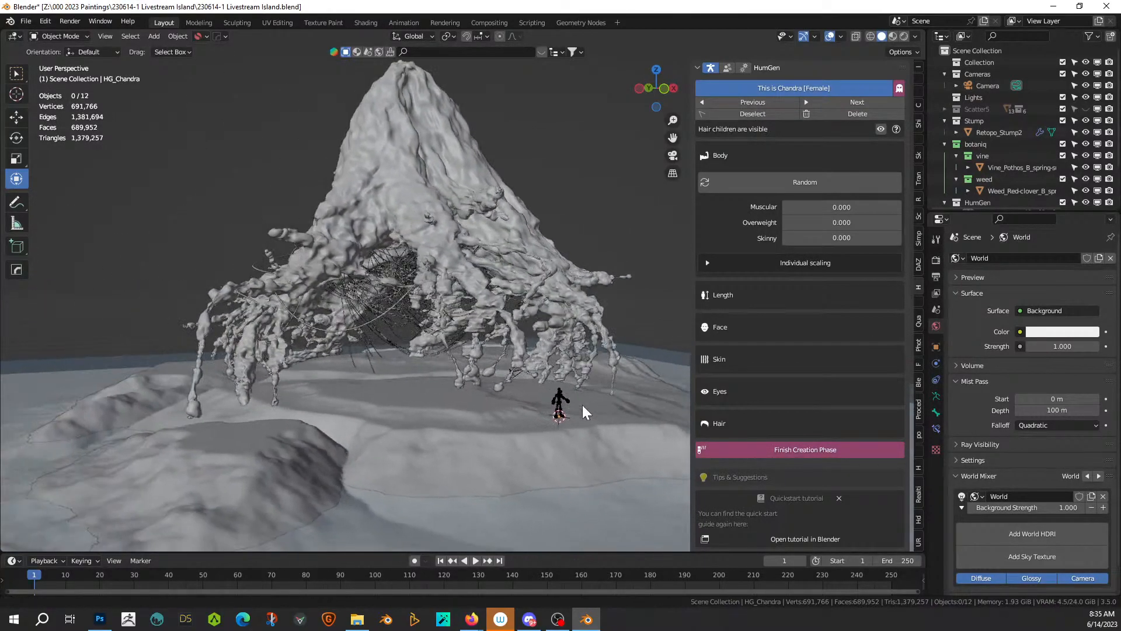
pyautogui.moveTo(523, 425); pyautogui.dragTo(570, 428, button='middle')
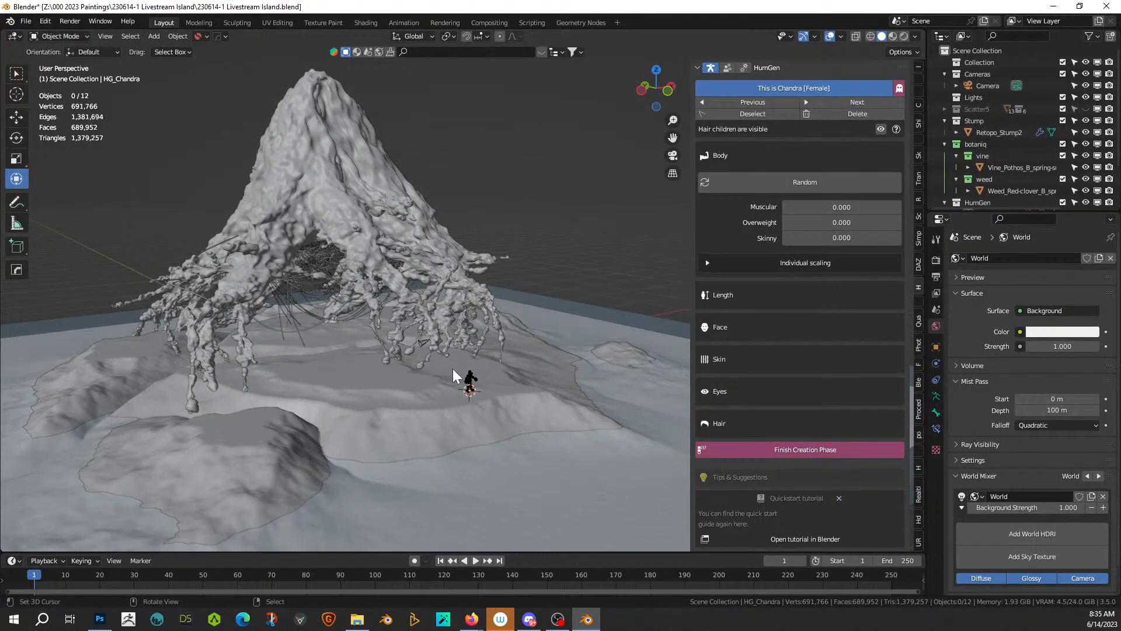
pyautogui.moveTo(437, 392)
pyautogui.mouseDown(button='middle')
pyautogui.moveTo(465, 388)
pyautogui.moveTo(416, 386)
pyautogui.mouseUp(button='middle')
pyautogui.moveTo(481, 367); pyautogui.dragTo(433, 409, button='middle')
pyautogui.scroll(3, 488, 375)
pyautogui.scroll(-3, 433, 409)
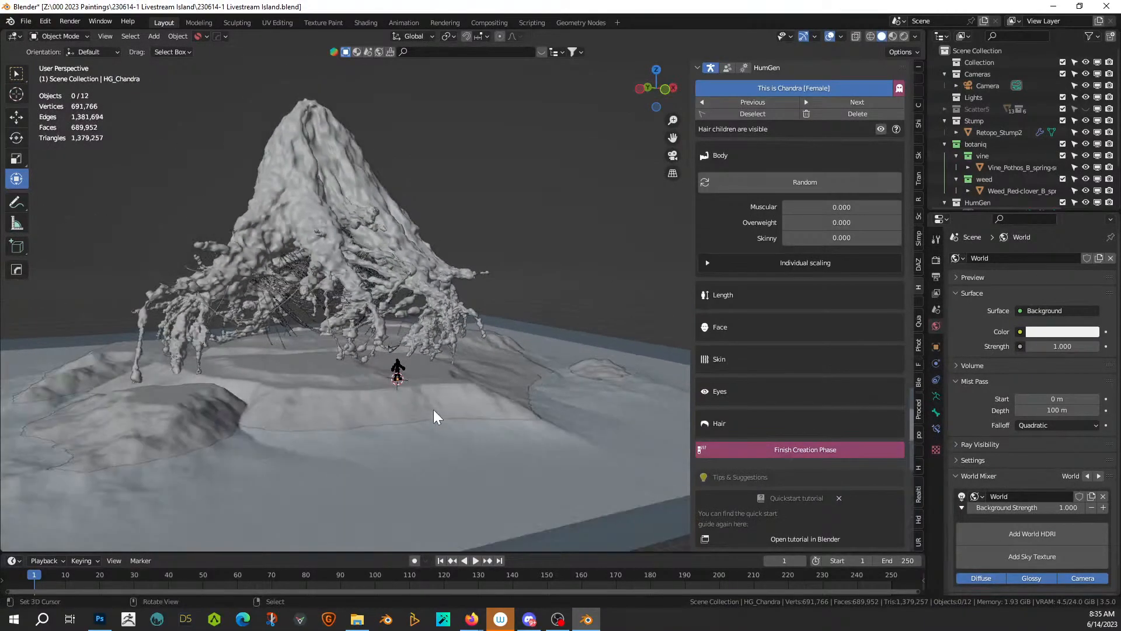
pyautogui.scroll(2, 433, 409)
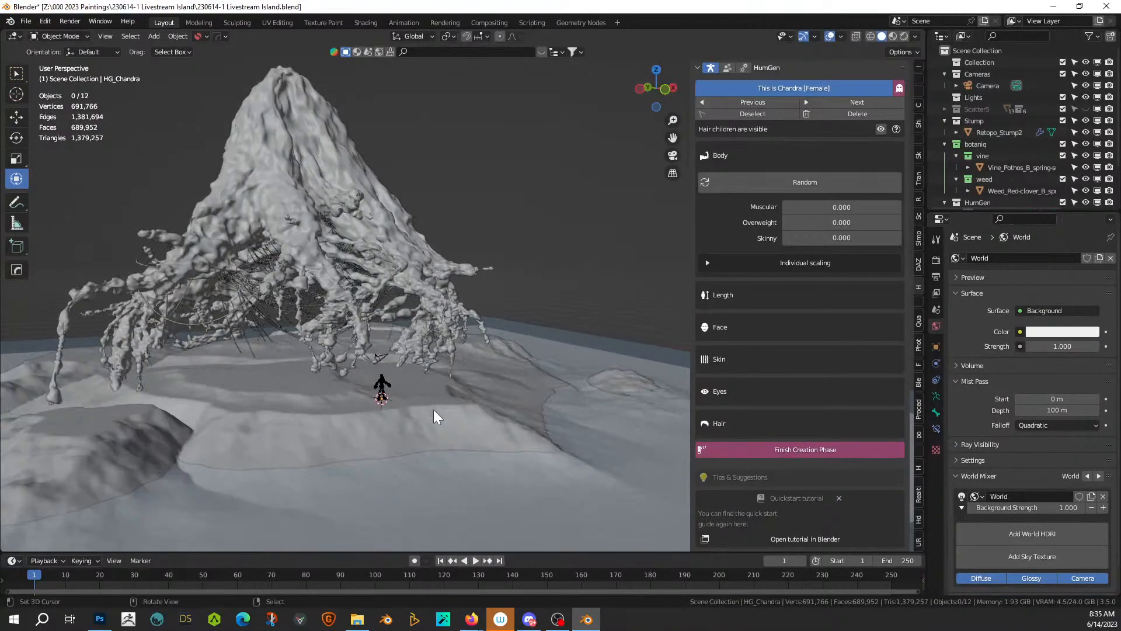
pyautogui.scroll(2, 433, 415)
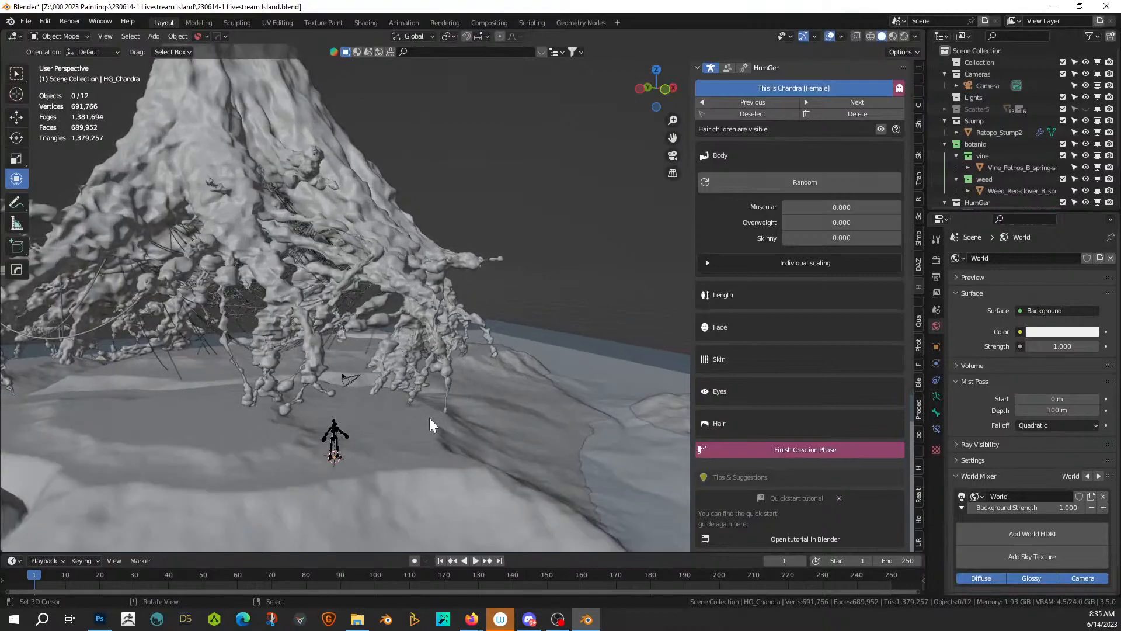
pyautogui.moveTo(429, 419); pyautogui.dragTo(474, 443, button='middle')
pyautogui.scroll(-3, 468, 436)
pyautogui.scroll(-2, 467, 442)
pyautogui.moveTo(468, 429); pyautogui.dragTo(455, 428, button='middle')
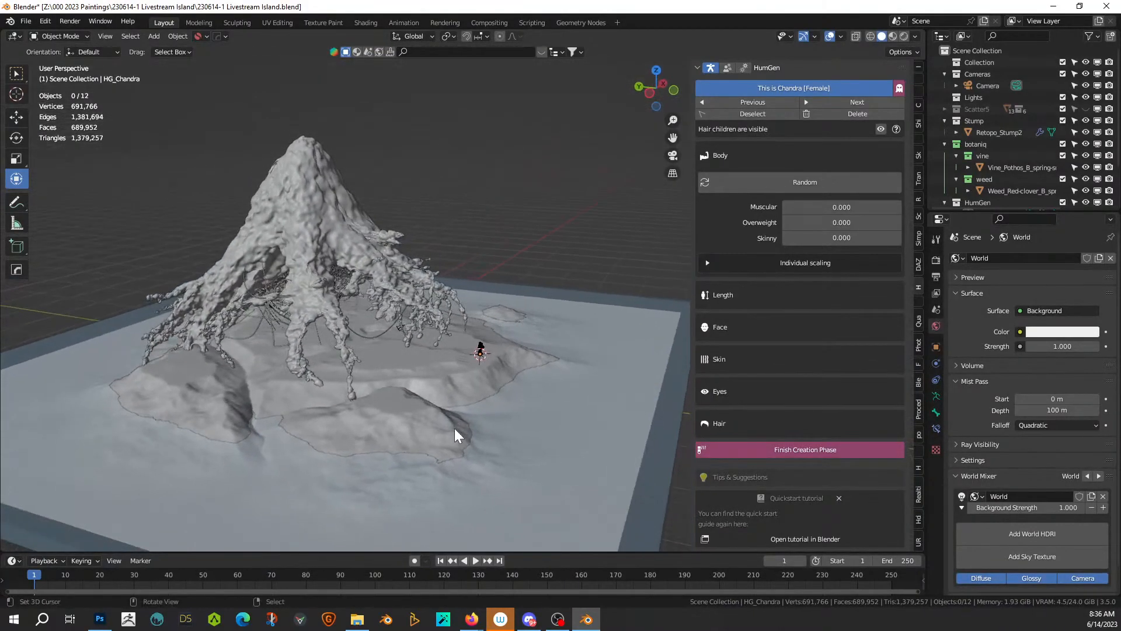
pyautogui.moveTo(437, 390); pyautogui.dragTo(430, 458, button='middle')
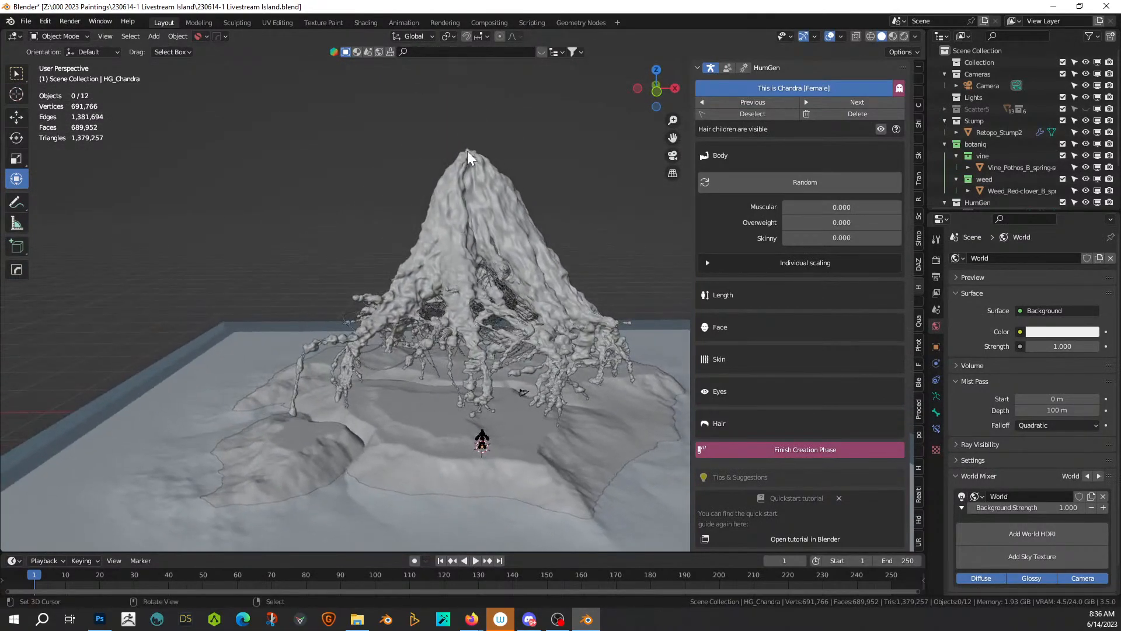
# Step: Place the 3D cursor on the stump's peak and add a mesh cylinder there
pyautogui.keyDown('shift'); pyautogui.moveTo(468, 153); pyautogui.dragTo(468, 351, button='middle'); pyautogui.keyUp('shift')
pyautogui.scroll(3, 468, 351)
pyautogui.scroll(2, 468, 350)
pyautogui.click(494, 305)
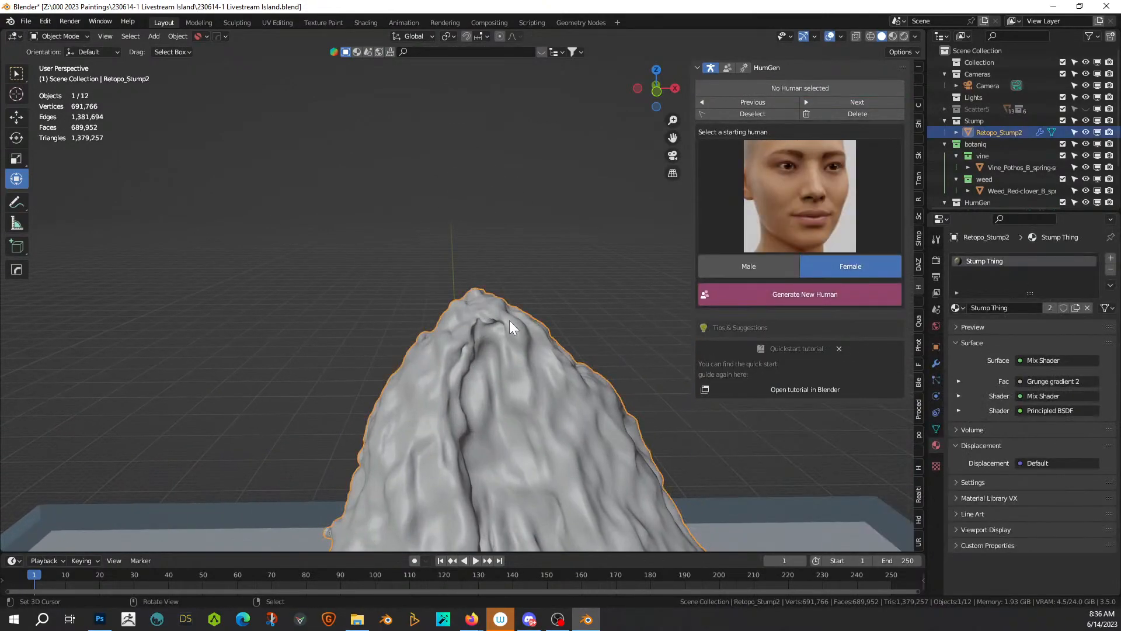
pyautogui.hotkey('shift', 'a')
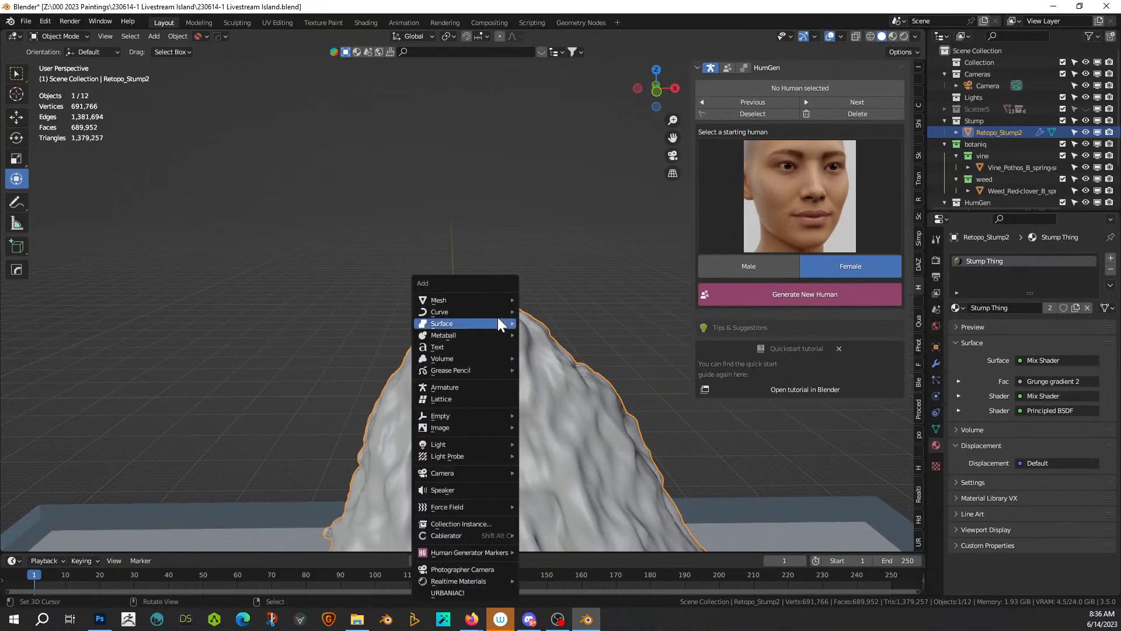
pyautogui.moveTo(481, 300)
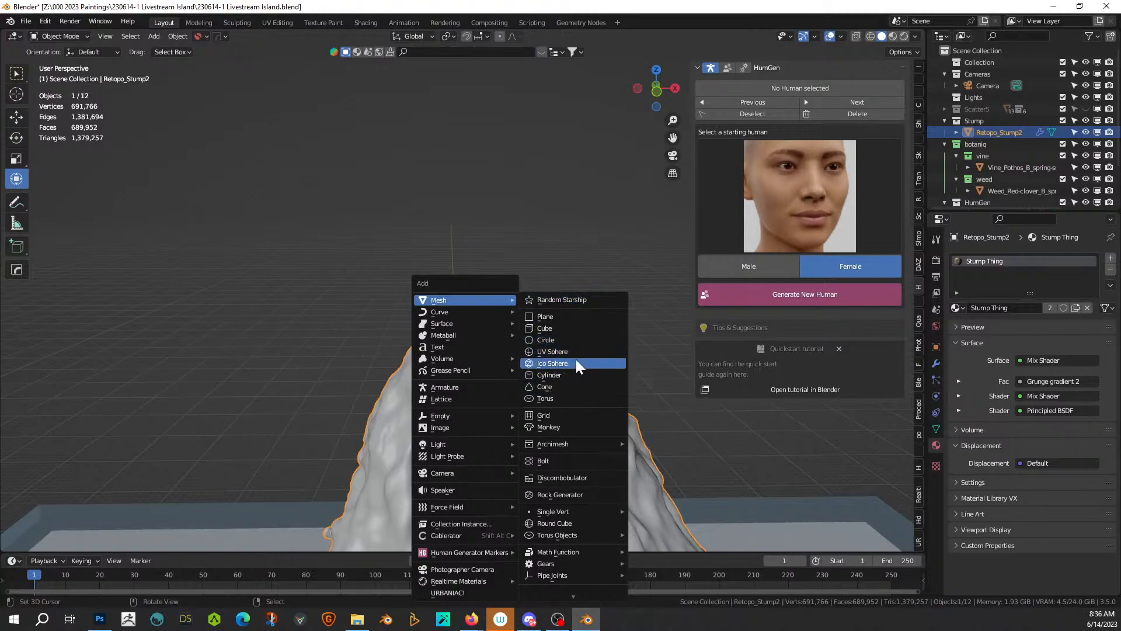
pyautogui.click(572, 373)
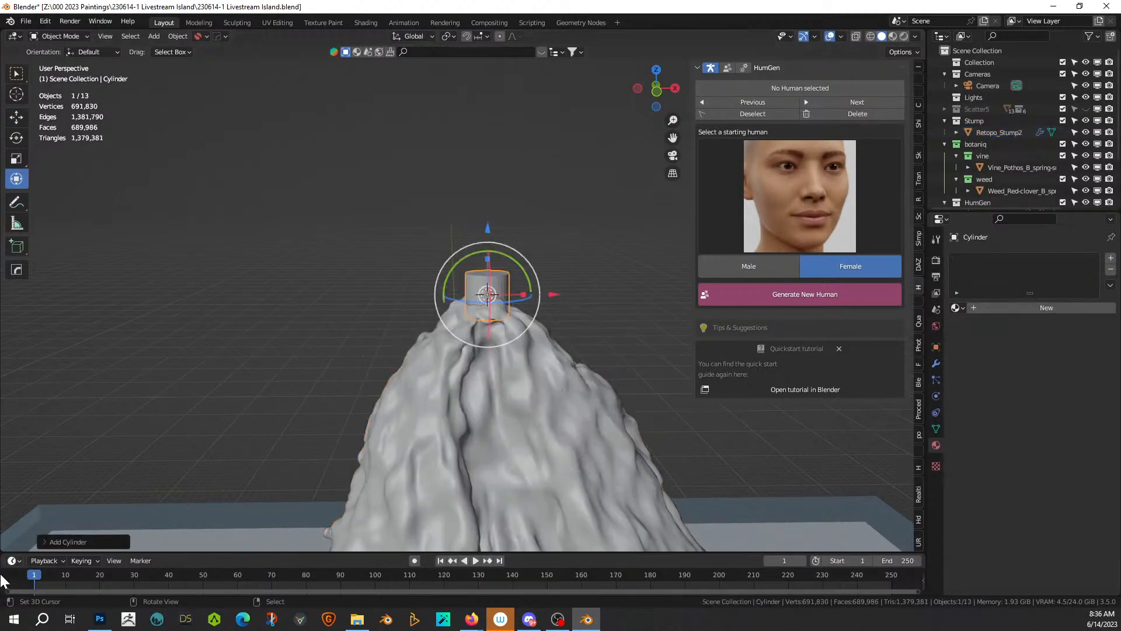
# Step: Set the new cylinder's vertex count to 8
pyautogui.click(44, 542)
pyautogui.click(146, 401)
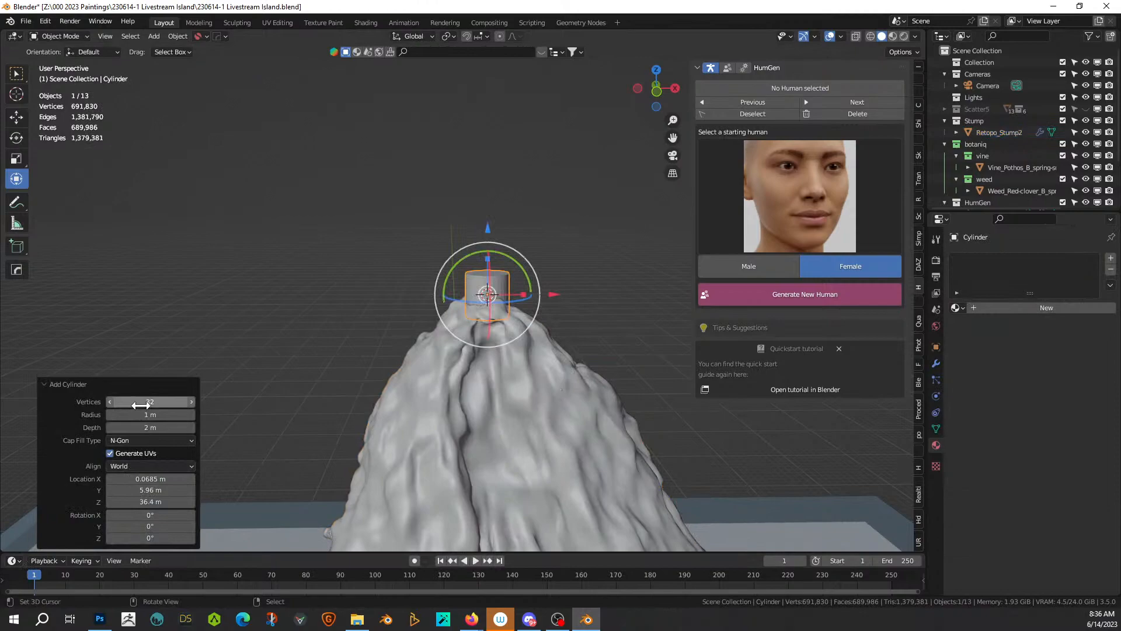
pyautogui.write('8')
pyautogui.press('Return')
pyautogui.moveTo(485, 258); pyautogui.dragTo(591, 277, button='middle')
pyautogui.press('KP_Decimal')
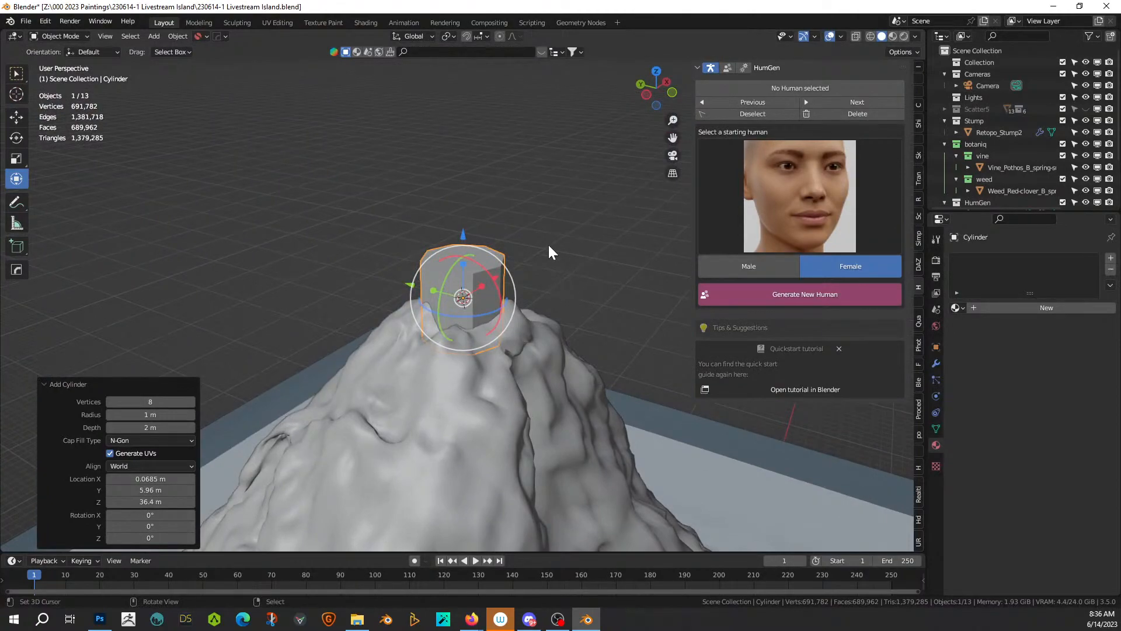
pyautogui.moveTo(540, 245); pyautogui.dragTo(538, 252, button='middle')
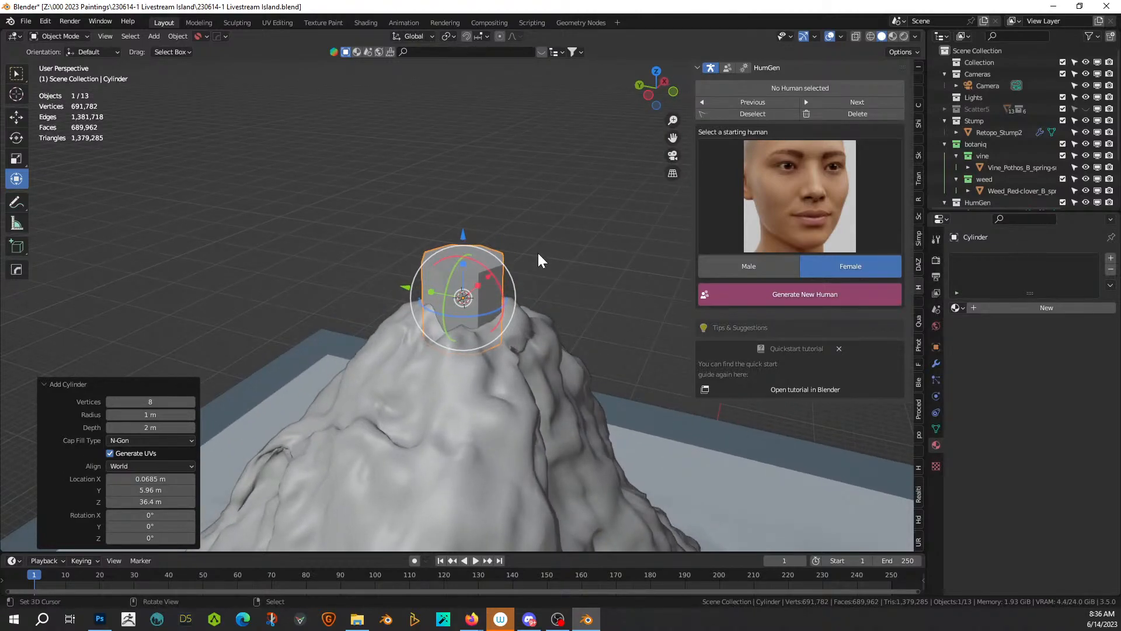
pyautogui.moveTo(581, 315); pyautogui.dragTo(550, 332, button='middle')
pyautogui.moveTo(496, 291); pyautogui.dragTo(471, 326, button='middle')
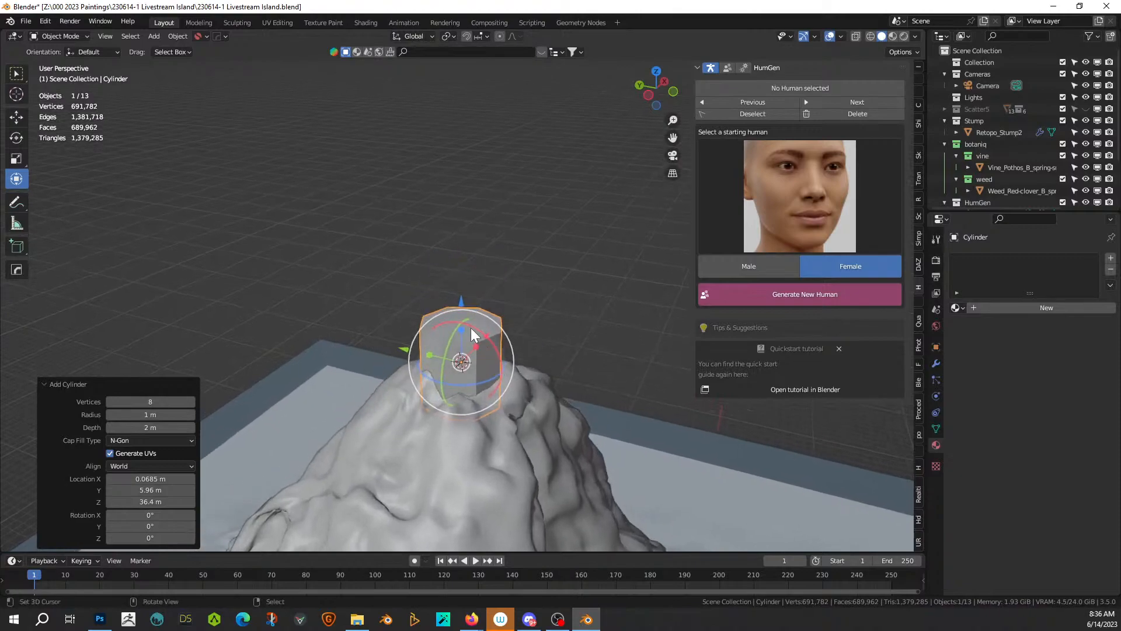
# Step: Inset the cylinder's top face by about 0.27 m and raise the inset face about 0.27 m along Z
pyautogui.press('Tab')
pyautogui.press('3')
pyautogui.click(471, 325)
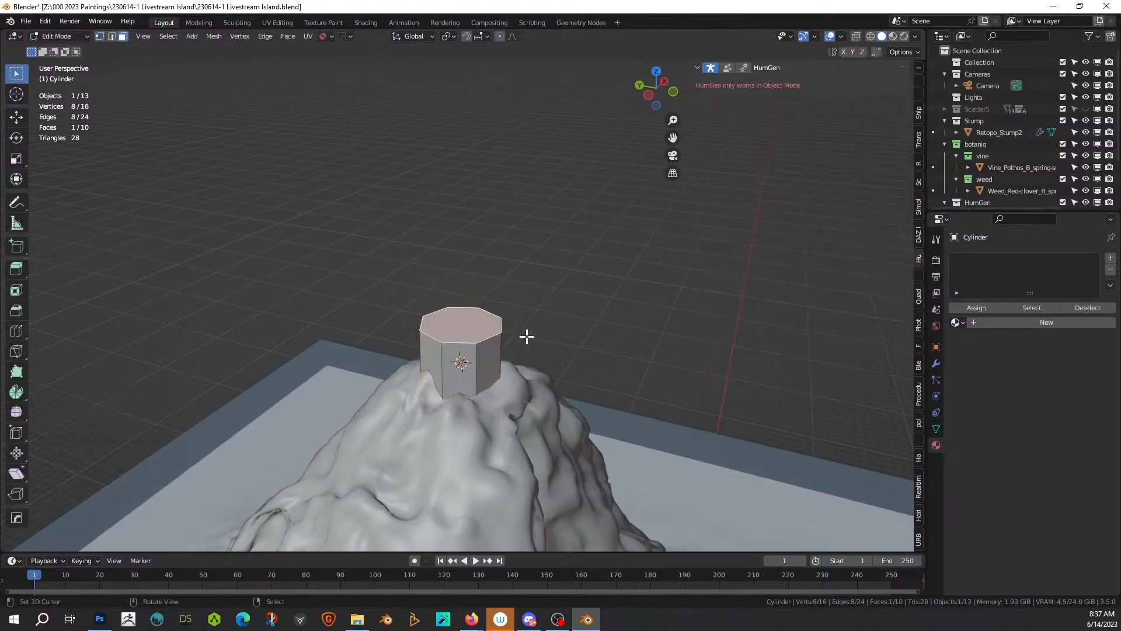
pyautogui.press('KP_Decimal')
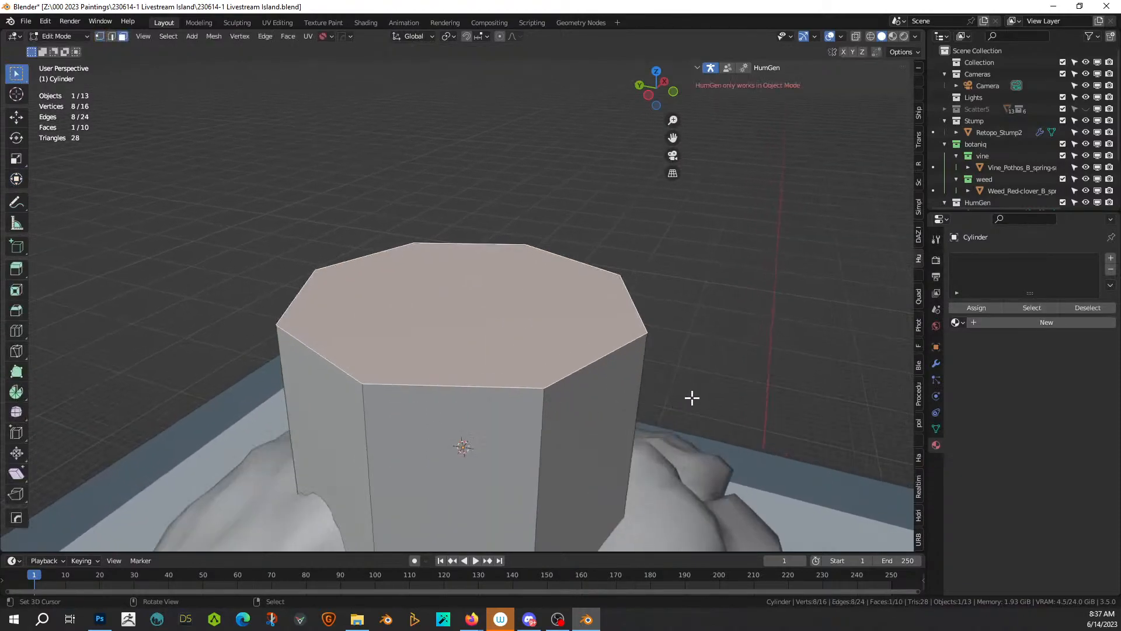
pyautogui.press('i')
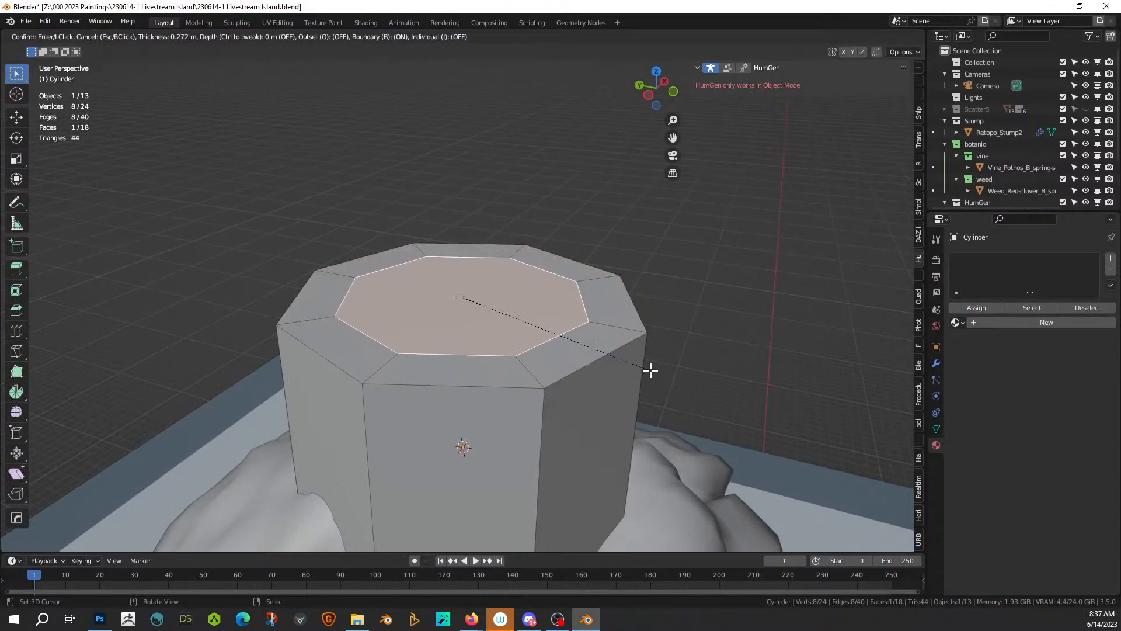
pyautogui.click(650, 370)
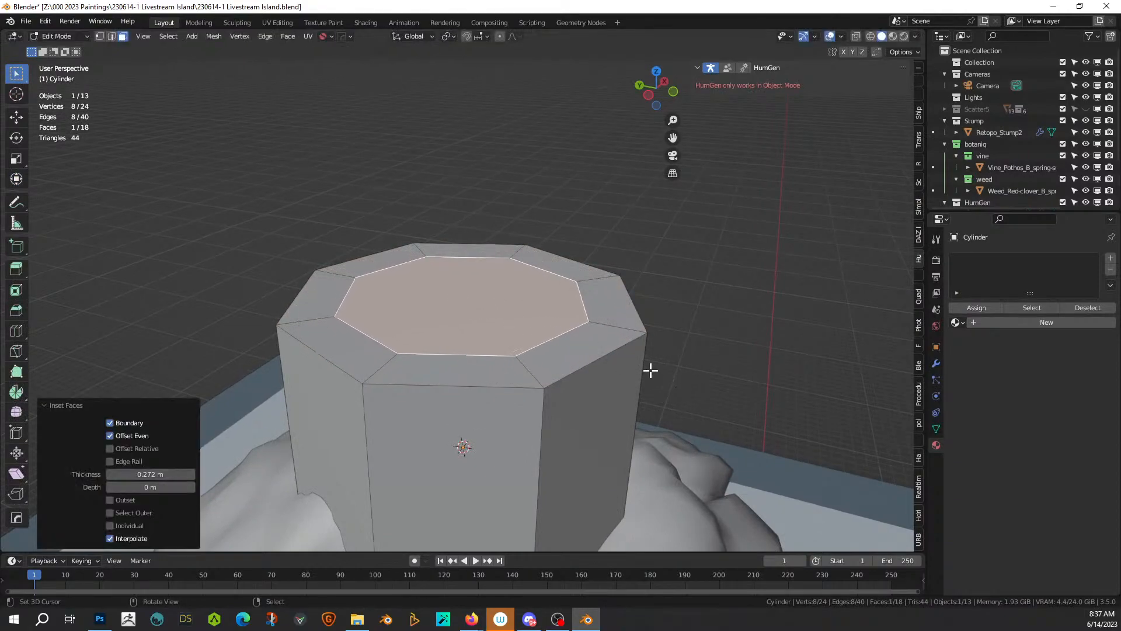
pyautogui.press('g')
pyautogui.press('z')
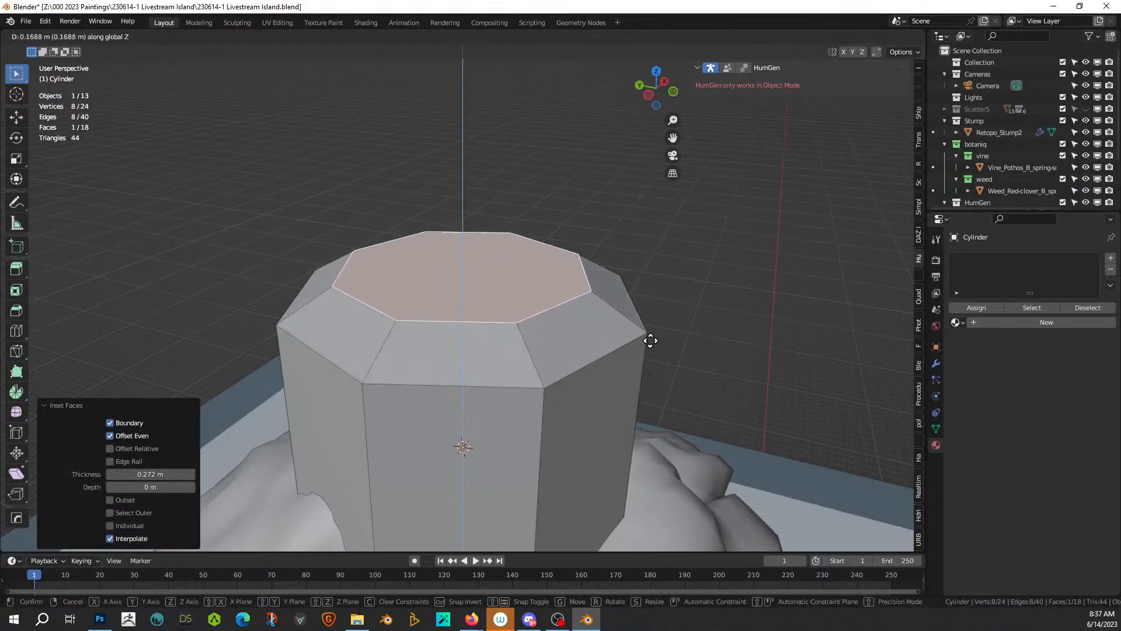
pyautogui.click(651, 323)
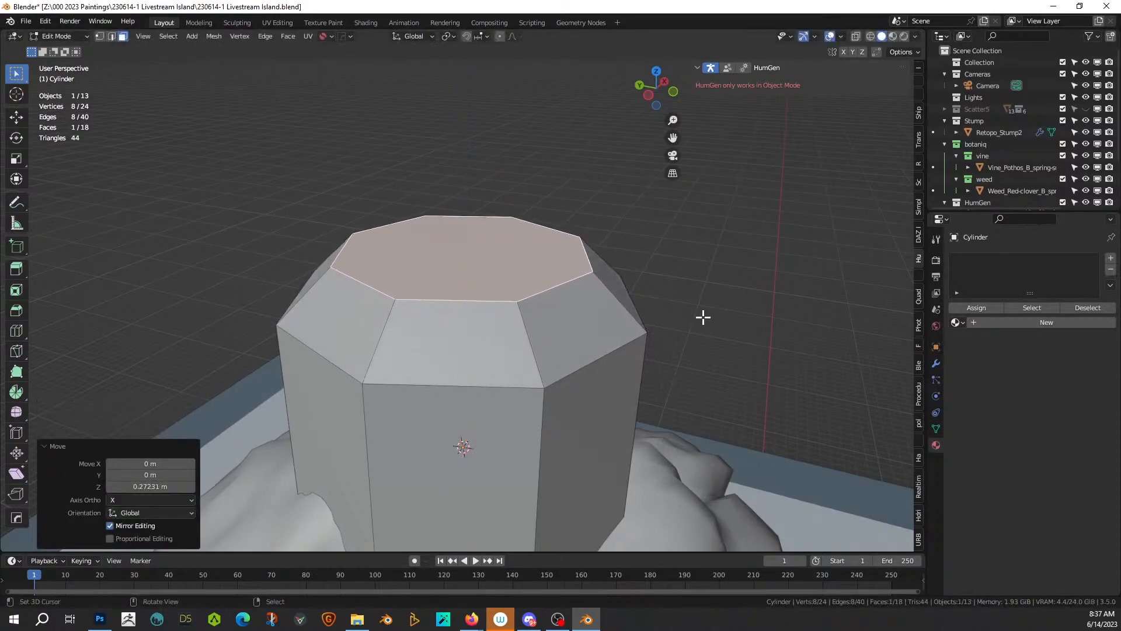
# Step: Inset the top face again by about 0.17 m and extrude it upward about 0.6 m to form a second tier
pyautogui.press('i')
pyautogui.click(622, 301)
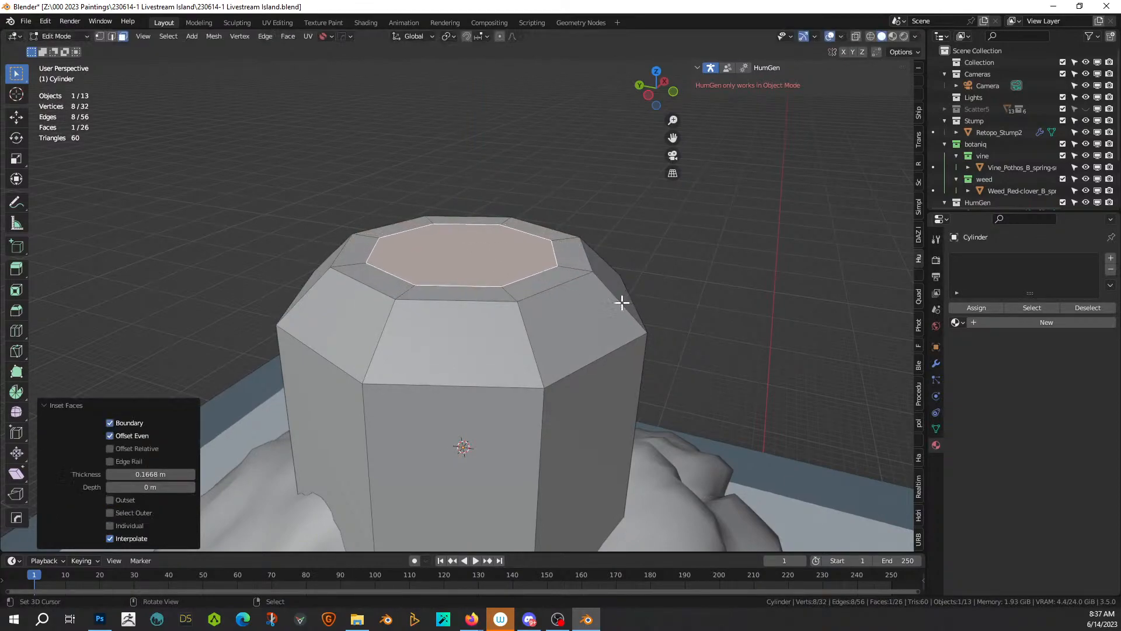
pyautogui.press('e')
pyautogui.click(623, 187)
pyautogui.scroll(-3, 623, 188)
pyautogui.moveTo(623, 187); pyautogui.dragTo(605, 298, button='middle')
# Step: Inset the second tier's top face by about 0.15 m and raise it about 0.27 m along Z
pyautogui.press('i')
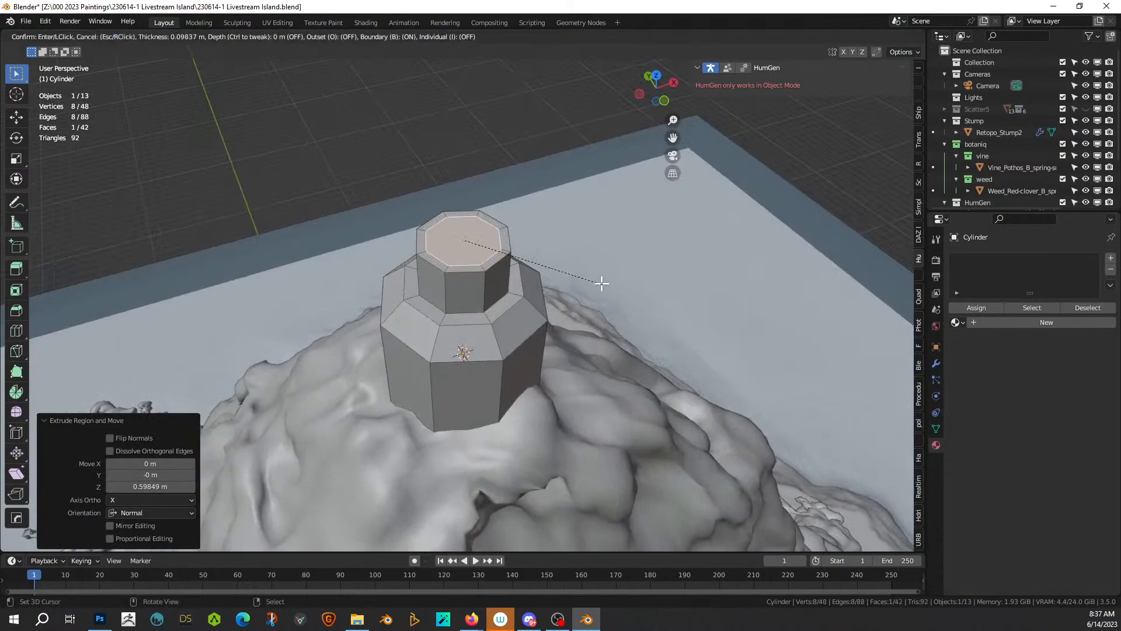
pyautogui.click(596, 284)
pyautogui.press('g')
pyautogui.press('z')
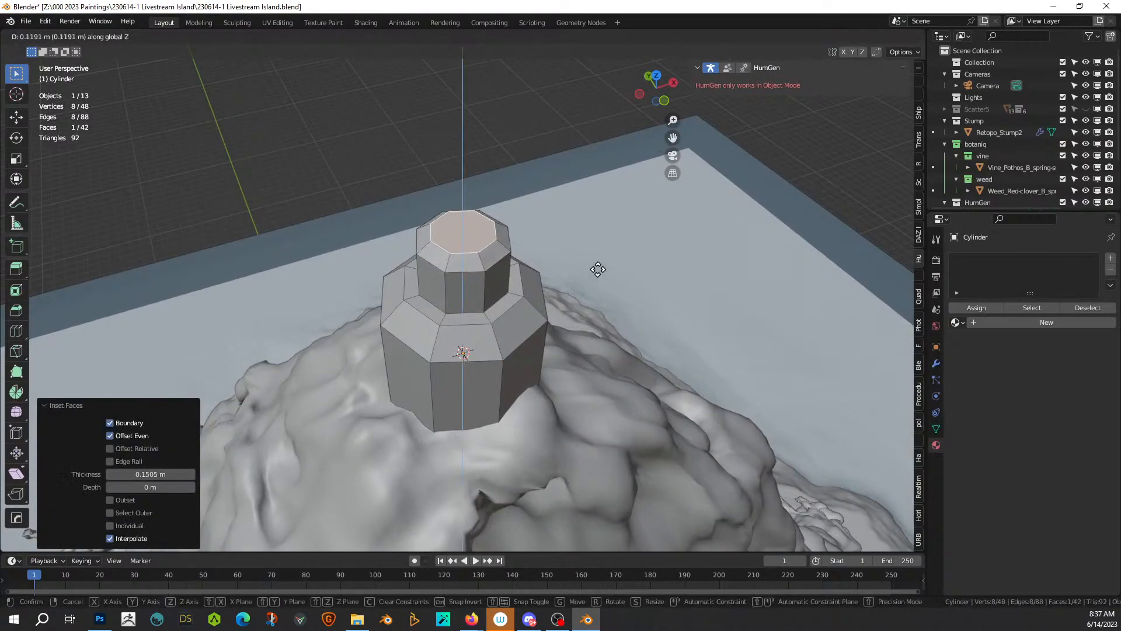
pyautogui.click(598, 264)
# Step: Inset the top face by about 0.2 m and raise it about 1.32 m along Z to form a tapered spire
pyautogui.press('i')
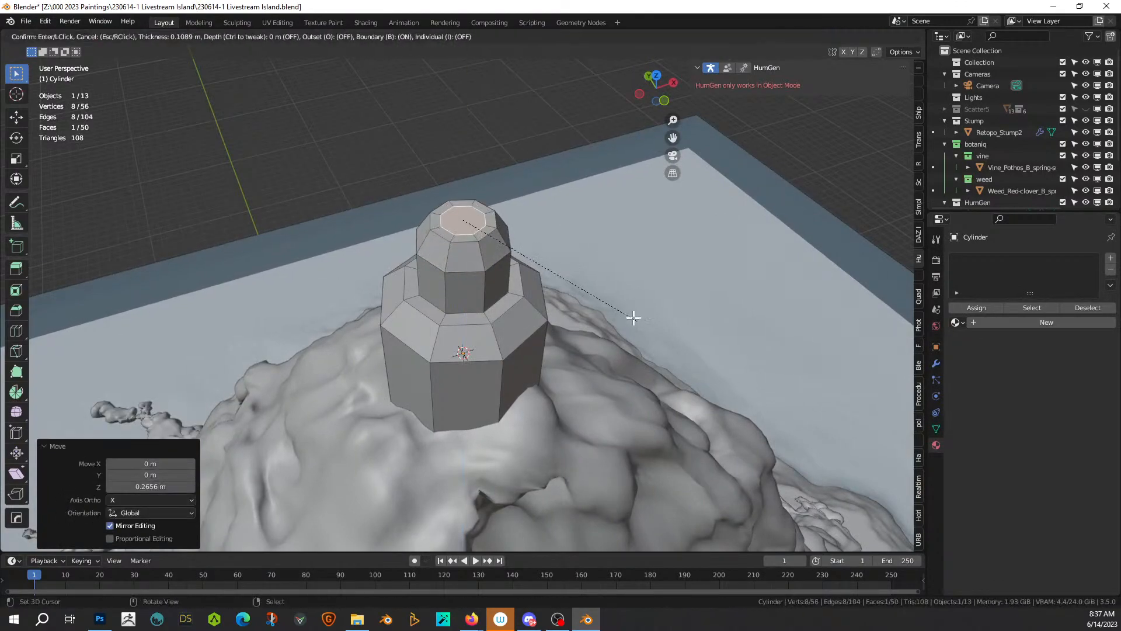
pyautogui.click(628, 316)
pyautogui.scroll(-3, 629, 316)
pyautogui.press('g')
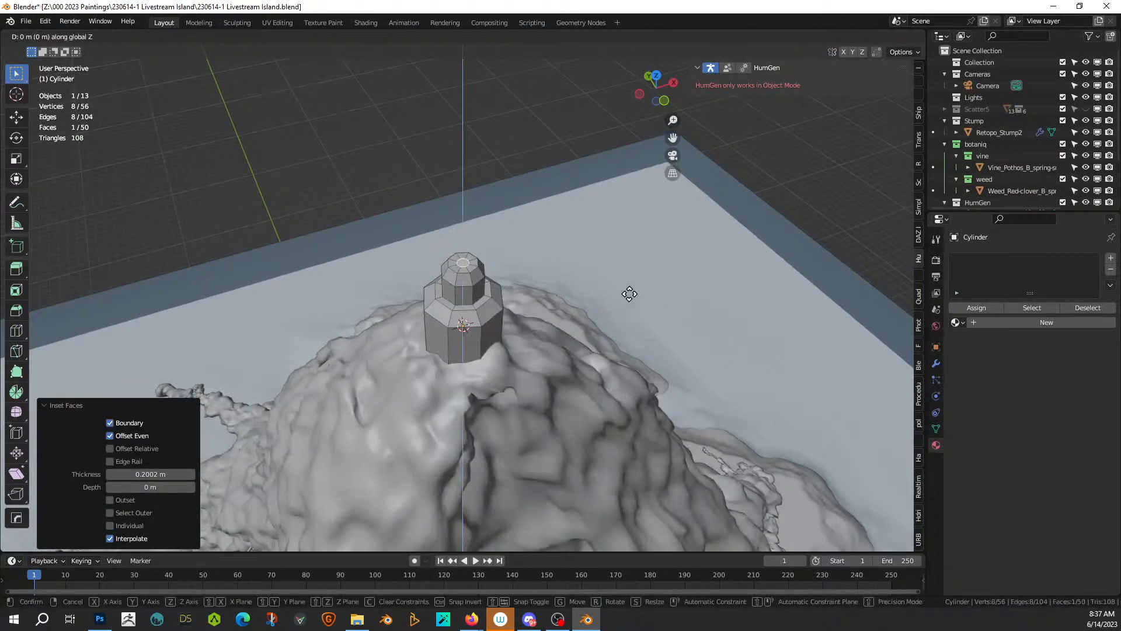
pyautogui.press('z')
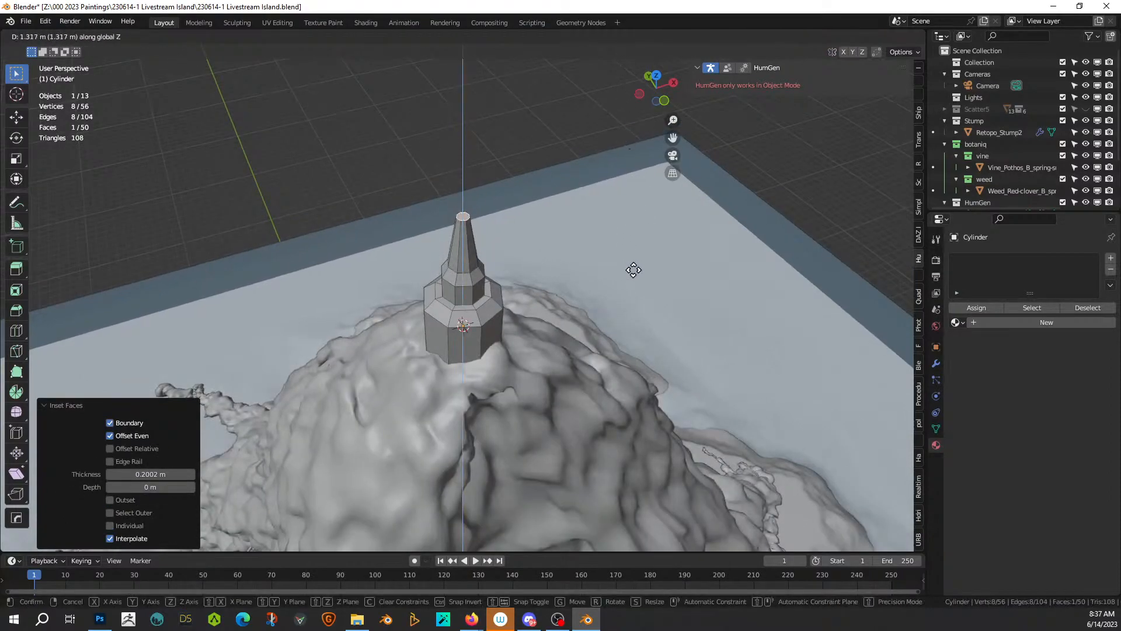
pyautogui.click(634, 270)
# Step: Inset the spire's tip face by about 0.03 m and extrude it upward about 4.2 m into a thin pole
pyautogui.press('i')
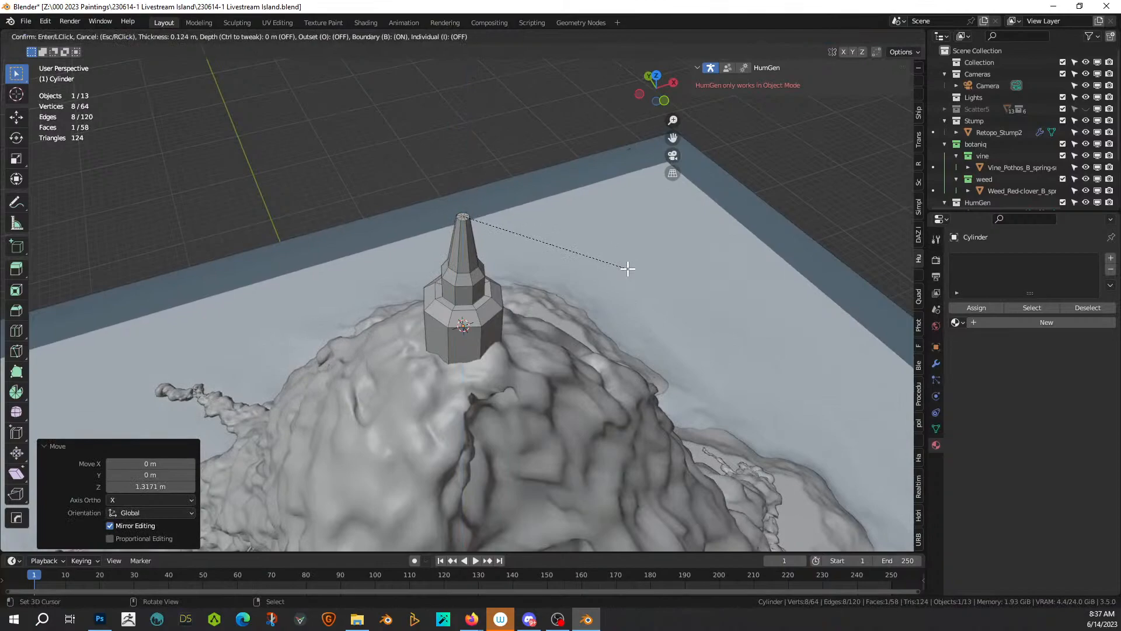
pyautogui.click(632, 270)
pyautogui.press('e')
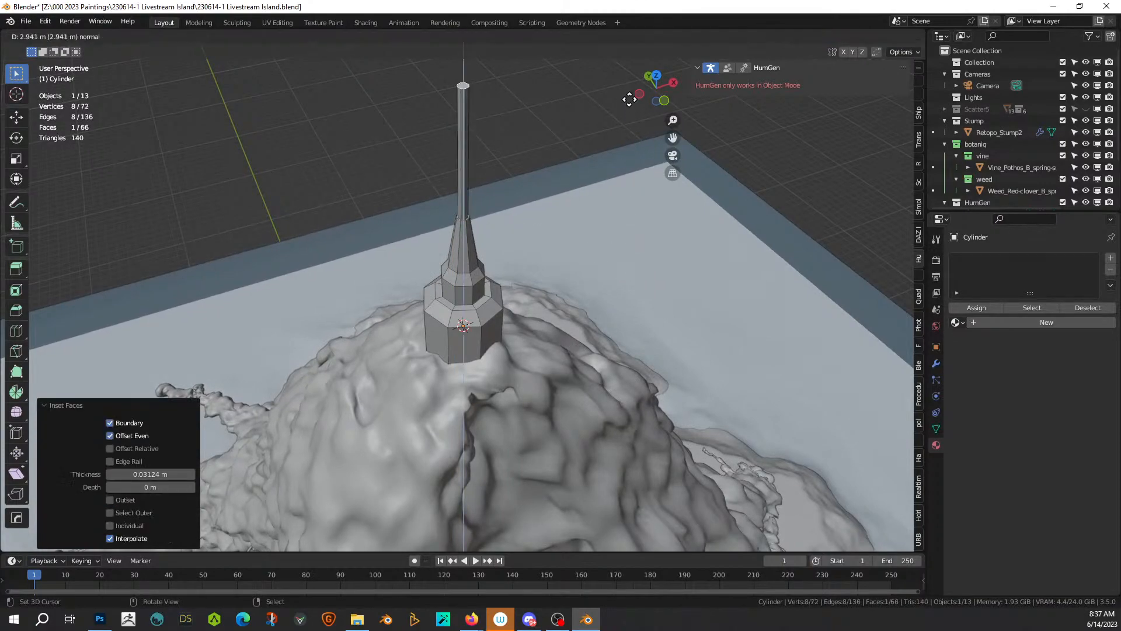
pyautogui.click(622, 68)
pyautogui.scroll(-2, 590, 199)
pyautogui.moveTo(589, 198); pyautogui.dragTo(600, 162, button='middle')
# Step: Lengthen the pole by raising its tip face about 1.97 m along Z
pyautogui.press('g')
pyautogui.press('z')
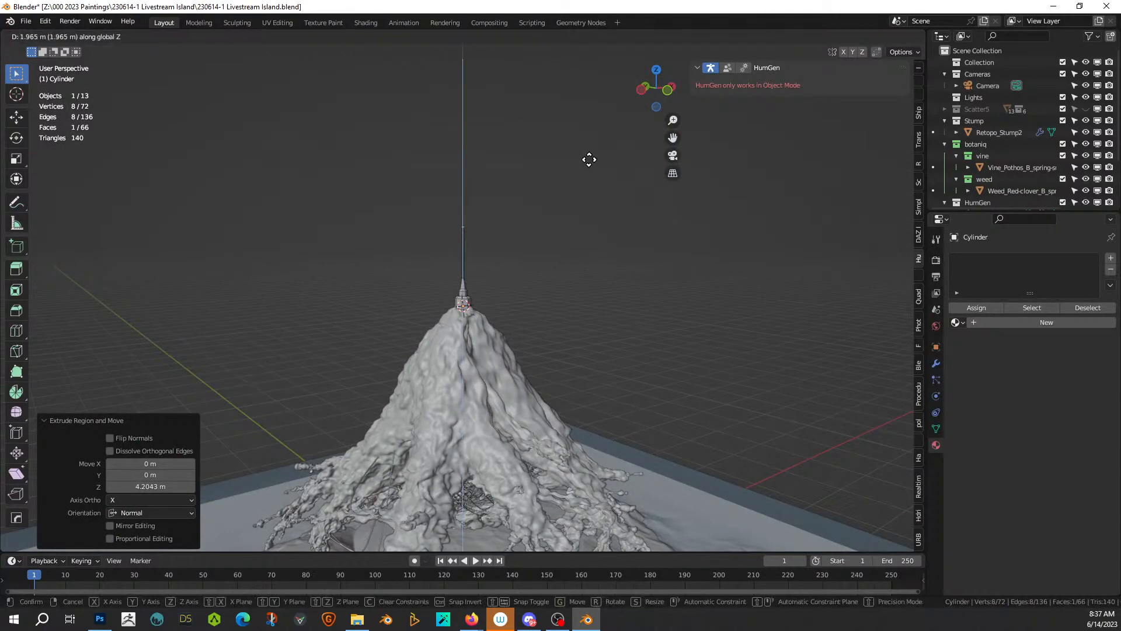
pyautogui.click(590, 162)
pyautogui.scroll(-2, 588, 177)
pyautogui.moveTo(588, 176)
pyautogui.mouseDown(button='middle')
pyautogui.moveTo(596, 163)
pyautogui.moveTo(589, 180)
pyautogui.mouseUp(button='middle')
pyautogui.scroll(2, 590, 173)
pyautogui.scroll(8, 589, 180)
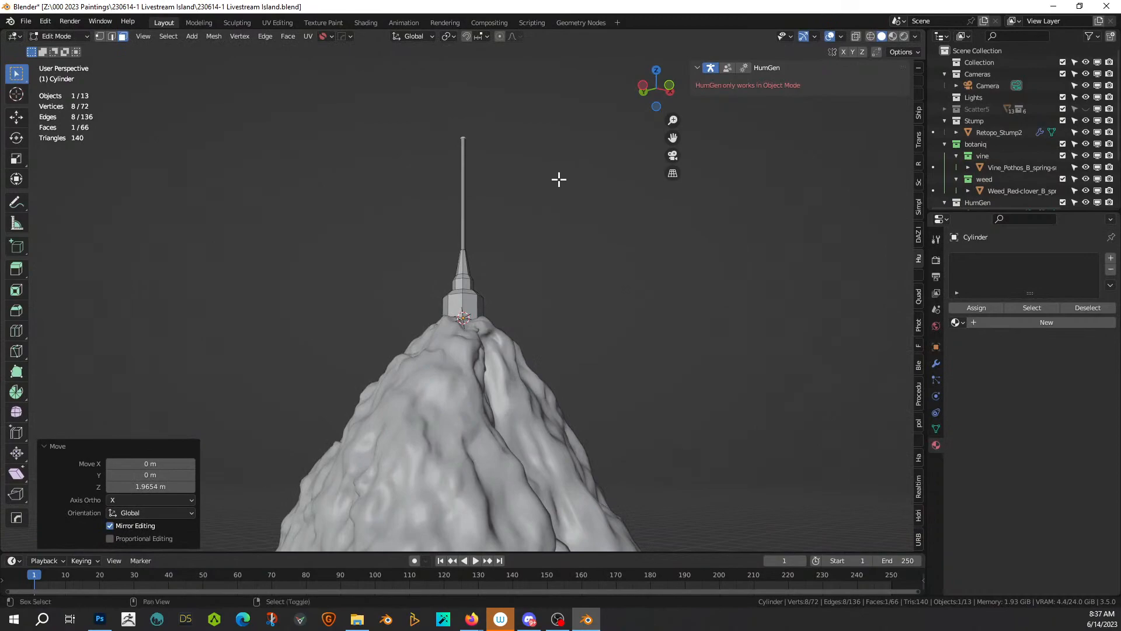
# Step: Extrude the pole's tip face in place and scale it by about 22 into a wide octagonal disc
pyautogui.moveTo(535, 264); pyautogui.dragTo(545, 520, button='middle')
pyautogui.moveTo(507, 446); pyautogui.dragTo(519, 431, button='middle')
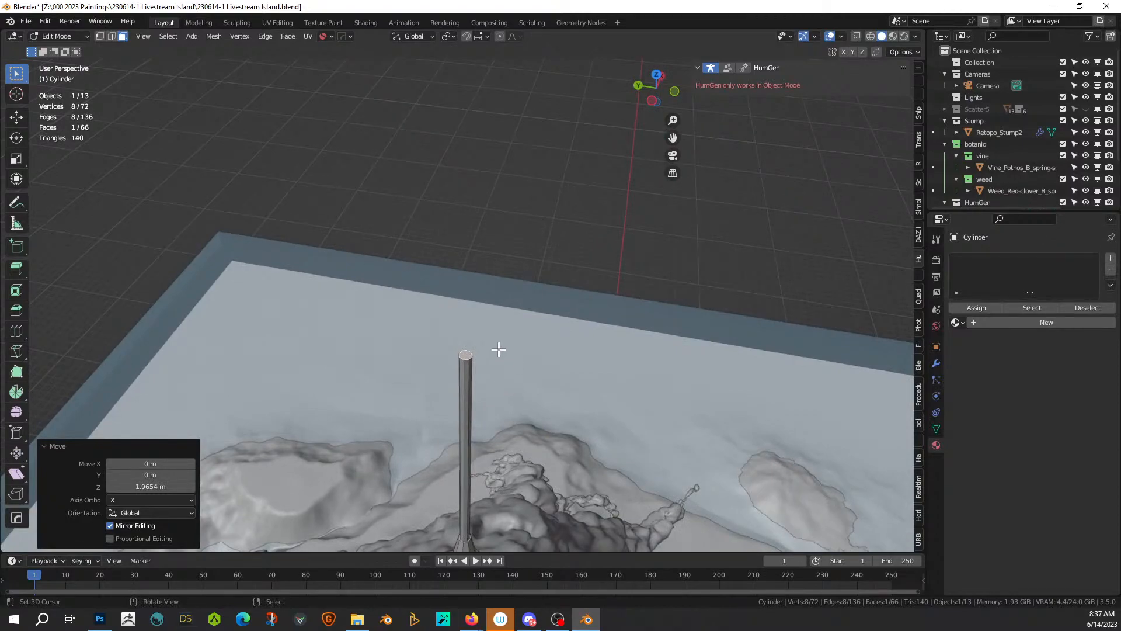
pyautogui.press('e')
pyautogui.press('s')
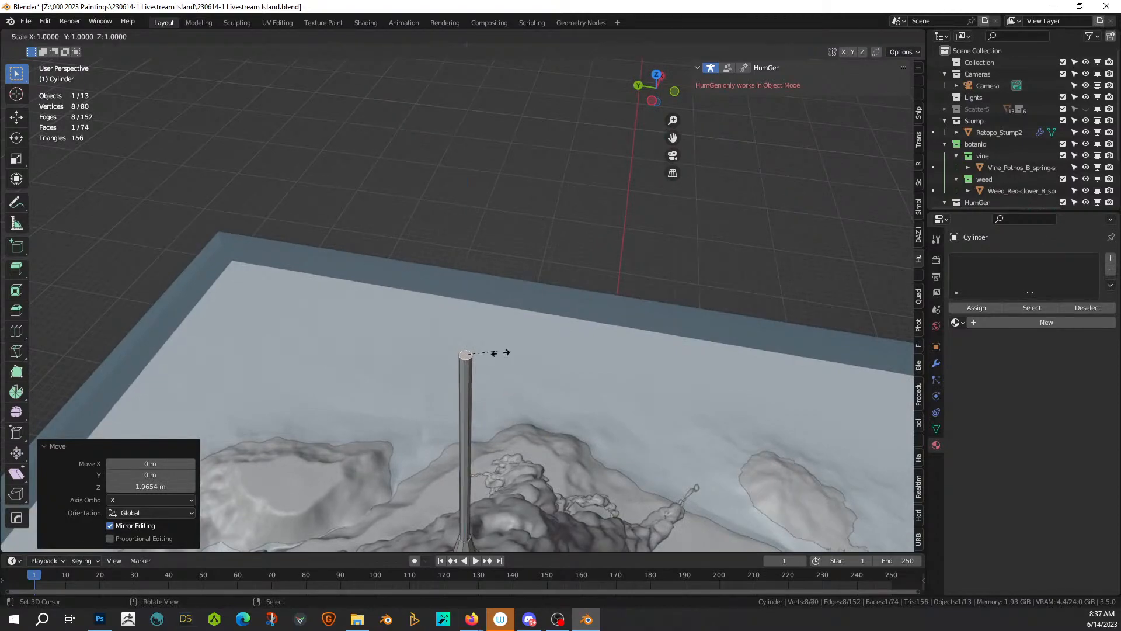
pyautogui.click(253, 432)
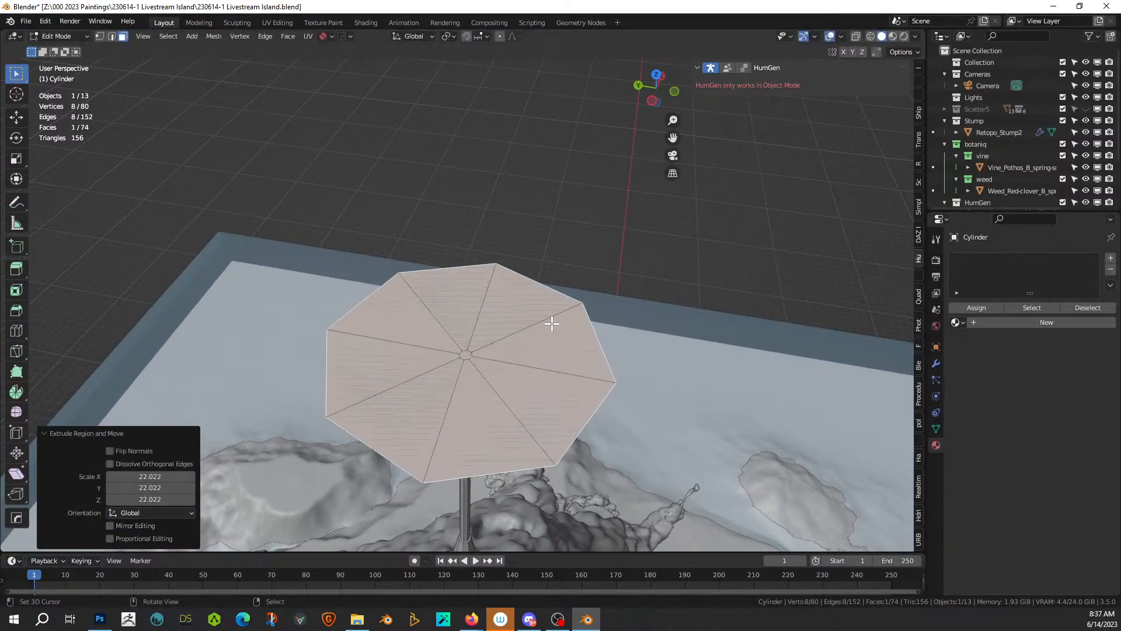
pyautogui.press('1')
pyautogui.moveTo(550, 320)
pyautogui.mouseDown(button='middle')
pyautogui.moveTo(545, 331)
pyautogui.moveTo(546, 315)
pyautogui.mouseUp(button='middle')
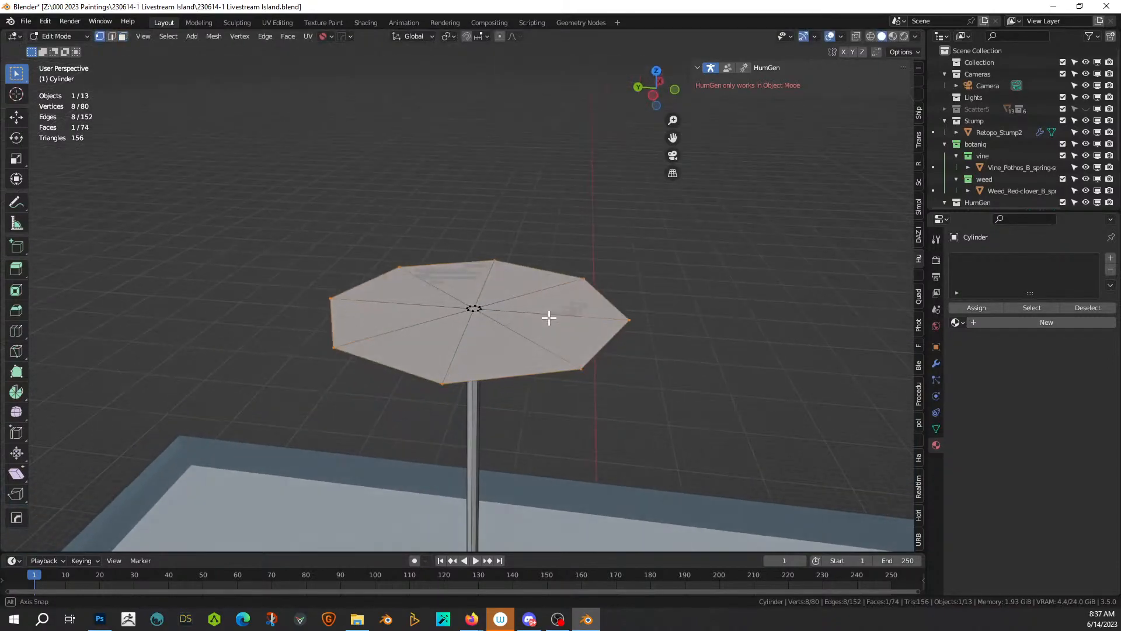
pyautogui.press('g')
pyautogui.press('z')
pyautogui.rightClick(587, 346)
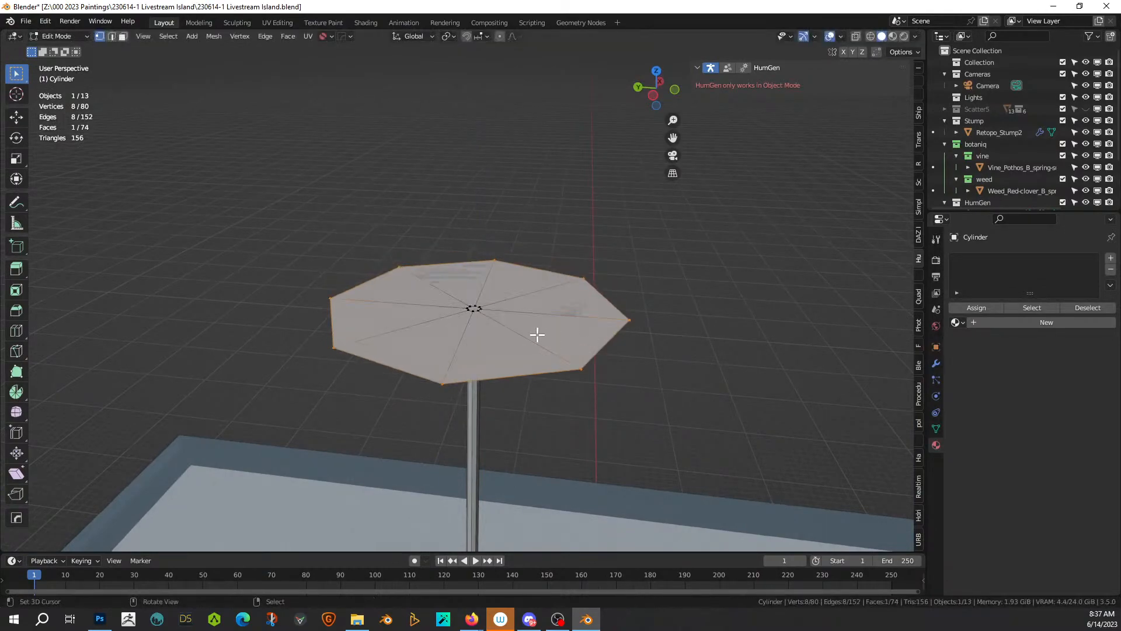
pyautogui.moveTo(633, 229); pyautogui.dragTo(613, 214, button='middle')
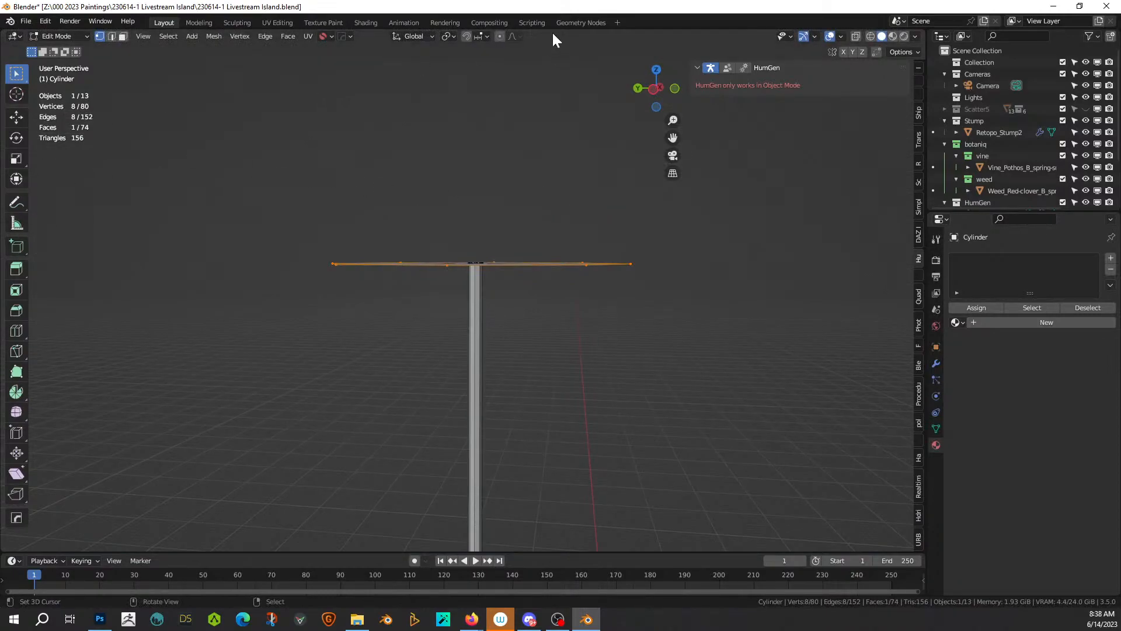
pyautogui.moveTo(603, 203); pyautogui.dragTo(606, 262, button='middle')
pyautogui.press('g')
pyautogui.press('z')
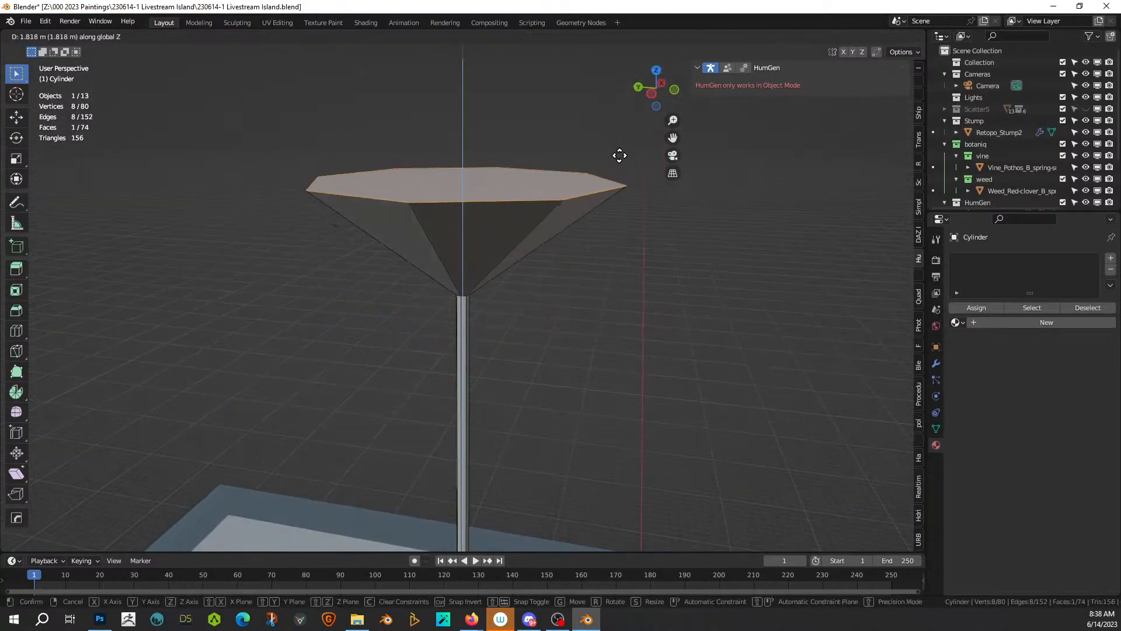
pyautogui.rightClick(620, 171)
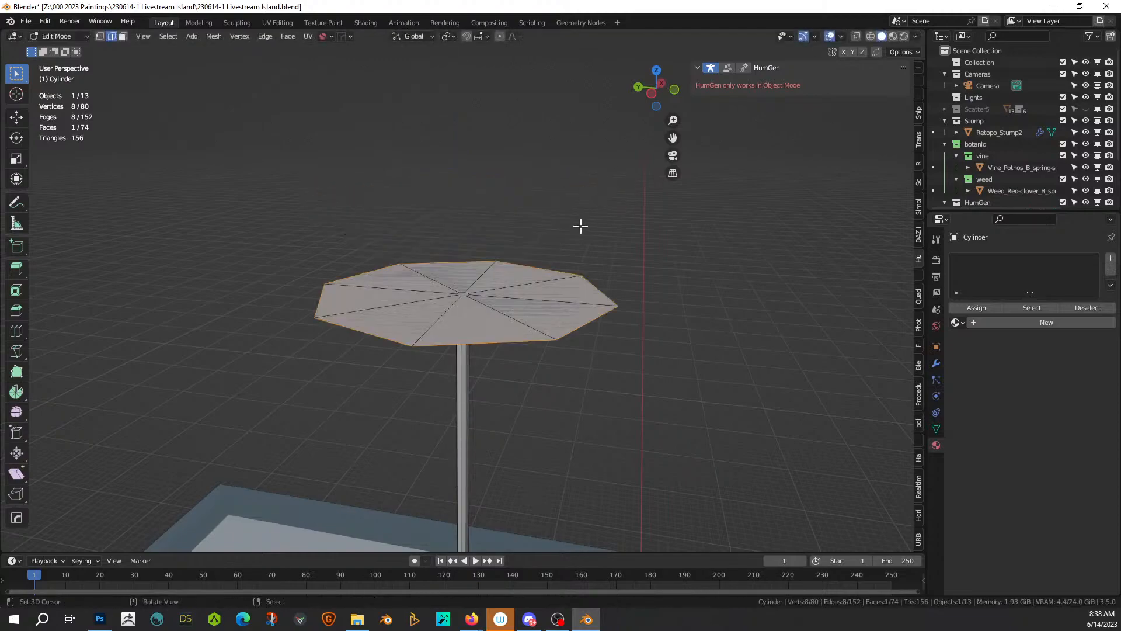
pyautogui.press('e')
pyautogui.rightClick(578, 307)
pyautogui.hotkey('ctrl', 'z')
# Step: Select the disc's outer edge loop and raise it about 2.15 m along Z to form an inverted cone
pyautogui.click(512, 322)
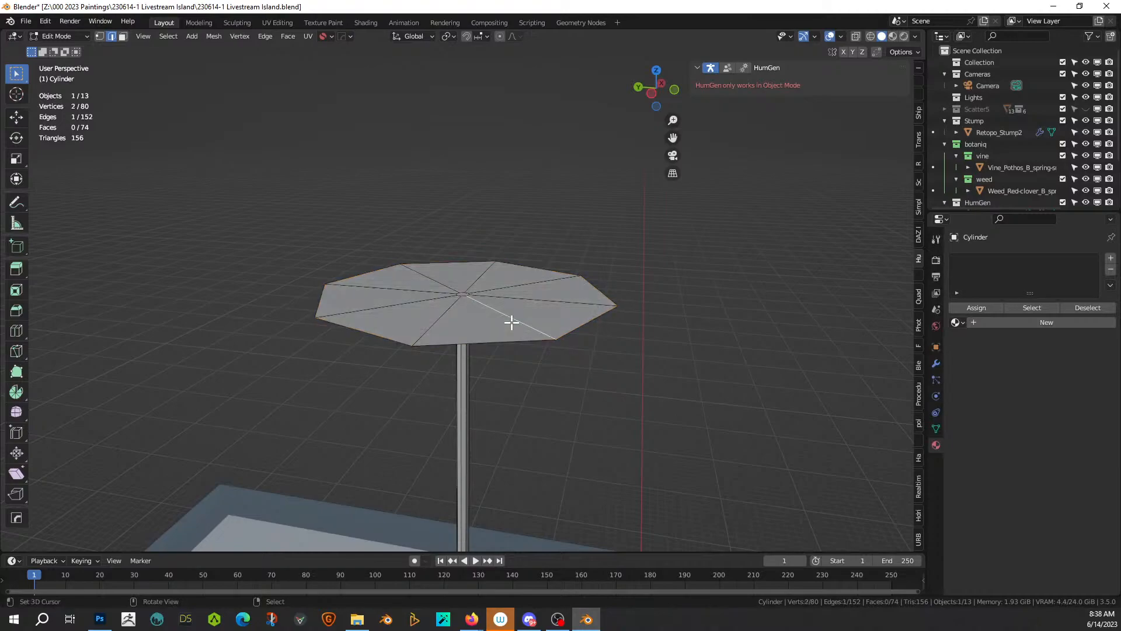
pyautogui.moveTo(495, 302); pyautogui.dragTo(512, 352, button='middle')
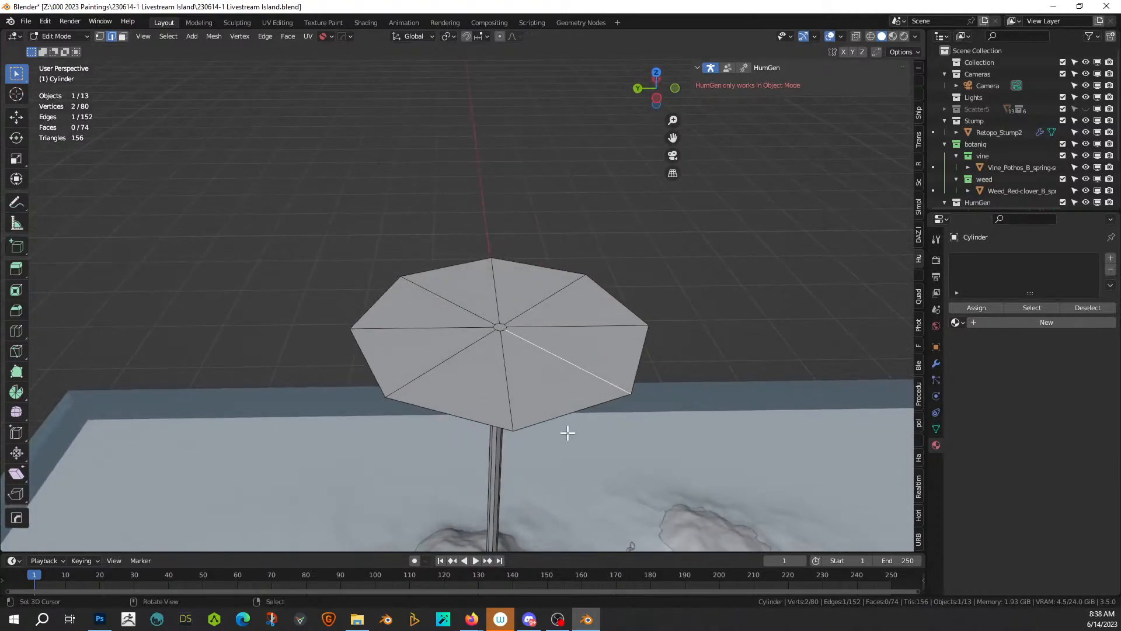
pyautogui.keyDown('alt'); pyautogui.click(569, 412); pyautogui.keyUp('alt')
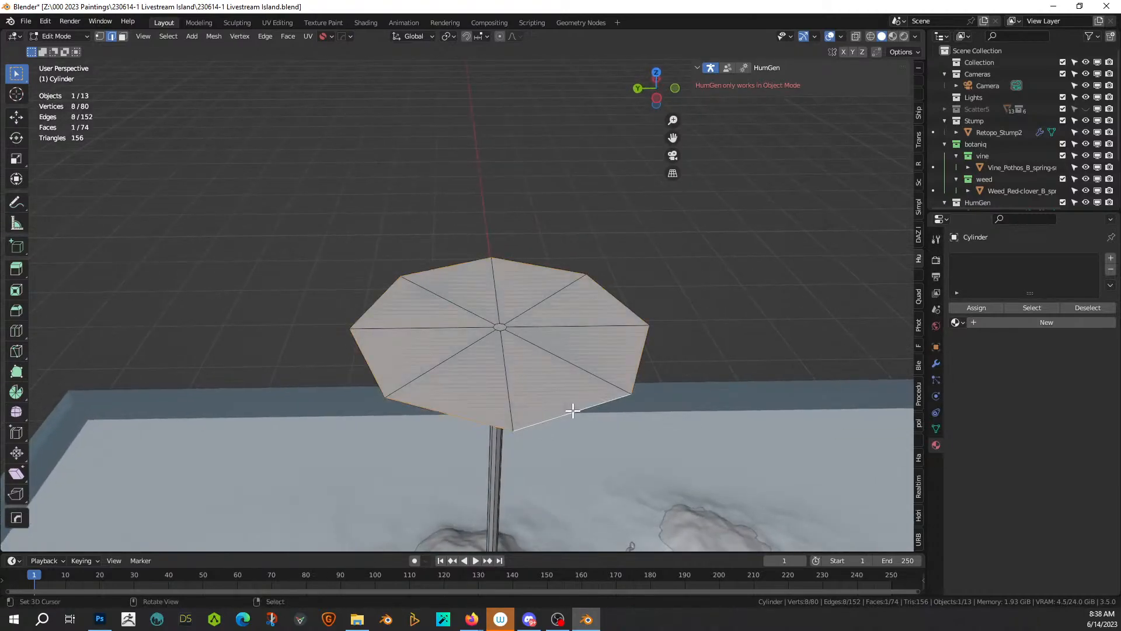
pyautogui.press('e')
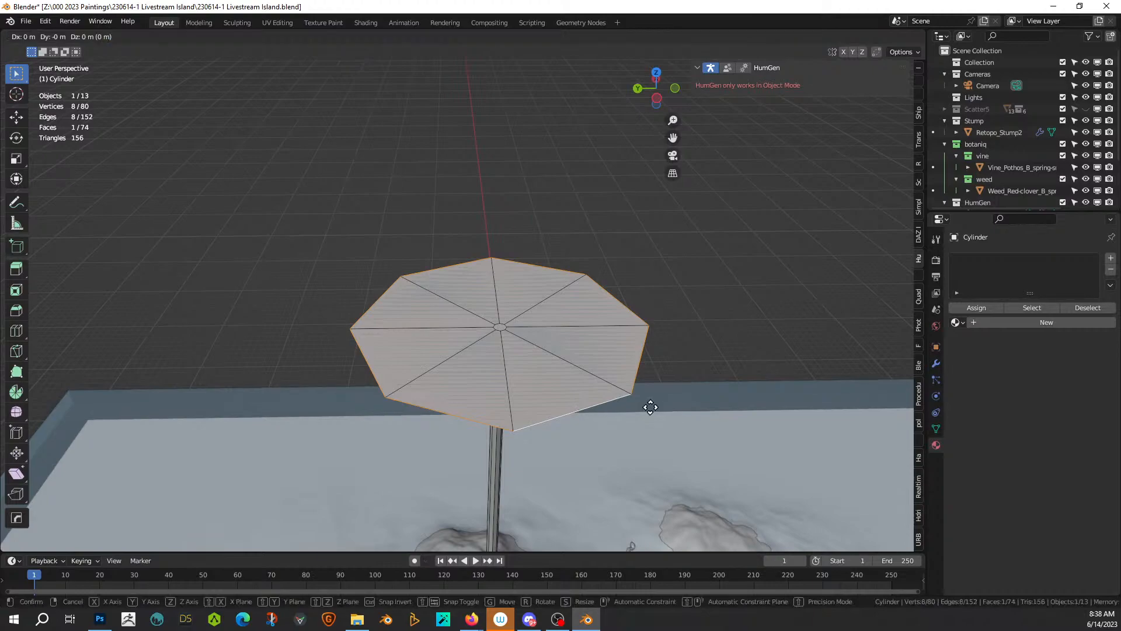
pyautogui.click(656, 286)
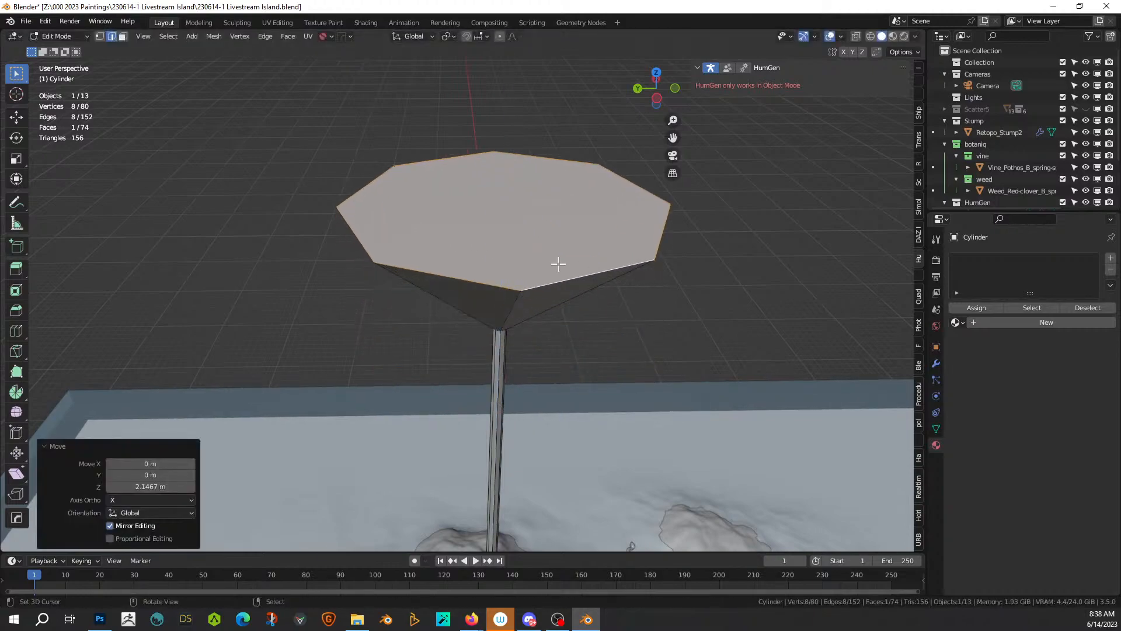
# Step: Delete the large octagonal face capping the inverted cone so that the flared top is open
pyautogui.moveTo(558, 263); pyautogui.dragTo(571, 251, button='middle')
pyautogui.moveTo(530, 215); pyautogui.dragTo(529, 239, button='middle')
pyautogui.hotkey('alt', 'a')
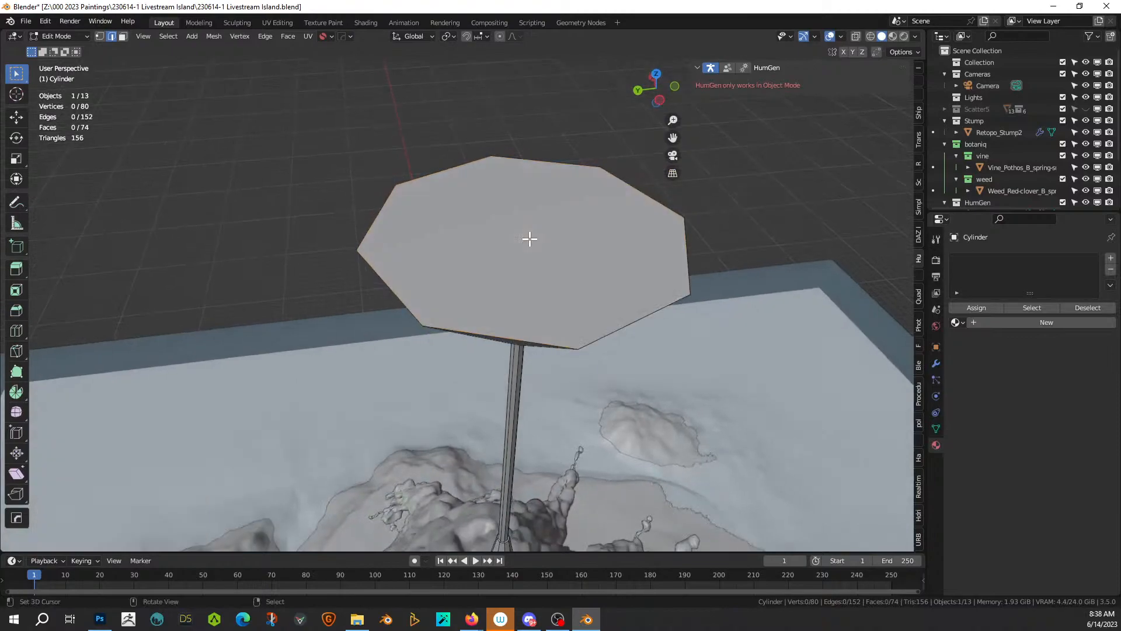
pyautogui.press('3')
pyautogui.click(530, 239)
pyautogui.press('x')
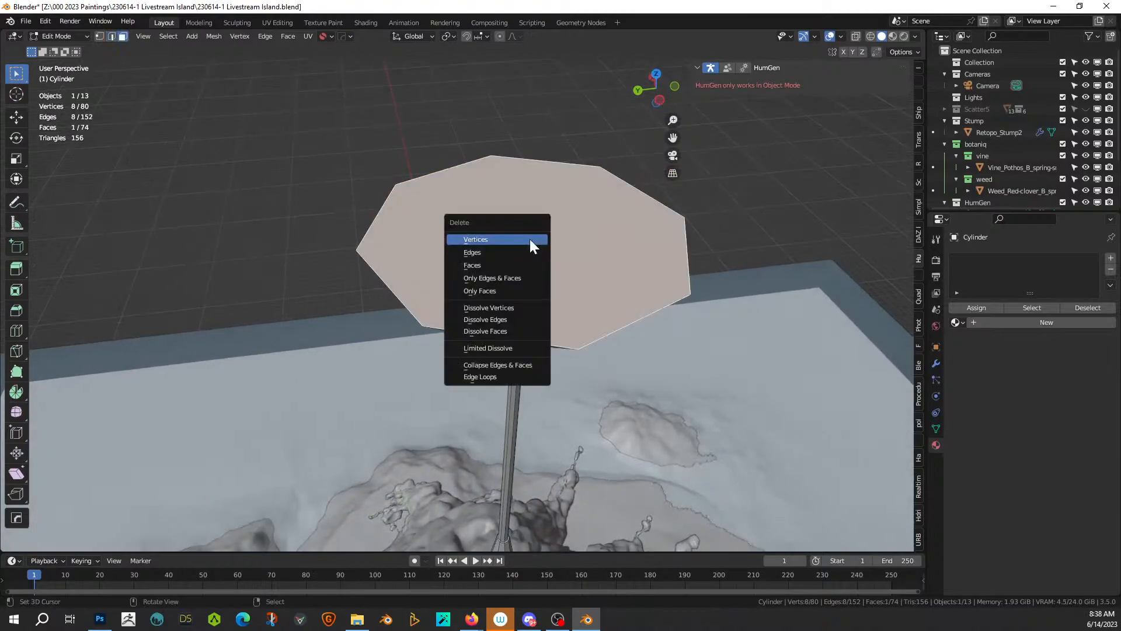
pyautogui.click(504, 262)
pyautogui.moveTo(503, 264); pyautogui.dragTo(492, 302, button='middle')
pyautogui.scroll(2, 492, 301)
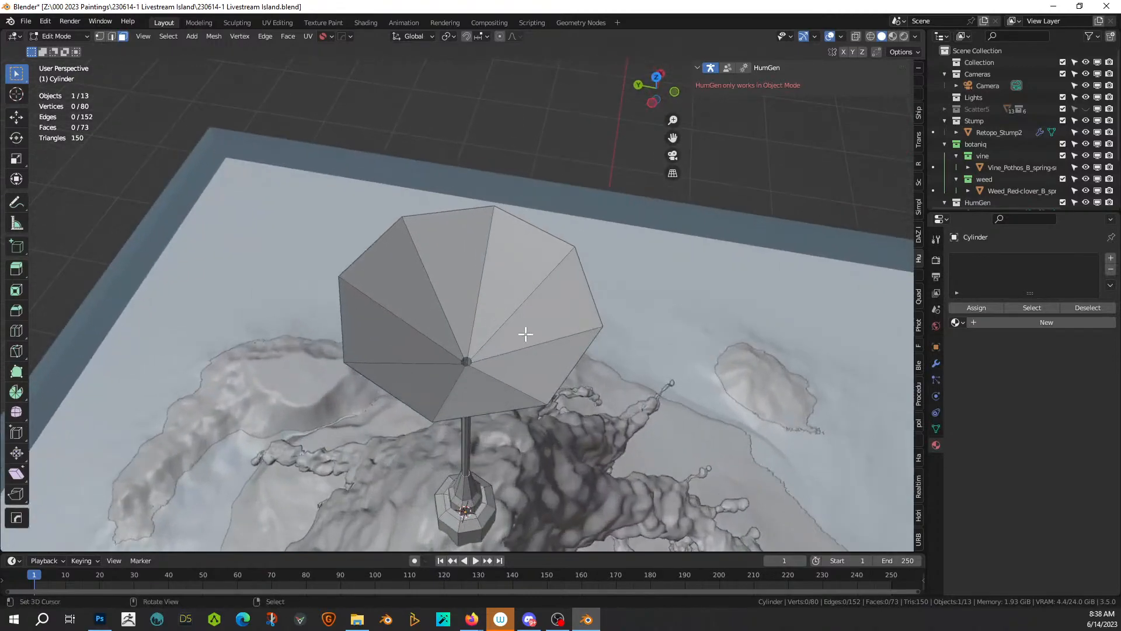
# Step: Fill the small hole at the cone's inner base with a face and extrude it upward about 2.34 m
pyautogui.press('Tab')
pyautogui.moveTo(560, 358); pyautogui.dragTo(573, 343, button='middle')
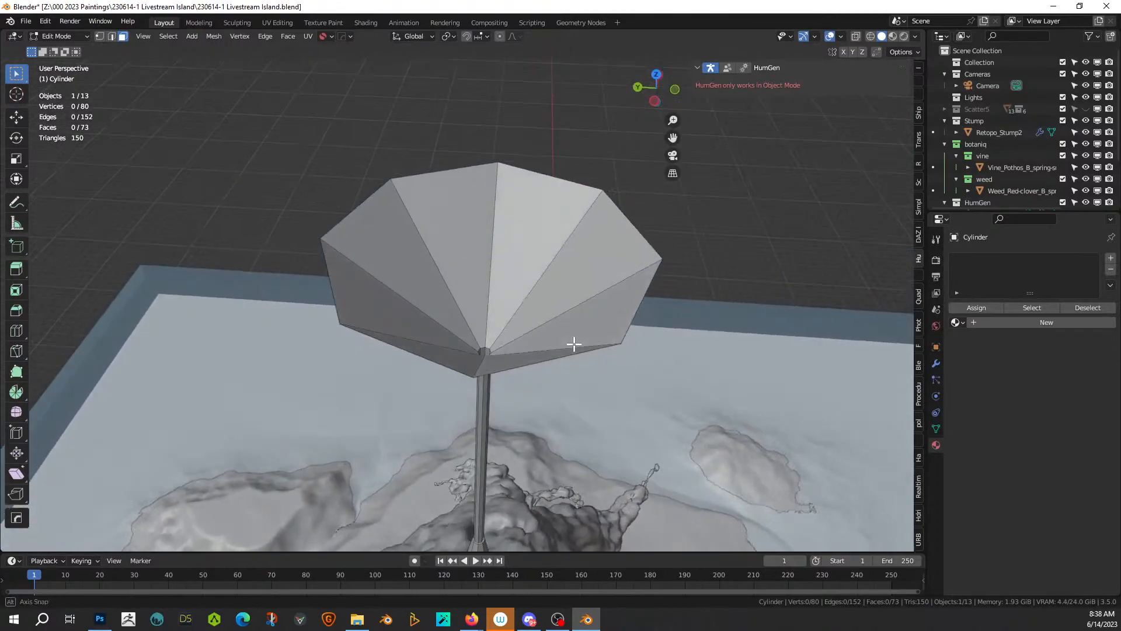
pyautogui.press('Tab')
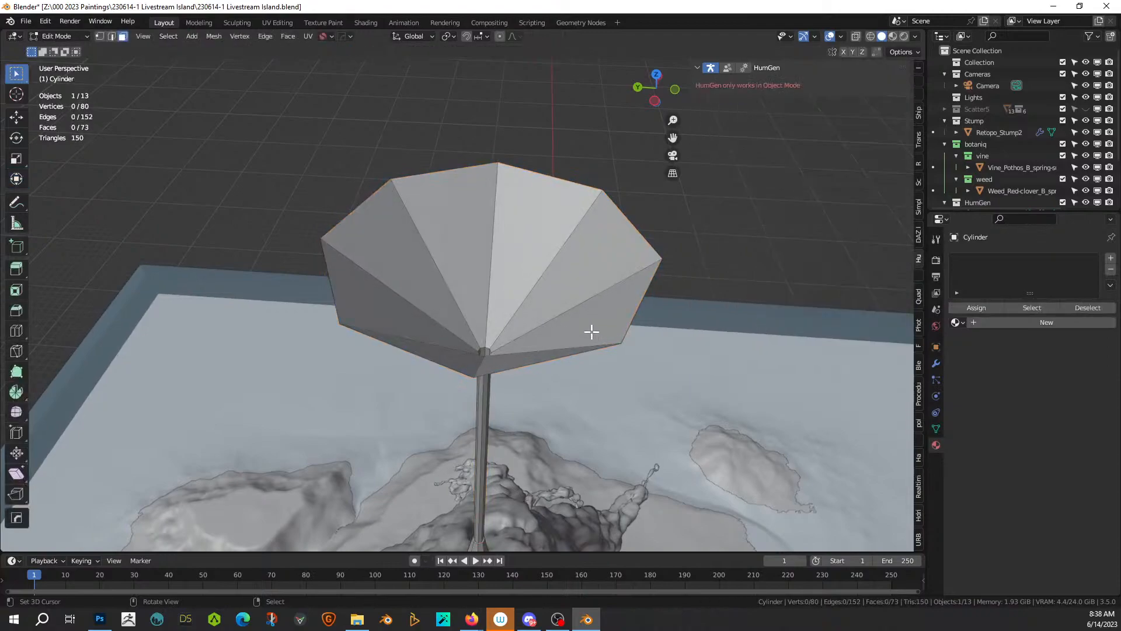
pyautogui.press('2')
pyautogui.scroll(3, 495, 368)
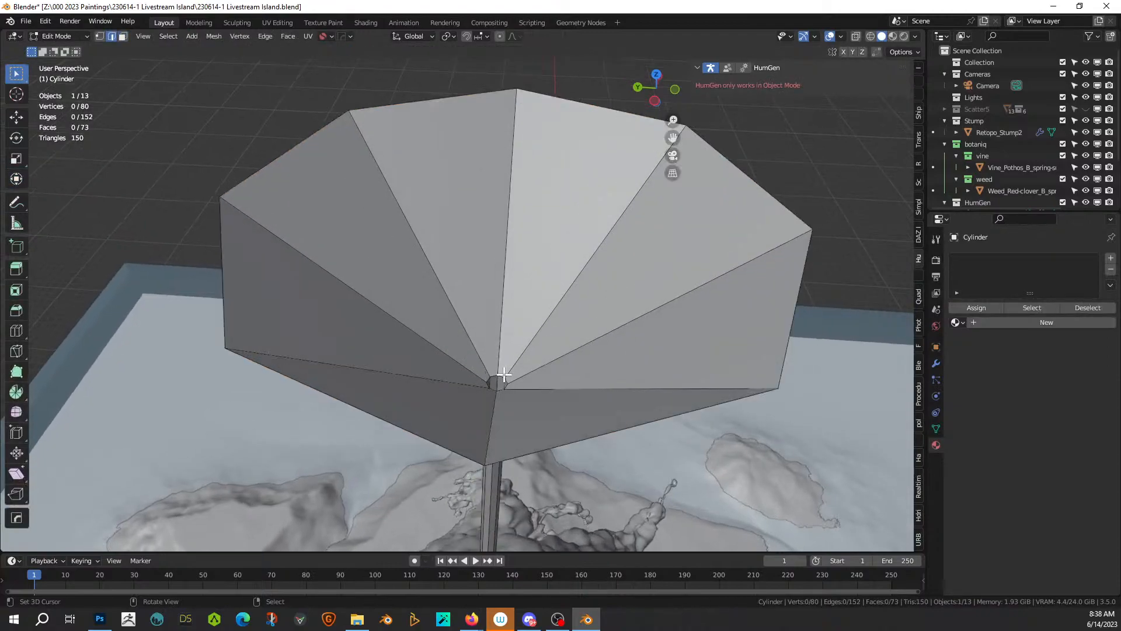
pyautogui.press('f')
pyautogui.press('e')
pyautogui.click(531, 198)
pyautogui.scroll(-8, 525, 213)
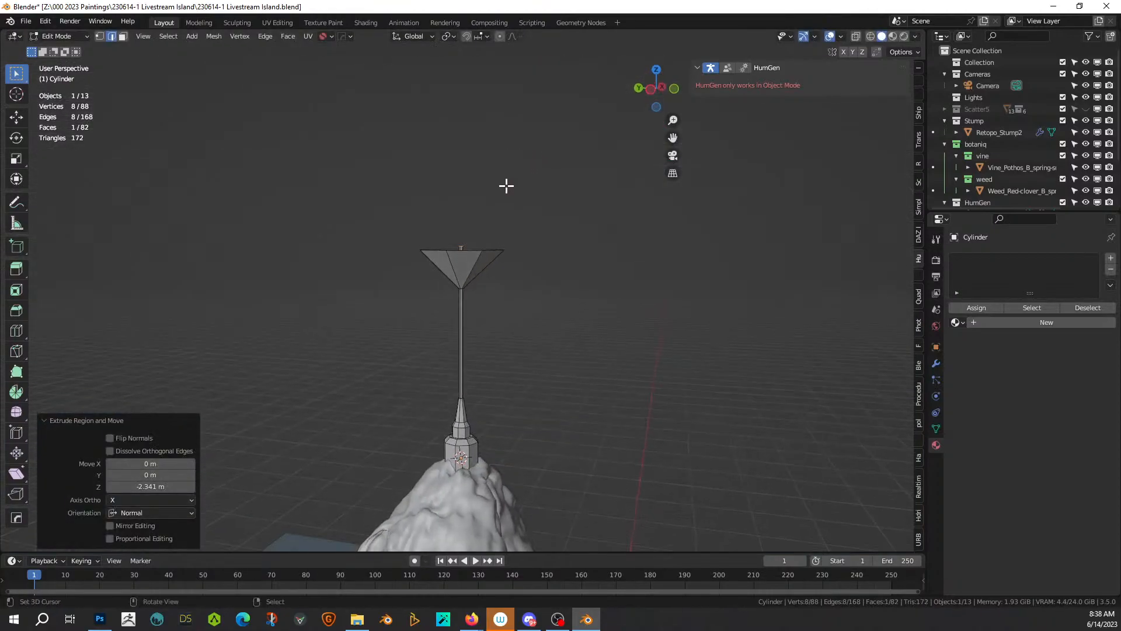
pyautogui.scroll(4, 495, 225)
pyautogui.scroll(-5, 519, 230)
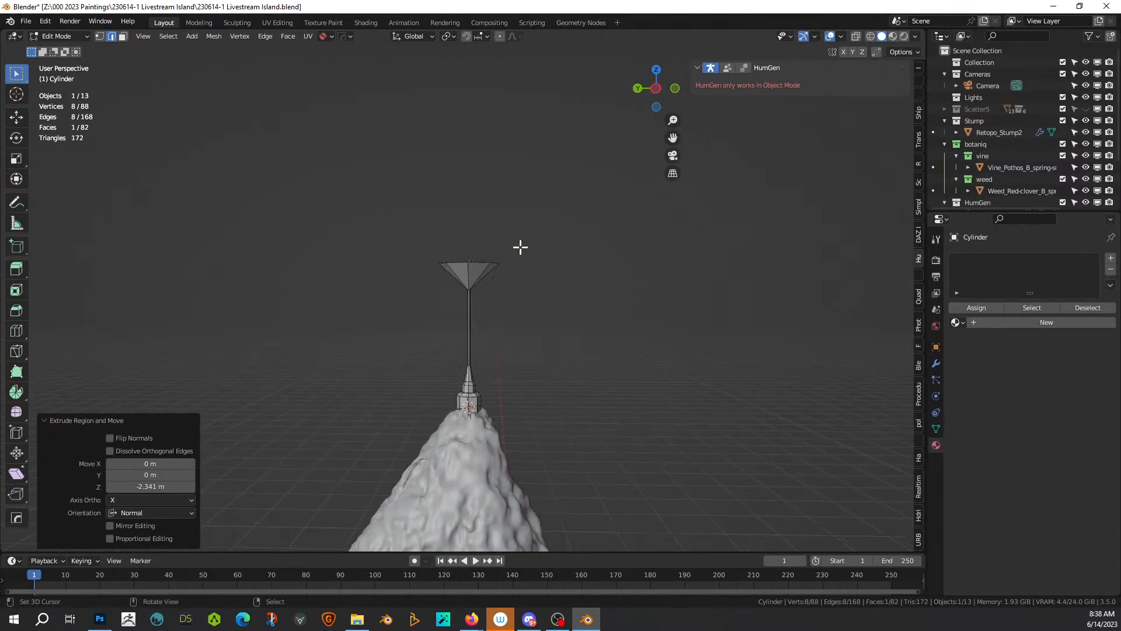
# Step: Add three evenly spaced loop cuts around the inverted cone without sliding them
pyautogui.moveTo(483, 278); pyautogui.dragTo(507, 320, button='middle')
pyautogui.scroll(10, 494, 270)
pyautogui.press('Tab')
pyautogui.press('Tab')
pyautogui.hotkey('ctrl', 'r')
pyautogui.scroll(2, 487, 328)
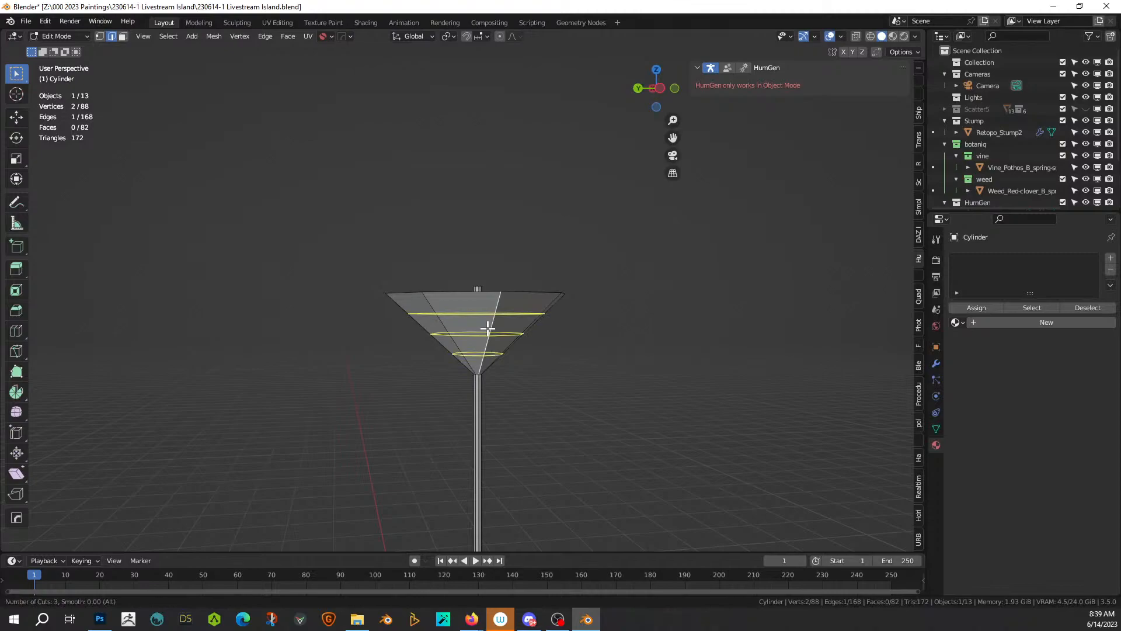
pyautogui.click(487, 328)
pyautogui.rightClick(487, 328)
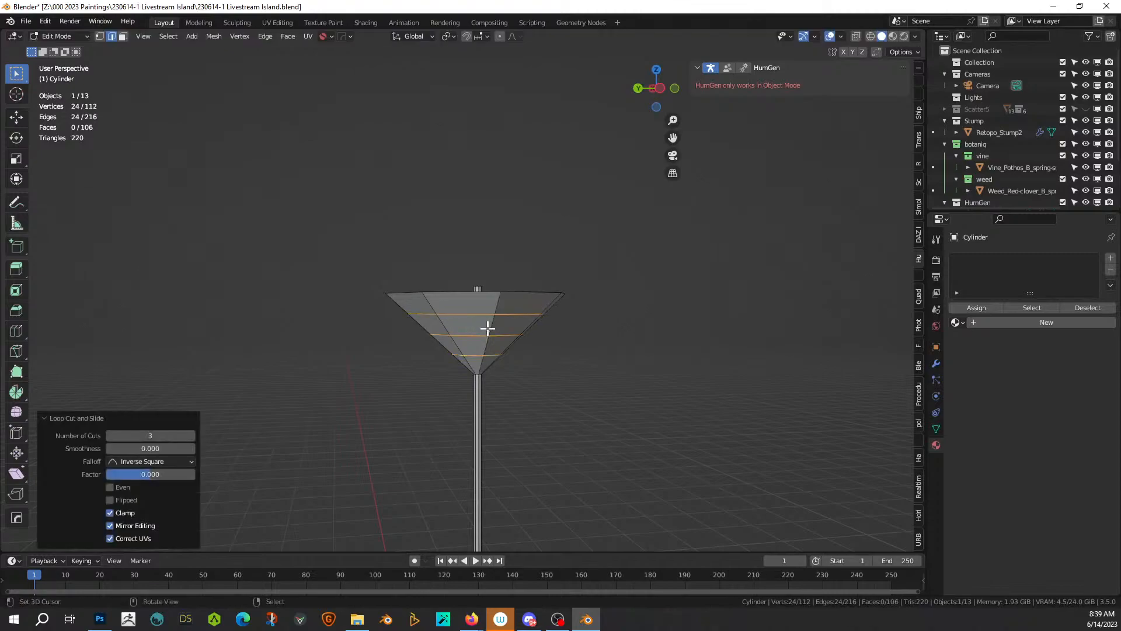
# Step: Select the face rings around the cone's middle, lower and upper bands
pyautogui.press('3')
pyautogui.click(486, 328)
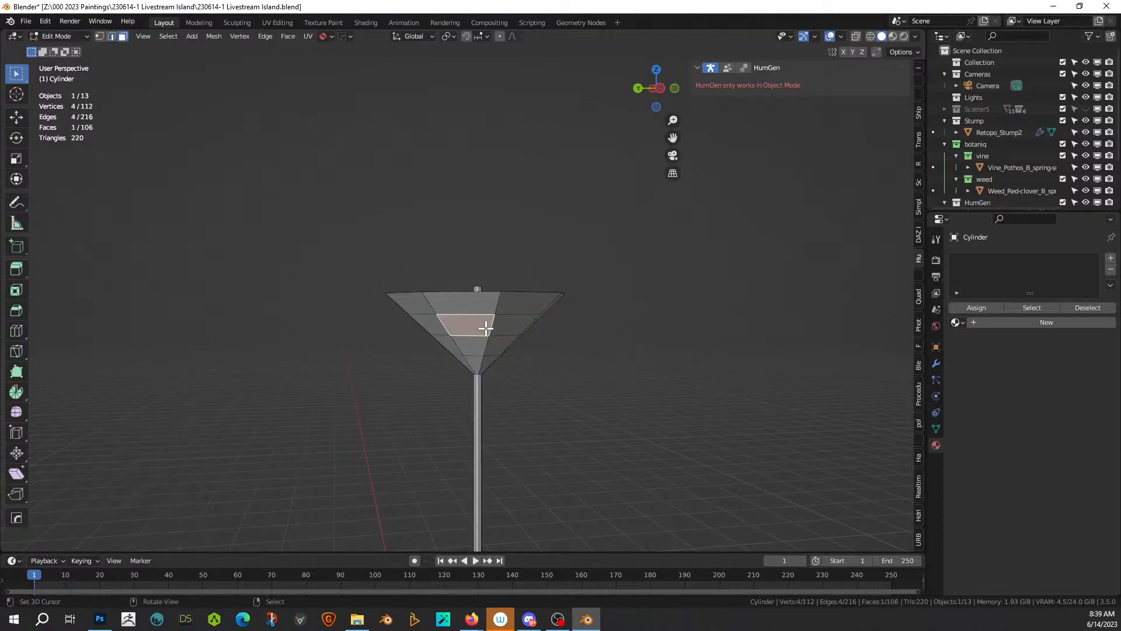
pyautogui.keyDown('alt'); pyautogui.click(491, 326); pyautogui.keyUp('alt')
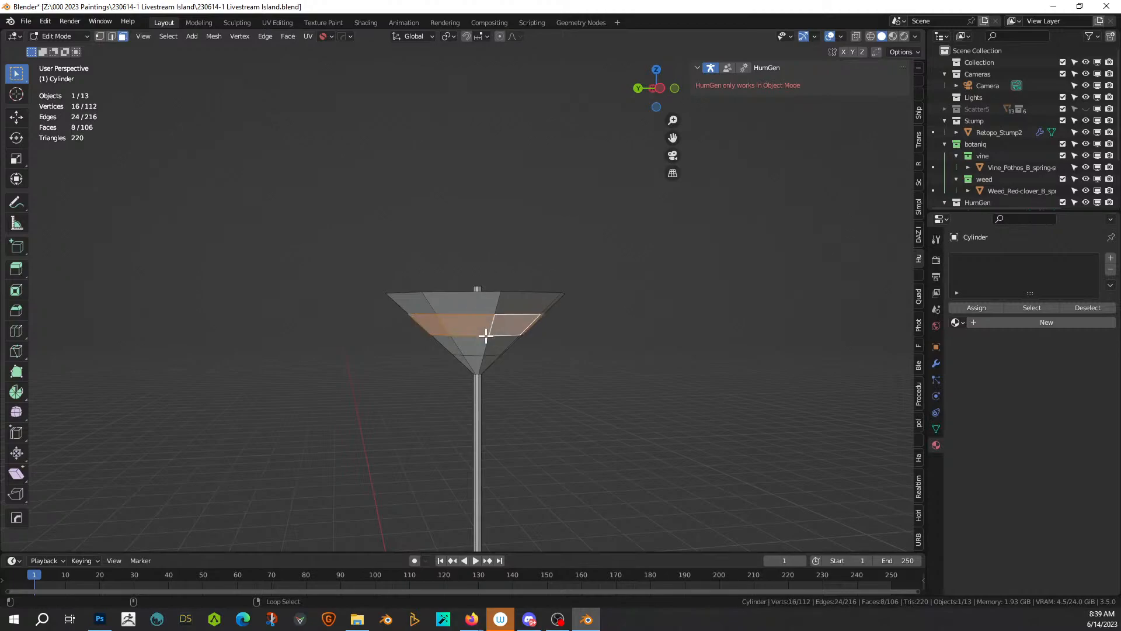
pyautogui.keyDown('alt'); pyautogui.keyDown('shift'); pyautogui.click(484, 350); pyautogui.keyUp('shift'); pyautogui.keyUp('alt')
pyautogui.keyDown('alt'); pyautogui.keyDown('shift'); pyautogui.click(496, 301); pyautogui.keyUp('shift'); pyautogui.keyUp('alt')
# Step: Apply Random Flow's Plate Insets to the selected cone faces with a subdivision of 2
pyautogui.moveTo(523, 331); pyautogui.dragTo(541, 360, button='middle')
pyautogui.press('Tab')
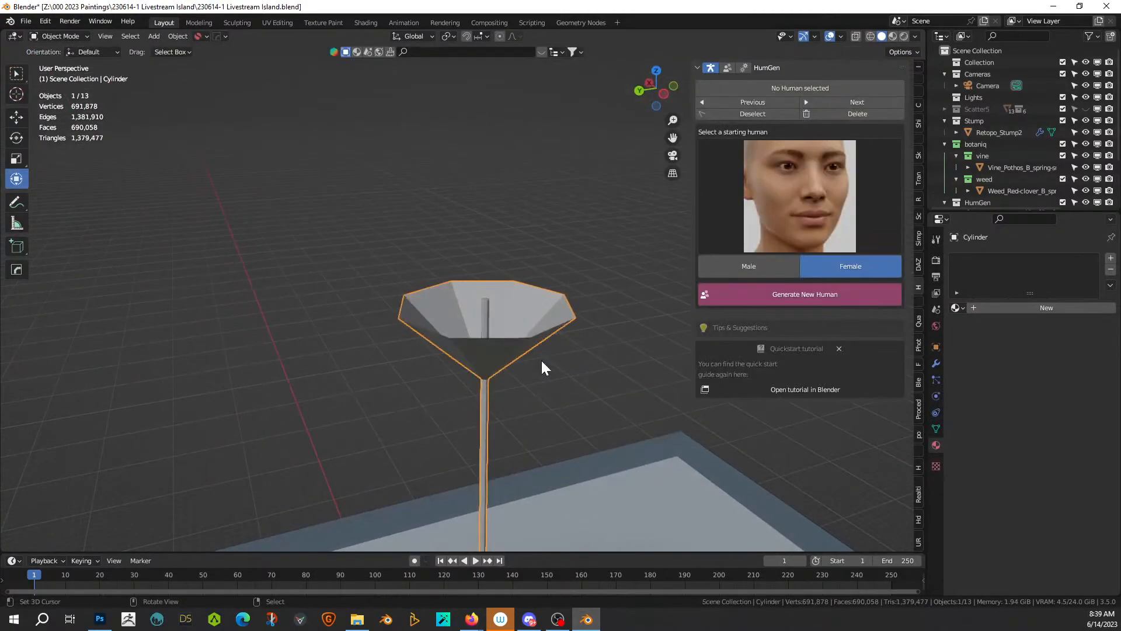
pyautogui.hotkey('shift', 'alt', 'q')
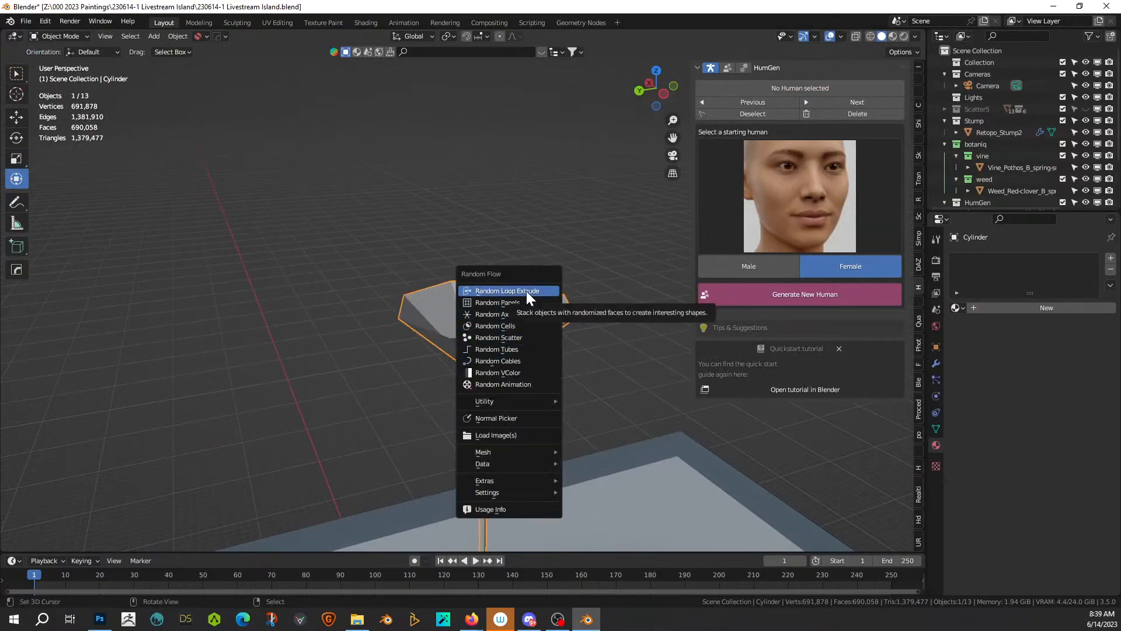
pyautogui.moveTo(548, 403)
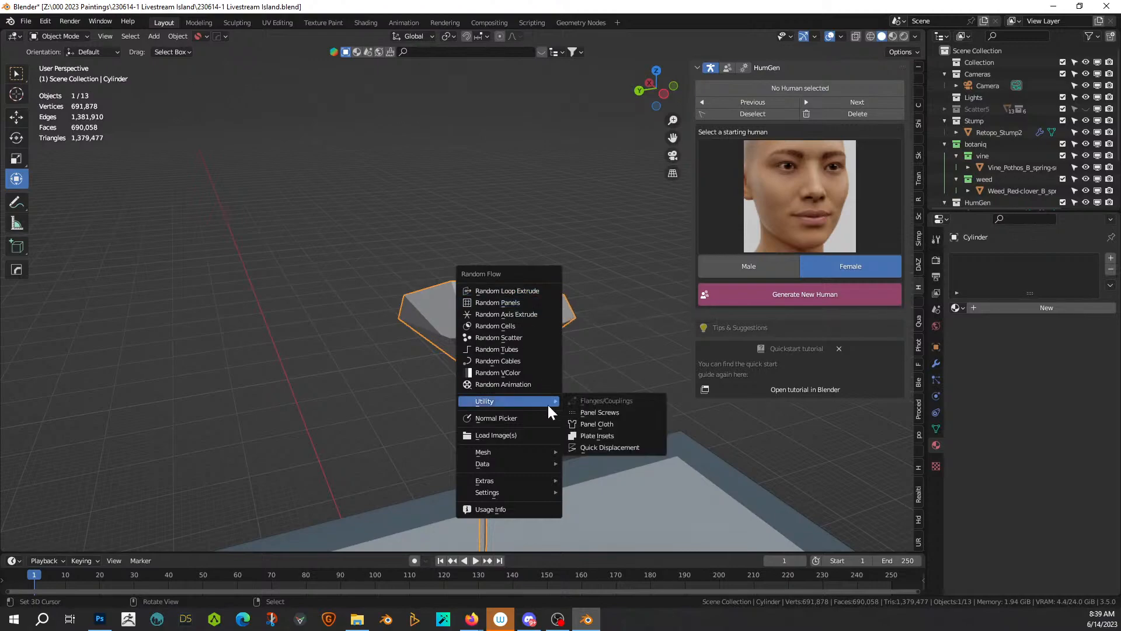
pyautogui.click(612, 435)
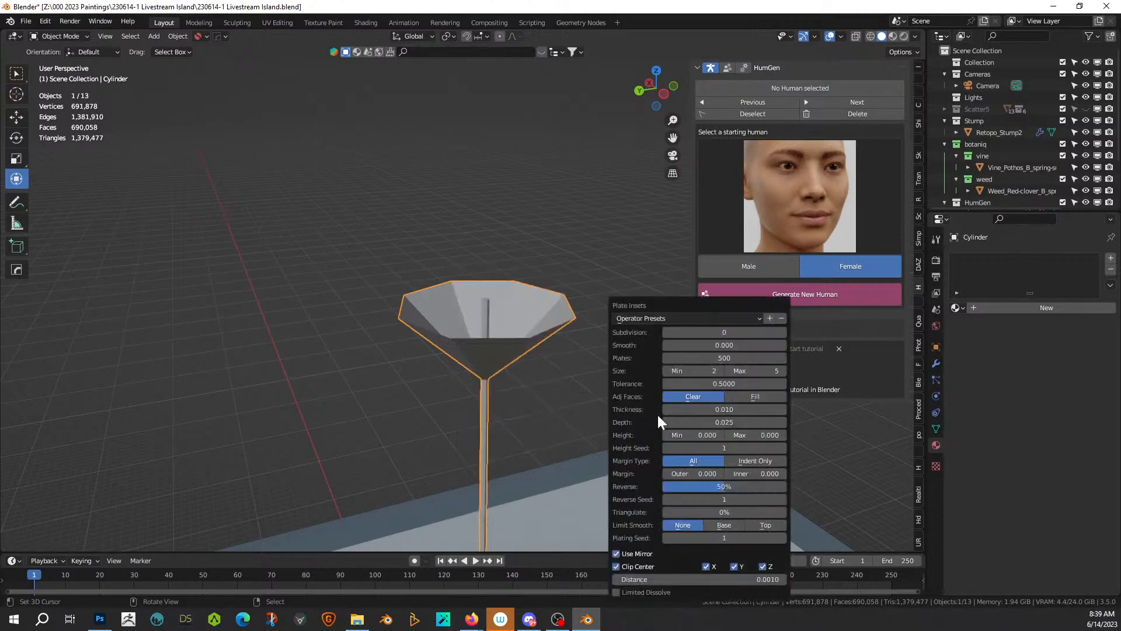
pyautogui.click(724, 331)
pyautogui.press('Return')
pyautogui.moveTo(496, 391); pyautogui.dragTo(492, 353, button='middle')
# Step: Adjust the Plate Insets to subdivision 3 and maximum plate size 4, and increase the plate depth
pyautogui.press('F9')
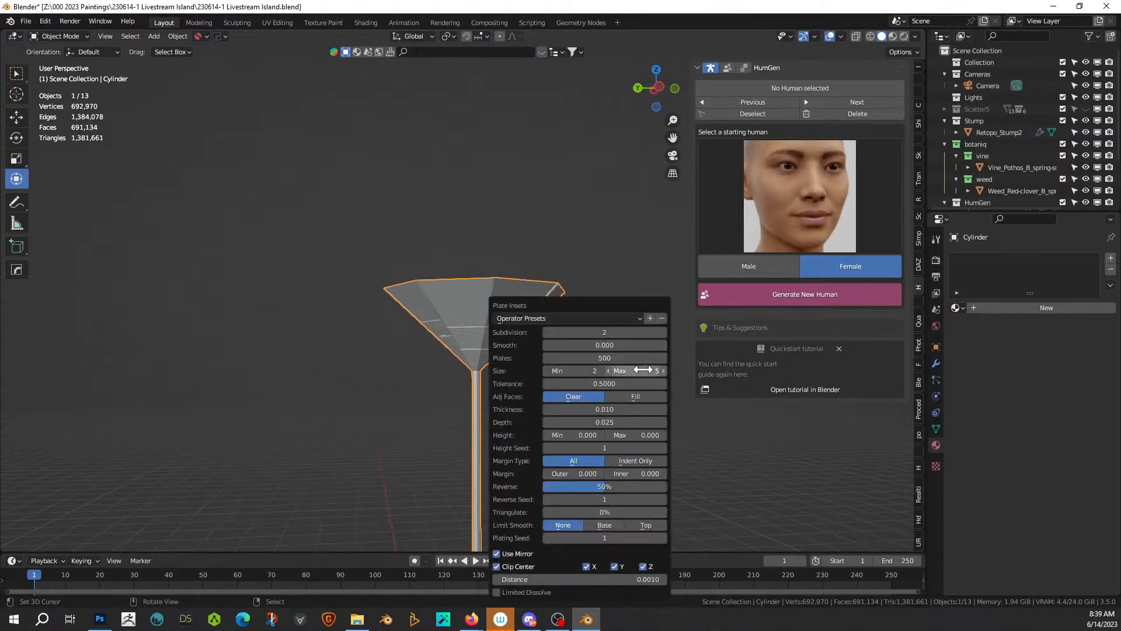
pyautogui.click(663, 332)
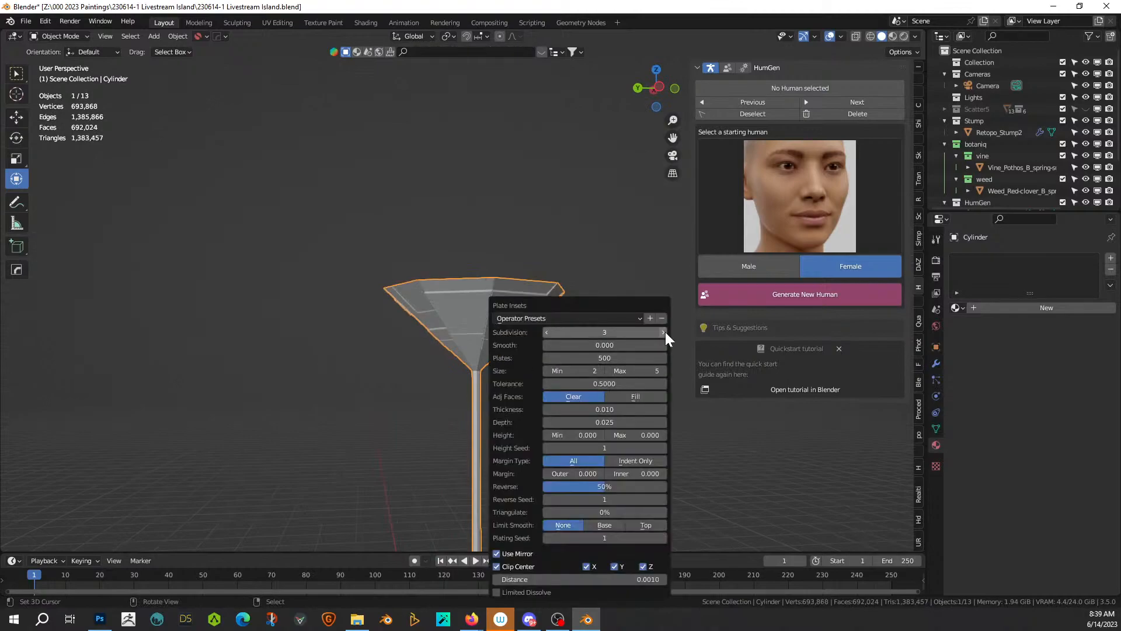
pyautogui.click(610, 371)
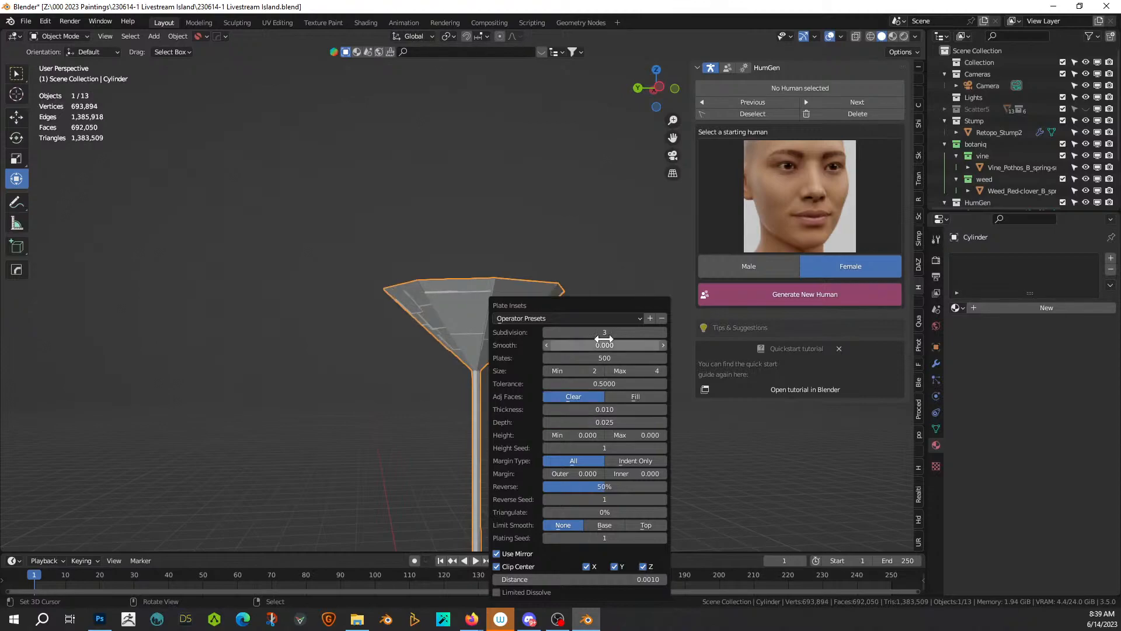
pyautogui.click(606, 421)
pyautogui.press('Return')
# Step: Select a pair of adjacent faces on each of the cone's eight sides near the pole and delete them to cut openings
pyautogui.moveTo(350, 268); pyautogui.dragTo(580, 351, button='middle')
pyautogui.scroll(1, 505, 350)
pyautogui.scroll(2, 449, 381)
pyautogui.press('Tab')
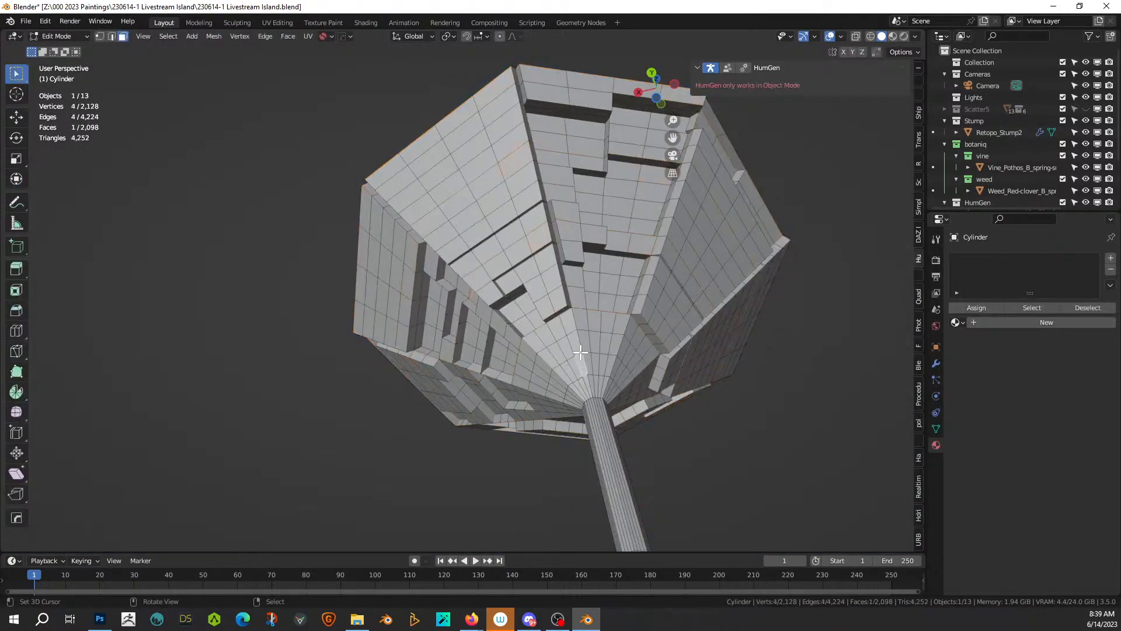
pyautogui.keyDown('alt'); pyautogui.click(581, 344); pyautogui.keyUp('alt')
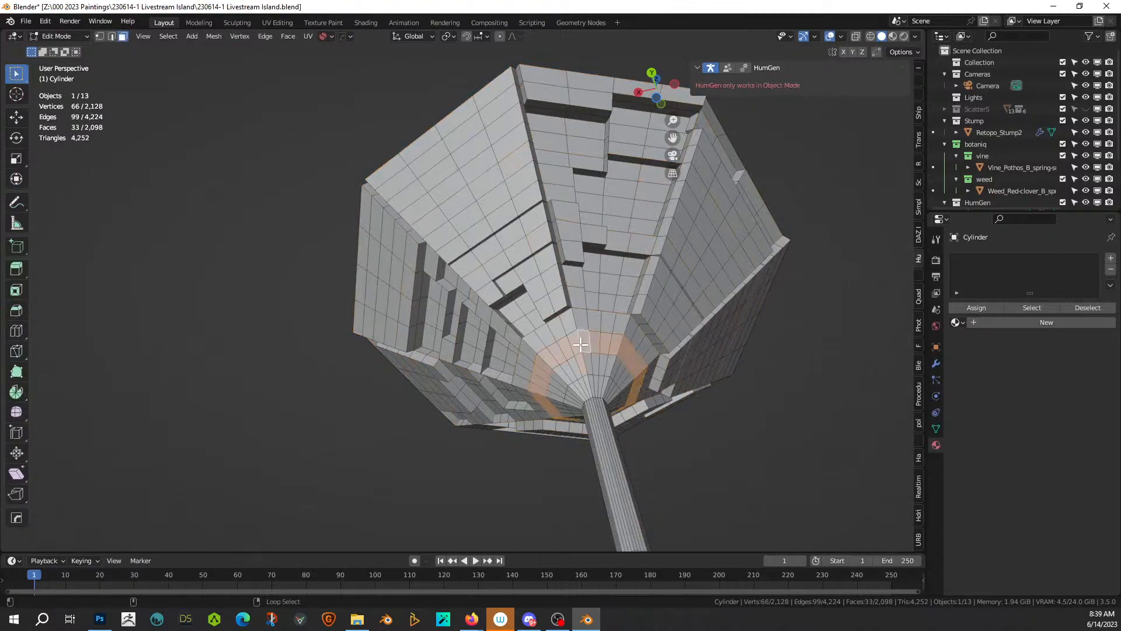
pyautogui.click(602, 346)
pyautogui.keyDown('shift'); pyautogui.click(600, 344); pyautogui.keyUp('shift')
pyautogui.moveTo(600, 344); pyautogui.dragTo(590, 321, button='middle')
pyautogui.keyDown('shift'); pyautogui.click(599, 290); pyautogui.keyUp('shift')
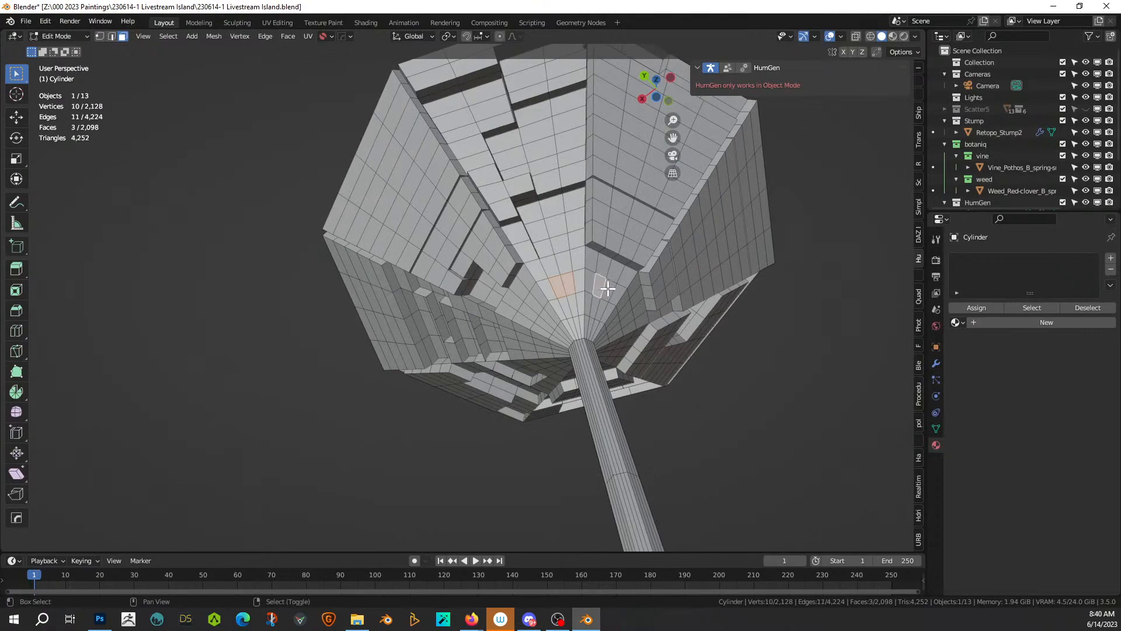
pyautogui.moveTo(601, 282); pyautogui.dragTo(538, 301, button='middle')
pyautogui.keyDown('shift'); pyautogui.click(508, 222); pyautogui.keyUp('shift')
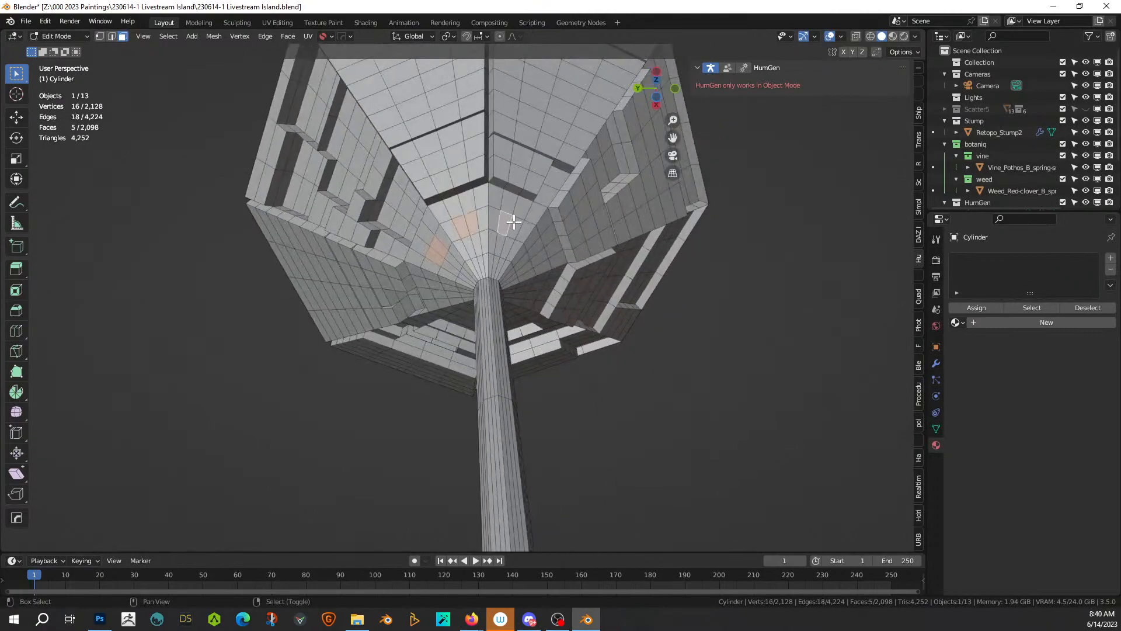
pyautogui.keyDown('shift'); pyautogui.click(542, 252); pyautogui.keyUp('shift')
pyautogui.moveTo(543, 255); pyautogui.dragTo(393, 399, button='middle')
pyautogui.keyDown('shift'); pyautogui.click(410, 314); pyautogui.keyUp('shift')
pyautogui.keyDown('shift'); pyautogui.click(410, 316); pyautogui.keyUp('shift')
pyautogui.keyDown('shift'); pyautogui.click(379, 366); pyautogui.keyUp('shift')
pyautogui.keyDown('shift'); pyautogui.click(384, 368); pyautogui.keyUp('shift')
pyautogui.keyDown('shift'); pyautogui.click(443, 429); pyautogui.keyUp('shift')
pyautogui.keyDown('shift'); pyautogui.click(453, 435); pyautogui.keyUp('shift')
pyautogui.keyDown('shift'); pyautogui.click(465, 455); pyautogui.keyUp('shift')
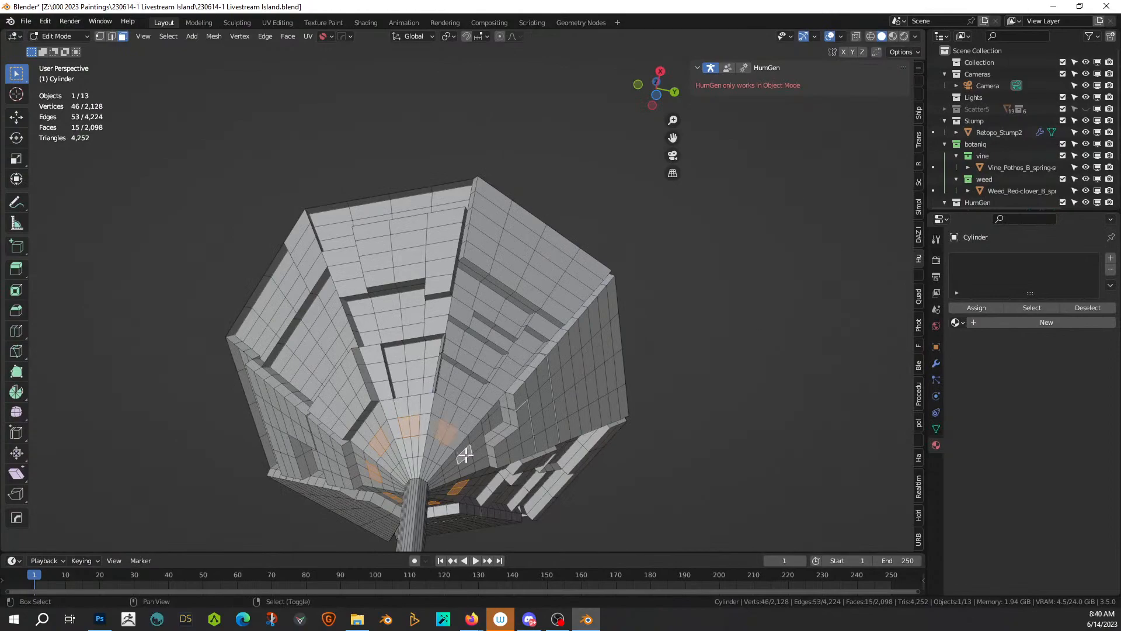
pyautogui.press('x')
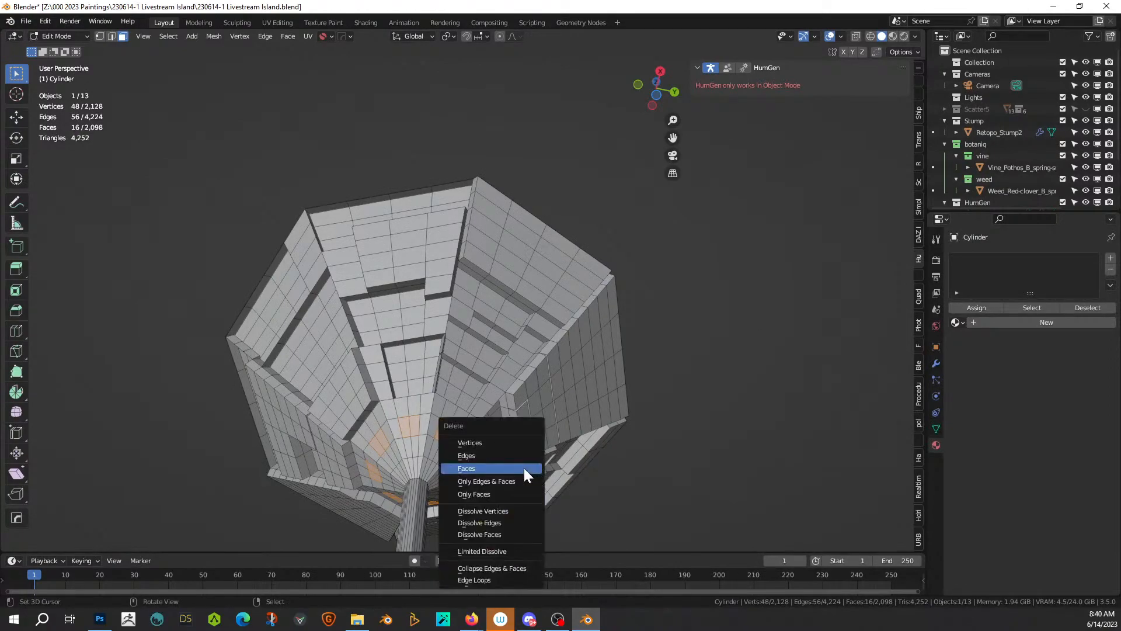
pyautogui.click(523, 468)
pyautogui.moveTo(524, 468); pyautogui.dragTo(638, 510, button='middle')
pyautogui.scroll(-2, 591, 488)
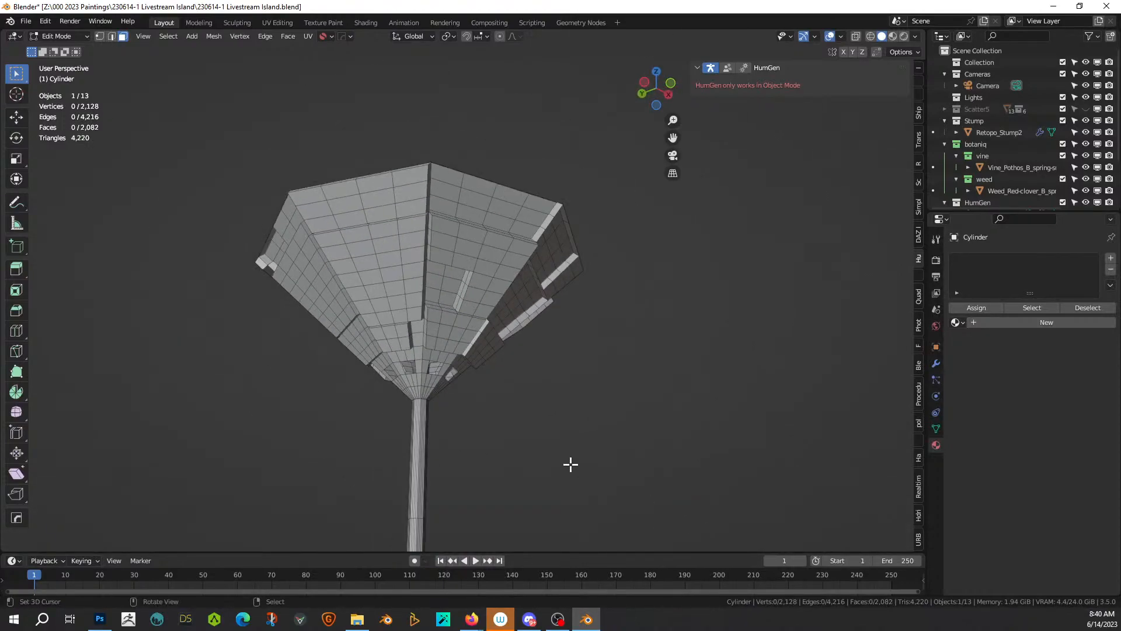
# Step: Select the face rings around the pole along its full length from the cone down to the spire
pyautogui.moveTo(578, 474); pyautogui.dragTo(558, 26, button='middle')
pyautogui.scroll(4, 583, 524)
pyautogui.keyDown('shift'); pyautogui.moveTo(533, 275); pyautogui.dragTo(531, 44, button='middle'); pyautogui.keyUp('shift')
pyautogui.moveTo(487, 151); pyautogui.dragTo(508, 233, button='middle')
pyautogui.scroll(-4, 477, 65)
pyautogui.scroll(4, 495, 193)
pyautogui.scroll(-3, 502, 282)
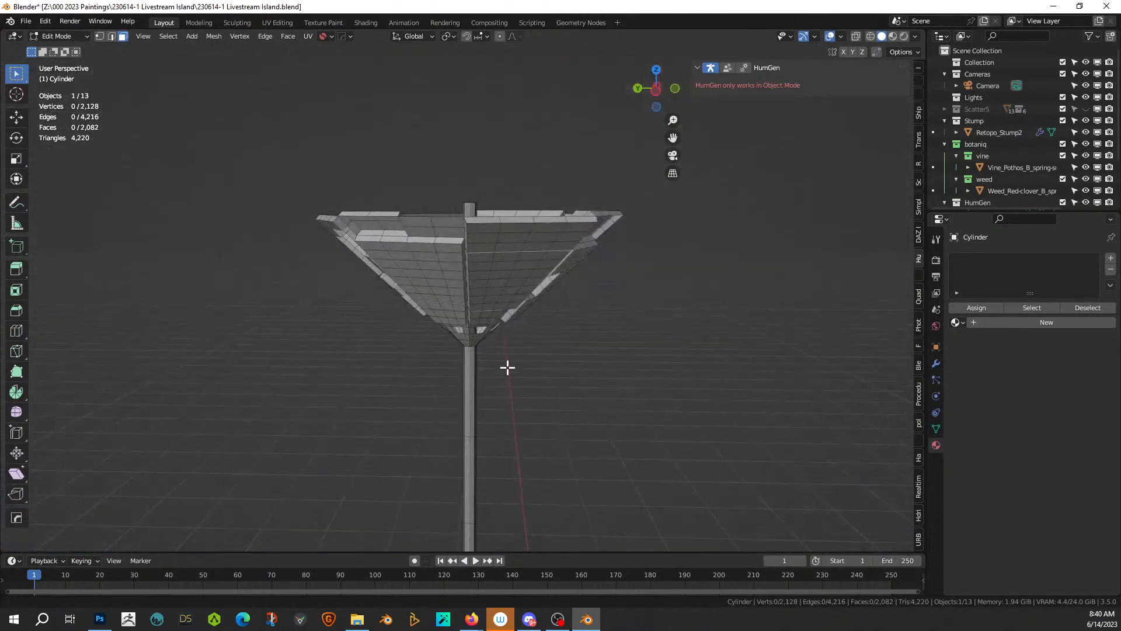
pyautogui.keyDown('shift'); pyautogui.moveTo(508, 376); pyautogui.dragTo(506, 237, button='middle'); pyautogui.keyUp('shift')
pyautogui.keyDown('alt'); pyautogui.click(466, 251); pyautogui.keyUp('alt')
pyautogui.keyDown('alt'); pyautogui.keyDown('shift'); pyautogui.click(467, 362); pyautogui.keyUp('shift'); pyautogui.keyUp('alt')
pyautogui.keyDown('alt'); pyautogui.keyDown('shift'); pyautogui.click(463, 408); pyautogui.keyUp('shift'); pyautogui.keyUp('alt')
pyautogui.keyDown('shift'); pyautogui.moveTo(508, 362); pyautogui.dragTo(527, 247, button='middle'); pyautogui.keyUp('shift')
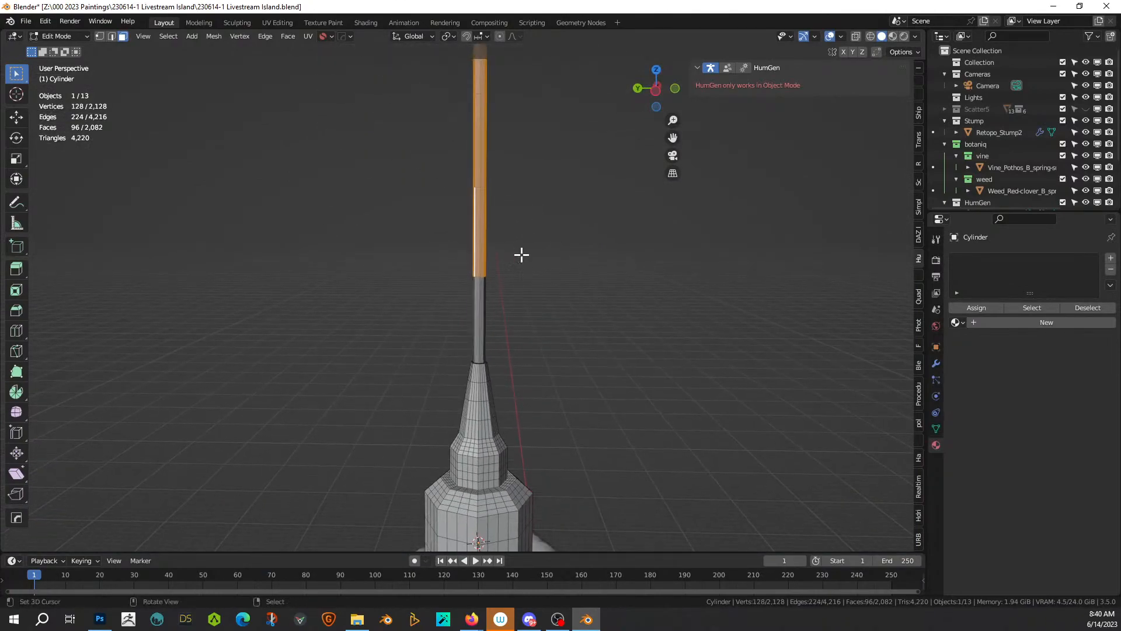
pyautogui.keyDown('alt'); pyautogui.keyDown('shift'); pyautogui.click(480, 310); pyautogui.keyUp('shift'); pyautogui.keyUp('alt')
pyautogui.keyDown('shift'); pyautogui.moveTo(540, 298); pyautogui.dragTo(547, 391, button='middle'); pyautogui.keyUp('shift')
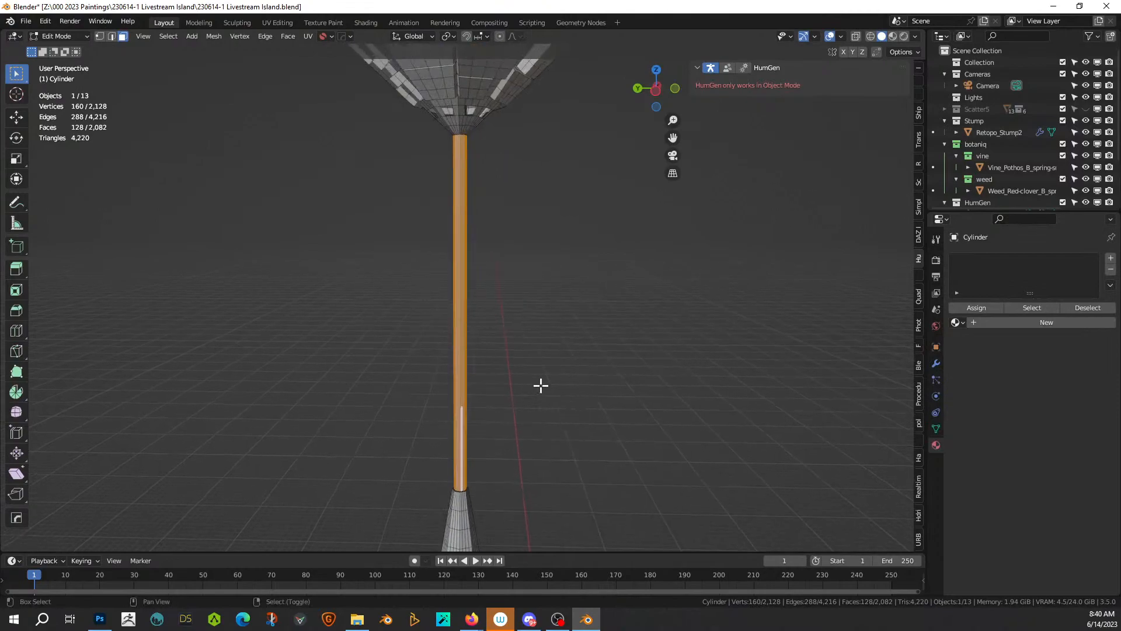
# Step: Apply Random Loop Extrude to the selected pole faces with loops 1 to 3 enabled, Loop From Source off and 1 subdivision cut
pyautogui.press('Tab')
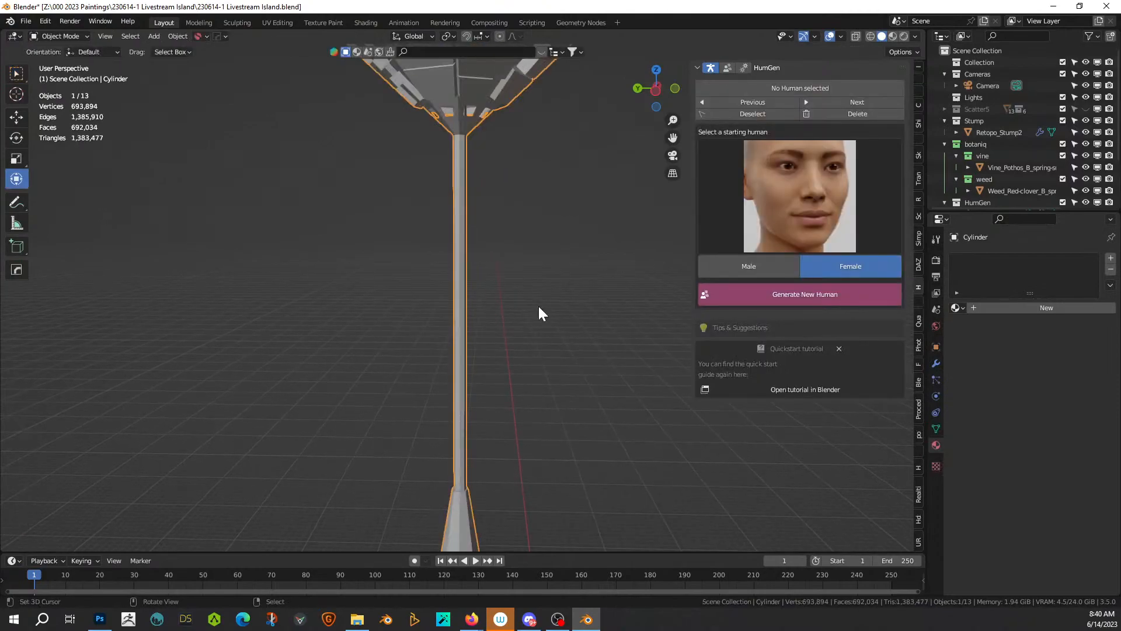
pyautogui.hotkey('shift', 'alt', 'f')
pyautogui.click(534, 196)
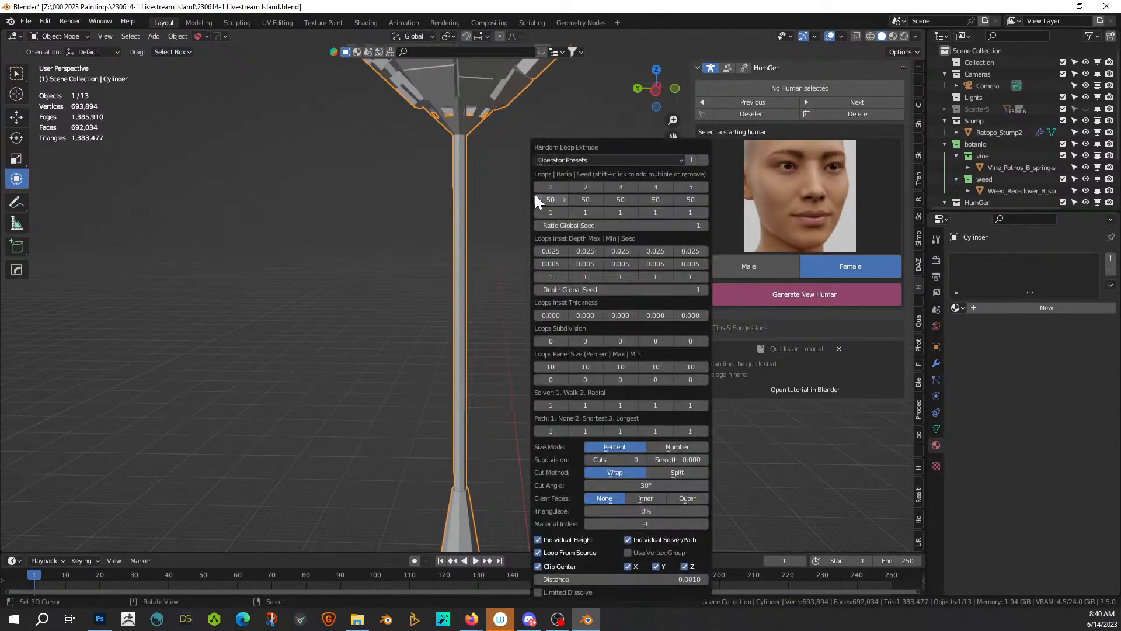
pyautogui.click(556, 185)
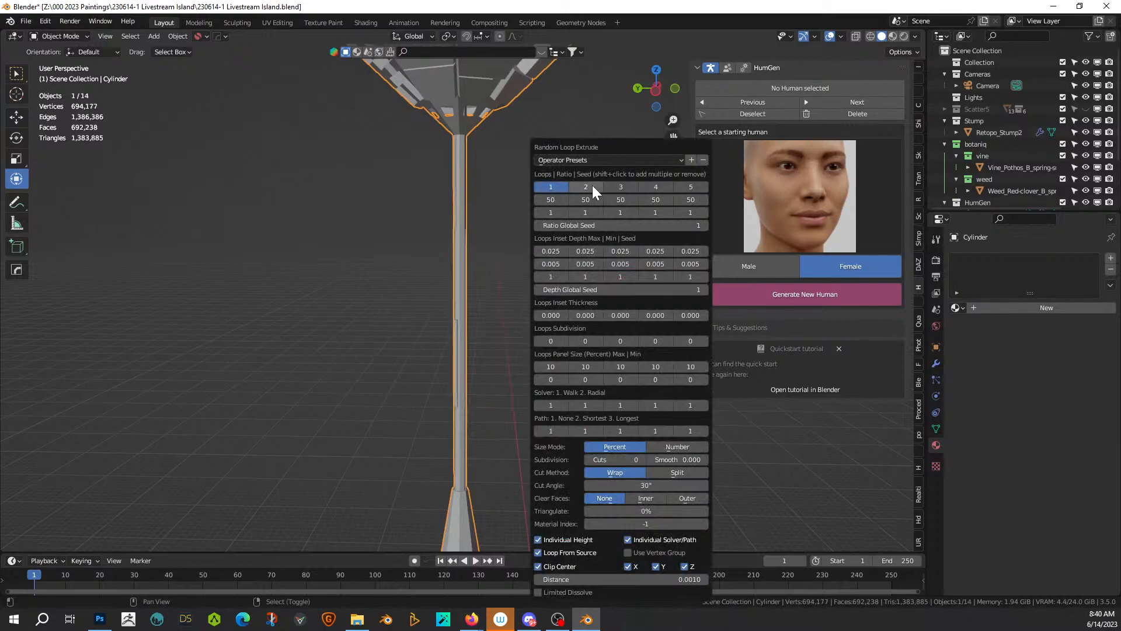
pyautogui.keyDown('shift'); pyautogui.click(591, 186); pyautogui.keyUp('shift')
pyautogui.keyDown('shift'); pyautogui.click(618, 187); pyautogui.keyUp('shift')
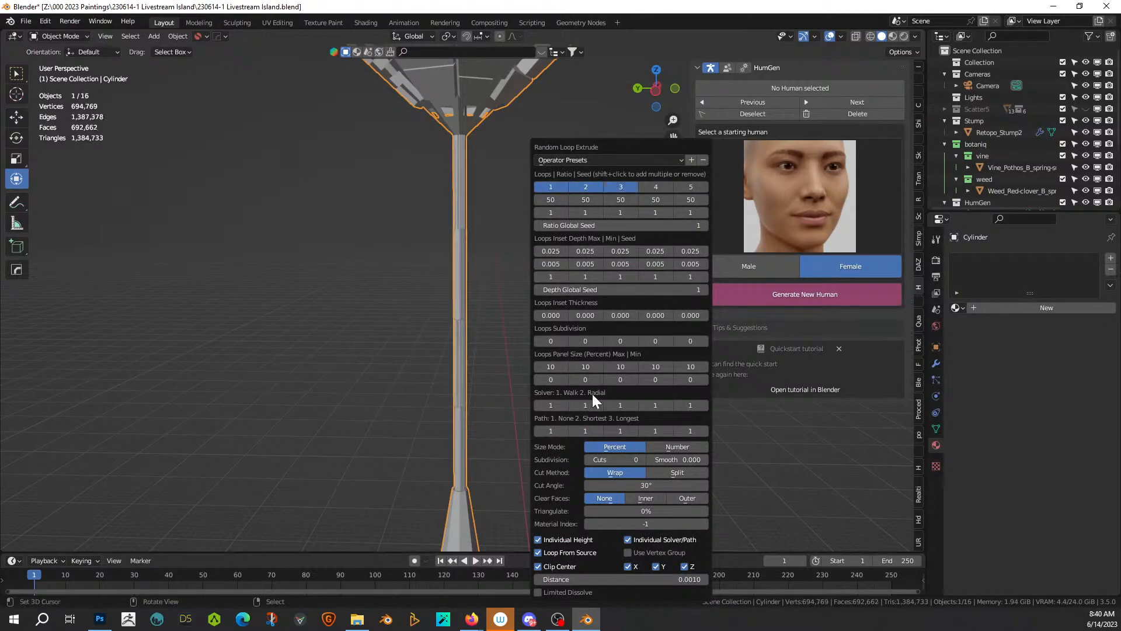
pyautogui.click(538, 552)
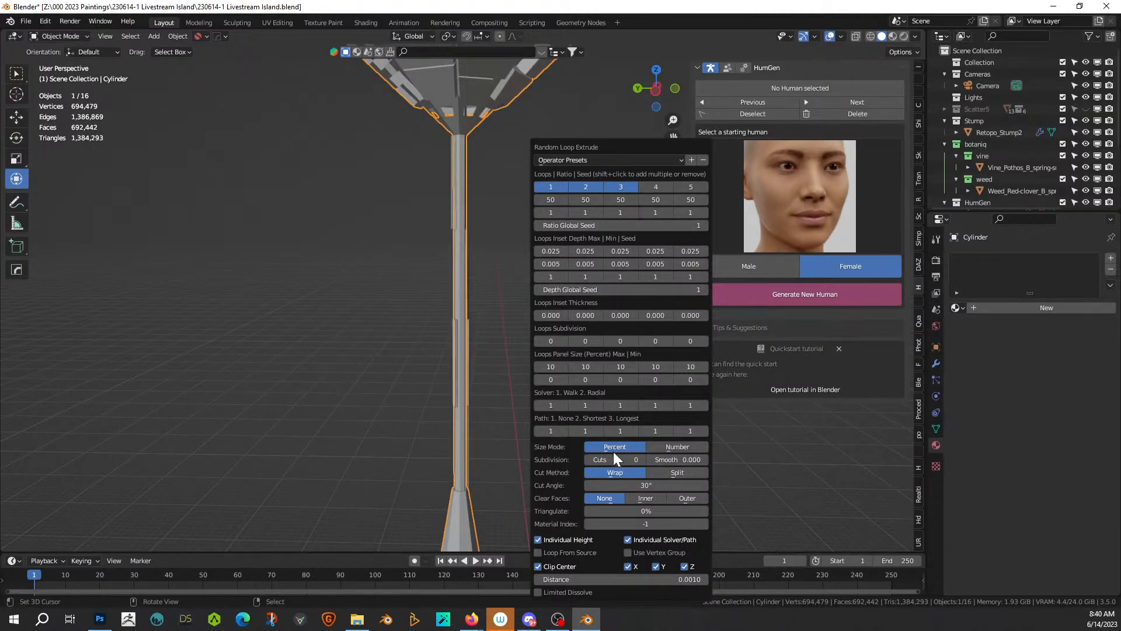
pyautogui.click(640, 459)
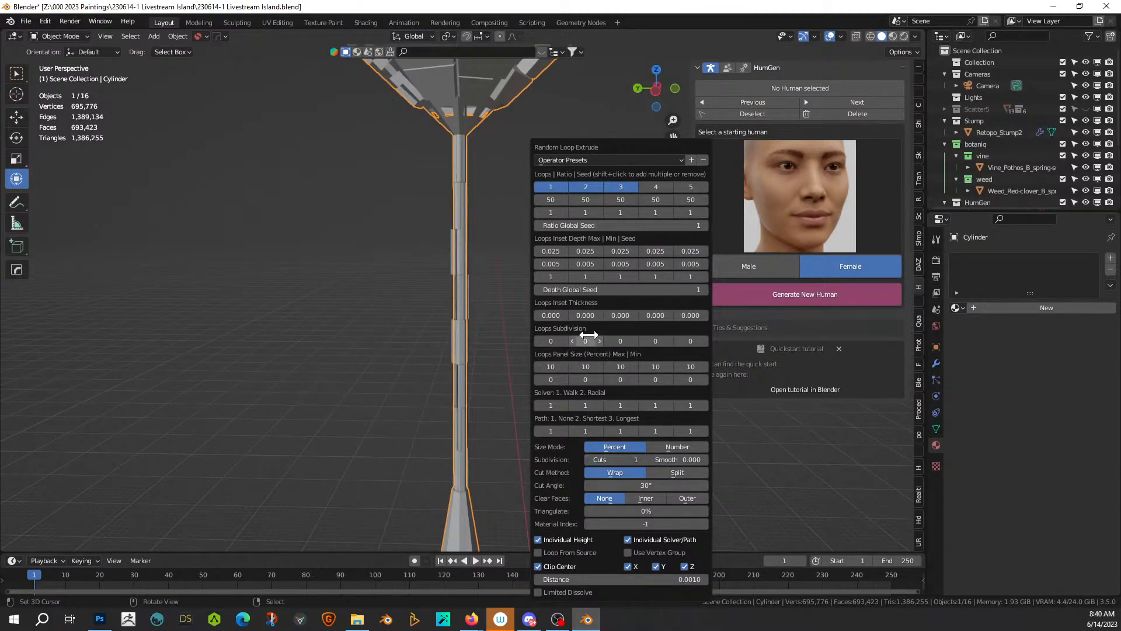
# Step: Set the maximum inset depths of the first three extrude loops to 0.2, 0.1 and 0.05
pyautogui.click(551, 251)
pyautogui.press('BackSpace')
pyautogui.write('.2')
pyautogui.press('Return')
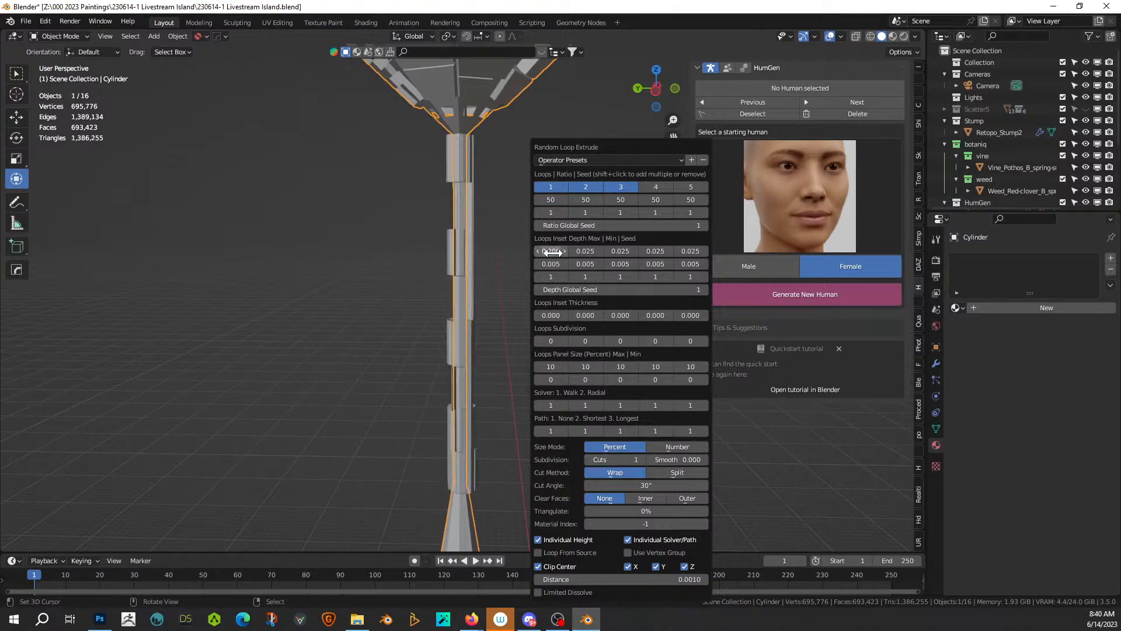
pyautogui.click(578, 251)
pyautogui.press('BackSpace')
pyautogui.write('.2')
pyautogui.press('Return')
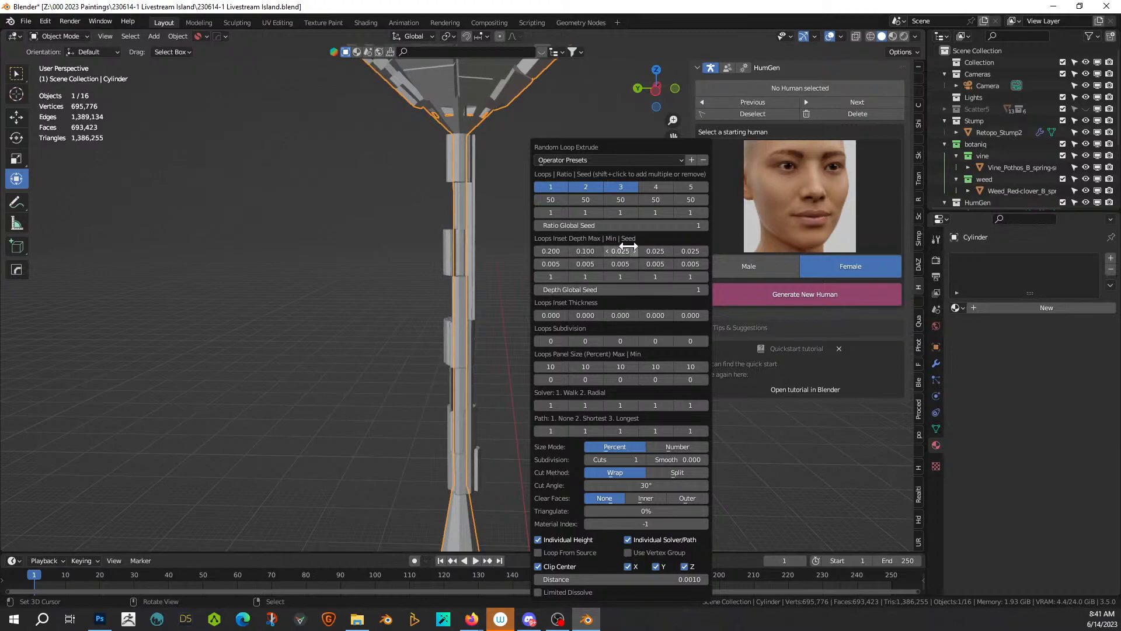
pyautogui.click(619, 252)
pyautogui.write('.05')
pyautogui.press('Return')
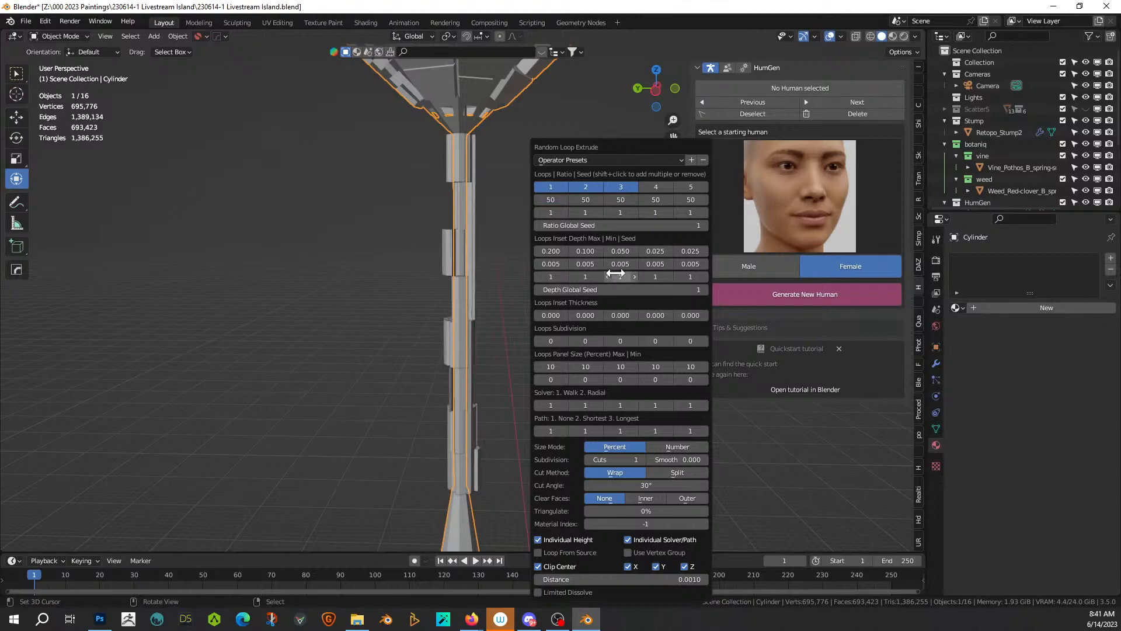
# Step: Set the loops subdivision to 1 for the first loop and 2 for the second, raise the third, and deselect everything
pyautogui.click(564, 341)
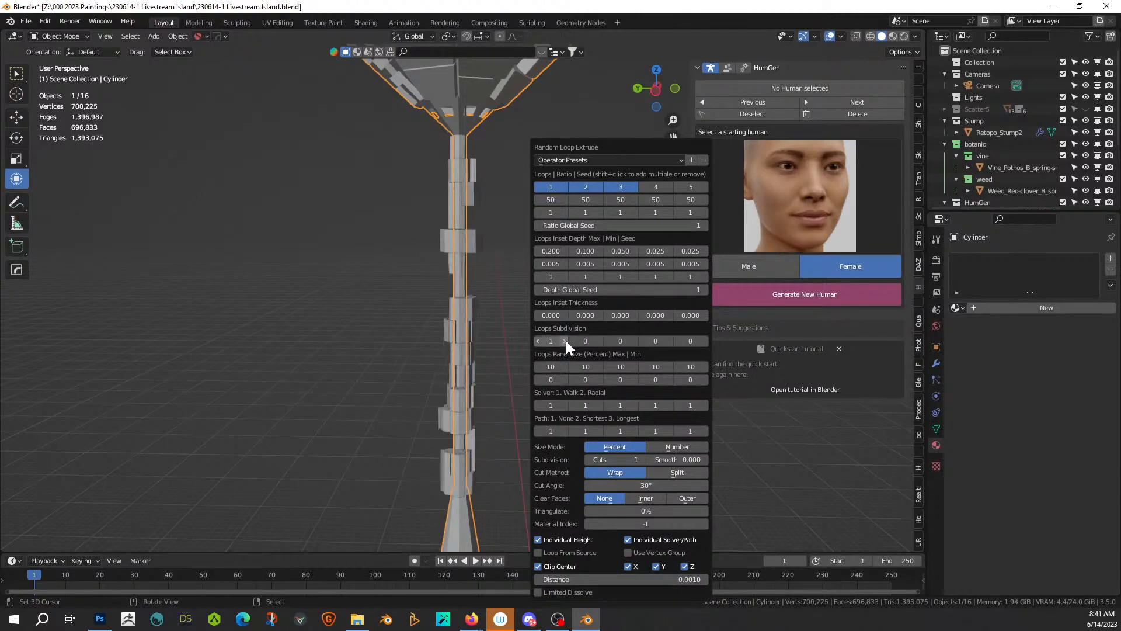
pyautogui.click(599, 341)
pyautogui.click(598, 341)
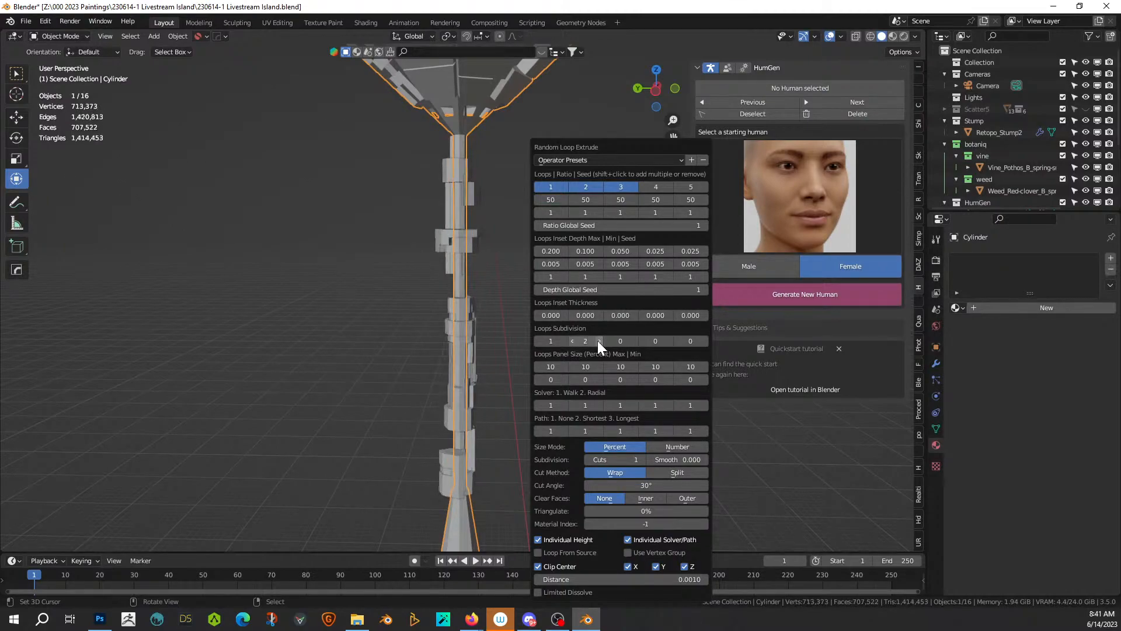
pyautogui.click(635, 340)
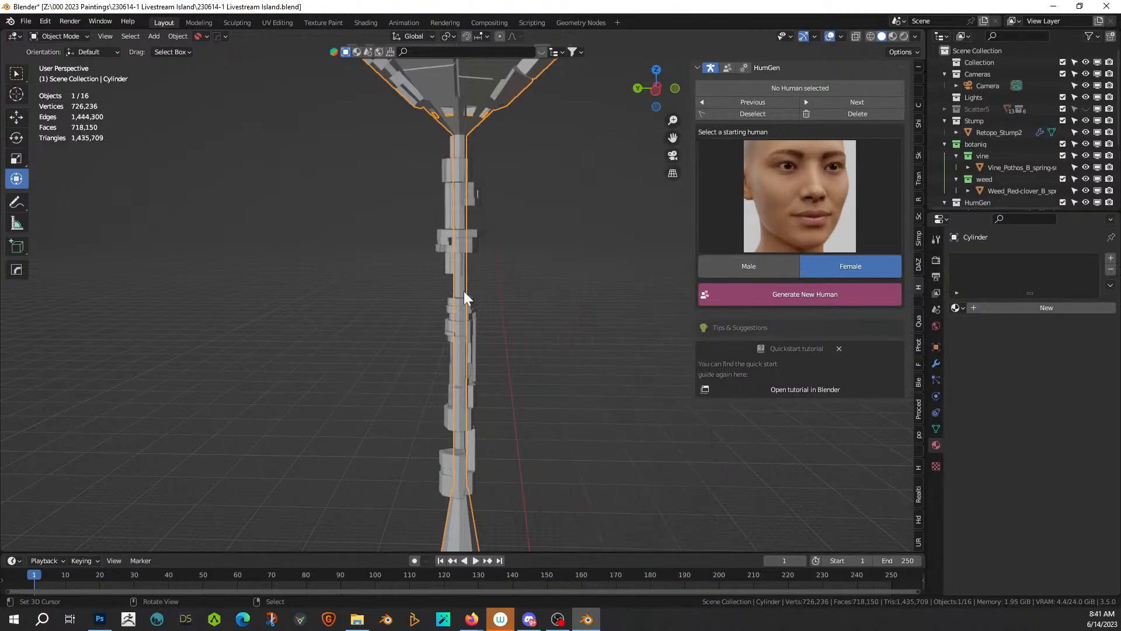
pyautogui.hotkey('alt', 'a')
# Step: Select all face rings of the spire's tapered neck and the narrow collar below it, down to the wide base
pyautogui.moveTo(478, 335); pyautogui.dragTo(675, 296, button='middle')
pyautogui.scroll(6, 612, 343)
pyautogui.moveTo(593, 337); pyautogui.dragTo(366, 284, button='middle')
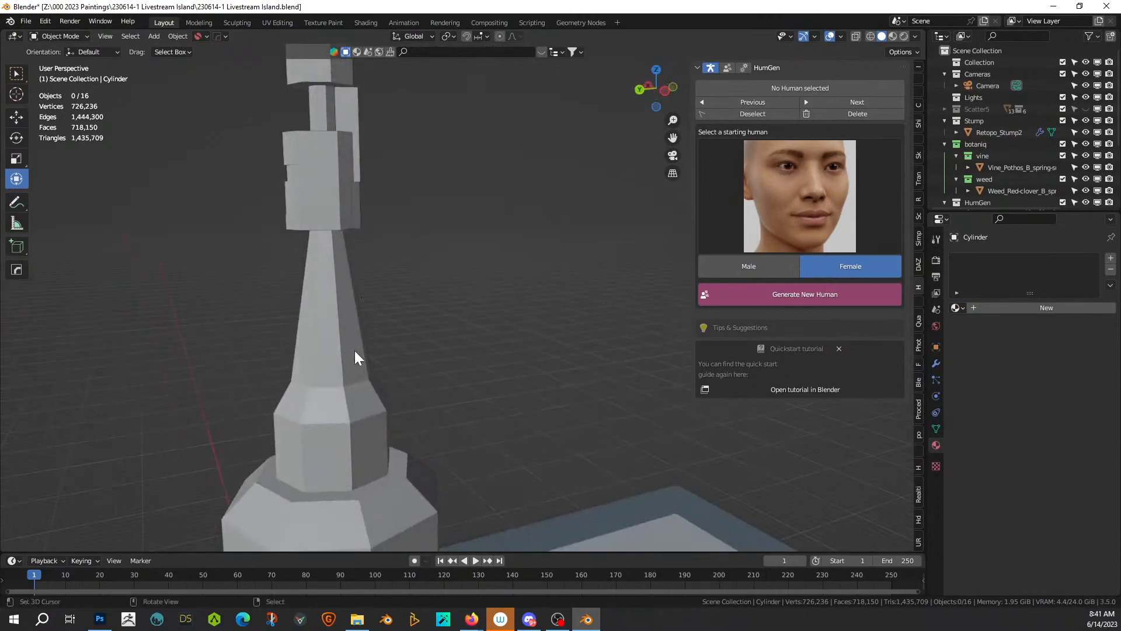
pyautogui.press('Tab')
pyautogui.click(343, 362)
pyautogui.hotkey('alt', 'a')
pyautogui.keyDown('alt'); pyautogui.click(327, 259); pyautogui.keyUp('alt')
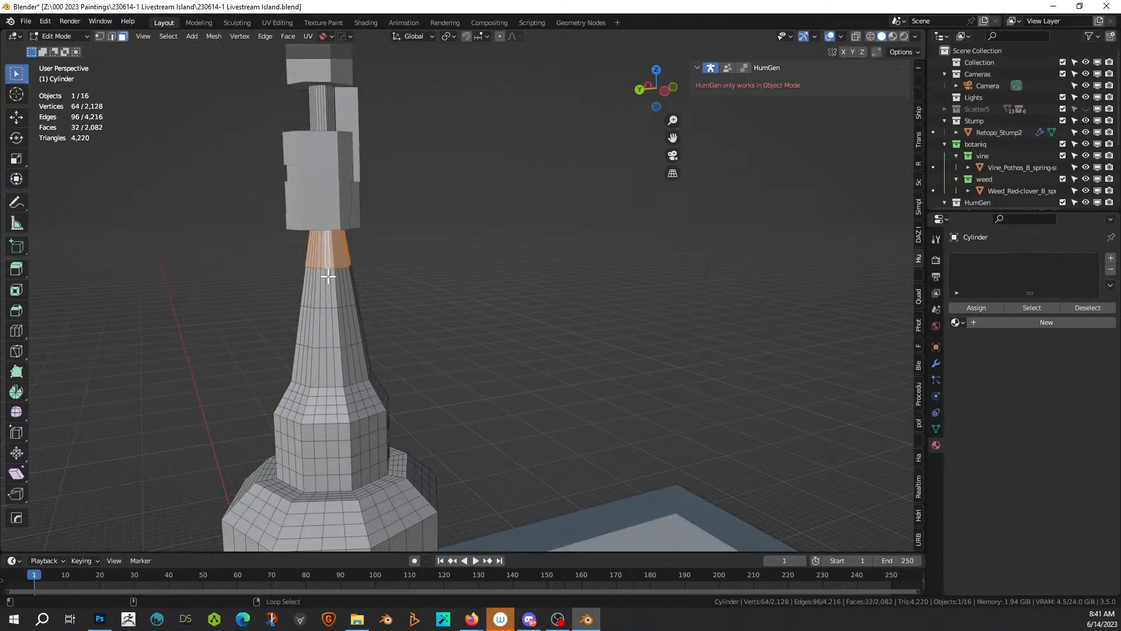
pyautogui.keyDown('alt'); pyautogui.keyDown('shift'); pyautogui.click(329, 292); pyautogui.keyUp('shift'); pyautogui.keyUp('alt')
pyautogui.keyDown('alt'); pyautogui.keyDown('shift'); pyautogui.click(331, 324); pyautogui.keyUp('shift'); pyautogui.keyUp('alt')
pyautogui.keyDown('alt'); pyautogui.keyDown('shift'); pyautogui.click(337, 365); pyautogui.keyUp('shift'); pyautogui.keyUp('alt')
pyautogui.keyDown('alt'); pyautogui.keyDown('shift'); pyautogui.click(338, 408); pyautogui.keyUp('shift'); pyautogui.keyUp('alt')
pyautogui.keyDown('alt'); pyautogui.keyDown('shift'); pyautogui.click(345, 391); pyautogui.keyUp('shift'); pyautogui.keyUp('alt')
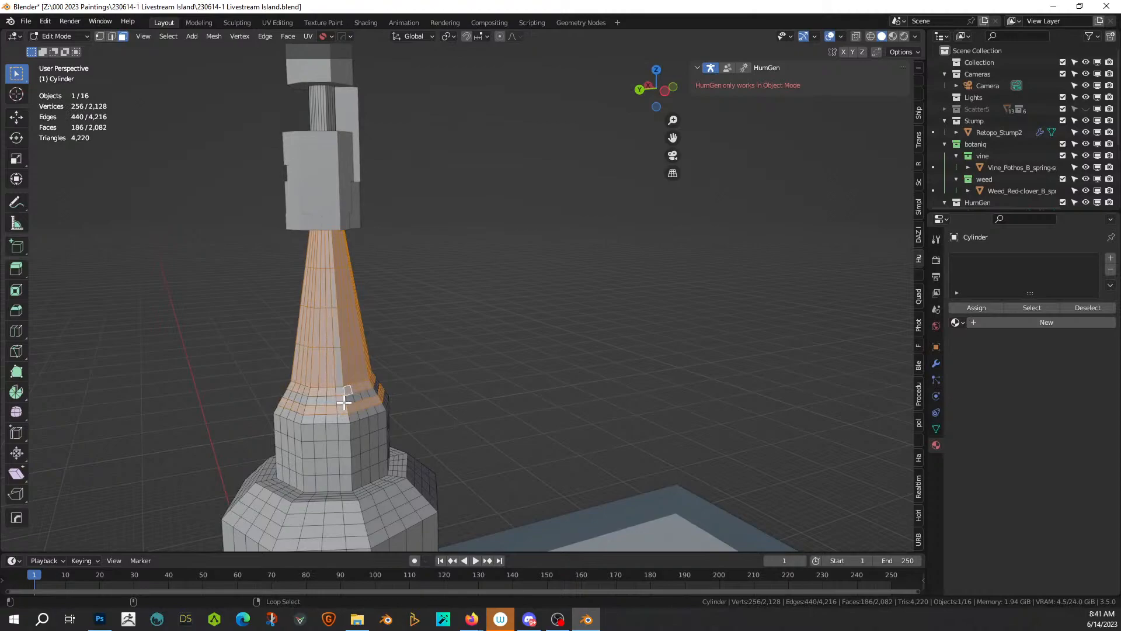
pyautogui.keyDown('alt'); pyautogui.keyDown('shift'); pyautogui.click(345, 409); pyautogui.keyUp('shift'); pyautogui.keyUp('alt')
pyautogui.keyDown('alt'); pyautogui.keyDown('shift'); pyautogui.click(346, 417); pyautogui.keyUp('shift'); pyautogui.keyUp('alt')
pyautogui.keyDown('alt'); pyautogui.keyDown('shift'); pyautogui.click(349, 429); pyautogui.keyUp('shift'); pyautogui.keyUp('alt')
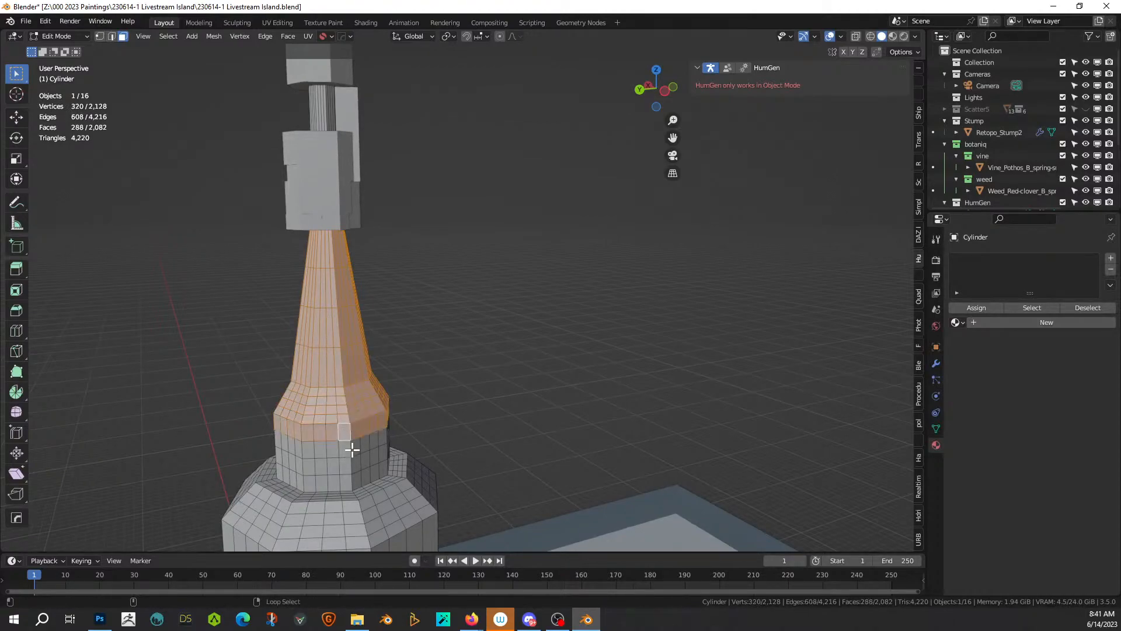
pyautogui.keyDown('alt'); pyautogui.keyDown('shift'); pyautogui.click(352, 450); pyautogui.keyUp('shift'); pyautogui.keyUp('alt')
pyautogui.keyDown('alt'); pyautogui.keyDown('shift'); pyautogui.click(349, 463); pyautogui.keyUp('shift'); pyautogui.keyUp('alt')
pyautogui.keyDown('alt'); pyautogui.keyDown('shift'); pyautogui.click(349, 480); pyautogui.keyUp('shift'); pyautogui.keyUp('alt')
# Step: Apply Random Panels to the selected neck and collar faces with a notch count of 1
pyautogui.press('Tab')
pyautogui.rightClick(421, 359)
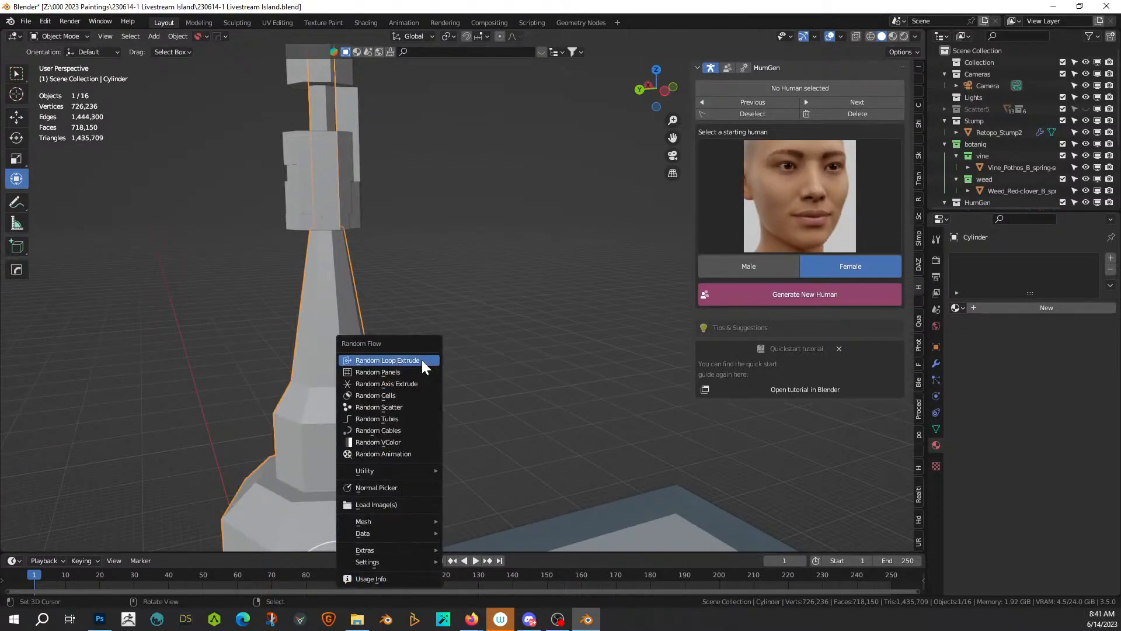
pyautogui.click(423, 370)
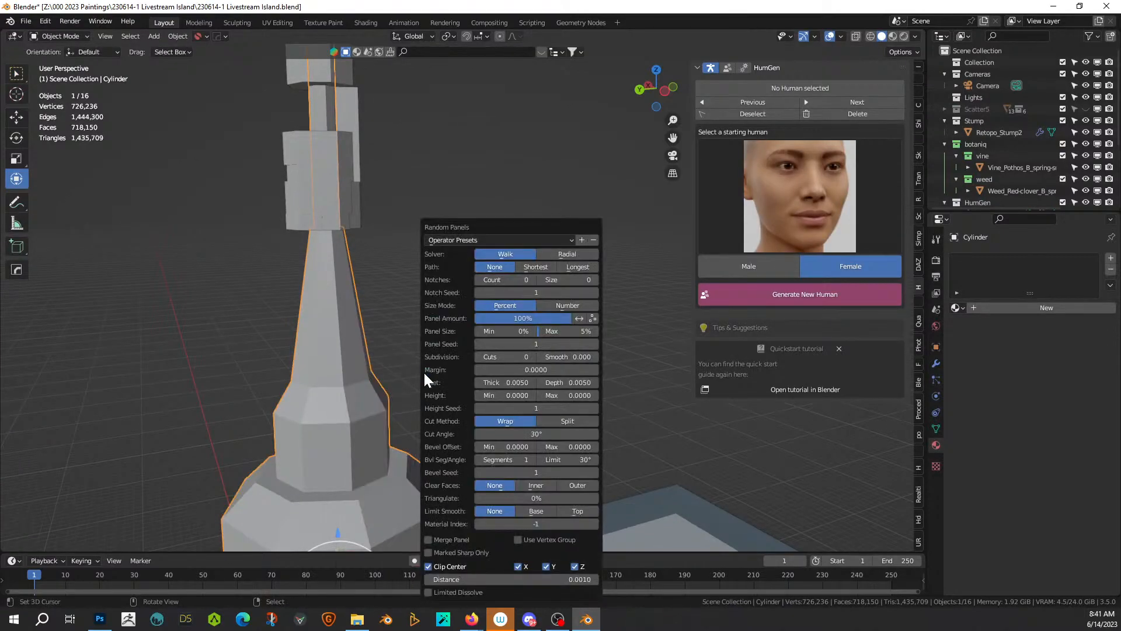
pyautogui.click(531, 280)
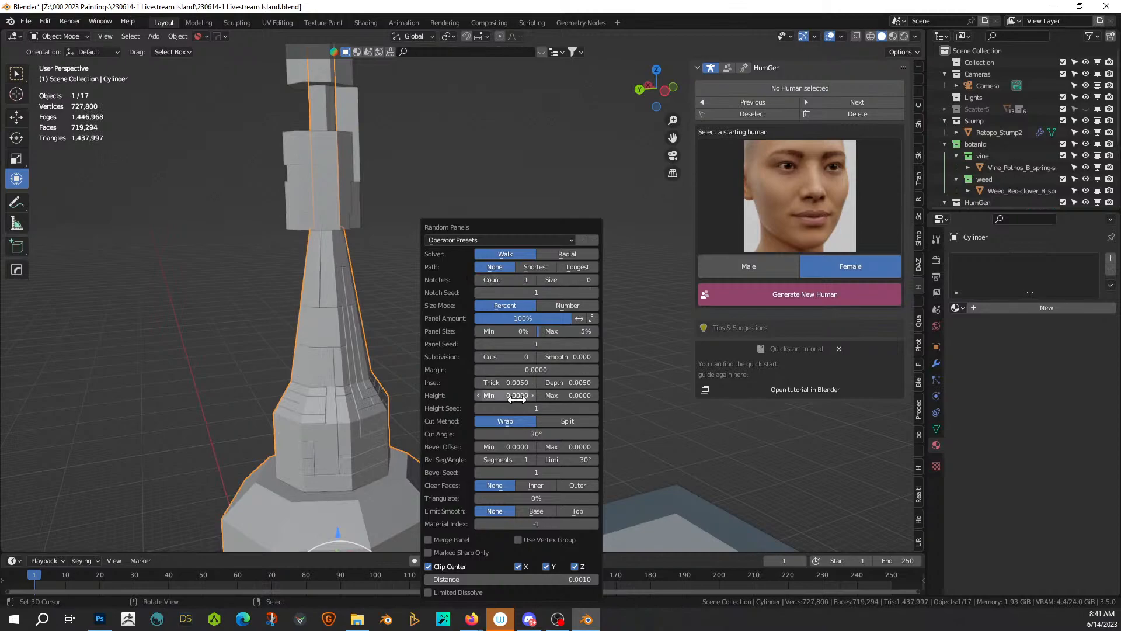
# Step: Set the random panels' inset depth to 0.01
pyautogui.click(566, 382)
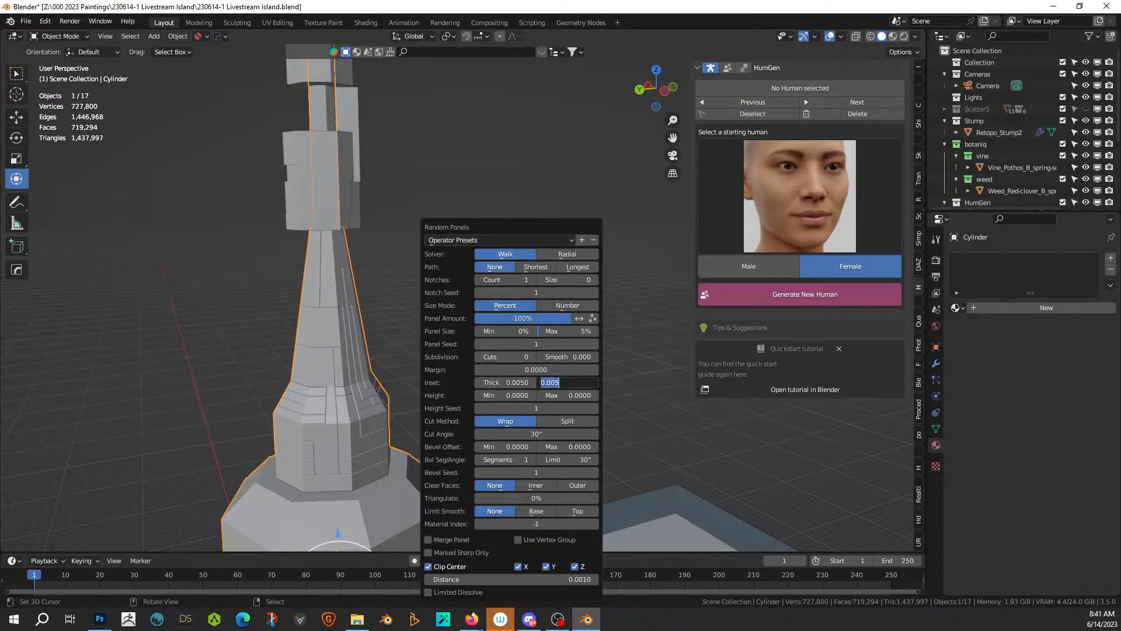
pyautogui.click(547, 383)
pyautogui.press('Return')
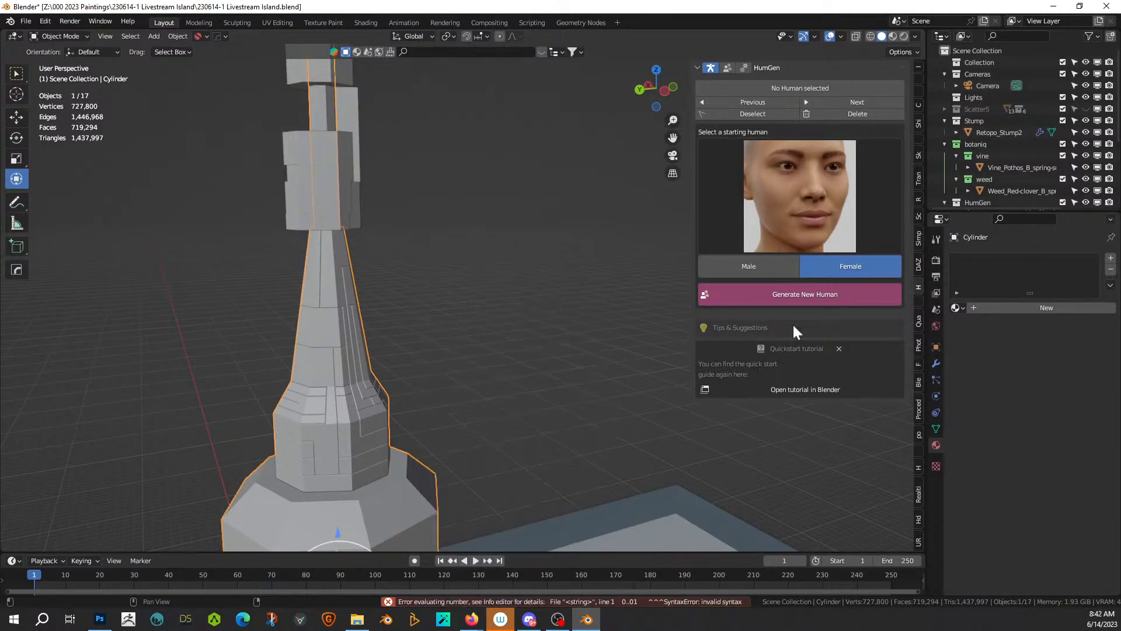
pyautogui.press('F9')
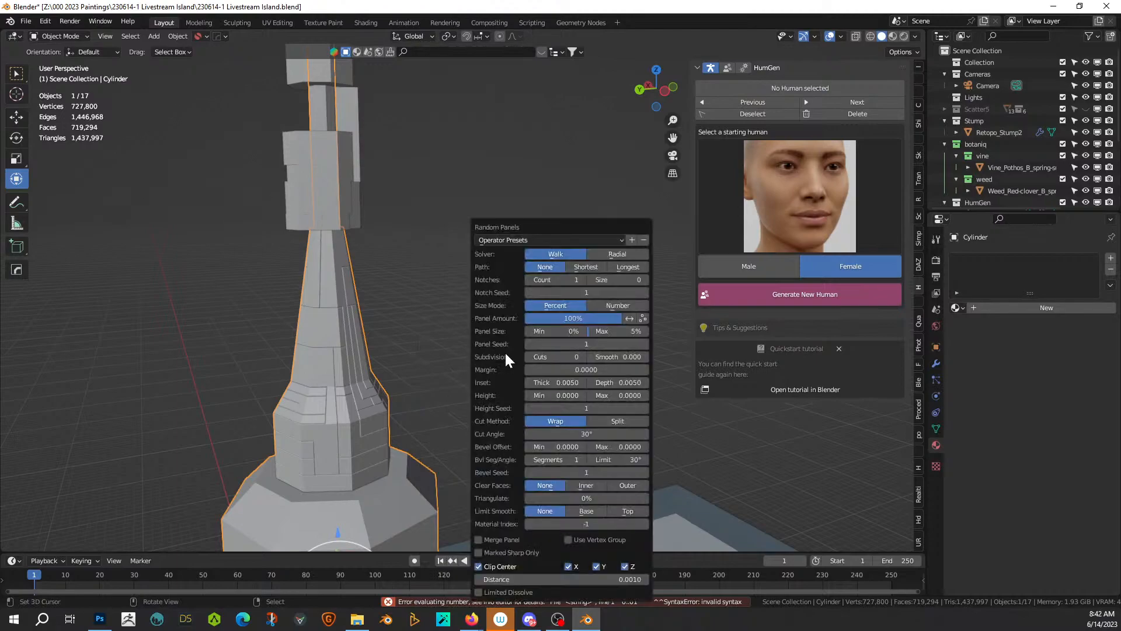
pyautogui.click(636, 383)
pyautogui.write('.00')
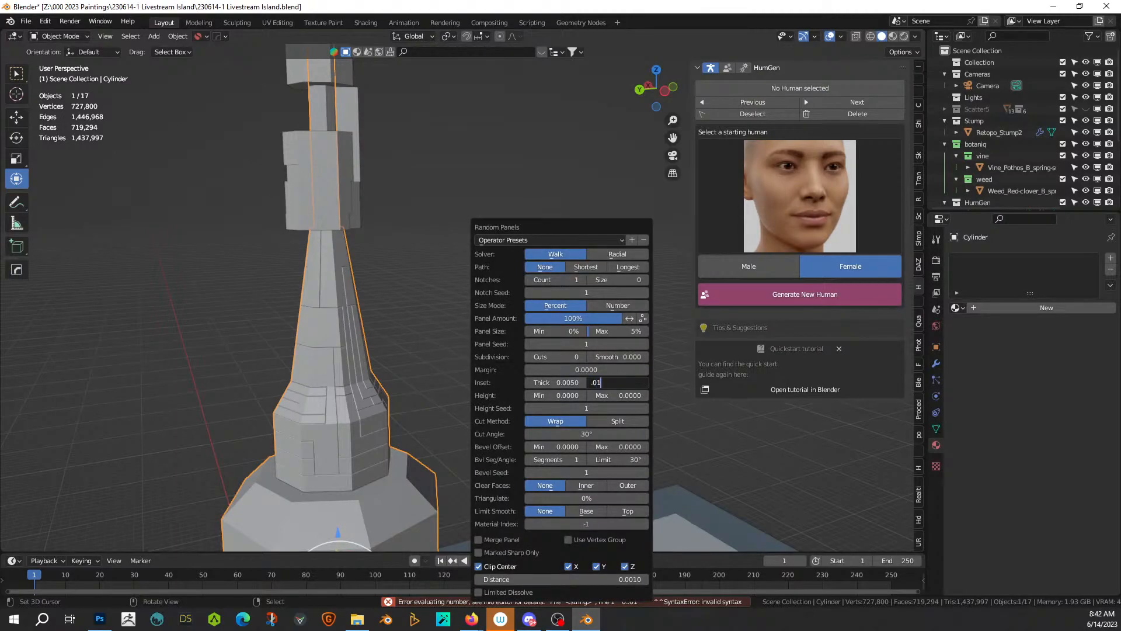
pyautogui.write('1')
pyautogui.press('Return')
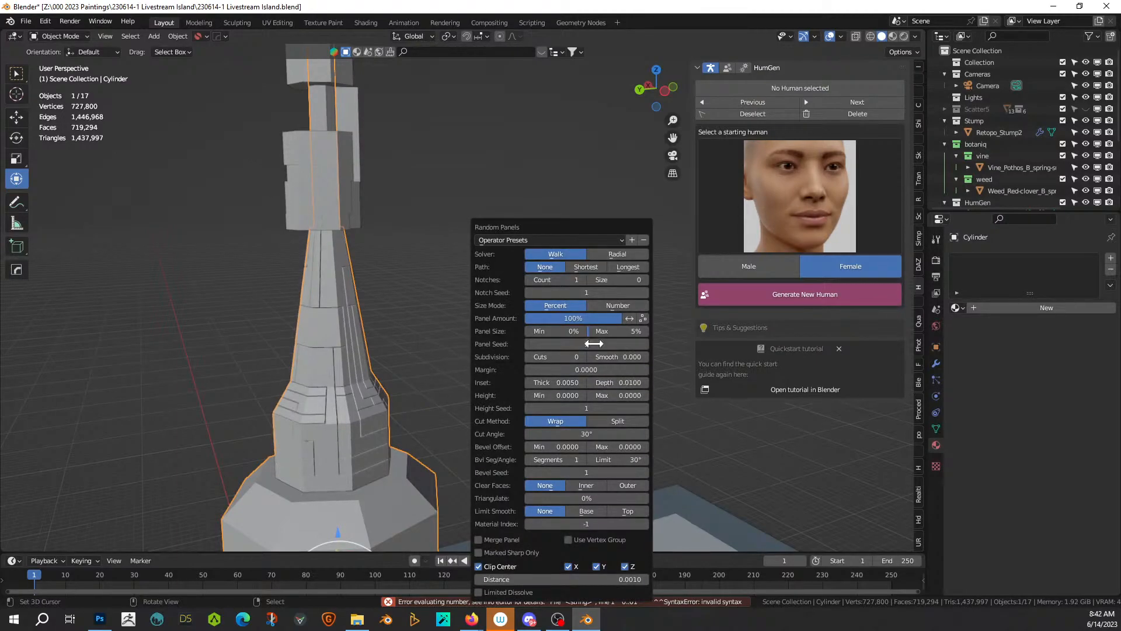
# Step: Select the three vertical face rings around the spire's wide octagonal base just above the stump
pyautogui.moveTo(345, 307); pyautogui.dragTo(531, 380, button='middle')
pyautogui.scroll(-4, 430, 320)
pyautogui.scroll(-3, 431, 321)
pyautogui.rightClick(489, 314)
pyautogui.scroll(-3, 490, 313)
pyautogui.scroll(6, 496, 305)
pyautogui.scroll(-9, 520, 337)
pyautogui.scroll(-4, 526, 314)
pyautogui.scroll(8, 525, 314)
pyautogui.click(407, 440)
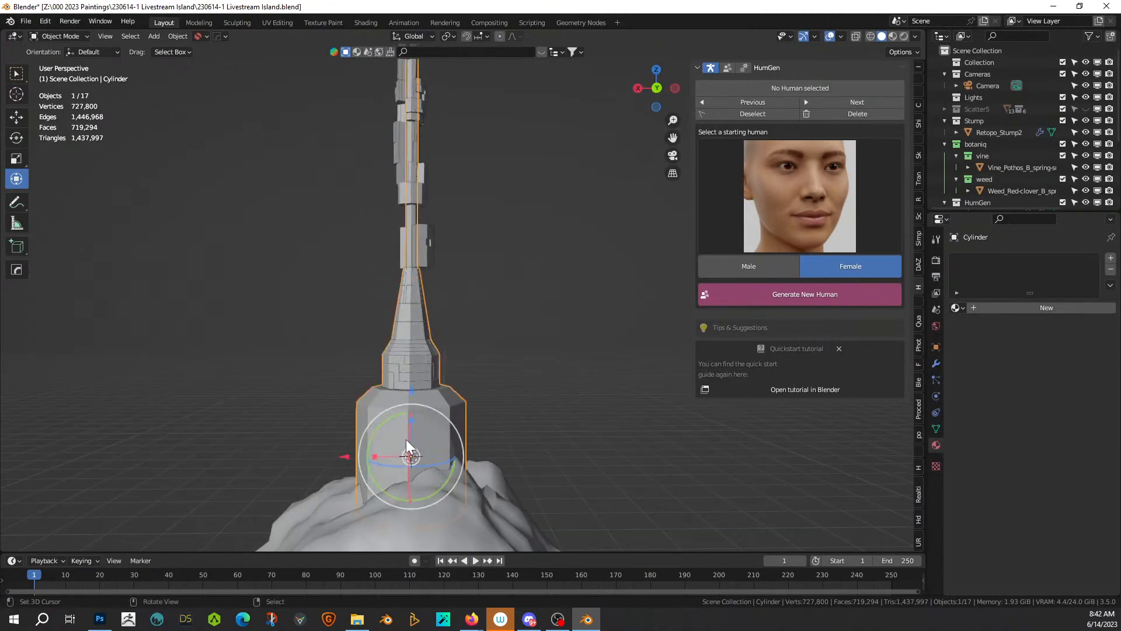
pyautogui.press('Tab')
pyautogui.keyDown('alt'); pyautogui.keyDown('shift'); pyautogui.click(405, 425); pyautogui.keyUp('shift'); pyautogui.keyUp('alt')
pyautogui.click(680, 434)
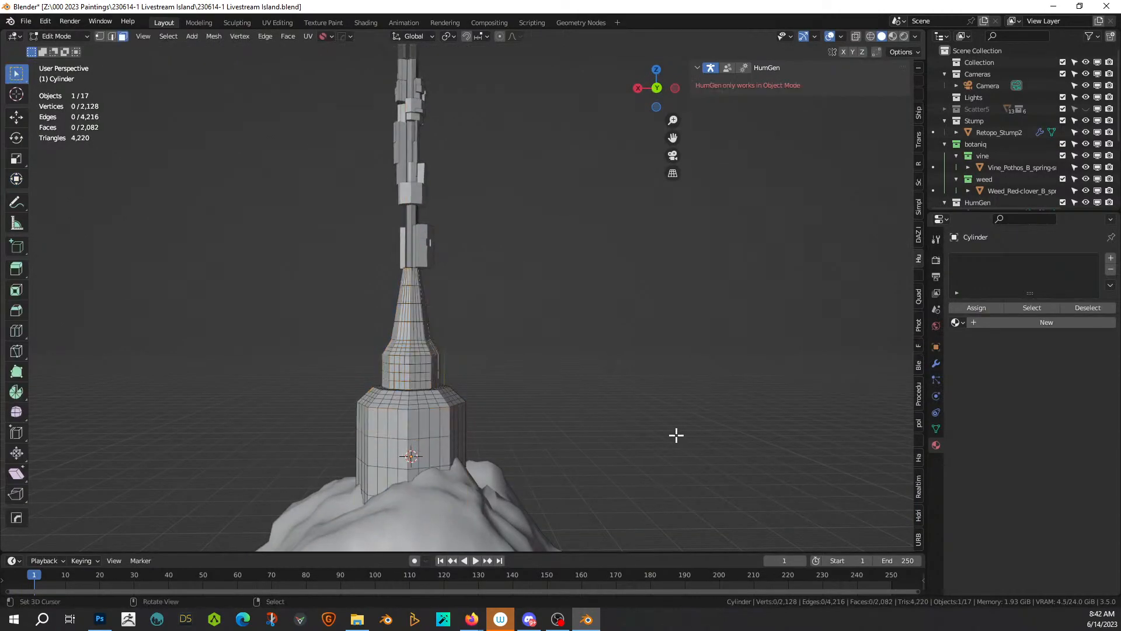
pyautogui.keyDown('alt'); pyautogui.click(405, 435); pyautogui.keyUp('alt')
pyautogui.keyDown('alt'); pyautogui.keyDown('shift'); pyautogui.click(403, 453); pyautogui.keyUp('shift'); pyautogui.keyUp('alt')
pyautogui.keyDown('alt'); pyautogui.keyDown('shift'); pyautogui.click(397, 477); pyautogui.keyUp('shift'); pyautogui.keyUp('alt')
pyautogui.moveTo(397, 478); pyautogui.dragTo(432, 488, button='middle')
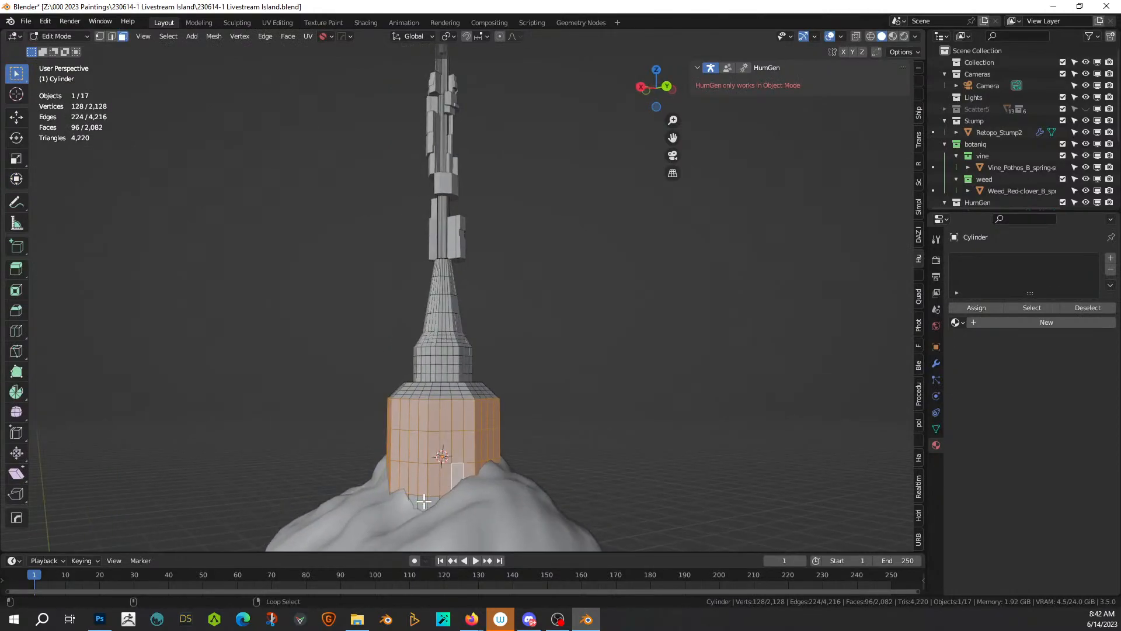
# Step: Apply Random Flow's Plate Insets to the selected base faces with plating seed 2 and a subdivision of 2
pyautogui.press('Tab')
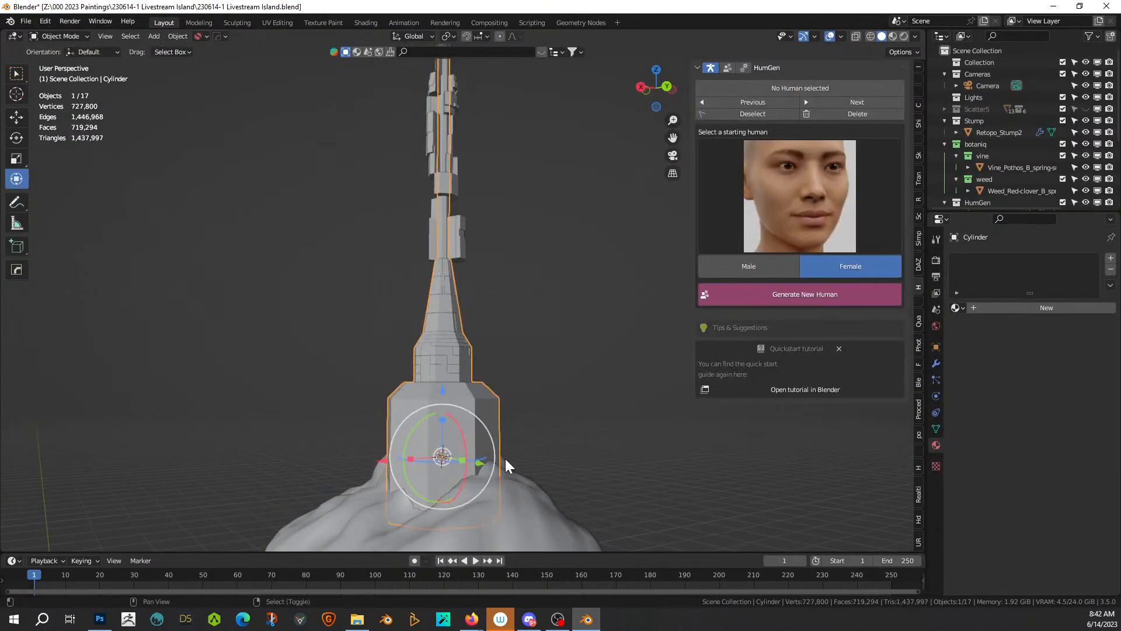
pyautogui.hotkey('shift', 'q')
pyautogui.moveTo(501, 489)
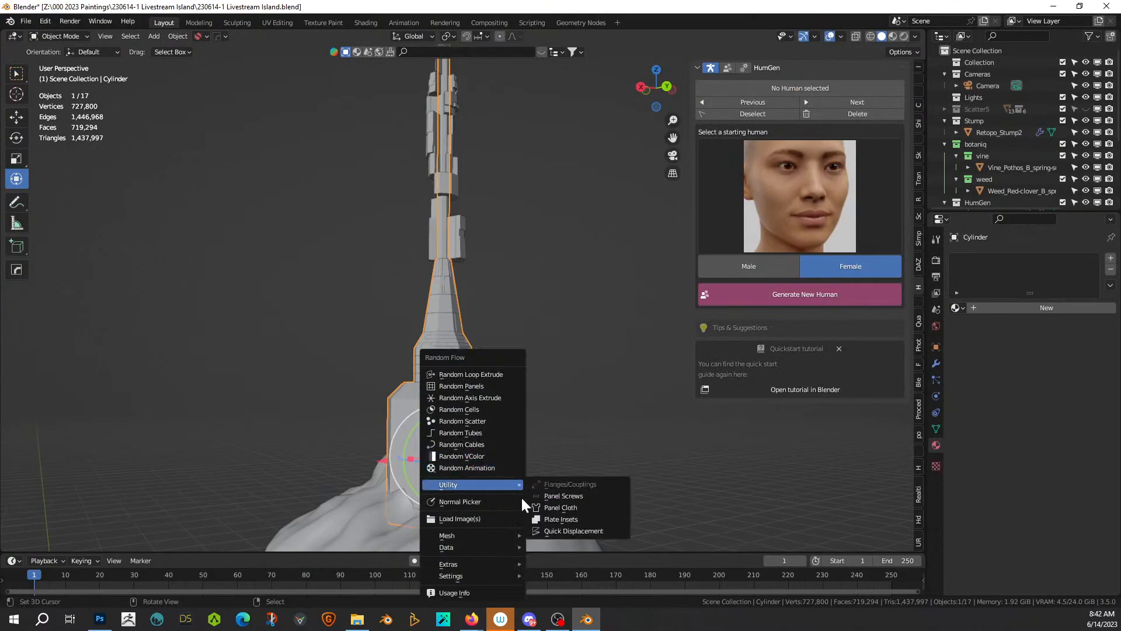
pyautogui.click(576, 519)
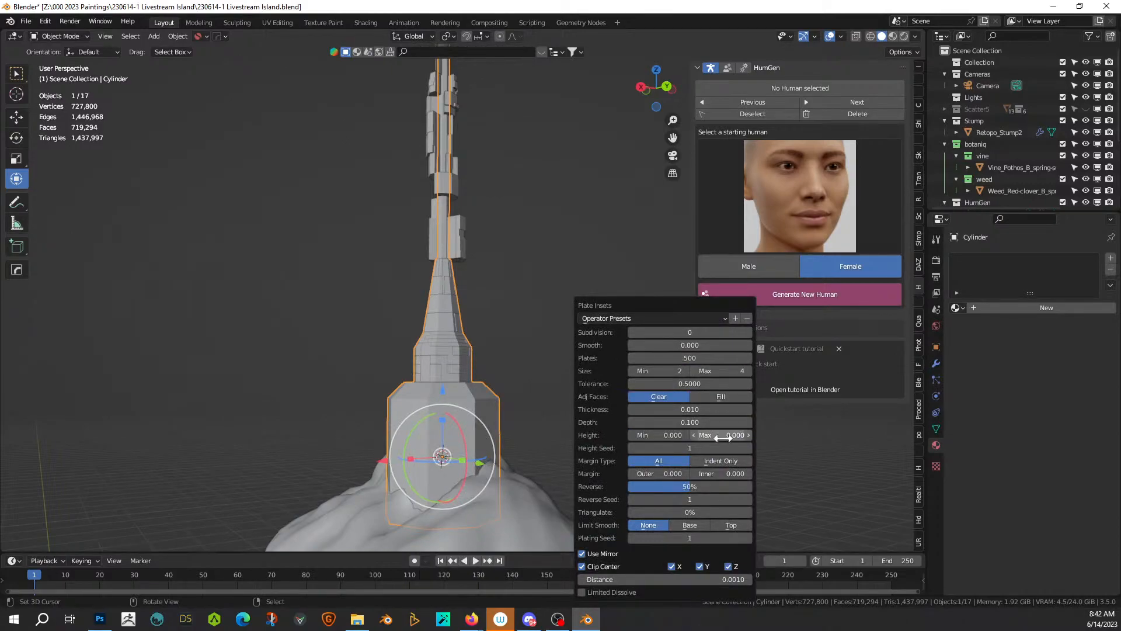
pyautogui.click(748, 538)
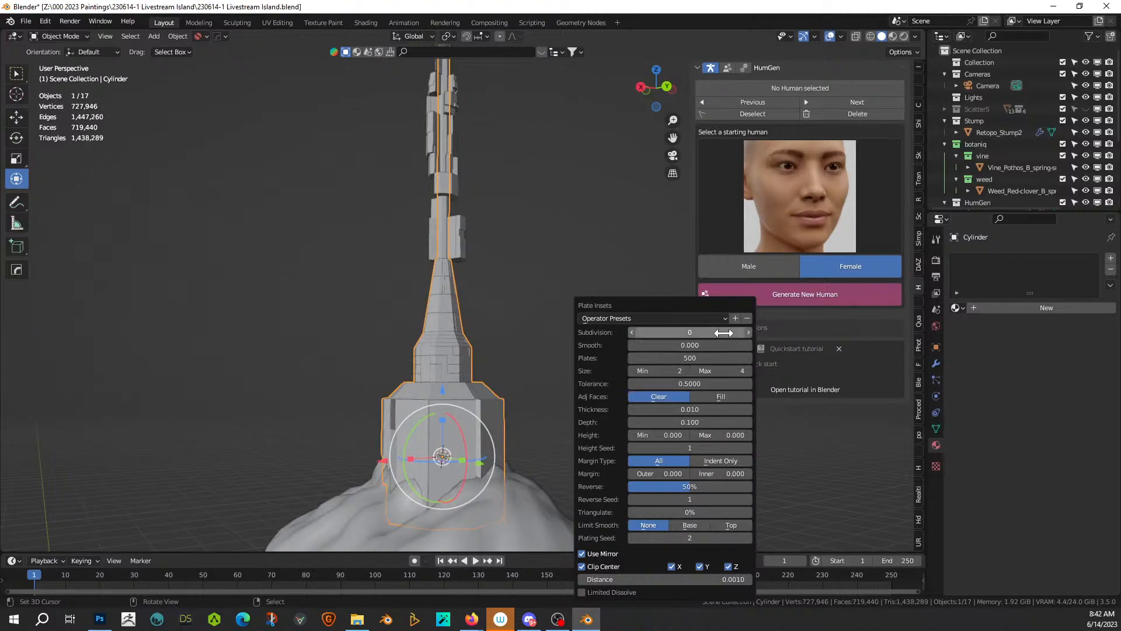
pyautogui.click(748, 332)
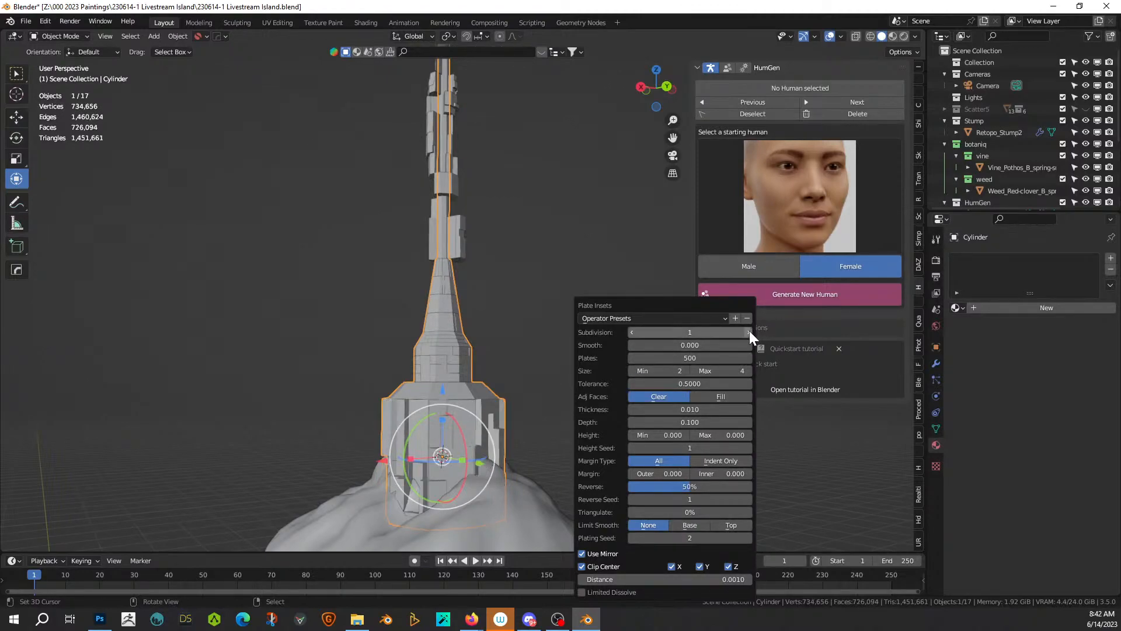
pyautogui.click(749, 331)
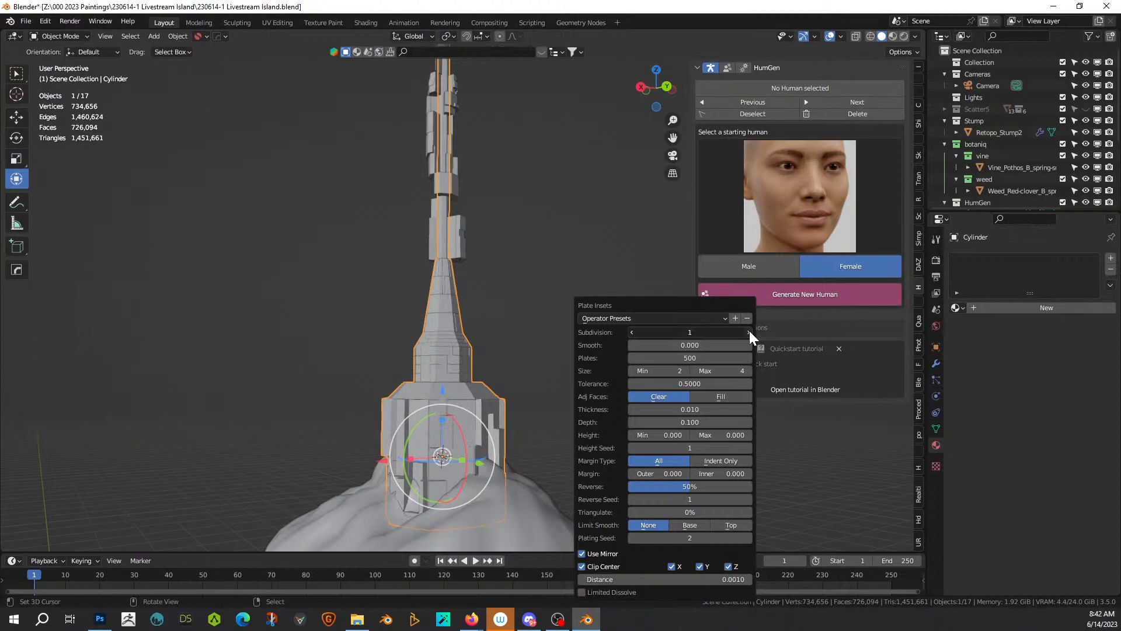
# Step: Save the scene file and review the detailed spire on the stump's peak from a distance
pyautogui.moveTo(488, 355); pyautogui.dragTo(562, 310, button='middle')
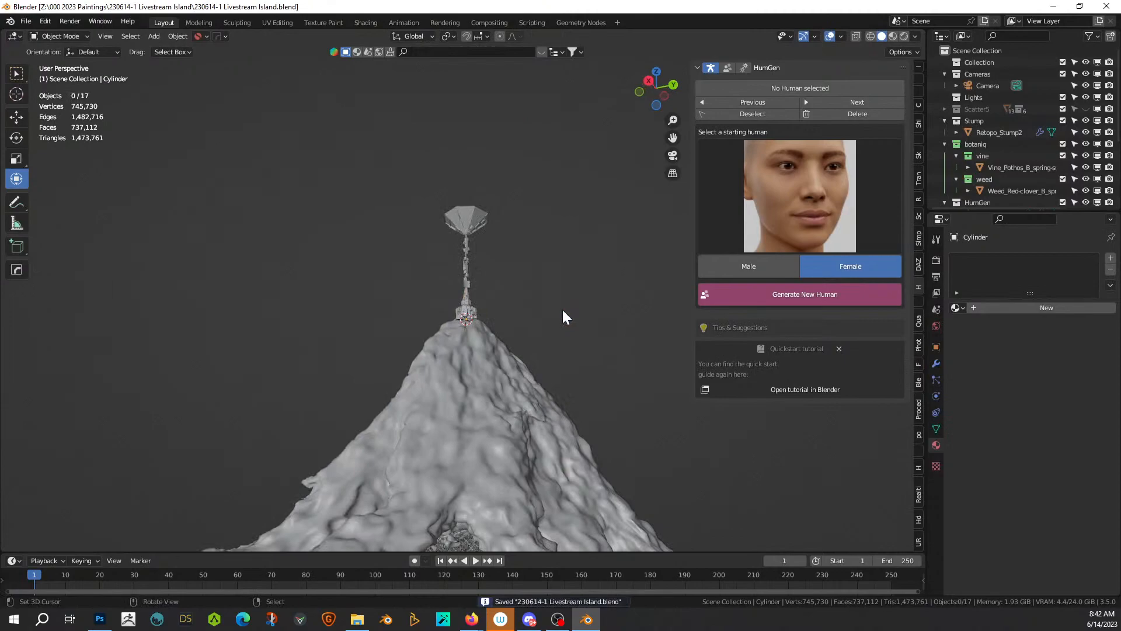
pyautogui.scroll(1, 563, 309)
pyautogui.scroll(-5, 562, 310)
pyautogui.moveTo(562, 309); pyautogui.dragTo(480, 334, button='middle')
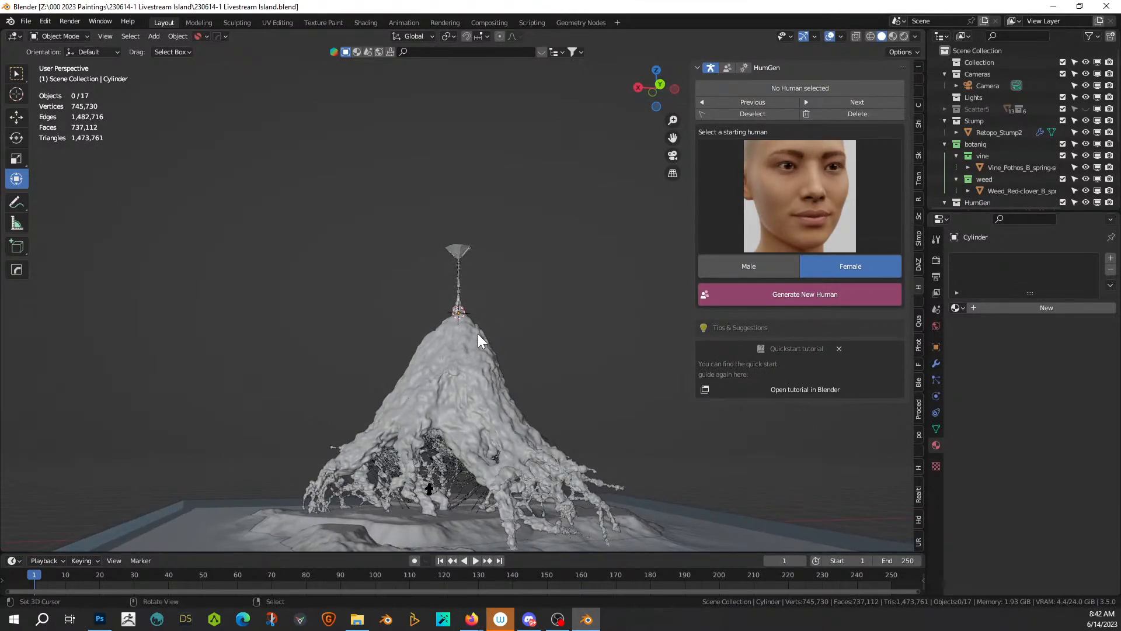
pyautogui.scroll(6, 477, 333)
pyautogui.scroll(-4, 471, 356)
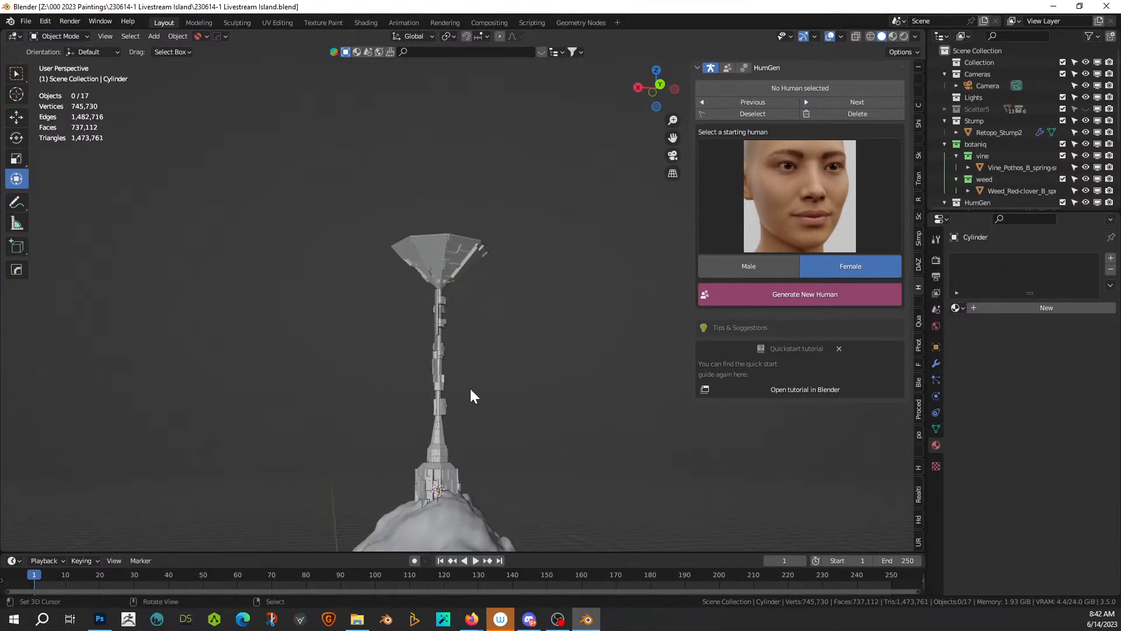
pyautogui.moveTo(463, 362); pyautogui.dragTo(661, 323, button='middle')
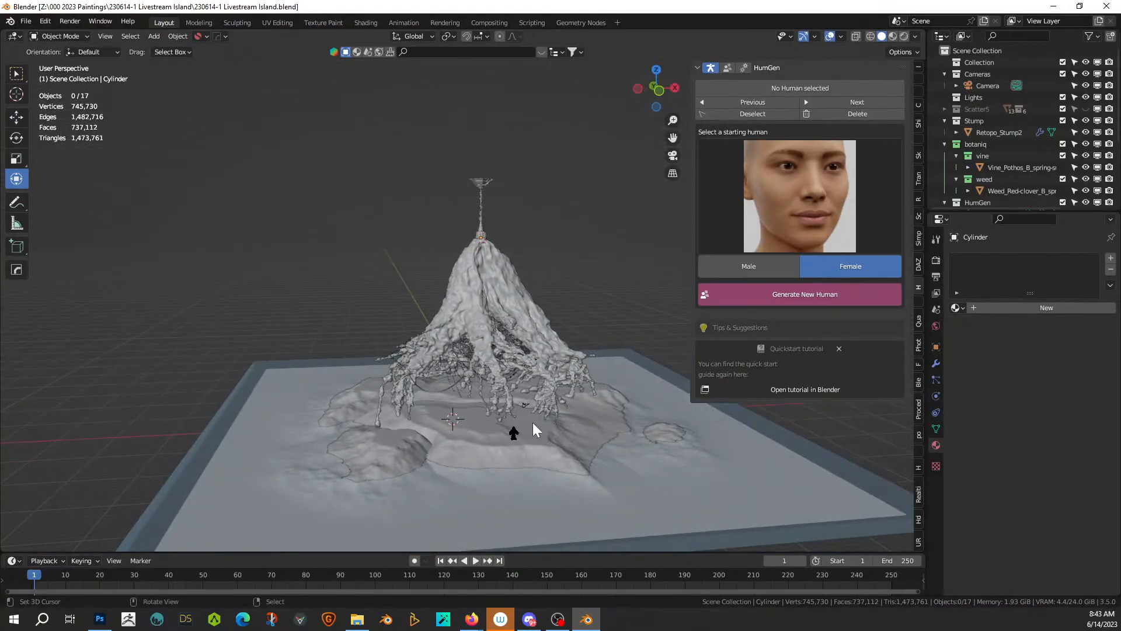
# Step: Add a cube on the island ground below the stump's roots and raise its geometry so the origin sits at its base
pyautogui.scroll(2, 533, 422)
pyautogui.scroll(2, 499, 344)
pyautogui.moveTo(496, 324); pyautogui.dragTo(516, 407, button='middle')
pyautogui.hotkey('shift', 'a')
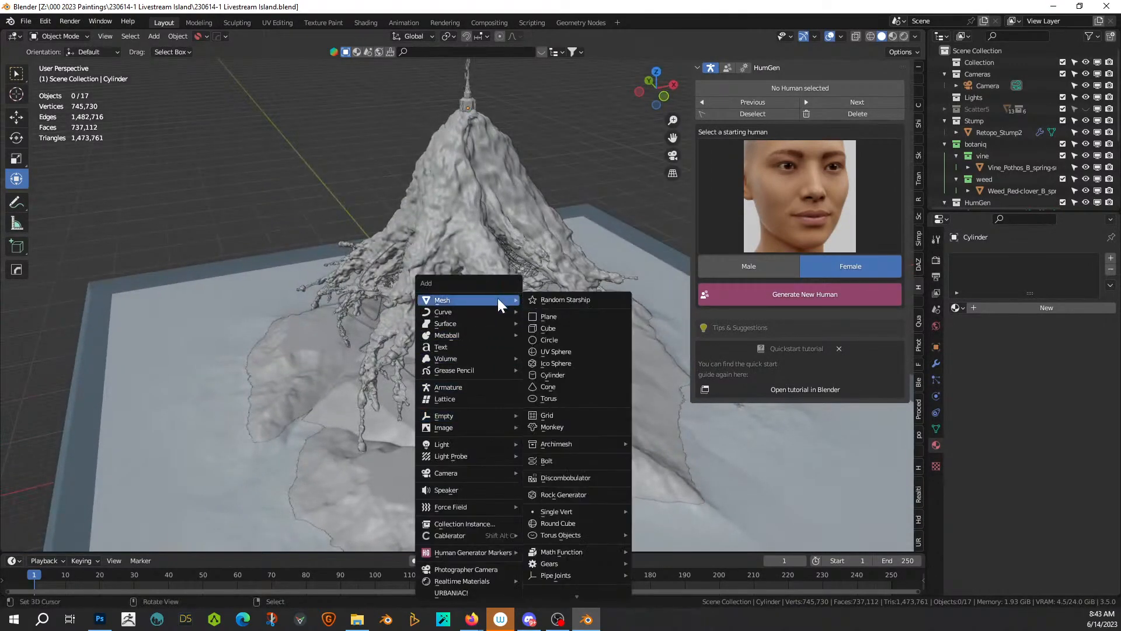
pyautogui.moveTo(476, 311)
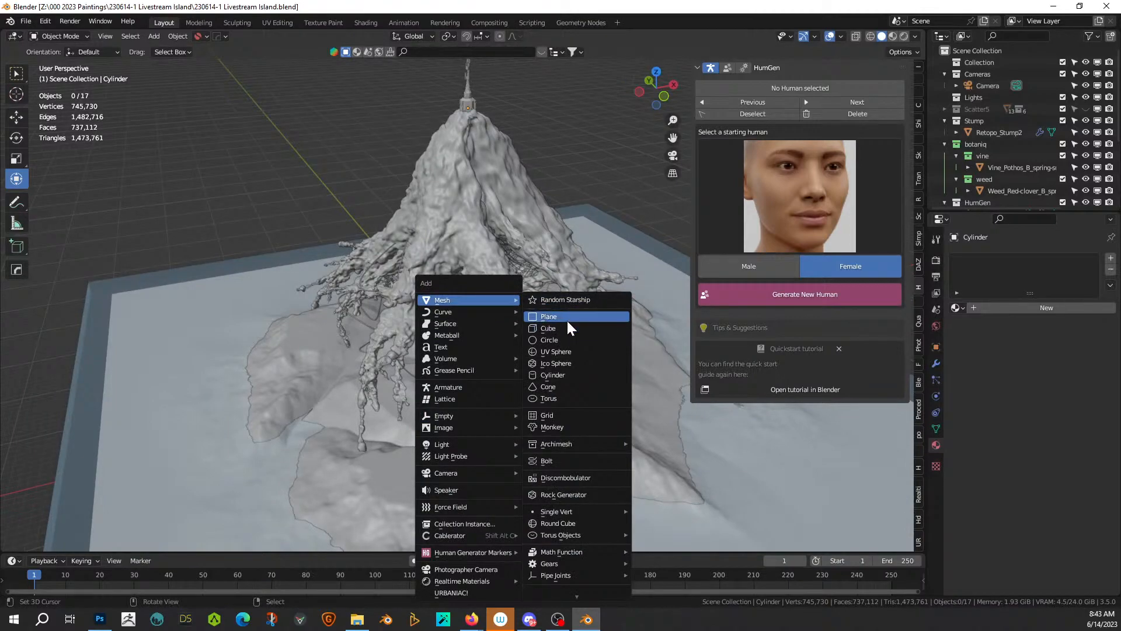
pyautogui.click(565, 328)
pyautogui.click(563, 329)
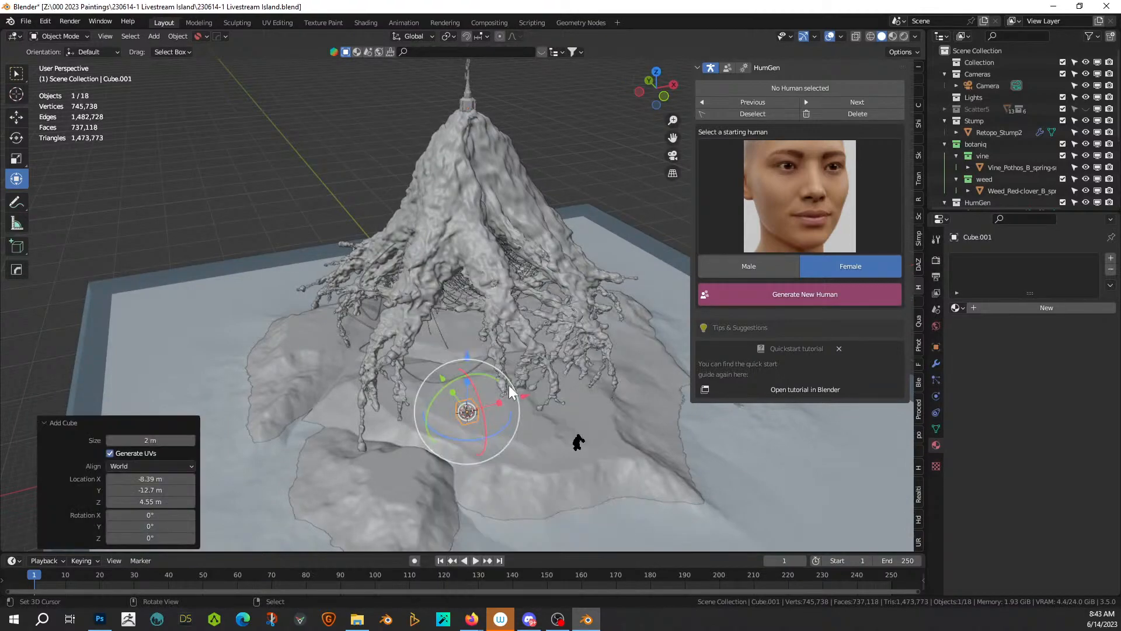
pyautogui.press('Tab')
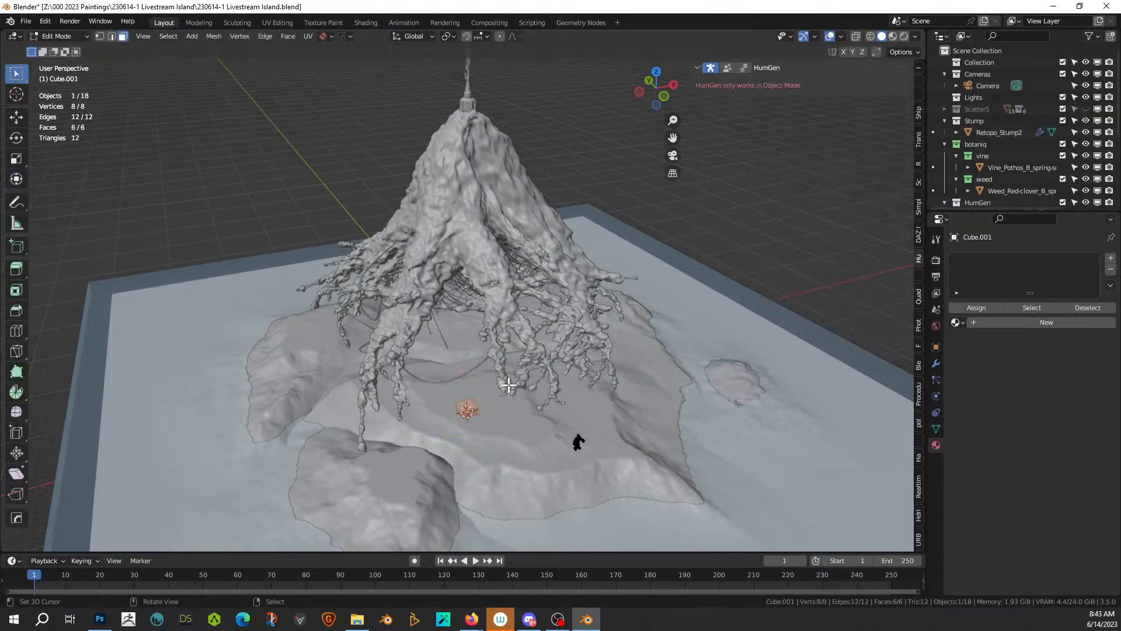
pyautogui.press('Tab')
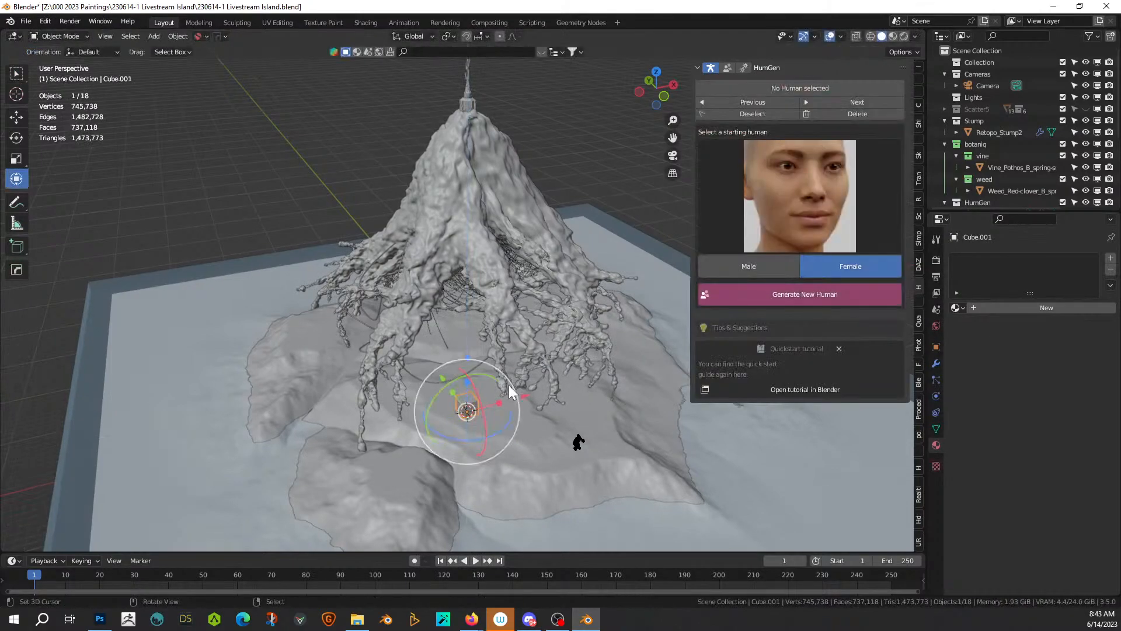
# Step: Scale the cube up uniformly by about 2.4 and move it about 1.77 m along the X axis
pyautogui.press('s')
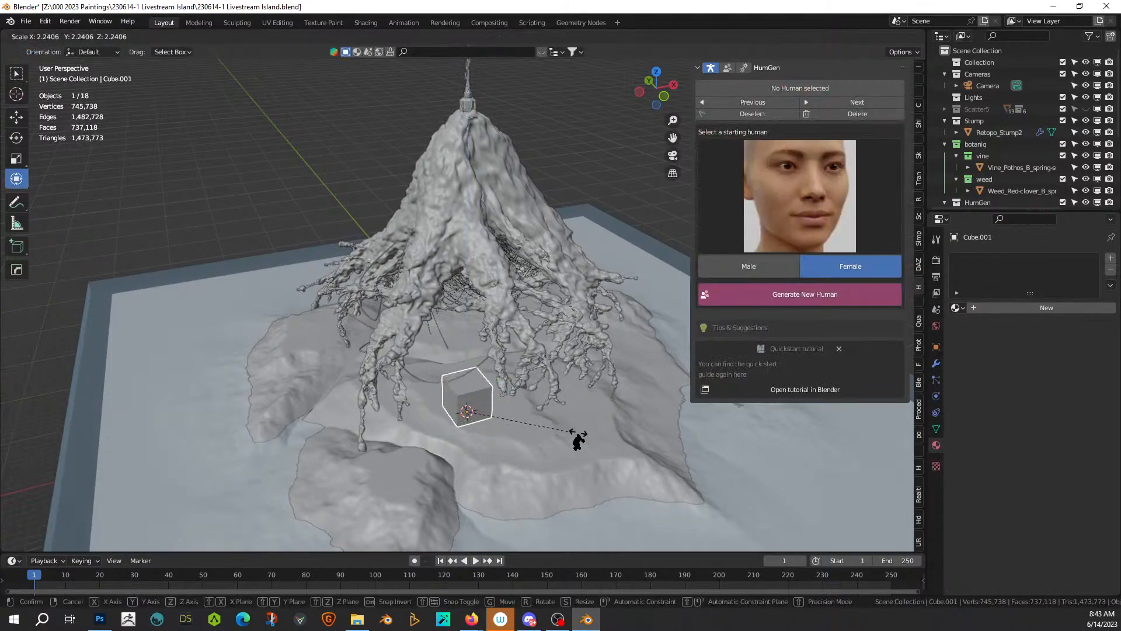
pyautogui.click(573, 432)
pyautogui.moveTo(572, 429); pyautogui.dragTo(549, 389, button='middle')
pyautogui.scroll(3, 517, 400)
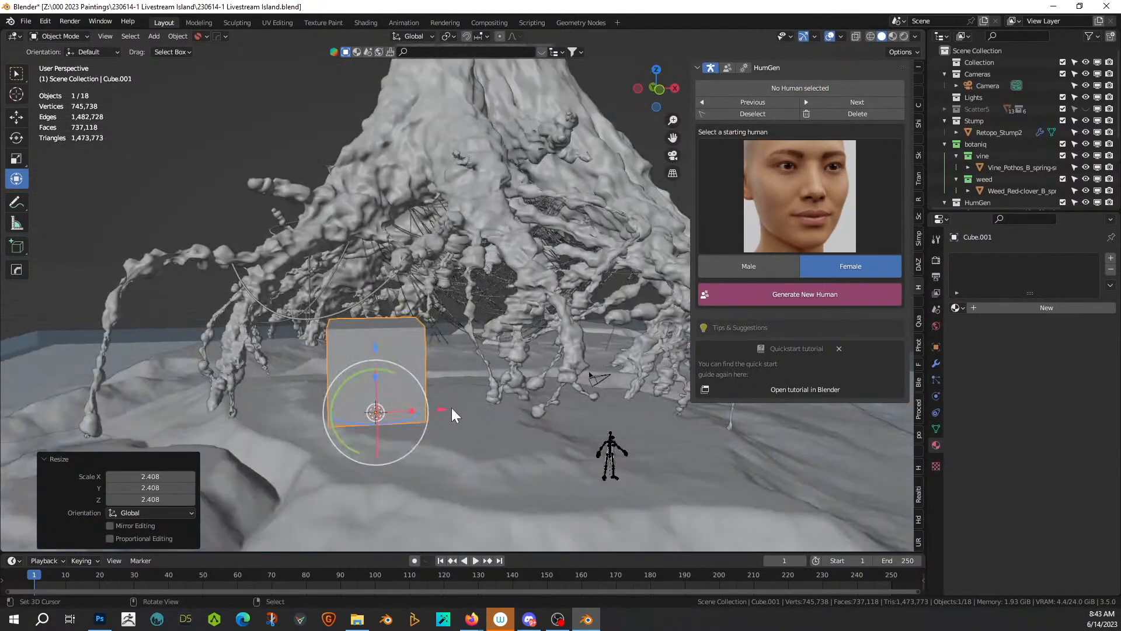
pyautogui.moveTo(446, 409); pyautogui.dragTo(476, 409)
# Step: Bevel the cube's top face edges with a single segment about 0.3 m wide to form a chamfered roof
pyautogui.moveTo(495, 412); pyautogui.dragTo(395, 410, button='middle')
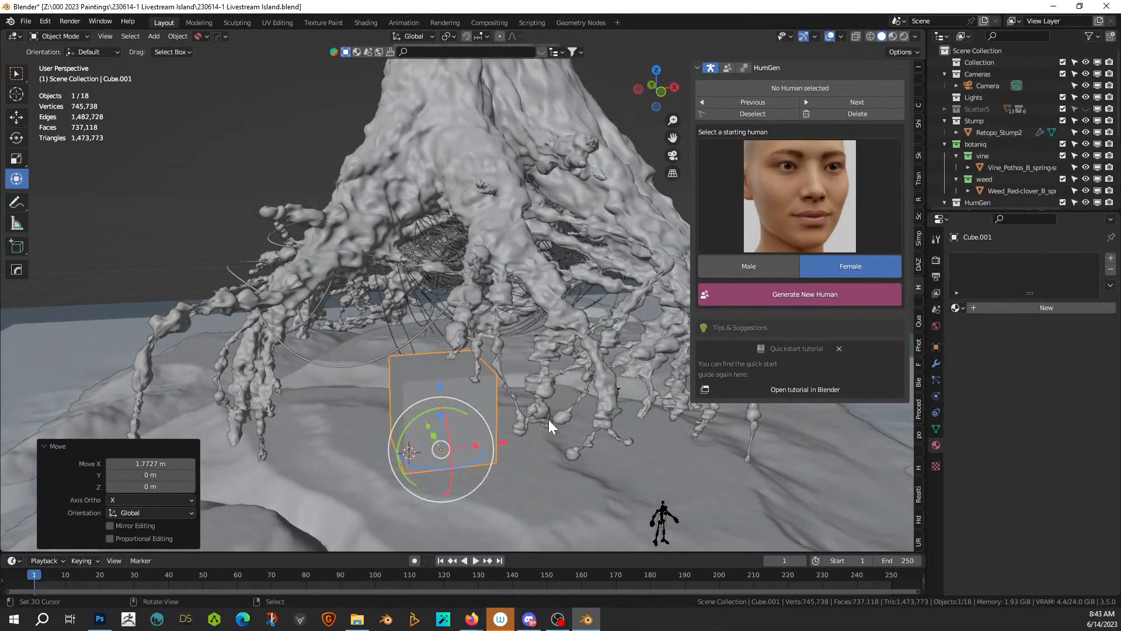
pyautogui.moveTo(427, 431); pyautogui.dragTo(440, 415, button='middle')
pyautogui.press('Tab')
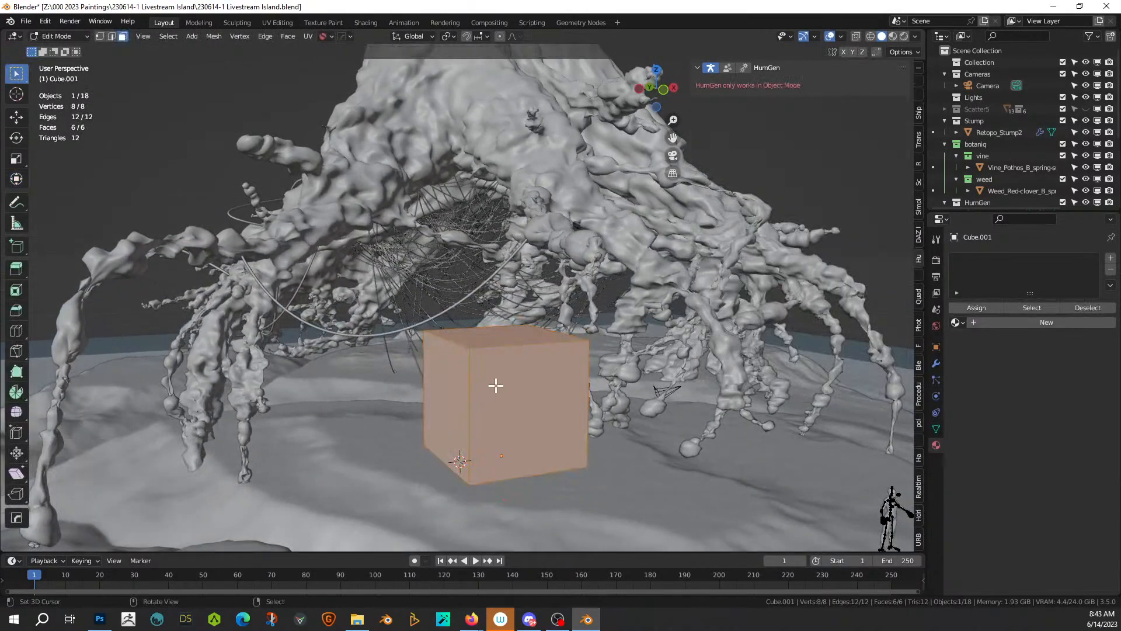
pyautogui.click(501, 334)
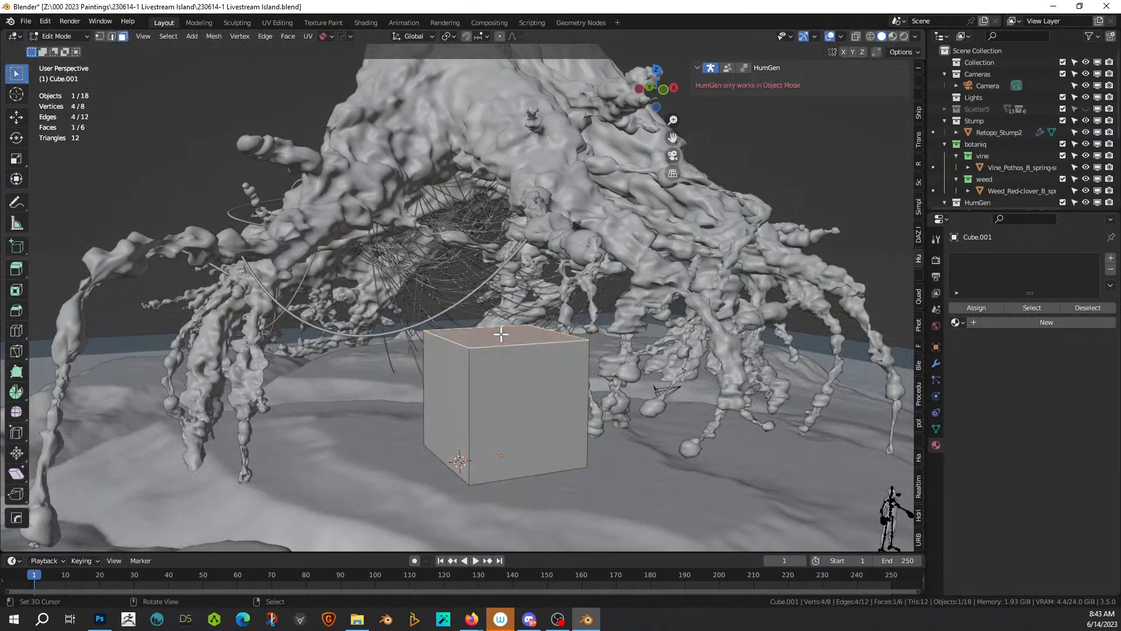
pyautogui.hotkey('ctrl', 'b')
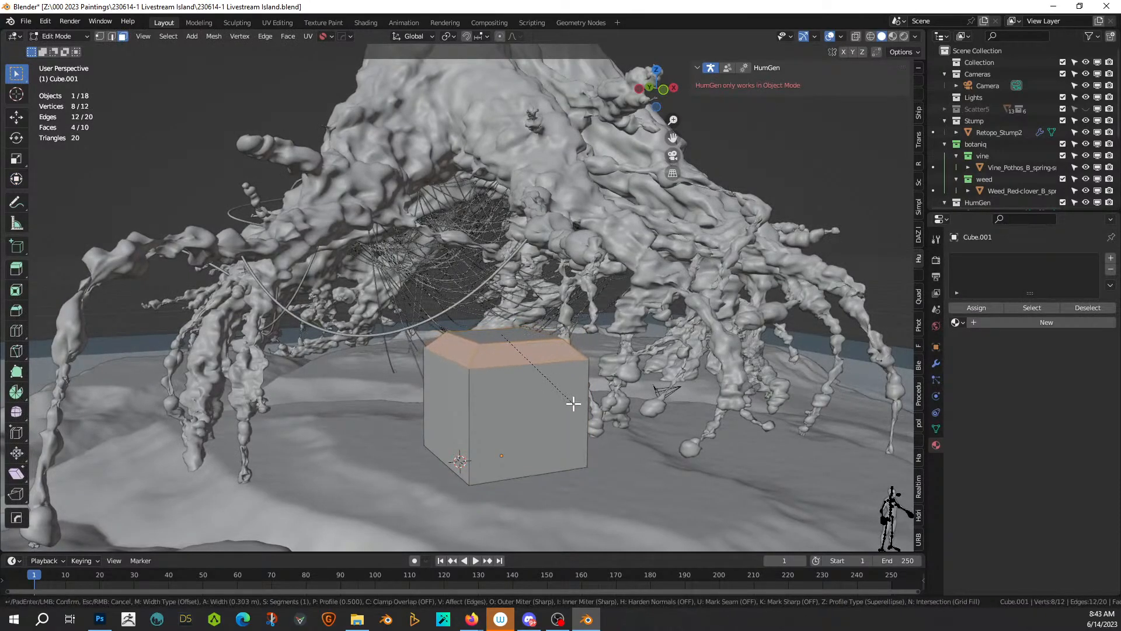
pyautogui.click(573, 403)
# Step: Add one horizontal loop cut around the building's walls and slide it up towards the roof to a factor of about -0.52
pyautogui.moveTo(573, 403); pyautogui.dragTo(563, 368, button='middle')
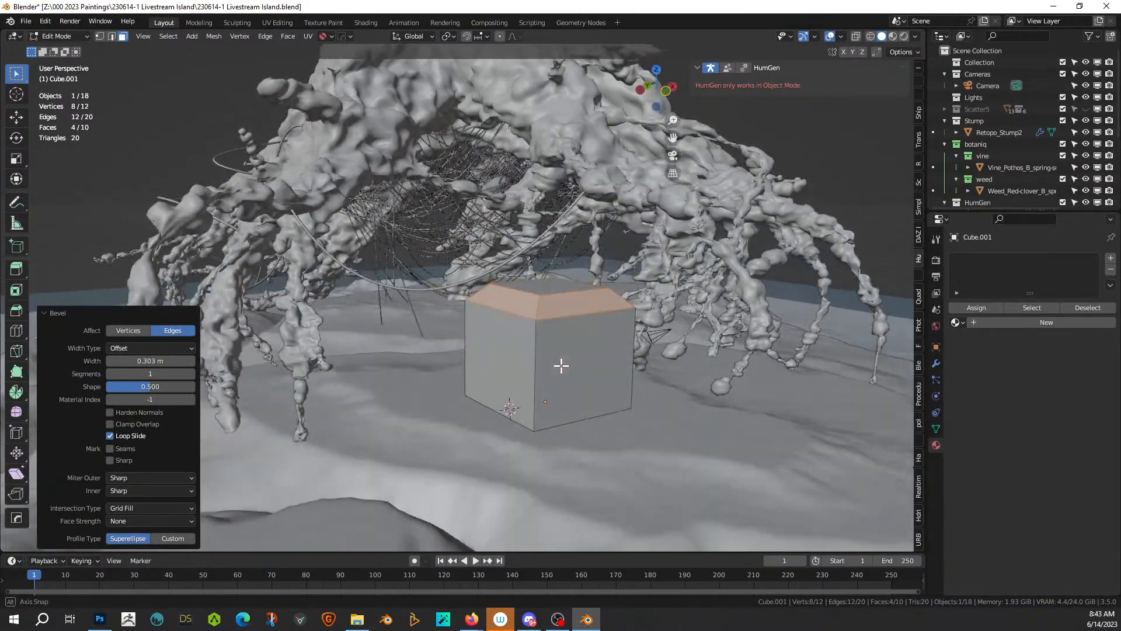
pyautogui.scroll(4, 561, 365)
pyautogui.scroll(-3, 561, 365)
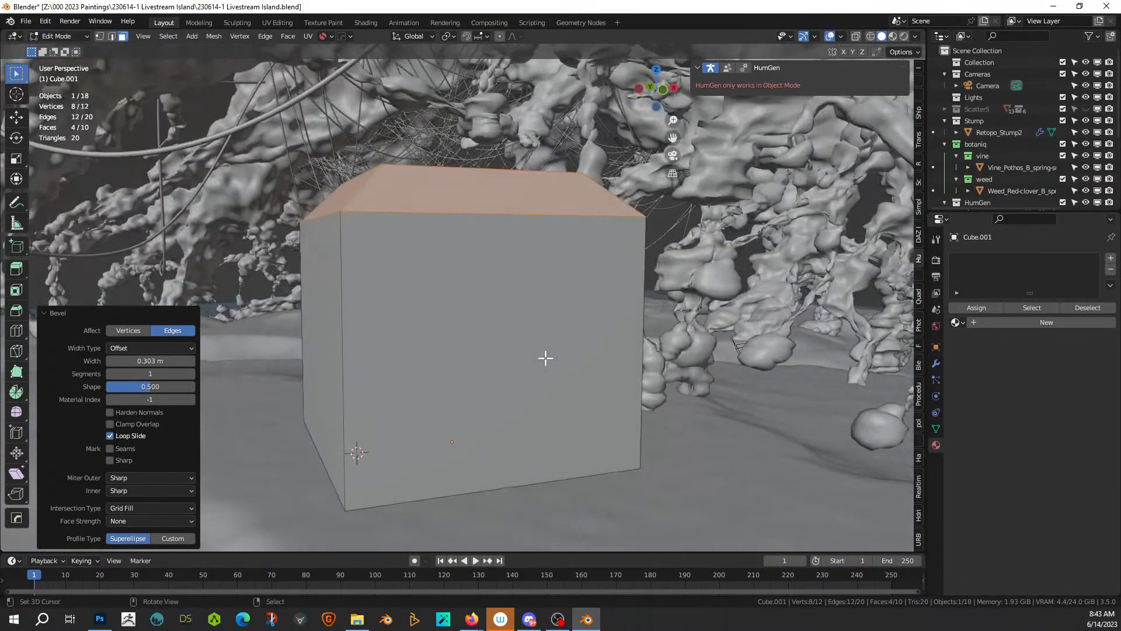
pyautogui.scroll(-2, 545, 358)
pyautogui.click(392, 312)
pyautogui.hotkey('ctrl', 'r')
pyautogui.click(390, 312)
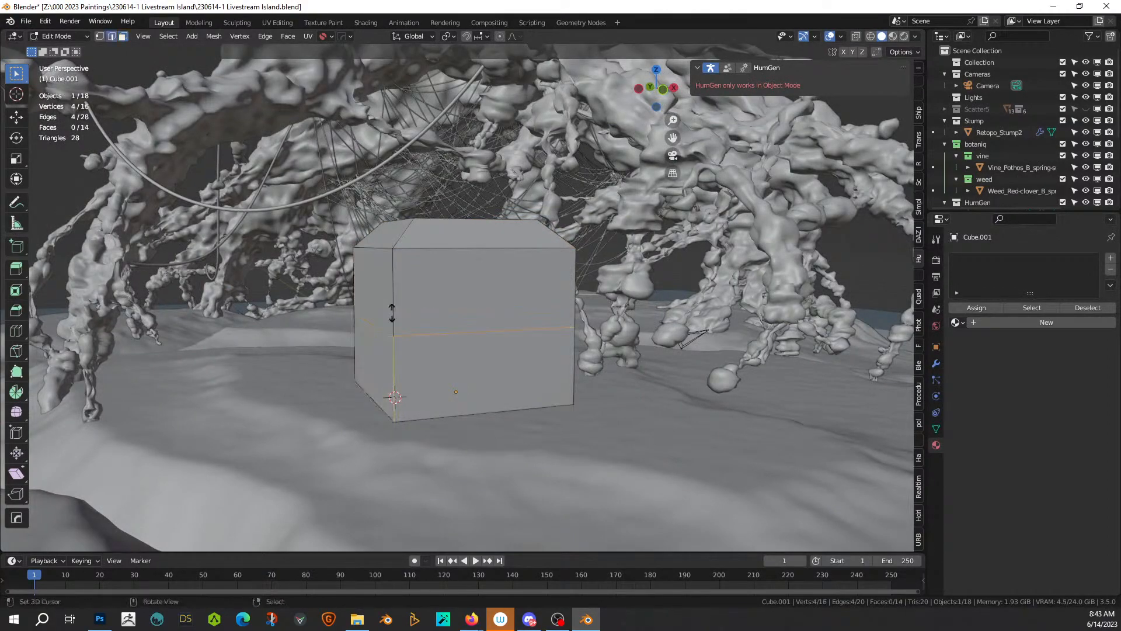
pyautogui.click(398, 267)
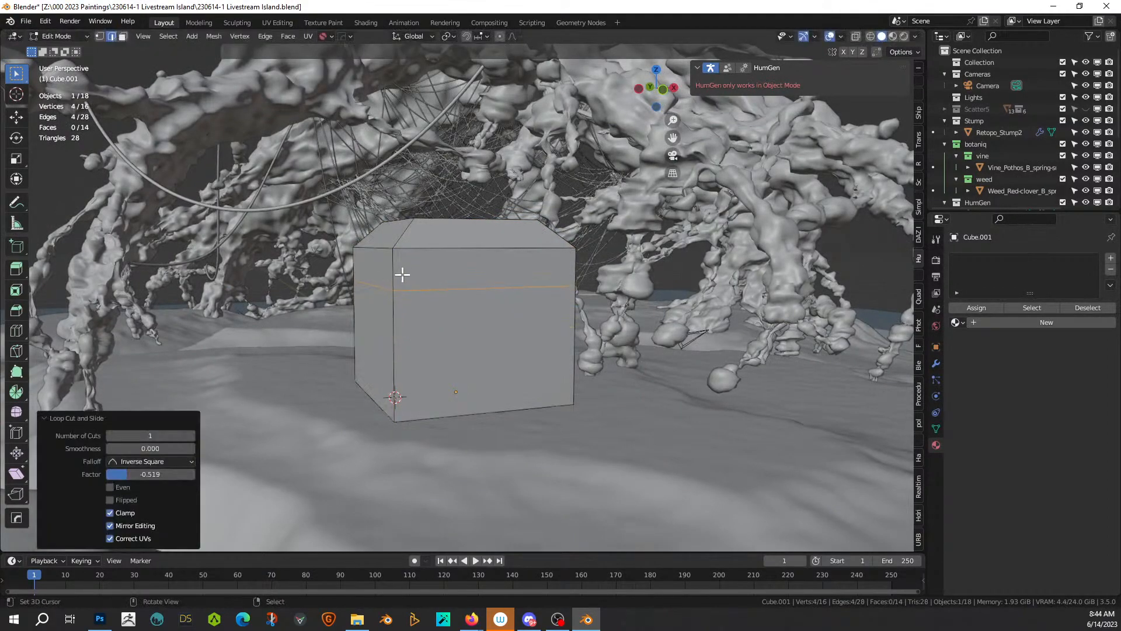
# Step: Add three evenly spaced vertical loop cuts across the side wall facing away from the human figure
pyautogui.moveTo(402, 274); pyautogui.dragTo(543, 317, button='middle')
pyautogui.click(550, 296)
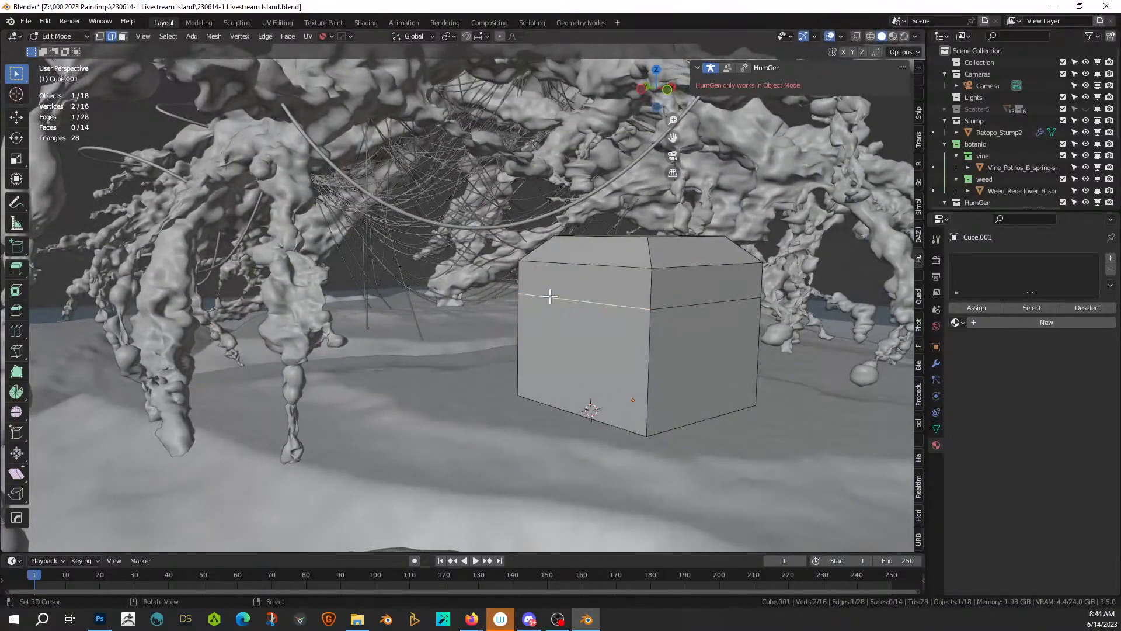
pyautogui.hotkey('ctrl', 'r')
pyautogui.scroll(1, 549, 295)
pyautogui.scroll(1, 550, 296)
pyautogui.click(550, 296)
pyautogui.rightClick(550, 296)
# Step: Extrude the two middle lower panels of the divided side wall outward about 3.8 m as a lower wing
pyautogui.hotkey('alt', 'a')
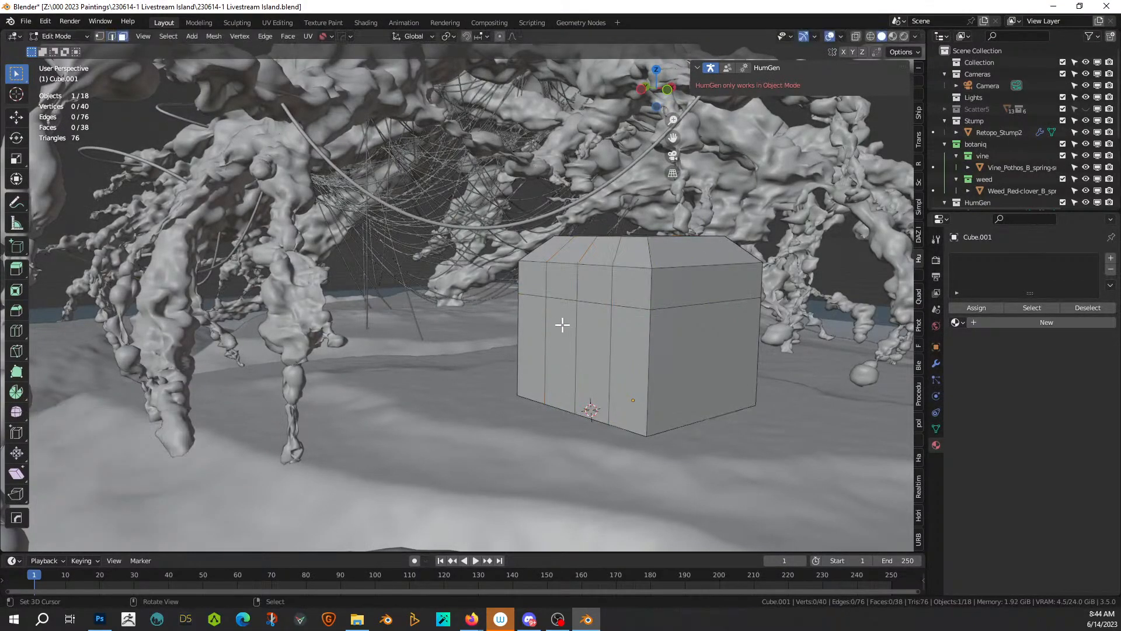
pyautogui.click(562, 325)
pyautogui.keyDown('shift'); pyautogui.click(590, 330); pyautogui.keyUp('shift')
pyautogui.press('e')
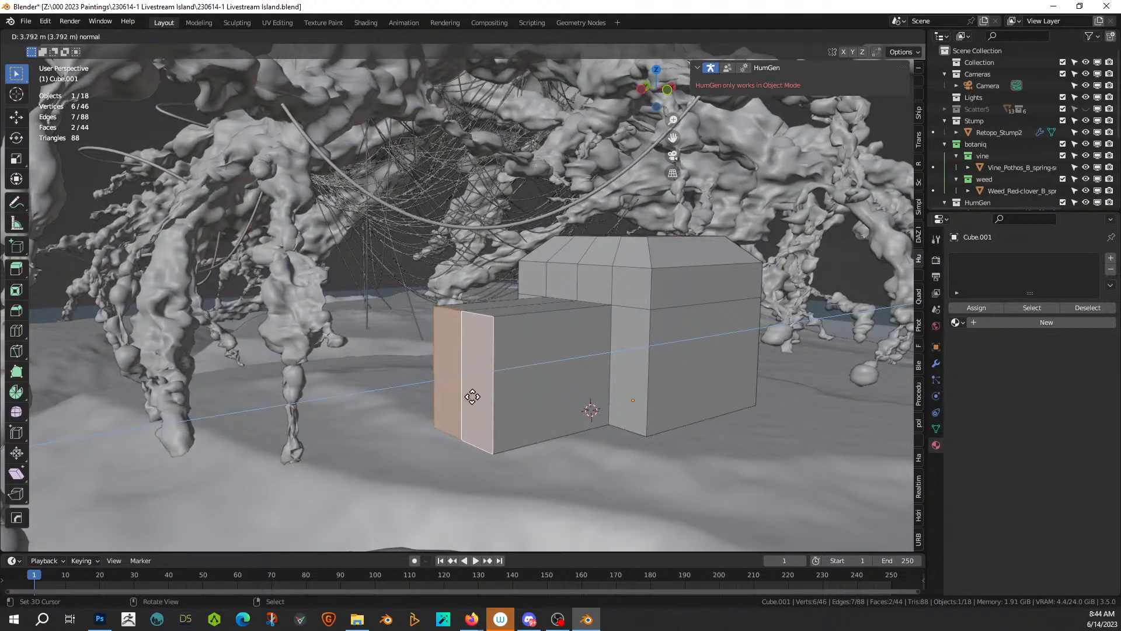
pyautogui.click(474, 397)
# Step: Isolate the building and extrude the wing's two underside faces down about 1.3 m into the ground, then restore the full scene
pyautogui.moveTo(468, 396); pyautogui.dragTo(413, 341, button='middle')
pyautogui.press('KP_Divide')
pyautogui.click(375, 350)
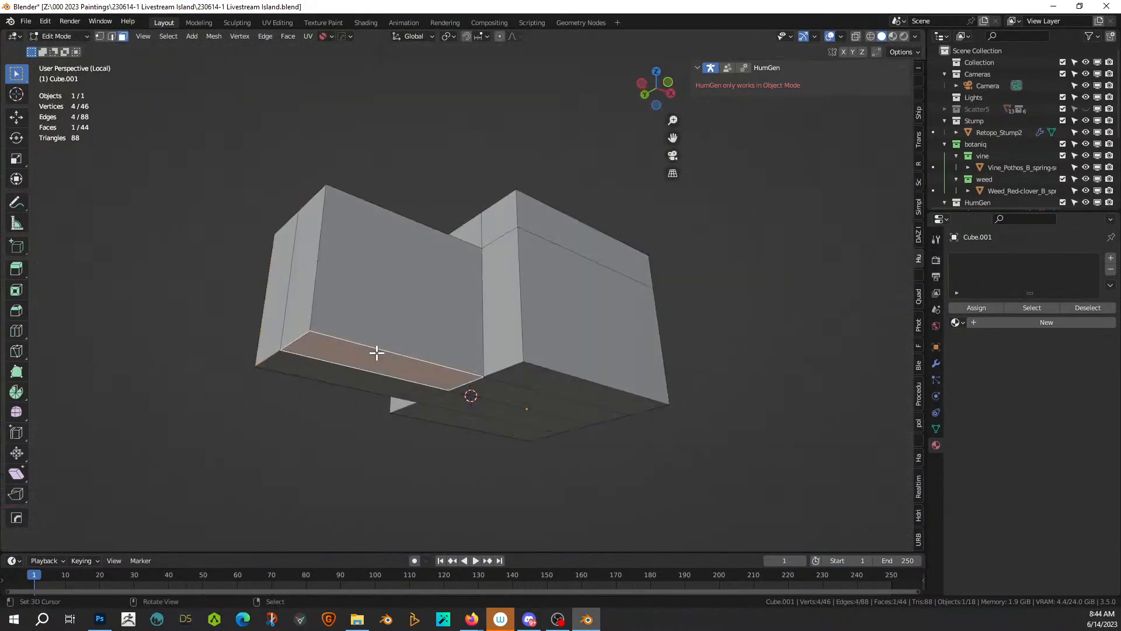
pyautogui.press('e')
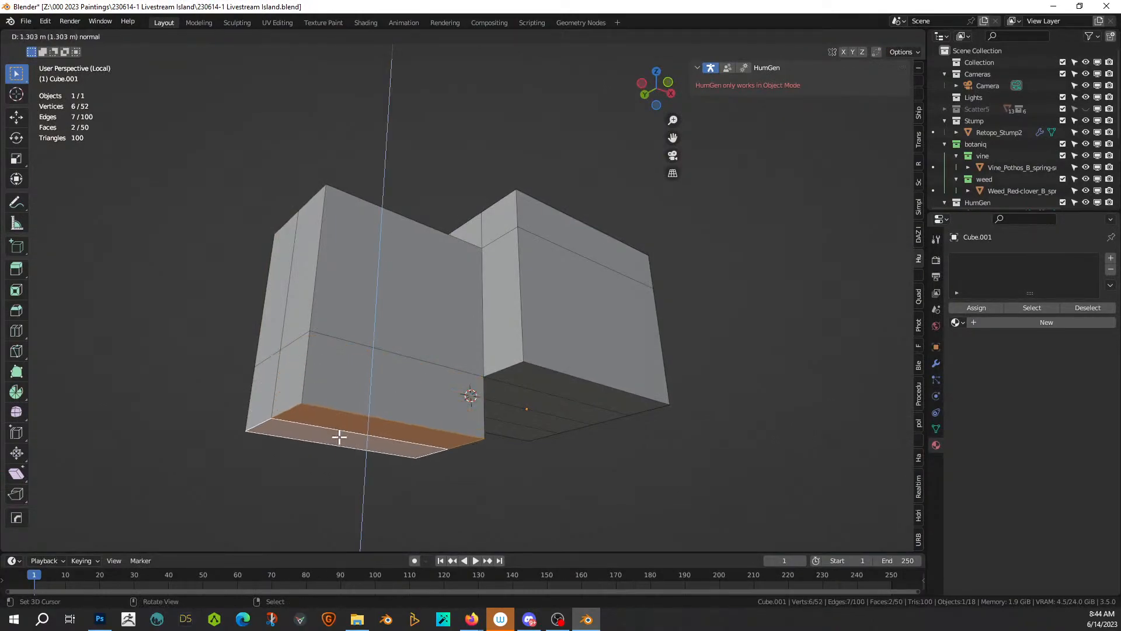
pyautogui.click(339, 437)
pyautogui.press('KP_Divide')
pyautogui.moveTo(416, 338); pyautogui.dragTo(408, 339, button='middle')
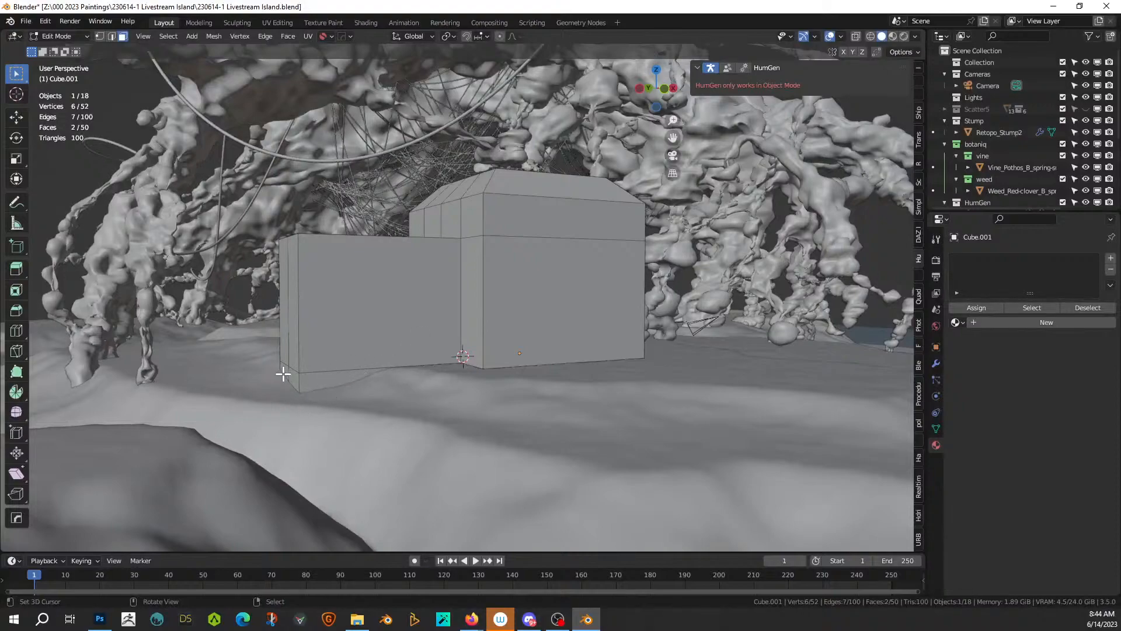
pyautogui.moveTo(443, 346); pyautogui.dragTo(375, 341, button='middle')
pyautogui.press('Tab')
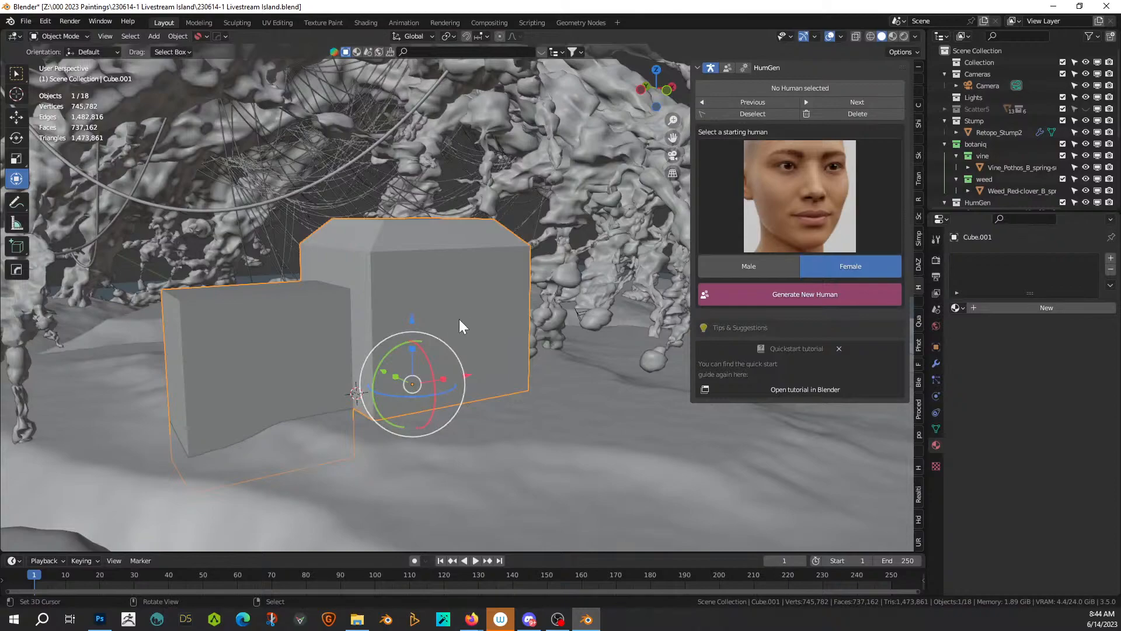
# Step: Add two evenly spaced vertical loop cuts across the main block's wall beside the wing
pyautogui.press('Tab')
pyautogui.click(444, 290)
pyautogui.hotkey('ctrl', 'r')
pyautogui.scroll(1, 444, 290)
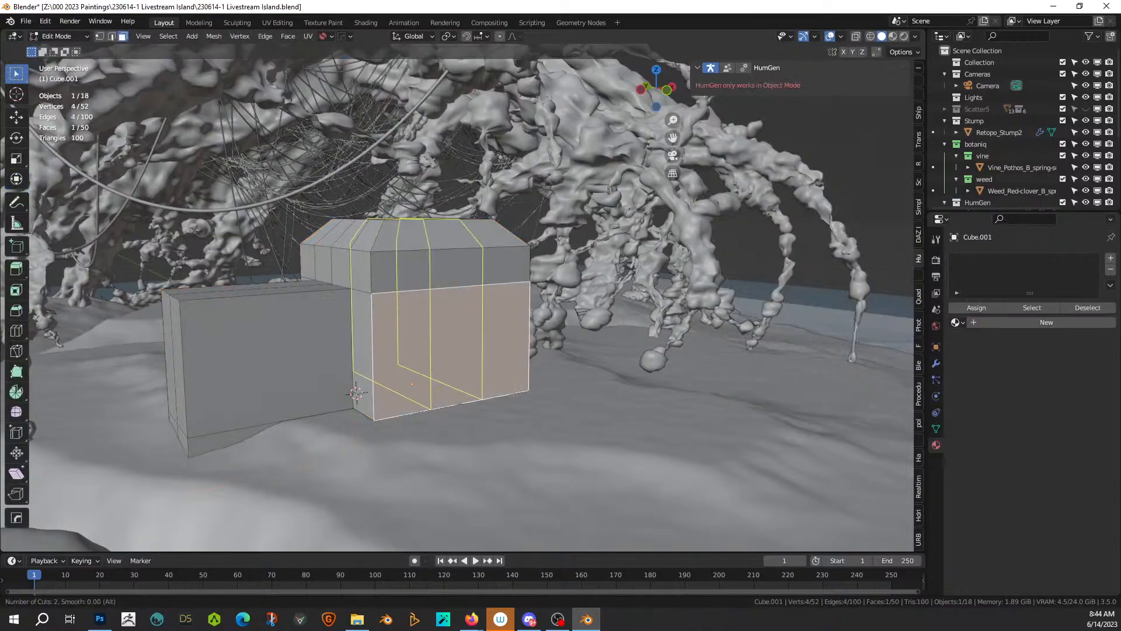
pyautogui.click(443, 290)
pyautogui.rightClick(443, 290)
# Step: Extrude the middle lower panel of that wall inward about 0.2 m to form a recessed doorway
pyautogui.click(451, 318)
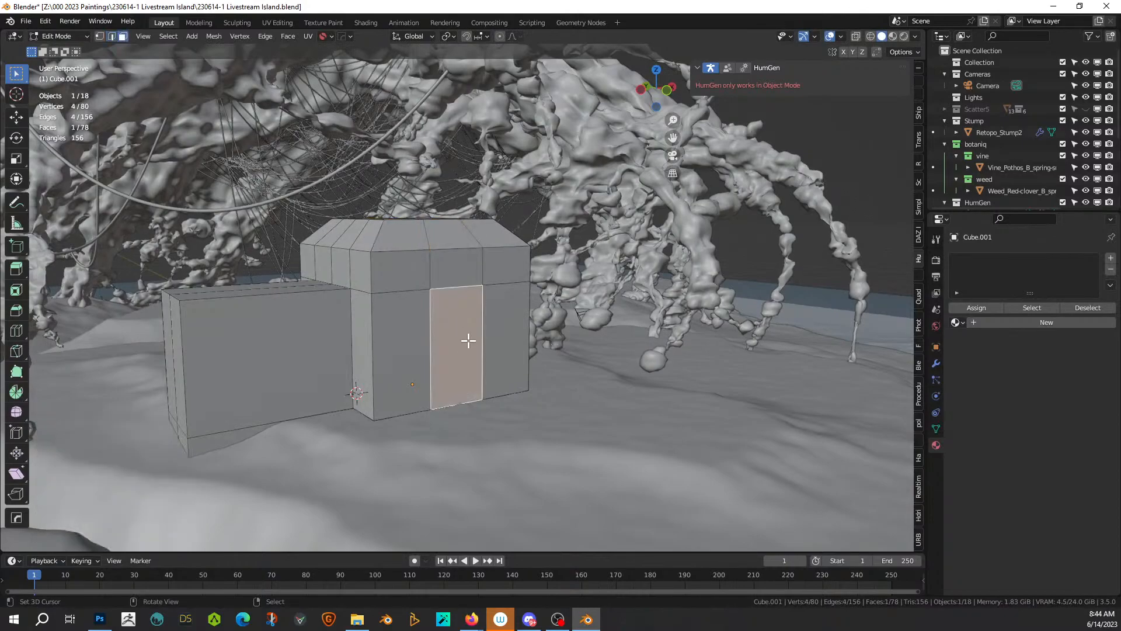
pyautogui.press('e')
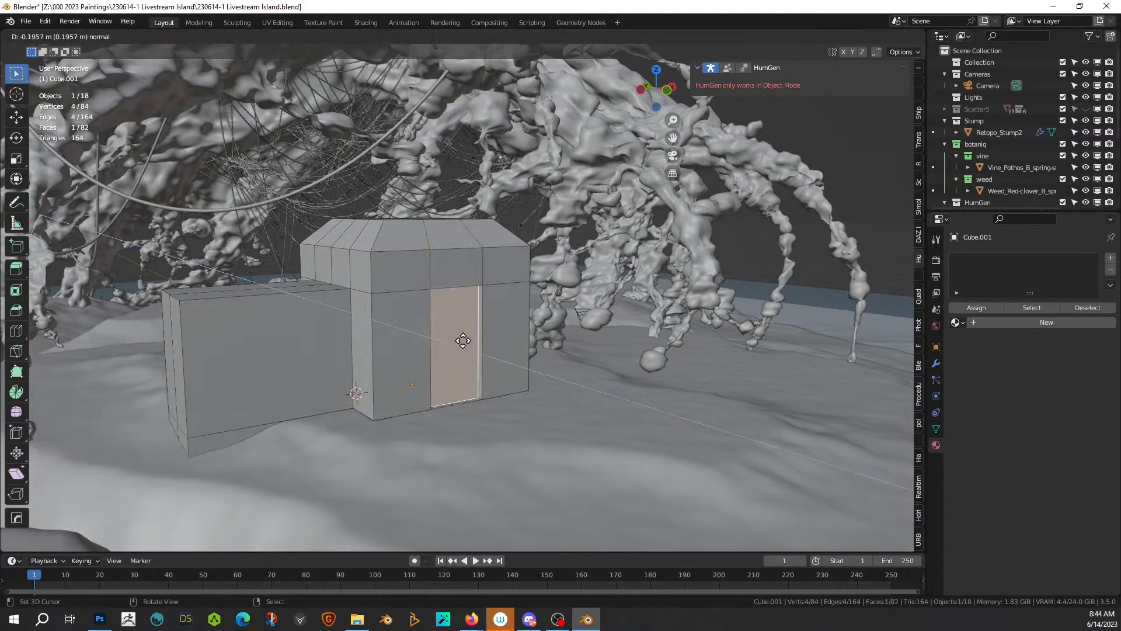
pyautogui.click(463, 341)
pyautogui.scroll(-4, 463, 340)
pyautogui.moveTo(463, 341); pyautogui.dragTo(493, 325, button='middle')
pyautogui.scroll(-3, 378, 326)
pyautogui.scroll(5, 442, 388)
pyautogui.scroll(2, 471, 377)
pyautogui.press('Tab')
pyautogui.scroll(4, 467, 381)
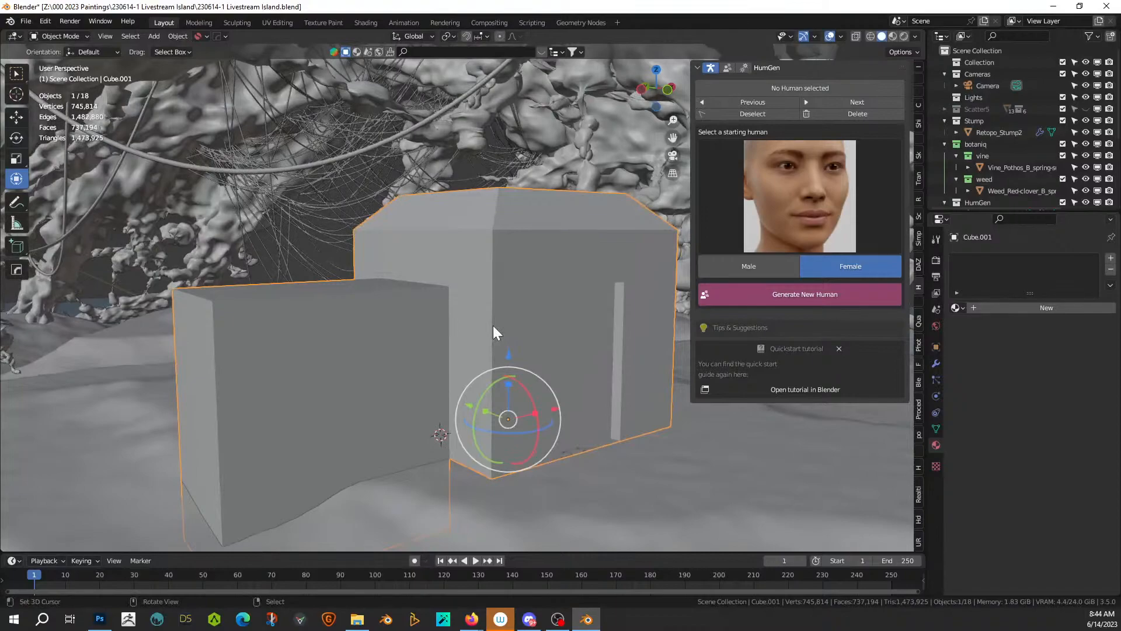
# Step: Invert the face selection from the door panel and shrink it to leave out the doorway's recess faces
pyautogui.press('Tab')
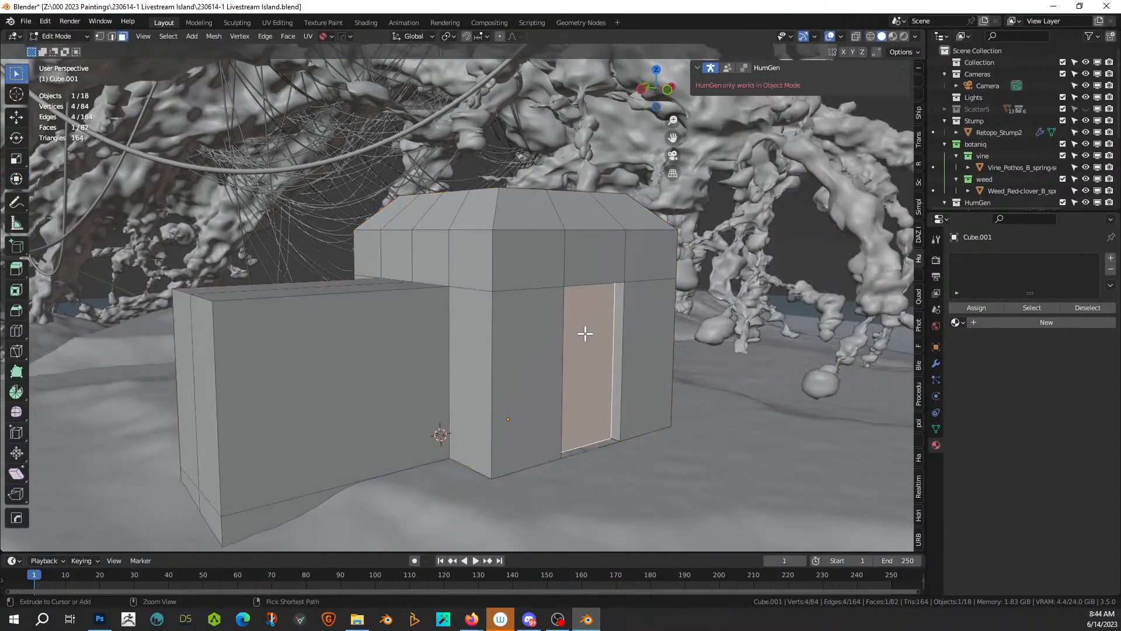
pyautogui.hotkey('ctrl', 'i')
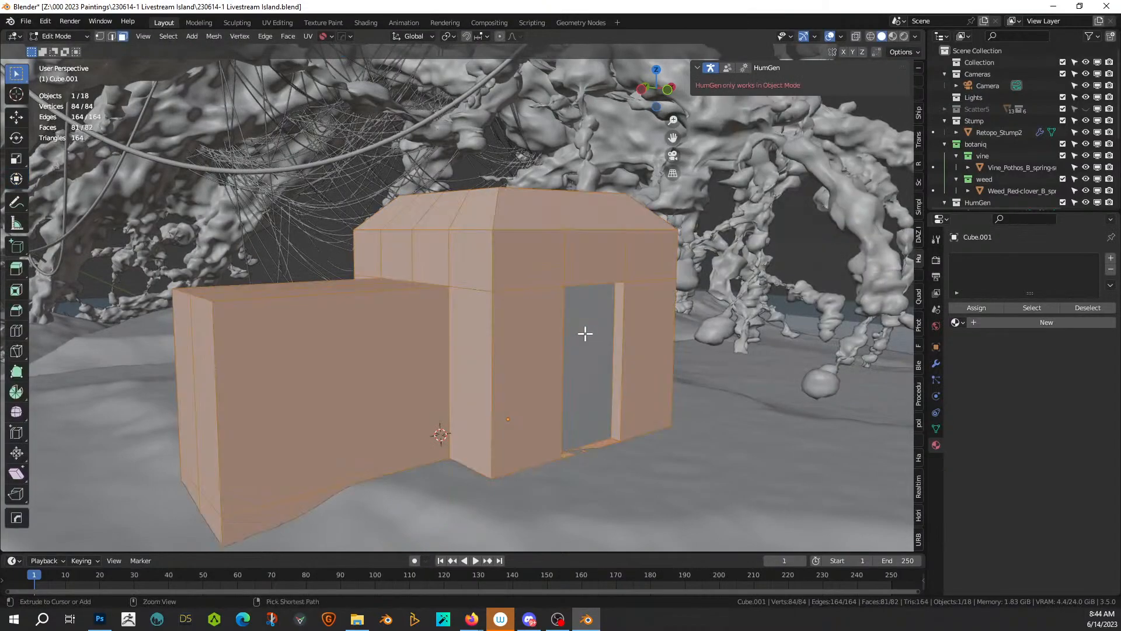
pyautogui.press('ctrl+KP_Subtract')
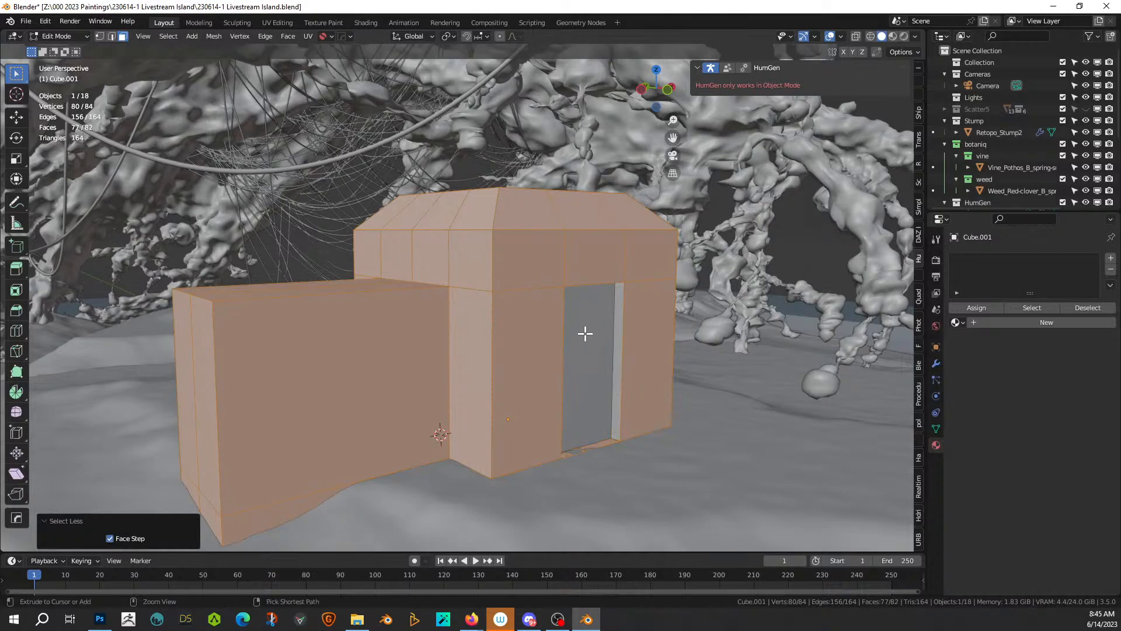
pyautogui.moveTo(673, 361); pyautogui.dragTo(580, 533, button='middle')
pyautogui.keyDown('shift'); pyautogui.click(479, 511); pyautogui.keyUp('shift')
pyautogui.keyDown('shift'); pyautogui.click(479, 511); pyautogui.keyUp('shift')
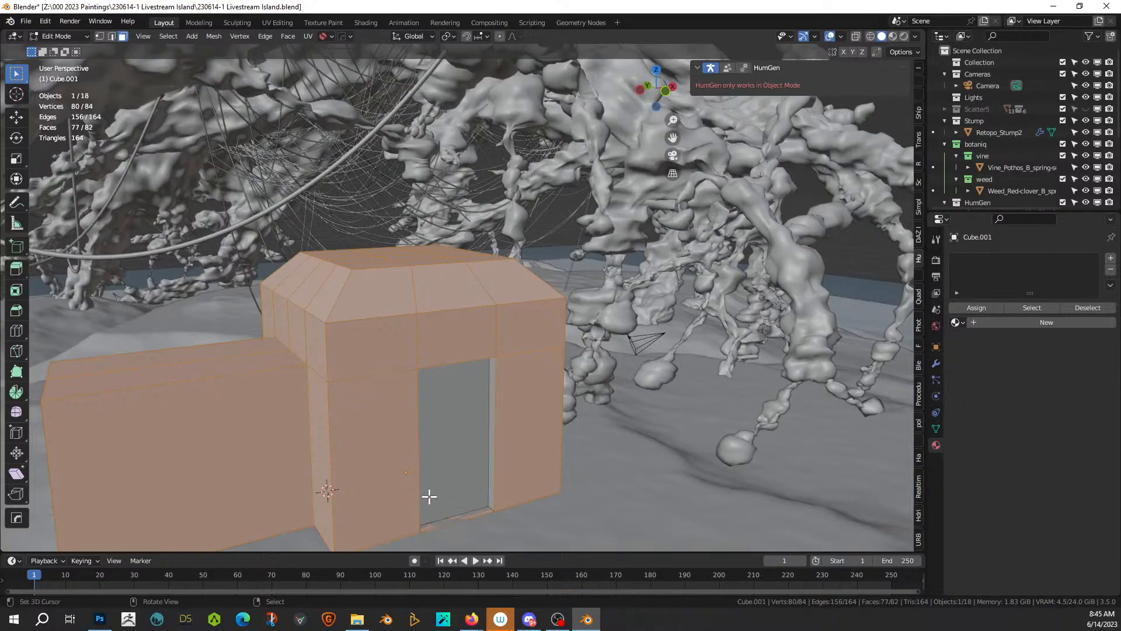
# Step: Apply Random Flow's Plate Insets to the whole building with a subdivision of 2
pyautogui.scroll(-5, 376, 458)
pyautogui.press('Tab')
pyautogui.hotkey('shift', 'alt', 'q')
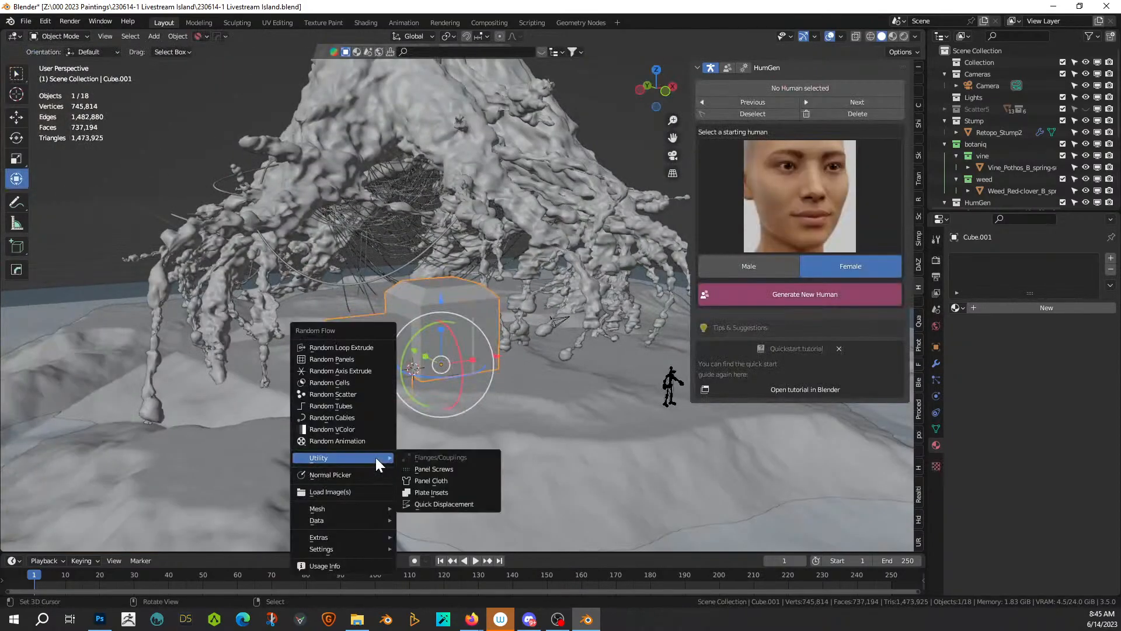
pyautogui.moveTo(359, 460)
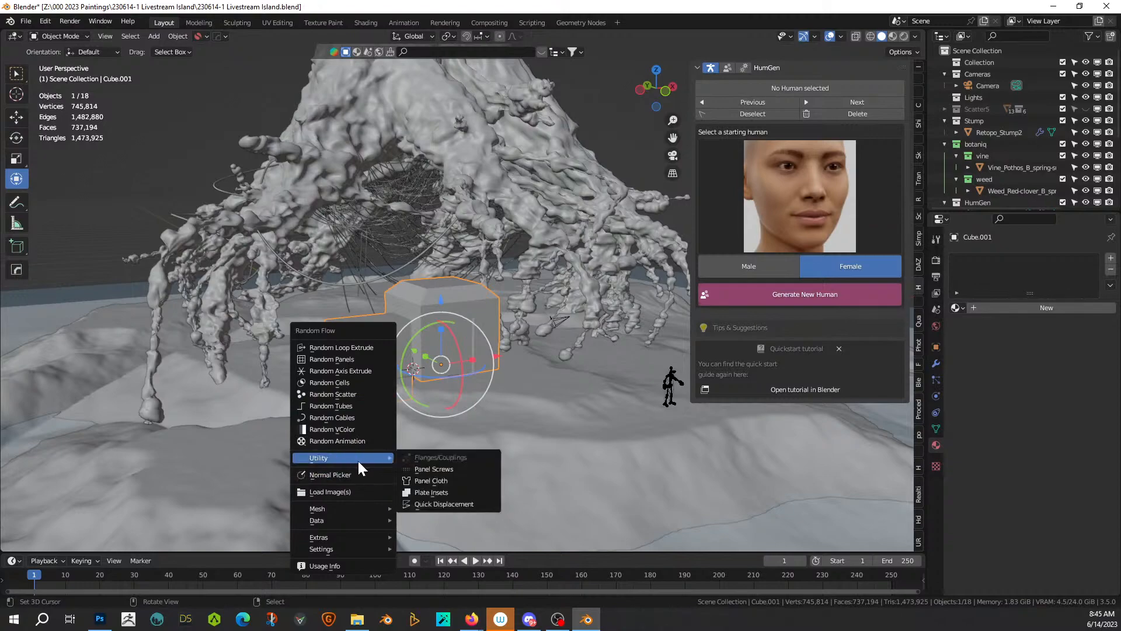
pyautogui.click(460, 491)
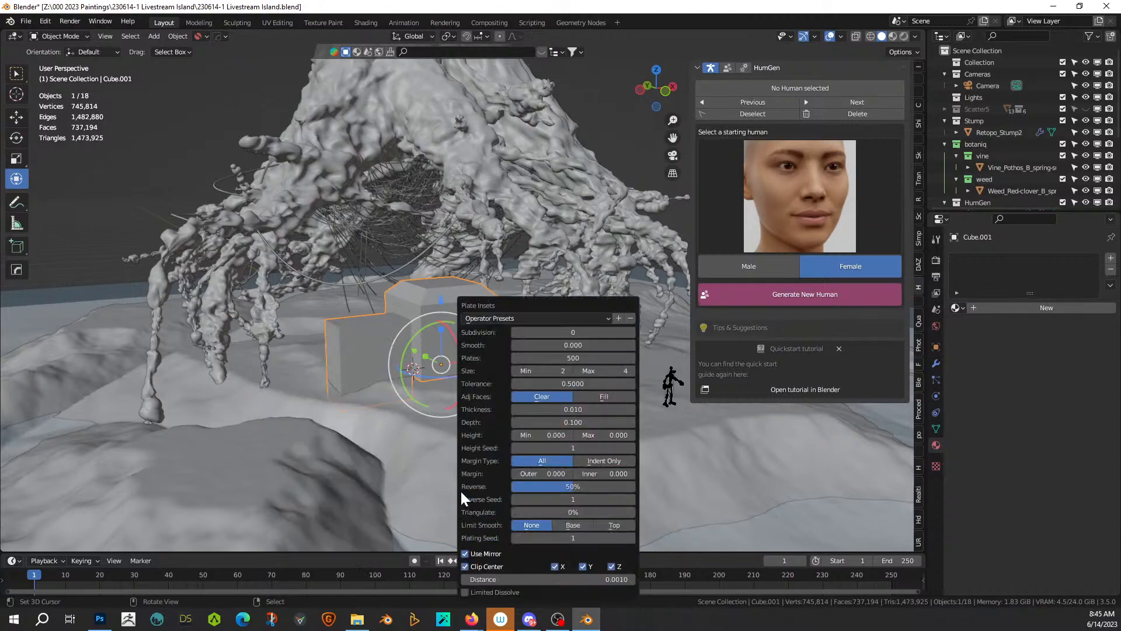
pyautogui.click(631, 332)
pyautogui.click(632, 332)
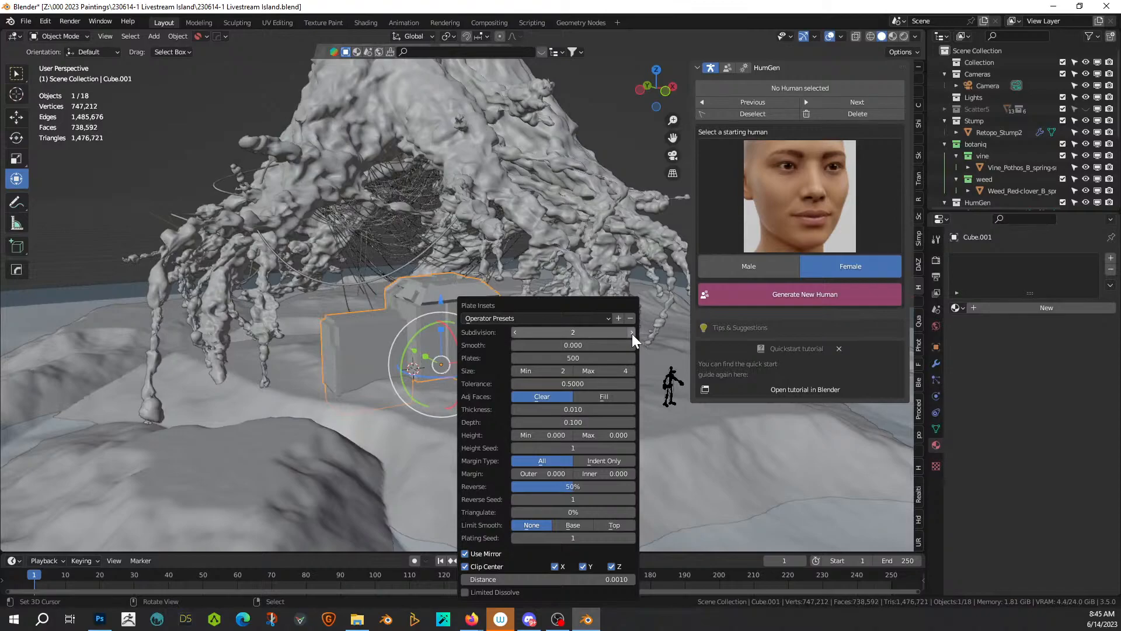
pyautogui.scroll(5, 510, 426)
pyautogui.moveTo(510, 426)
pyautogui.mouseDown(button='middle')
pyautogui.moveTo(516, 419)
pyautogui.moveTo(501, 416)
pyautogui.moveTo(520, 422)
pyautogui.mouseUp(button='middle')
pyautogui.scroll(-4, 519, 422)
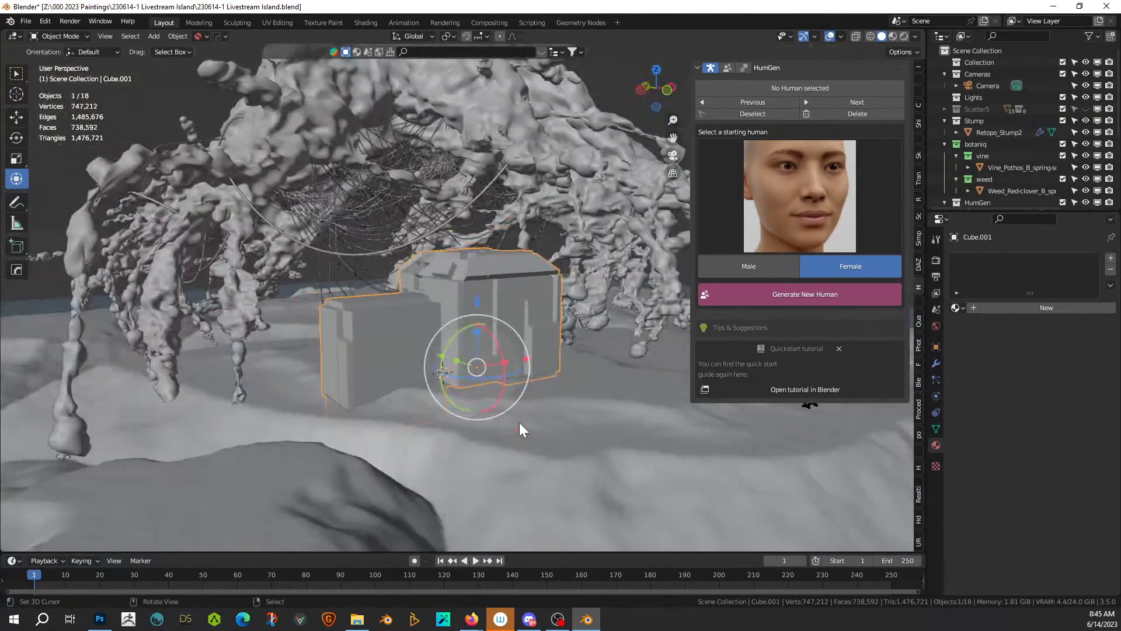
pyautogui.moveTo(520, 422)
pyautogui.mouseDown(button='middle')
pyautogui.moveTo(480, 415)
pyautogui.moveTo(496, 405)
pyautogui.moveTo(506, 420)
pyautogui.mouseUp(button='middle')
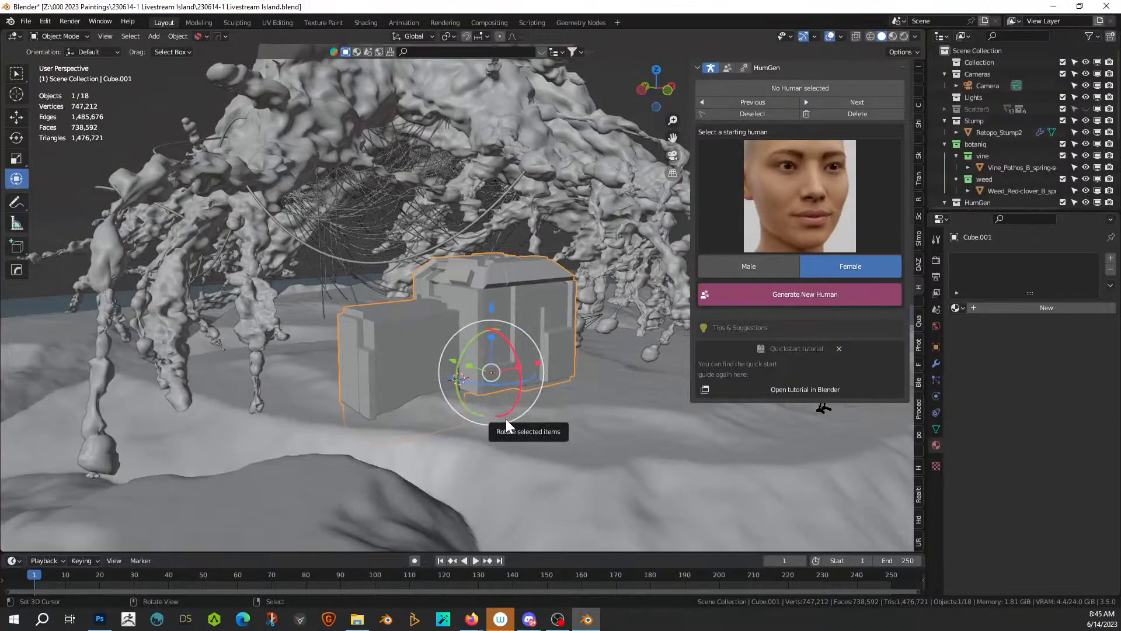
pyautogui.scroll(4, 387, 369)
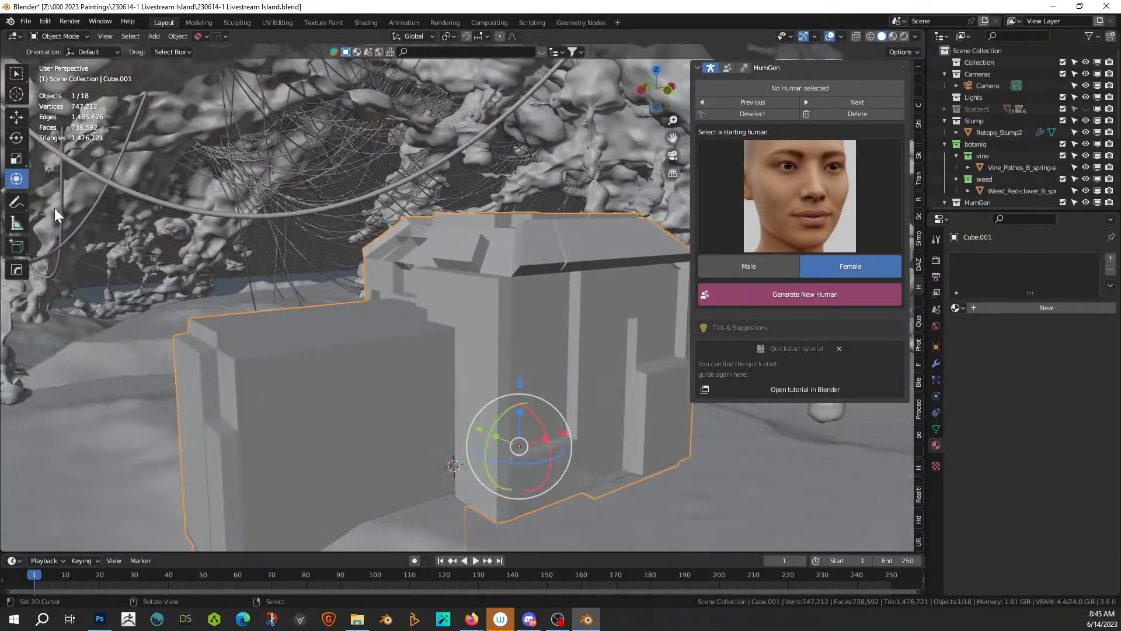
# Step: Split the viewport vertically and turn the narrow new area into an Asset Browser
pyautogui.moveTo(2, 33); pyautogui.dragTo(299, 93)
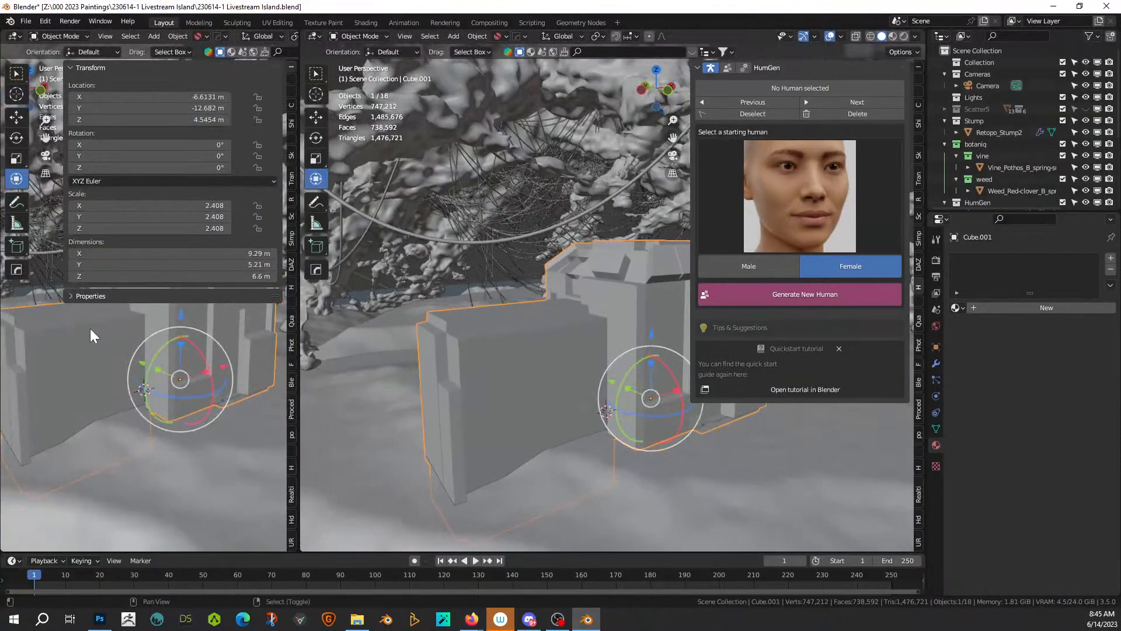
pyautogui.hotkey('shift', 'F1')
pyautogui.hotkey('shift', 'F1')
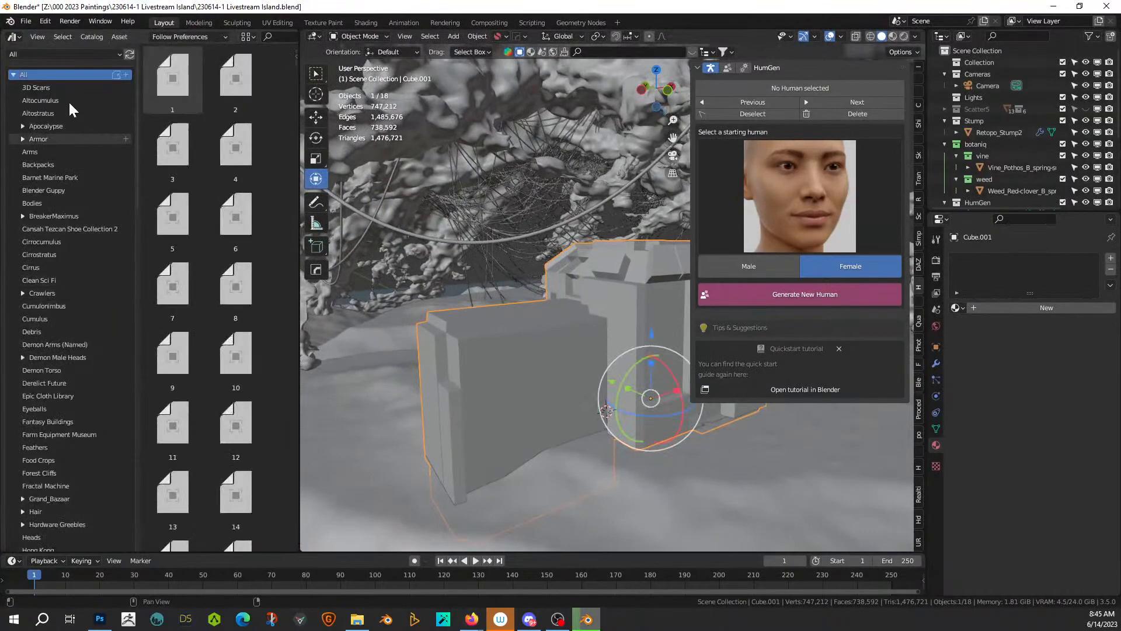
# Step: Open the Big Medium Small asset library at ModelshopGreebles > KitObjects > Trimsheet (Best Quality) > Panels
pyautogui.click(65, 54)
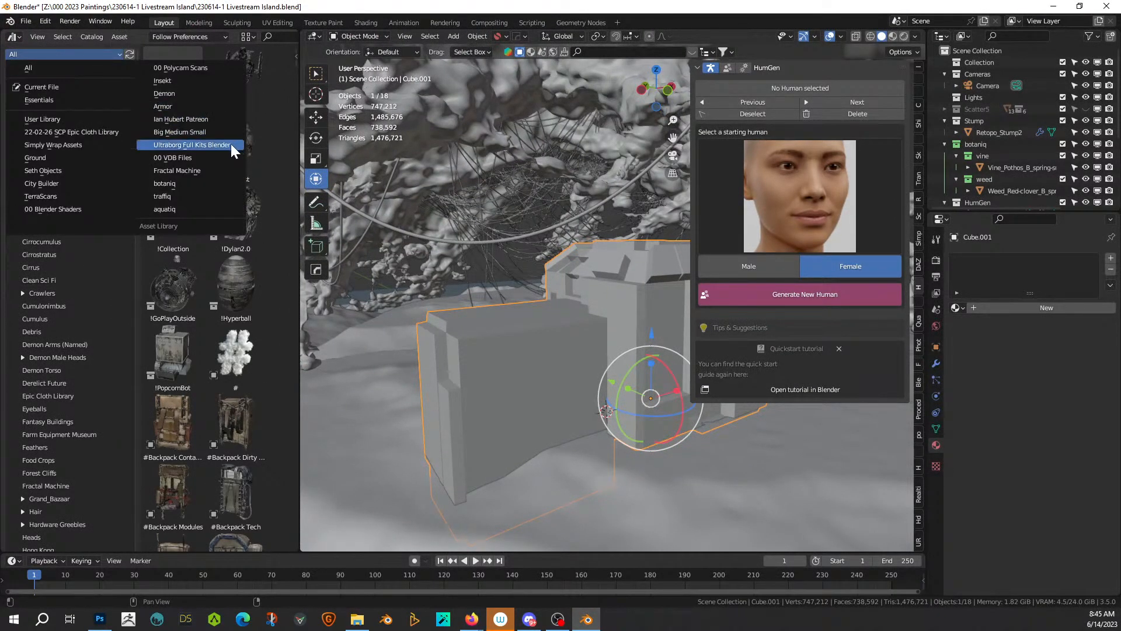
pyautogui.click(206, 131)
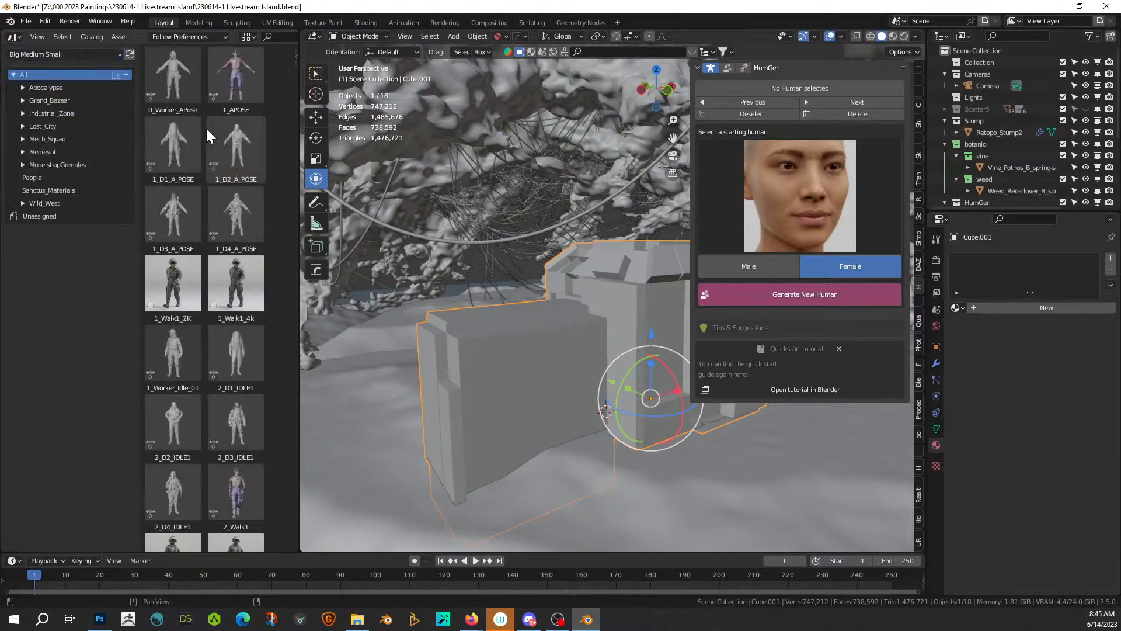
pyautogui.click(18, 165)
pyautogui.click(33, 190)
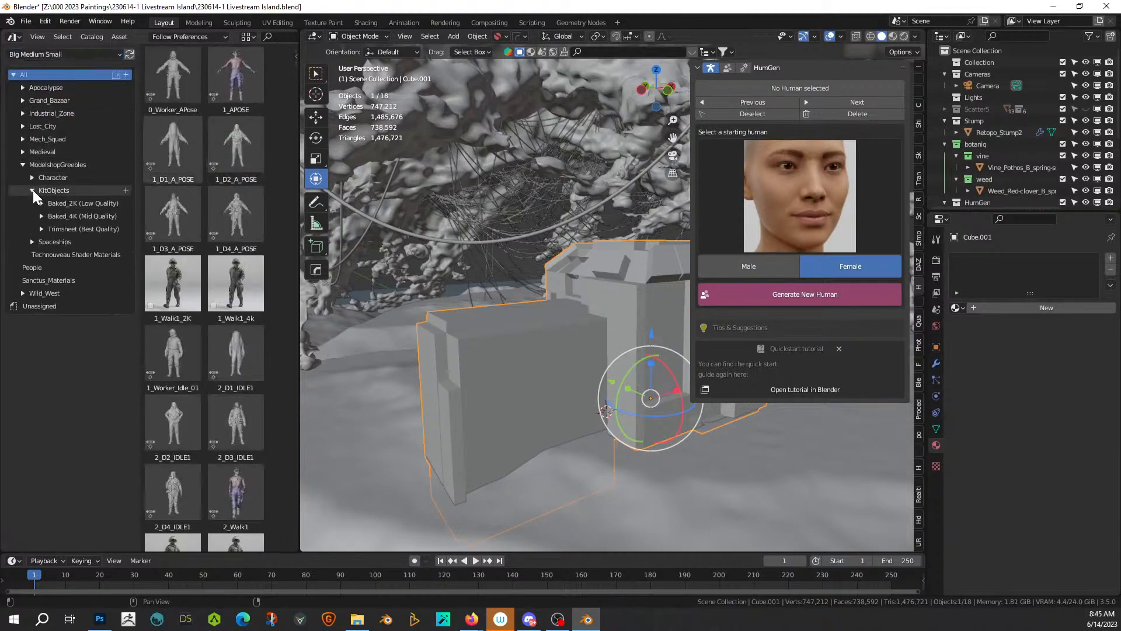
pyautogui.click(40, 229)
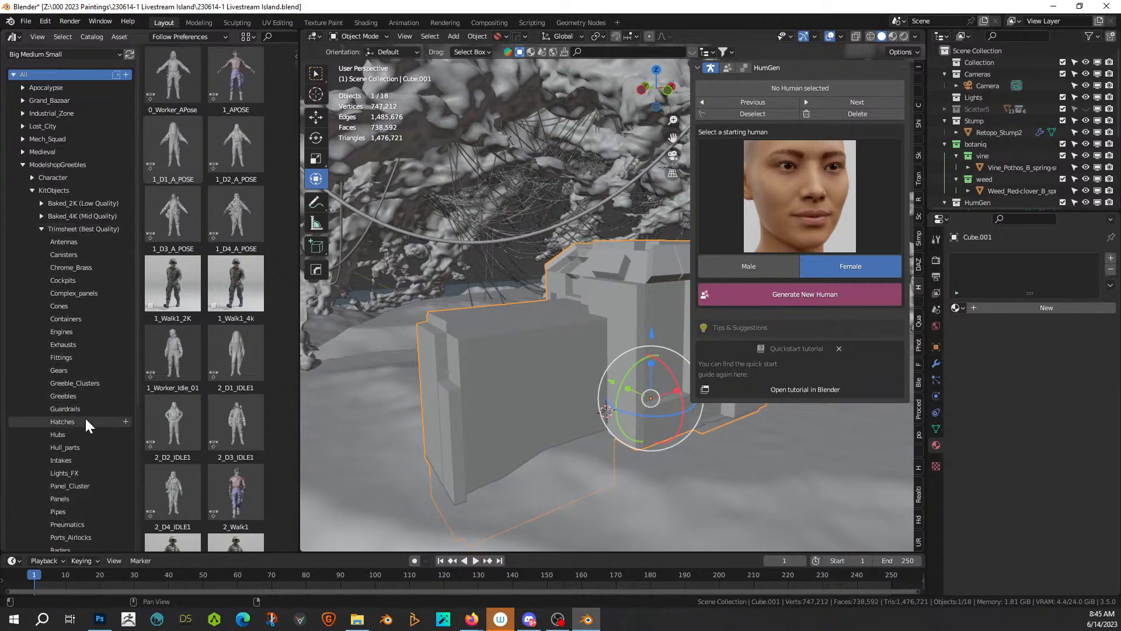
pyautogui.scroll(-2, 81, 369)
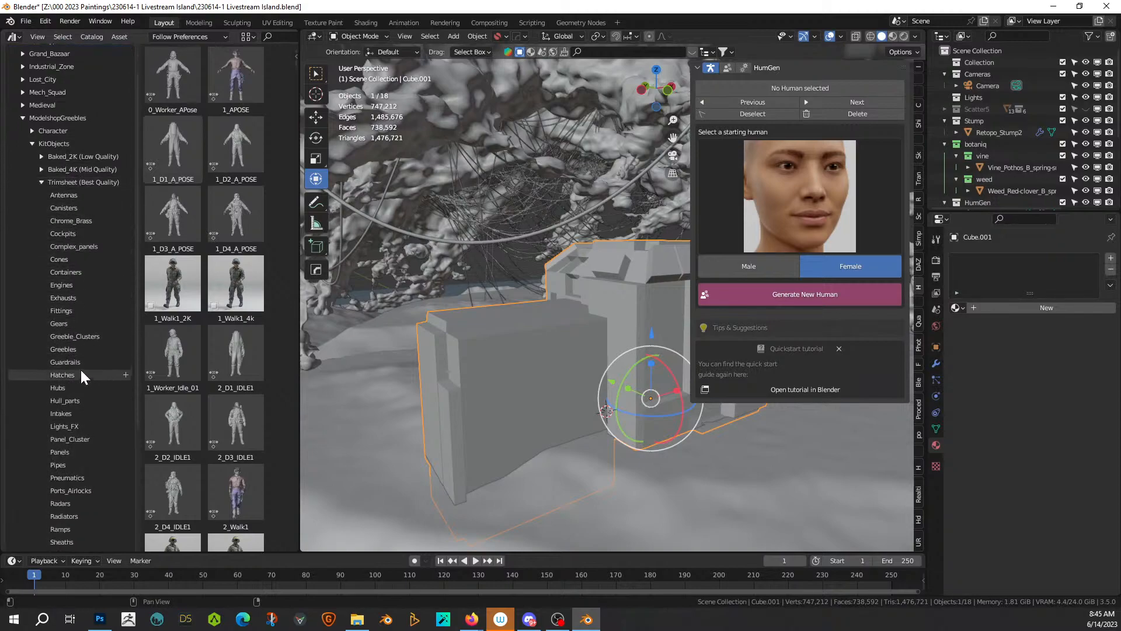
pyautogui.click(66, 451)
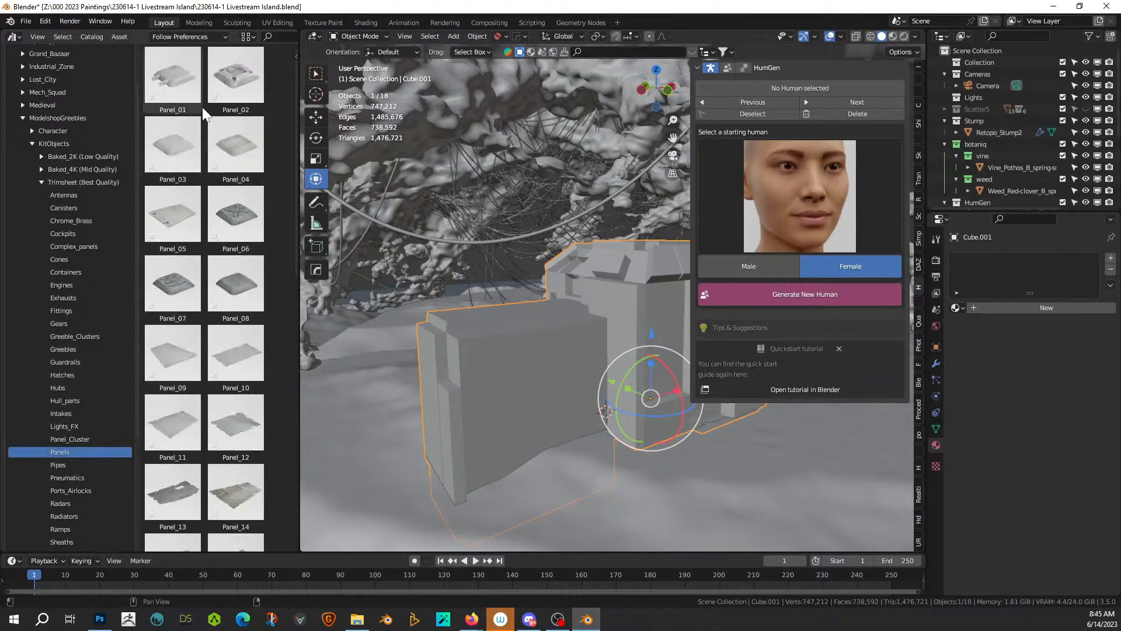
# Step: Place the Panel_02 asset on the wing's long side wall and scale it up about 1.88 times, narrowing the sidebar for room
pyautogui.moveTo(236, 76); pyautogui.dragTo(532, 412)
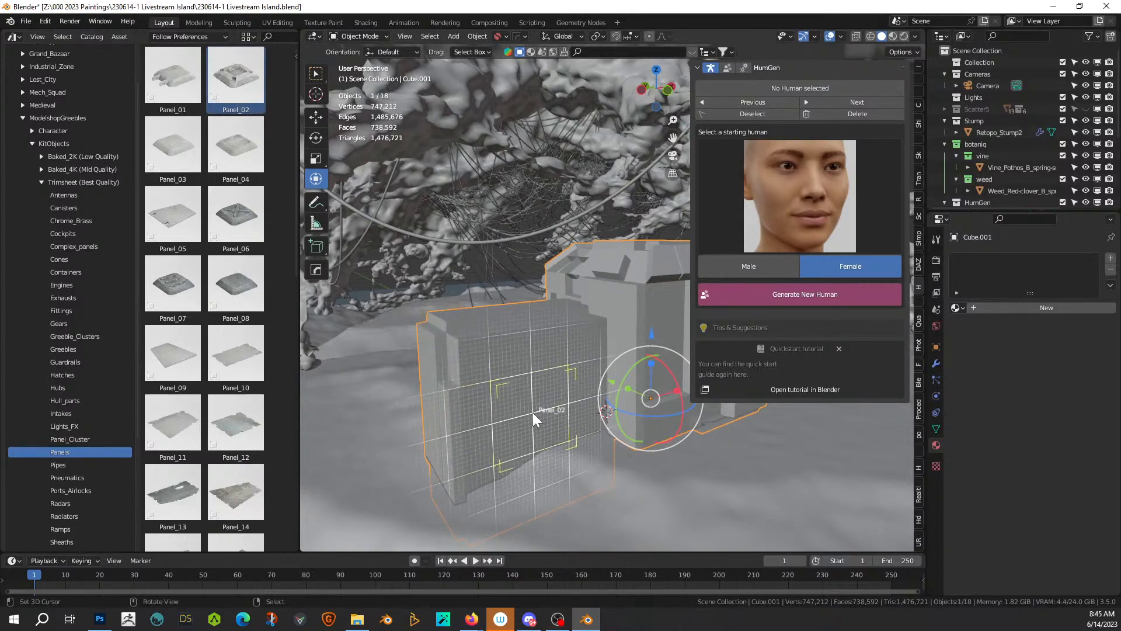
pyautogui.moveTo(532, 412); pyautogui.dragTo(533, 412)
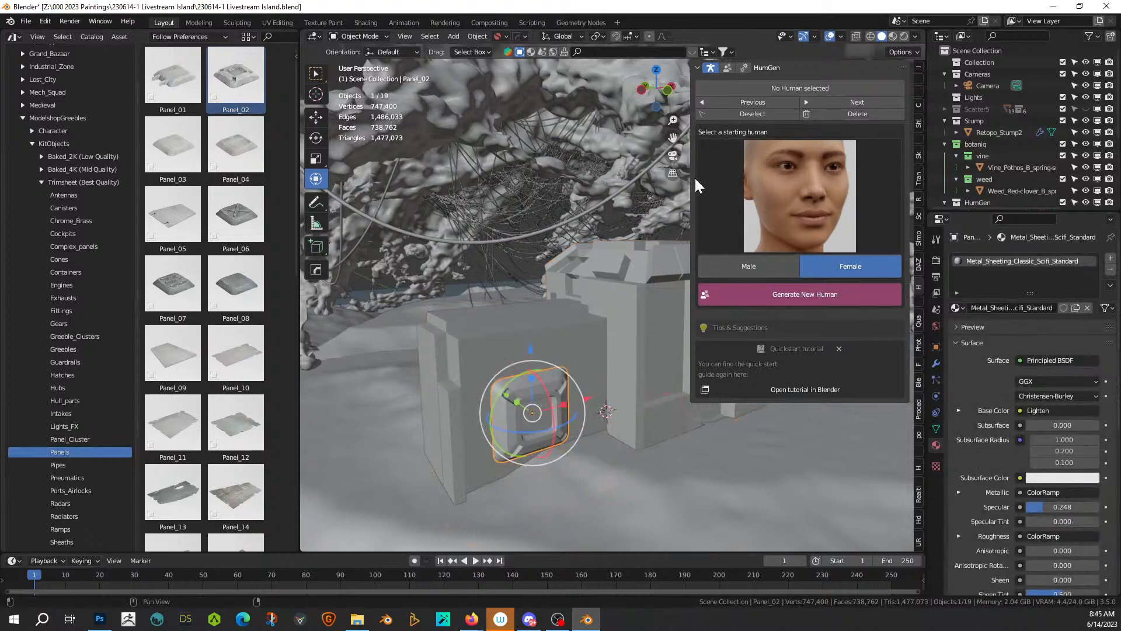
pyautogui.moveTo(717, 179); pyautogui.dragTo(851, 179)
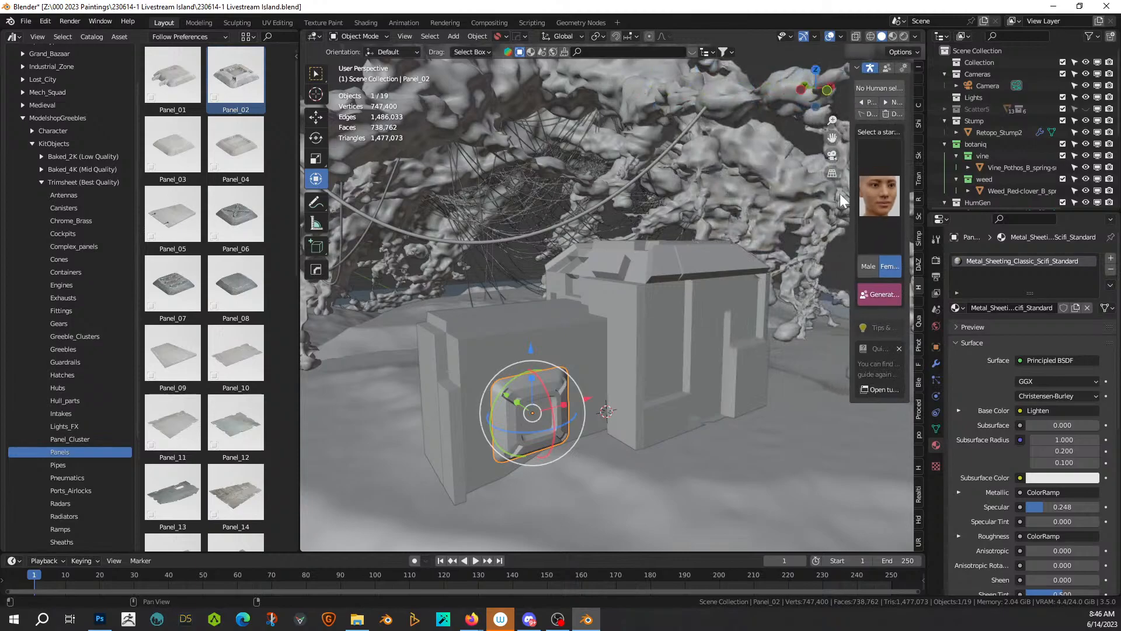
pyautogui.press('s')
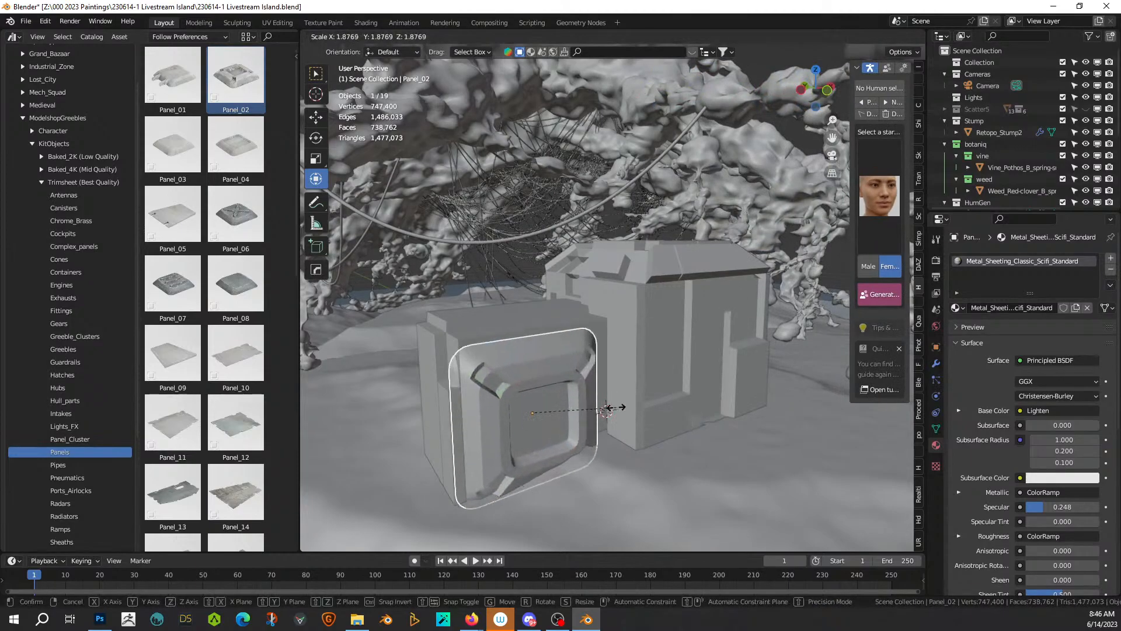
pyautogui.click(615, 407)
# Step: Shift the panel slightly along X to fit the wing's wall and raise it about 0.17 m
pyautogui.moveTo(615, 407); pyautogui.dragTo(588, 425, button='middle')
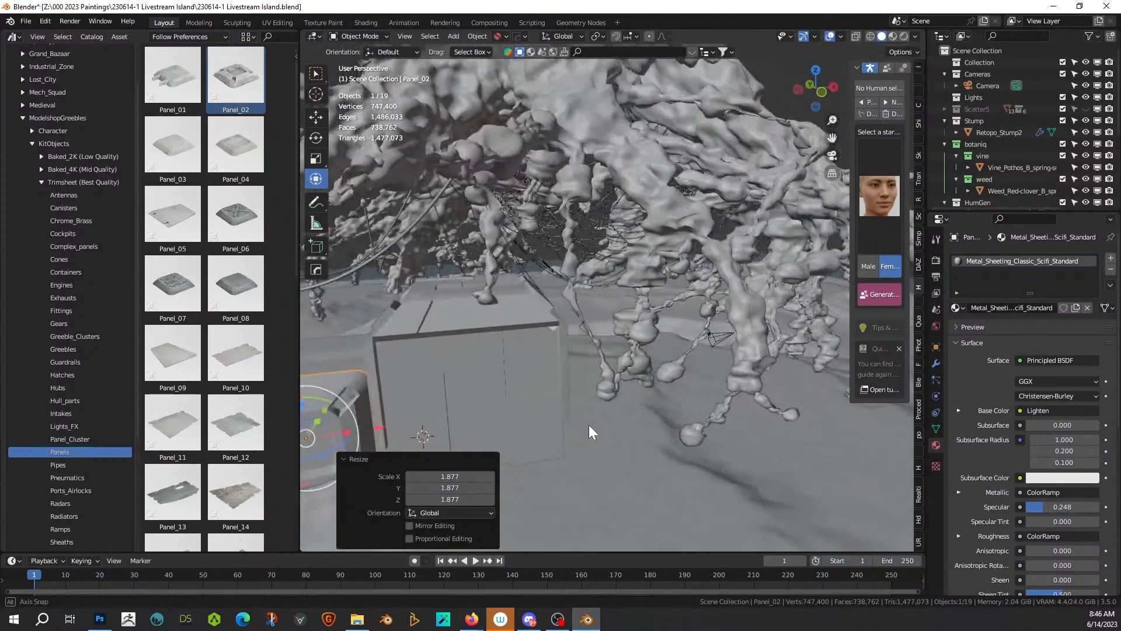
pyautogui.moveTo(644, 427); pyautogui.dragTo(648, 371, button='middle')
pyautogui.press('g')
pyautogui.press('x')
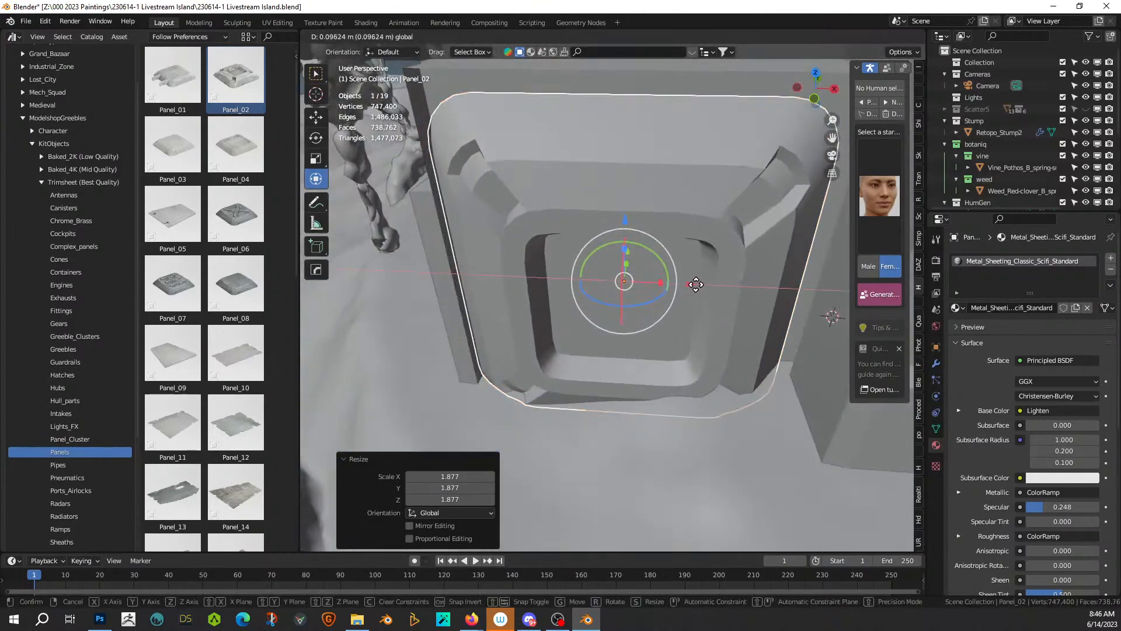
pyautogui.click(702, 295)
pyautogui.moveTo(702, 295); pyautogui.dragTo(727, 283, button='middle')
pyautogui.moveTo(681, 285); pyautogui.dragTo(688, 285)
pyautogui.moveTo(626, 225); pyautogui.dragTo(625, 208)
pyautogui.moveTo(625, 208); pyautogui.dragTo(664, 226, button='middle')
pyautogui.moveTo(824, 305); pyautogui.dragTo(632, 251, button='middle')
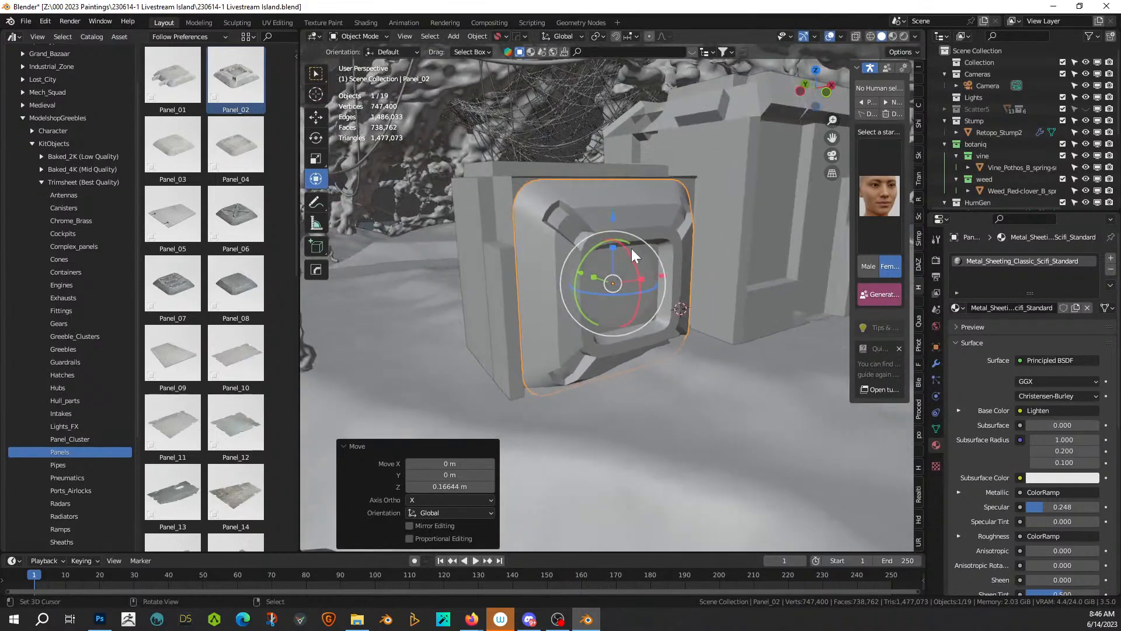
# Step: Assign the Metal_Sheeting_Classic_Scifi_Standard material to the building and switch to rendered shading
pyautogui.click(746, 157)
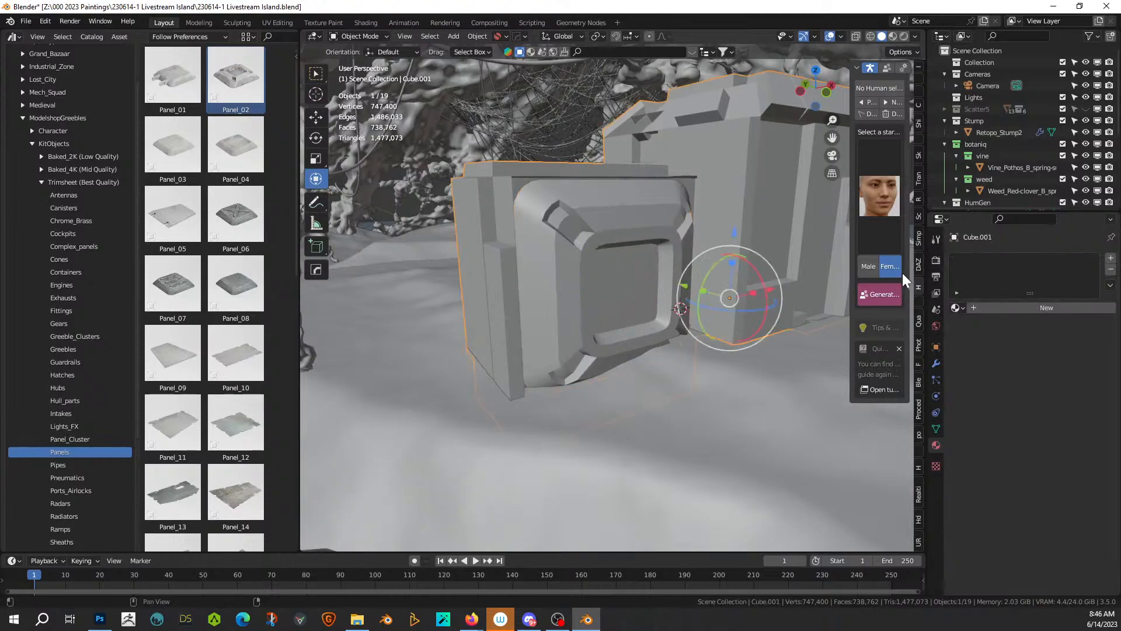
pyautogui.click(960, 307)
pyautogui.write('met')
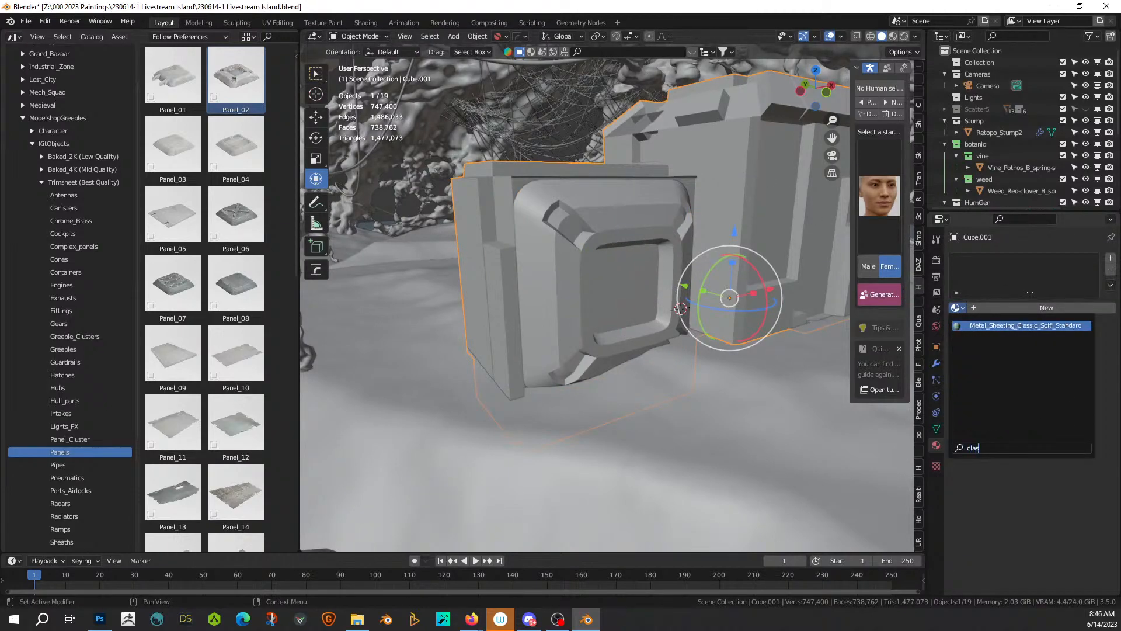
pyautogui.press('Return')
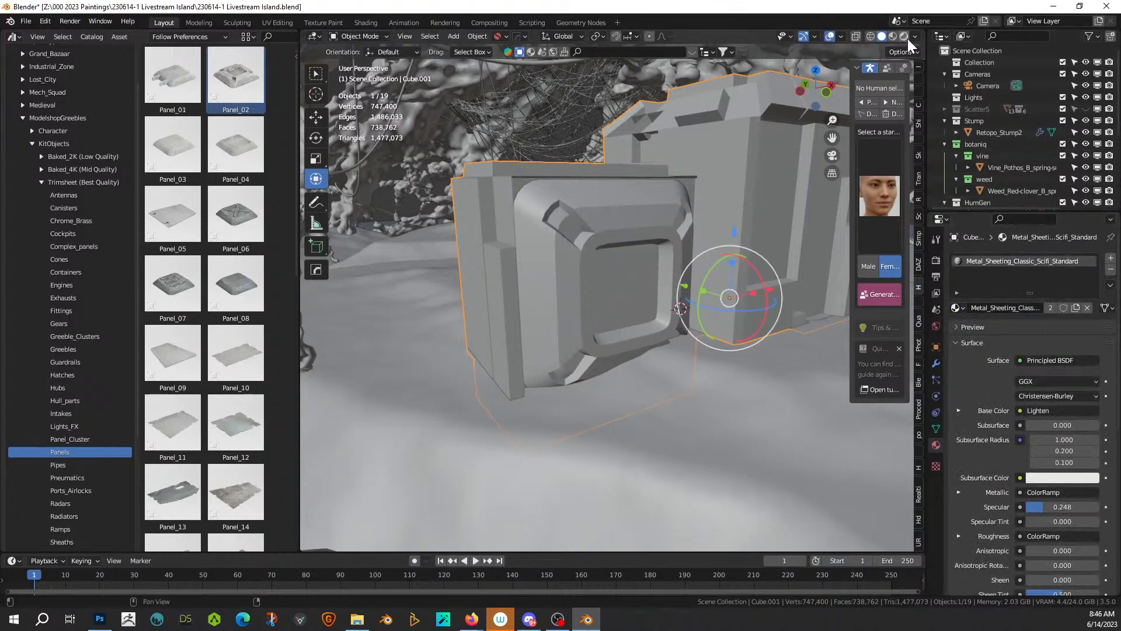
pyautogui.click(906, 36)
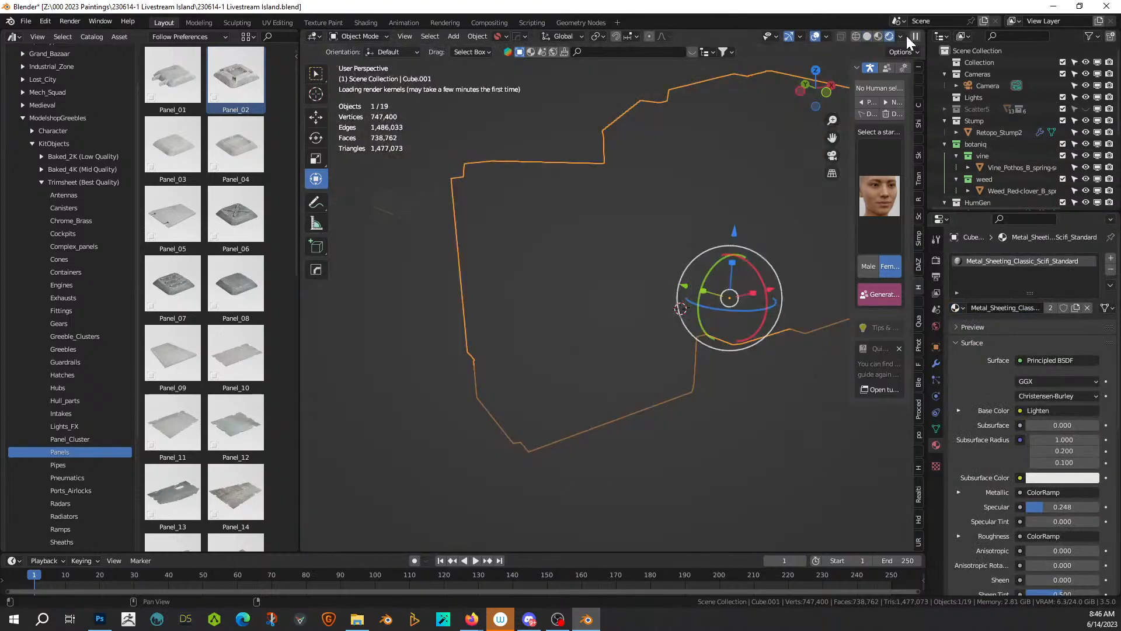
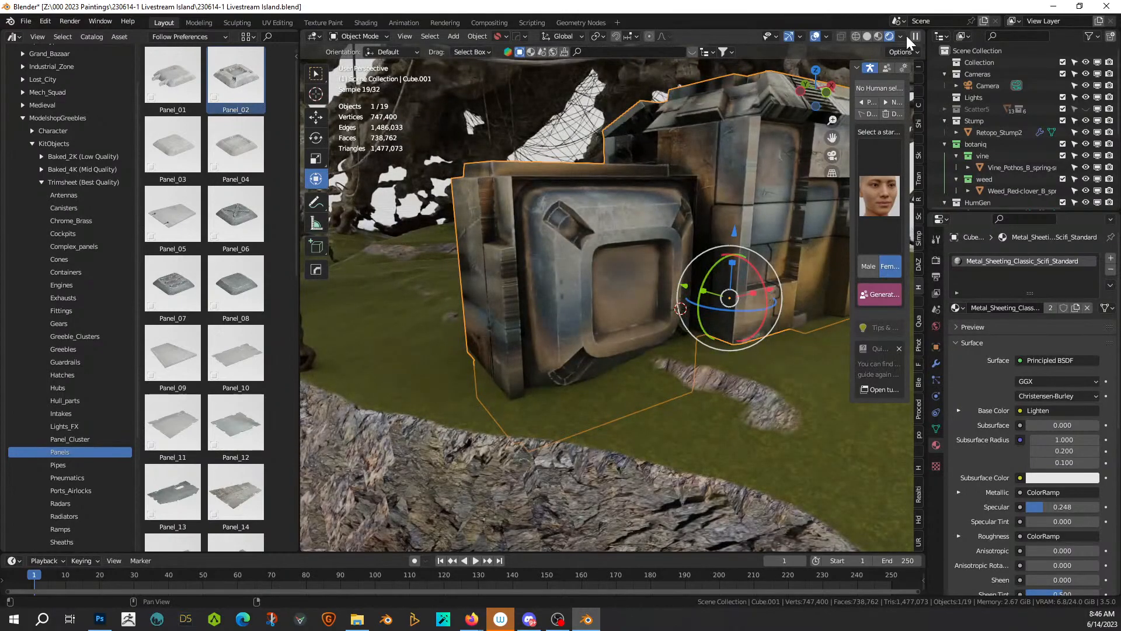
# Step: Unwrap all of the building's faces with Cube Projection and view the retextured walls
pyautogui.moveTo(776, 249); pyautogui.dragTo(737, 146, button='middle')
pyautogui.press('Tab')
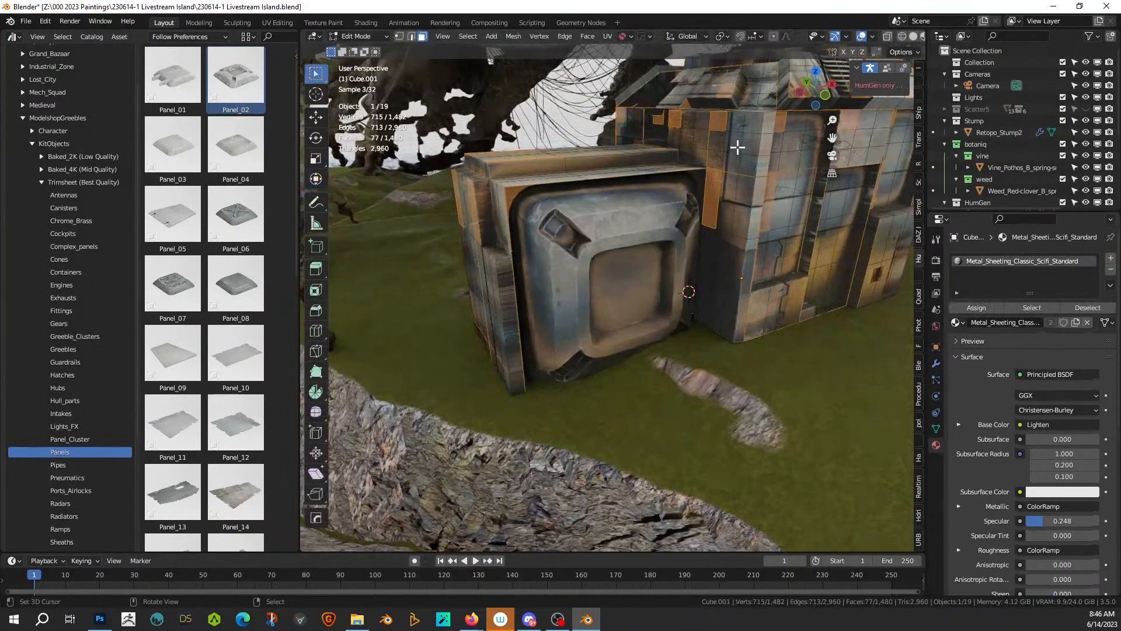
pyautogui.press('a')
pyautogui.press('u')
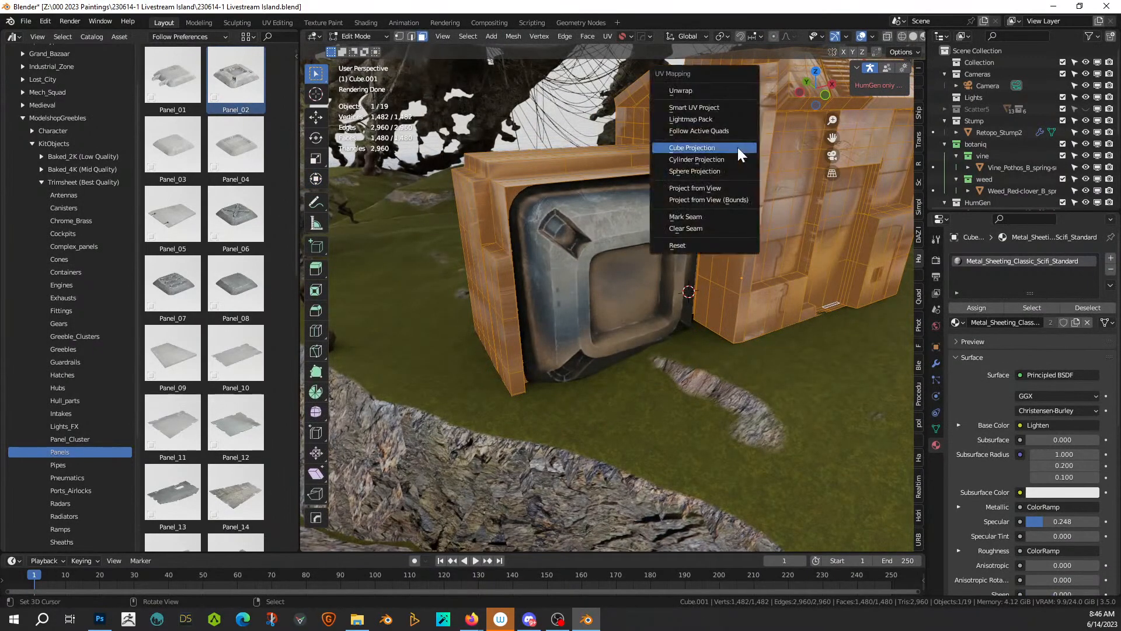
pyautogui.click(738, 147)
pyautogui.press('Tab')
pyautogui.moveTo(737, 147); pyautogui.dragTo(591, 188, button='middle')
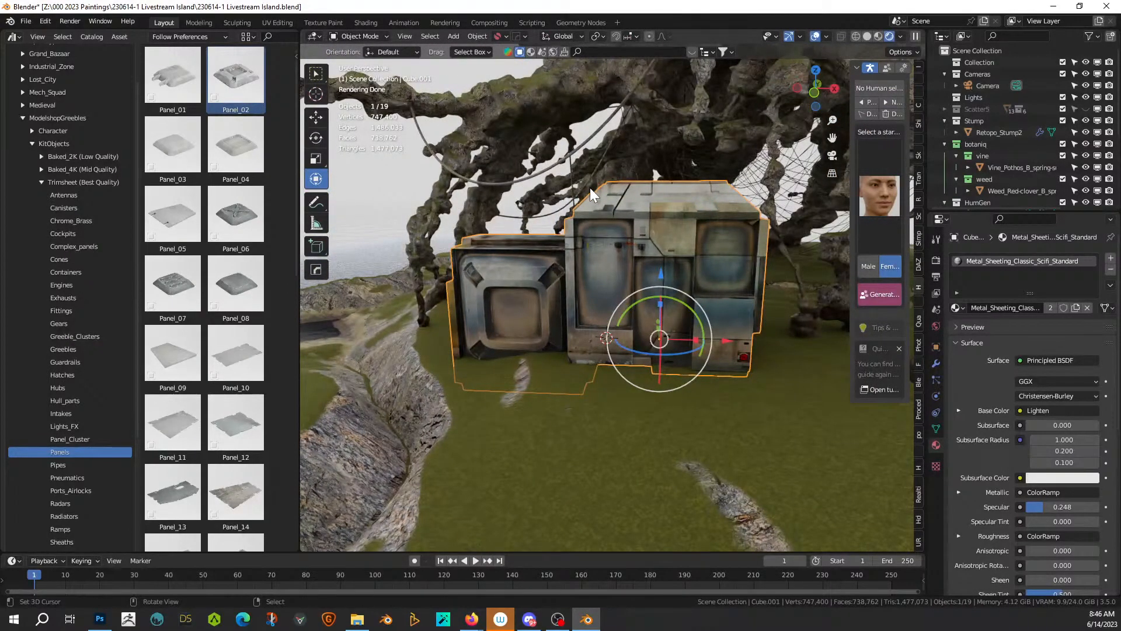
pyautogui.moveTo(690, 268); pyautogui.dragTo(622, 278, button='middle')
pyautogui.scroll(2, 683, 290)
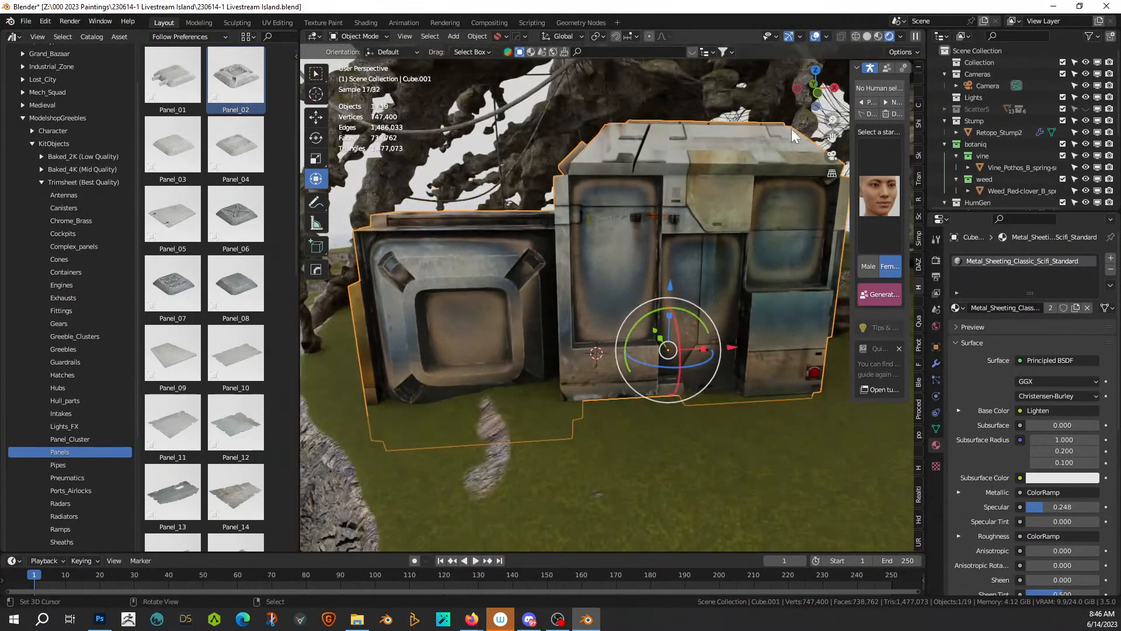
# Step: Return to solid shading and circle-select the faces of the main block's tall wall section between the wing and the doorway
pyautogui.click(867, 36)
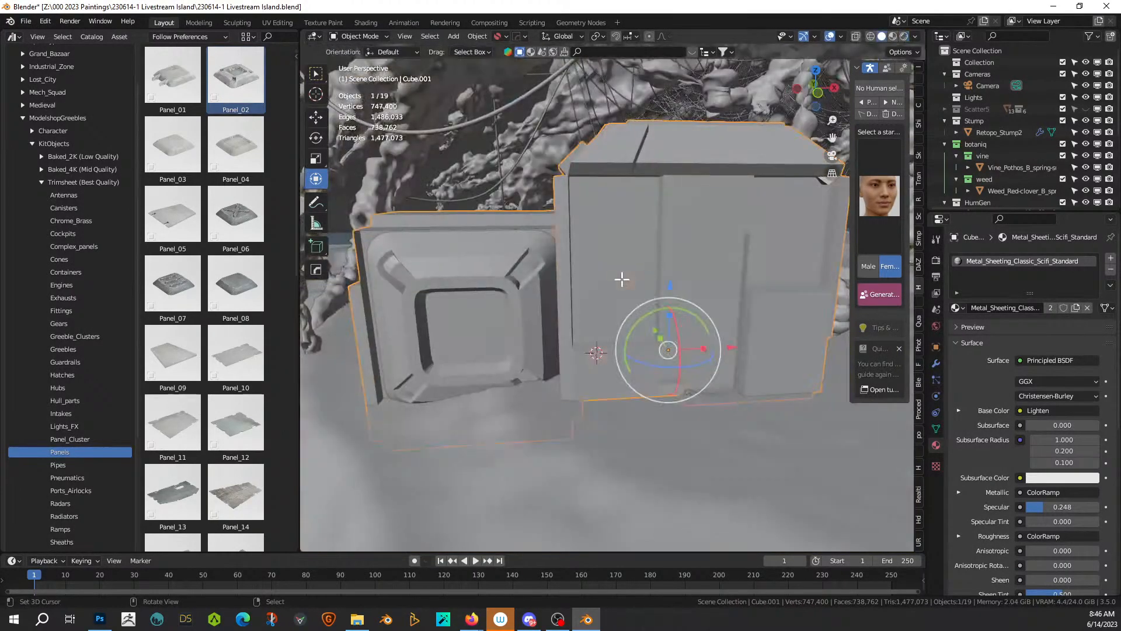
pyautogui.press('Tab')
pyautogui.click(602, 313)
pyautogui.press('c')
pyautogui.moveTo(608, 310)
pyautogui.mouseDown()
pyautogui.moveTo(602, 213)
pyautogui.moveTo(613, 195)
pyautogui.moveTo(632, 233)
pyautogui.mouseUp()
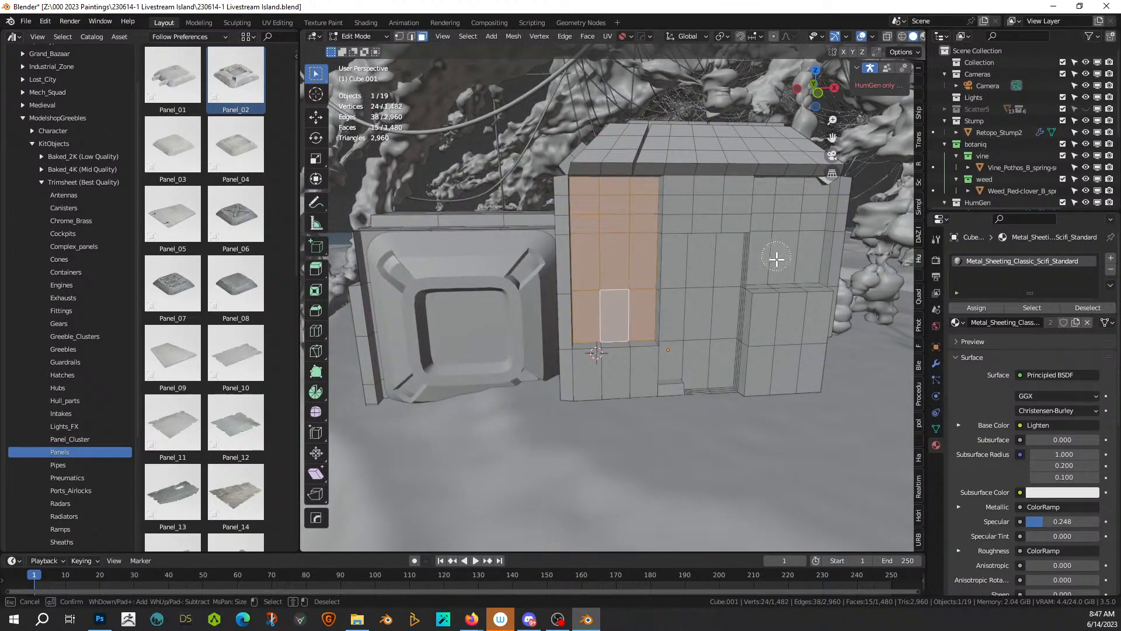
# Step: Select the faces of the two recessed window areas on either side of the building's front door
pyautogui.rightClick(727, 355)
pyautogui.scroll(5, 727, 355)
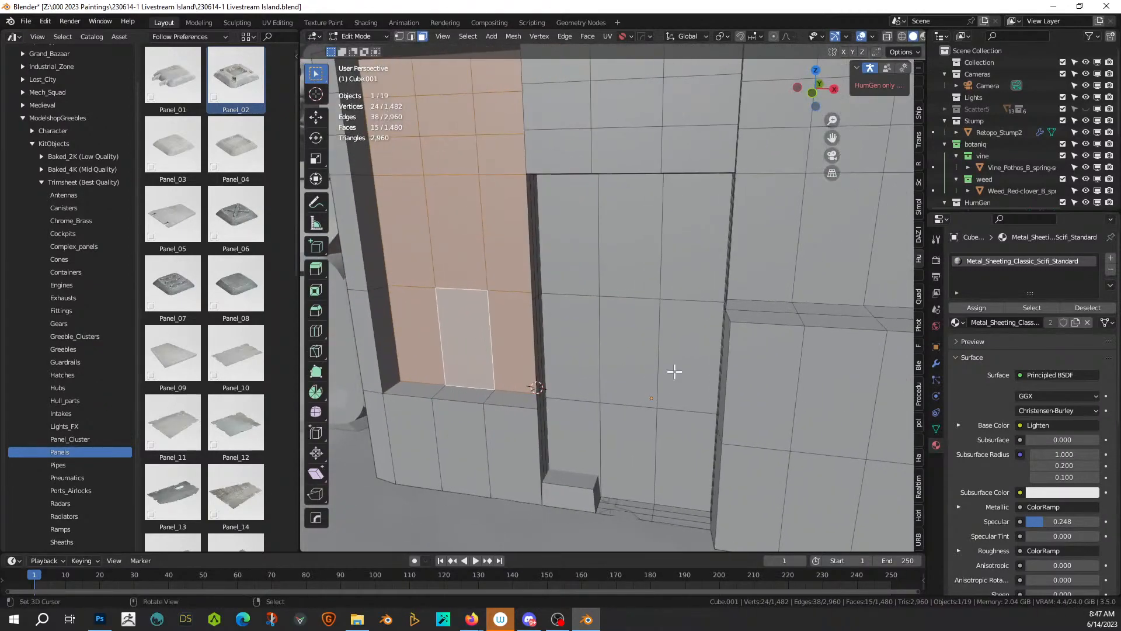
pyautogui.scroll(-8, 674, 372)
pyautogui.moveTo(721, 350)
pyautogui.mouseDown(button='middle')
pyautogui.moveTo(734, 347)
pyautogui.moveTo(731, 328)
pyautogui.mouseUp(button='middle')
pyautogui.press('c')
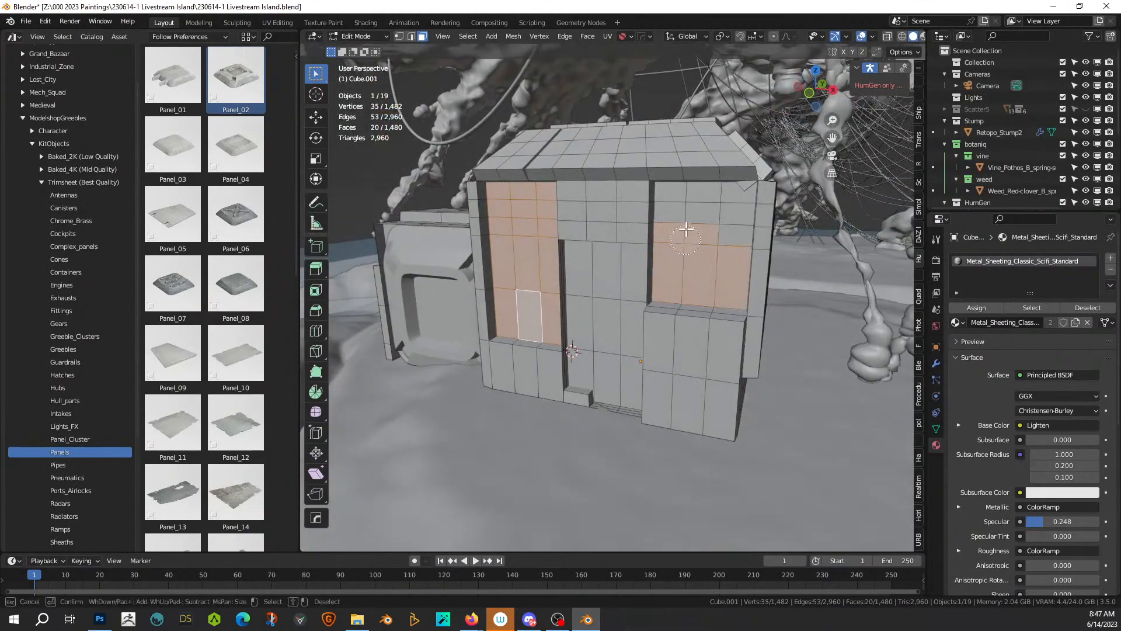
pyautogui.rightClick(694, 243)
# Step: Add a second material slot and assign Glass_Windowpane from the 00 Blender Shaders library's Starships Big Medium Small catalog to the selected faces
pyautogui.click(1111, 259)
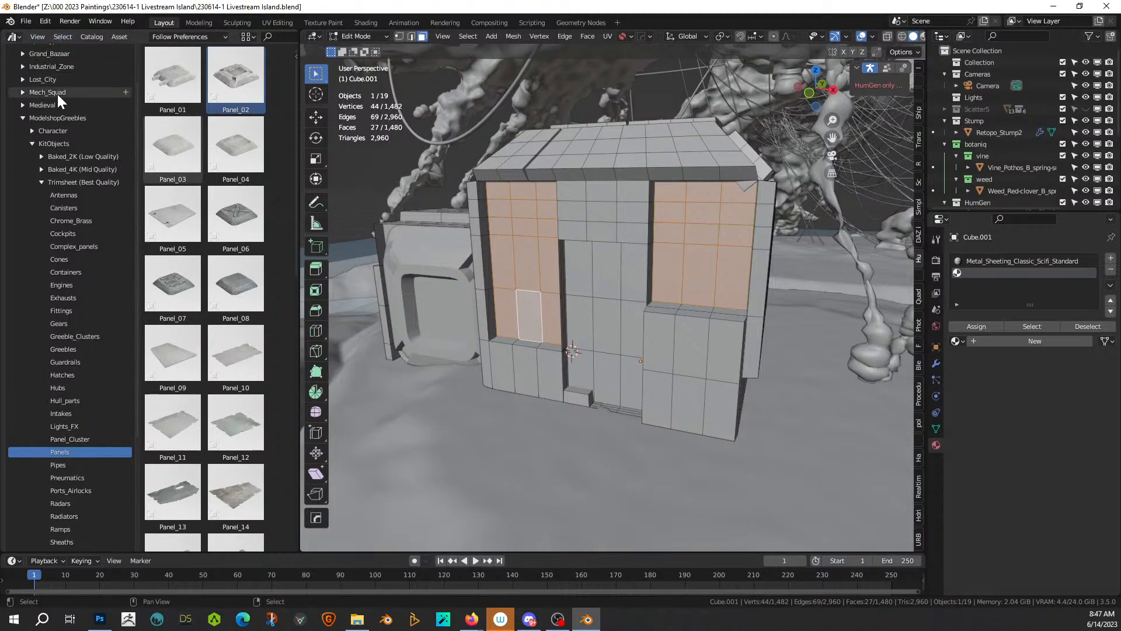
pyautogui.scroll(2, 57, 93)
pyautogui.click(47, 55)
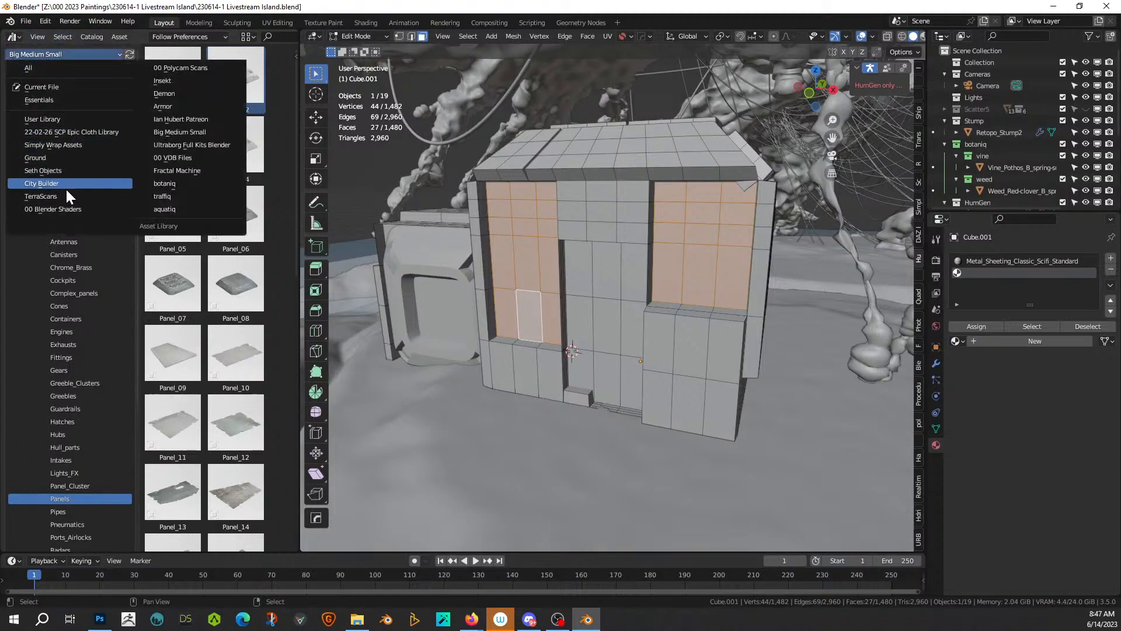
pyautogui.click(65, 209)
pyautogui.click(22, 139)
pyautogui.click(51, 152)
pyautogui.moveTo(235, 157); pyautogui.dragTo(1002, 297)
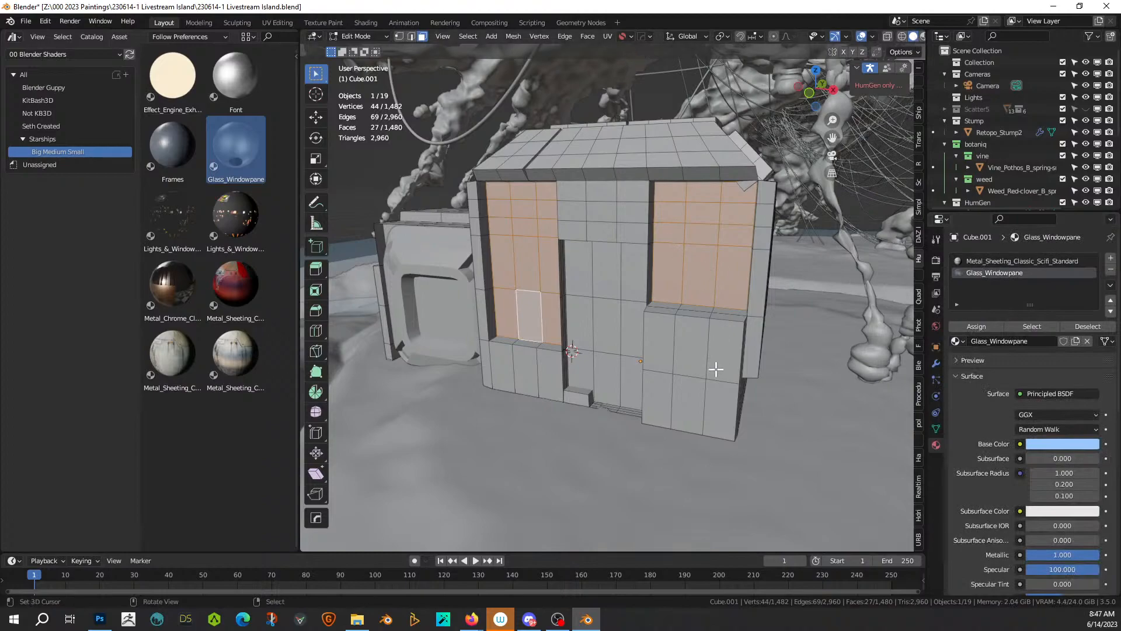
# Step: Deselect the faces, return to Object Mode and examine the glass windows and roof in rendered shading
pyautogui.press('z')
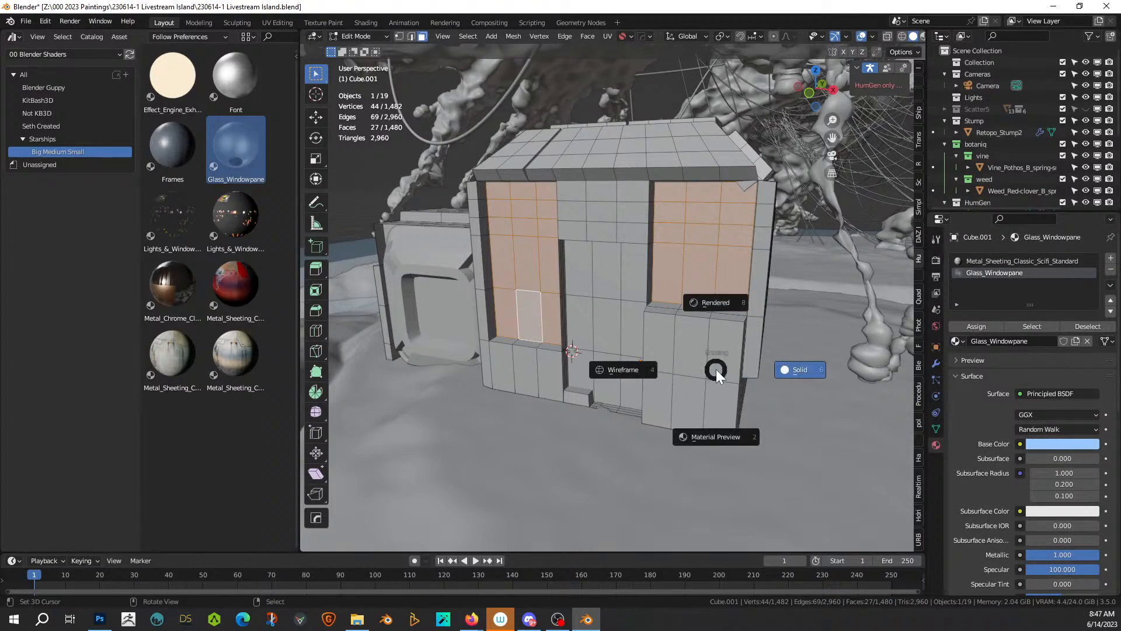
pyautogui.press('2')
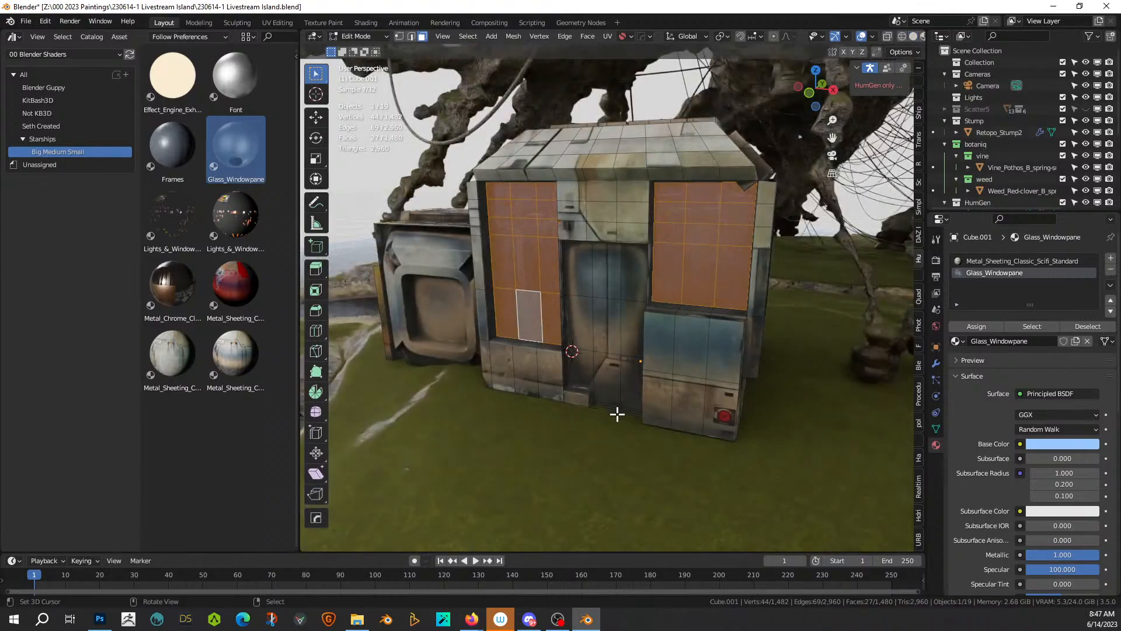
pyautogui.hotkey('alt', 'a')
pyautogui.moveTo(612, 422)
pyautogui.mouseDown(button='middle')
pyautogui.moveTo(653, 419)
pyautogui.moveTo(598, 394)
pyautogui.moveTo(622, 424)
pyautogui.mouseUp(button='middle')
pyautogui.scroll(-3, 653, 418)
pyautogui.press('Tab')
pyautogui.scroll(-2, 613, 399)
pyautogui.scroll(3, 622, 423)
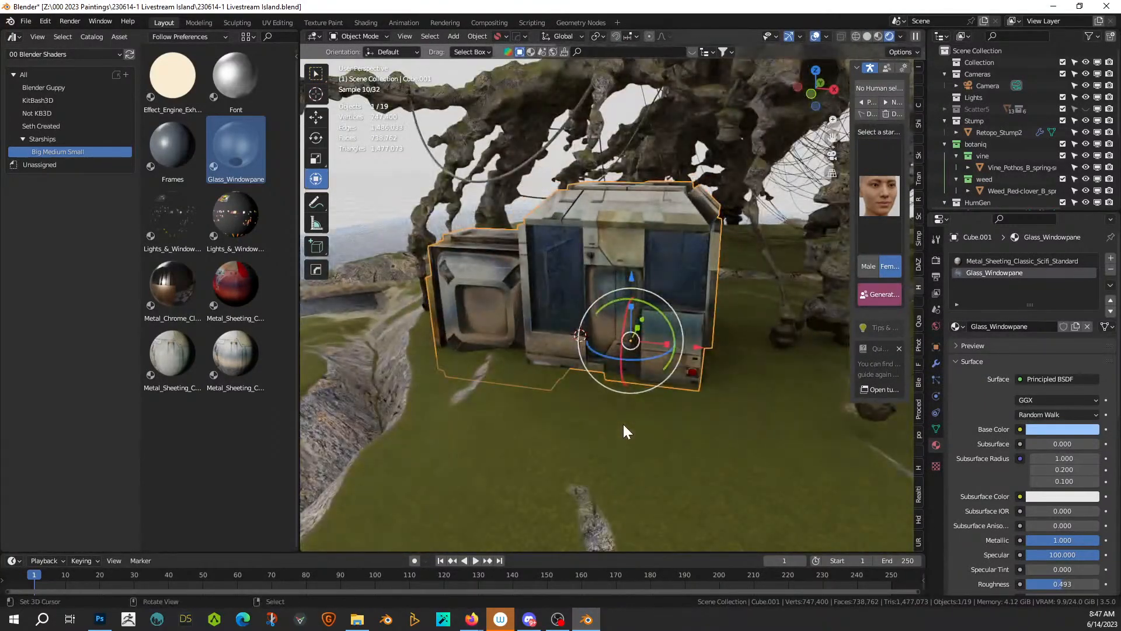
pyautogui.scroll(2, 623, 424)
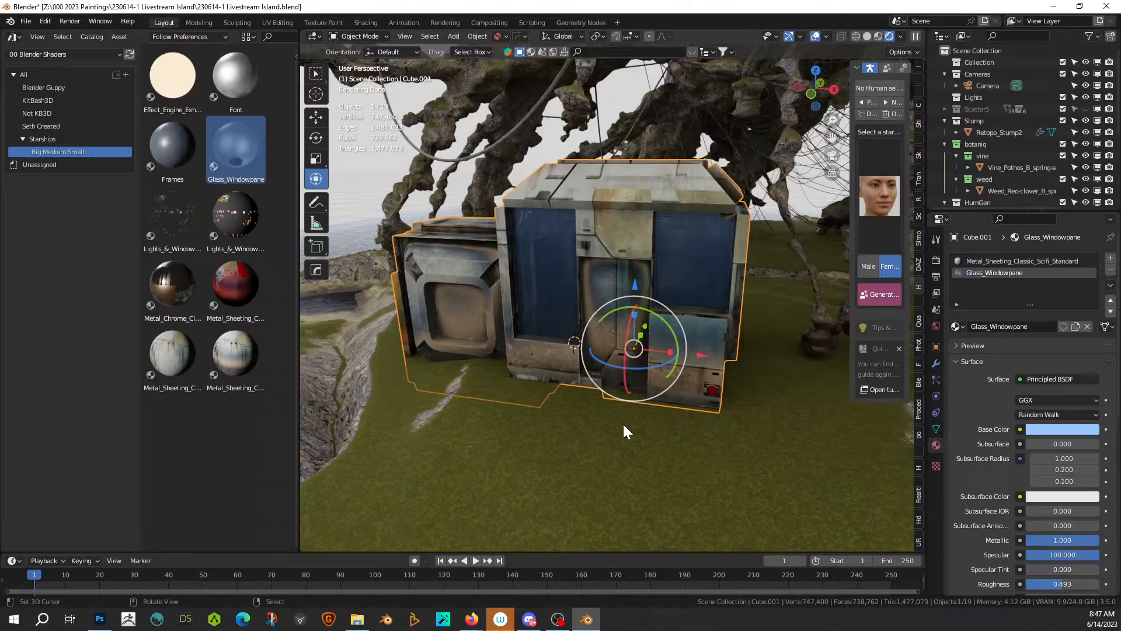
pyautogui.scroll(3, 625, 423)
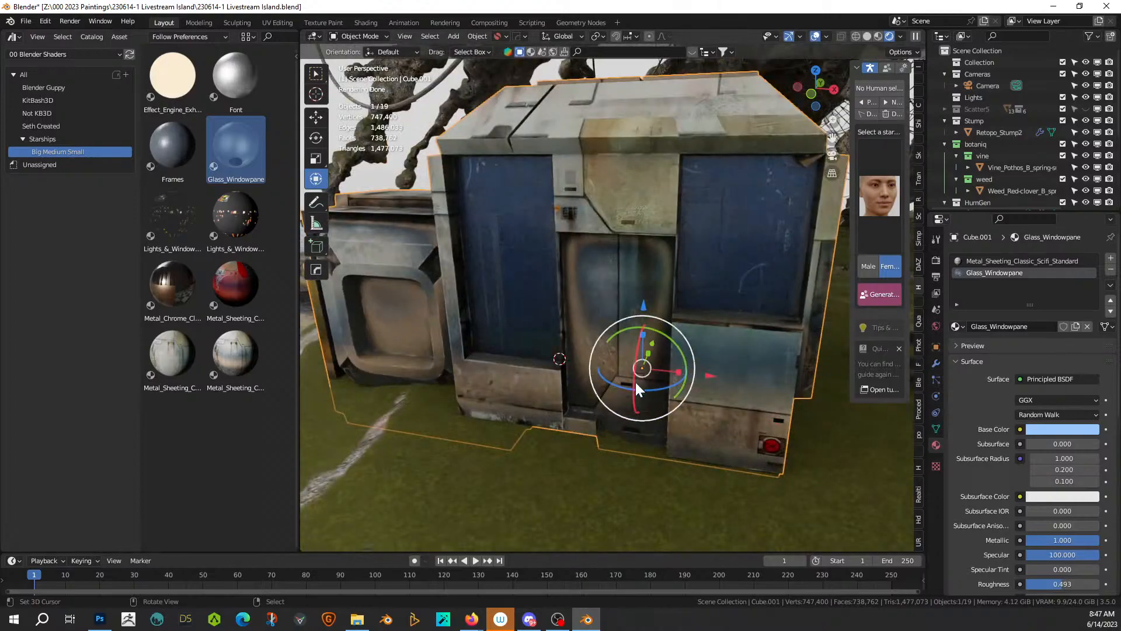
pyautogui.moveTo(599, 339); pyautogui.dragTo(586, 381, button='middle')
pyautogui.moveTo(552, 260); pyautogui.dragTo(574, 306, button='middle')
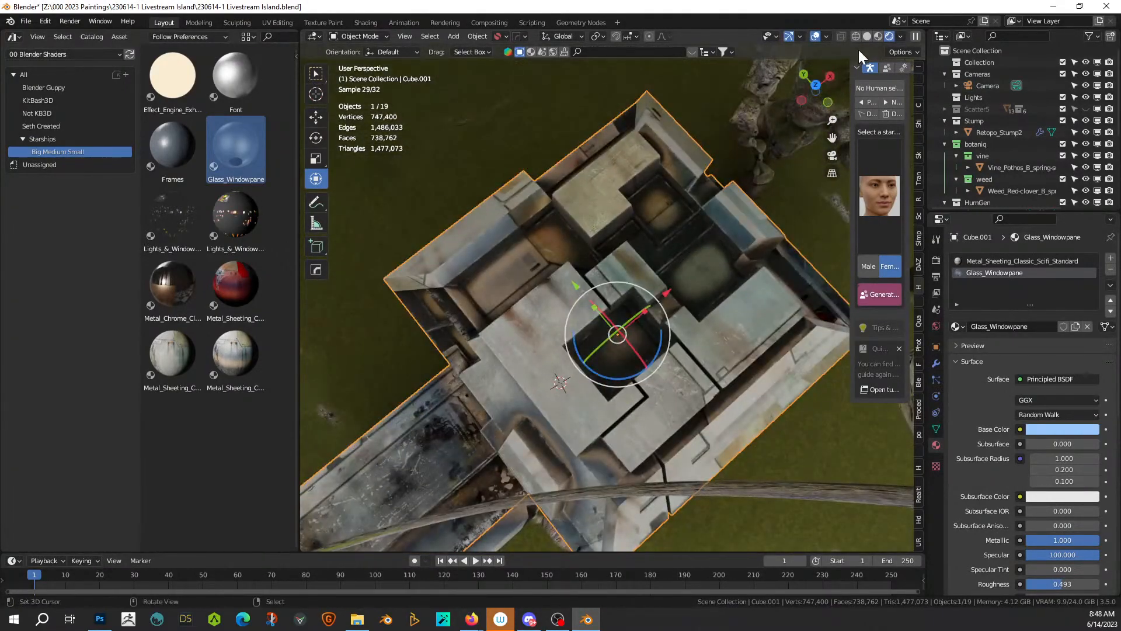
# Step: Switch to solid shading, select all faces coplanar with a low recessed roof face in Edit Mode, and return to Object Mode
pyautogui.click(867, 37)
pyautogui.moveTo(598, 260)
pyautogui.mouseDown(button='middle')
pyautogui.moveTo(585, 292)
pyautogui.moveTo(641, 254)
pyautogui.moveTo(676, 253)
pyautogui.moveTo(671, 282)
pyautogui.moveTo(581, 295)
pyautogui.mouseUp(button='middle')
pyautogui.press('Tab')
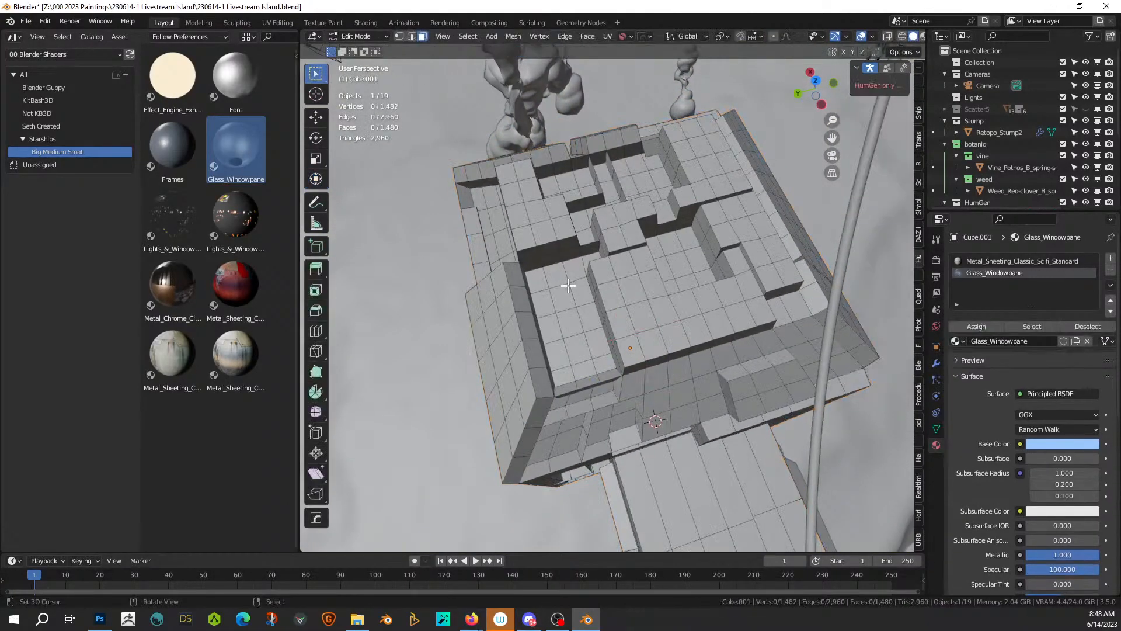
pyautogui.click(567, 298)
pyautogui.hotkey('shift', 'g')
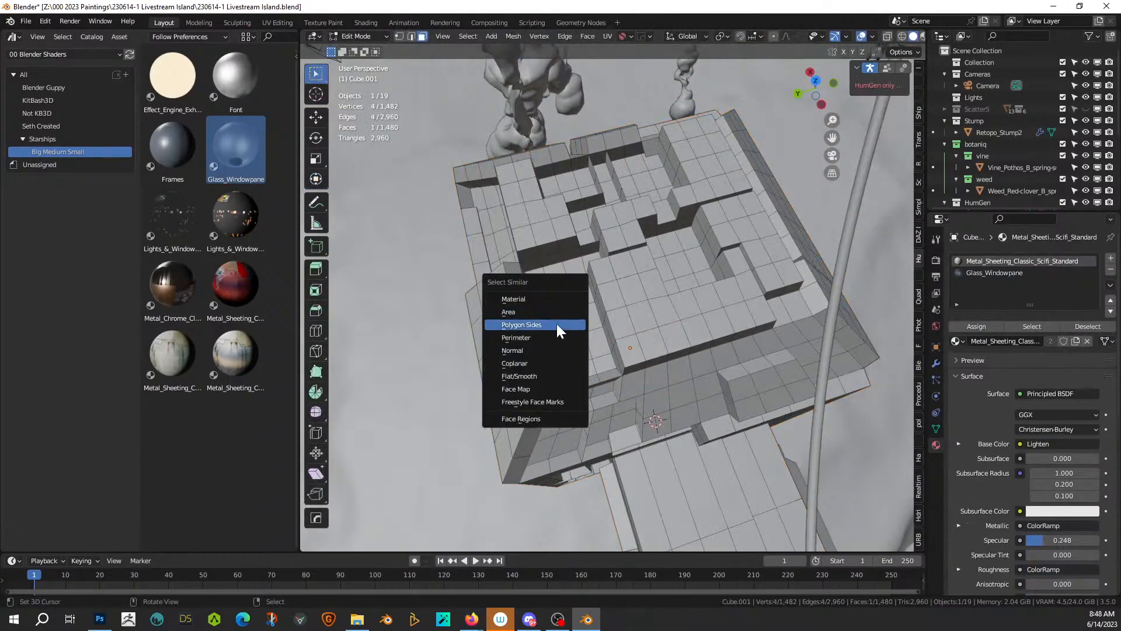
pyautogui.click(548, 360)
pyautogui.moveTo(546, 358); pyautogui.dragTo(512, 357, button='middle')
pyautogui.press('Tab')
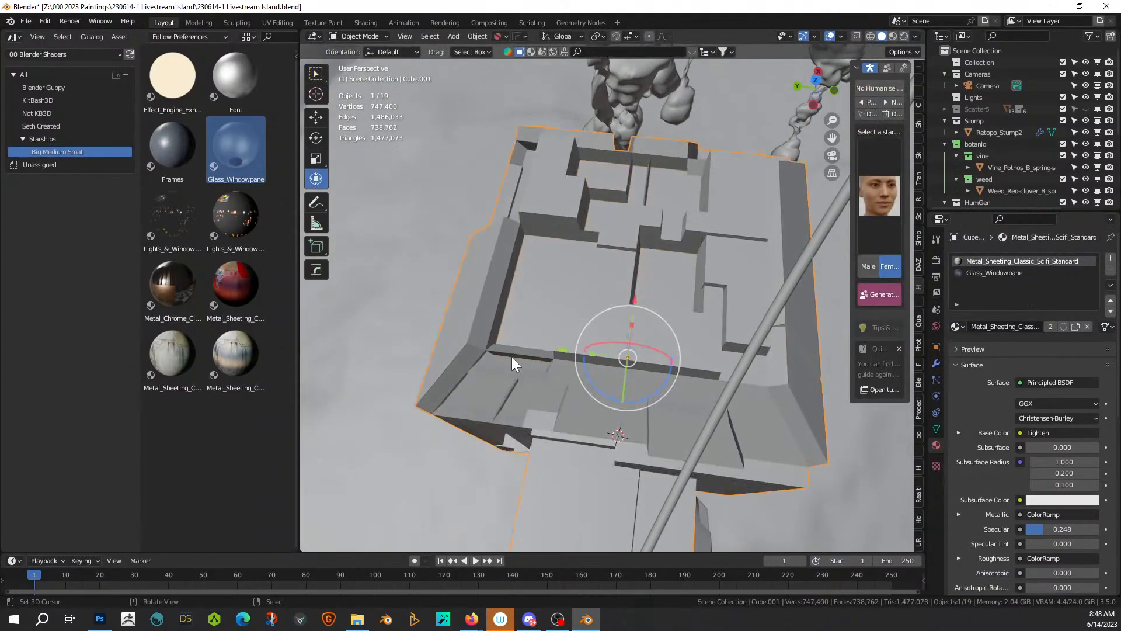
# Step: Generate Random Tubes on the selected roof faces with an amount of 25
pyautogui.hotkey('shift', 'alt', 'r')
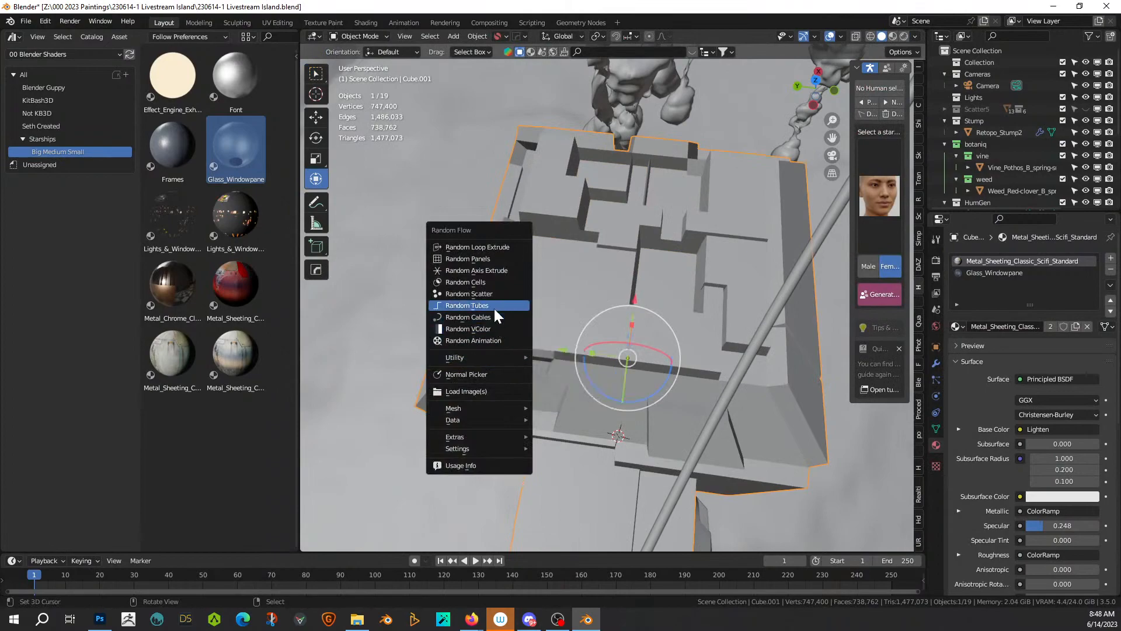
pyautogui.click(492, 306)
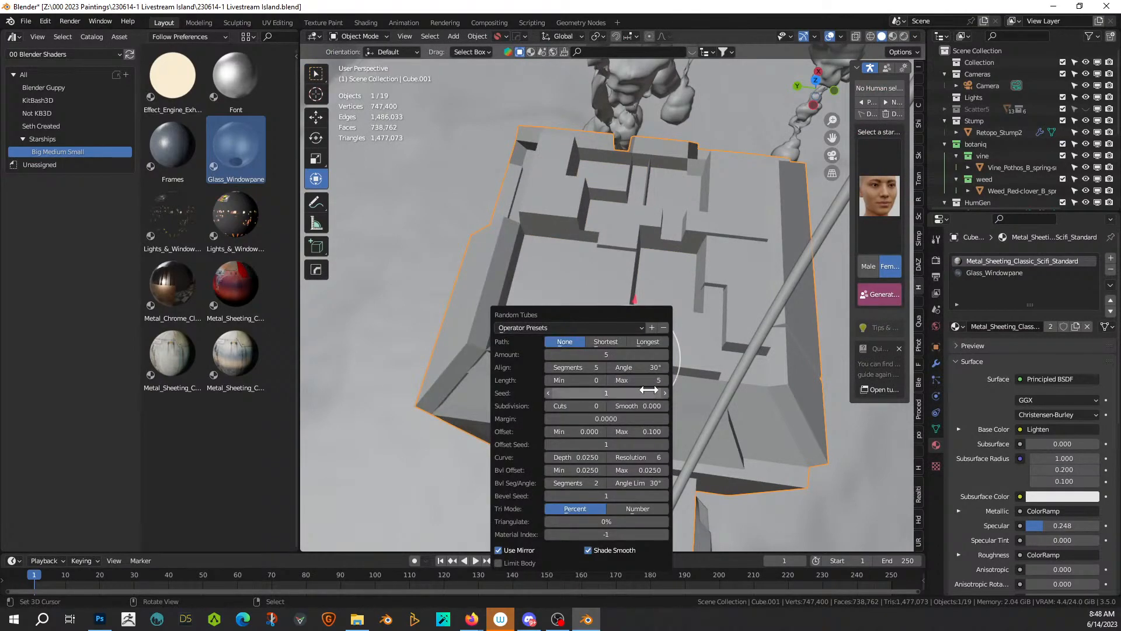
pyautogui.moveTo(652, 354); pyautogui.dragTo(652, 354)
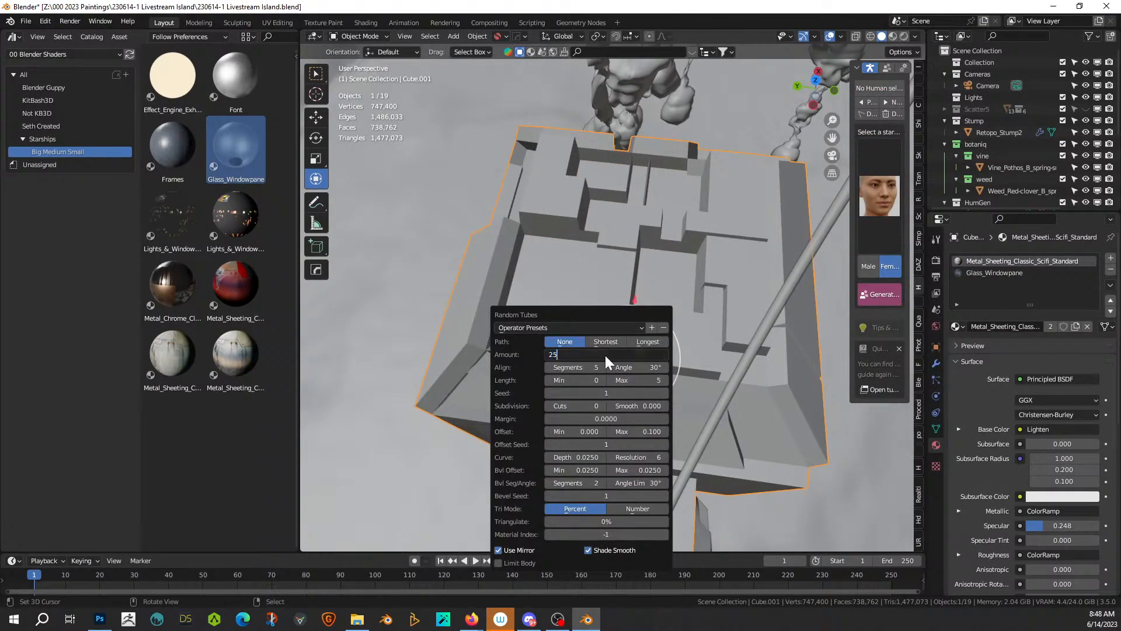
pyautogui.write('25')
pyautogui.press('Return')
pyautogui.moveTo(507, 398); pyautogui.dragTo(553, 360, button='middle')
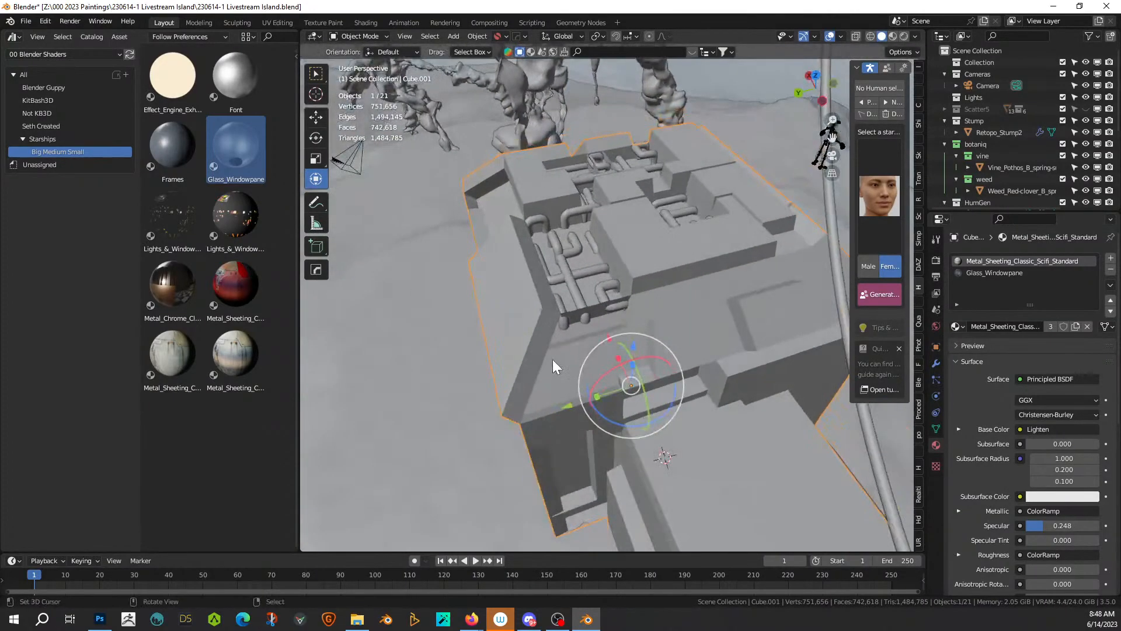
# Step: Select the generated roof tubes and convert them to a mesh
pyautogui.keyDown('shift'); pyautogui.click(561, 263); pyautogui.keyUp('shift')
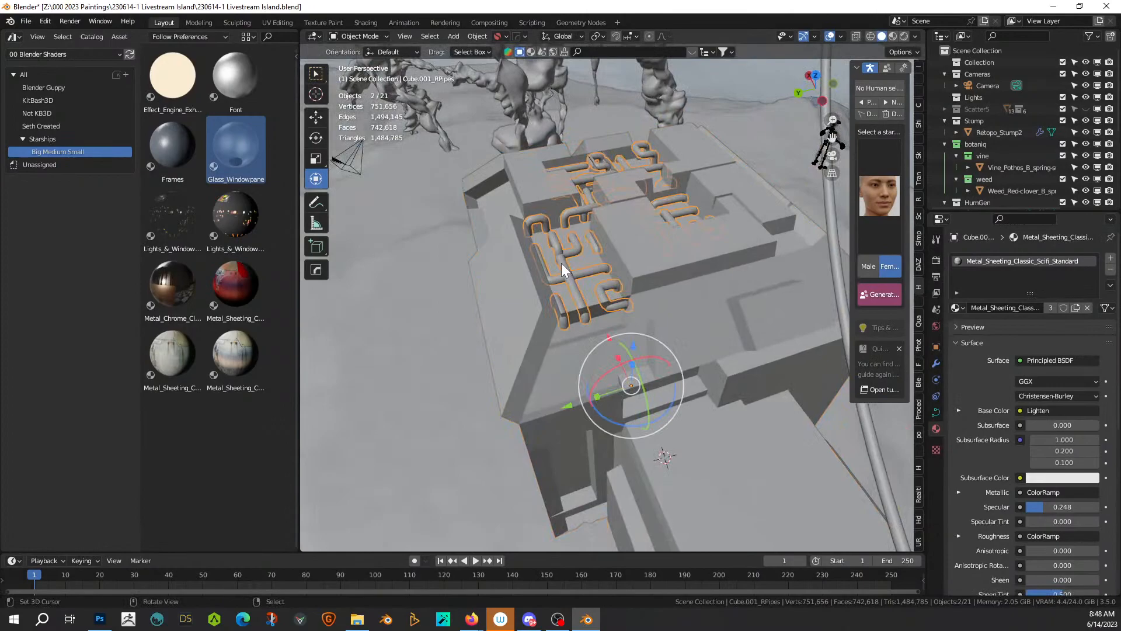
pyautogui.press('q')
pyautogui.moveTo(561, 262)
pyautogui.click(639, 282)
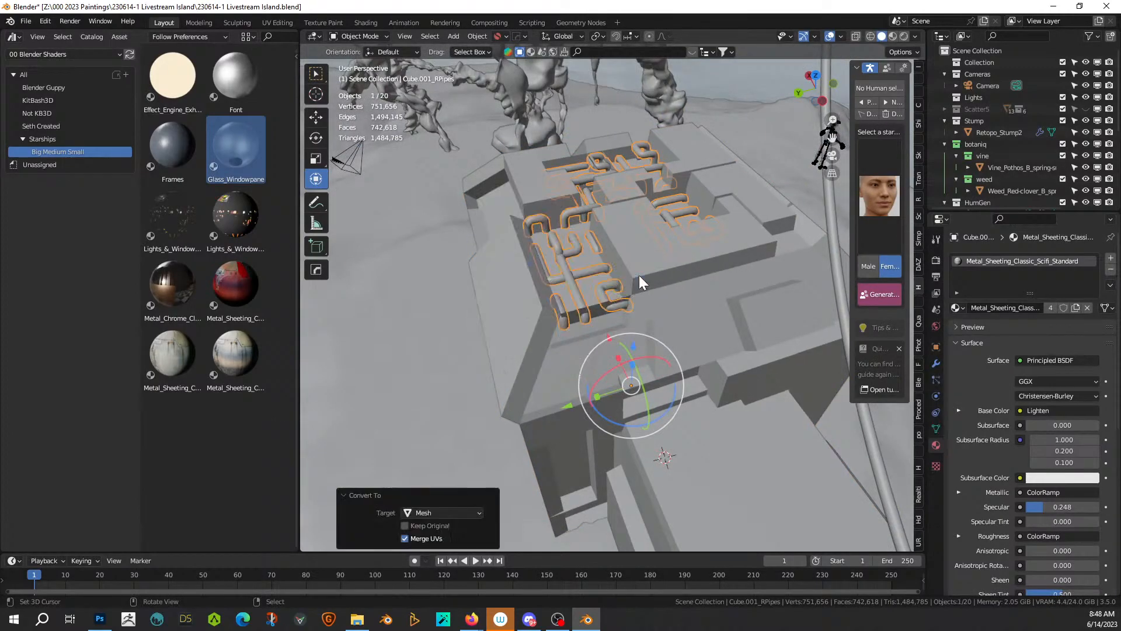
pyautogui.moveTo(640, 278); pyautogui.dragTo(393, 278, button='middle')
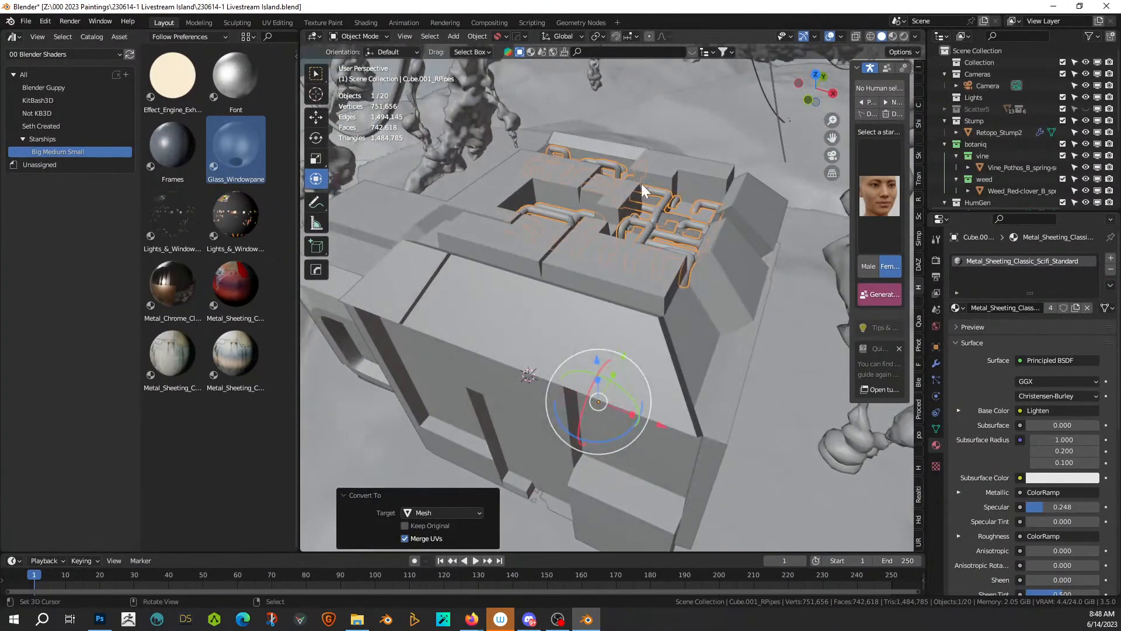
# Step: Hide the Landscape object in the viewport
pyautogui.moveTo(609, 208); pyautogui.dragTo(937, 287, button='middle')
pyautogui.scroll(-3, 680, 389)
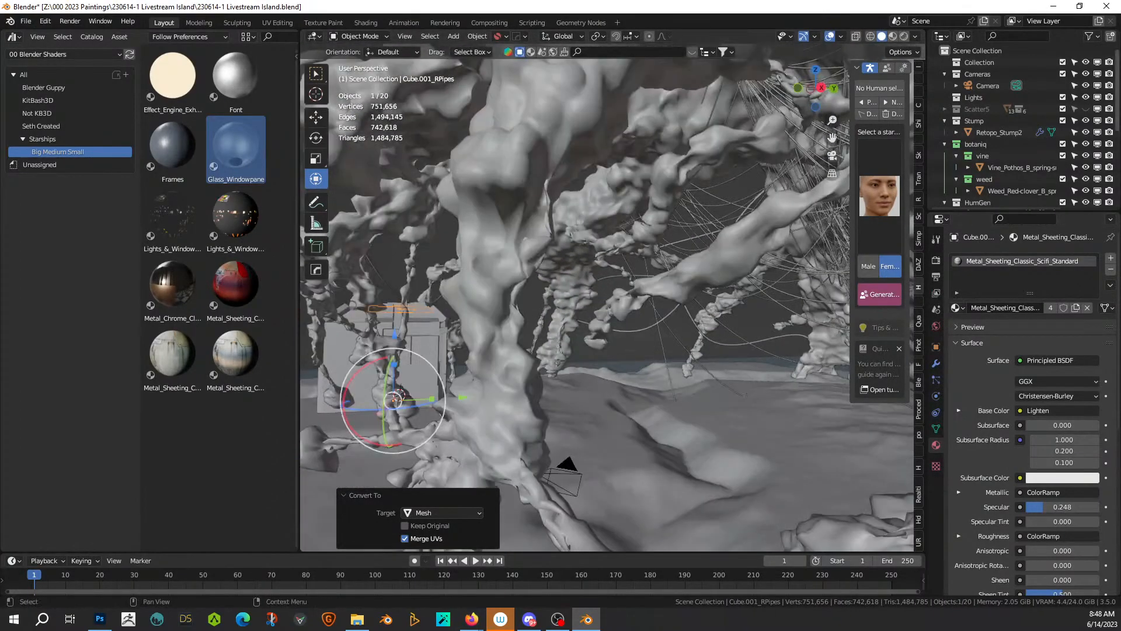
pyautogui.rightClick(654, 410)
pyautogui.scroll(-6, 1018, 191)
pyautogui.click(1085, 183)
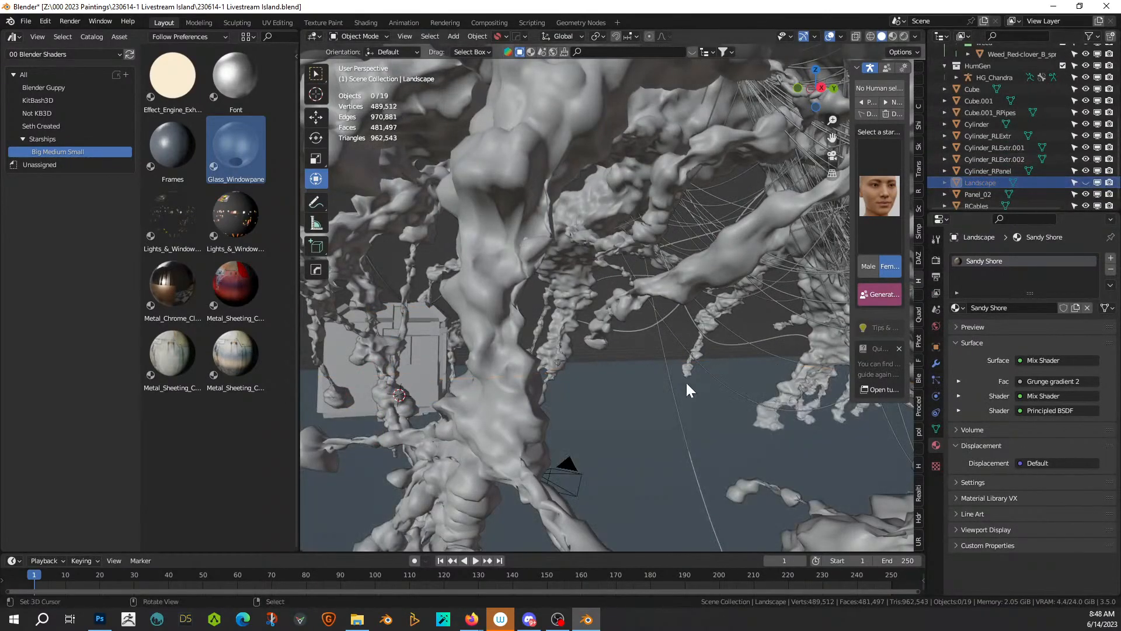
# Step: Make the water object Cube unselectable in the viewport
pyautogui.scroll(-3, 667, 405)
pyautogui.rightClick(508, 464)
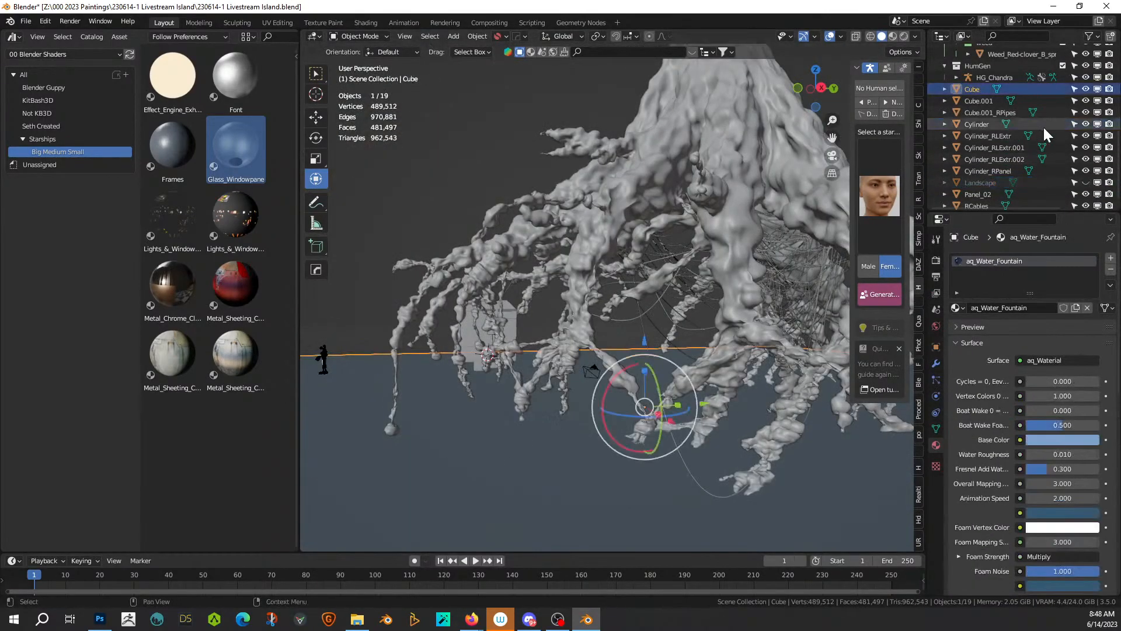
pyautogui.click(1084, 89)
pyautogui.moveTo(630, 280); pyautogui.dragTo(669, 331, button='middle')
# Step: Hide the RCables object that hangs among the roots
pyautogui.rightClick(652, 306)
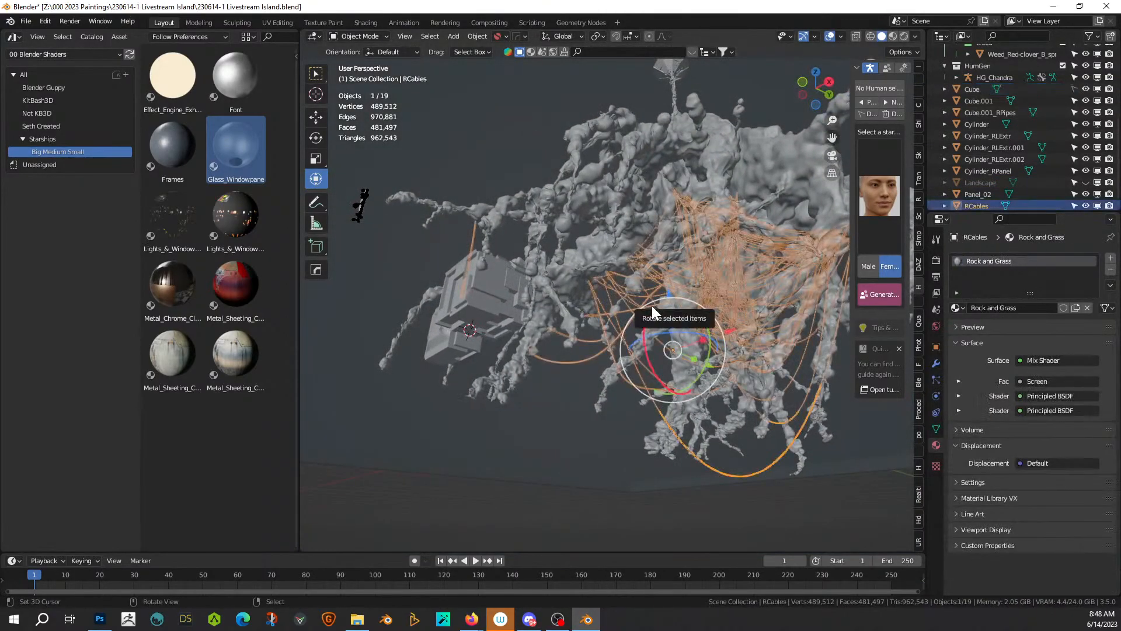
pyautogui.click(1089, 206)
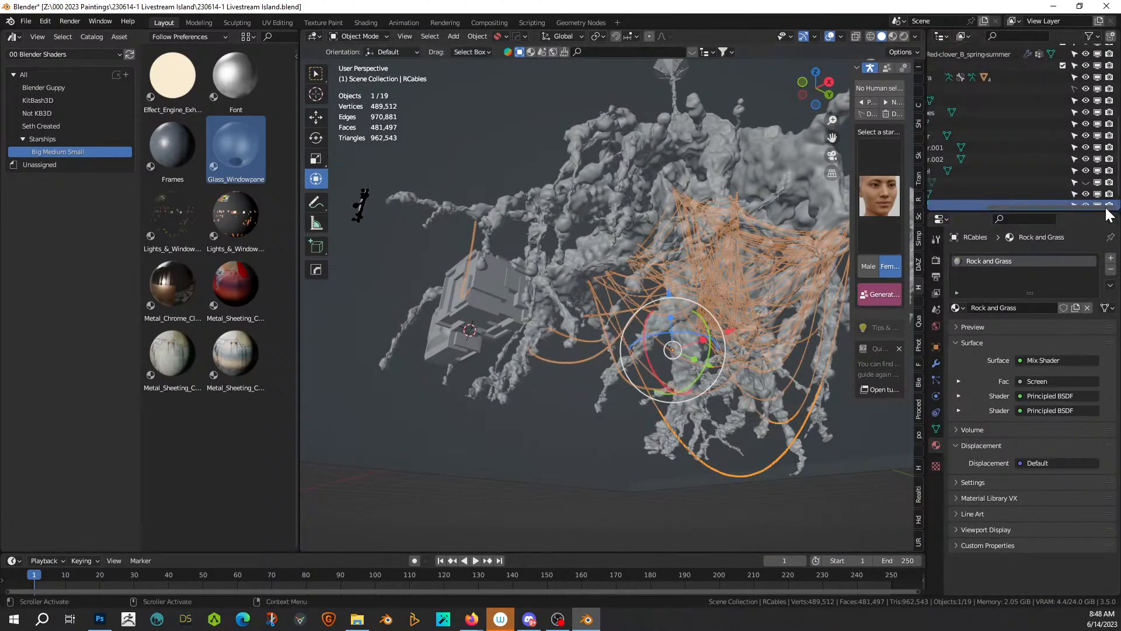
pyautogui.click(1086, 205)
pyautogui.moveTo(753, 274); pyautogui.dragTo(670, 384, button='middle')
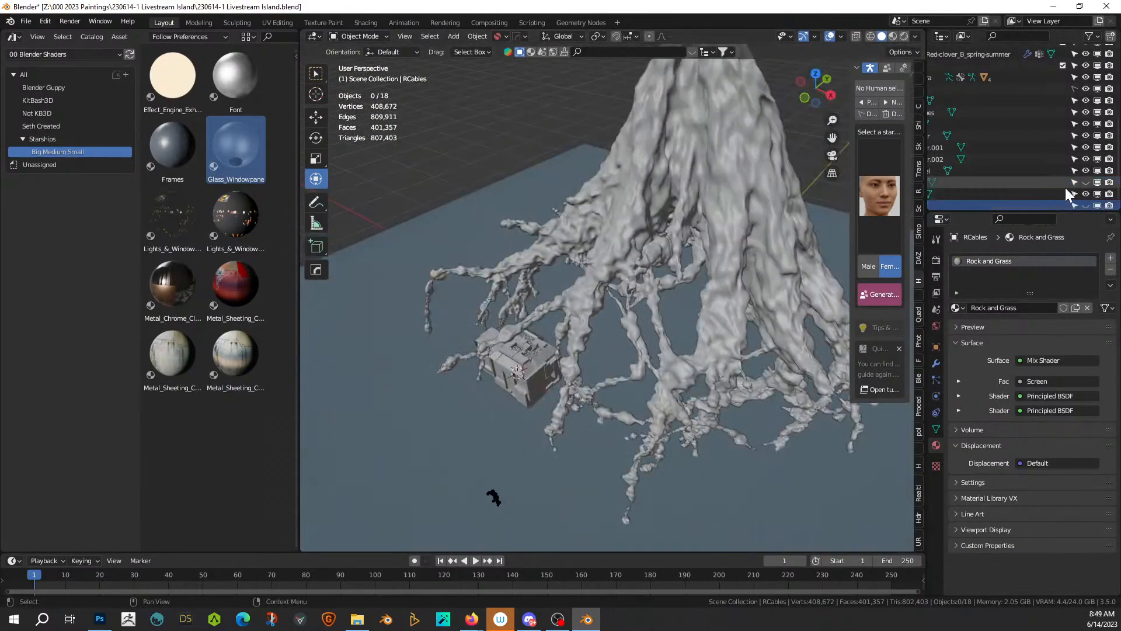
# Step: Unhide the Landscape and RCables objects and the Scatter5 collection, widening the outliner to read the names
pyautogui.click(1085, 205)
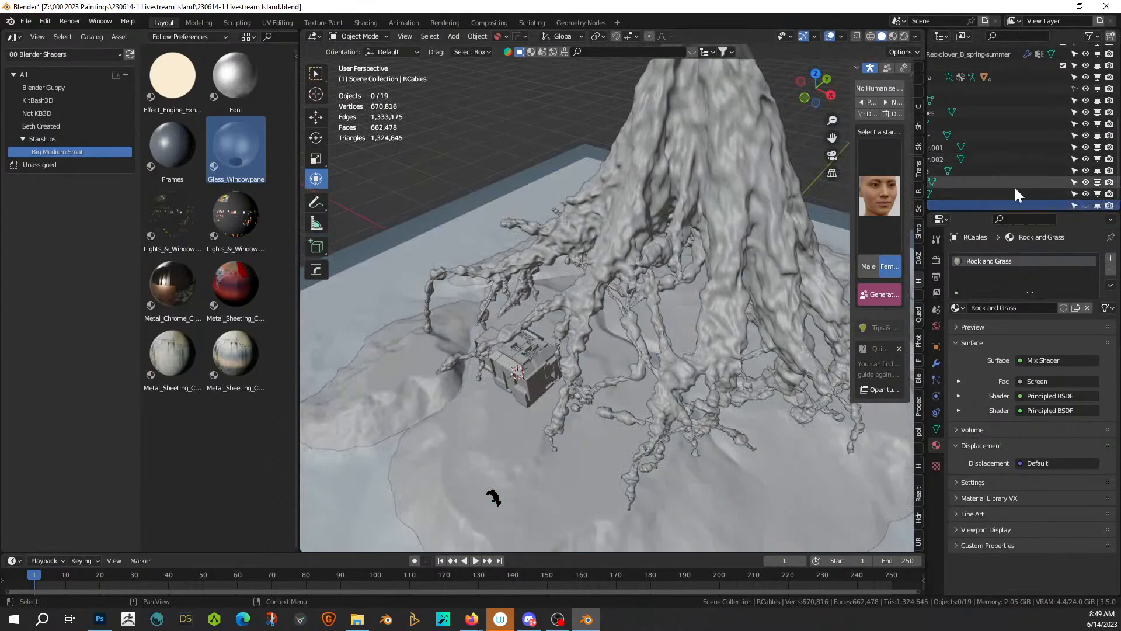
pyautogui.moveTo(924, 194); pyautogui.dragTo(820, 193)
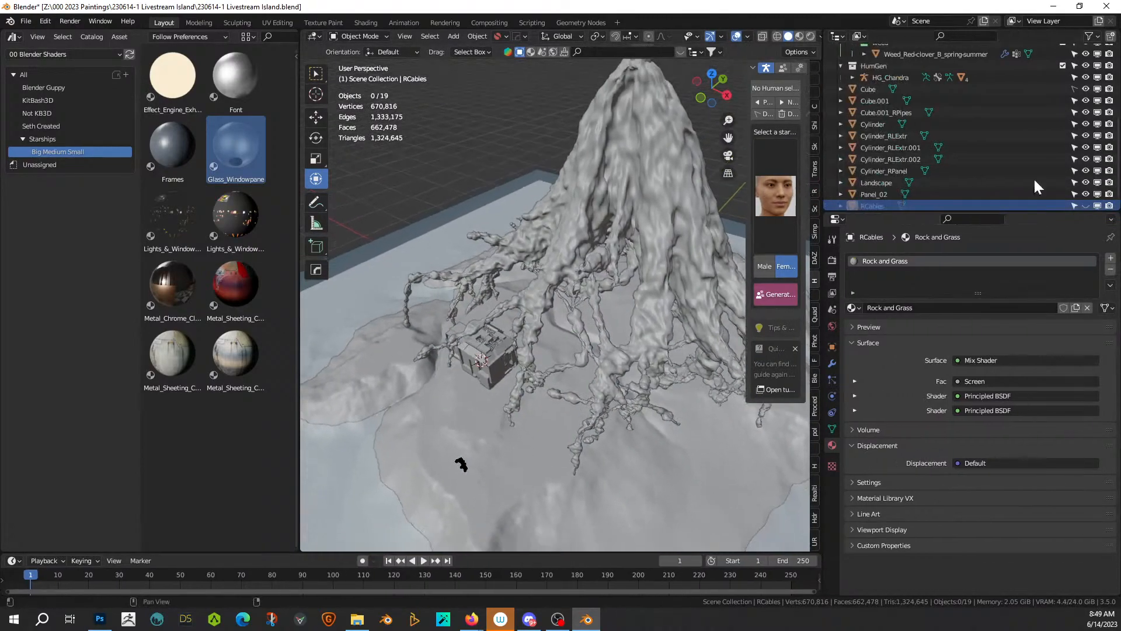
pyautogui.click(1085, 204)
pyautogui.scroll(6, 1083, 153)
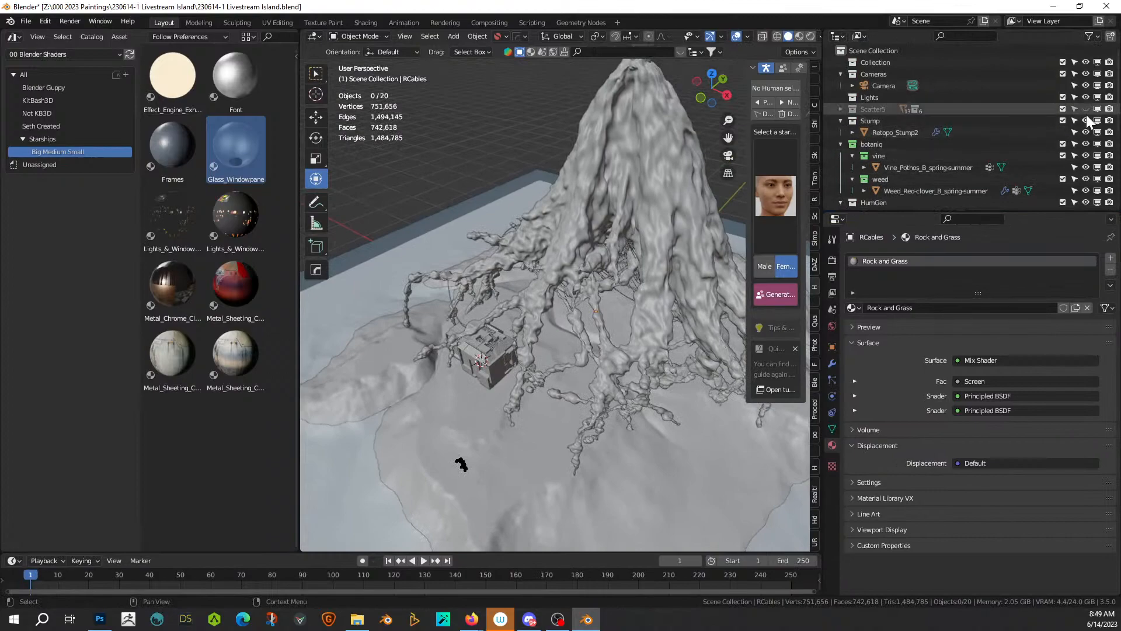
pyautogui.click(1086, 110)
pyautogui.scroll(-3, 1045, 146)
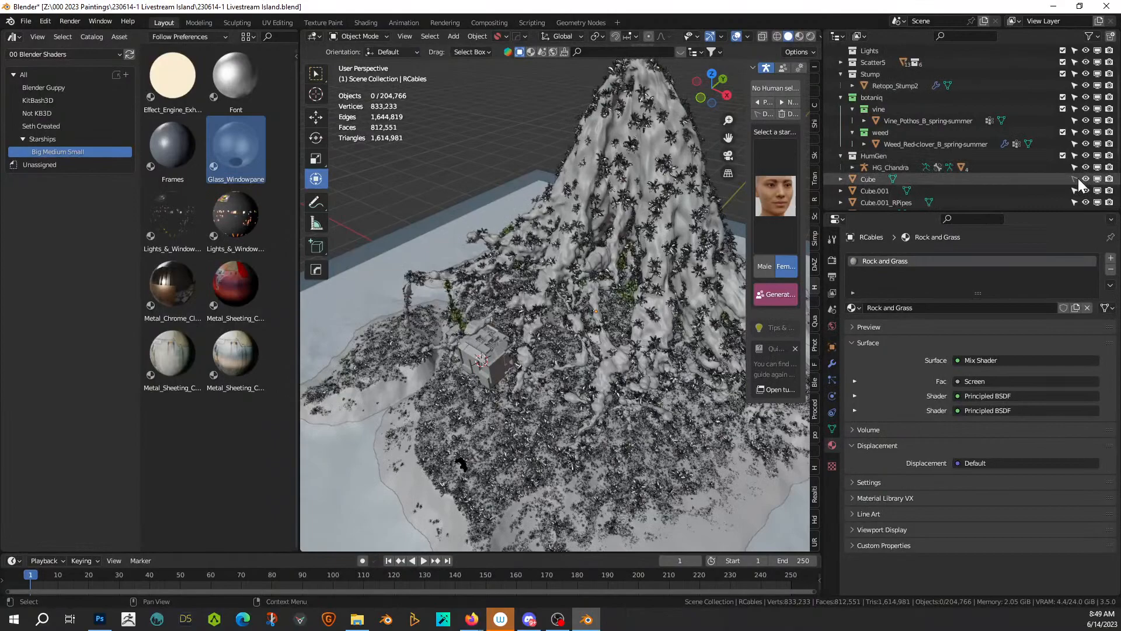
# Step: Isolate the building Cube.001 and the tree stump Retopo_Stump2 in local view
pyautogui.moveTo(479, 351); pyautogui.dragTo(501, 341, button='middle')
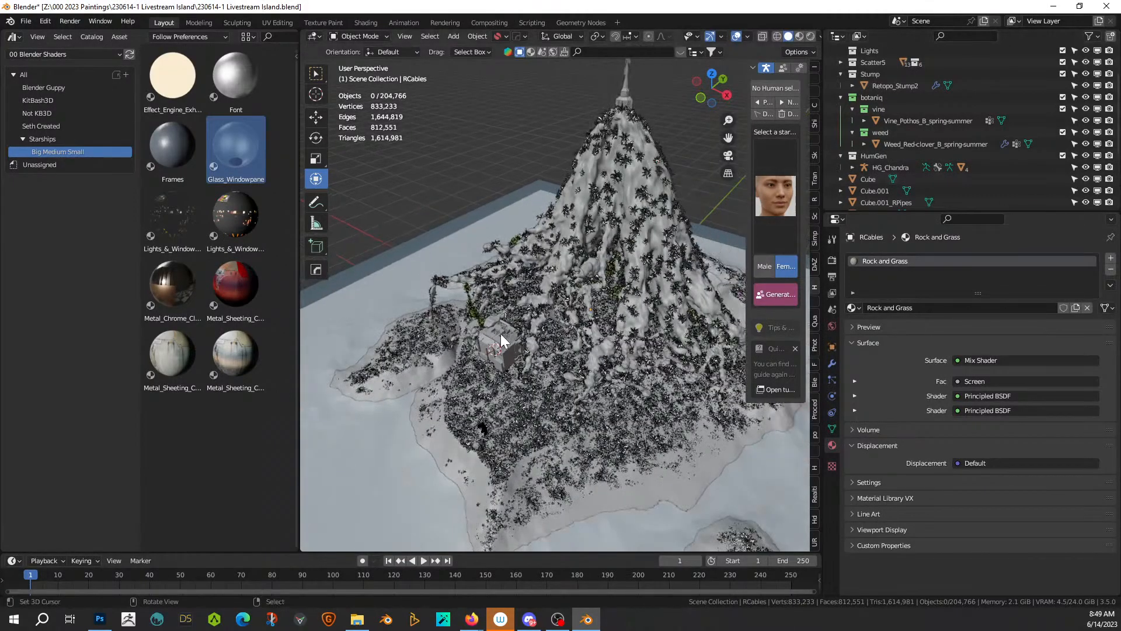
pyautogui.click(501, 342)
pyautogui.keyDown('shift'); pyautogui.click(624, 176); pyautogui.keyUp('shift')
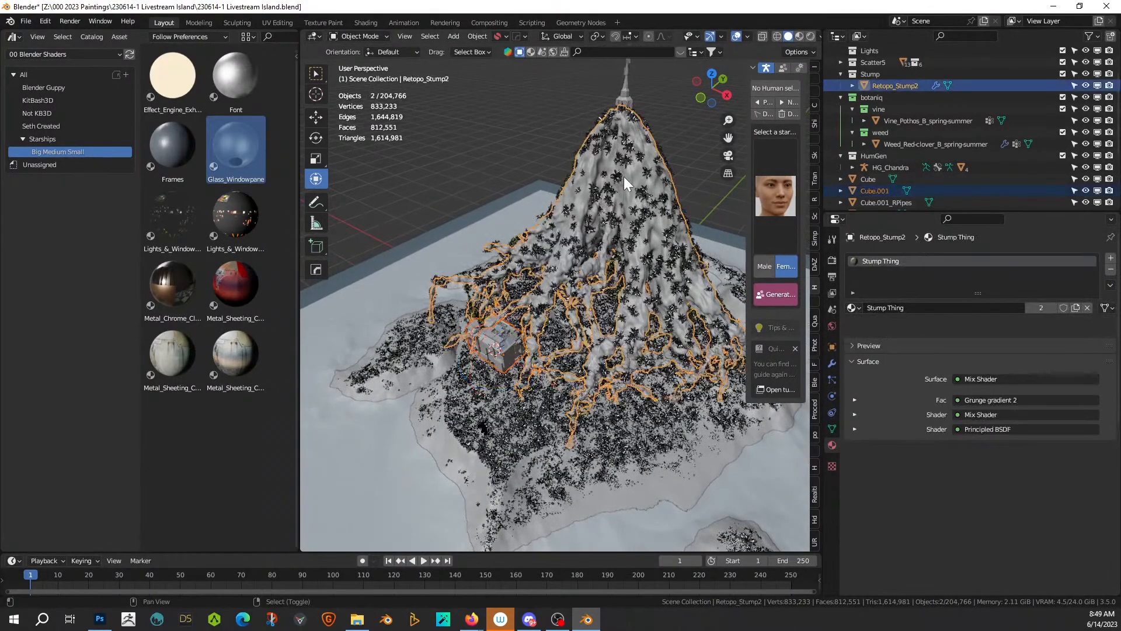
pyautogui.press('KP_Divide')
# Step: Create a Cablerator cable with endpoints on the building's roof and the underside of the stump
pyautogui.moveTo(499, 254); pyautogui.dragTo(504, 206, button='middle')
pyautogui.scroll(3, 466, 267)
pyautogui.moveTo(466, 268); pyautogui.dragTo(609, 204, button='middle')
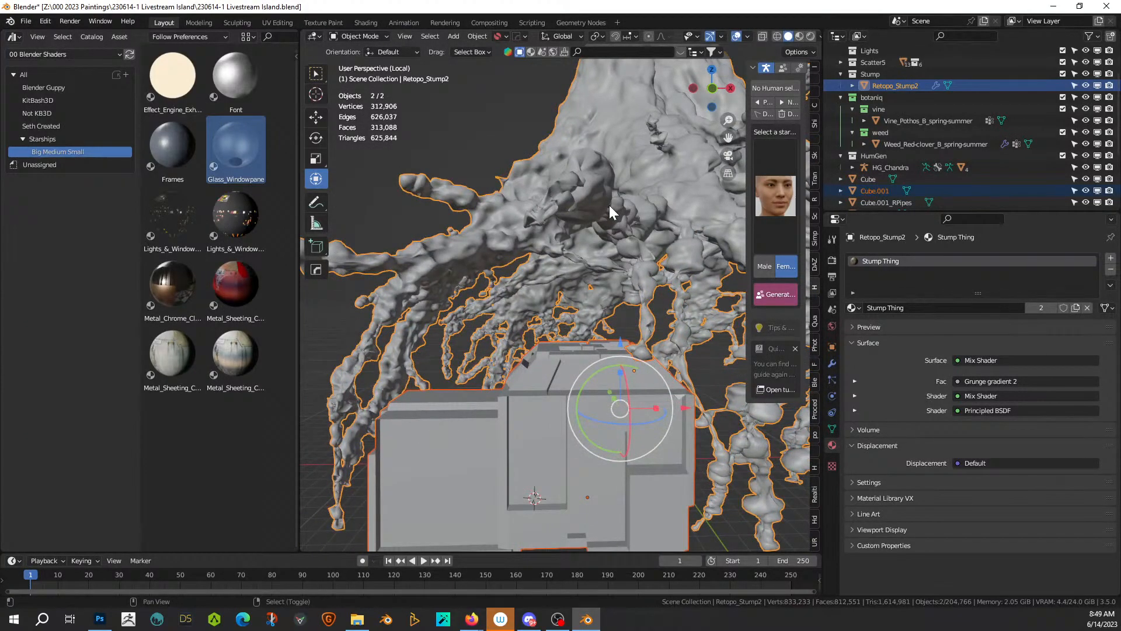
pyautogui.hotkey('shift', 'alt', 'c')
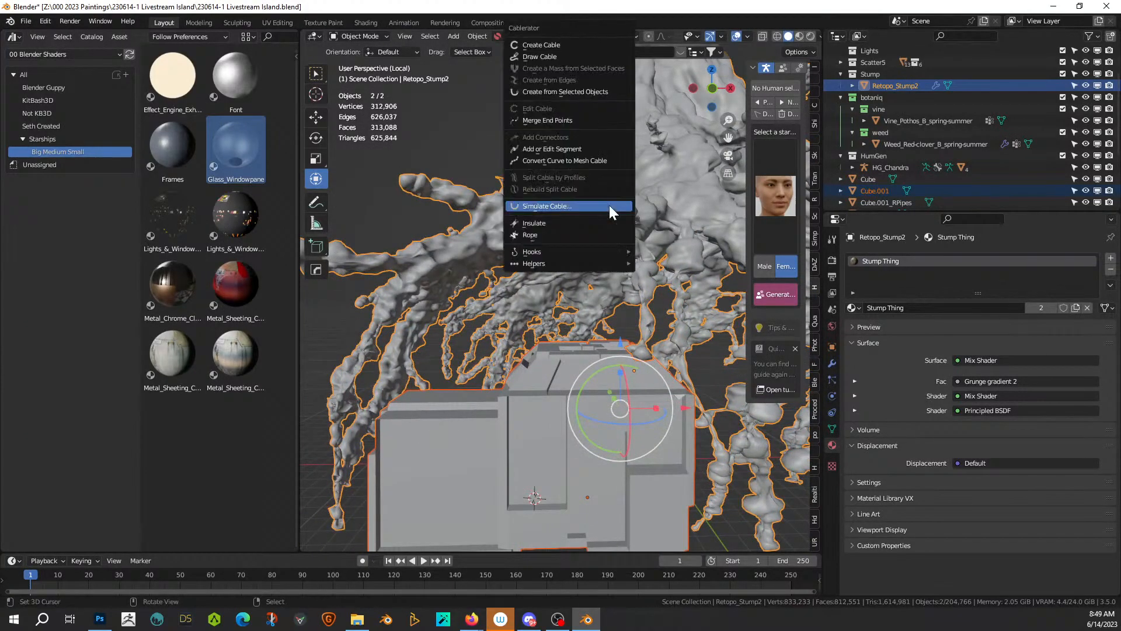
pyautogui.click(562, 44)
pyautogui.moveTo(590, 193); pyautogui.dragTo(672, 350, button='middle')
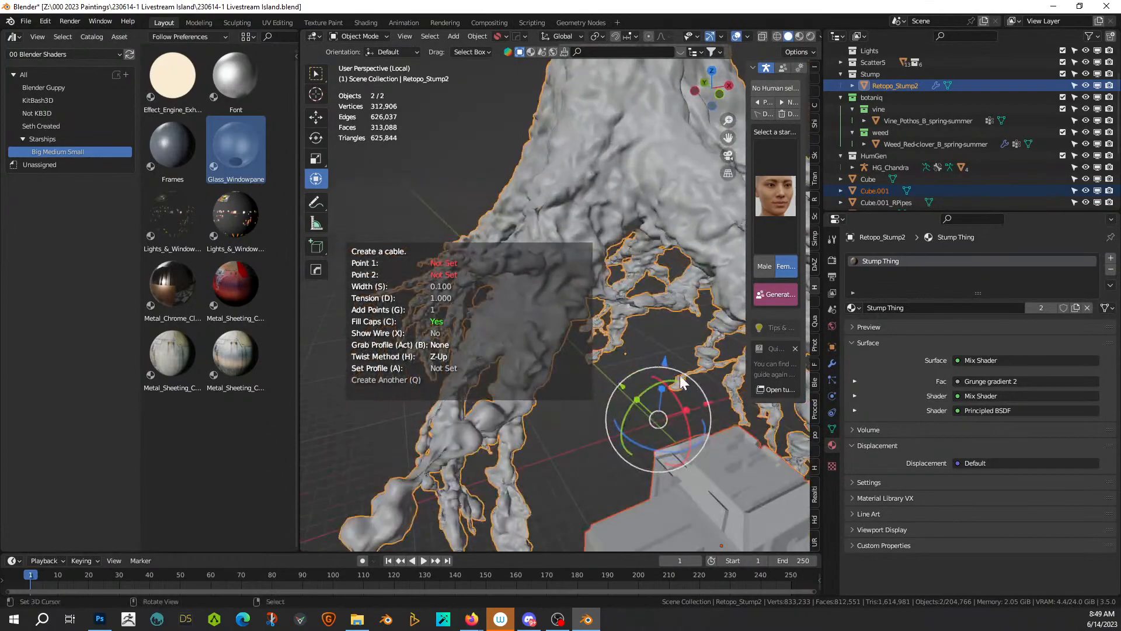
pyautogui.click(712, 456)
pyautogui.moveTo(705, 417); pyautogui.dragTo(671, 313, button='middle')
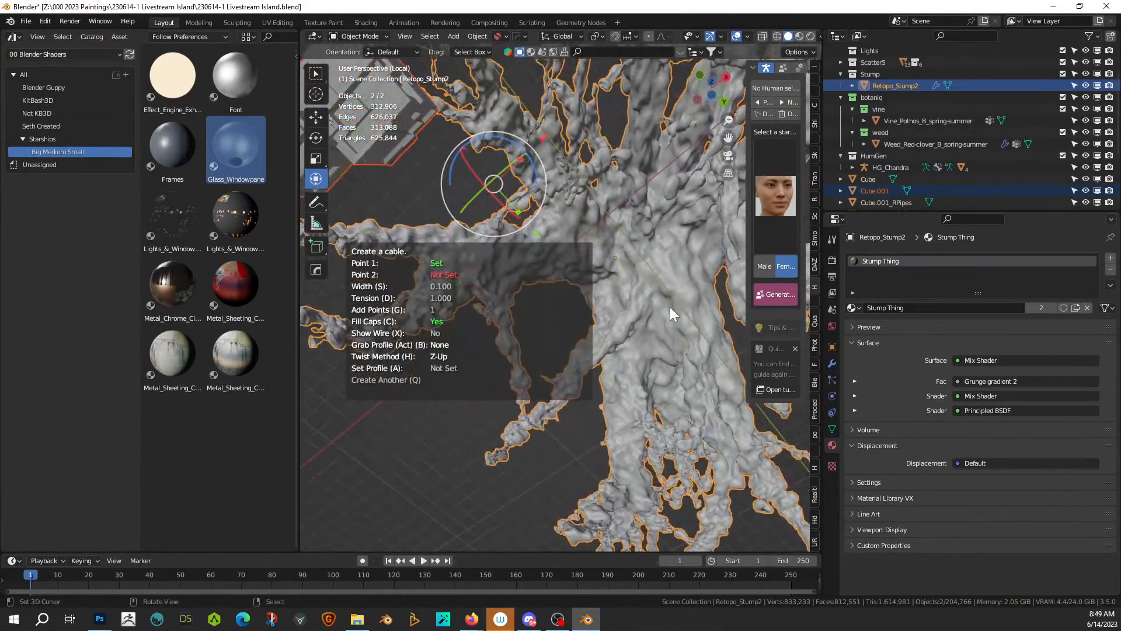
pyautogui.click(650, 246)
# Step: Set the new cable's tension to about 11.76 and finish creating it
pyautogui.moveTo(652, 267); pyautogui.dragTo(671, 372, button='middle')
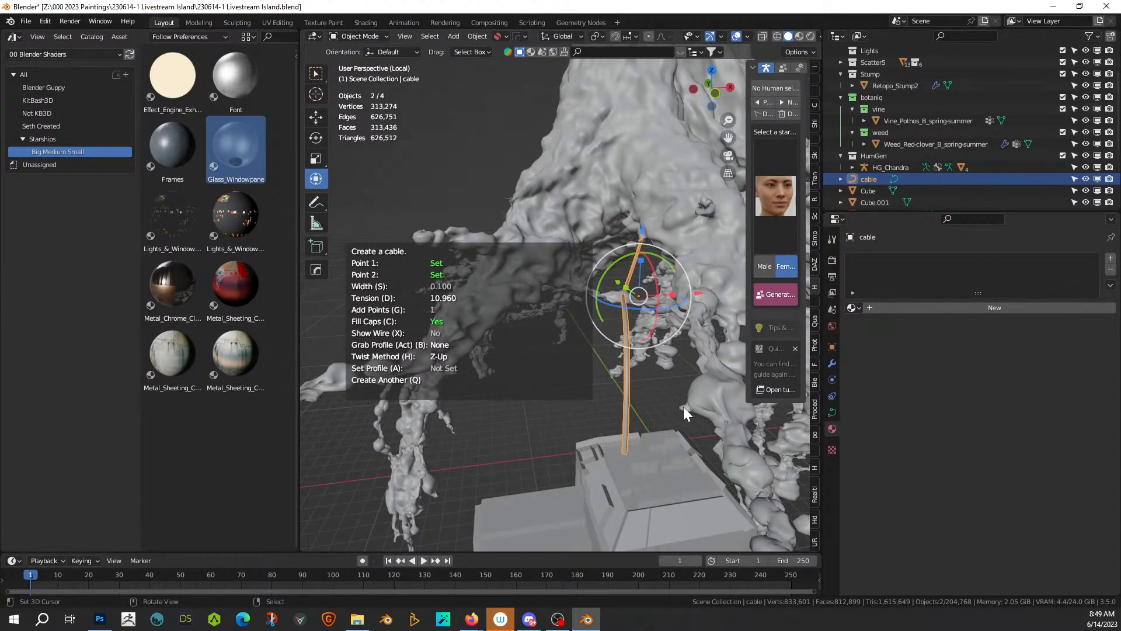
pyautogui.press('d')
pyautogui.moveTo(675, 401); pyautogui.dragTo(616, 390, button='middle')
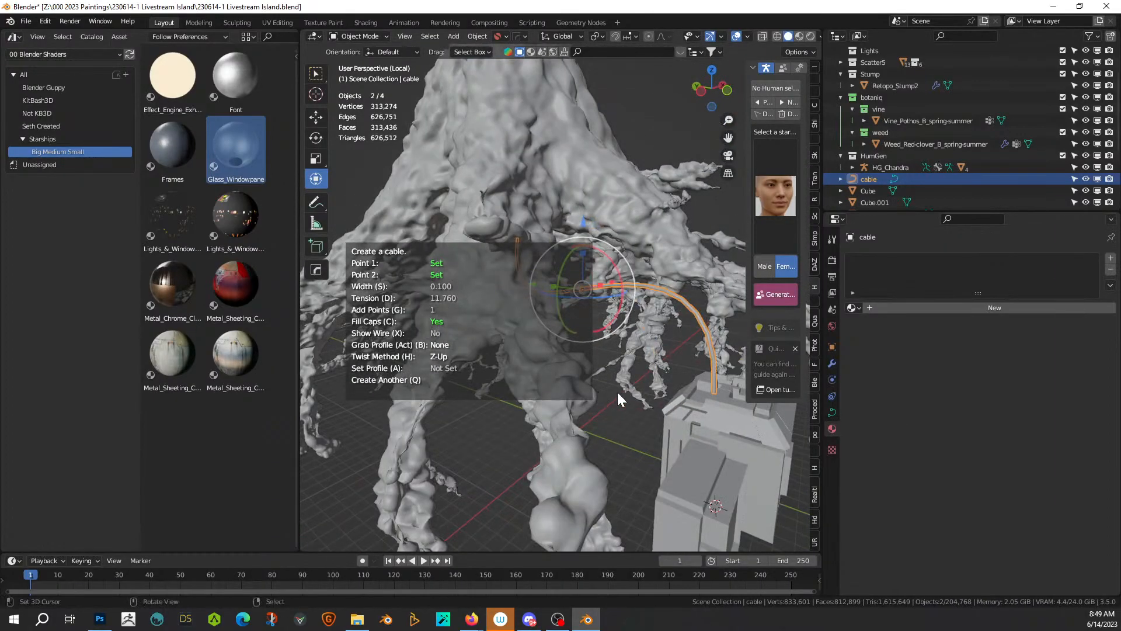
pyautogui.click(654, 330)
# Step: Lower the cable's middle curve handle by about 3.03 m and its middle control point by about 0.94 m along Z
pyautogui.press('Tab')
pyautogui.click(636, 279)
pyautogui.press('g')
pyautogui.press('z')
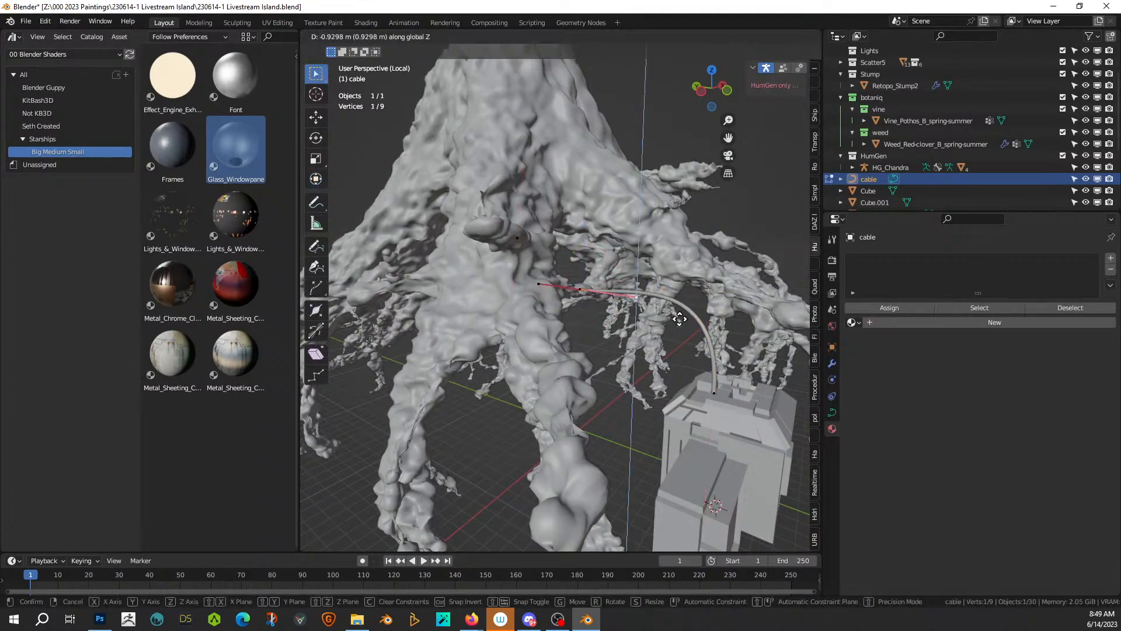
pyautogui.click(645, 344)
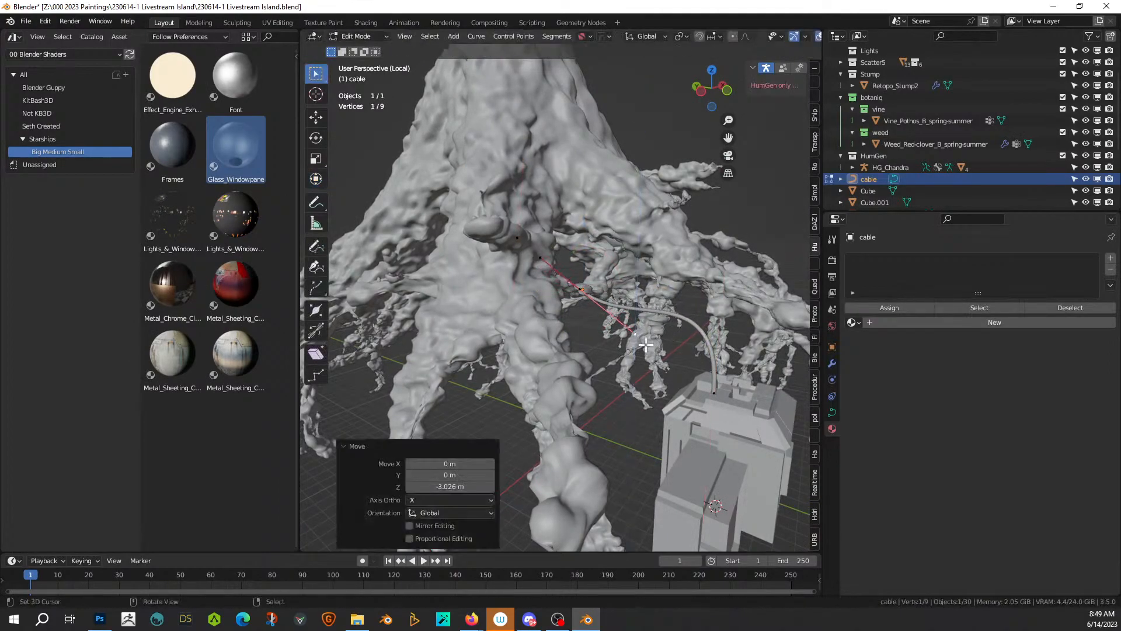
pyautogui.click(583, 288)
pyautogui.press('g')
pyautogui.press('z')
pyautogui.click(600, 310)
# Step: Lower the middle point's stump-side handle along Z, and drop the control point by about 1.25 m more
pyautogui.moveTo(600, 310); pyautogui.dragTo(609, 281, button='middle')
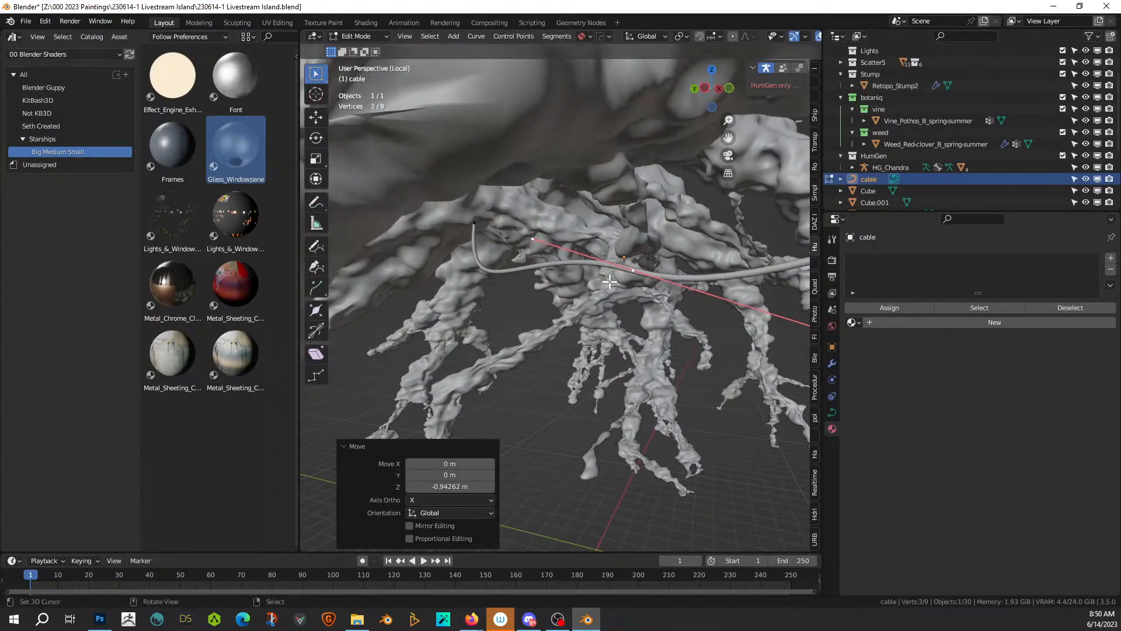
pyautogui.click(538, 235)
pyautogui.press('g')
pyautogui.press('z')
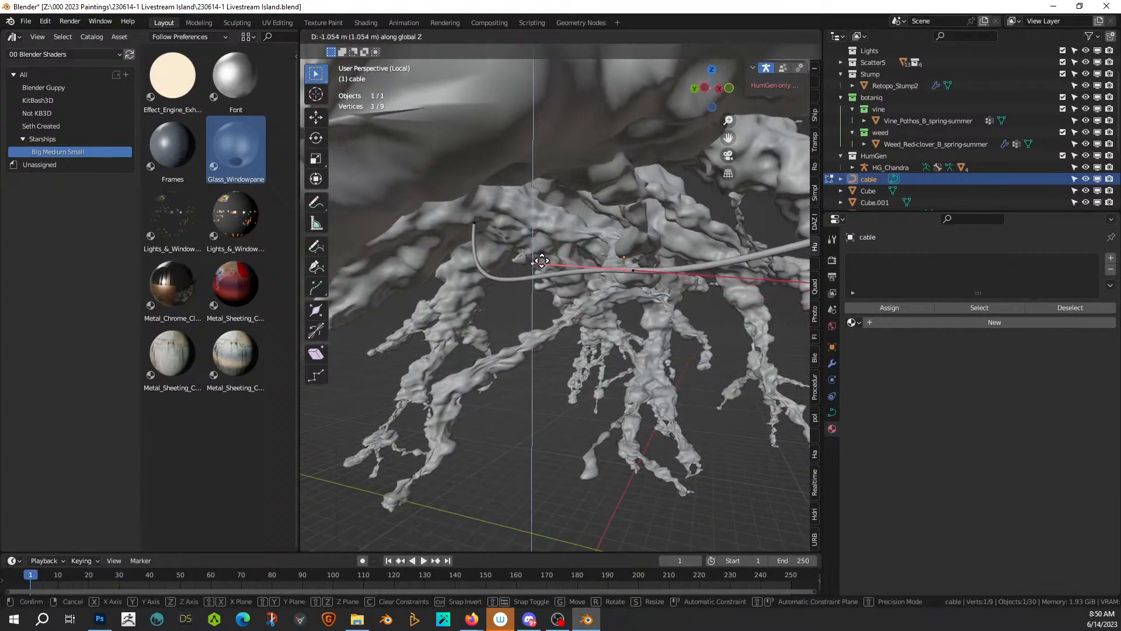
pyautogui.click(541, 261)
pyautogui.click(633, 271)
pyautogui.press('g')
pyautogui.press('z')
pyautogui.click(545, 284)
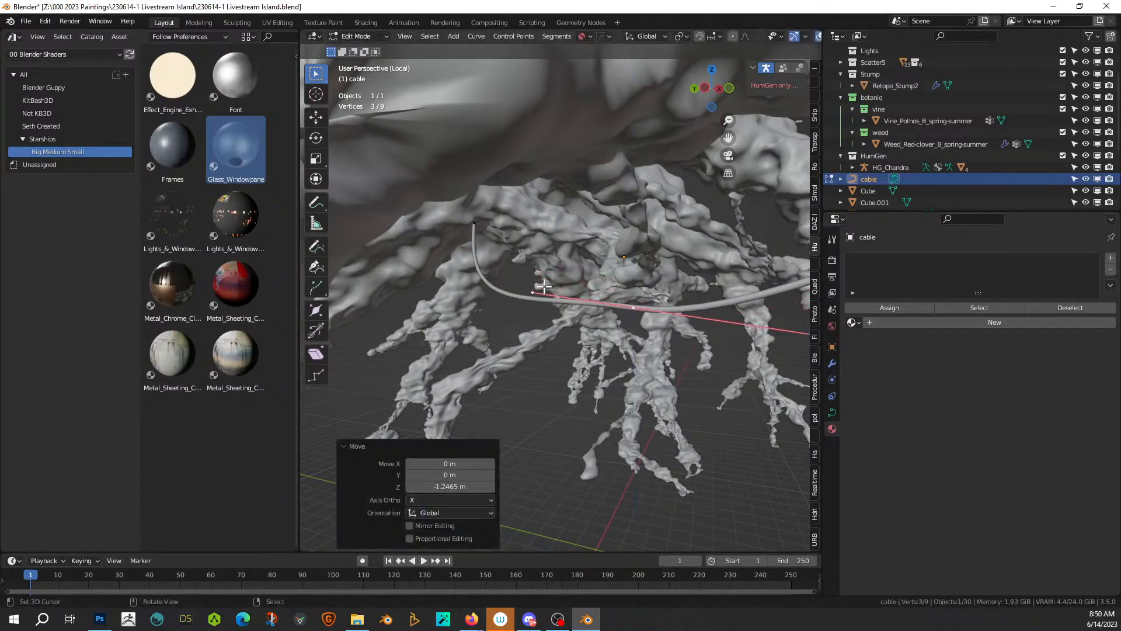
# Step: Nudge the middle point's stump-side handle slightly down to smooth the bend, and leave the cable's Edit Mode
pyautogui.click(542, 292)
pyautogui.press('a')
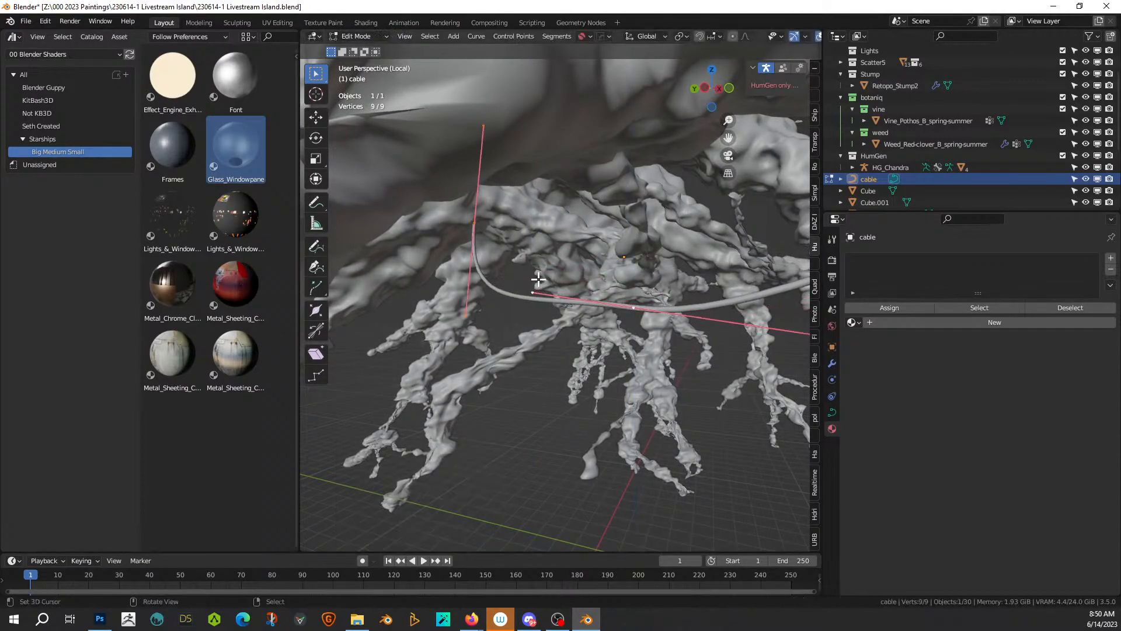
pyautogui.click(544, 290)
pyautogui.press('g')
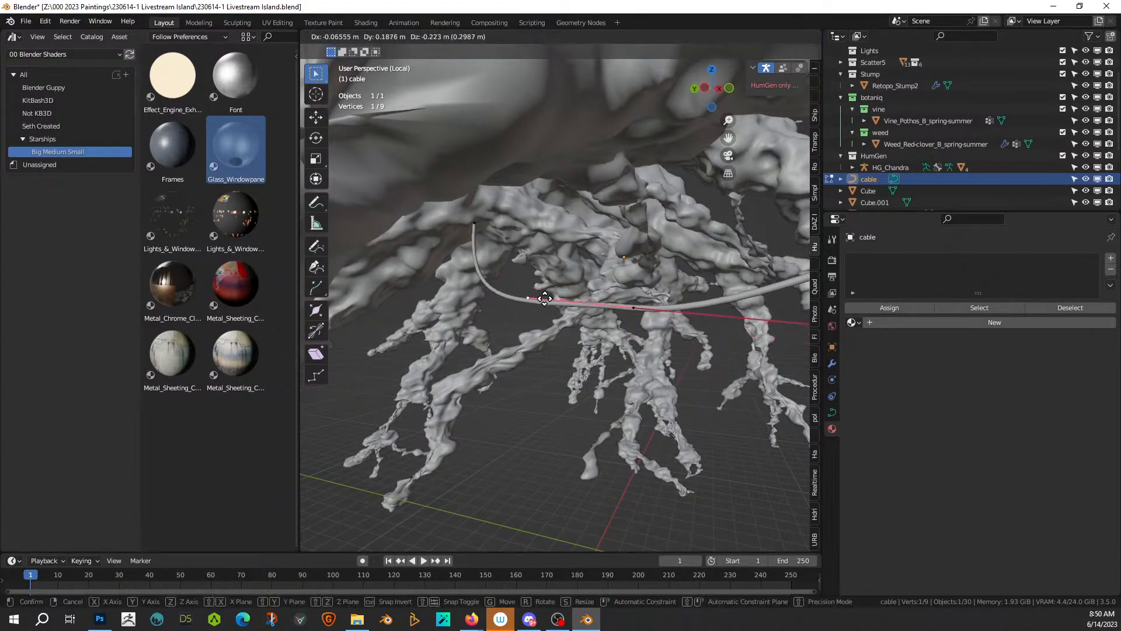
pyautogui.click(544, 301)
pyautogui.moveTo(545, 300); pyautogui.dragTo(488, 311, button='middle')
pyautogui.press('Tab')
pyautogui.scroll(-7, 495, 310)
pyautogui.scroll(4, 527, 342)
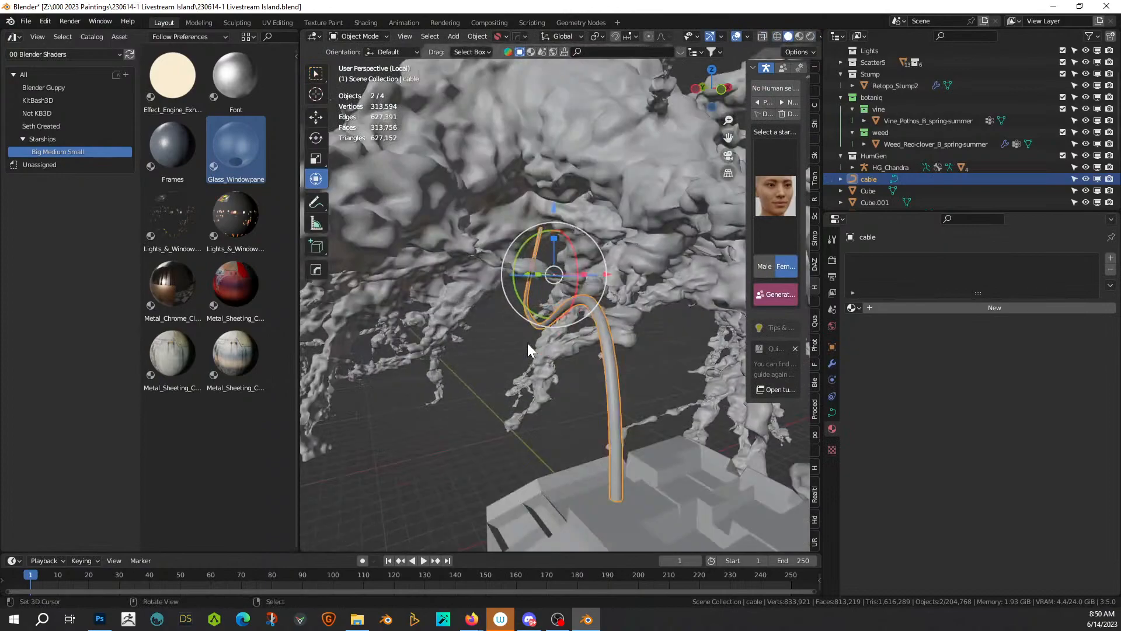
# Step: Convert the cable from a curve to a mesh
pyautogui.scroll(3, 567, 369)
pyautogui.scroll(3, 567, 371)
pyautogui.press('q')
pyautogui.moveTo(555, 369)
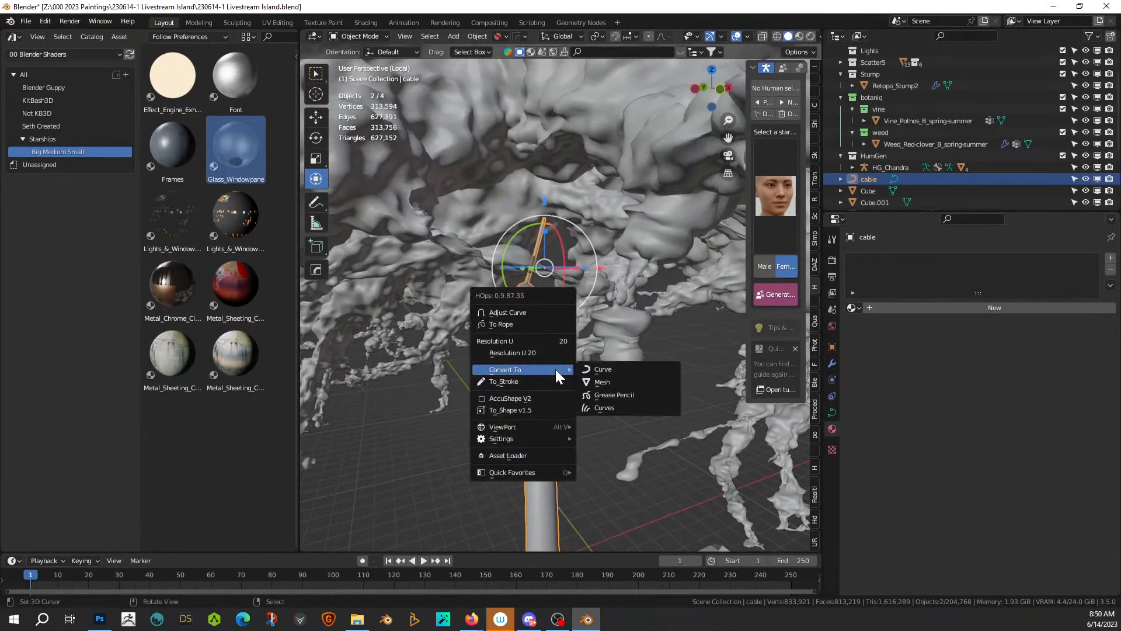
pyautogui.click(613, 384)
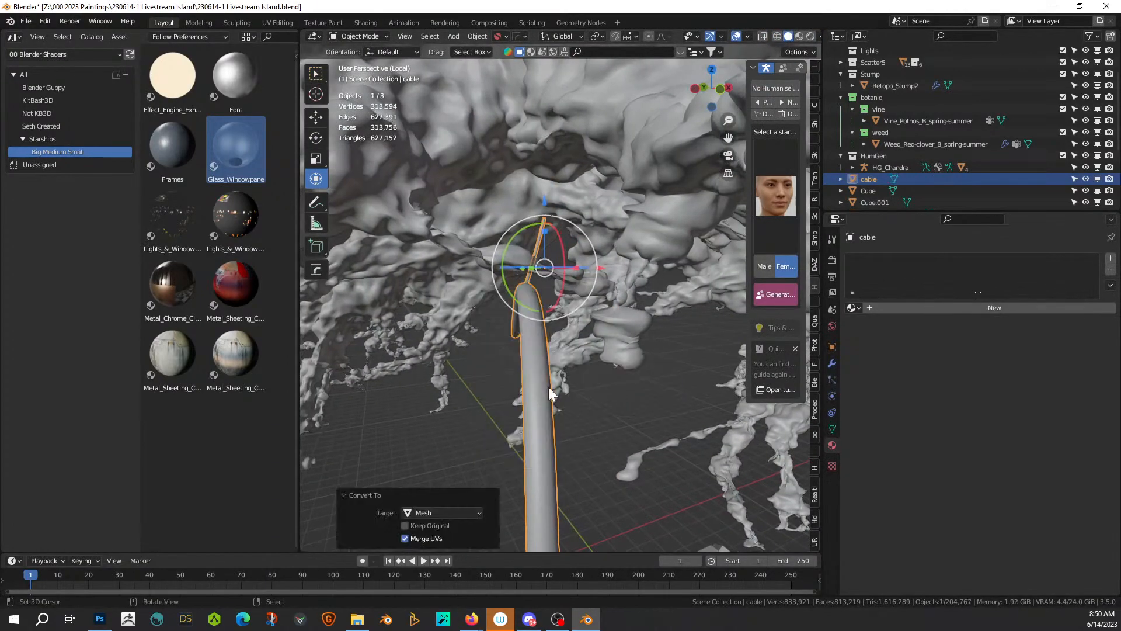
# Step: Unwrap all of the cable's faces with Cube Projection
pyautogui.press('Tab')
pyautogui.press('a')
pyautogui.press('u')
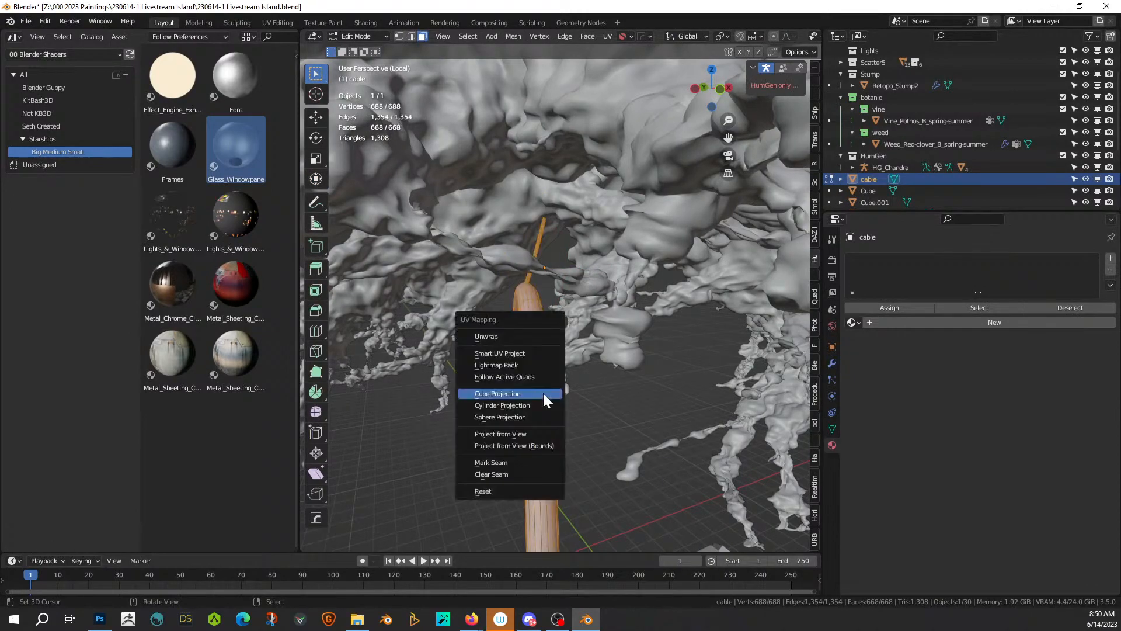
pyautogui.click(543, 394)
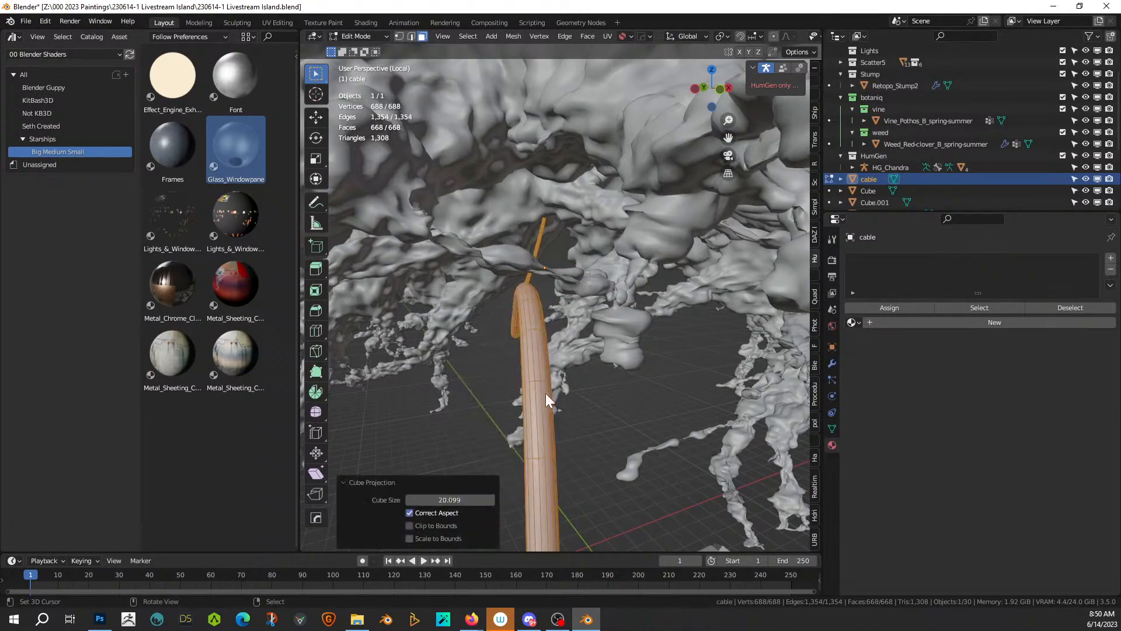
pyautogui.press('Tab')
# Step: Assign the Metal_Sheeting_Classic_Scifi_Alternative material to the cable
pyautogui.scroll(-6, 584, 388)
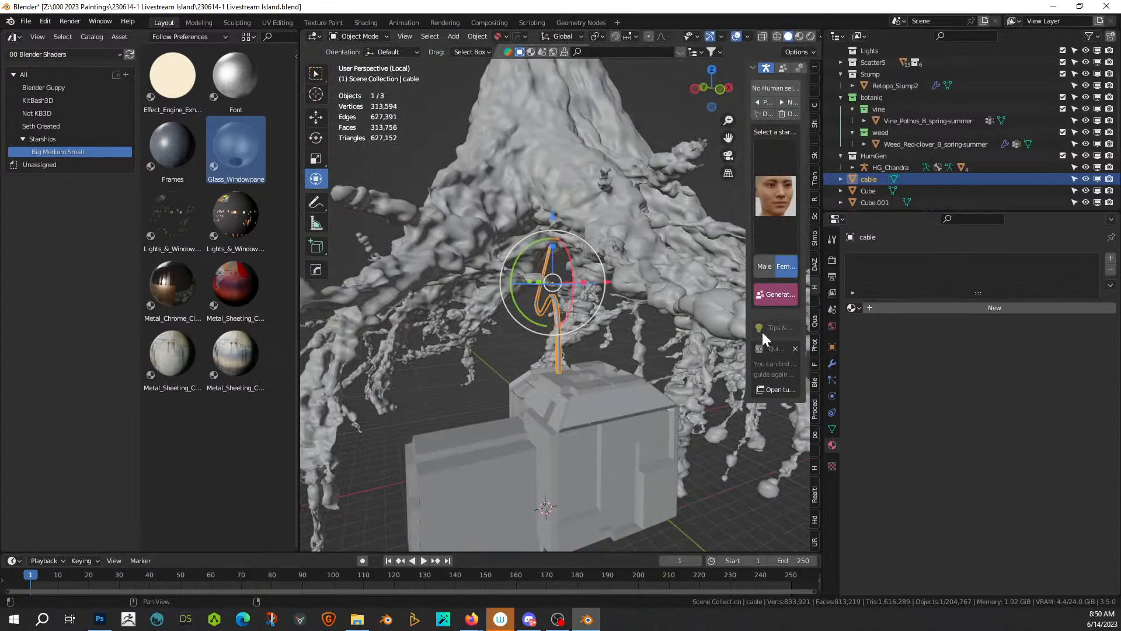
pyautogui.click(853, 307)
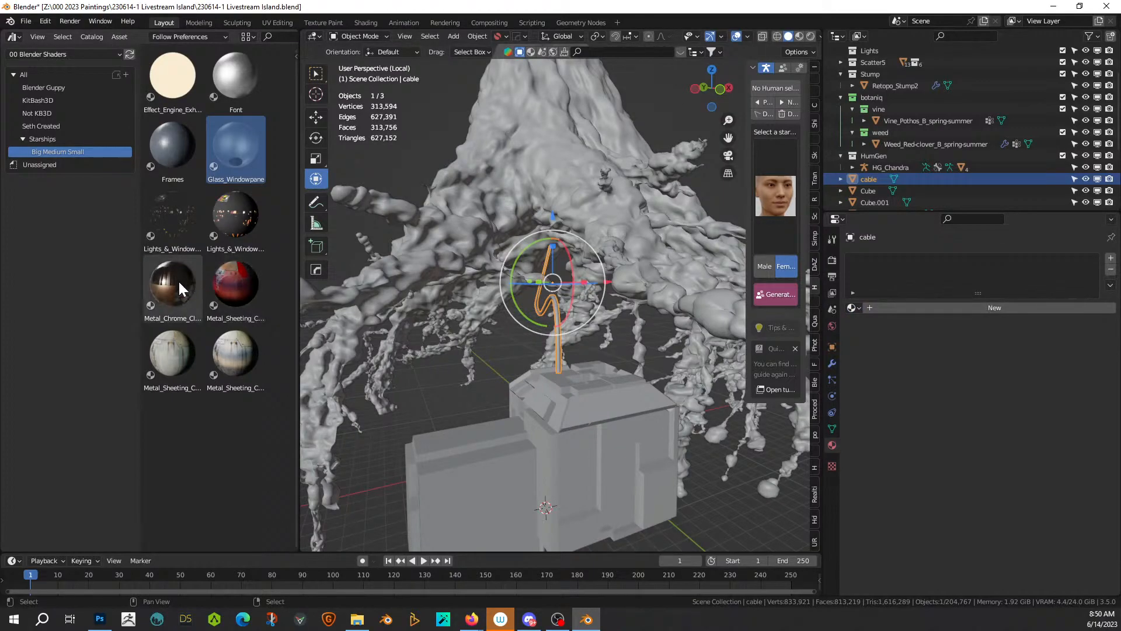
pyautogui.moveTo(230, 284); pyautogui.dragTo(560, 308)
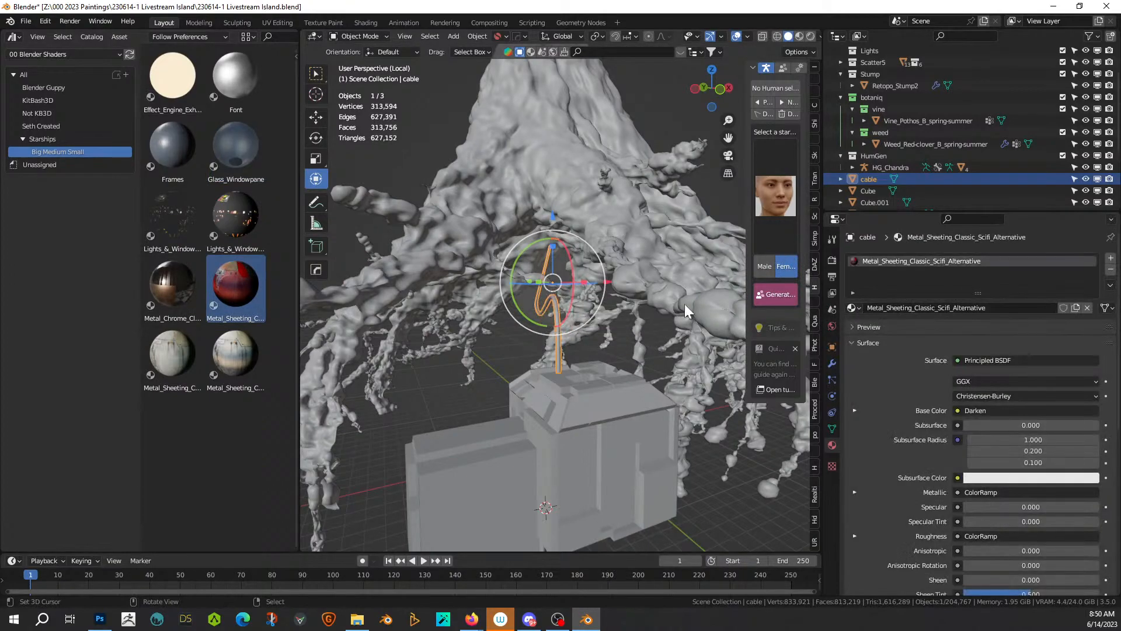
# Step: Scale all the cable's UV islands to less than half size and move them over the texture's dark red panels
pyautogui.click(277, 22)
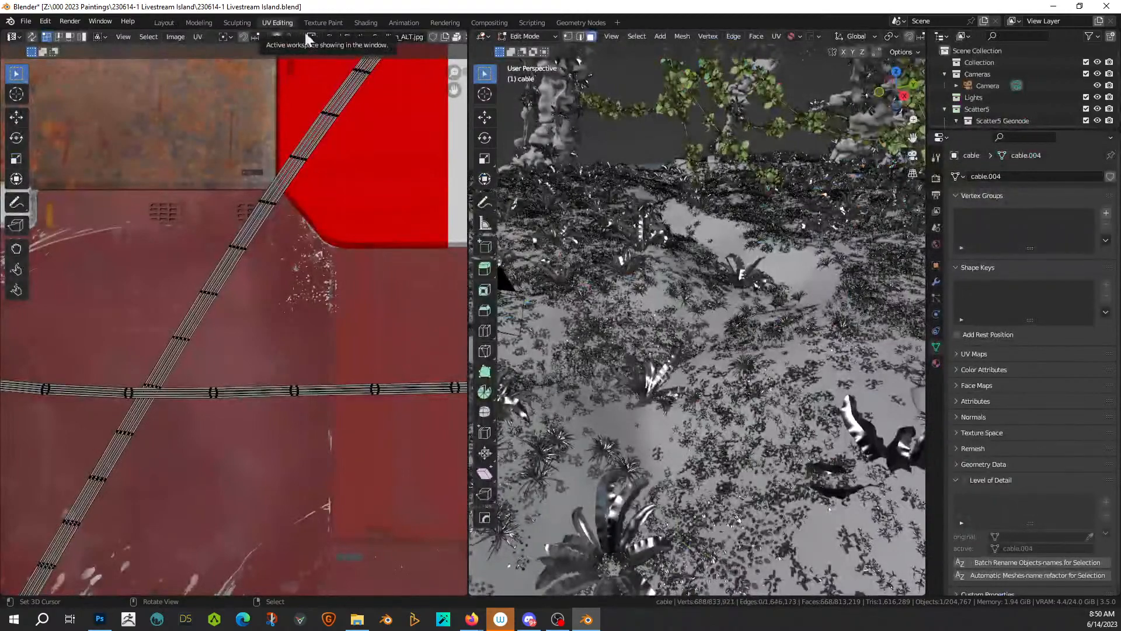
pyautogui.press('Home')
pyautogui.press('a')
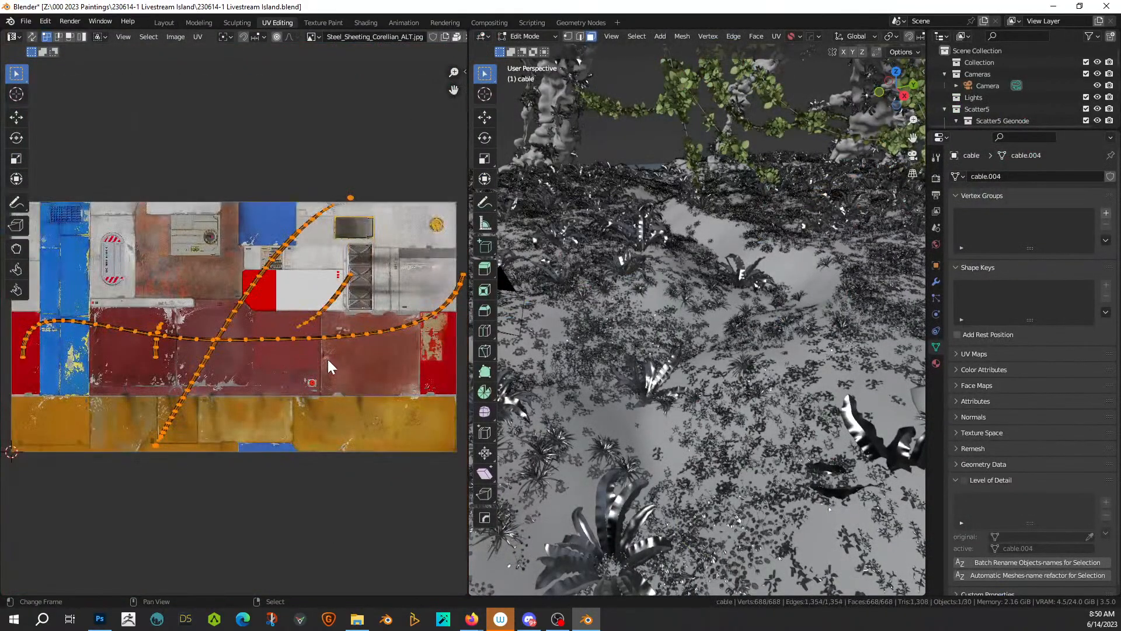
pyautogui.press('s')
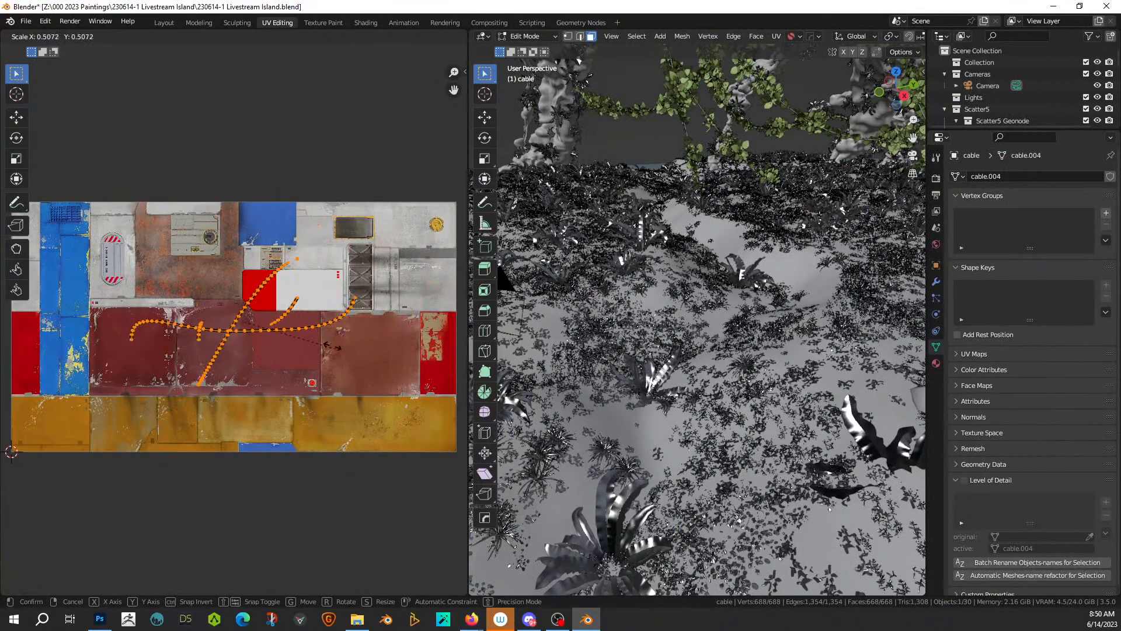
pyautogui.click(327, 341)
pyautogui.press('g')
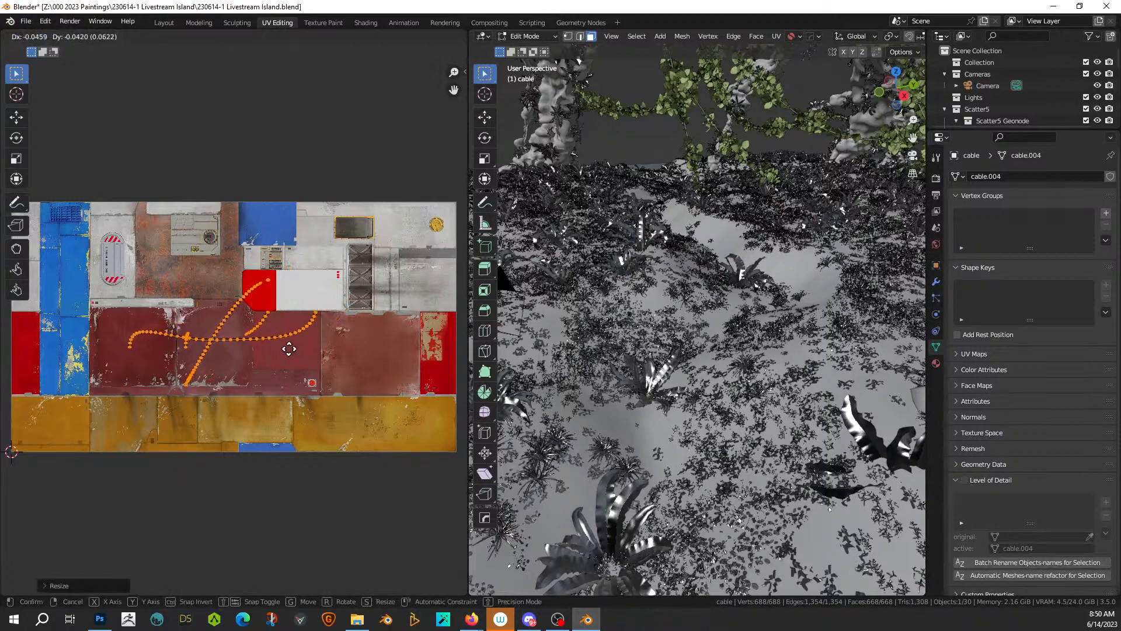
pyautogui.click(270, 347)
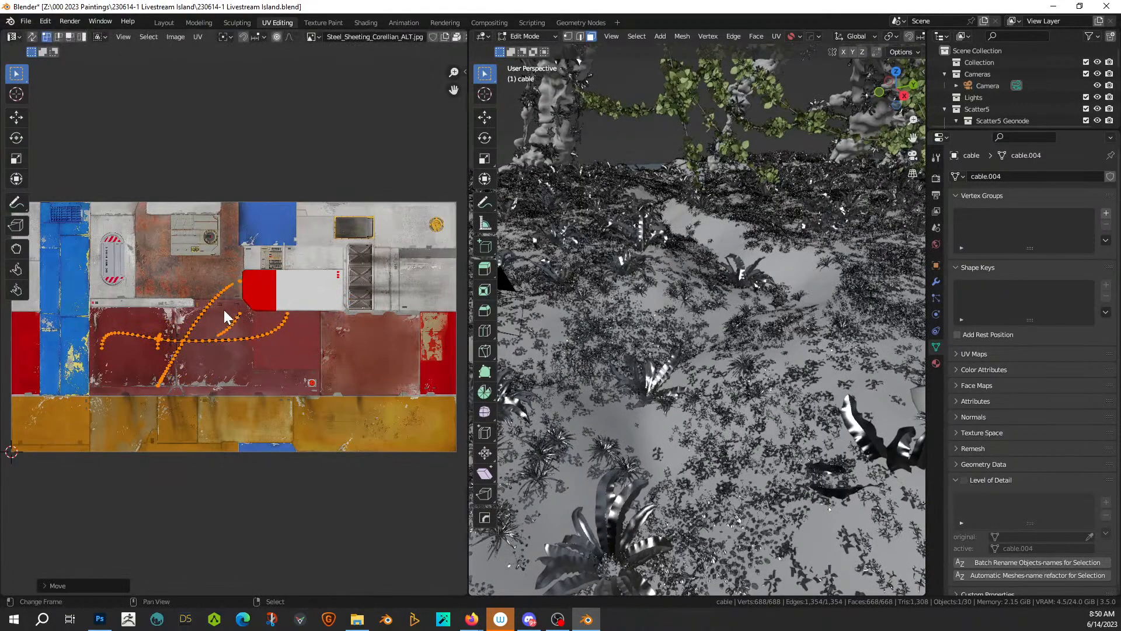
# Step: Rotate the two long diagonal UV islands, the first by about 42°, so they lie mostly on the dark red panels
pyautogui.scroll(2, 256, 335)
pyautogui.click(210, 279)
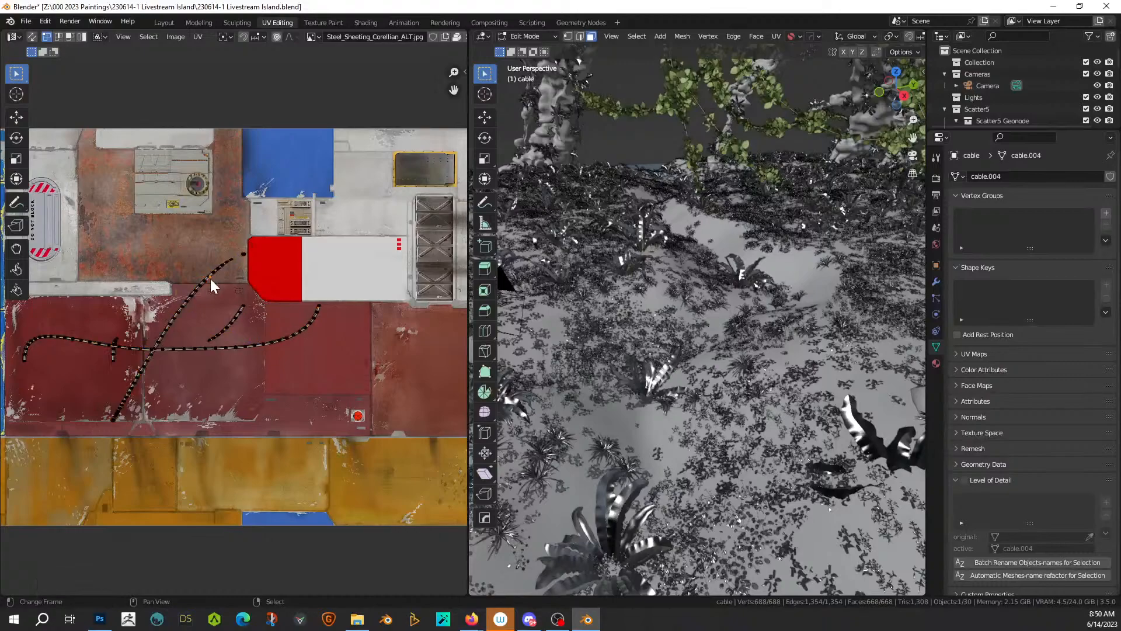
pyautogui.press('l')
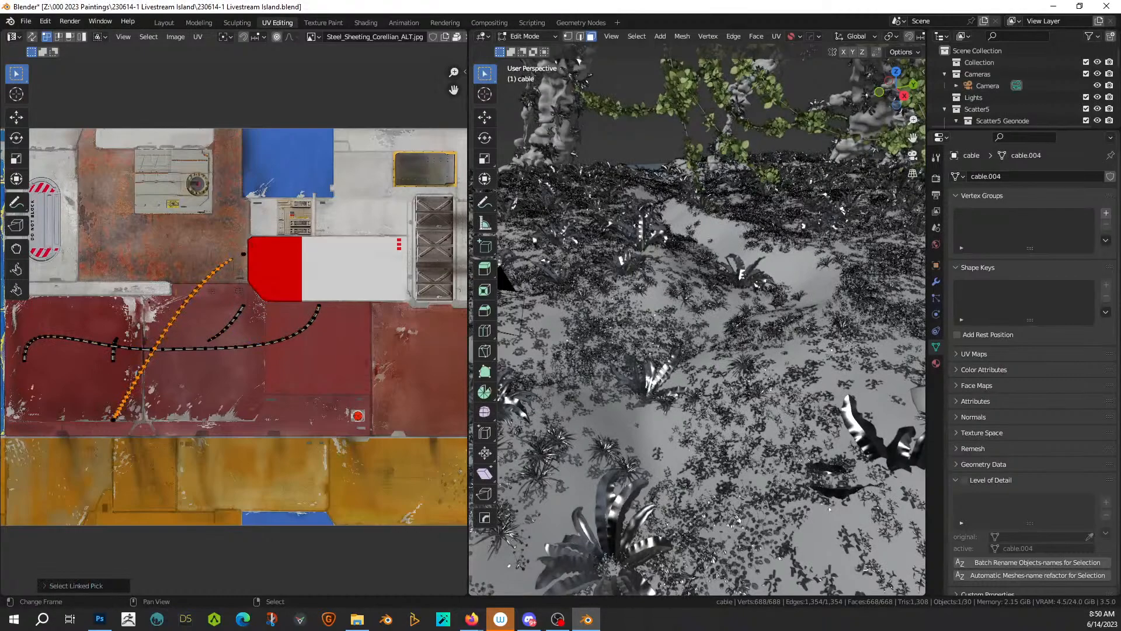
pyautogui.press('r')
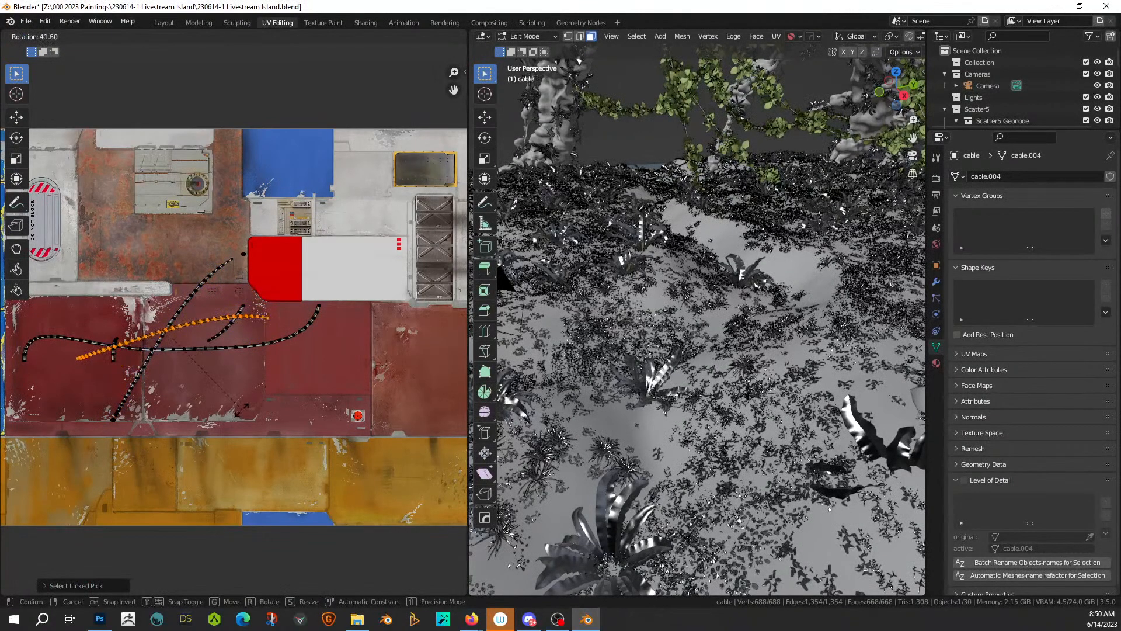
pyautogui.click(188, 291)
pyautogui.hotkey('alt', 'a')
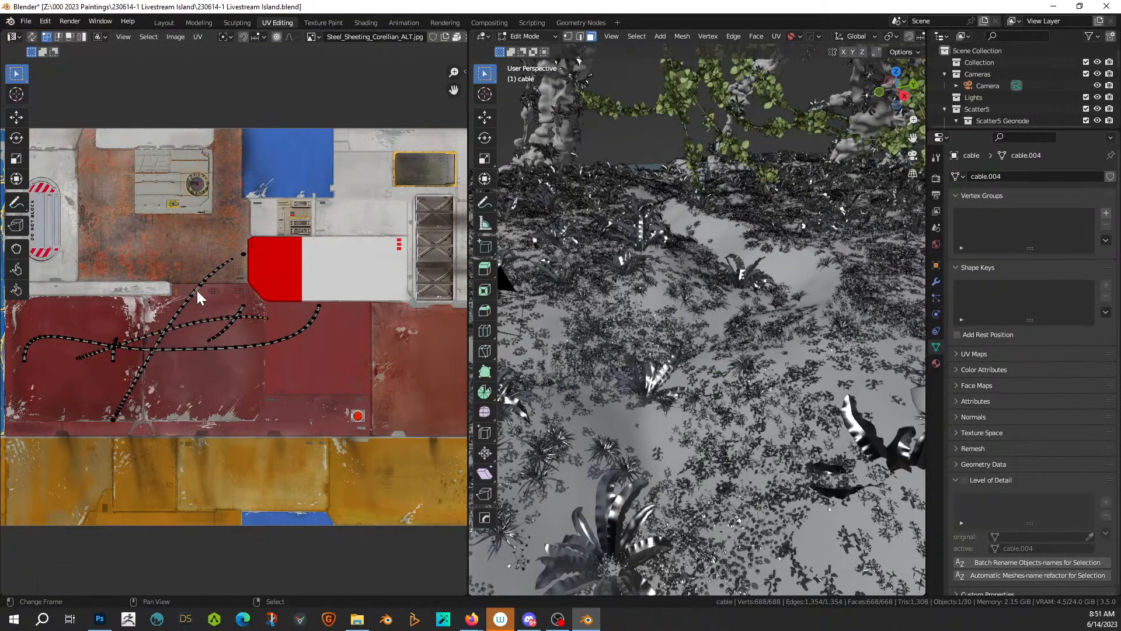
pyautogui.press('l')
pyautogui.press('r')
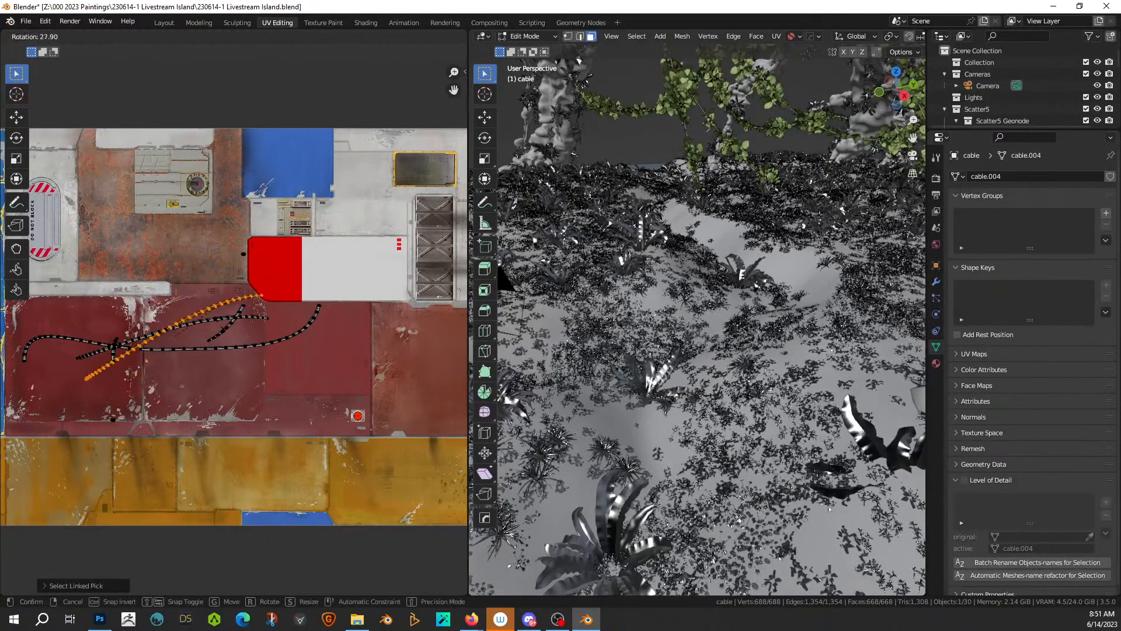
pyautogui.click(278, 341)
pyautogui.press('Tab')
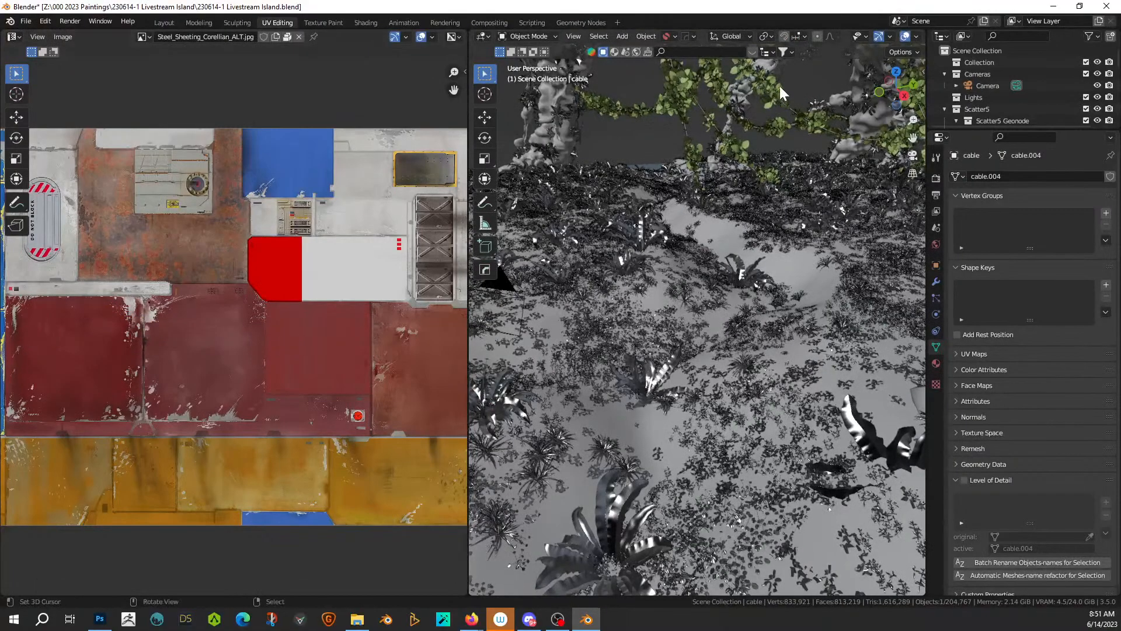
# Step: Return to the Layout workspace, exit local view to show the whole scene, and save the file
pyautogui.click(166, 23)
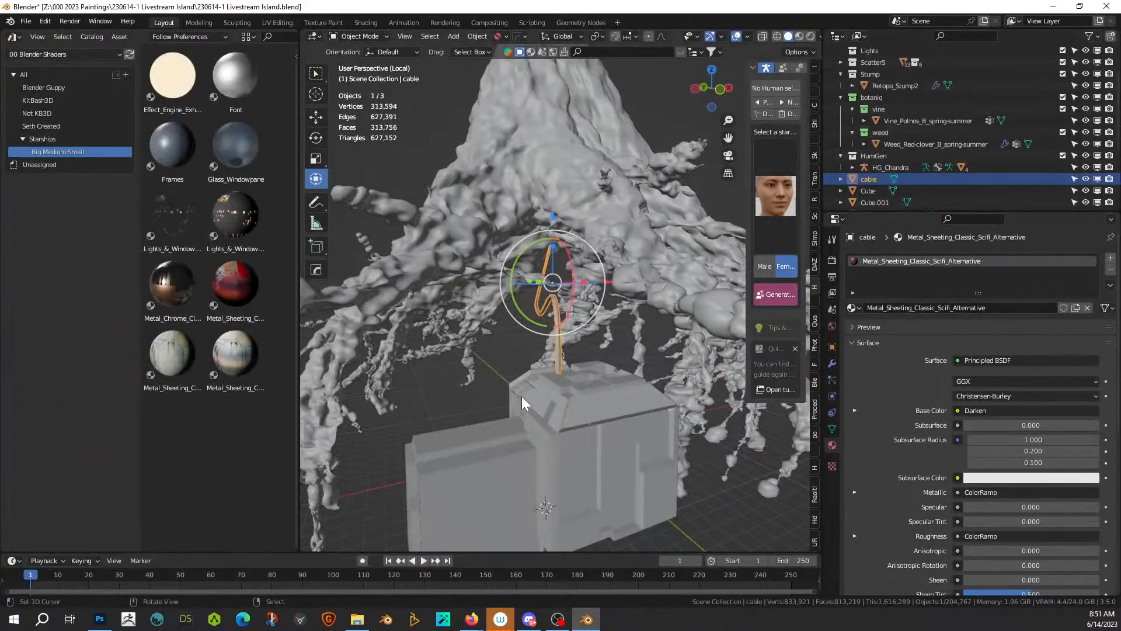
pyautogui.press('KP_Divide')
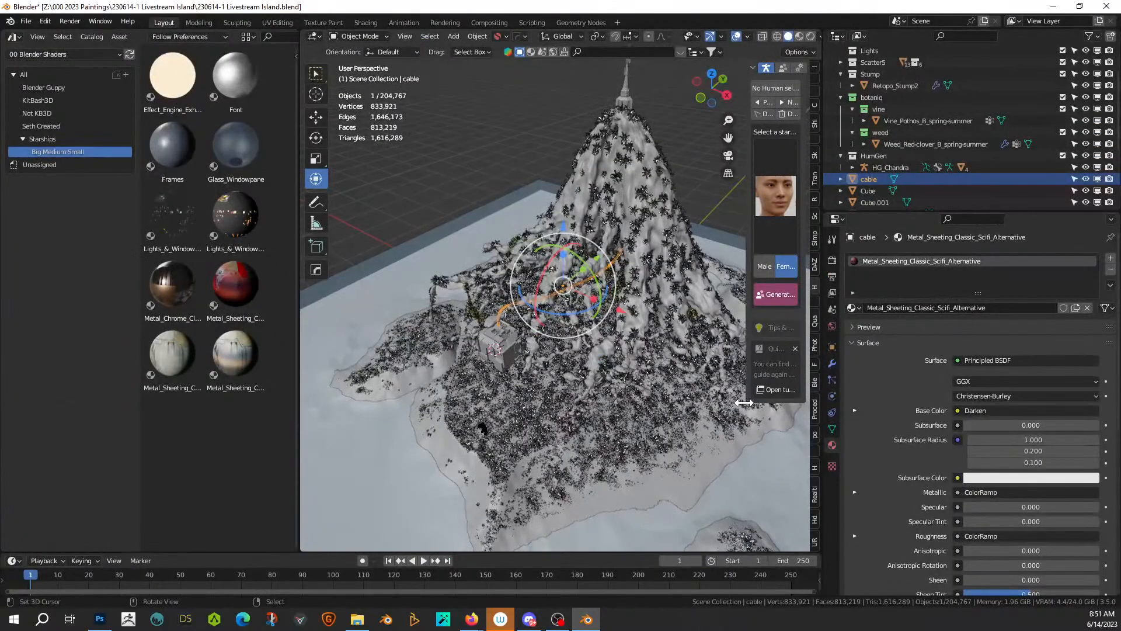
pyautogui.hotkey('ctrl', 's')
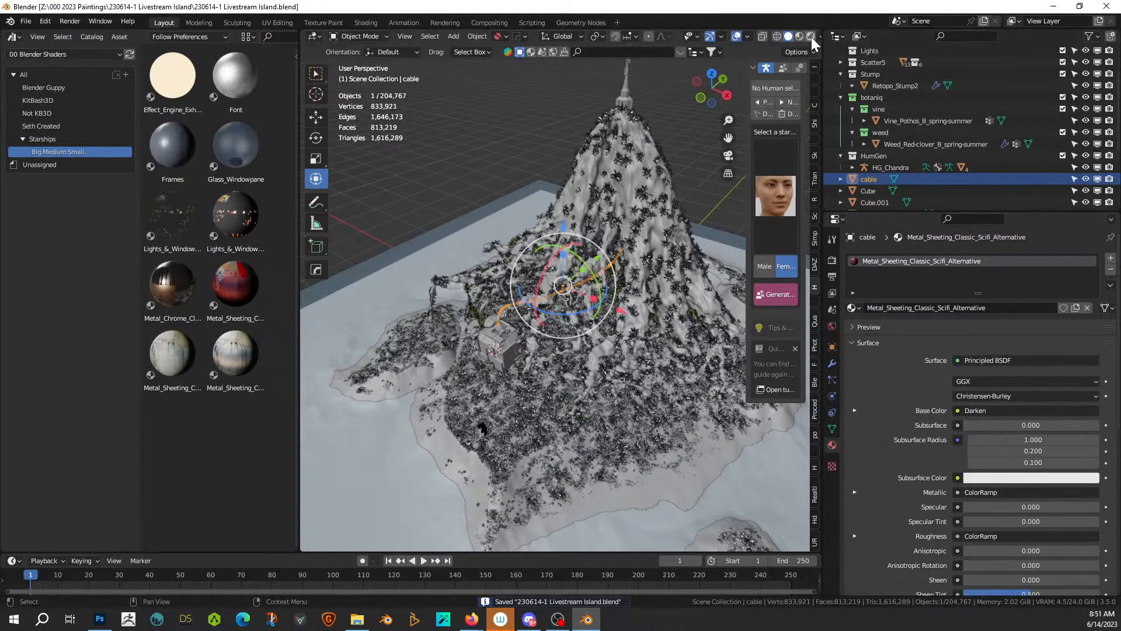
# Step: Switch to rendered shading and inspect the textured red cable above the building's roof up close
pyautogui.click(811, 37)
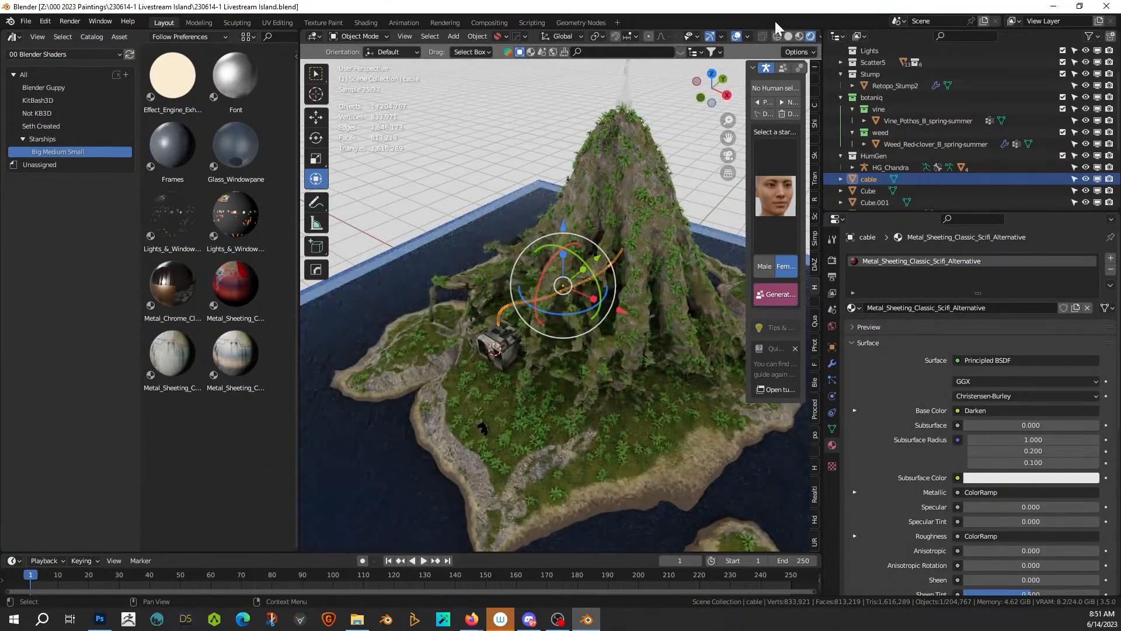
pyautogui.click(478, 201)
pyautogui.scroll(8, 545, 177)
pyautogui.moveTo(577, 249); pyautogui.dragTo(507, 275, button='middle')
pyautogui.scroll(2, 594, 247)
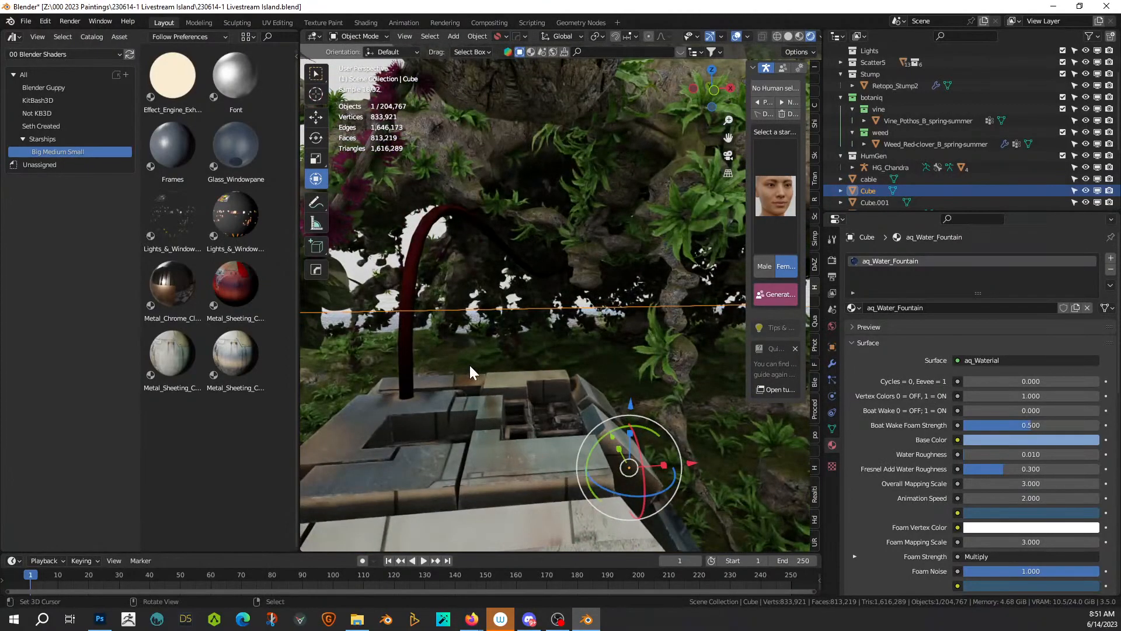
pyautogui.scroll(-8, 492, 365)
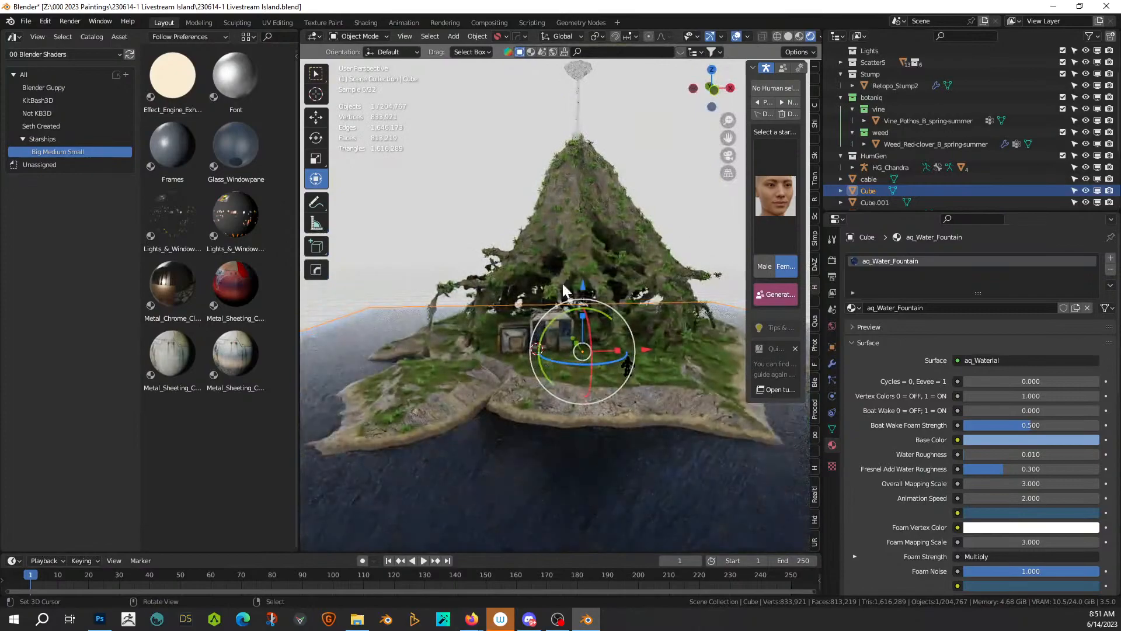
# Step: Join the tower on the stump's peak (Cylinder) with its three RLExtr objects and the RPanel object into one object
pyautogui.click(577, 135)
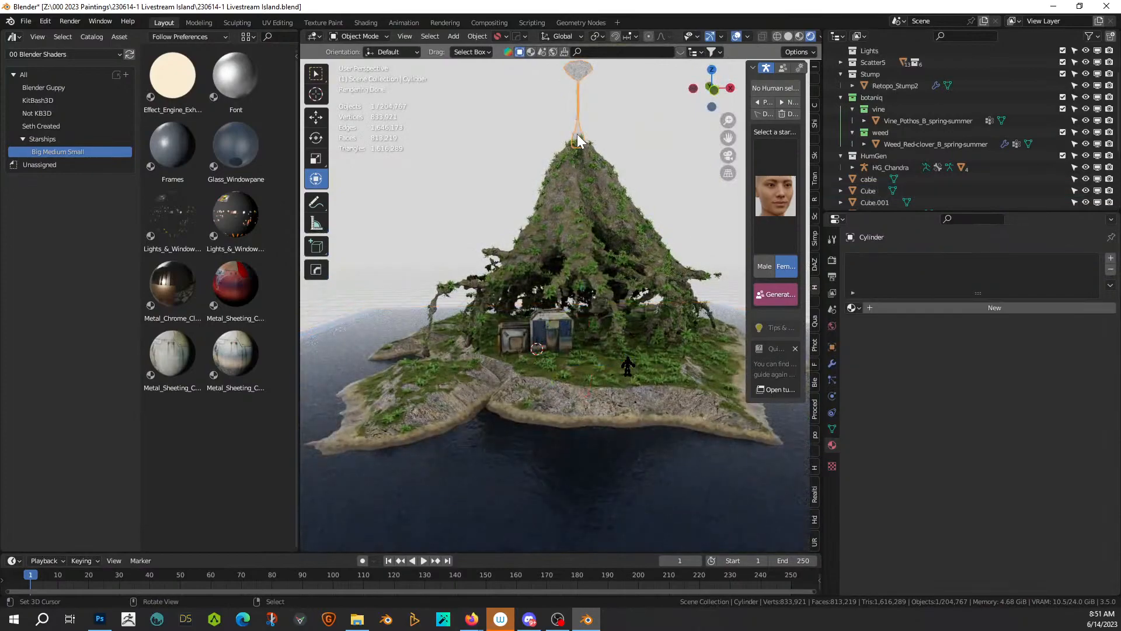
pyautogui.scroll(-5, 997, 159)
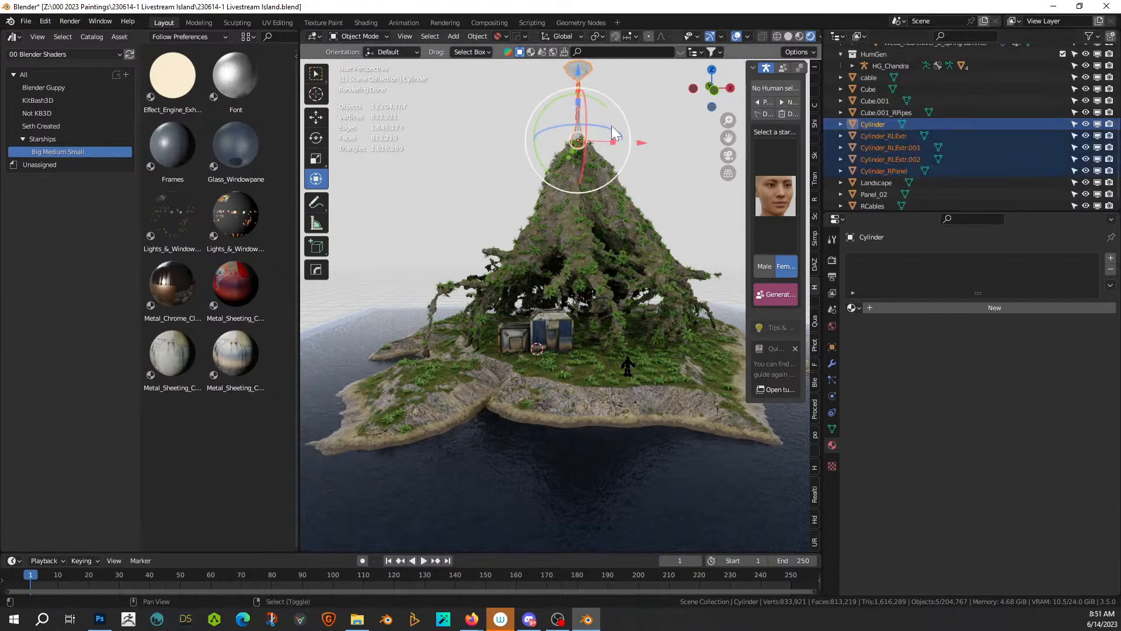
pyautogui.hotkey('ctrl', 'j')
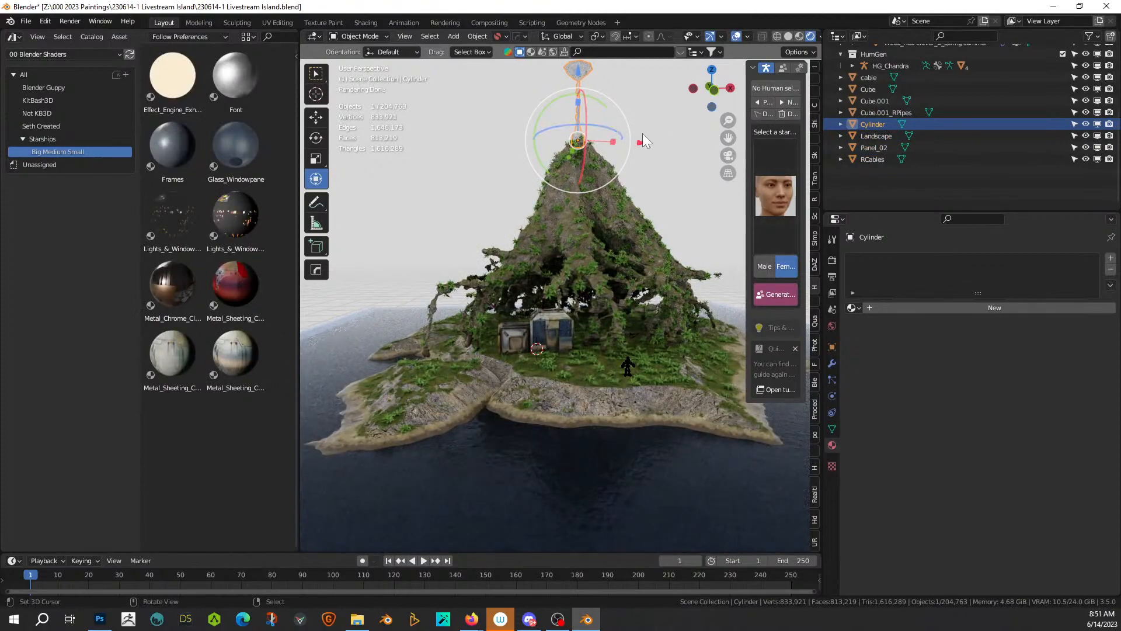
# Step: Unwrap all faces of the joined tower with Cube Projection
pyautogui.press('Tab')
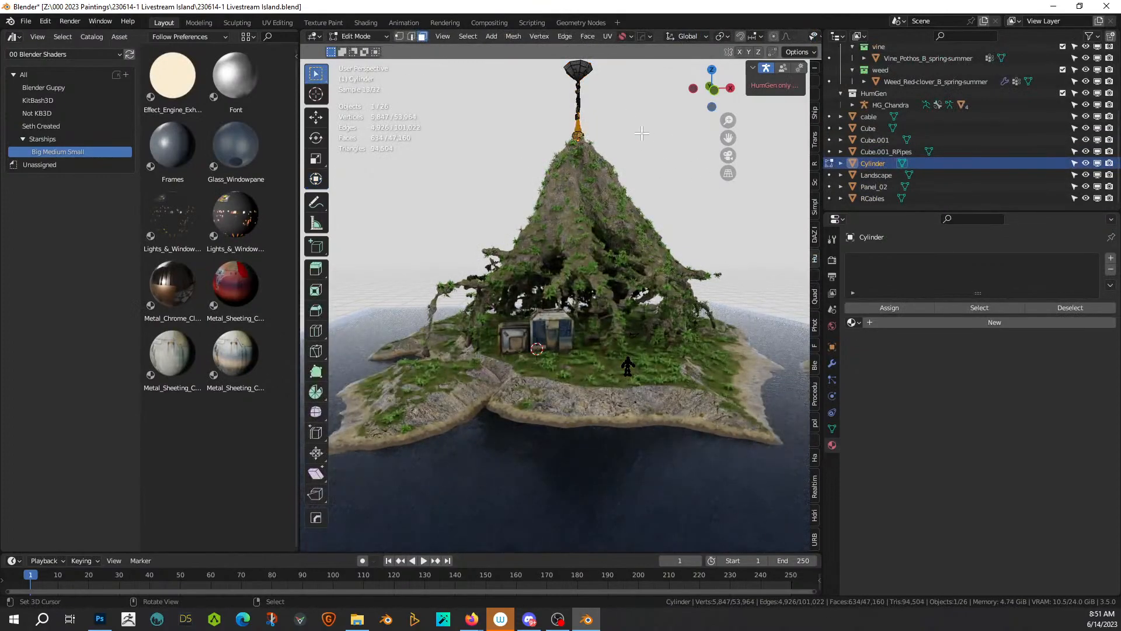
pyautogui.press('a')
pyautogui.press('u')
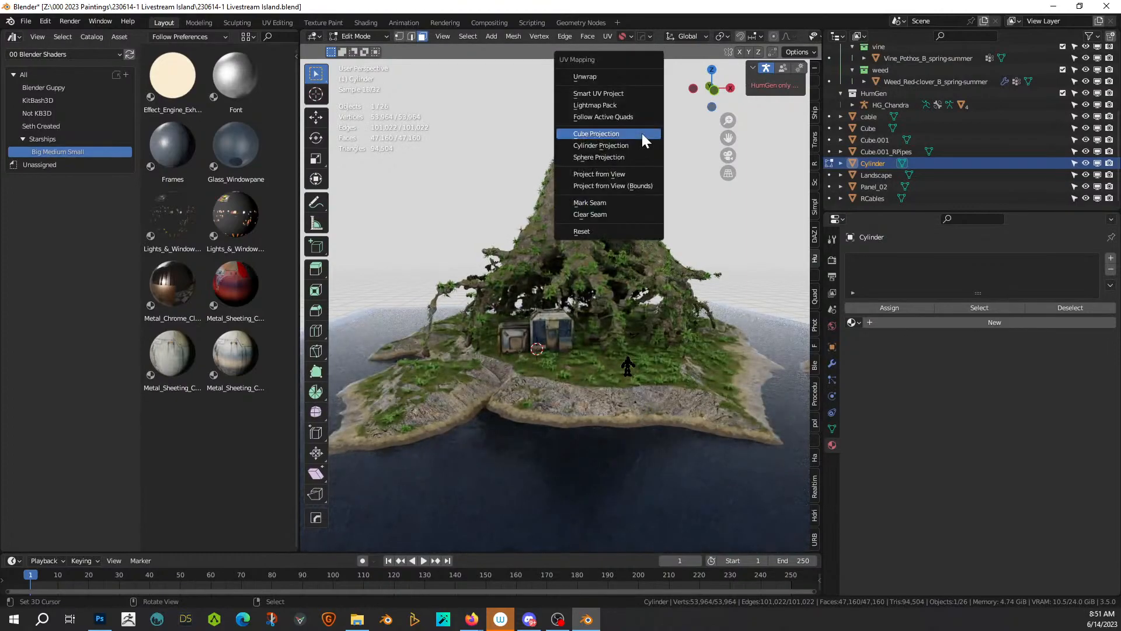
pyautogui.click(621, 133)
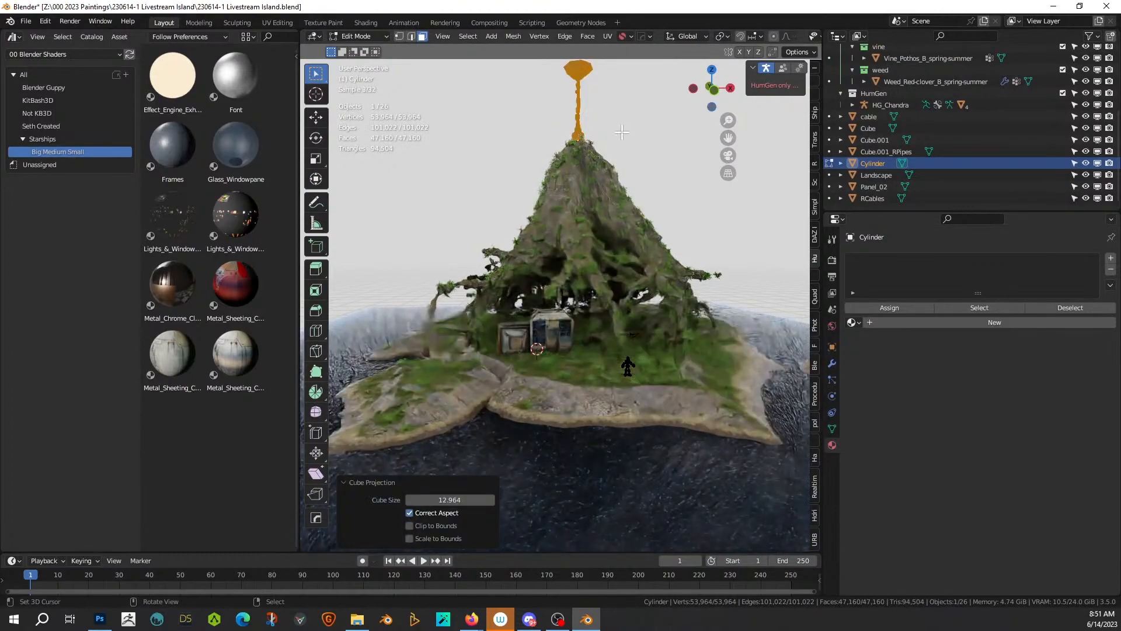
pyautogui.press('Tab')
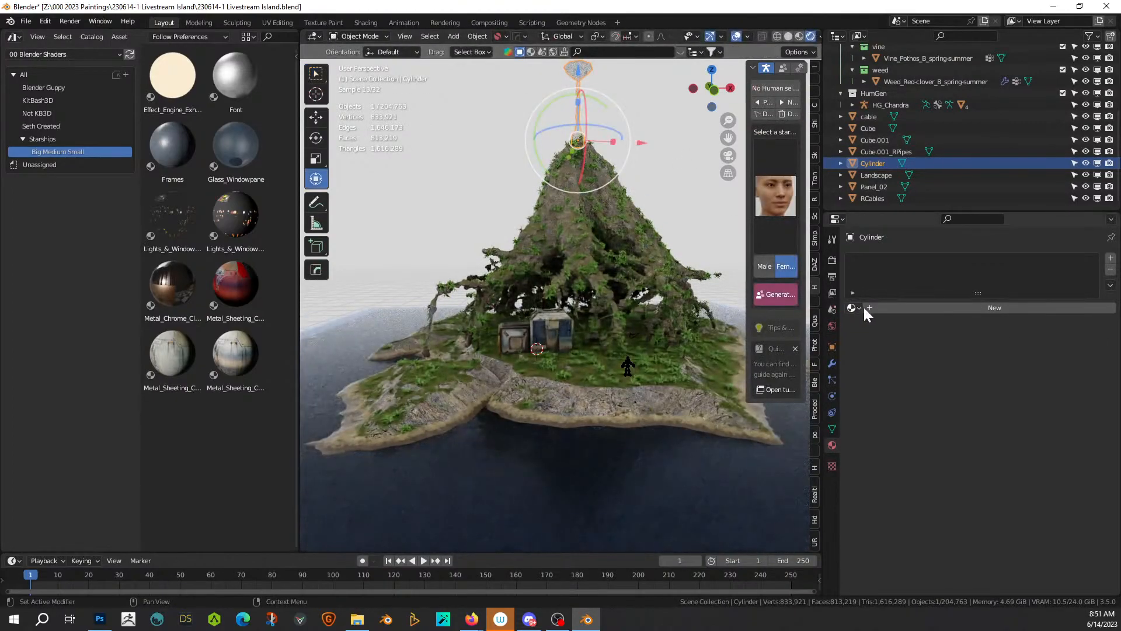
# Step: Assign the existing Metal_Sheeting_Classic_Scifi_Standard material to the tower and deselect it
pyautogui.click(856, 307)
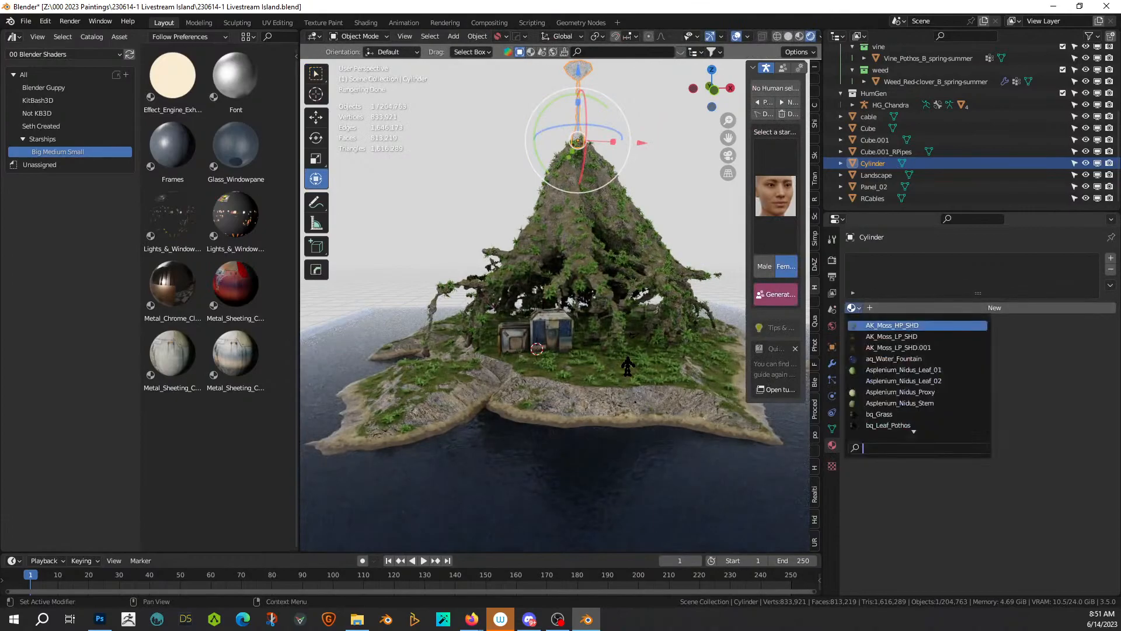
pyautogui.write('clas')
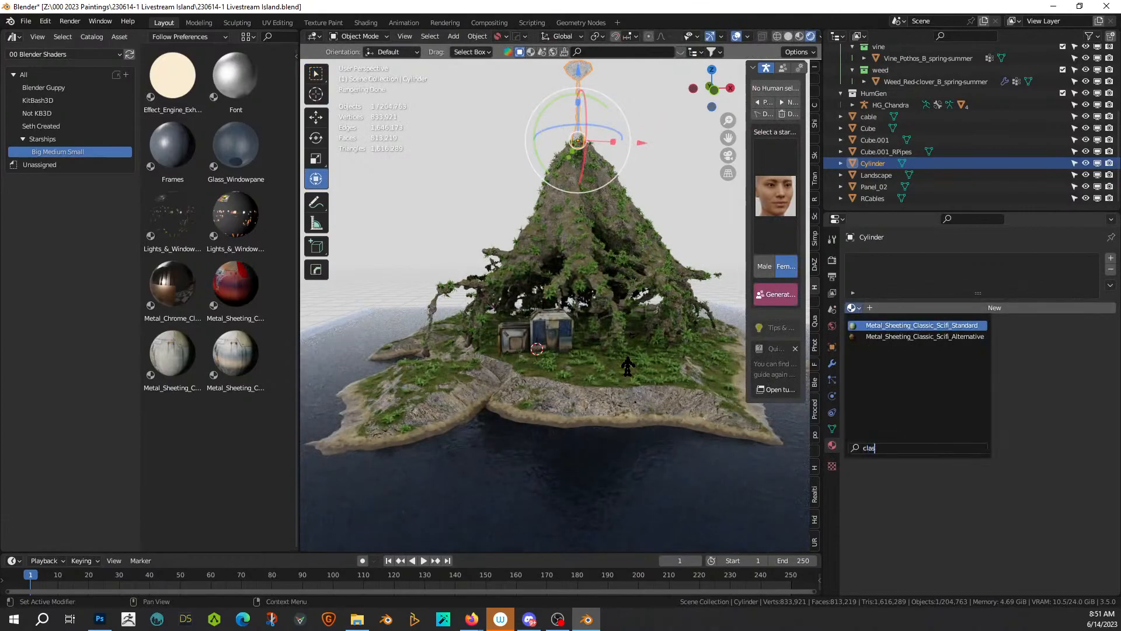
pyautogui.click(926, 328)
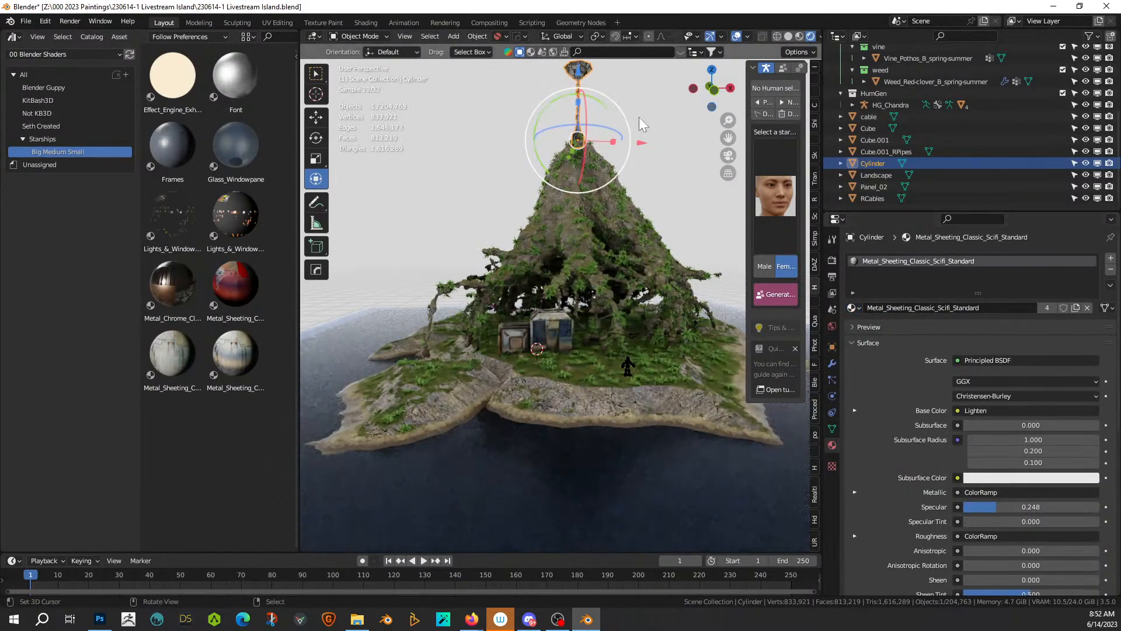
pyautogui.hotkey('alt', 'a')
# Step: Try to run one thin Cablerator cable from the underside of the dish to the tower's base, with a tension of about 4.25
pyautogui.keyDown('shift'); pyautogui.moveTo(631, 176); pyautogui.dragTo(579, 373, button='middle'); pyautogui.keyUp('shift')
pyautogui.scroll(1, 578, 373)
pyautogui.scroll(2, 578, 373)
pyautogui.scroll(2, 529, 388)
pyautogui.scroll(1, 521, 322)
pyautogui.keyDown('shift'); pyautogui.moveTo(521, 323); pyautogui.dragTo(580, 153, button='middle'); pyautogui.keyUp('shift')
pyautogui.moveTo(540, 202); pyautogui.dragTo(608, 224, button='middle')
pyautogui.scroll(2, 500, 219)
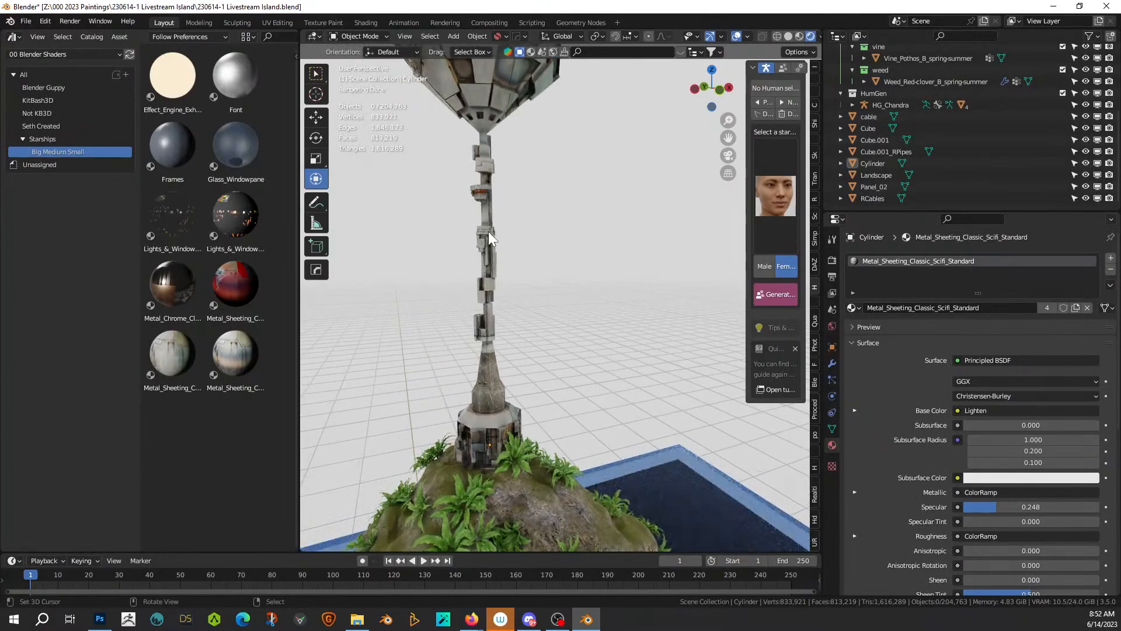
pyautogui.hotkey('shift', 'alt', 'c')
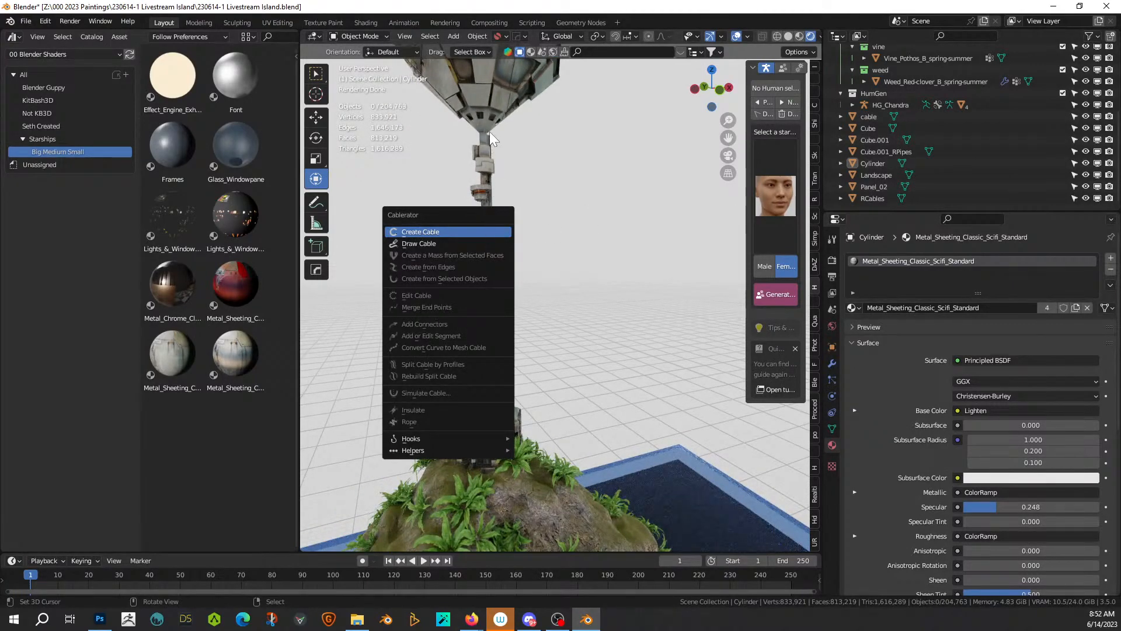
pyautogui.press('Return')
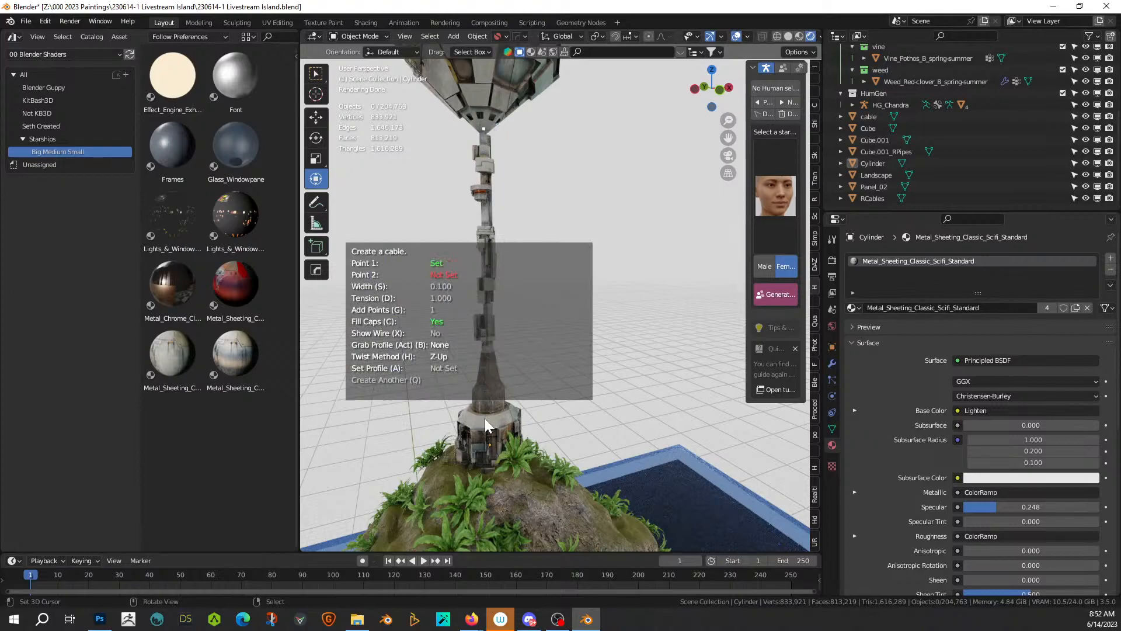
pyautogui.click(484, 418)
pyautogui.press('s')
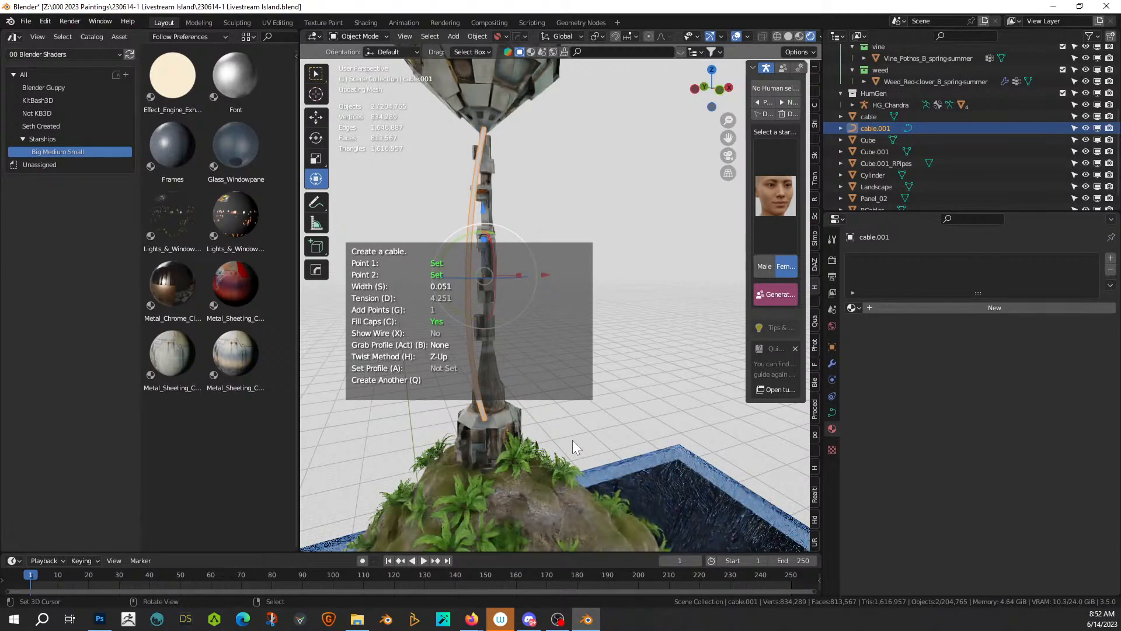
pyautogui.click(660, 424)
pyautogui.rightClick(617, 426)
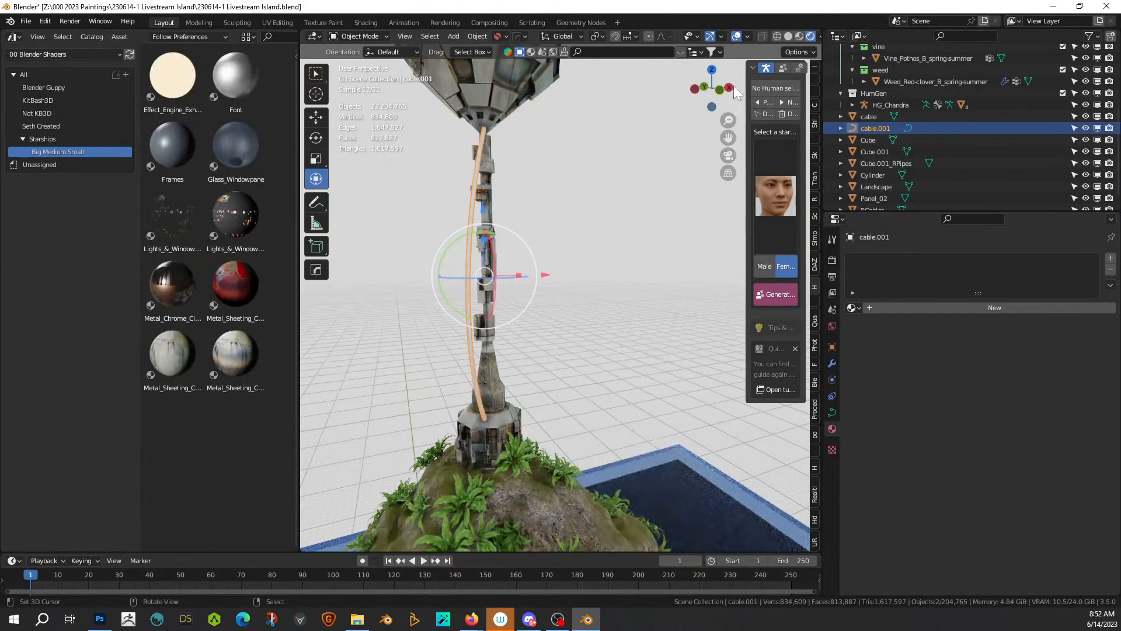
# Step: Switch to solid shading, delete the new tower cable and hide the Scatter5 collection in the viewport
pyautogui.click(788, 36)
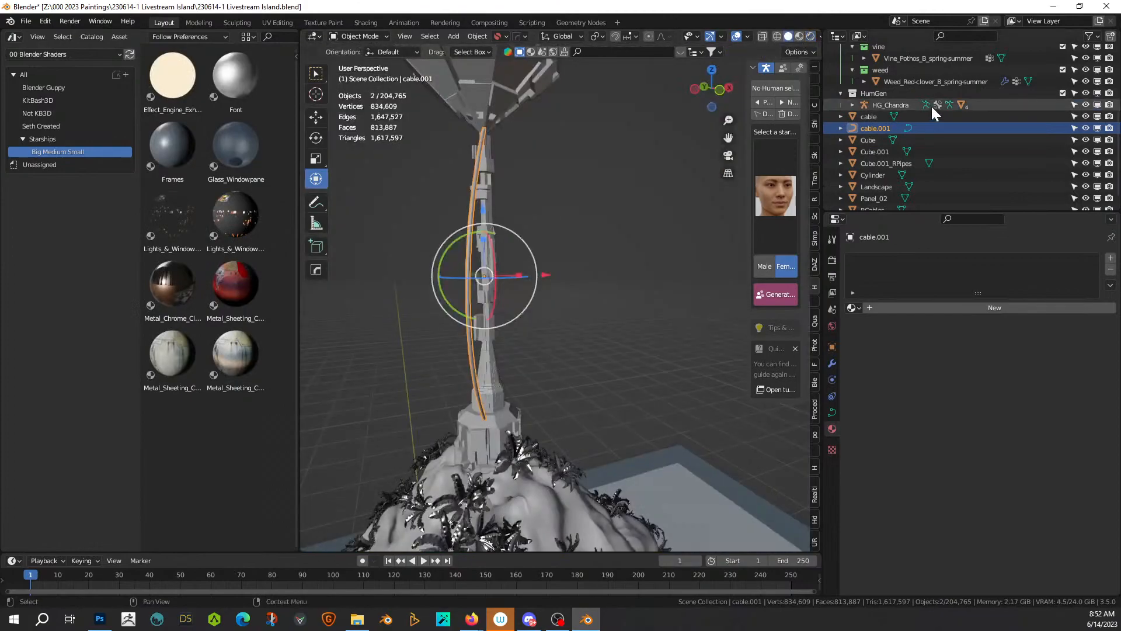
pyautogui.moveTo(549, 374); pyautogui.dragTo(488, 378, button='middle')
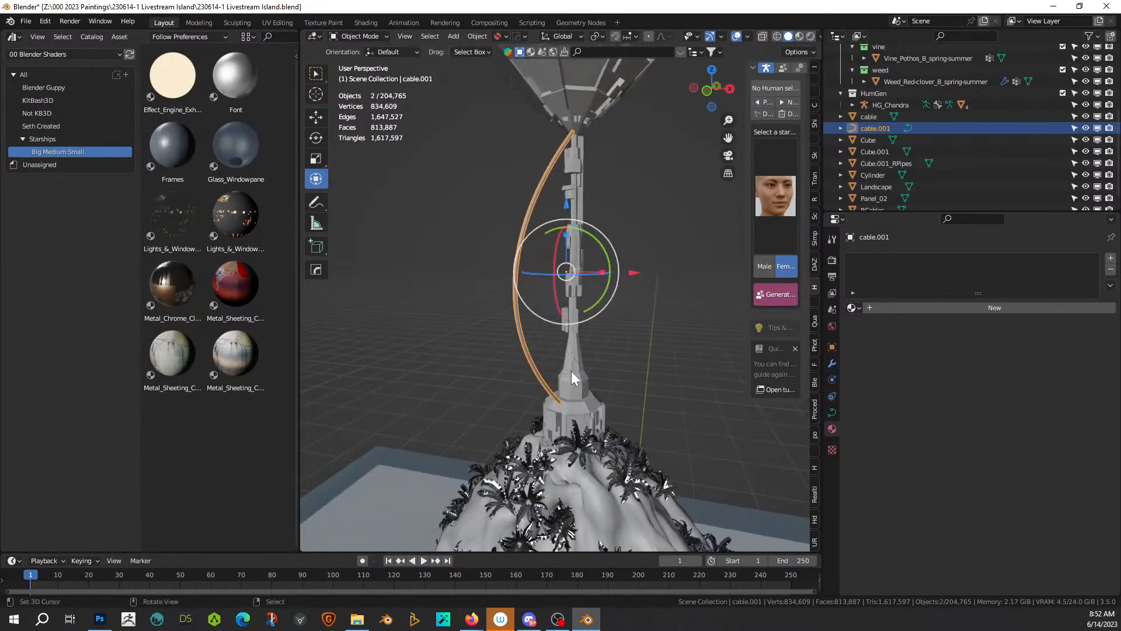
pyautogui.press('x')
pyautogui.click(562, 292)
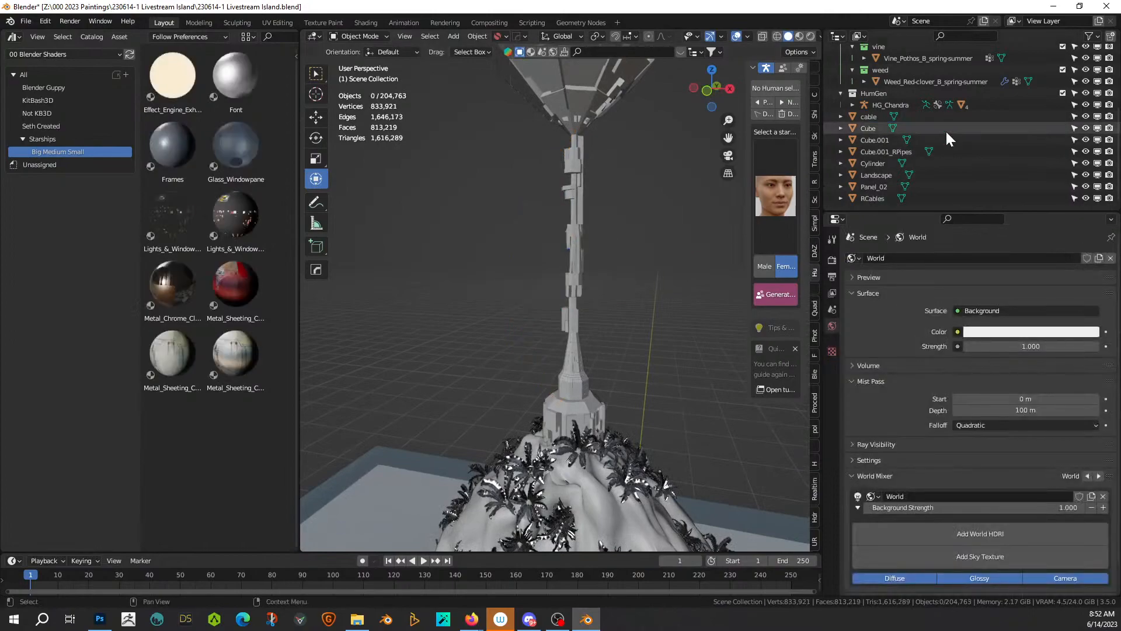
pyautogui.scroll(5, 1002, 98)
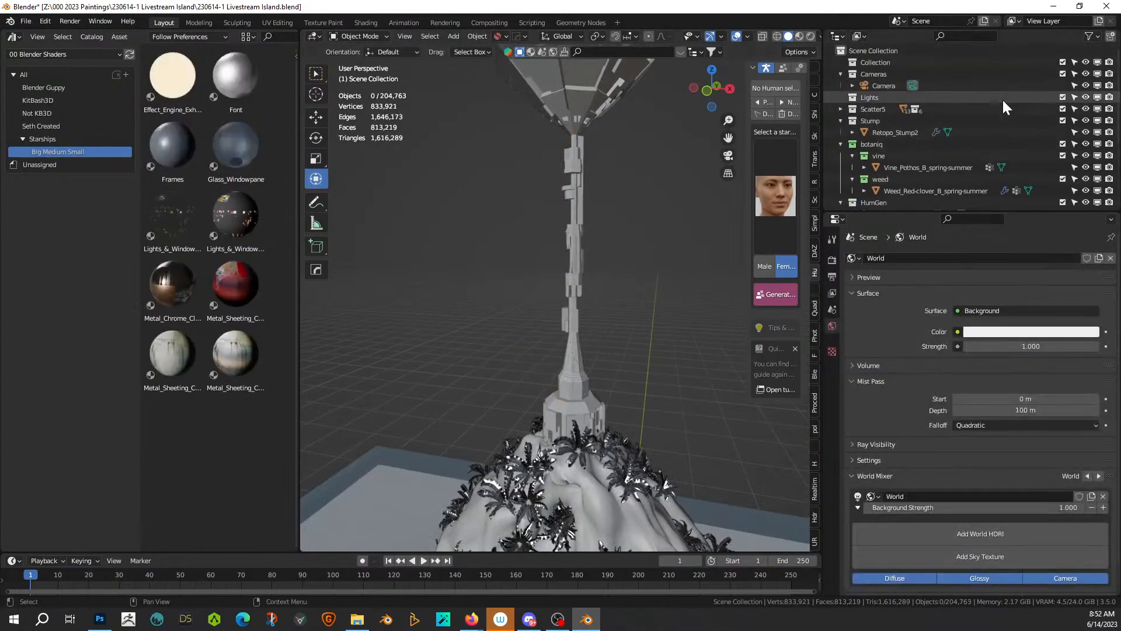
pyautogui.click(1085, 109)
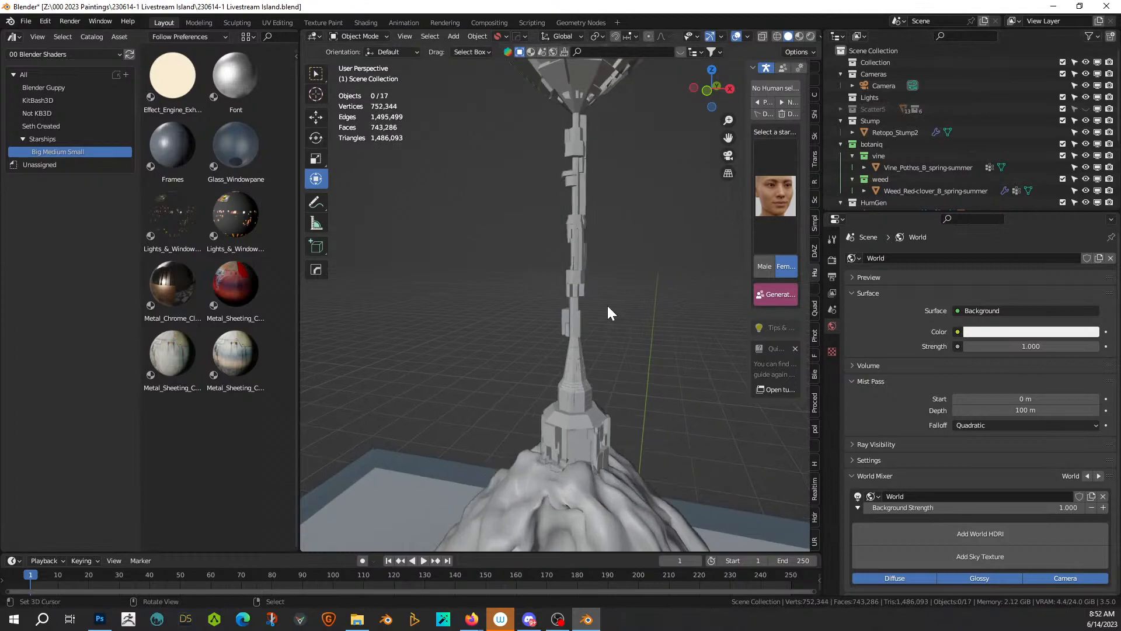
# Step: Create a cable from the dish's underside to the mast's upper collar, with width 0.066 and tension about 0.82
pyautogui.hotkey('alt', 'shift', 'c')
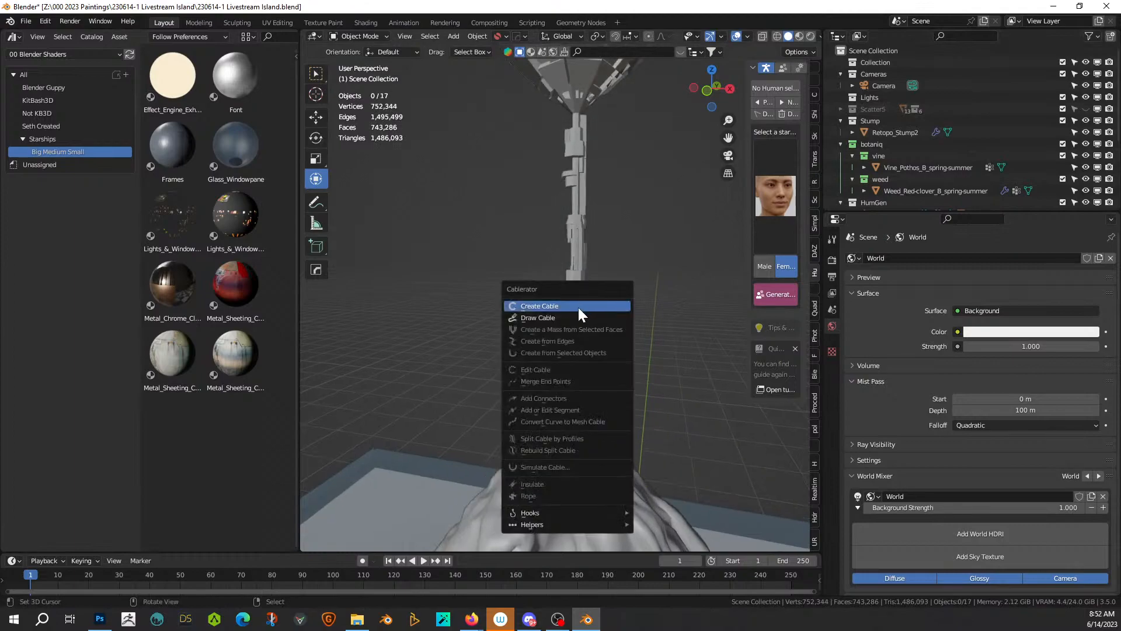
pyautogui.click(579, 307)
pyautogui.scroll(4, 584, 191)
pyautogui.keyDown('shift'); pyautogui.moveTo(595, 138); pyautogui.dragTo(626, 473, button='middle'); pyautogui.keyUp('shift')
pyautogui.moveTo(647, 399); pyautogui.dragTo(495, 177, button='middle')
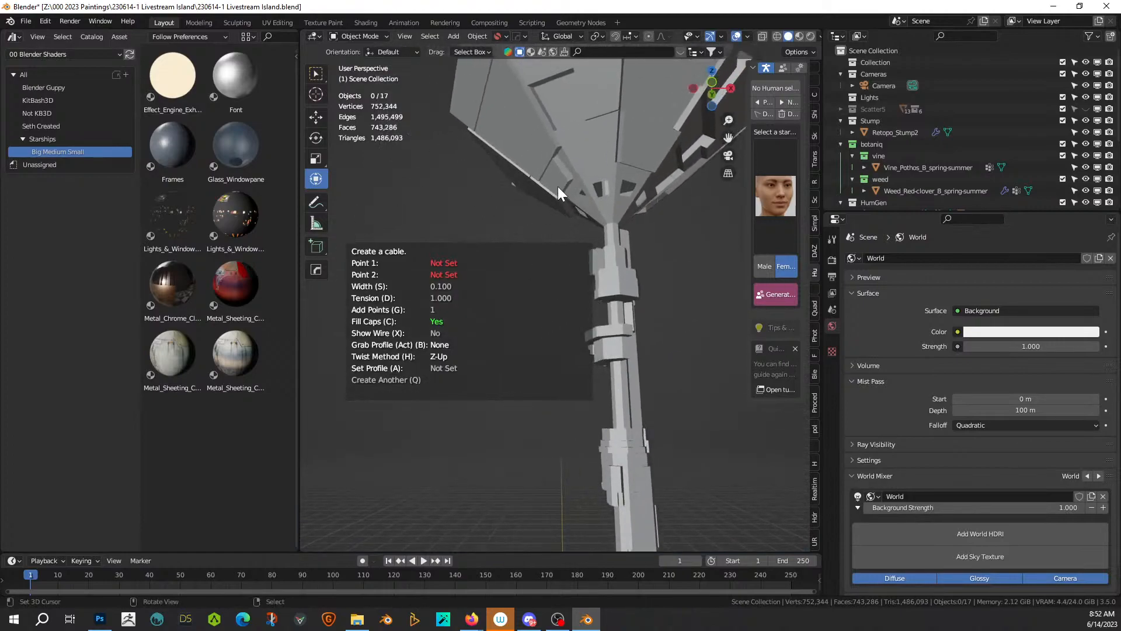
pyautogui.click(611, 279)
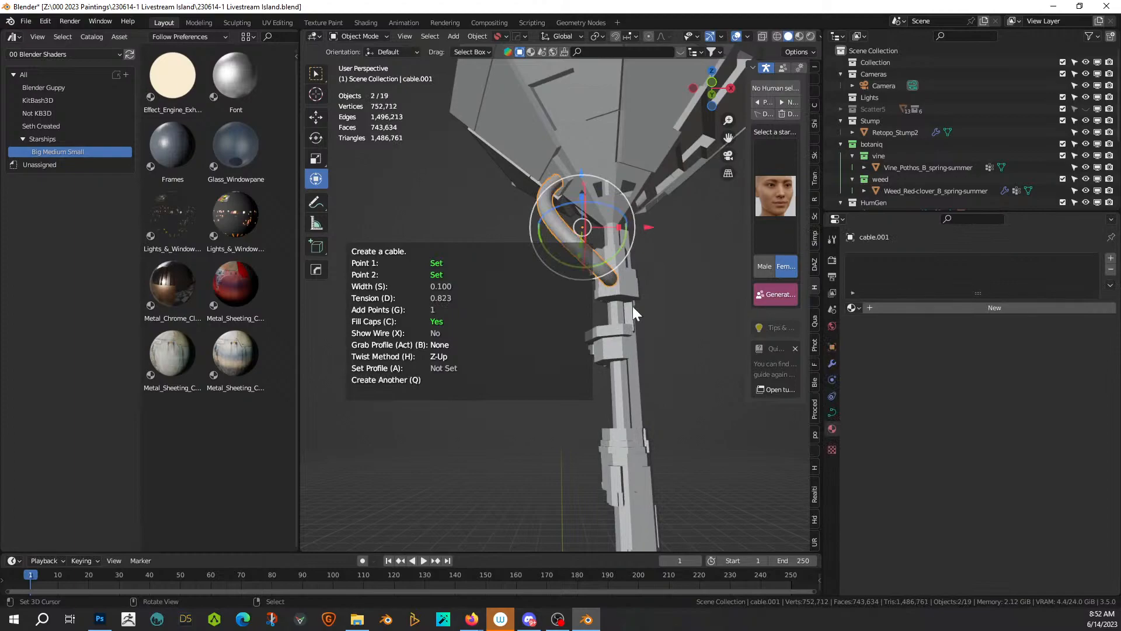
pyautogui.press('s')
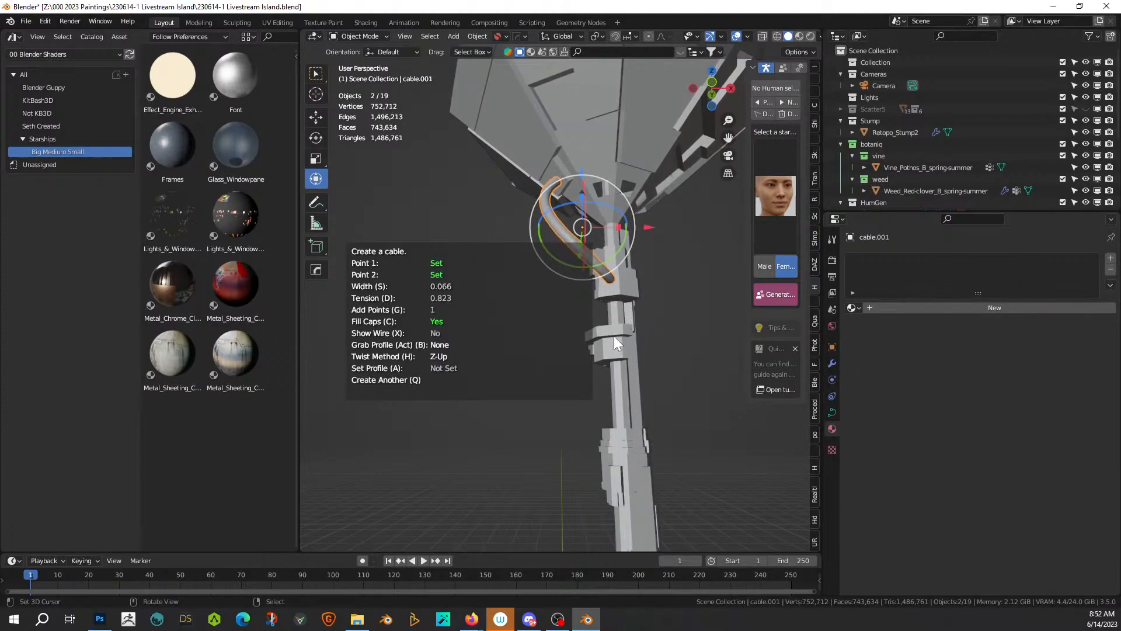
pyautogui.press('q')
# Step: Create a second, shorter cable further down the mast between two collars, with width 0.042 and tension about 0.42
pyautogui.moveTo(639, 346); pyautogui.dragTo(666, 143, button='middle')
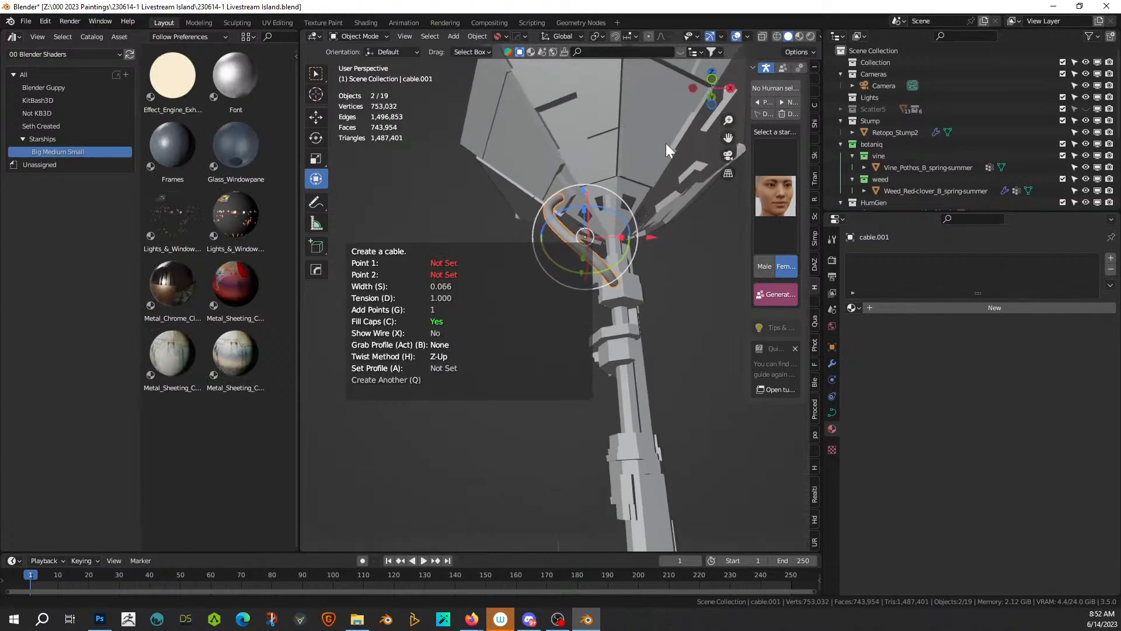
pyautogui.click(629, 436)
pyautogui.moveTo(634, 436); pyautogui.dragTo(720, 418, button='middle')
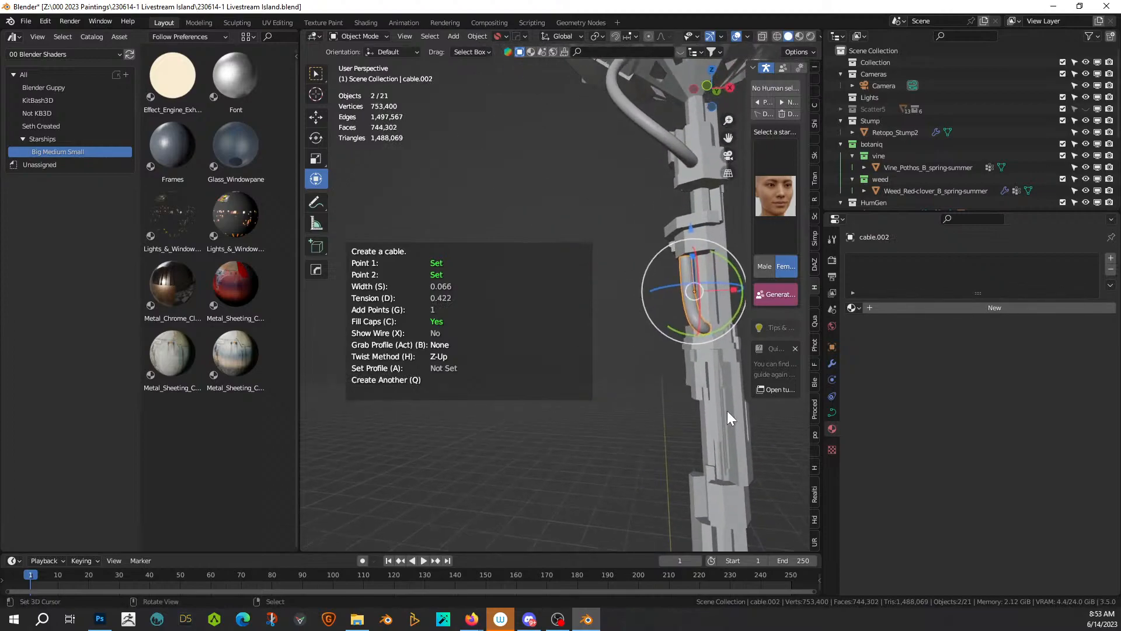
pyautogui.press('s')
pyautogui.press('q')
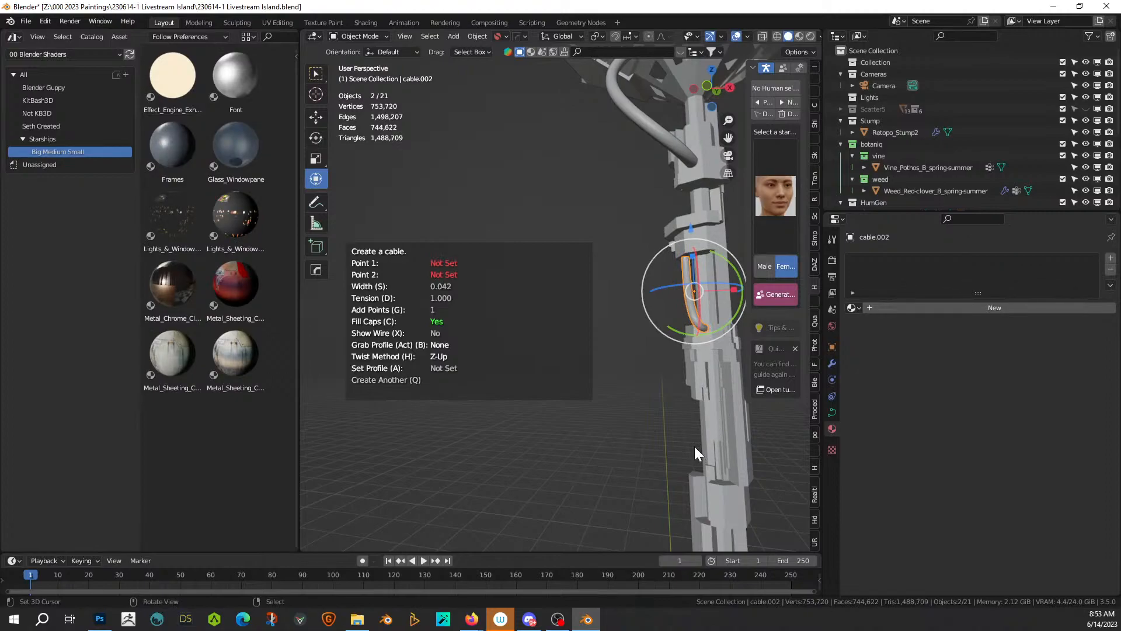
pyautogui.moveTo(694, 446); pyautogui.dragTo(731, 401, button='middle')
pyautogui.keyDown('shift'); pyautogui.moveTo(730, 270); pyautogui.dragTo(764, 131, button='middle'); pyautogui.keyUp('shift')
pyautogui.keyDown('shift'); pyautogui.moveTo(306, 386); pyautogui.dragTo(313, 360, button='middle'); pyautogui.keyUp('shift')
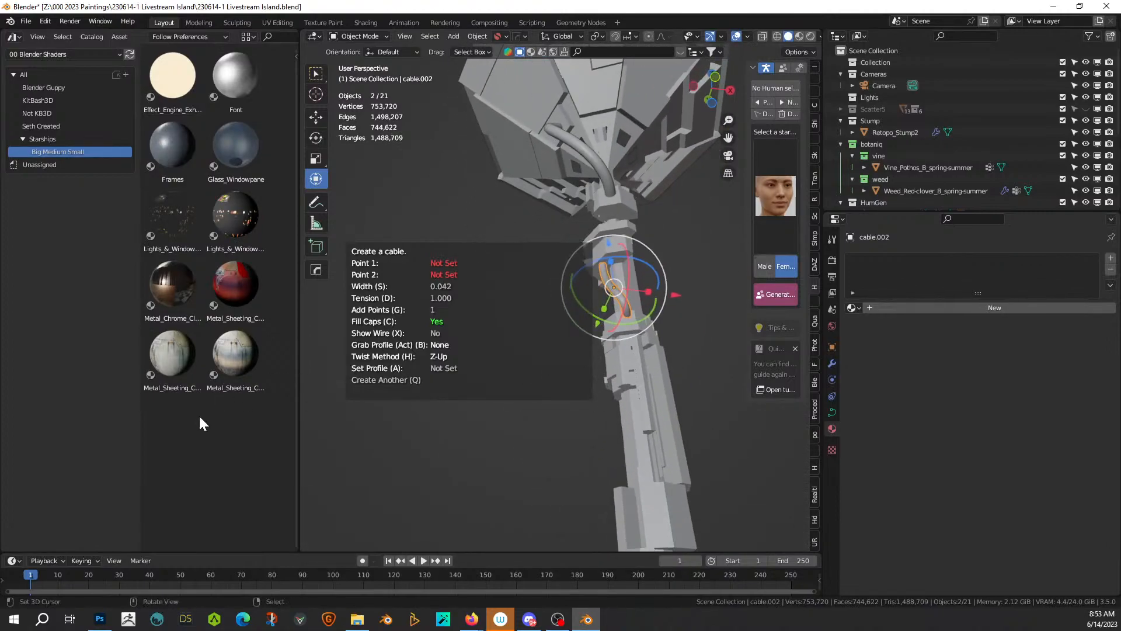
pyautogui.click(625, 385)
pyautogui.moveTo(646, 425); pyautogui.dragTo(189, 453, button='middle')
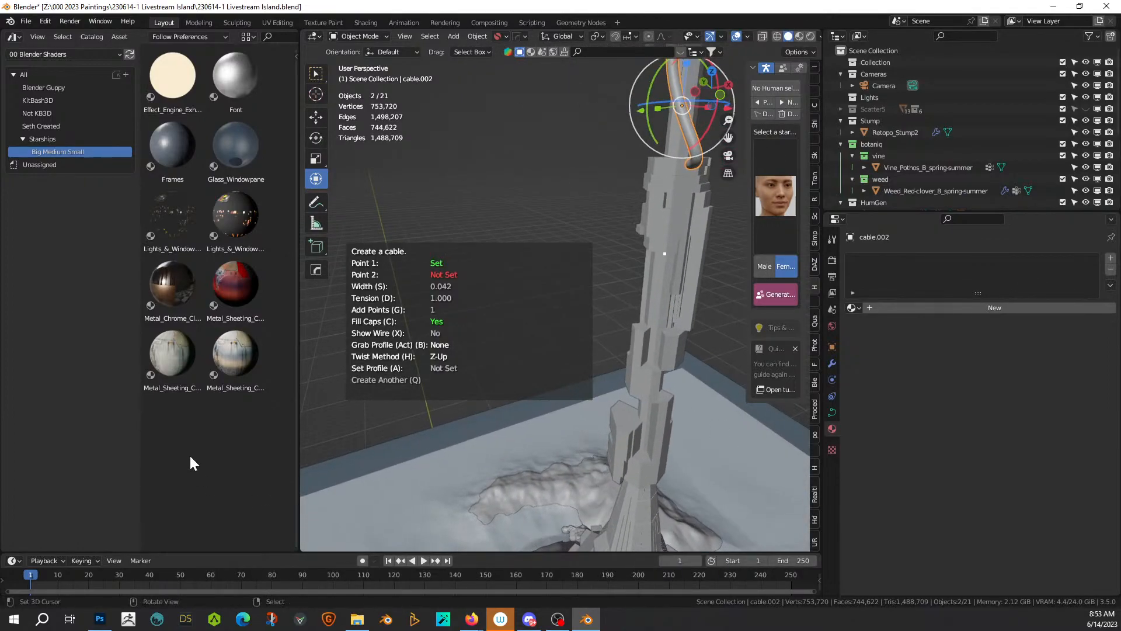
pyautogui.click(625, 418)
pyautogui.moveTo(625, 418); pyautogui.dragTo(688, 455, button='middle')
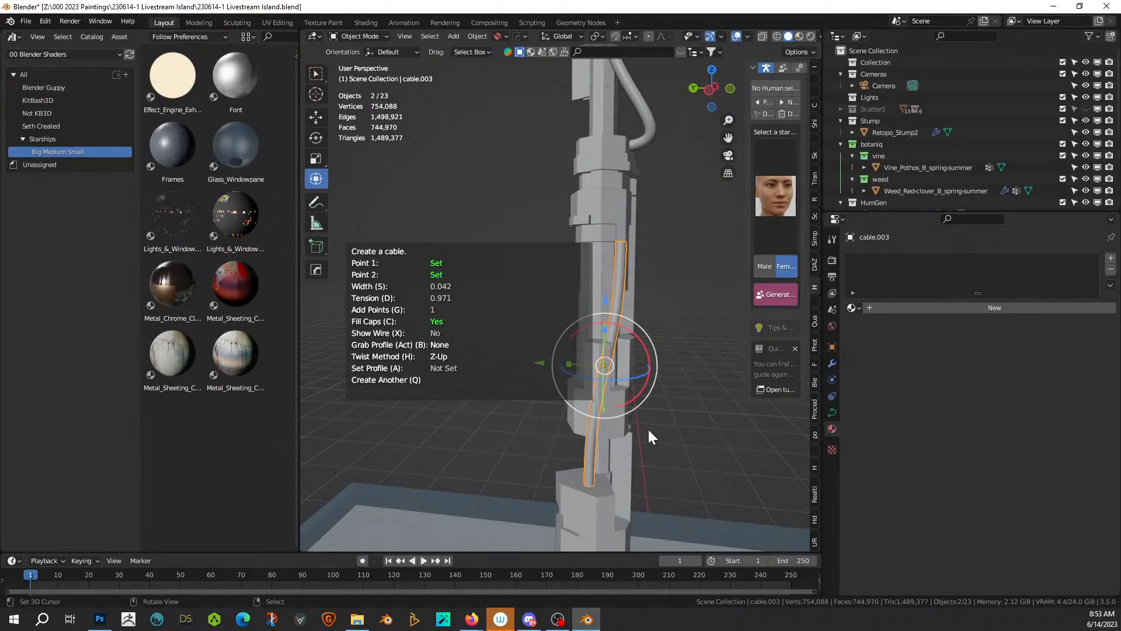
pyautogui.press('Escape')
pyautogui.rightClick(620, 371)
# Step: Discard the pending third mast cable and create a shorter one below the middle collar, with width 0.030 and tension 0.400
pyautogui.click(618, 370)
pyautogui.moveTo(612, 269); pyautogui.dragTo(612, 258, button='middle')
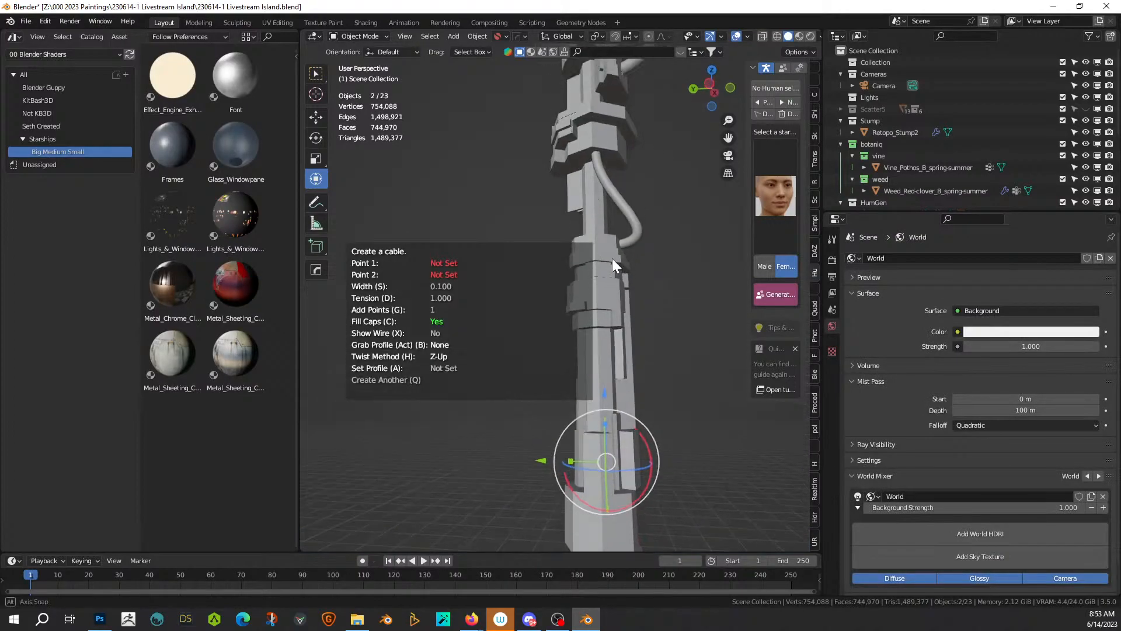
pyautogui.moveTo(631, 376); pyautogui.dragTo(629, 352, button='middle')
pyautogui.click(621, 423)
pyautogui.moveTo(621, 423); pyautogui.dragTo(735, 390, button='middle')
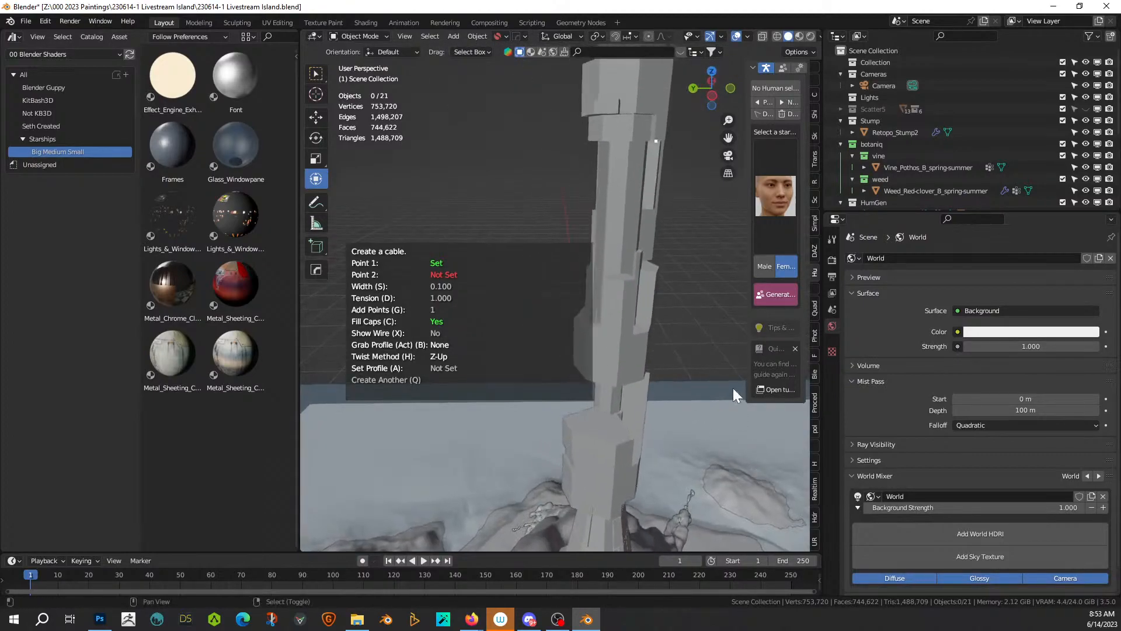
pyautogui.click(650, 266)
pyautogui.press('s')
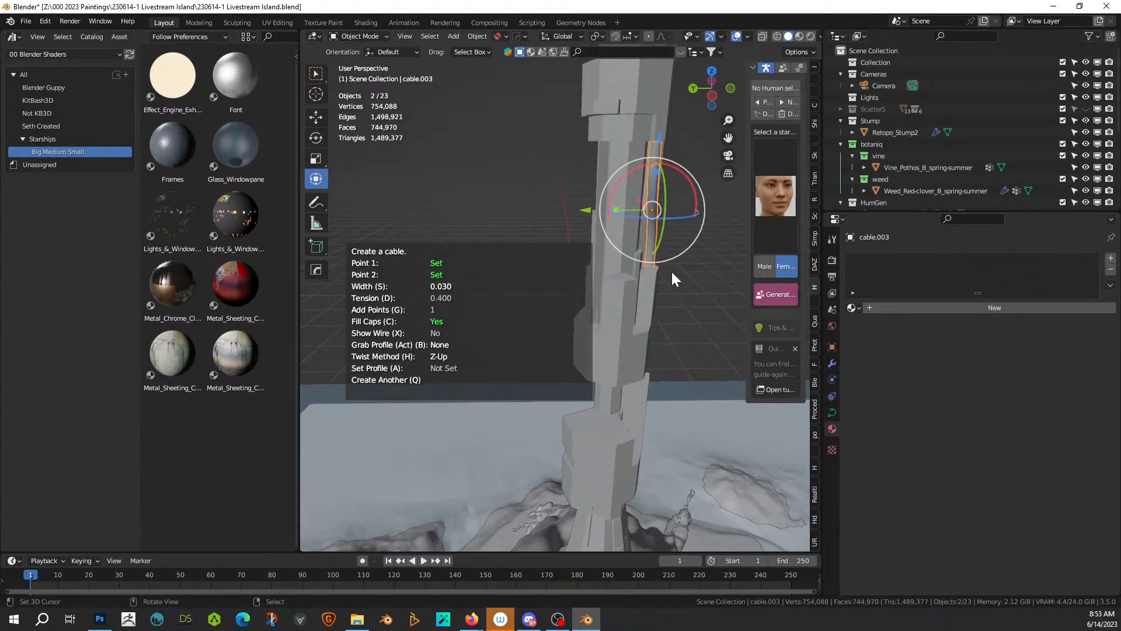
pyautogui.moveTo(646, 334); pyautogui.dragTo(646, 313, button='middle')
pyautogui.press('q')
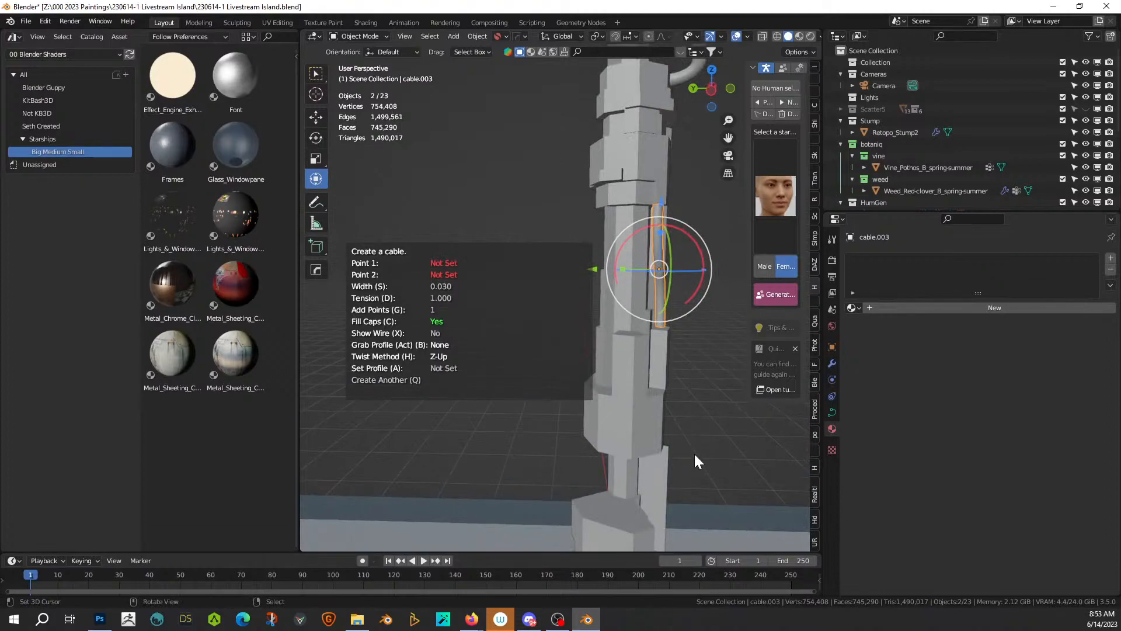
# Step: Create a cable from the underside of the mast's lower hexagonal collar to the block beneath it, with width 0.030 and tension about 0.213
pyautogui.moveTo(693, 478); pyautogui.dragTo(691, 204, button='middle')
pyautogui.moveTo(698, 291); pyautogui.dragTo(663, 359, button='middle')
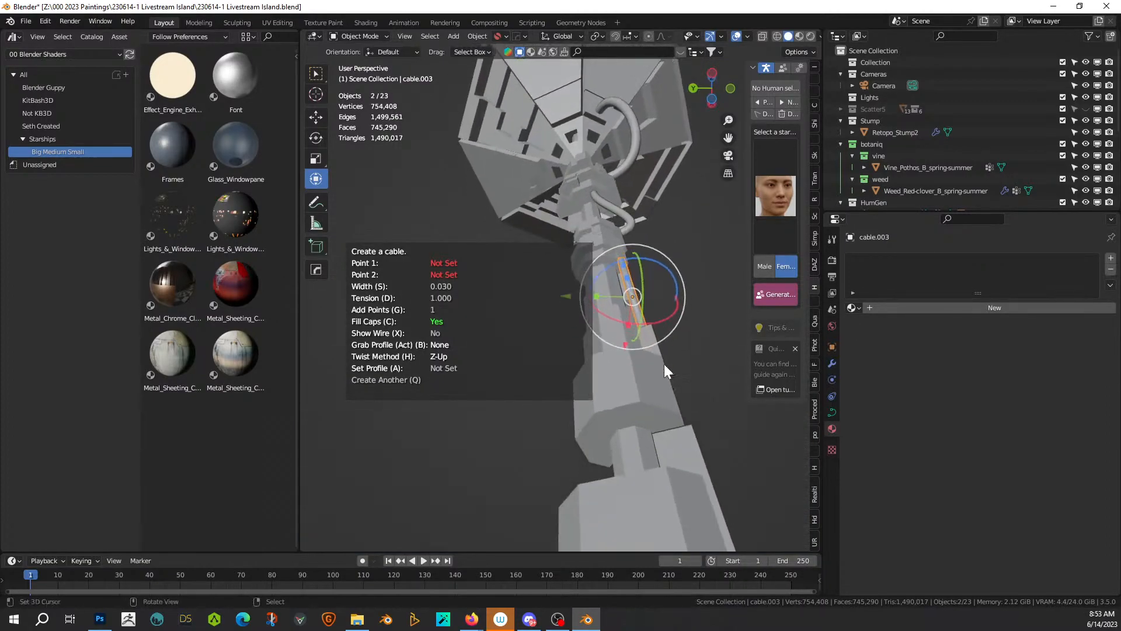
pyautogui.moveTo(650, 415); pyautogui.dragTo(326, 534, button='middle')
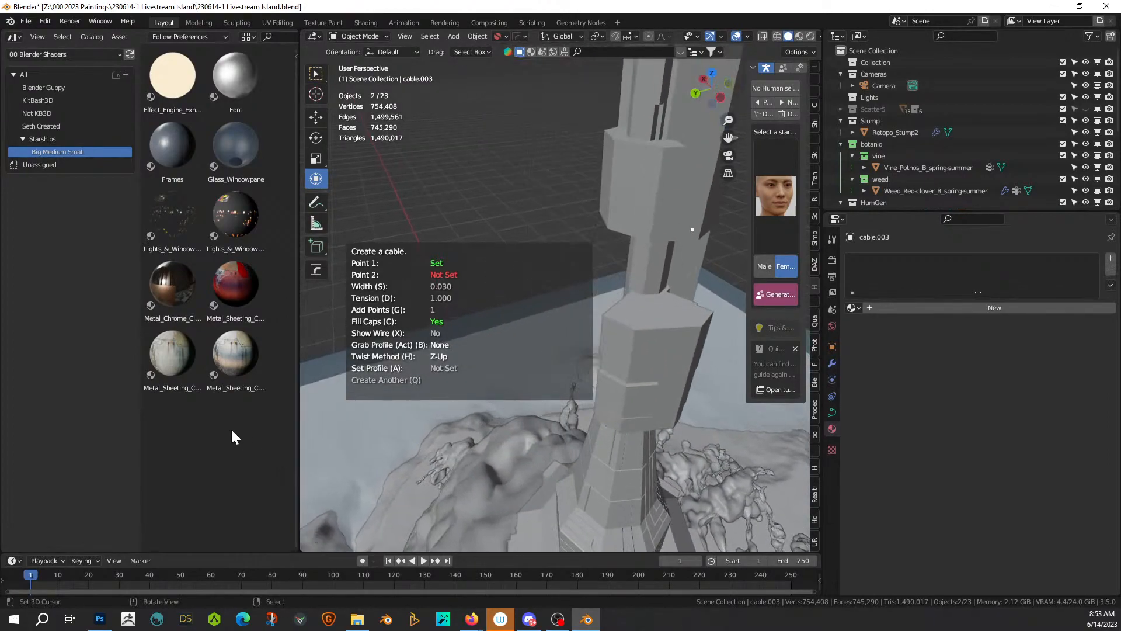
pyautogui.click(656, 313)
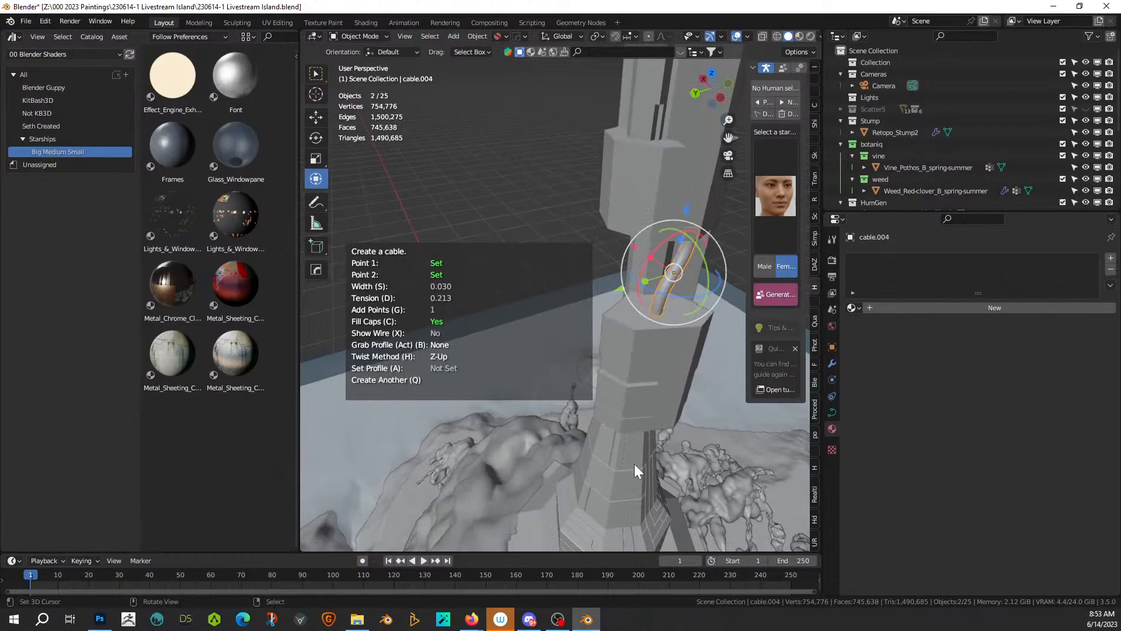
pyautogui.press('q')
# Step: Create a long 0.030-wide cable from the underside of the mast's lowest block down to the sloped roof of the tower's base
pyautogui.keyDown('shift'); pyautogui.moveTo(646, 401); pyautogui.dragTo(660, 332, button='middle'); pyautogui.keyUp('shift')
pyautogui.moveTo(664, 394); pyautogui.dragTo(620, 321, button='middle')
pyautogui.click(623, 315)
pyautogui.moveTo(700, 500); pyautogui.dragTo(707, 47, button='middle')
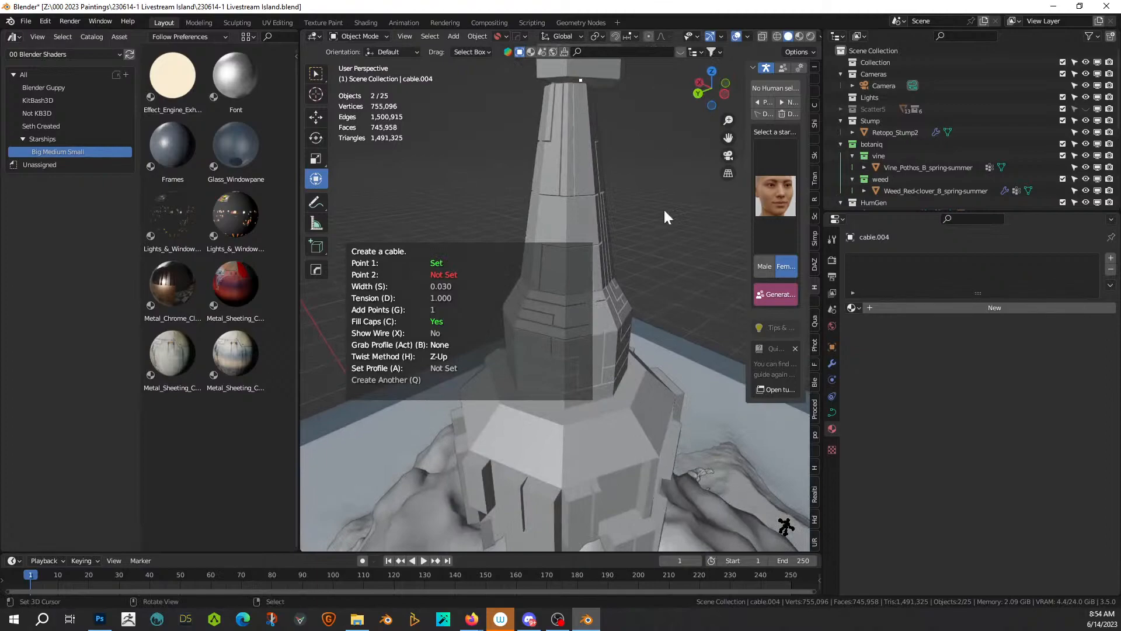
pyautogui.click(608, 443)
pyautogui.moveTo(631, 414); pyautogui.dragTo(345, 422, button='middle')
pyautogui.press('q')
# Step: Create a cable from the tower's base down to the rock surface, with width 0.030 and tension about 0.934
pyautogui.moveTo(346, 484); pyautogui.dragTo(344, 407, button='middle')
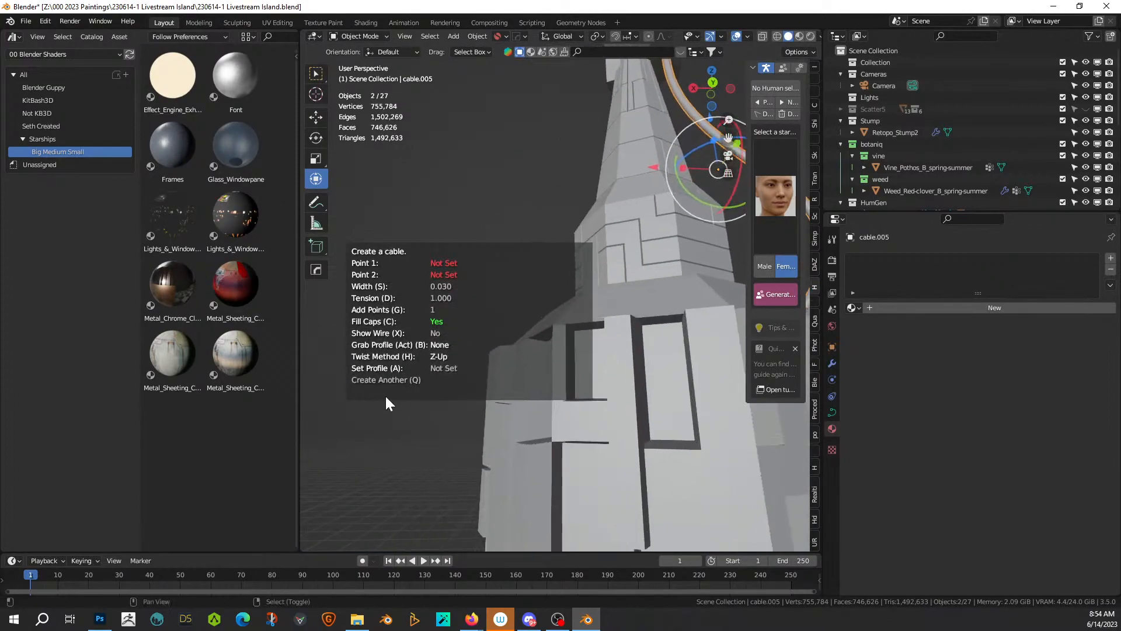
pyautogui.moveTo(553, 445)
pyautogui.mouseDown(button='middle')
pyautogui.moveTo(572, 439)
pyautogui.moveTo(559, 408)
pyautogui.moveTo(582, 426)
pyautogui.moveTo(562, 439)
pyautogui.mouseUp(button='middle')
pyautogui.click(527, 356)
pyautogui.scroll(-5, 541, 407)
pyautogui.click(628, 457)
pyautogui.moveTo(647, 444); pyautogui.dragTo(719, 404, button='middle')
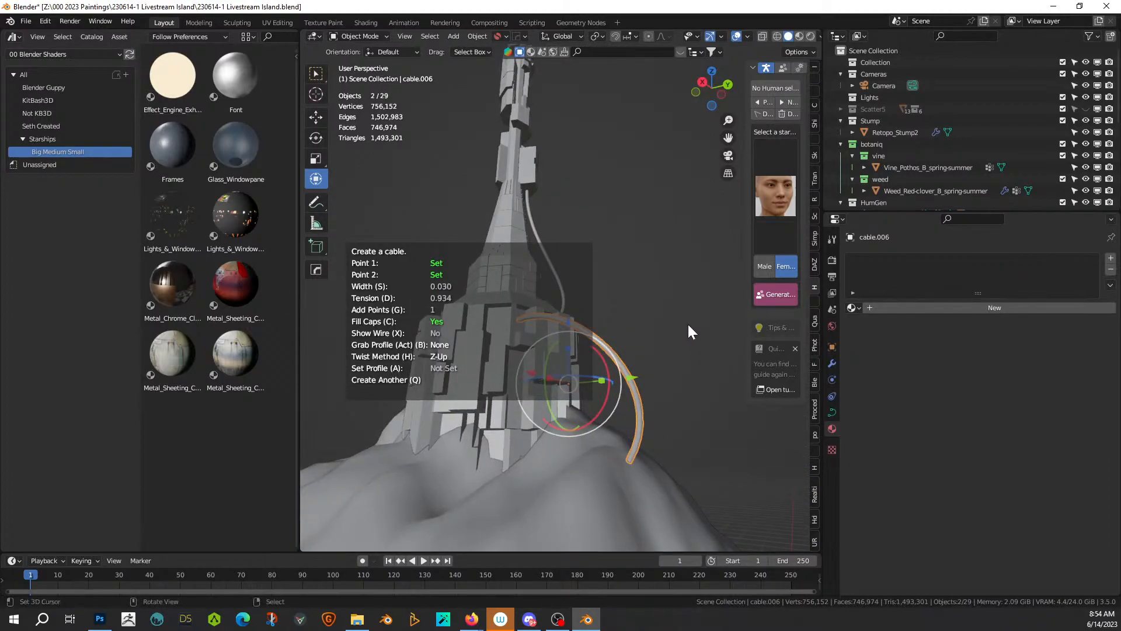
pyautogui.moveTo(688, 327); pyautogui.dragTo(660, 331, button='middle')
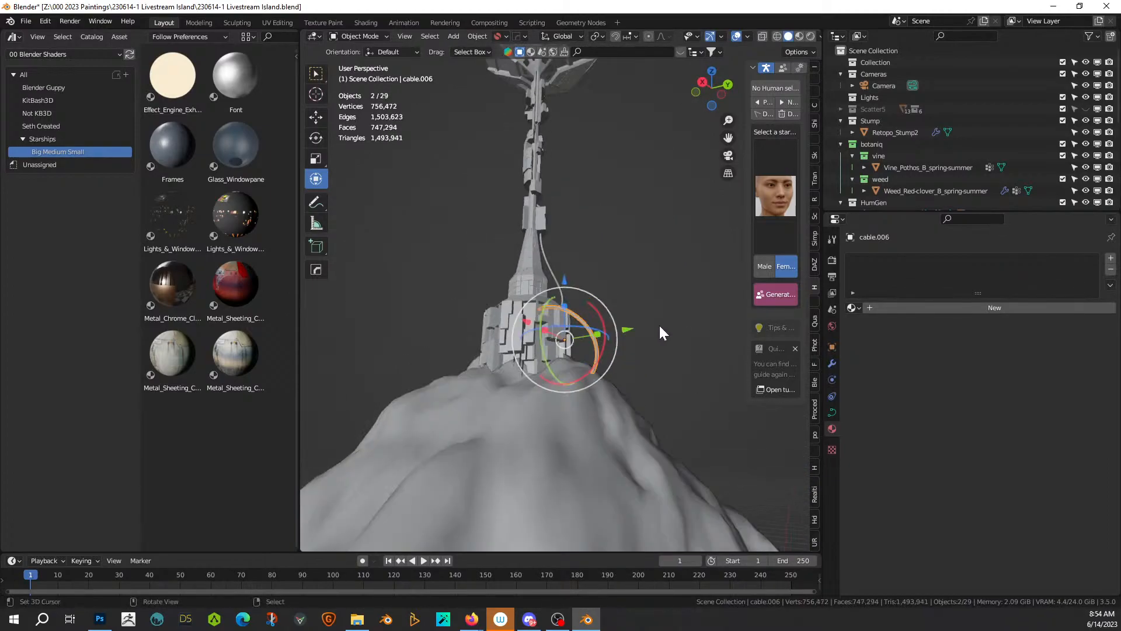
# Step: Select cable.001 through cable.006, convert them to meshes and join them into one object
pyautogui.keyDown('shift'); pyautogui.moveTo(603, 272); pyautogui.dragTo(606, 401, button='middle'); pyautogui.keyUp('shift')
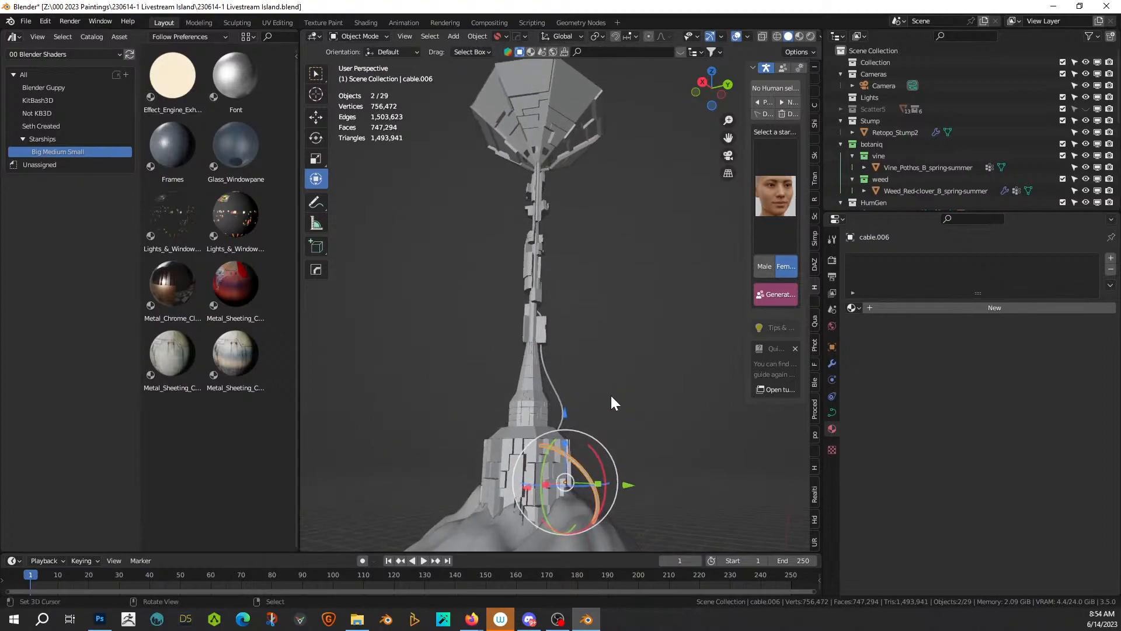
pyautogui.scroll(-7, 957, 138)
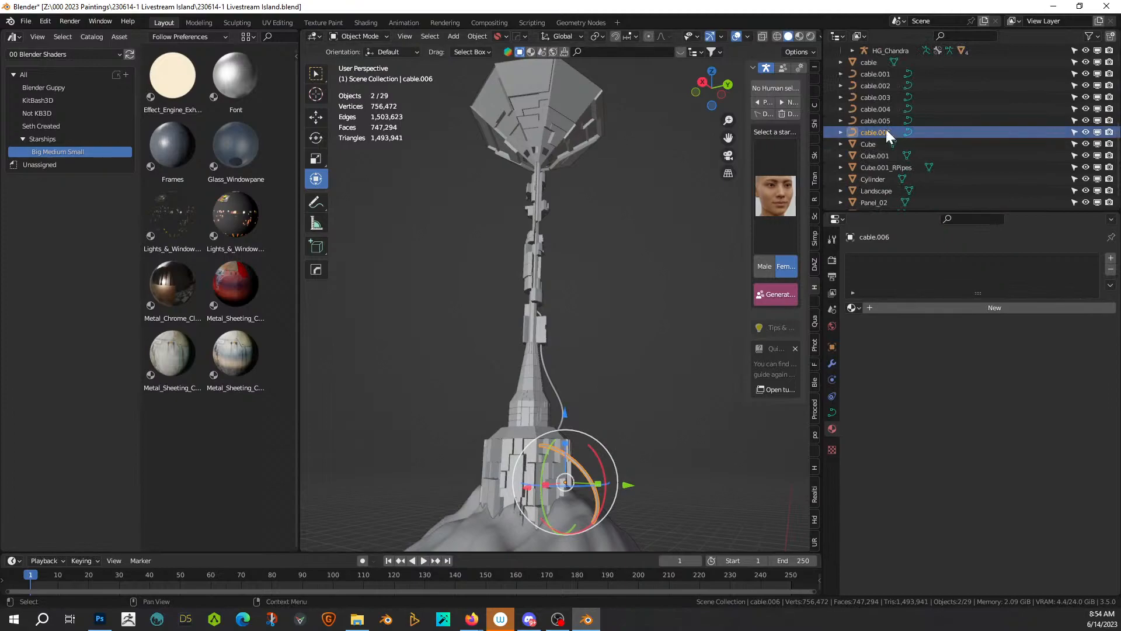
pyautogui.keyDown('shift'); pyautogui.click(878, 76); pyautogui.keyUp('shift')
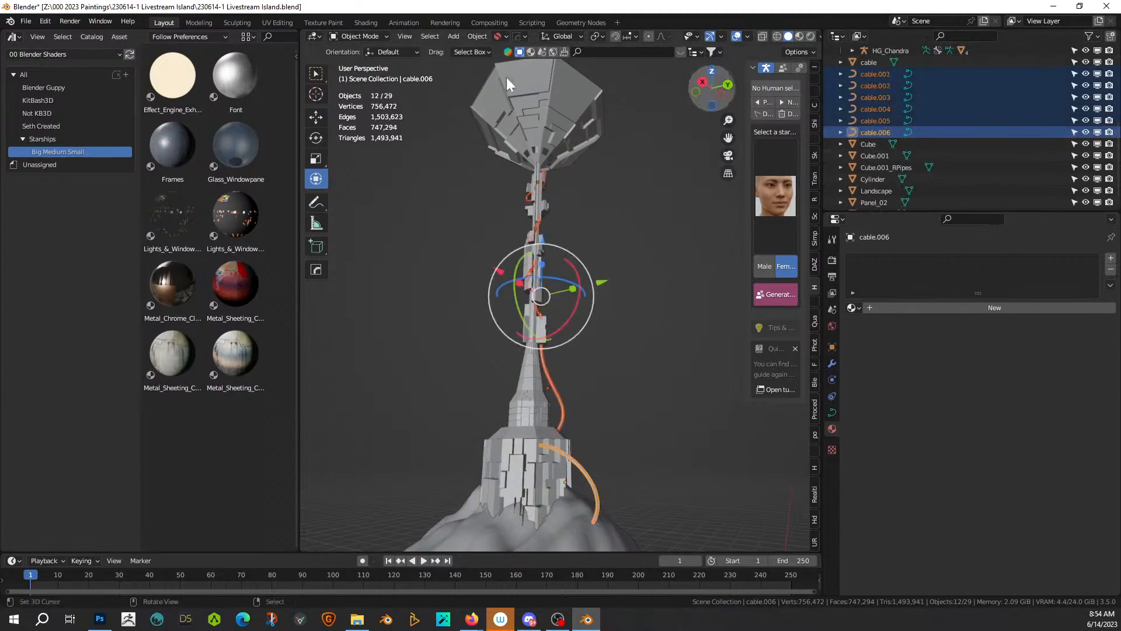
pyautogui.click(472, 36)
pyautogui.moveTo(550, 386)
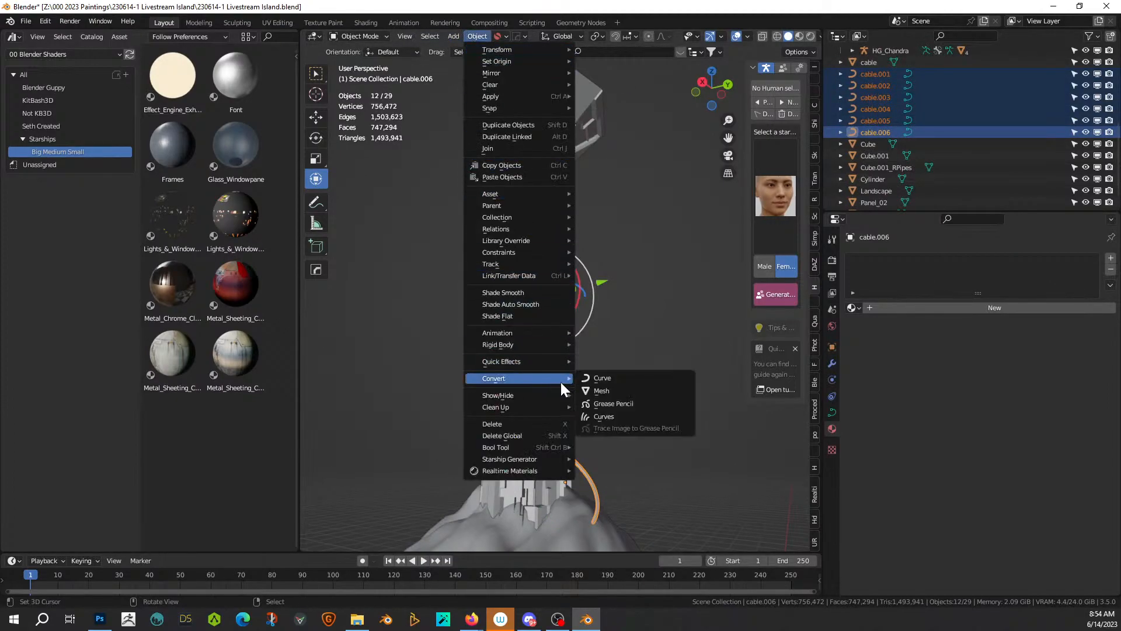
pyautogui.click(604, 391)
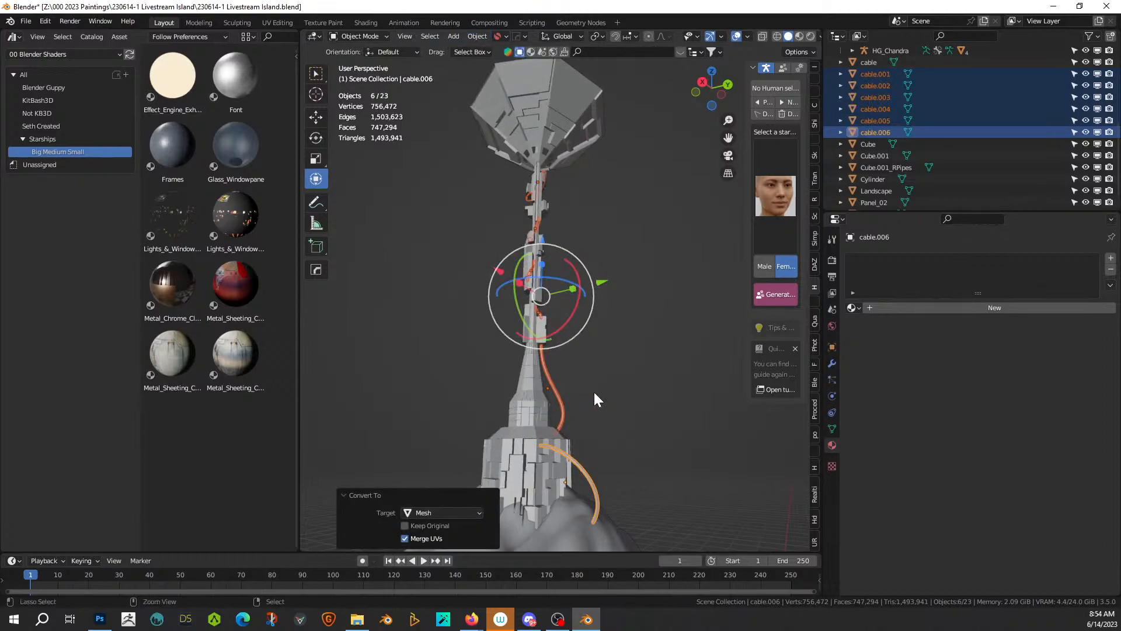
pyautogui.hotkey('ctrl', 'j')
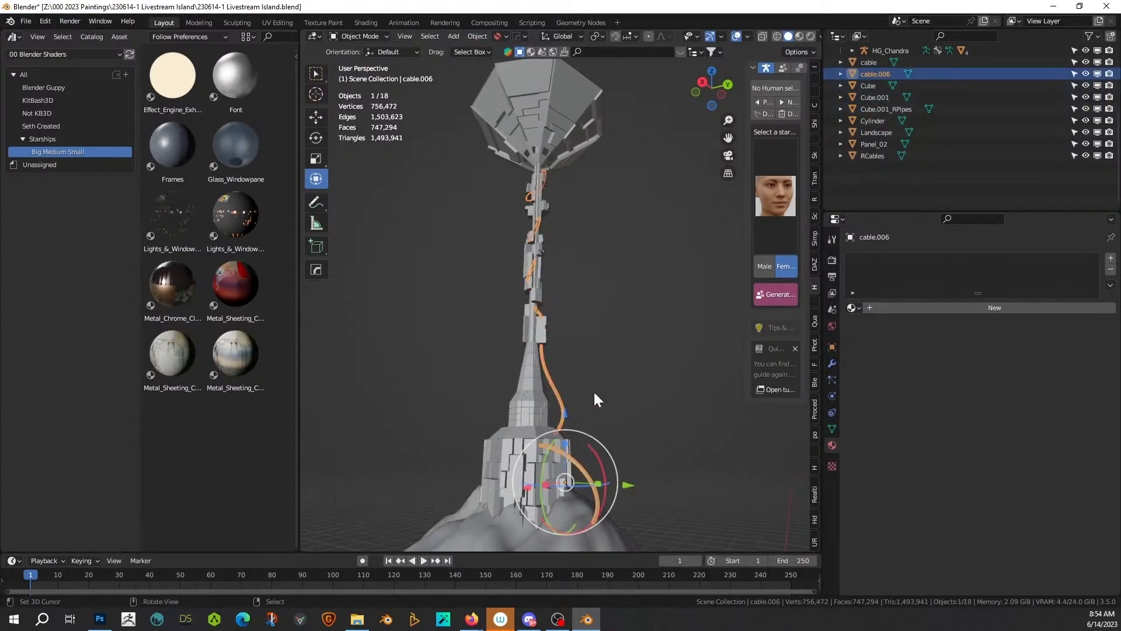
# Step: Unwrap the joined cables' faces with Cube Projection and assign the Metal_Sheeting_Classic_Scifi_Alternative material
pyautogui.press('Tab')
pyautogui.press('a')
pyautogui.press('u')
pyautogui.click(614, 409)
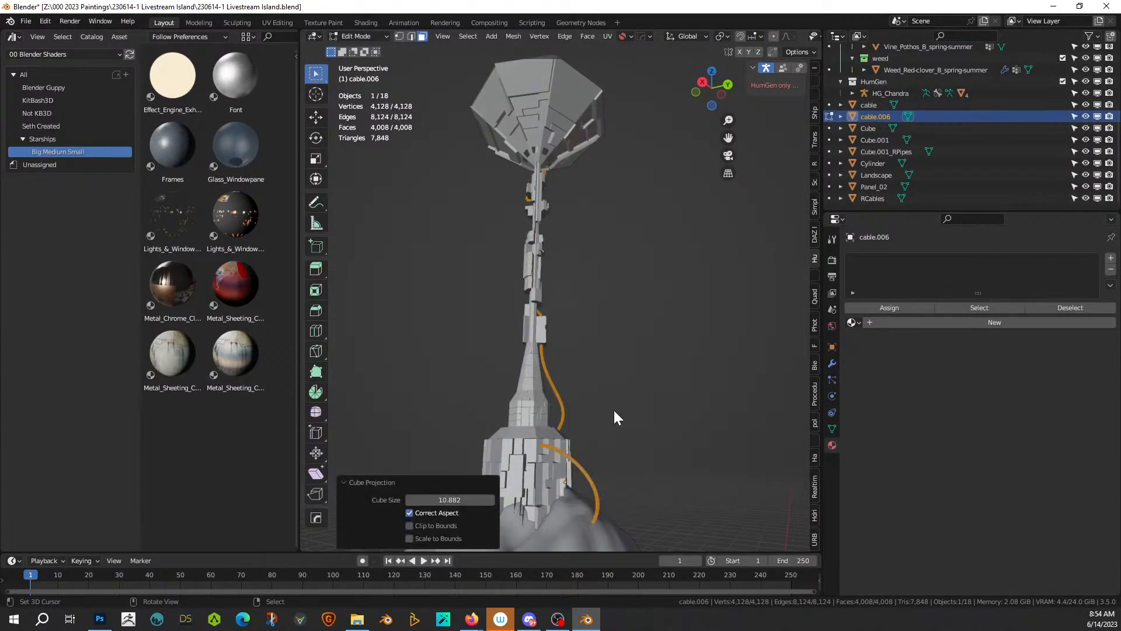
pyautogui.press('Tab')
pyautogui.click(854, 307)
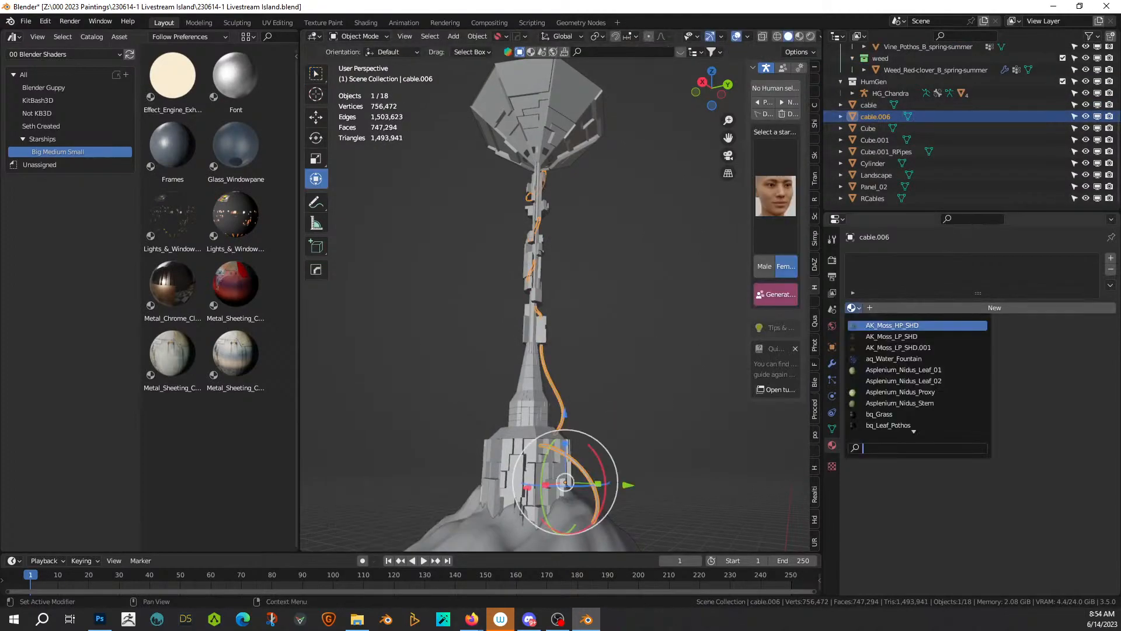
pyautogui.write('a')
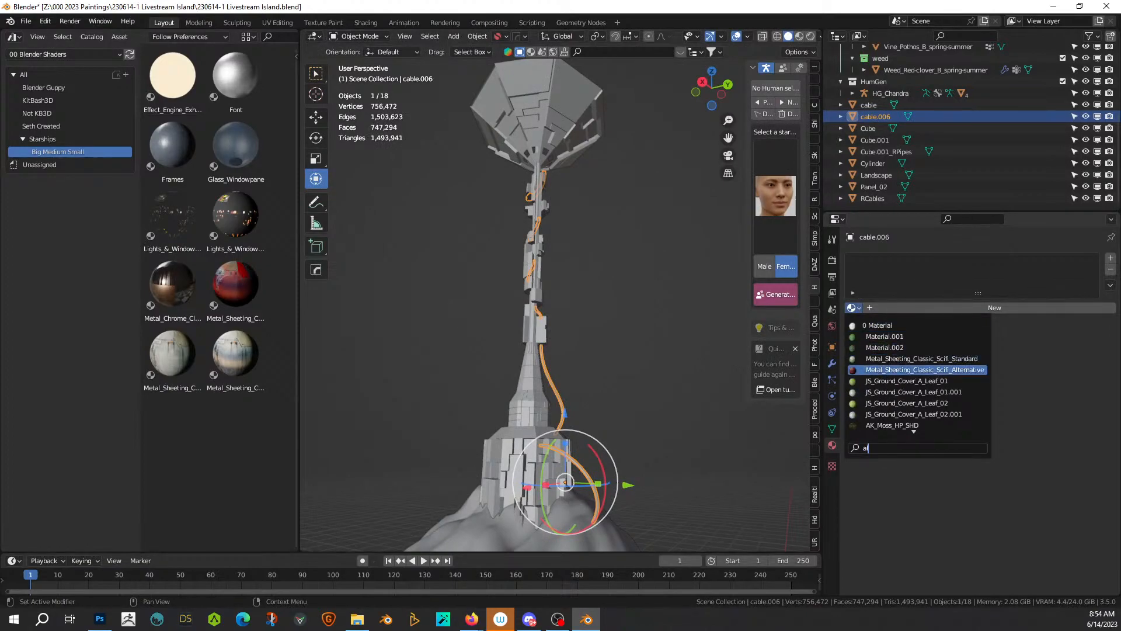
pyautogui.click(917, 369)
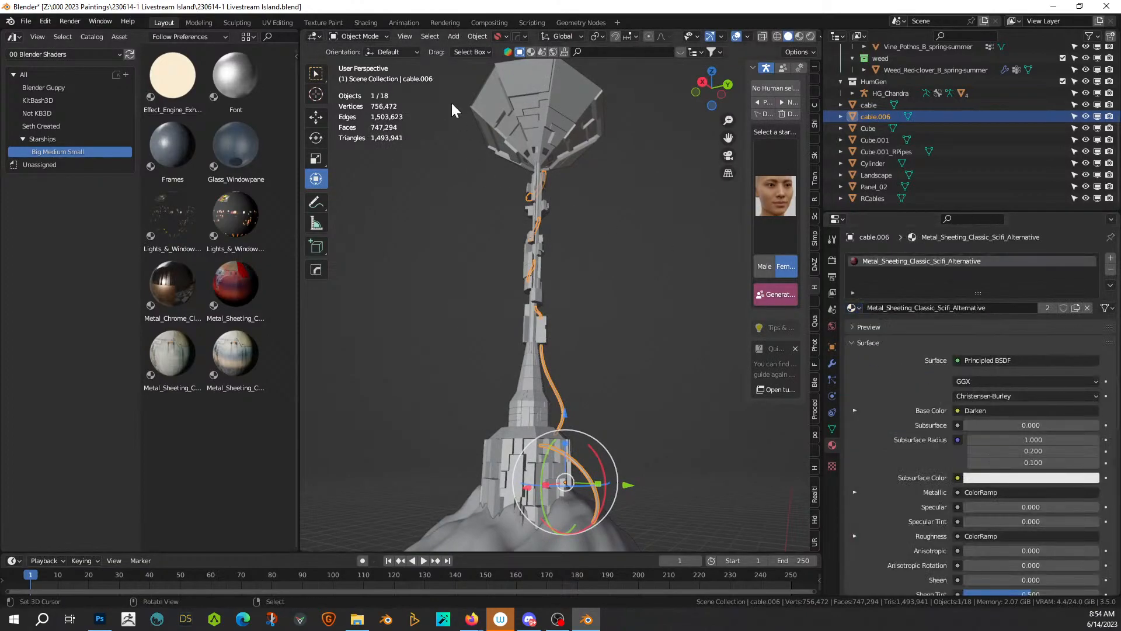
# Step: In the UV Editing workspace, scale down, rotate and move the cables' UVs onto the dark red panels of the texture
pyautogui.click(273, 22)
pyautogui.press('a')
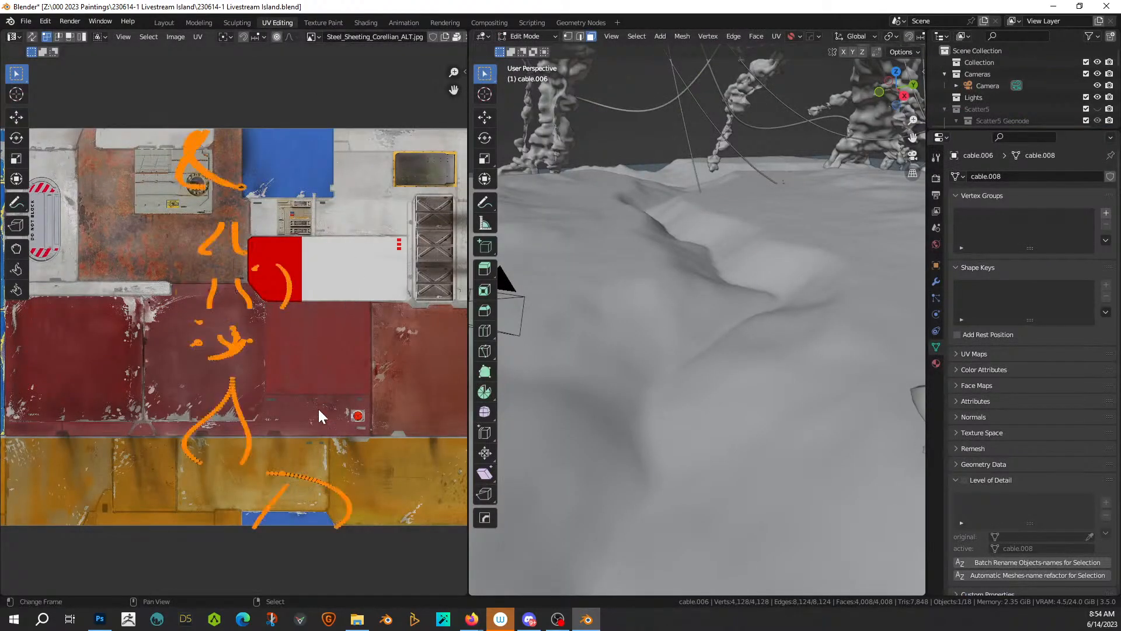
pyautogui.press('s')
pyautogui.click(319, 416)
pyautogui.press('r')
pyautogui.click(315, 326)
pyautogui.press('g')
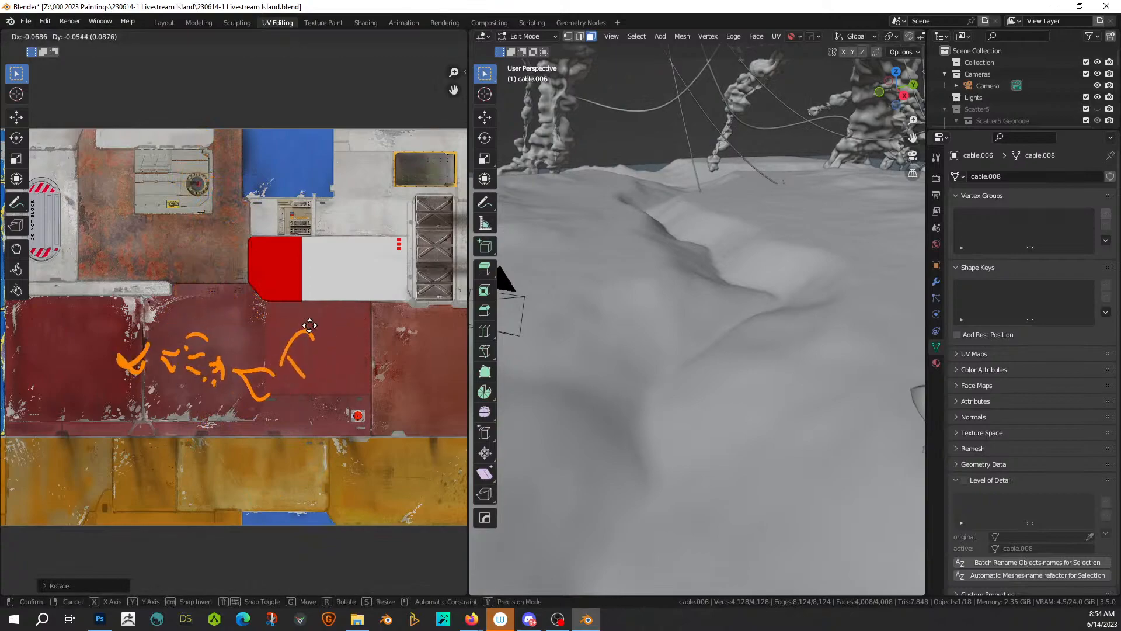
pyautogui.click(358, 313)
pyautogui.press('Tab')
# Step: Return to the Layout workspace and save the file
pyautogui.press('Home')
pyautogui.scroll(-4, 608, 255)
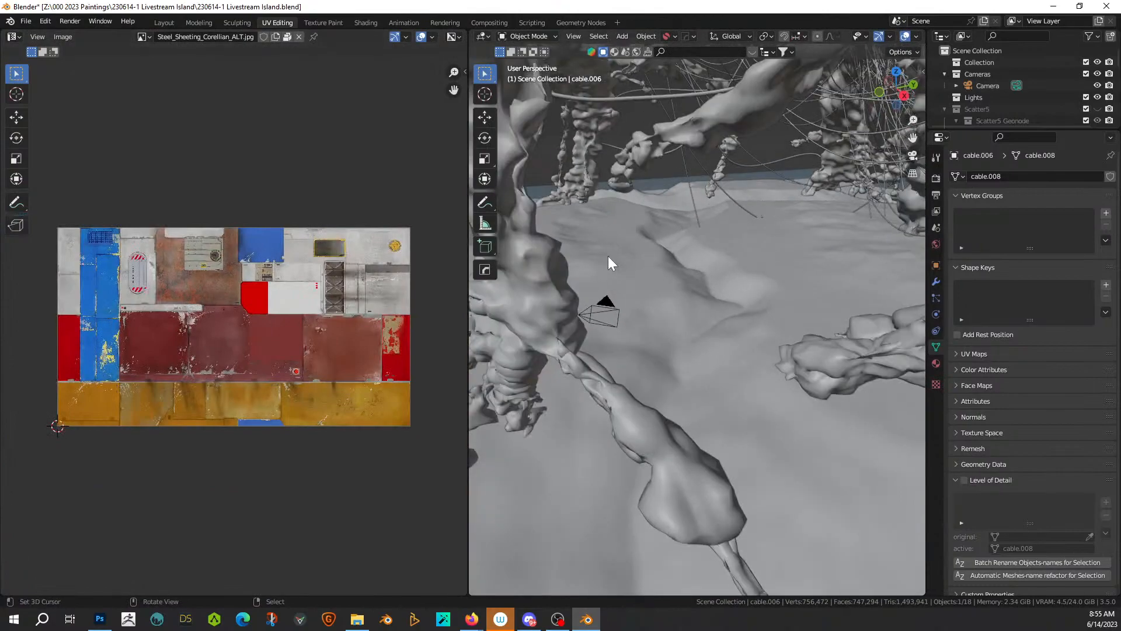
pyautogui.click(162, 22)
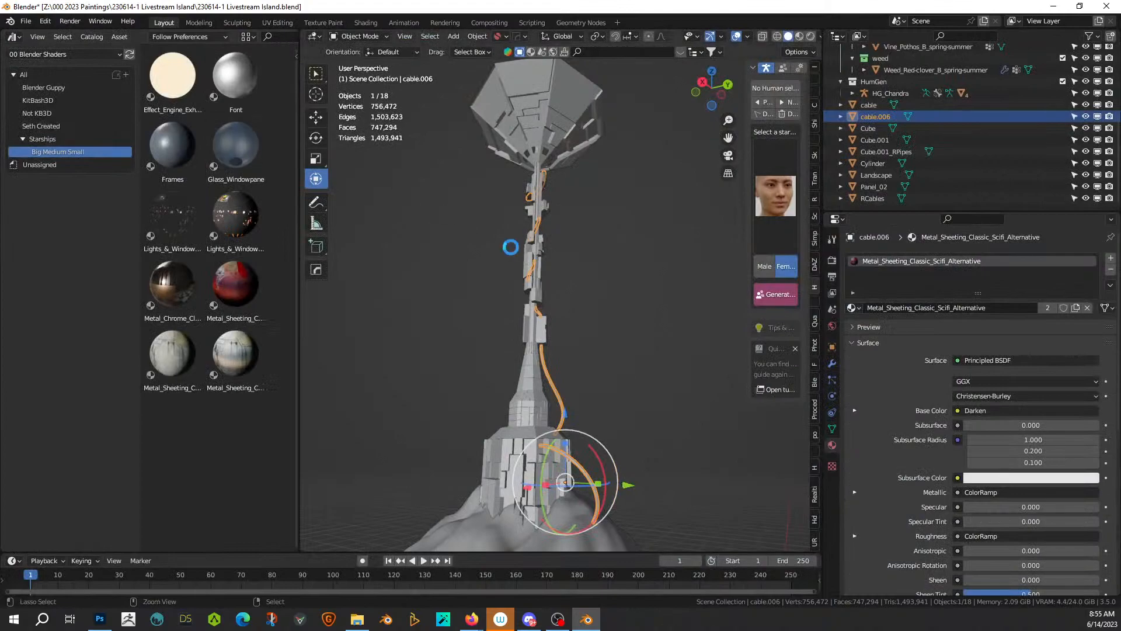
pyautogui.moveTo(599, 323); pyautogui.dragTo(598, 343, button='middle')
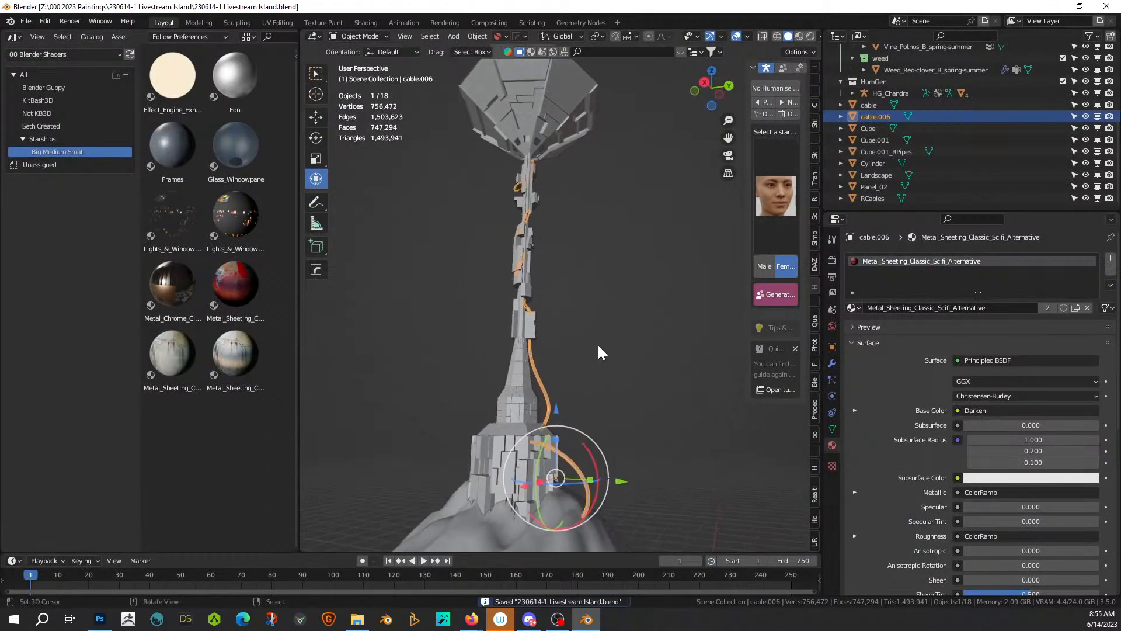
# Step: Enter Edit Mode on the tower and select a thin front face of the small block protruding from the mast's collar
pyautogui.scroll(6, 597, 345)
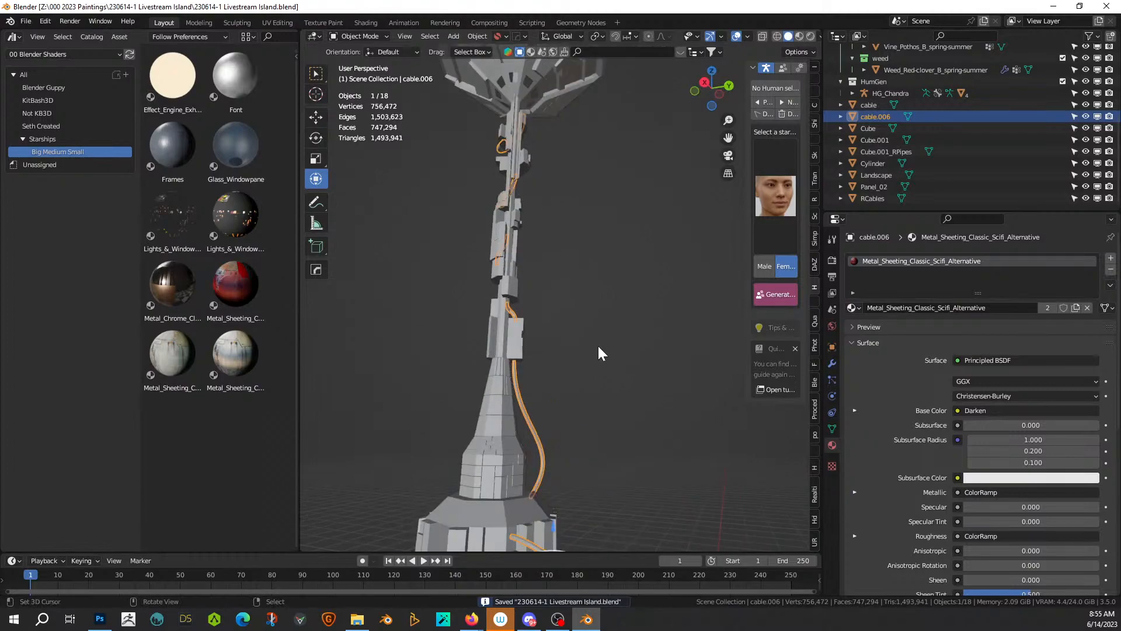
pyautogui.keyDown('shift'); pyautogui.moveTo(547, 314); pyautogui.dragTo(664, 146, button='middle'); pyautogui.keyUp('shift')
pyautogui.moveTo(595, 212)
pyautogui.mouseDown(button='middle')
pyautogui.moveTo(610, 237)
pyautogui.moveTo(571, 296)
pyautogui.moveTo(601, 219)
pyautogui.mouseUp(button='middle')
pyautogui.moveTo(605, 372)
pyautogui.mouseDown(button='middle')
pyautogui.moveTo(561, 370)
pyautogui.moveTo(625, 371)
pyautogui.mouseUp(button='middle')
pyautogui.click(627, 367)
pyautogui.press('Tab')
pyautogui.click(627, 366)
pyautogui.press('KP_Decimal')
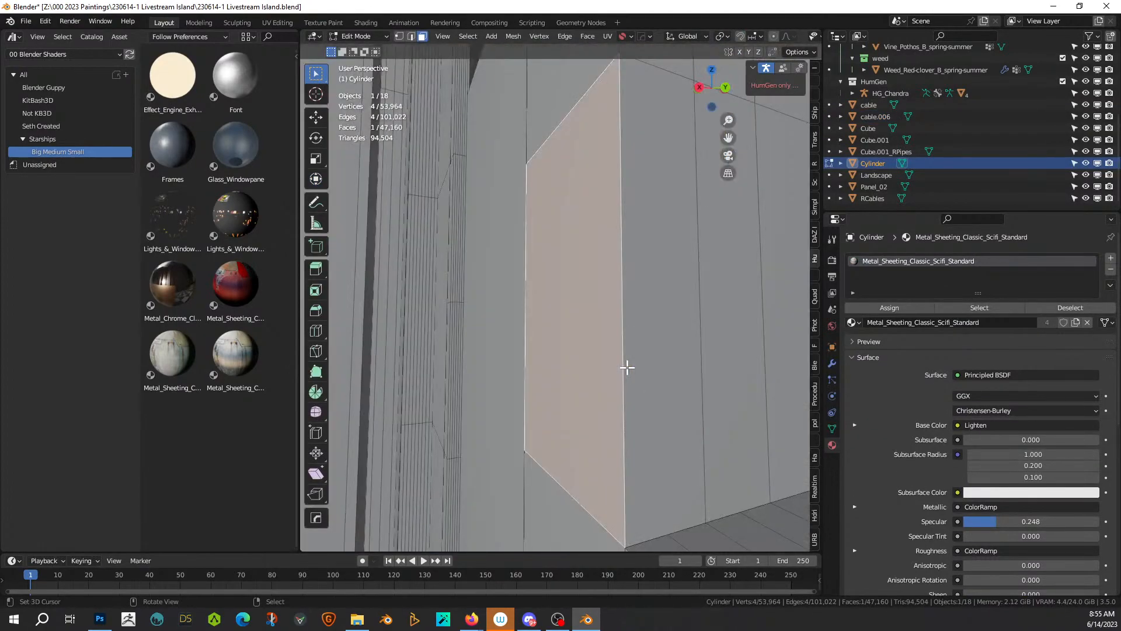
pyautogui.scroll(-5, 627, 367)
pyautogui.moveTo(625, 367); pyautogui.dragTo(595, 314, button='middle')
pyautogui.scroll(1, 576, 395)
pyautogui.scroll(2, 577, 395)
pyautogui.click(581, 282)
# Step: Try to select all faces linked to the protruding block's thin front face
pyautogui.press('l')
pyautogui.scroll(-5, 583, 281)
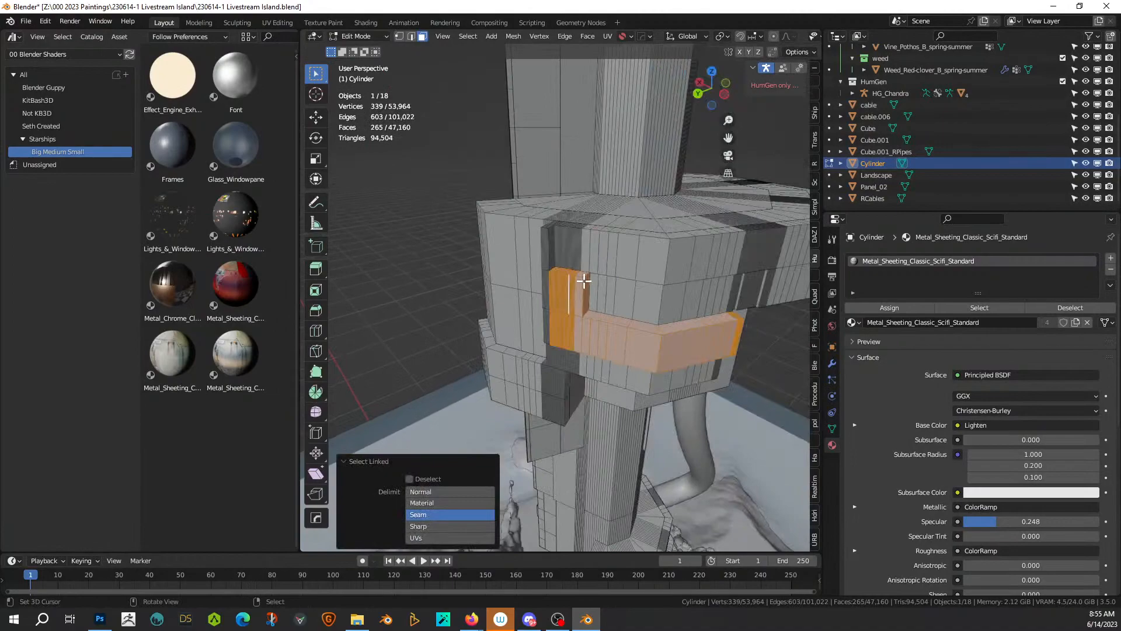
pyautogui.hotkey('ctrl', 'z')
# Step: Circle-select the protruding block's front faces, grow the selection around its top and sides, and trim the excess faces
pyautogui.scroll(3, 571, 290)
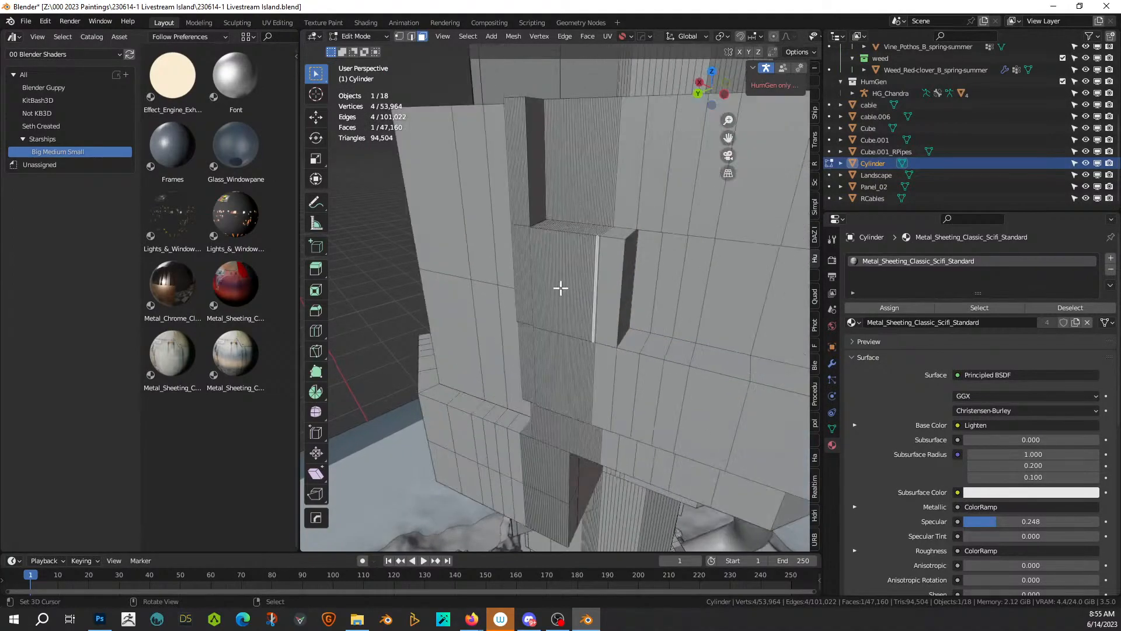
pyautogui.press('c')
pyautogui.moveTo(548, 272); pyautogui.dragTo(596, 278)
pyautogui.rightClick(596, 278)
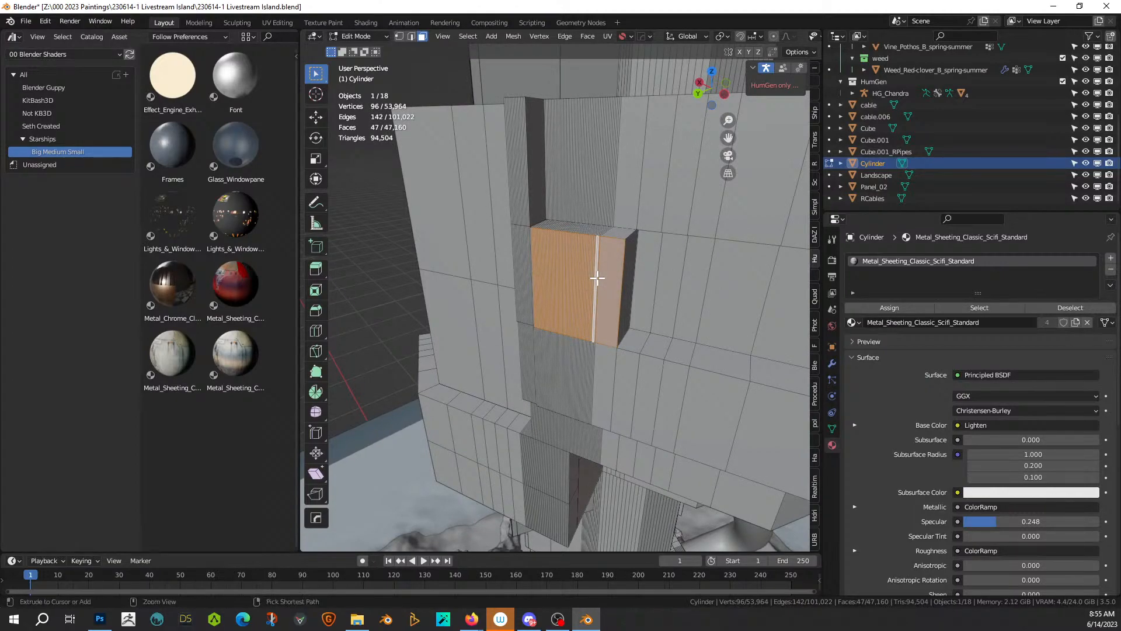
pyautogui.press('ctrl+KP_Add')
pyautogui.press('c')
pyautogui.moveTo(636, 356)
pyautogui.mouseDown(button='middle')
pyautogui.moveTo(638, 380)
pyautogui.moveTo(518, 387)
pyautogui.mouseUp(button='middle')
pyautogui.rightClick(527, 380)
pyautogui.scroll(2, 523, 331)
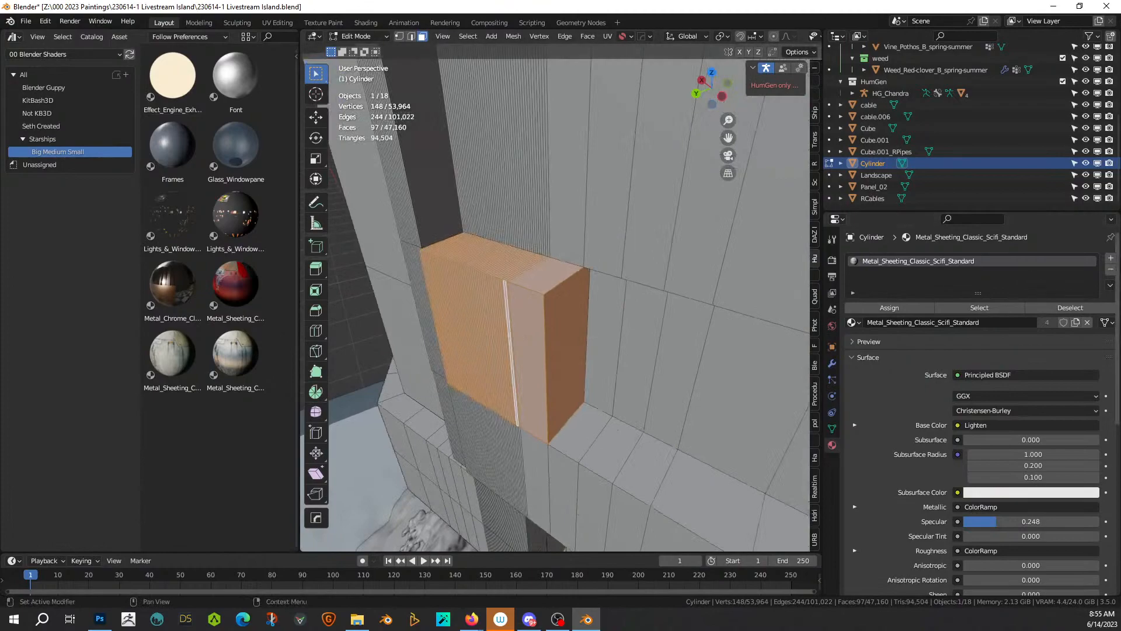
# Step: Add a material slot to the tower, load sy_yellow_5_emmisive from the KO-Emissive kit pack into it, and set its emission strength to 10
pyautogui.click(1110, 258)
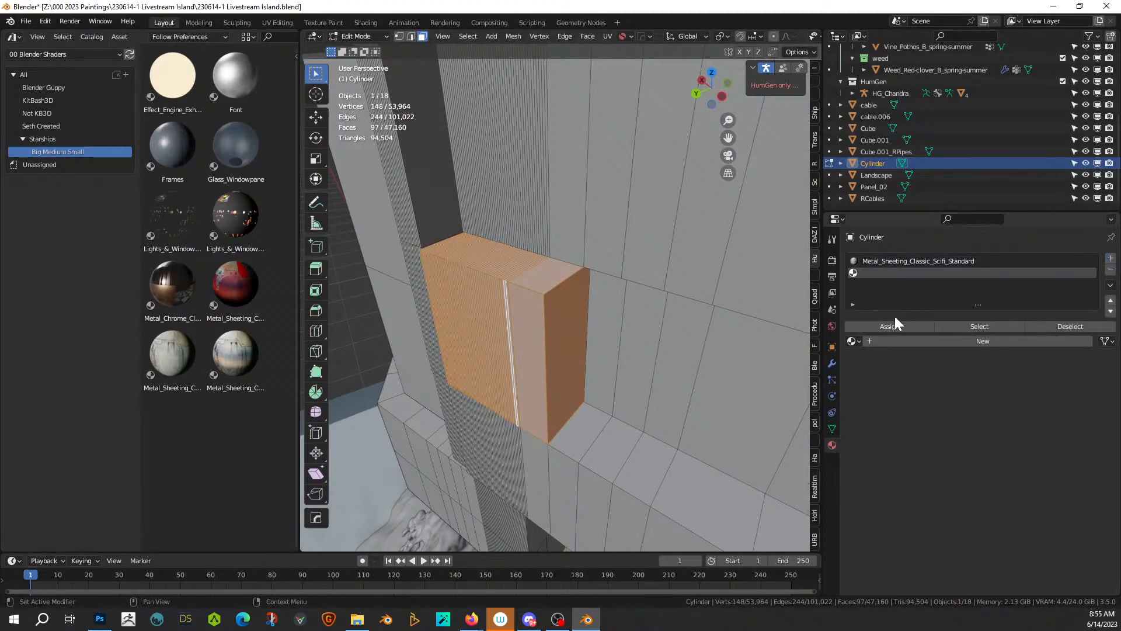
pyautogui.click(817, 434)
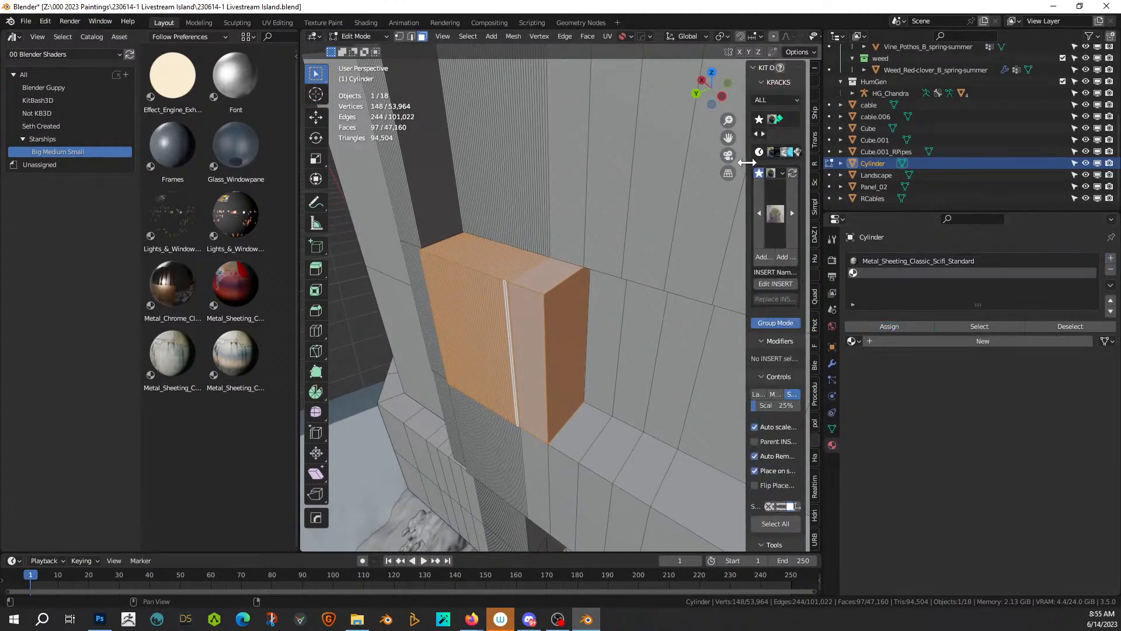
pyautogui.moveTo(745, 162); pyautogui.dragTo(652, 163)
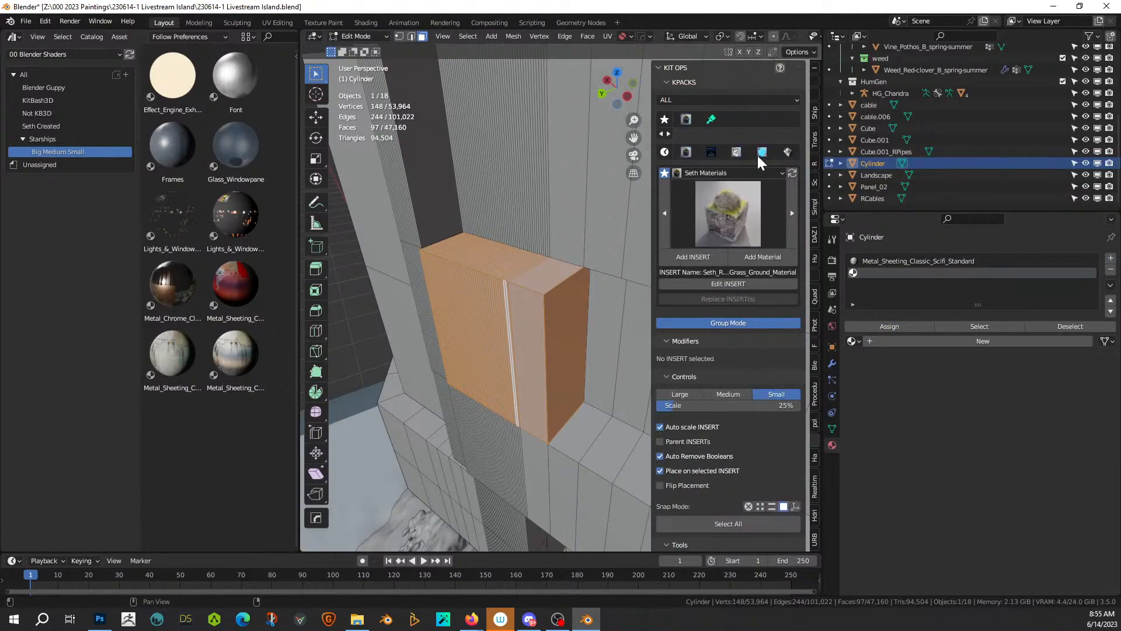
pyautogui.click(760, 151)
pyautogui.click(748, 191)
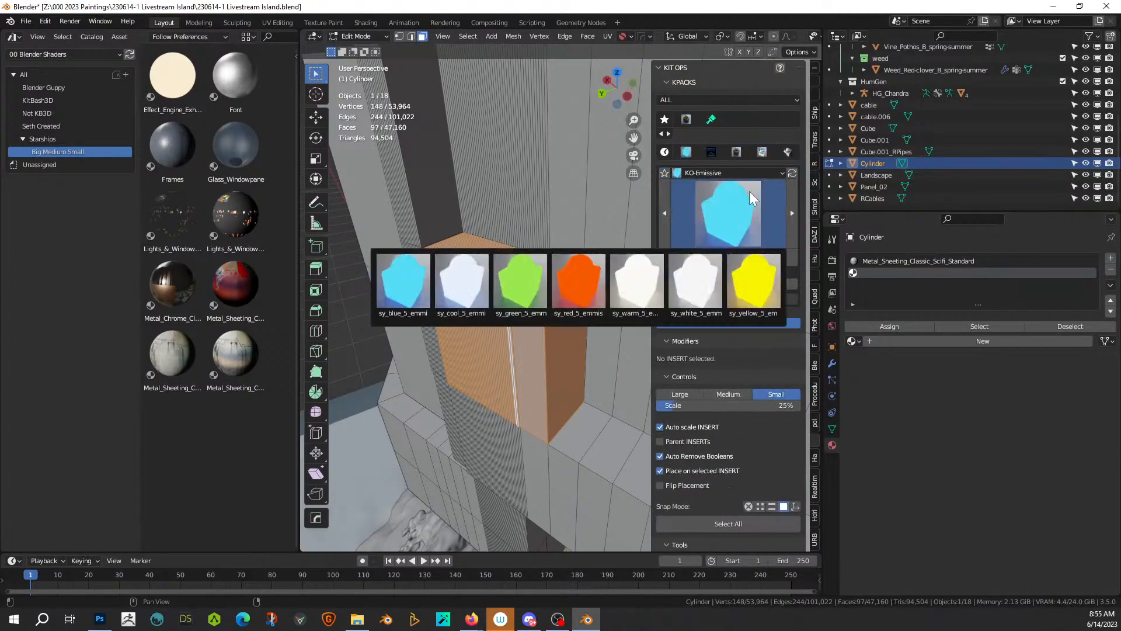
pyautogui.click(745, 220)
pyautogui.click(747, 279)
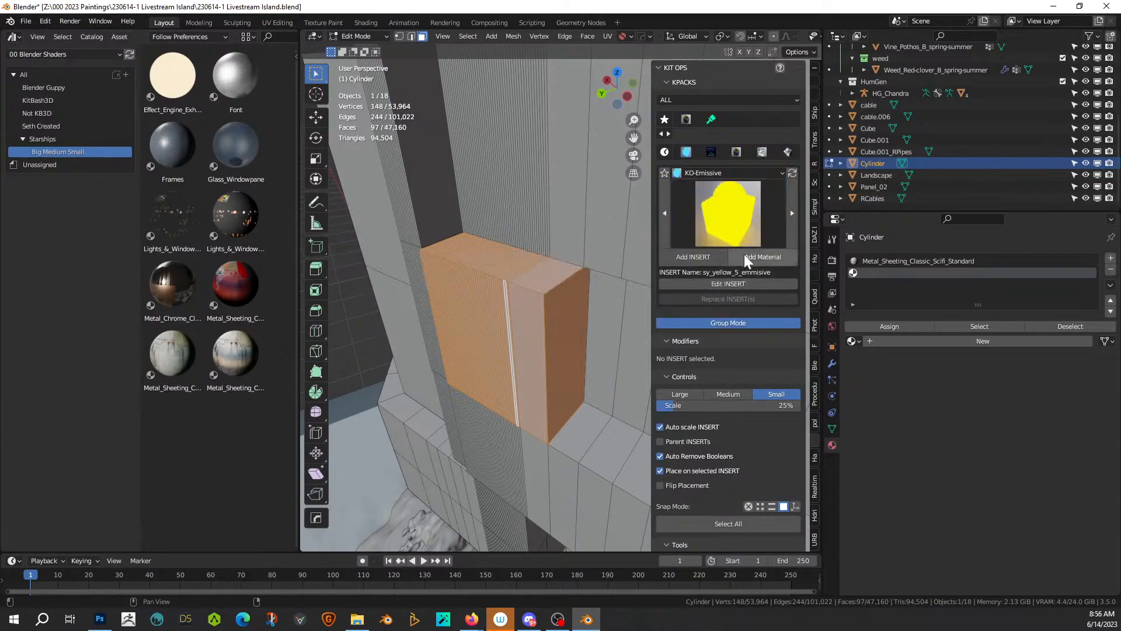
pyautogui.click(744, 257)
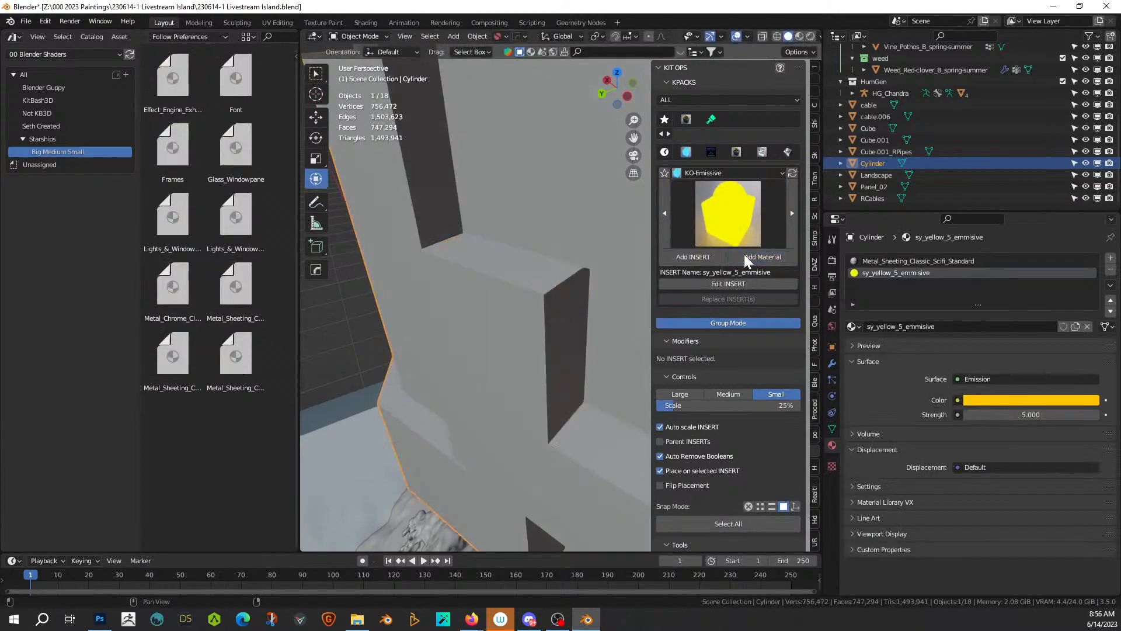
pyautogui.click(1029, 415)
pyautogui.write('10')
pyautogui.press('Return')
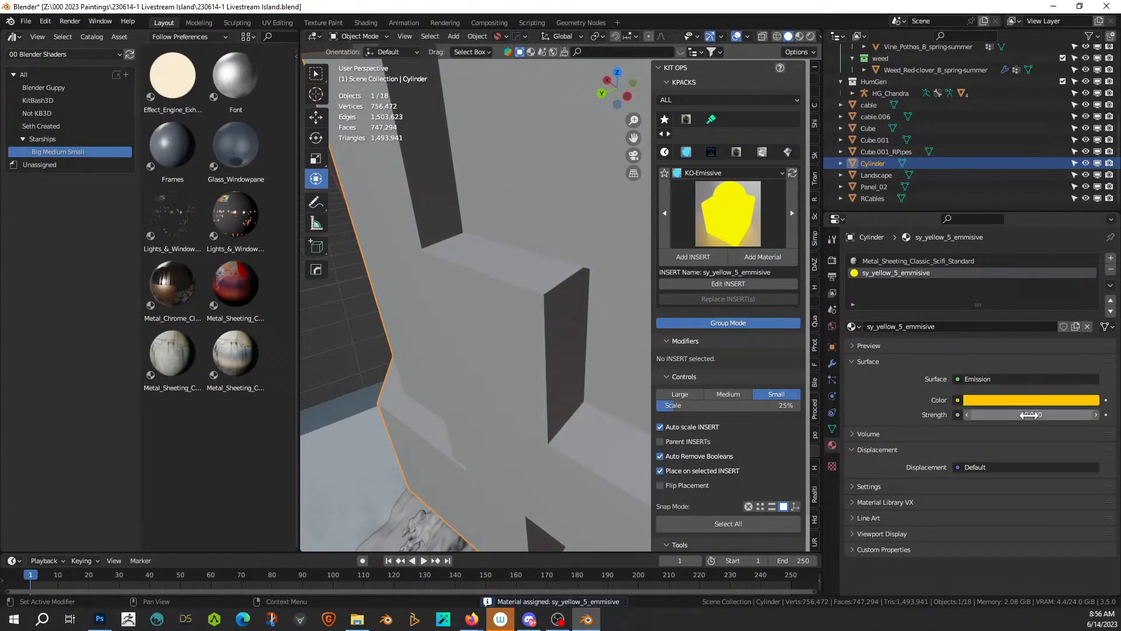
# Step: Close the asset browser area so the 3D viewport fills its space
pyautogui.rightClick(135, 32)
pyautogui.click(93, 132)
pyautogui.moveTo(93, 132); pyautogui.dragTo(372, 254, button='middle')
pyautogui.moveTo(460, 320); pyautogui.dragTo(532, 293, button='middle')
# Step: In Edit Mode, inset a two-by-two group of faces wrapping a corner of the tower's stepped block and extrude it outward
pyautogui.press('Tab')
pyautogui.moveTo(468, 325); pyautogui.dragTo(328, 429, button='middle')
pyautogui.click(308, 417)
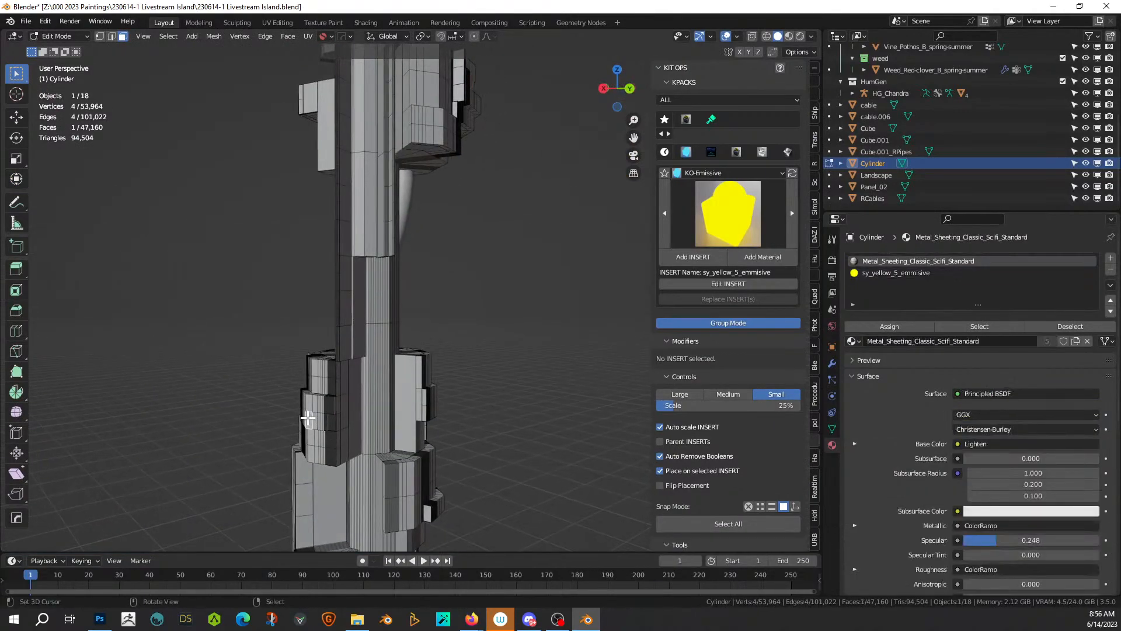
pyautogui.press('KP_Decimal')
pyautogui.scroll(-2, 363, 396)
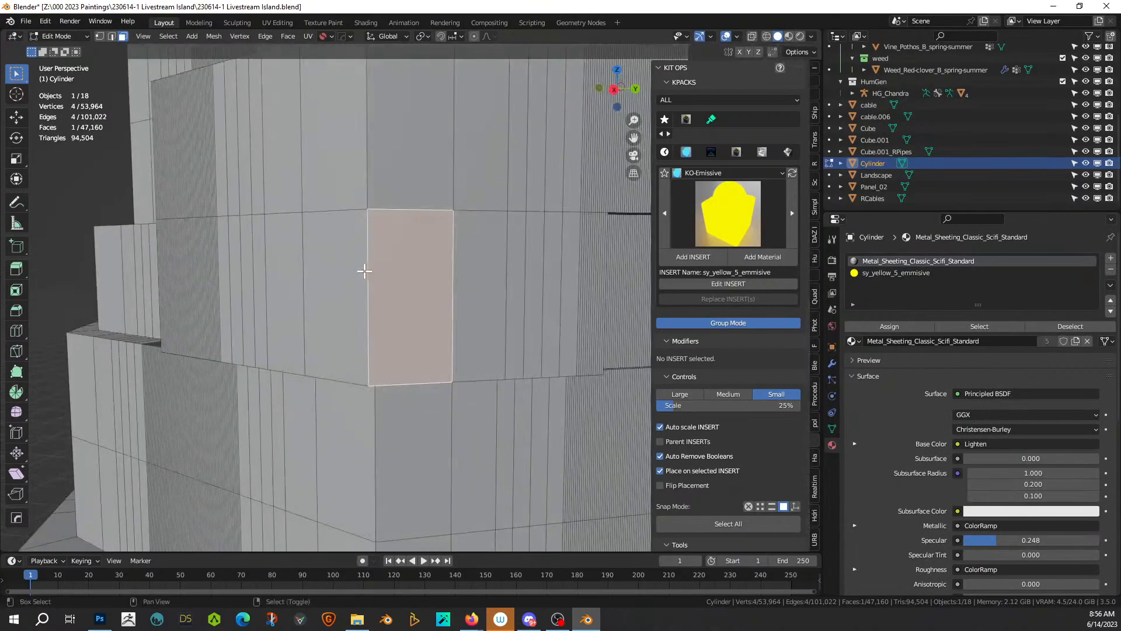
pyautogui.keyDown('shift'); pyautogui.click(348, 263); pyautogui.keyUp('shift')
pyautogui.keyDown('shift'); pyautogui.click(362, 130); pyautogui.keyUp('shift')
pyautogui.keyDown('shift'); pyautogui.click(395, 130); pyautogui.keyUp('shift')
pyautogui.moveTo(395, 130); pyautogui.dragTo(471, 270, button='middle')
pyautogui.scroll(-3, 463, 283)
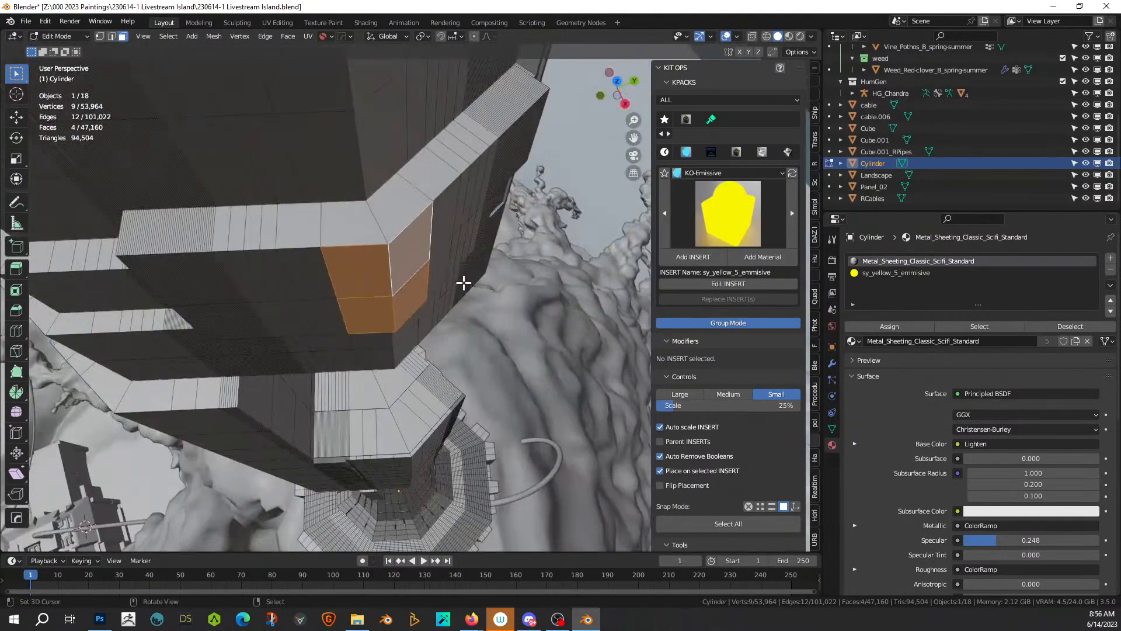
pyautogui.press('i')
pyautogui.click(450, 329)
pyautogui.press('i')
pyautogui.click(453, 342)
# Step: Grow the selection over the raised corner block's sides and assign sy_yellow_5_emmisive to it
pyautogui.press('ctrl+KP_Add')
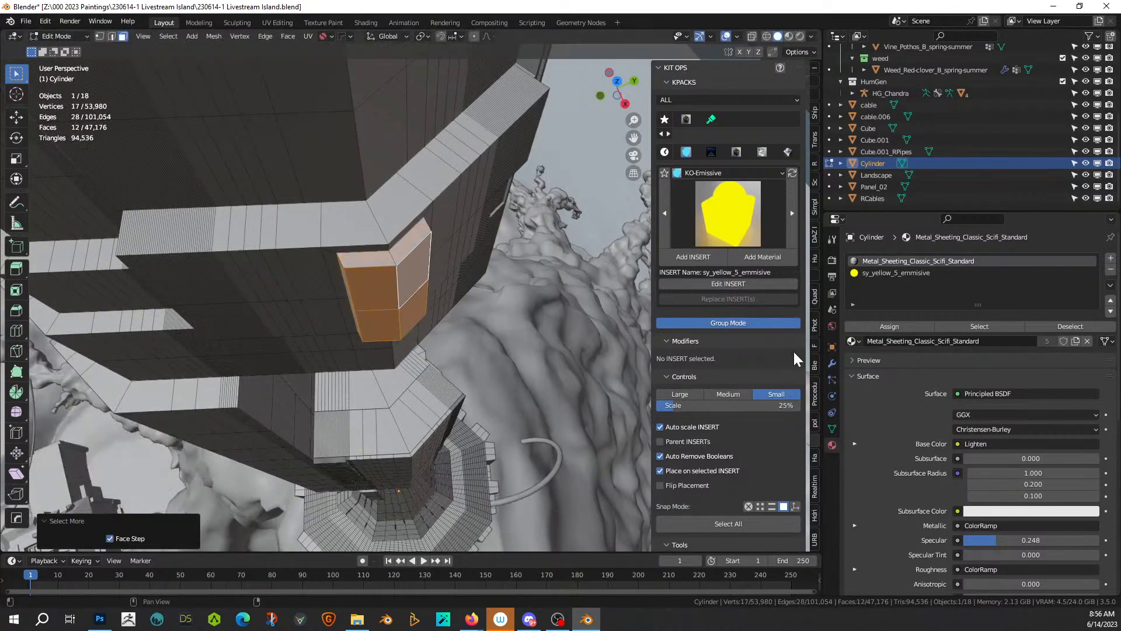
pyautogui.click(888, 273)
pyautogui.click(881, 327)
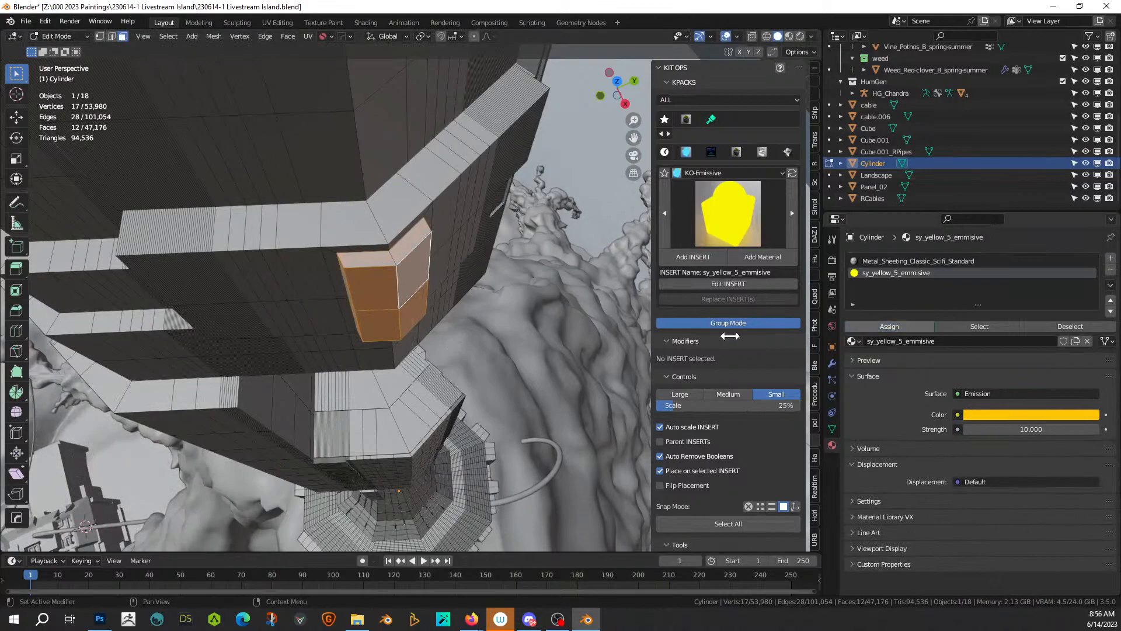
# Step: Inset two adjacent corner faces on the protruding middle band of the tower by about 0.006 m and extrude them outward
pyautogui.scroll(-4, 540, 348)
pyautogui.moveTo(467, 349); pyautogui.dragTo(449, 287, button='middle')
pyautogui.keyDown('shift'); pyautogui.moveTo(339, 346); pyautogui.dragTo(338, 370, button='middle'); pyautogui.keyUp('shift')
pyautogui.click(296, 351)
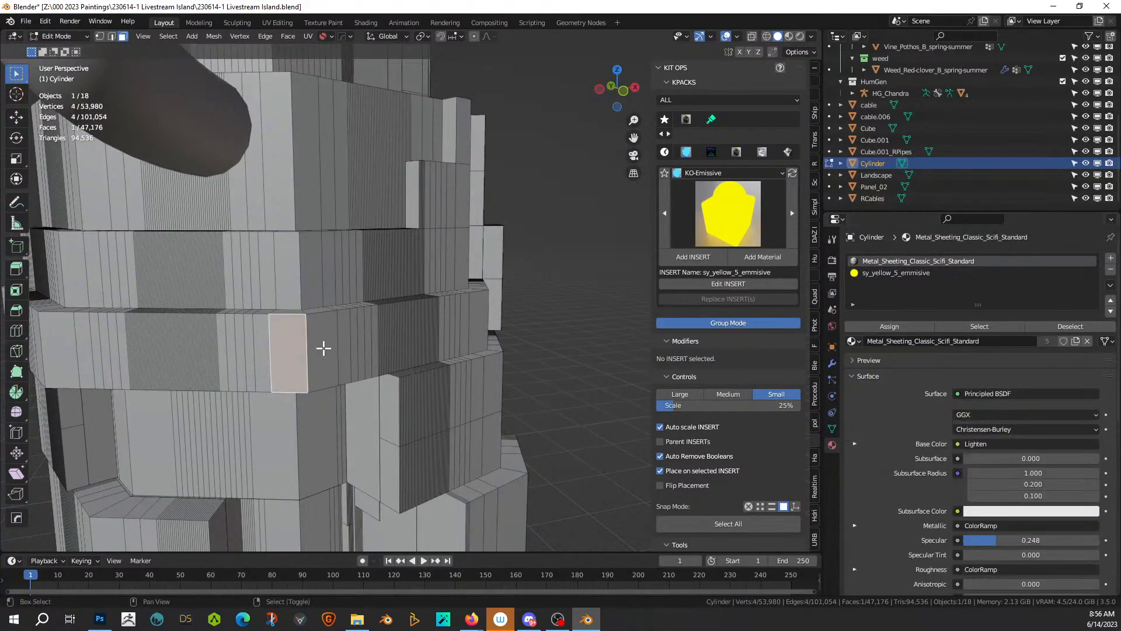
pyautogui.keyDown('shift'); pyautogui.click(323, 348); pyautogui.keyUp('shift')
pyautogui.moveTo(420, 417); pyautogui.dragTo(333, 421, button='middle')
pyautogui.press('i')
pyautogui.click(332, 421)
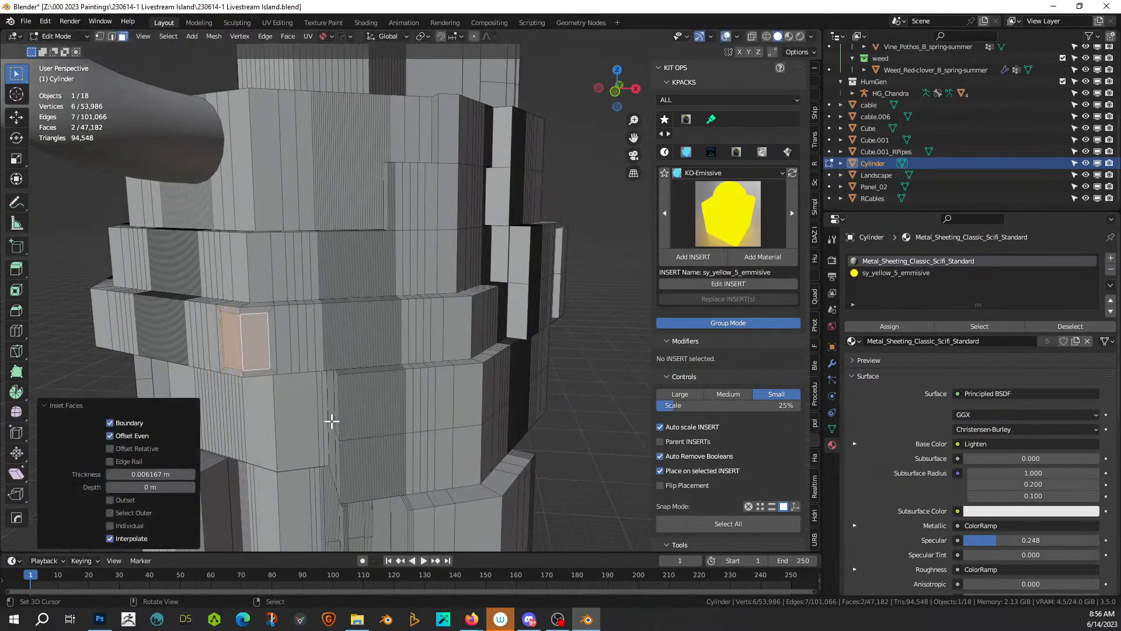
pyautogui.press('e')
pyautogui.click(327, 432)
# Step: Grow the selection around the new small light block, assign sy_yellow_5_emmisive to it, and clear the selection
pyautogui.press('ctrl+KP_Add')
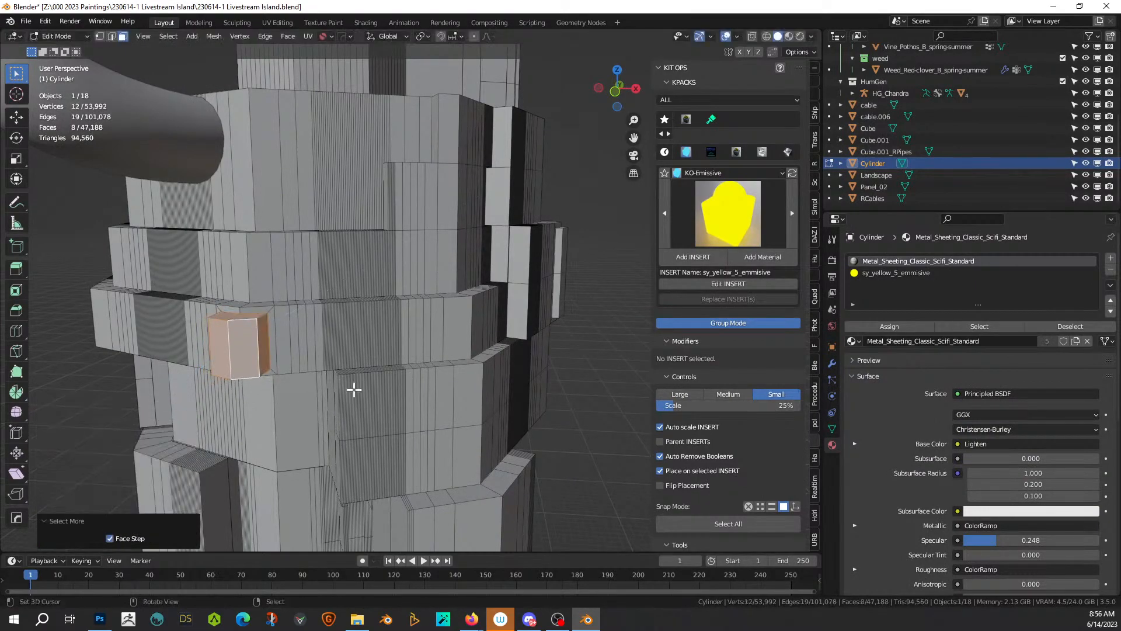
pyautogui.click(892, 274)
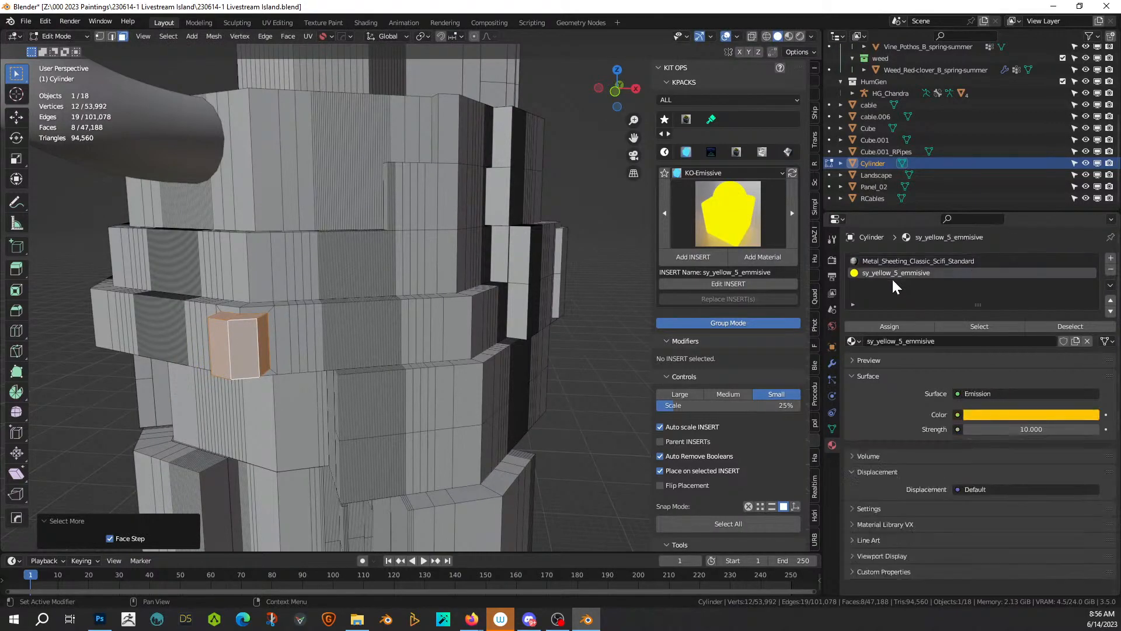
pyautogui.click(892, 325)
pyautogui.hotkey('alt', 'a')
# Step: Inset two adjacent tall faces near the upper edge of the wide block below the collar and extrude them inward about 0.004 m
pyautogui.moveTo(628, 353); pyautogui.dragTo(448, 17, button='middle')
pyautogui.scroll(-4, 550, 360)
pyautogui.keyDown('shift'); pyautogui.moveTo(450, 99); pyautogui.dragTo(500, 391, button='middle'); pyautogui.keyUp('shift')
pyautogui.moveTo(448, 424); pyautogui.dragTo(475, 431, button='middle')
pyautogui.scroll(2, 468, 426)
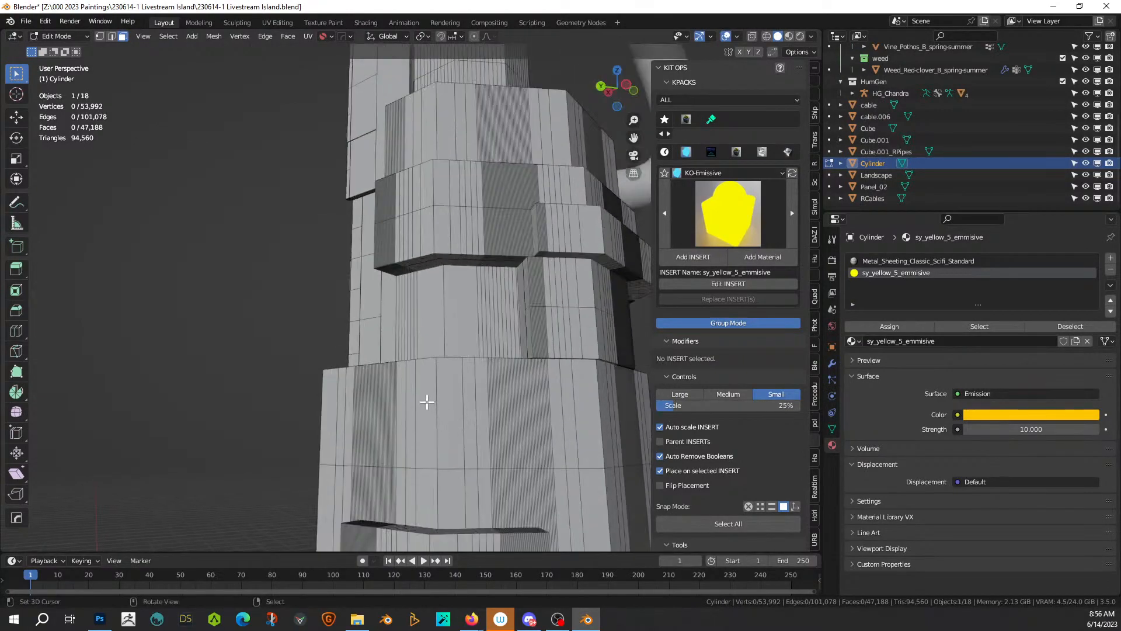
pyautogui.click(428, 402)
pyautogui.keyDown('shift'); pyautogui.click(445, 400); pyautogui.keyUp('shift')
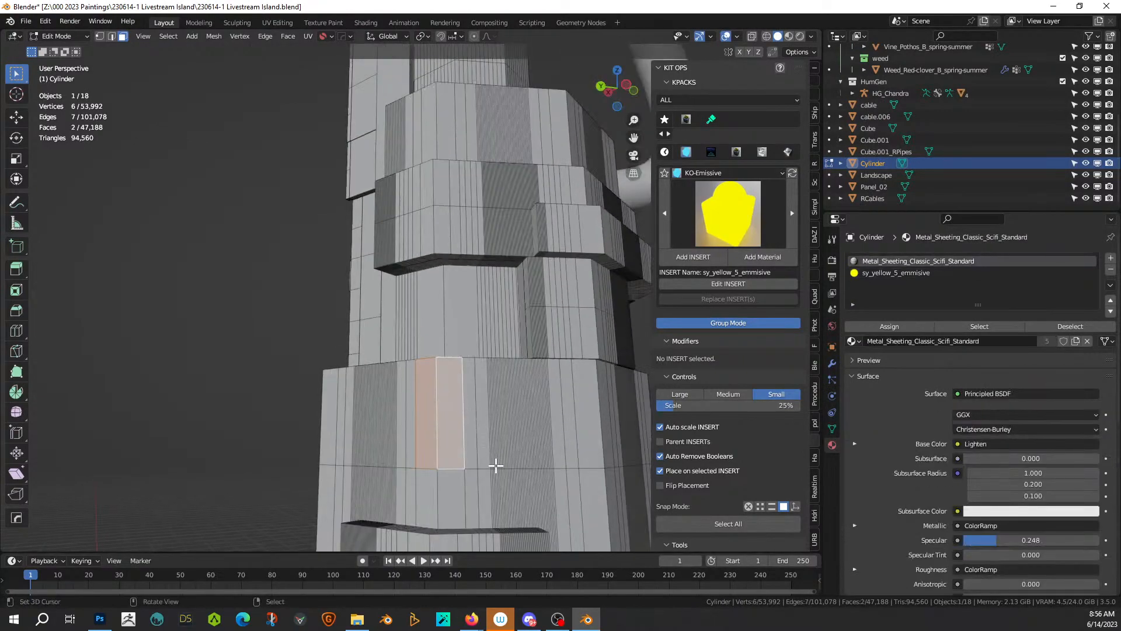
pyautogui.press('i')
pyautogui.click(462, 538)
pyautogui.moveTo(462, 539); pyautogui.dragTo(458, 474, button='middle')
pyautogui.press('e')
pyautogui.click(457, 470)
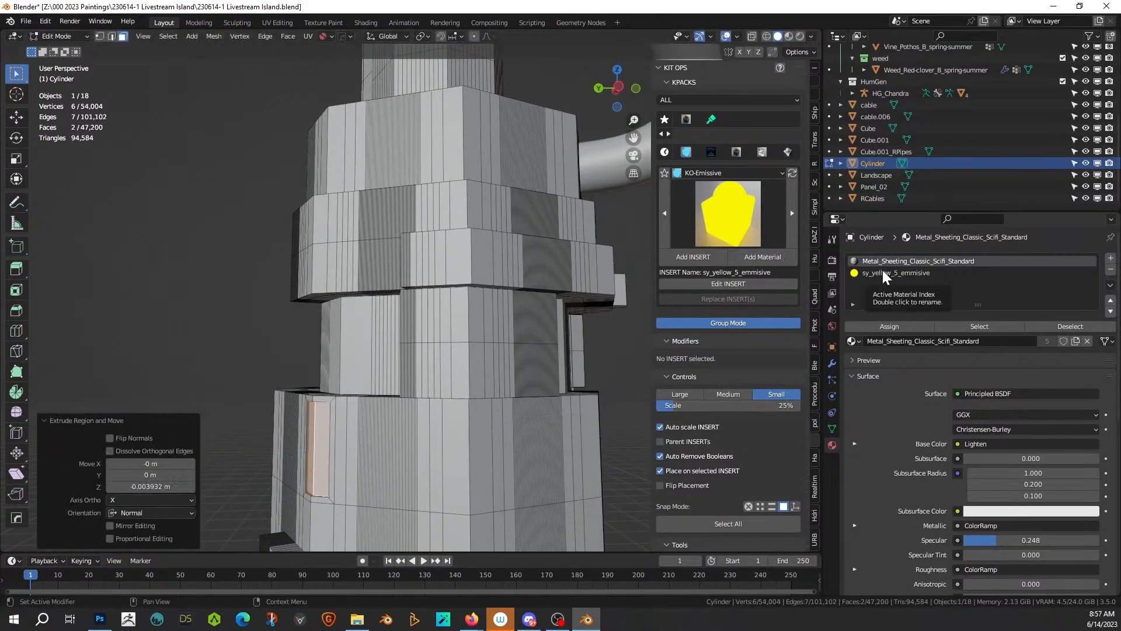
# Step: Add a third material slot holding sy_red_5_emmisive from the KO-Emissive pack and set its emission strength to 10
pyautogui.click(1111, 258)
pyautogui.click(749, 223)
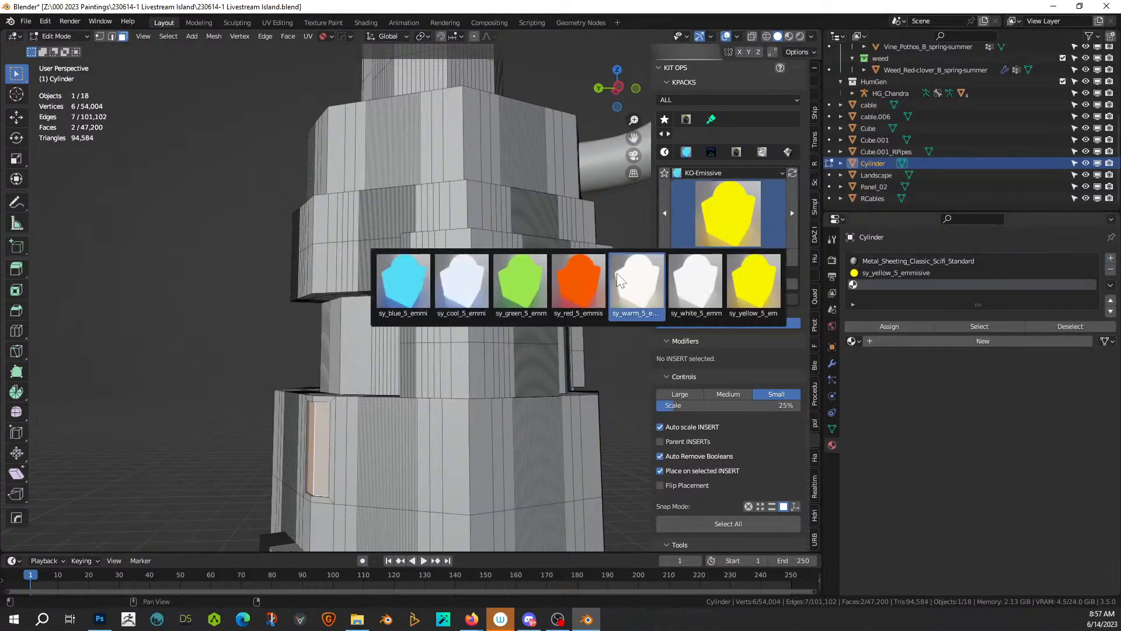
pyautogui.click(578, 281)
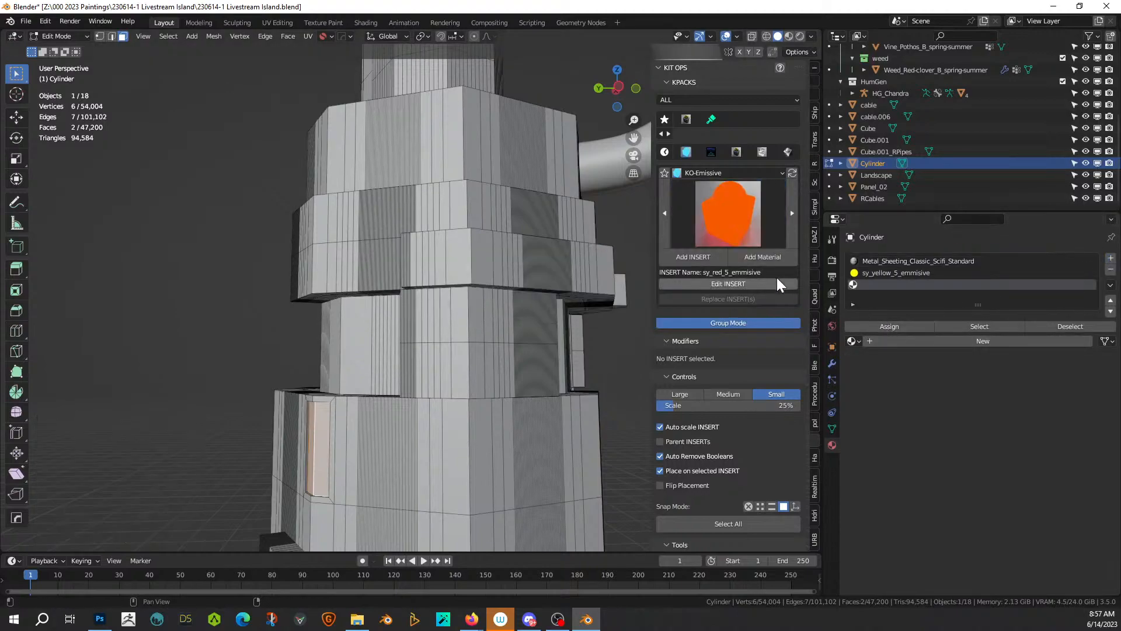
pyautogui.click(764, 257)
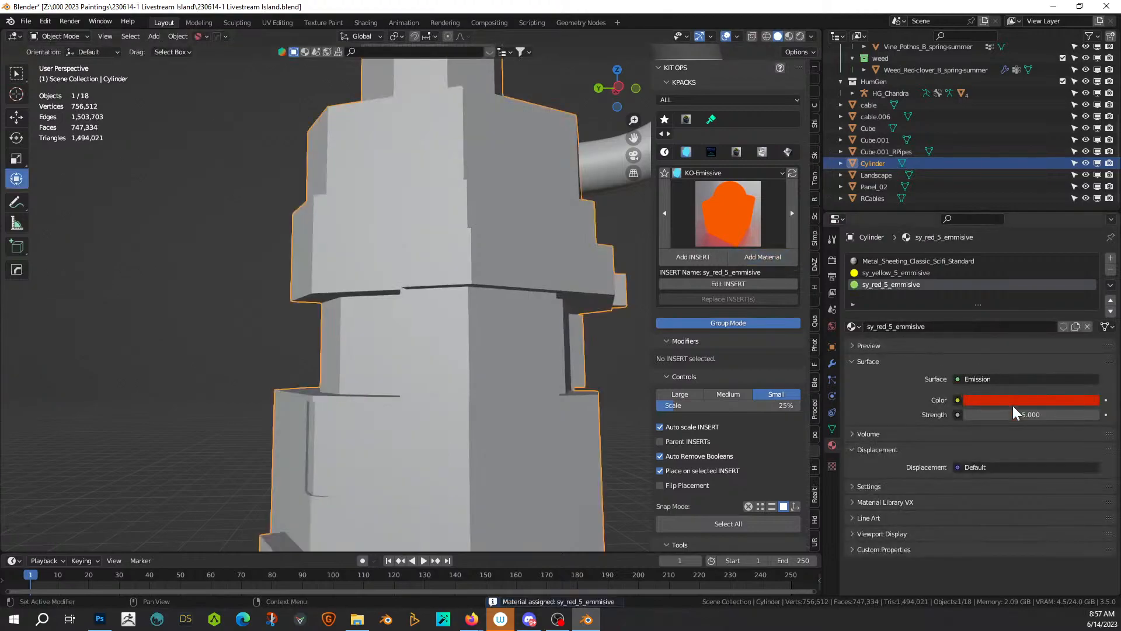
pyautogui.click(1013, 414)
pyautogui.write('10')
pyautogui.press('Return')
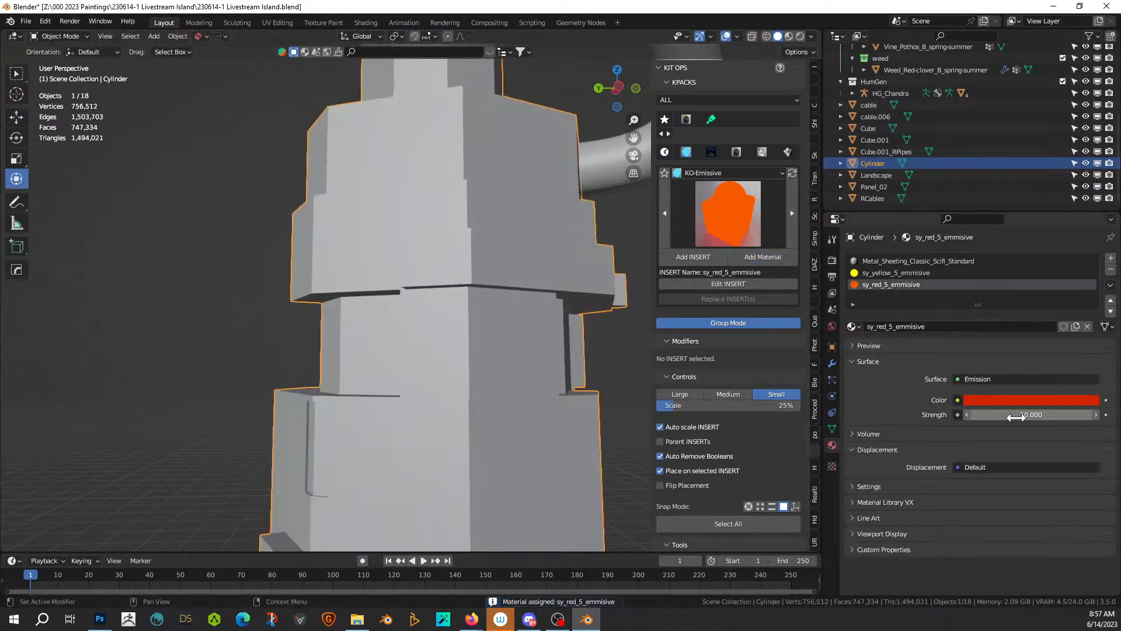
# Step: Show the viewport in rendered shading and assign sy_red_5_emmisive to the recessed panel's two faces
pyautogui.click(799, 37)
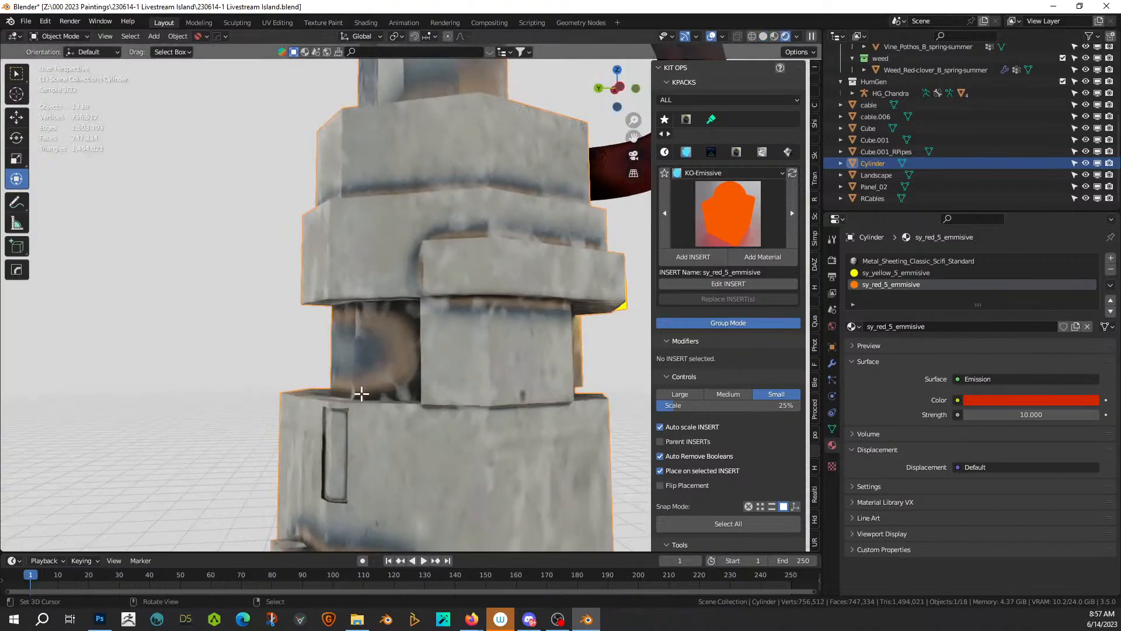
pyautogui.press('Tab')
pyautogui.click(889, 326)
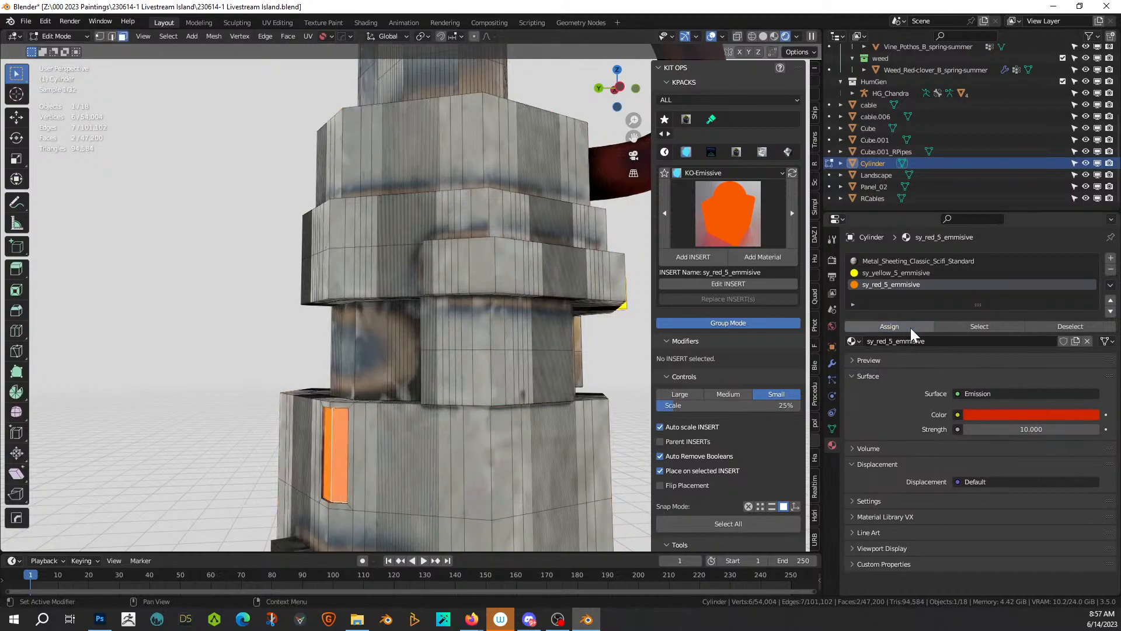
pyautogui.press('Tab')
# Step: Add one centred horizontal loop cut around the thick faceted collar farther down the mast
pyautogui.scroll(5, 493, 328)
pyautogui.moveTo(493, 328); pyautogui.dragTo(579, 320, button='middle')
pyautogui.scroll(-6, 442, 316)
pyautogui.scroll(3, 526, 289)
pyautogui.scroll(4, 579, 320)
pyautogui.keyDown('shift'); pyautogui.moveTo(534, 366); pyautogui.dragTo(524, 170, button='middle'); pyautogui.keyUp('shift')
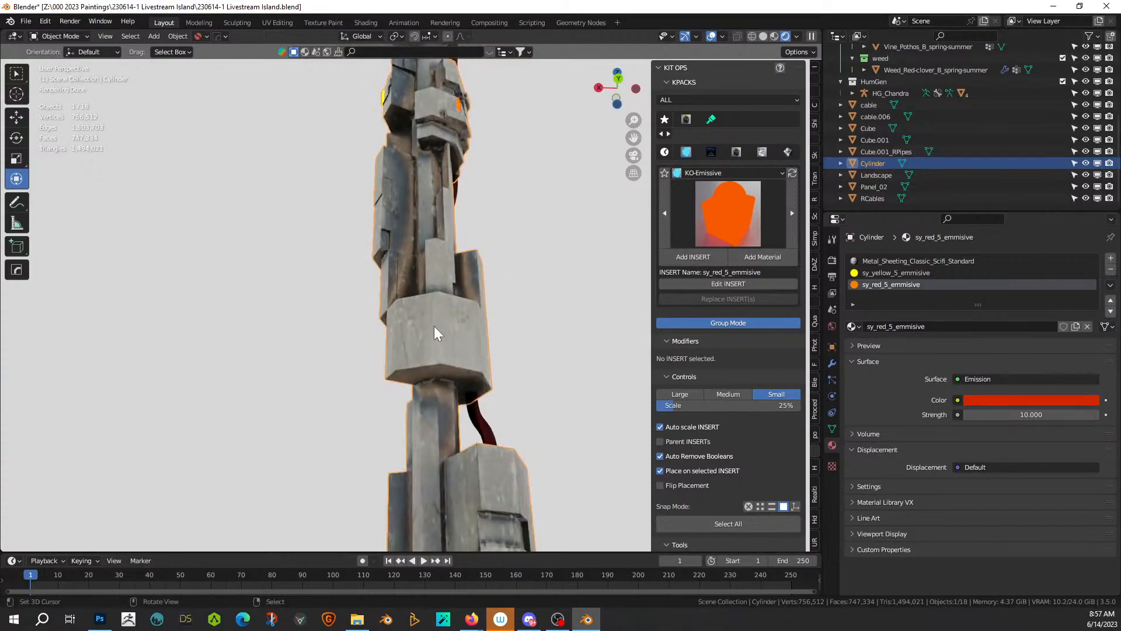
pyautogui.press('Tab')
pyautogui.click(437, 333)
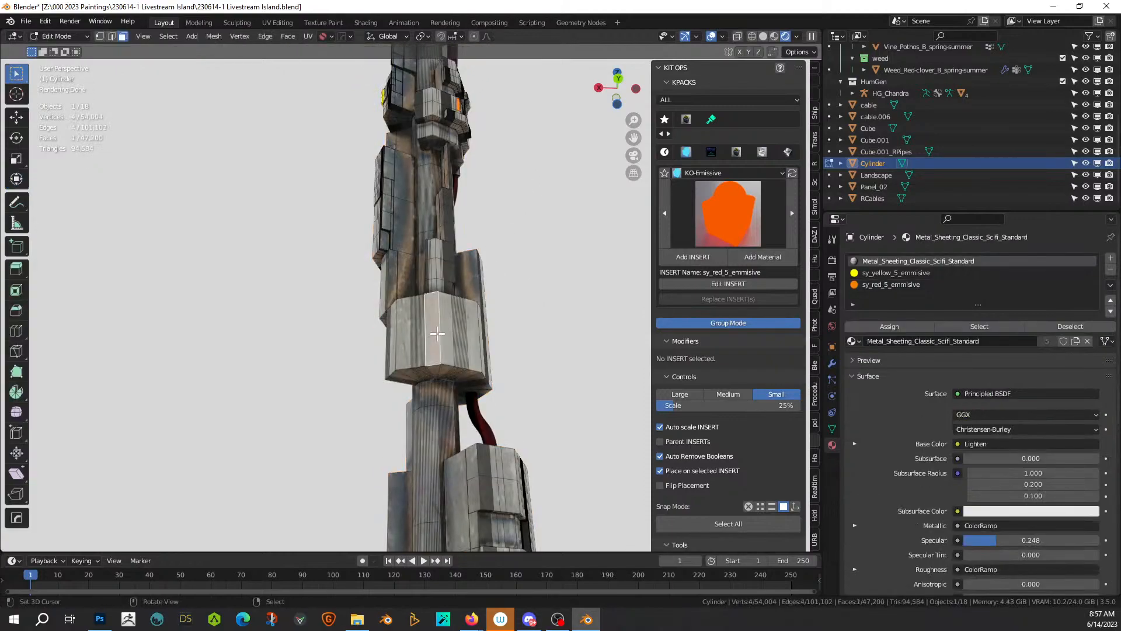
pyautogui.press('2')
pyautogui.click(438, 334)
pyautogui.hotkey('ctrl', 'r')
pyautogui.click(438, 333)
pyautogui.rightClick(437, 333)
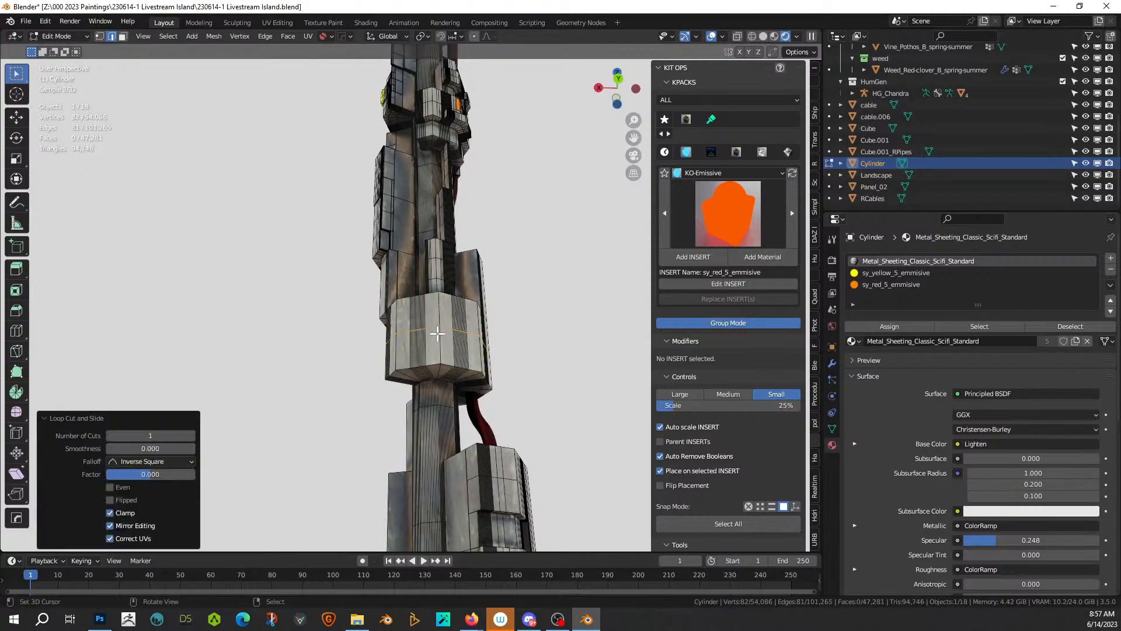
# Step: Bevel the collar's loop about 0.039 m wide and extrude the resulting band outward along its normals by about 0.087 m
pyautogui.hotkey('ctrl', 'b')
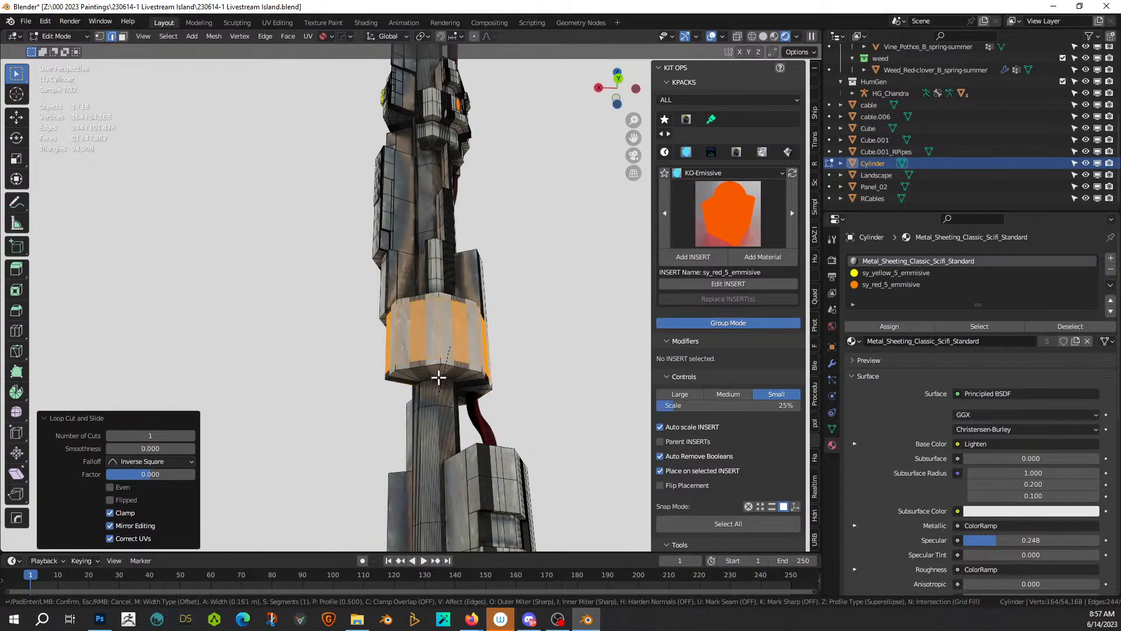
pyautogui.click(440, 369)
pyautogui.rightClick(440, 369)
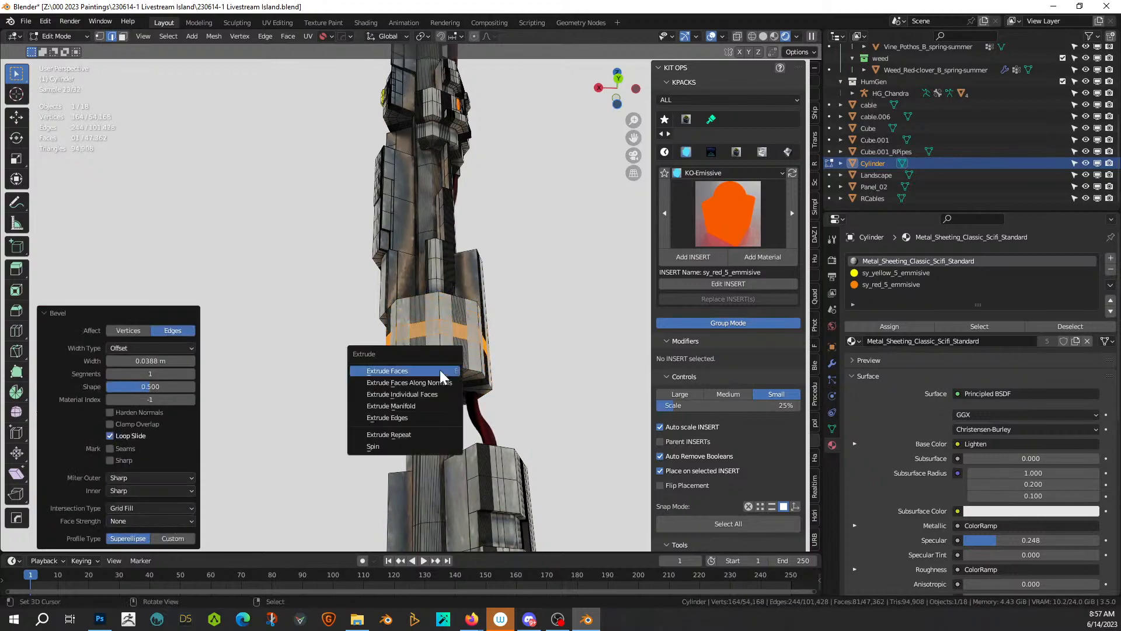
pyautogui.click(442, 380)
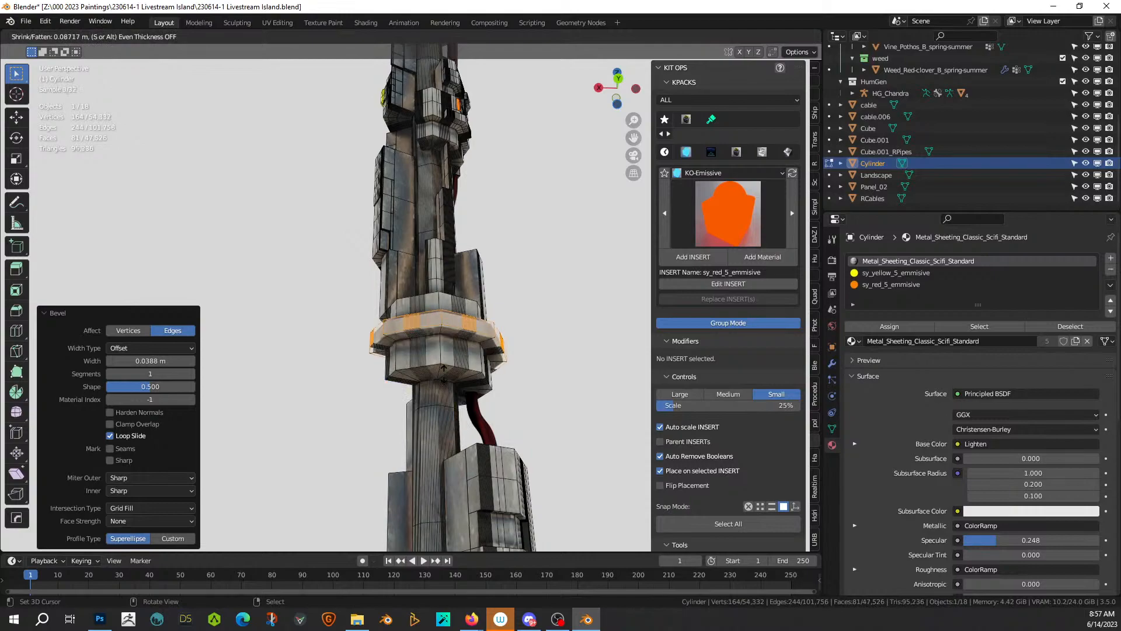
pyautogui.click(443, 370)
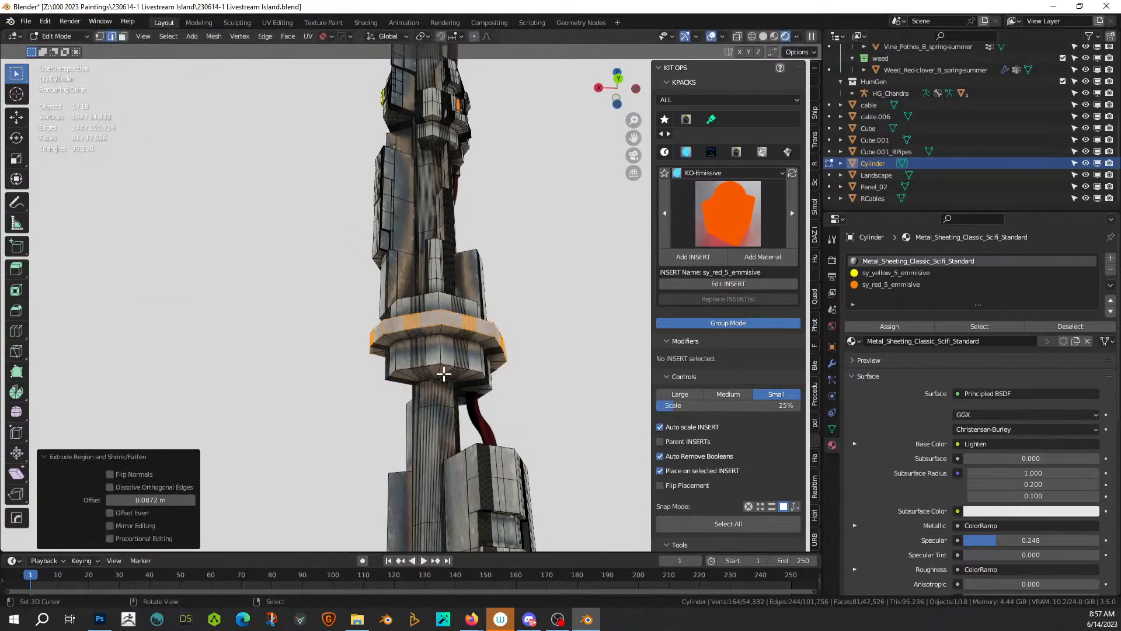
# Step: Grow the selection over the ring's upper and lower sides, assign sy_red_5_emmisive to it, and leave Edit Mode
pyautogui.press('ctrl+KP_Add')
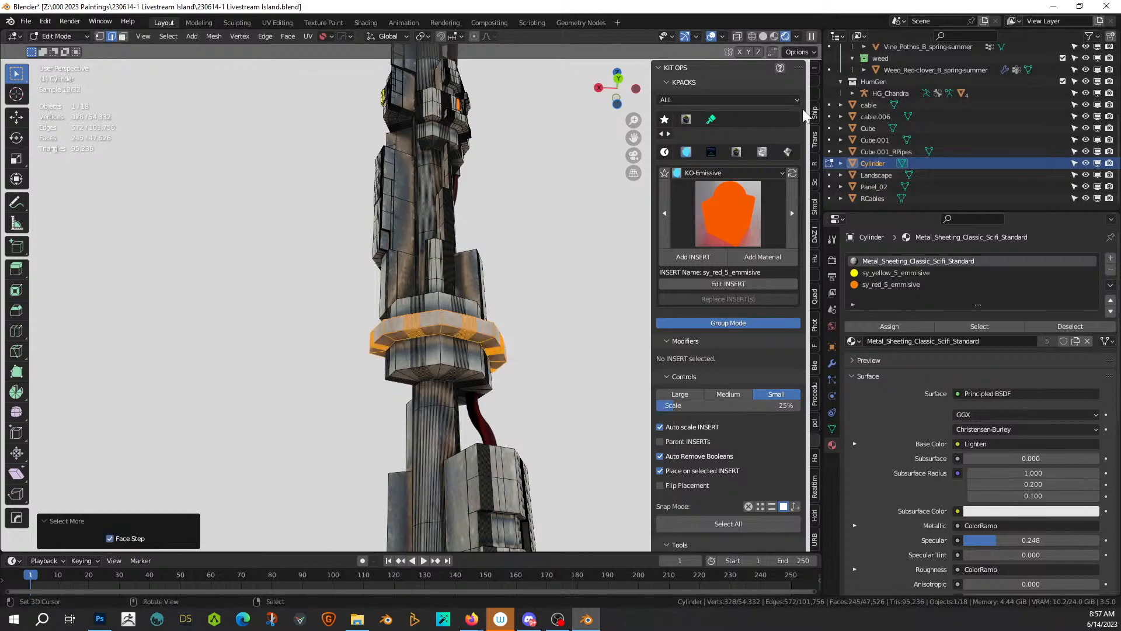
pyautogui.click(886, 284)
pyautogui.click(891, 327)
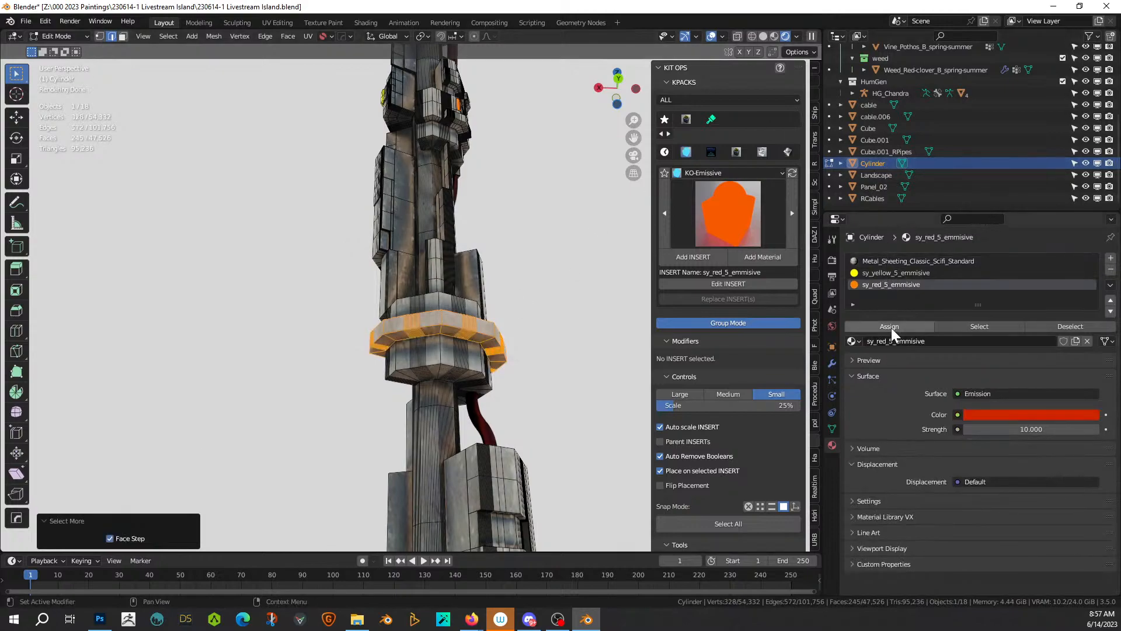
pyautogui.press('Tab')
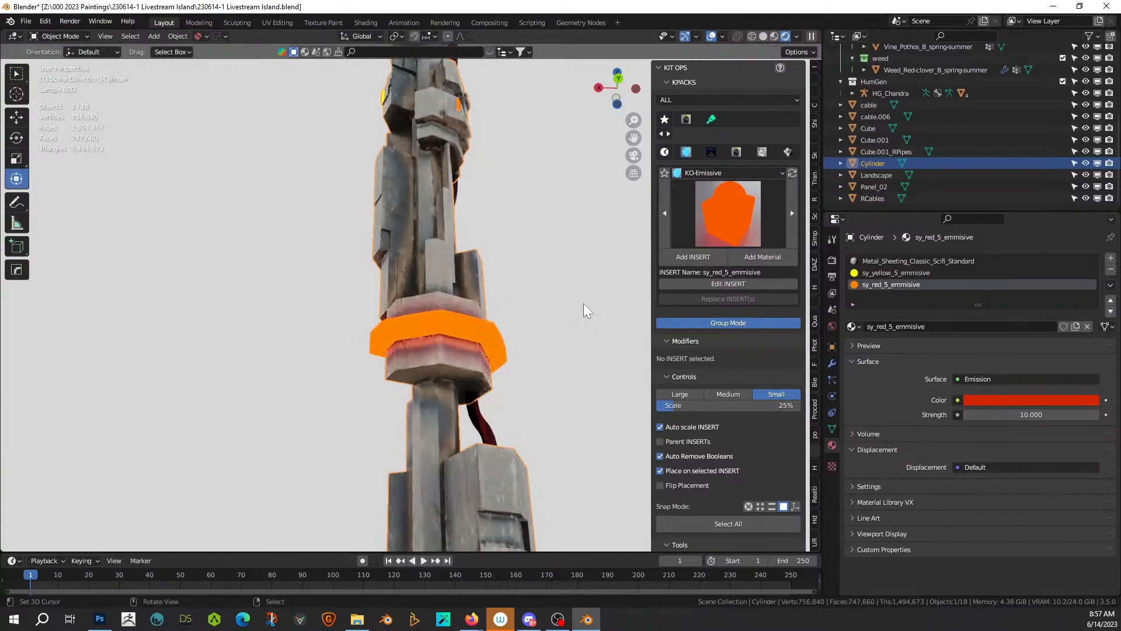
# Step: Save the island scene file with the finished tower ring
pyautogui.scroll(-10, 583, 303)
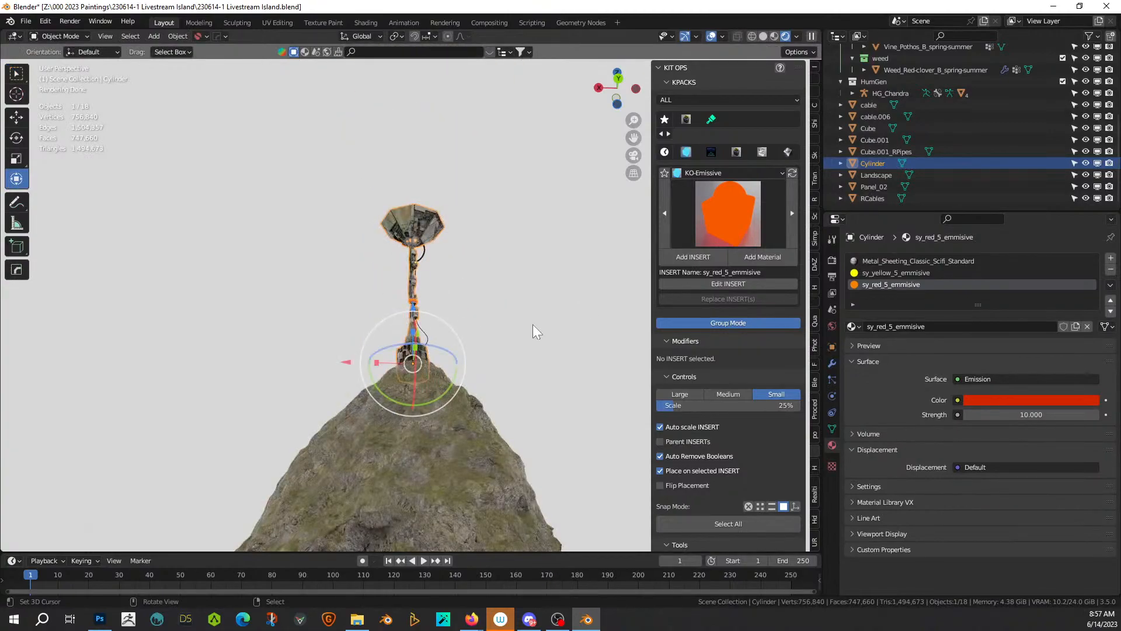
pyautogui.moveTo(533, 324); pyautogui.dragTo(495, 330, button='middle')
pyautogui.hotkey('ctrl', 's')
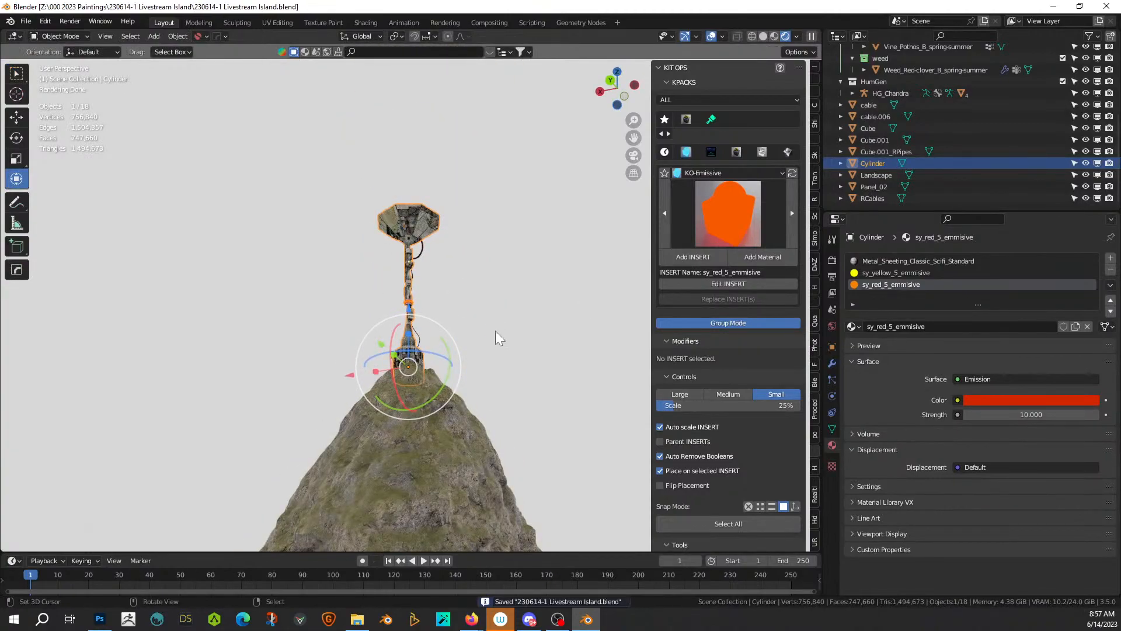
# Step: Select the water block surrounding the island and switch the viewport to solid shading
pyautogui.moveTo(489, 338); pyautogui.dragTo(494, 358, button='middle')
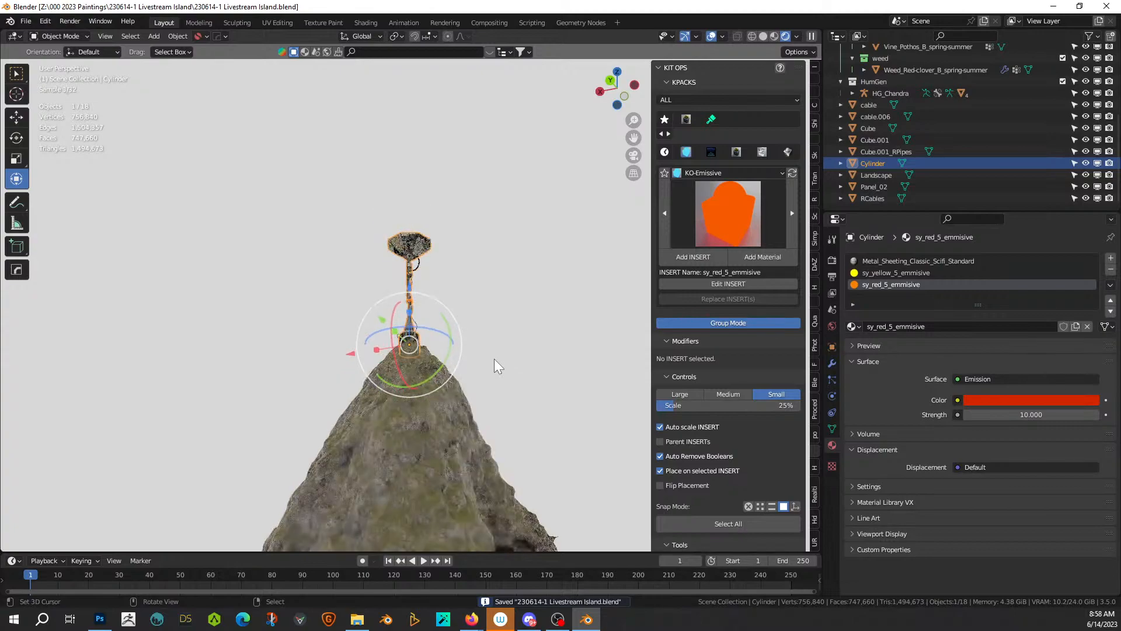
pyautogui.scroll(-8, 494, 358)
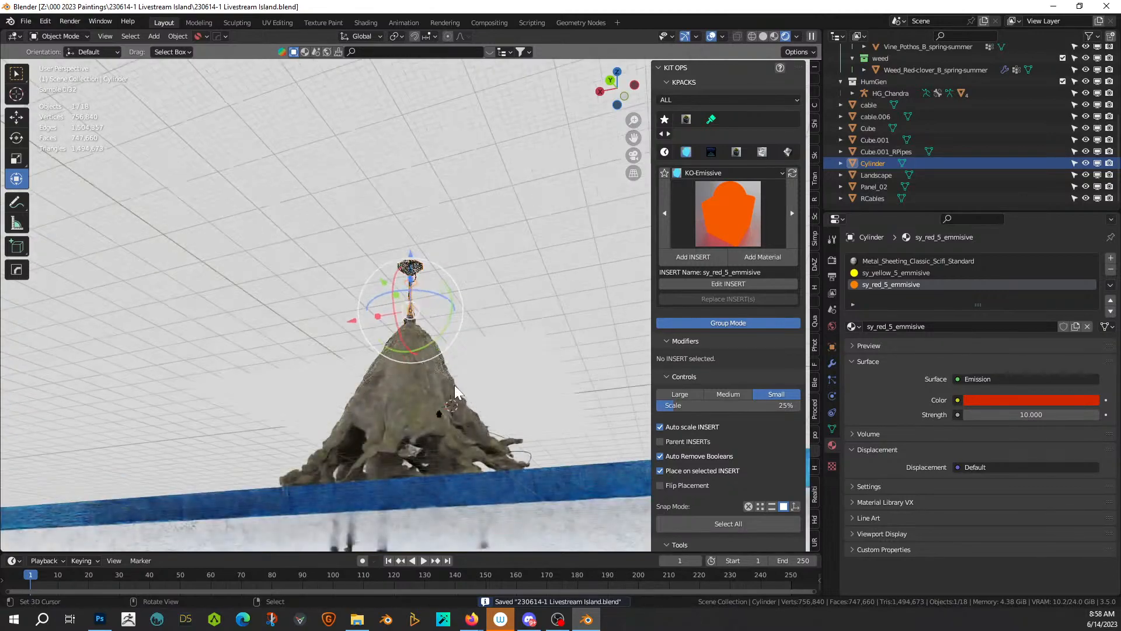
pyautogui.moveTo(456, 398); pyautogui.dragTo(464, 425, button='middle')
pyautogui.scroll(6, 408, 435)
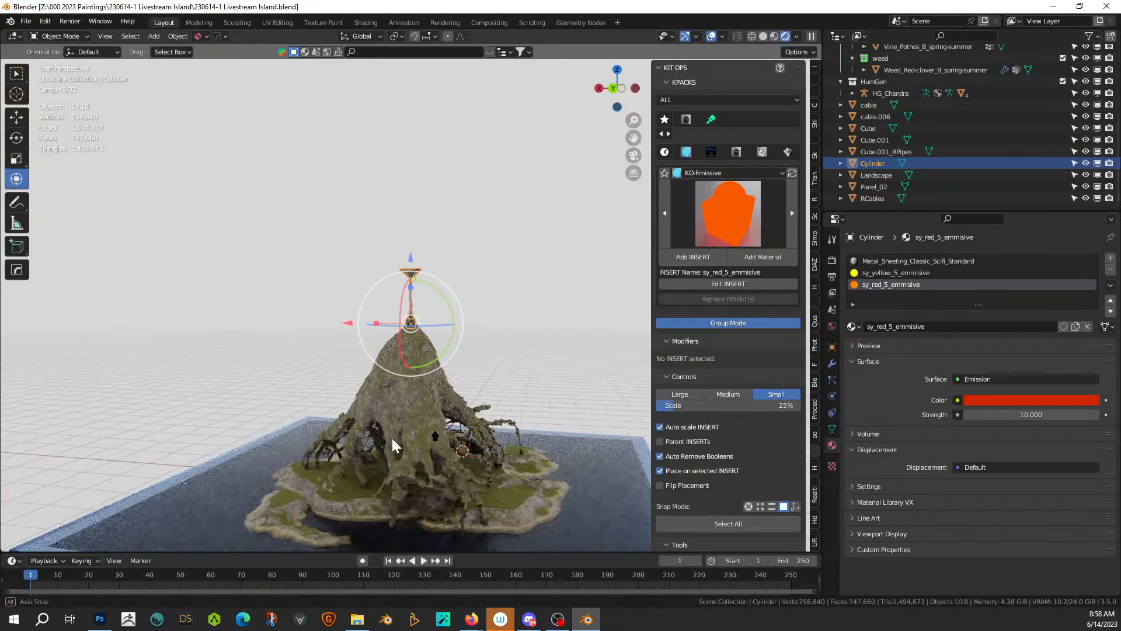
pyautogui.moveTo(446, 277); pyautogui.dragTo(425, 344, button='middle')
pyautogui.scroll(4, 425, 344)
pyautogui.click(136, 244)
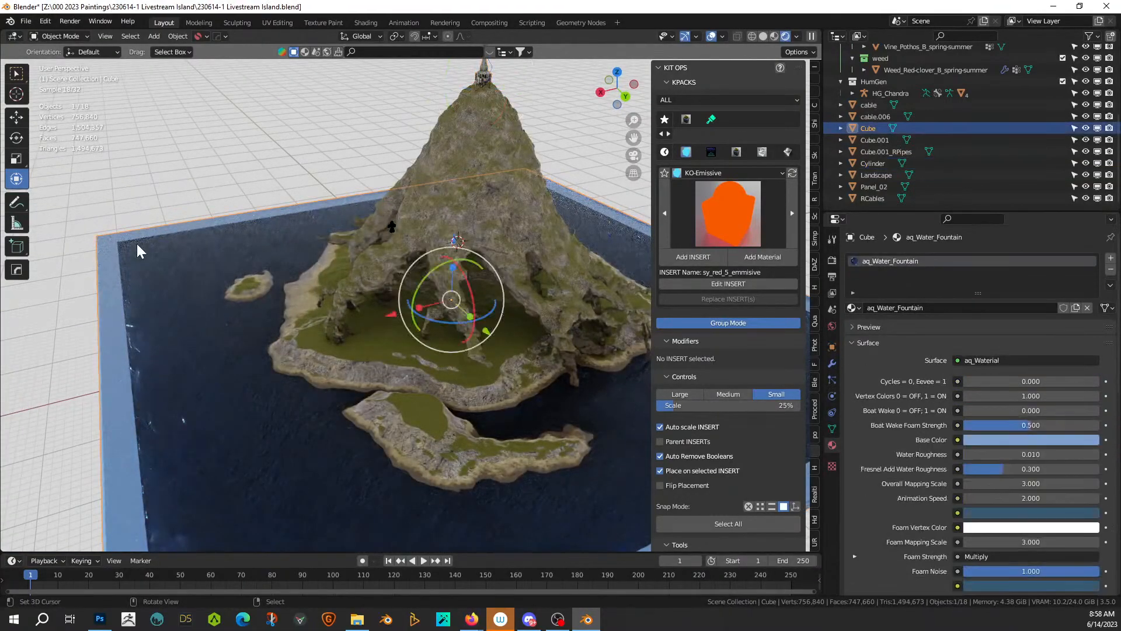
pyautogui.click(765, 36)
pyautogui.moveTo(250, 366)
pyautogui.mouseDown(button='middle')
pyautogui.moveTo(288, 328)
pyautogui.moveTo(274, 361)
pyautogui.moveTo(298, 364)
pyautogui.mouseUp(button='middle')
# Step: Select the water block's top face in face mode, and return to Object Mode
pyautogui.press('Tab')
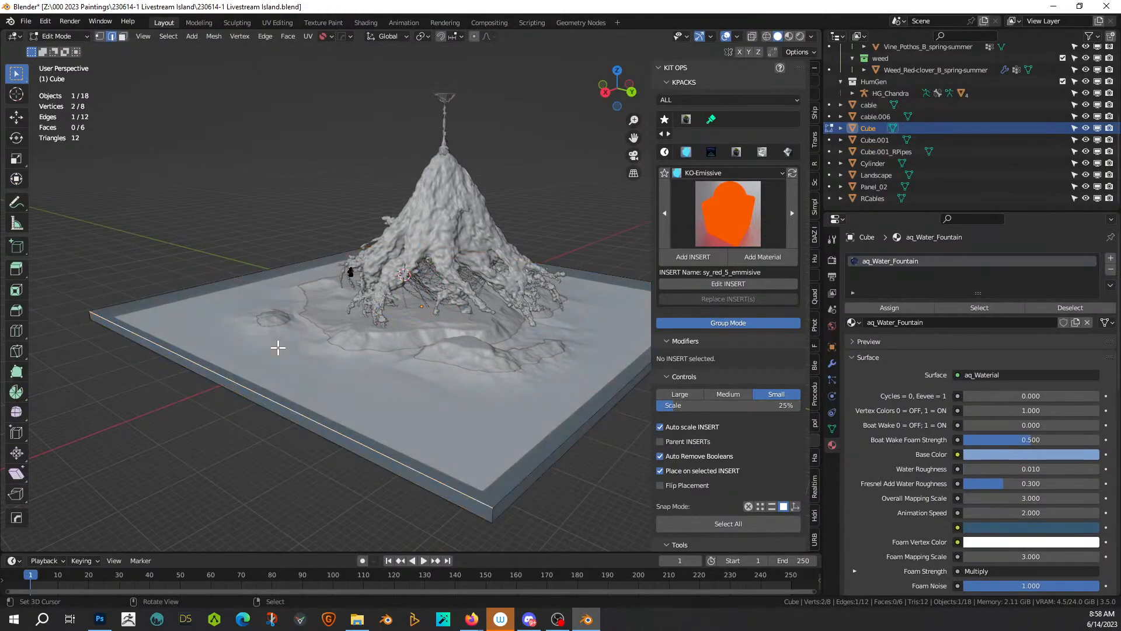
pyautogui.press('3')
pyautogui.click(136, 304)
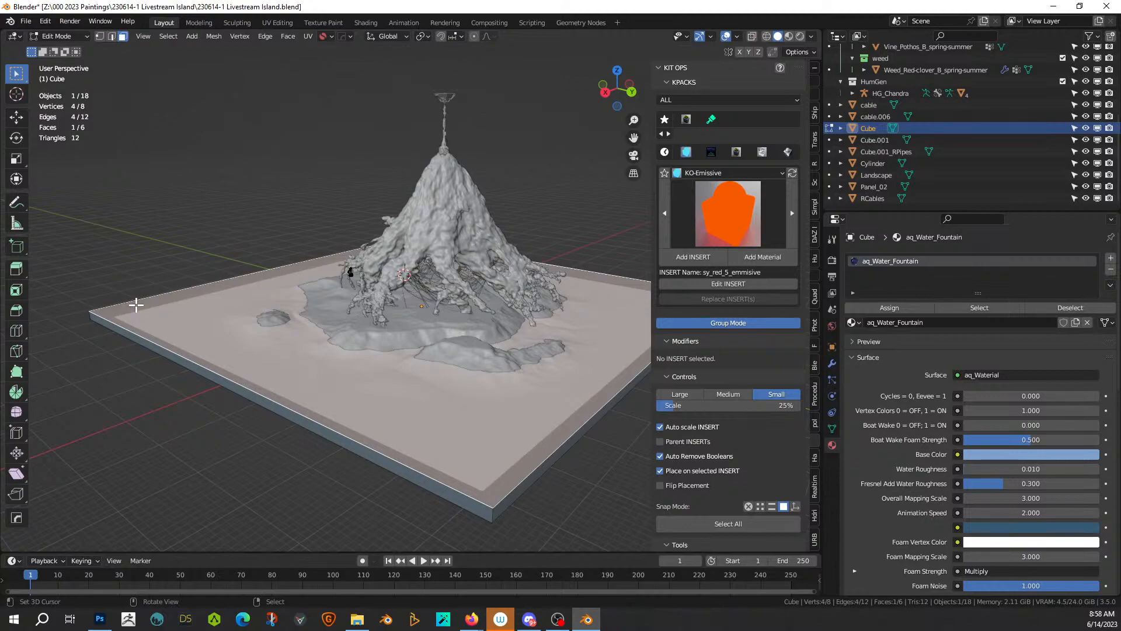
pyautogui.moveTo(280, 379); pyautogui.dragTo(408, 369, button='middle')
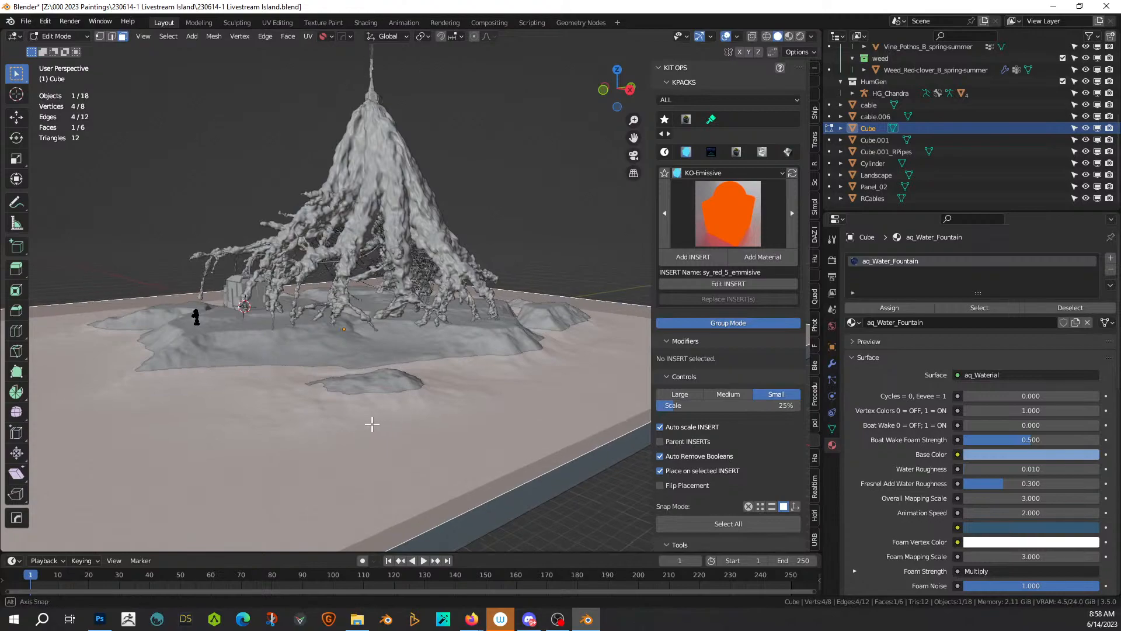
pyautogui.moveTo(376, 425); pyautogui.dragTo(371, 424, button='middle')
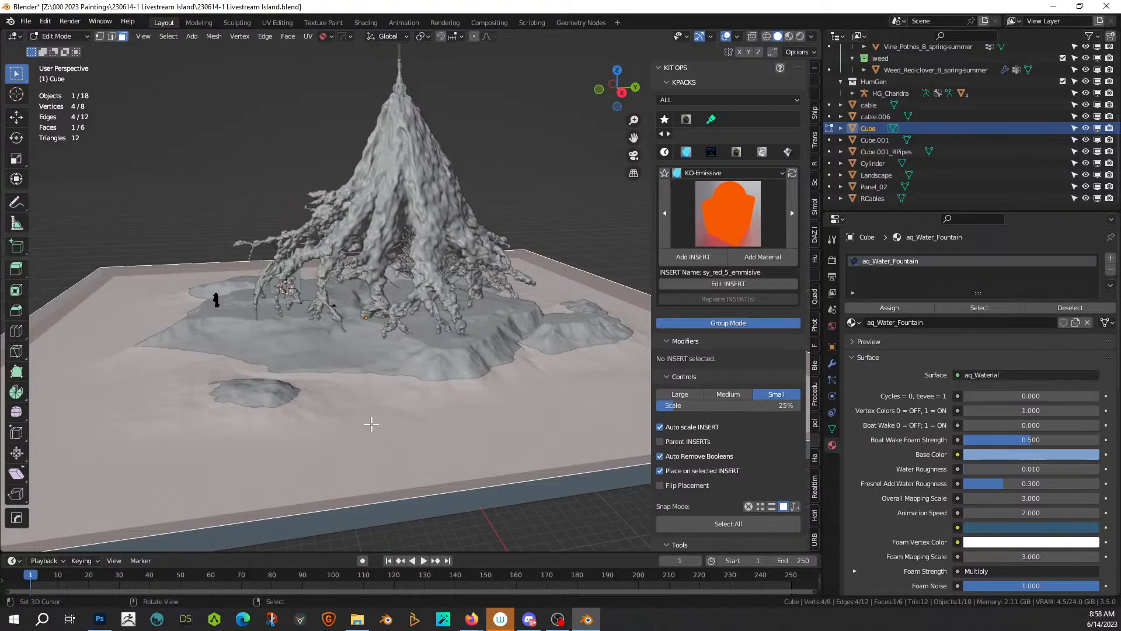
pyautogui.press('Tab')
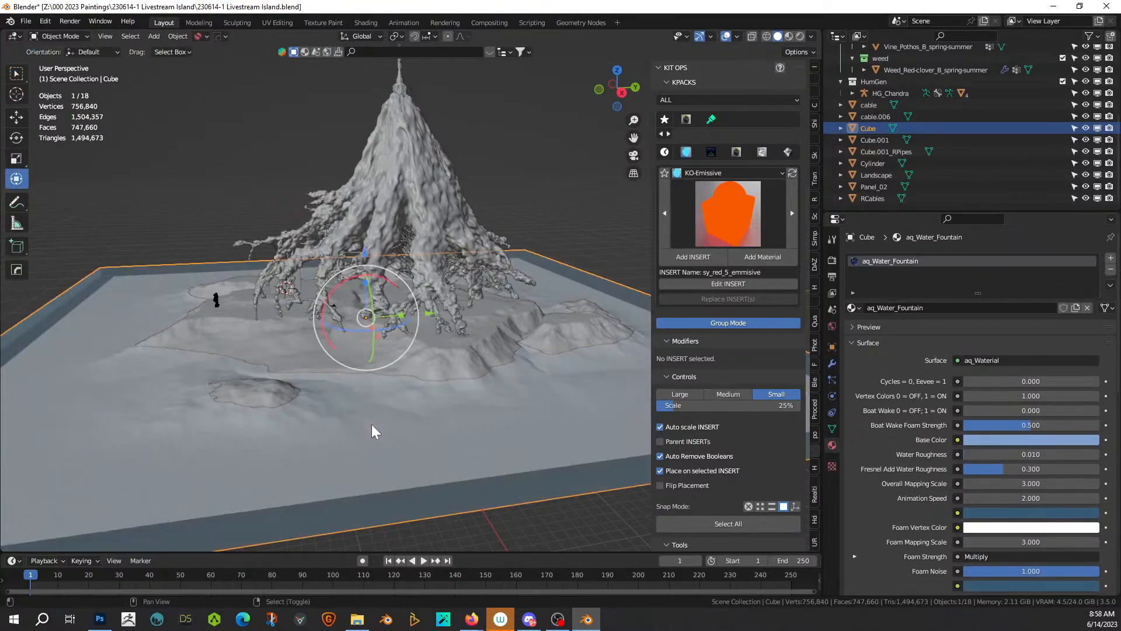
# Step: Apply Random Flow's Quick Displacement to the water block with 20 subdivision cuts
pyautogui.hotkey('shift', 'alt', 'r')
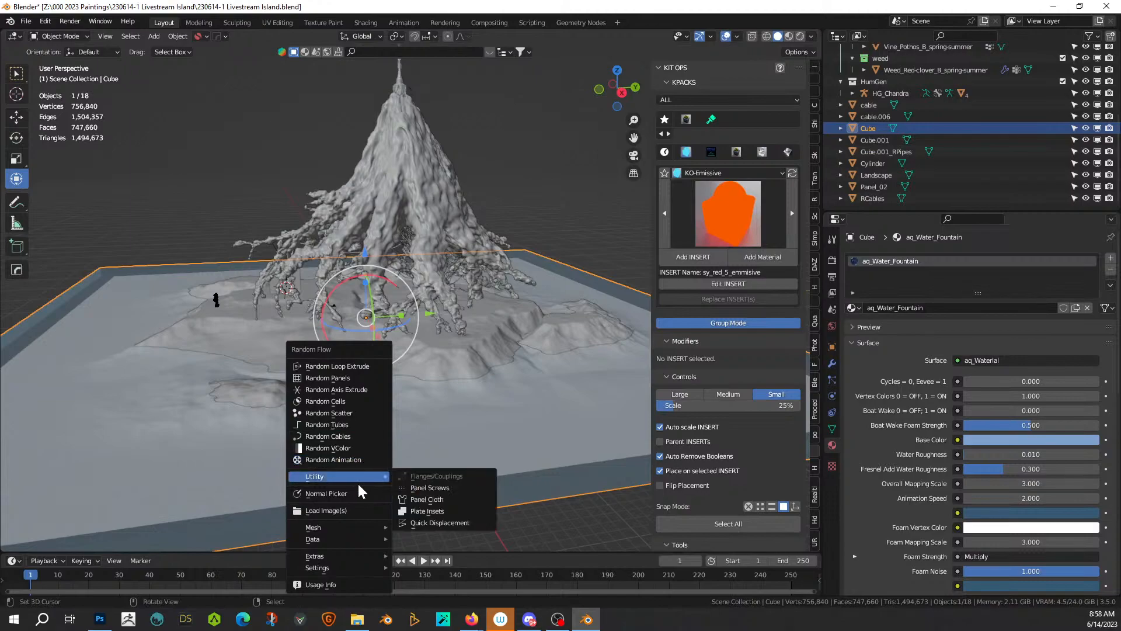
pyautogui.moveTo(359, 477)
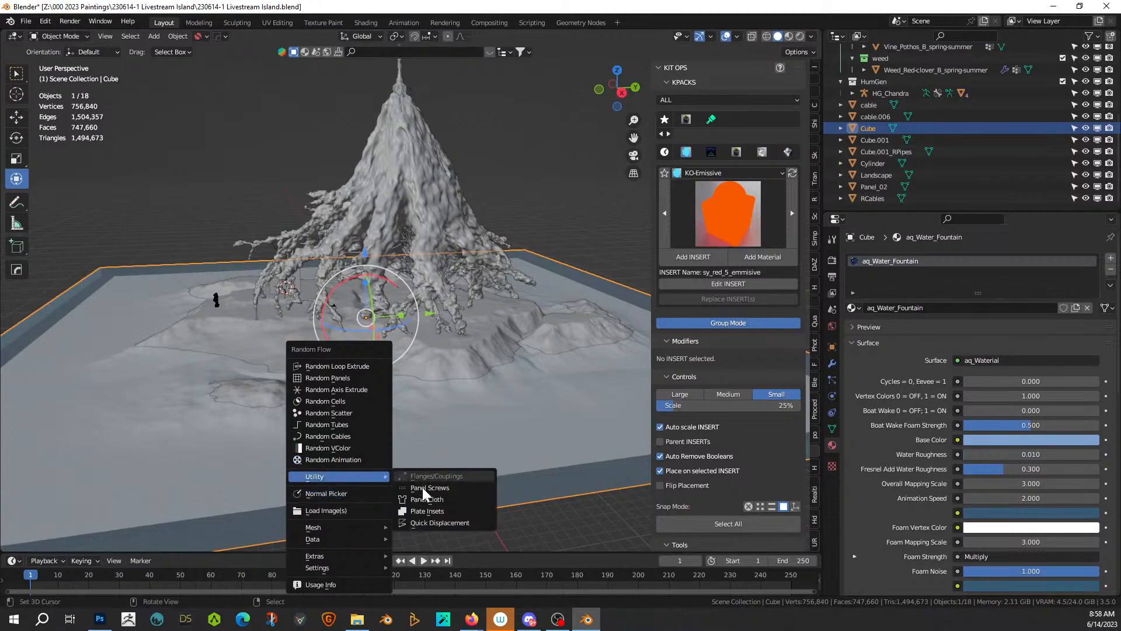
pyautogui.click(453, 525)
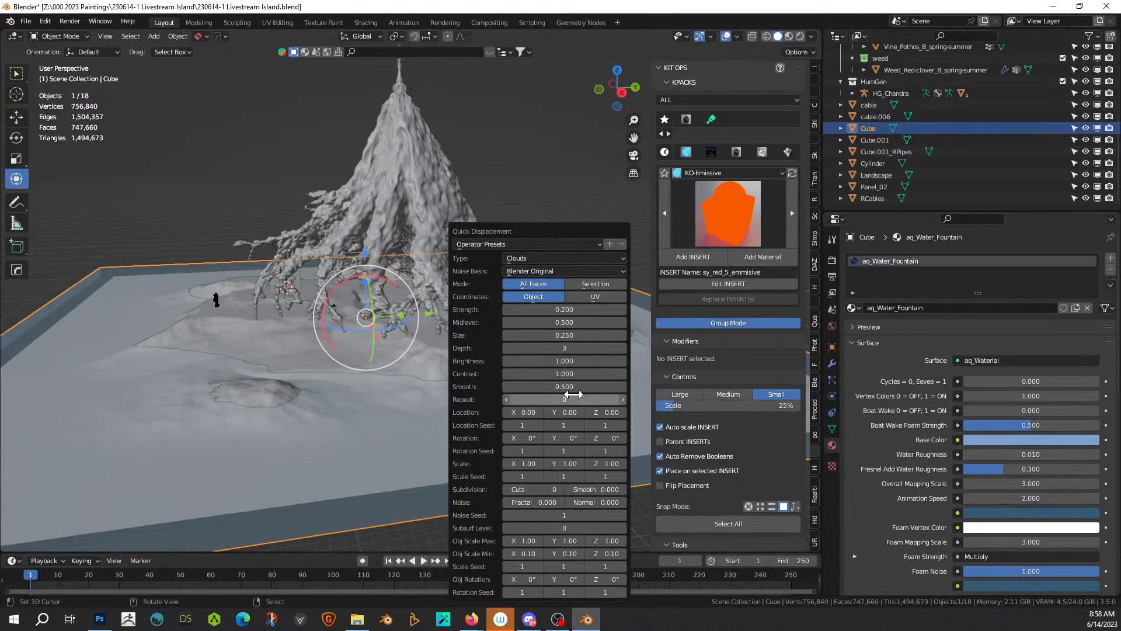
pyautogui.click(560, 489)
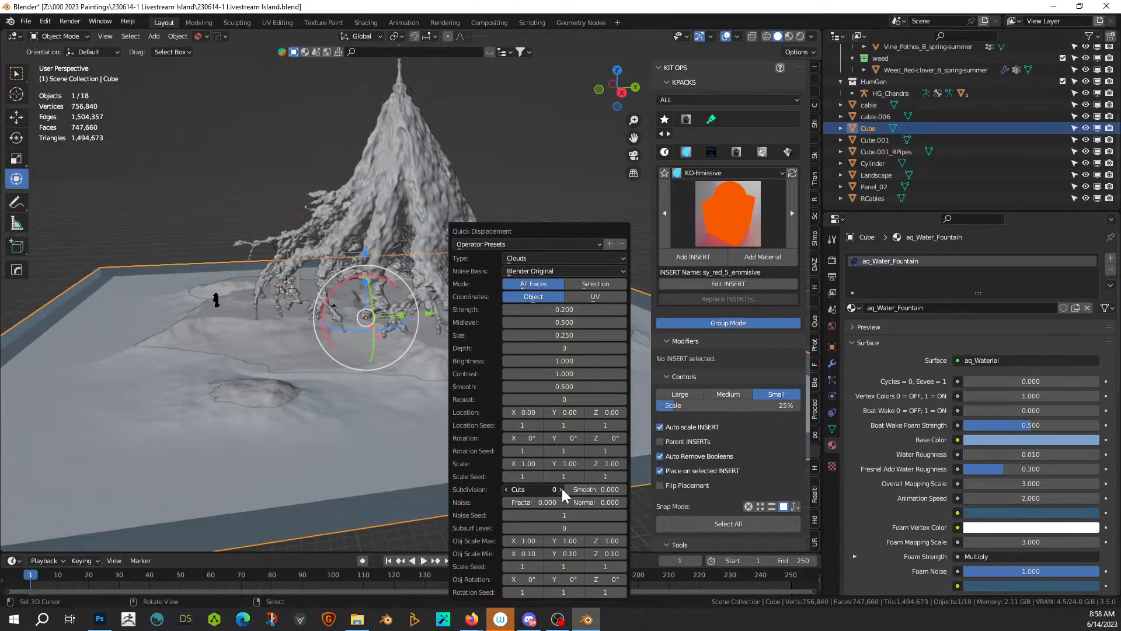
pyautogui.click(562, 489)
pyautogui.click(562, 490)
pyautogui.click(562, 489)
pyautogui.click(561, 489)
pyautogui.click(562, 490)
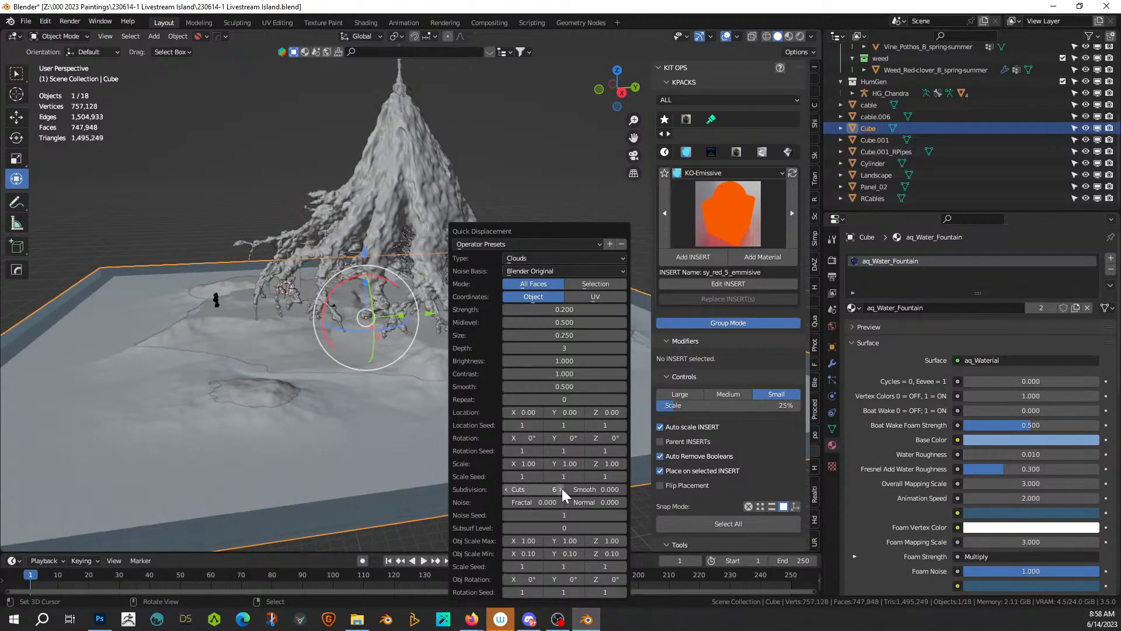
pyautogui.click(543, 490)
pyautogui.press('Return')
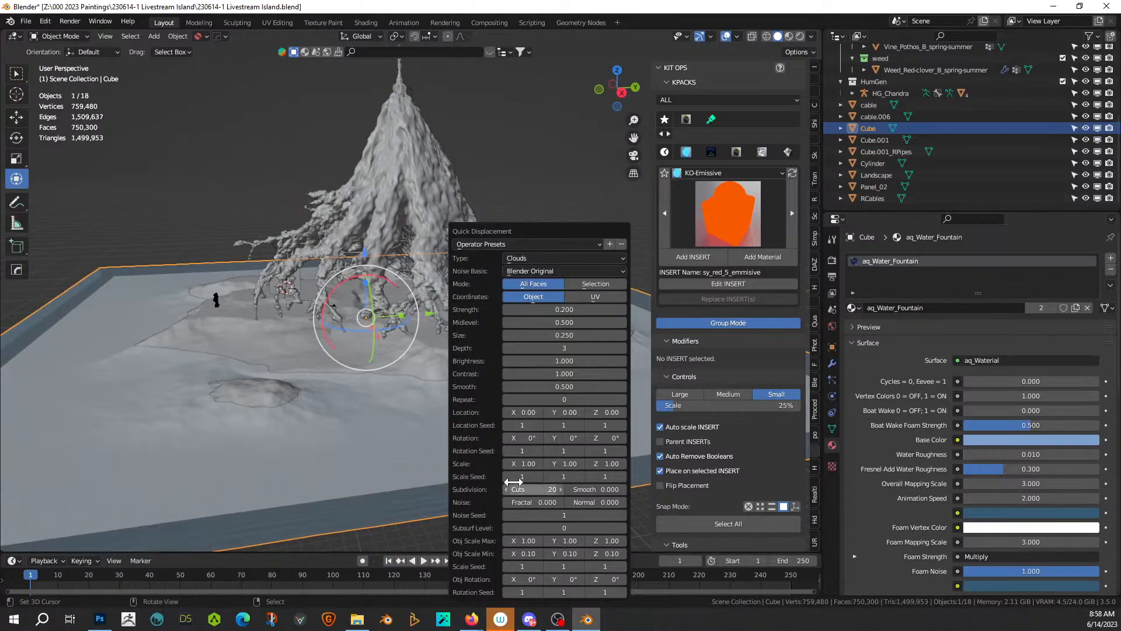
# Step: Set the water block's displacement strength to 0.75
pyautogui.scroll(2, 330, 366)
pyautogui.keyDown('shift'); pyautogui.moveTo(288, 383); pyautogui.dragTo(526, 331, button='middle'); pyautogui.keyUp('shift')
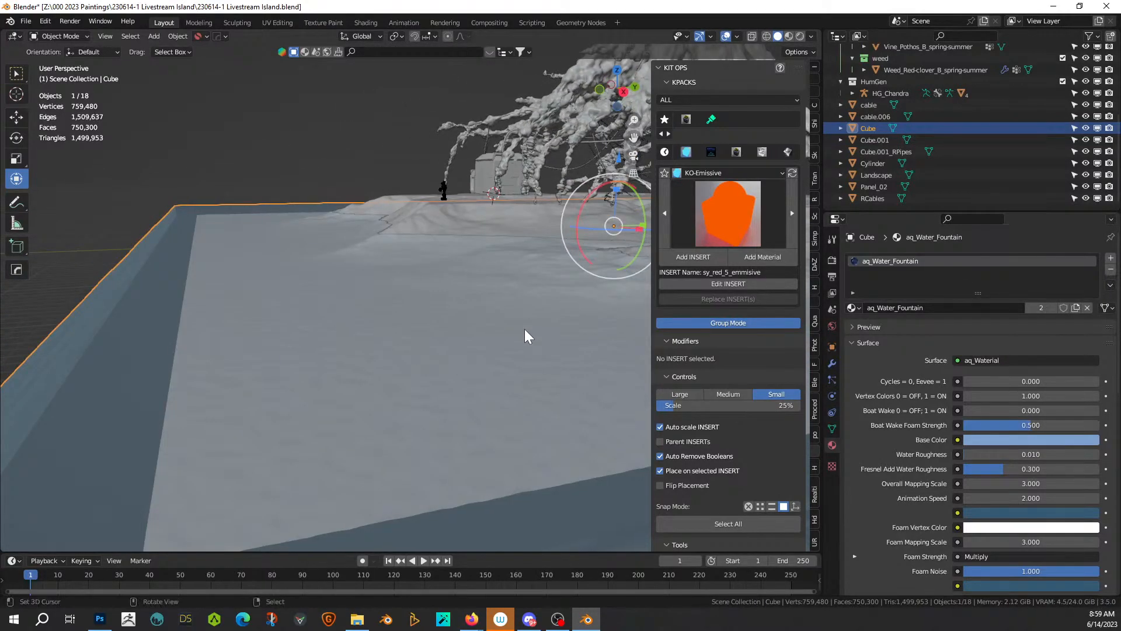
pyautogui.press('F9')
pyautogui.click(604, 310)
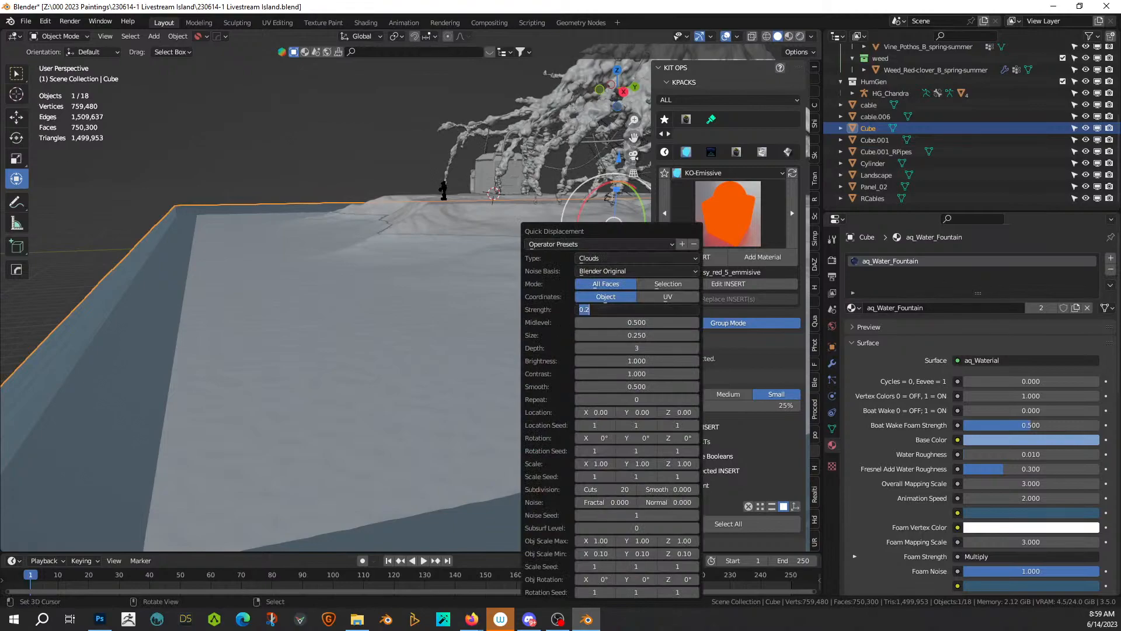
pyautogui.write('.75')
pyautogui.press('Return')
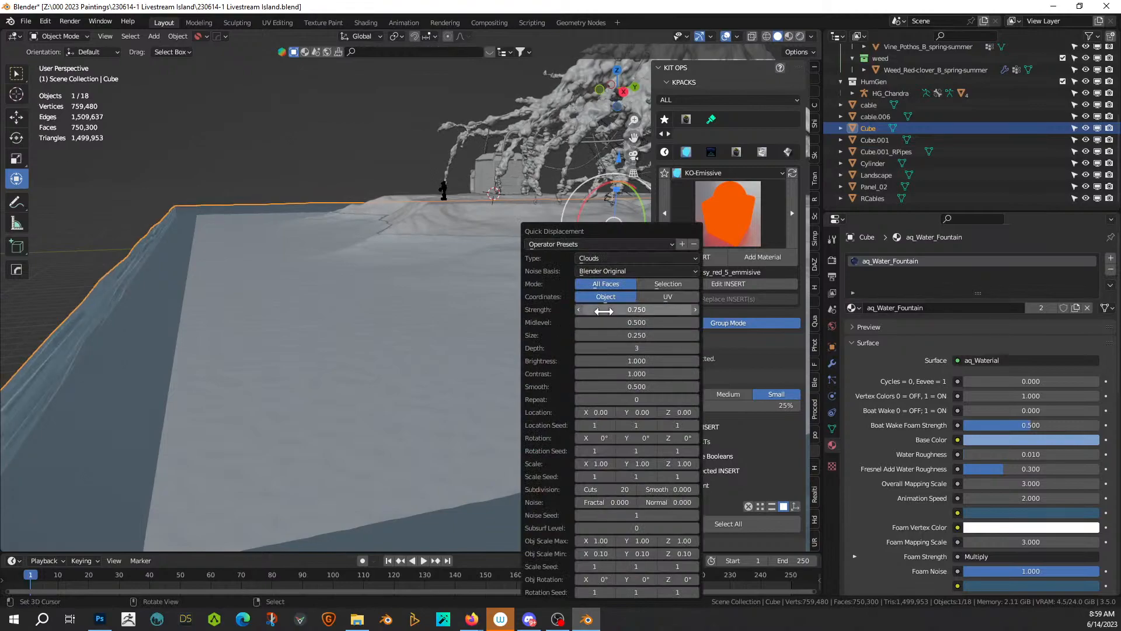
# Step: Raise the Quick Displacement strength on the water block to 2
pyautogui.moveTo(423, 276); pyautogui.dragTo(331, 277, button='middle')
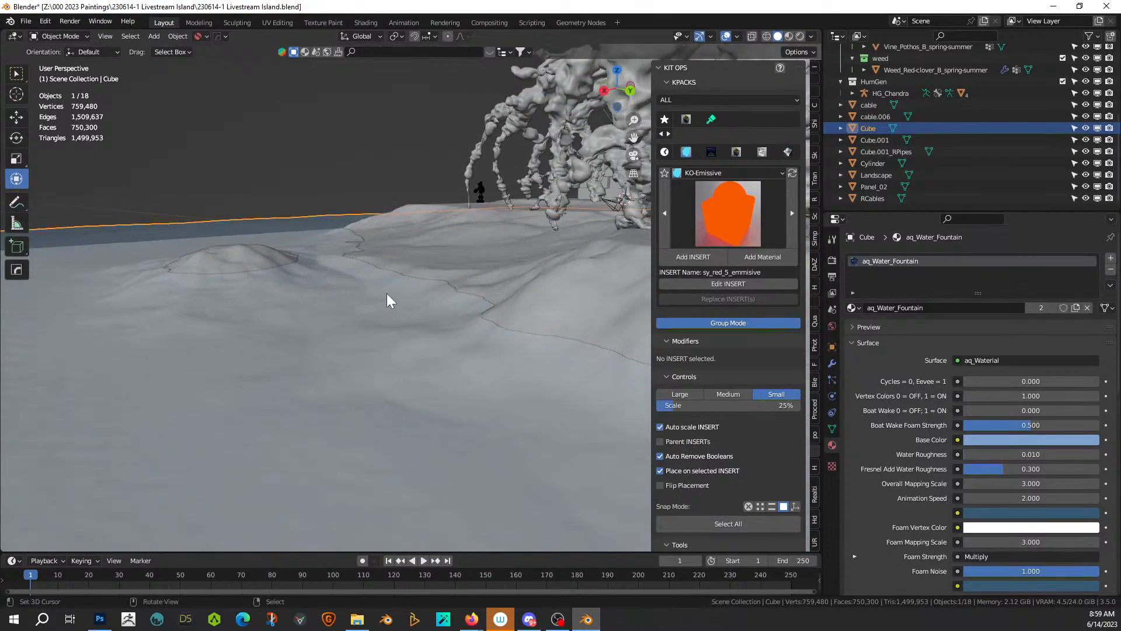
pyautogui.press('F9')
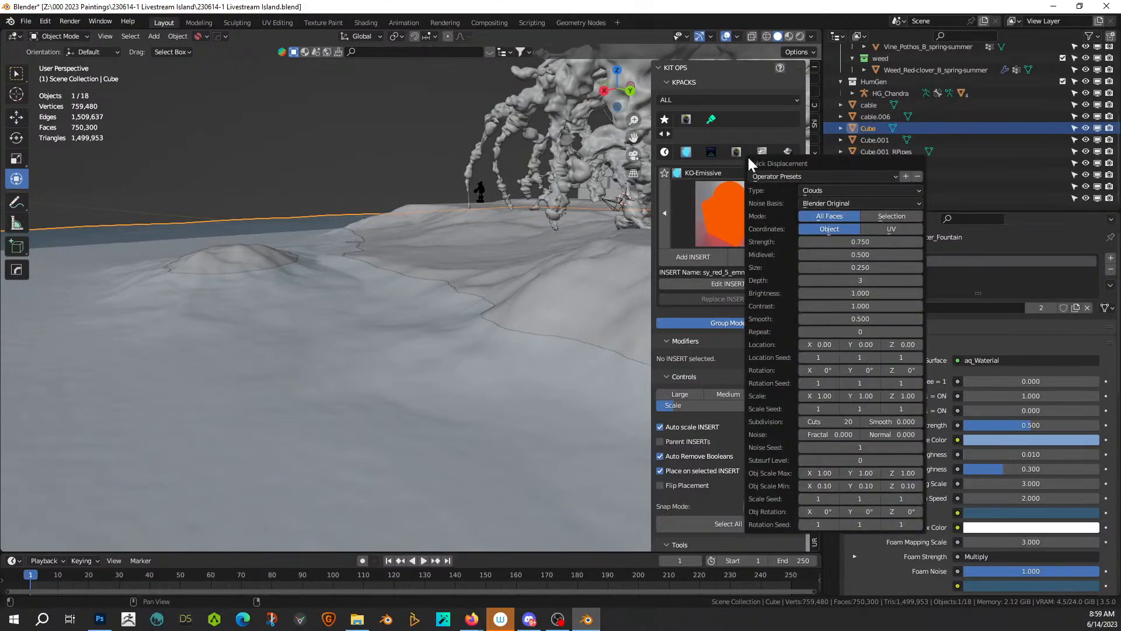
pyautogui.click(829, 241)
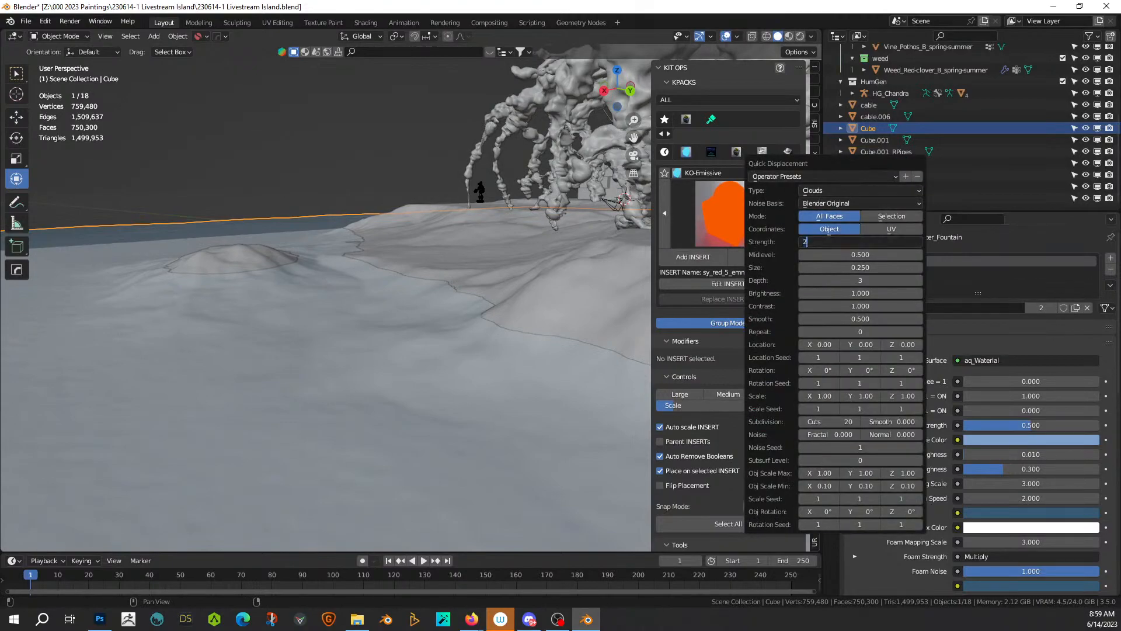
pyautogui.press('Return')
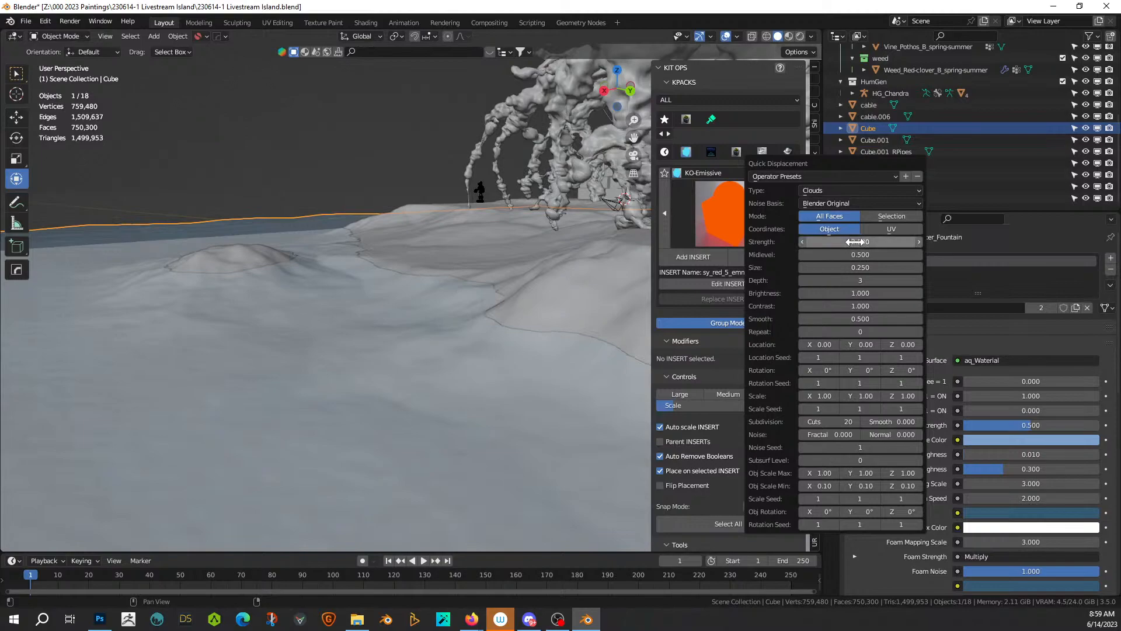
# Step: Change the displacement's noise basis to Voronoi F3
pyautogui.scroll(-5, 367, 317)
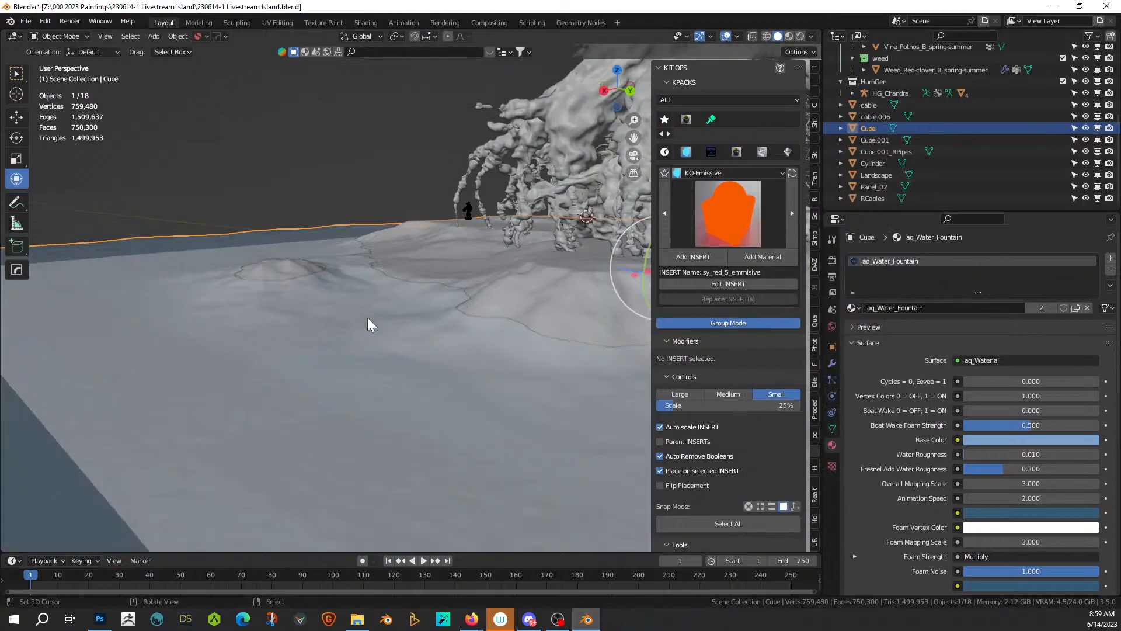
pyautogui.moveTo(373, 319); pyautogui.dragTo(458, 327, button='middle')
pyautogui.scroll(3, 467, 329)
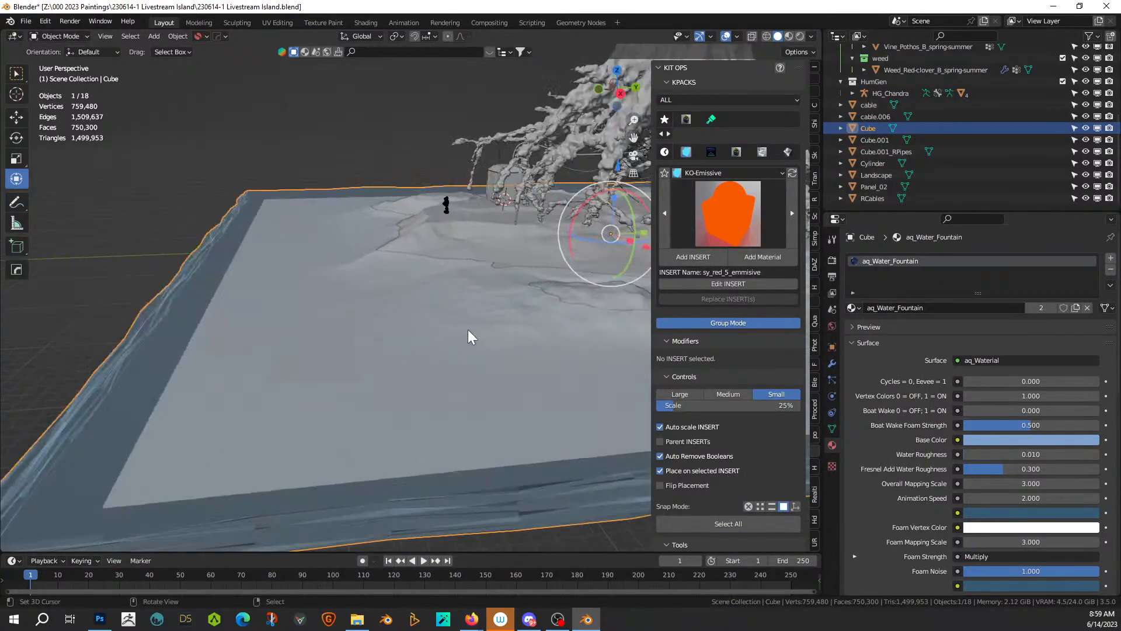
pyautogui.press('F9')
pyautogui.click(569, 272)
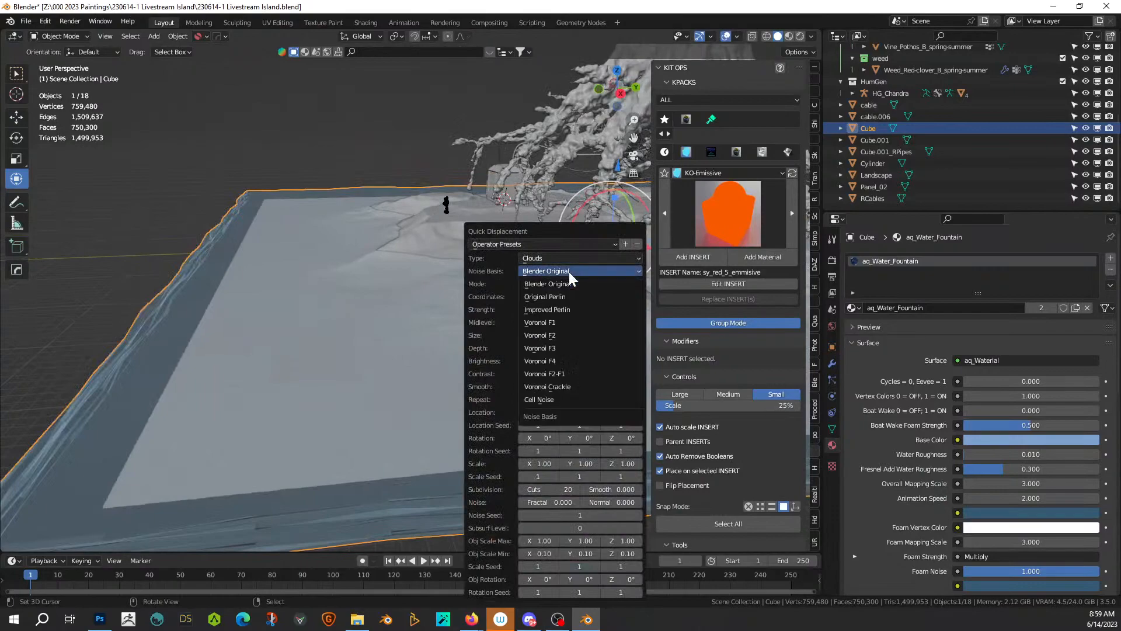
pyautogui.click(559, 351)
# Step: Set the solid viewport shading to colour by object
pyautogui.moveTo(310, 302); pyautogui.dragTo(646, 216, button='middle')
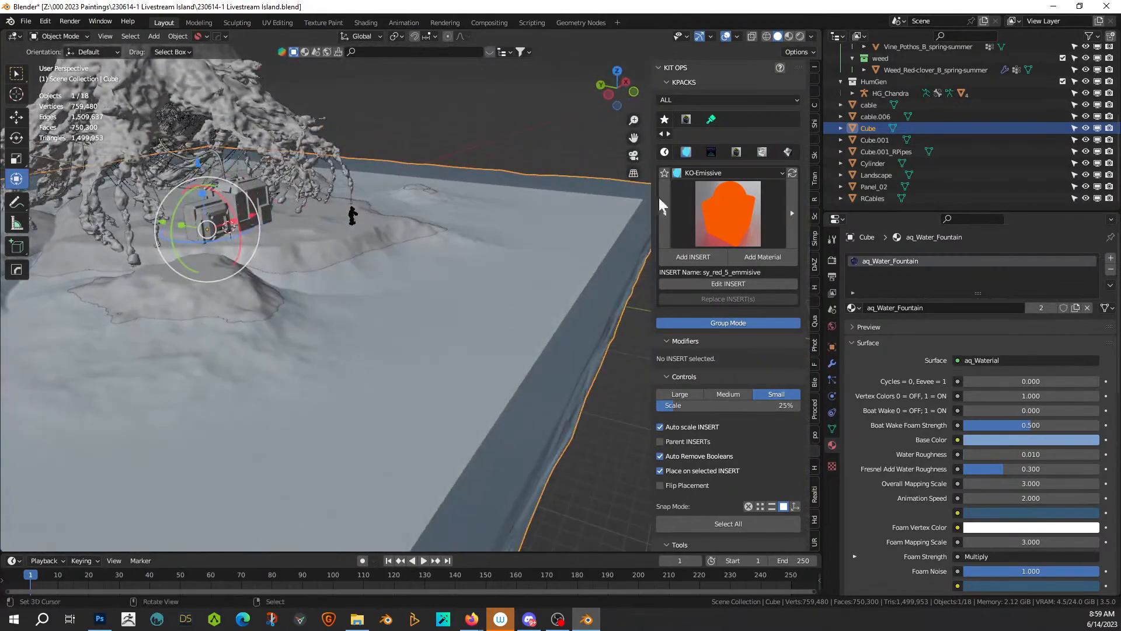
pyautogui.click(810, 36)
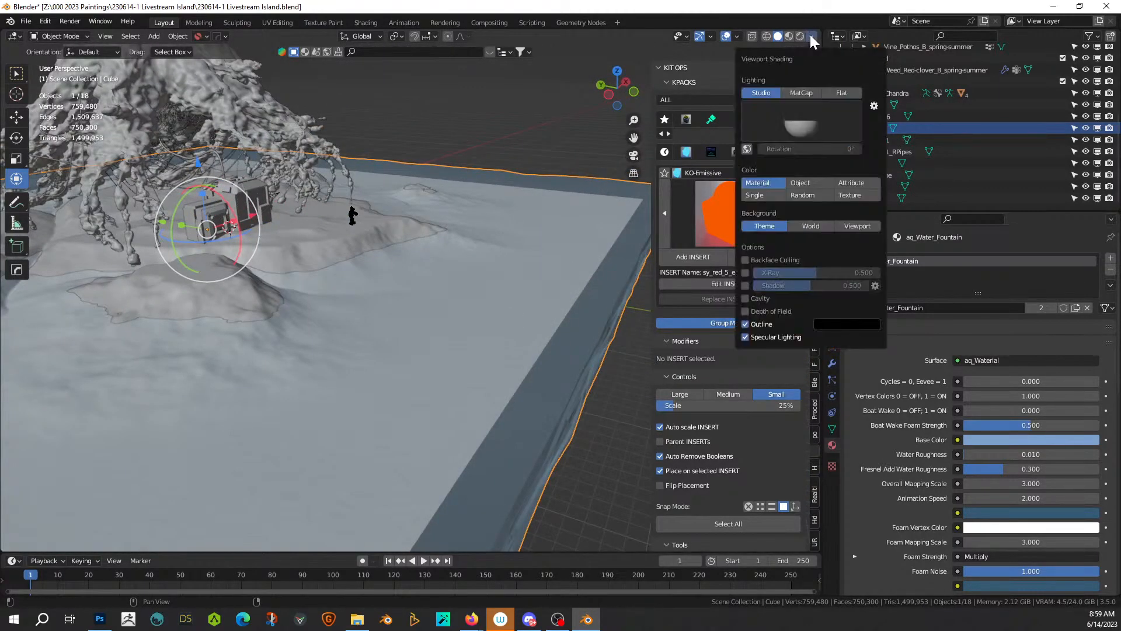
pyautogui.click(795, 184)
pyautogui.moveTo(613, 239)
pyautogui.mouseDown(button='middle')
pyautogui.moveTo(362, 300)
pyautogui.moveTo(270, 282)
pyautogui.moveTo(213, 407)
pyautogui.moveTo(205, 366)
pyautogui.moveTo(130, 368)
pyautogui.mouseUp(button='middle')
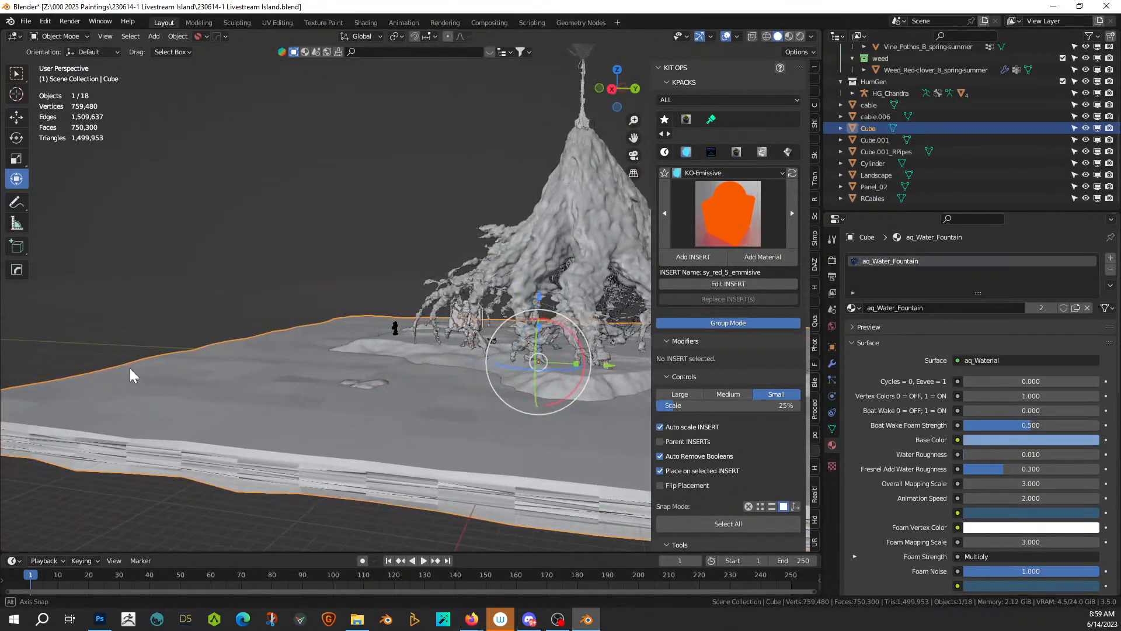
pyautogui.moveTo(197, 385); pyautogui.dragTo(343, 399, button='middle')
# Step: Check the Quick Displacement settings and examine the water block's subdivided faces in Edit Mode, selecting all of them before returning to Object Mode
pyautogui.press('F9')
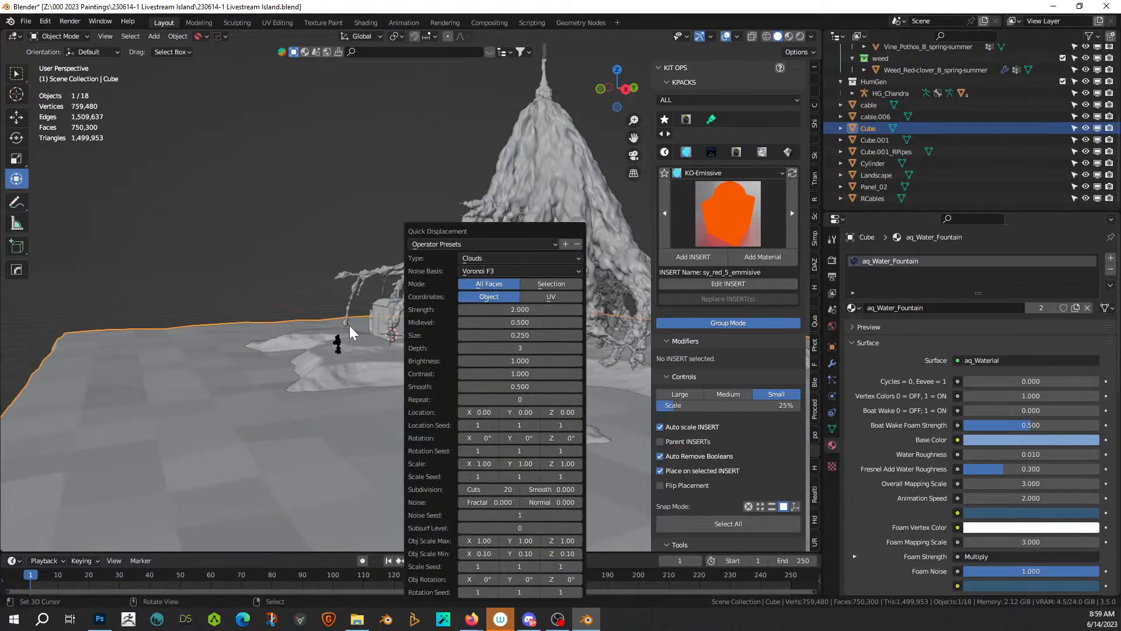
pyautogui.click(232, 243)
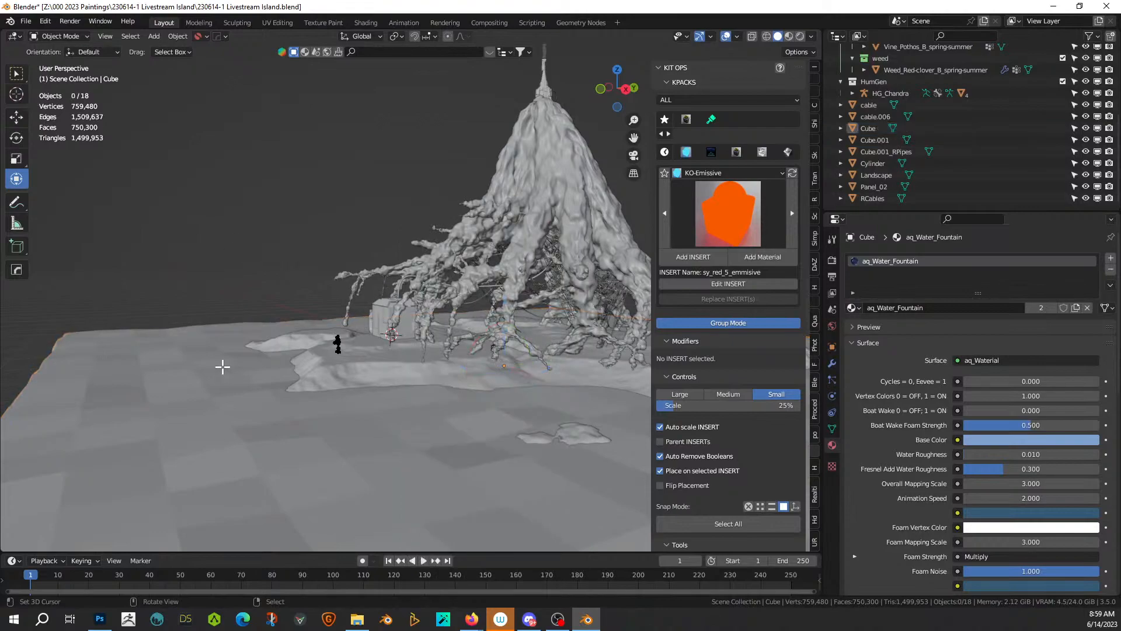
pyautogui.press('Tab')
pyautogui.click(257, 417)
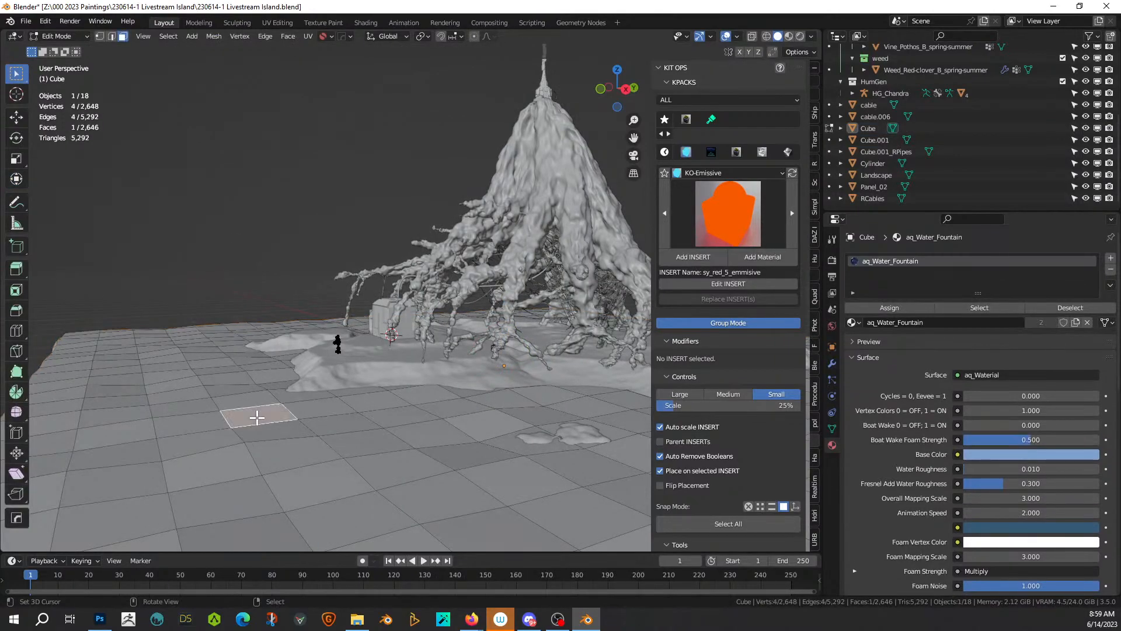
pyautogui.press('KP_7')
pyautogui.press('a')
pyautogui.press('Tab')
# Step: Run Random Flow's Quick Displacement for the water block and raise its subdivision cuts
pyautogui.scroll(3, 384, 297)
pyautogui.moveTo(402, 297); pyautogui.dragTo(339, 204, button='middle')
pyautogui.scroll(2, 378, 368)
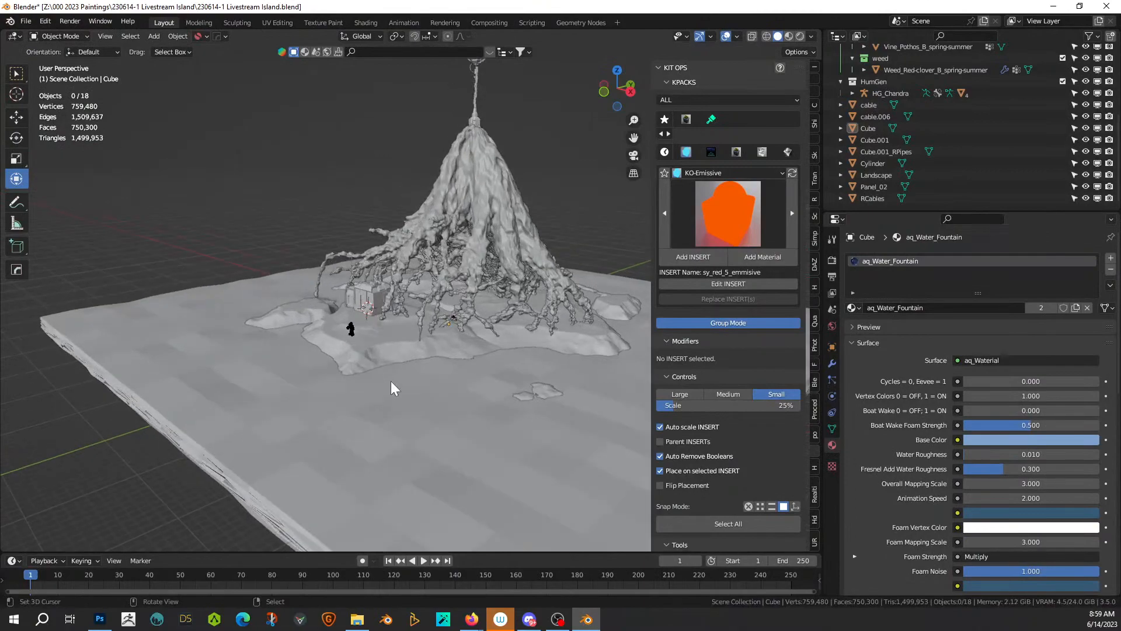
pyautogui.hotkey('shift', 'alt', 'f')
pyautogui.moveTo(447, 401)
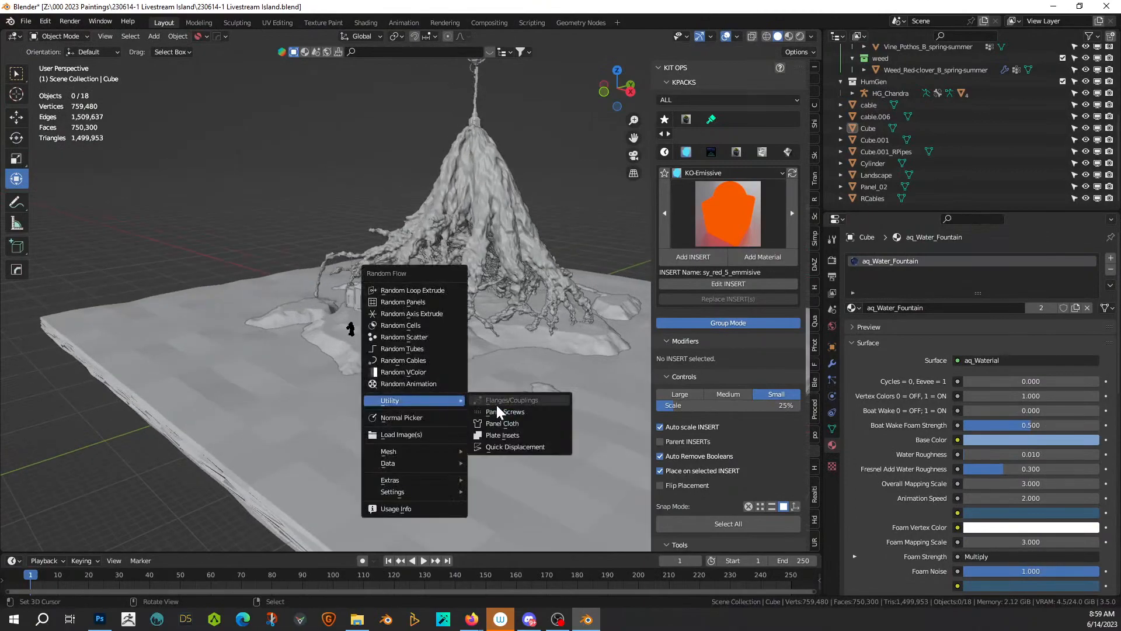
pyautogui.click(517, 442)
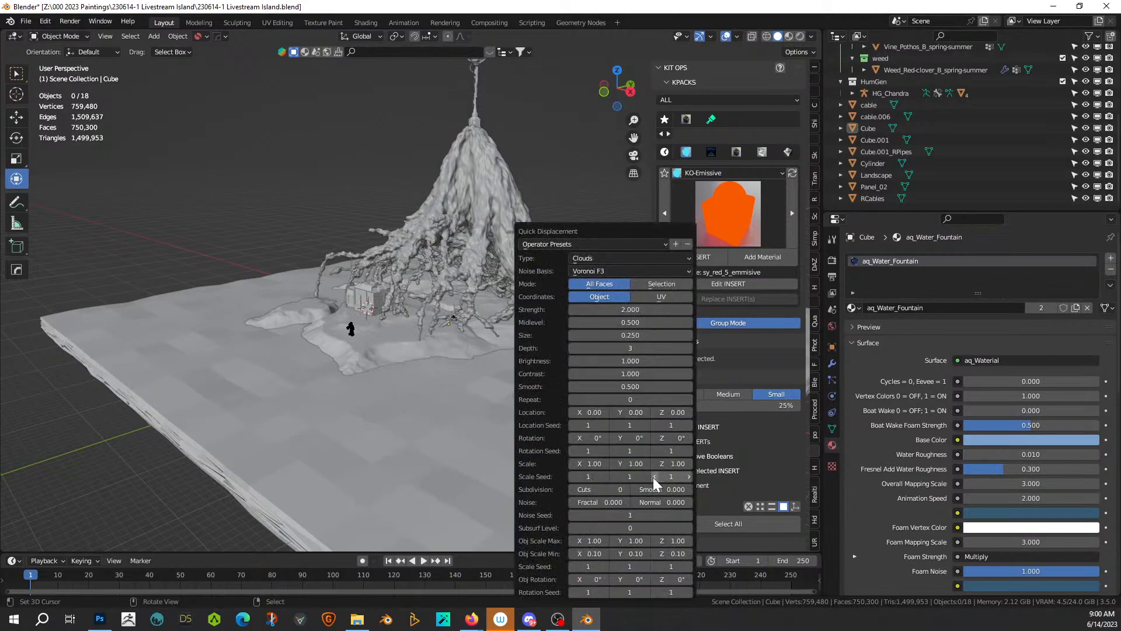
pyautogui.click(628, 489)
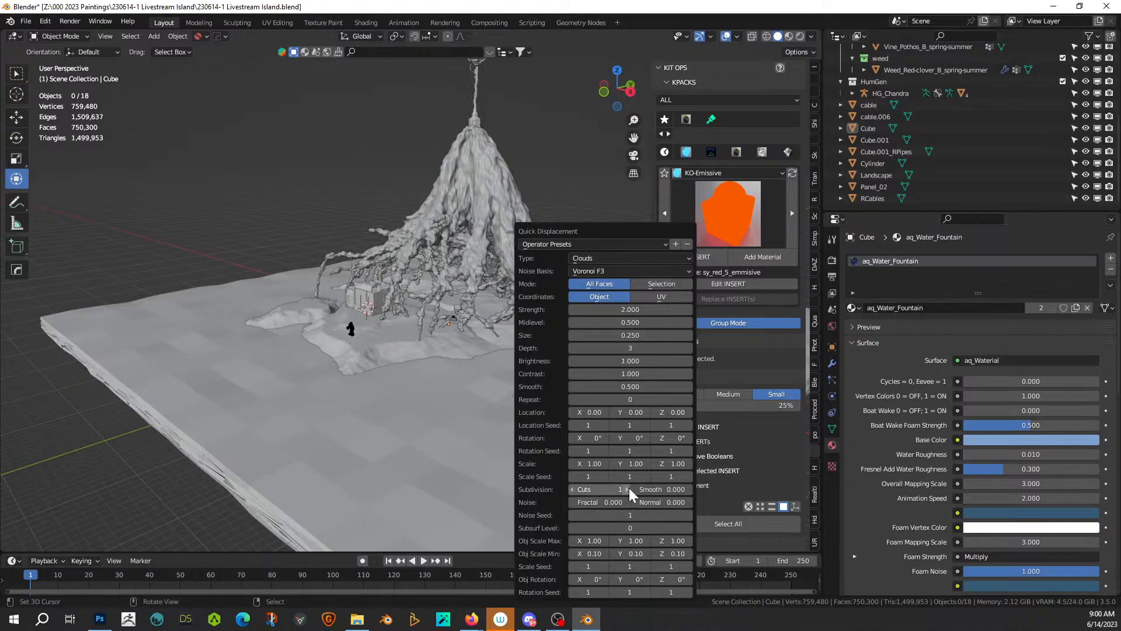
pyautogui.click(628, 490)
# Step: Set the Quick Displacement size to 0.1 and check the water block's mesh in Edit Mode
pyautogui.click(637, 335)
pyautogui.write('1')
pyautogui.press('Return')
pyautogui.scroll(3, 260, 415)
pyautogui.moveTo(259, 415); pyautogui.dragTo(263, 385, button='middle')
pyautogui.press('Tab')
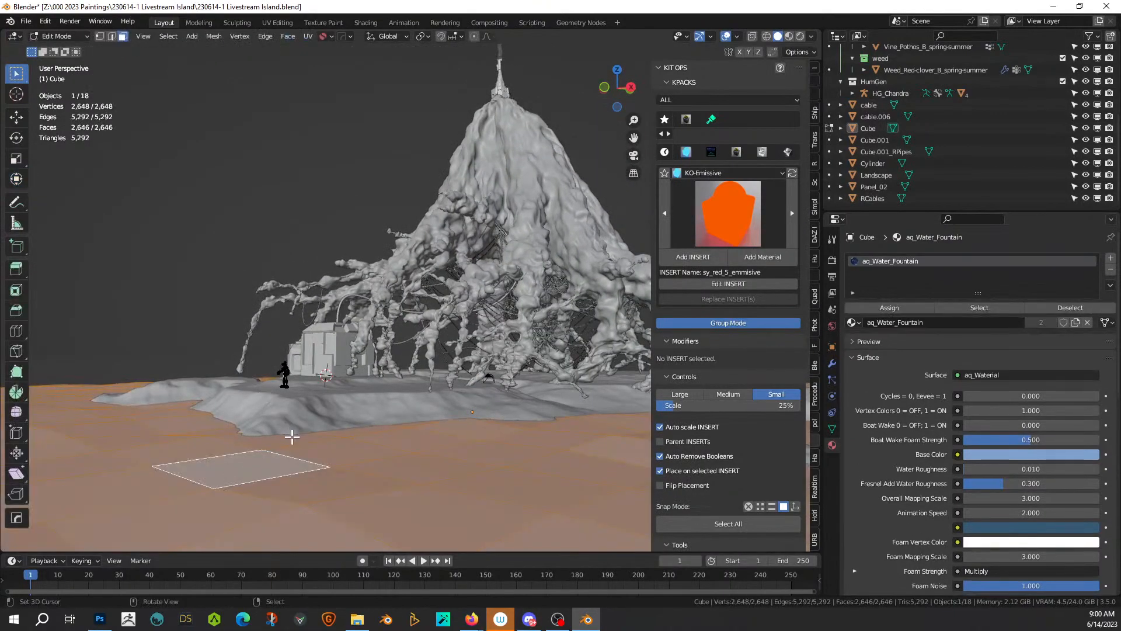
pyautogui.press('Tab')
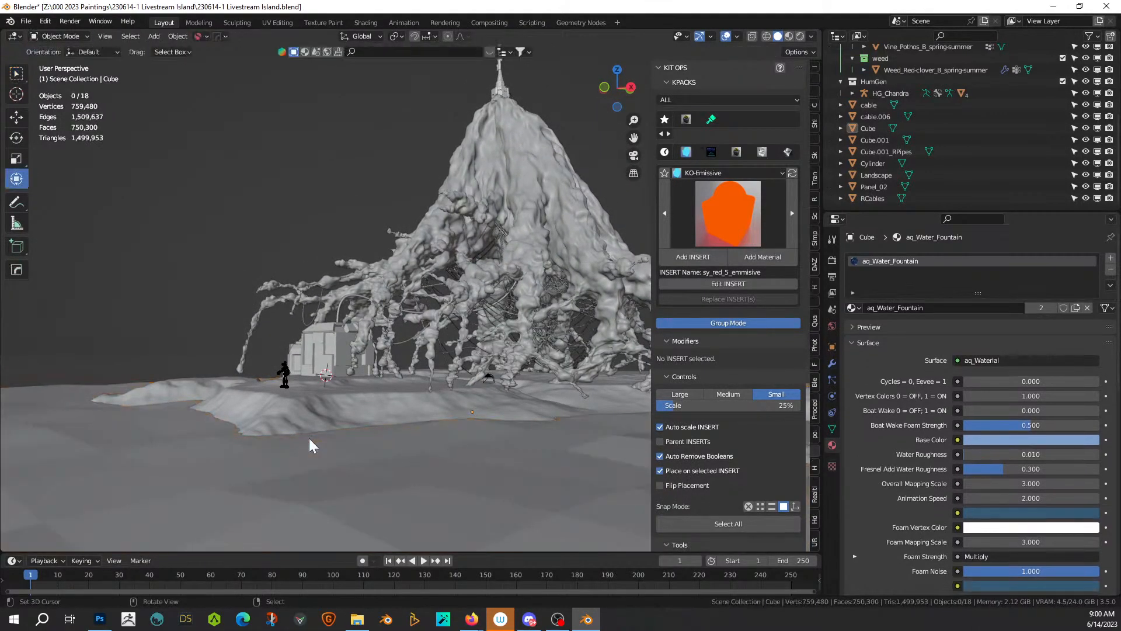
# Step: Try to subdivide the water block by running Quick Displacement again with more cuts
pyautogui.hotkey('alt', 'q')
pyautogui.moveTo(309, 438)
pyautogui.click(392, 483)
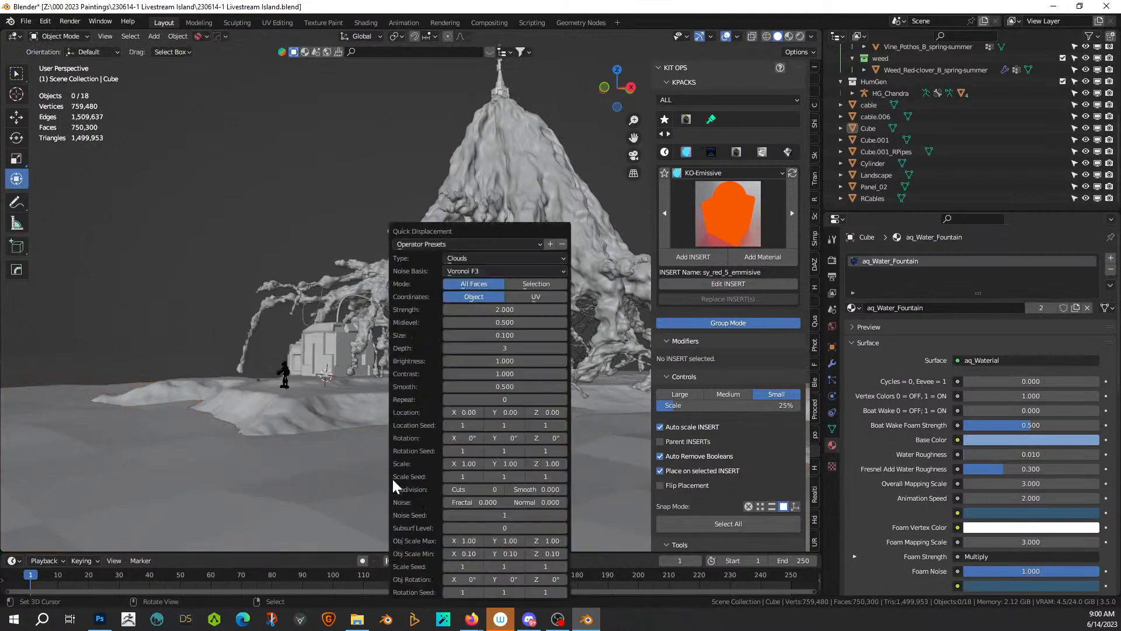
pyautogui.click(501, 488)
pyautogui.click(134, 395)
pyautogui.press('Tab')
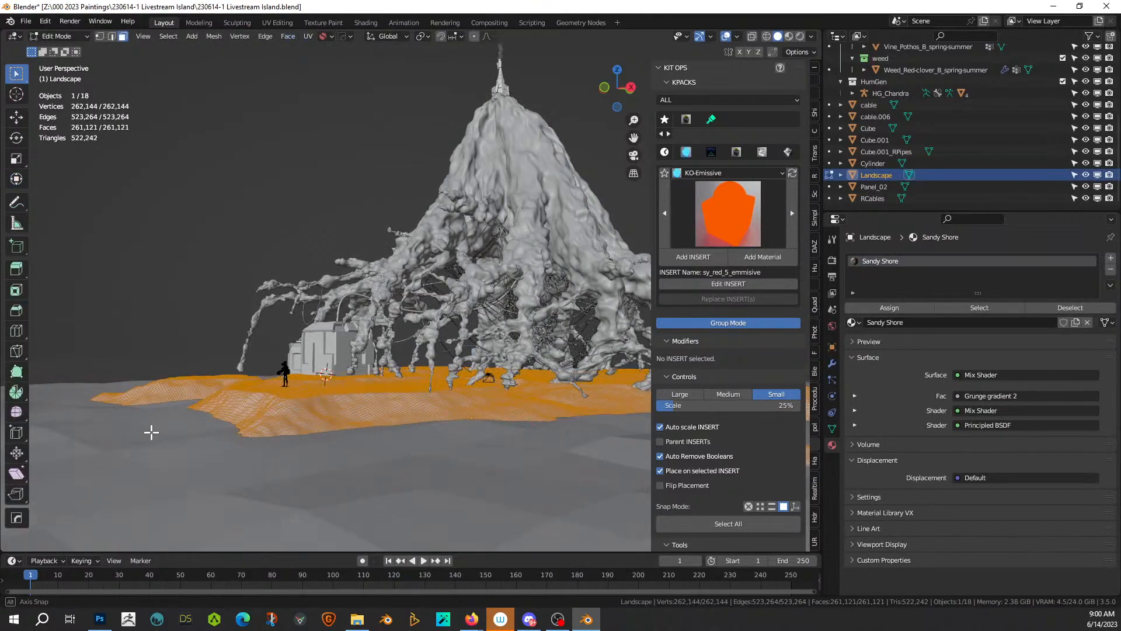
pyautogui.press('Tab')
# Step: Select the water block and, in Edit Mode from the top view, box-select all of its upper surface faces
pyautogui.click(118, 436)
pyautogui.press('Tab')
pyautogui.scroll(-5, 195, 430)
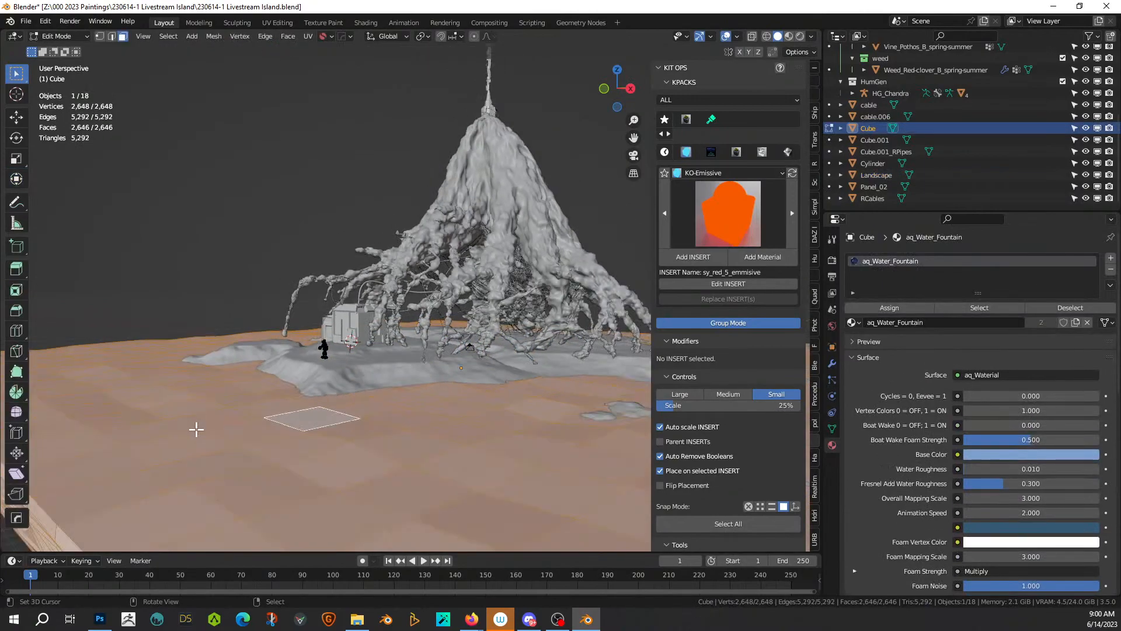
pyautogui.press('KP_7')
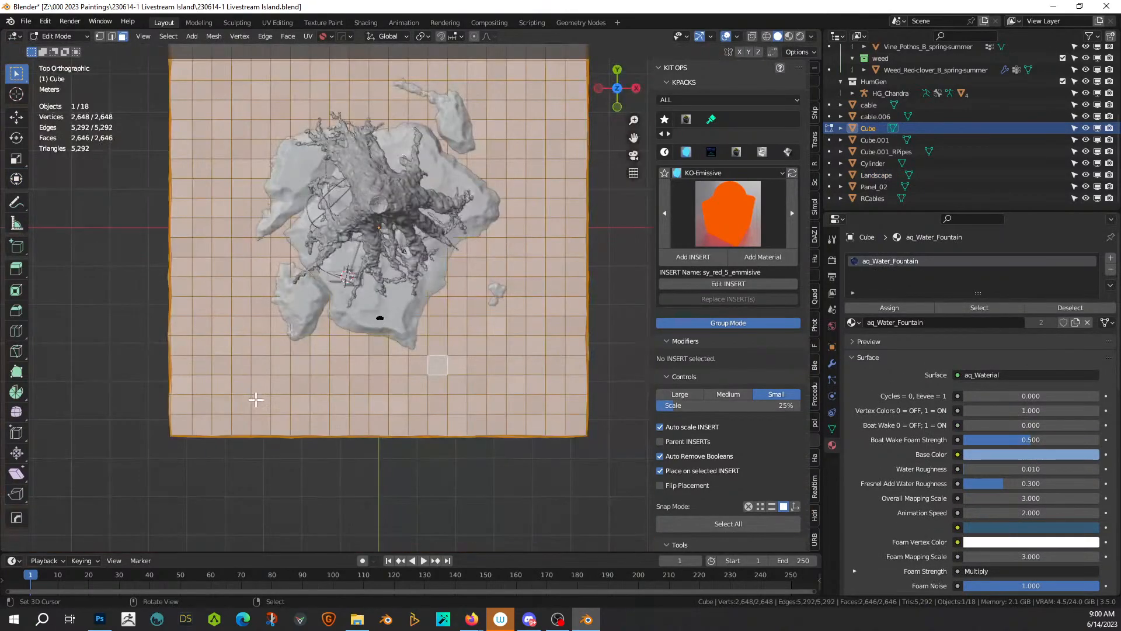
pyautogui.click(593, 308)
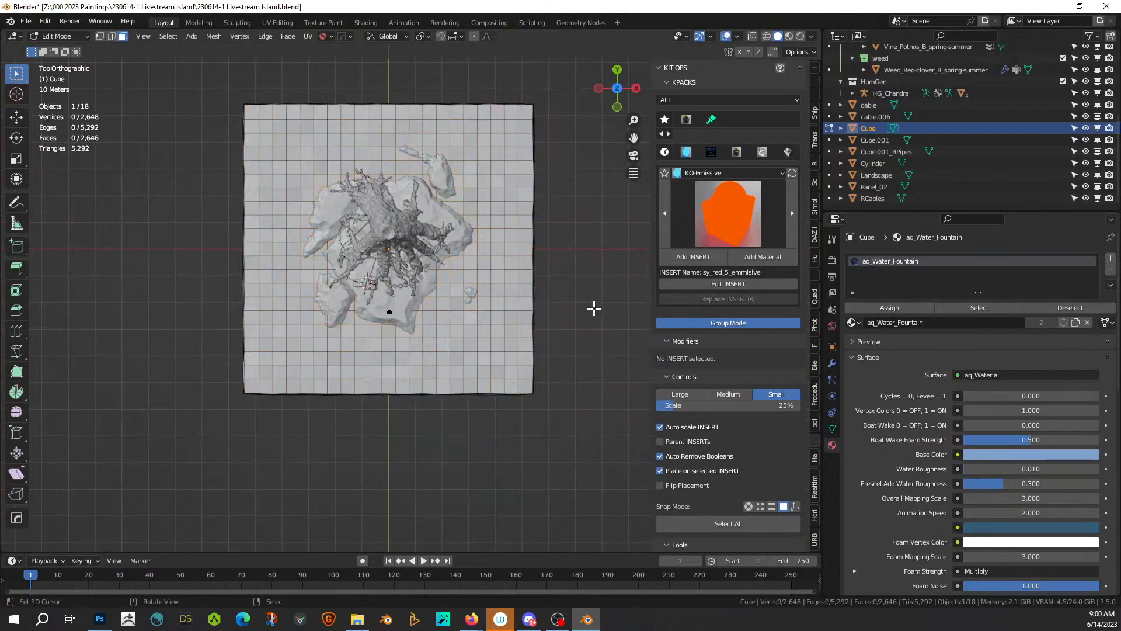
pyautogui.press('b')
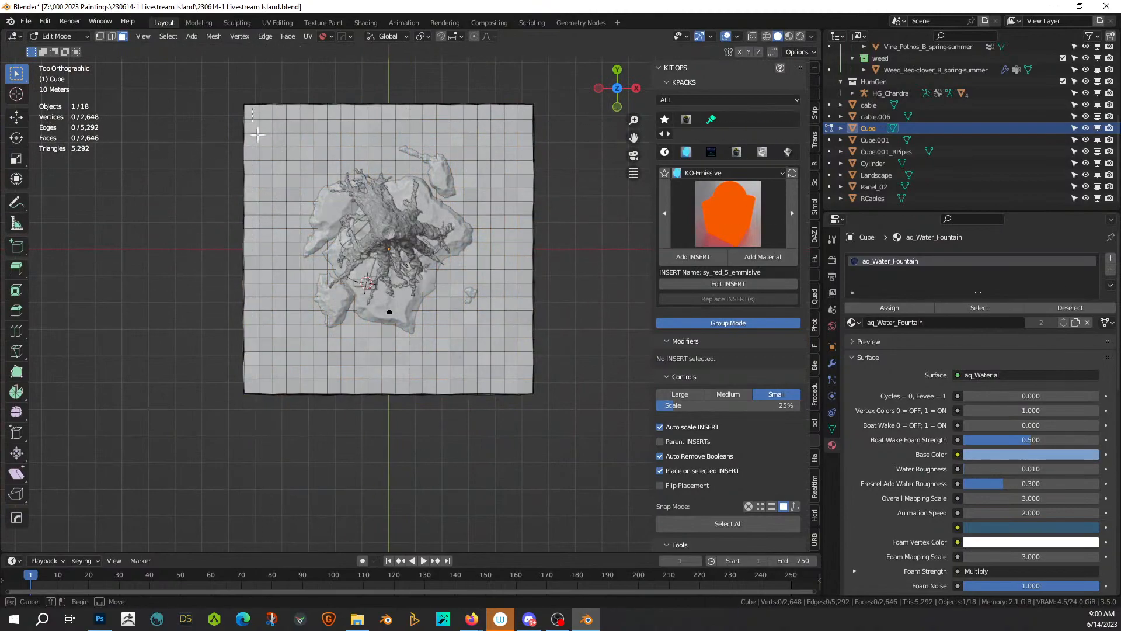
pyautogui.moveTo(476, 355); pyautogui.dragTo(525, 383)
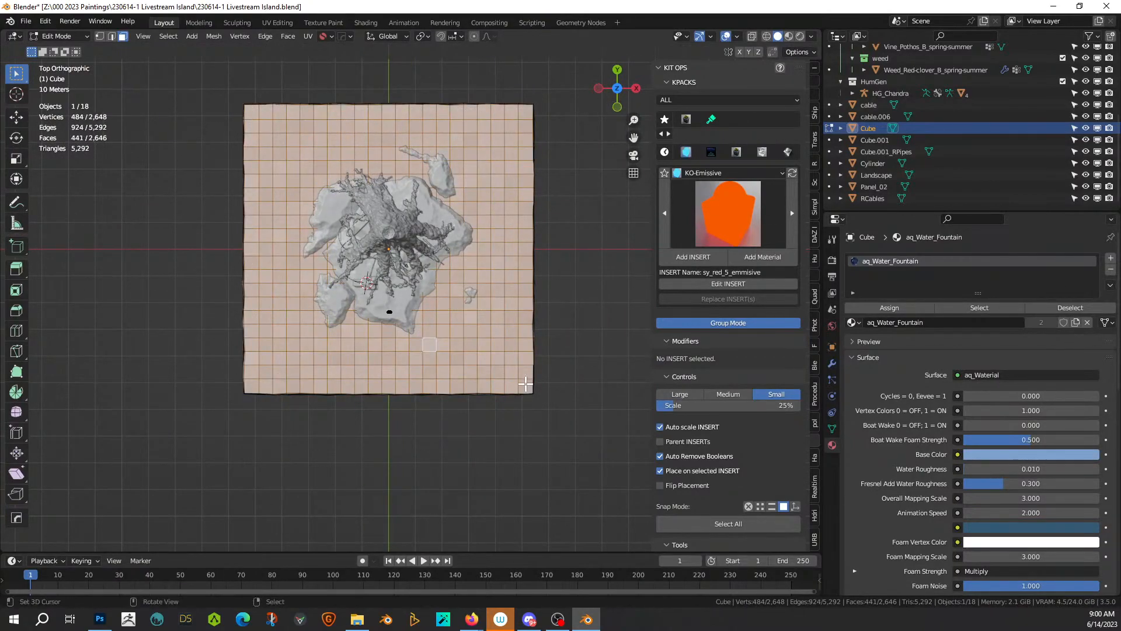
pyautogui.click(500, 408)
pyautogui.hotkey('ctrl', 'z')
# Step: Apply Quick Displacement to the selected water block with 2 subdivision cuts
pyautogui.moveTo(498, 405); pyautogui.dragTo(464, 334, button='middle')
pyautogui.scroll(3, 464, 334)
pyautogui.press('Tab')
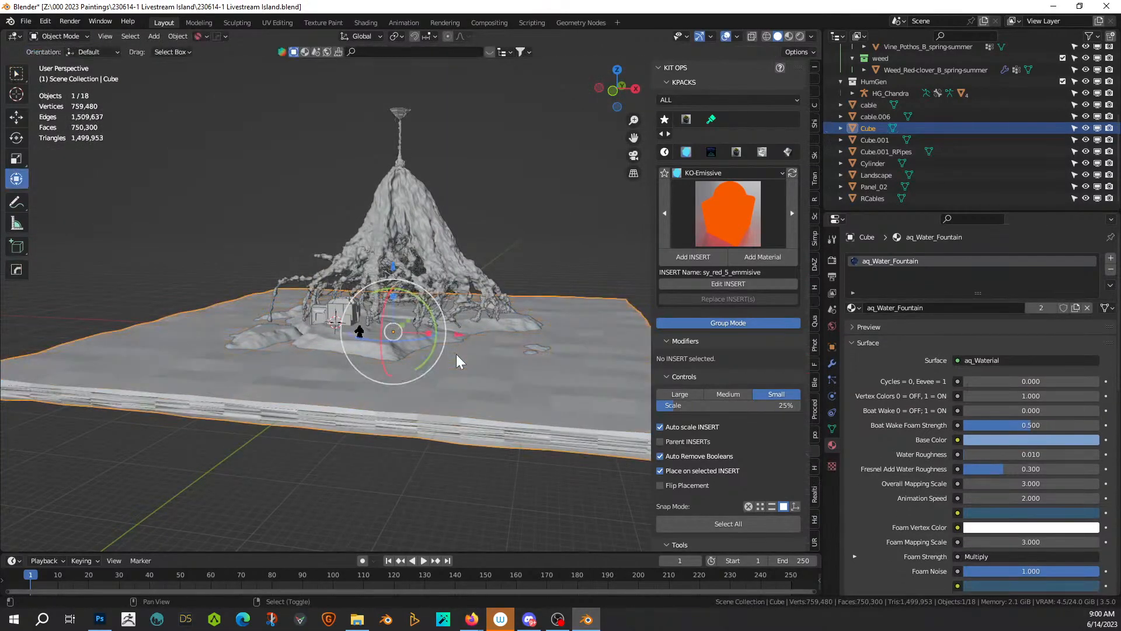
pyautogui.hotkey('shift', 'v')
pyautogui.moveTo(457, 354)
pyautogui.click(517, 399)
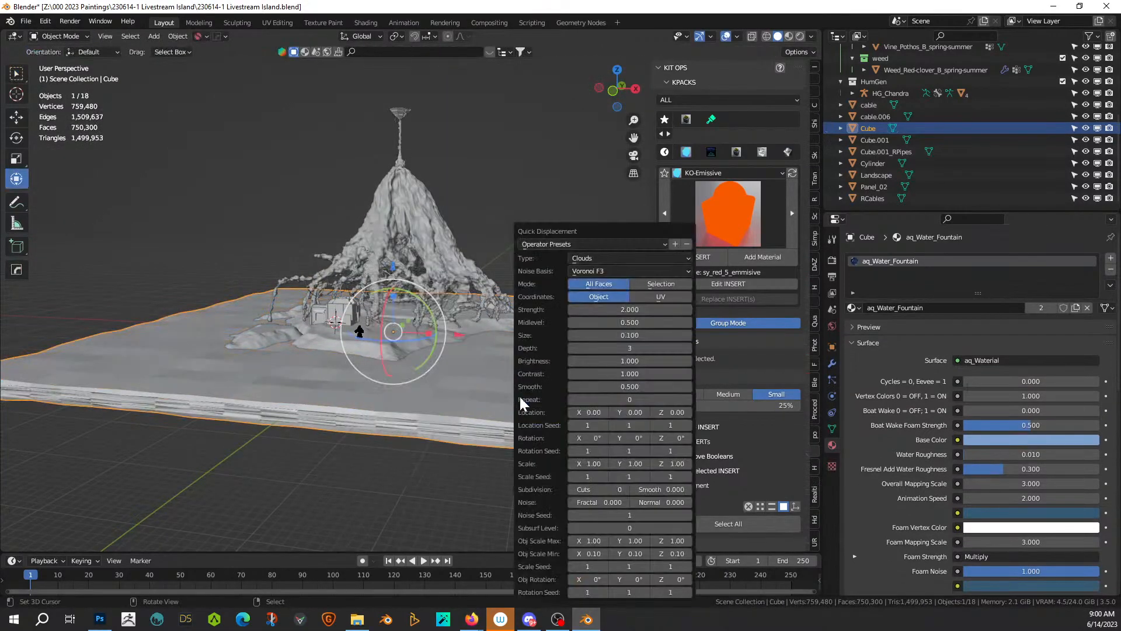
pyautogui.click(624, 488)
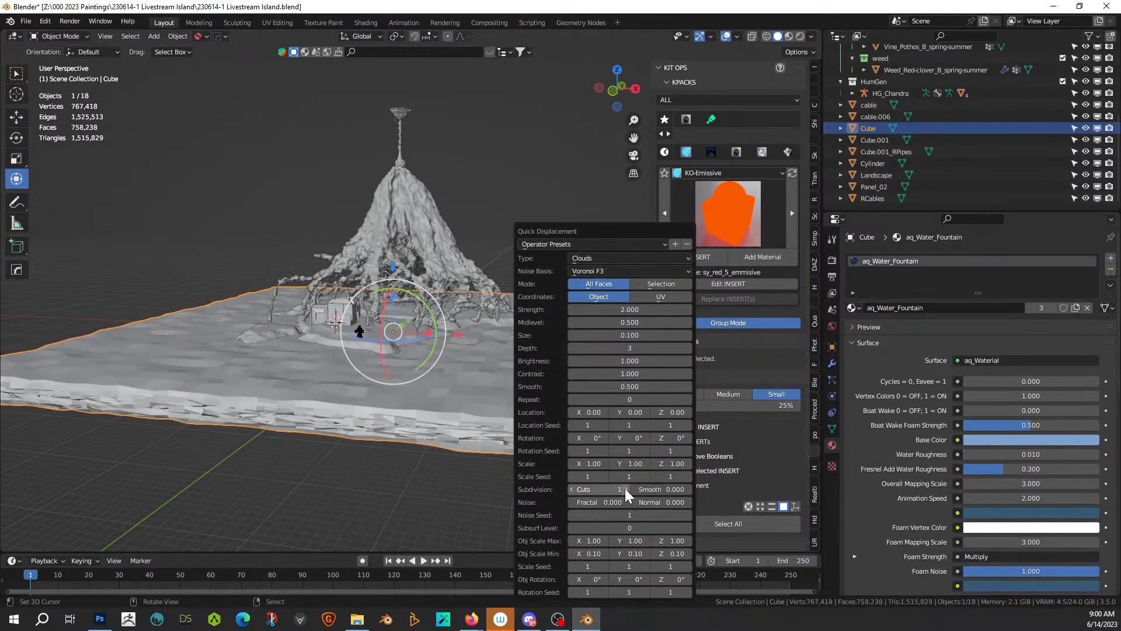
pyautogui.click(624, 488)
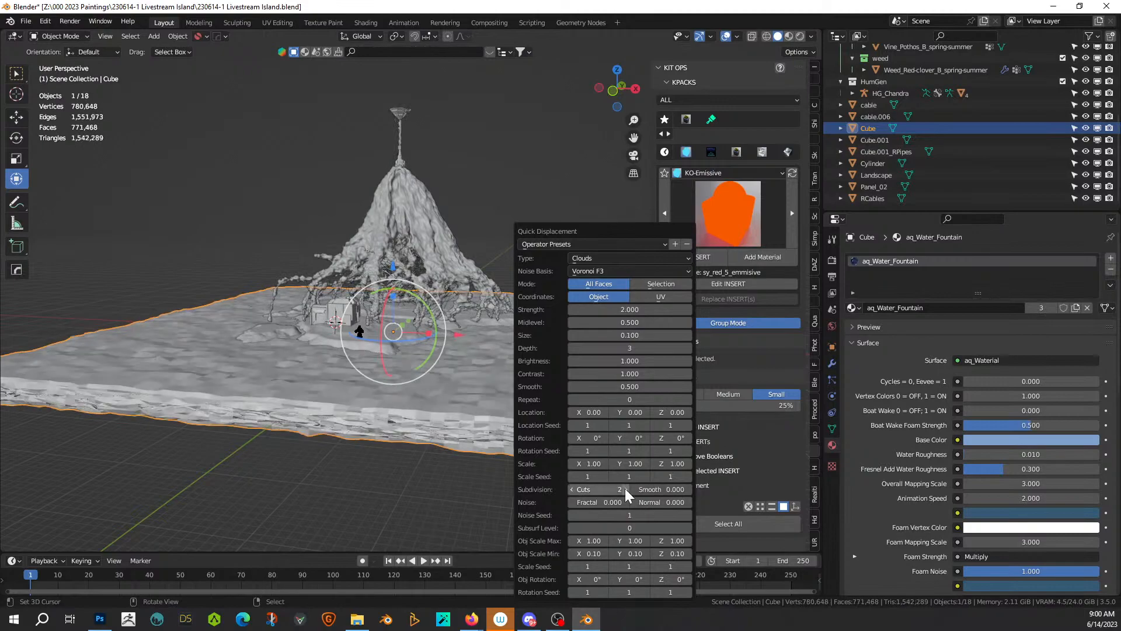
# Step: Set the water block's displacement strength to 1
pyautogui.click(629, 310)
pyautogui.write('1')
pyautogui.press('Return')
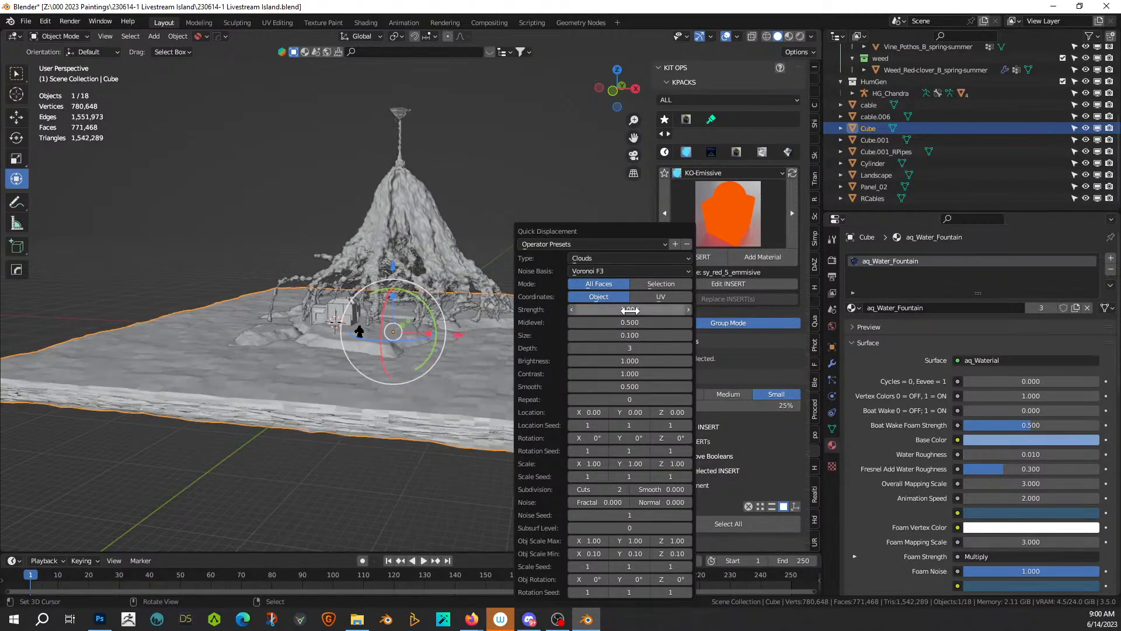
pyautogui.moveTo(280, 351); pyautogui.dragTo(370, 455, button='middle')
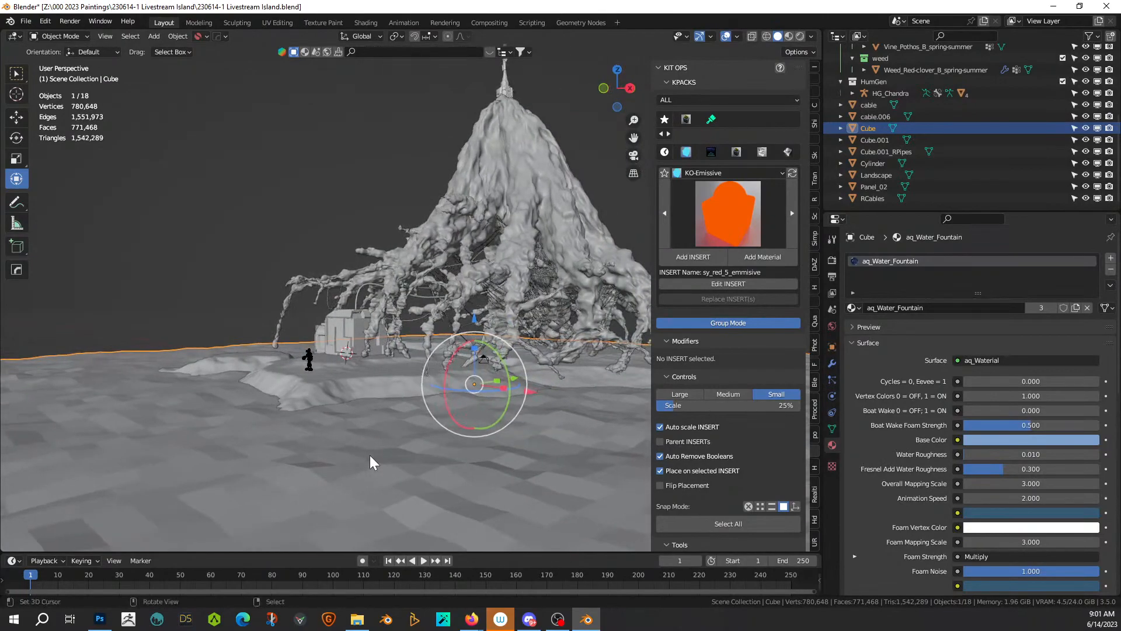
# Step: Clear the water block's partial face selection in Edit Mode and box-select its whole upper surface from the top view
pyautogui.press('Tab')
pyautogui.press('KP_Decimal')
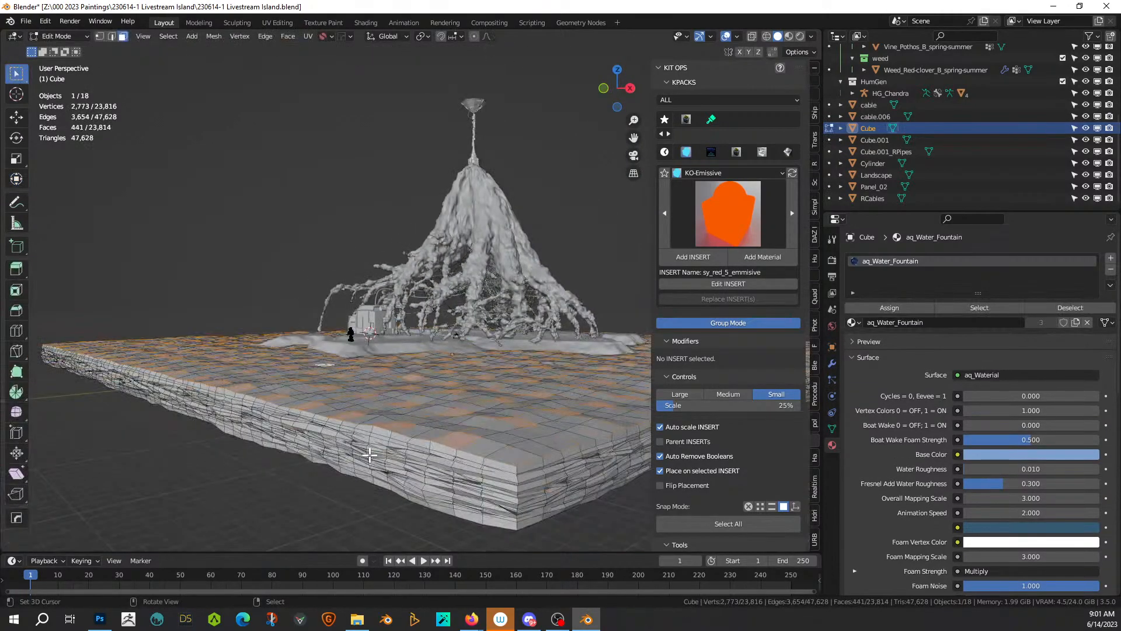
pyautogui.press('KP_7')
pyautogui.scroll(-2, 325, 362)
pyautogui.press('b')
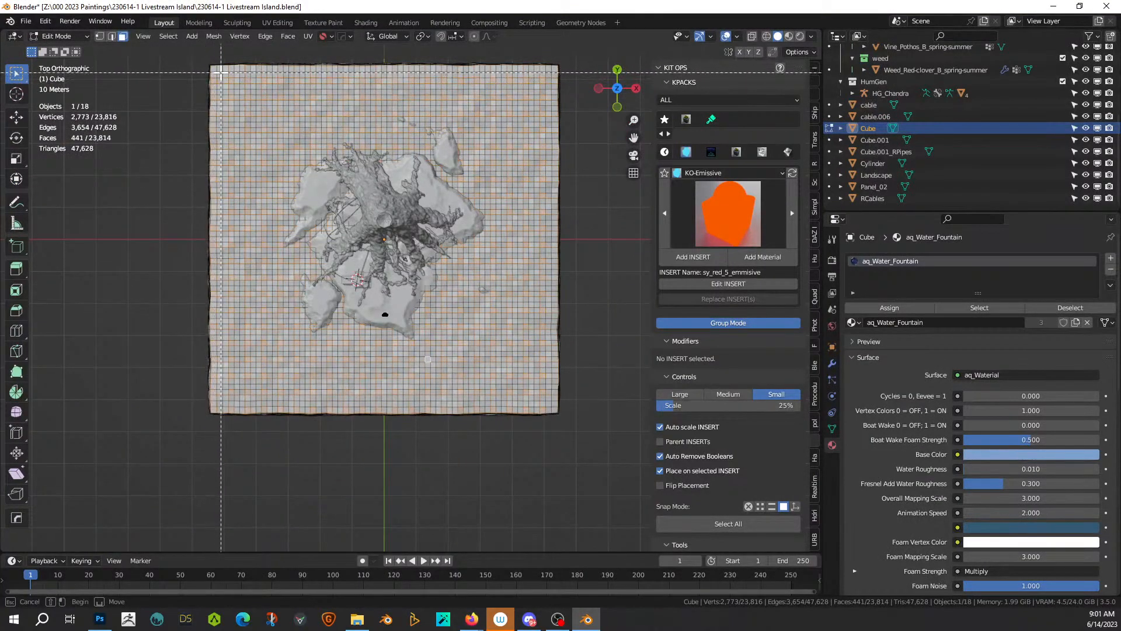
pyautogui.press('Escape')
pyautogui.hotkey('alt', 'a')
pyautogui.press('b')
pyautogui.moveTo(212, 74); pyautogui.dragTo(555, 410)
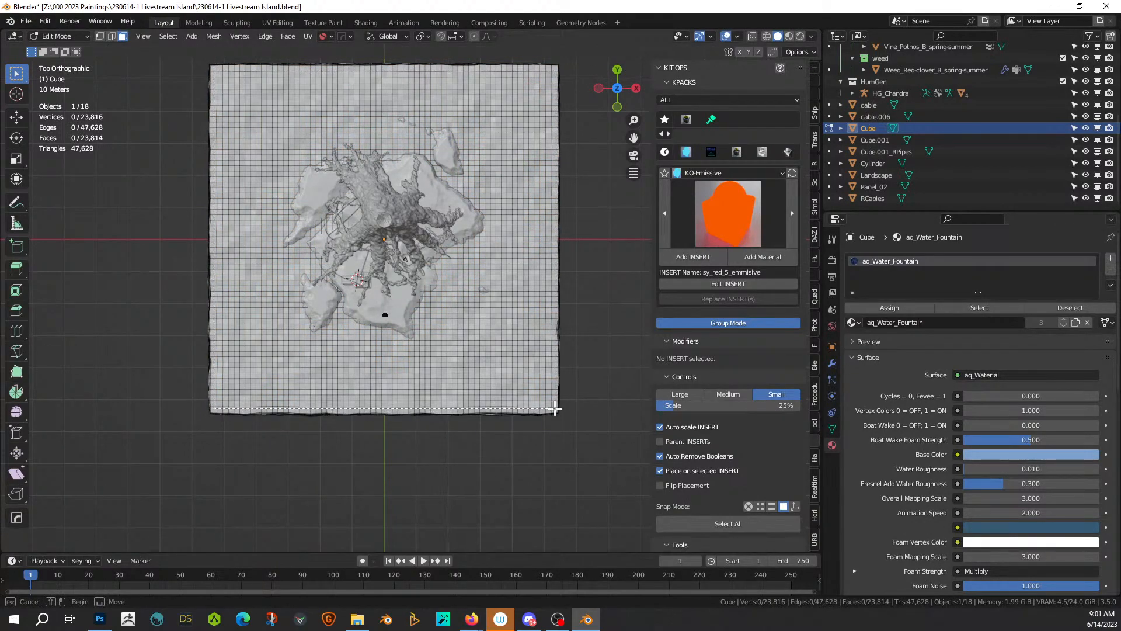
# Step: Return to Object Mode and run another Quick Displacement on the water block with 1 subdivision cut
pyautogui.press('Tab')
pyautogui.moveTo(537, 411); pyautogui.dragTo(412, 433, button='middle')
pyautogui.scroll(3, 416, 398)
pyautogui.hotkey('shift', 'q')
pyautogui.moveTo(416, 399)
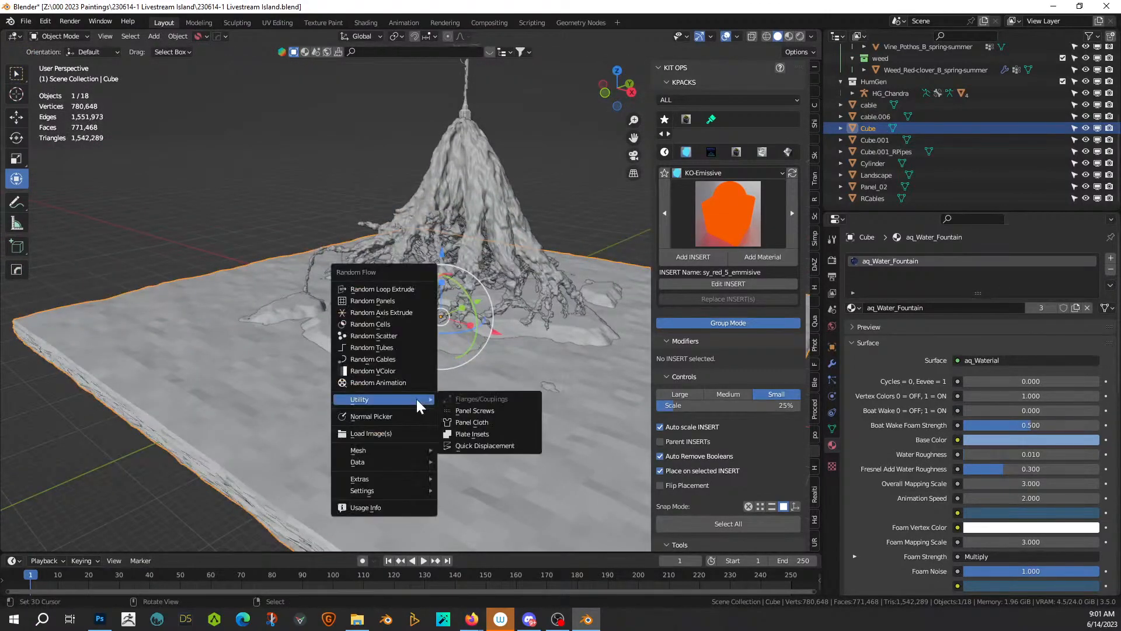
pyautogui.click(487, 446)
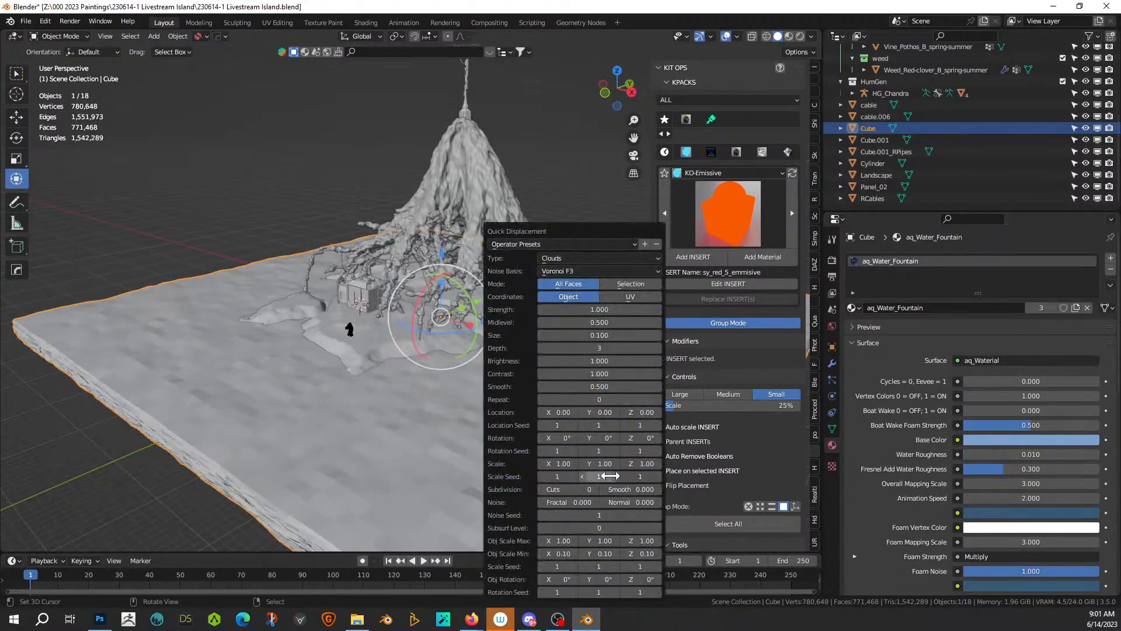
pyautogui.click(597, 488)
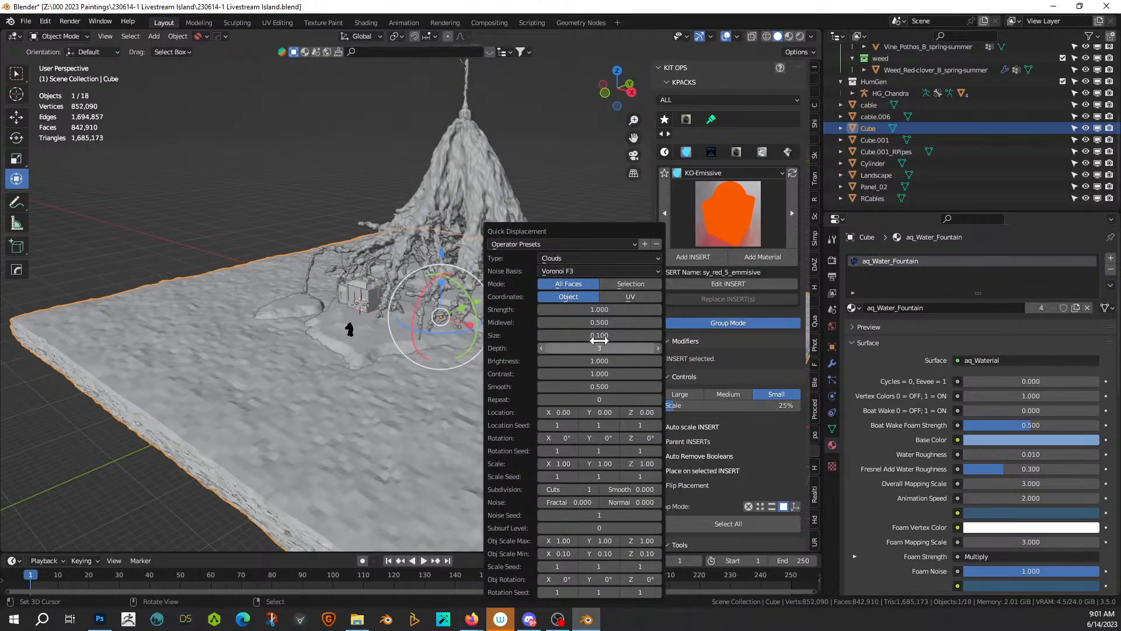
# Step: Change the water displacement's noise basis to Voronoi F2-F1
pyautogui.click(564, 271)
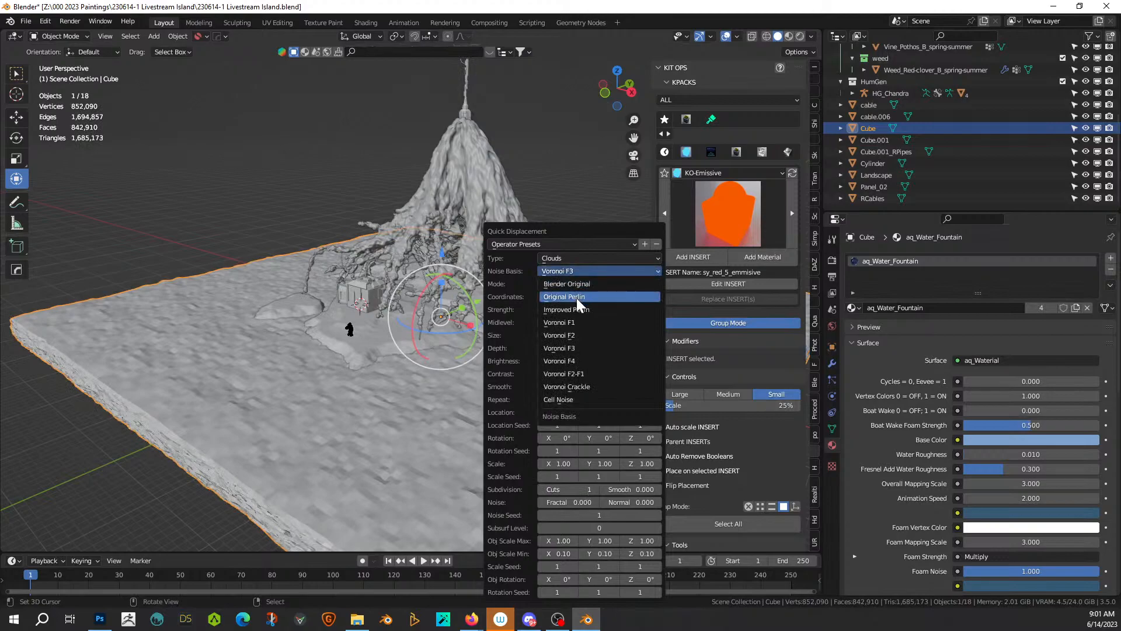
pyautogui.click(586, 375)
pyautogui.scroll(2, 348, 422)
pyautogui.moveTo(394, 413); pyautogui.dragTo(320, 380, button='middle')
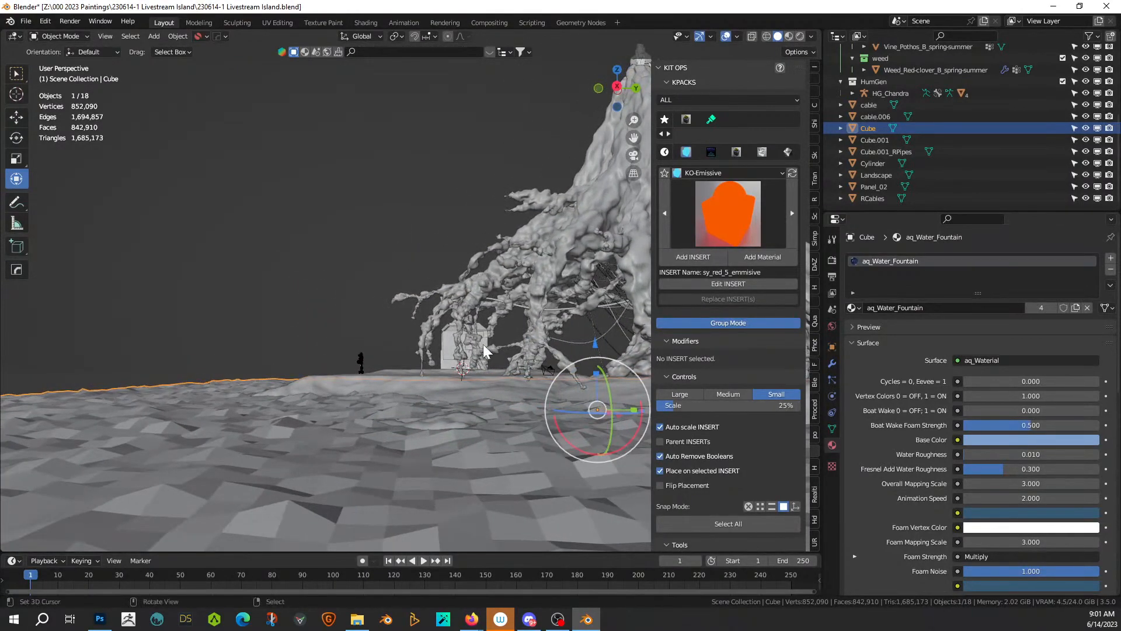
# Step: Lower the displacement strength on the water block, deselect it and save the file
pyautogui.press('F9')
pyautogui.click(597, 311)
pyautogui.press('Return')
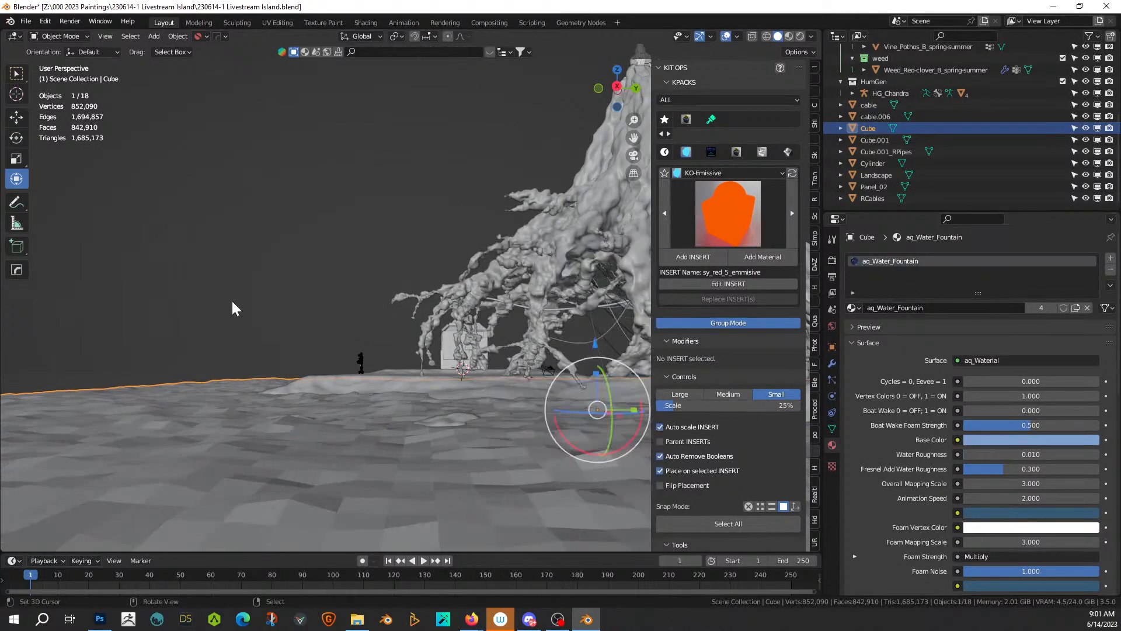
pyautogui.click(231, 299)
pyautogui.hotkey('ctrl', 's')
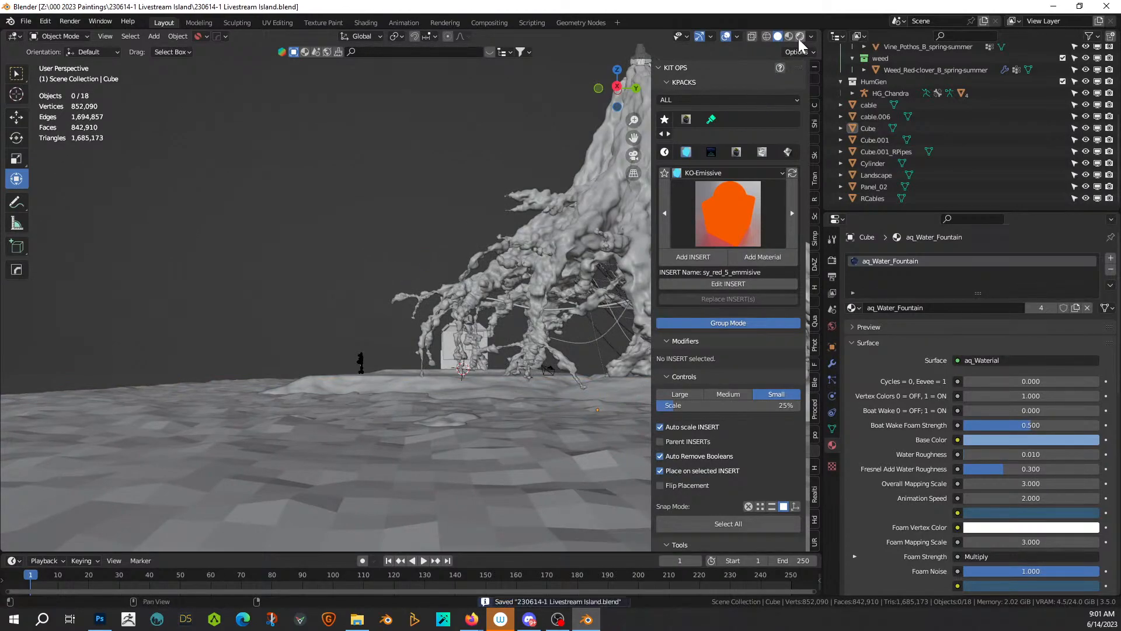
# Step: Switch the viewport to Rendered shading and smooth the water block with a level 1 subdivision
pyautogui.click(798, 37)
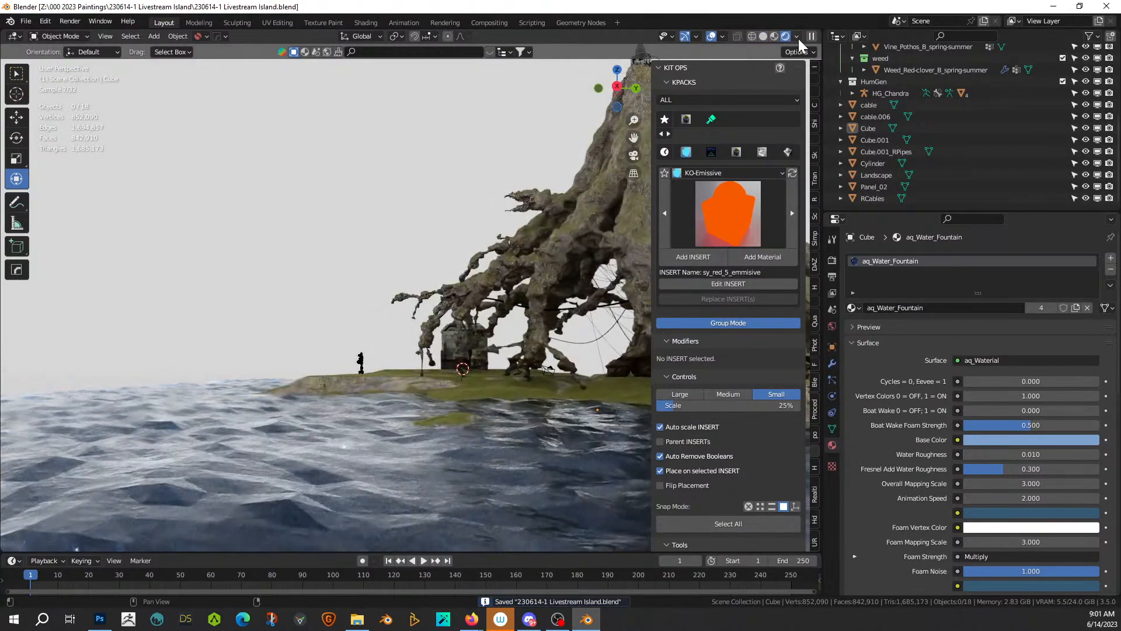
pyautogui.moveTo(286, 478); pyautogui.dragTo(314, 419, button='middle')
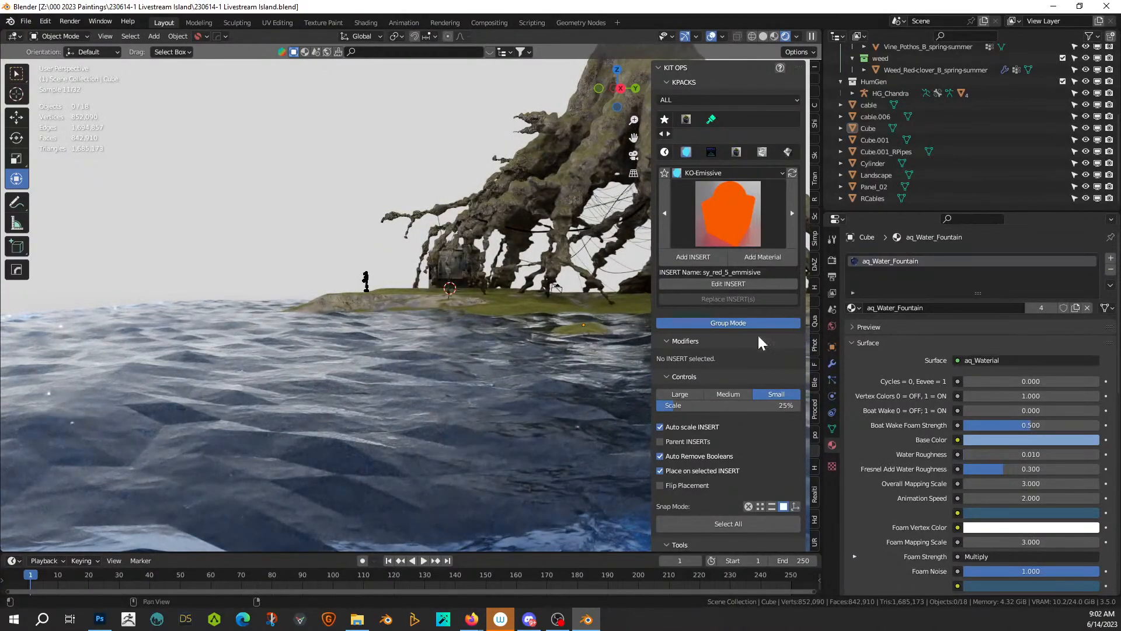
pyautogui.click(230, 381)
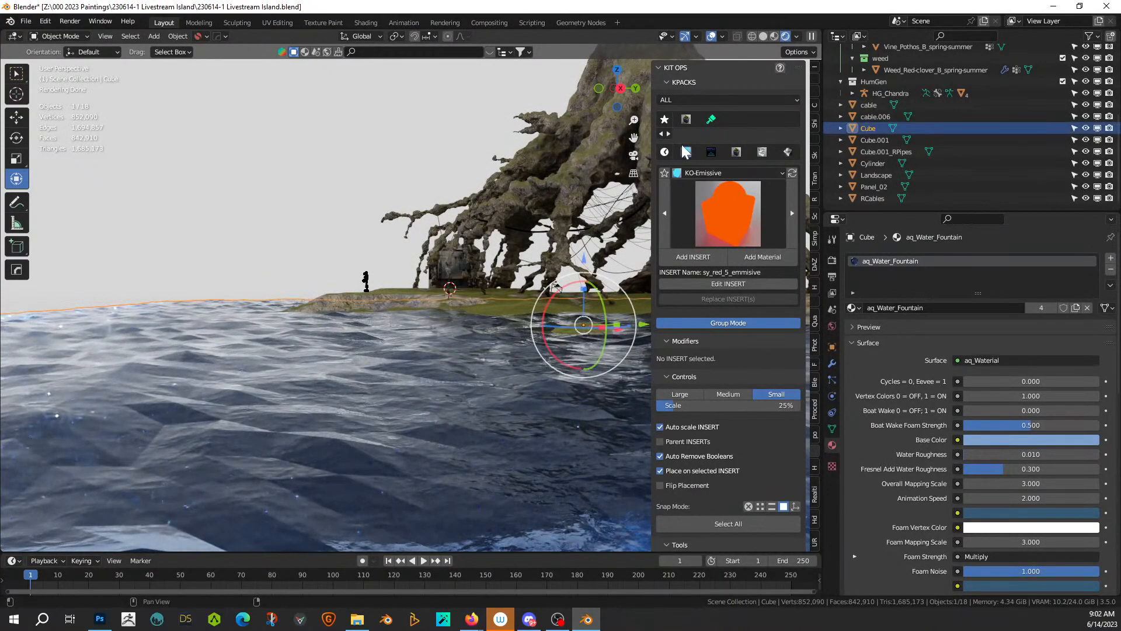
pyautogui.hotkey('ctrl', '1')
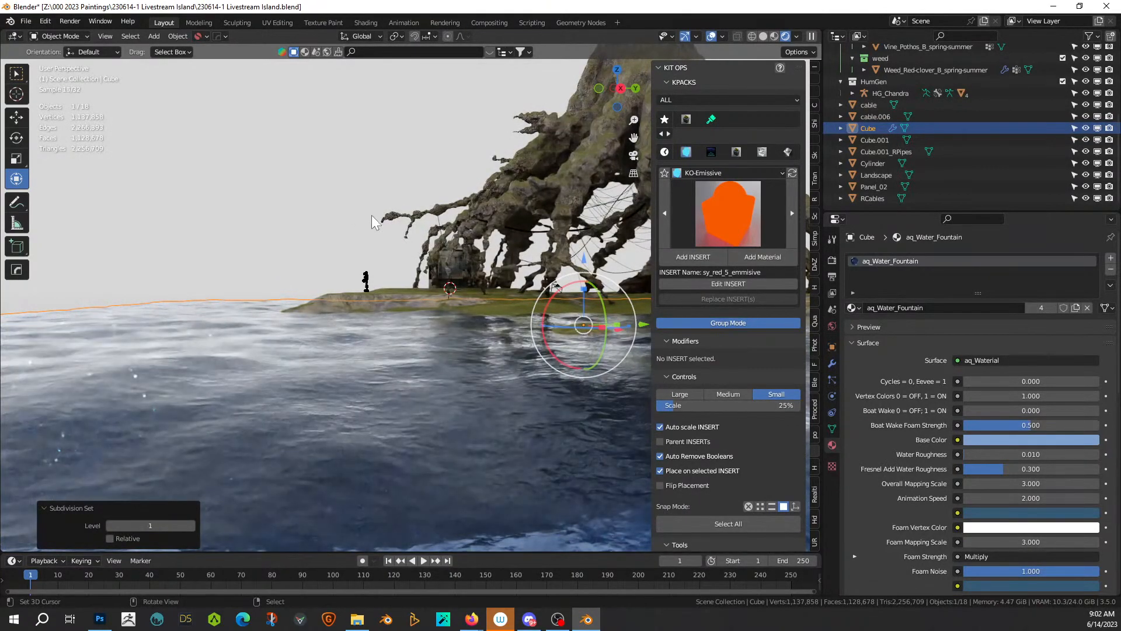
pyautogui.click(305, 200)
pyautogui.moveTo(332, 211); pyautogui.dragTo(496, 322, button='middle')
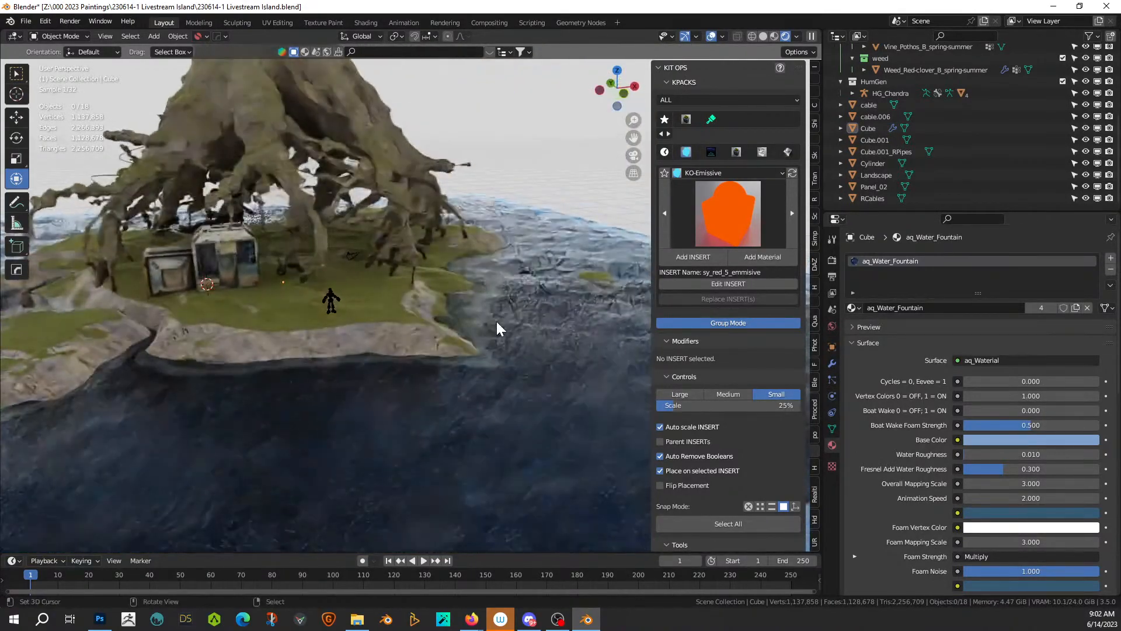
pyautogui.scroll(2, 496, 321)
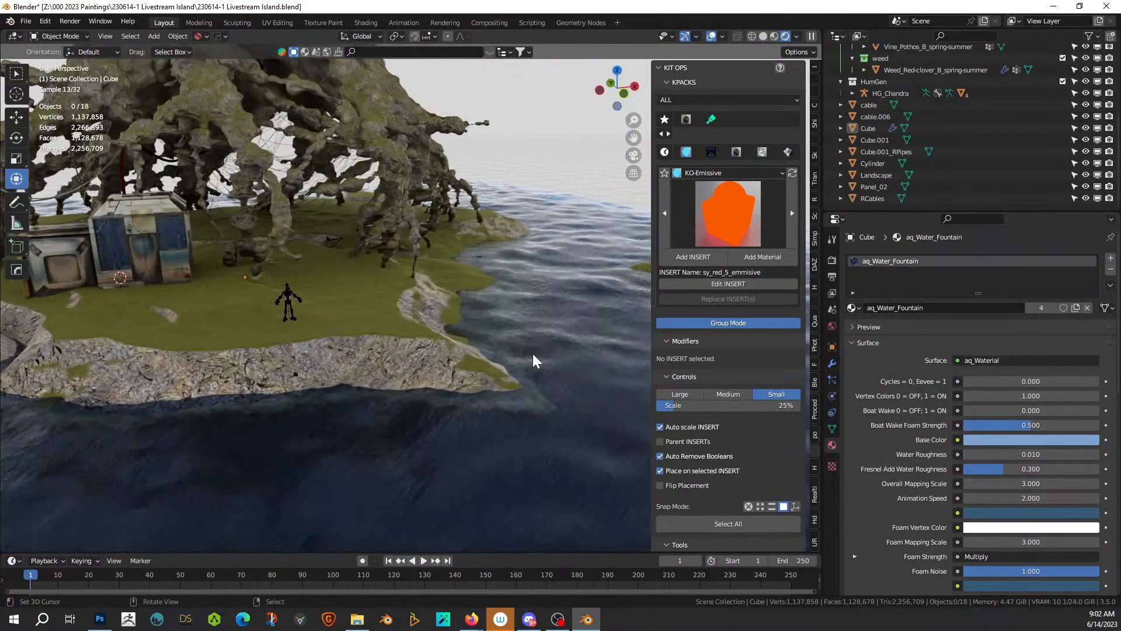
# Step: Lower the water block by about 0.74 m along the Z axis and save the file
pyautogui.scroll(3, 532, 352)
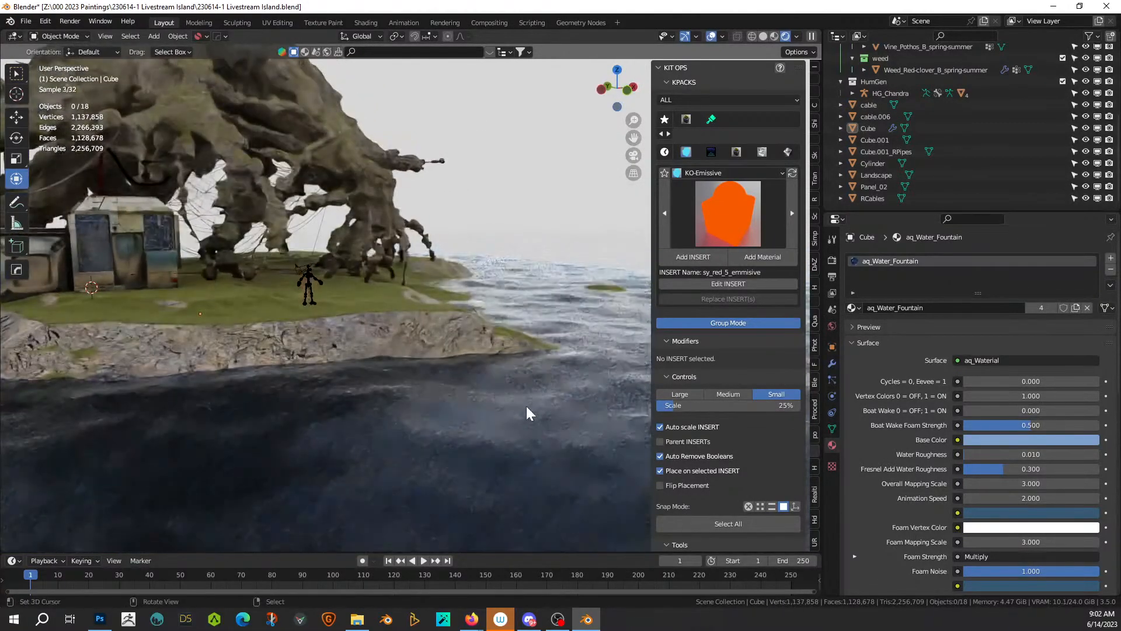
pyautogui.click(526, 413)
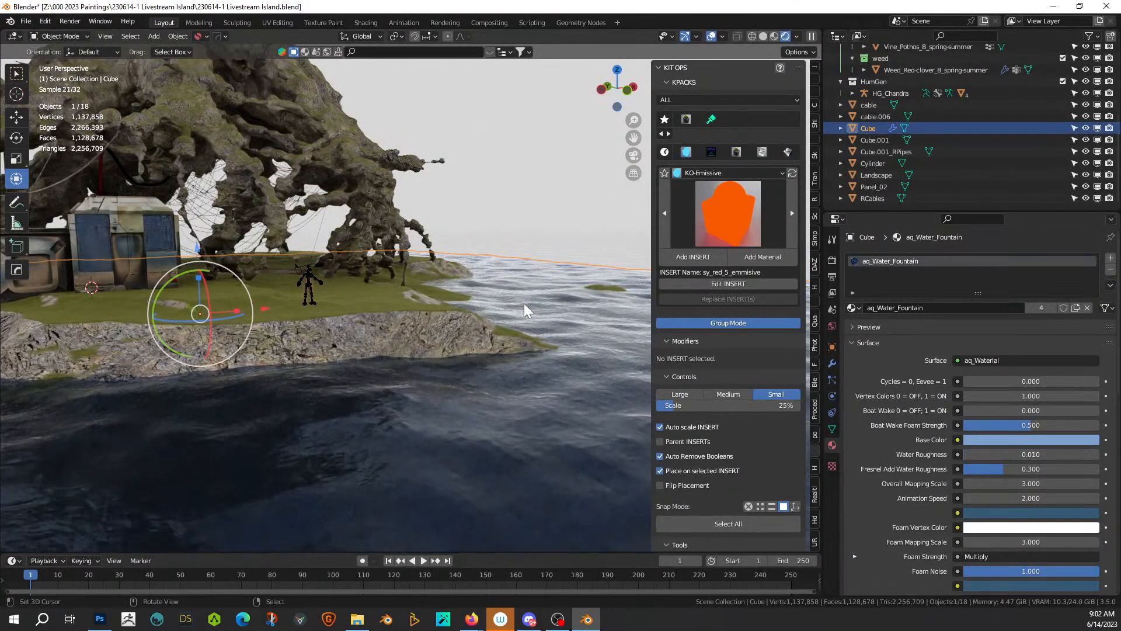
pyautogui.press('g')
pyautogui.press('z')
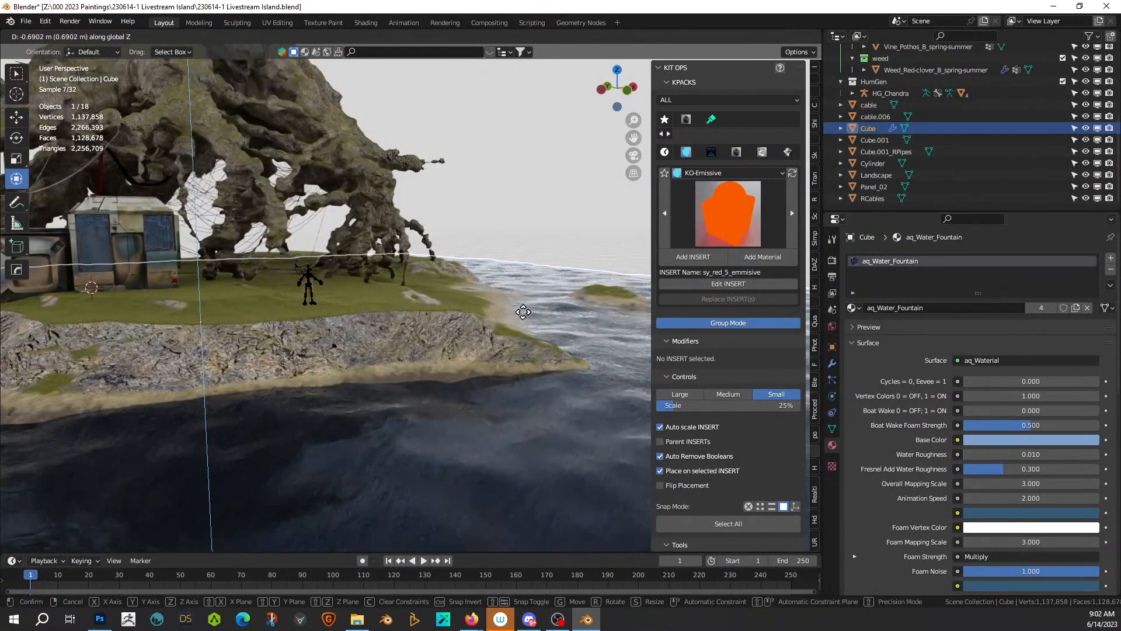
pyautogui.click(515, 320)
pyautogui.moveTo(396, 399); pyautogui.dragTo(559, 387, button='middle')
pyautogui.scroll(6, 482, 406)
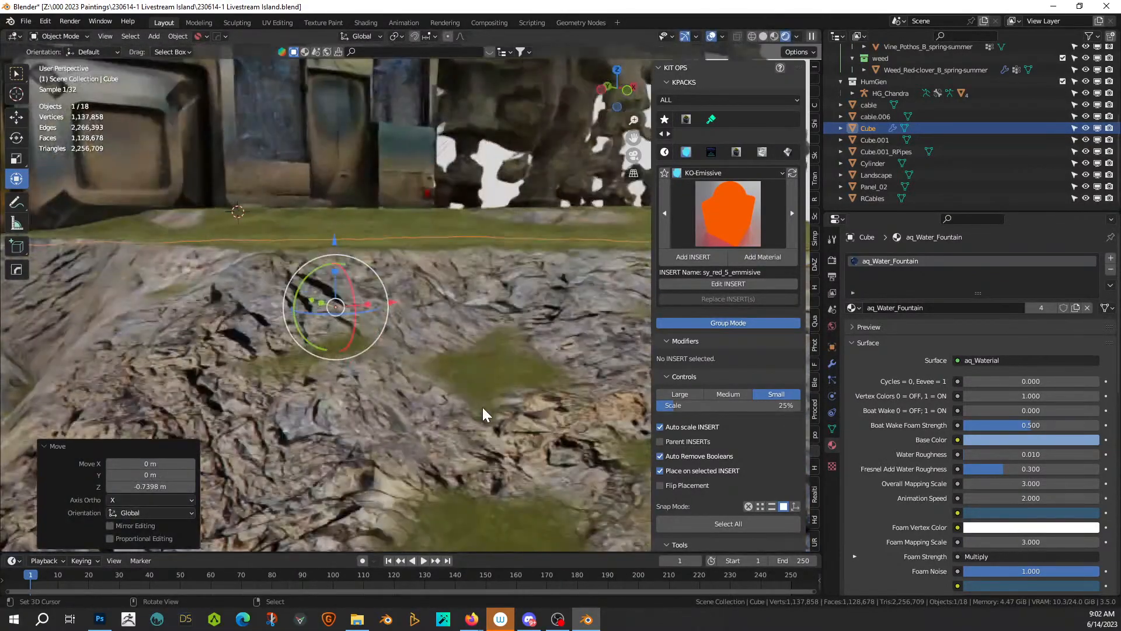
pyautogui.scroll(-4, 482, 407)
pyautogui.moveTo(481, 405); pyautogui.dragTo(347, 453, button='middle')
pyautogui.hotkey('ctrl', 's')
pyautogui.scroll(2, 349, 453)
pyautogui.scroll(-4, 349, 453)
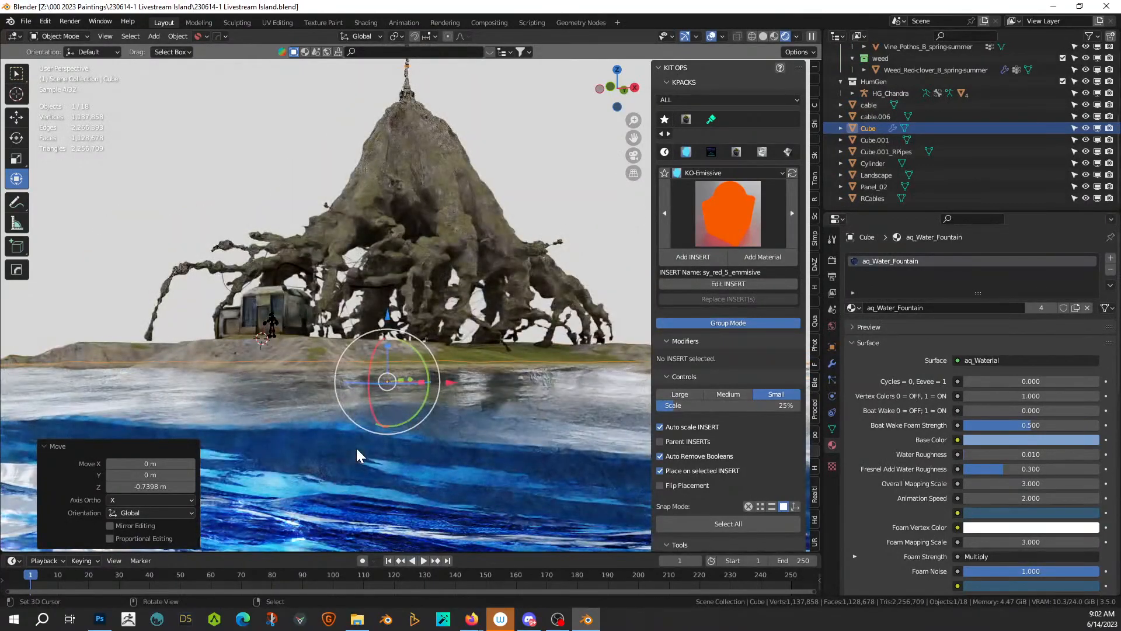
pyautogui.moveTo(360, 451); pyautogui.dragTo(361, 451, button='middle')
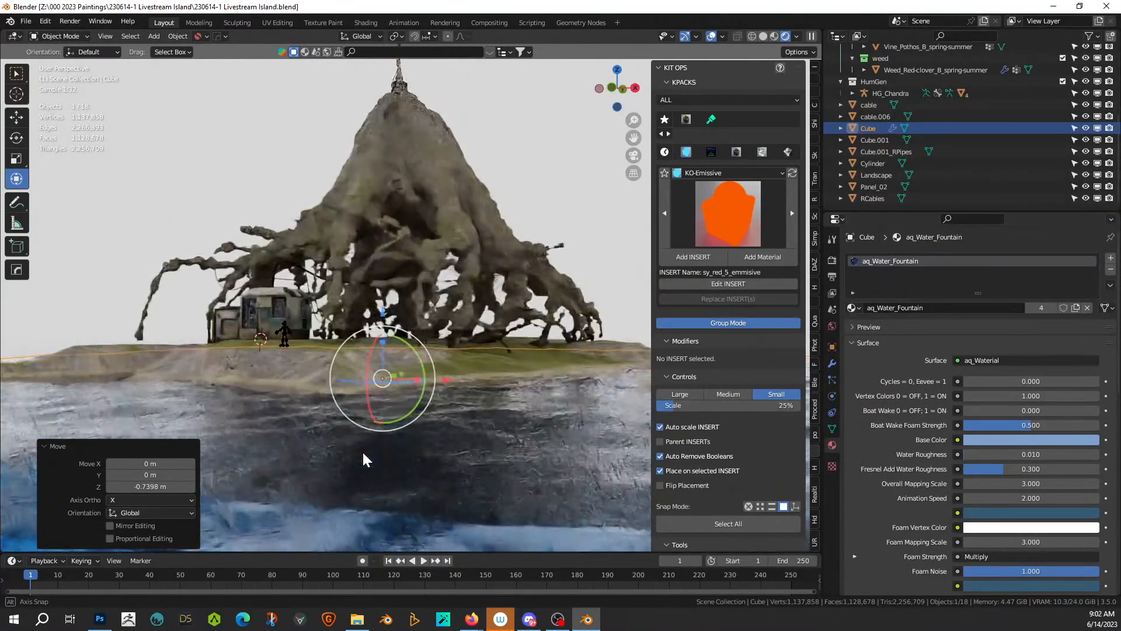
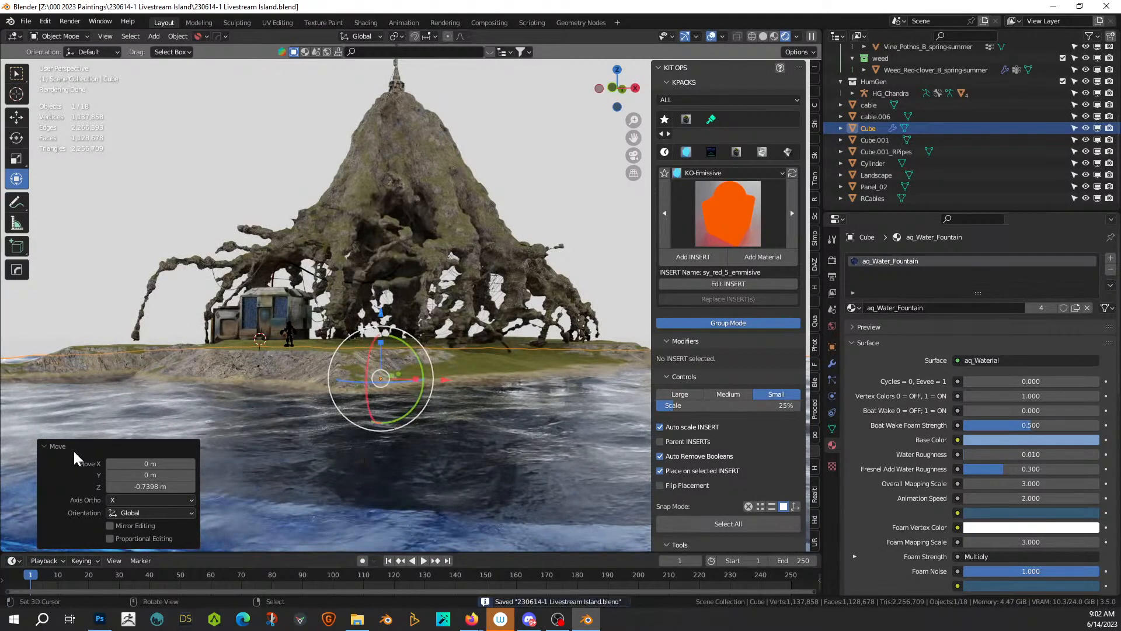
pyautogui.click(49, 446)
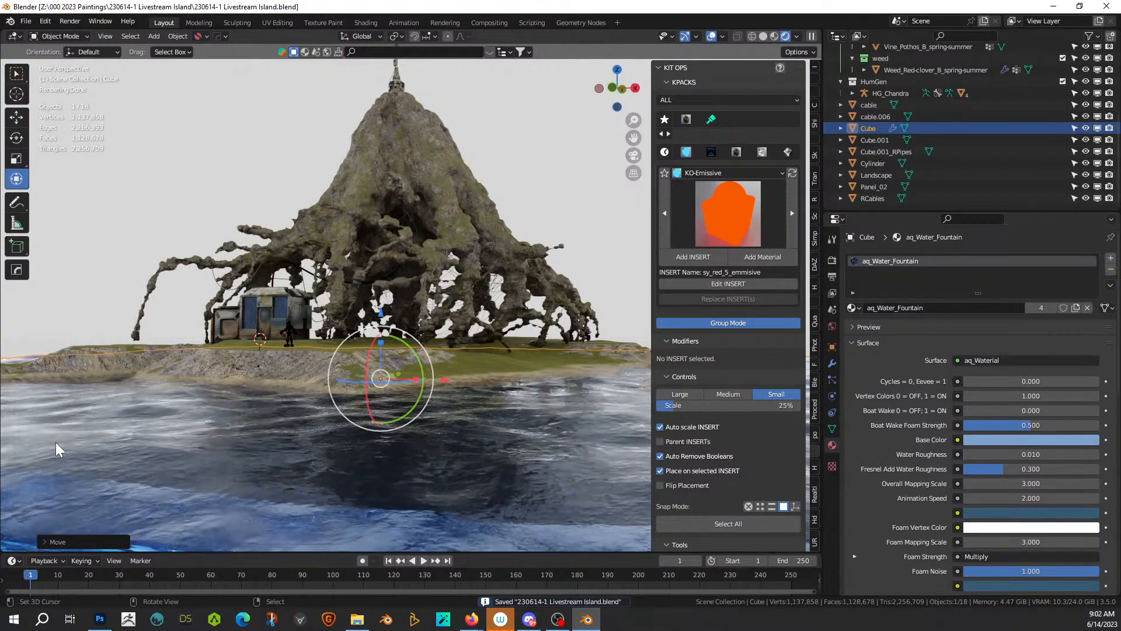
# Step: Open the HDRi Maker library and set its category to Water sea view
pyautogui.moveTo(280, 277); pyautogui.dragTo(292, 330, button='middle')
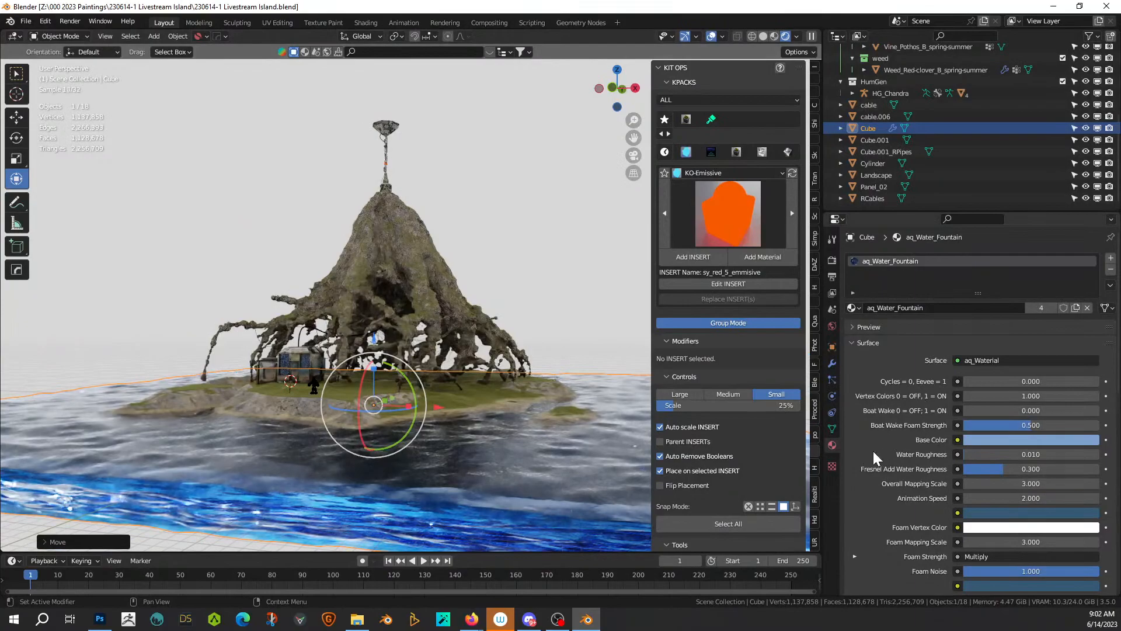
pyautogui.click(815, 519)
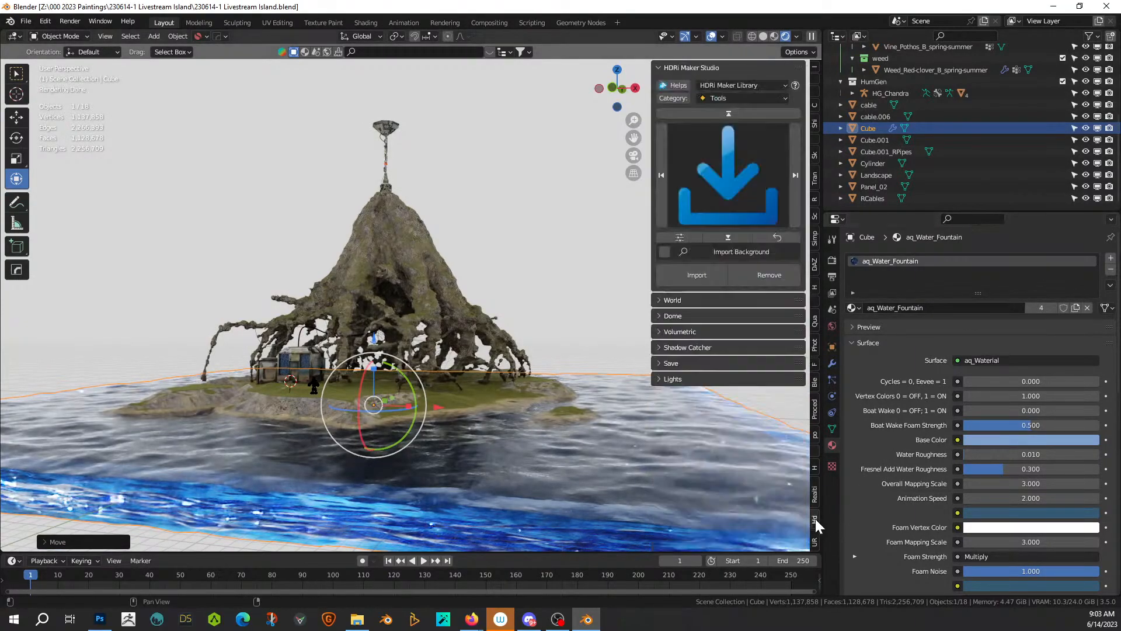
pyautogui.click(722, 98)
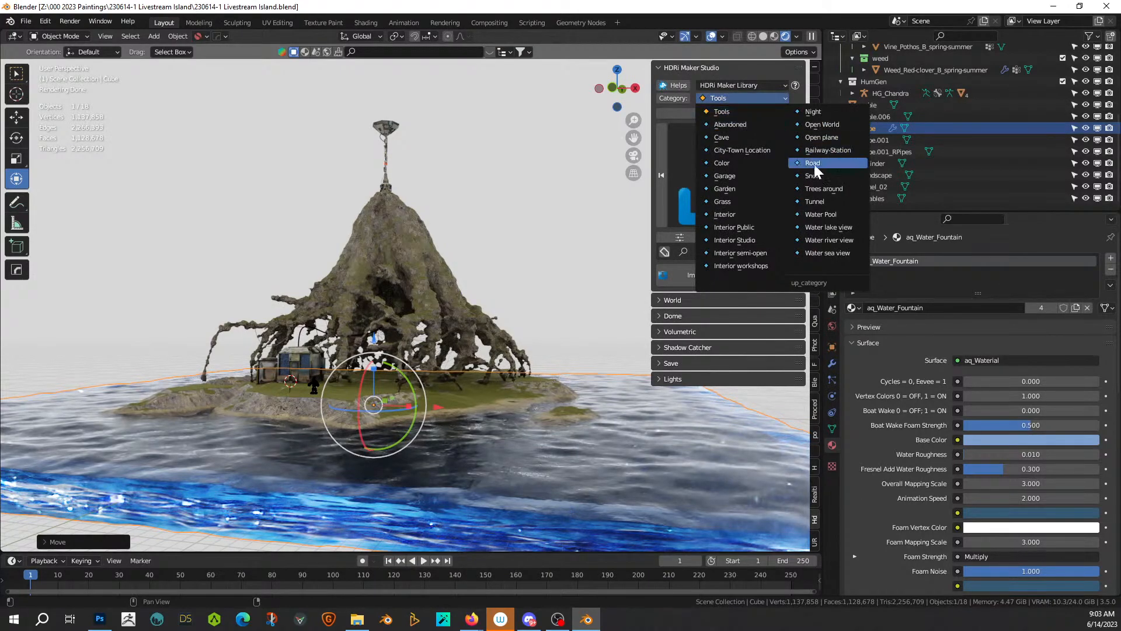
pyautogui.click(850, 253)
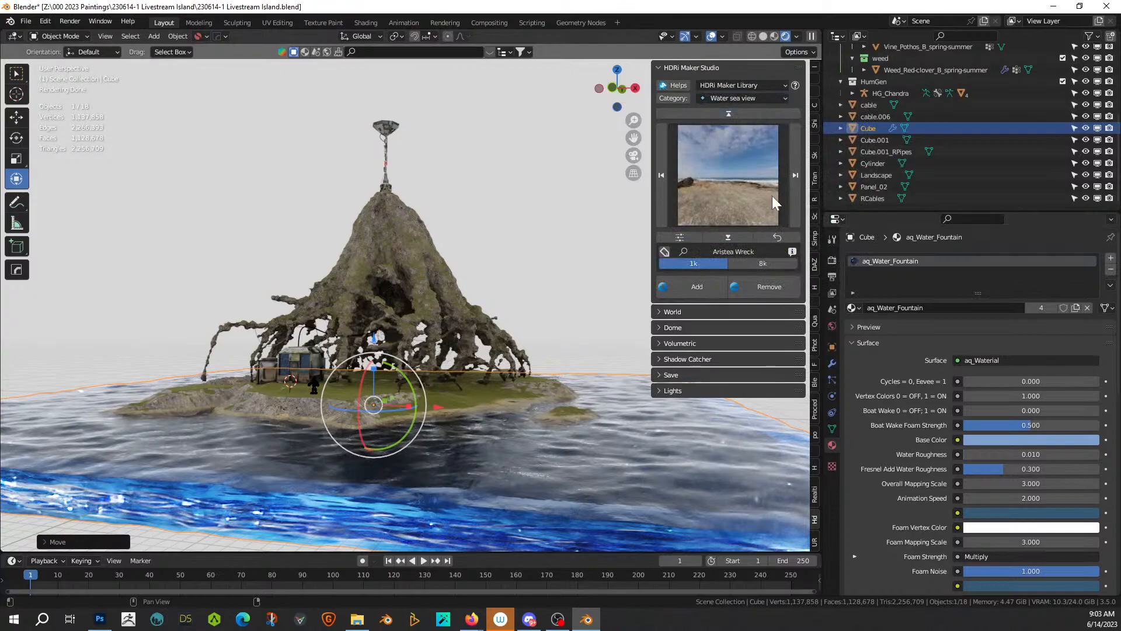
# Step: Apply the Signal Hill Sunrise HDRI as the world background and view the island under its light
pyautogui.click(732, 176)
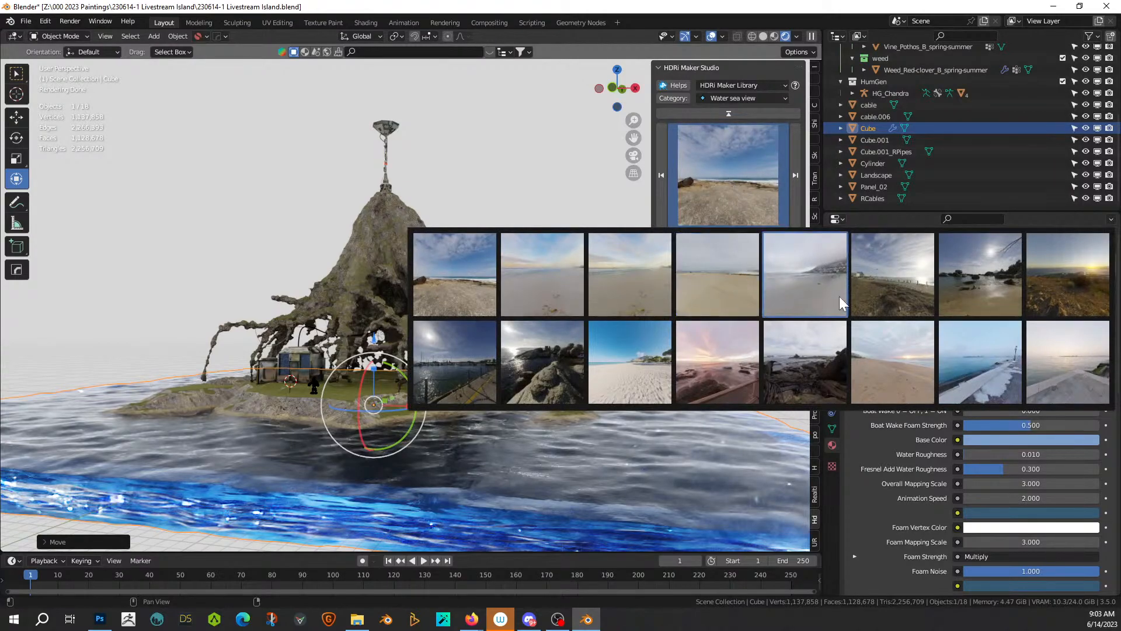
pyautogui.click(1057, 306)
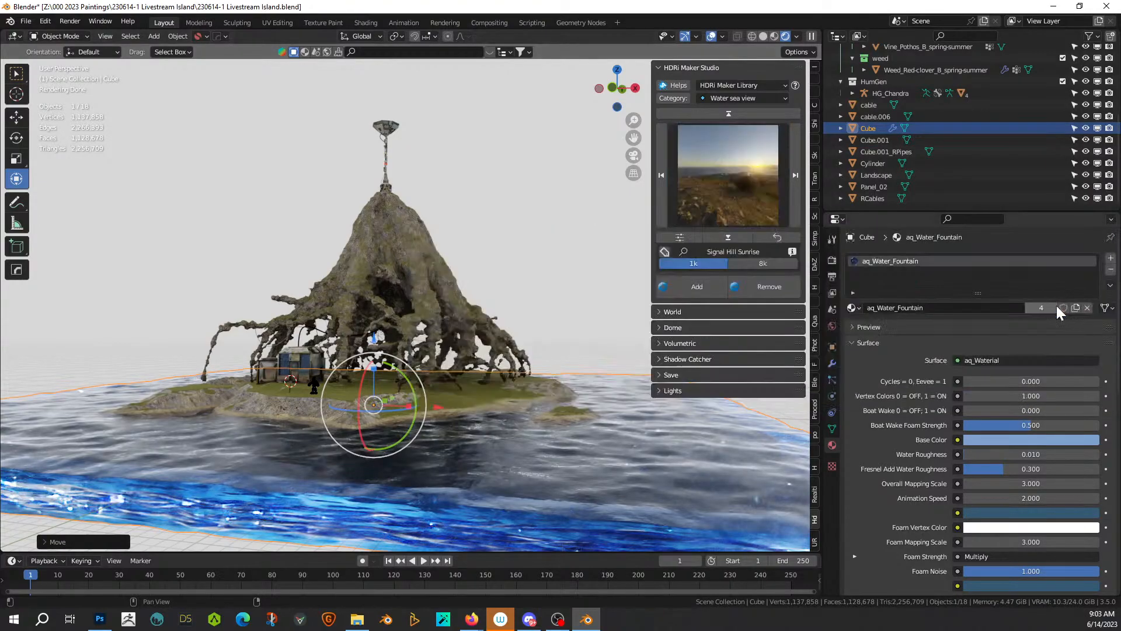
pyautogui.click(689, 290)
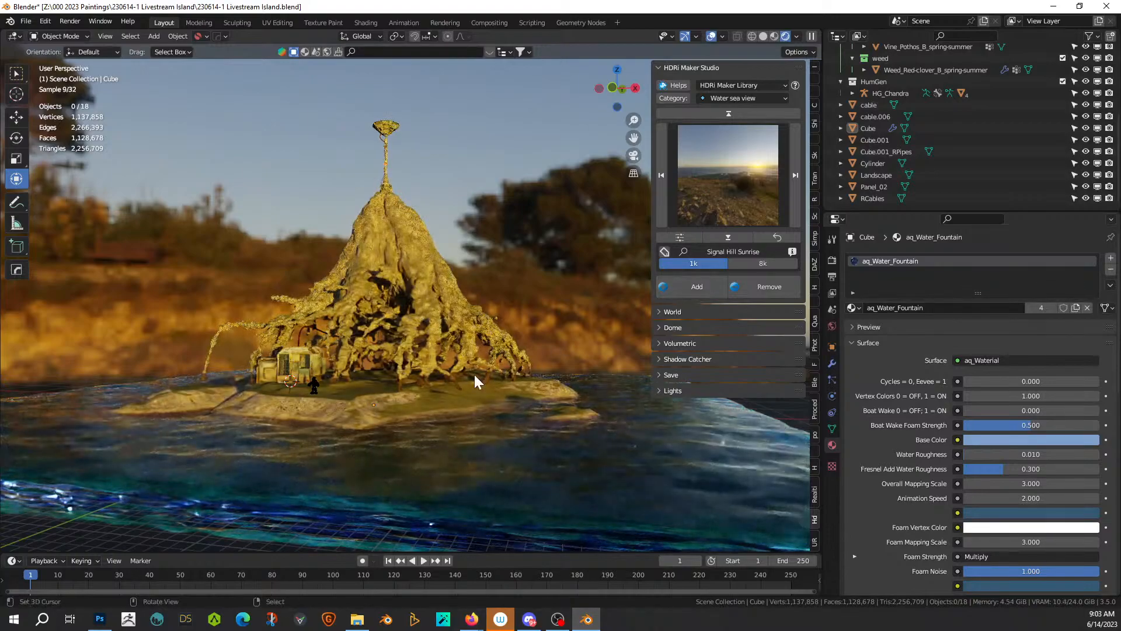
pyautogui.scroll(2, 474, 375)
pyautogui.moveTo(469, 375); pyautogui.dragTo(503, 373, button='middle')
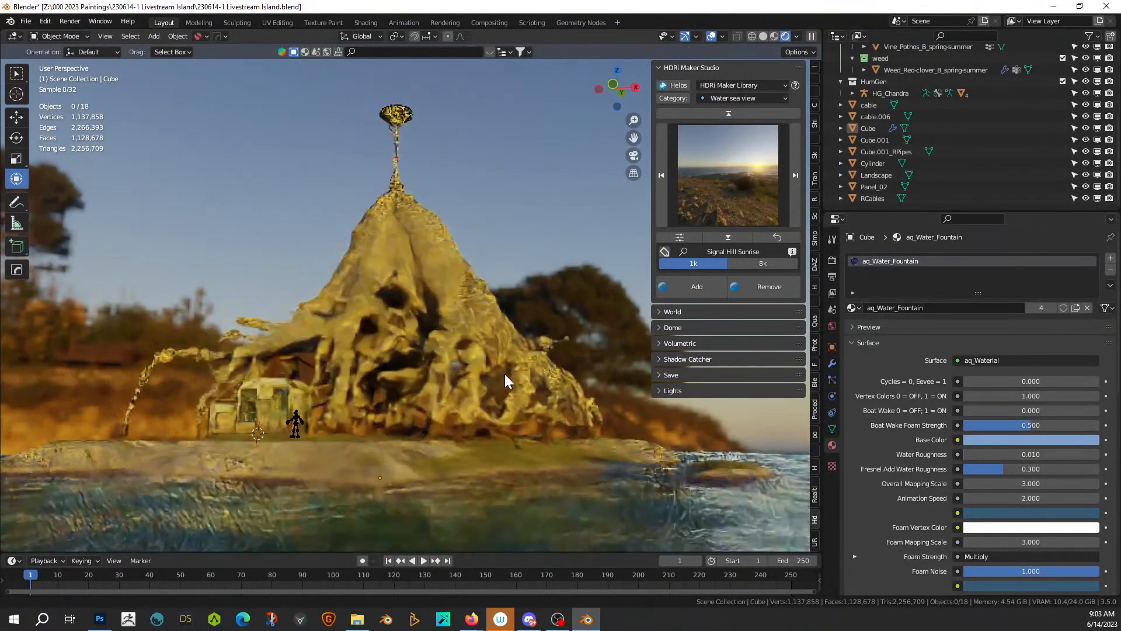
# Step: Replace the world background with the Blouberg Sunrise 1 HDRI
pyautogui.click(730, 185)
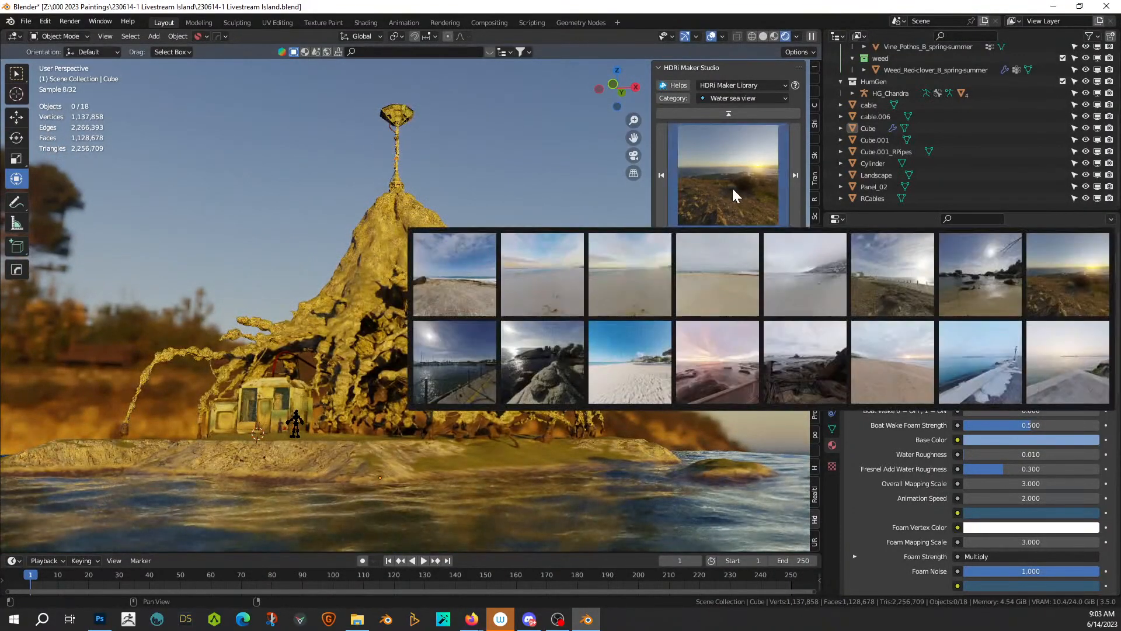
pyautogui.click(563, 285)
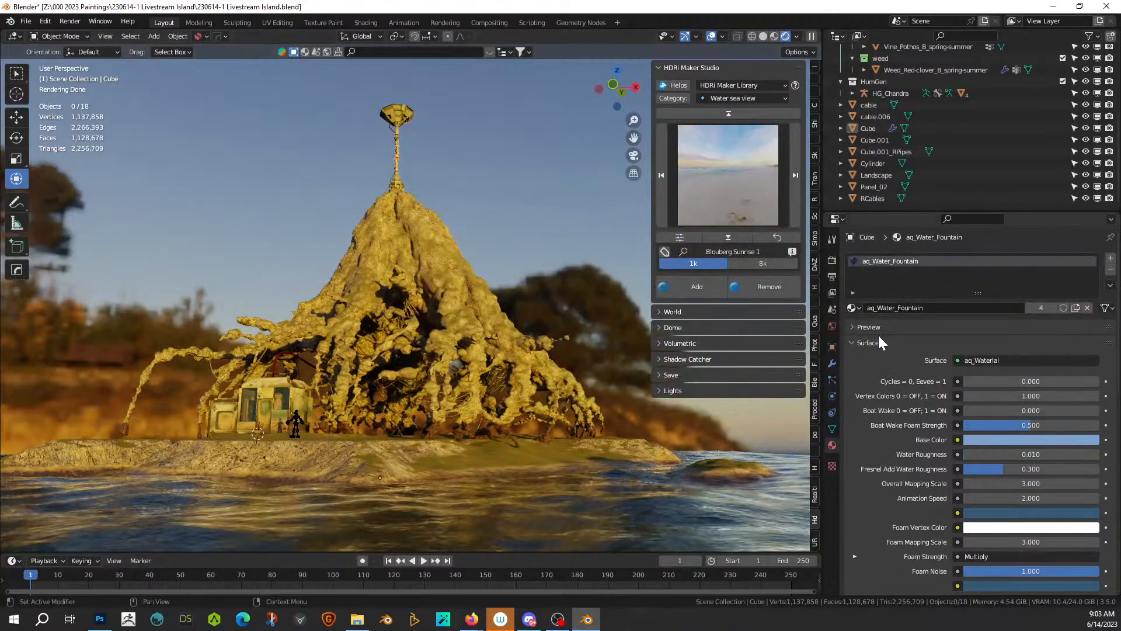
pyautogui.click(695, 289)
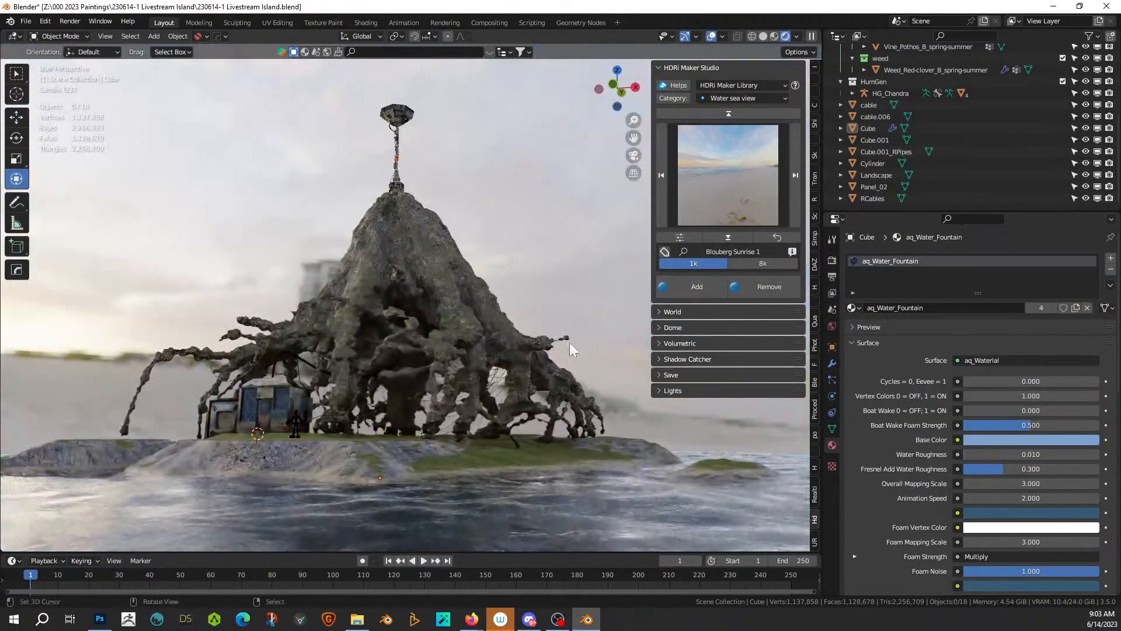
pyautogui.moveTo(450, 402); pyautogui.dragTo(450, 399, button='middle')
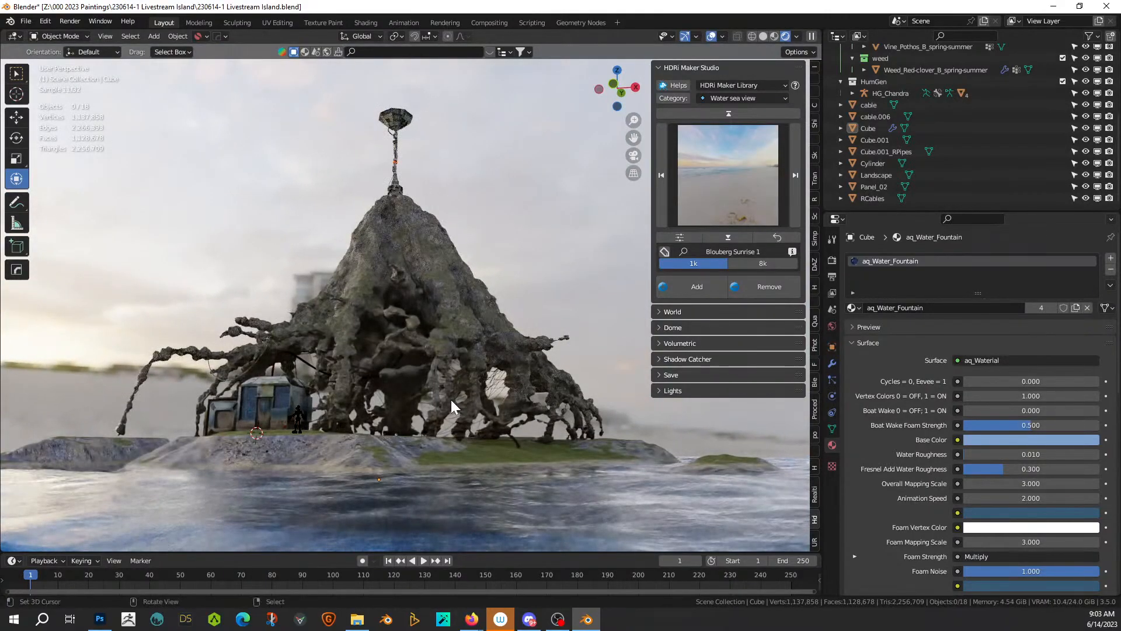
# Step: Apply the Blouberg Sunrise 2 HDRI as the world background and rotate it to an angle of -74.2°
pyautogui.click(710, 206)
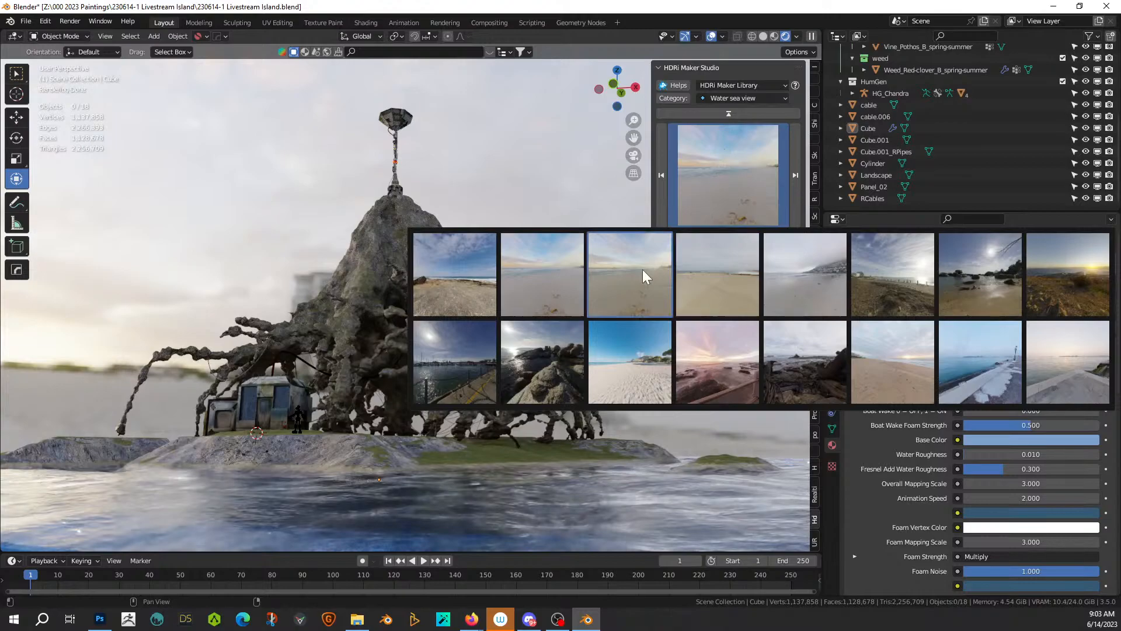
pyautogui.click(642, 269)
pyautogui.click(686, 293)
pyautogui.click(659, 312)
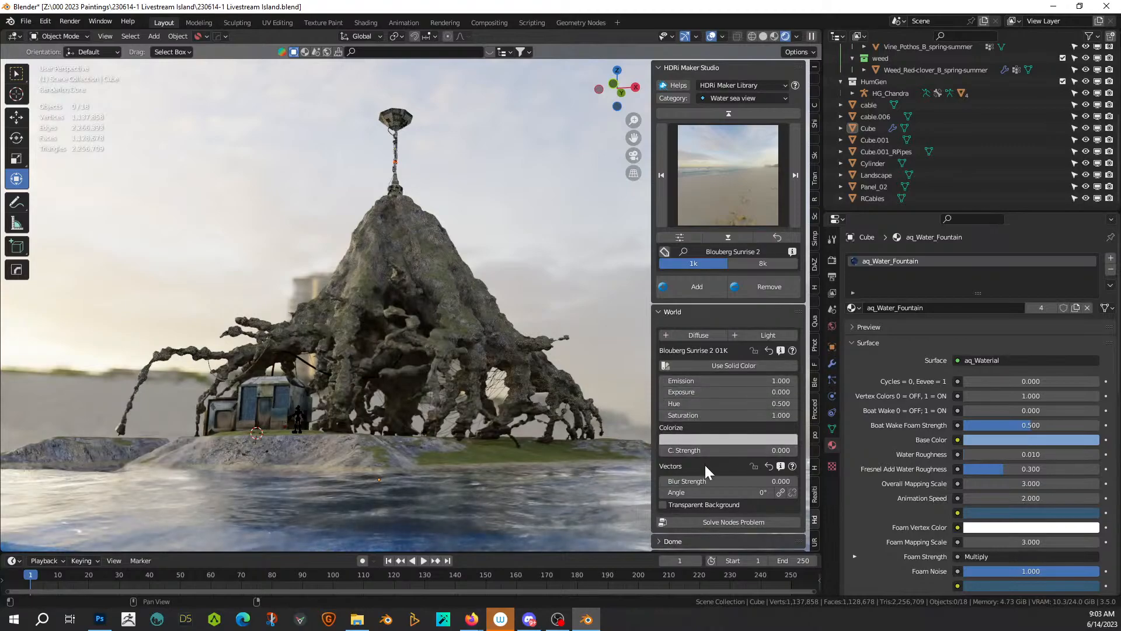
pyautogui.moveTo(726, 493); pyautogui.dragTo(682, 494)
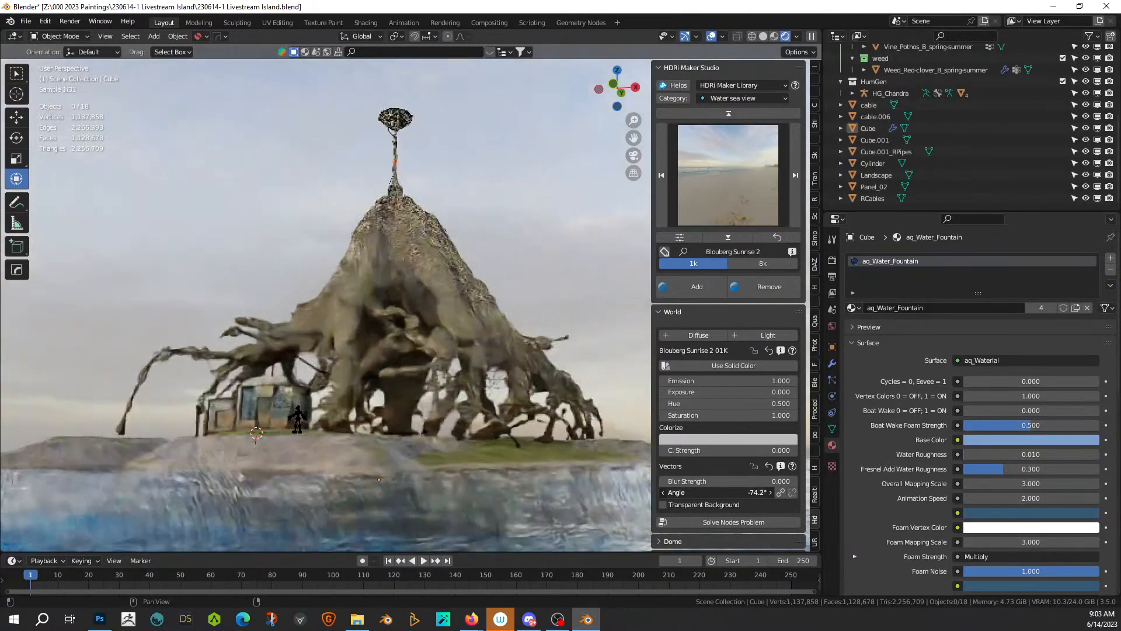
pyautogui.keyDown('shift'); pyautogui.moveTo(338, 424); pyautogui.dragTo(351, 384, button='middle'); pyautogui.keyUp('shift')
pyautogui.scroll(-2, 374, 419)
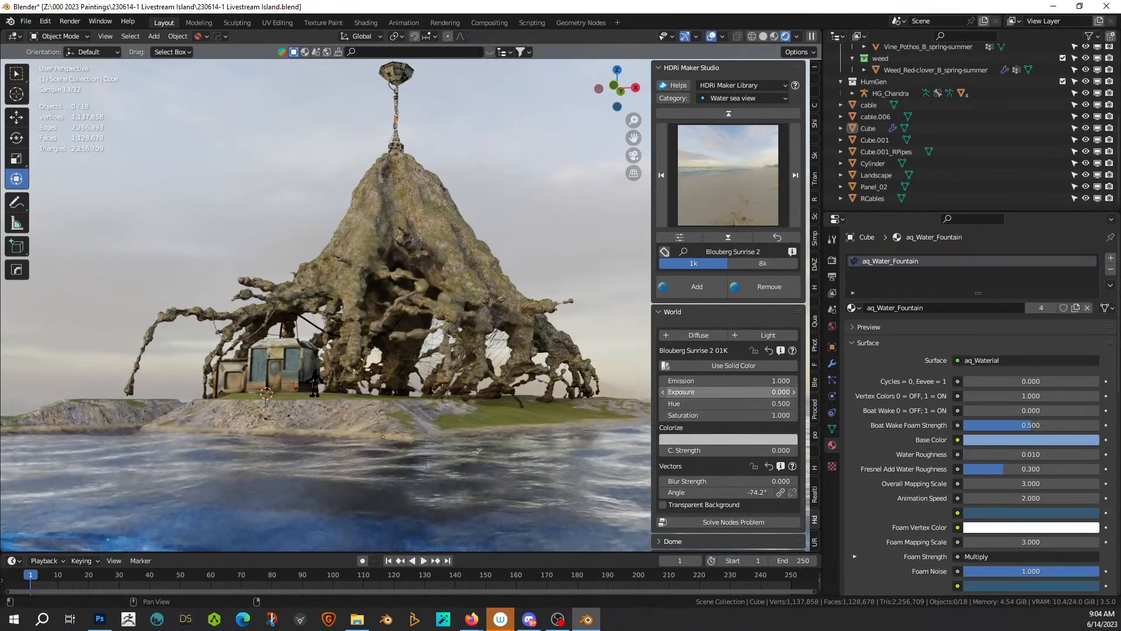
# Step: Darken the world lighting by setting the HDRI exposure to -2
pyautogui.click(706, 392)
pyautogui.write('-1')
pyautogui.press('Return')
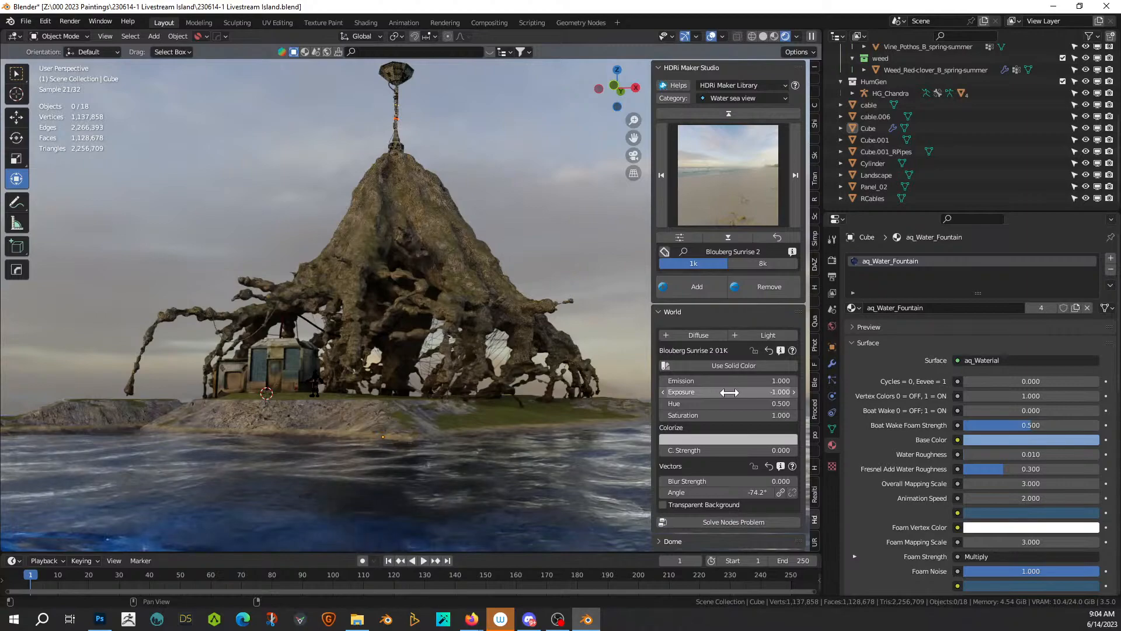
pyautogui.click(730, 392)
pyautogui.press('Return')
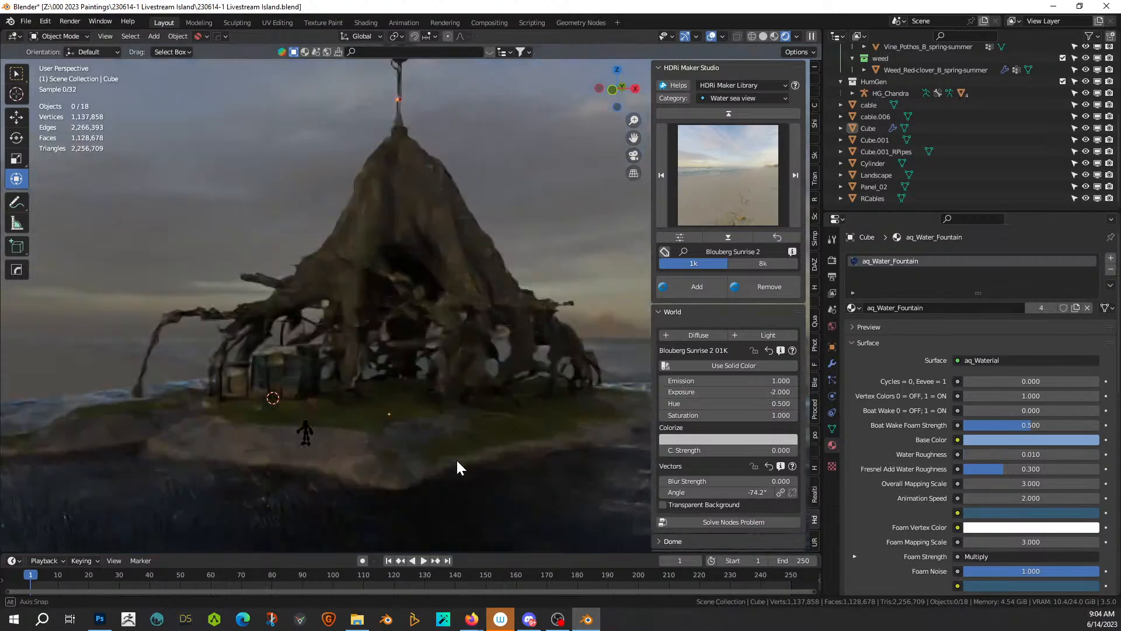
# Step: Place the 3D cursor on the water beside the island and add a Sun light there in the Lights collection
pyautogui.scroll(-8, 457, 458)
pyautogui.moveTo(464, 454); pyautogui.dragTo(576, 374, button='middle')
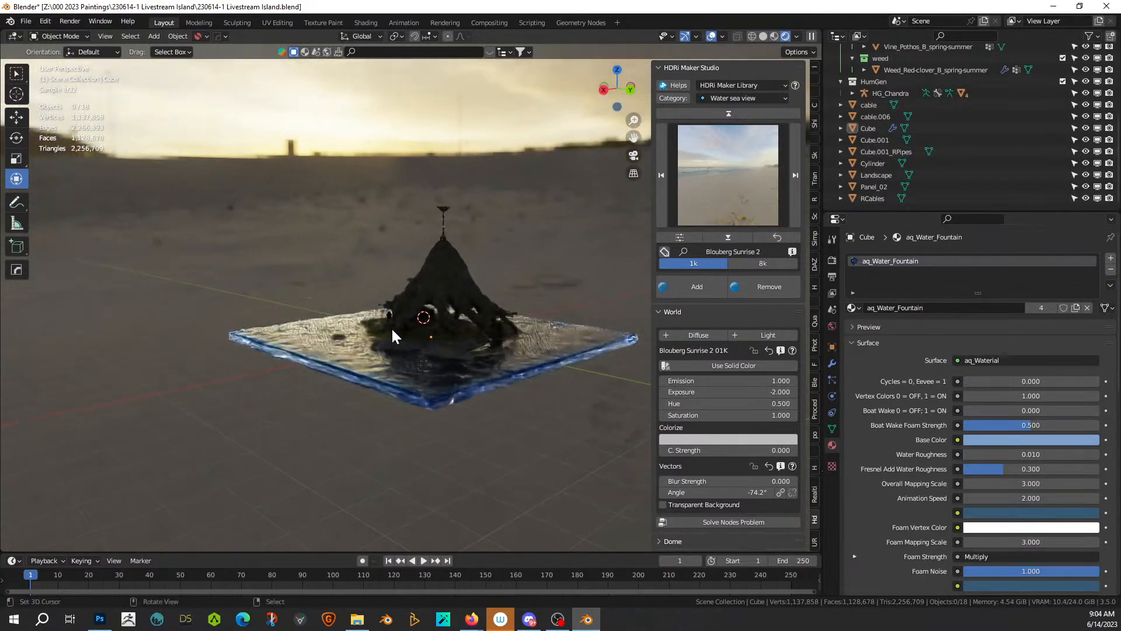
pyautogui.click(348, 313)
pyautogui.scroll(5, 914, 117)
pyautogui.click(874, 95)
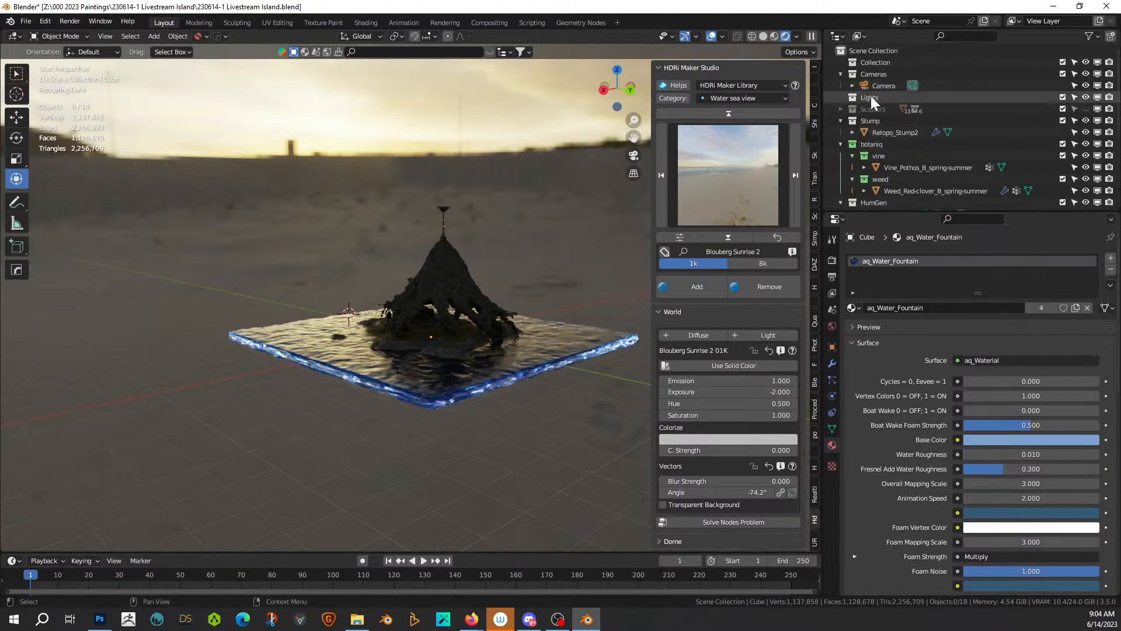
pyautogui.hotkey('shift', 'a')
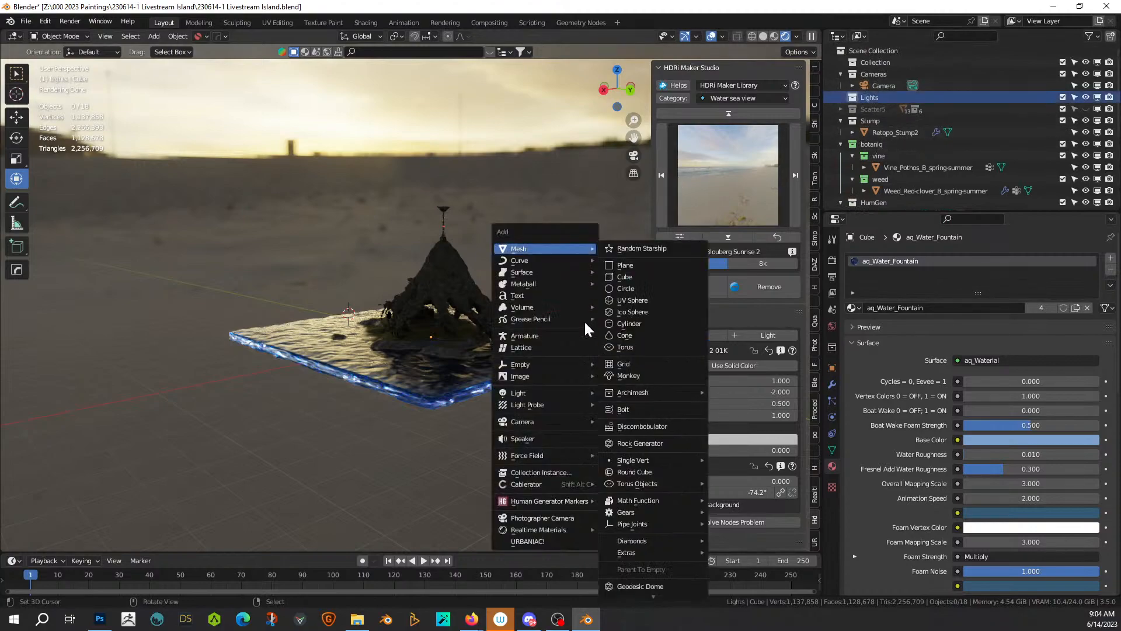
pyautogui.moveTo(544, 392)
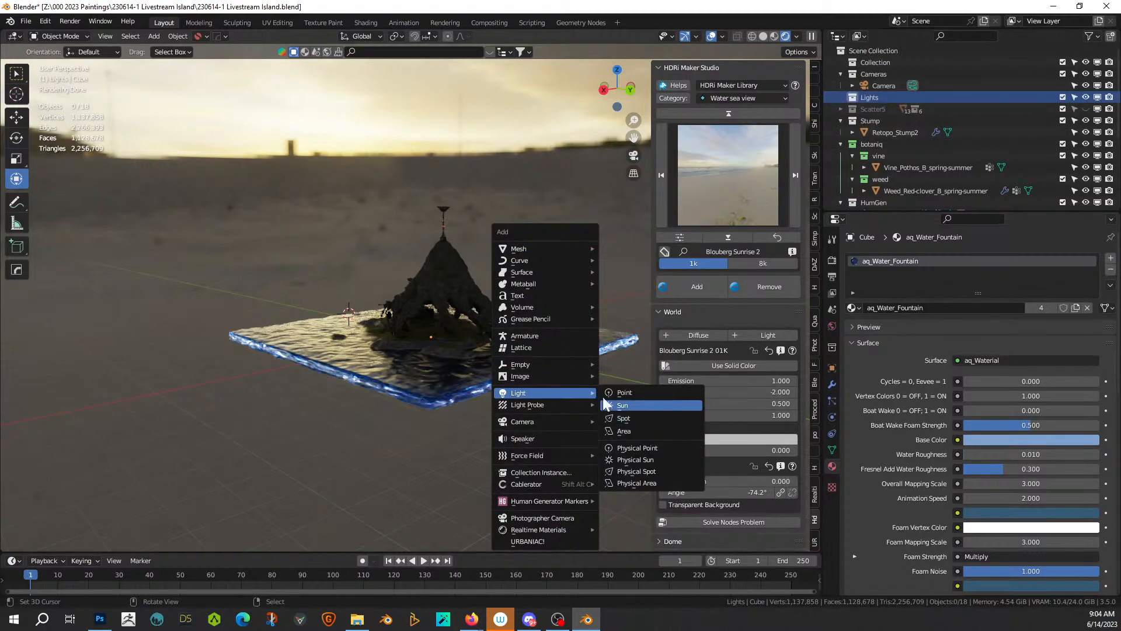
pyautogui.click(621, 403)
# Step: Raise the sun light along the Z axis above the water beside the stump
pyautogui.press('g')
pyautogui.press('z')
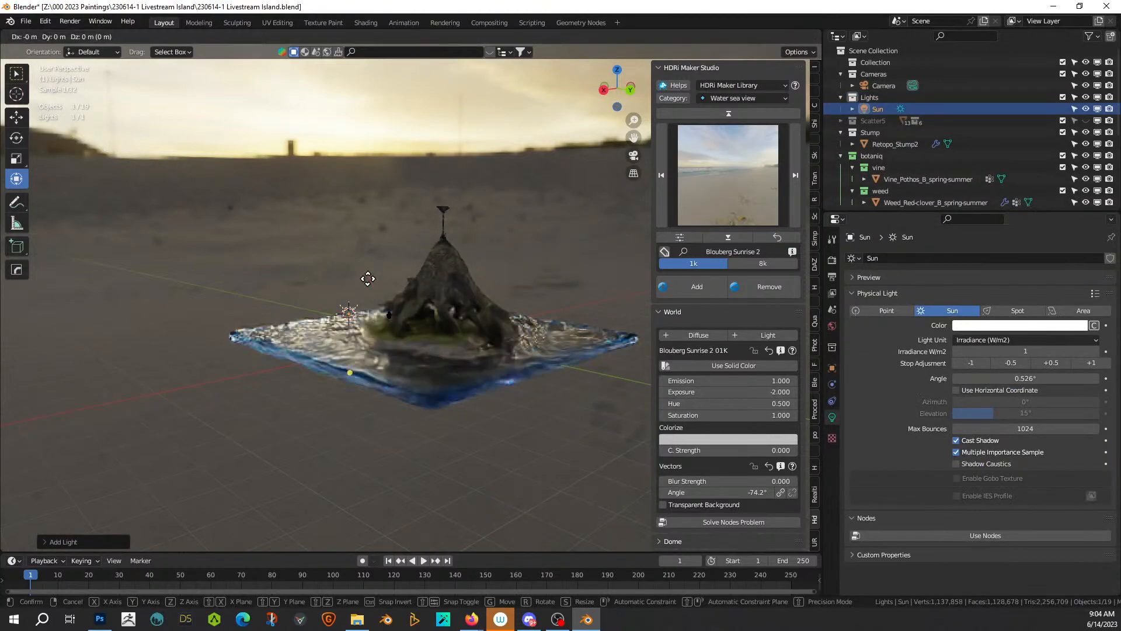
pyautogui.click(373, 256)
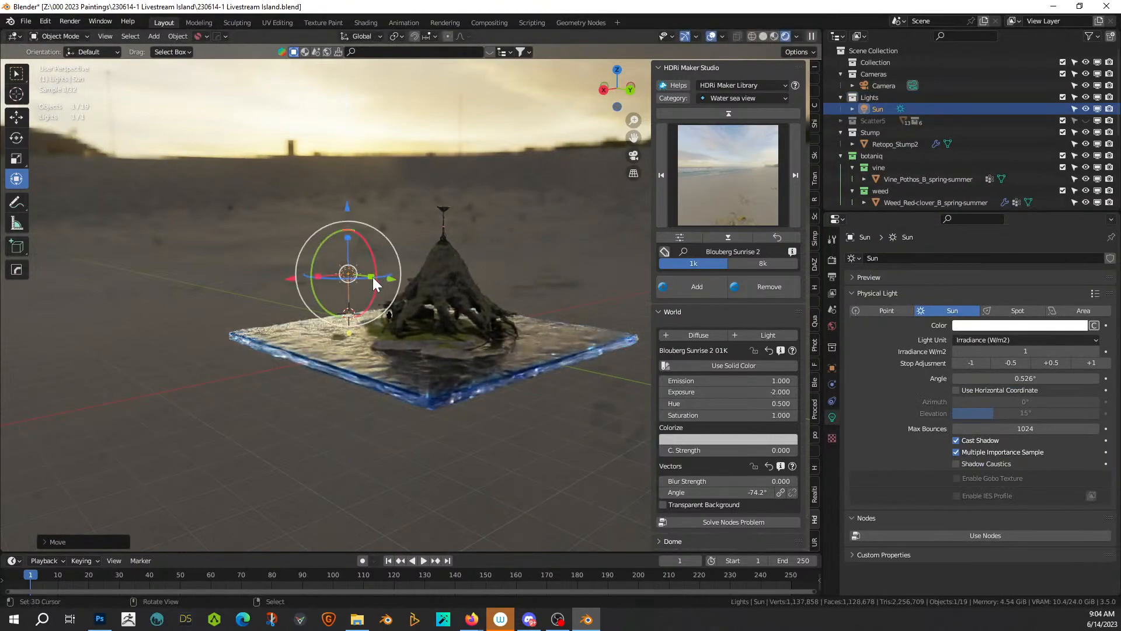
# Step: Rotate the sun light about the X axis to a low angle aimed across the water at the island
pyautogui.moveTo(375, 267); pyautogui.dragTo(376, 245)
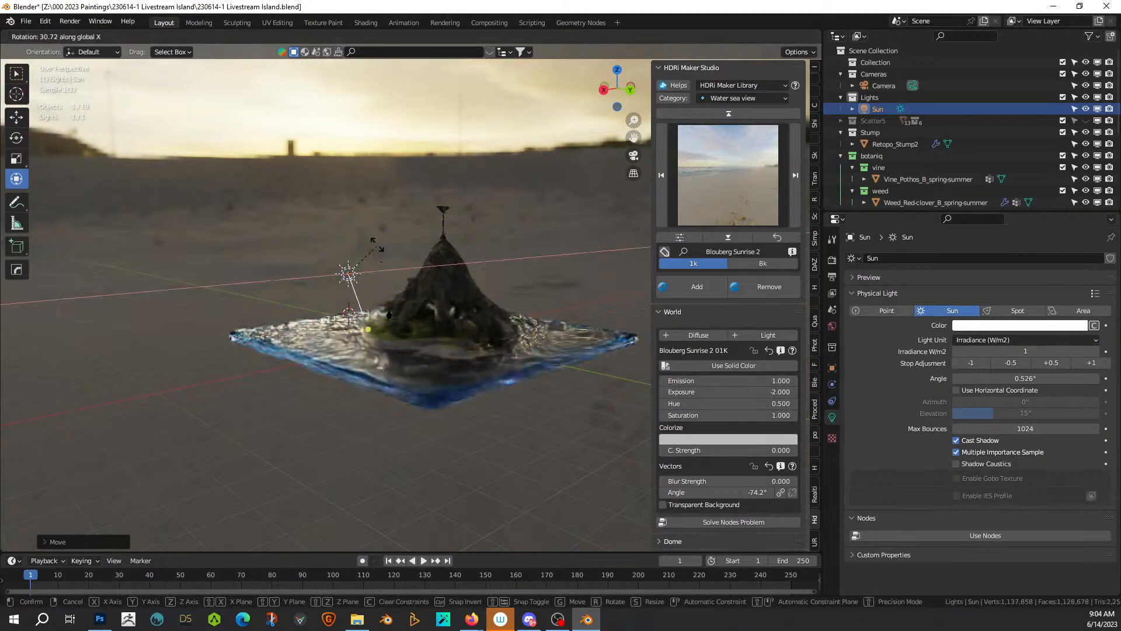
pyautogui.click(378, 222)
pyautogui.moveTo(378, 221); pyautogui.dragTo(408, 296, button='middle')
pyautogui.press('r')
pyautogui.press('x')
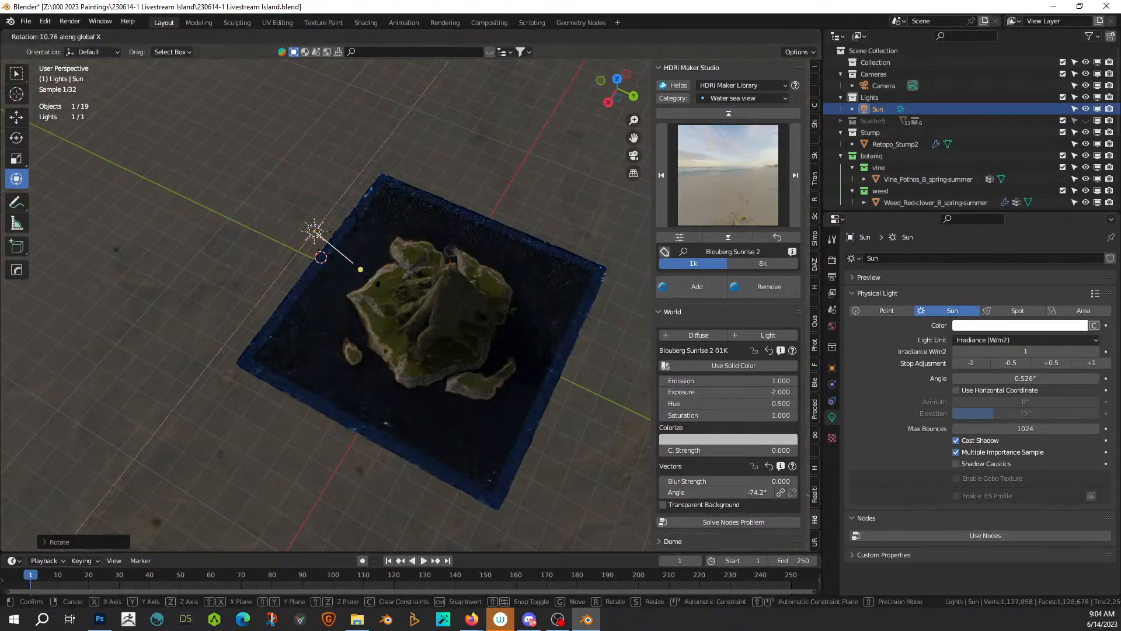
pyautogui.click(350, 201)
pyautogui.moveTo(387, 147); pyautogui.dragTo(349, 197, button='middle')
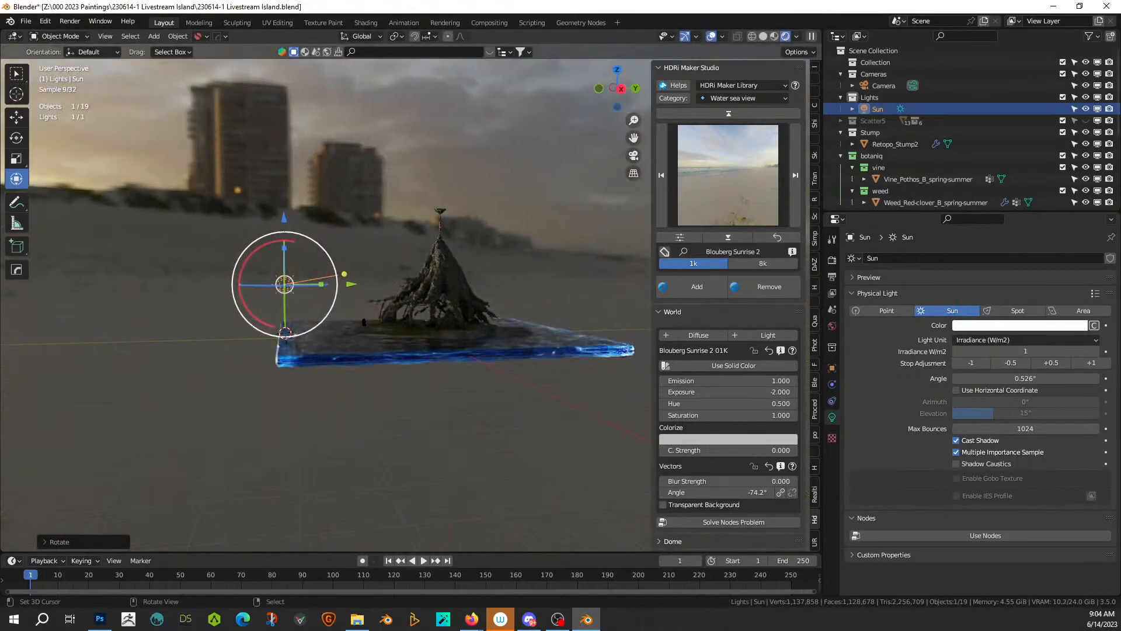
# Step: Rotate the sun light by about 14 degrees in the view plane and set its irradiance to 10 W/m2
pyautogui.press('r')
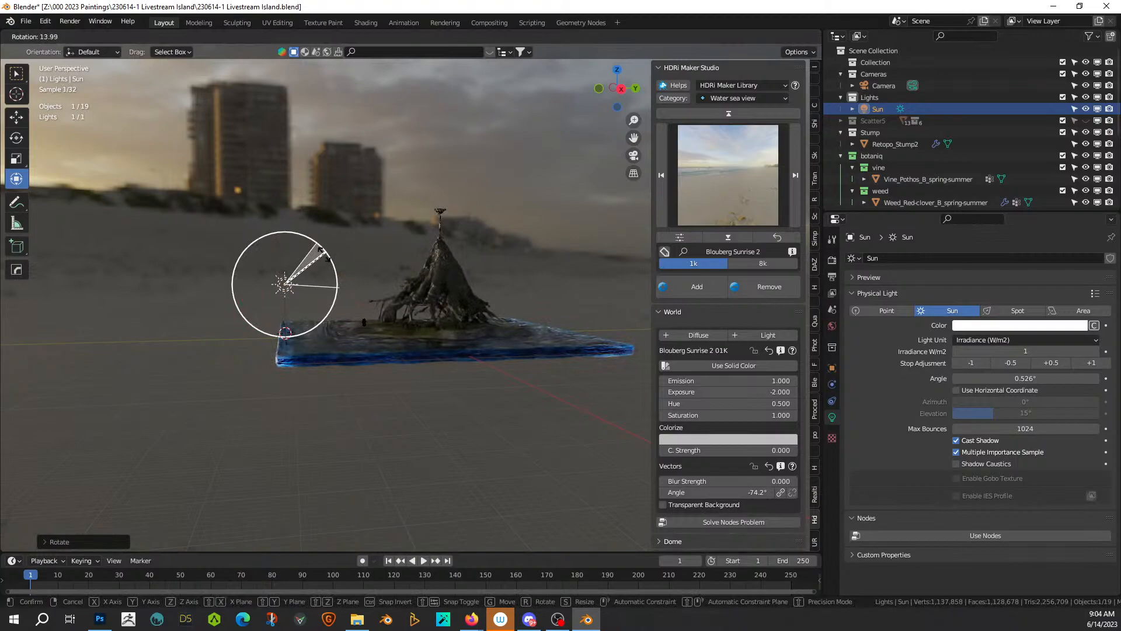
pyautogui.click(323, 252)
pyautogui.click(969, 351)
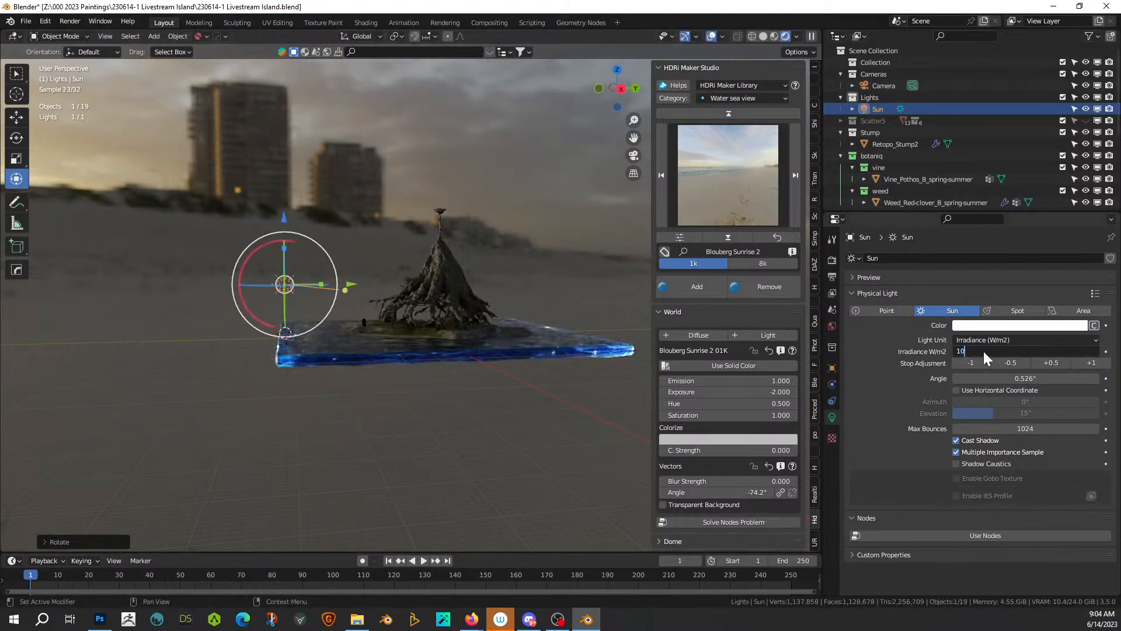
pyautogui.press('Return')
# Step: Rotate the sun light by about -14 degrees around the global Z axis so it rakes across the stump
pyautogui.moveTo(489, 307); pyautogui.dragTo(439, 362, button='middle')
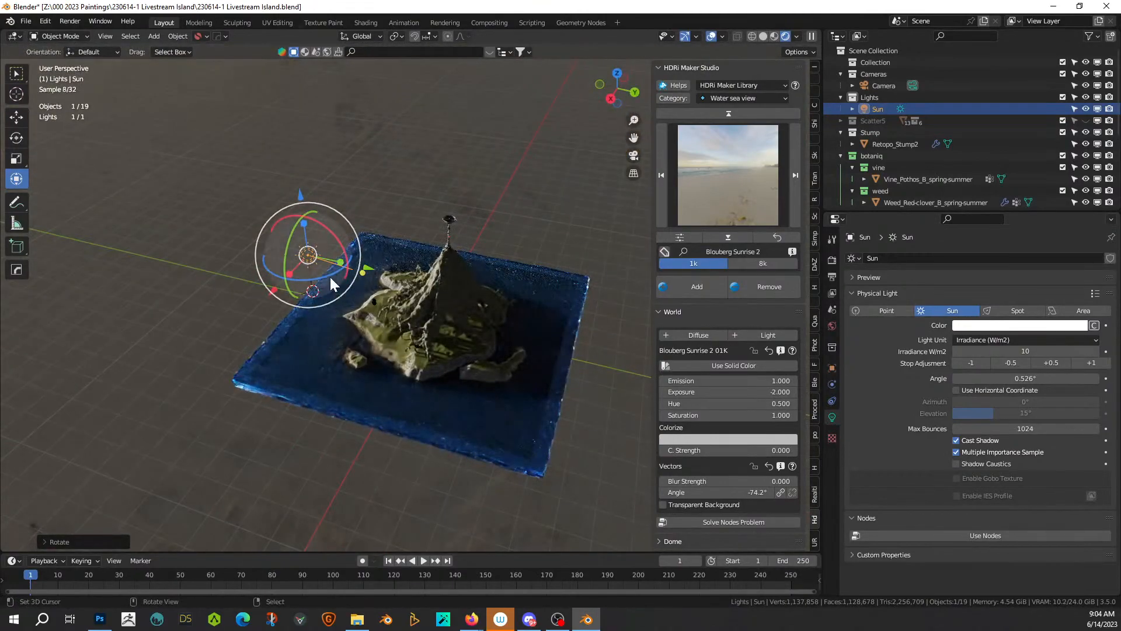
pyautogui.press('r')
pyautogui.press('z')
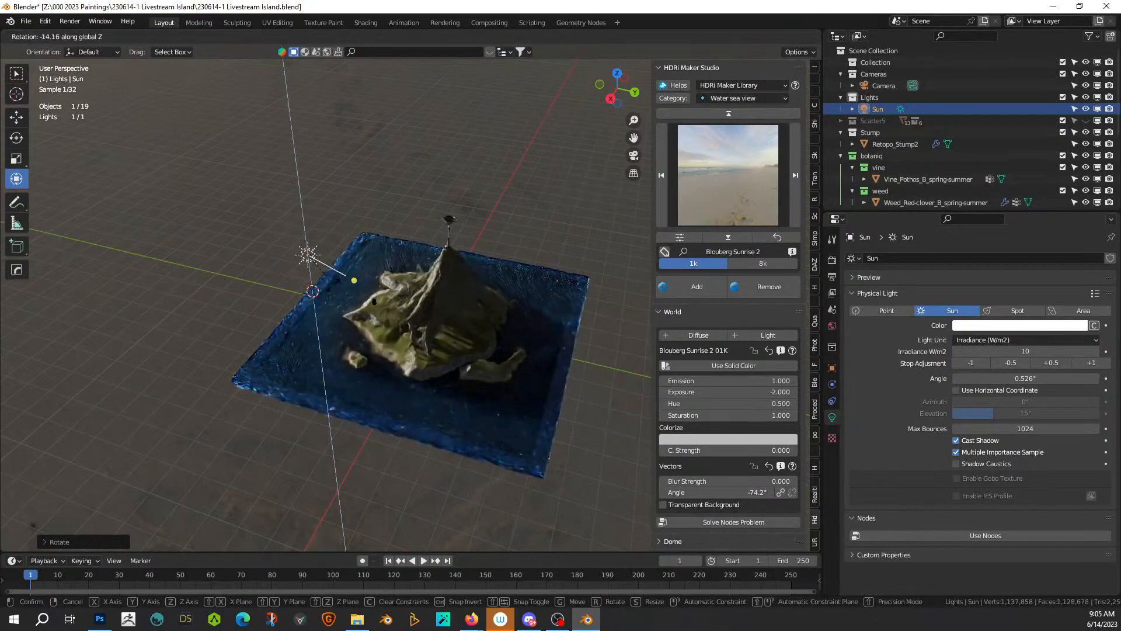
pyautogui.click(333, 285)
pyautogui.moveTo(660, 347); pyautogui.dragTo(660, 324, button='middle')
pyautogui.scroll(5, 481, 412)
pyautogui.moveTo(481, 412); pyautogui.dragTo(704, 351, button='middle')
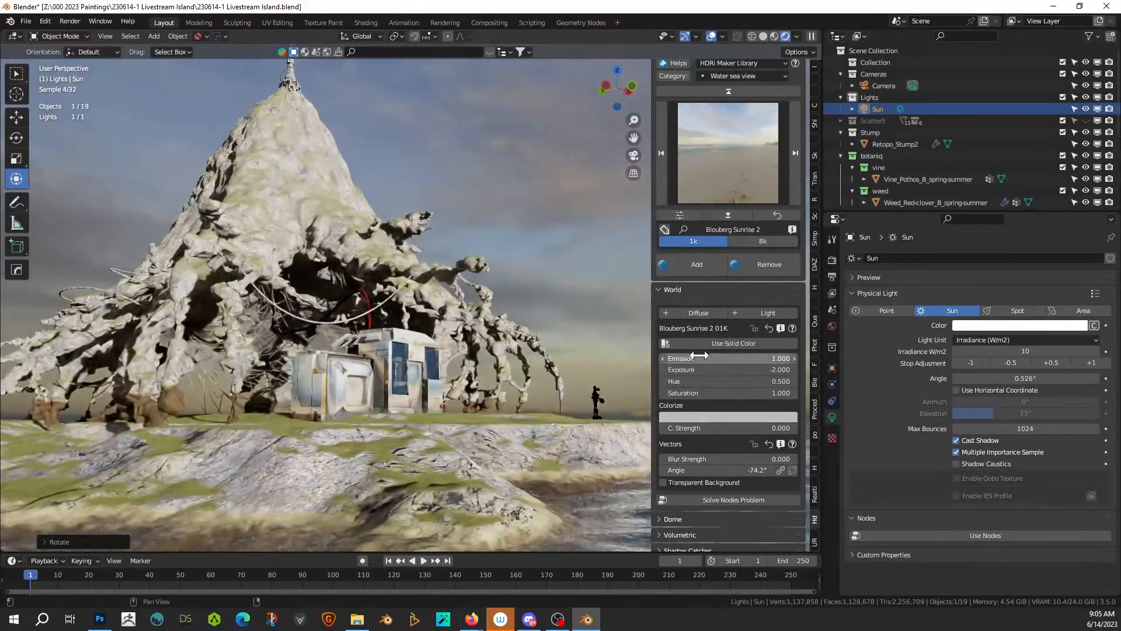
# Step: Look through the scene camera and apply the Arri Alexa 65 camera preset and the Cooke 50mm anamorphic lens preset
pyautogui.scroll(-2, 510, 397)
pyautogui.moveTo(490, 407); pyautogui.dragTo(485, 453, button='middle')
pyautogui.press('KP_0')
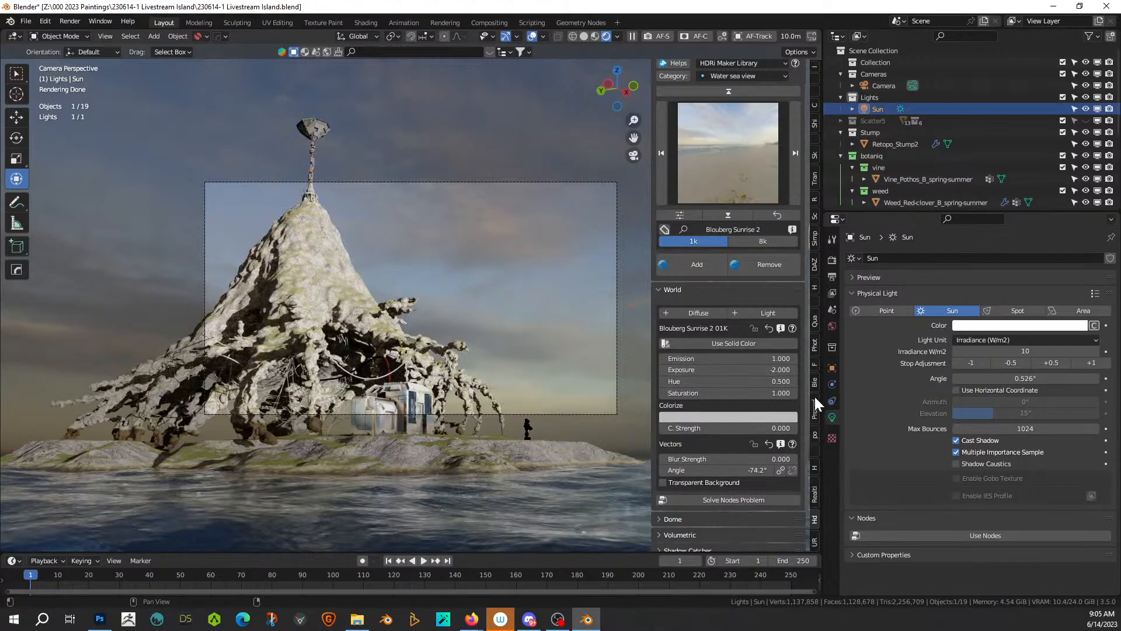
pyautogui.click(815, 345)
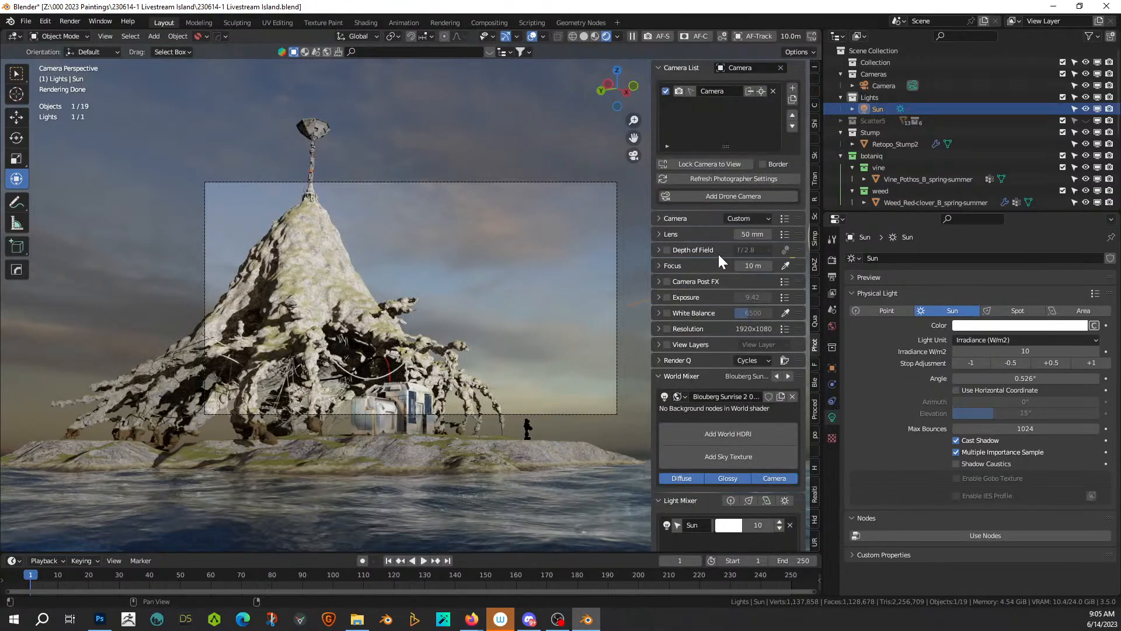
pyautogui.click(784, 218)
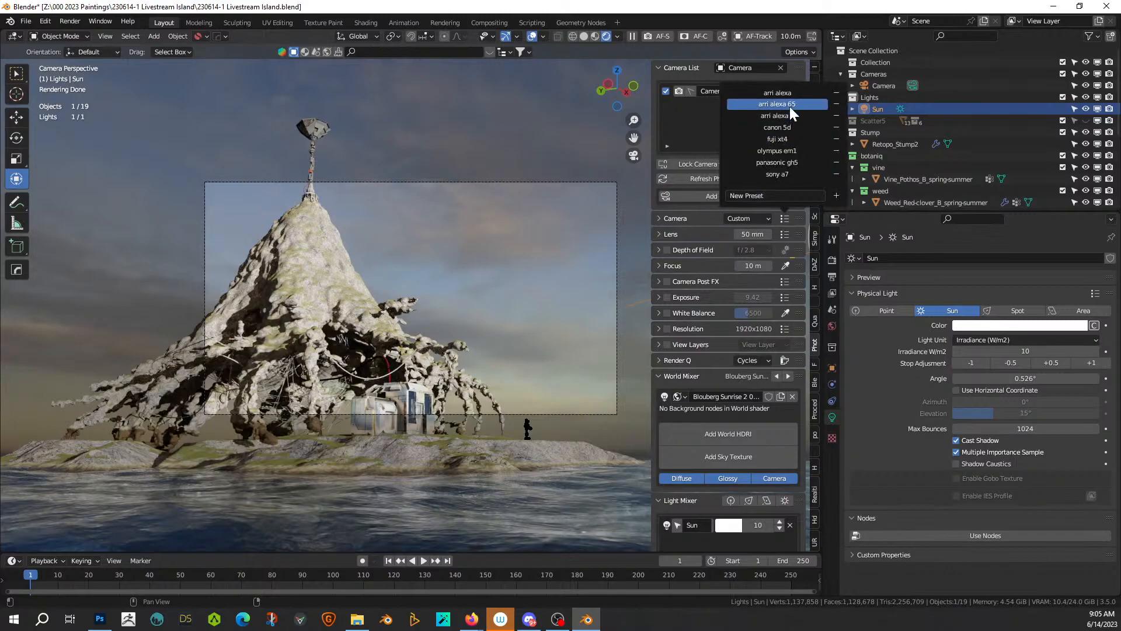
pyautogui.click(789, 105)
pyautogui.click(784, 233)
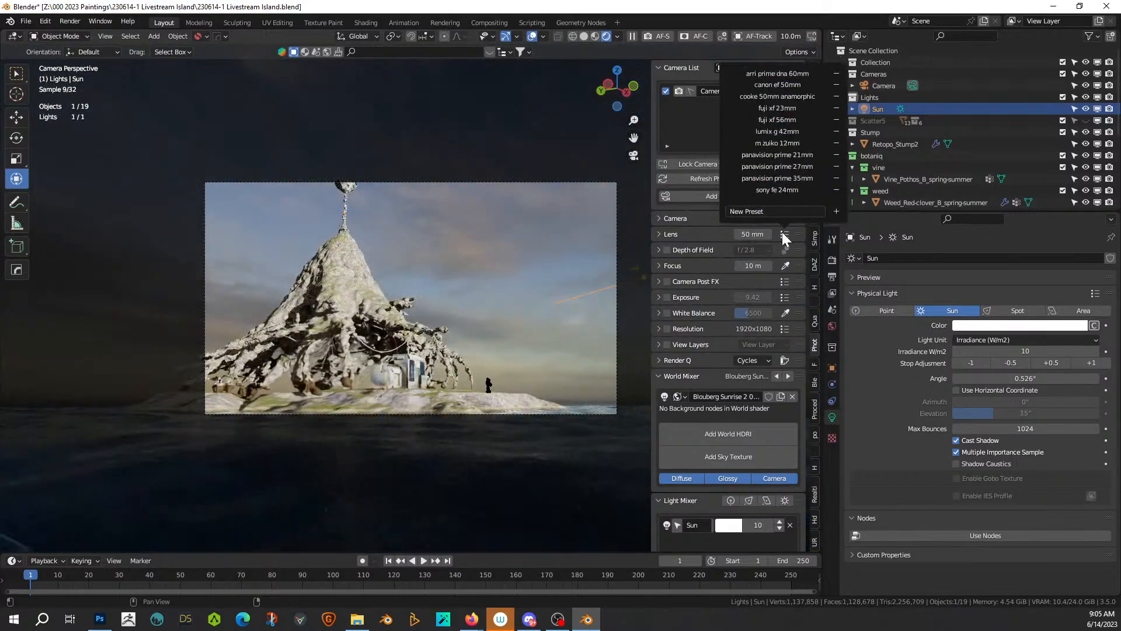
pyautogui.click(793, 96)
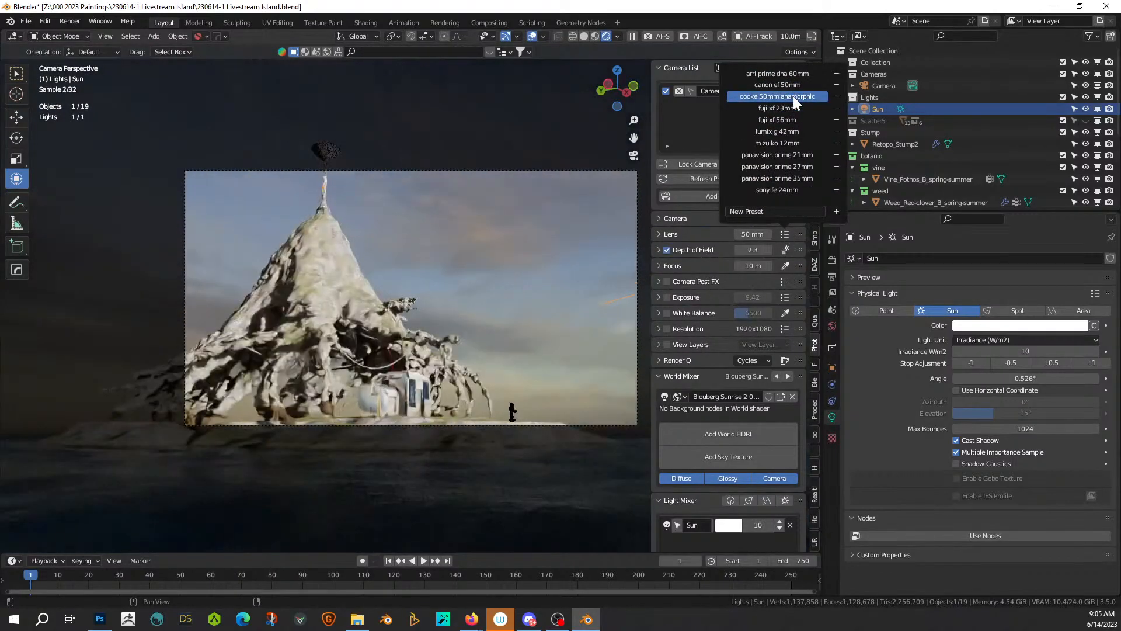
# Step: Enable the camera's own resolution and apply the 2.39:1 preset with a 5100 px long edge at 50%
pyautogui.click(667, 329)
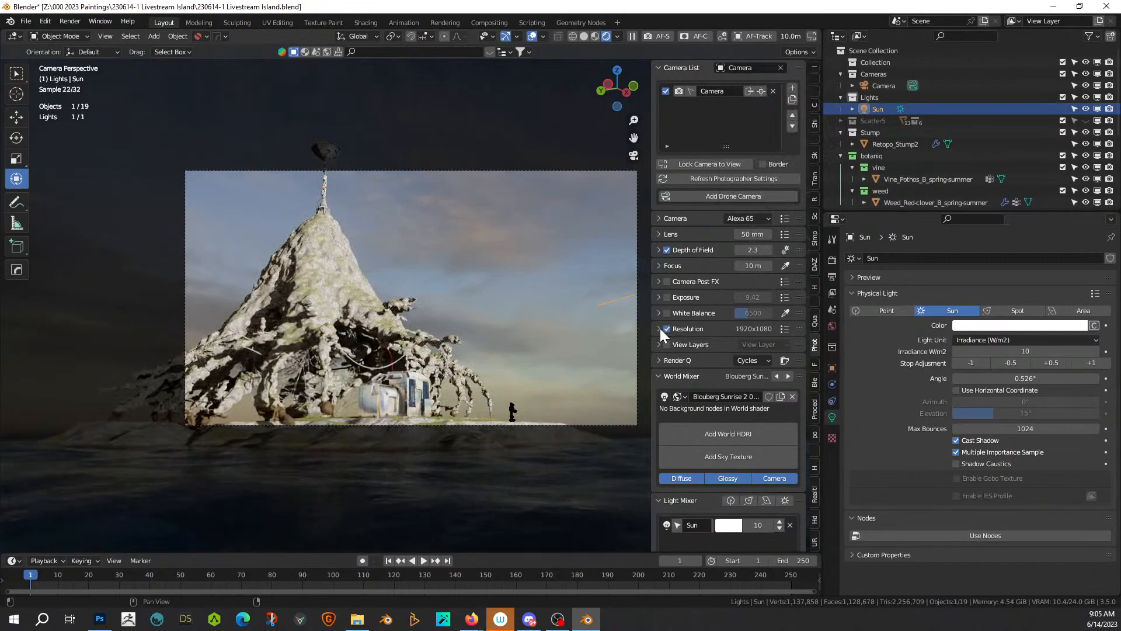
pyautogui.click(659, 328)
pyautogui.click(780, 328)
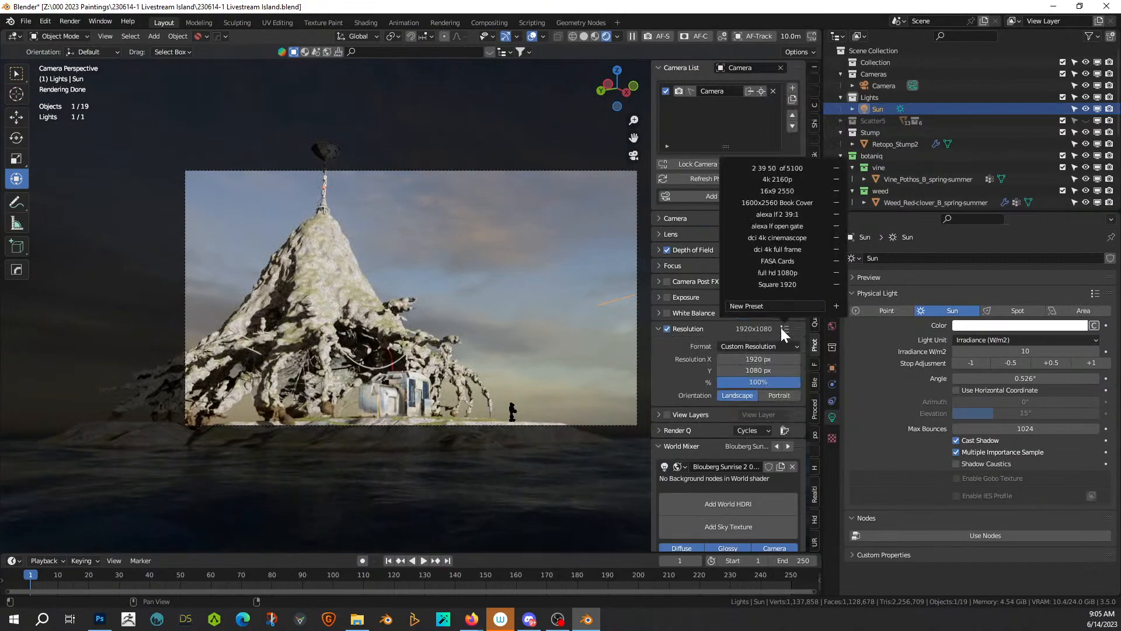
pyautogui.click(794, 170)
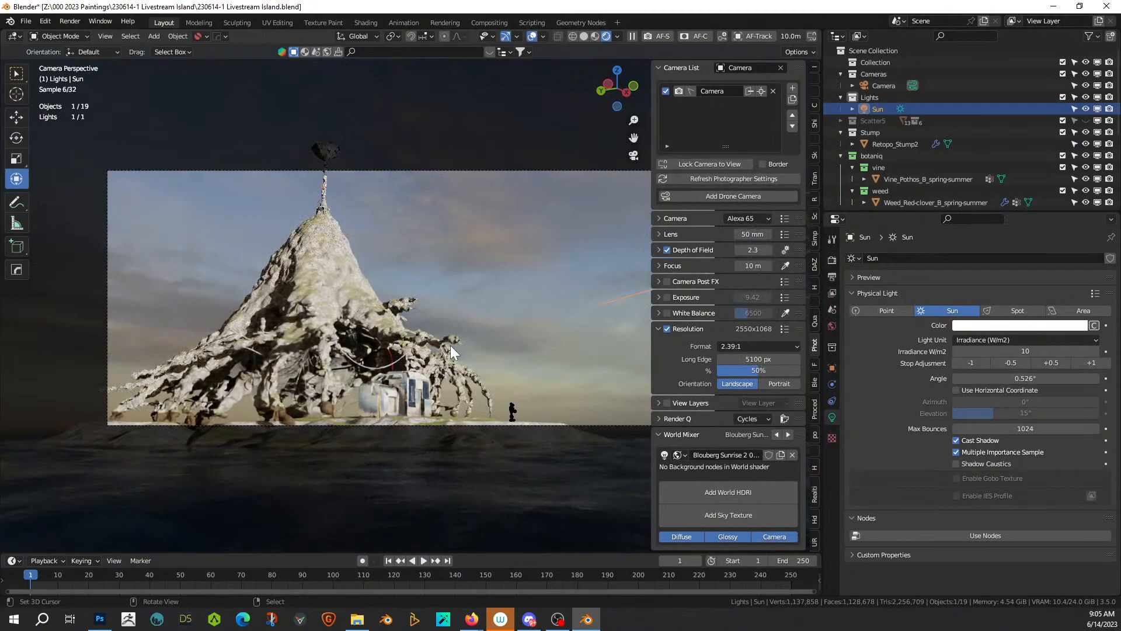
# Step: Set the camera lens to 35 mm and move the camera in walk navigation to frame the whole island low above the water
pyautogui.scroll(-2, 450, 345)
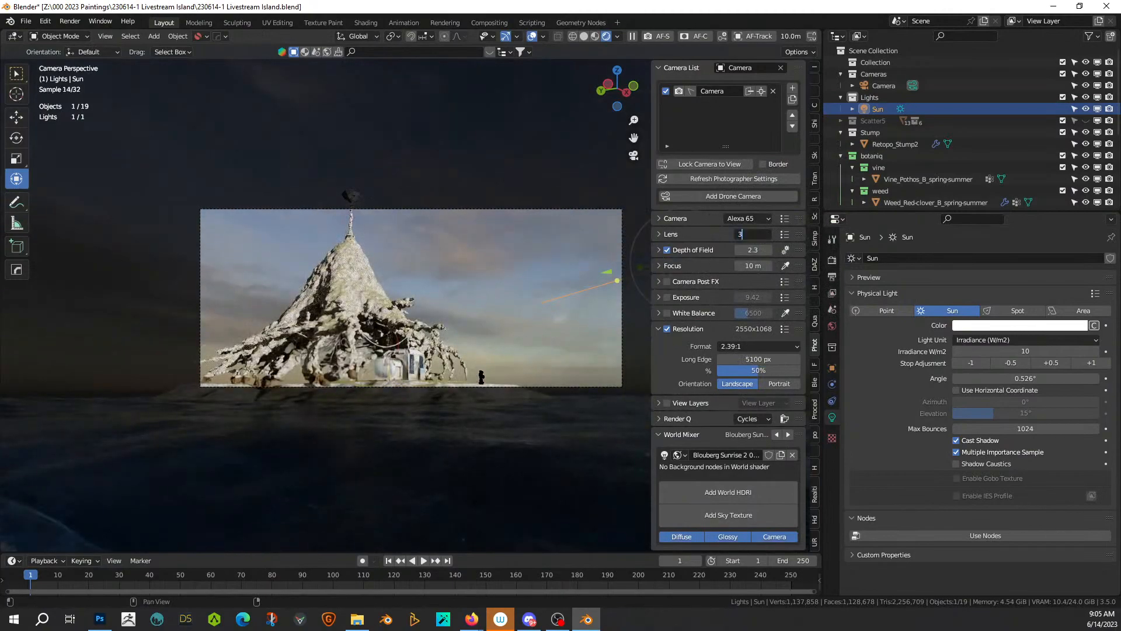
pyautogui.press('Return')
pyautogui.hotkey('shift', '`')
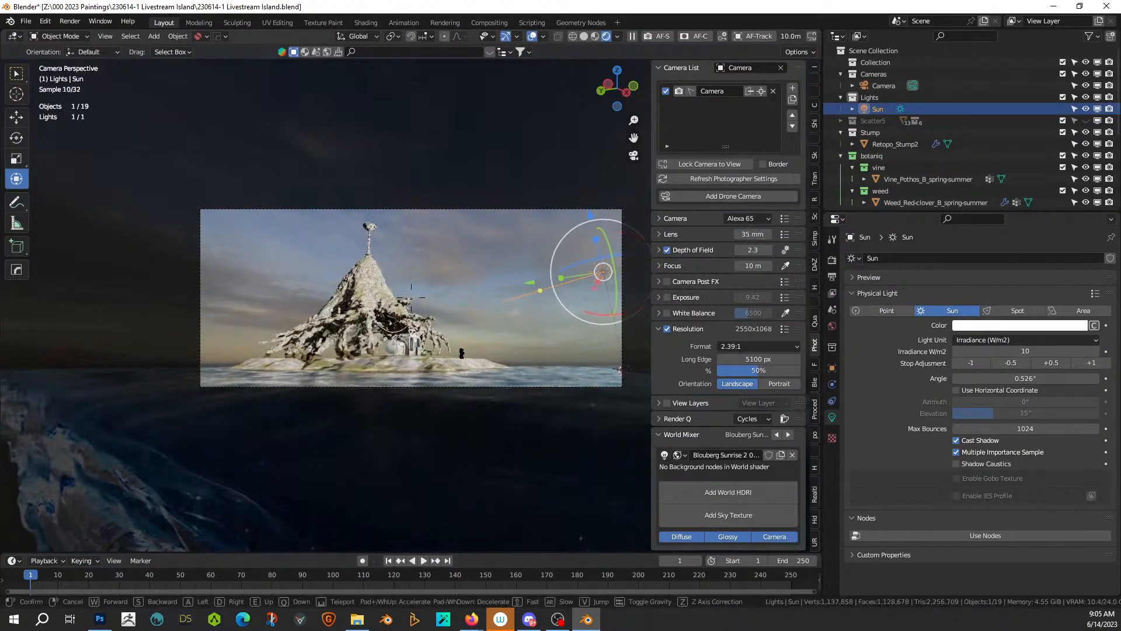
pyautogui.press('q')
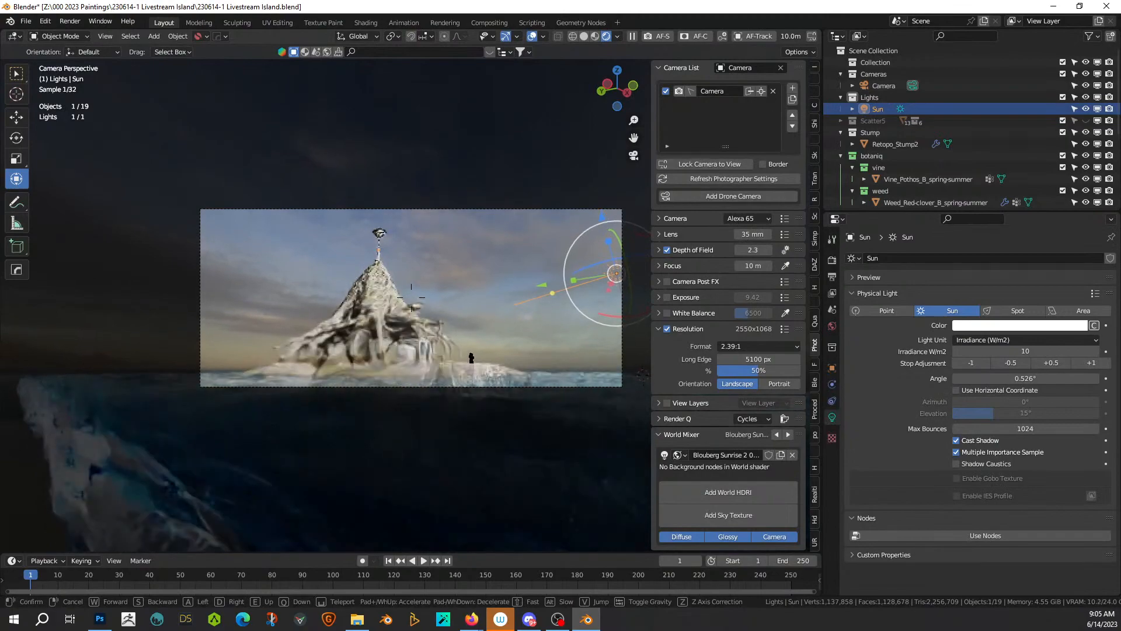
pyautogui.press('d')
pyautogui.click(411, 297)
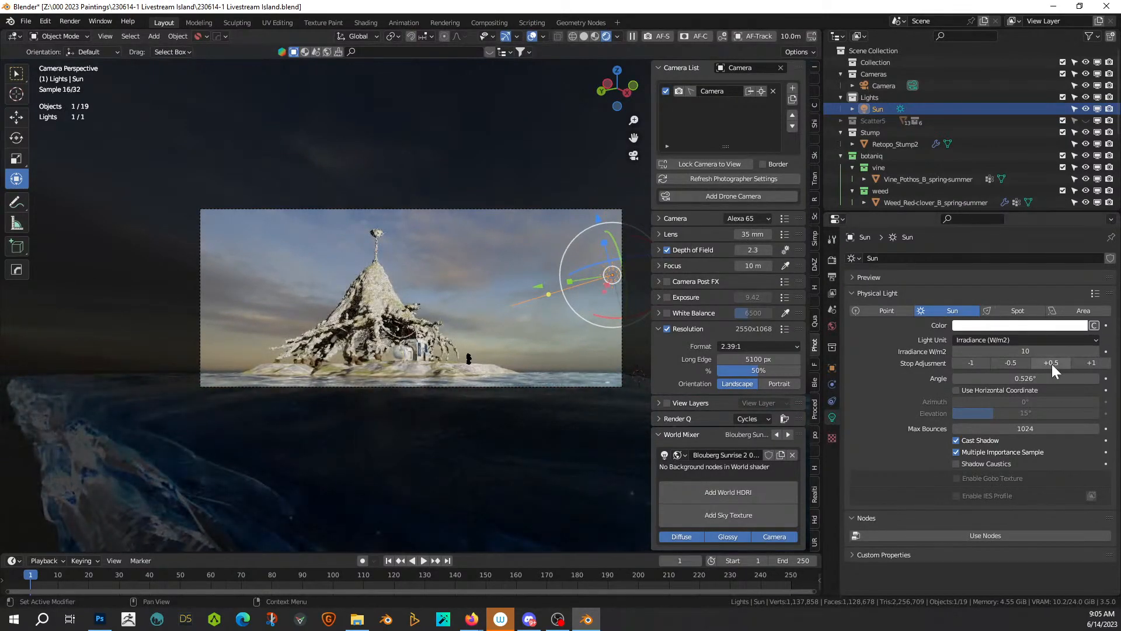
# Step: Switch the sun light's color to temperature mode and set it to 4500
pyautogui.click(1094, 326)
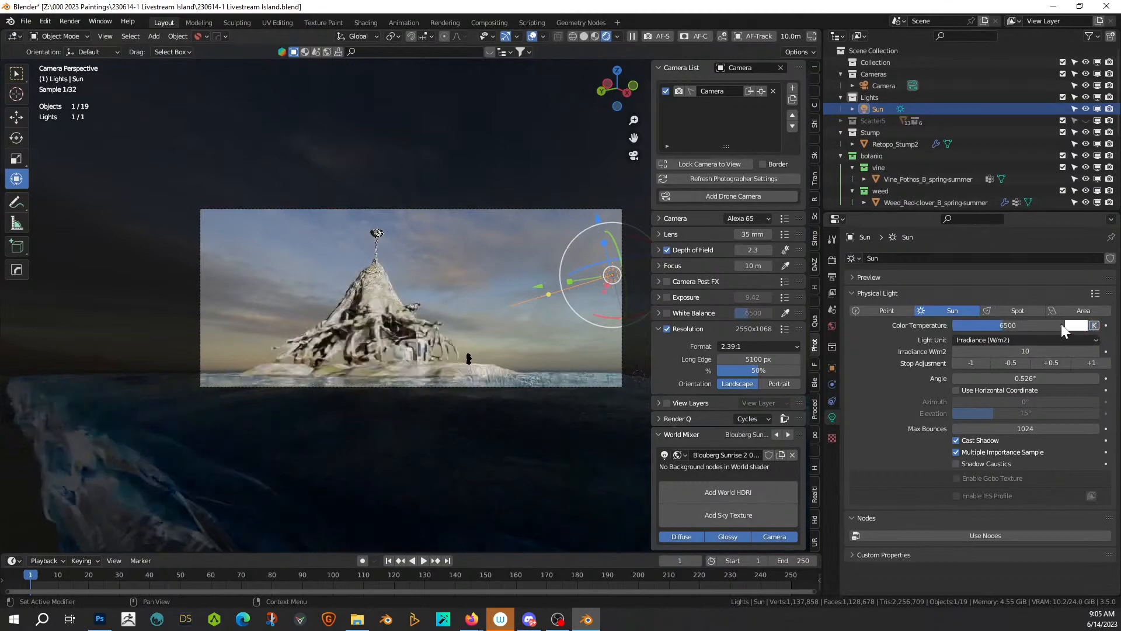
pyautogui.click(1013, 328)
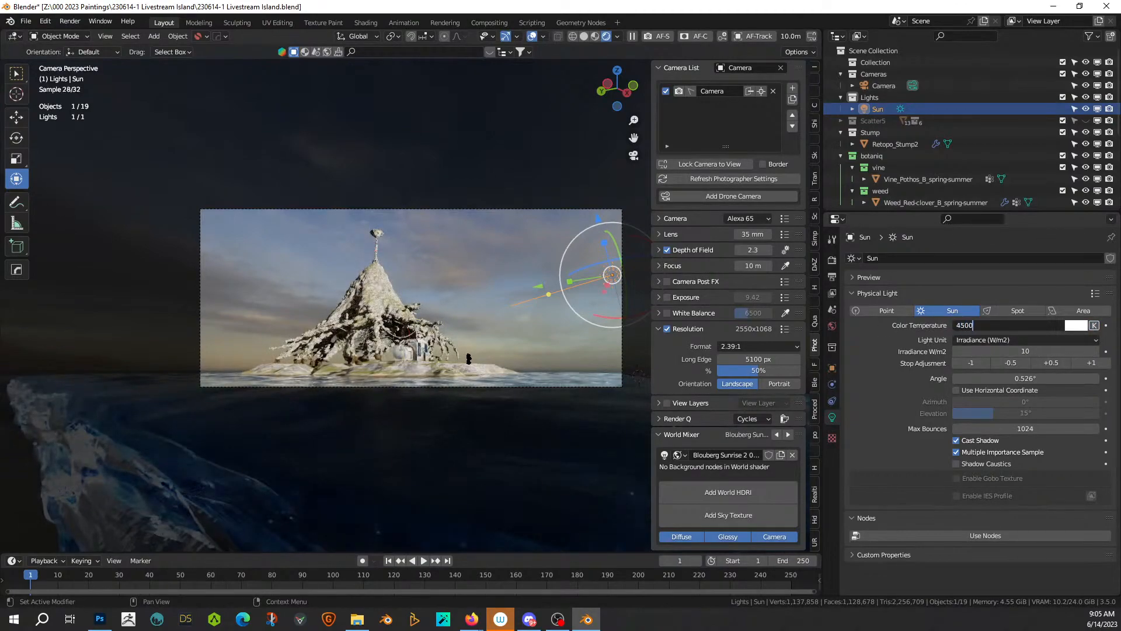
pyautogui.write('4500')
pyautogui.press('Return')
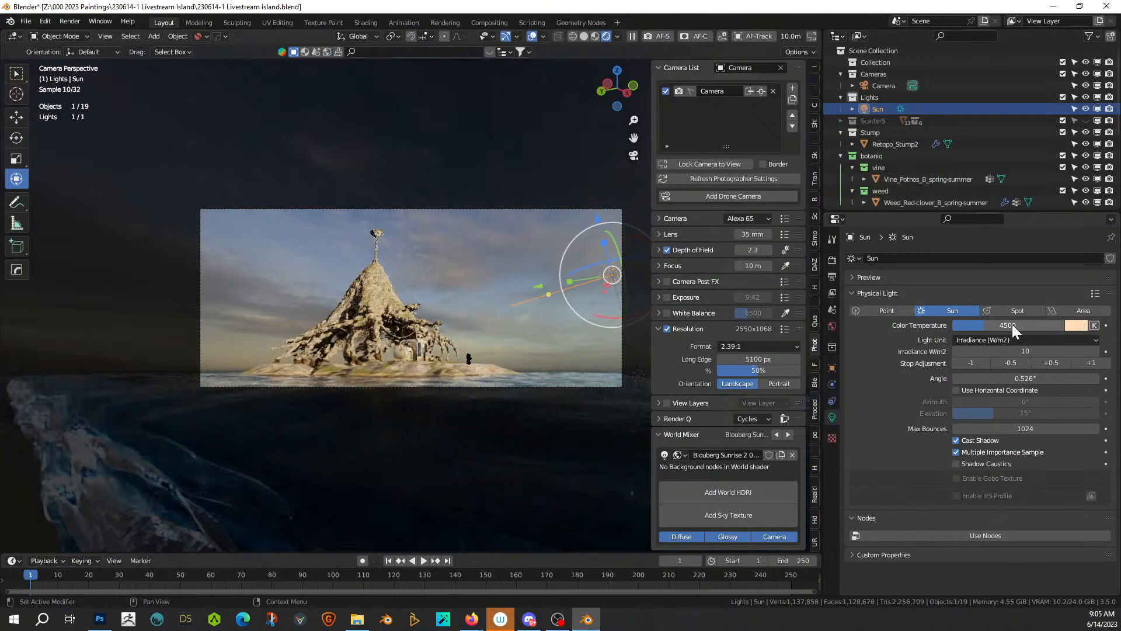
# Step: Lower the sun light's irradiance, trying 2 W/m2 before settling on 1 W/m2
pyautogui.click(1021, 351)
pyautogui.write('2')
pyautogui.press('Return')
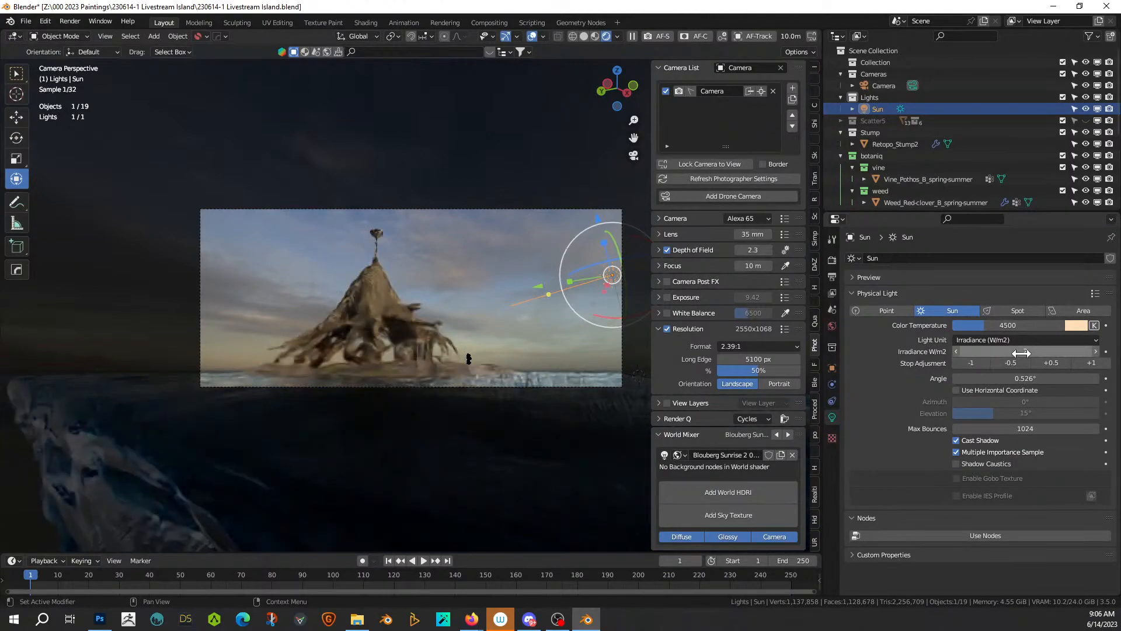
pyautogui.click(1021, 352)
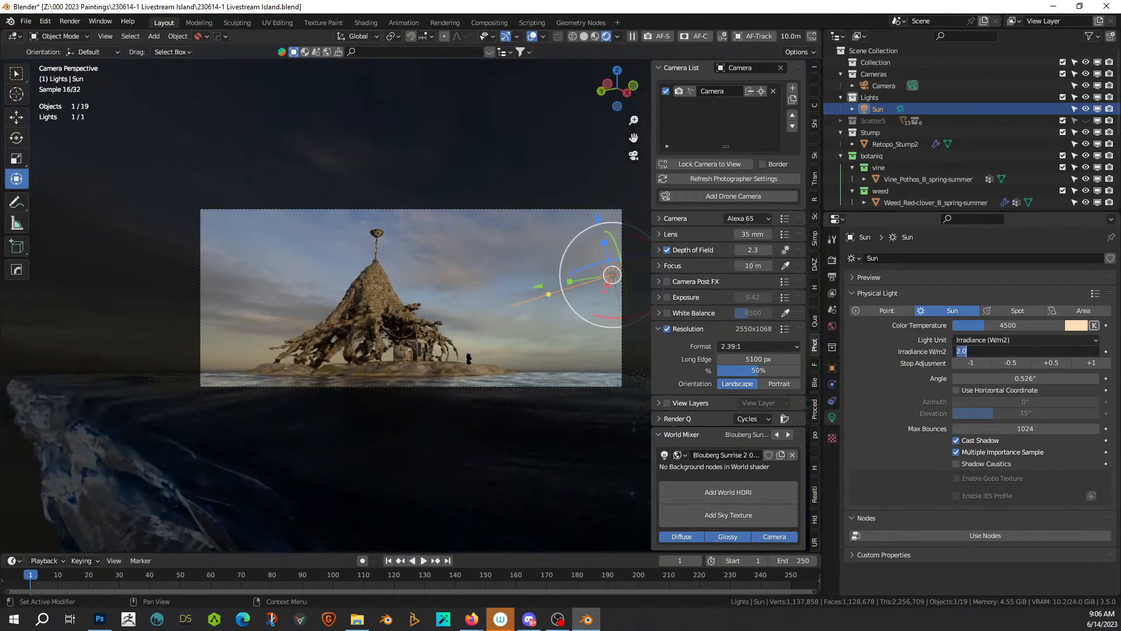
pyautogui.write('1')
pyautogui.press('Return')
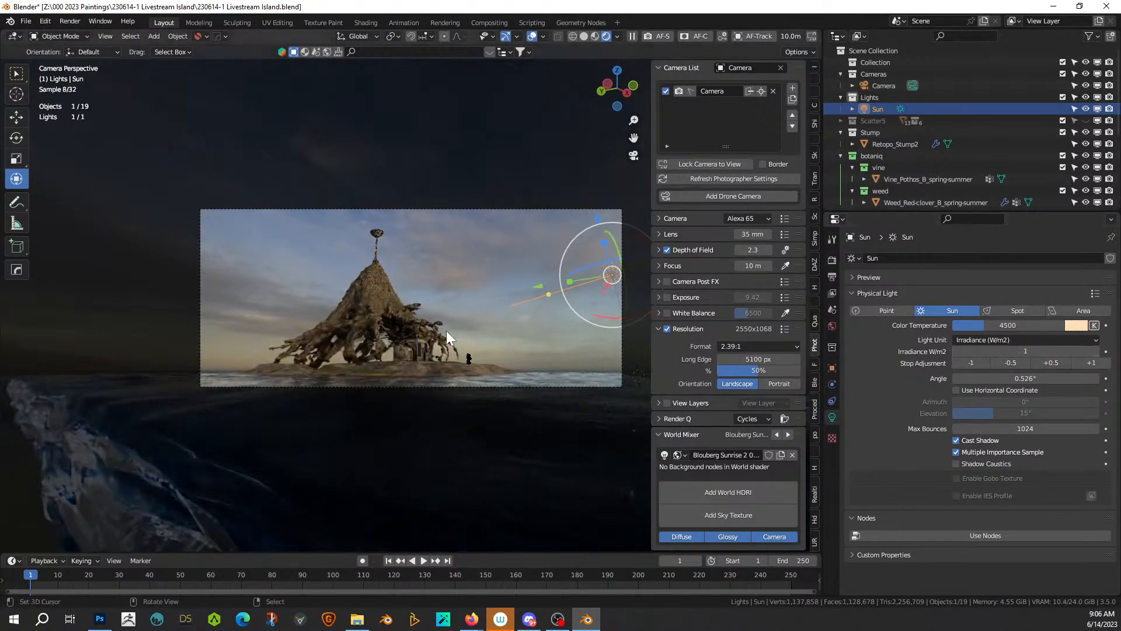
# Step: Save the scene file and unhide the Scatter5 vegetation collection in the viewport
pyautogui.scroll(2, 445, 318)
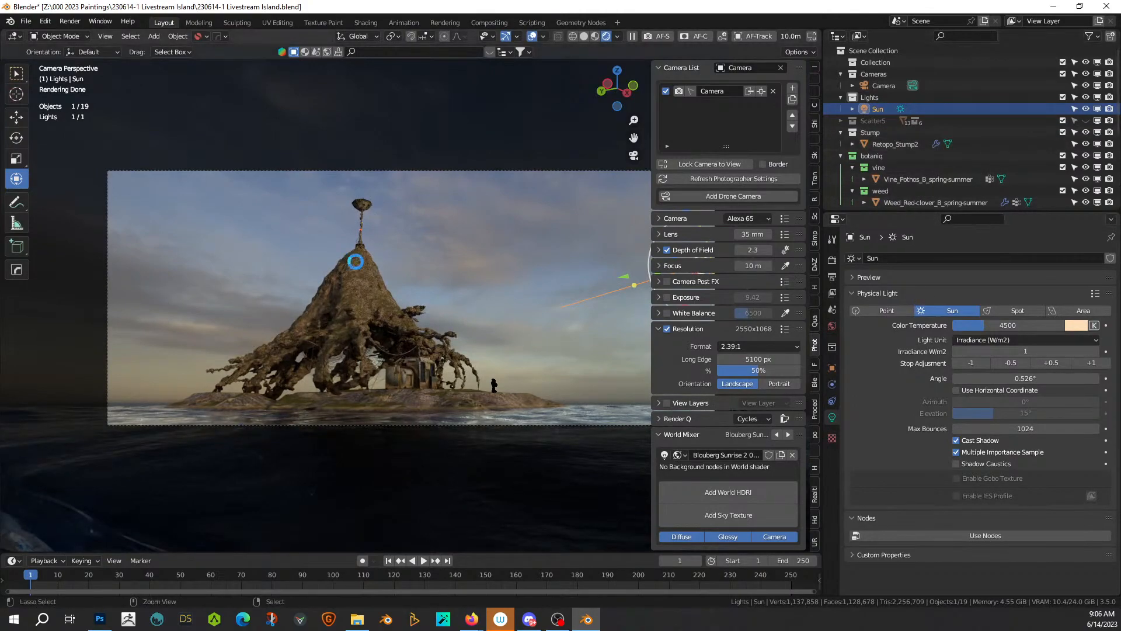
pyautogui.hotkey('ctrl', 's')
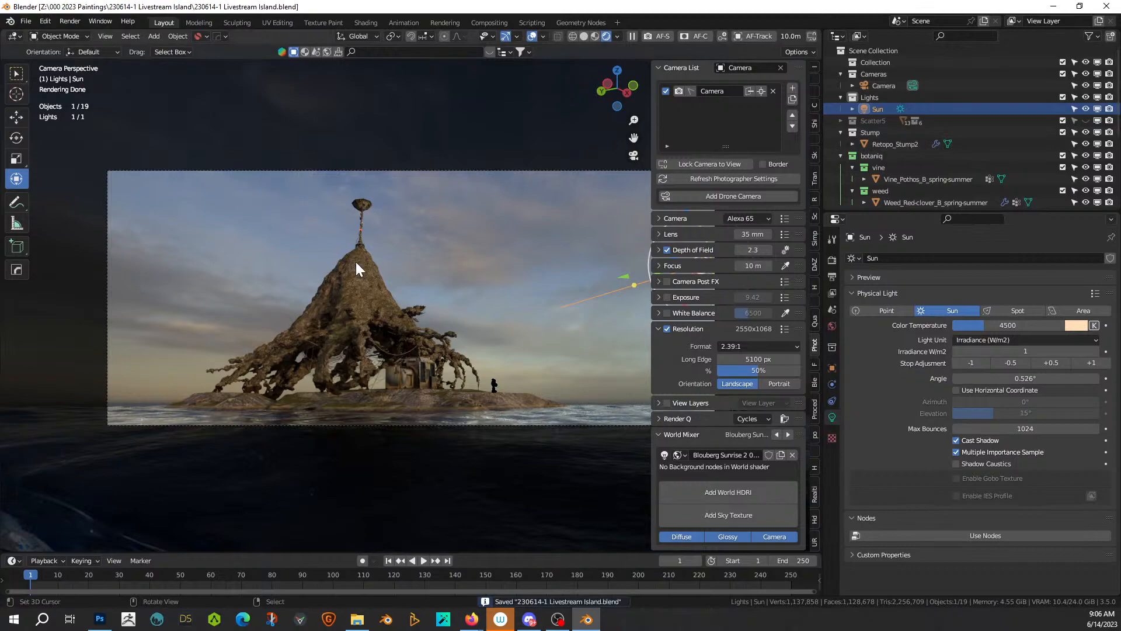
pyautogui.click(1086, 119)
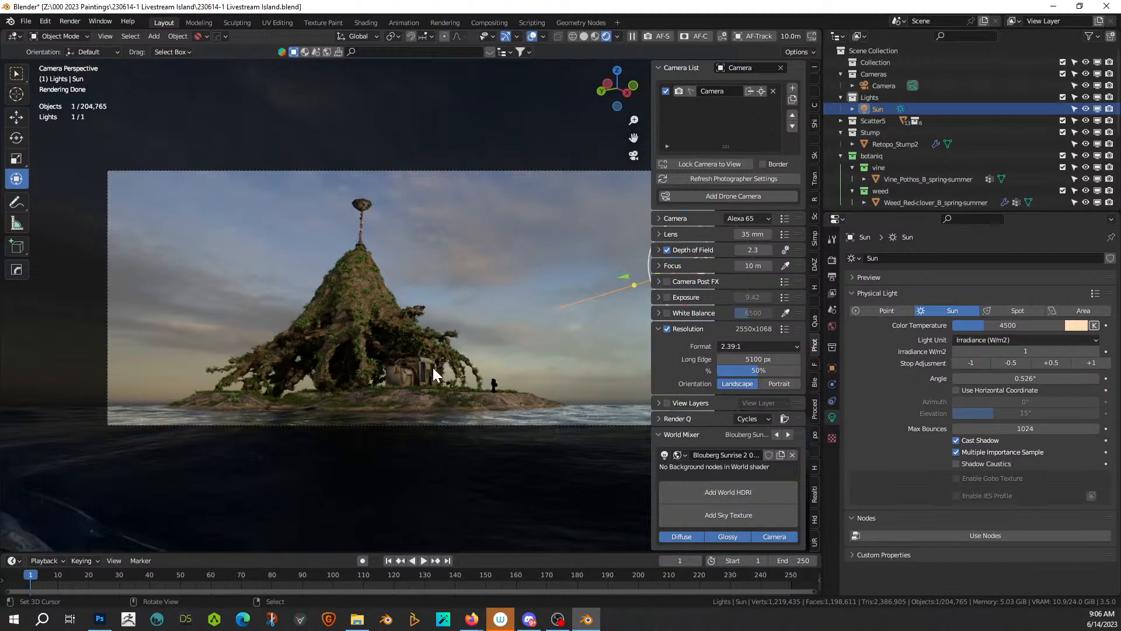
# Step: Examine the lighting and scattered vegetation on the stump island through the camera and from free viewing angles
pyautogui.scroll(2, 433, 366)
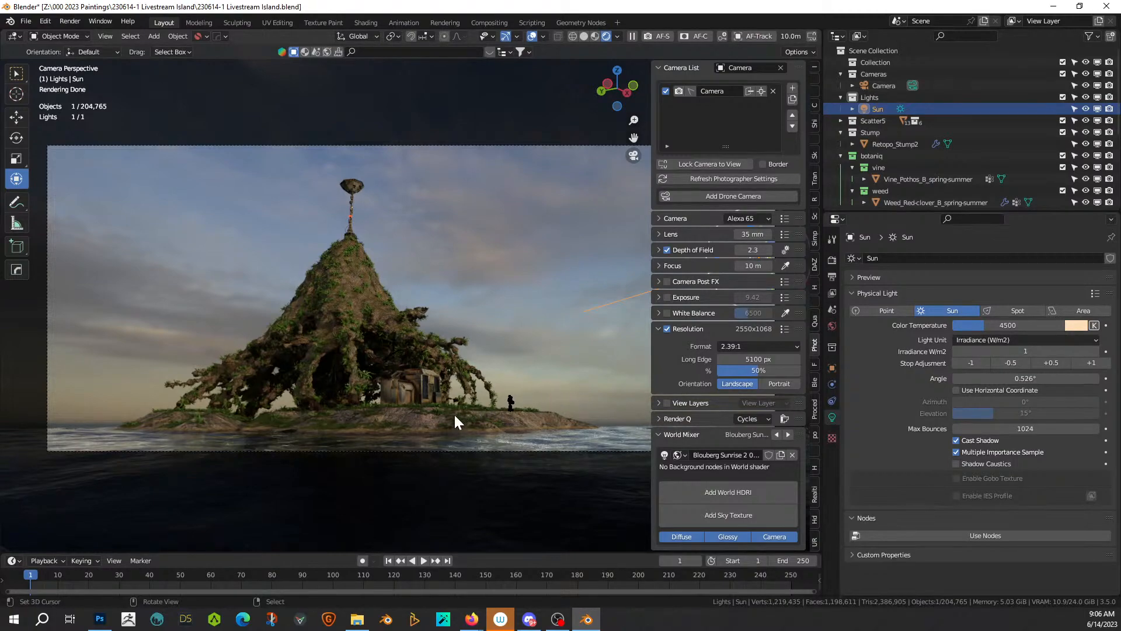
pyautogui.scroll(3, 454, 413)
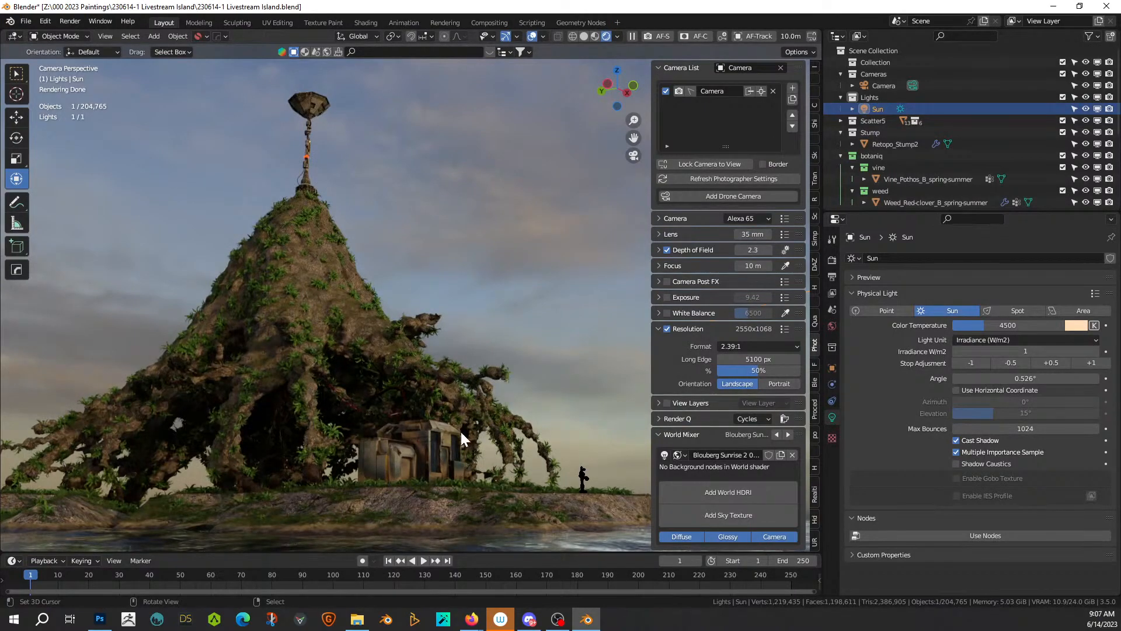
pyautogui.press('KP_0')
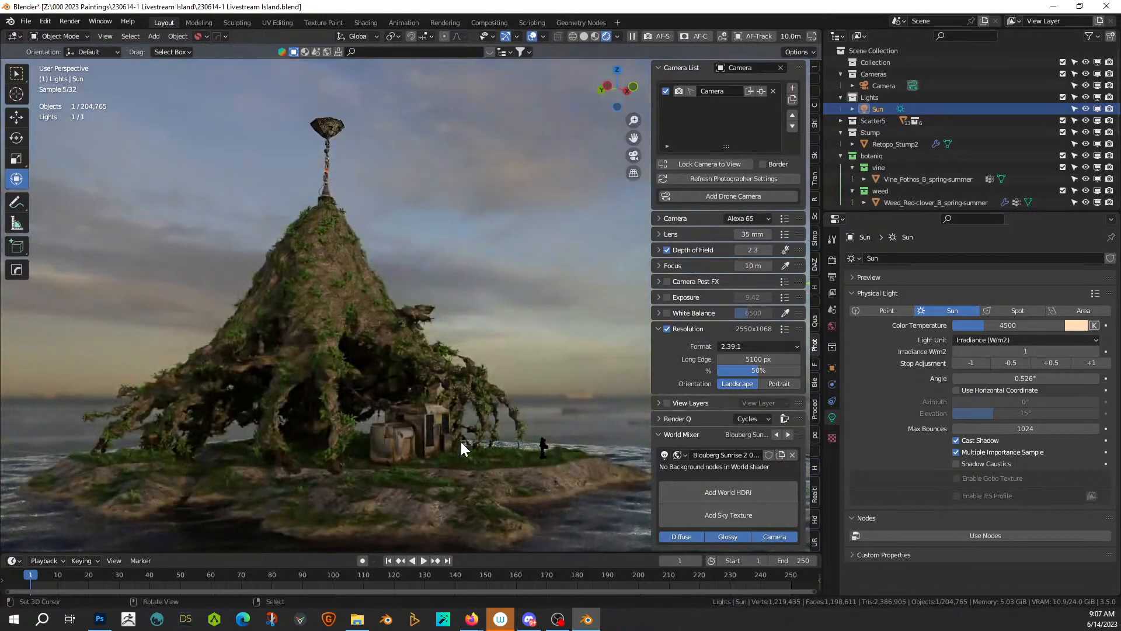
pyautogui.moveTo(461, 441); pyautogui.dragTo(445, 454, button='middle')
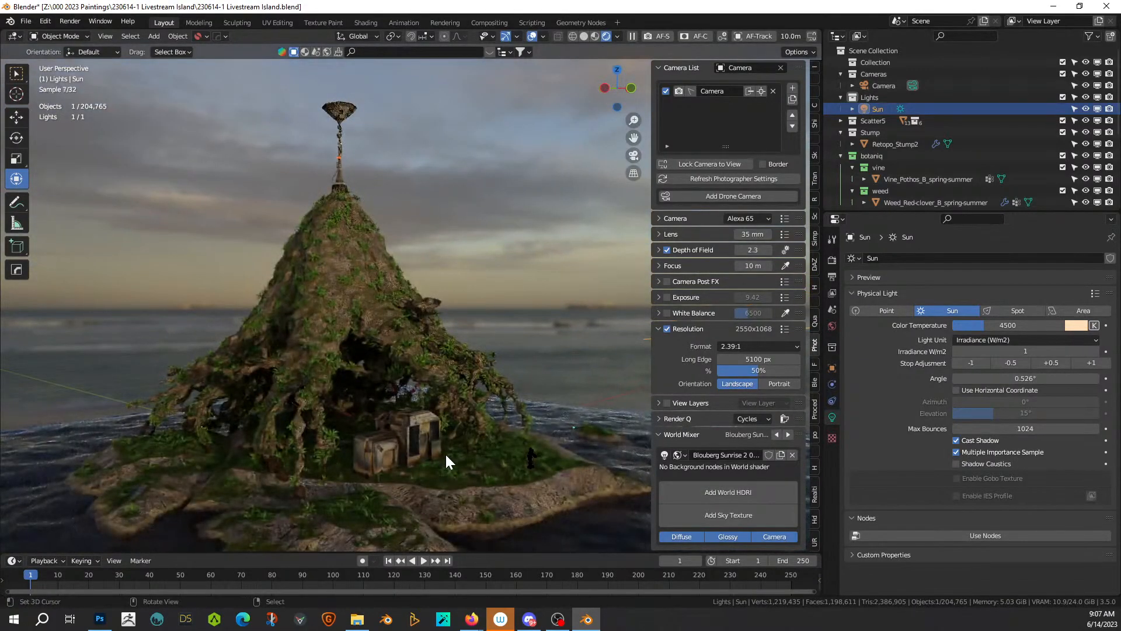
pyautogui.moveTo(444, 448); pyautogui.dragTo(457, 432, button='middle')
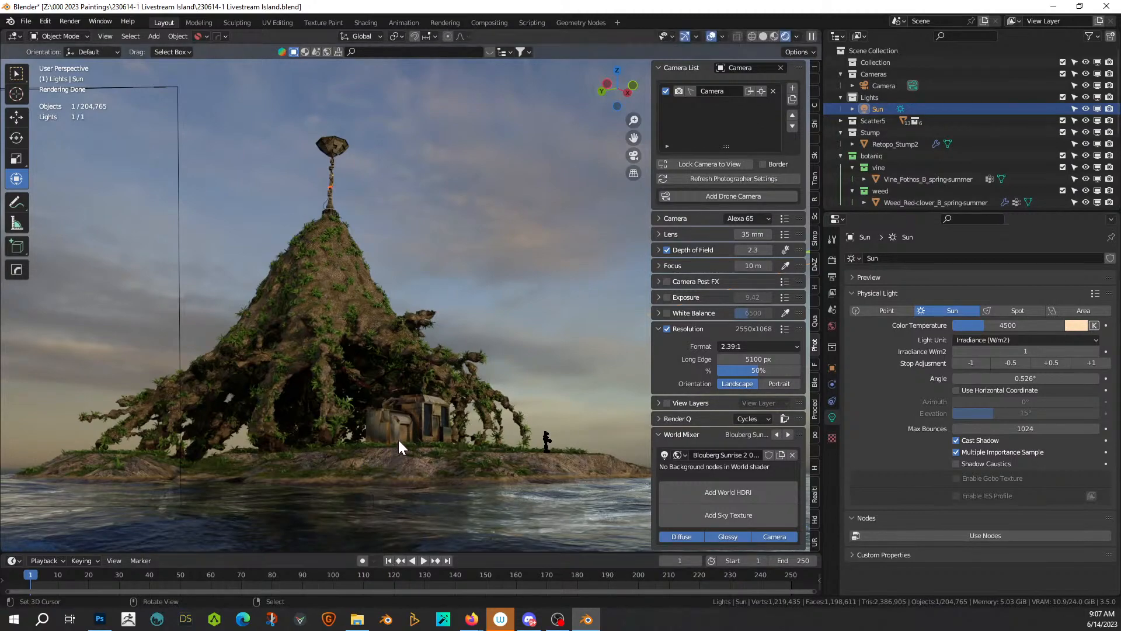
pyautogui.scroll(-1, 398, 439)
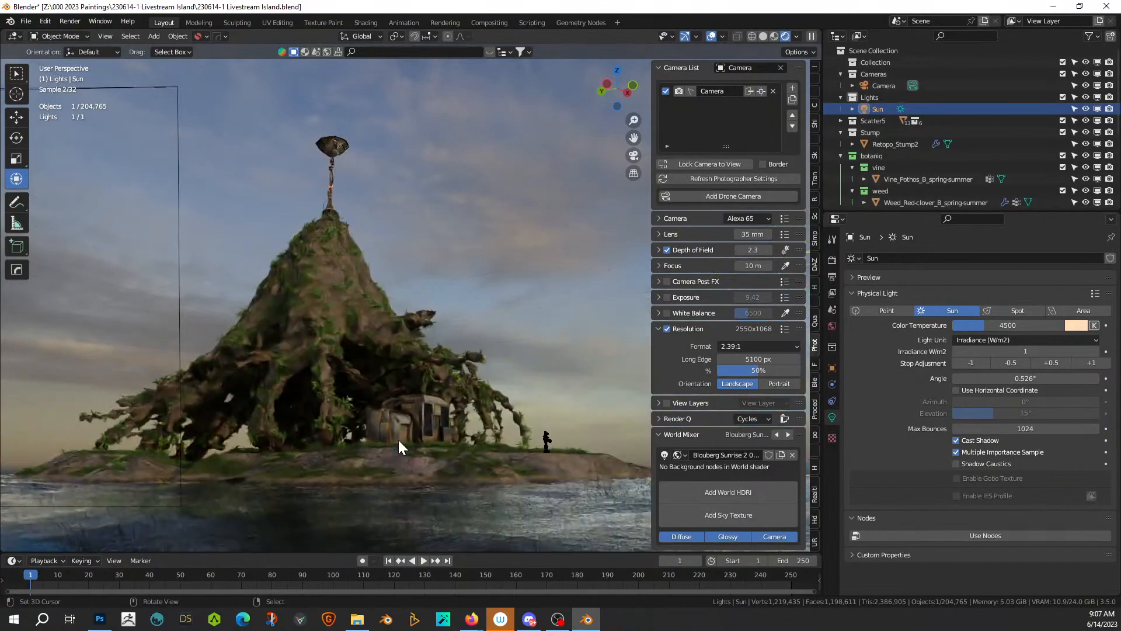